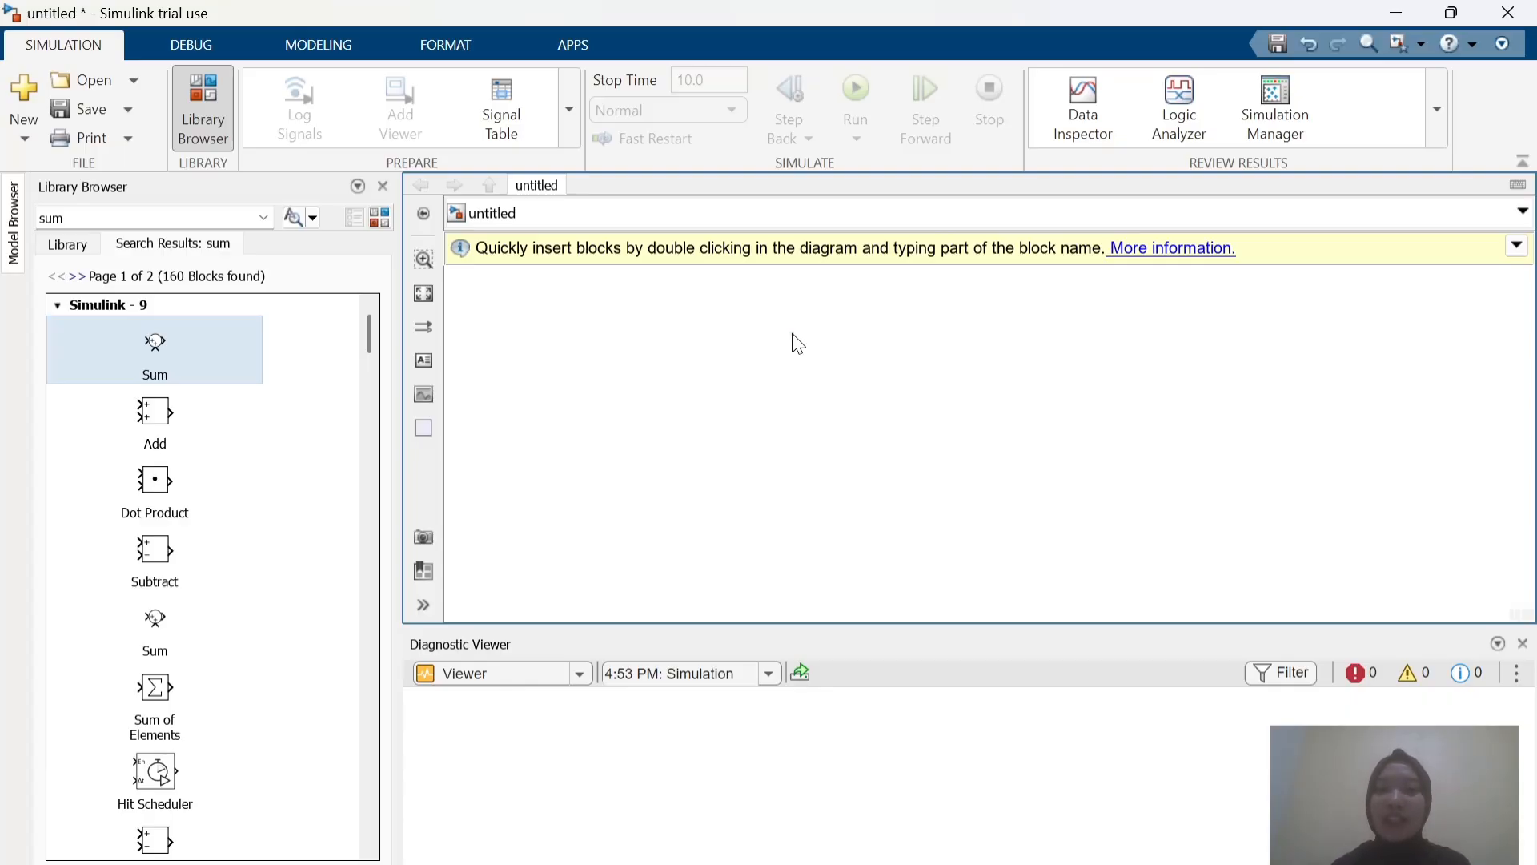
Step: Consult the tank level diagram on the Canva slide, return to Simulink and add a Ramp block to the empty model
key(alt+Tab)
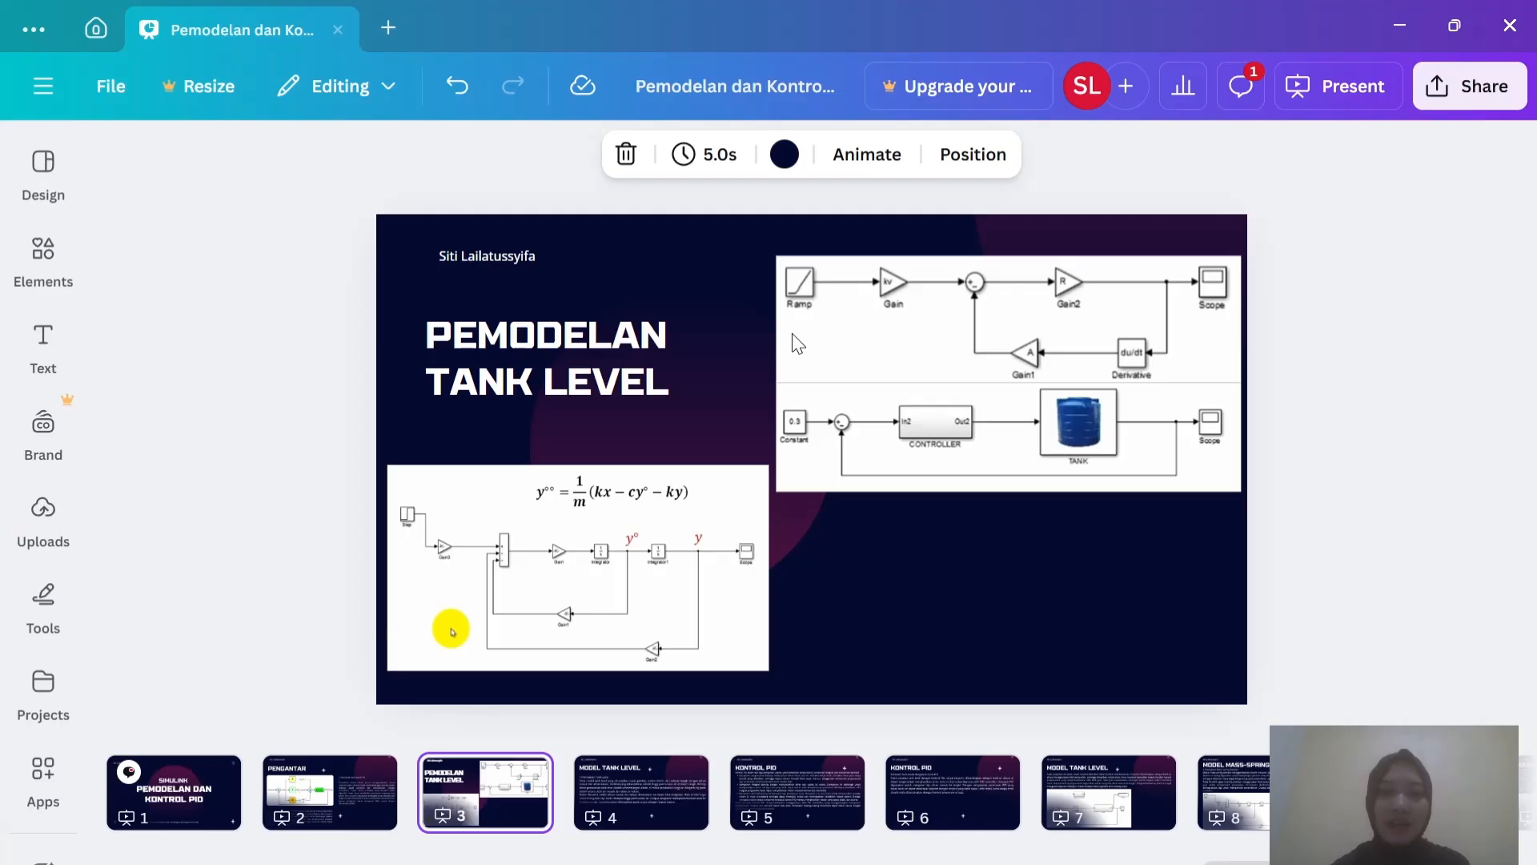
click(993, 330)
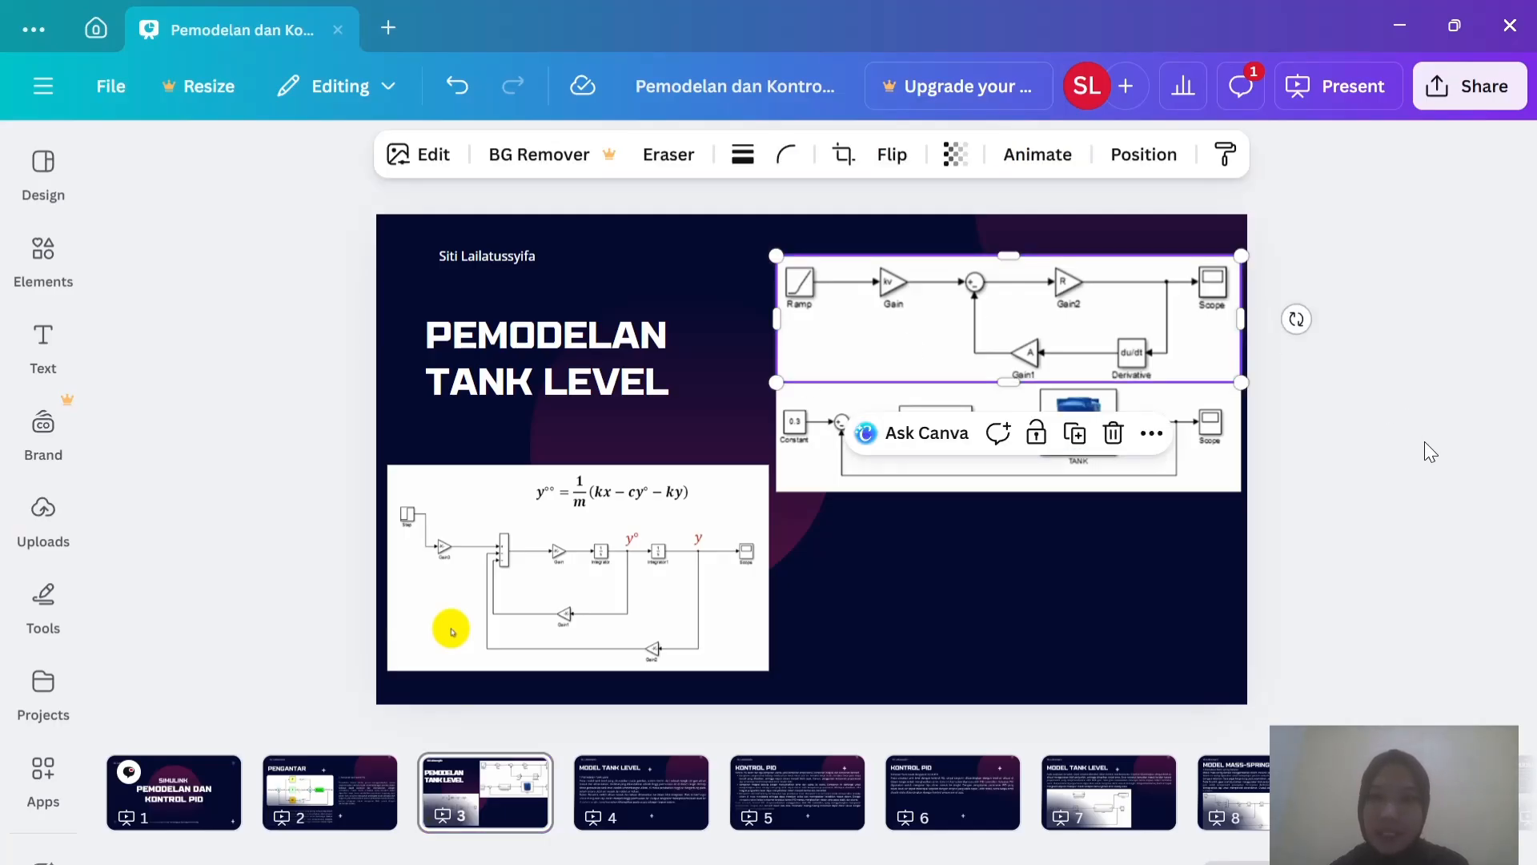
key(alt+Tab)
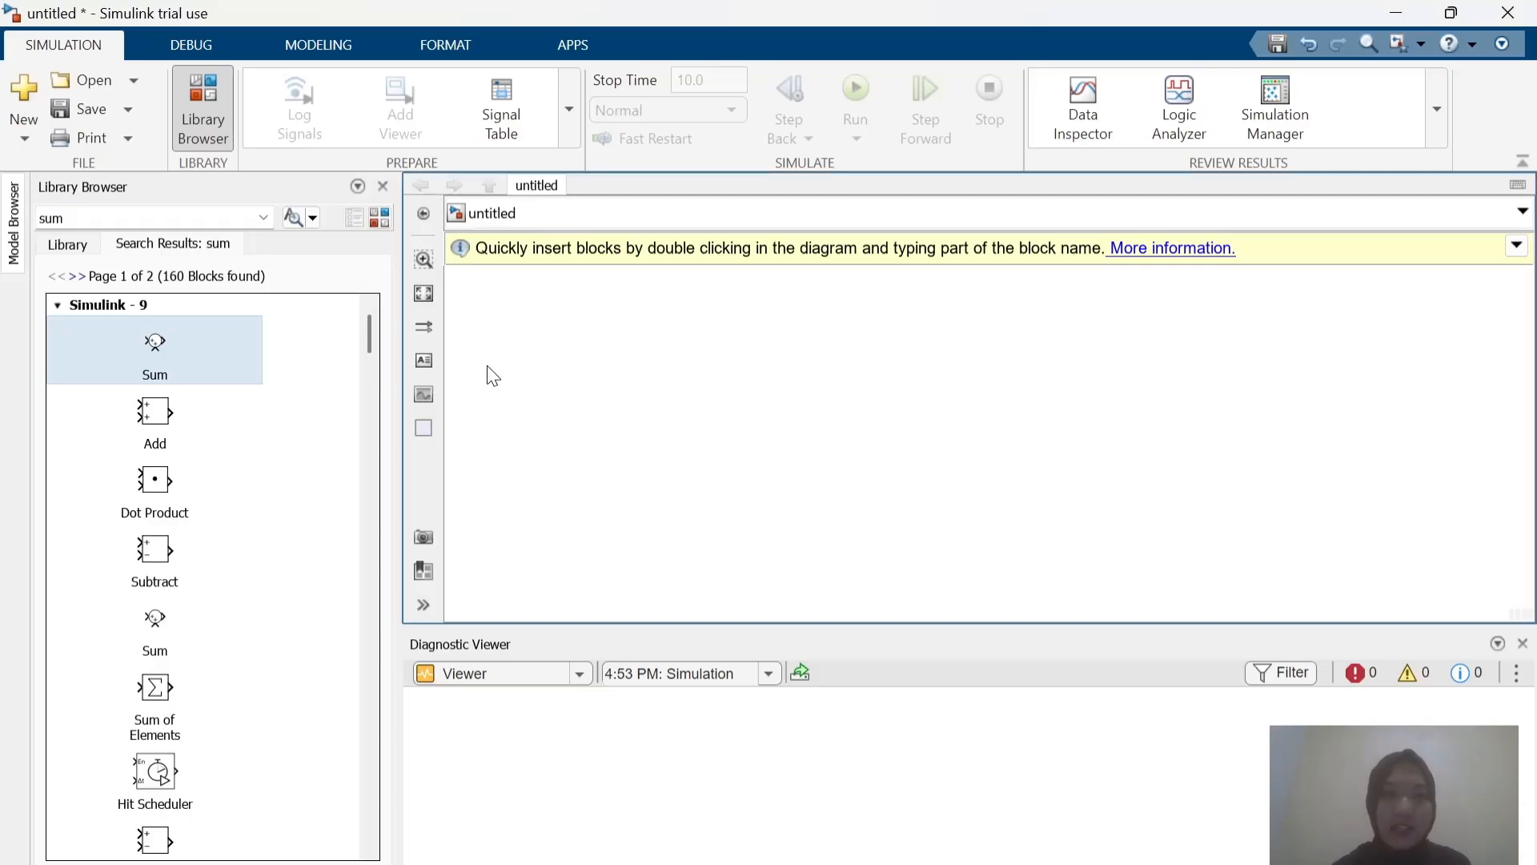
click(181, 214)
key(BackSpace)
key(BackSpace)
key(BackSpace)
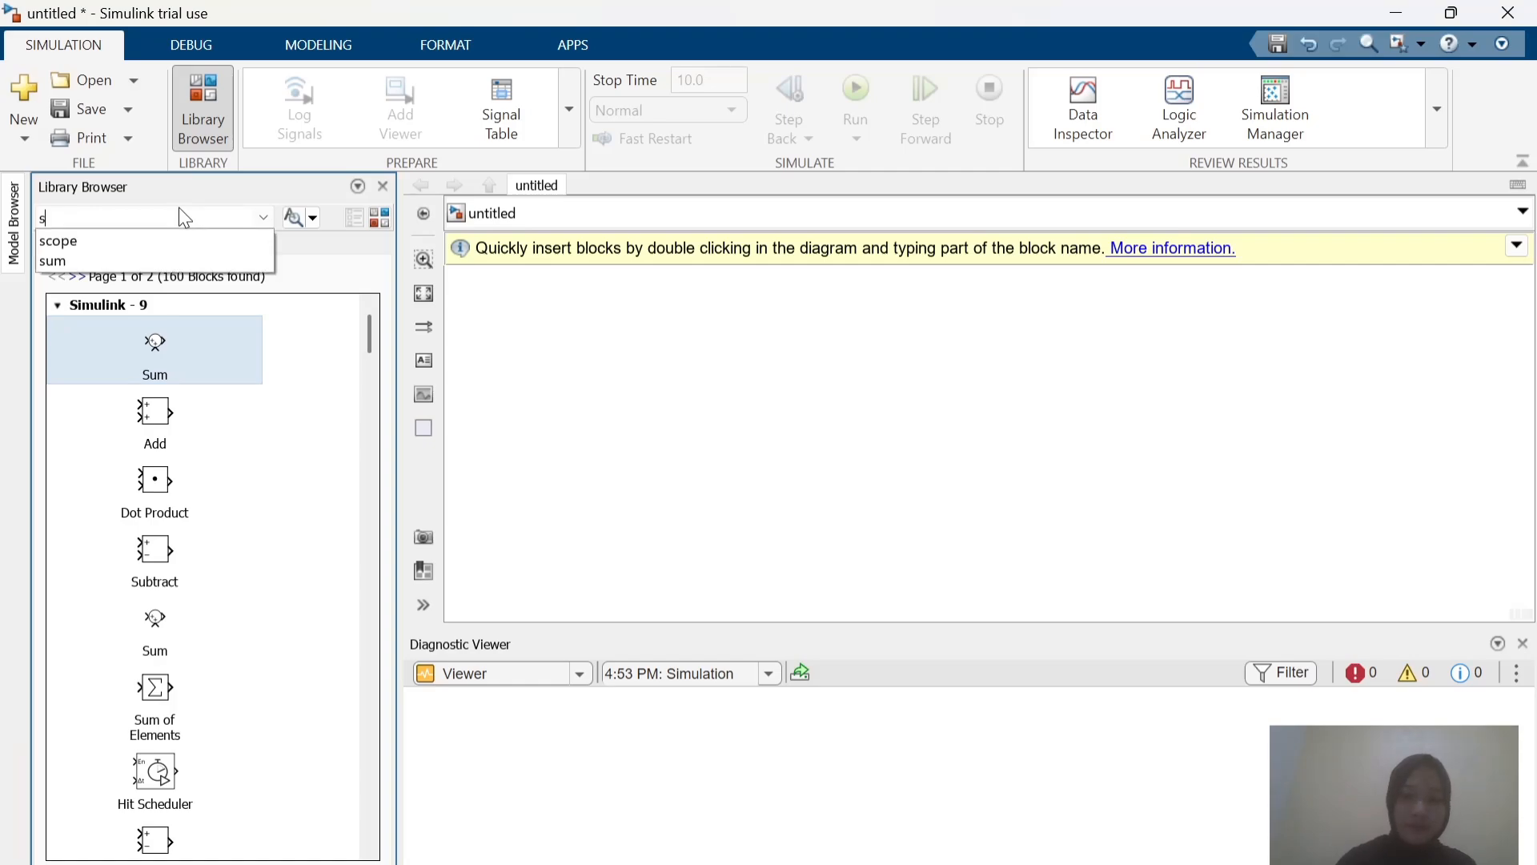
text(ramp)
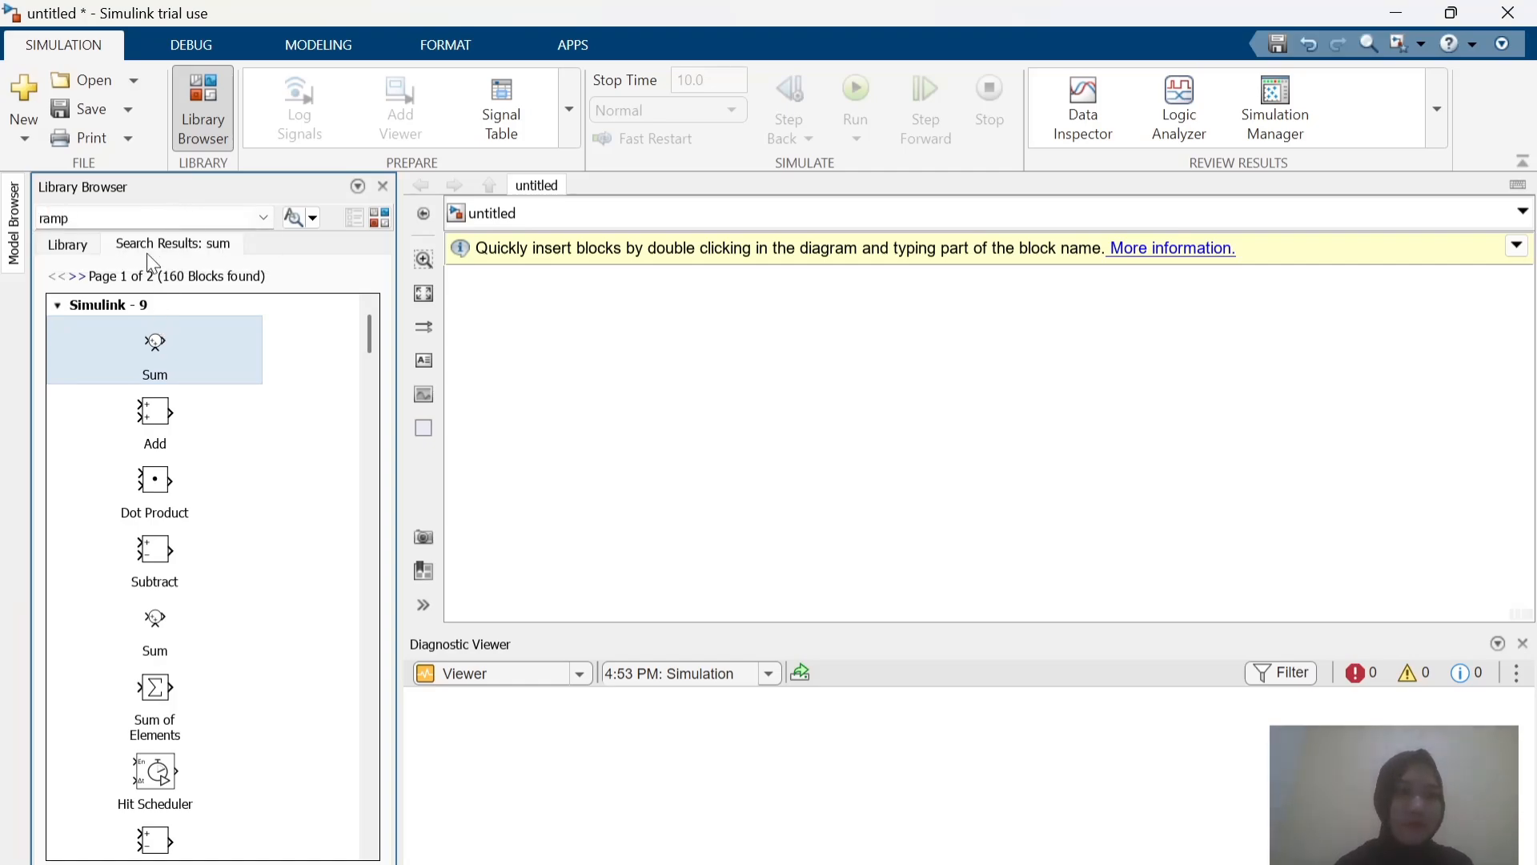
key(Return)
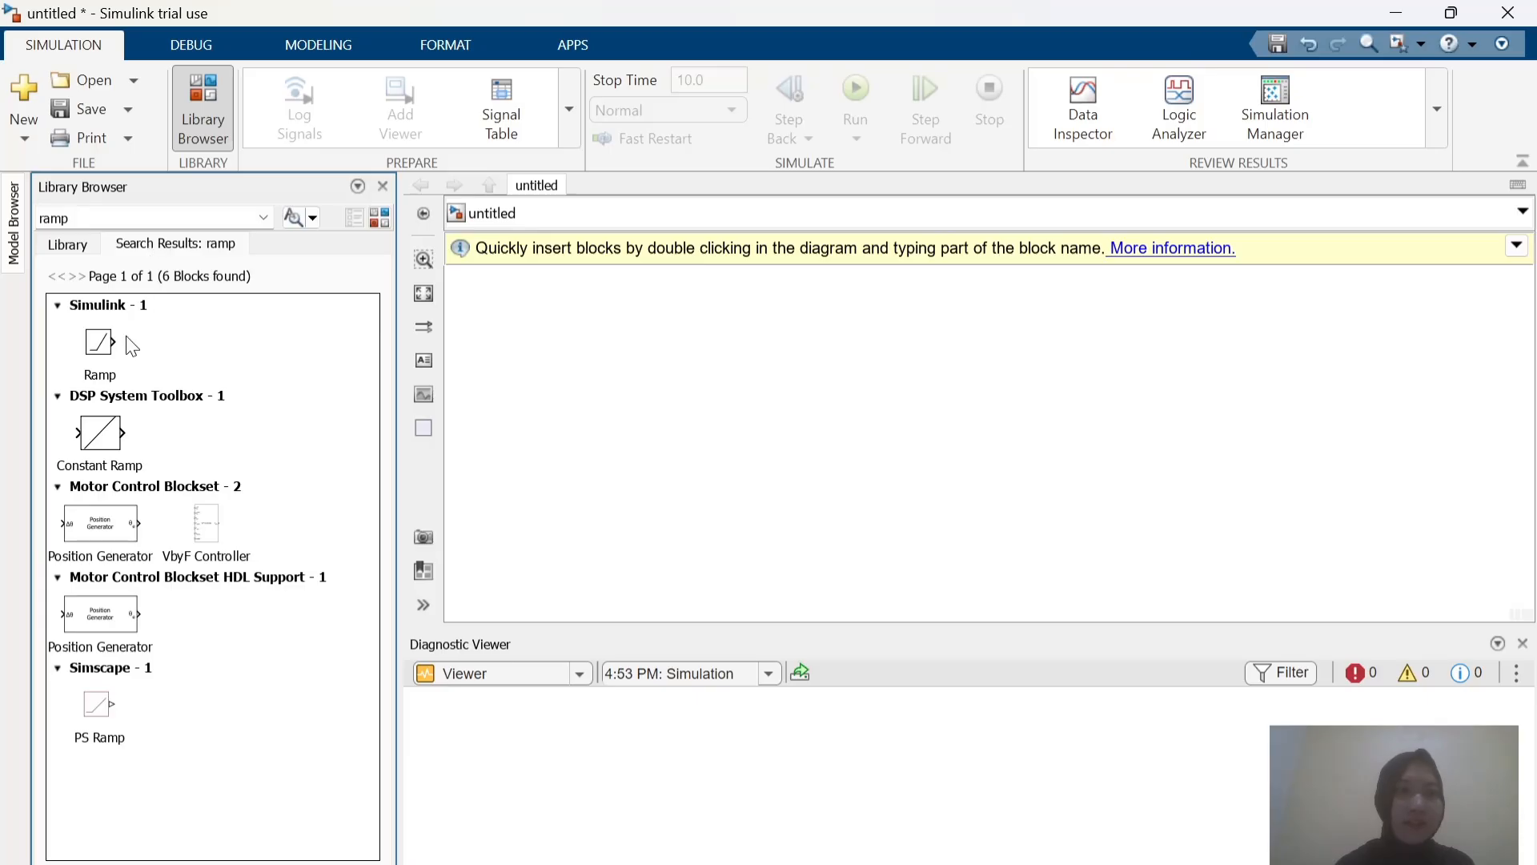
drag(102, 343, 734, 439)
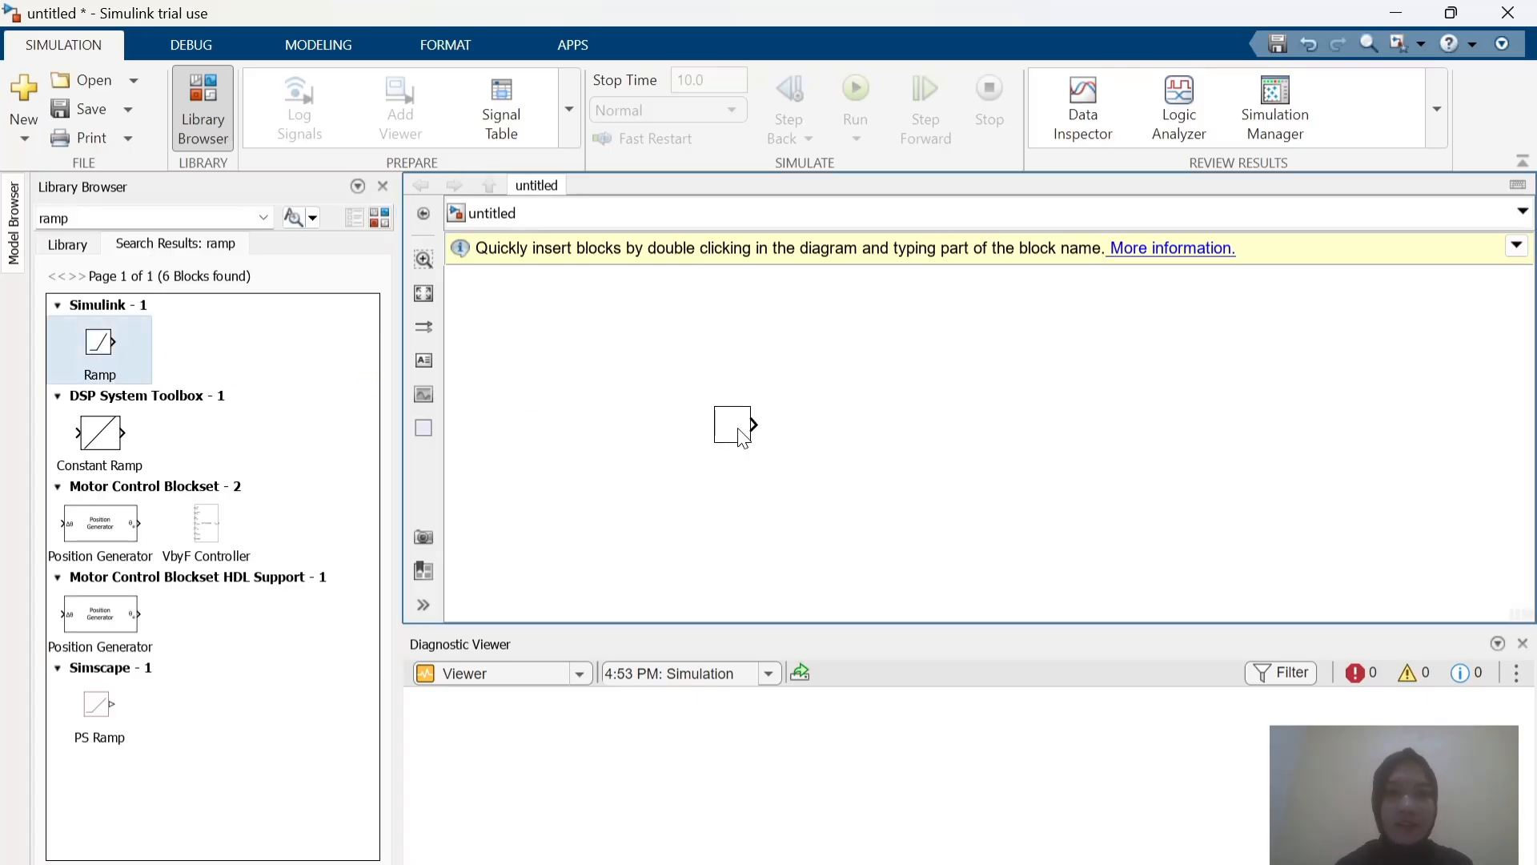
Step: Find the Gain block in the library and place one to the right of the Ramp block
click(146, 218)
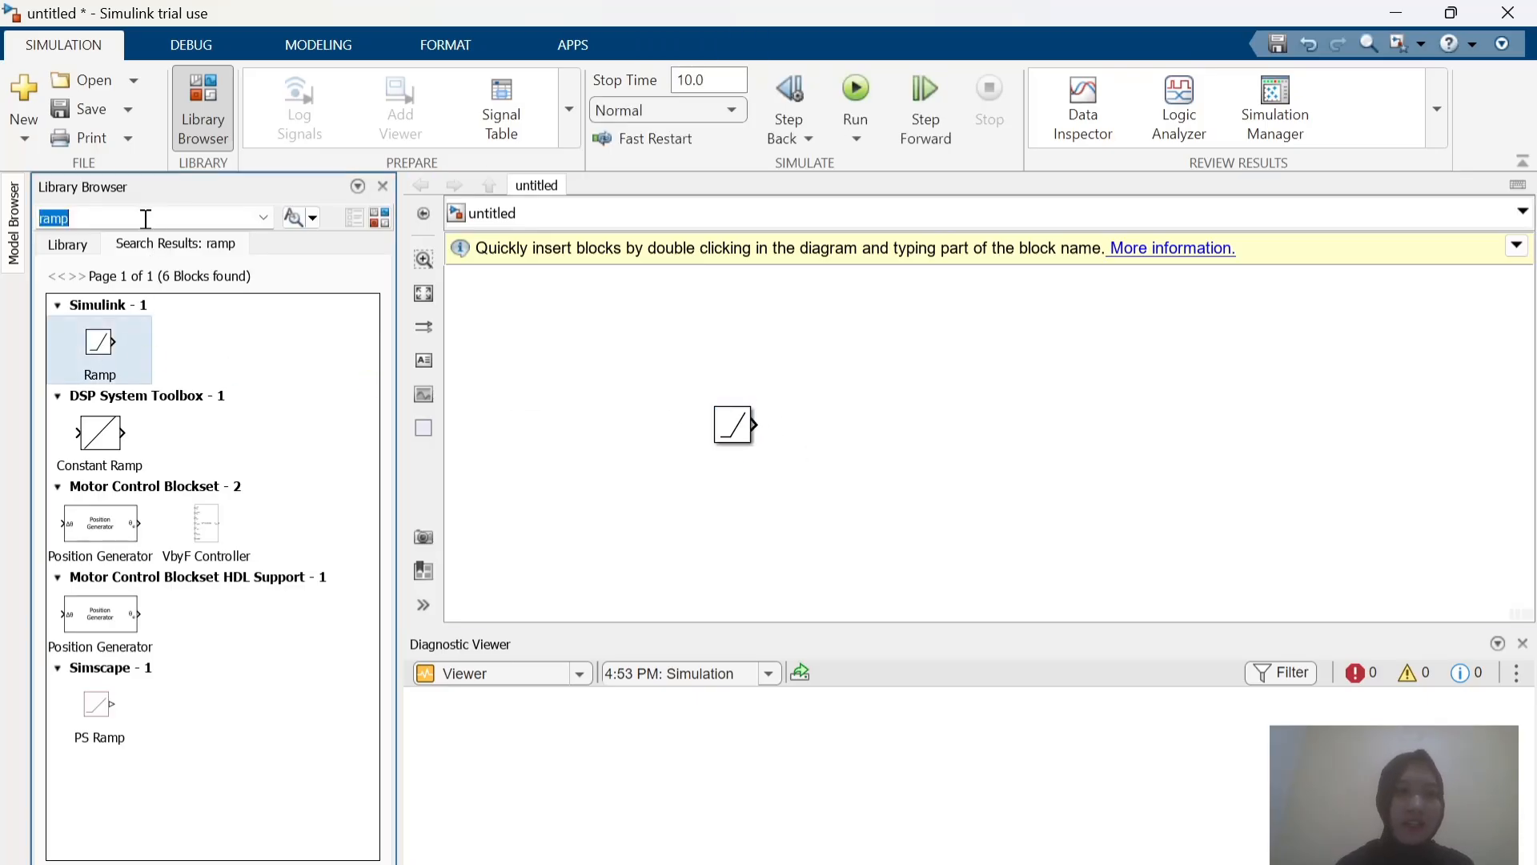
text(gain)
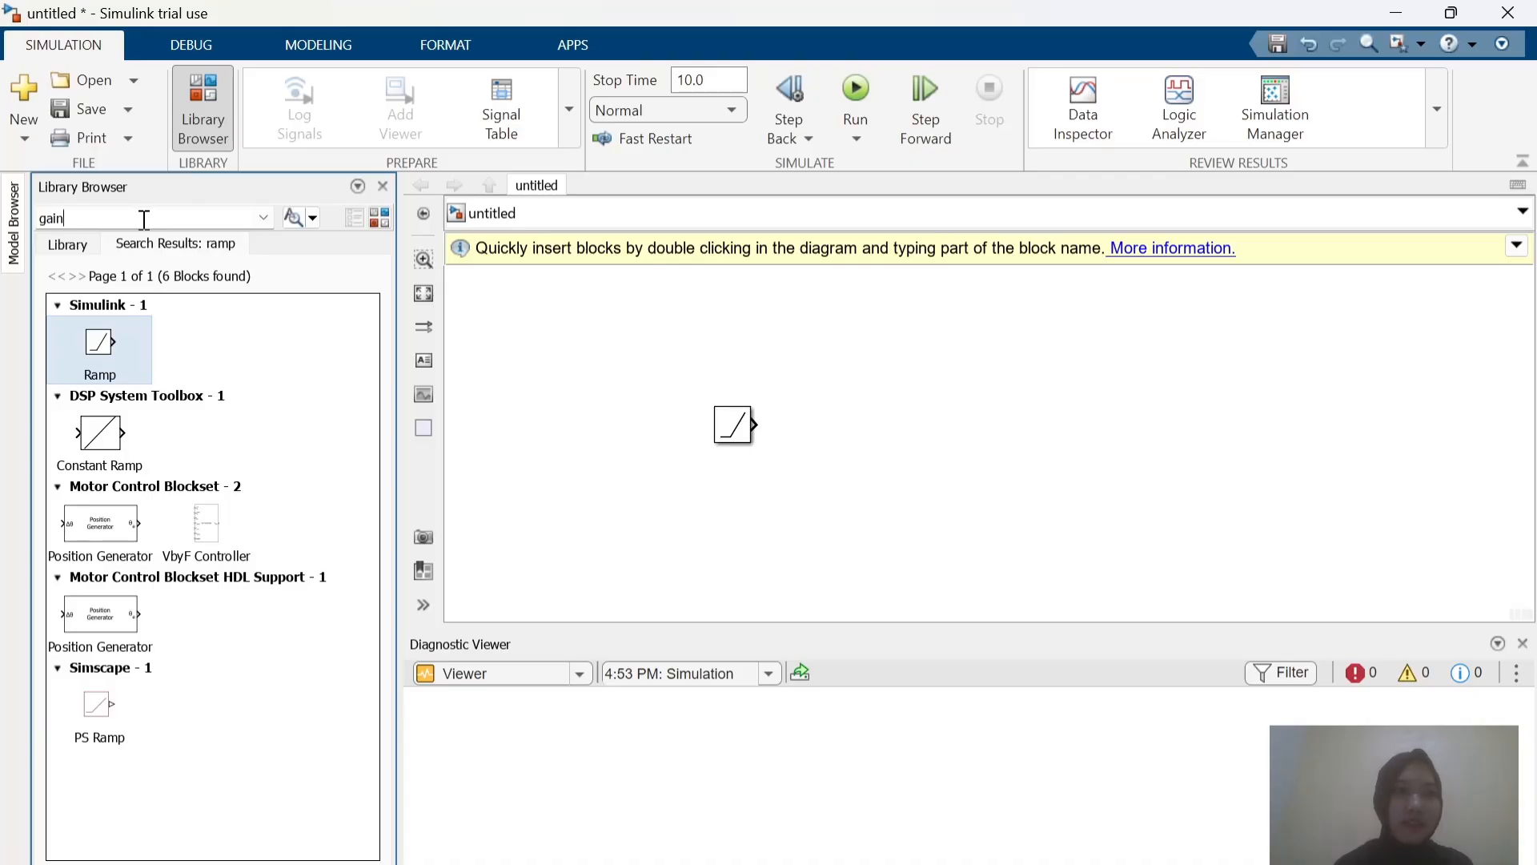
key(Return)
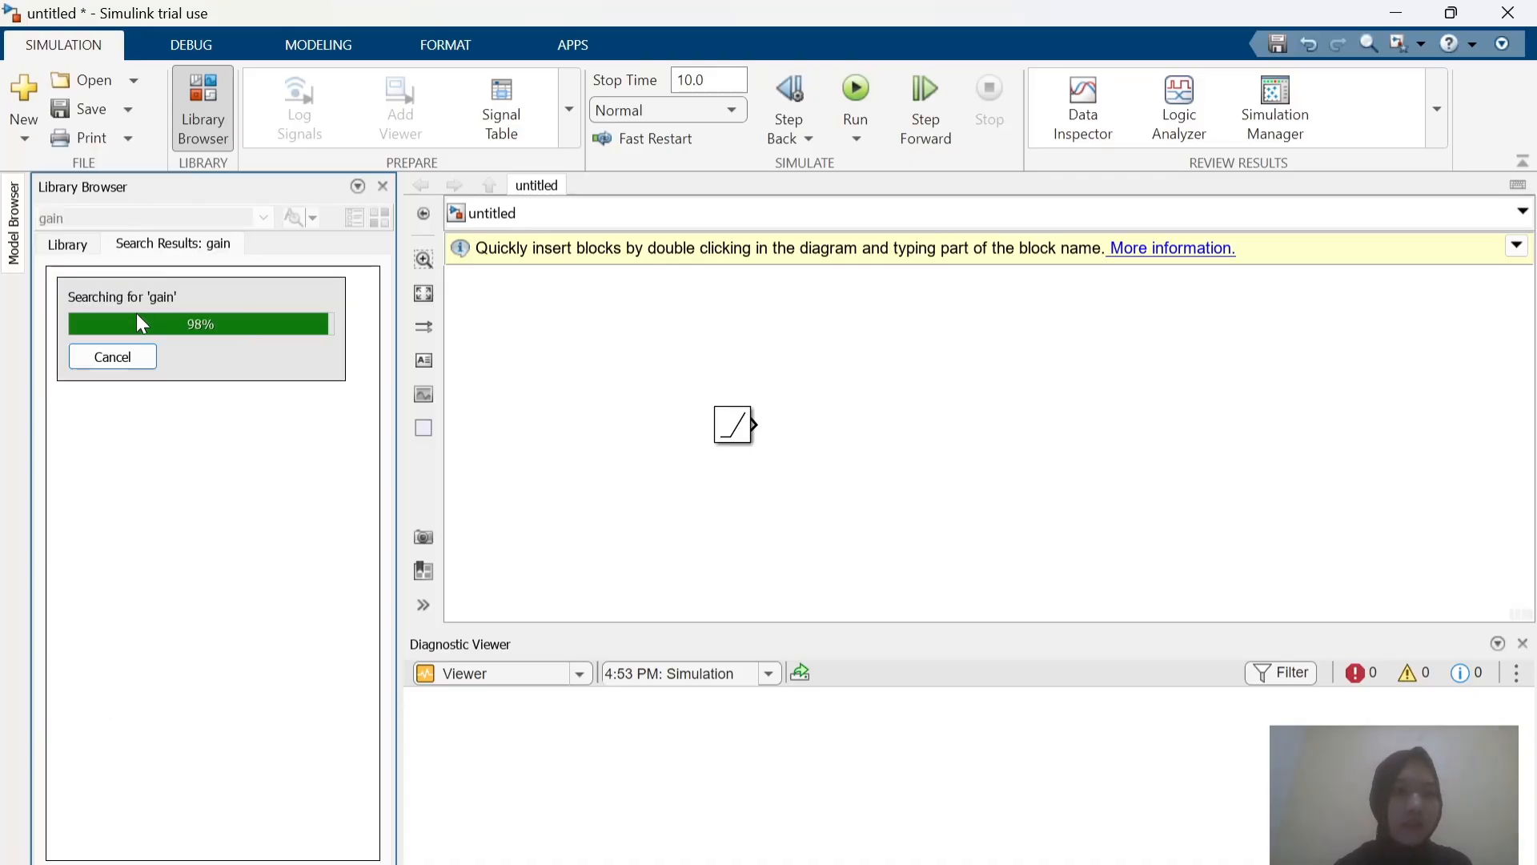
drag(140, 352, 881, 435)
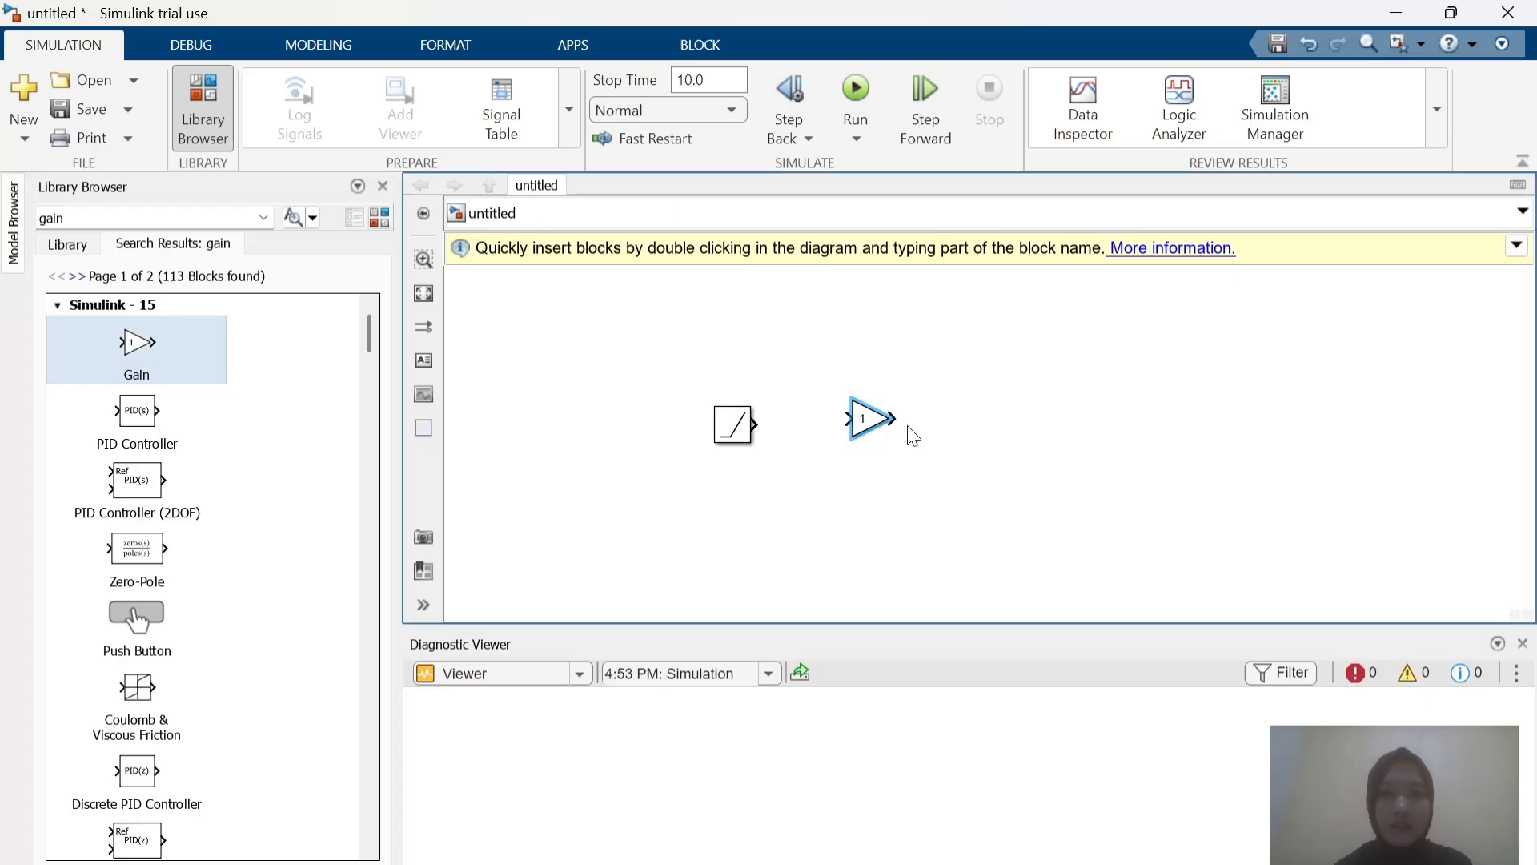
Step: Add a second Gain block to the right of the first one in the same row
click(88, 217)
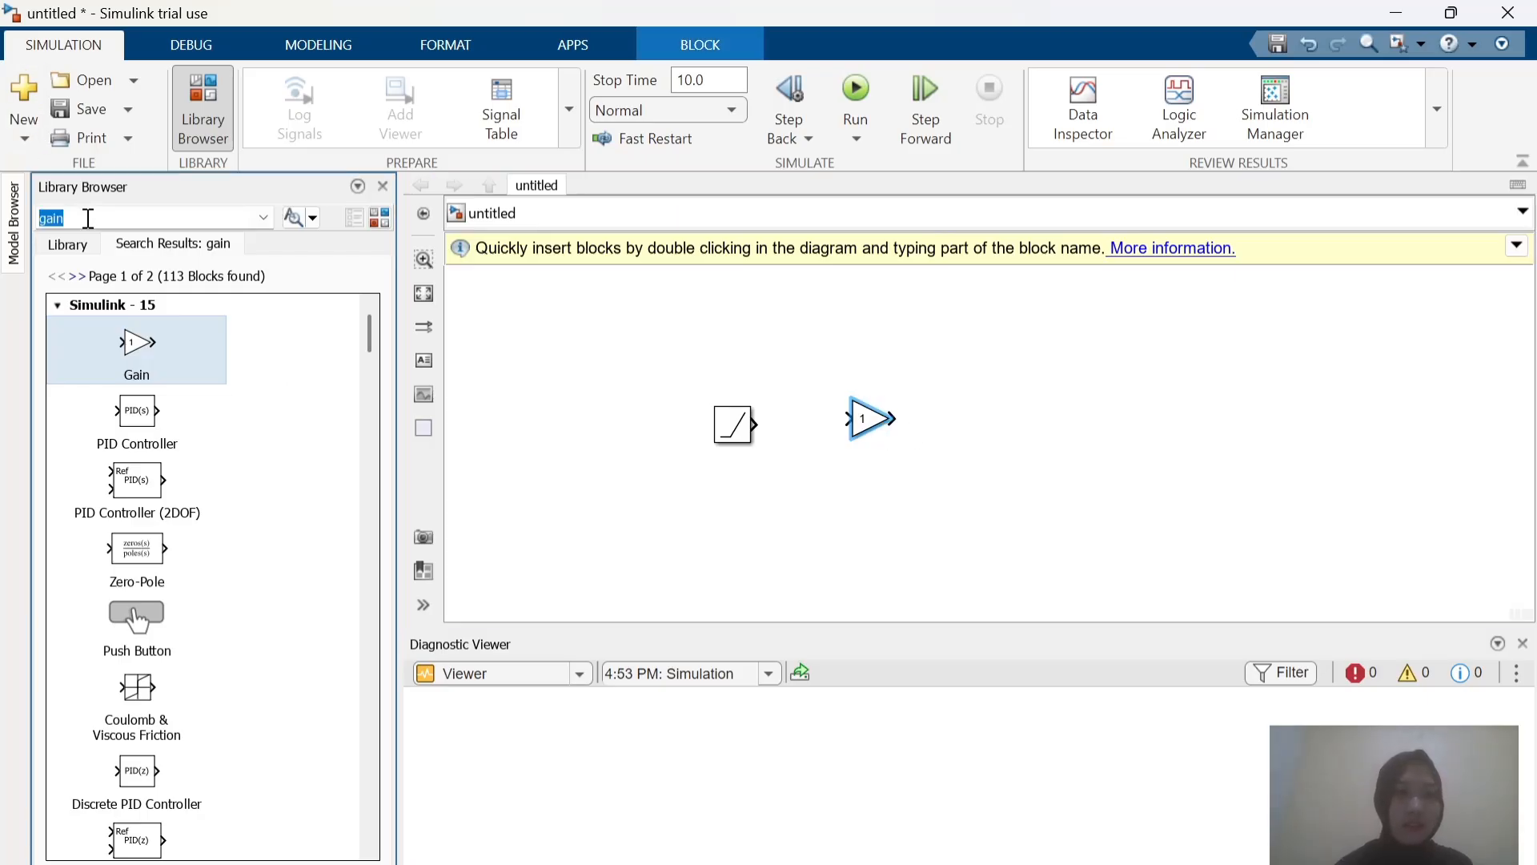
text(gain)
key(Return)
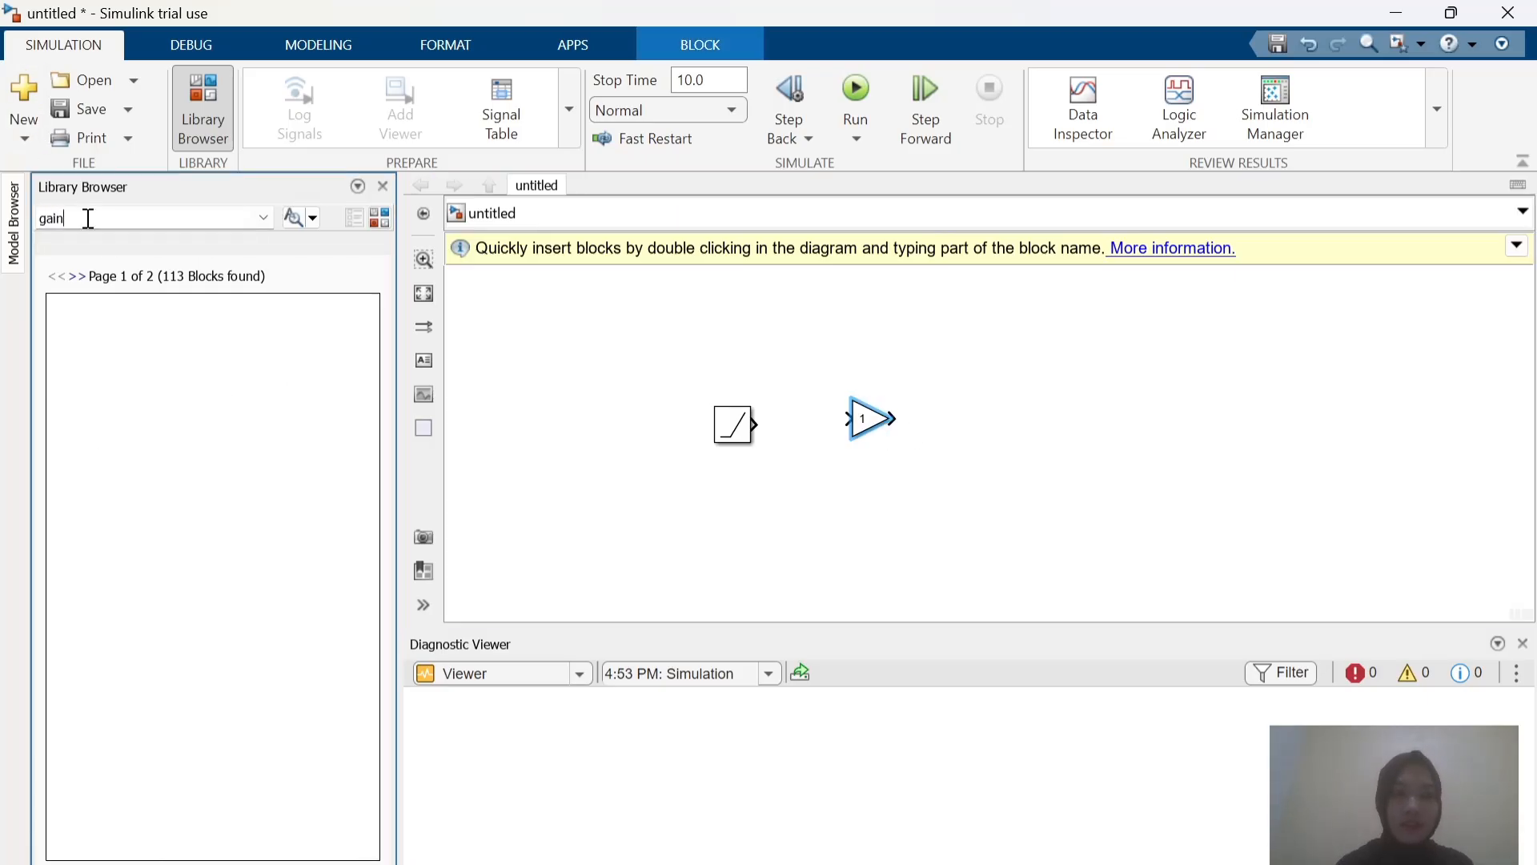
drag(141, 344, 995, 440)
Step: Check the reference diagram in Canva, return to Simulink and add a third Gain block below the second one
key(alt+Tab)
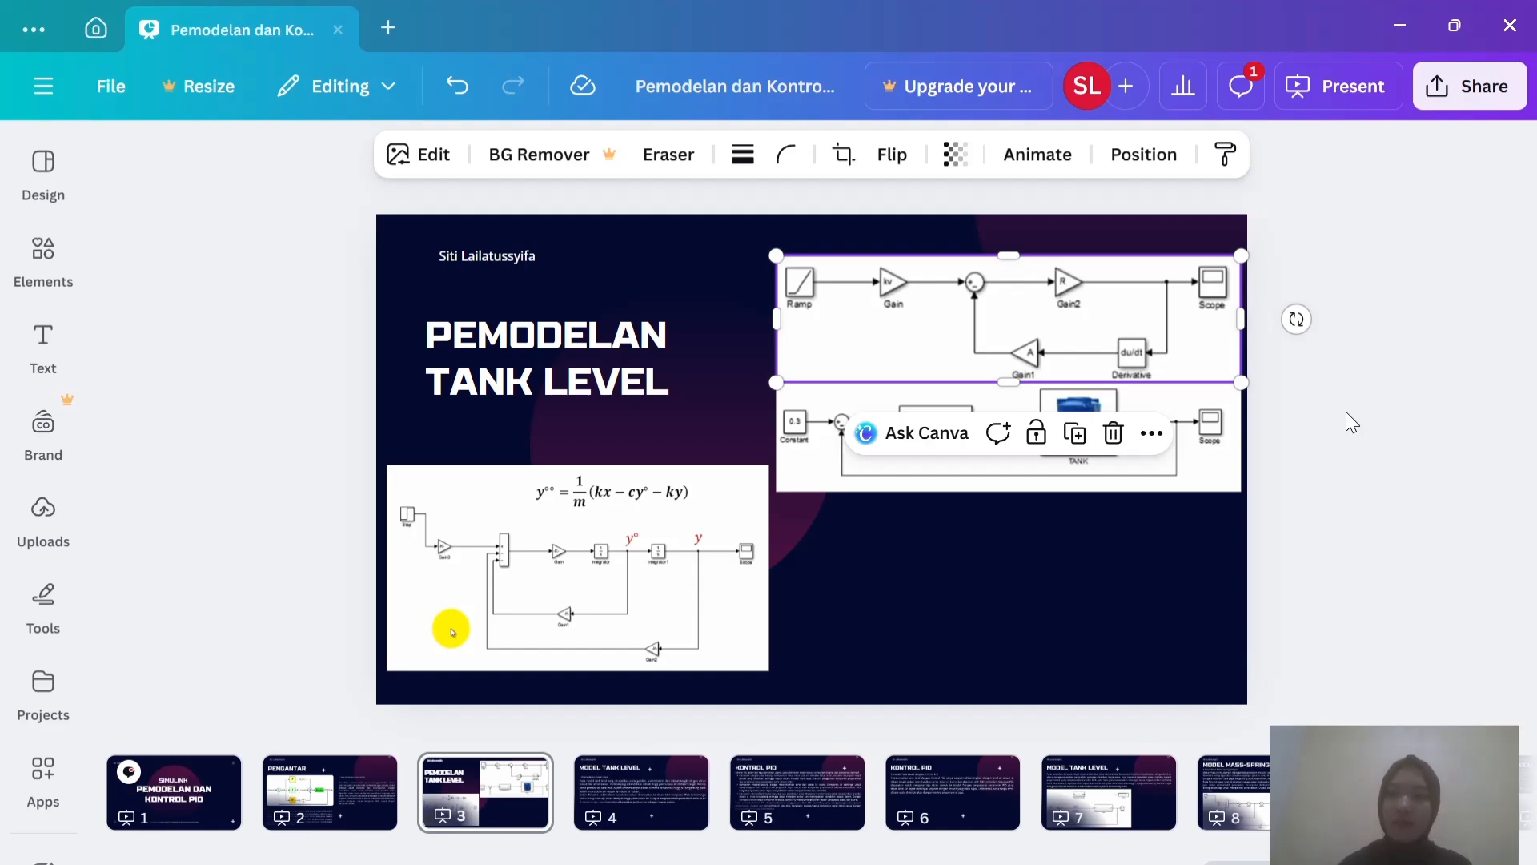
key(alt+Tab)
click(95, 219)
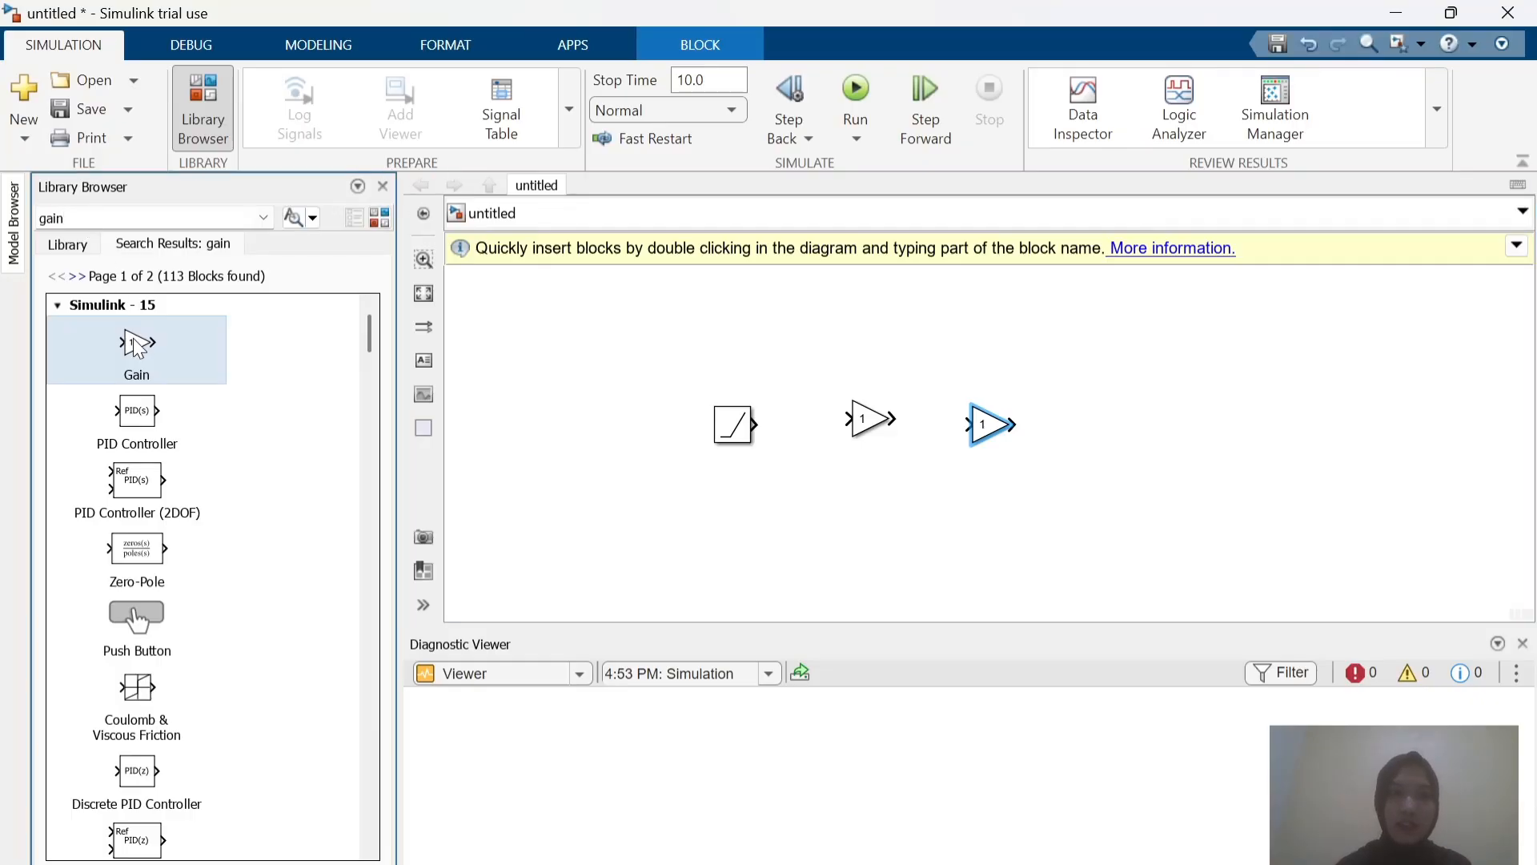
drag(136, 345, 994, 532)
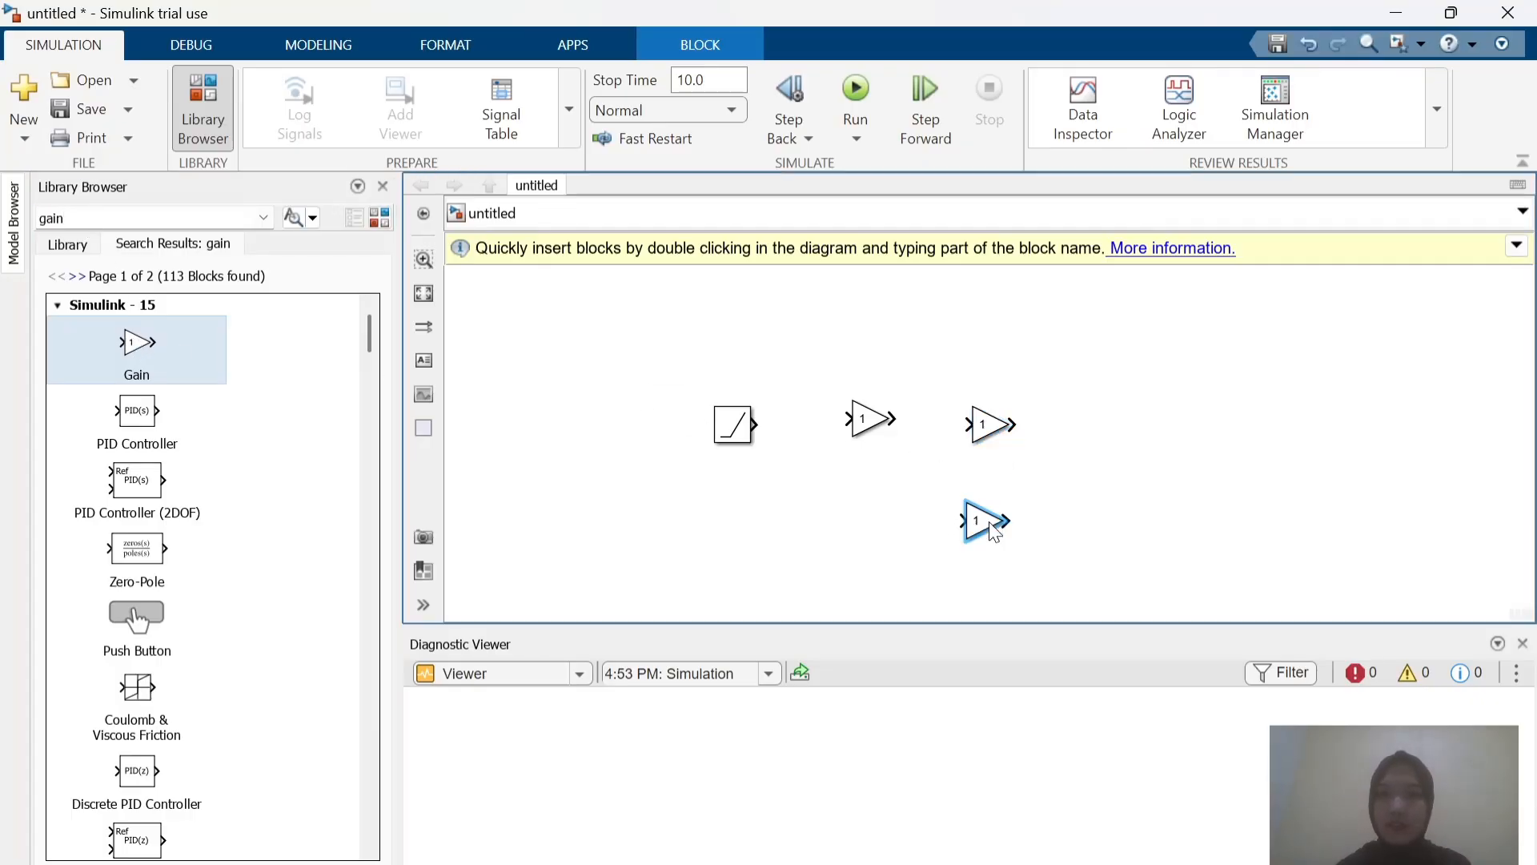
Step: Shift the second Gain block further right and add a Sum block between the two upper Gain blocks
click(200, 209)
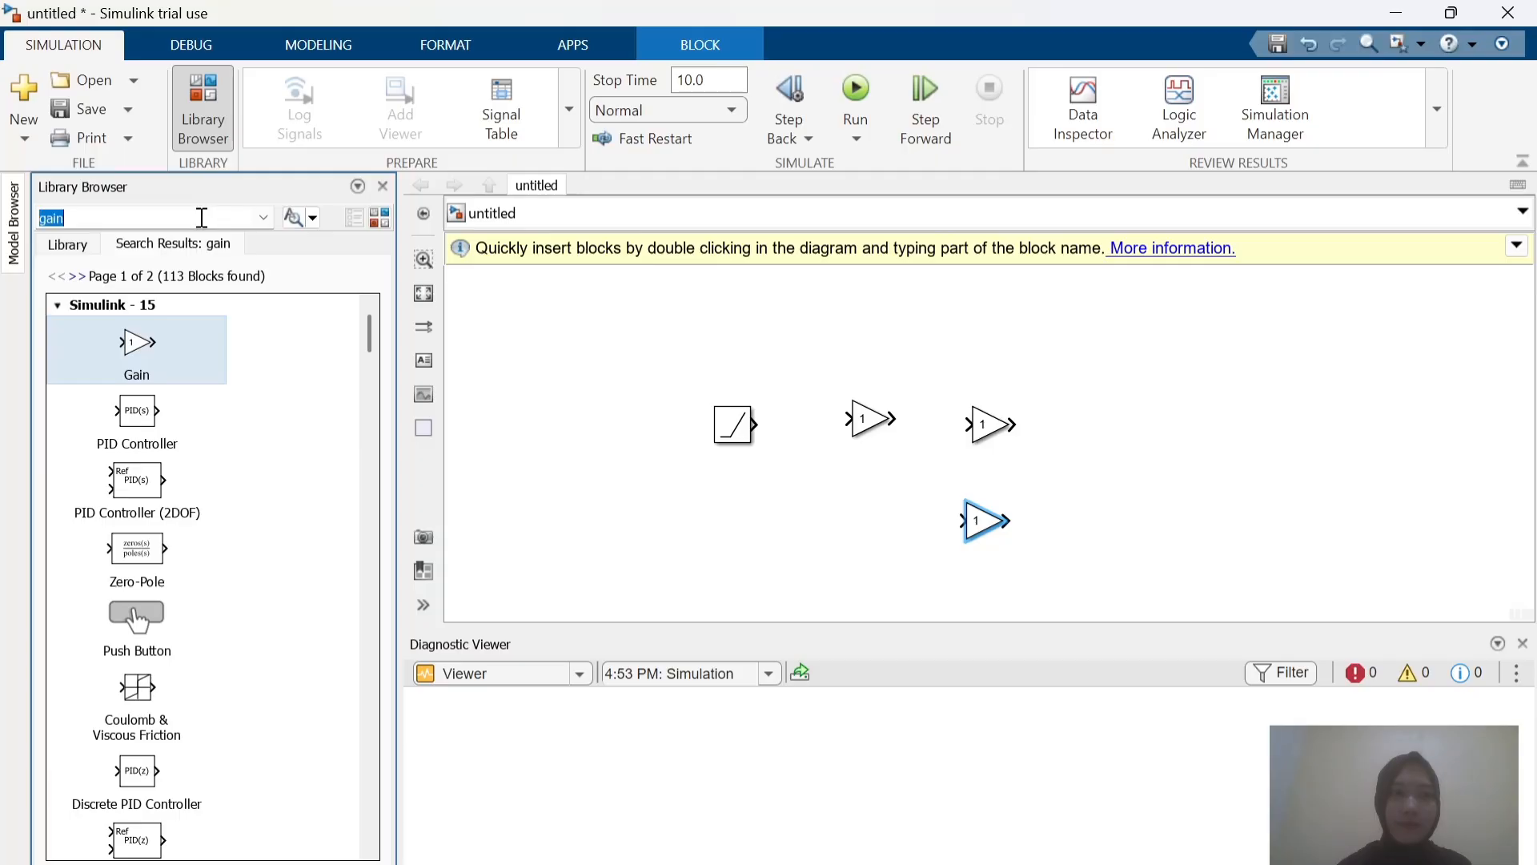
text(sum)
key(Return)
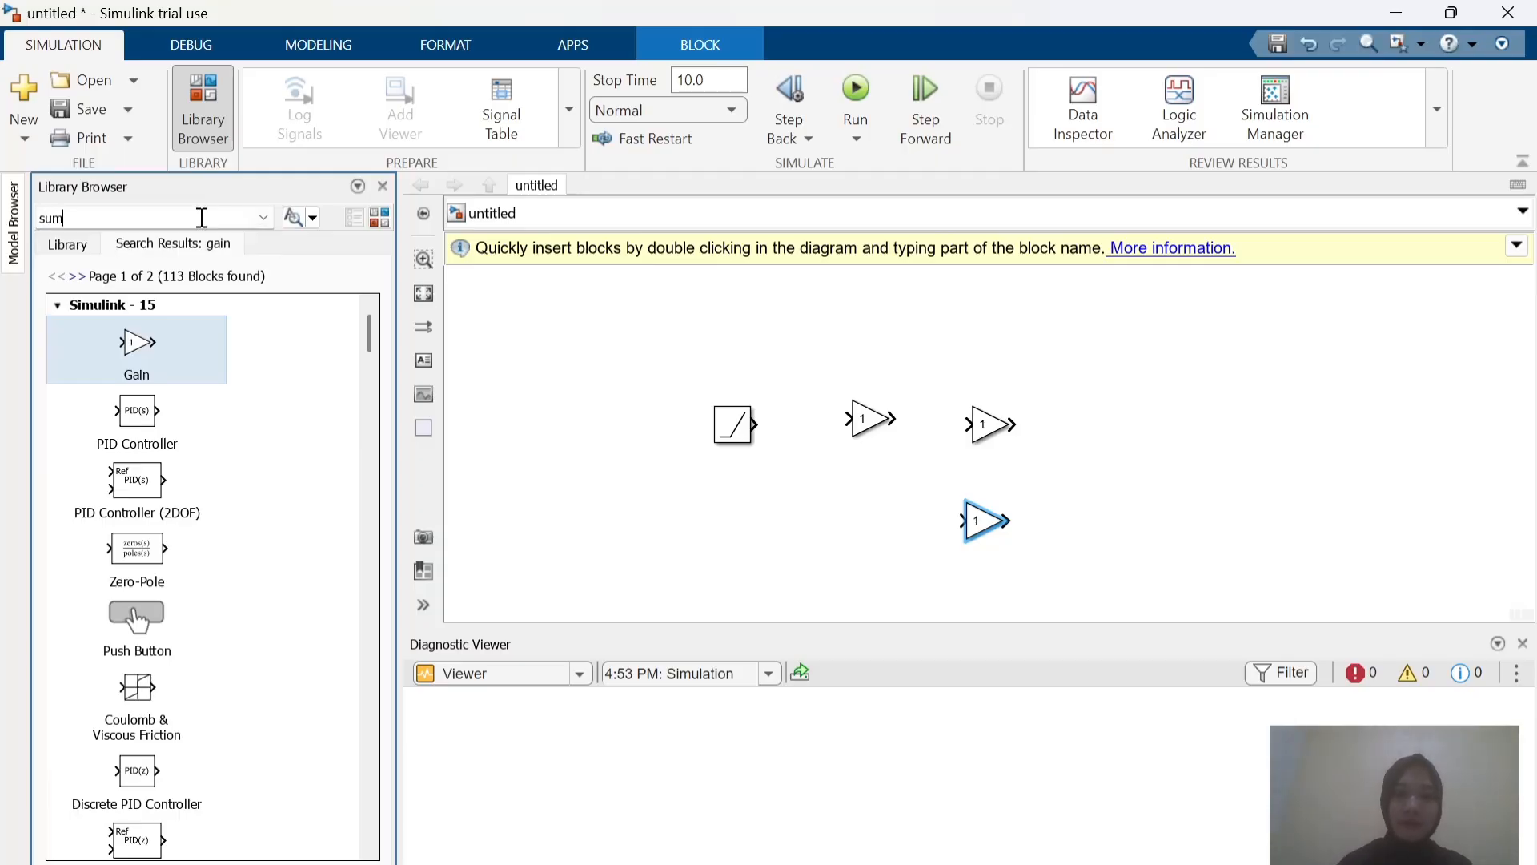
drag(160, 342, 1087, 425)
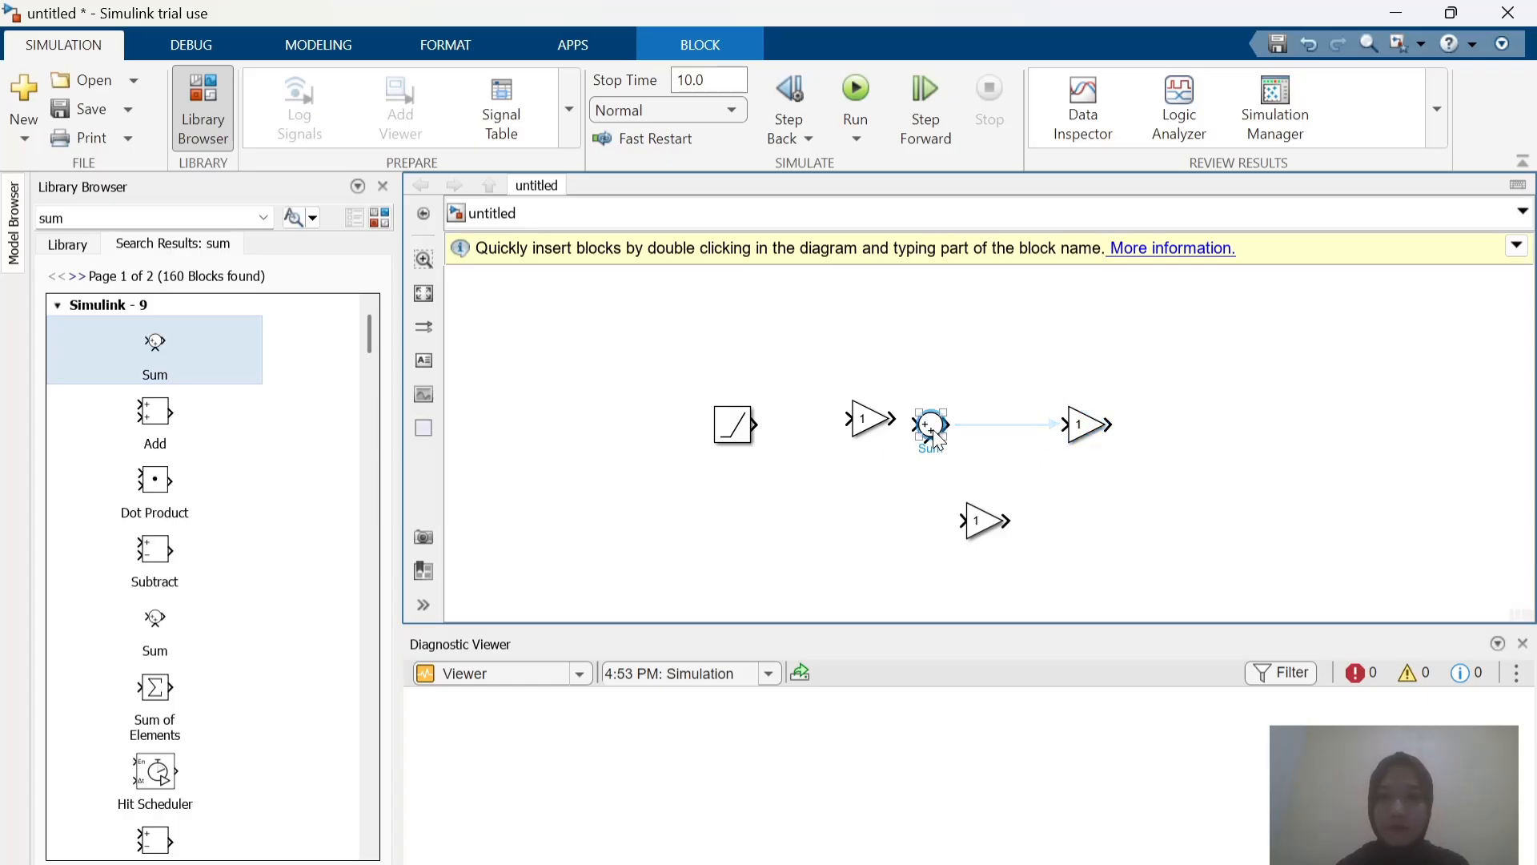
drag(935, 433, 980, 428)
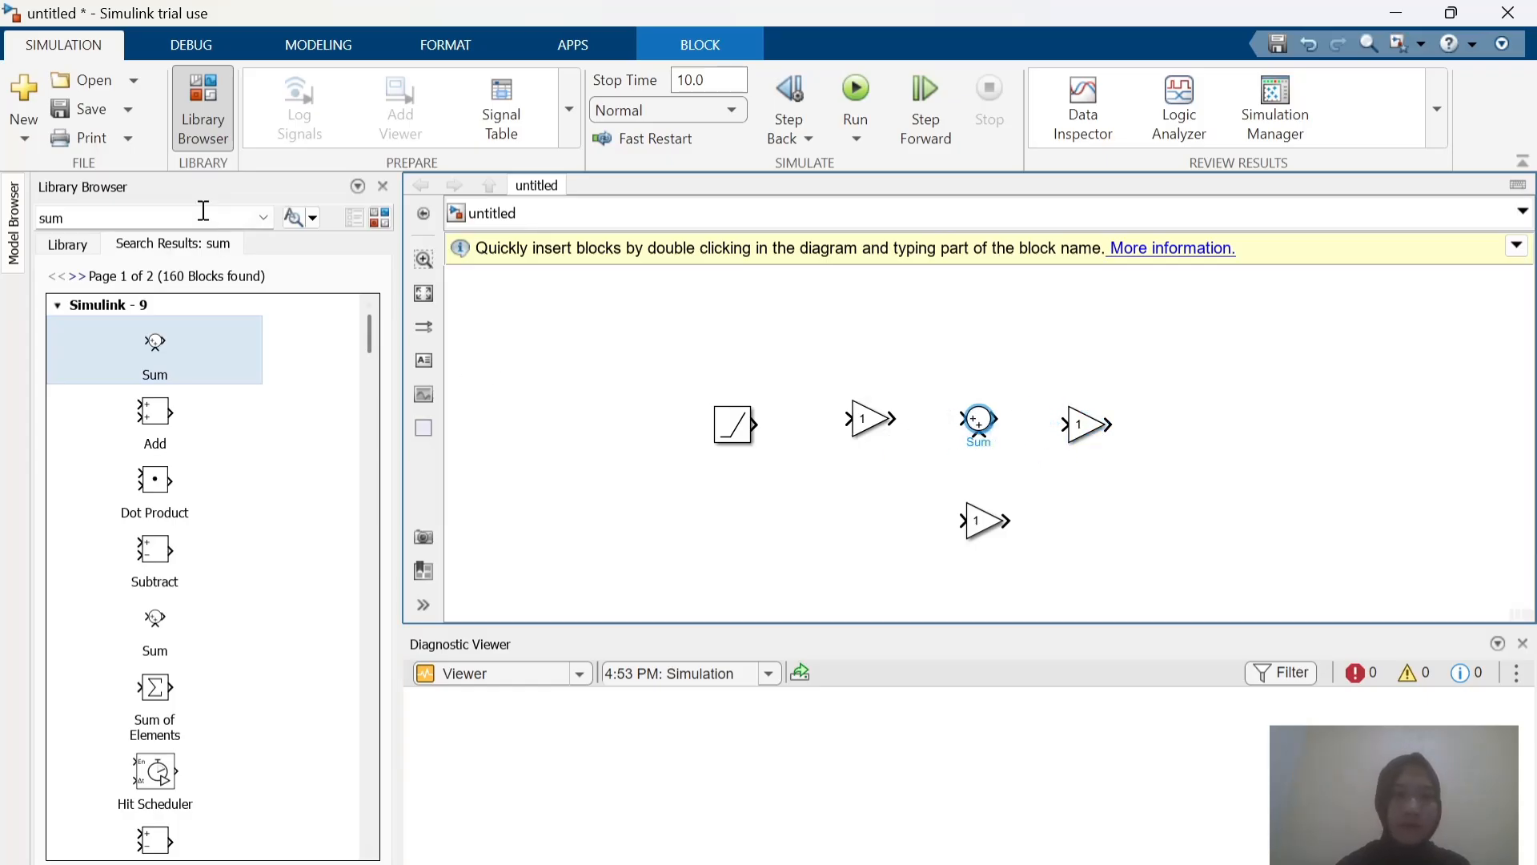
Step: Add a Derivative block from Simulink's Continuous library to the right of the lower Gain block
click(84, 248)
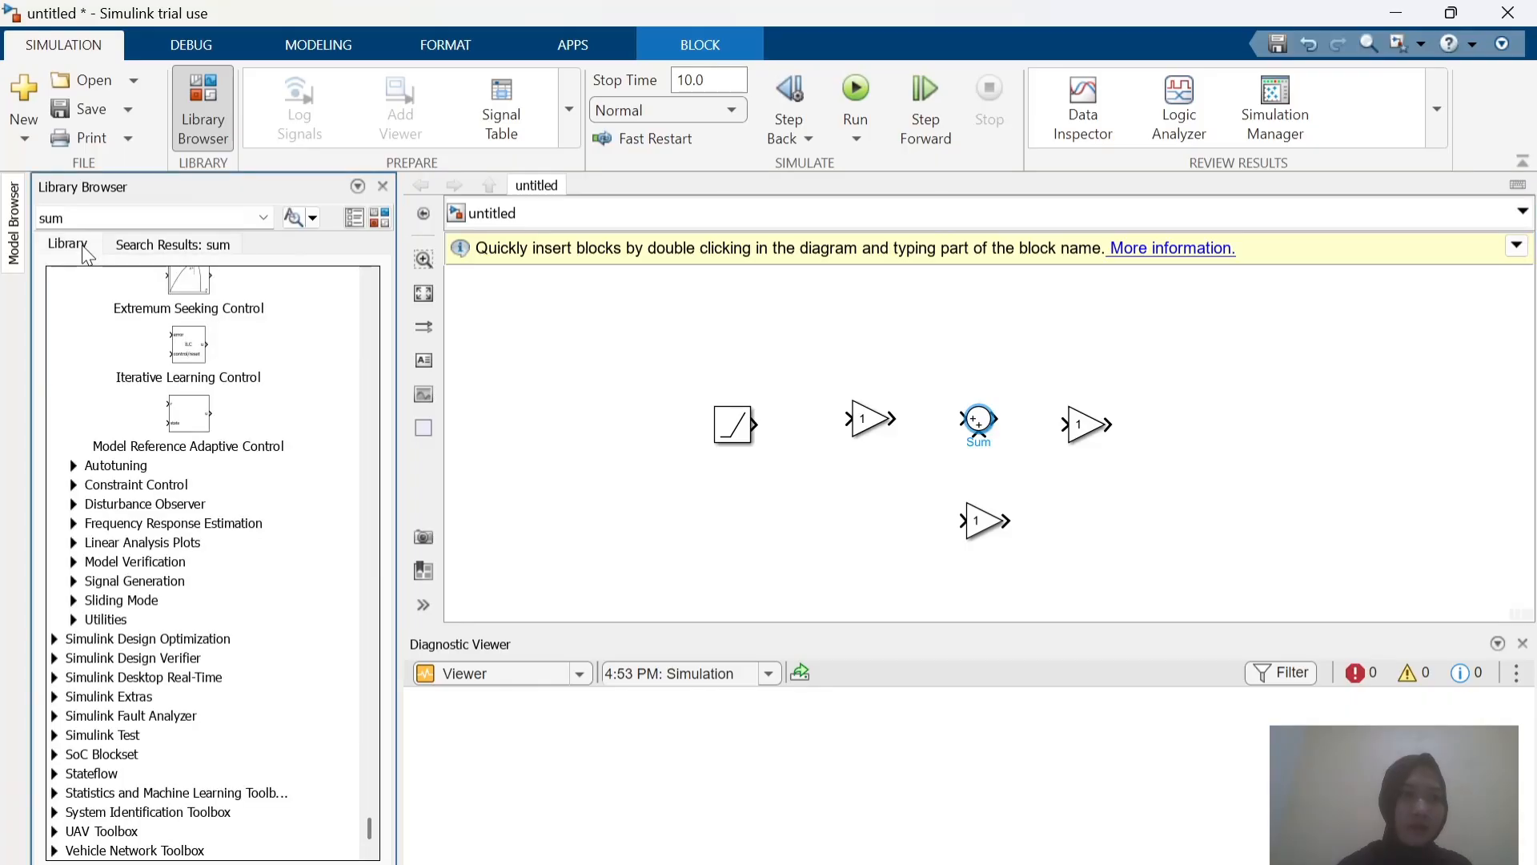
scroll(143, 313, up, 10)
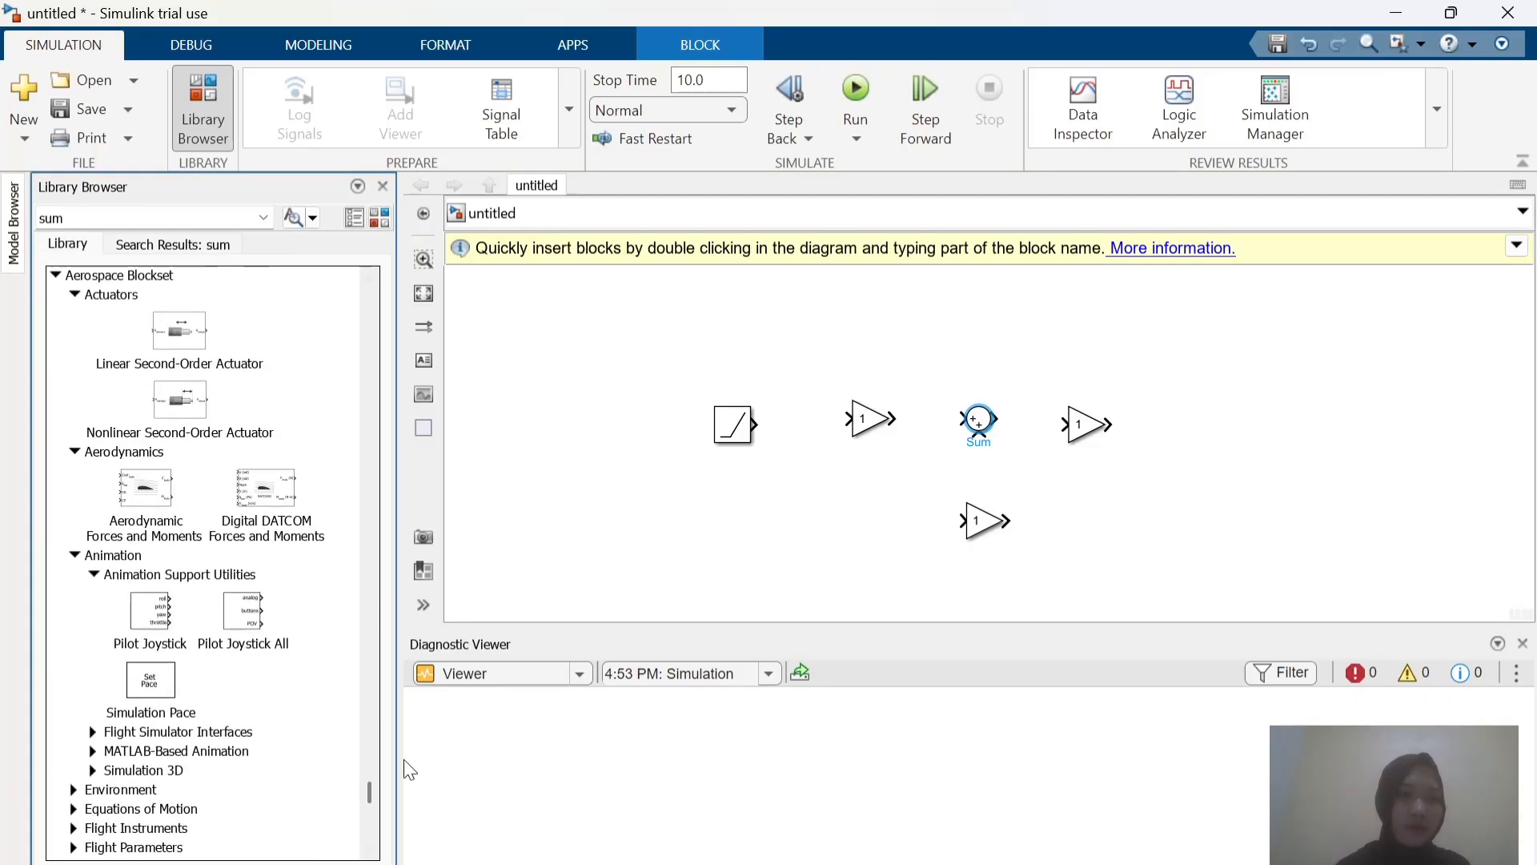
drag(368, 789, 386, 263)
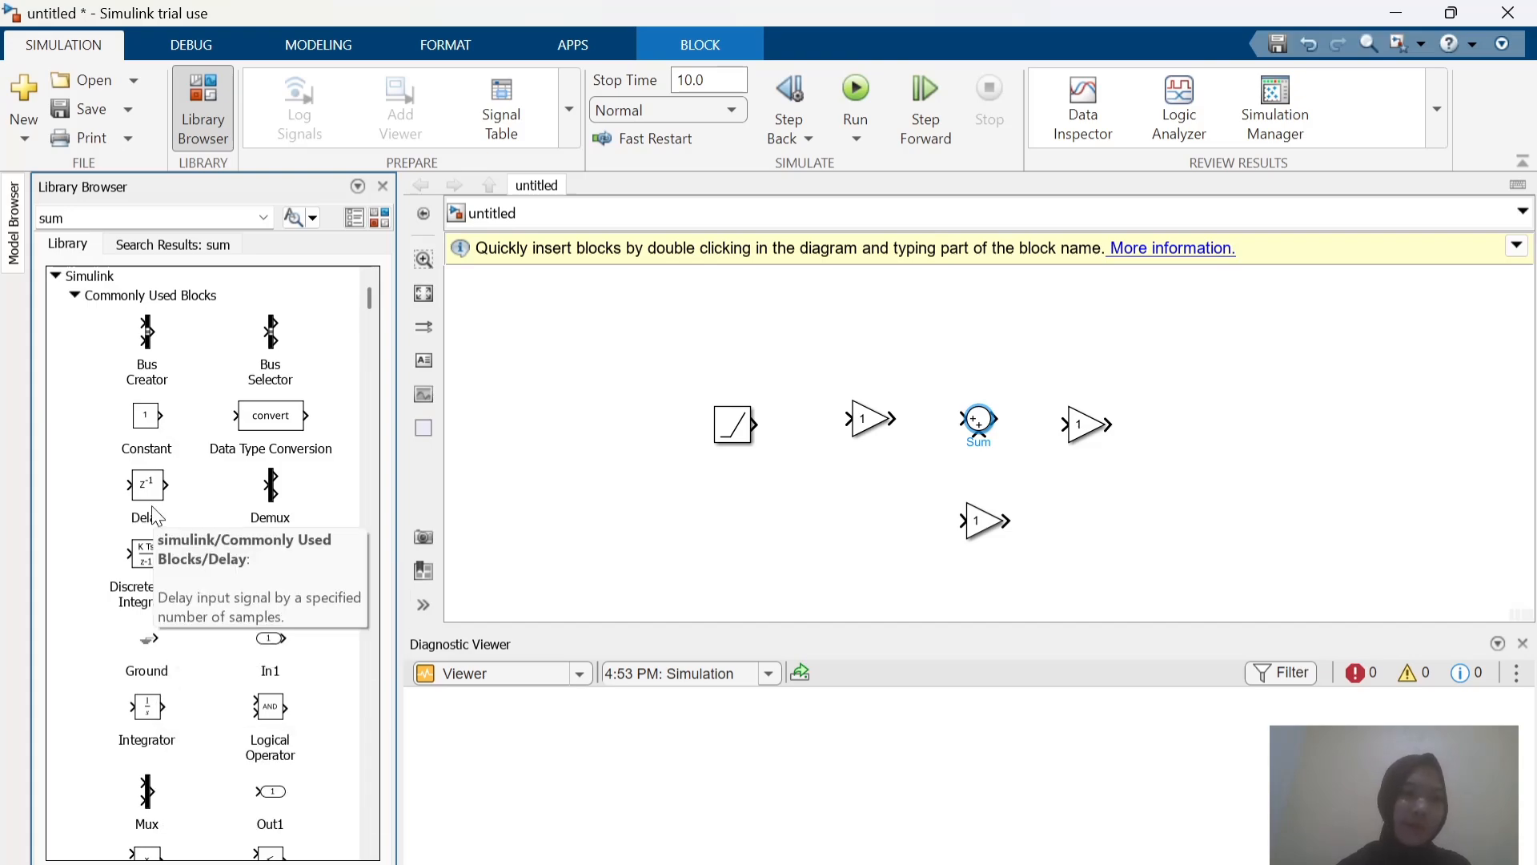
scroll(158, 520, down, 10)
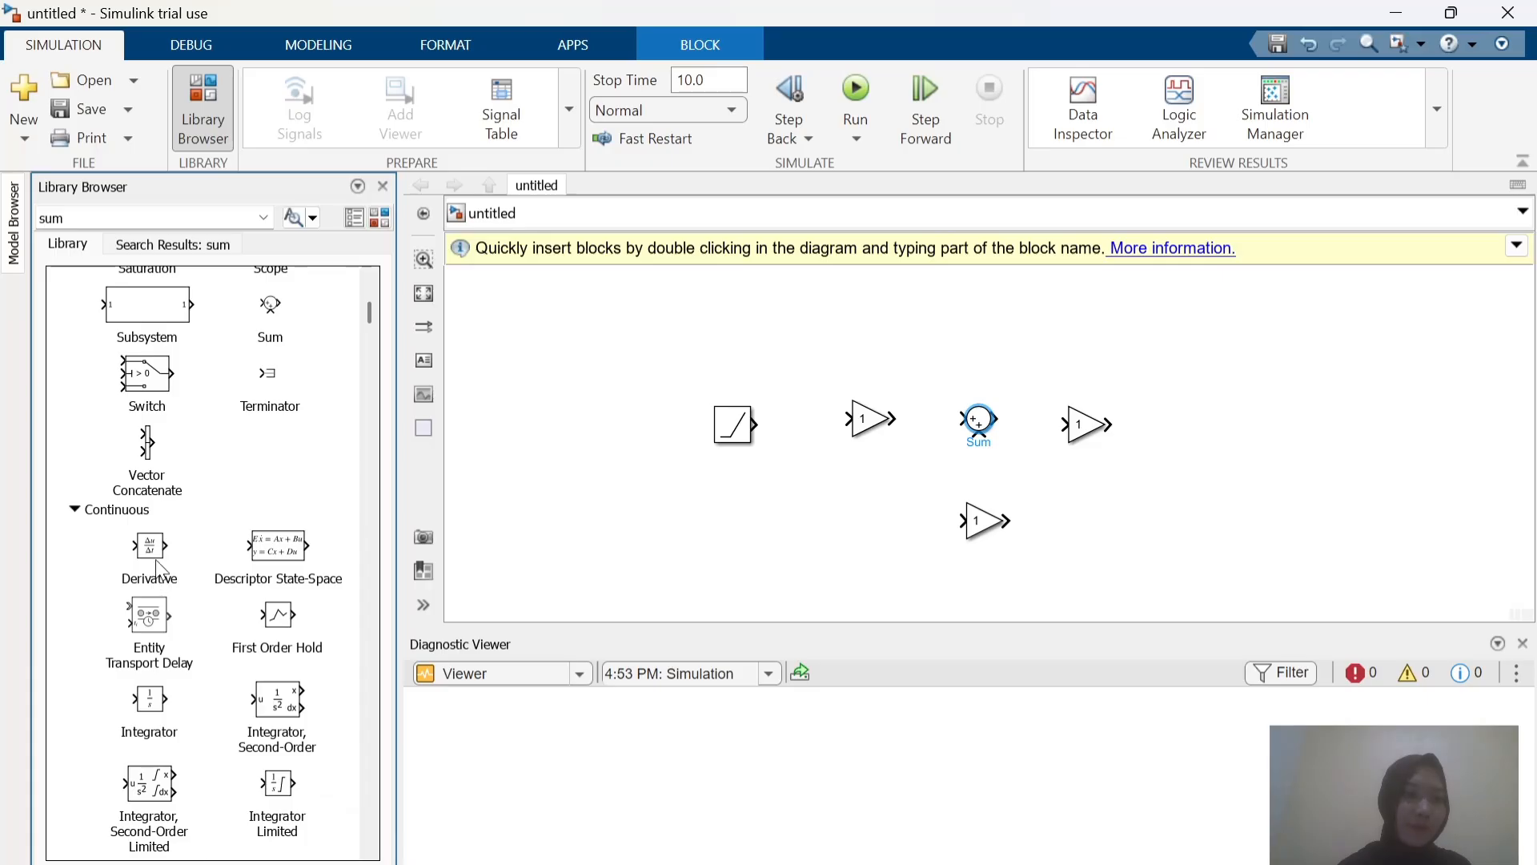
drag(160, 570, 1063, 520)
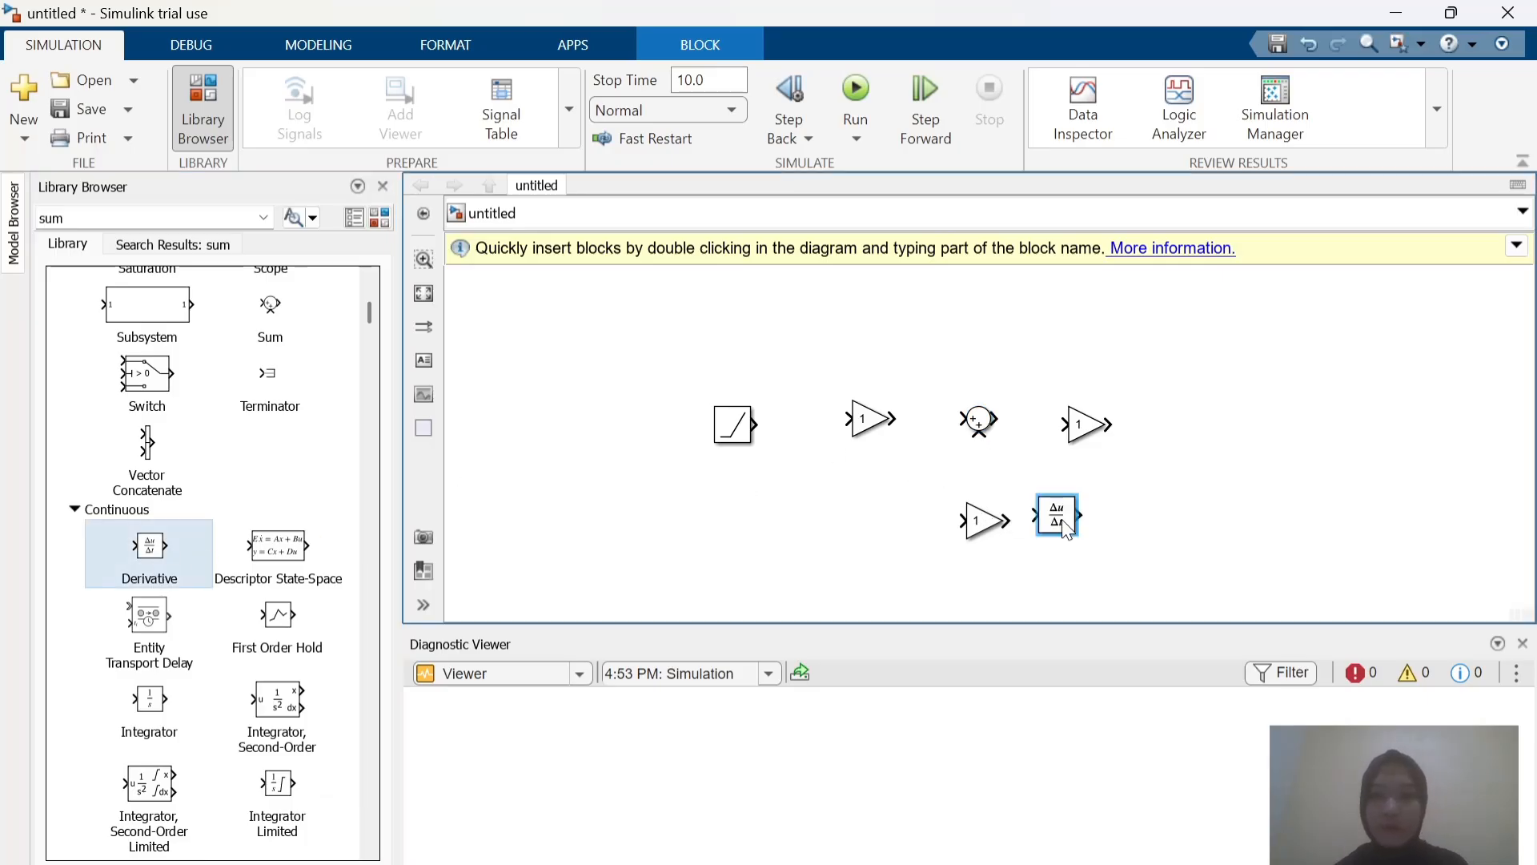
Step: Check the reference diagram in Canva, return to Simulink and add a Scope block at the right end of the upper row
key(alt+Tab)
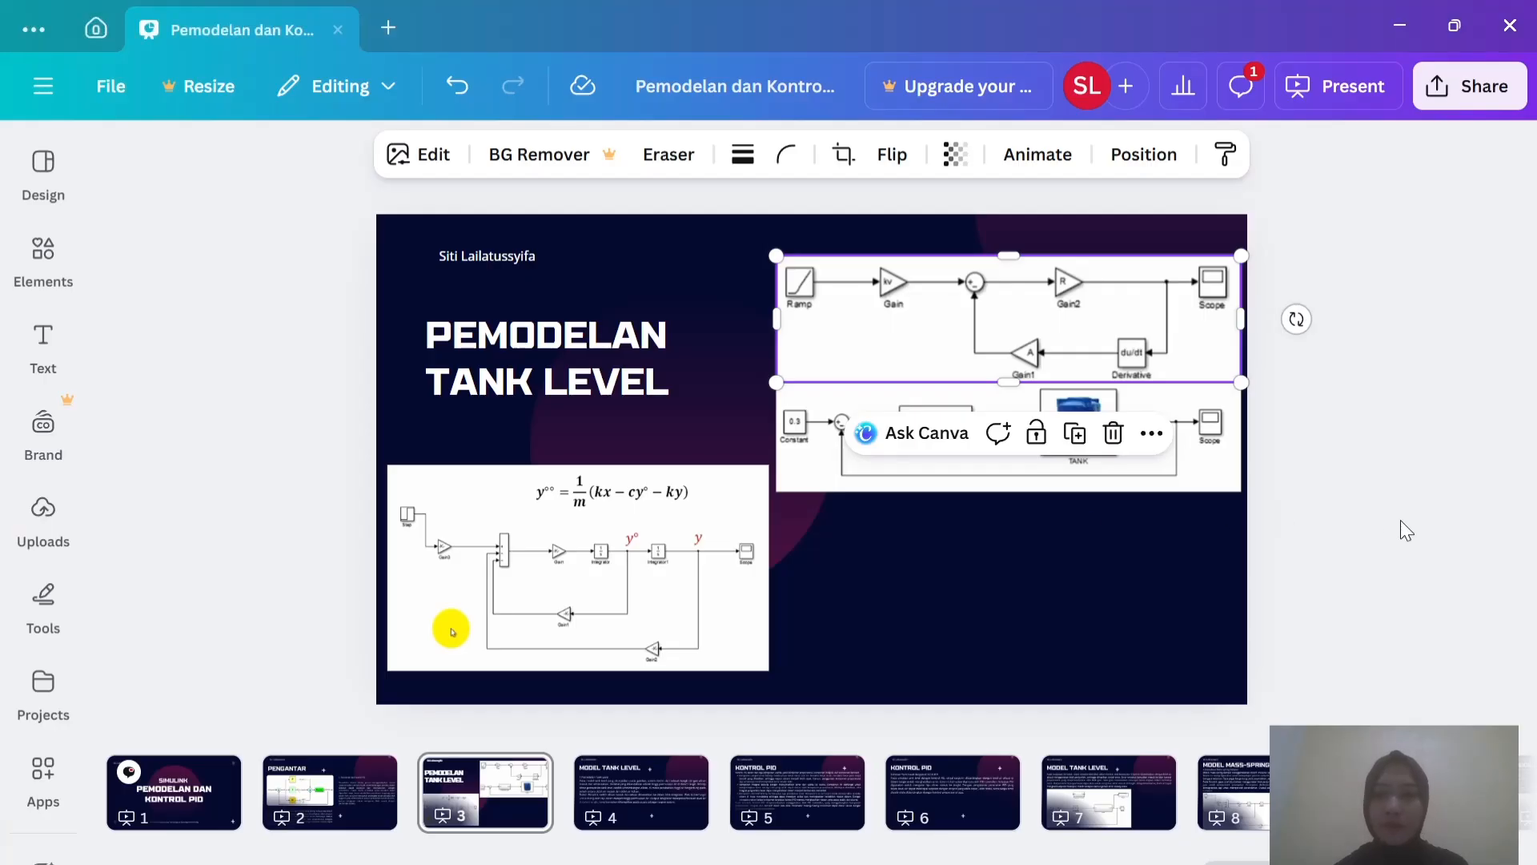
key(alt+Tab)
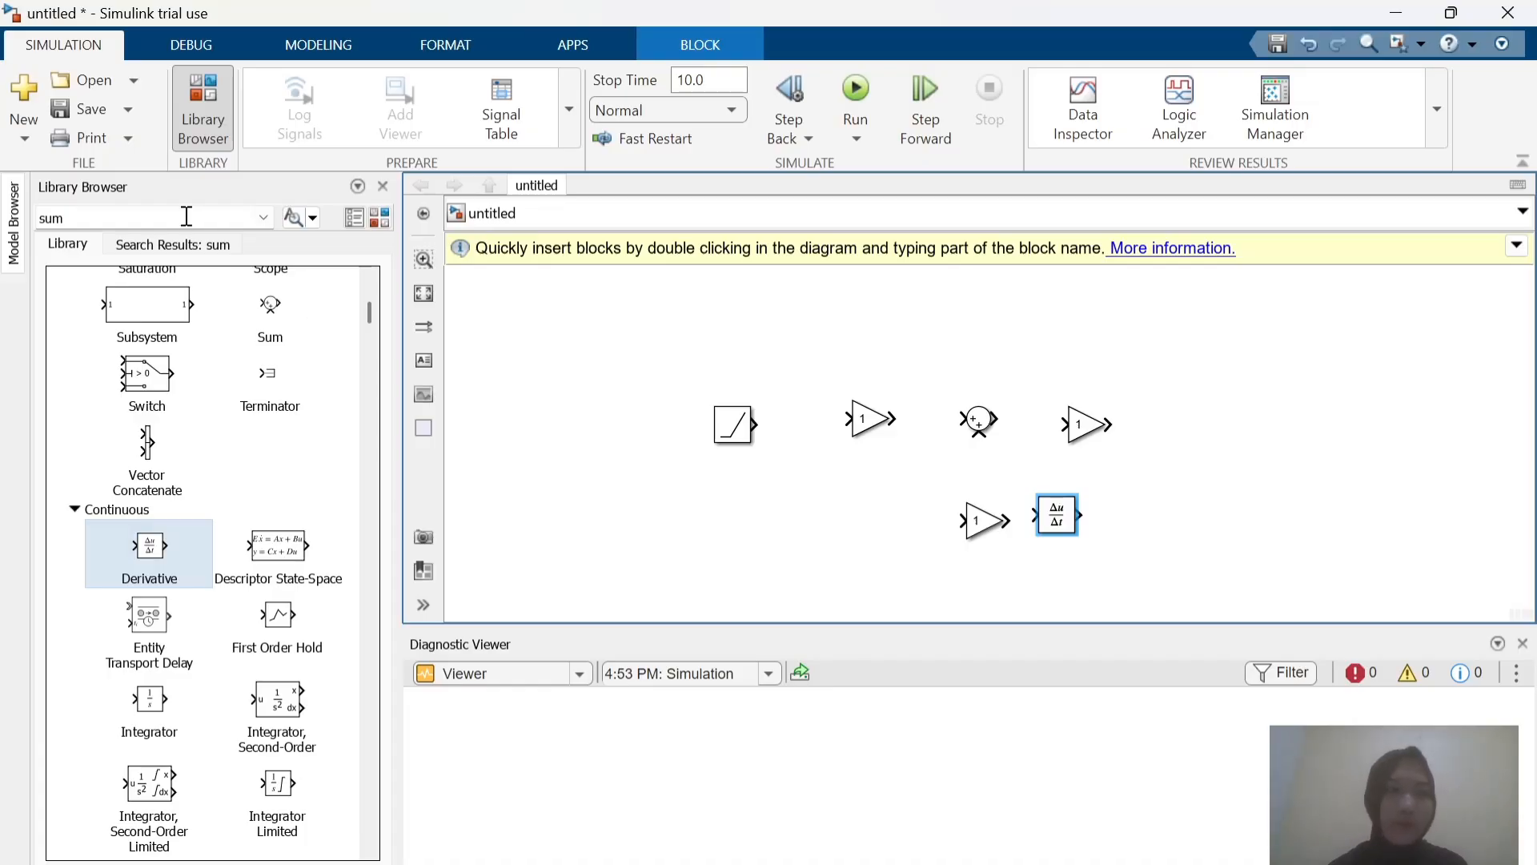
text(scope)
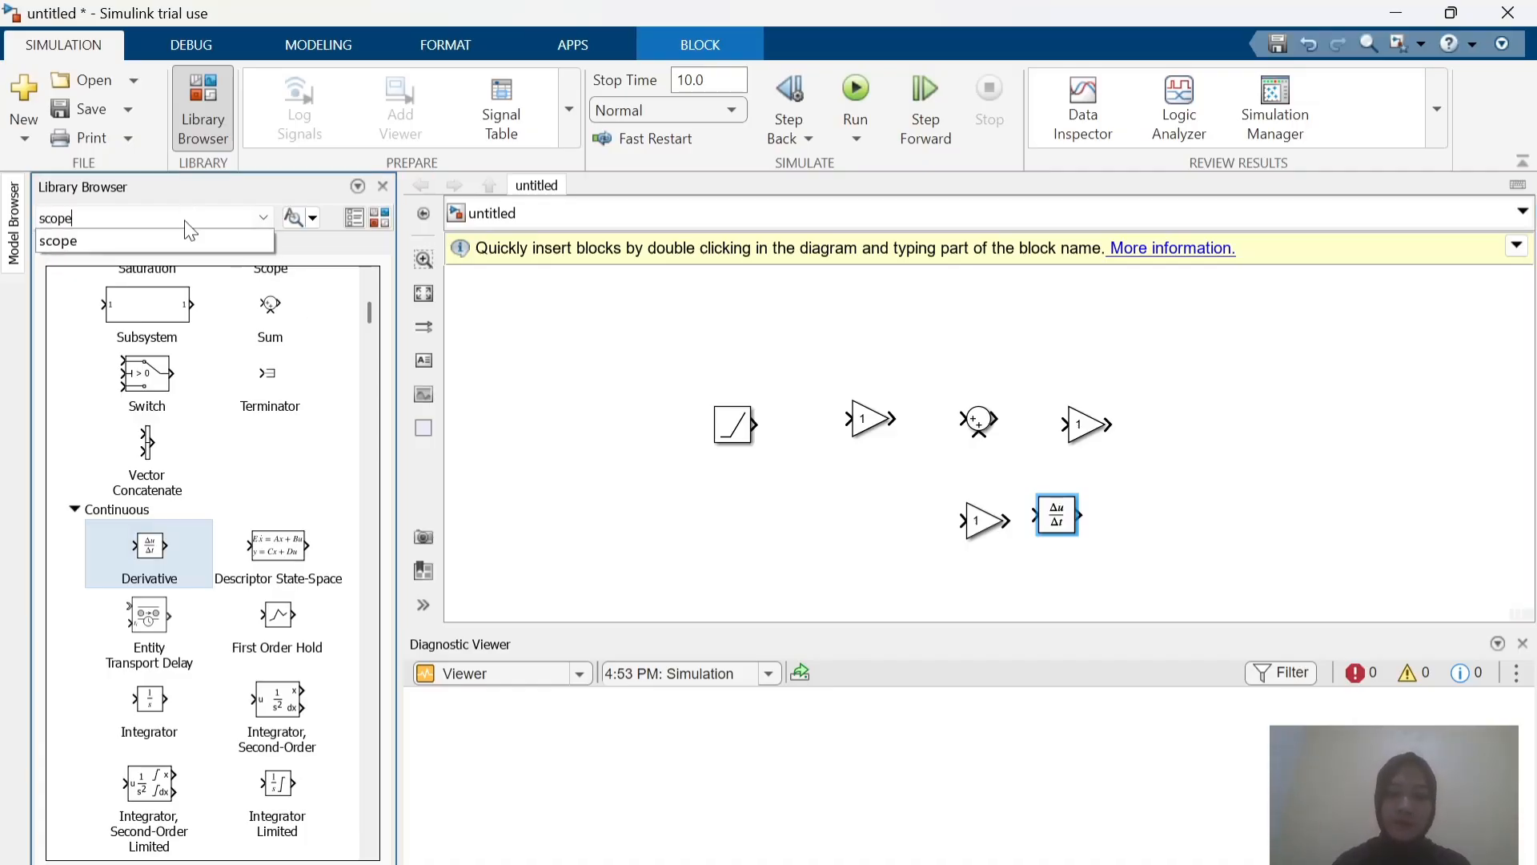
key(Return)
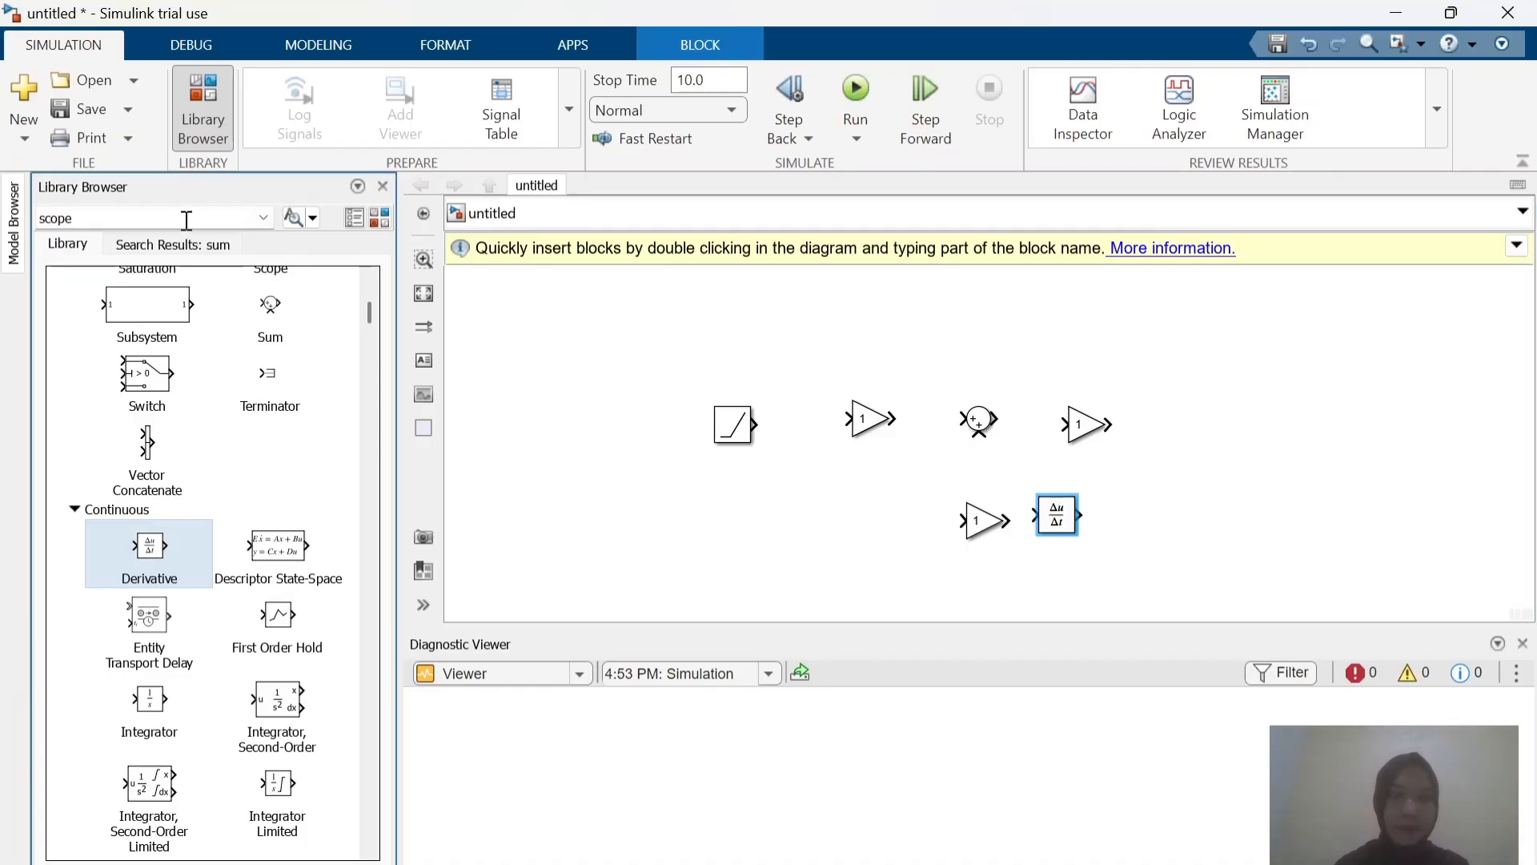
drag(144, 354, 1234, 439)
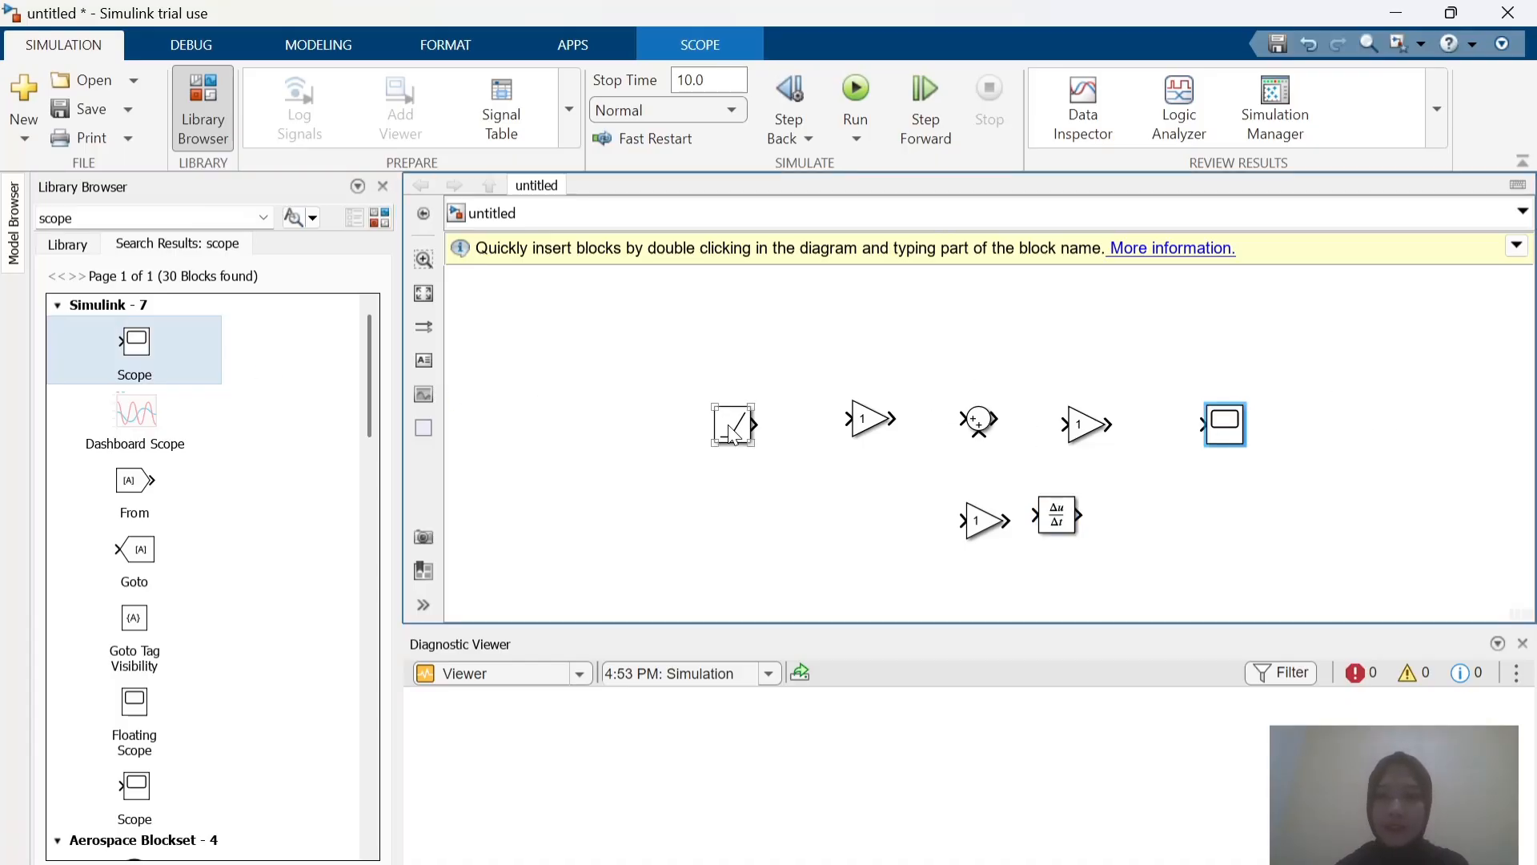
Step: Flip the lower Gain and Derivative blocks to face left, and move the Derivative block under the second upper Gain
click(985, 522)
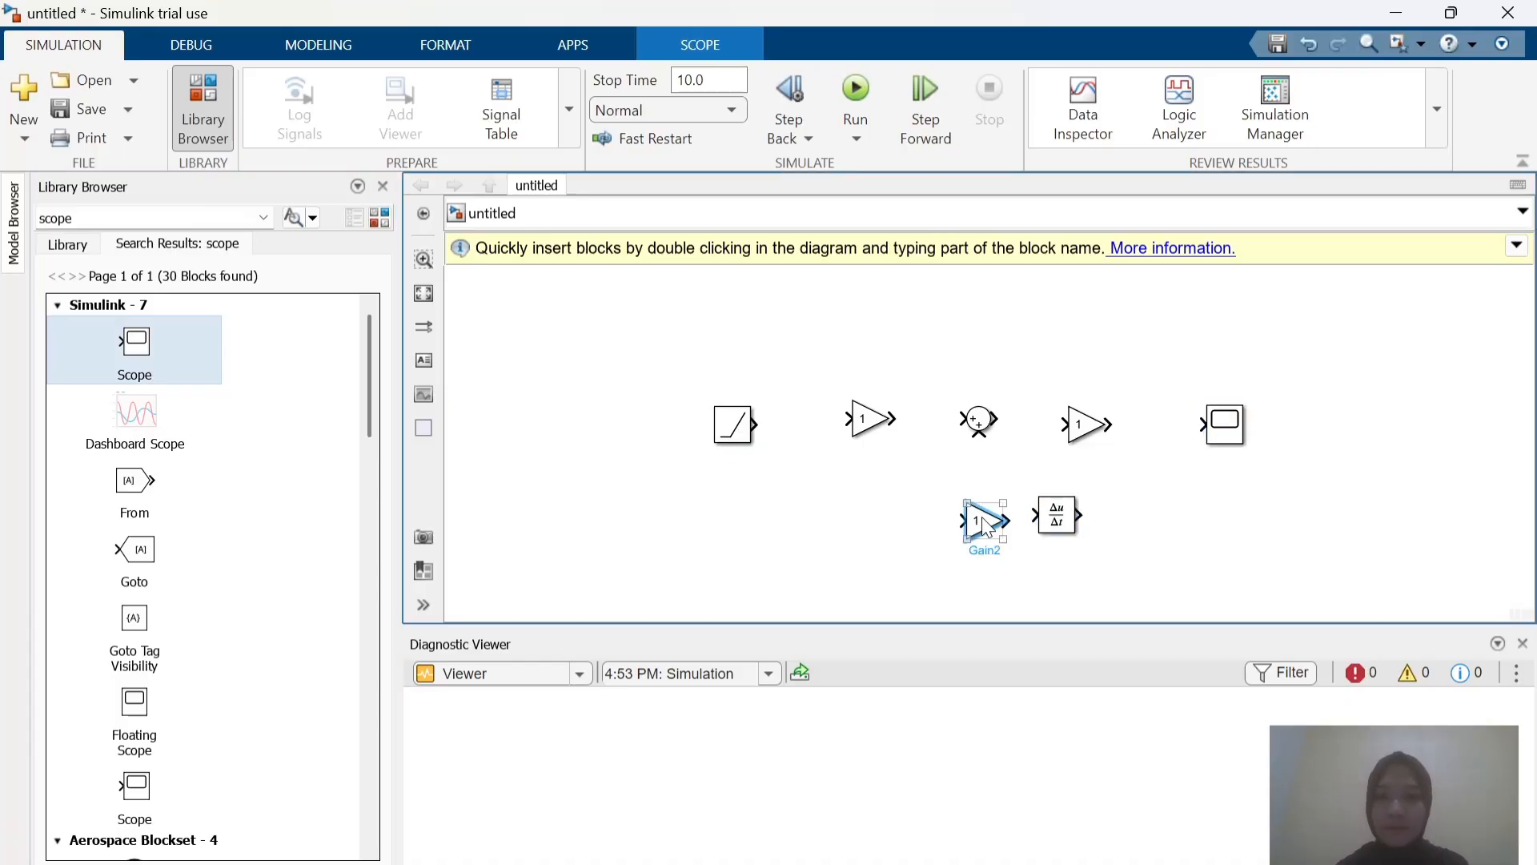
key(ctrl+i)
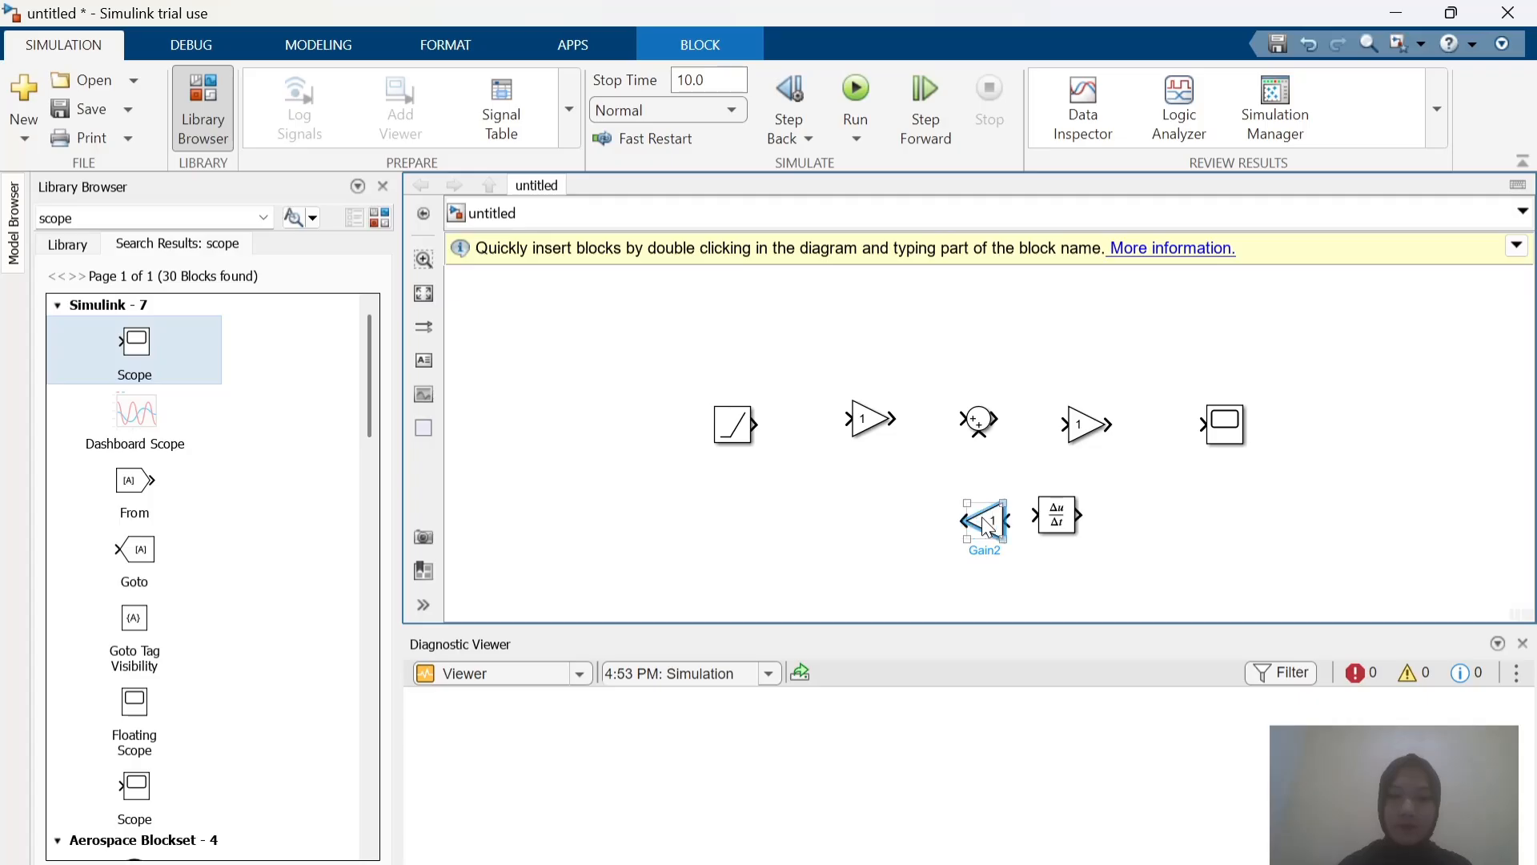
click(1059, 525)
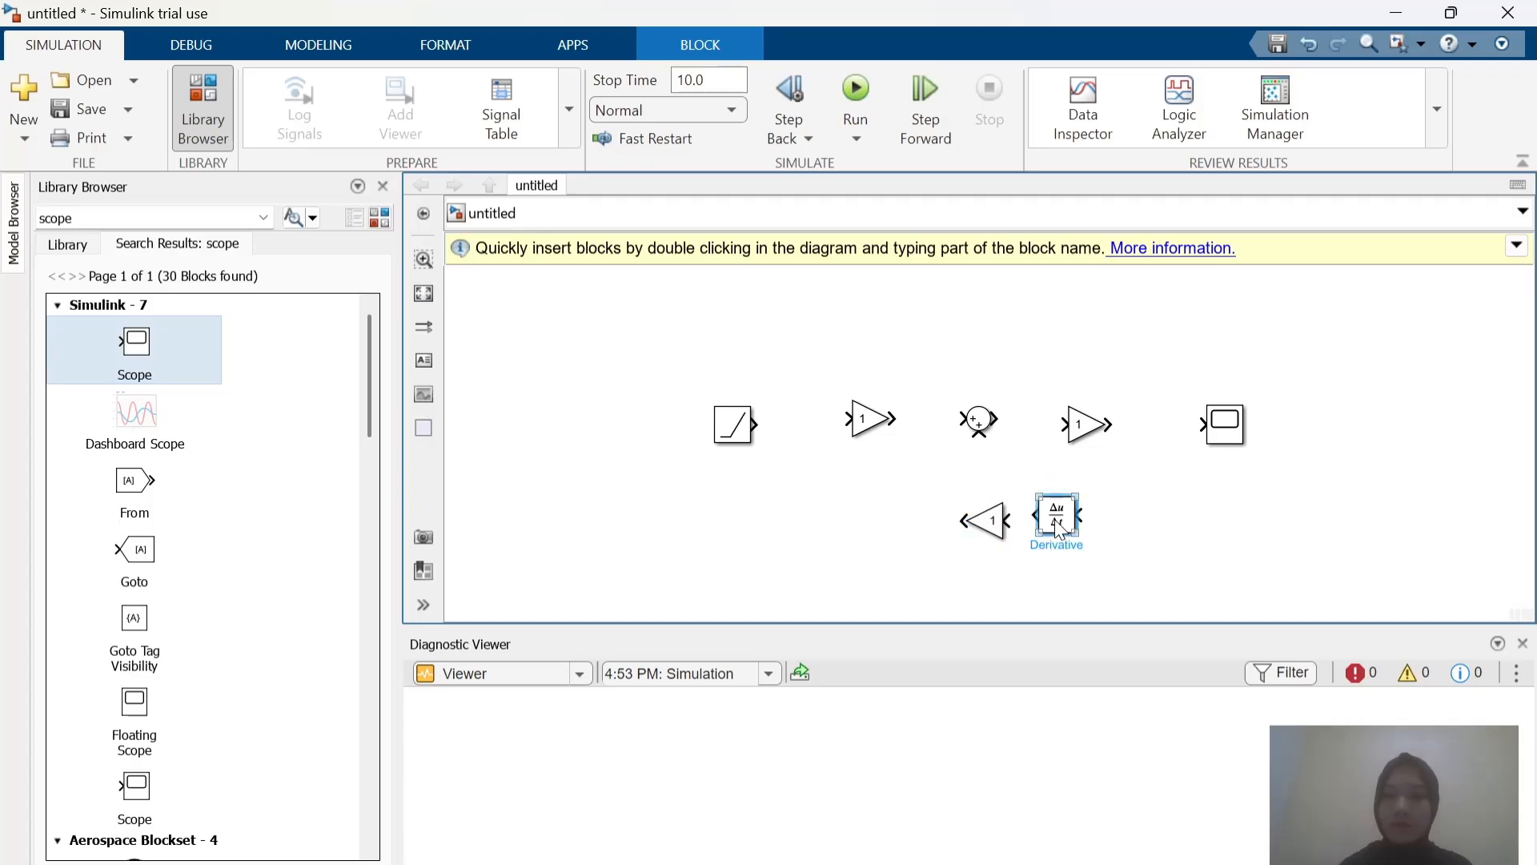
drag(1057, 524, 1099, 532)
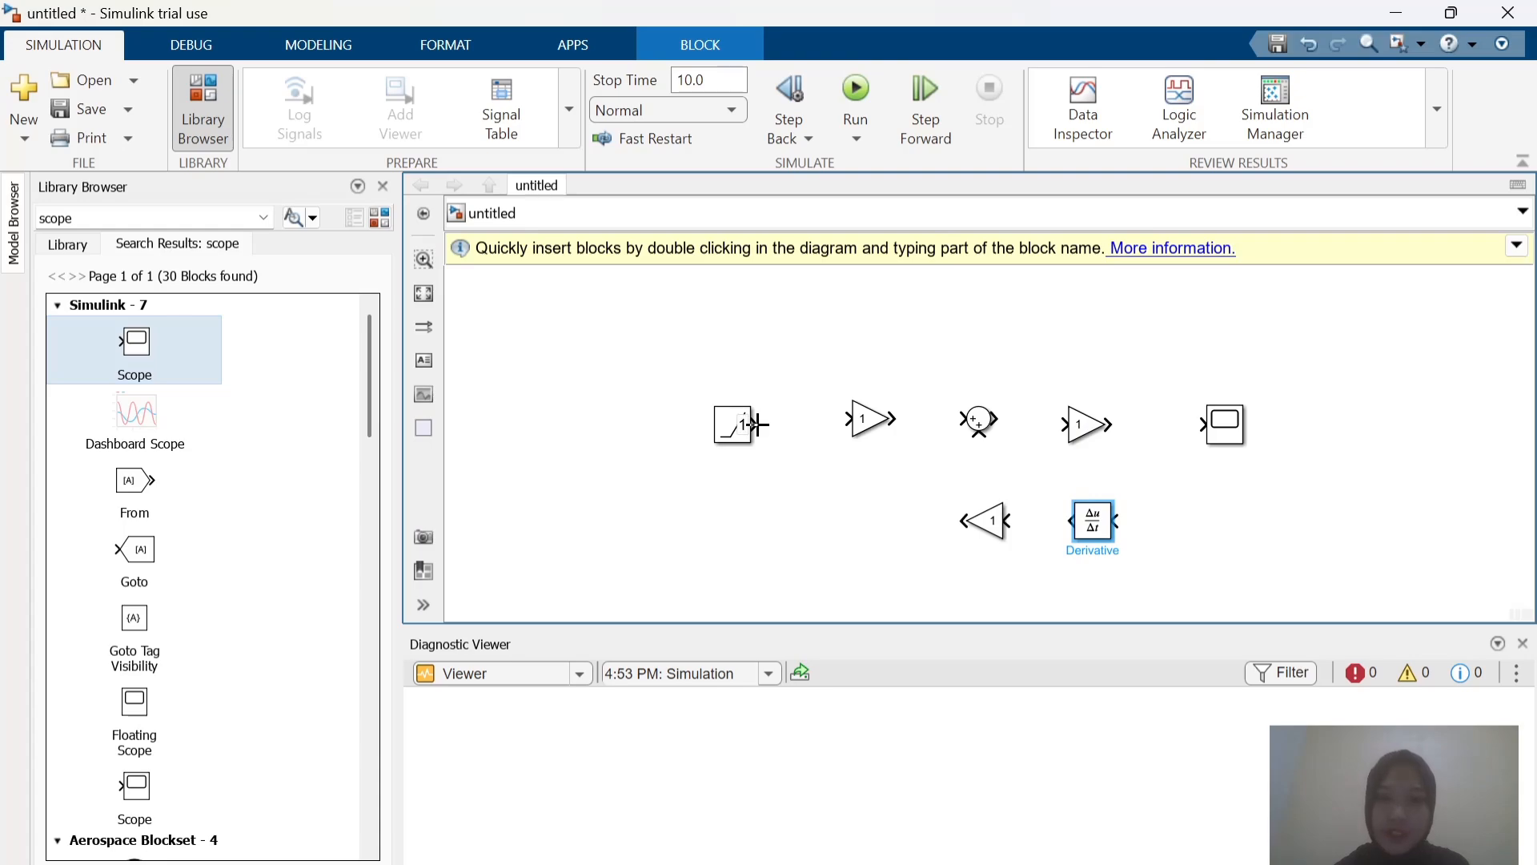
Step: Wire the Ramp, first Gain, Sum, second Gain and Scope blocks in series along the upper row, and close the Diagnostic Viewer
drag(753, 425, 909, 433)
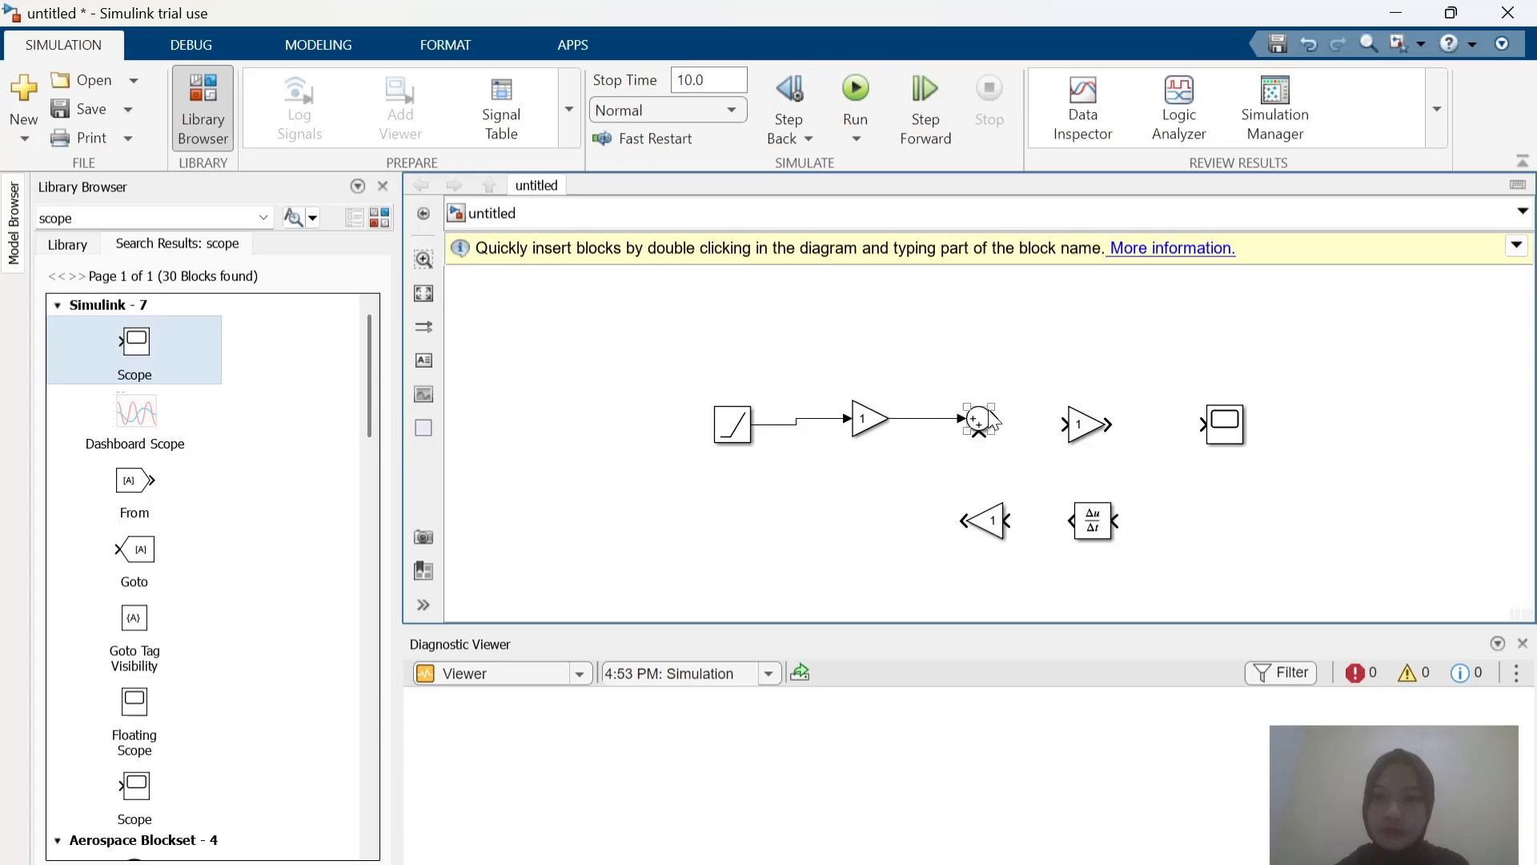
drag(1063, 430, 1059, 435)
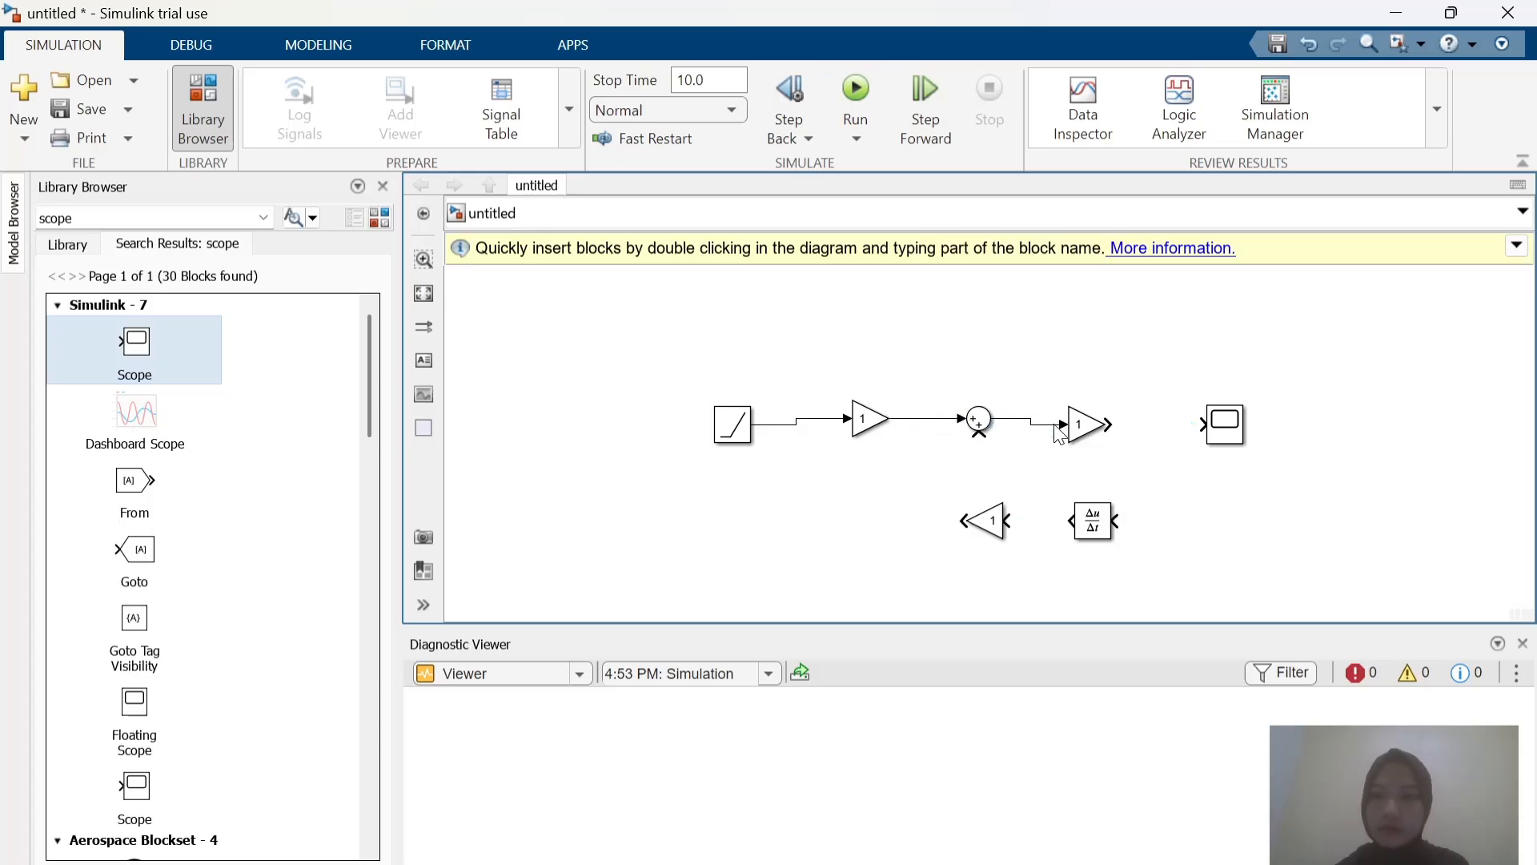
click(1525, 645)
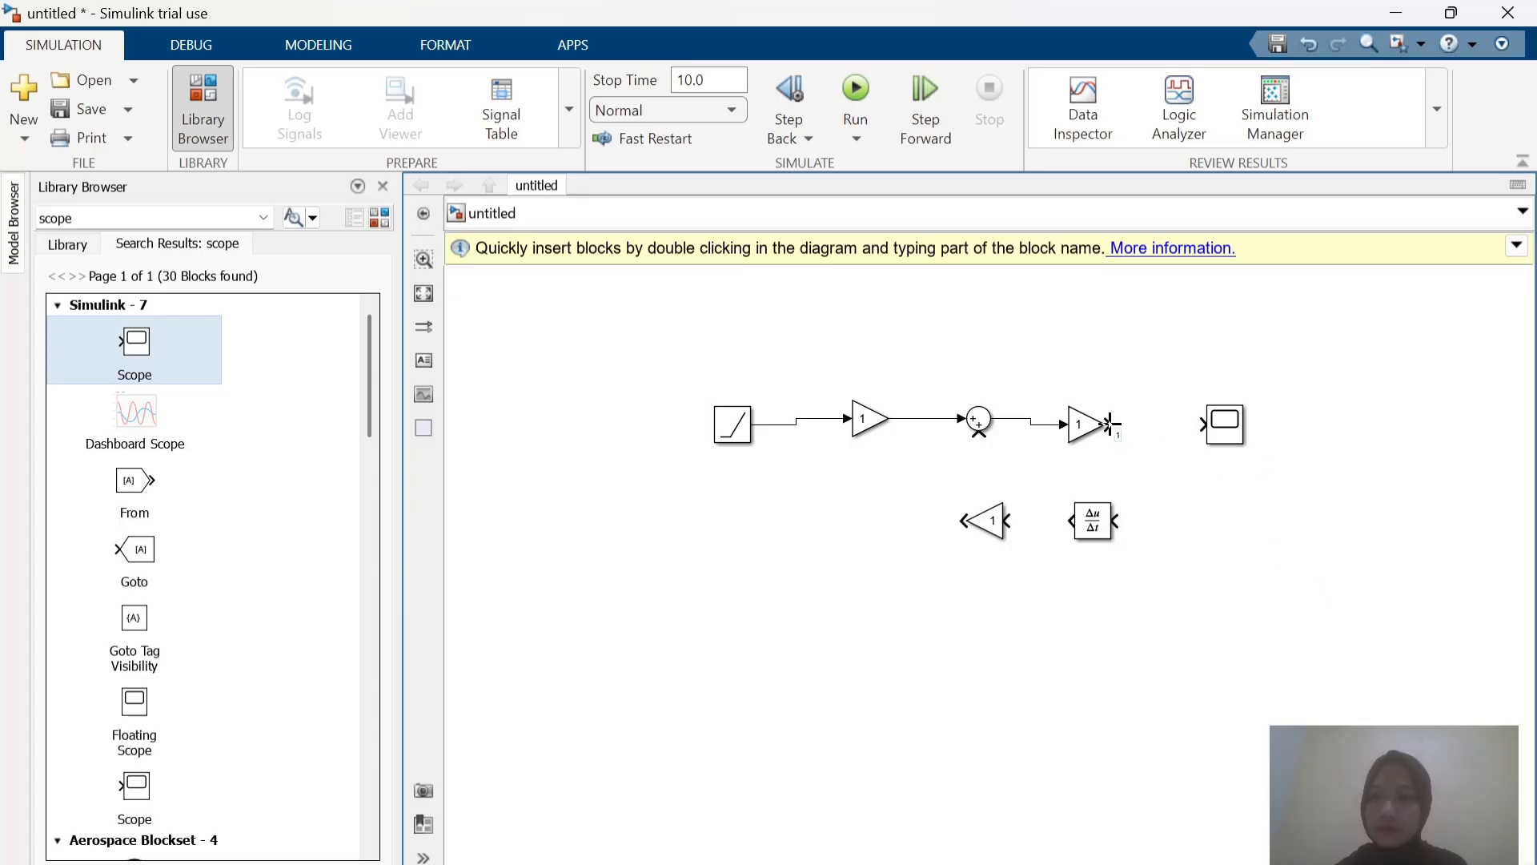
mouse_move(1111, 424)
drag(1111, 424, 1199, 437)
Step: Branch the Scope's input signal into the Derivative block and wire it through the lower Gain back to the Sum's lower input
click(1137, 427)
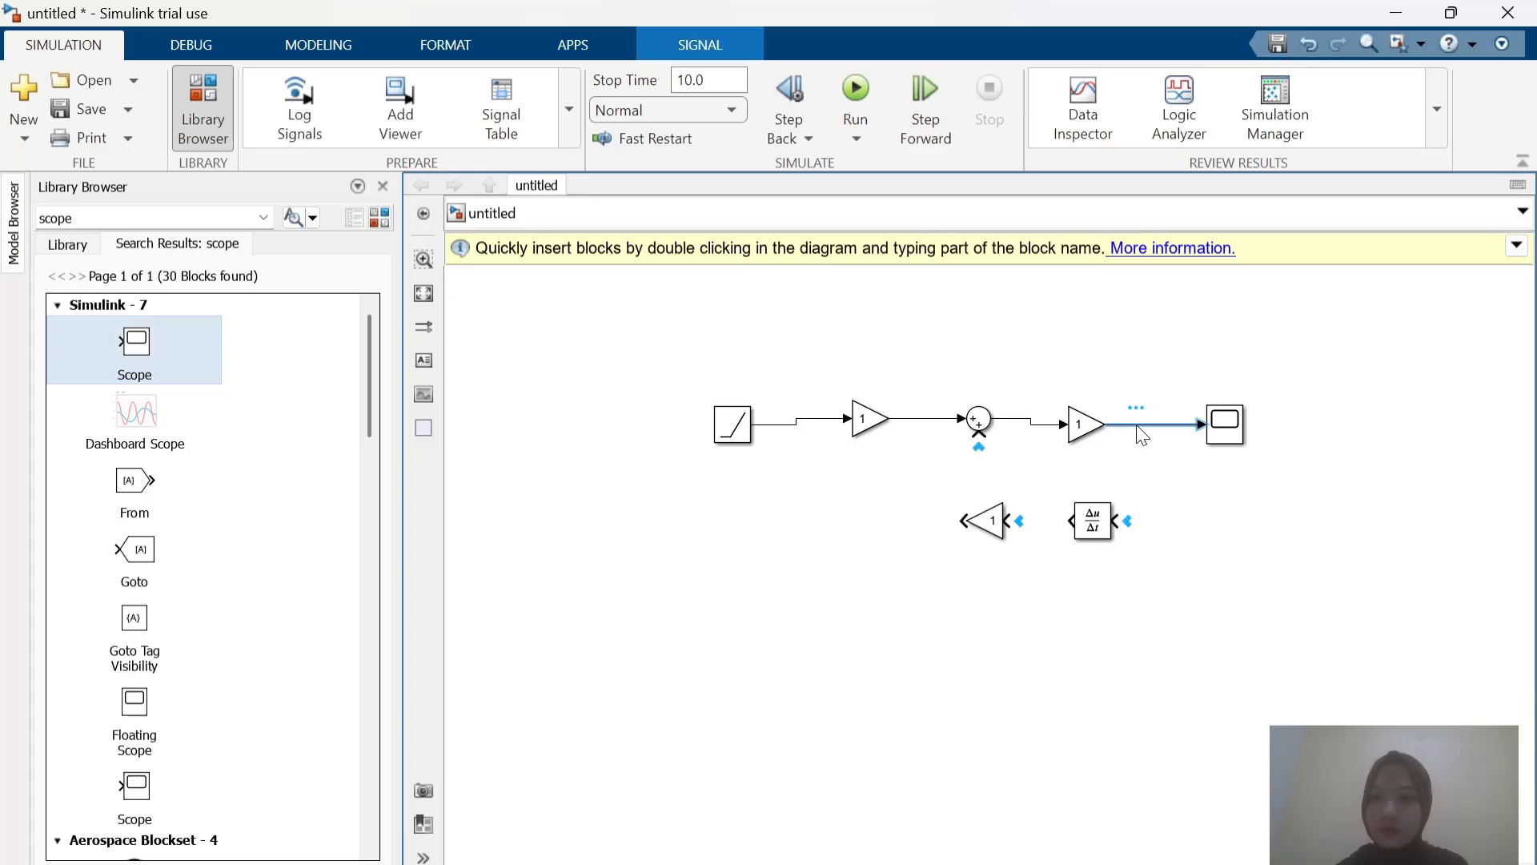
mouse_move(1134, 541)
mouse_down()
mouse_move(1123, 521)
mouse_move(1012, 524)
mouse_up()
click(986, 522)
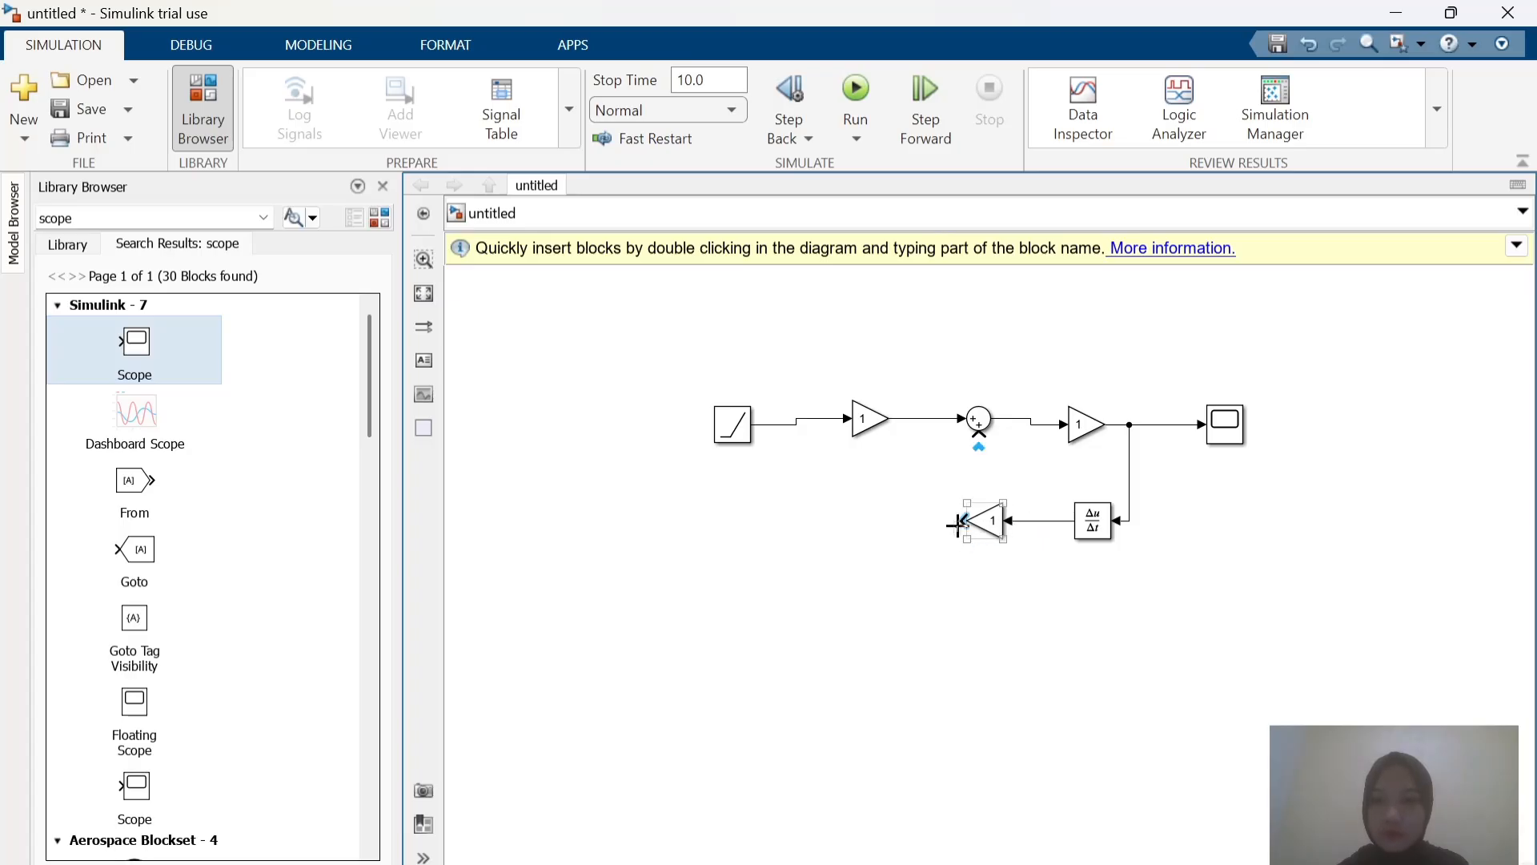
click(958, 526)
click(979, 449)
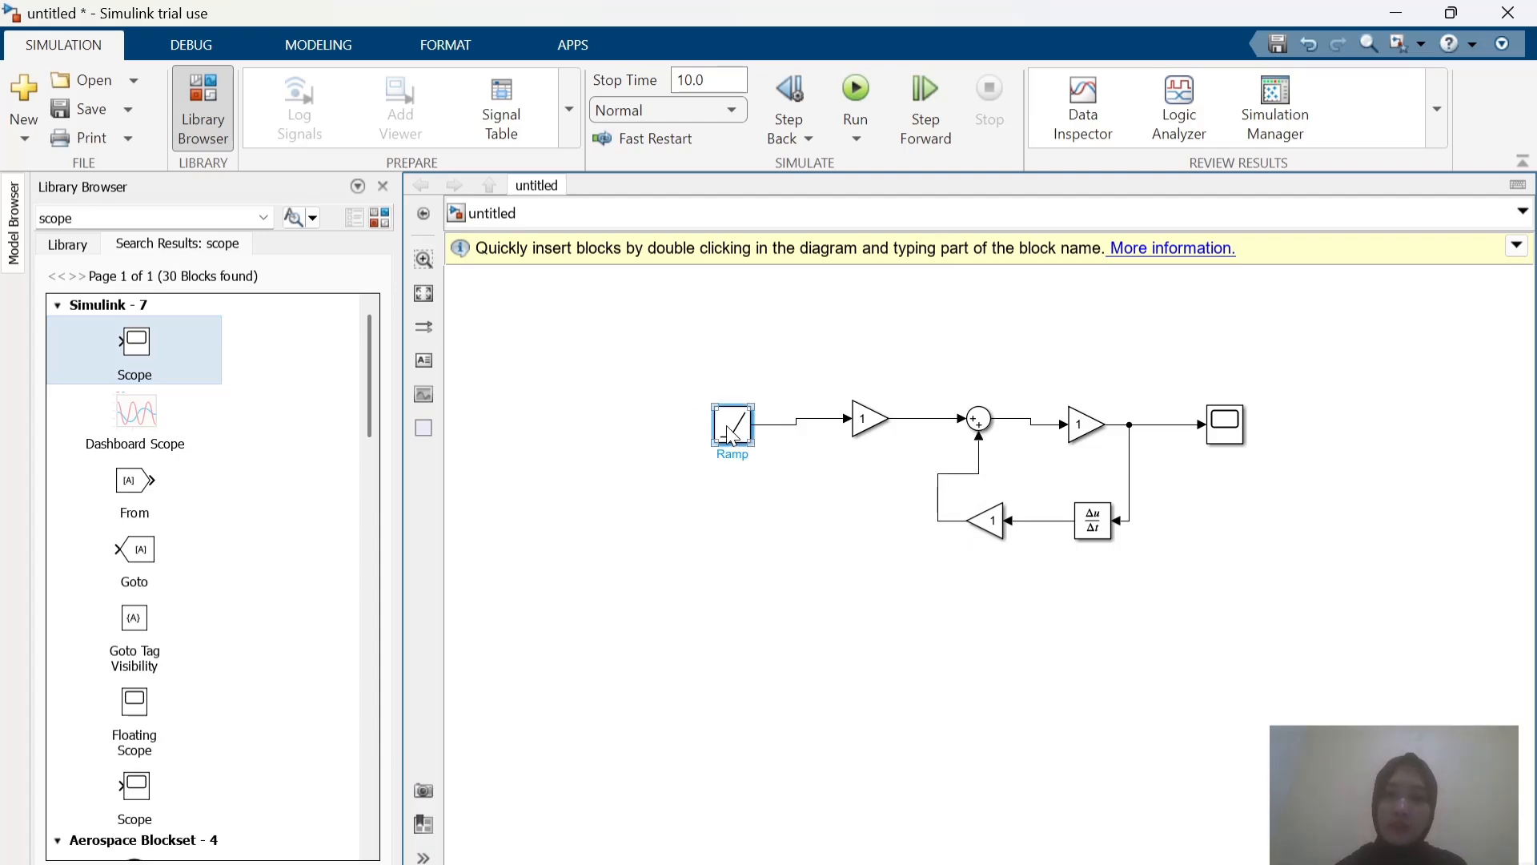
Step: Shift the Ramp, first Gain and Sum blocks to the left so the upper row's signal lines run straight
mouse_move(730, 431)
mouse_down()
mouse_move(690, 432)
mouse_move(712, 432)
mouse_up()
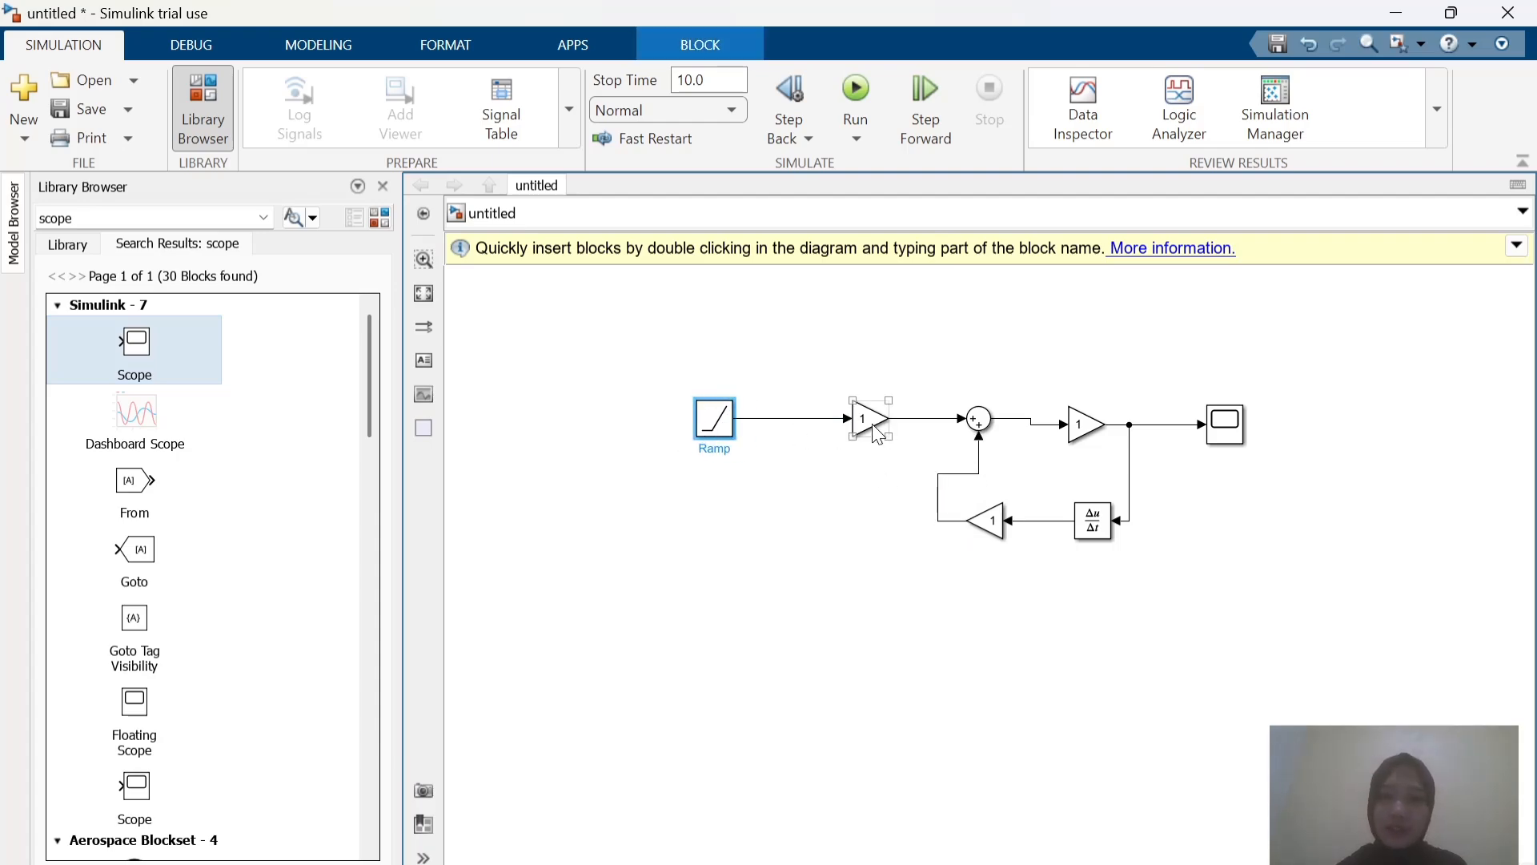
drag(859, 425, 810, 424)
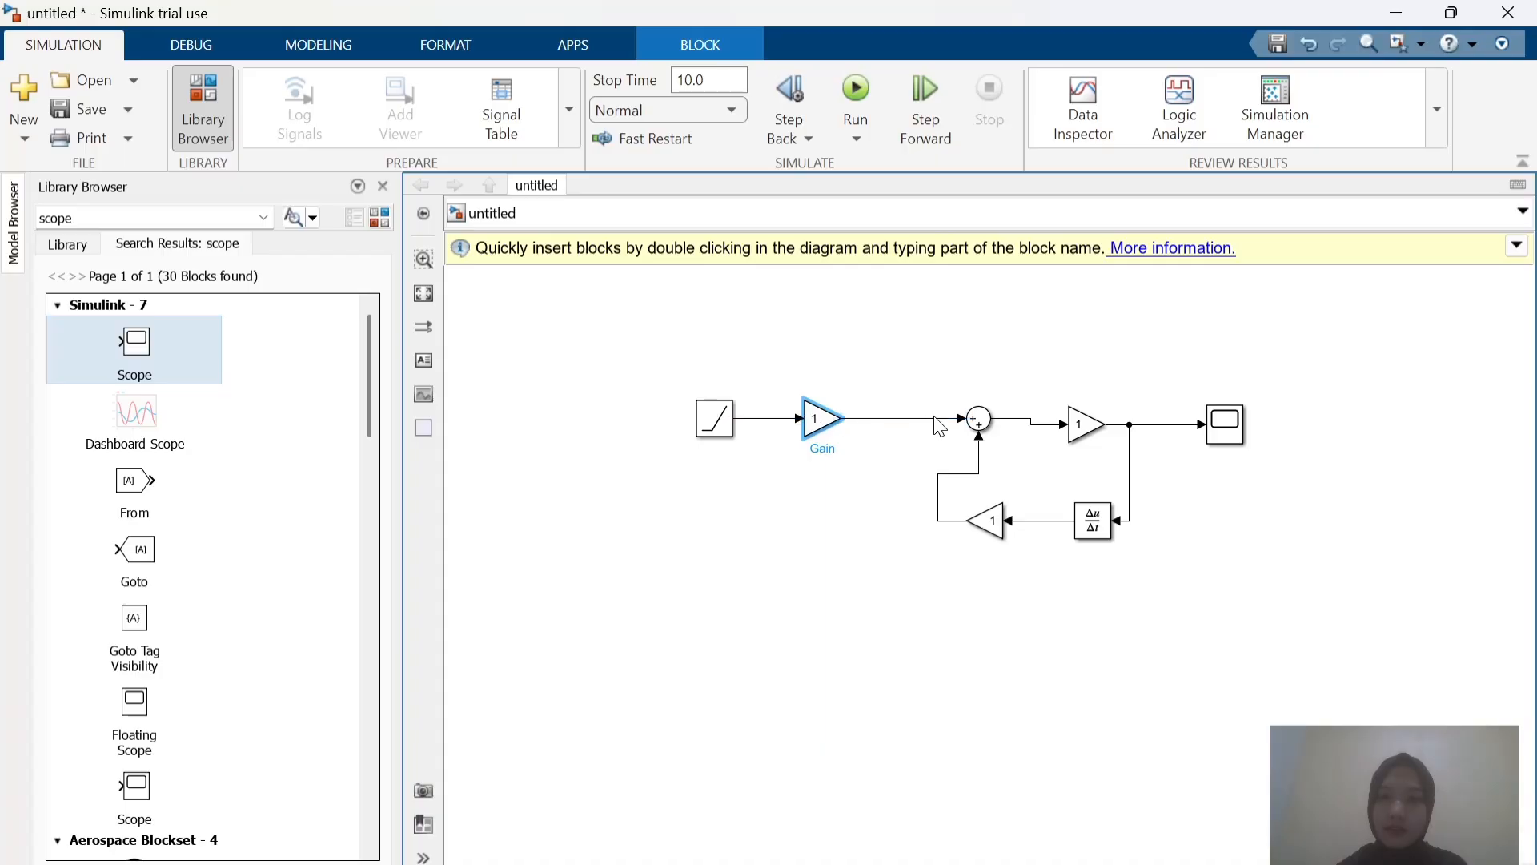
click(978, 424)
drag(979, 427, 938, 428)
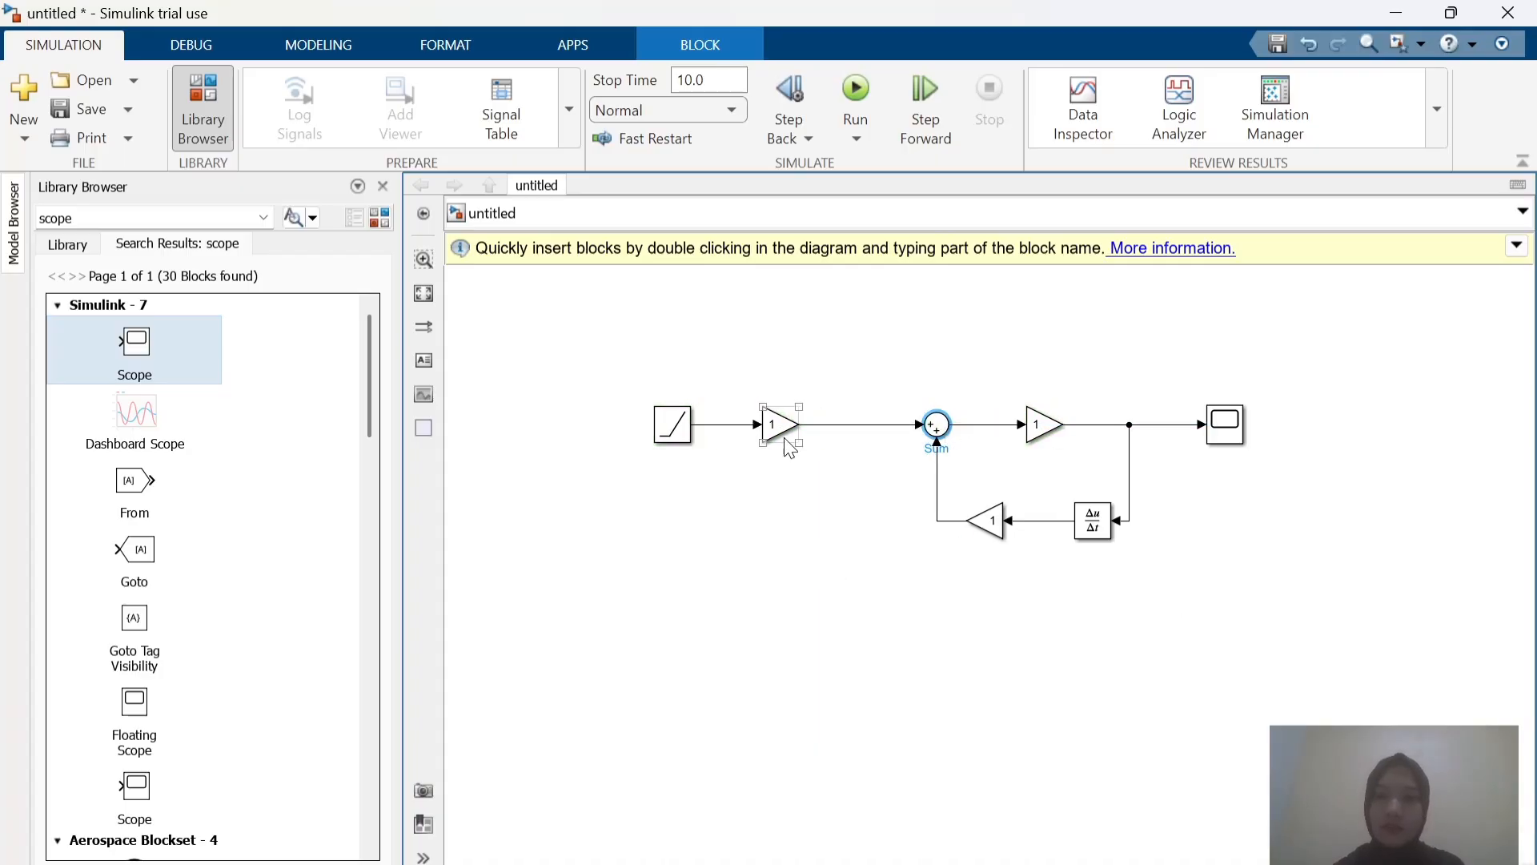
drag(783, 442, 807, 443)
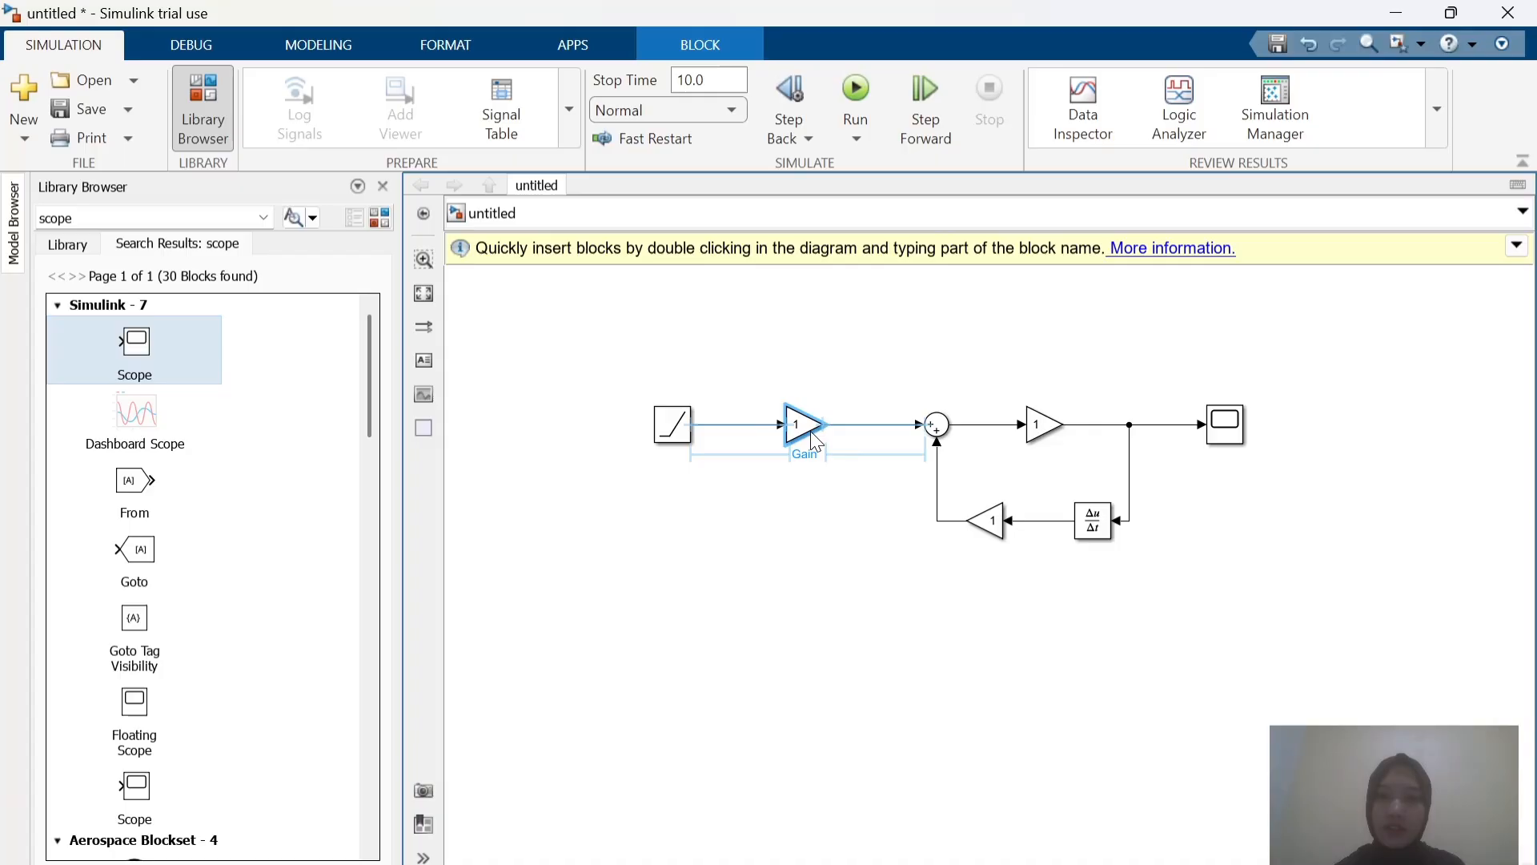
click(903, 622)
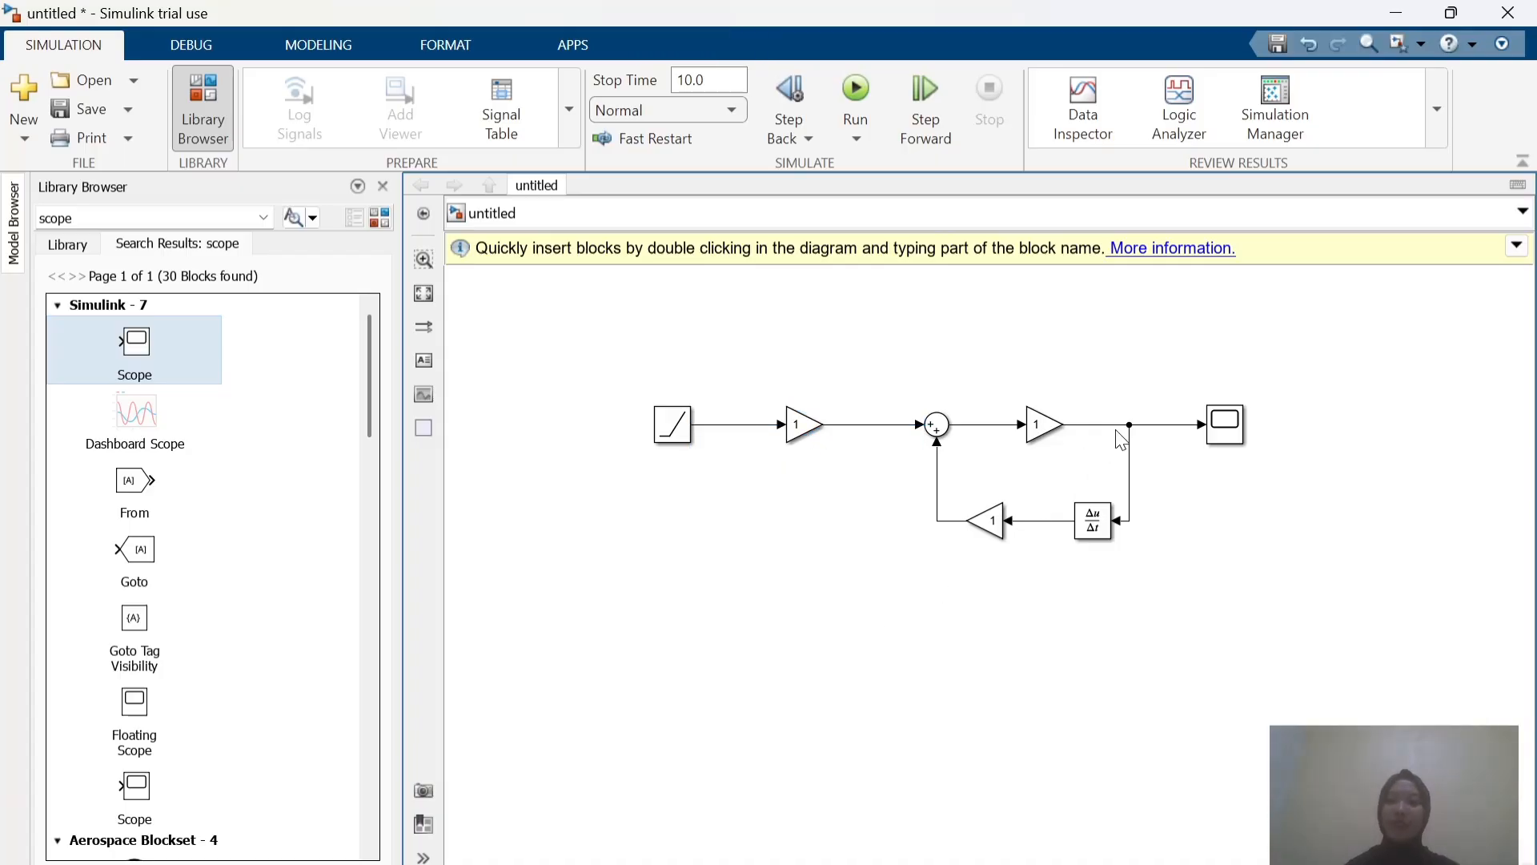
Step: Set the Sum block's list of signs to |+- so the feedback signal is subtracted
double_click(937, 433)
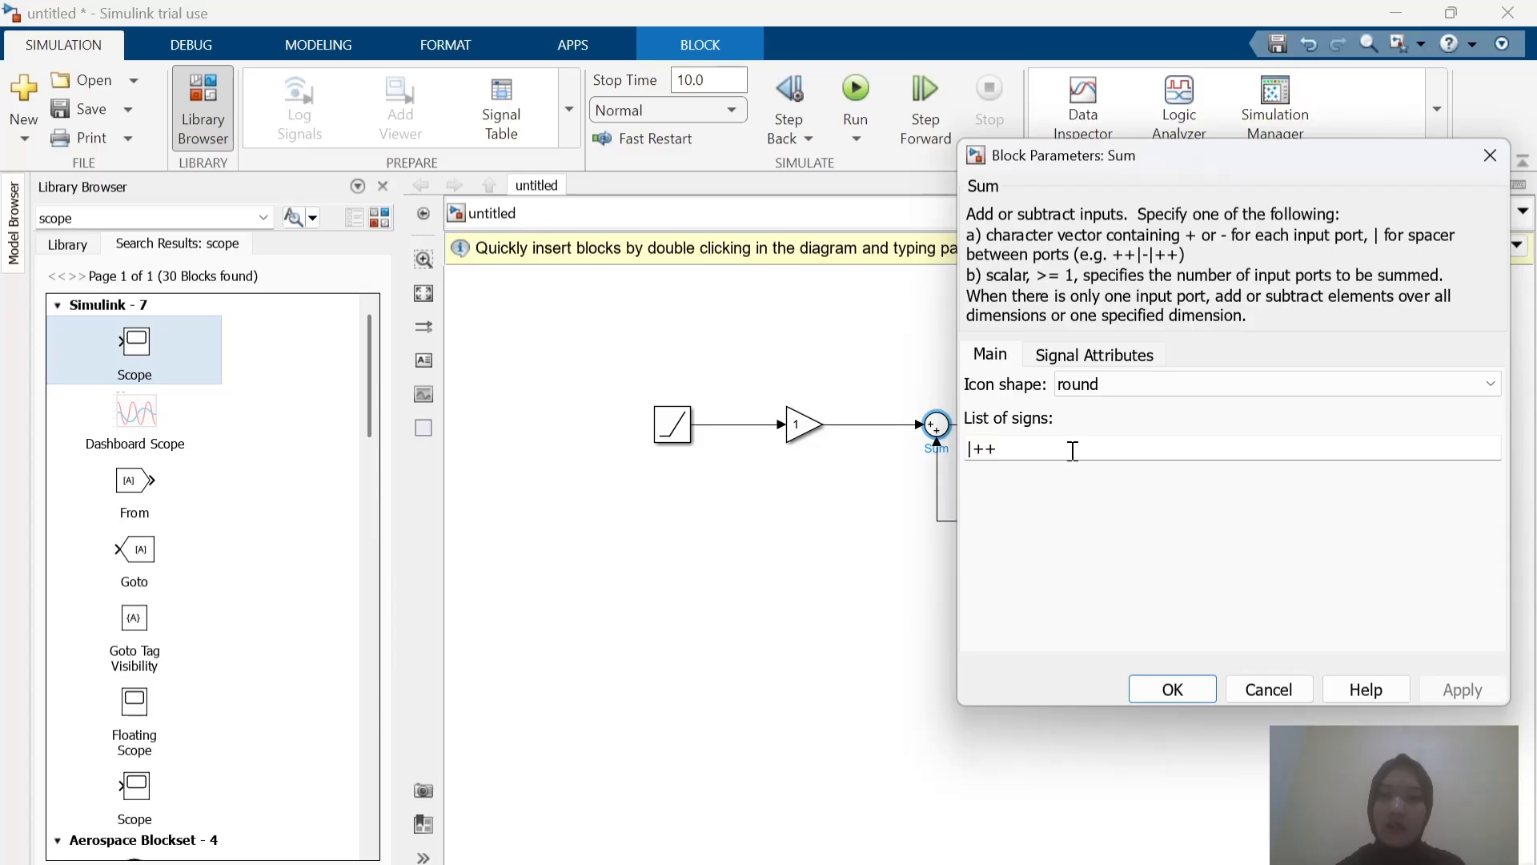
triple_click(1071, 453)
click(1071, 452)
key(BackSpace)
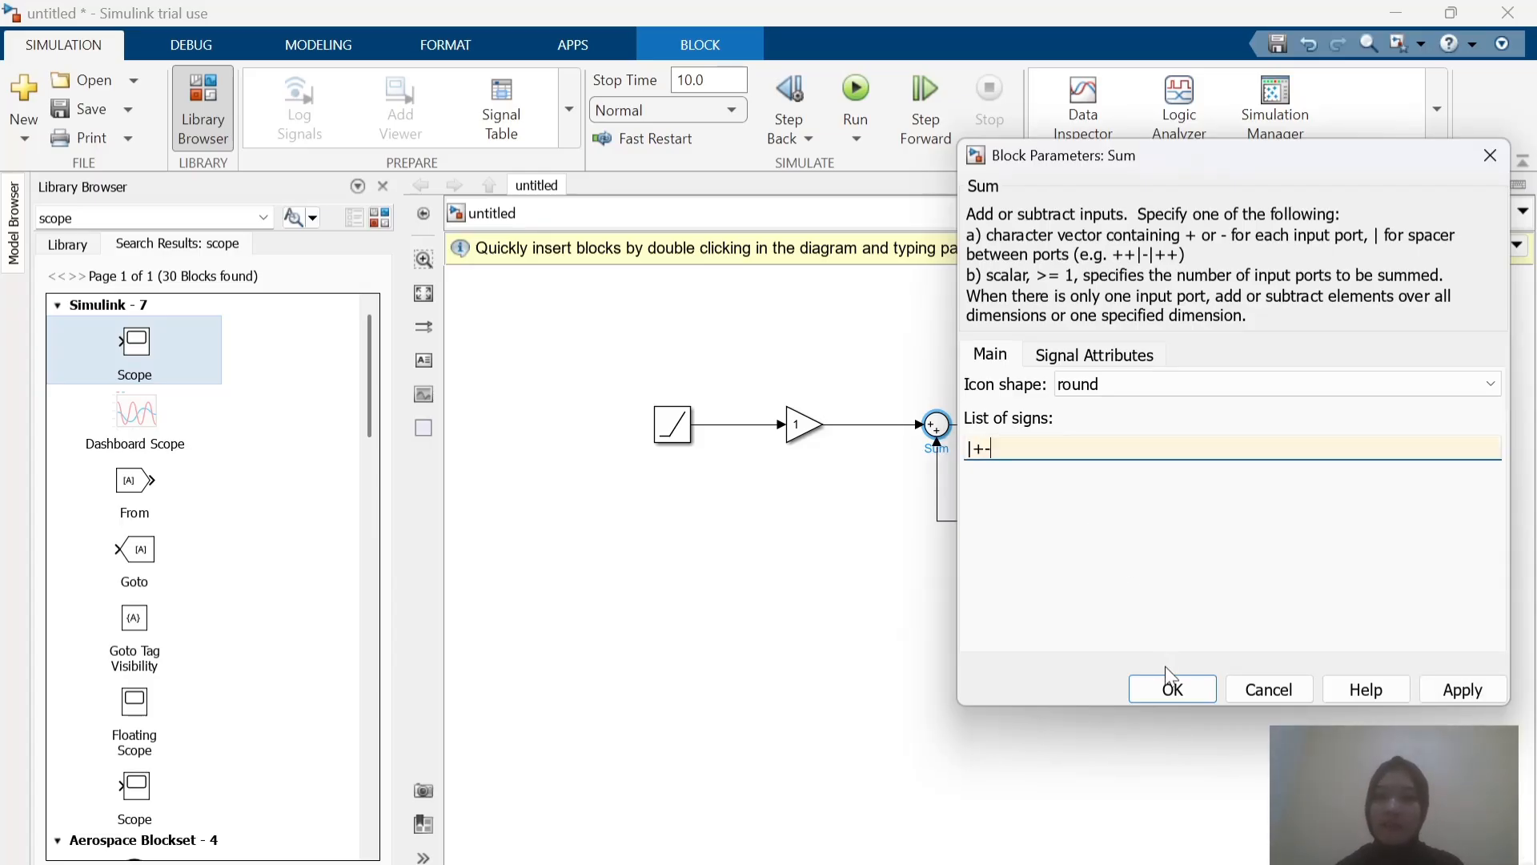
click(1170, 690)
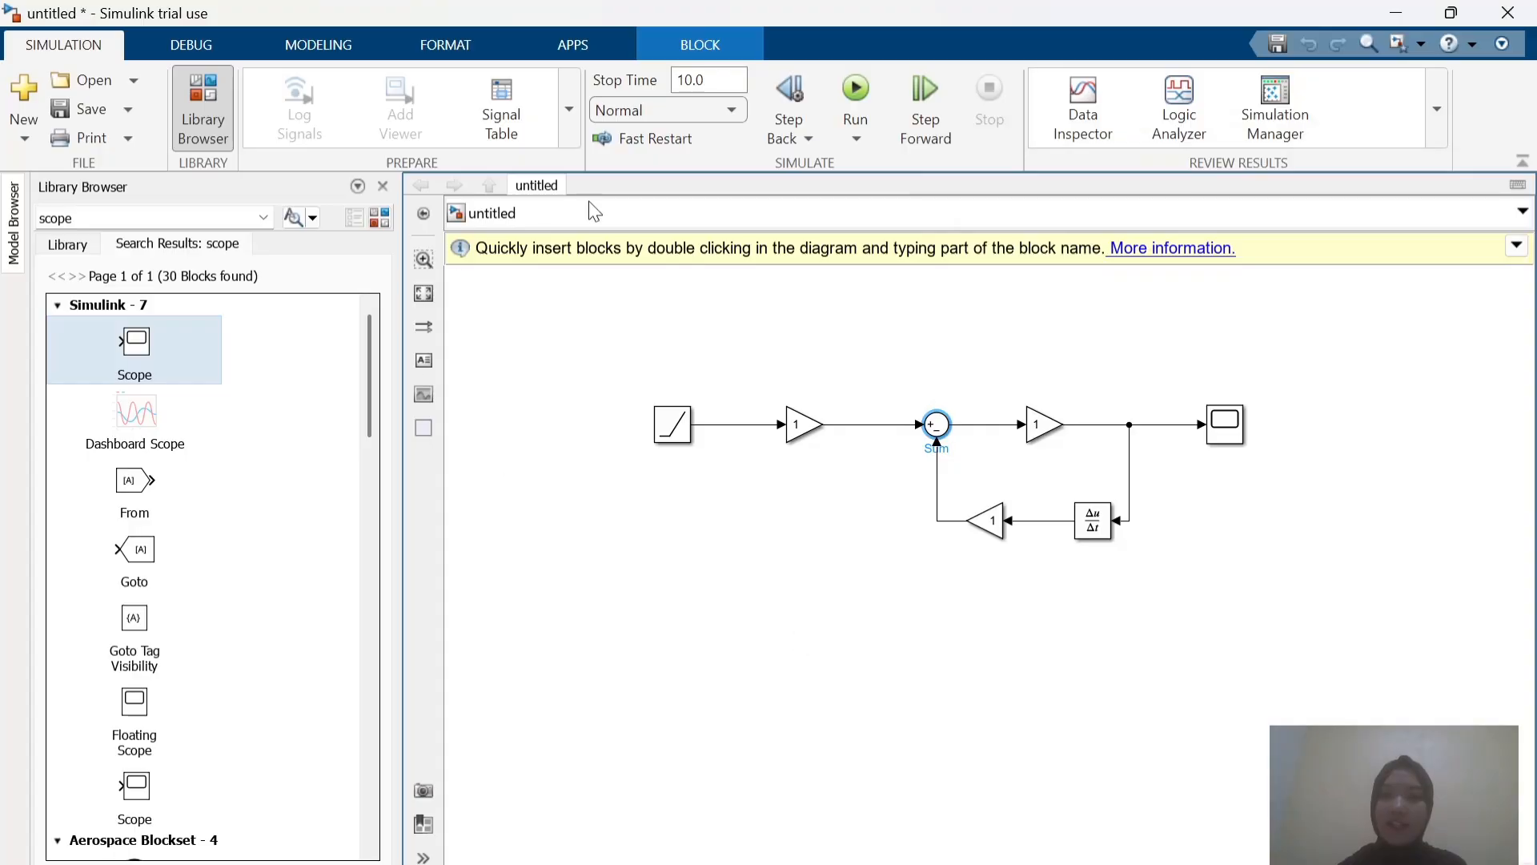
Step: Run the simulation, examine the output curve in the Scope, rerun it from there and close the Scope
click(858, 97)
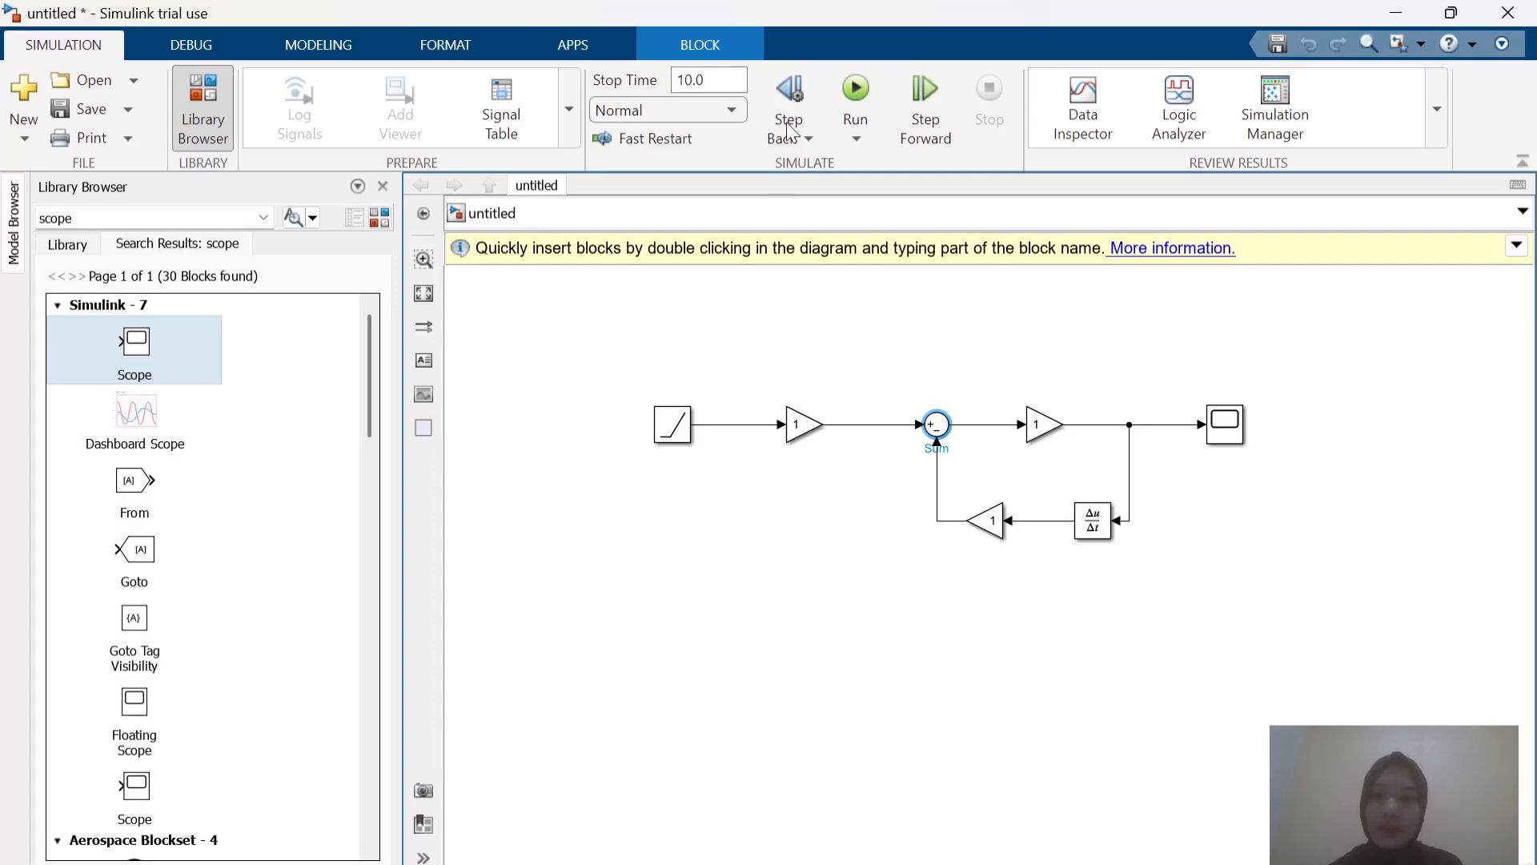
click(855, 96)
double_click(1221, 434)
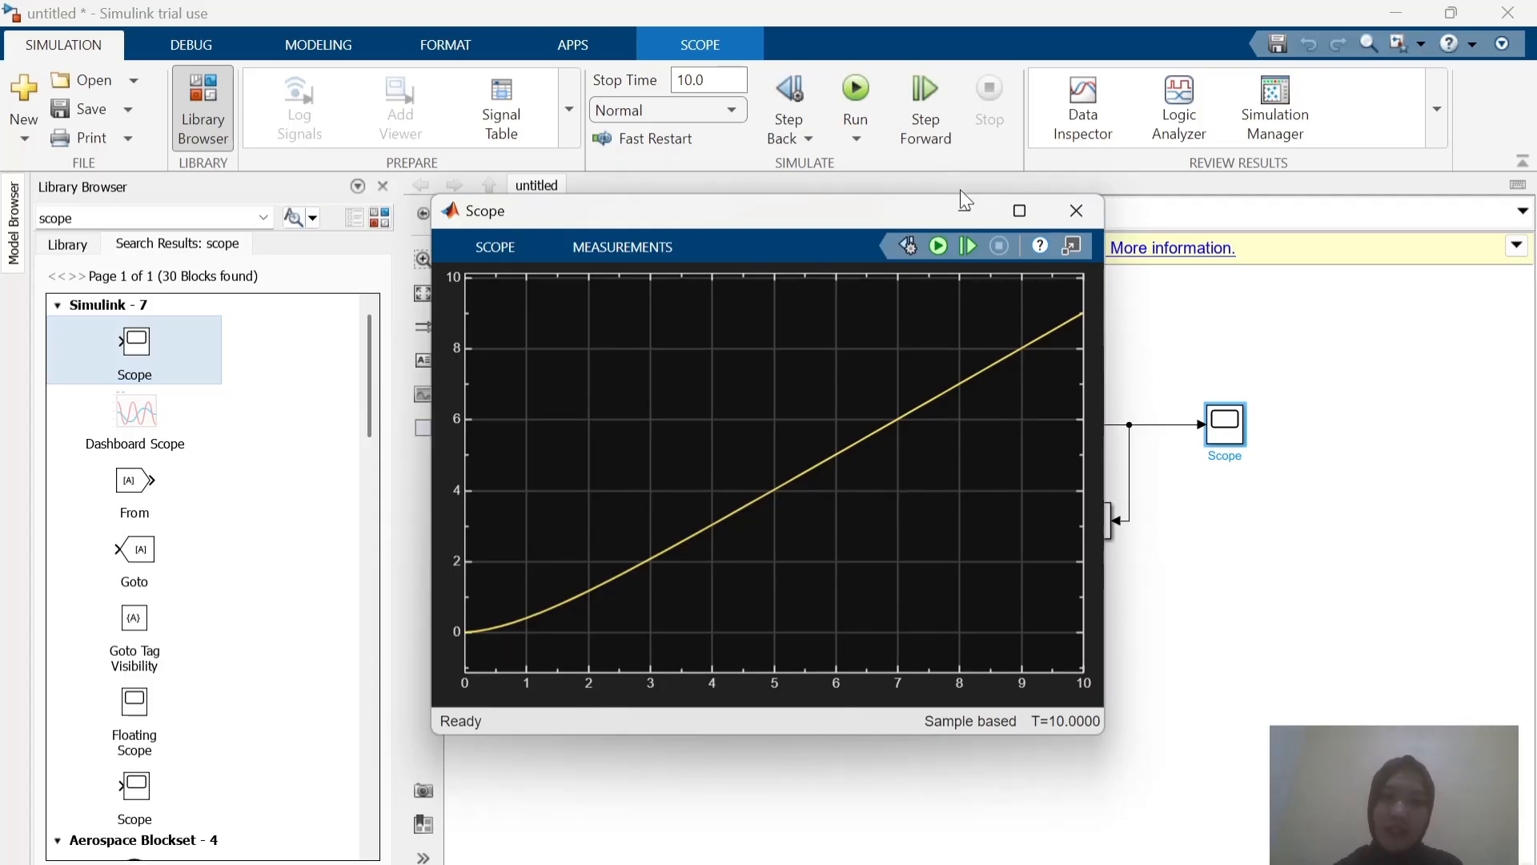
click(938, 247)
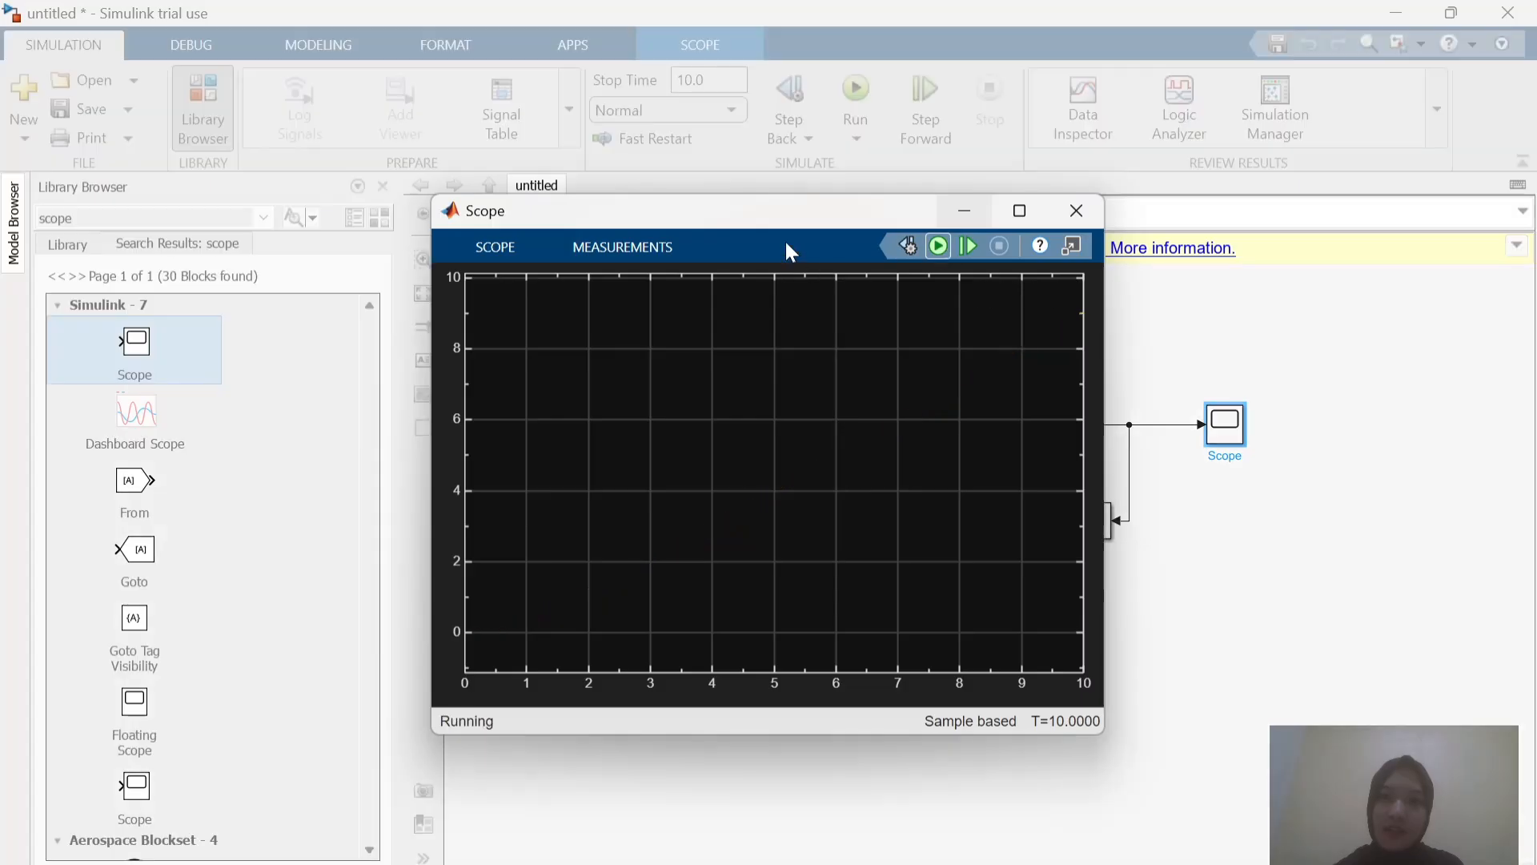
drag(779, 217, 599, 230)
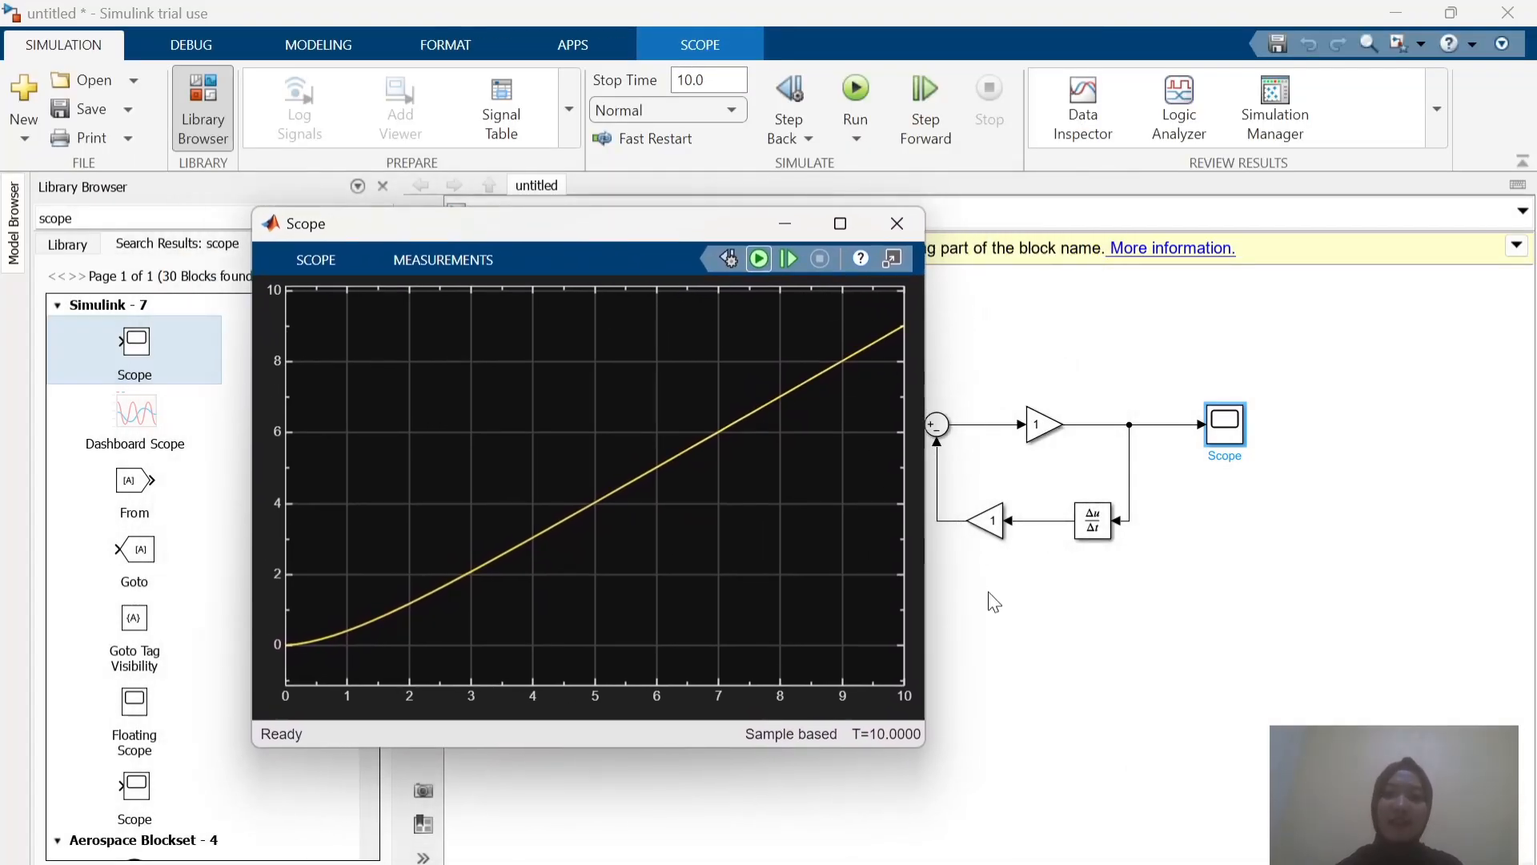
click(991, 517)
click(1003, 634)
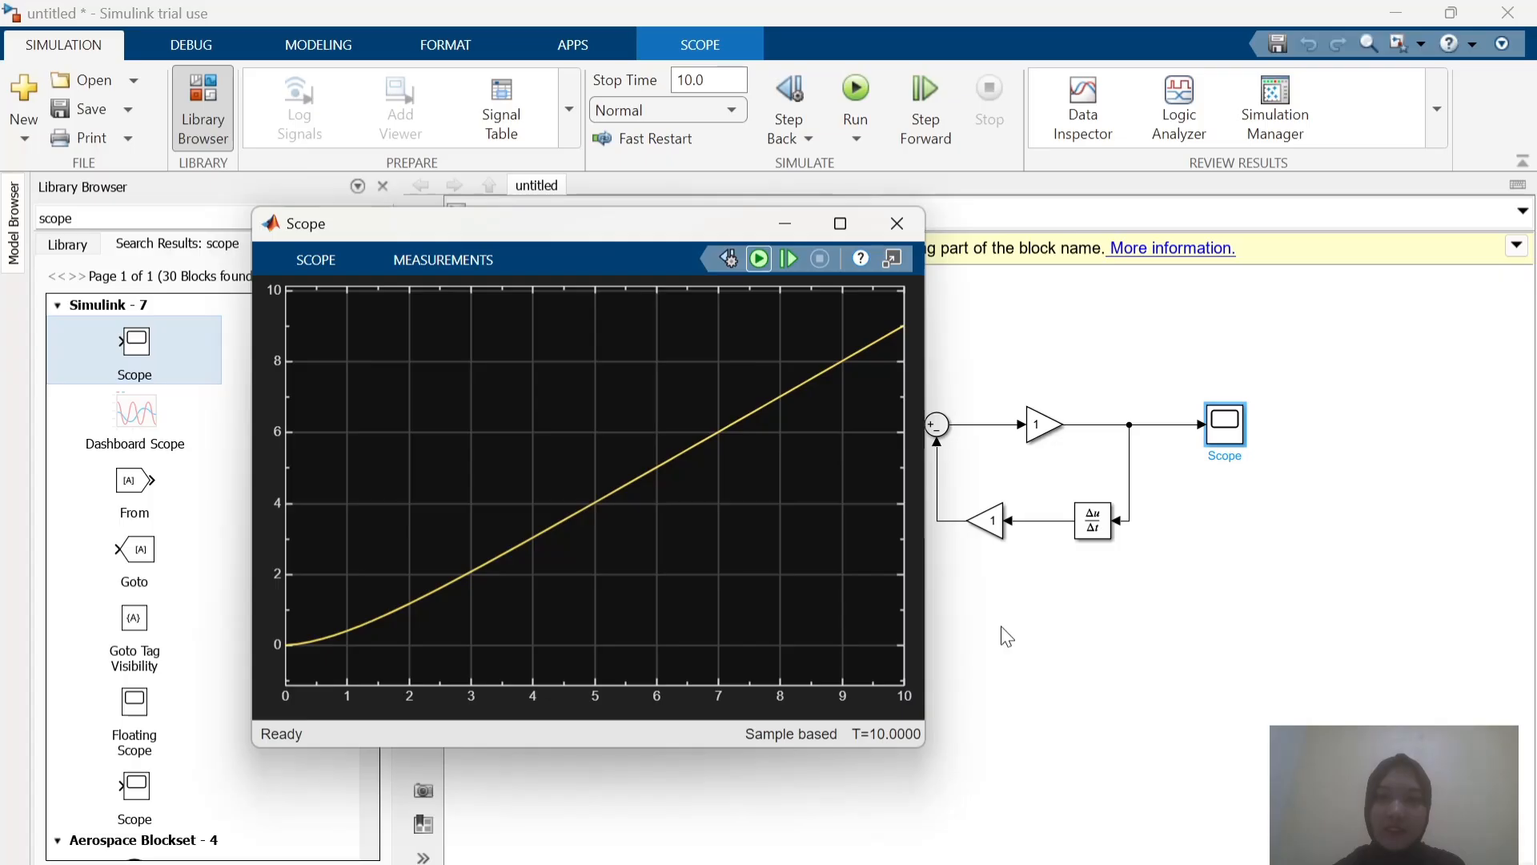
click(896, 224)
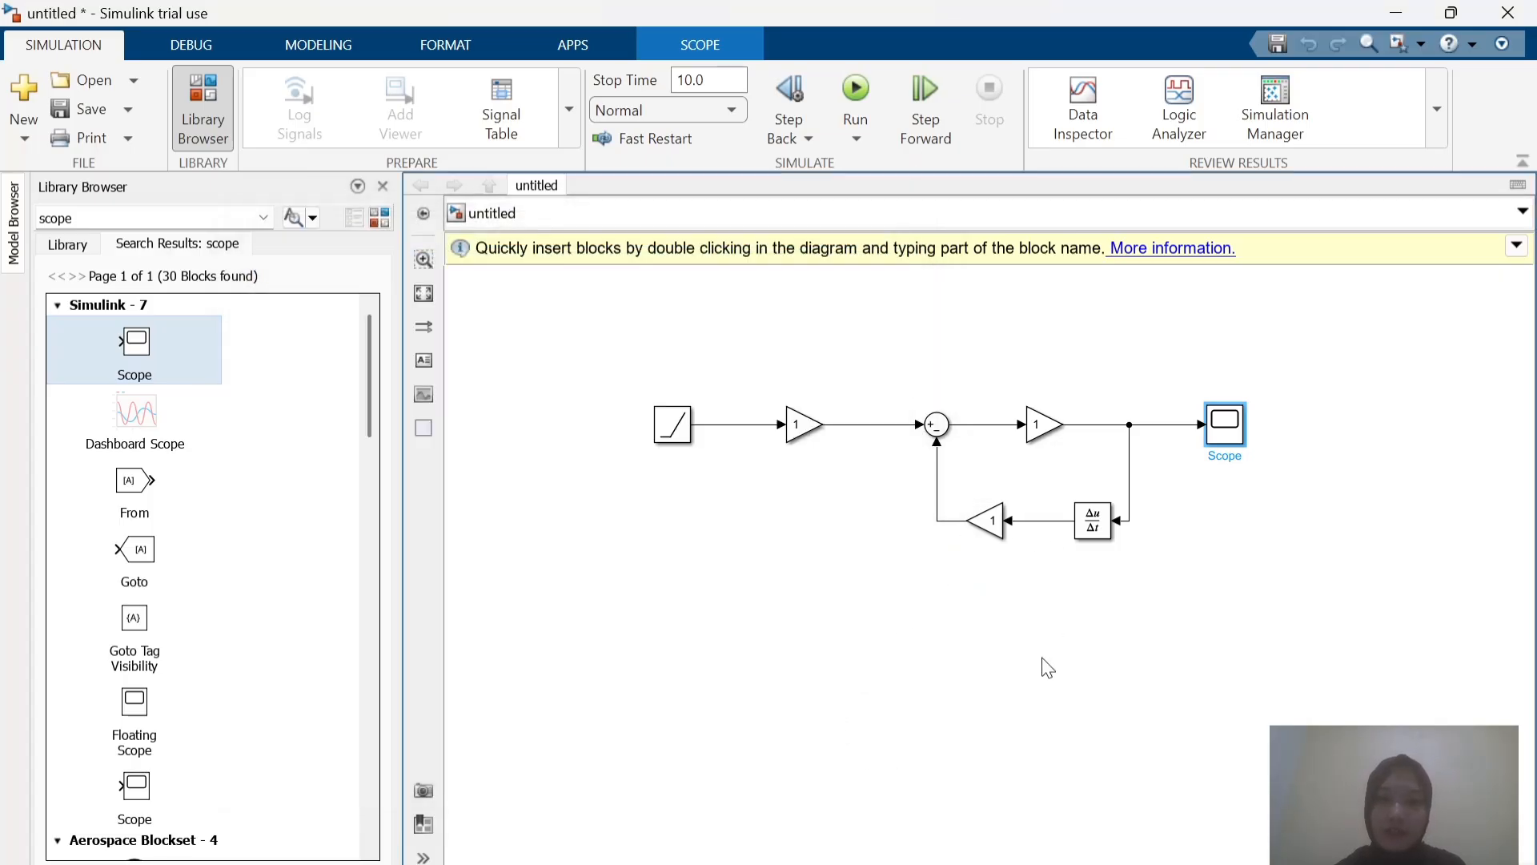
Step: Switch to Canva to examine the second reference diagram with two integrators, and return to Simulink to compare it with the model
key(alt+Tab)
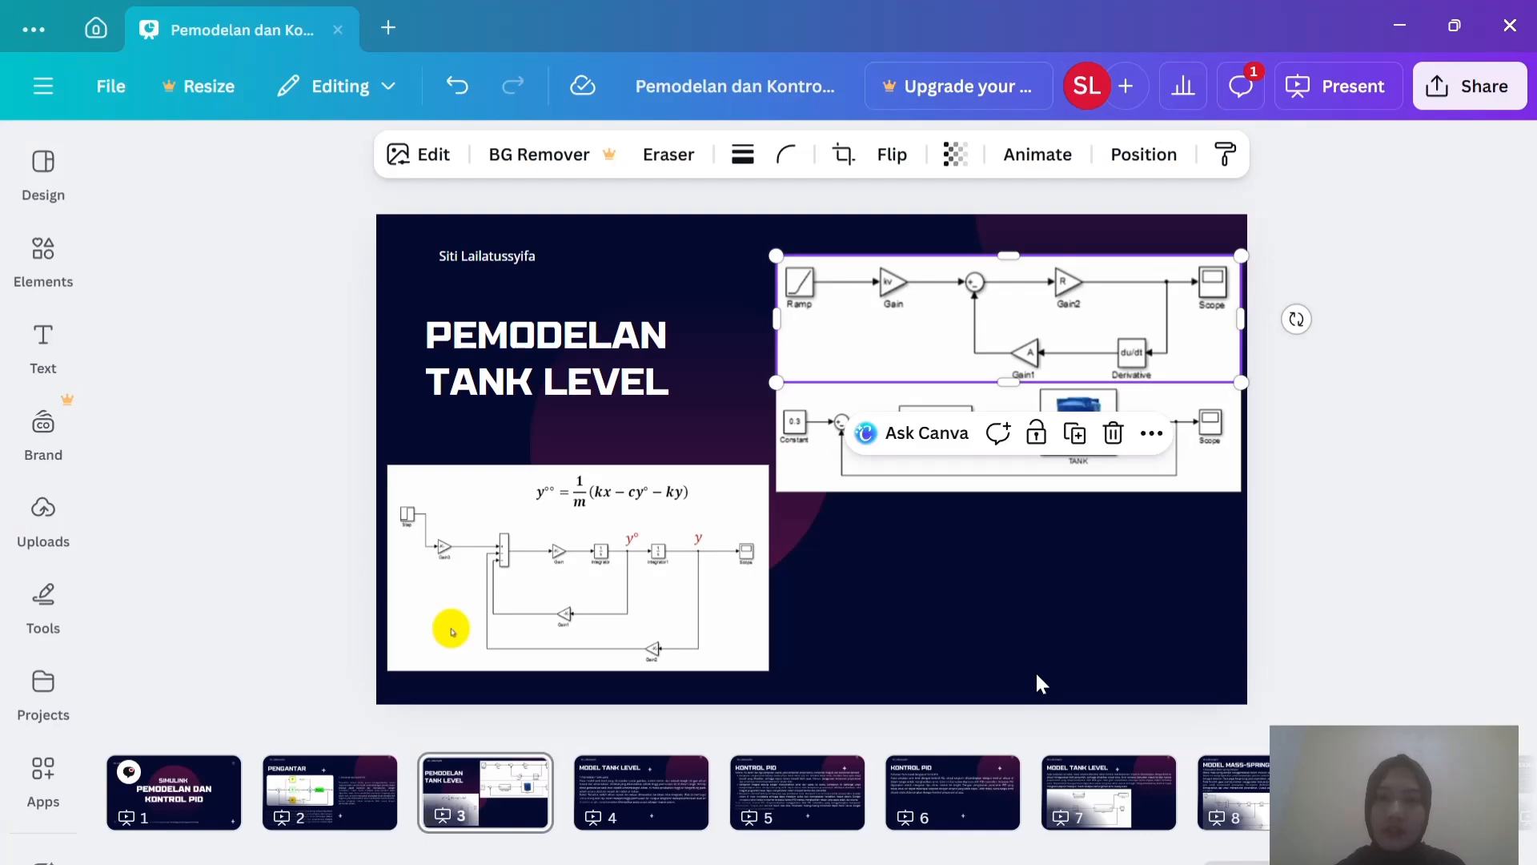
ctrl+scroll(520, 587, up, 5)
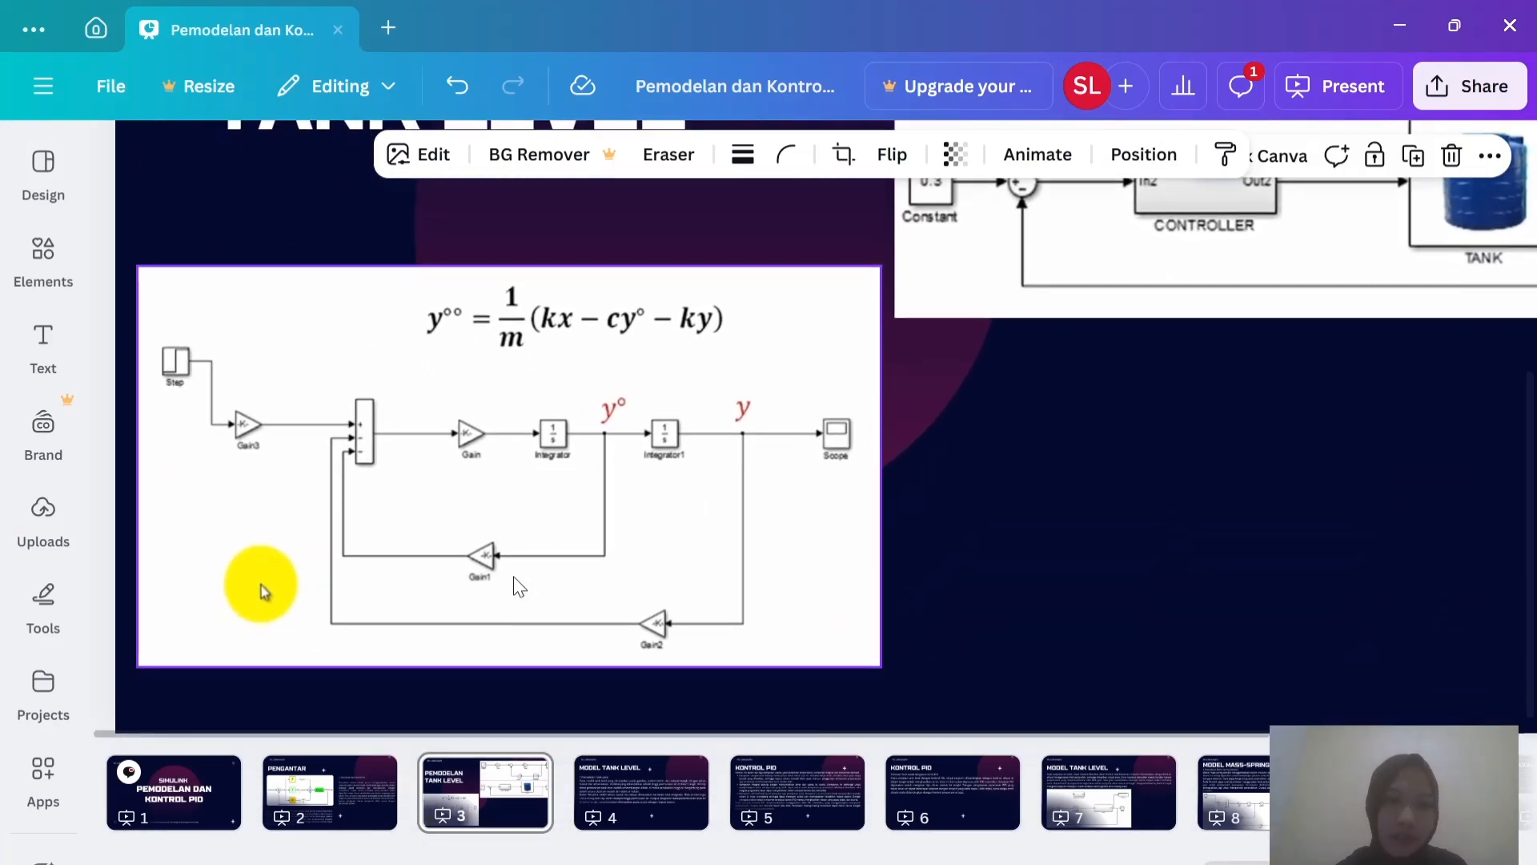
ctrl+scroll(519, 587, up, 3)
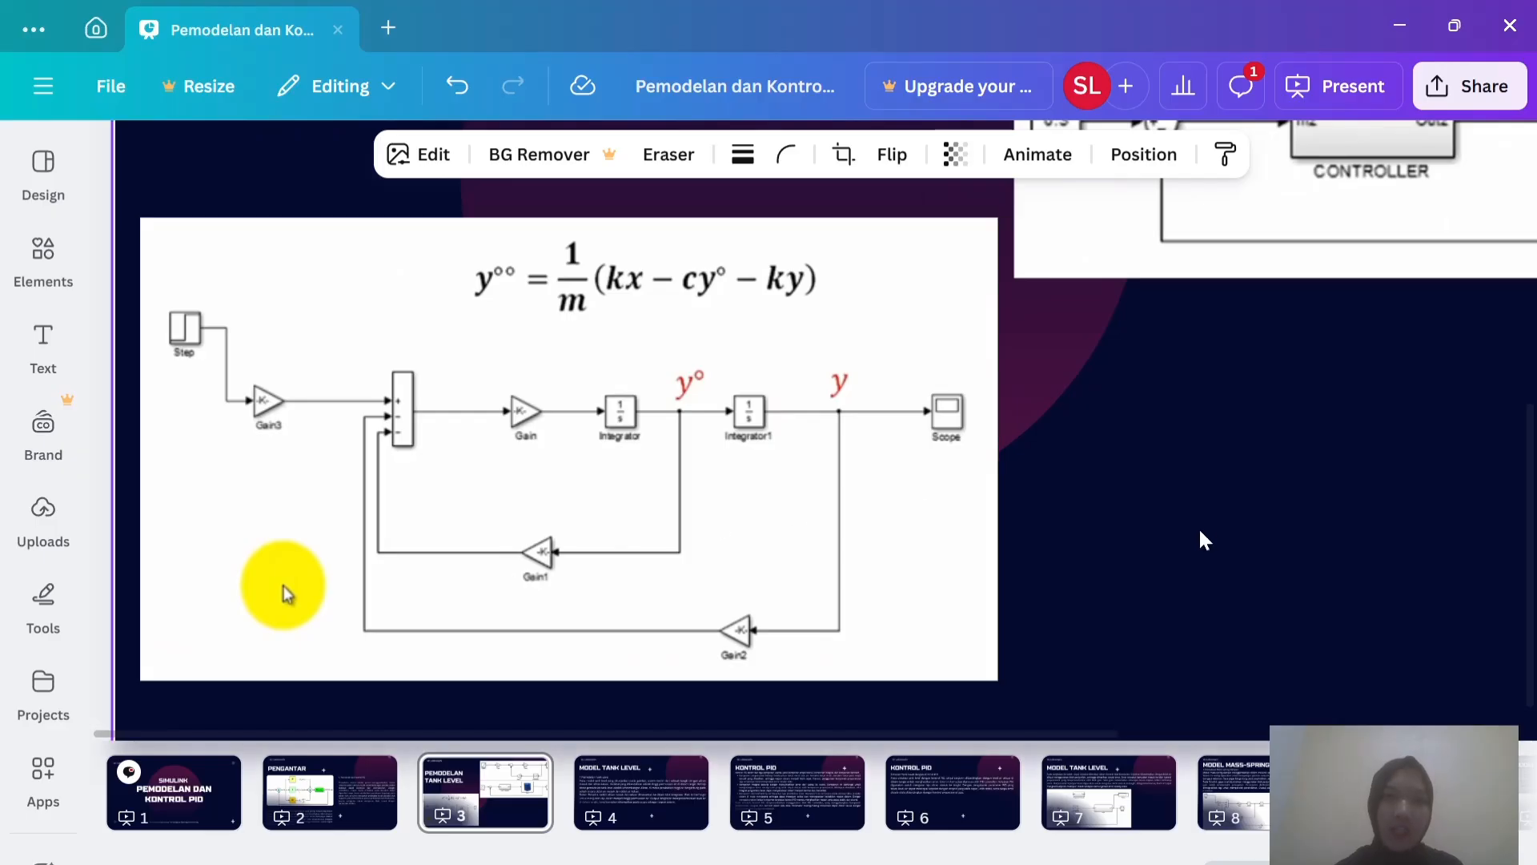
click(1208, 525)
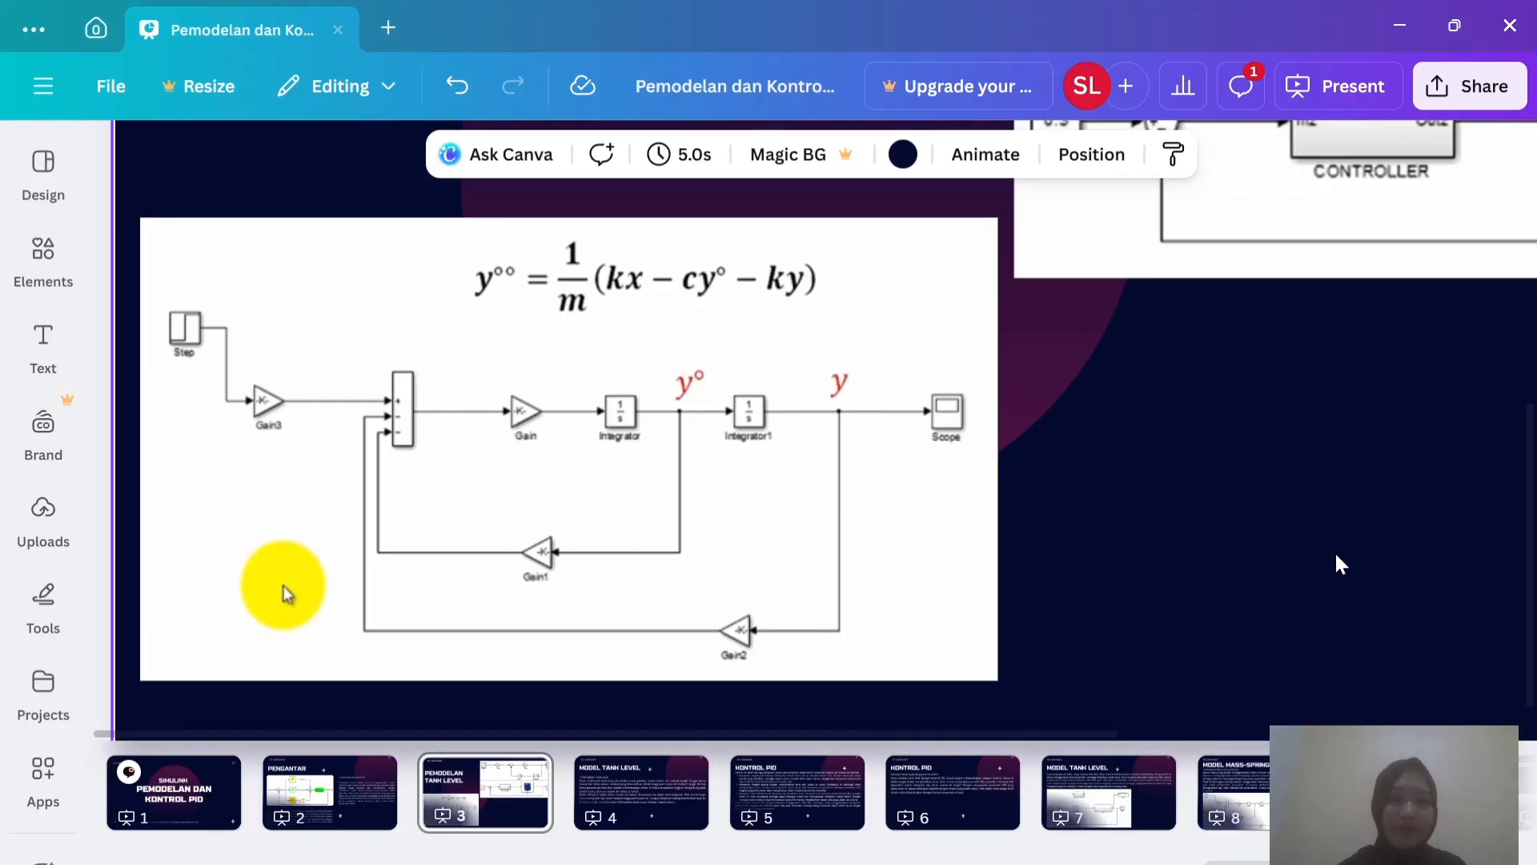
key(alt+Tab)
click(676, 437)
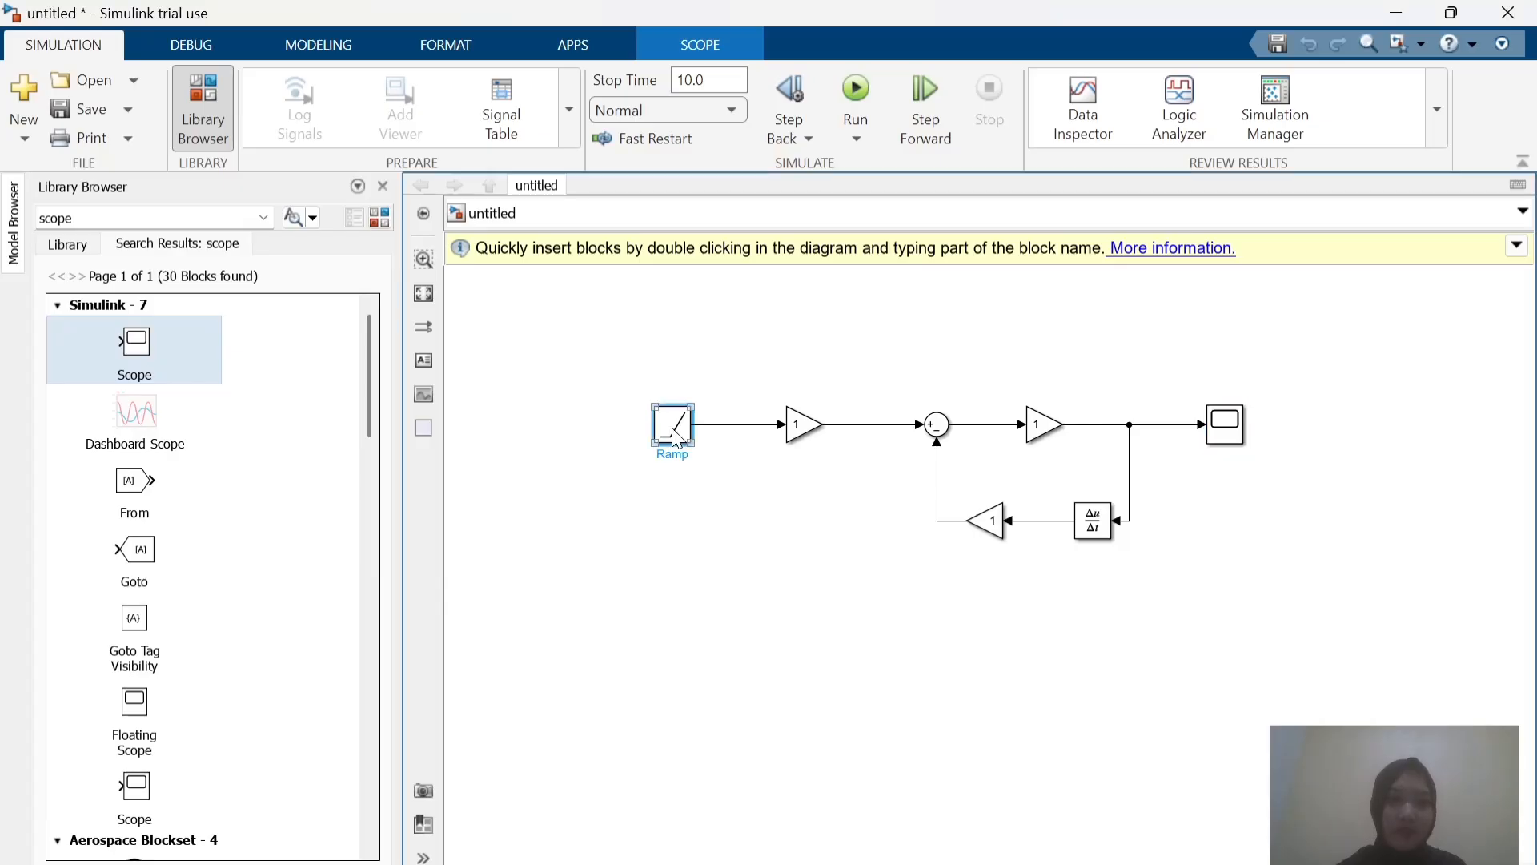
click(847, 617)
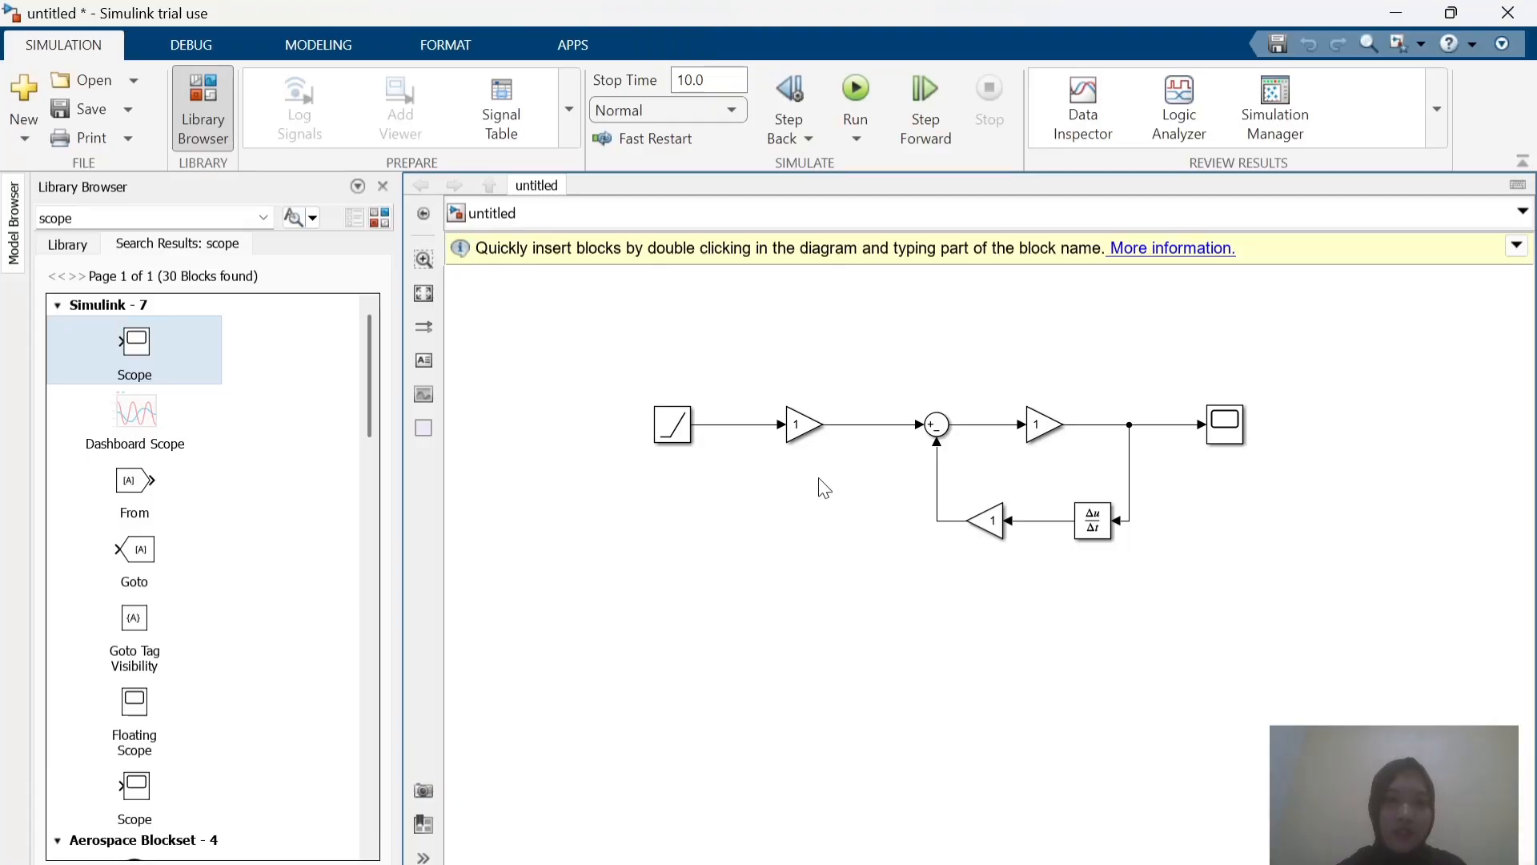
key(alt+Tab)
key(alt+Tab)
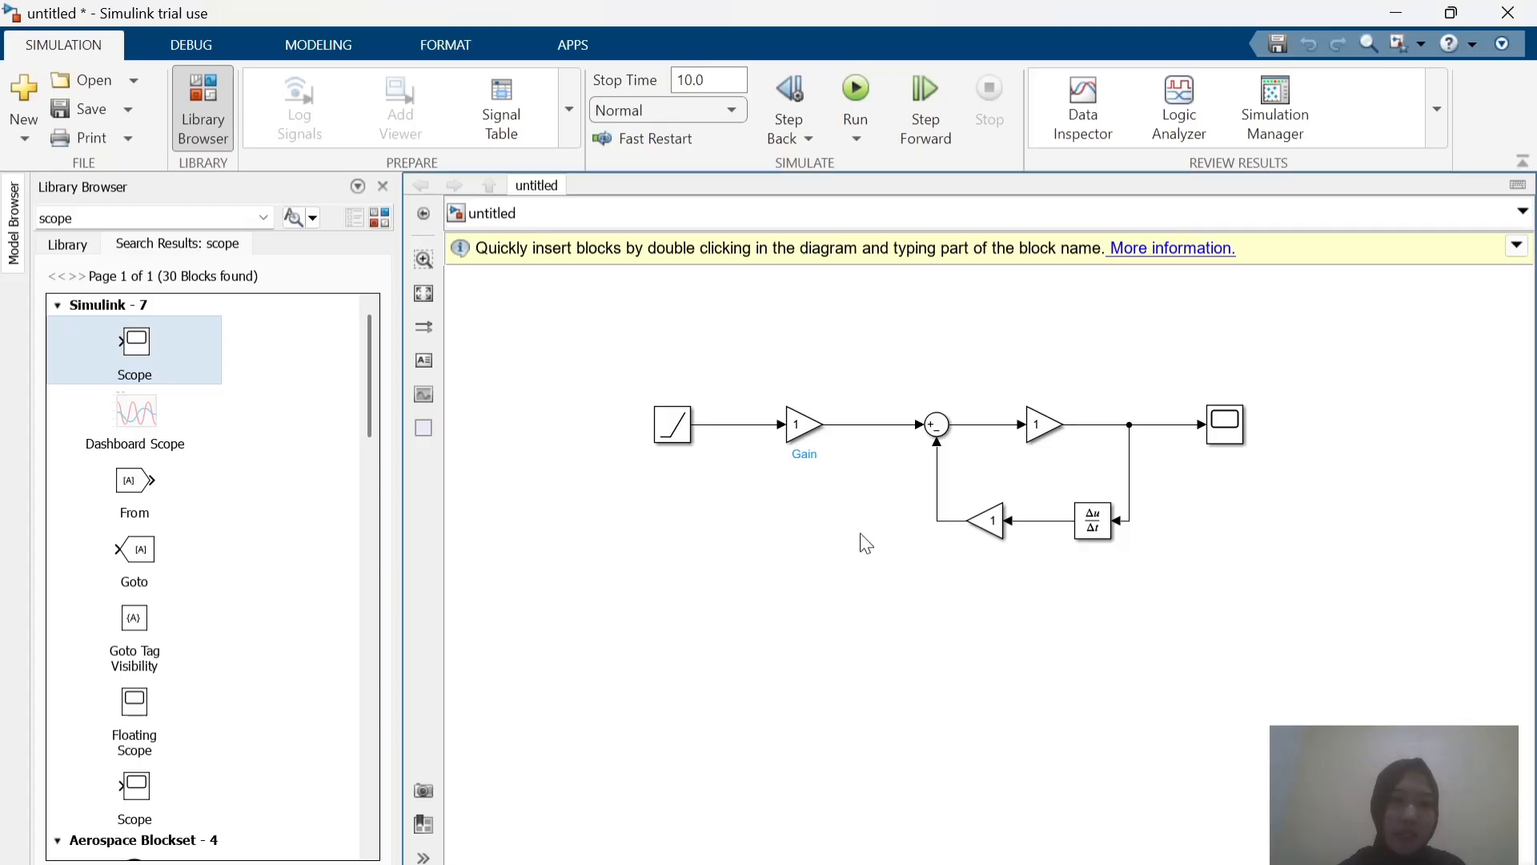
Step: Change the Sum block to a rectangular icon shape with the list of signs |+--
click(941, 432)
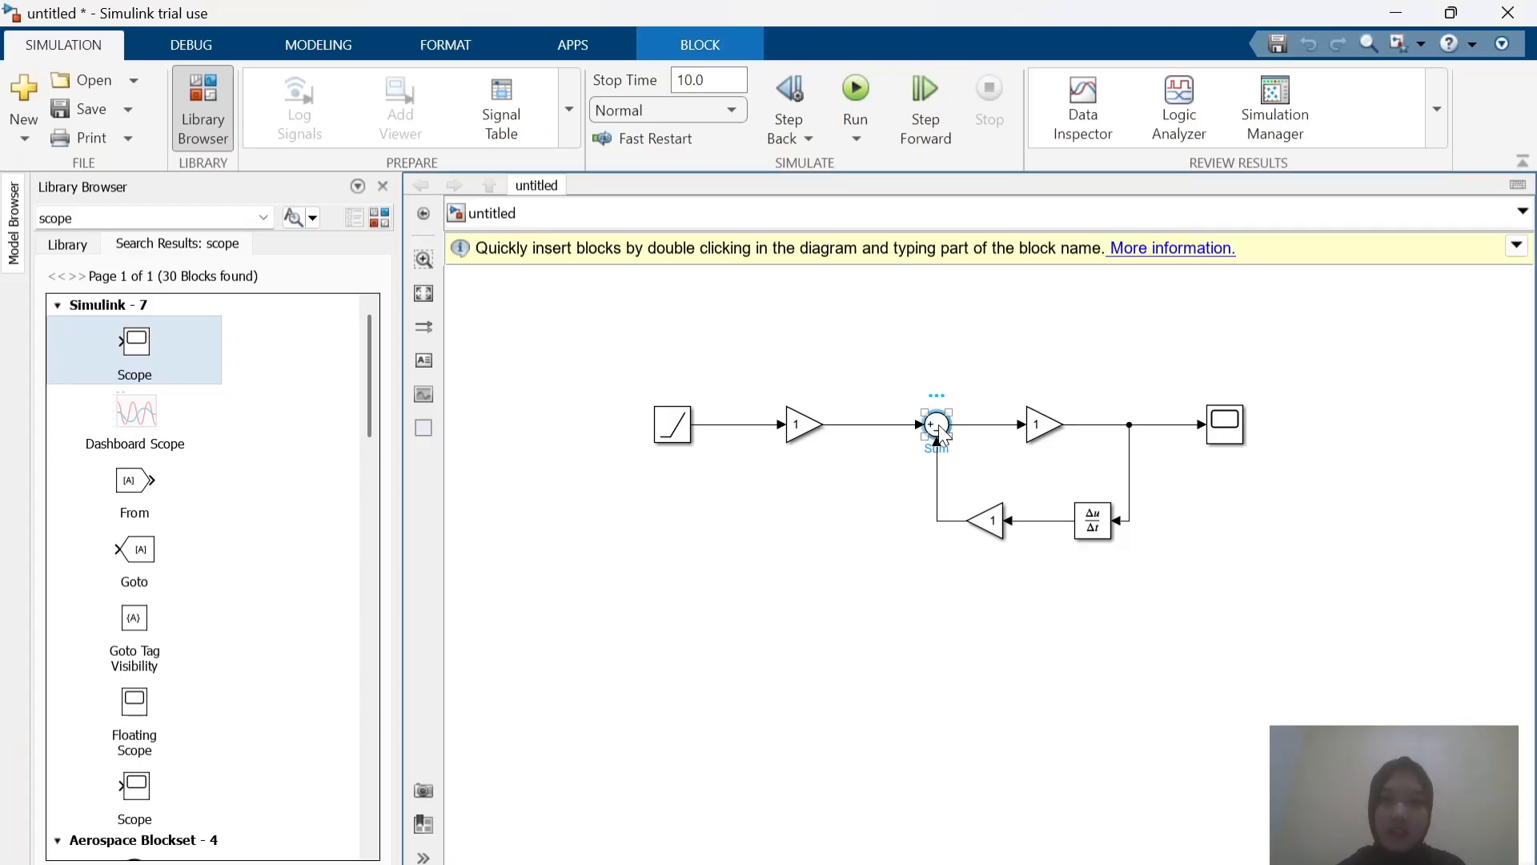
double_click(938, 424)
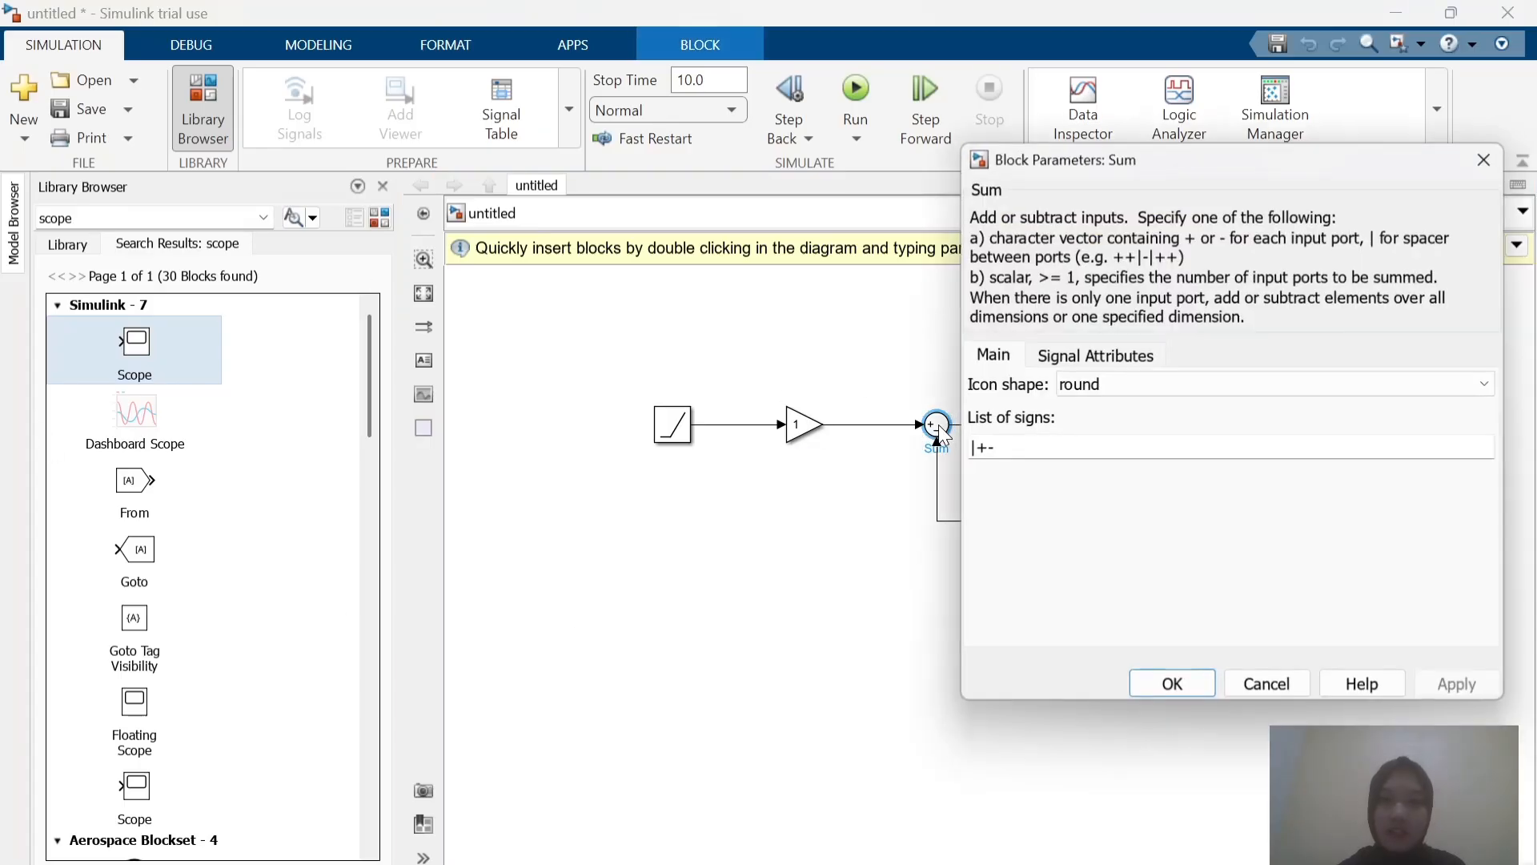
triple_click(1025, 446)
click(1026, 446)
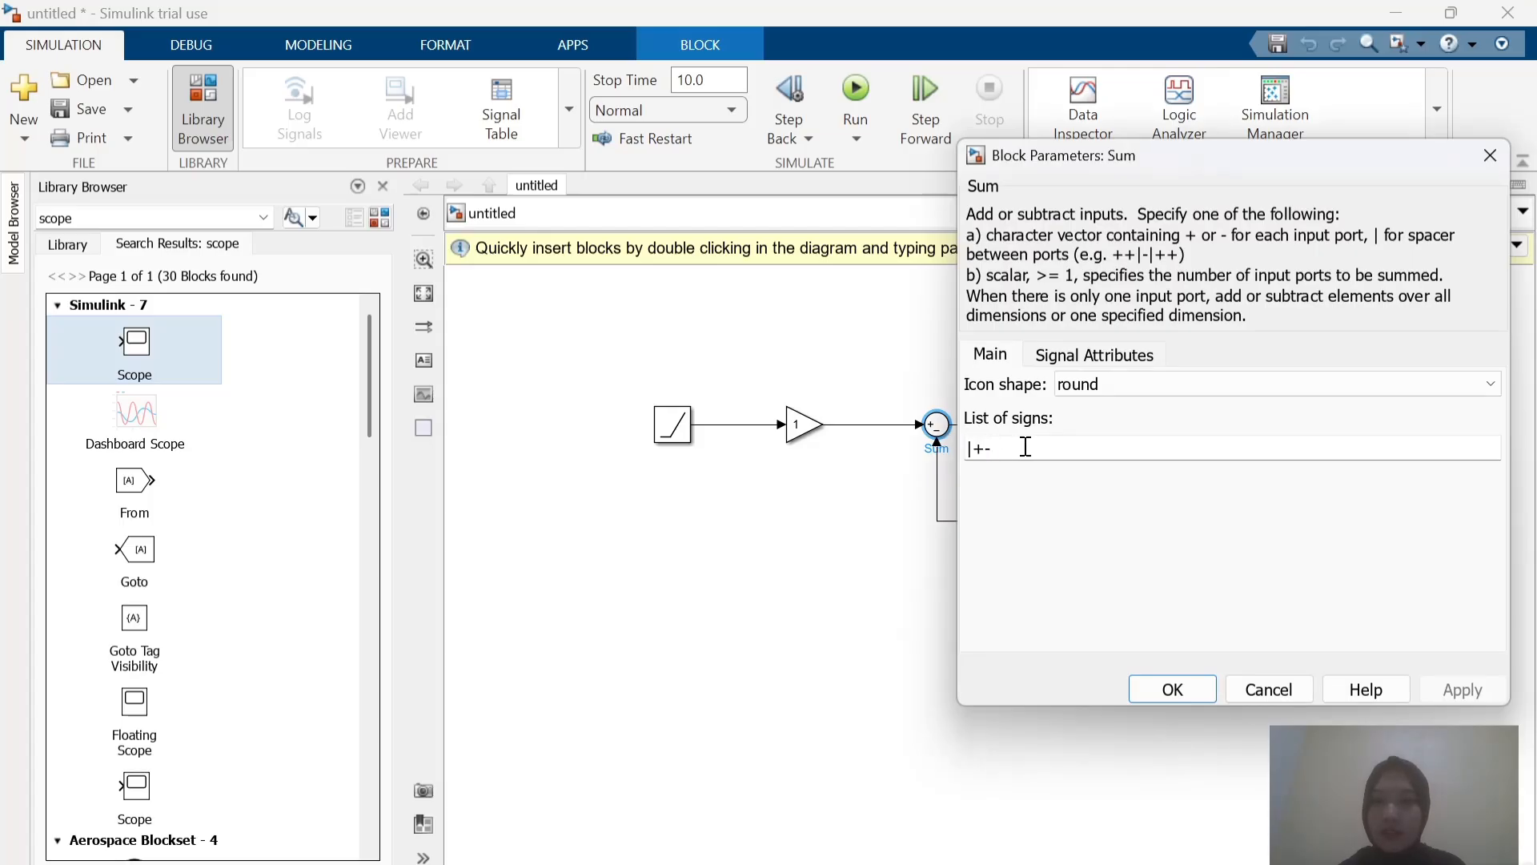
text(-)
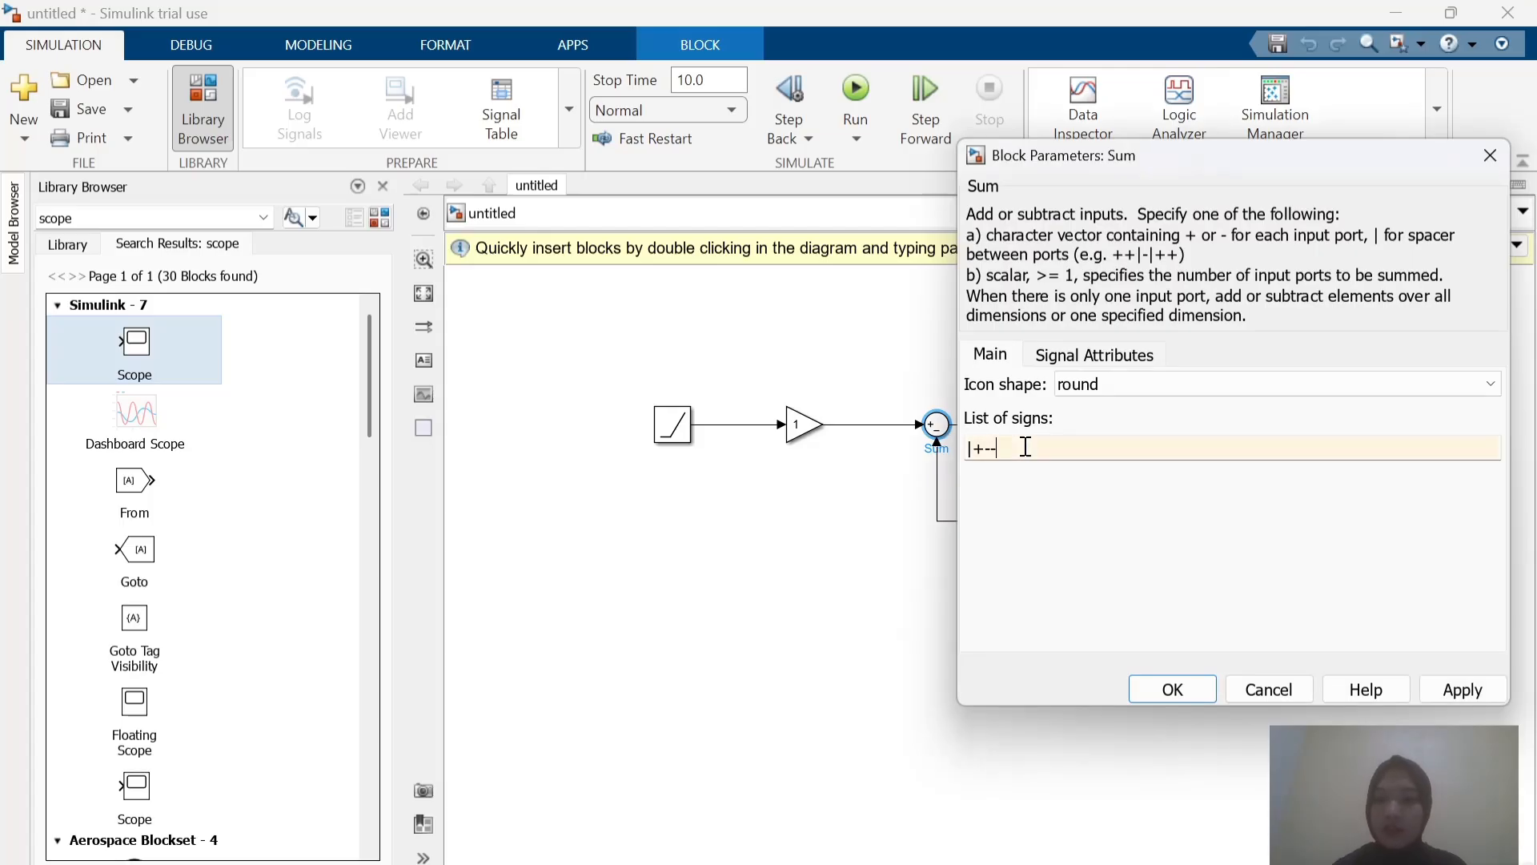
click(1098, 385)
click(1097, 406)
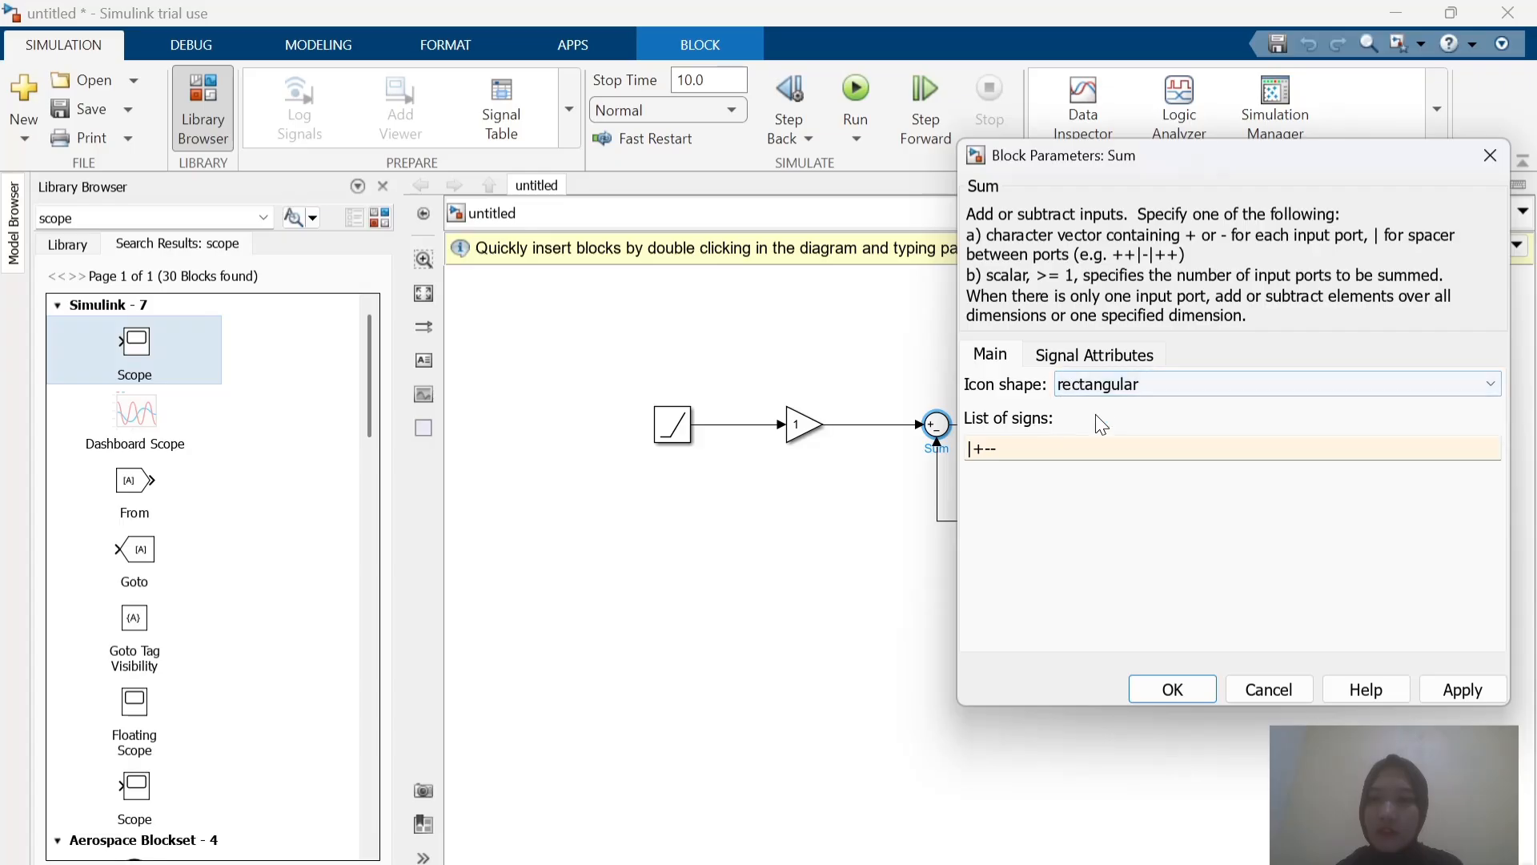
click(1173, 701)
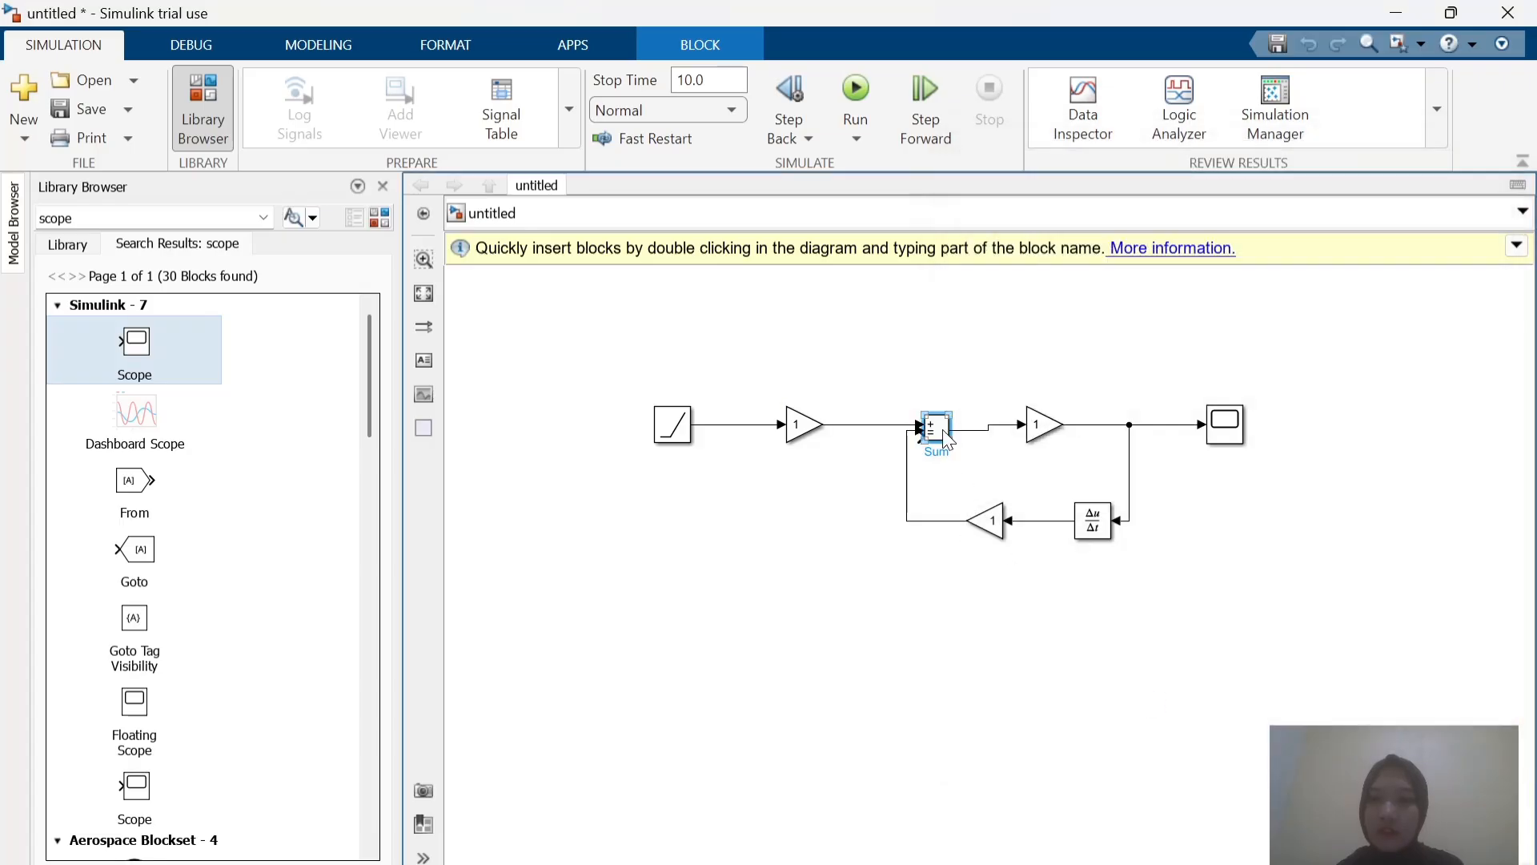
mouse_move(938, 398)
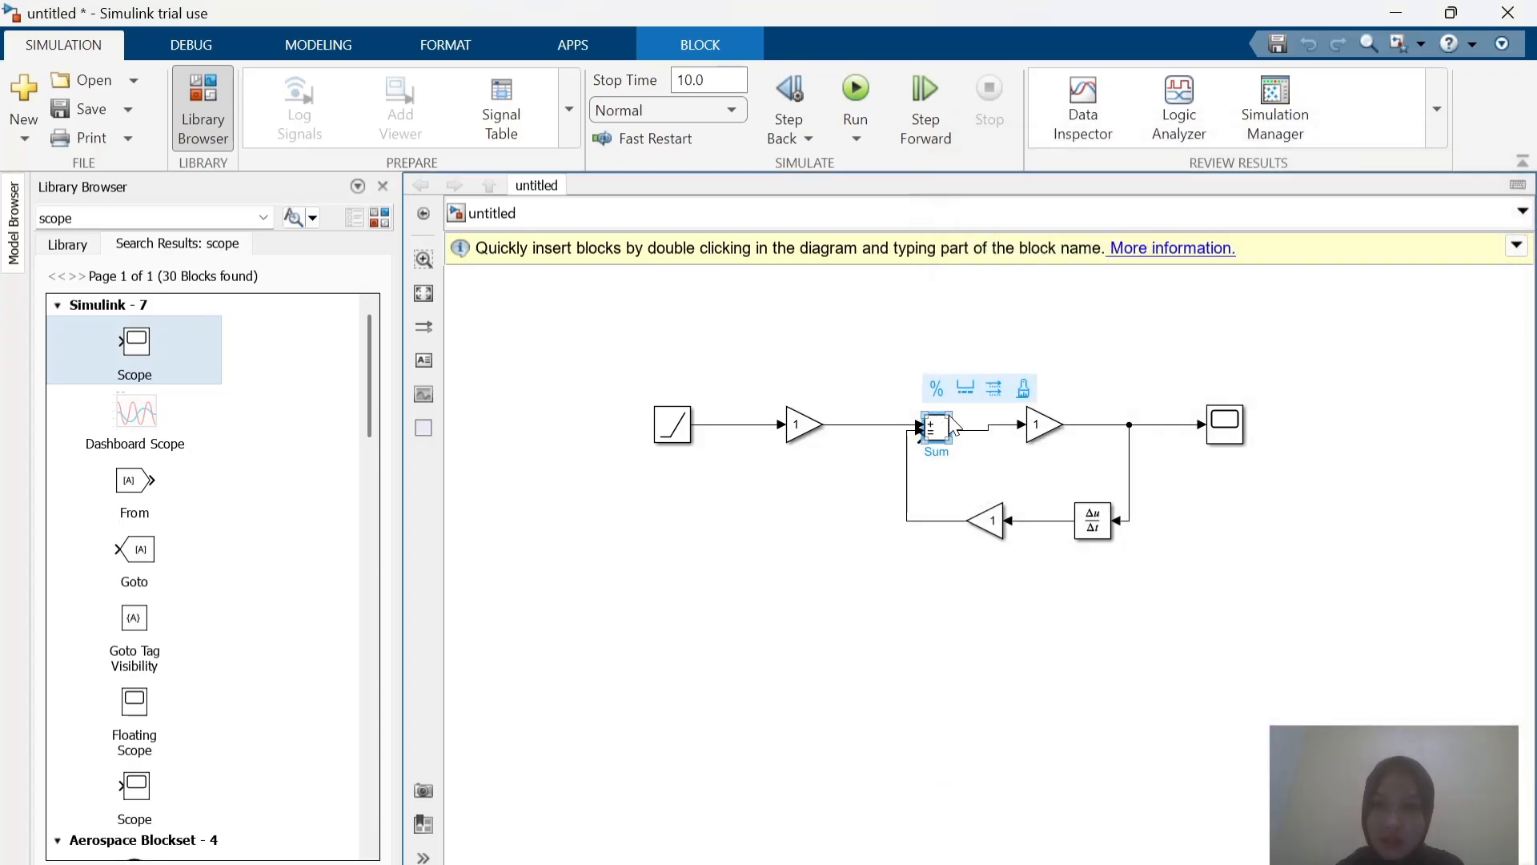
click(977, 468)
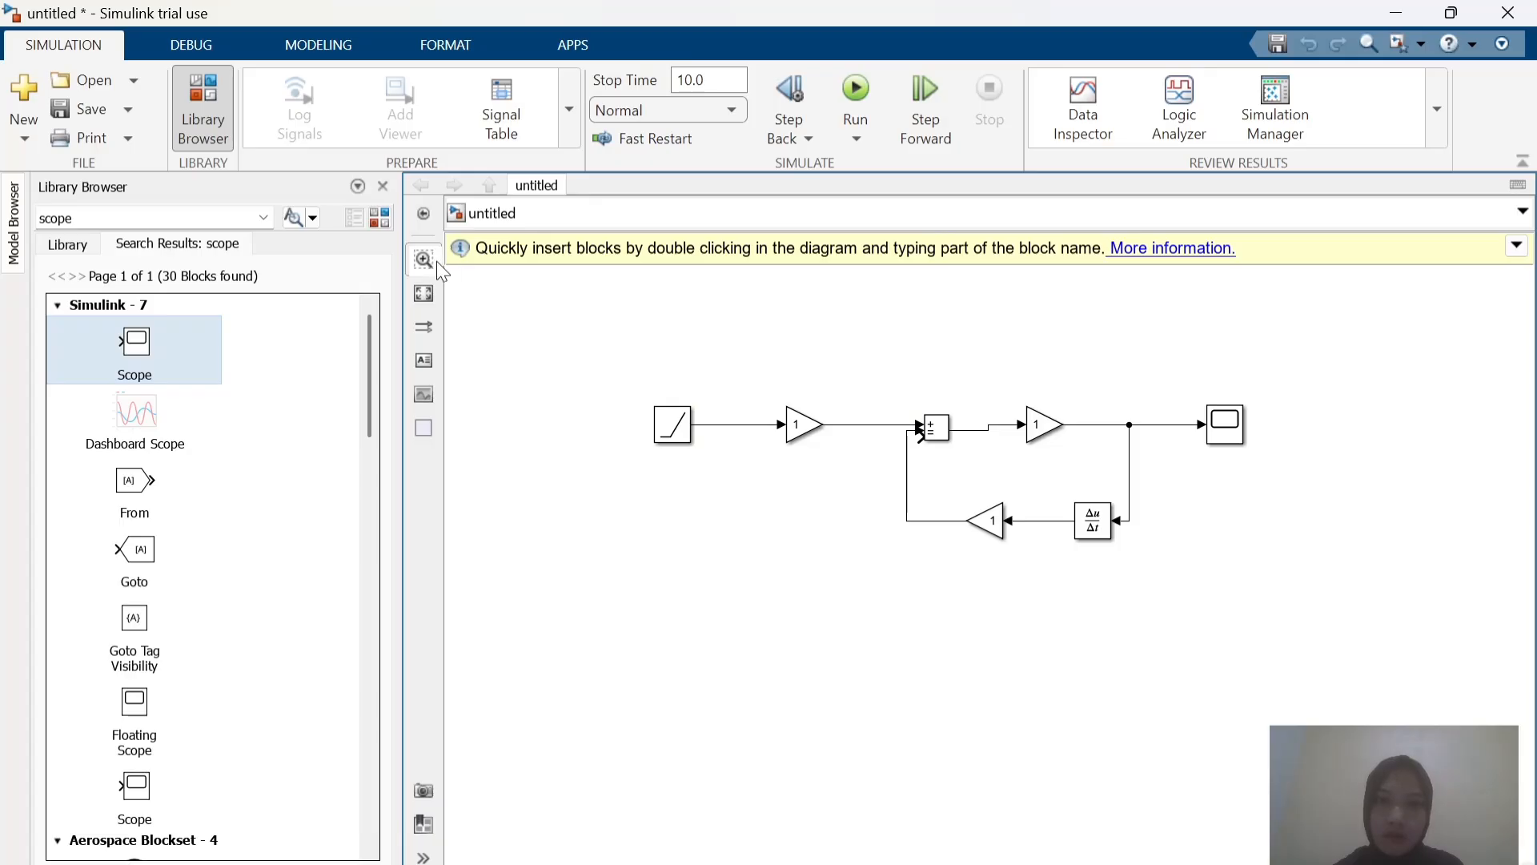
Step: Stretch the rectangular Sum block vertically so its three inputs are spaced apart
click(944, 434)
mouse_move(955, 432)
mouse_down()
mouse_move(941, 460)
mouse_move(954, 464)
mouse_move(965, 416)
mouse_up()
click(943, 435)
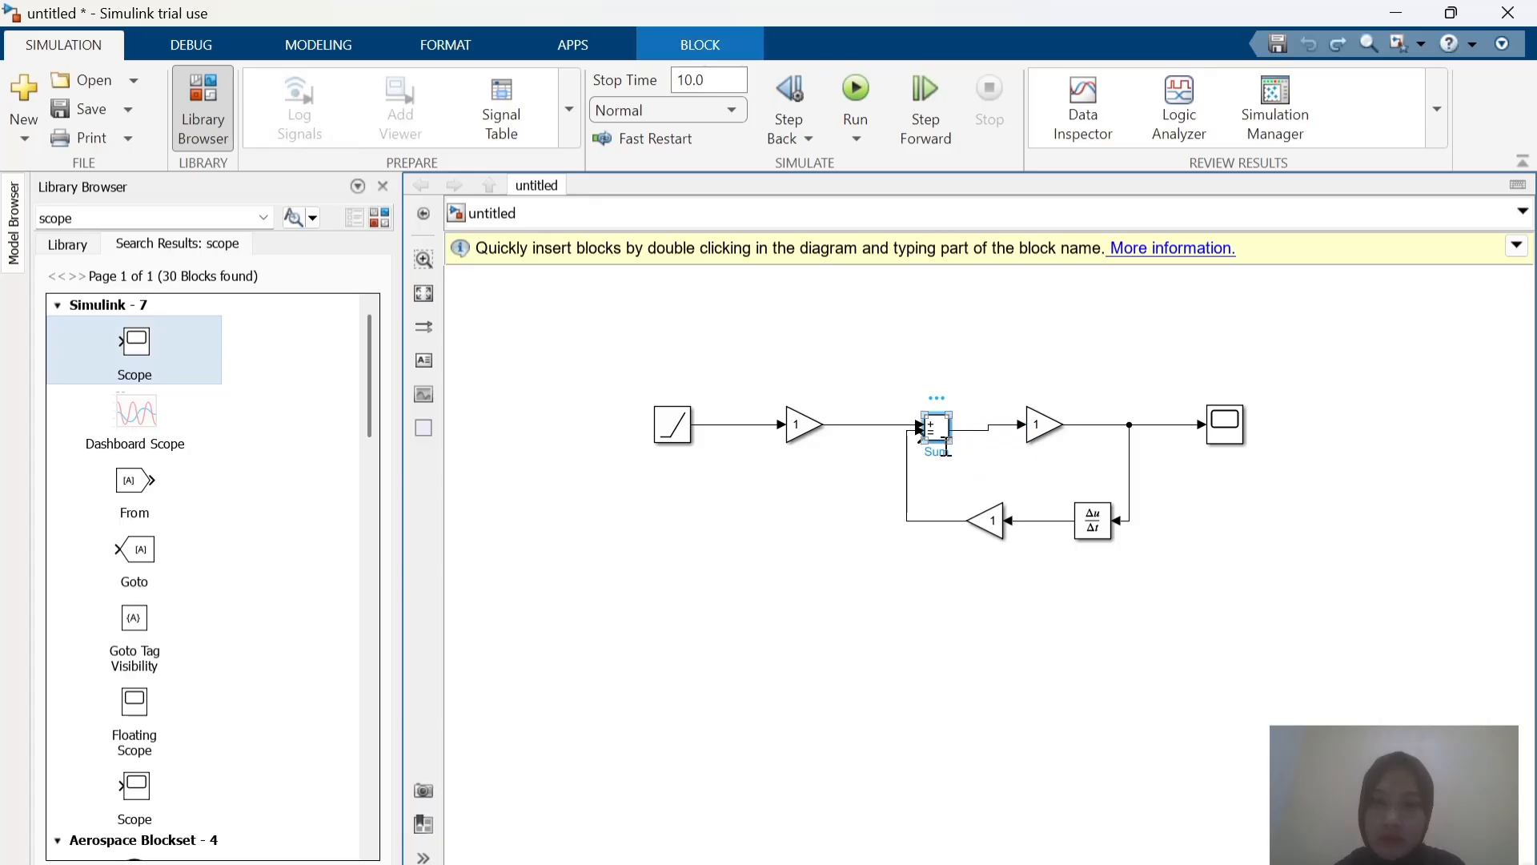
drag(949, 437, 944, 489)
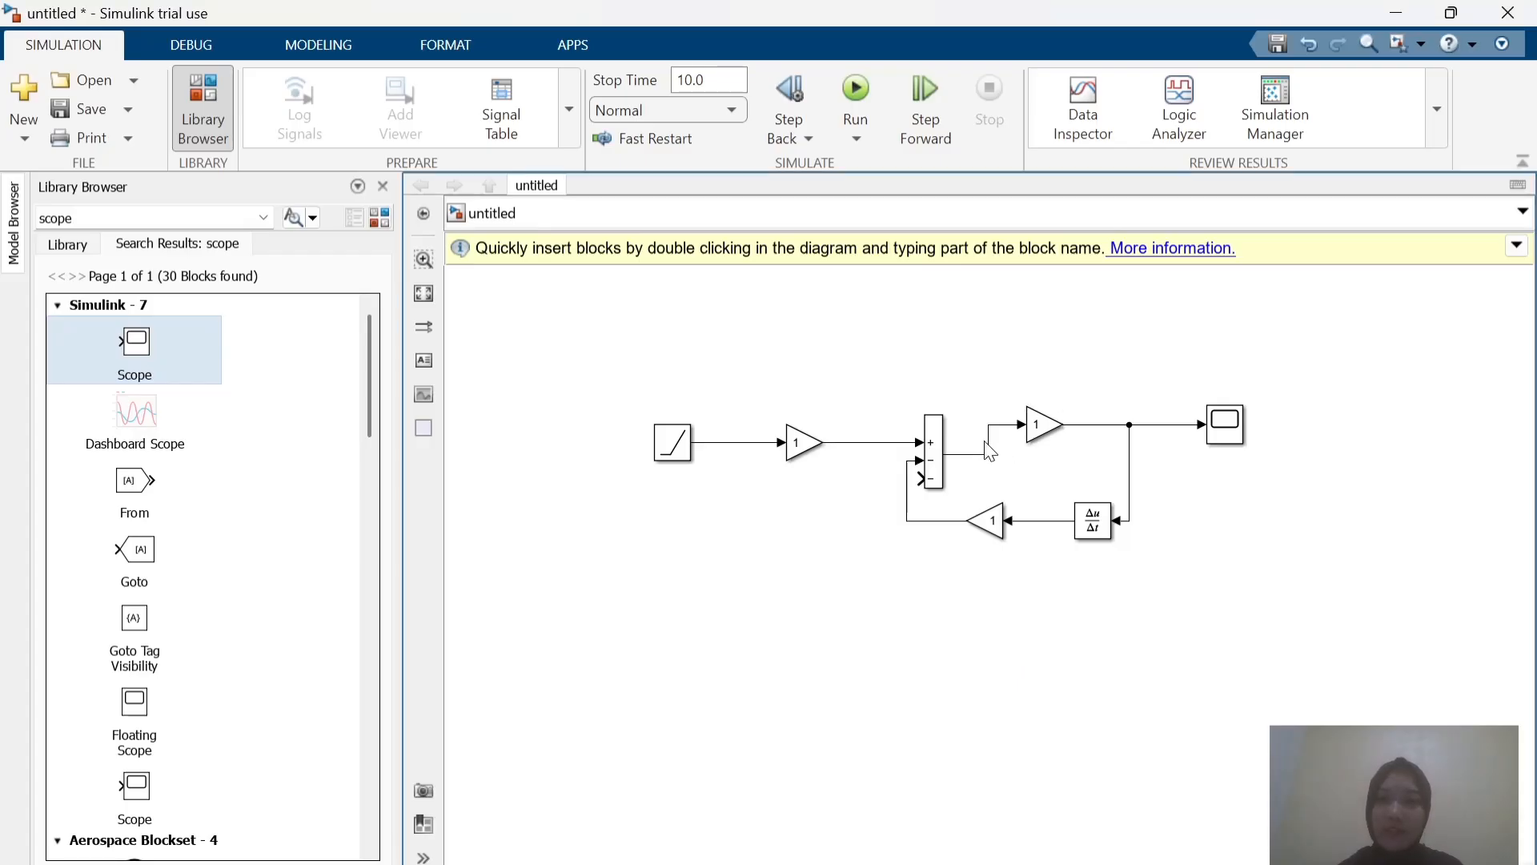
Step: Delete the signal lines linking the Sum output, forward gain, Scope, Derivative block and feedback gain, including the feedback line into the Sum block
click(988, 446)
key(Delete)
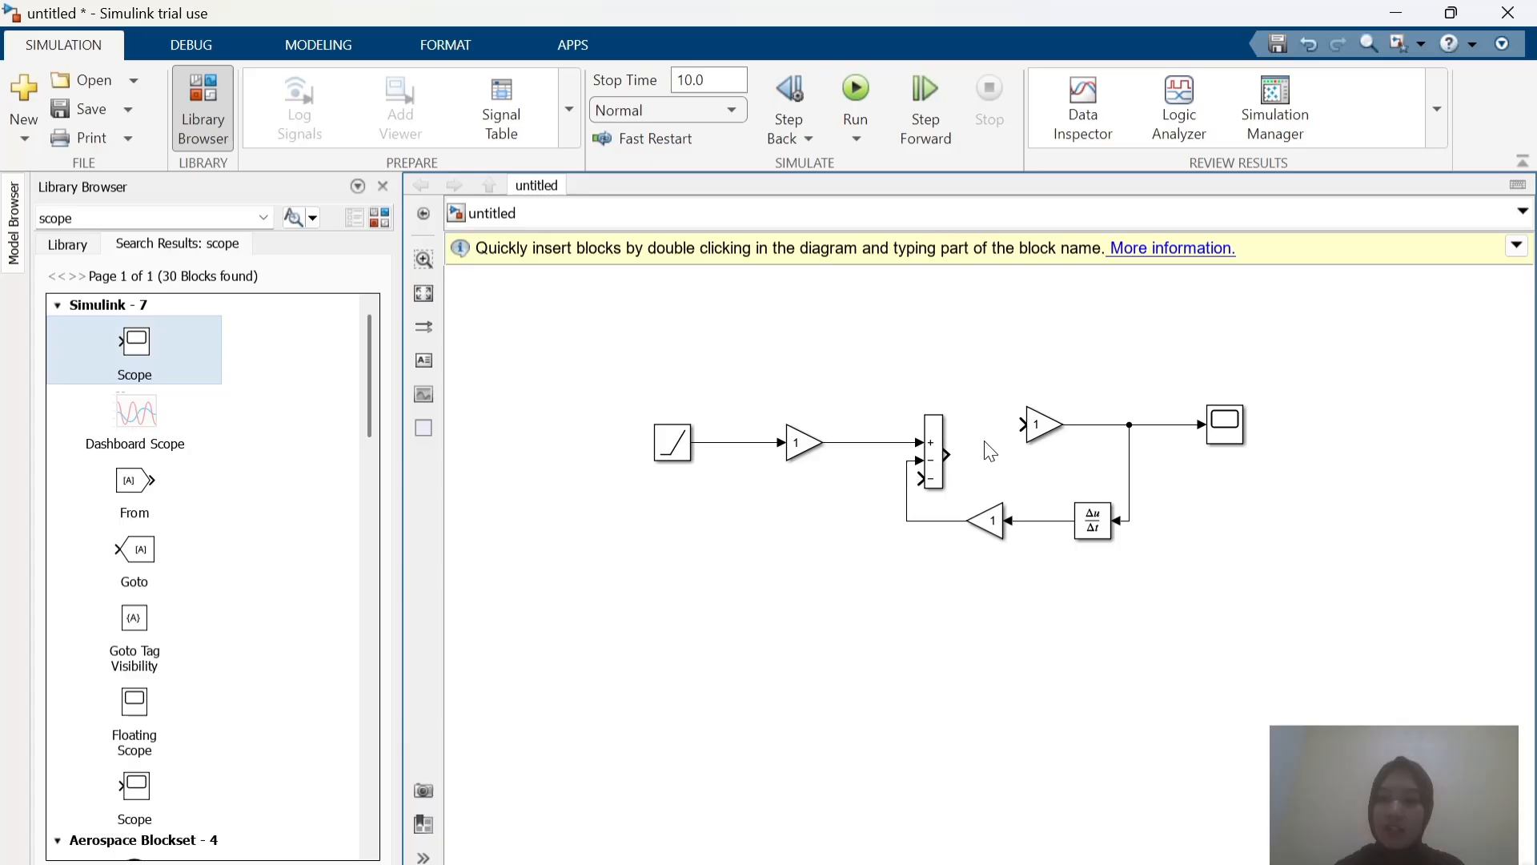
click(1092, 429)
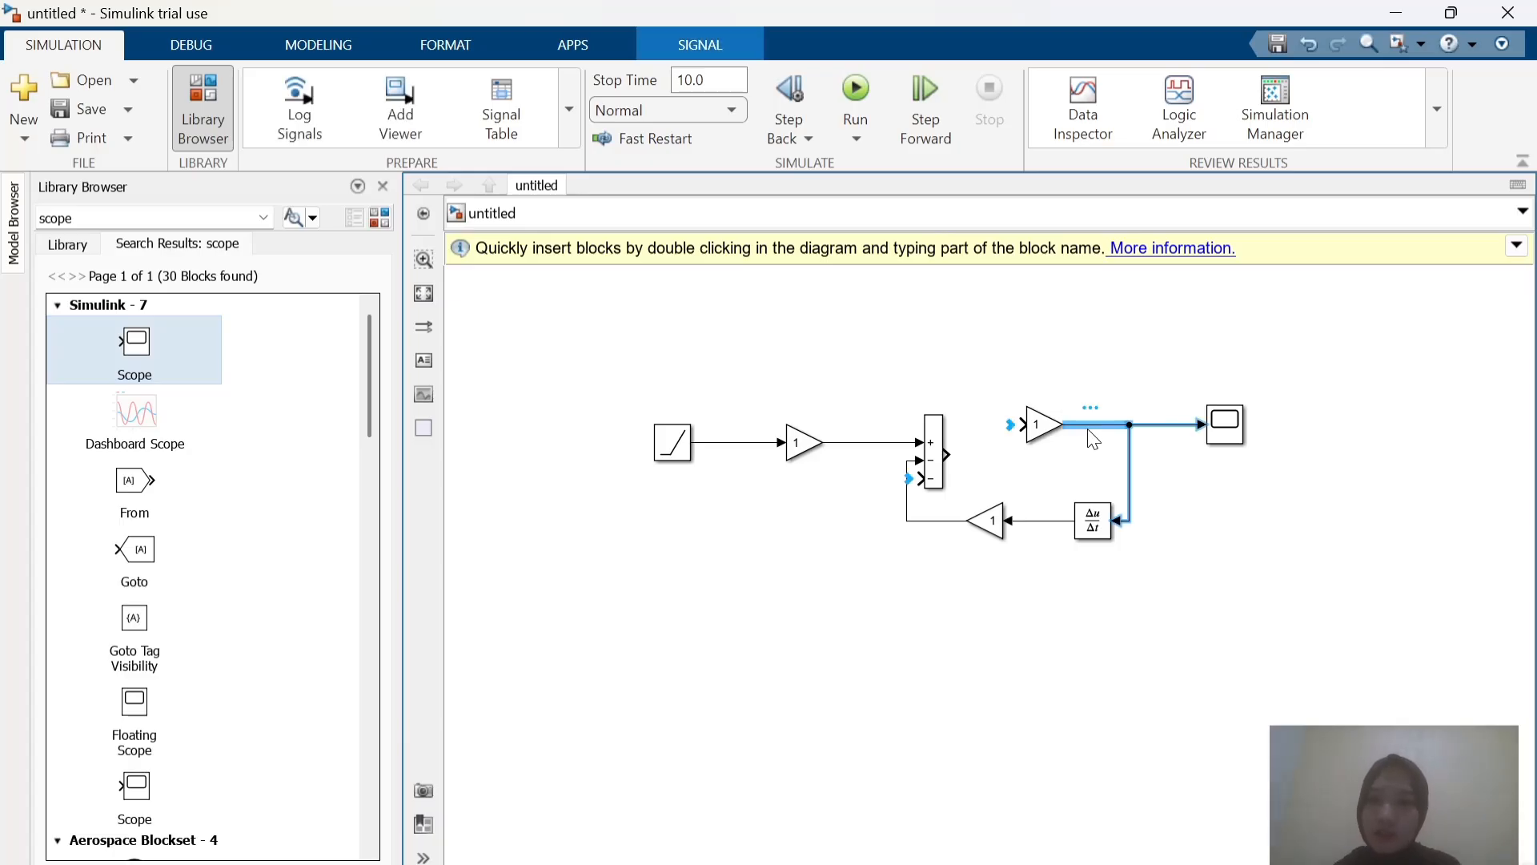
key(Delete)
click(1044, 522)
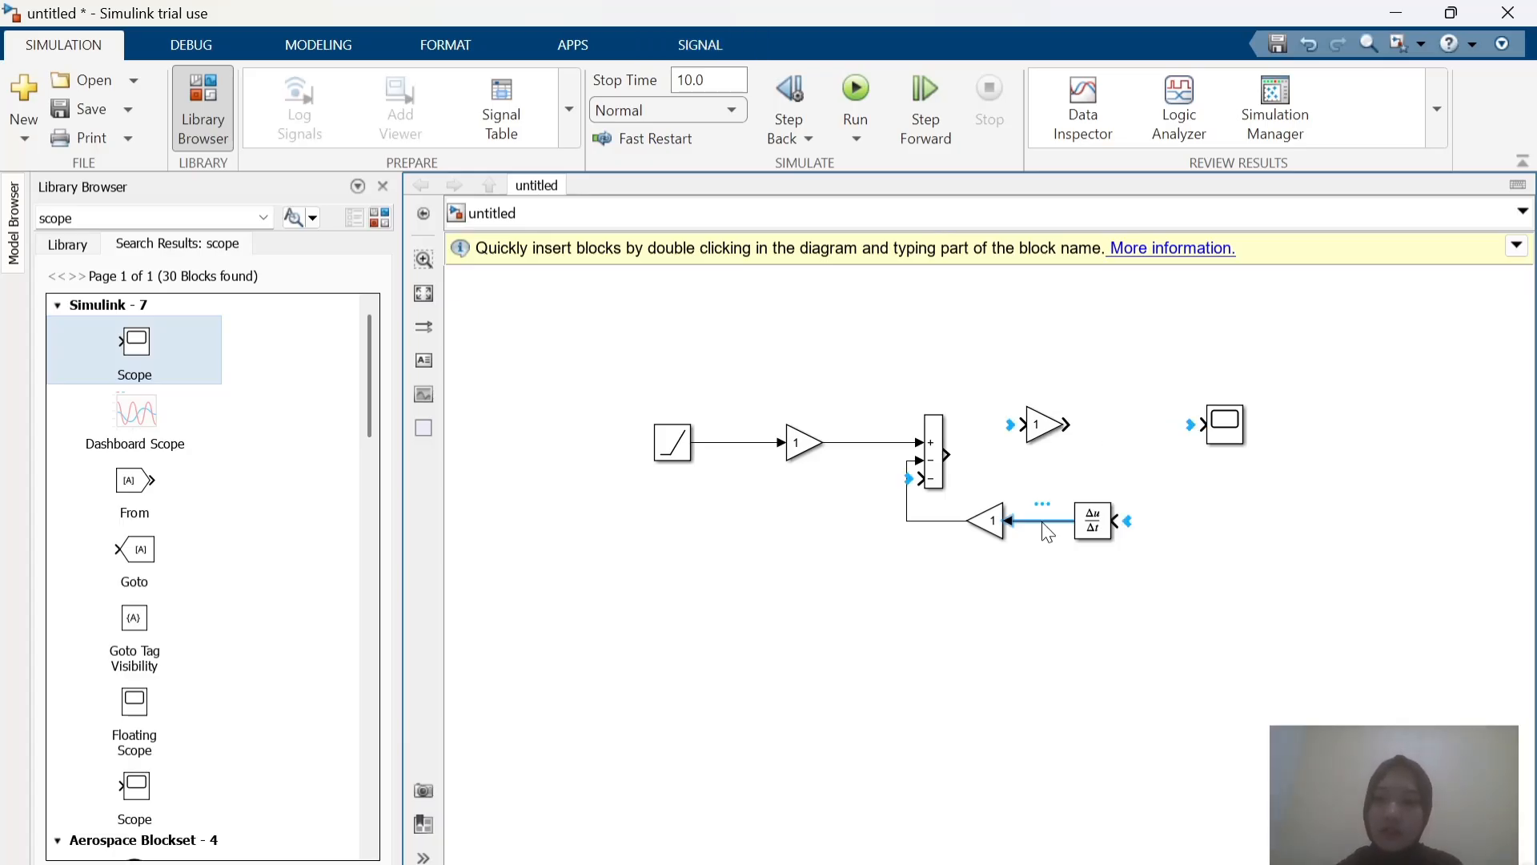
key(Delete)
click(966, 526)
click(942, 537)
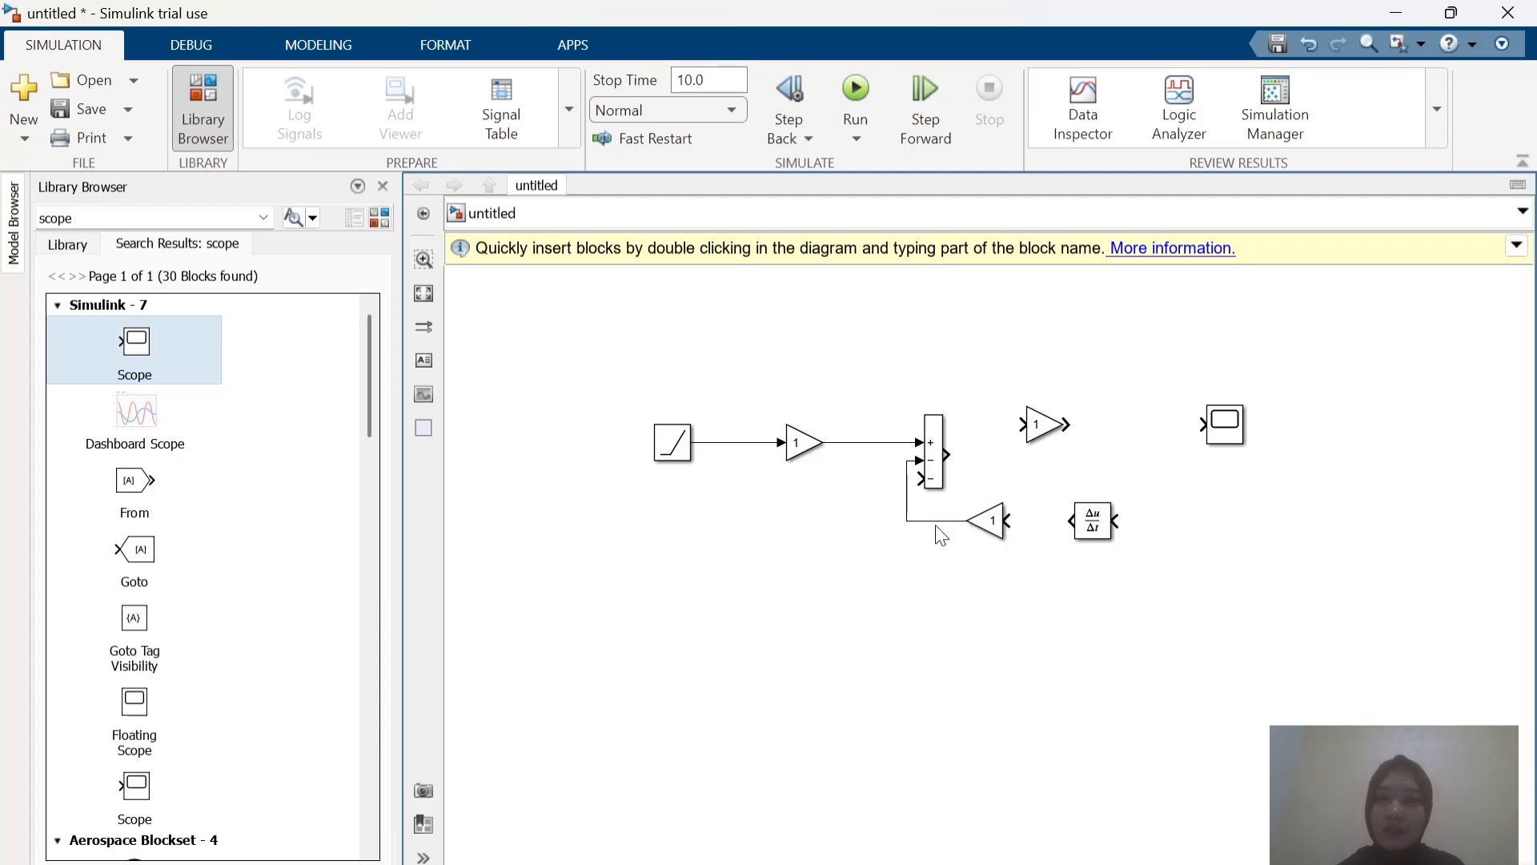
click(939, 524)
key(Delete)
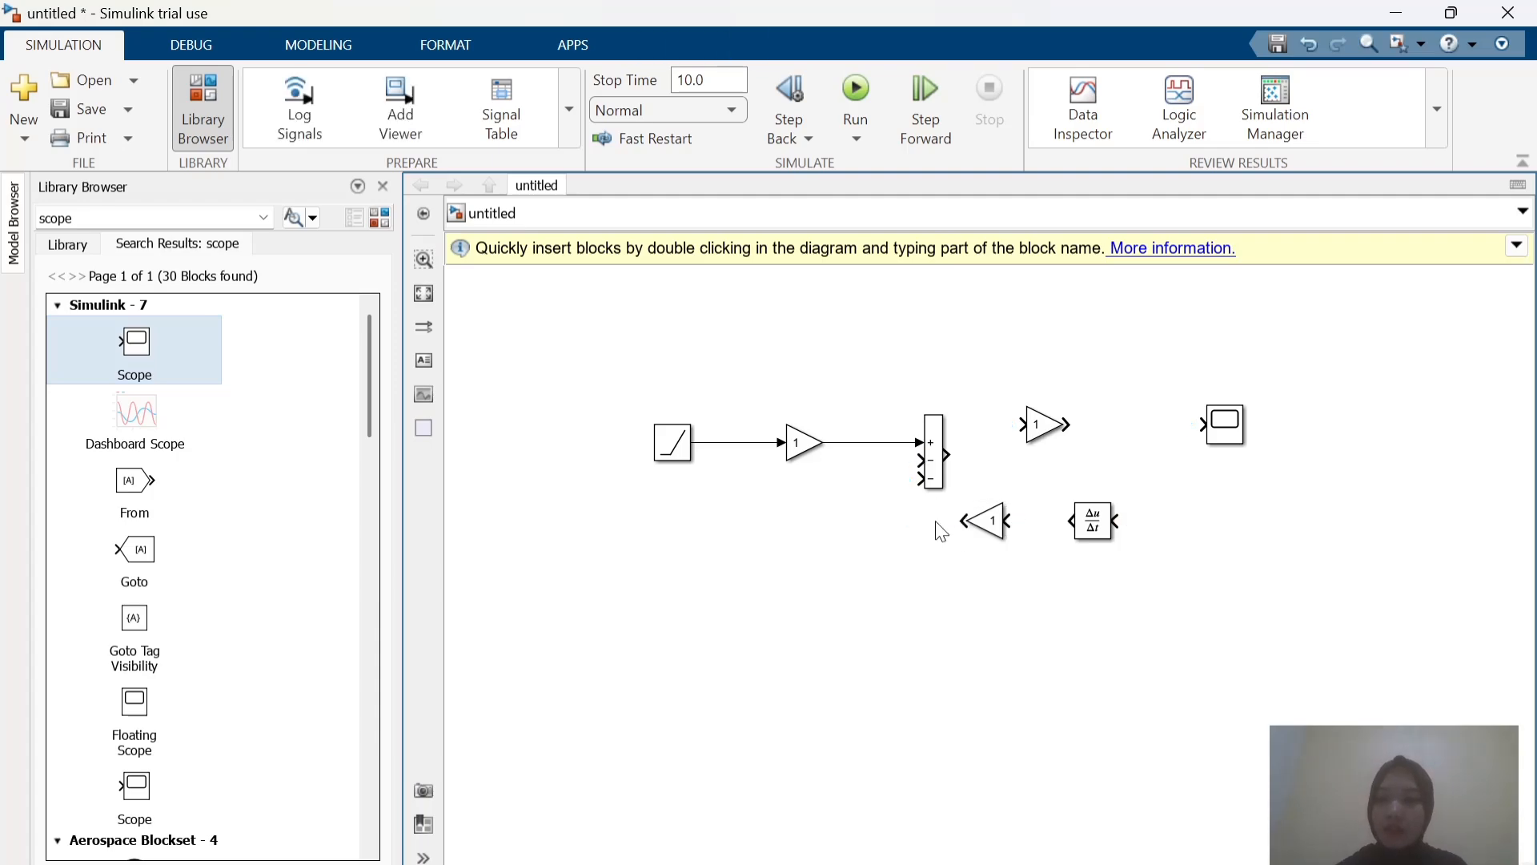
Step: Align the forward gain with the Sum block's output and connect the two
click(986, 527)
drag(1037, 433, 1054, 469)
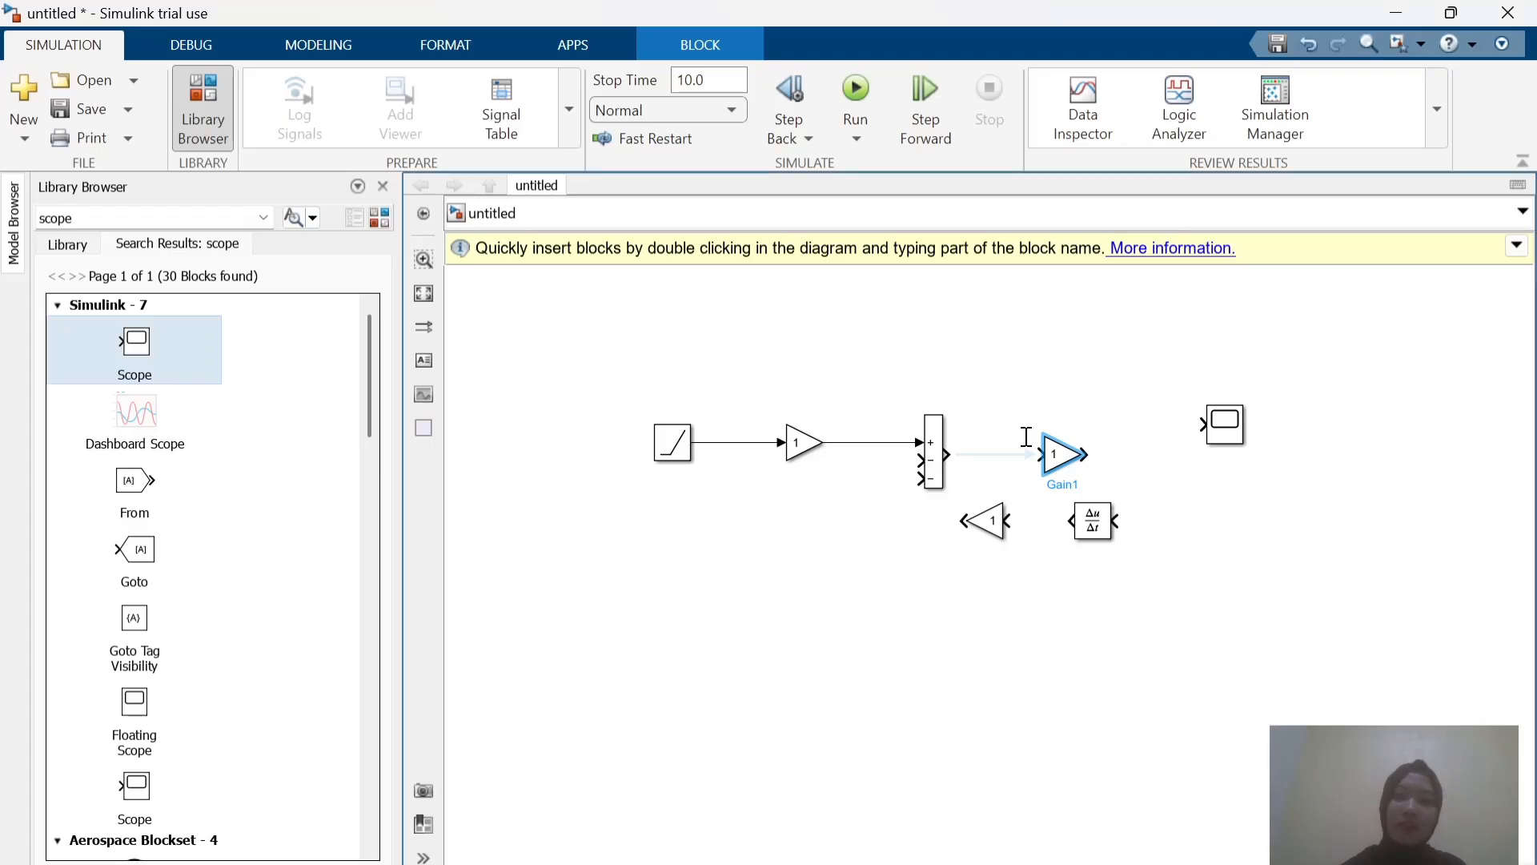
drag(1041, 454, 956, 464)
Step: Search the library for integrator and place two Integrator blocks in a row between the forward gain and the Scope, moving the Scope outward
click(155, 213)
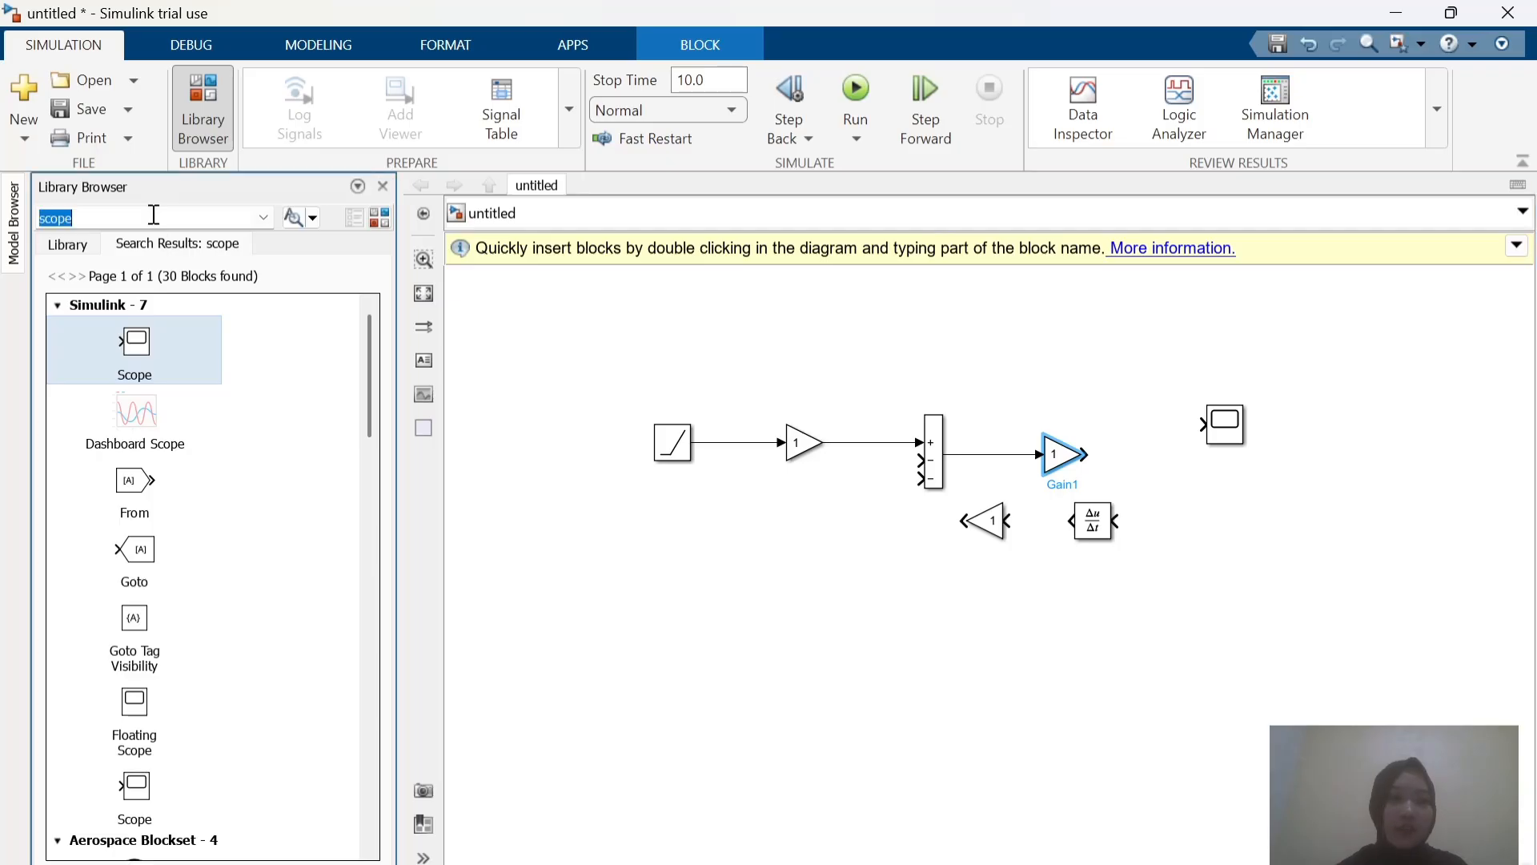
text(integrat)
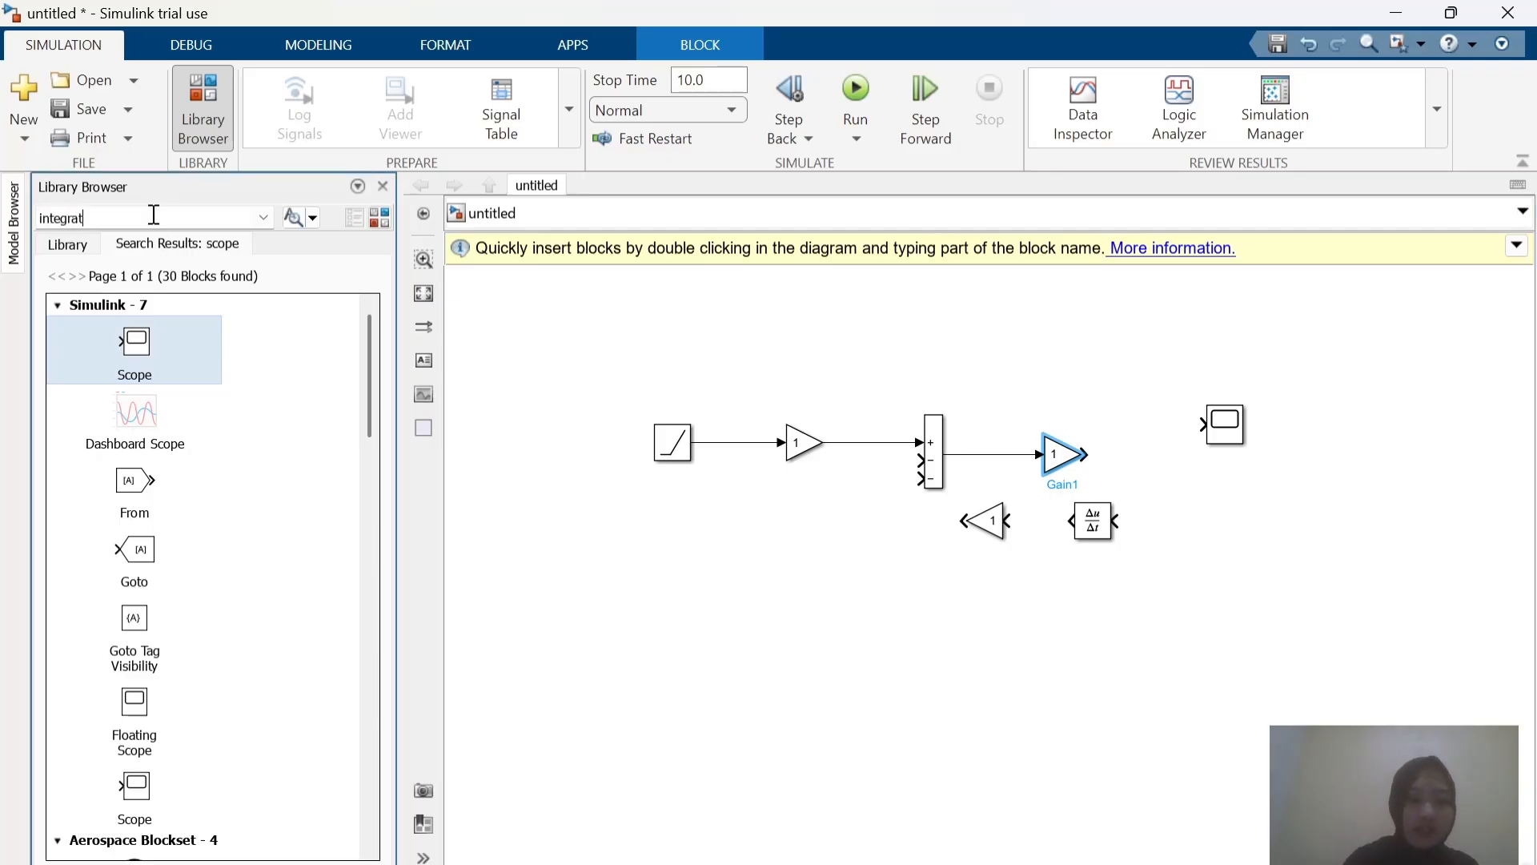
text(or)
key(Return)
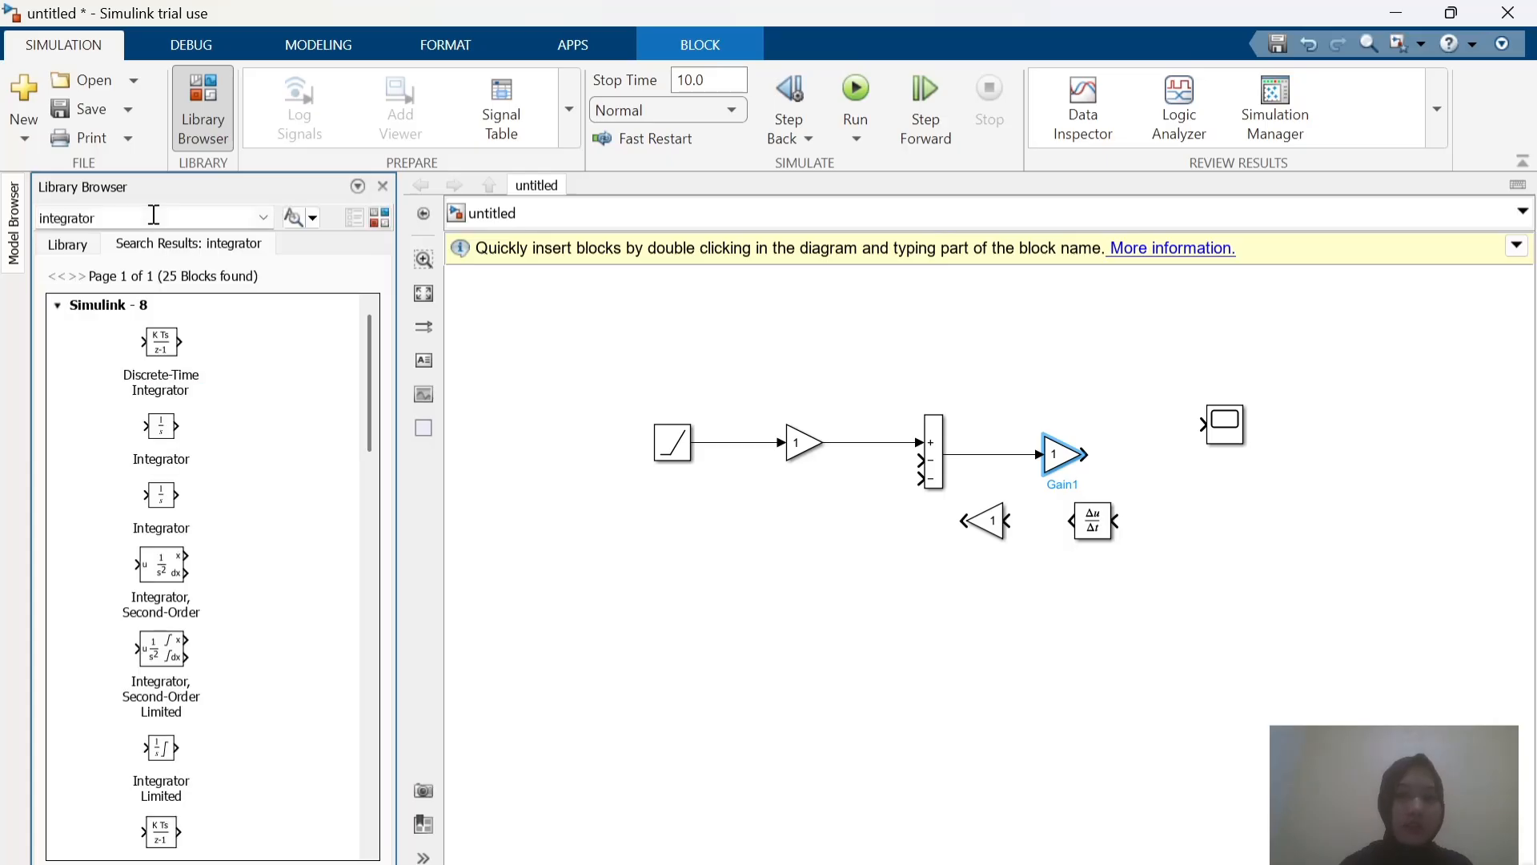
drag(164, 424, 1474, 469)
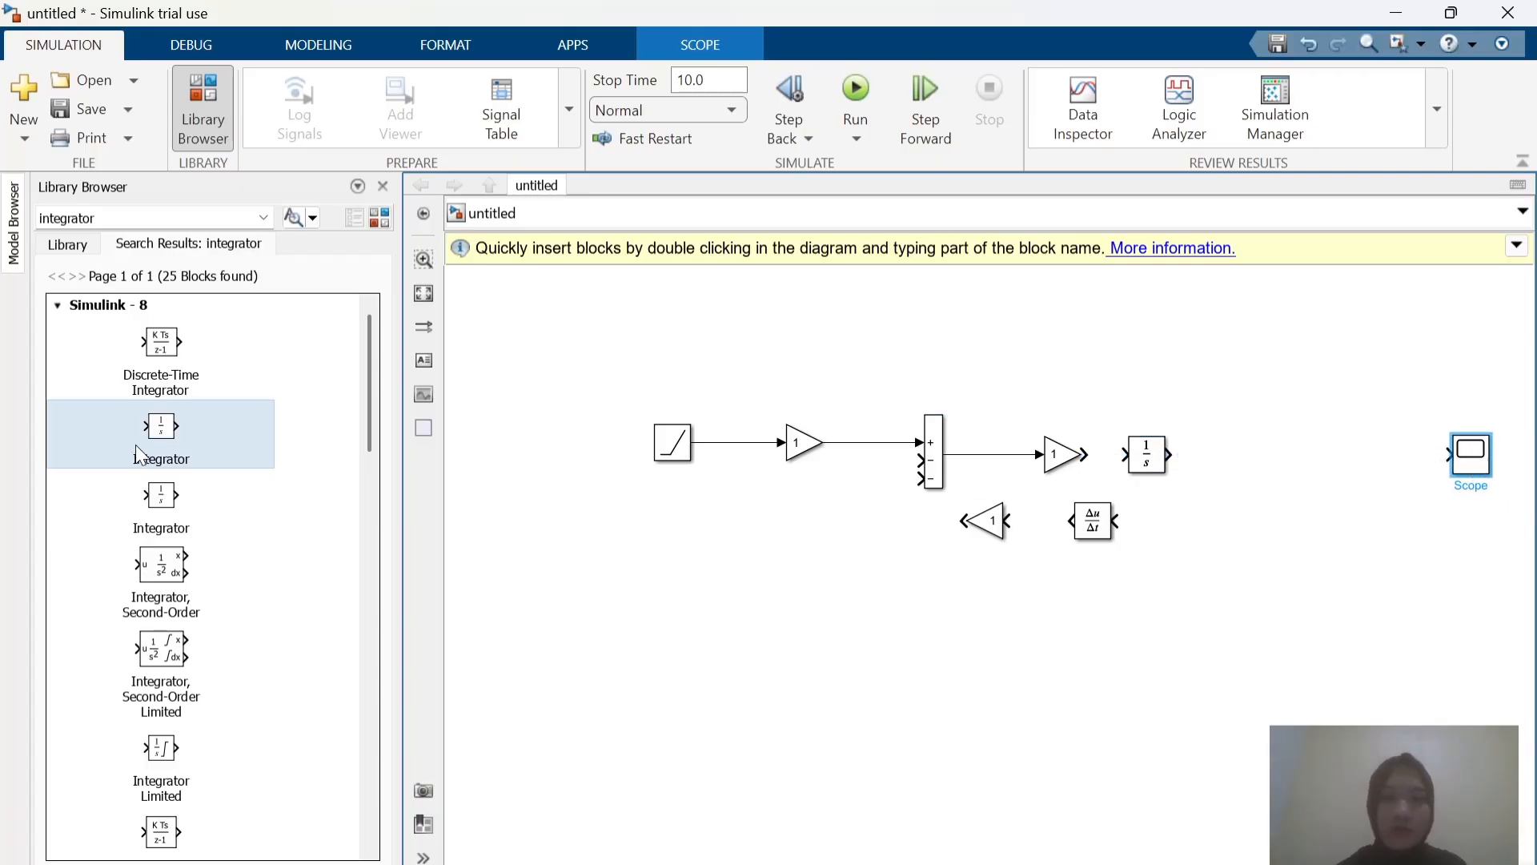
double_click(161, 437)
drag(259, 460, 1290, 461)
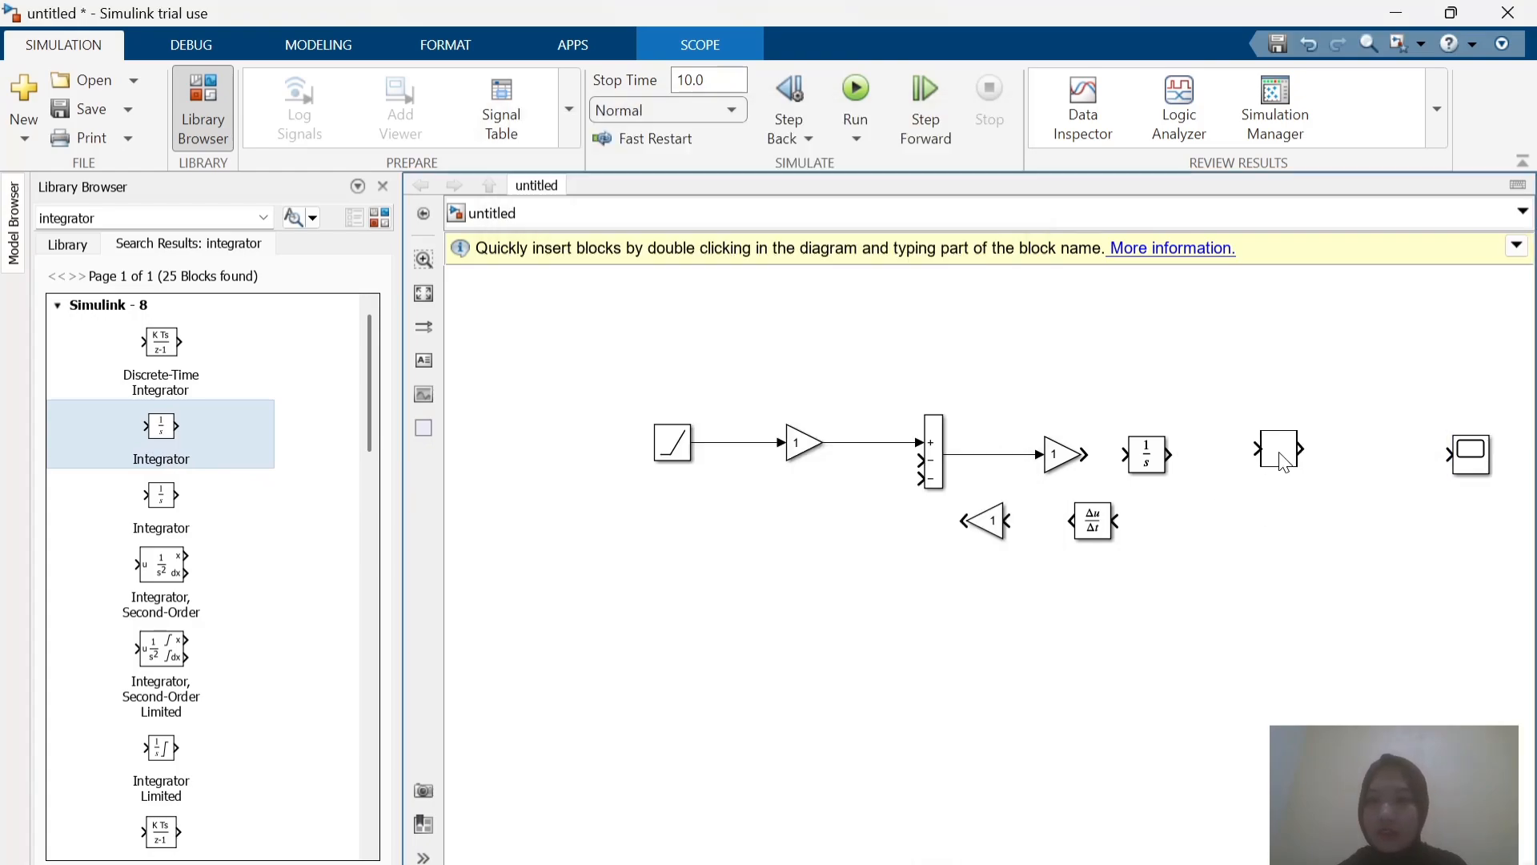
drag(1148, 463, 1171, 463)
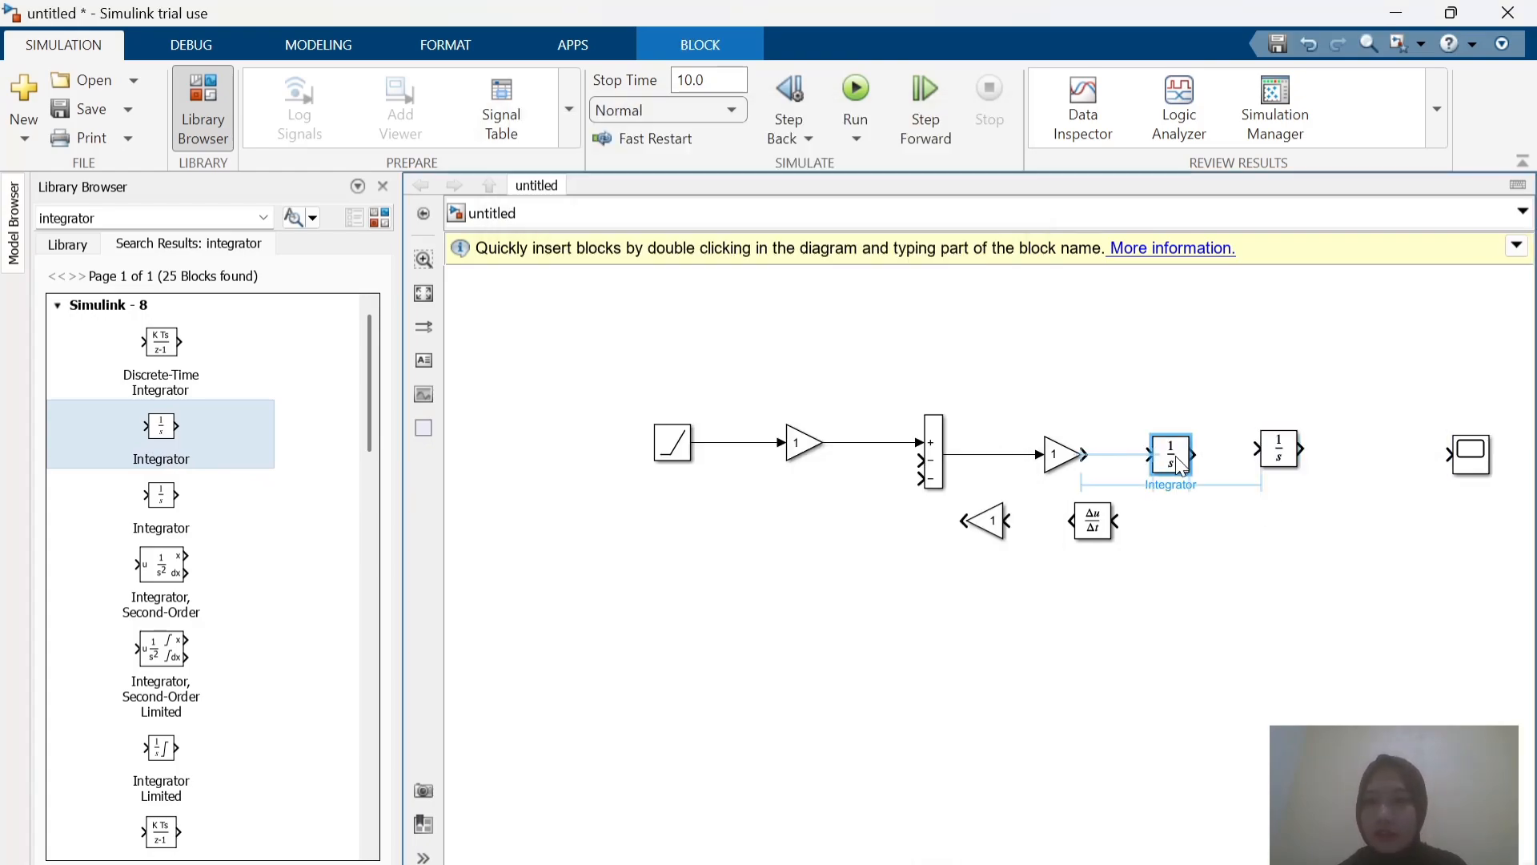
drag(1478, 455, 1451, 451)
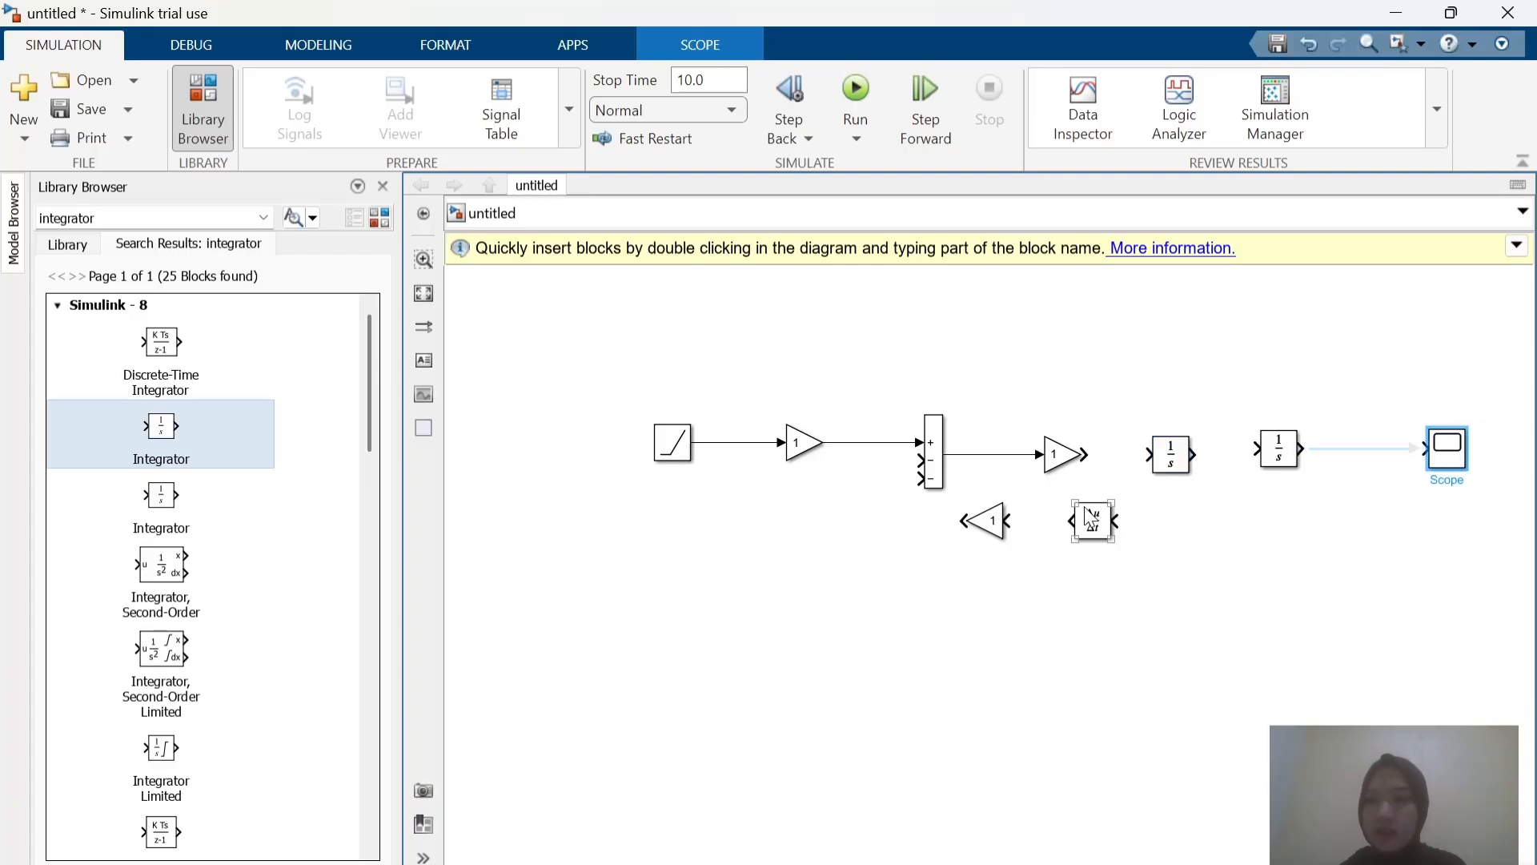
Step: Delete the Derivative block and move the feedback gain below the first Integrator
drag(1090, 523, 1096, 626)
key(Delete)
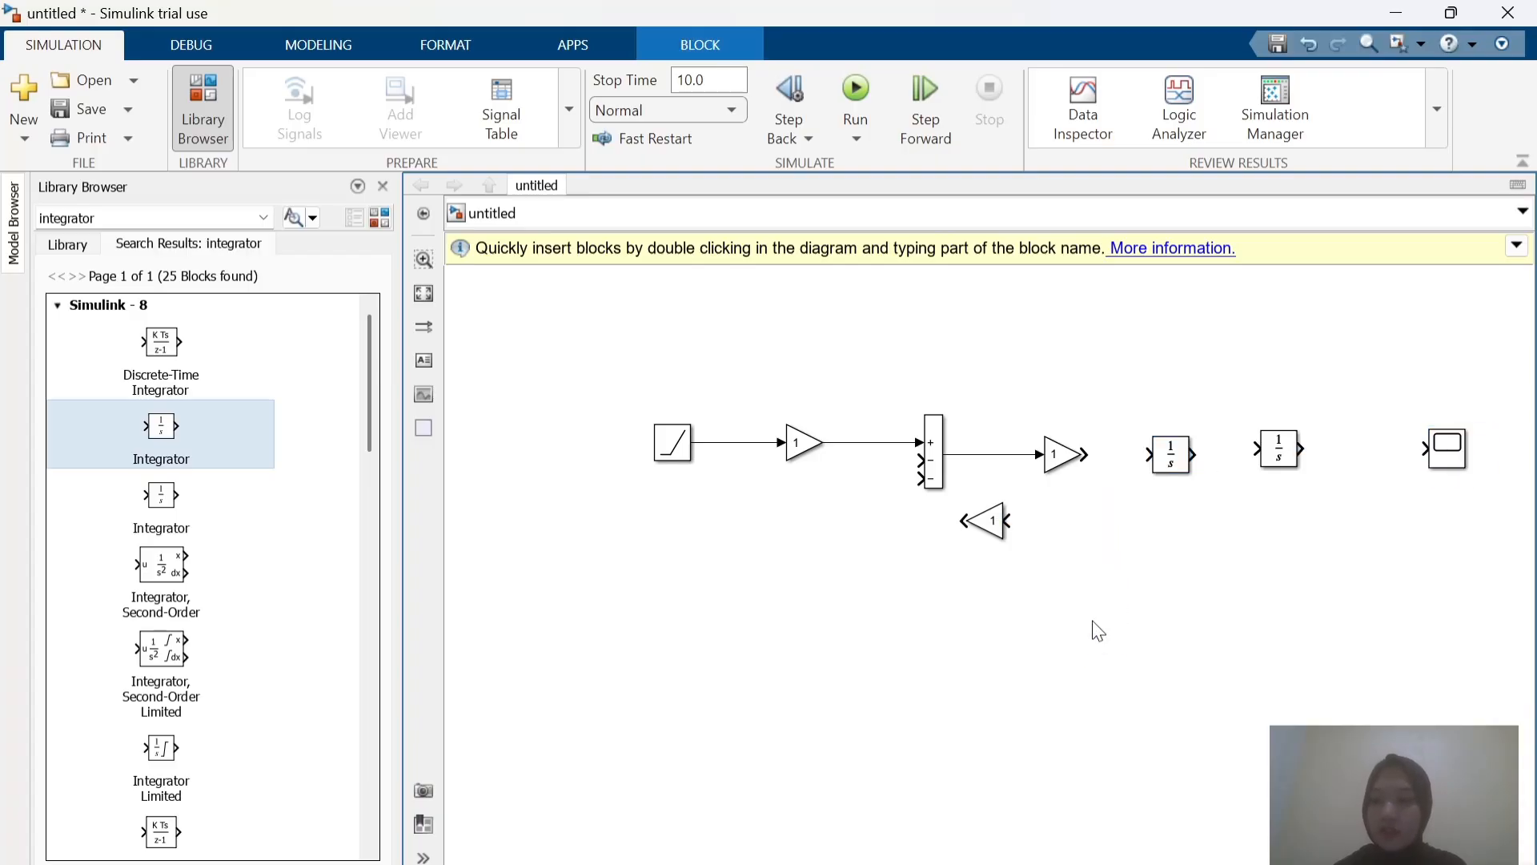
click(977, 525)
drag(989, 534, 1182, 620)
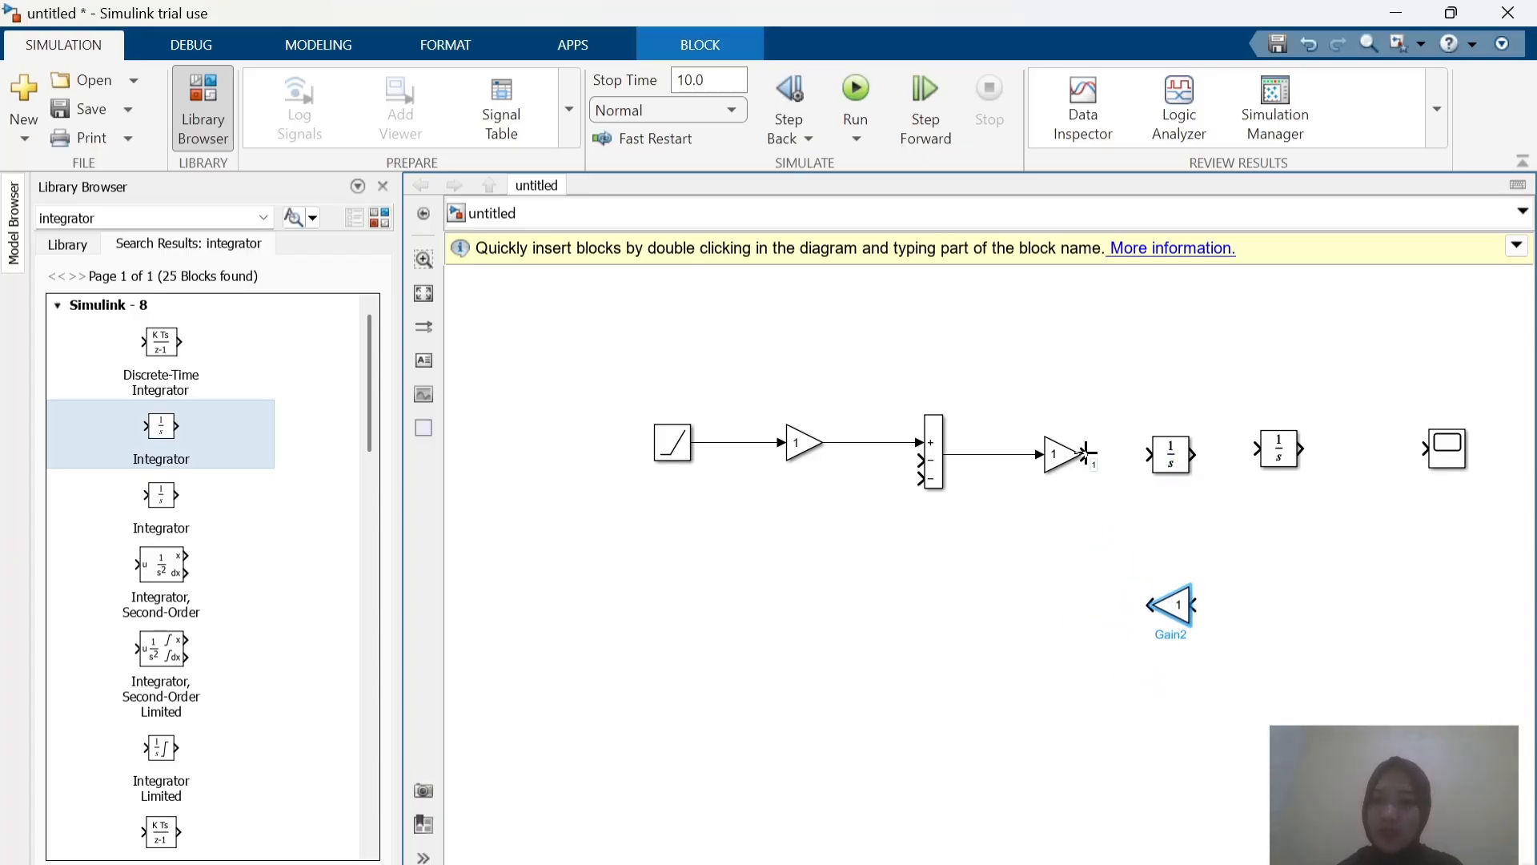
Step: Connect the forward gain, both Integrators and the Scope in series, and align the blocks so the signal lines run straight
drag(1088, 454, 1258, 446)
click(1174, 463)
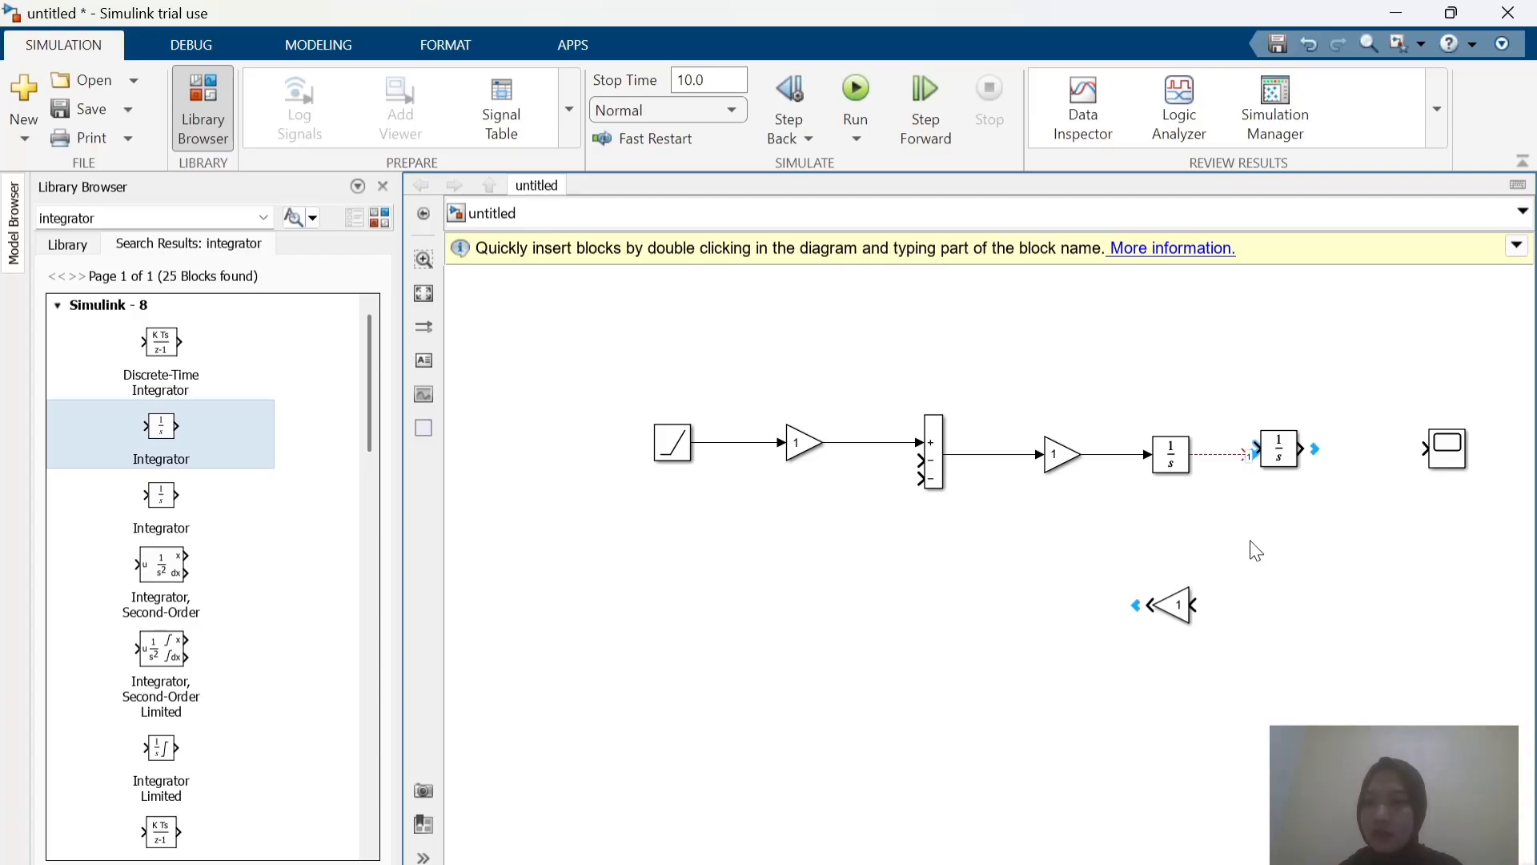
key(ctrl+z)
drag(1196, 456, 1421, 458)
click(1280, 455)
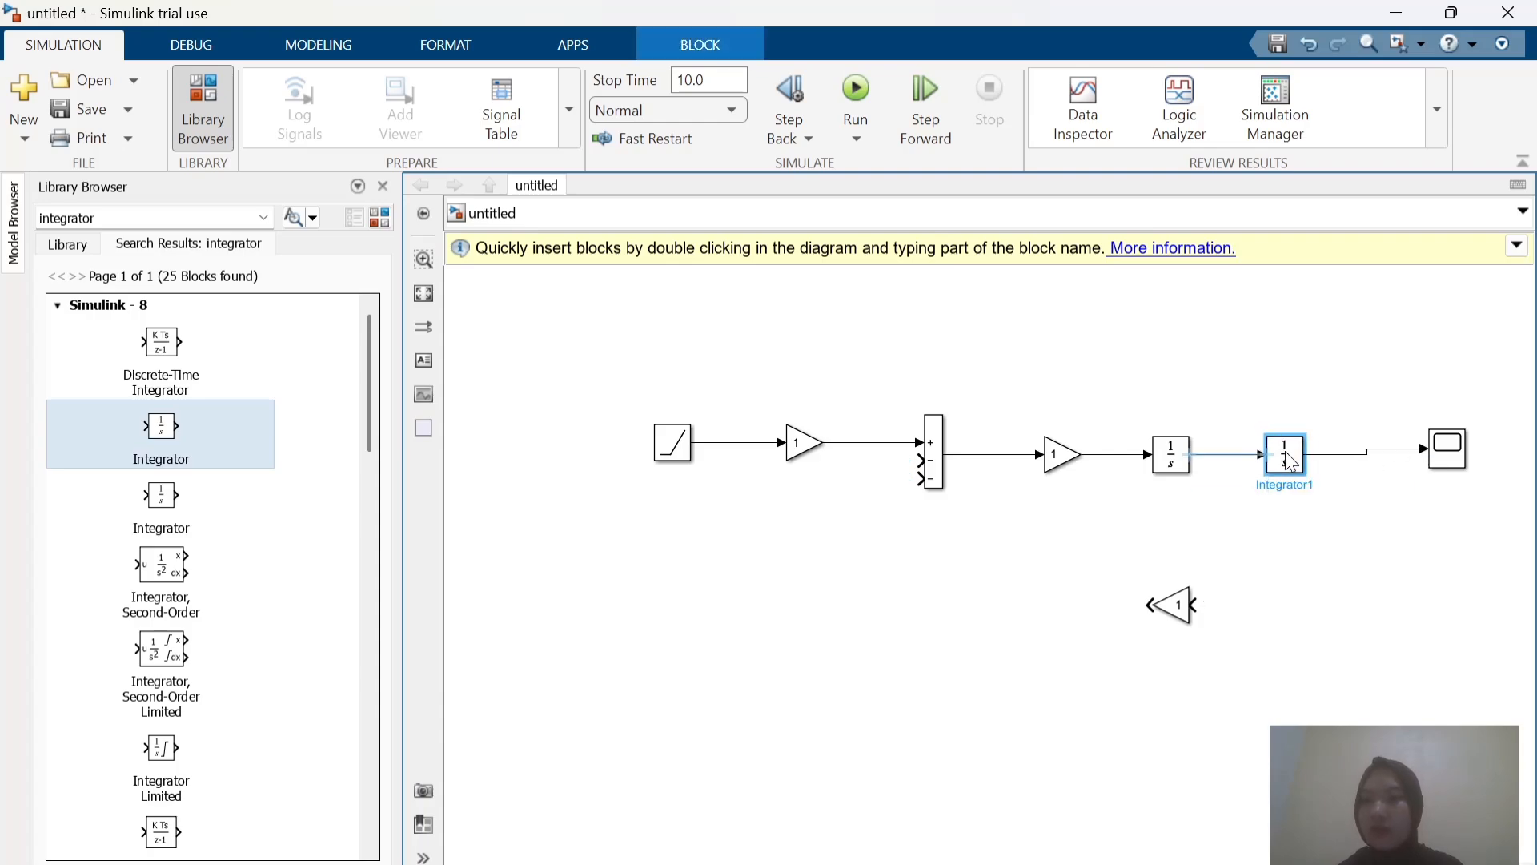
drag(1280, 455, 1310, 459)
click(1447, 456)
drag(1440, 444, 1439, 451)
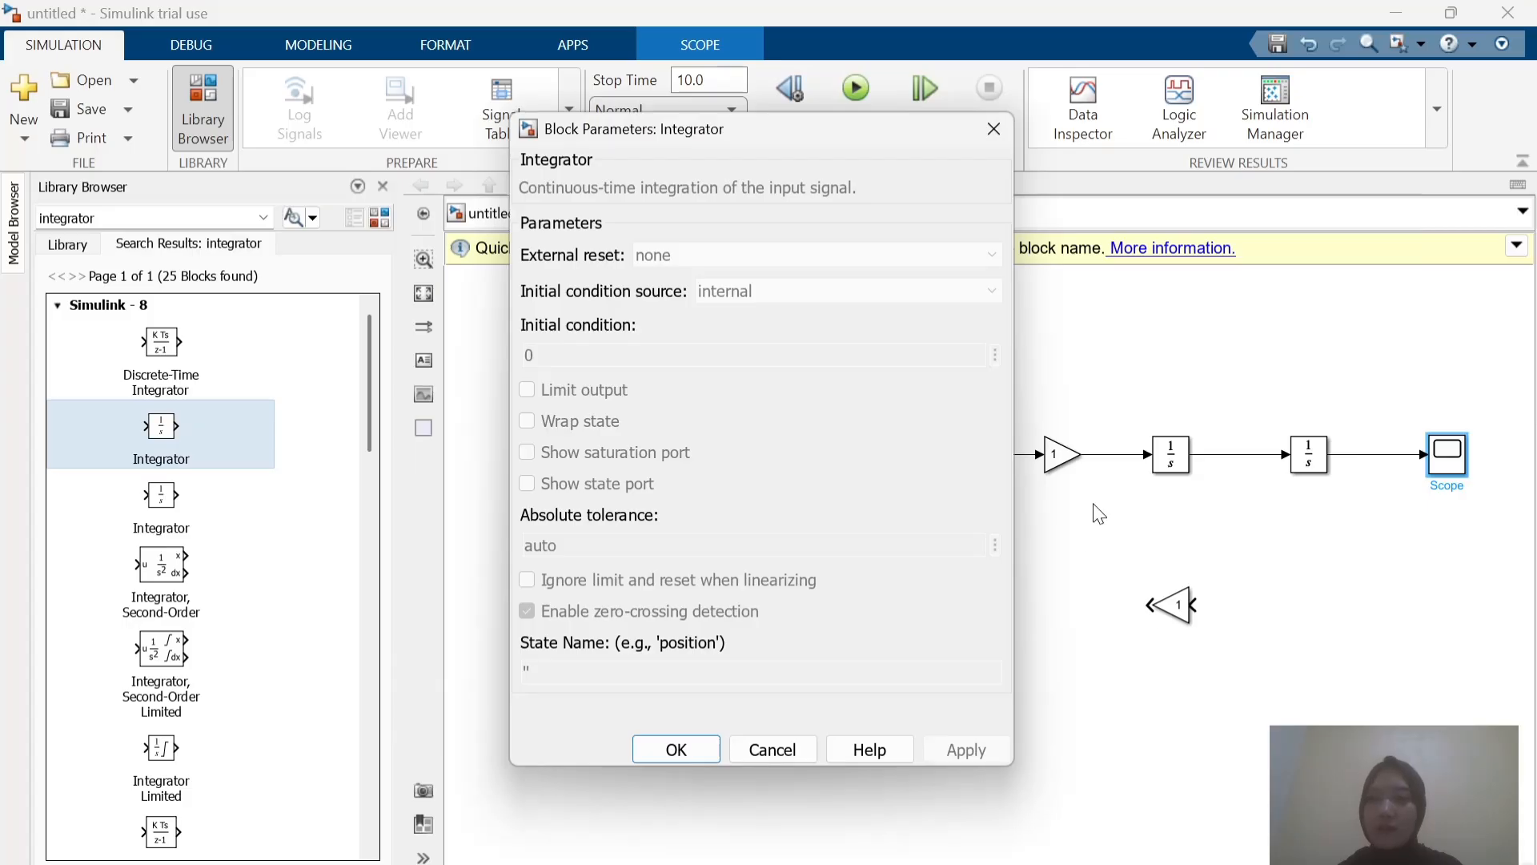
click(772, 749)
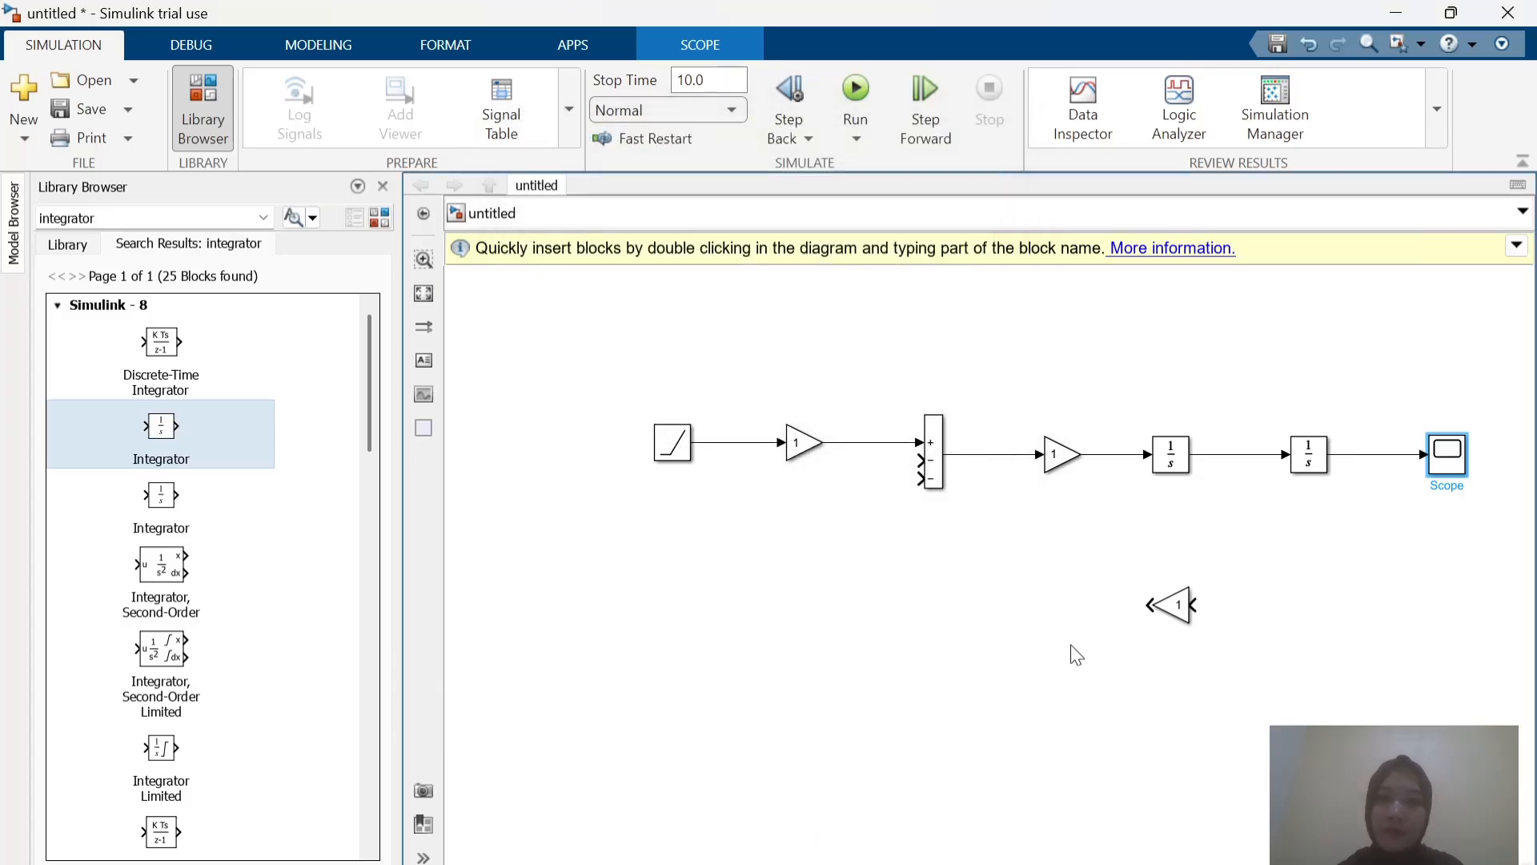
Step: Check the reference diagram in Canva, return to Simulink, shift the feedback gain and place a copy of it below
key(alt+Tab)
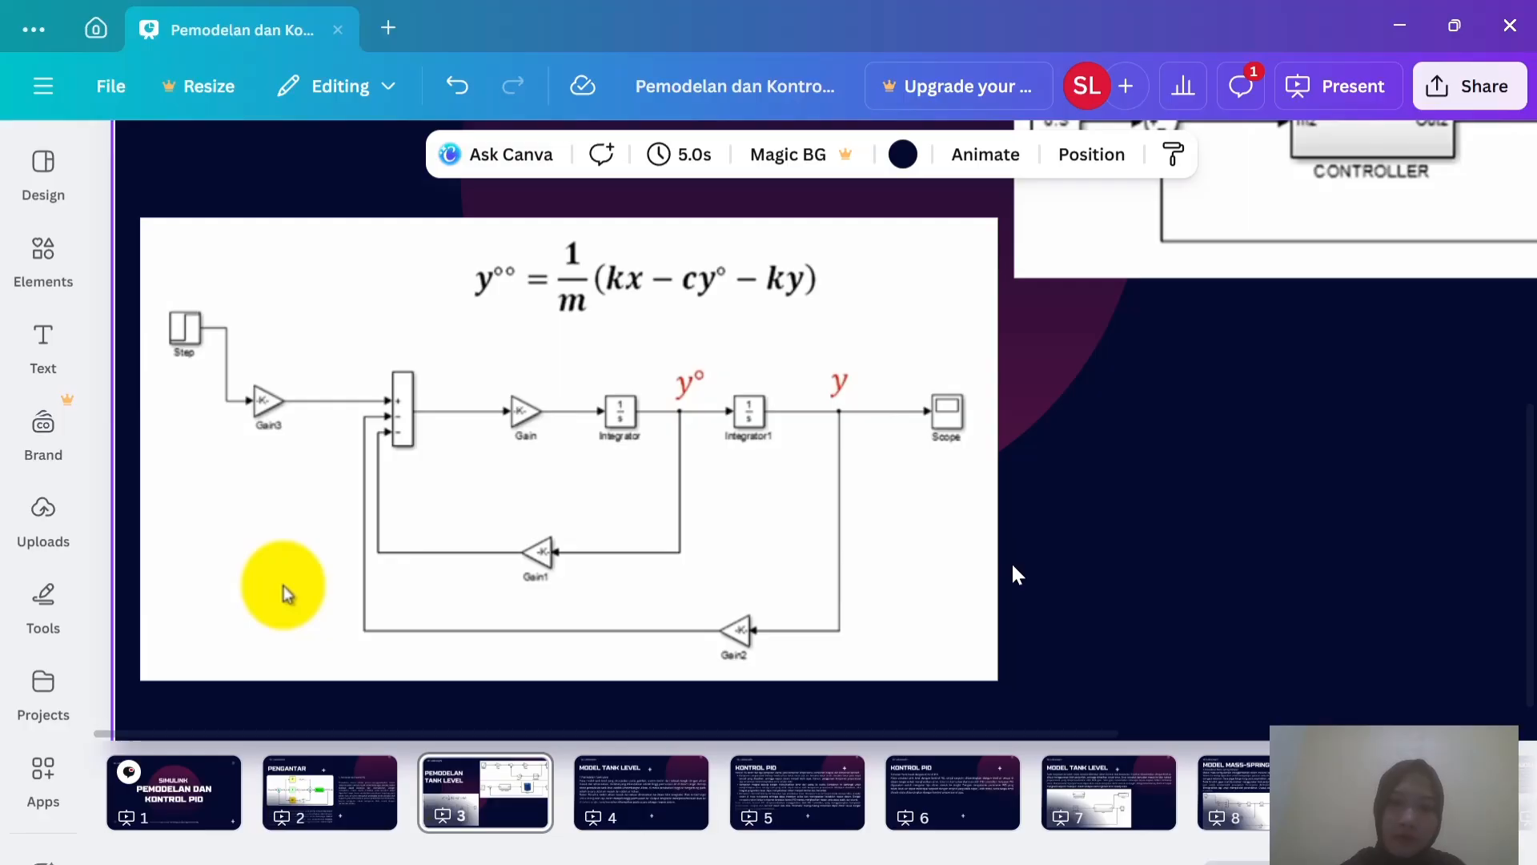
key(alt+Tab)
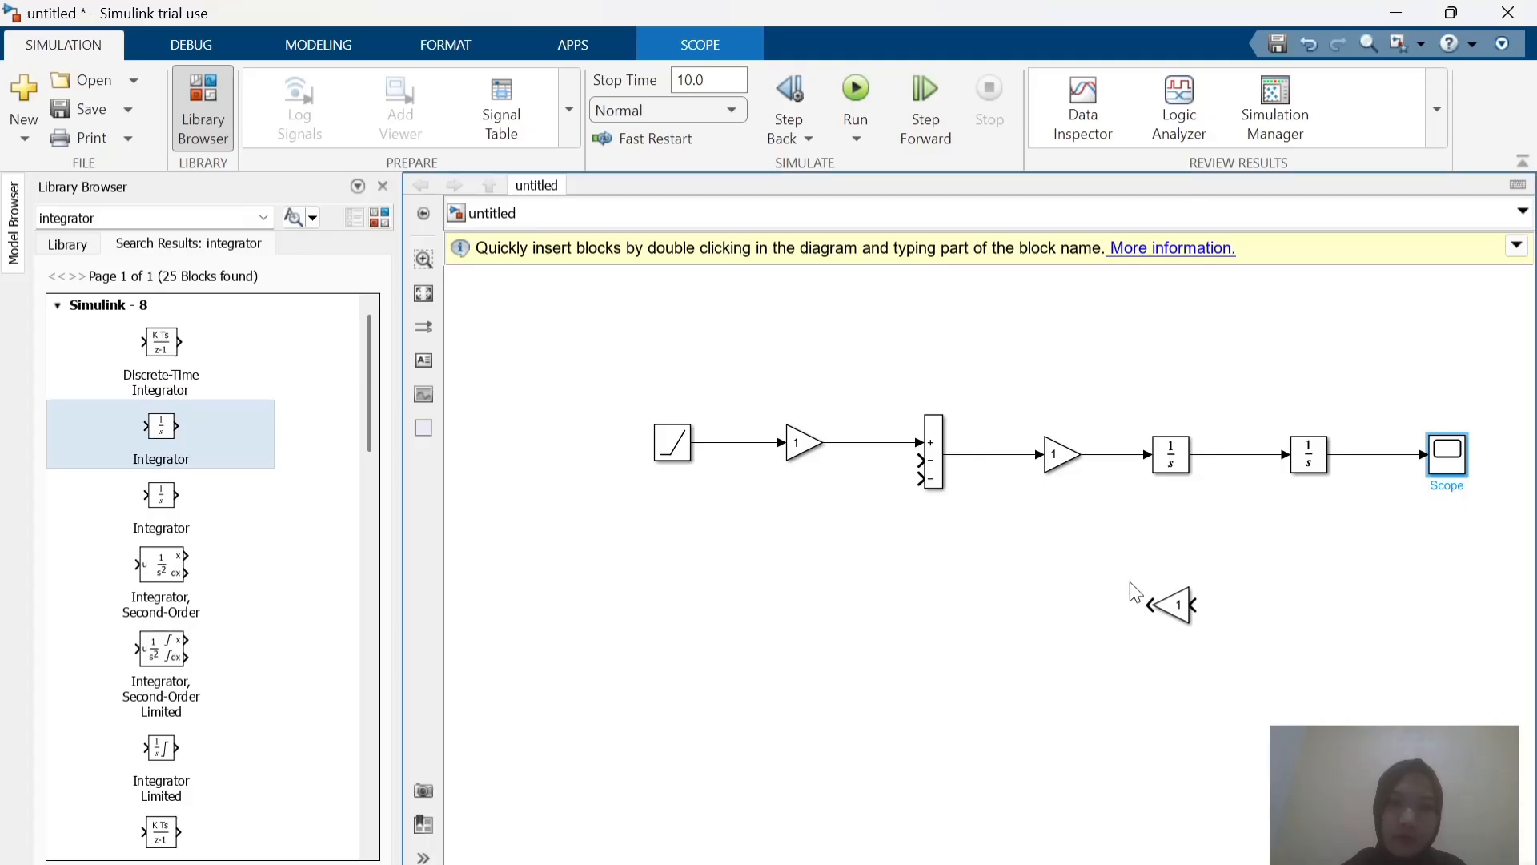
click(1177, 615)
drag(1179, 615, 1128, 606)
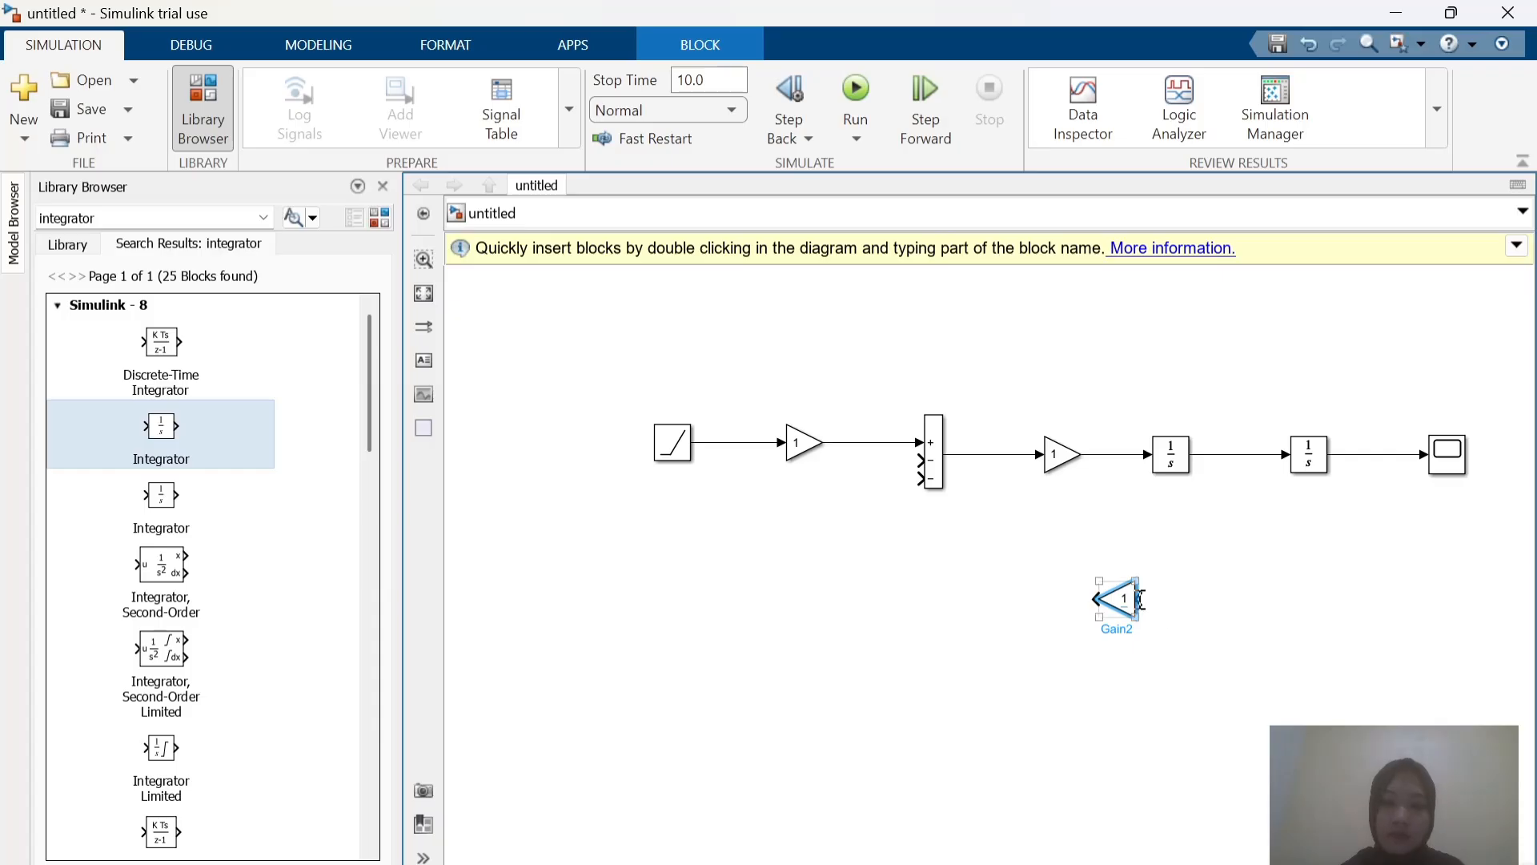
key(ctrl+v)
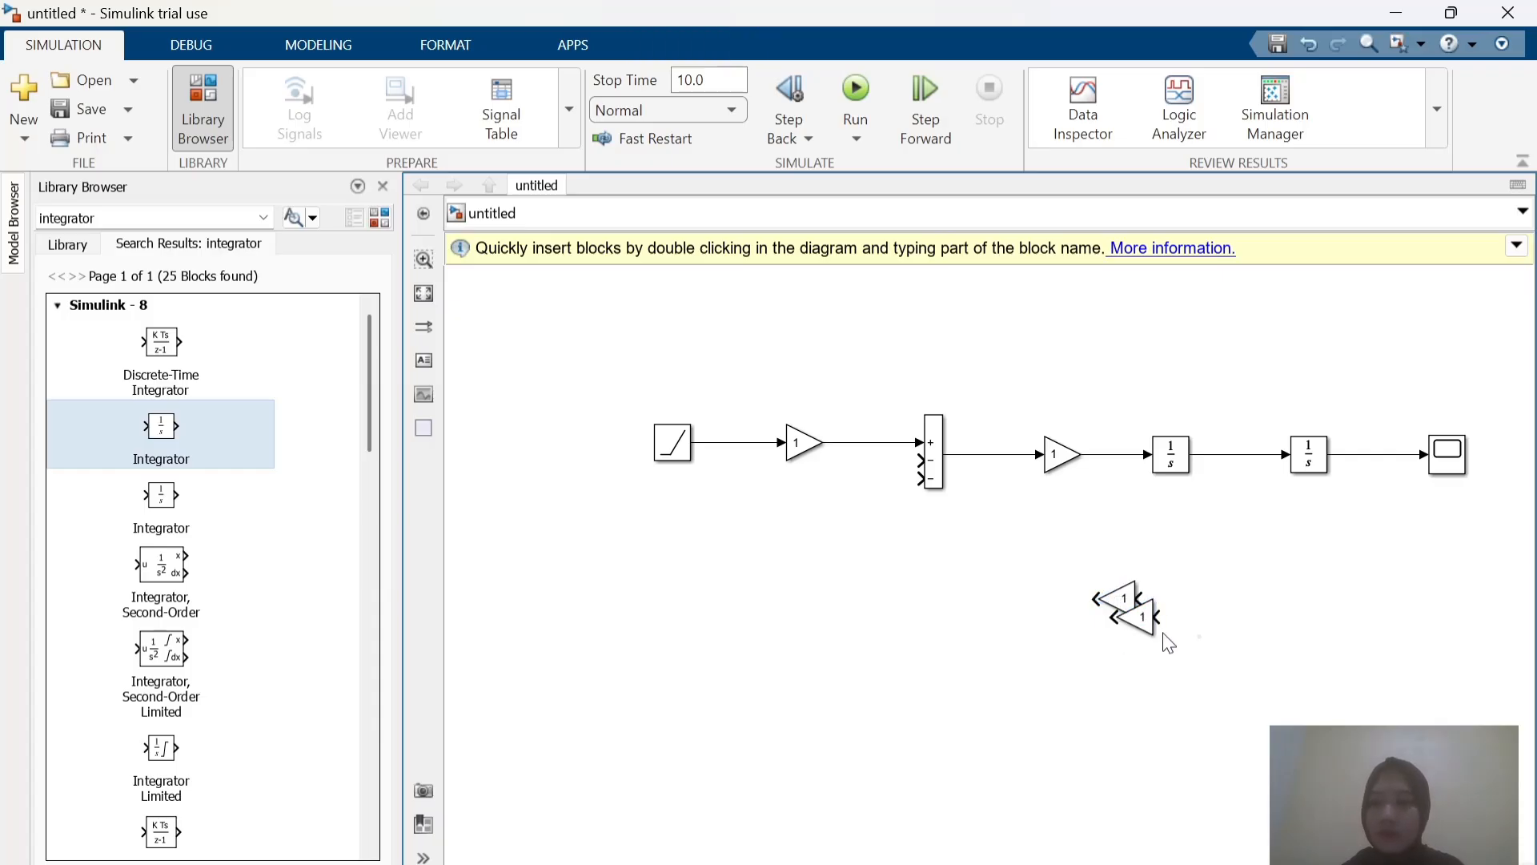
drag(1149, 627, 1170, 691)
Step: Wire the upper feedback gain from between the Integrators to the Sum's last input, and feed the lower gain from the second Integrator's output
key(alt+Tab)
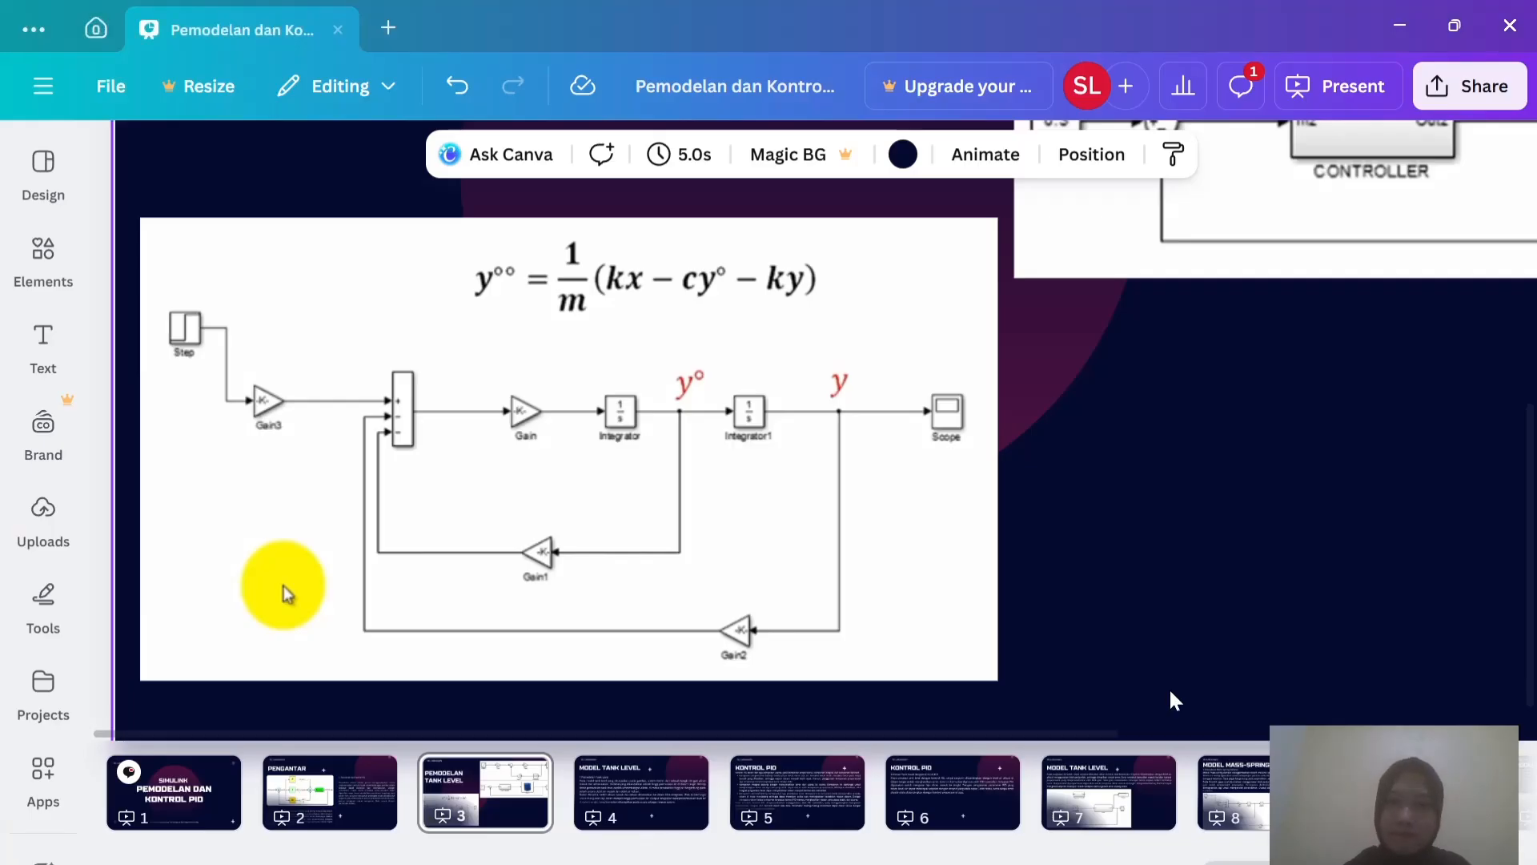
key(alt+Tab)
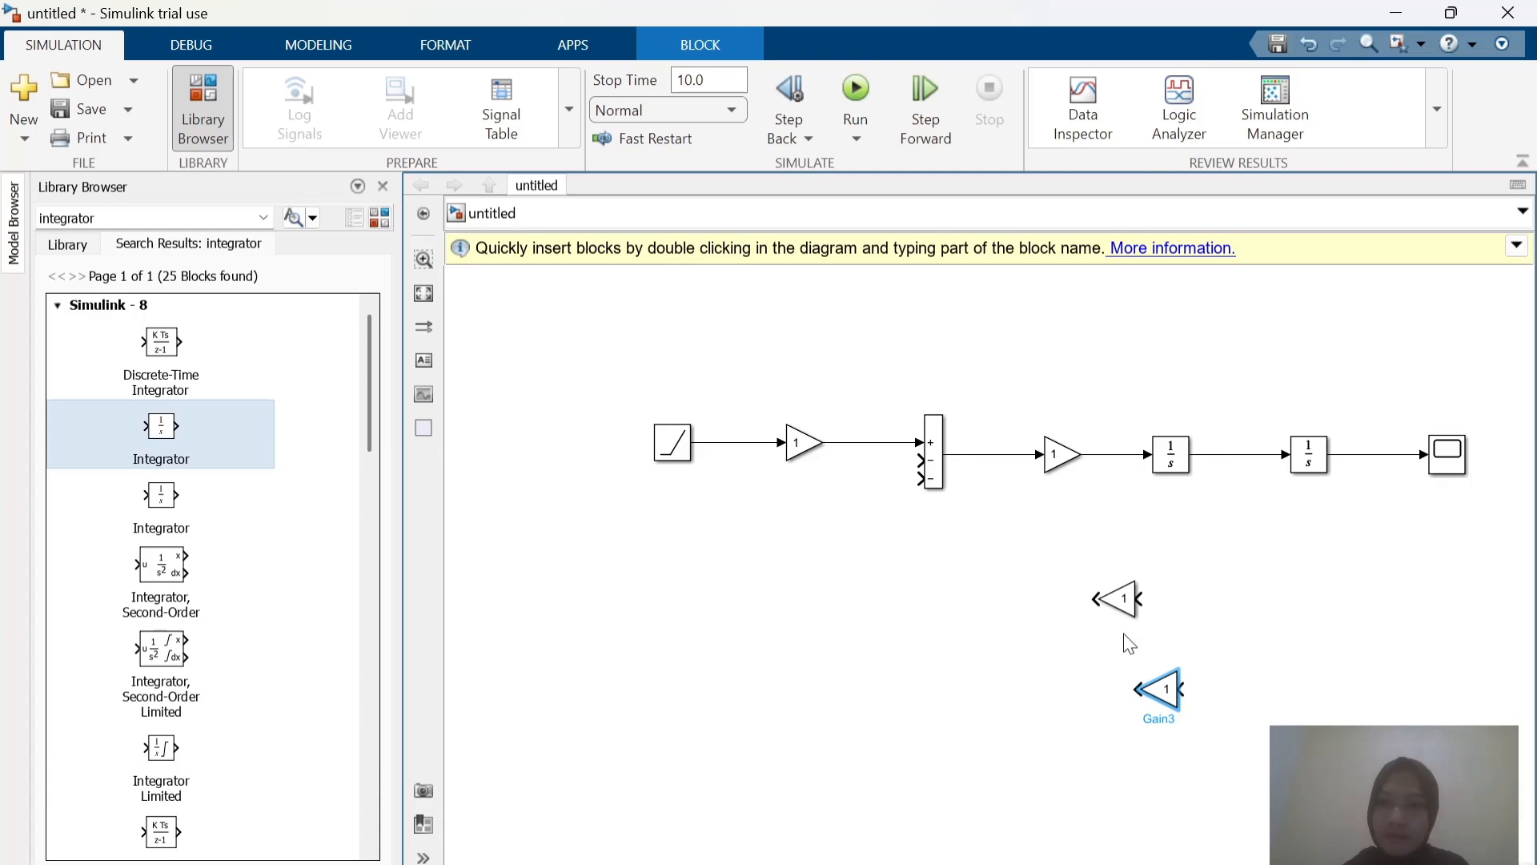
click(1136, 606)
mouse_move(1144, 602)
mouse_down()
mouse_move(1194, 569)
mouse_move(1224, 455)
mouse_up()
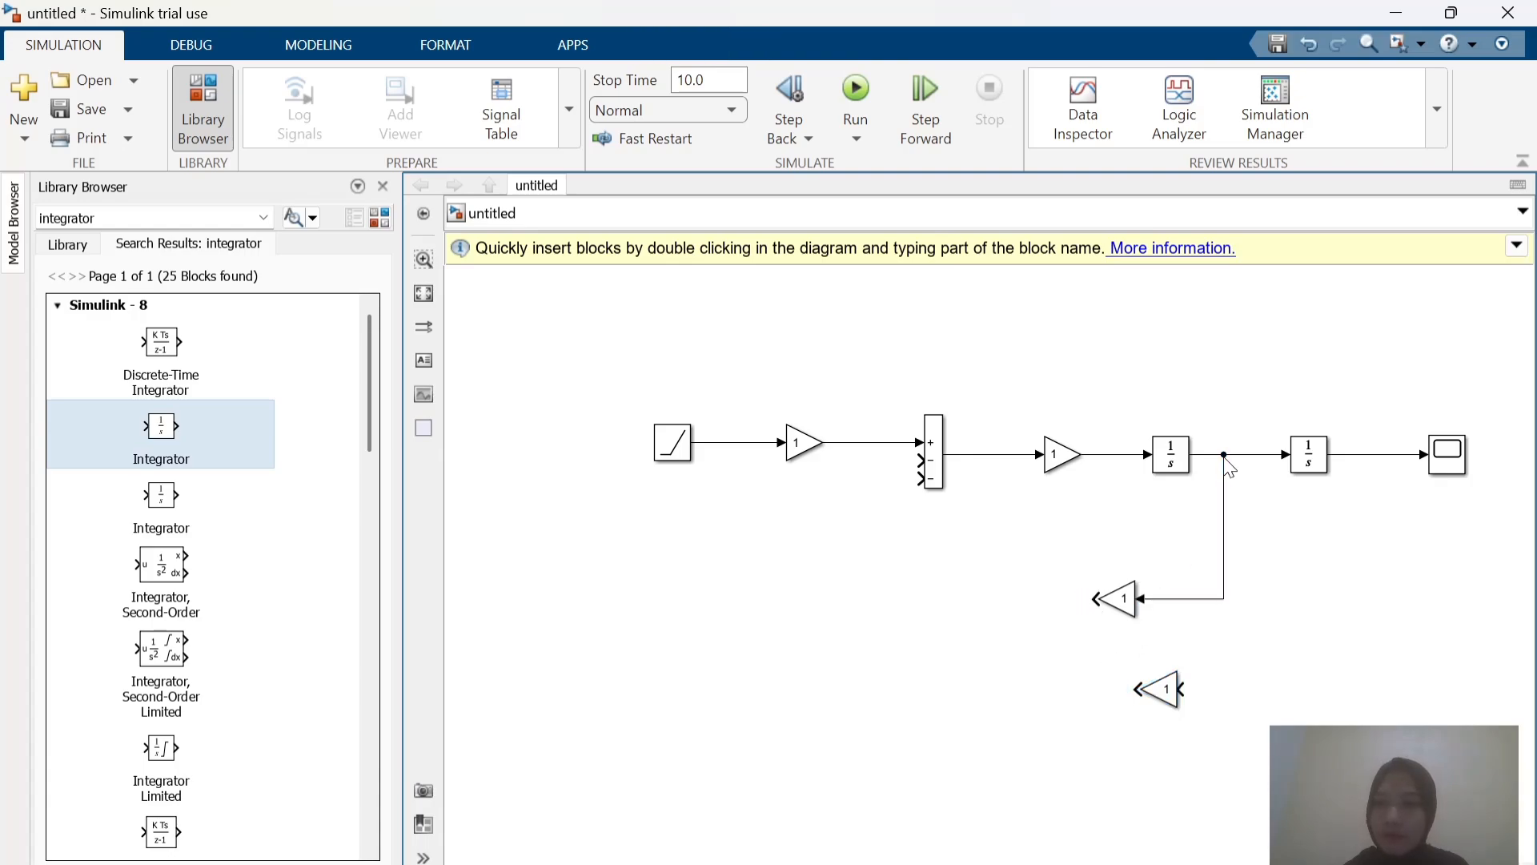
key(alt+Tab)
key(alt+Tab)
drag(1093, 599, 922, 490)
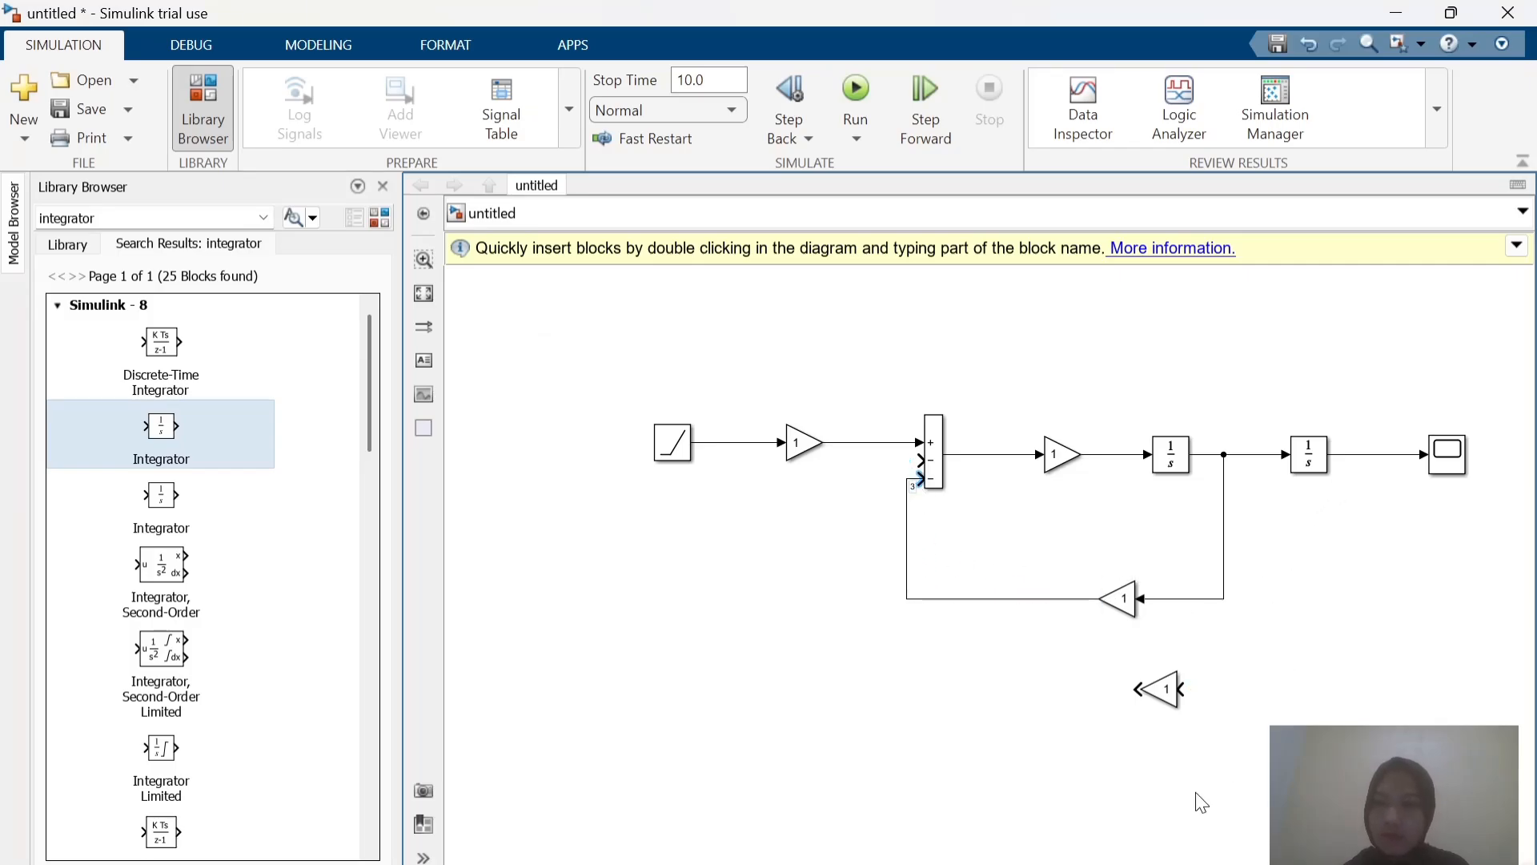
mouse_move(1187, 688)
mouse_down()
mouse_move(1361, 539)
mouse_move(1370, 455)
mouse_up()
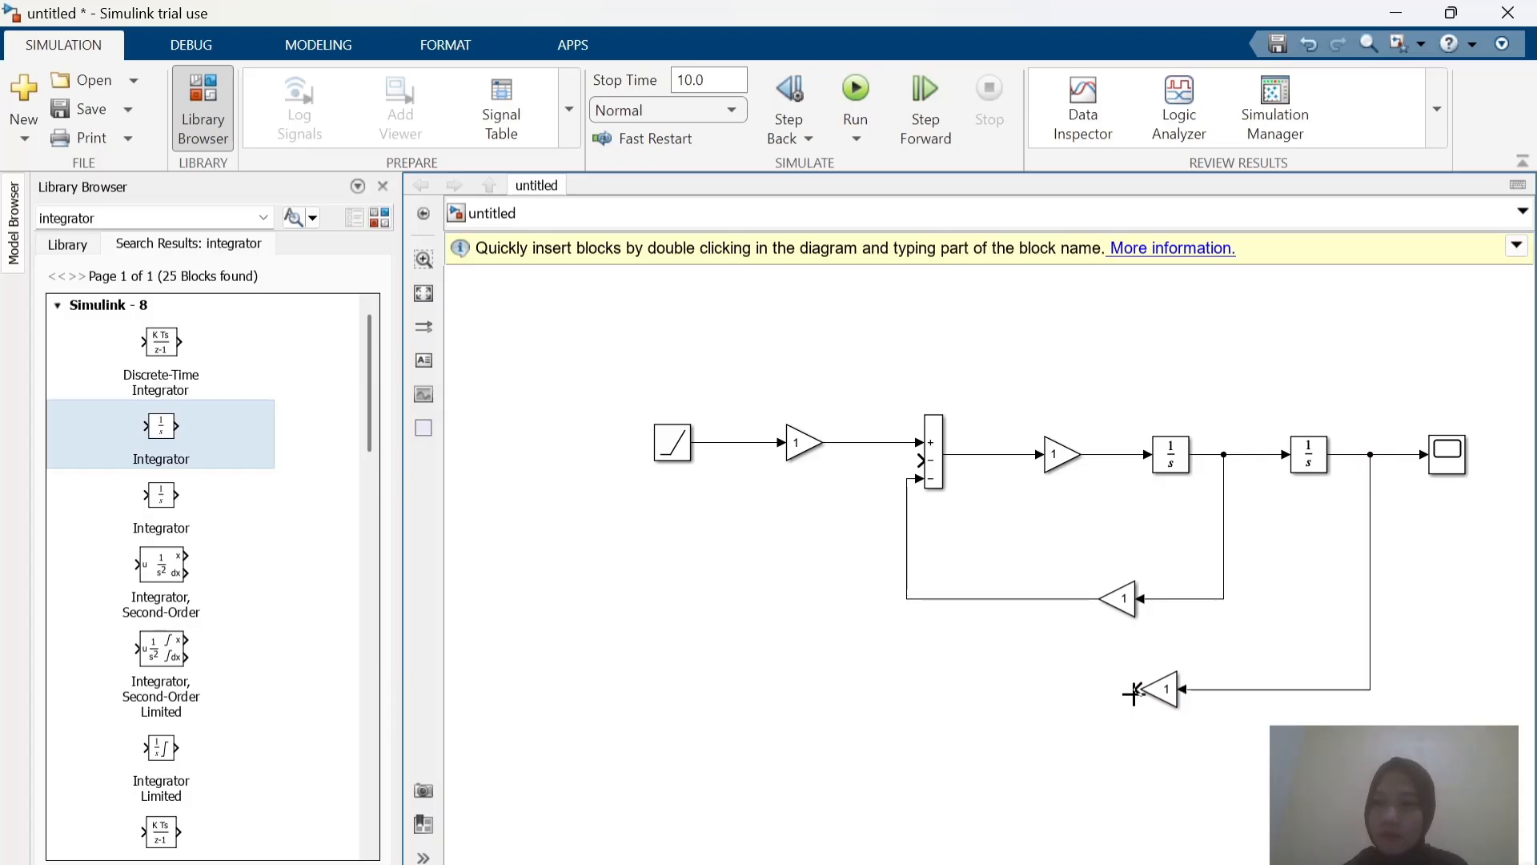
drag(1134, 691, 899, 462)
drag(1137, 689, 907, 322)
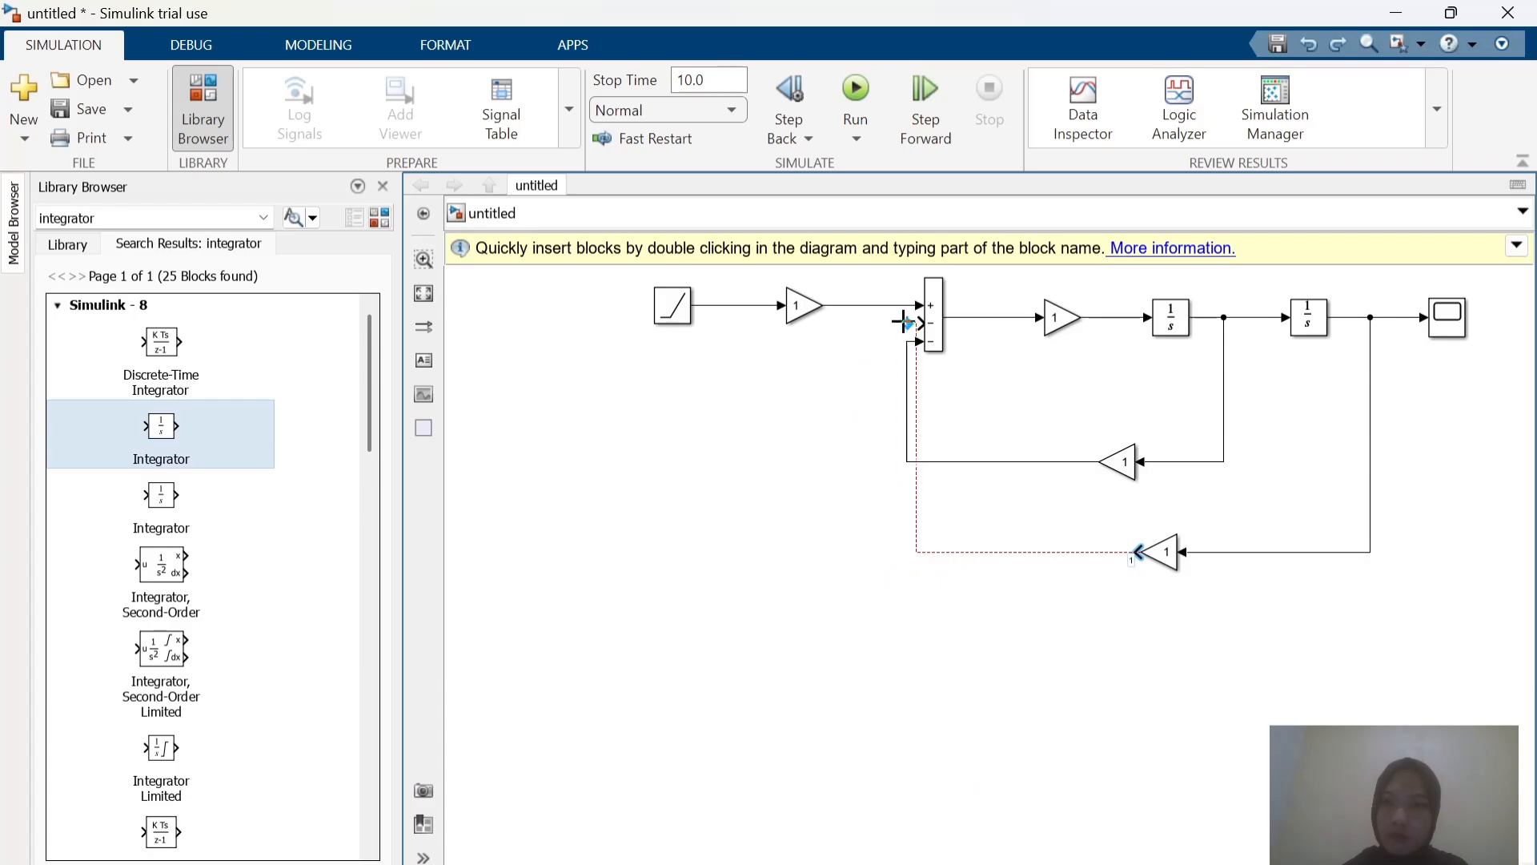
key(ctrl+z)
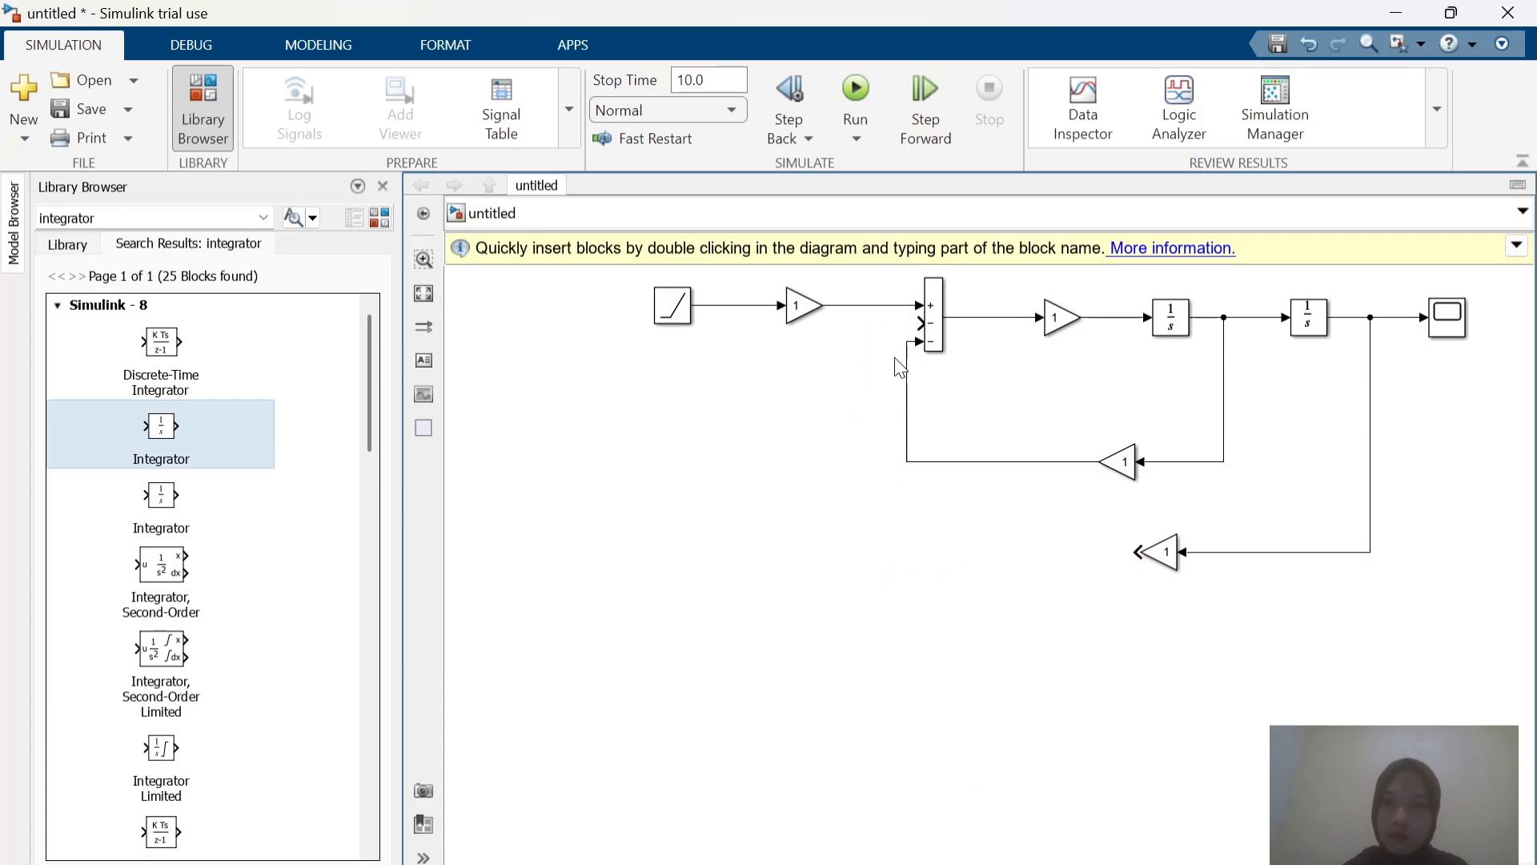
Step: Connect the lower feedback gain's output to the Sum block's middle input, routing the line outside the inner feedback loop
drag(920, 323, 1120, 553)
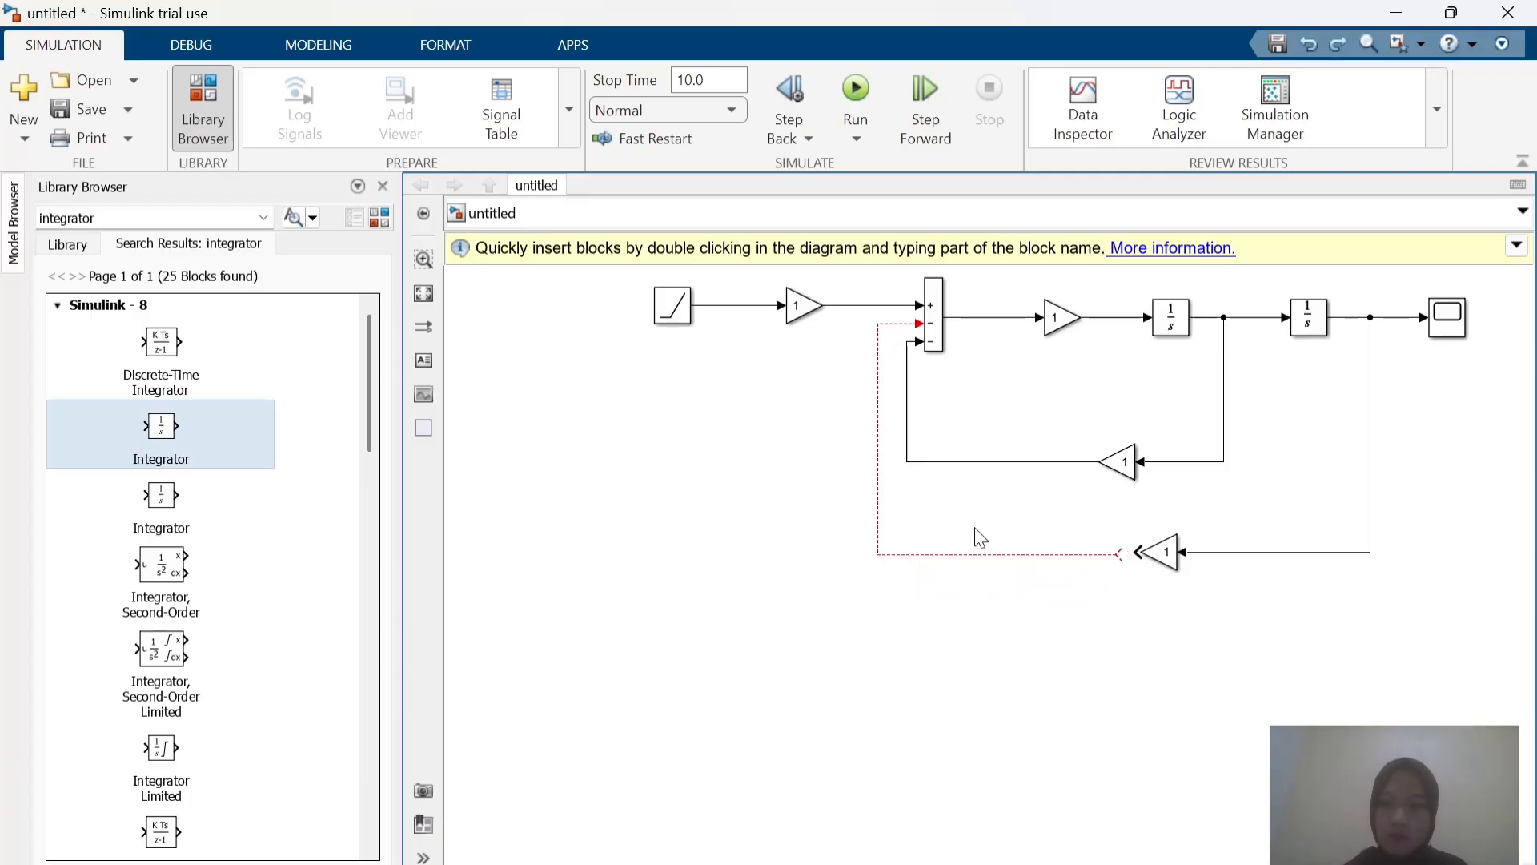
key(ctrl+z)
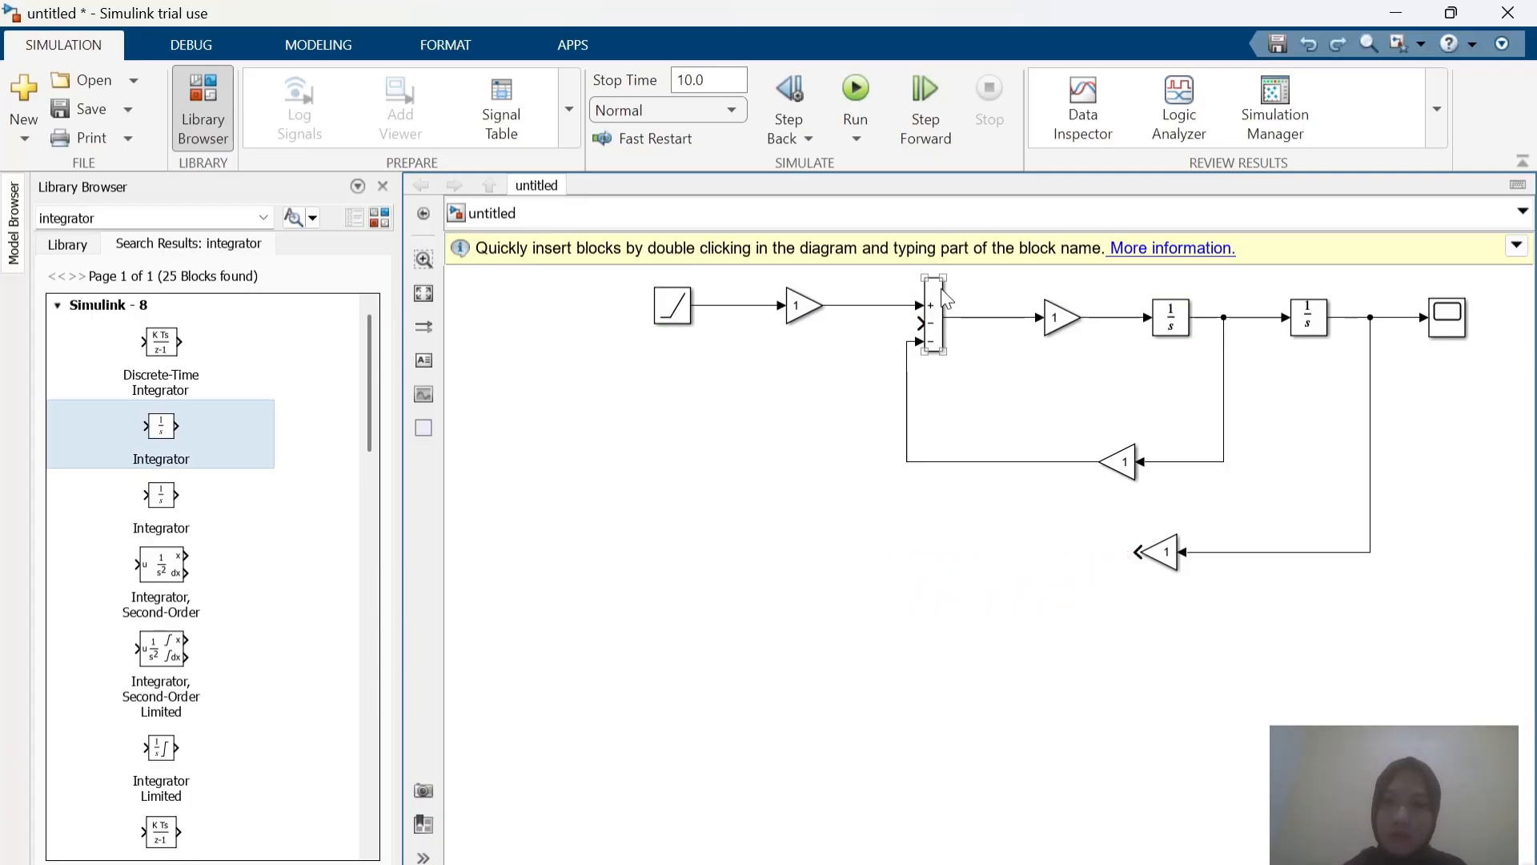
drag(921, 323, 1134, 552)
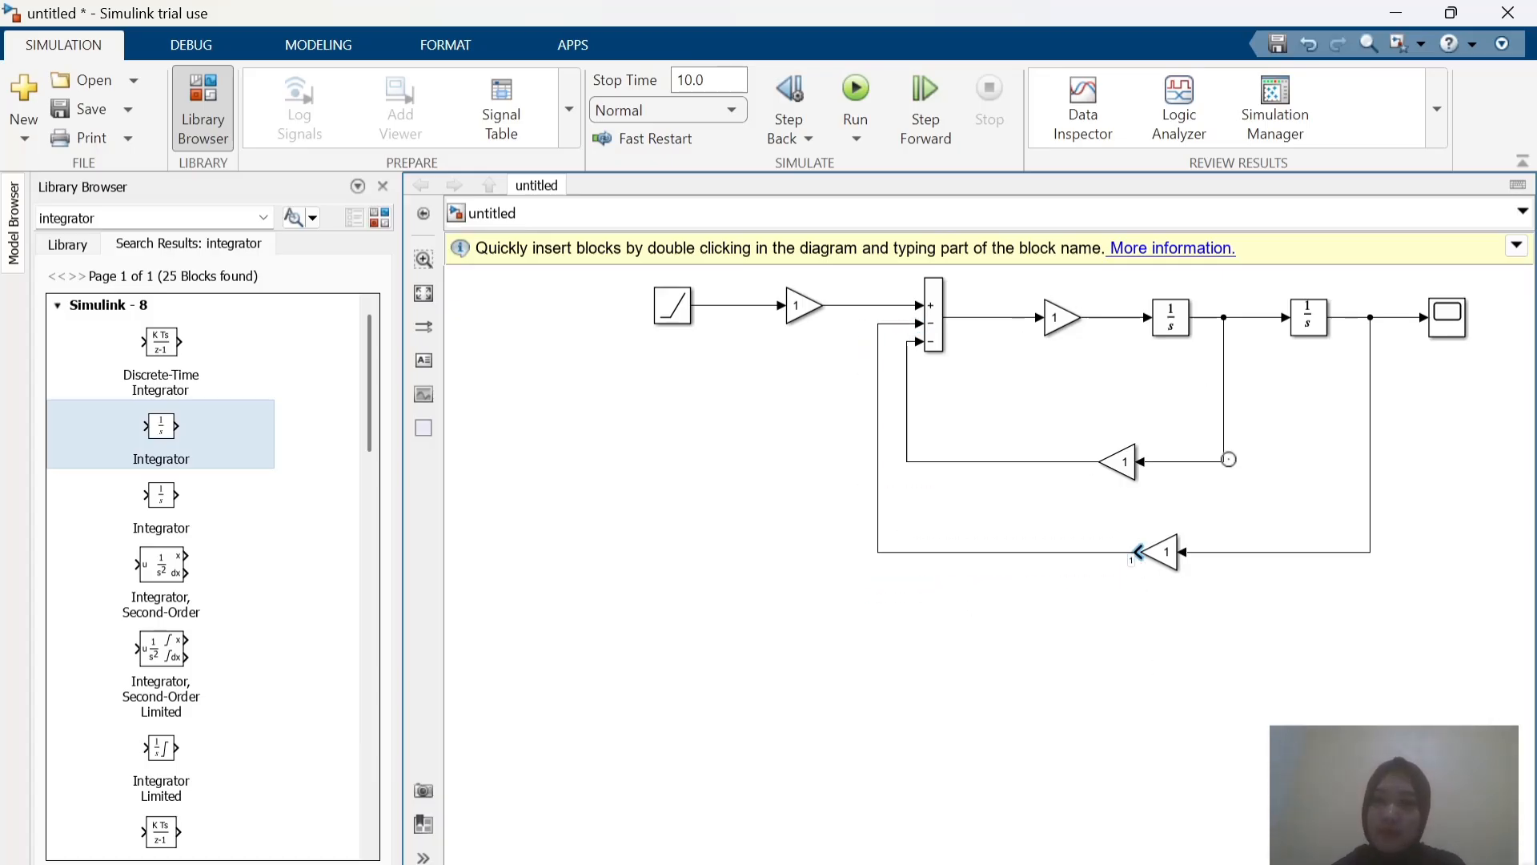
Step: Move both feedback gains up closer to the forward path and align the lower gain directly beneath the upper one
drag(1130, 474, 1134, 425)
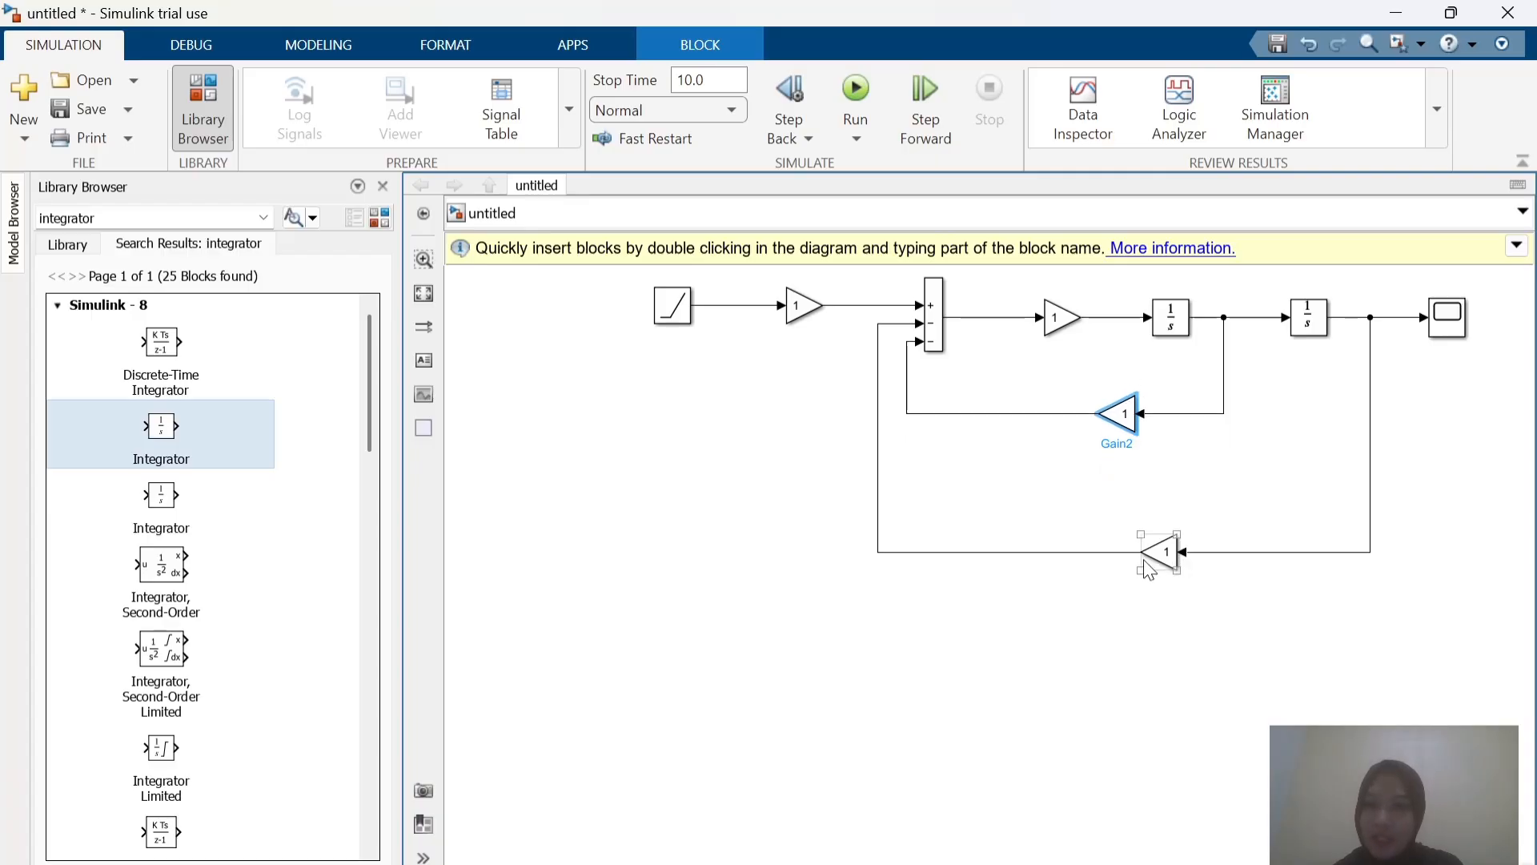
drag(1150, 570, 1153, 528)
drag(1135, 496, 1101, 483)
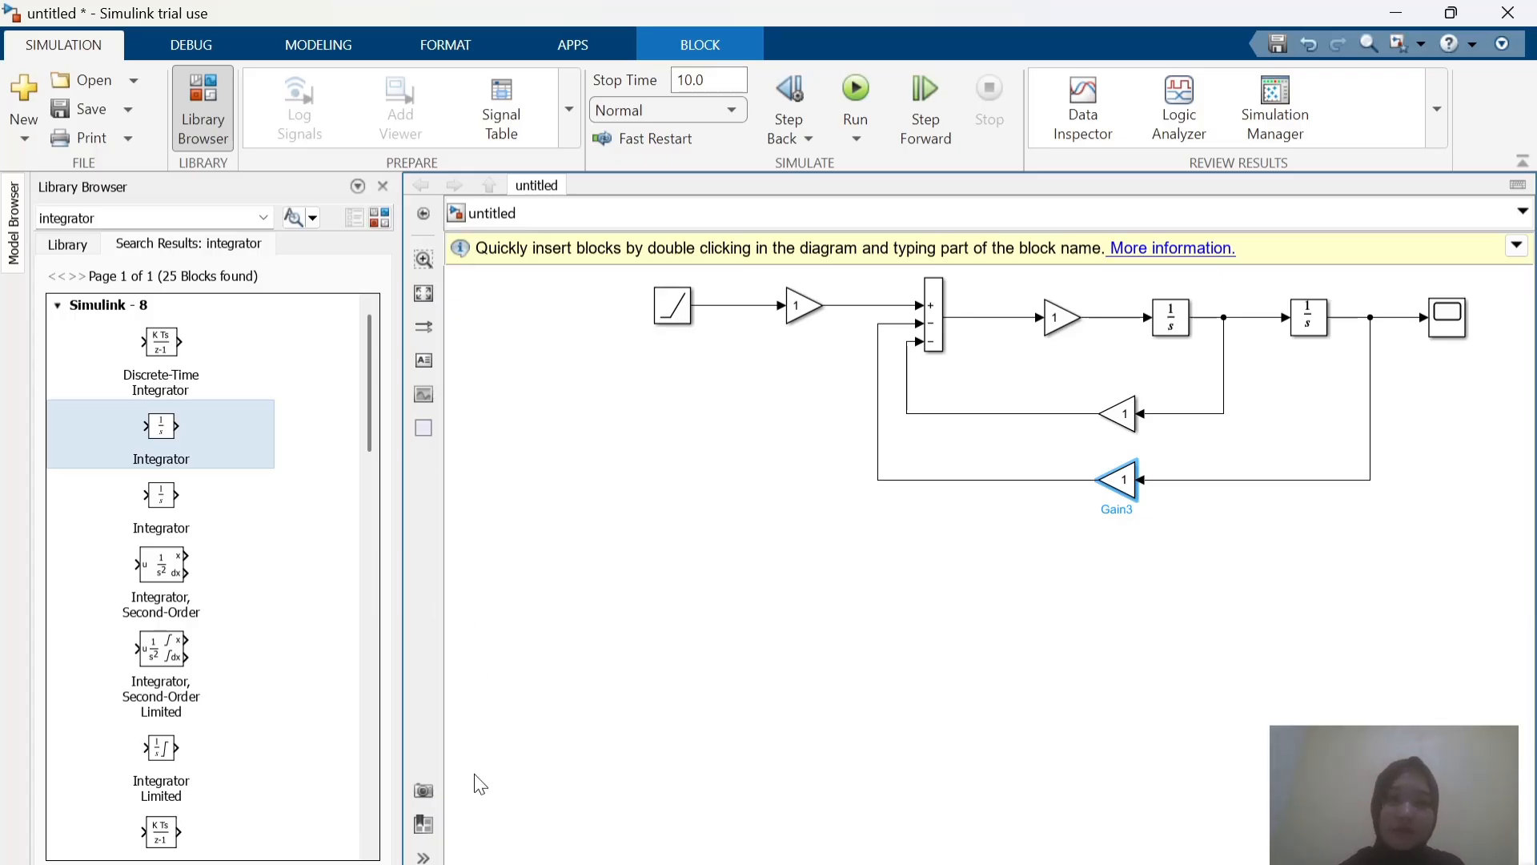
click(702, 391)
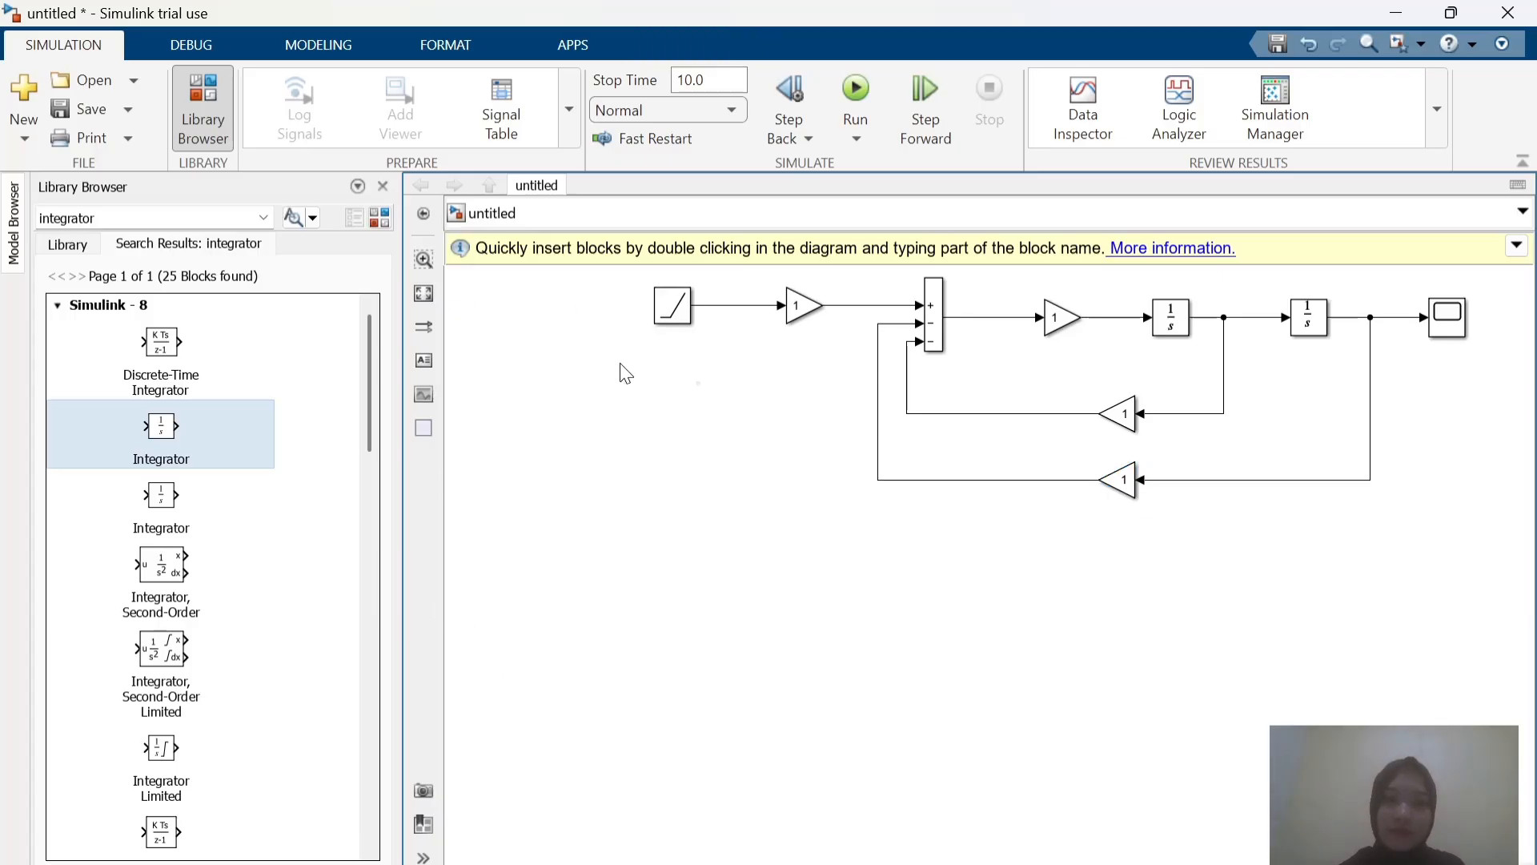
click(424, 293)
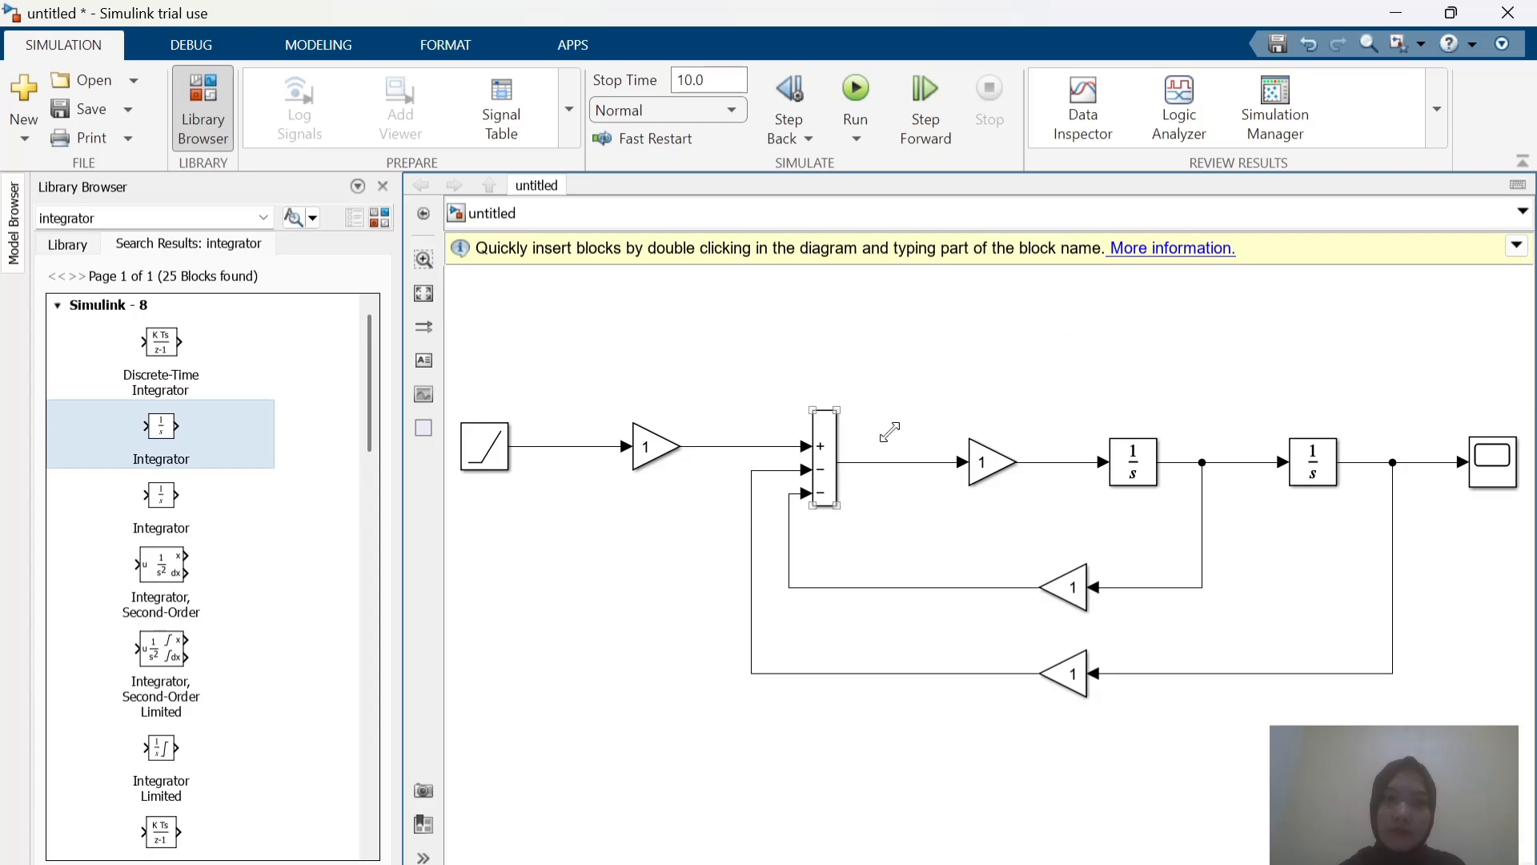
Step: Run the simulation of the two-integrator model and open the Scope to view its response
click(863, 85)
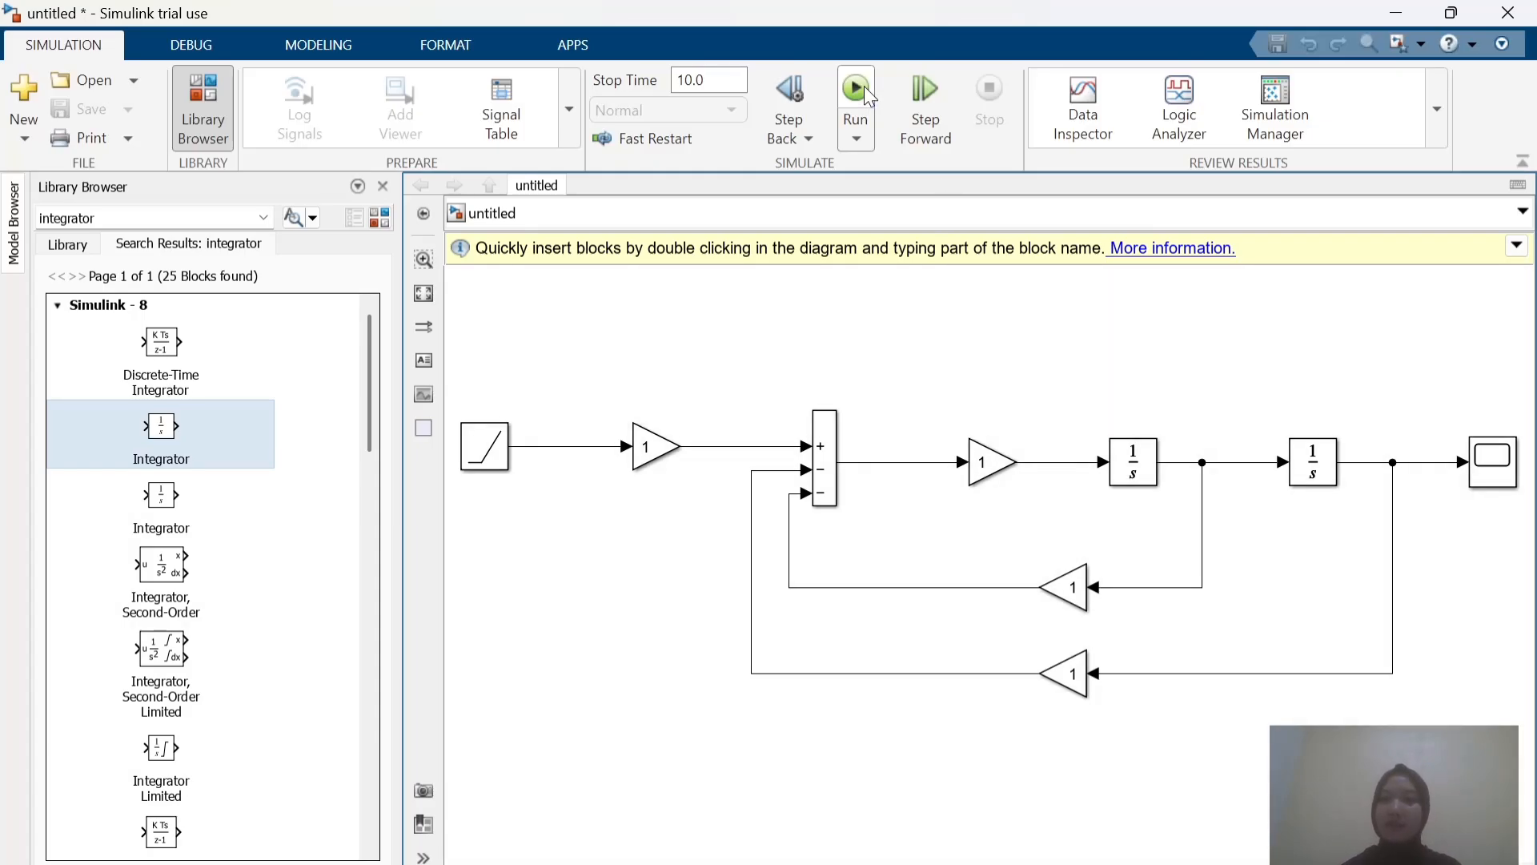
click(1494, 479)
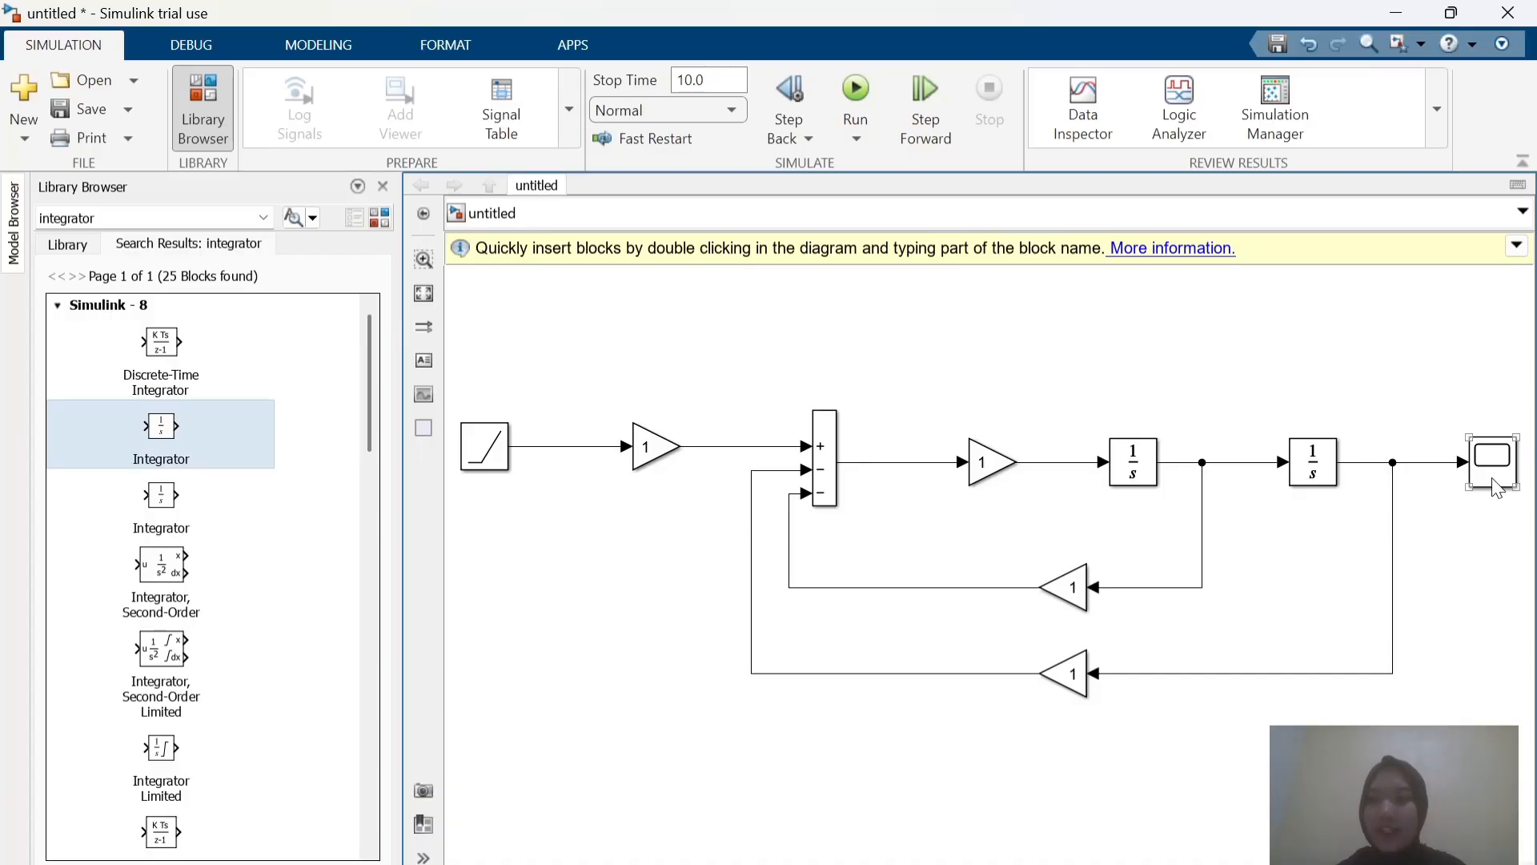
double_click(1497, 488)
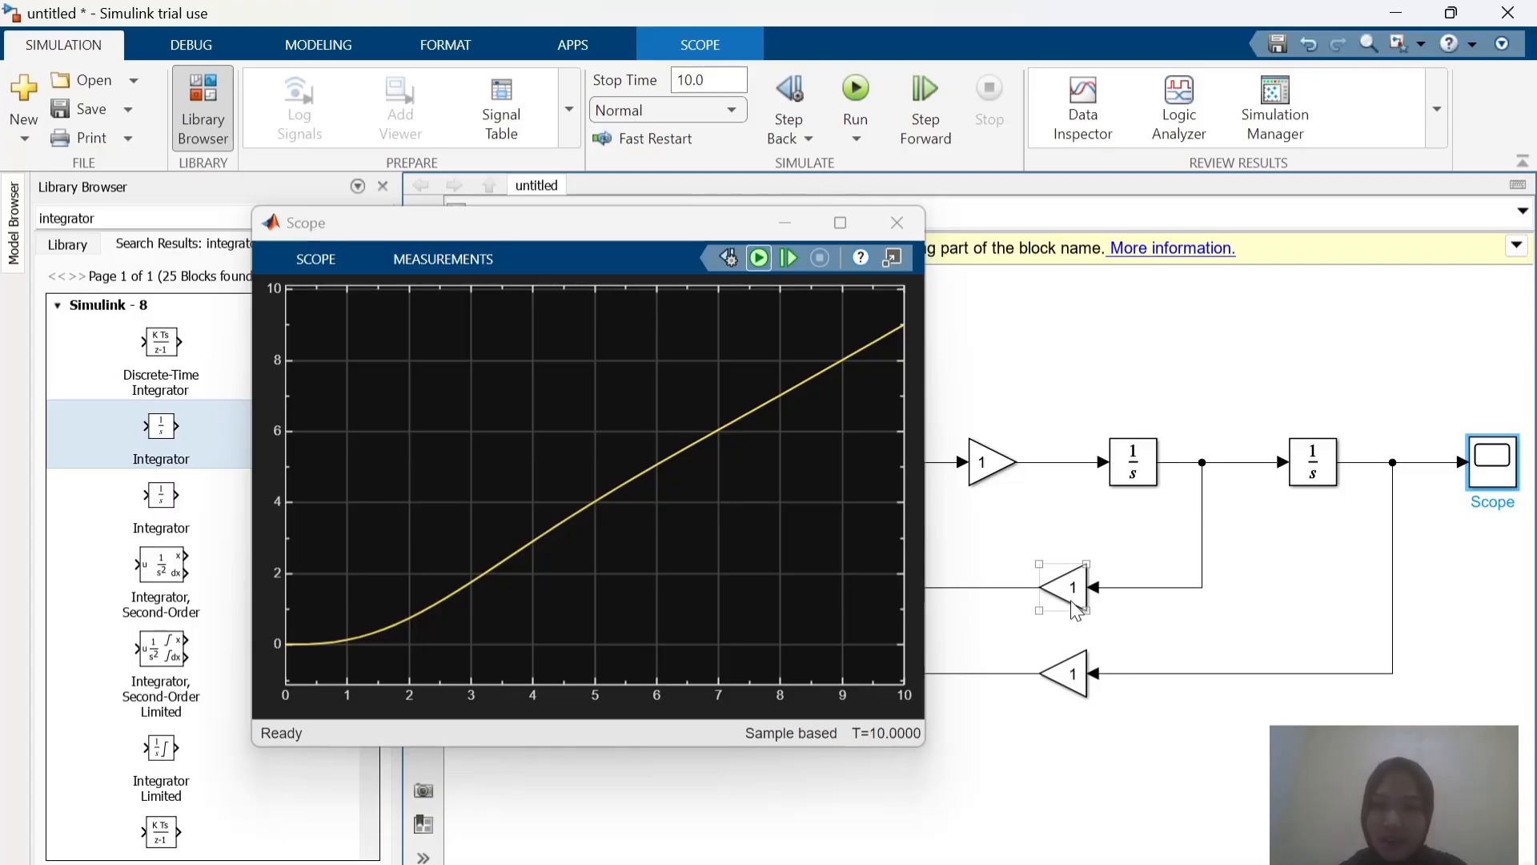
Step: Switch to Canva, examine the controller and tank loop on the tank level slide, and return to Simulink
key(alt+Tab)
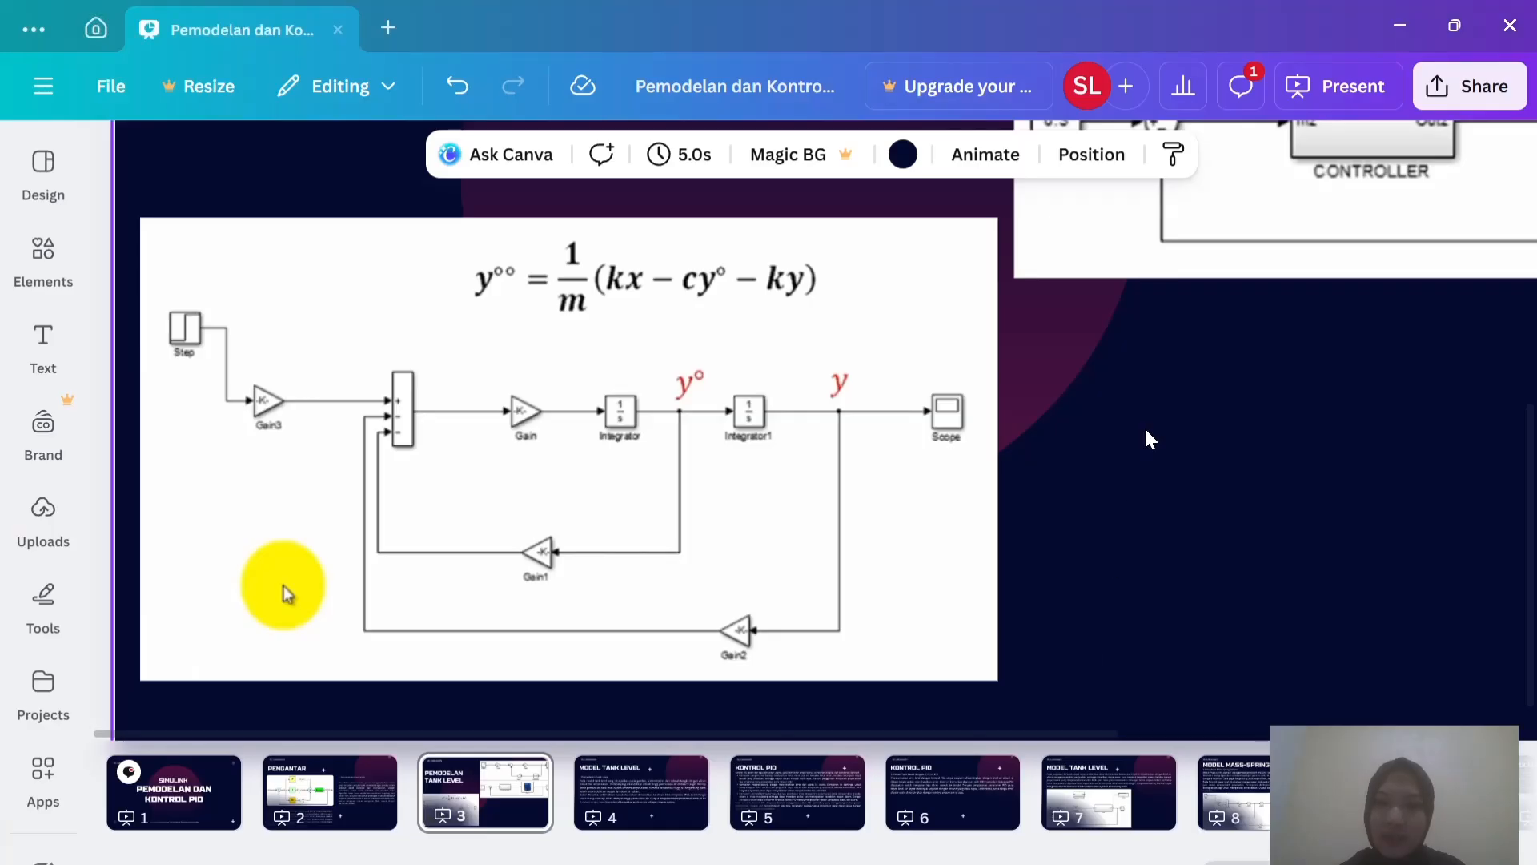
scroll(1316, 504, down, 4)
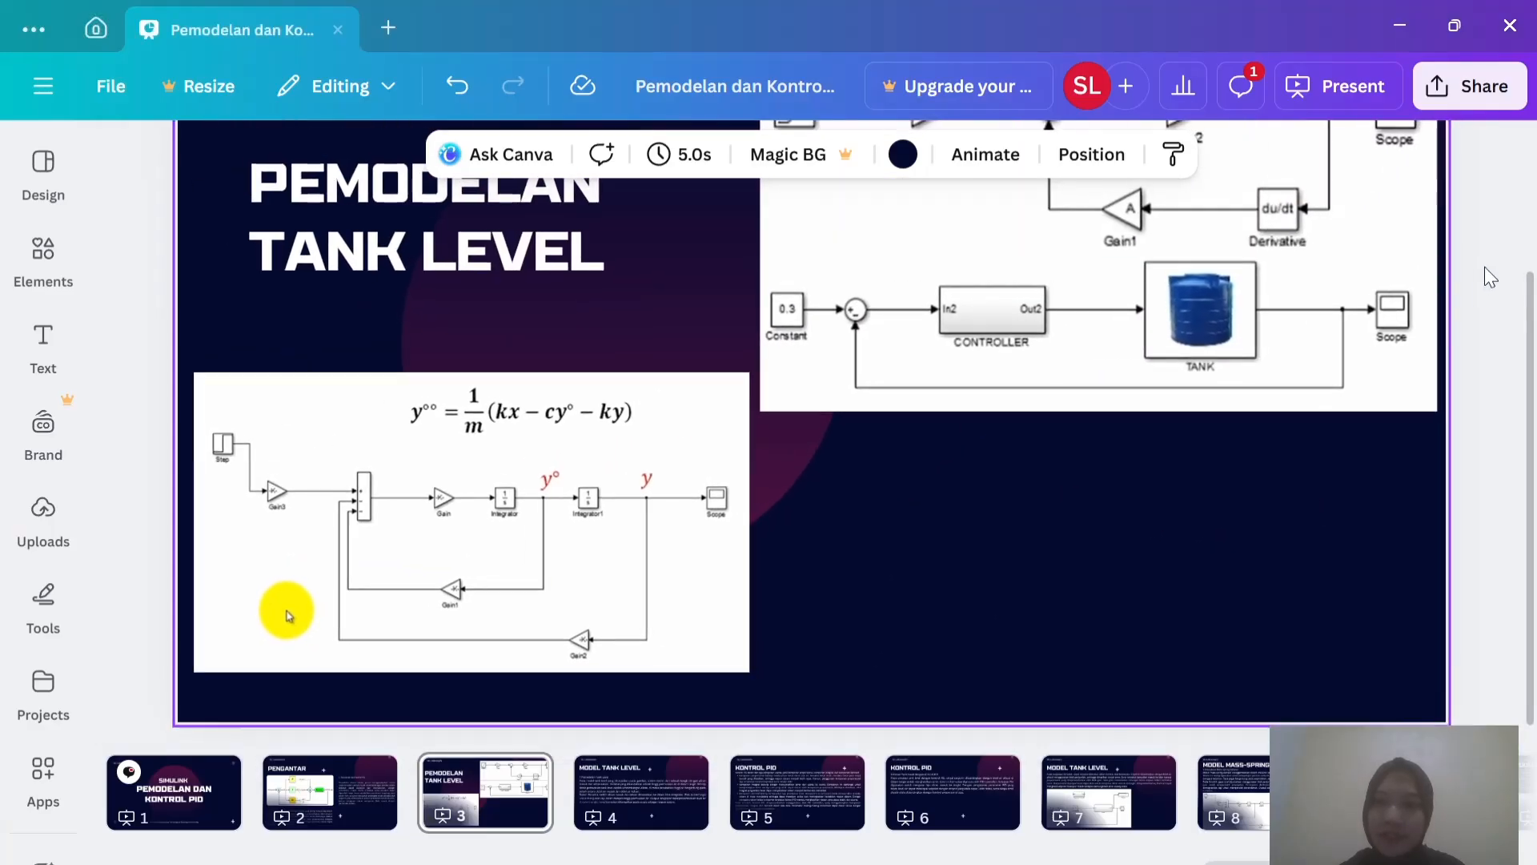
scroll(1487, 262, up, 3)
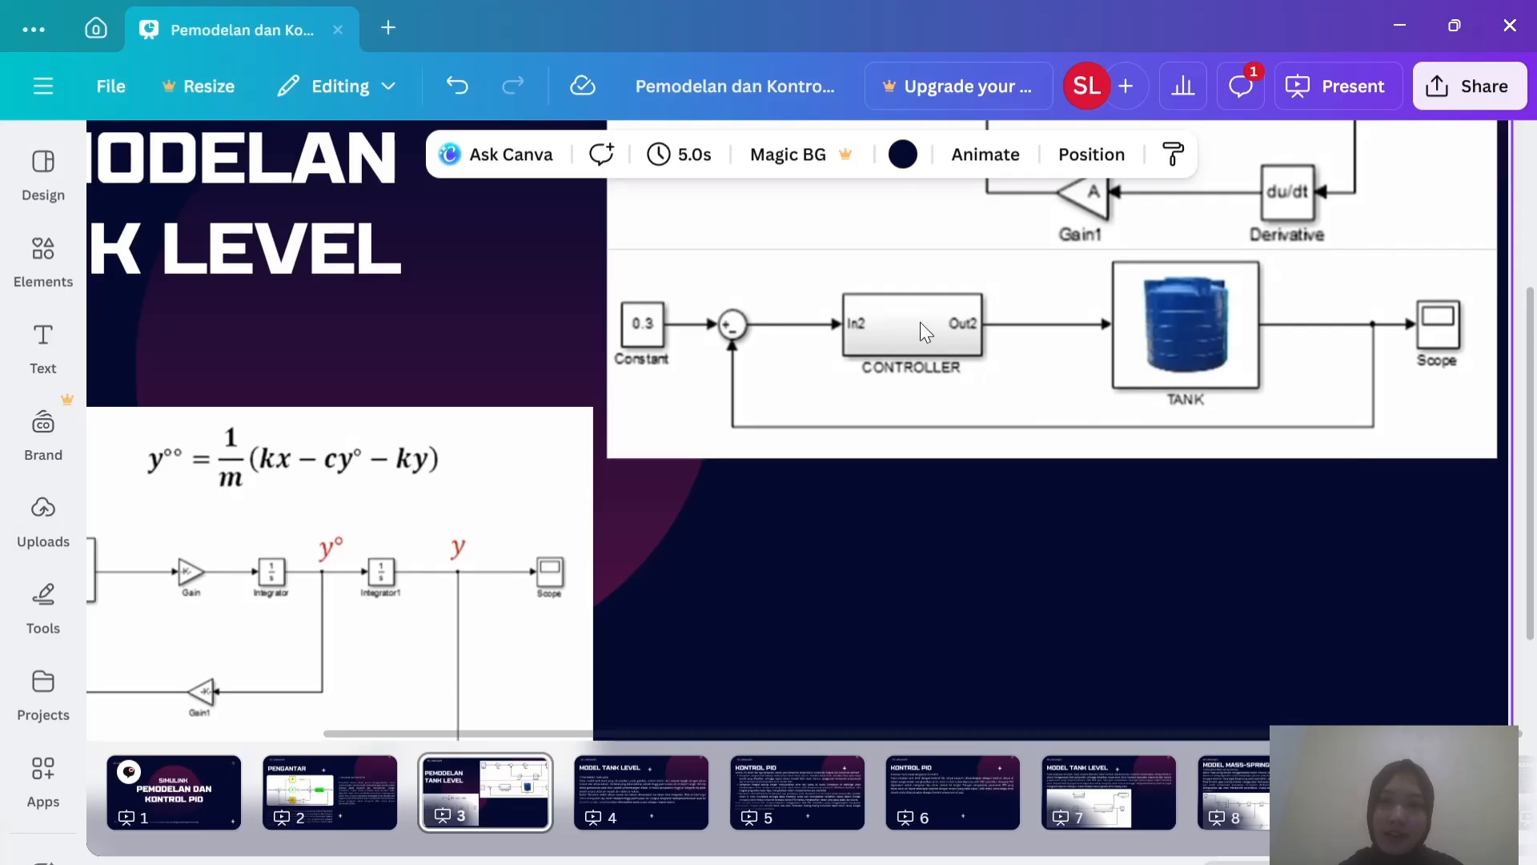
key(alt+Tab)
key(alt+Tab)
scroll(920, 646, down, 5)
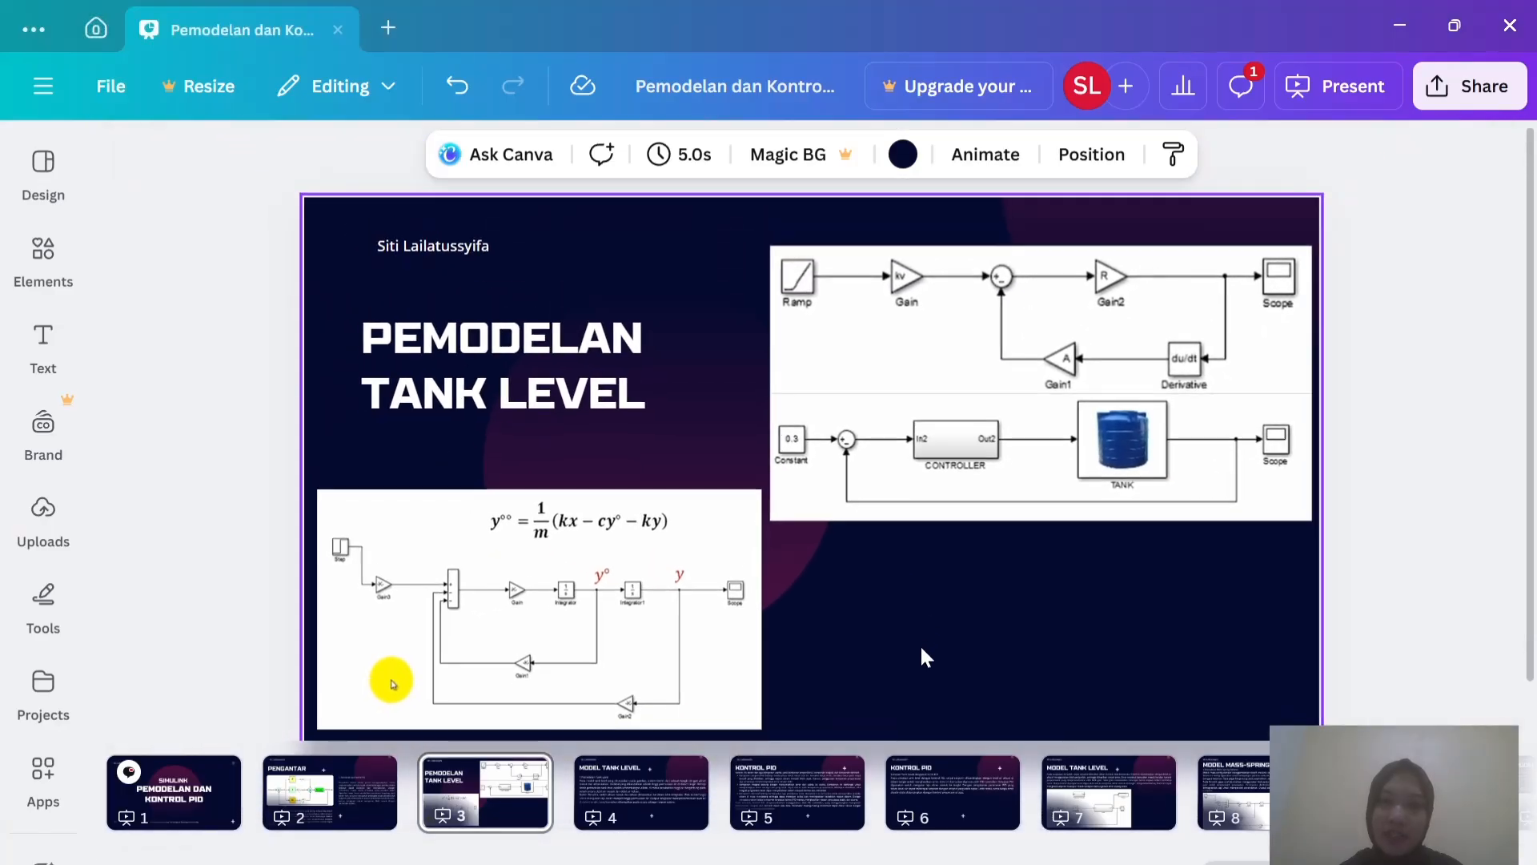
scroll(920, 643, down, 1)
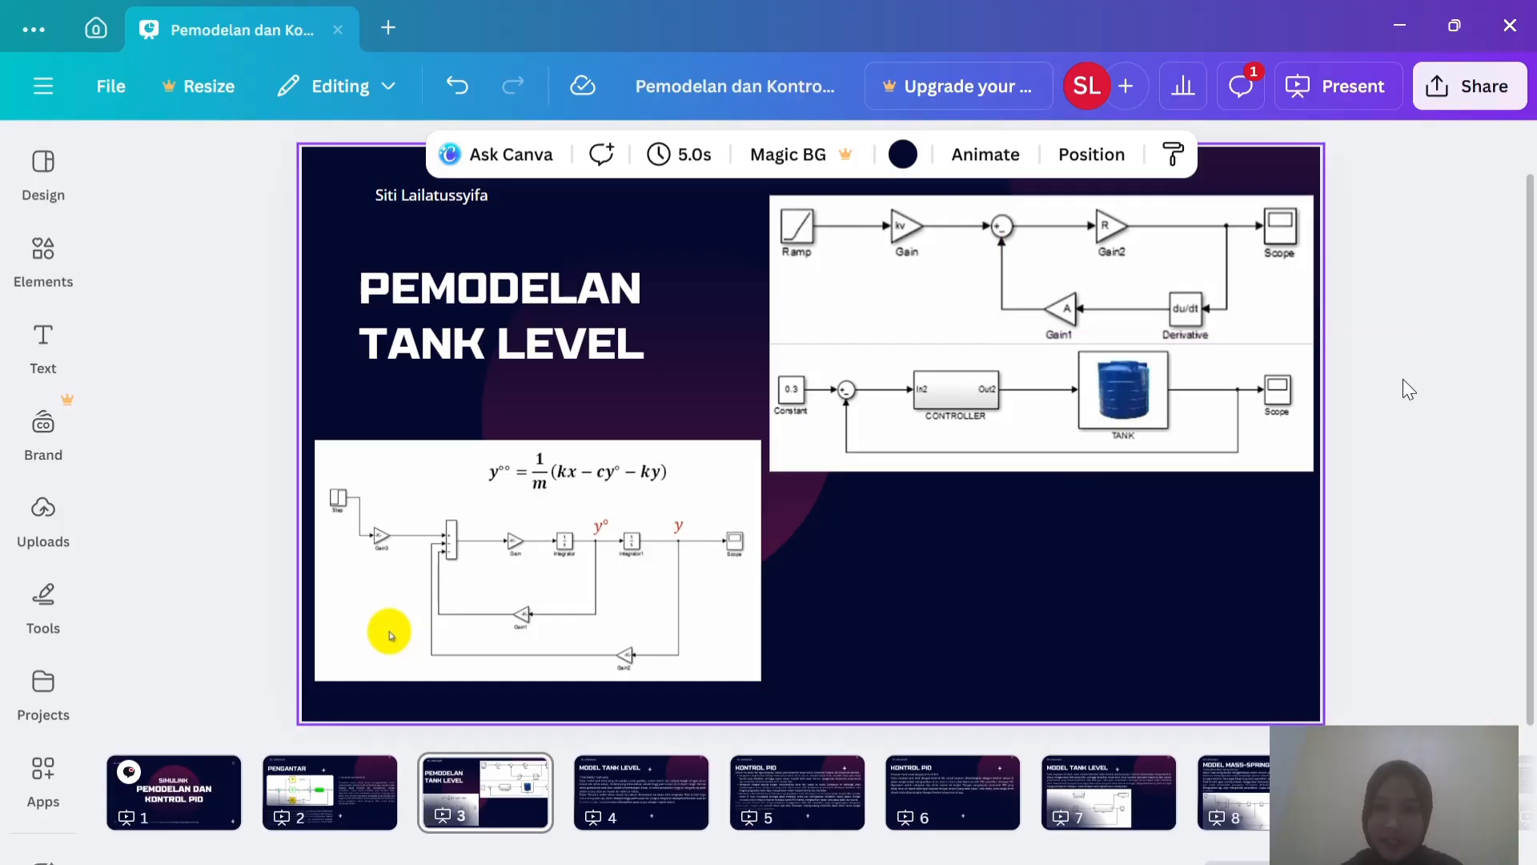
key(alt+Tab)
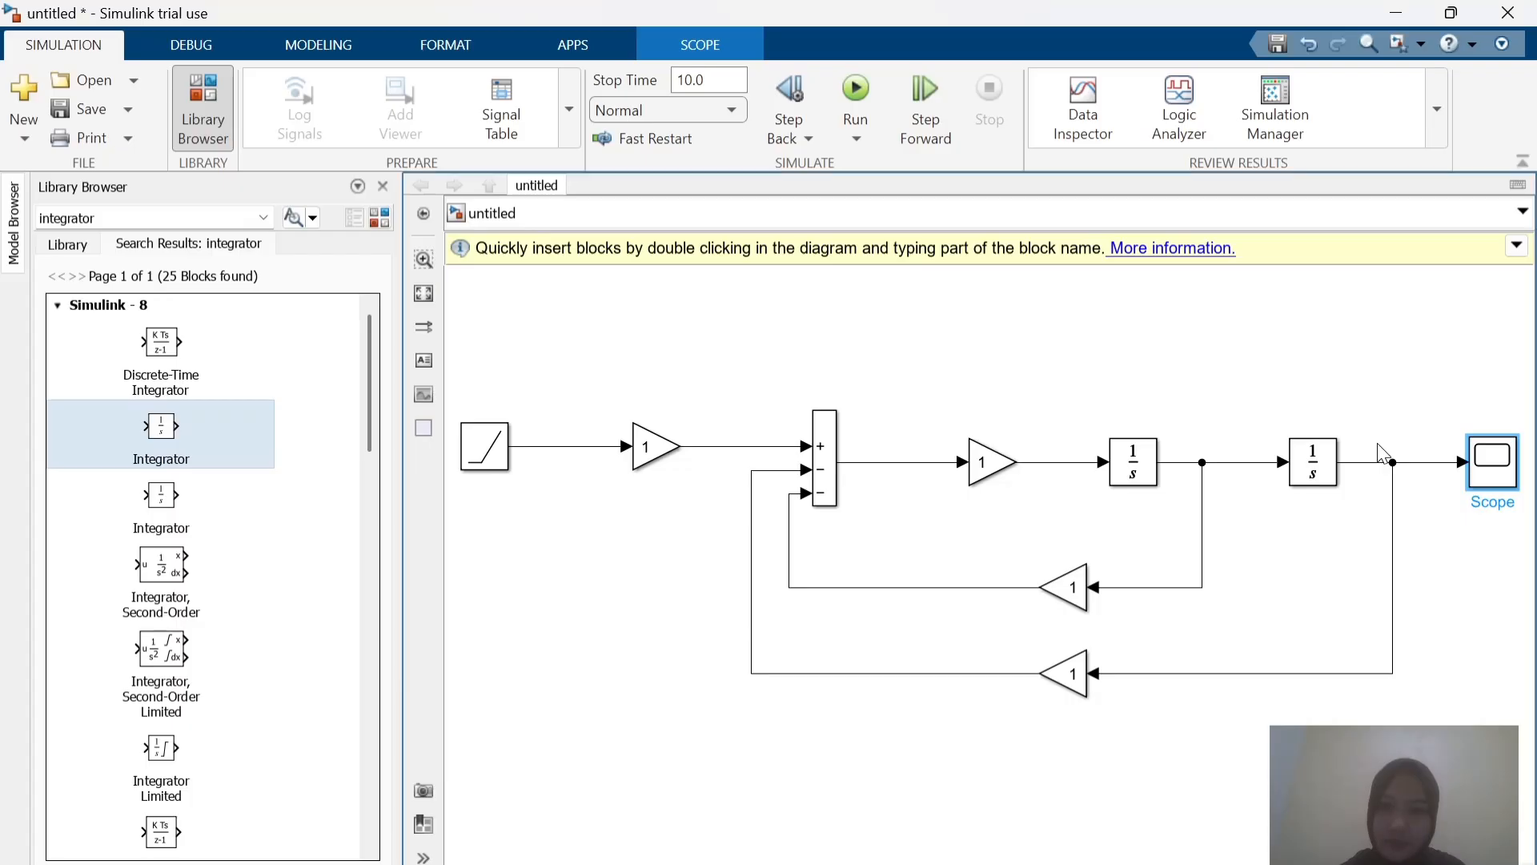
Step: Check the reference in Canva, search the block library for "constant", and place a Constant block below the existing diagram in Simulink
click(222, 212)
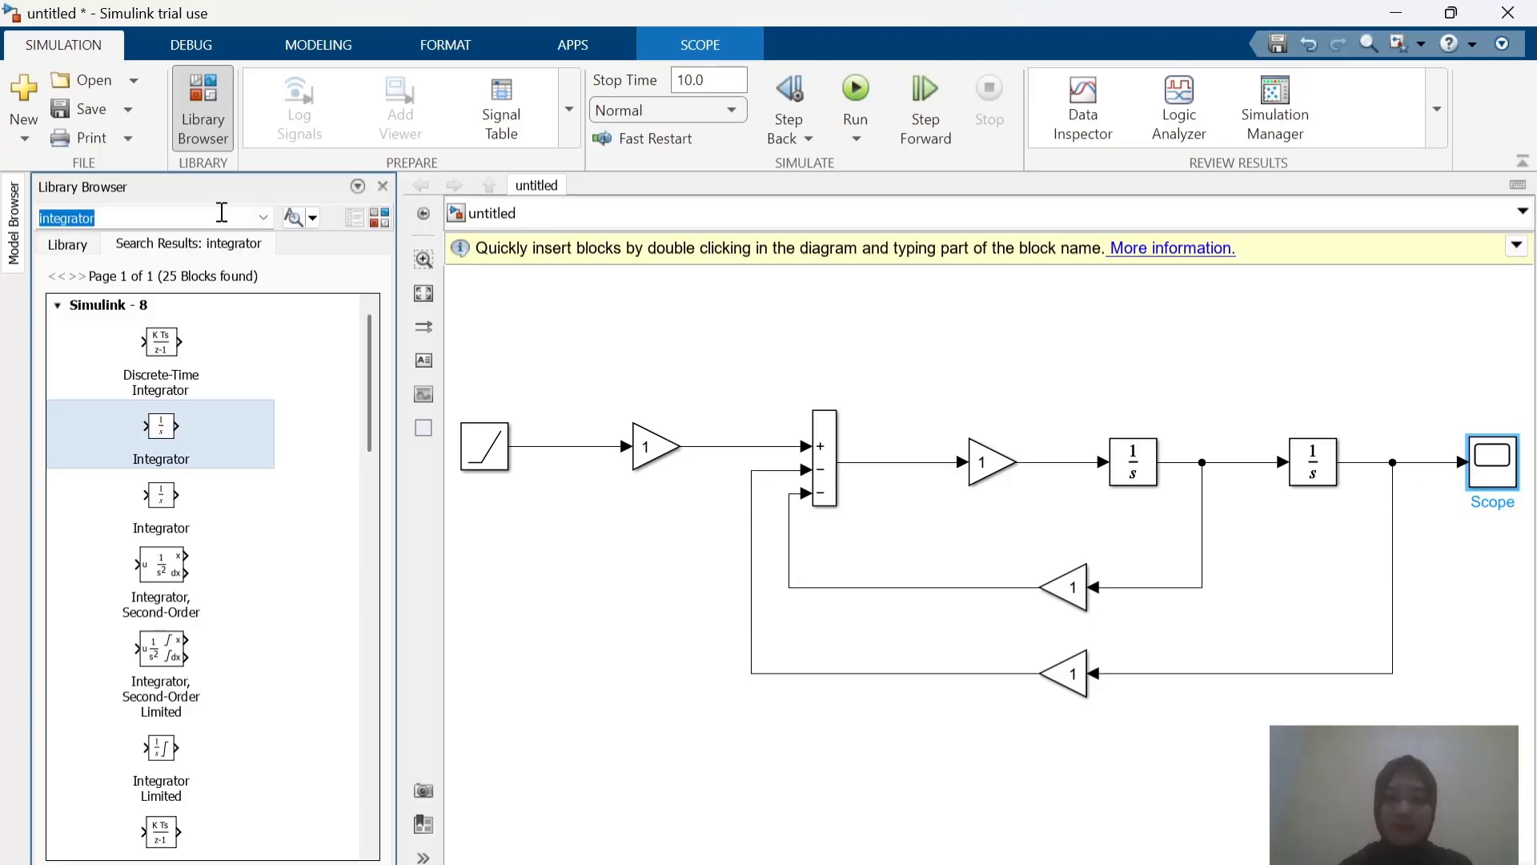
key(alt+Tab)
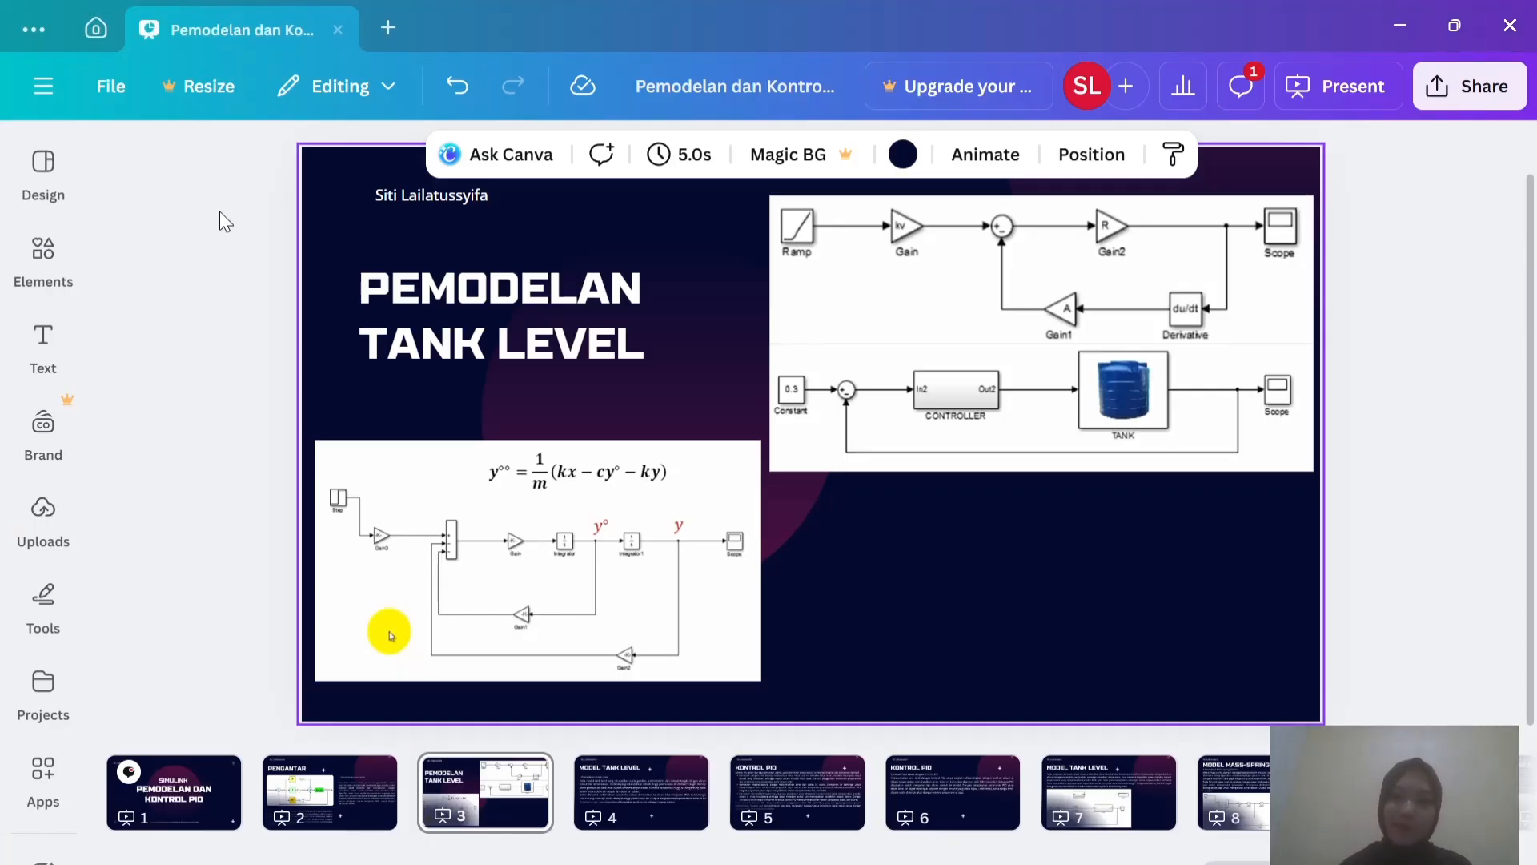
key(alt+Tab)
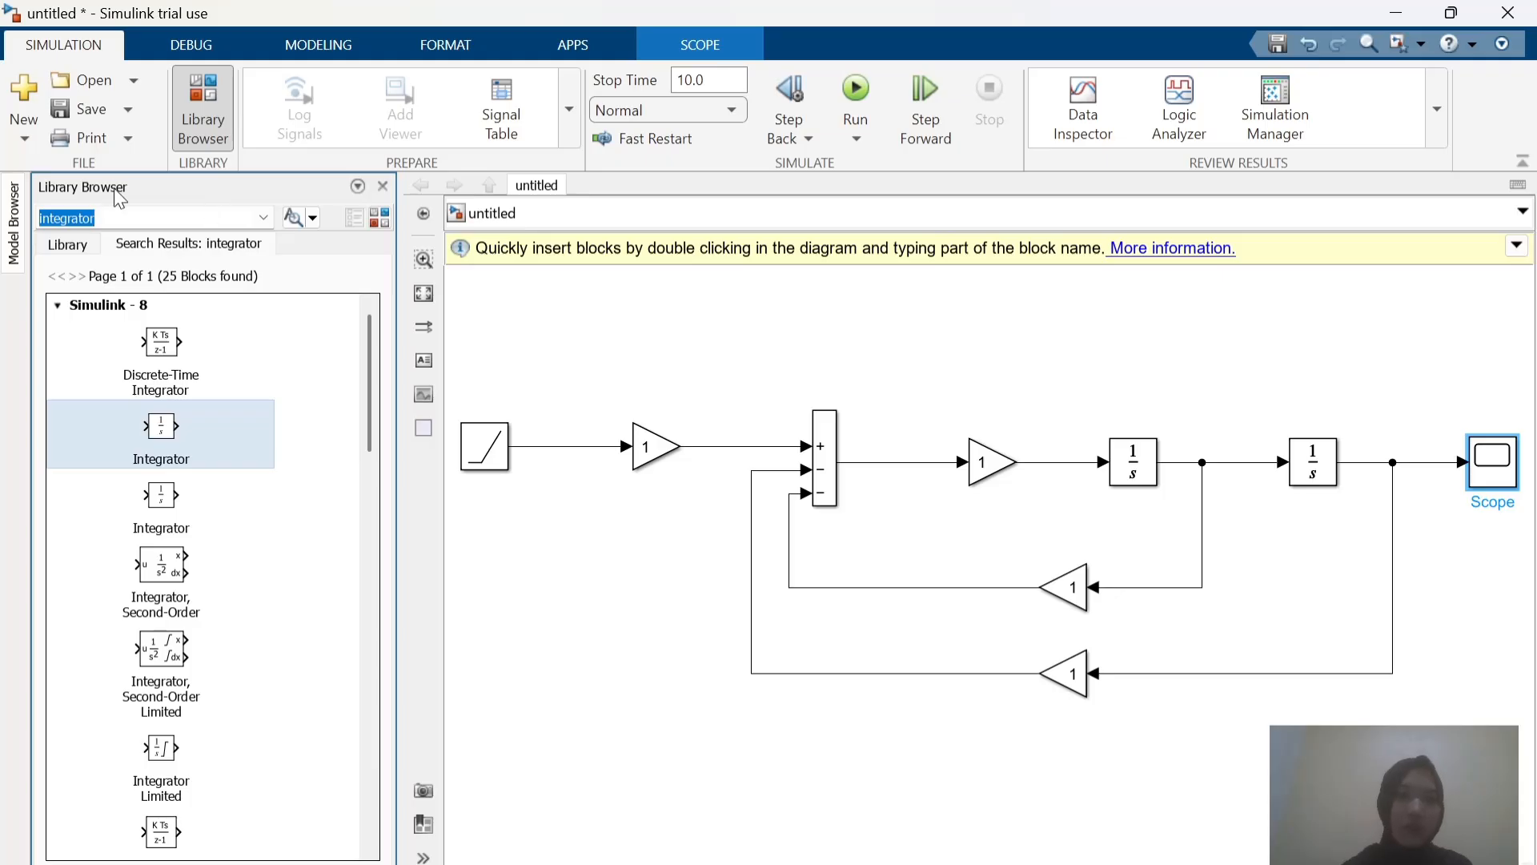
text(d)
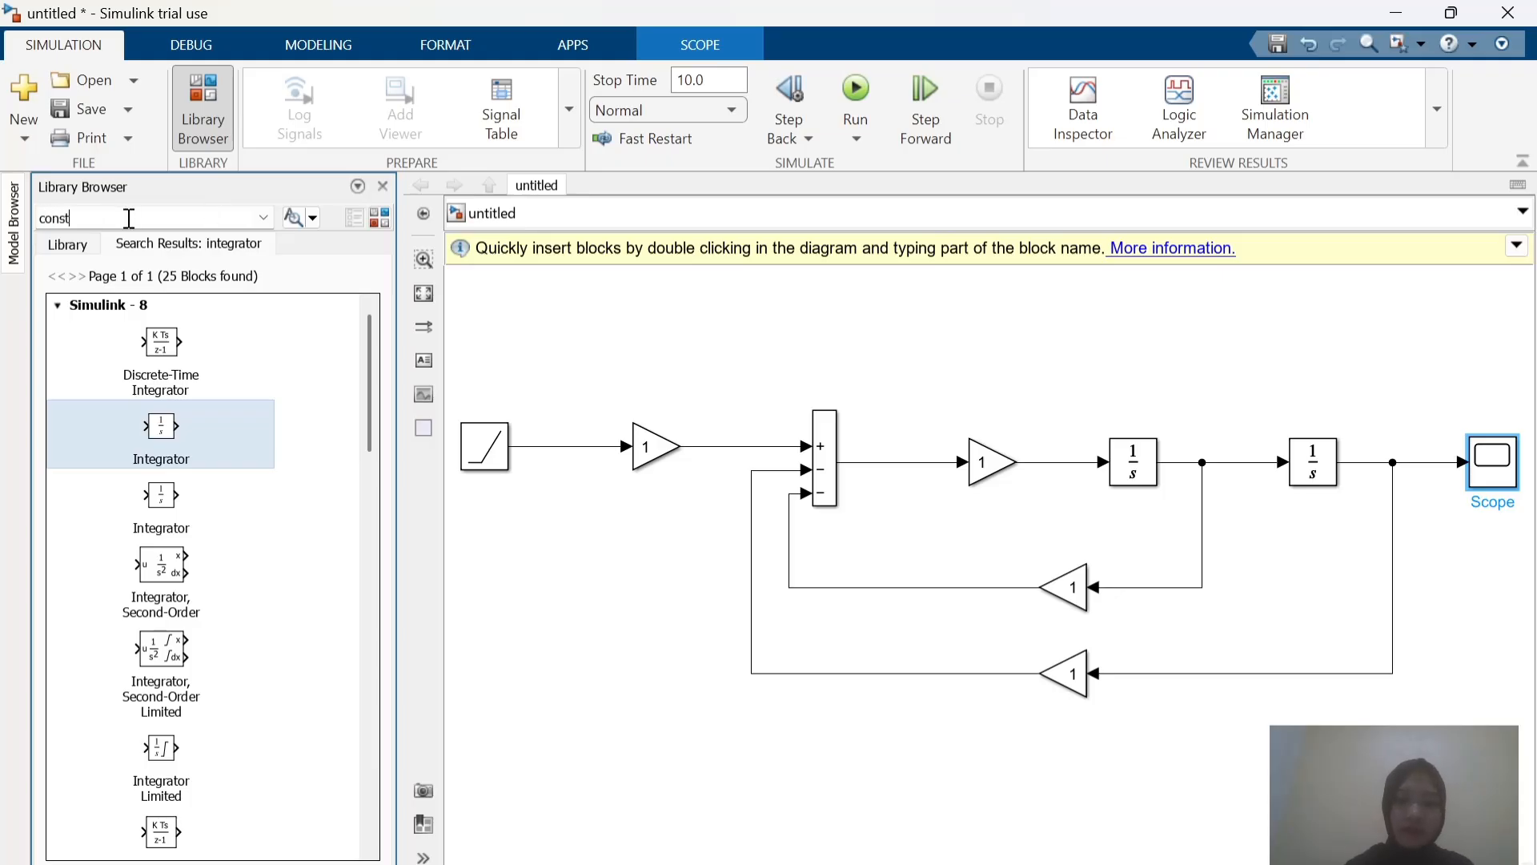
key(Return)
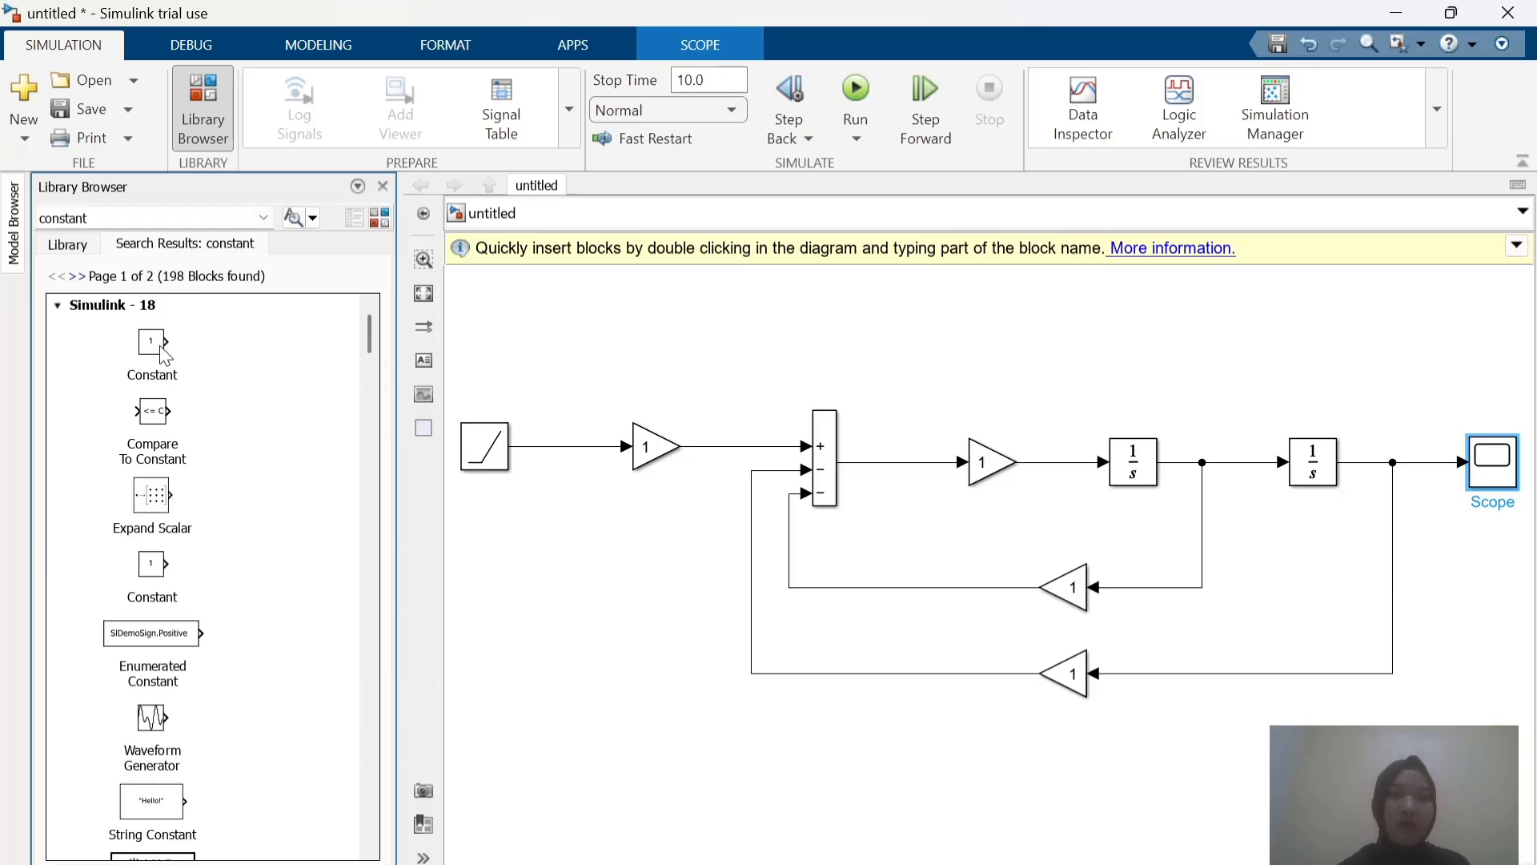
drag(164, 353, 627, 744)
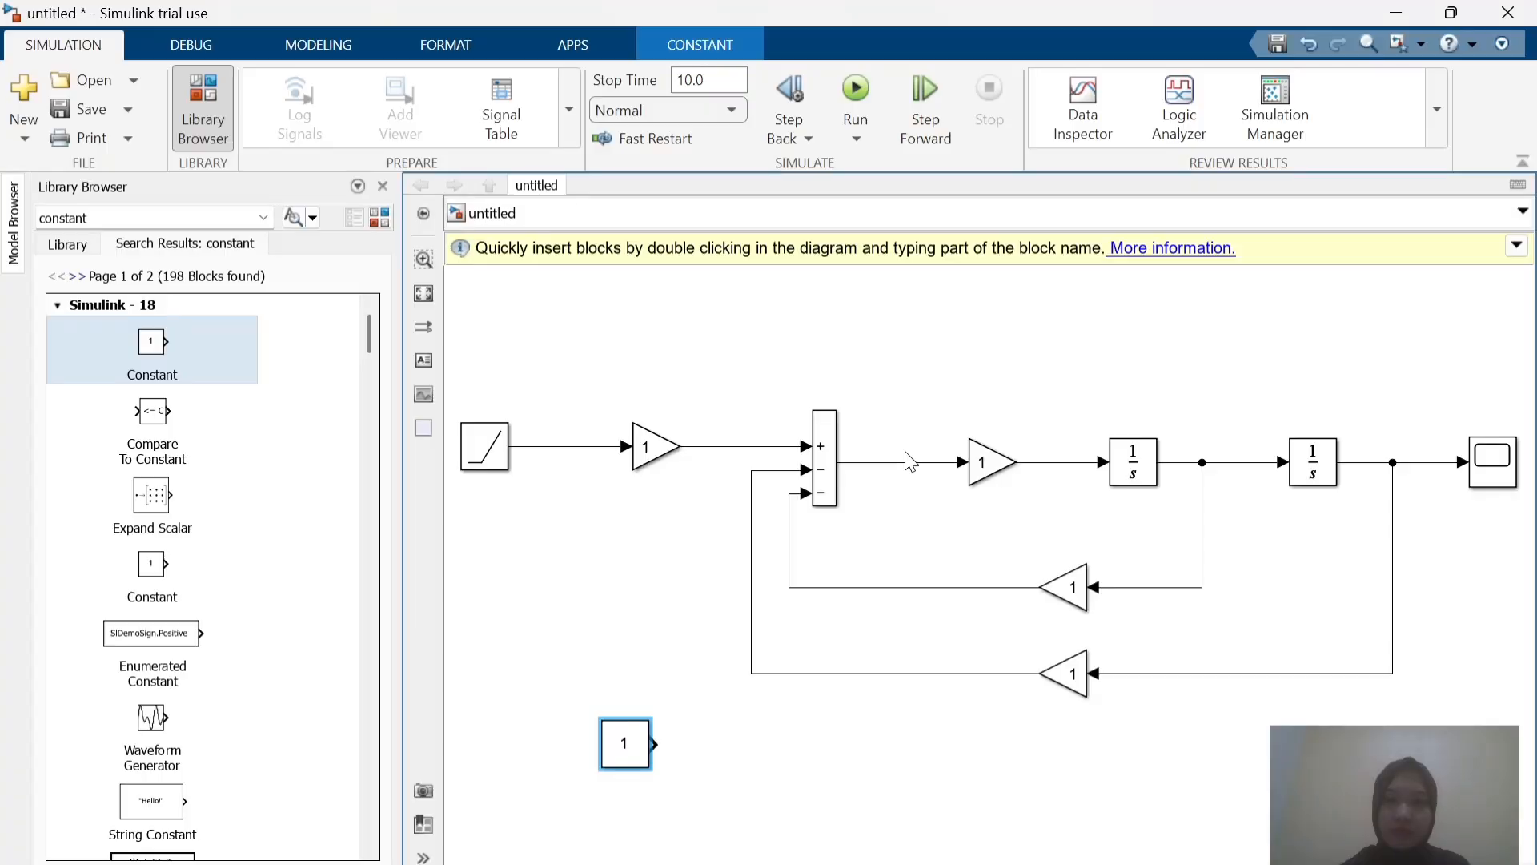
Step: Search the block library for "subs" and place a Subsystem block beside the Constant, level with it
double_click(200, 214)
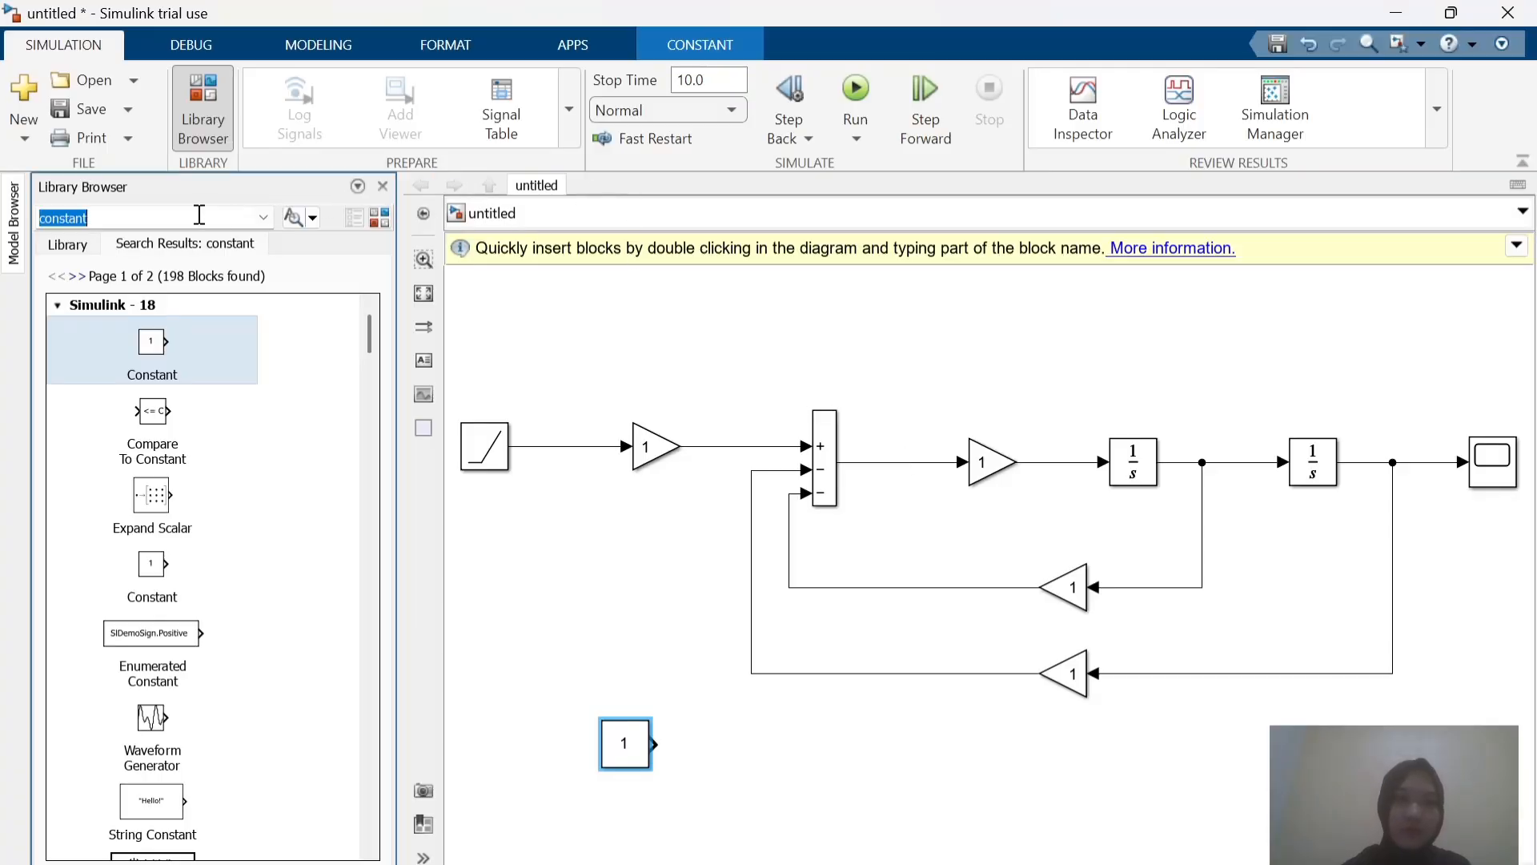
text(cun)
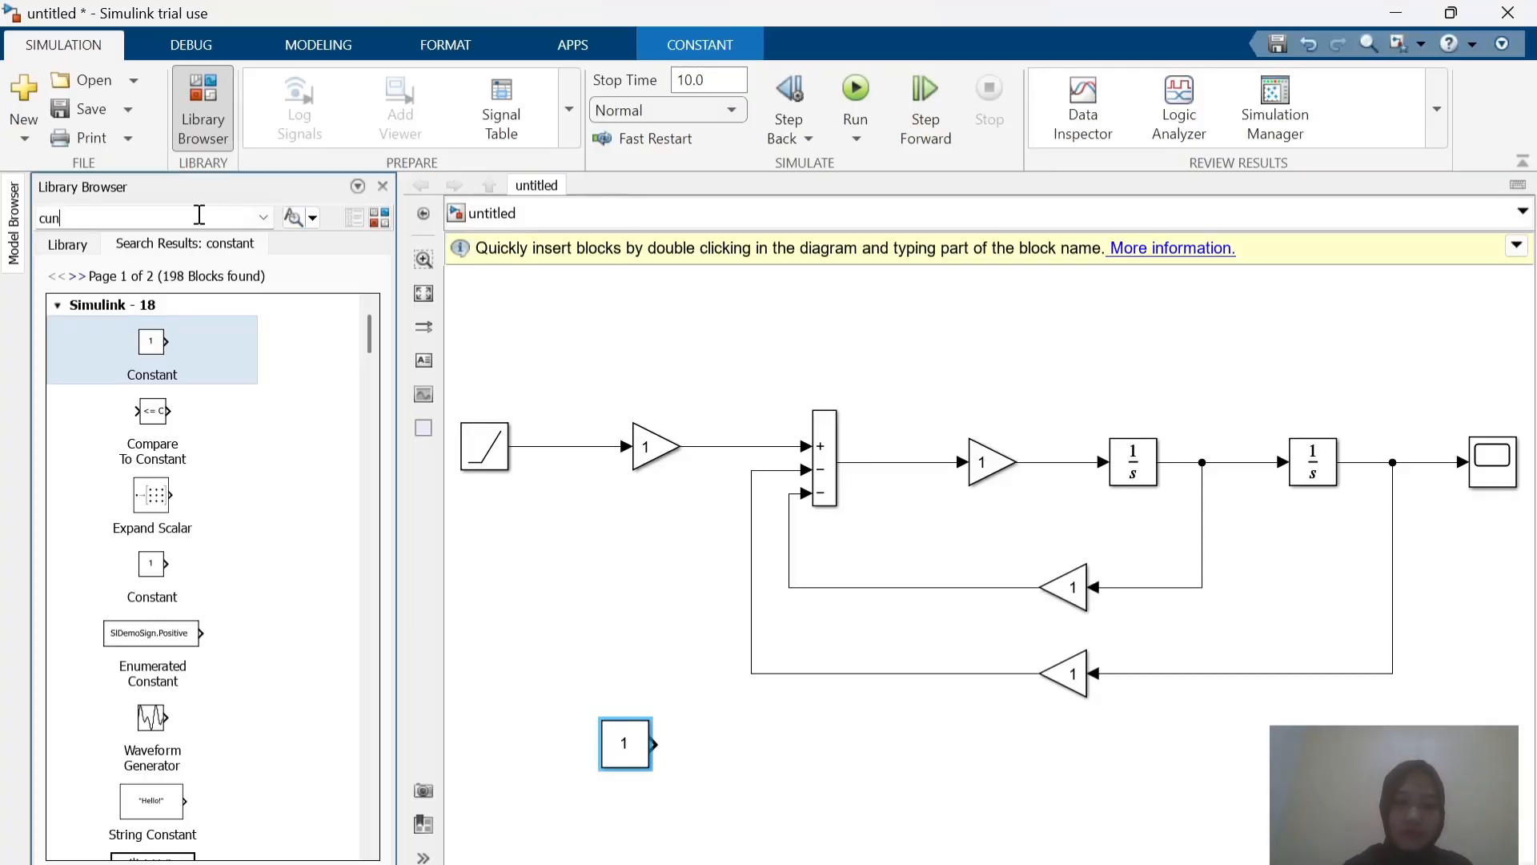
key(BackSpace)
key(BackSpace)
key(BackSpace)
text(subs)
key(Return)
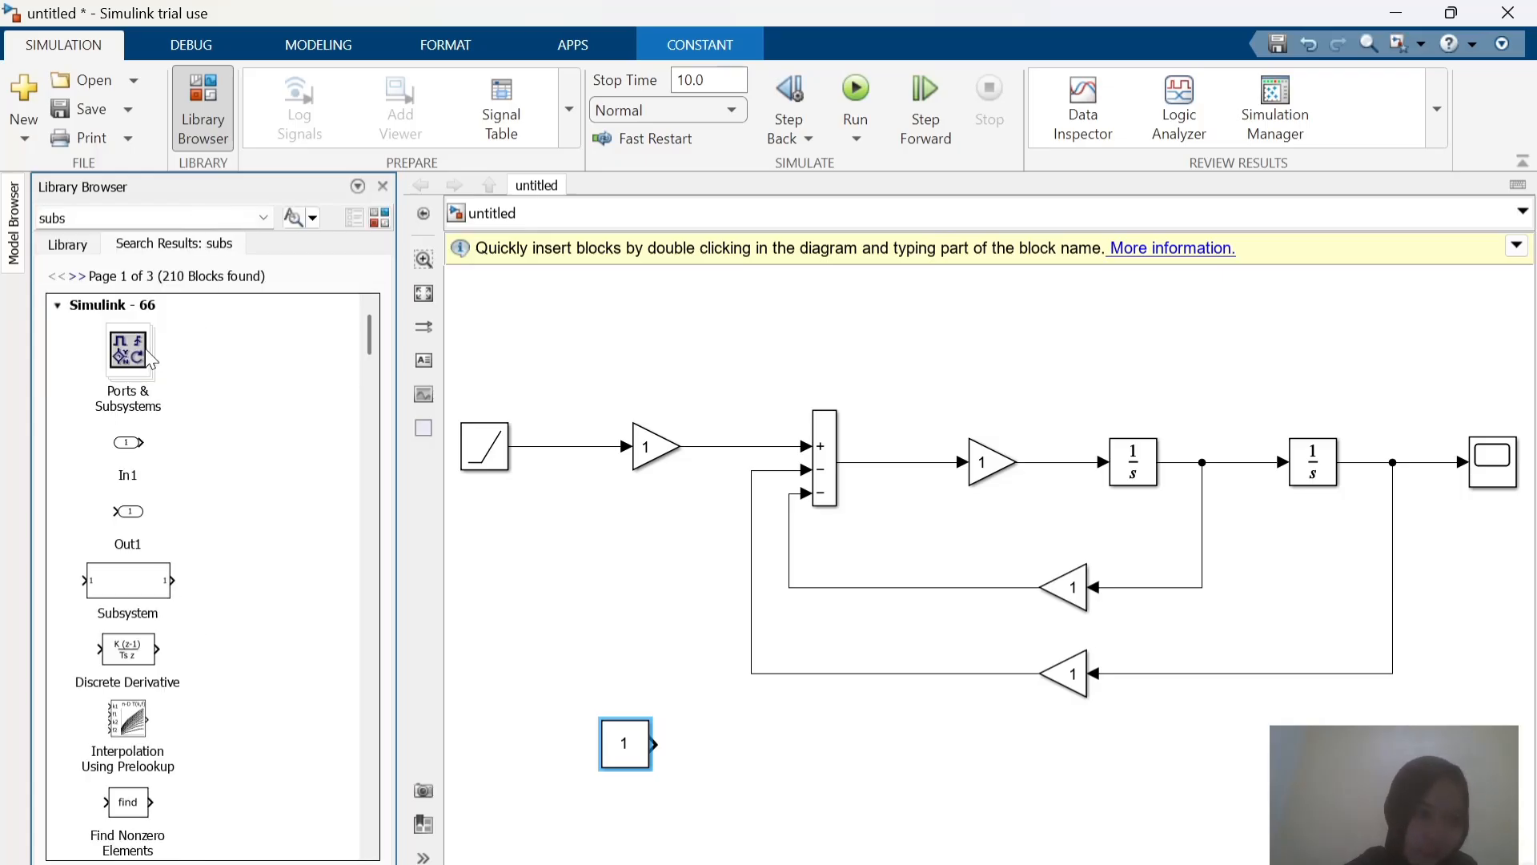
scroll(147, 351, down, 4)
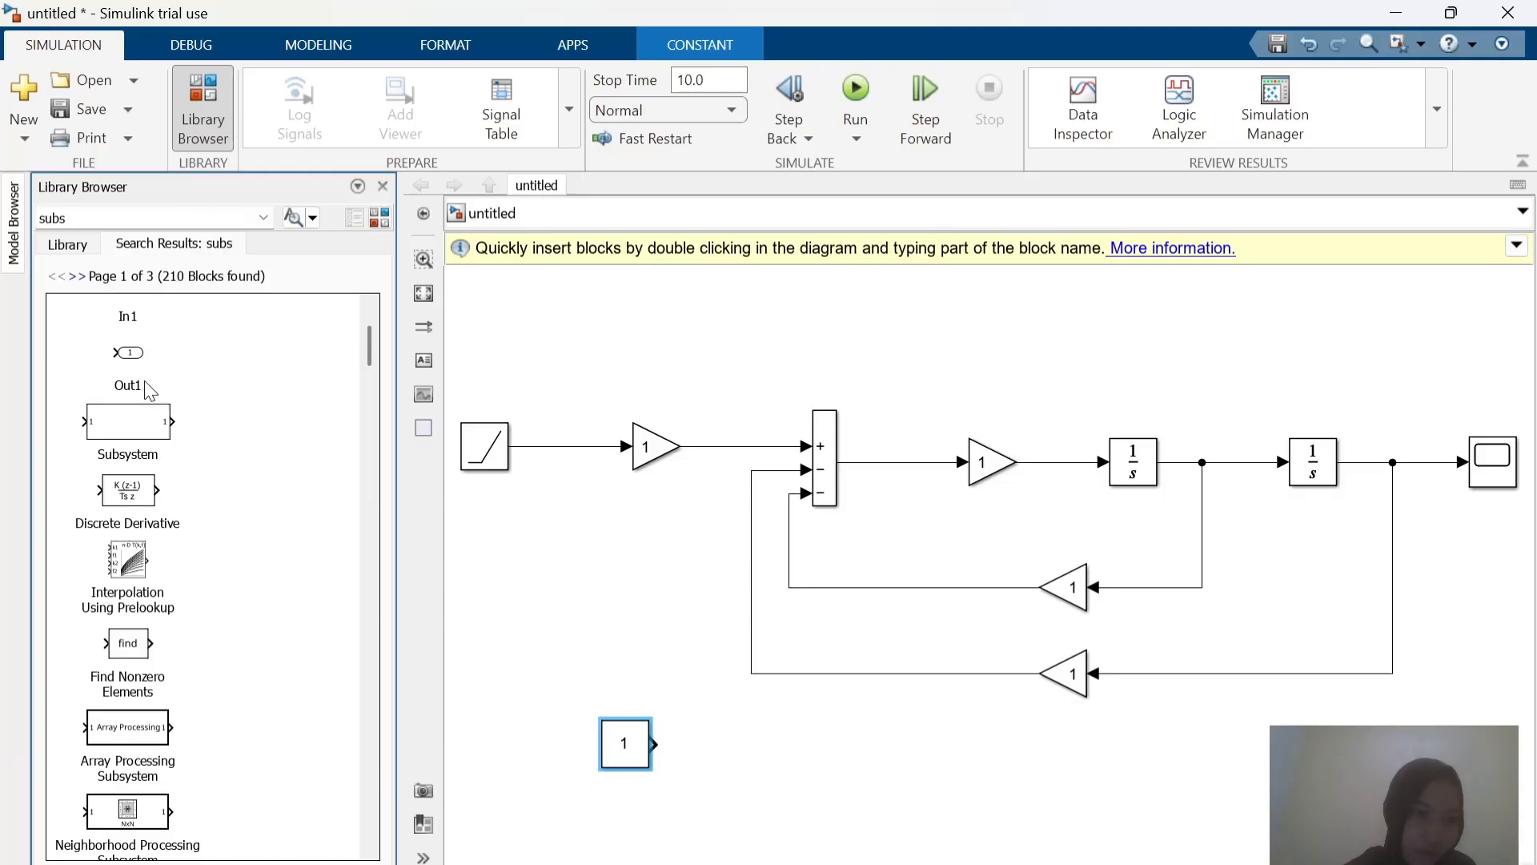
drag(150, 430, 837, 743)
Step: Check the controller loop reference in Canva, return to Simulink, and set the Constant block's value to 0.3
key(alt+Tab)
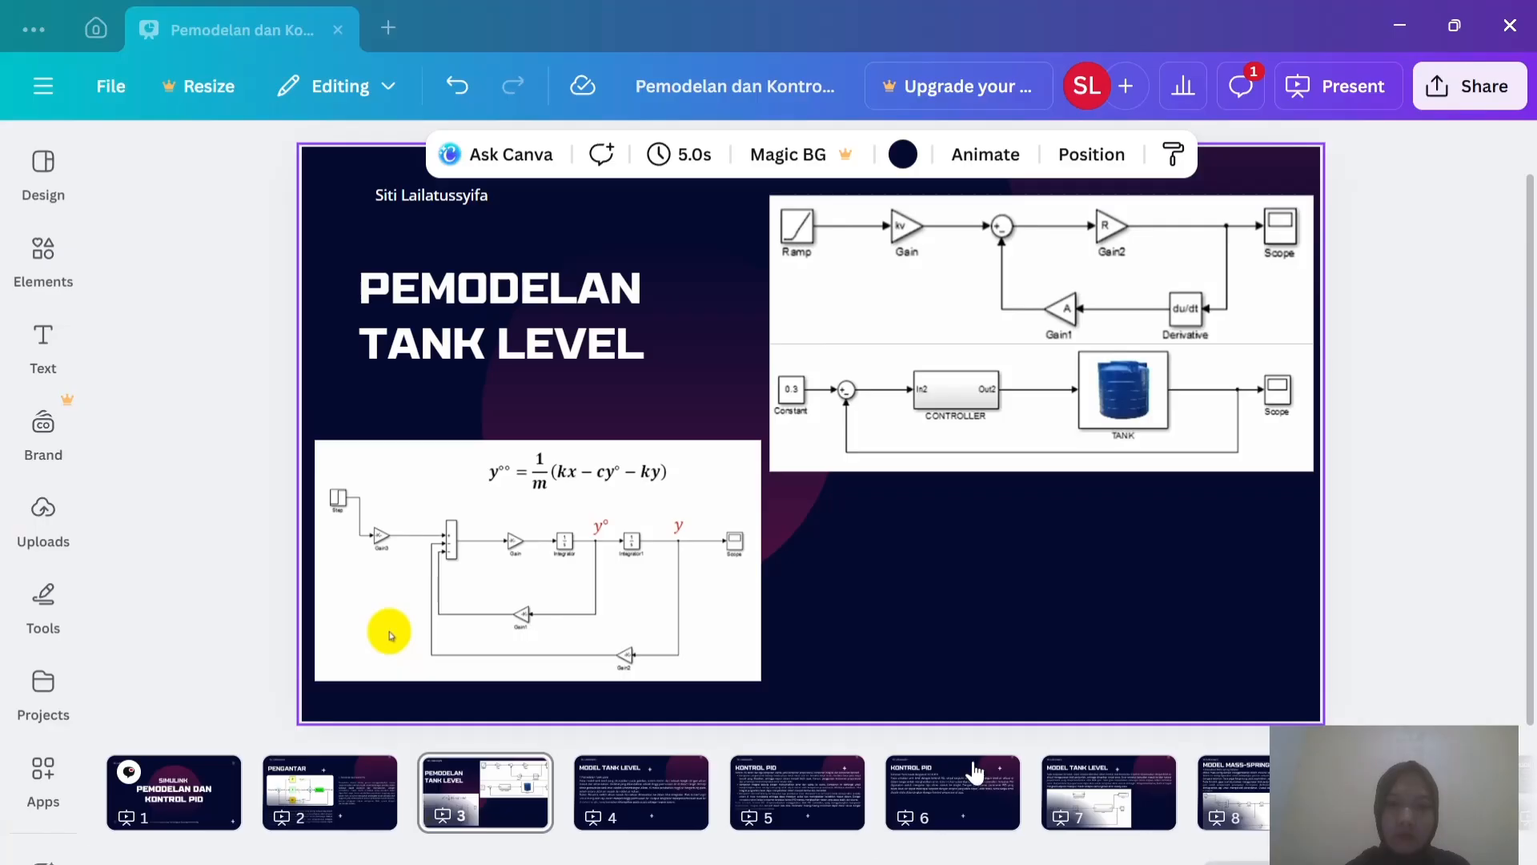
key(alt+Tab)
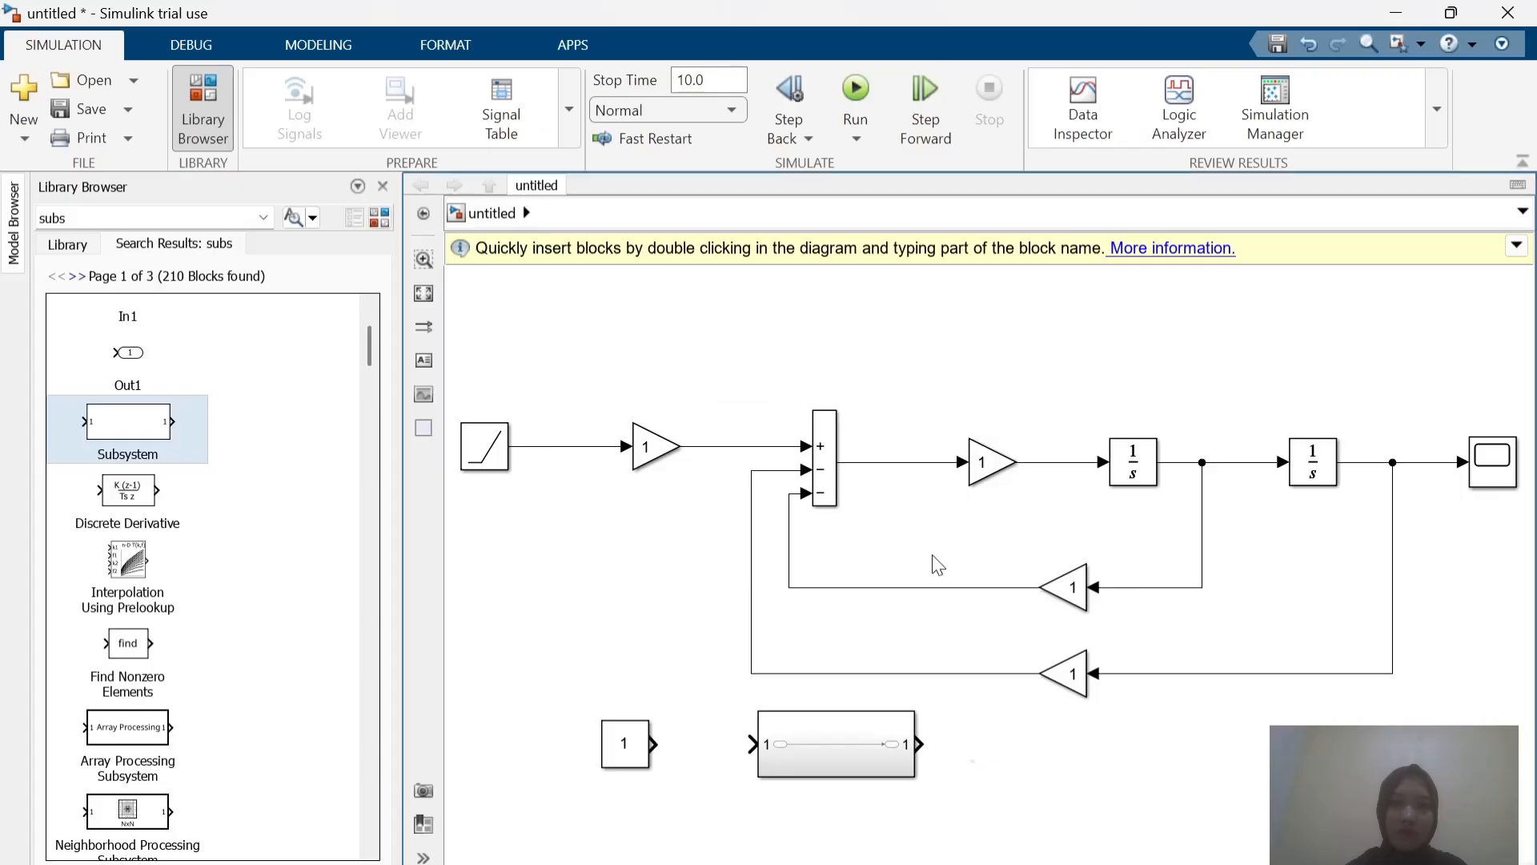
double_click(622, 744)
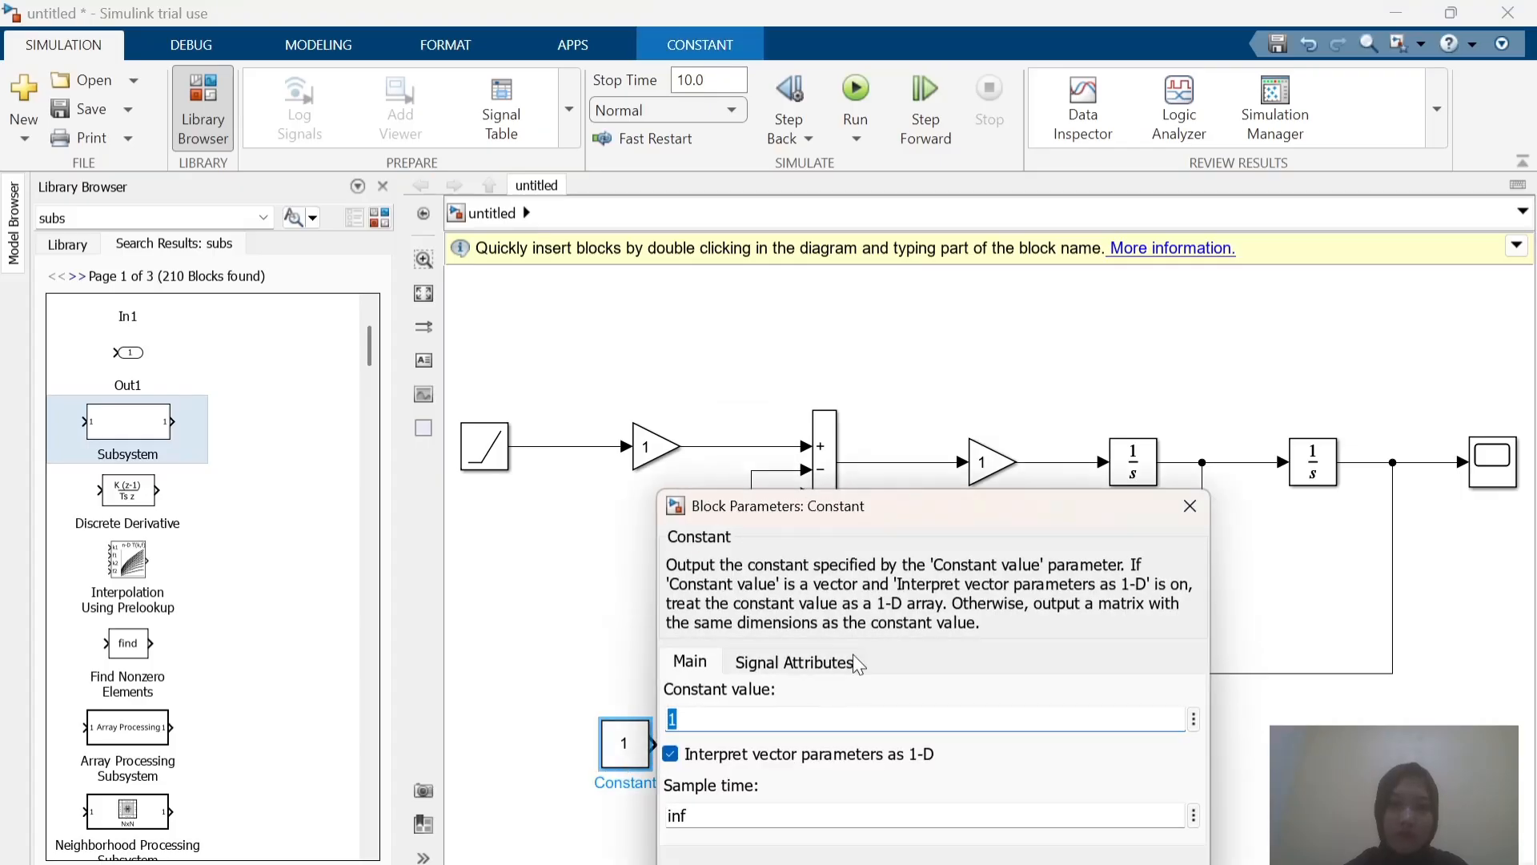
text(0)
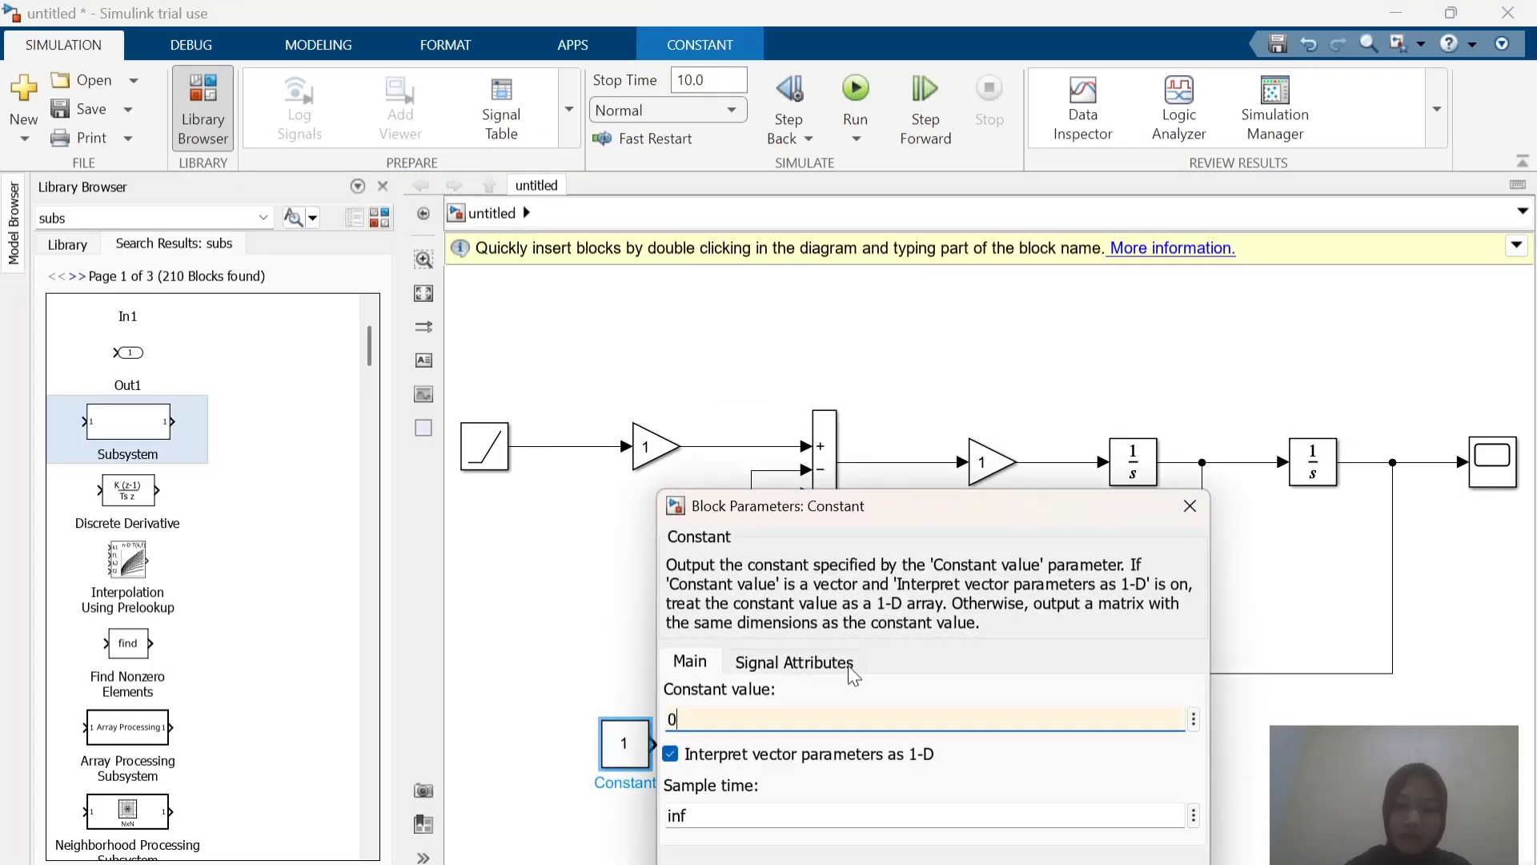
text(,3)
key(Return)
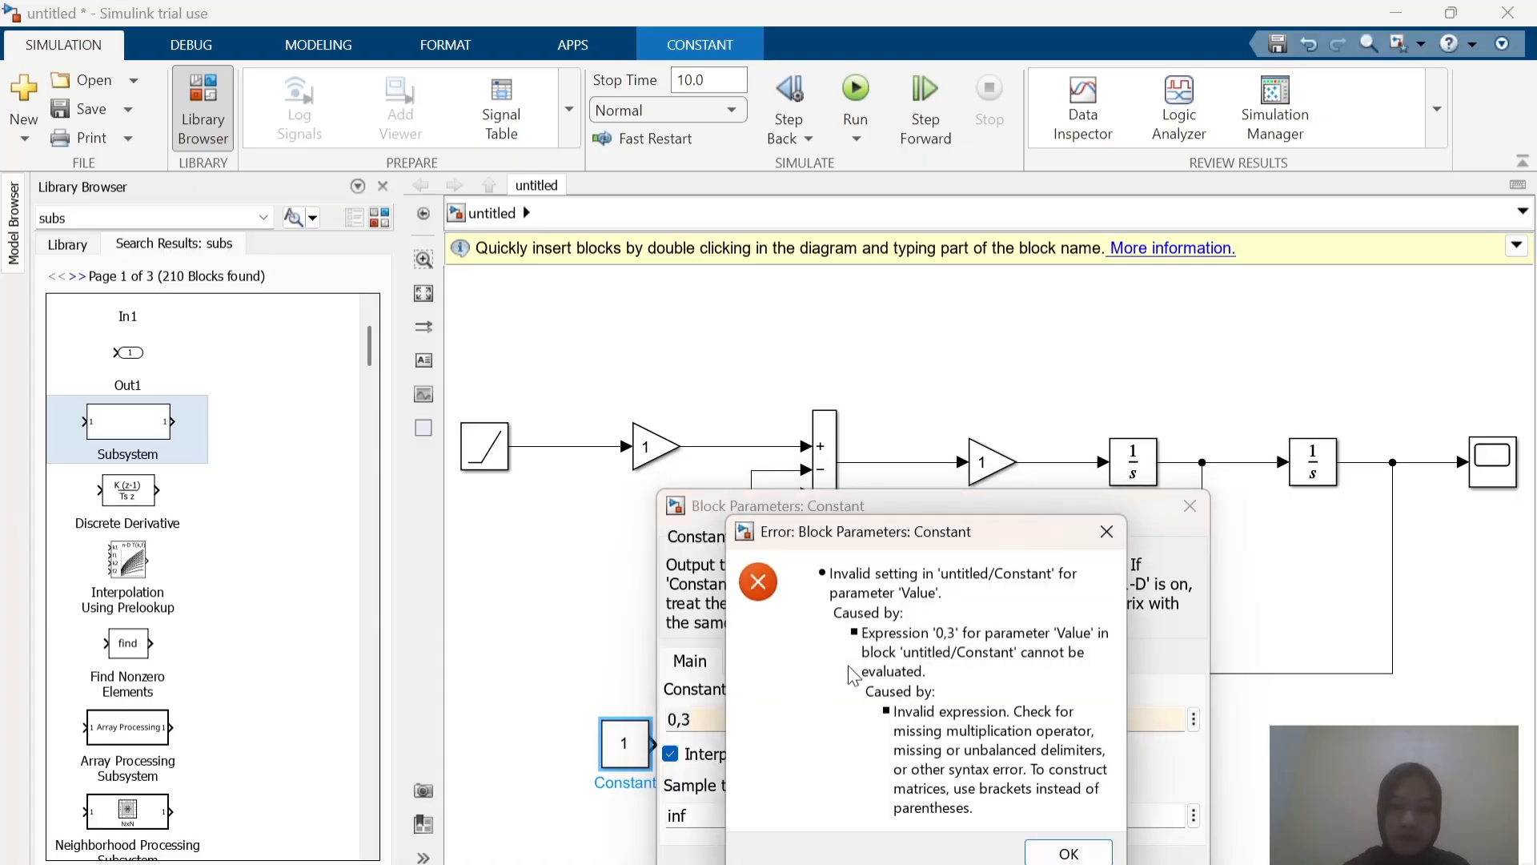
click(1041, 847)
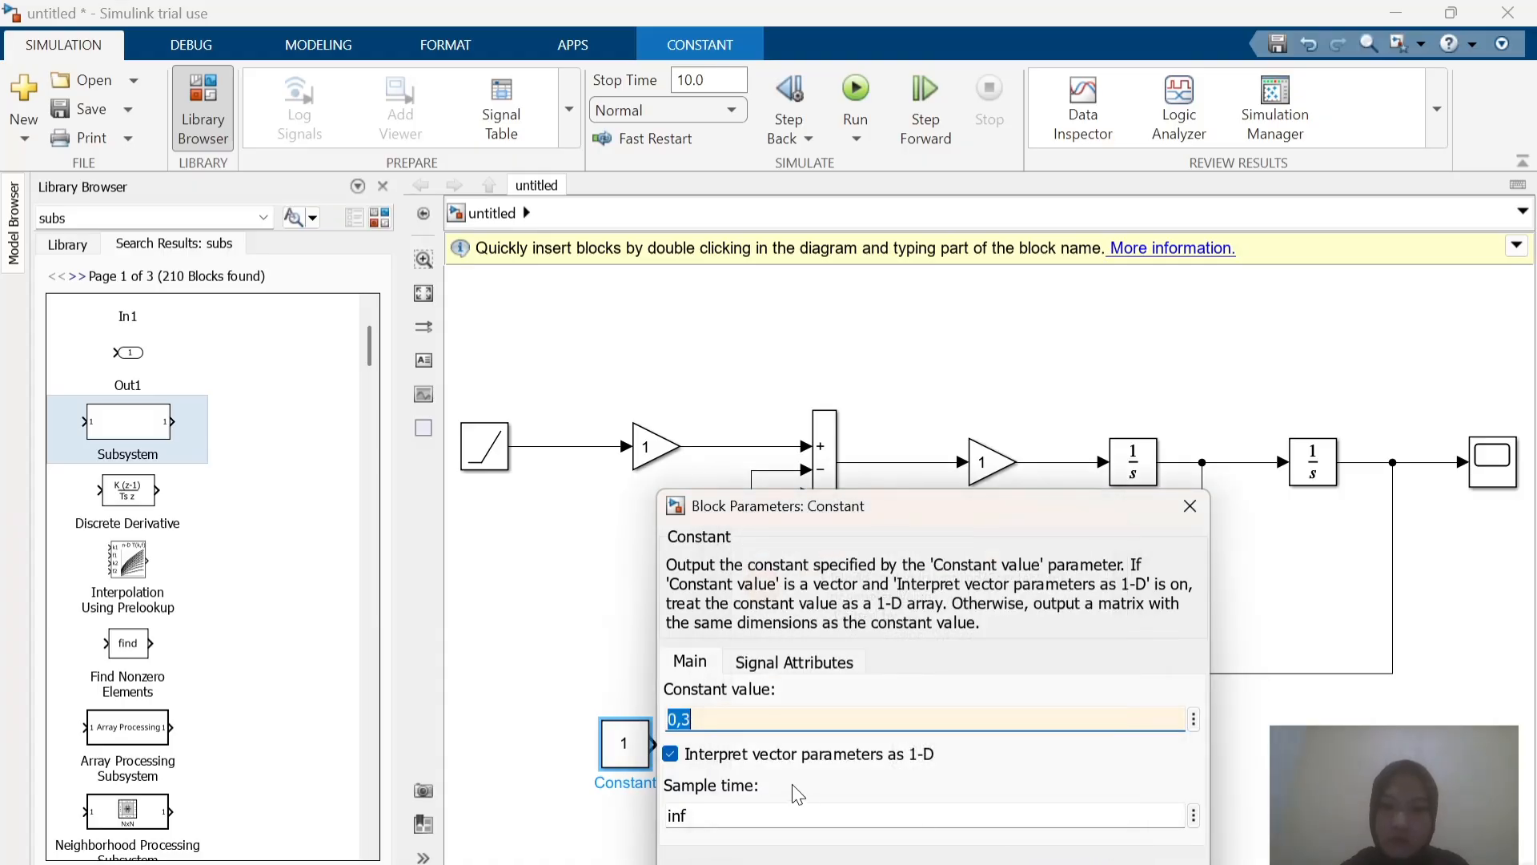
key(BackSpace)
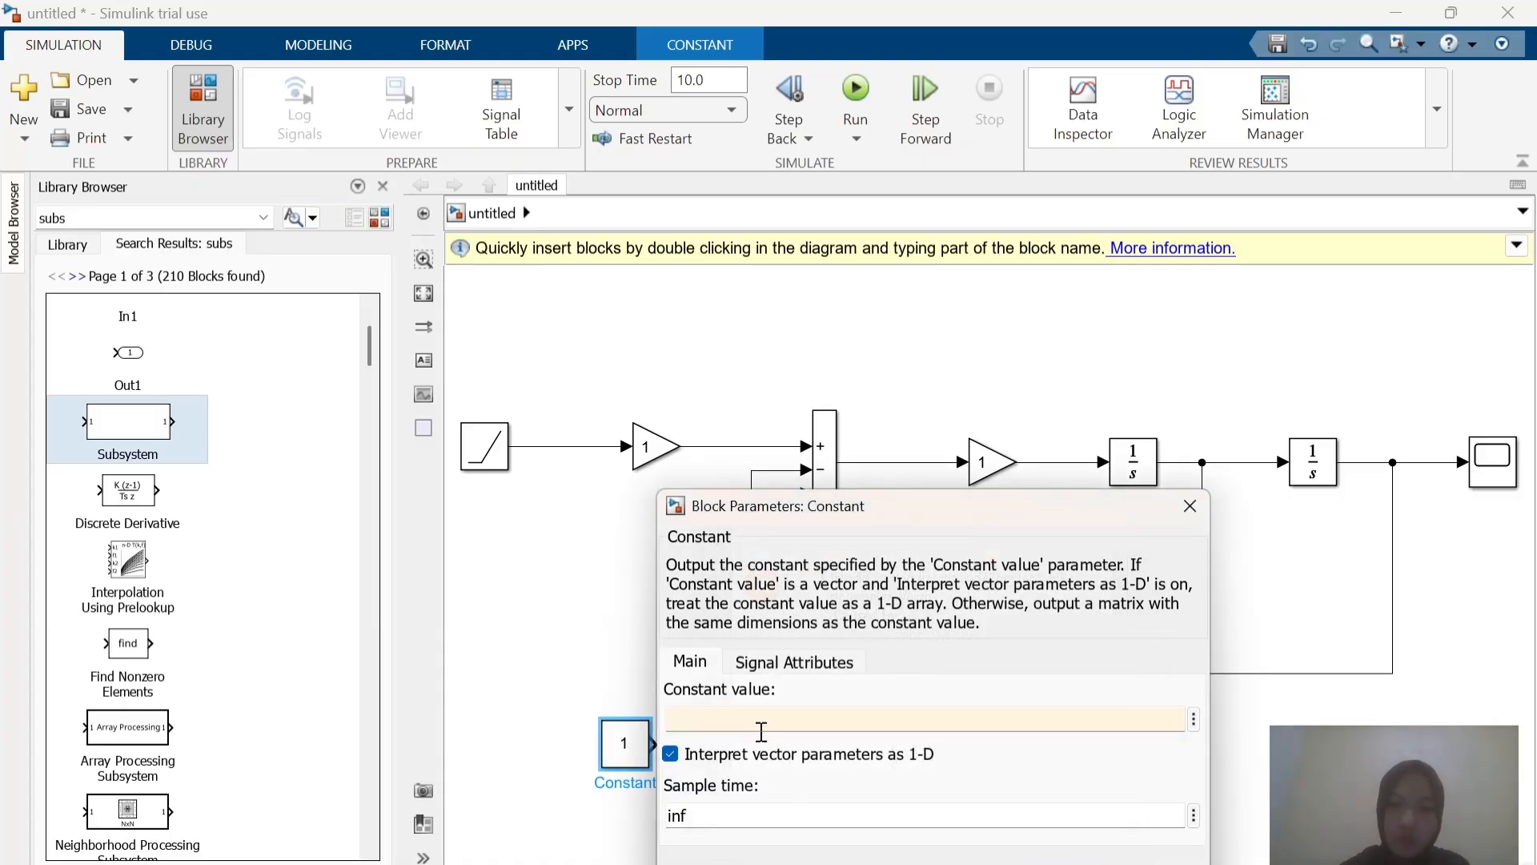
text(0.3)
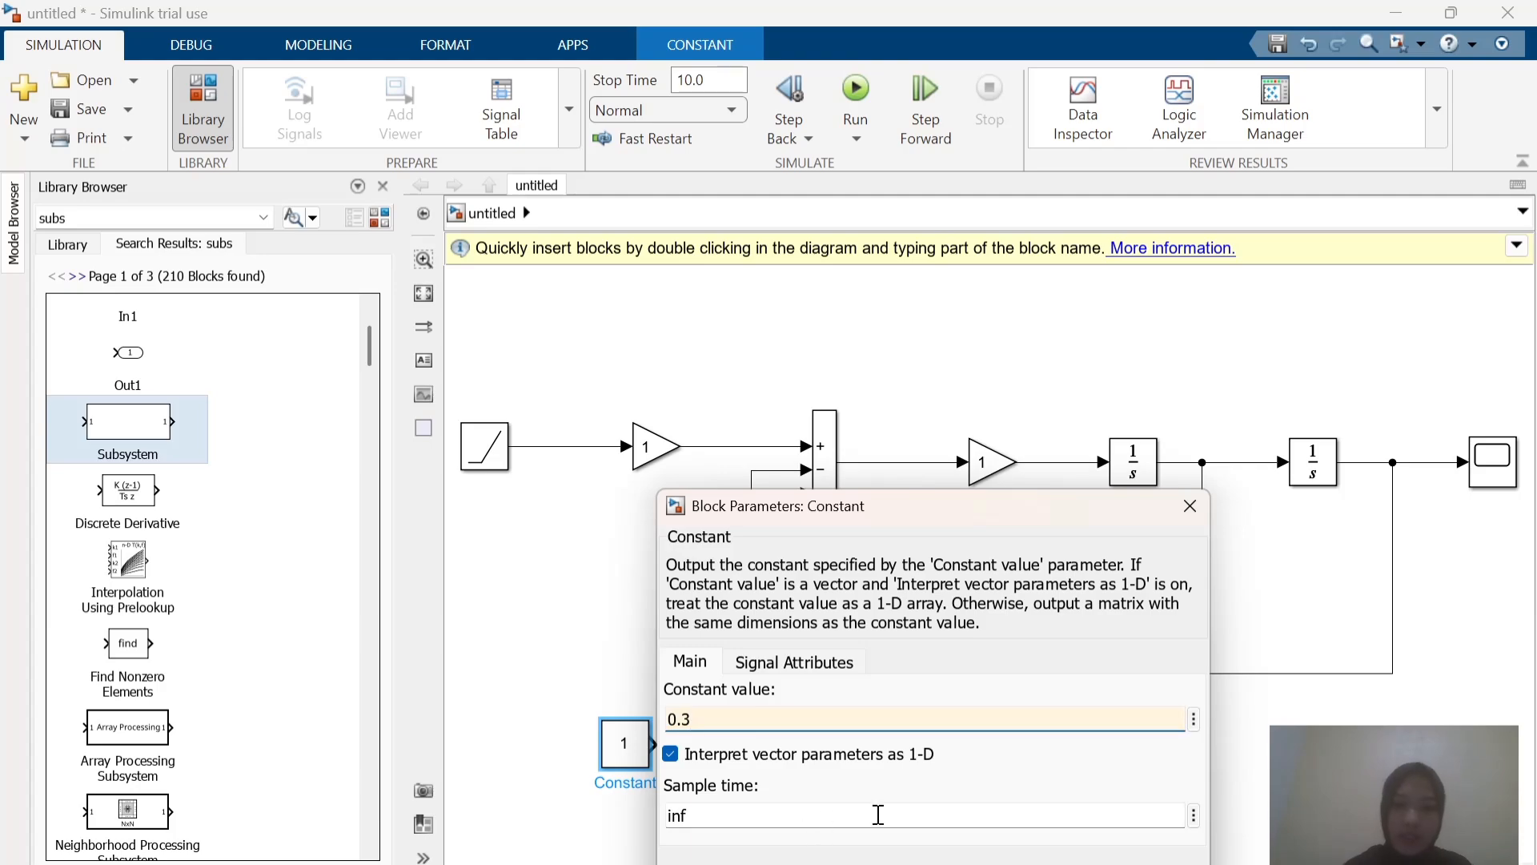
key(Return)
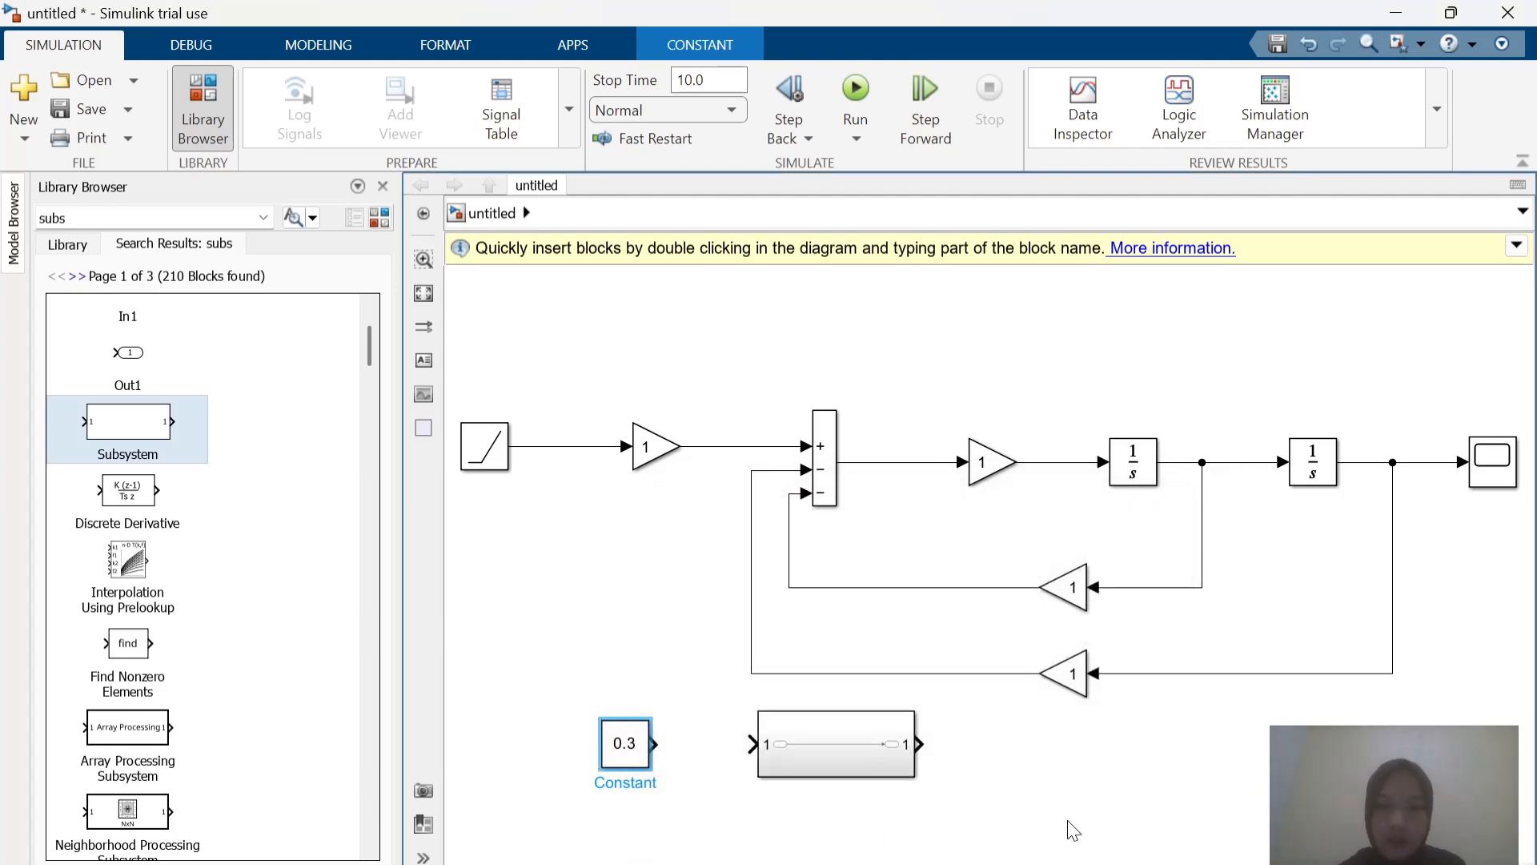
Step: Open the Subsystem block beside the 0.3 Constant to access its internal diagram
click(1073, 830)
key(alt+Tab)
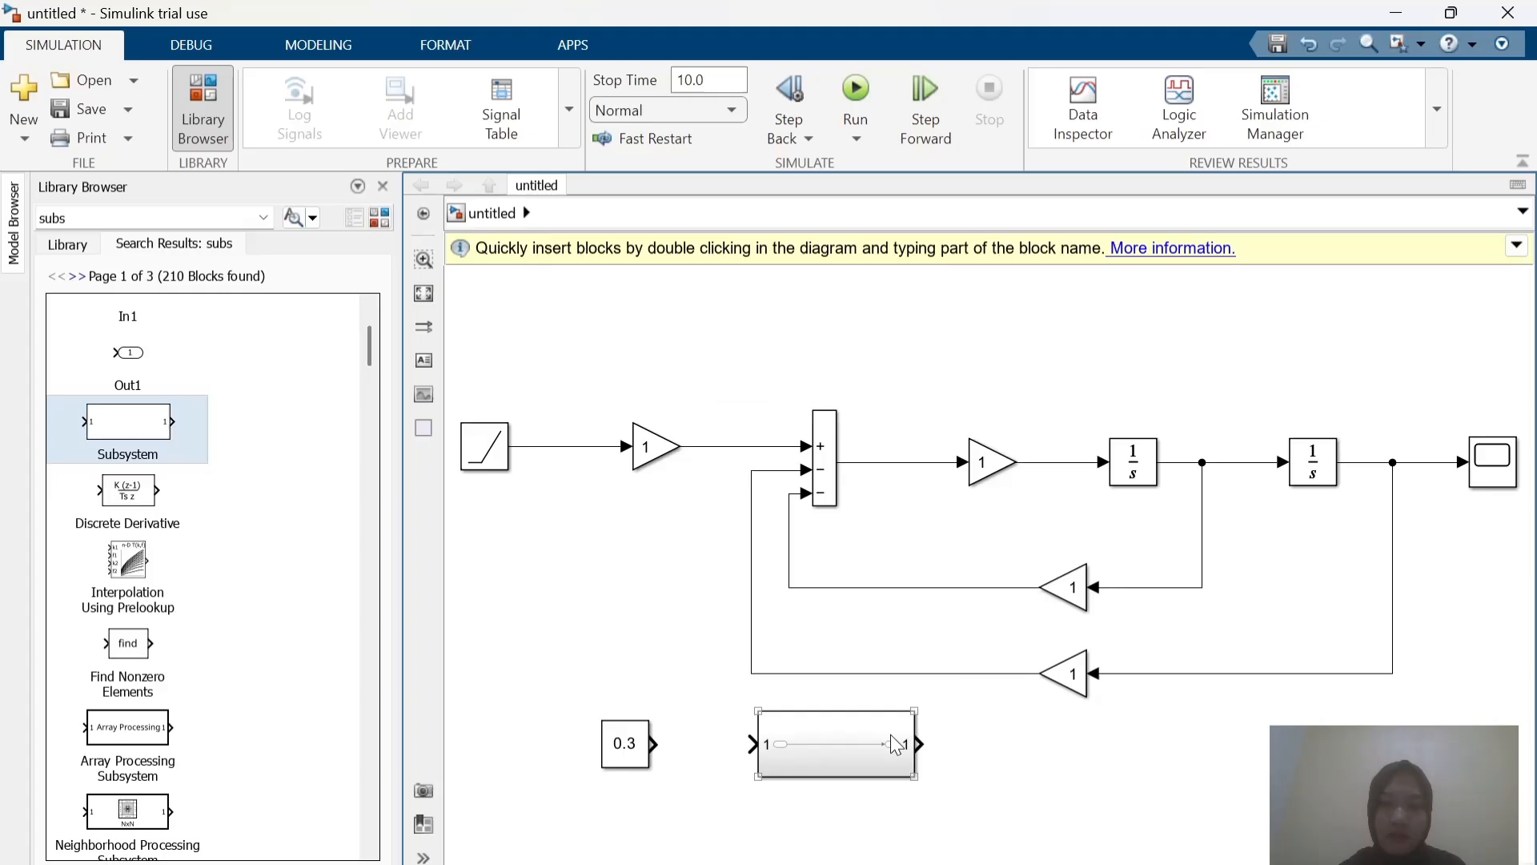
click(857, 748)
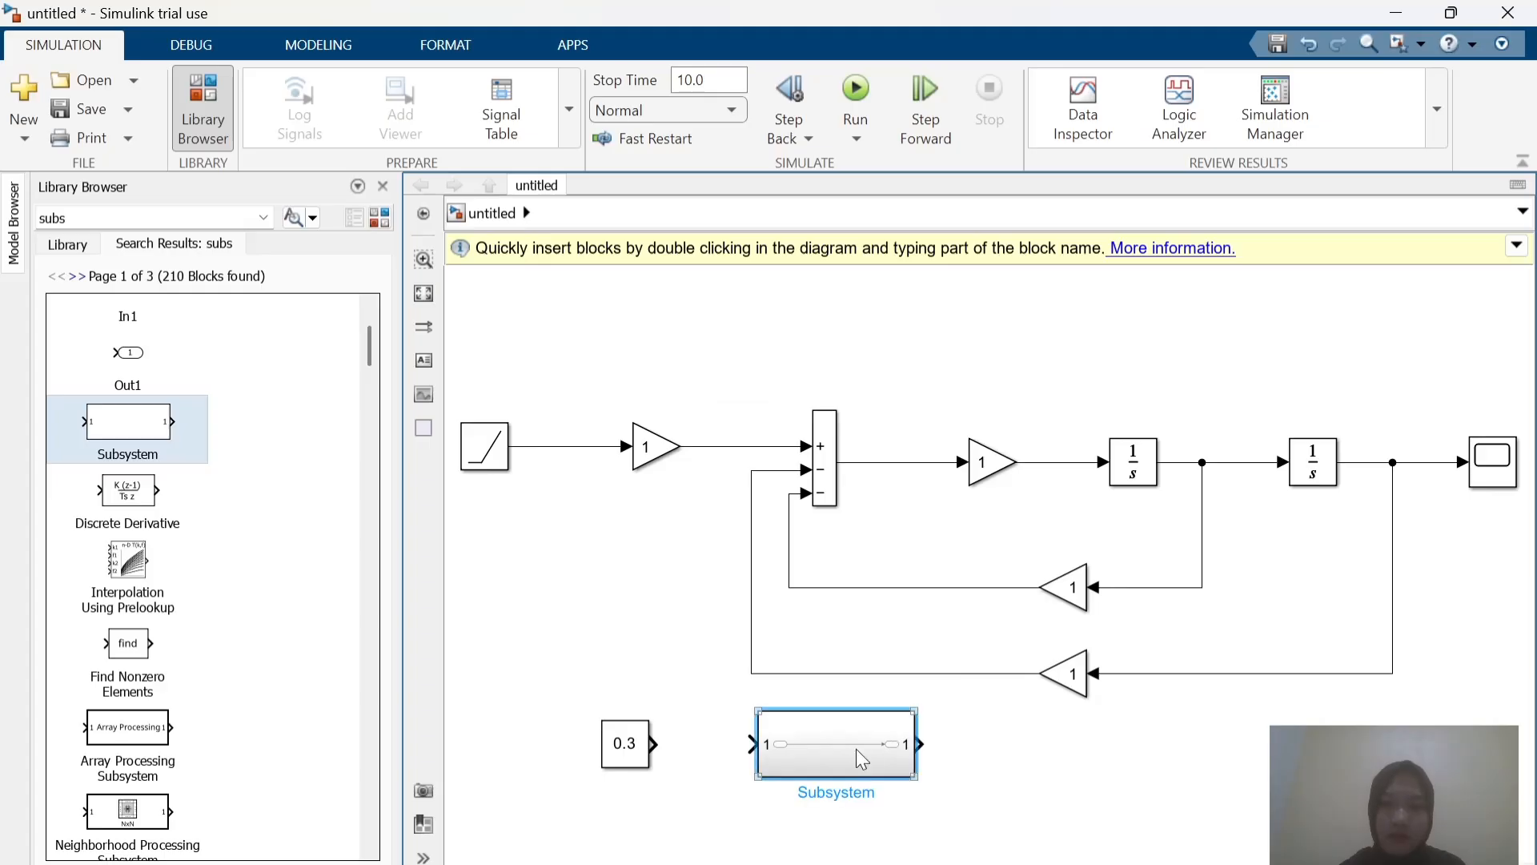
double_click(857, 747)
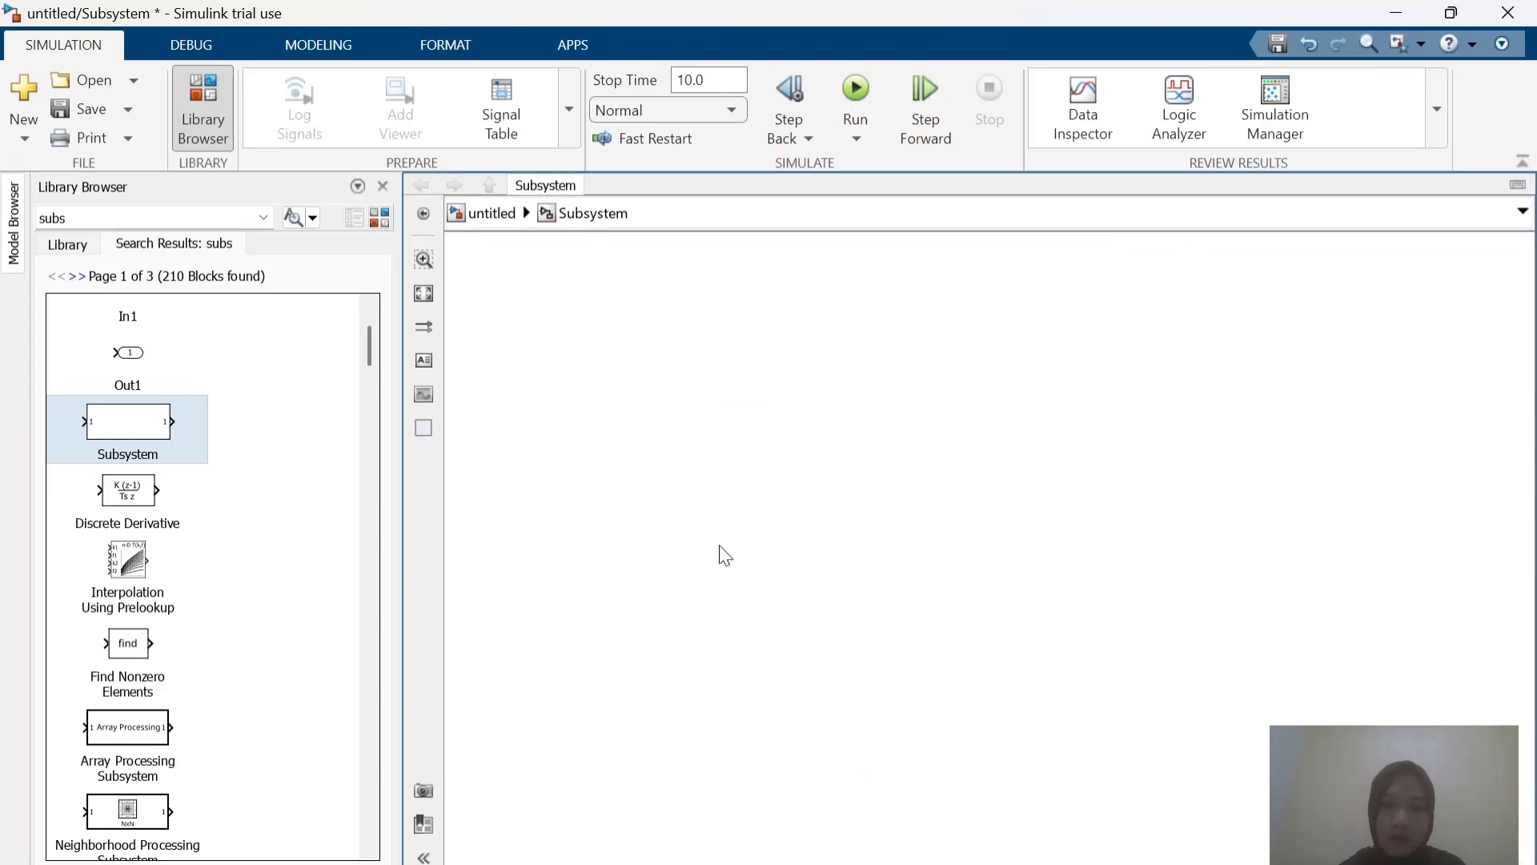
Step: Copy the top-level diagram from the Ramp through the second Integrator, without the Scope, and paste it inside the Subsystem
click(851, 558)
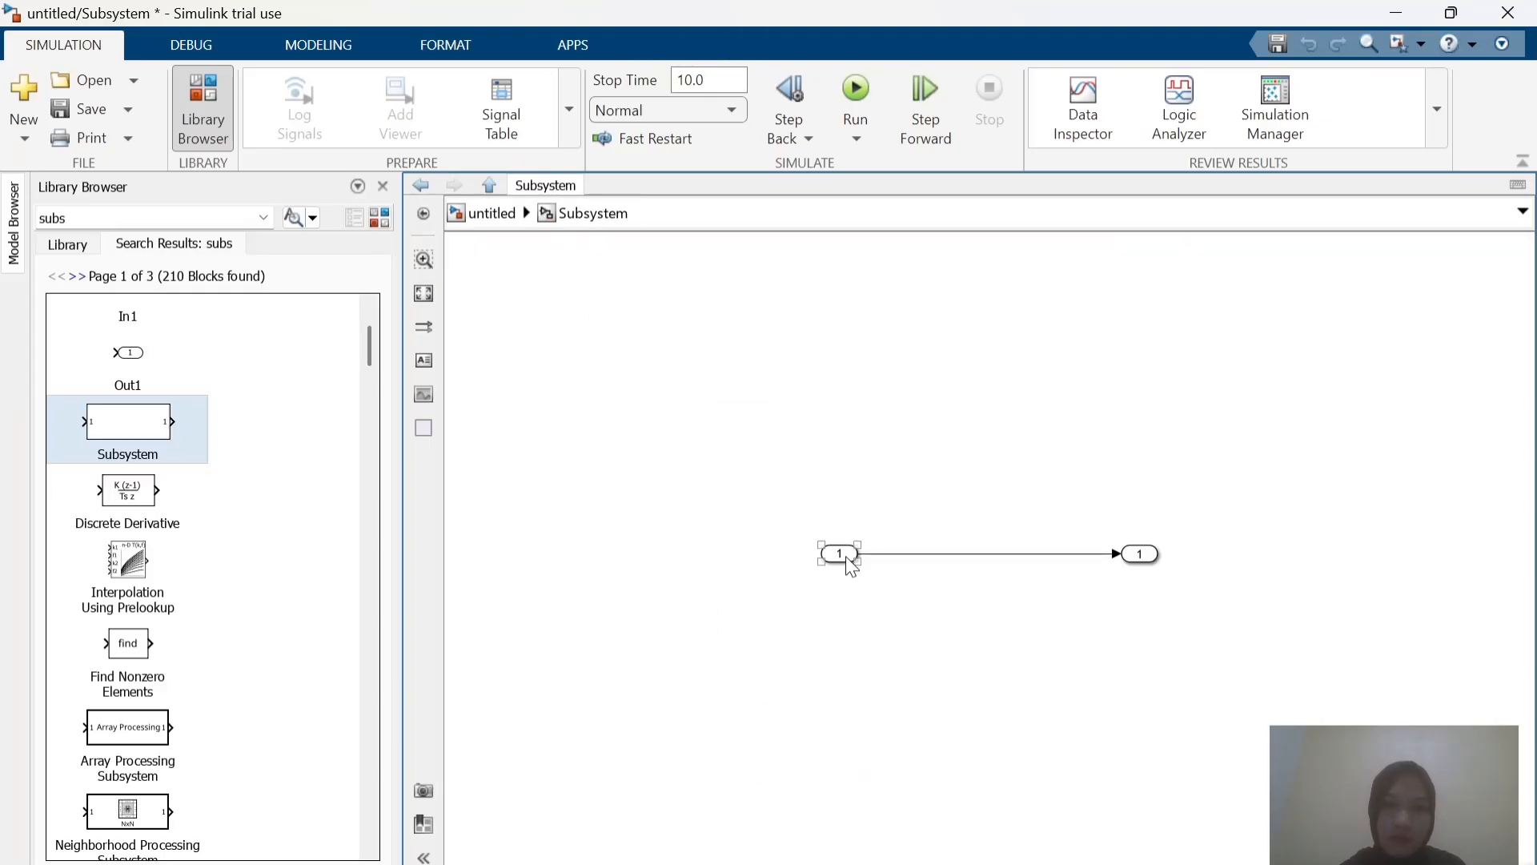
drag(851, 567, 825, 566)
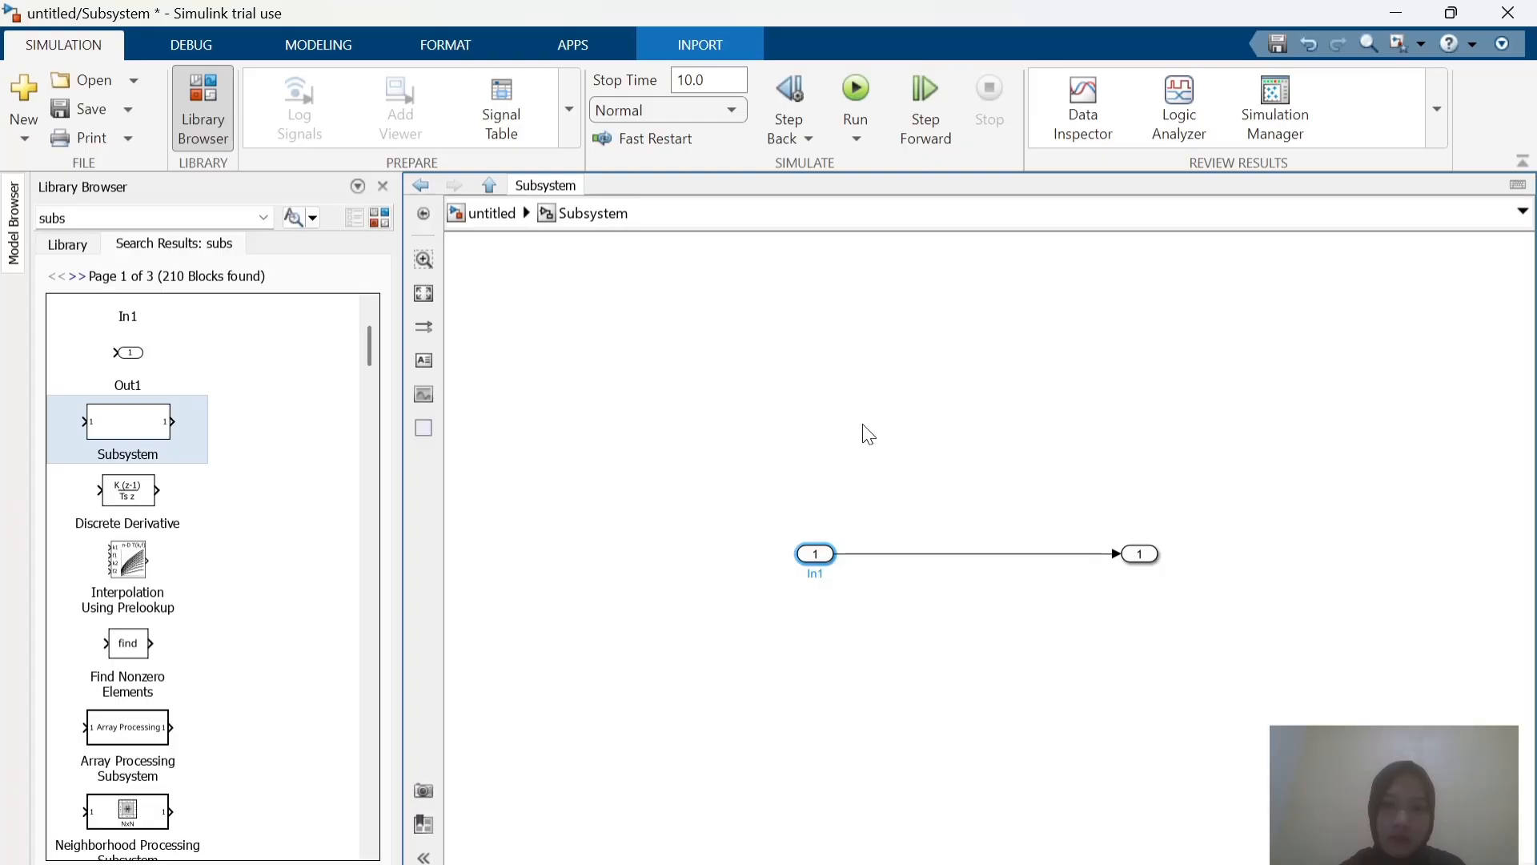
click(493, 216)
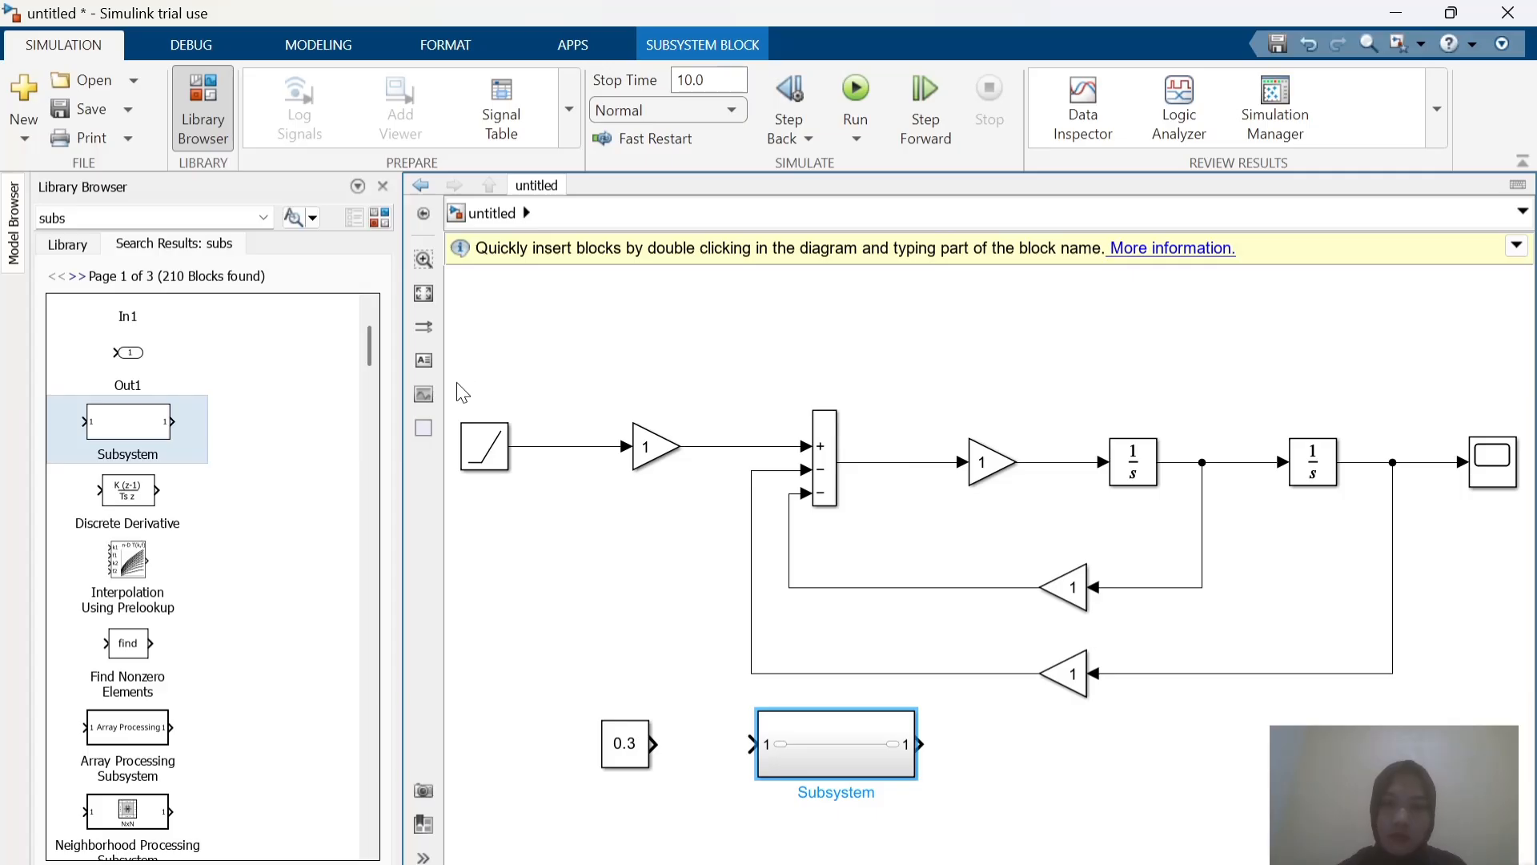
drag(452, 392, 1424, 710)
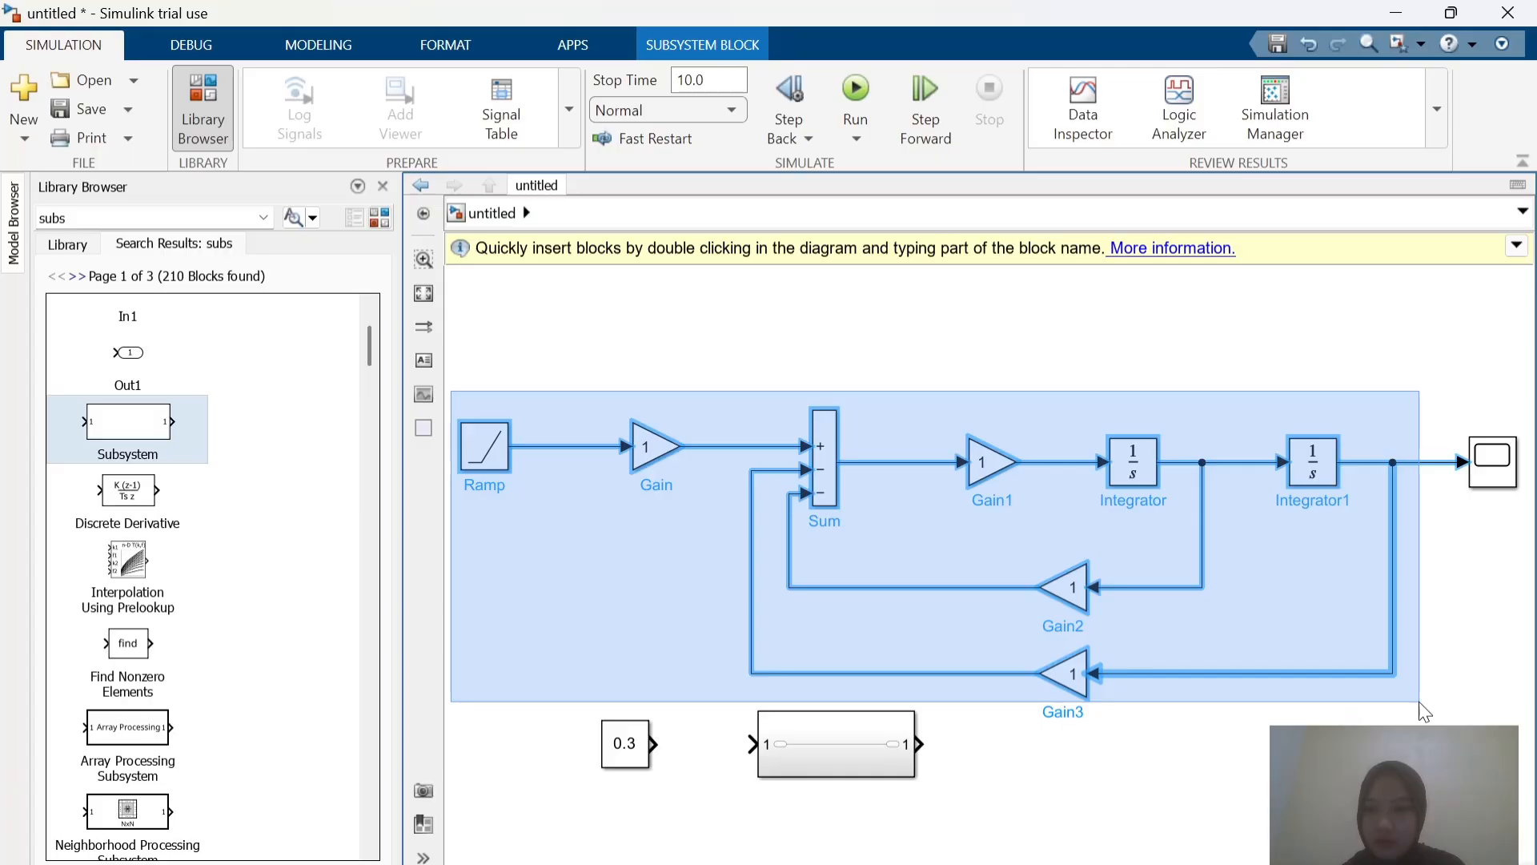
drag(1424, 710, 1425, 710)
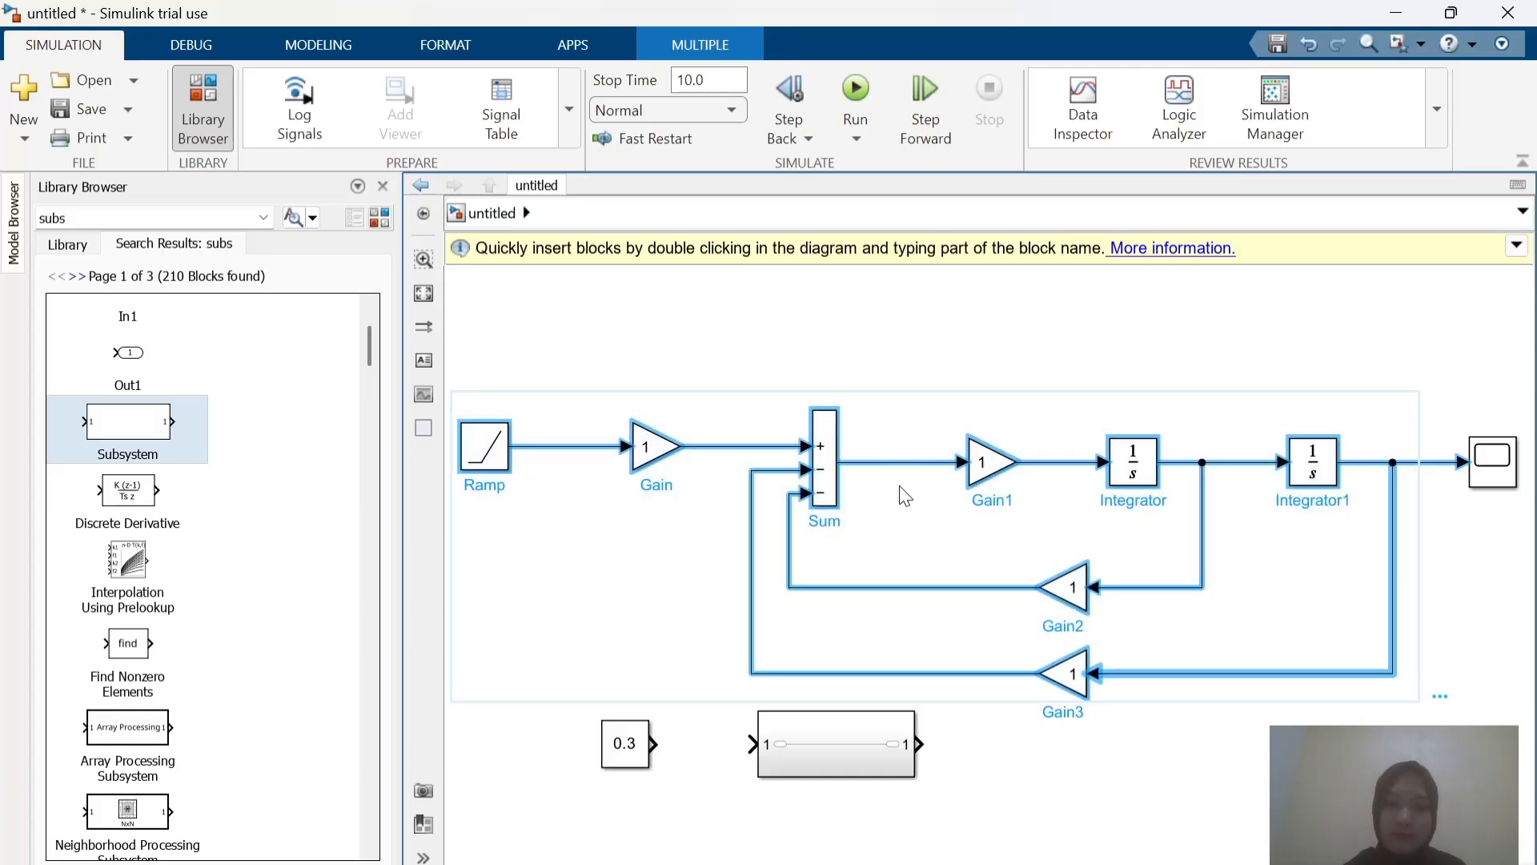
double_click(808, 746)
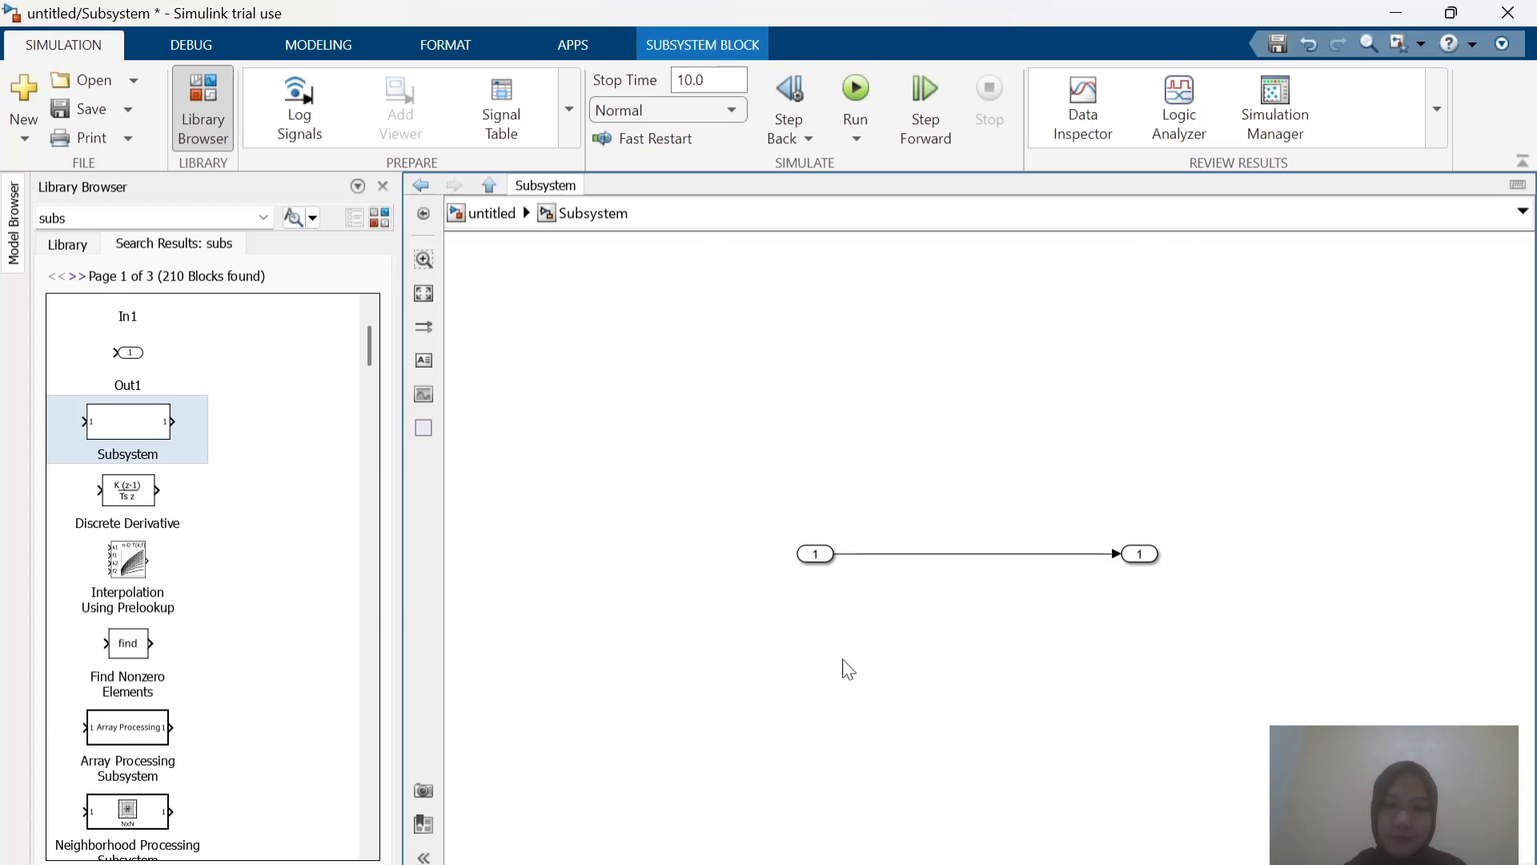
key(ctrl+v)
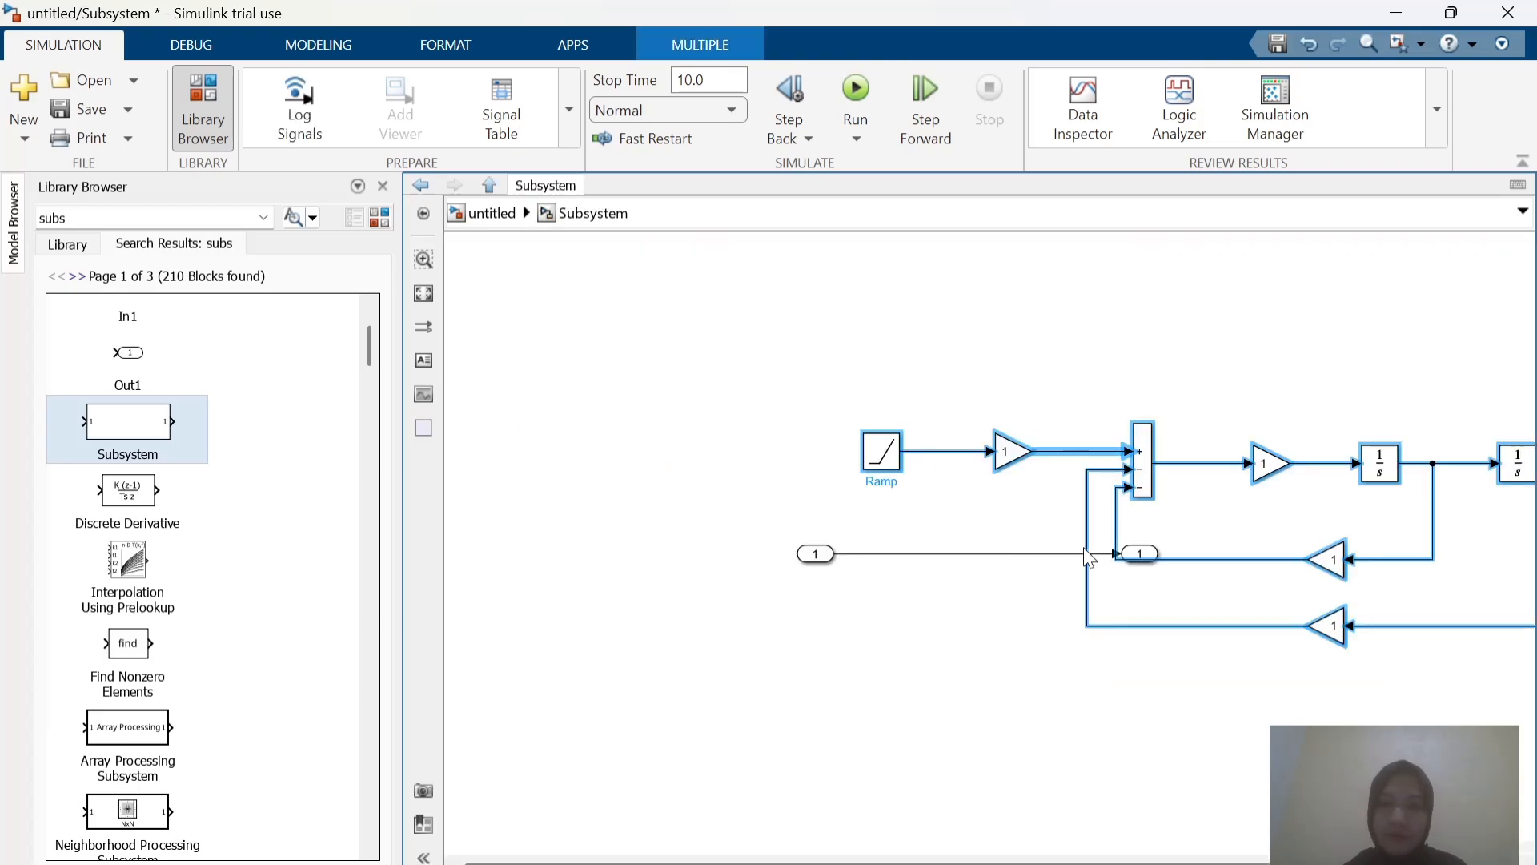
Step: Move the connected In1 and Out1 ports clear of the pasted diagram, ahead of the Ramp block
click(999, 554)
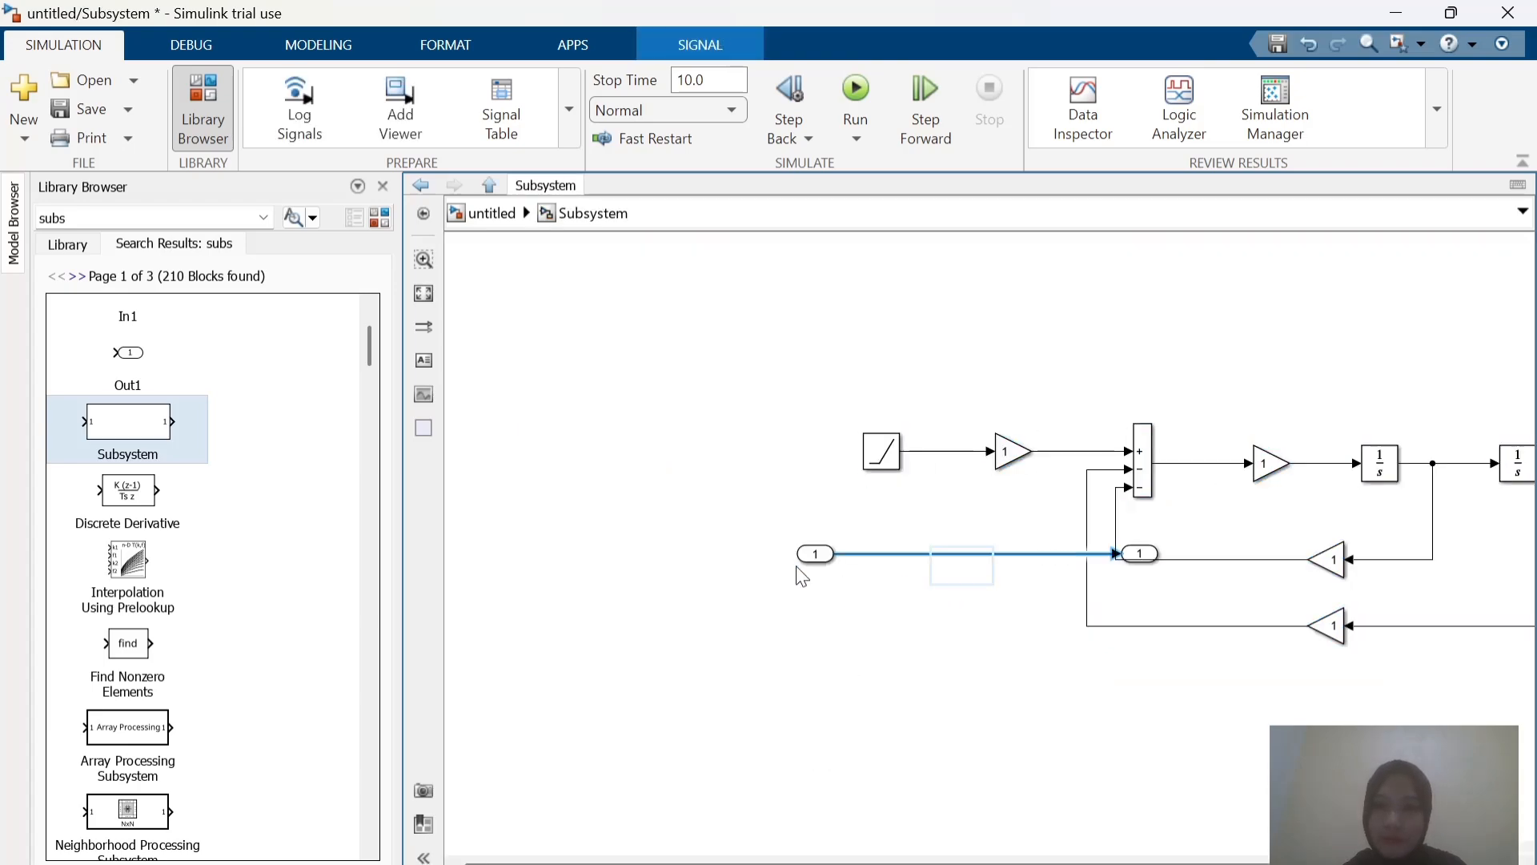
drag(814, 567, 562, 501)
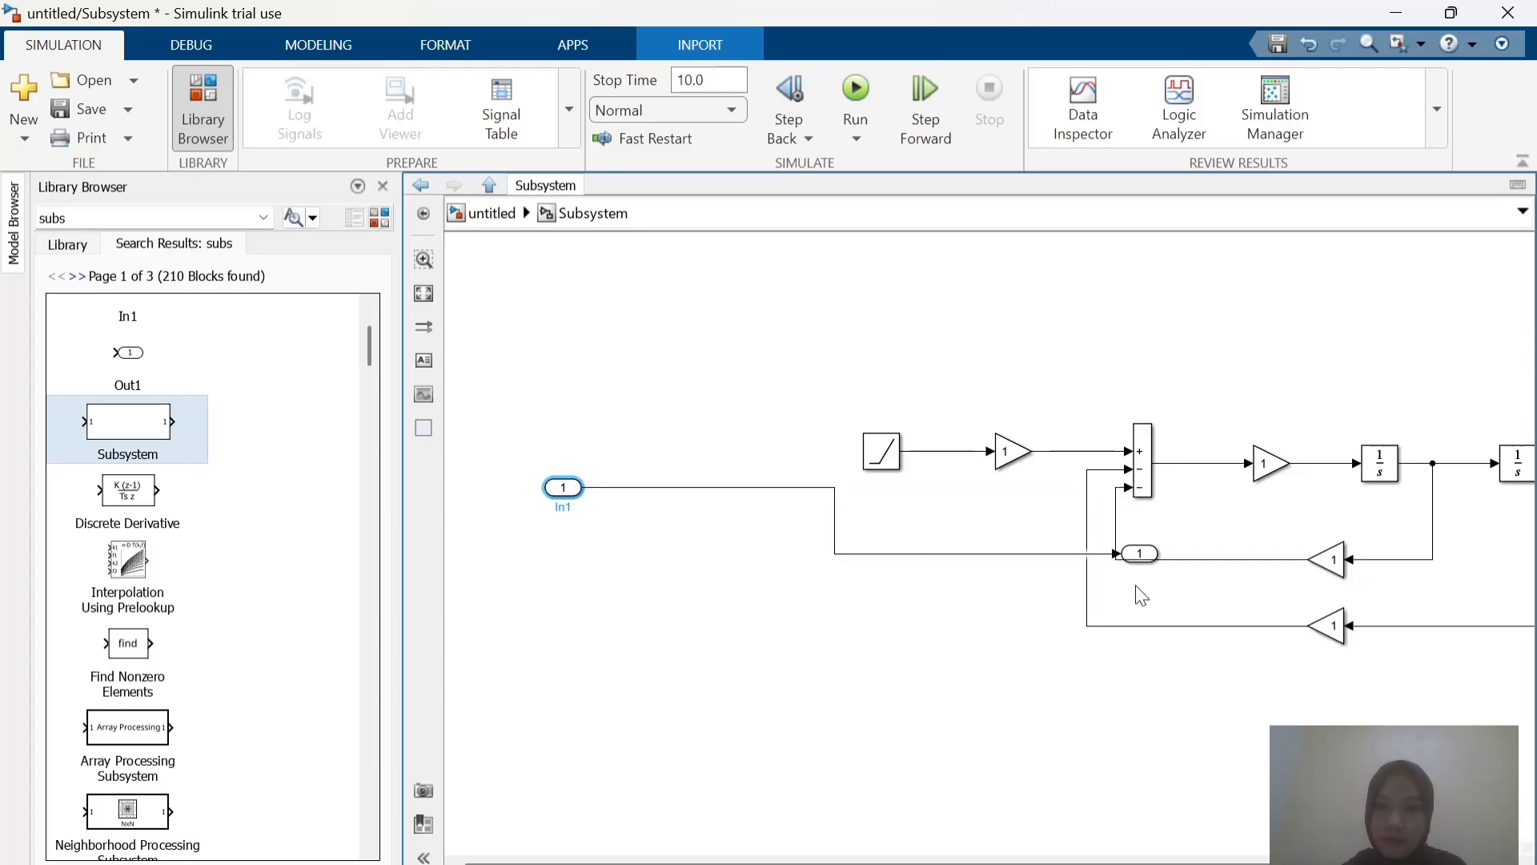
drag(1137, 552, 730, 496)
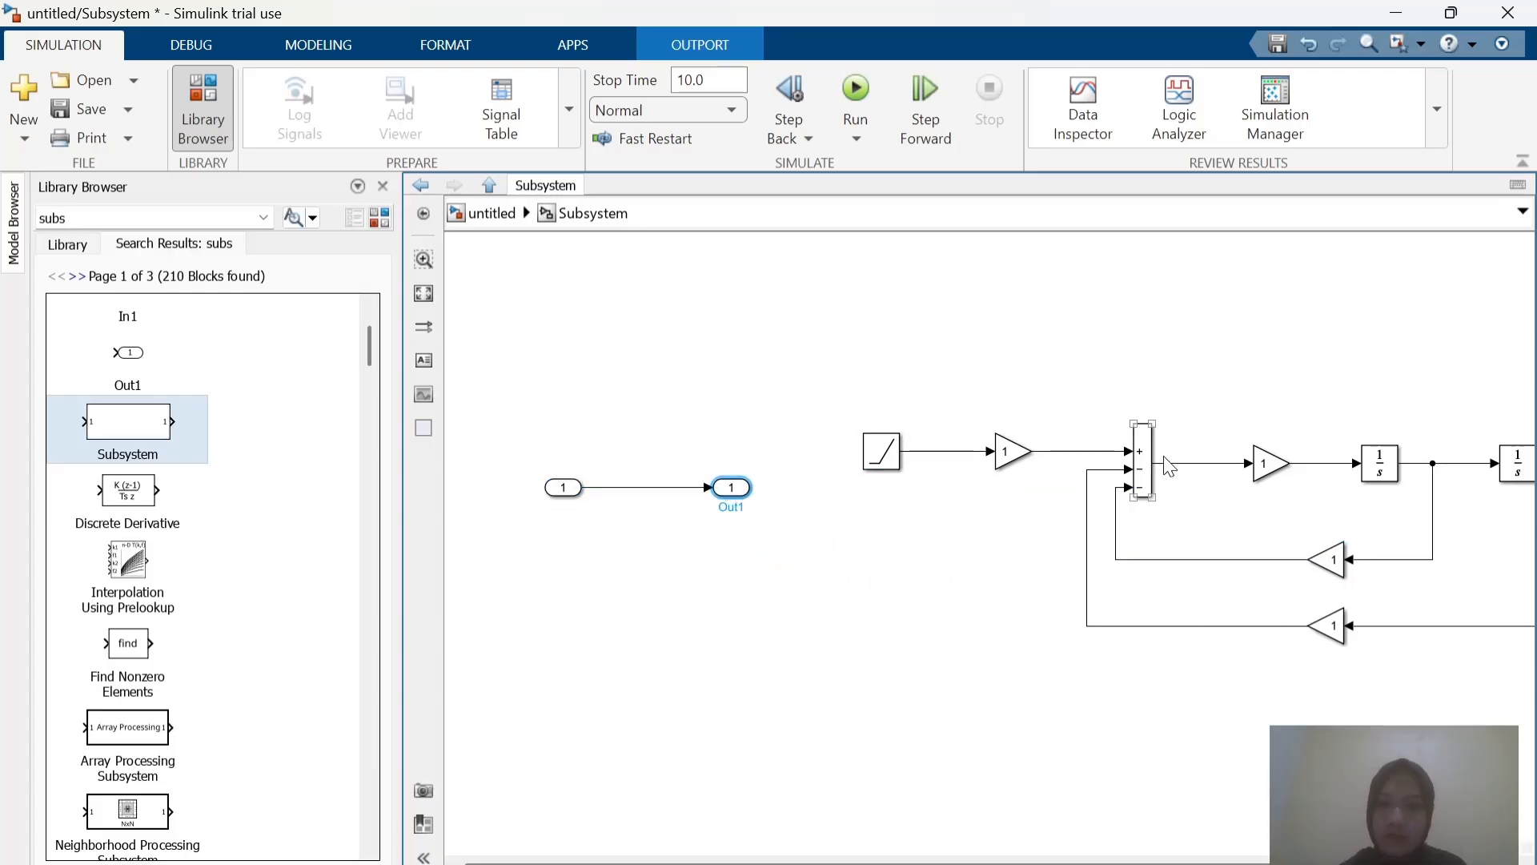
drag(807, 415, 1469, 681)
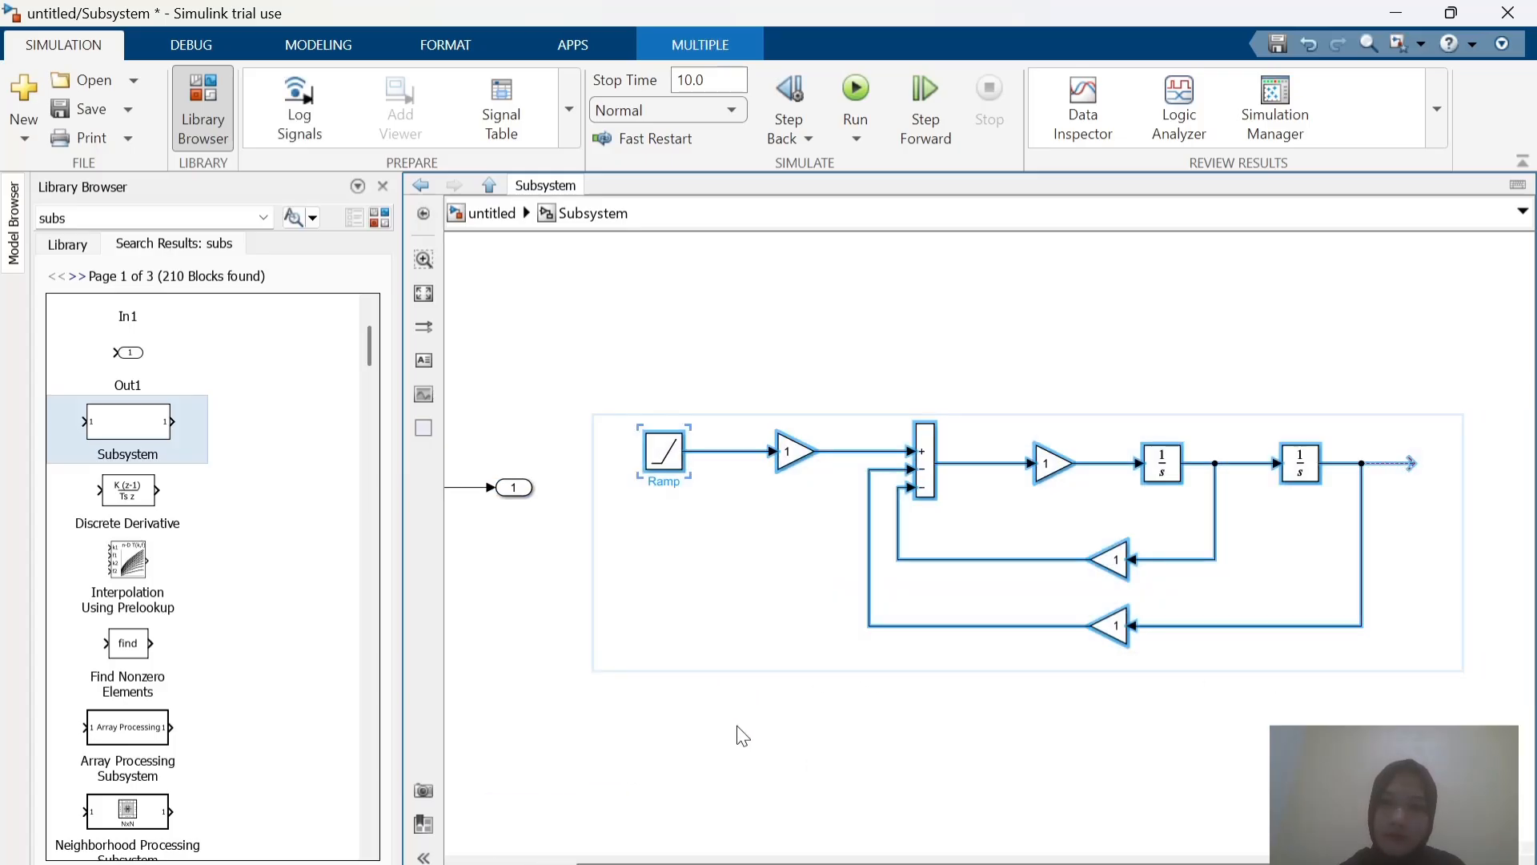
drag(519, 488, 558, 487)
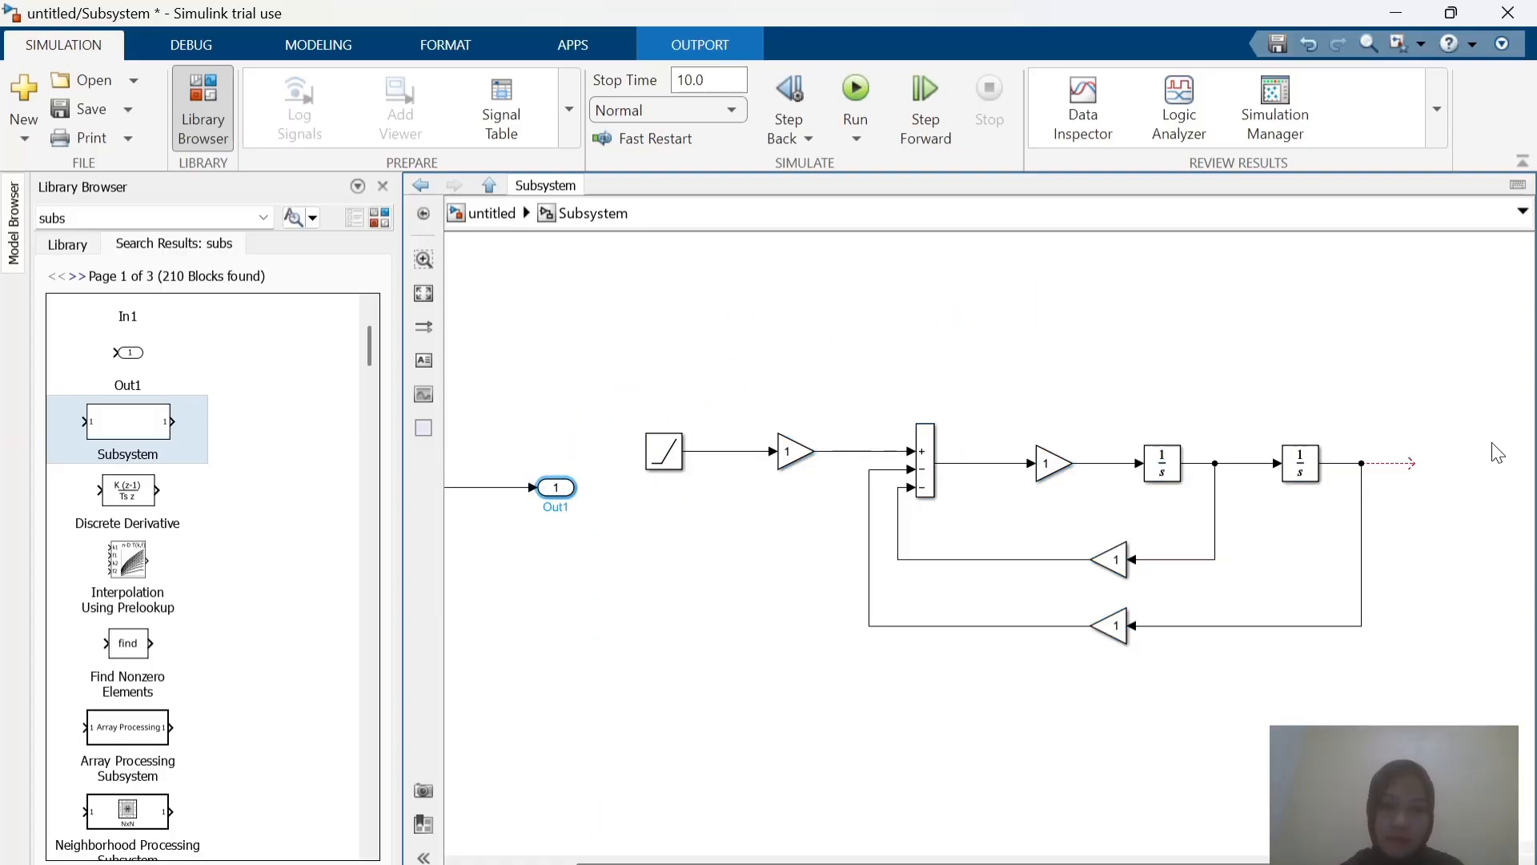
Step: Add another output port after the second Integrator and attach it to the unconnected end of that signal
click(1411, 463)
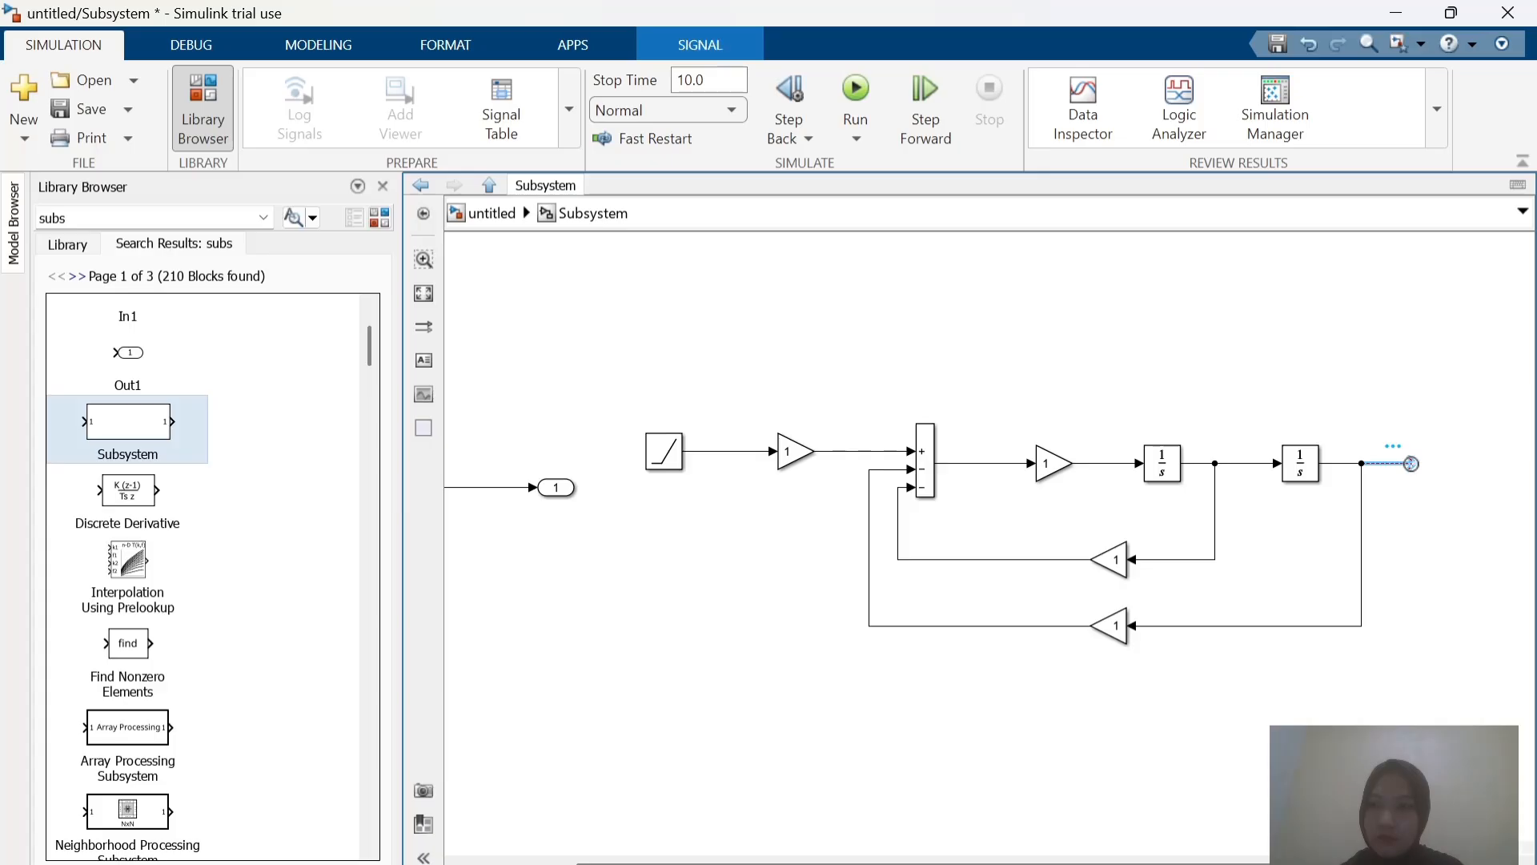
click(1411, 463)
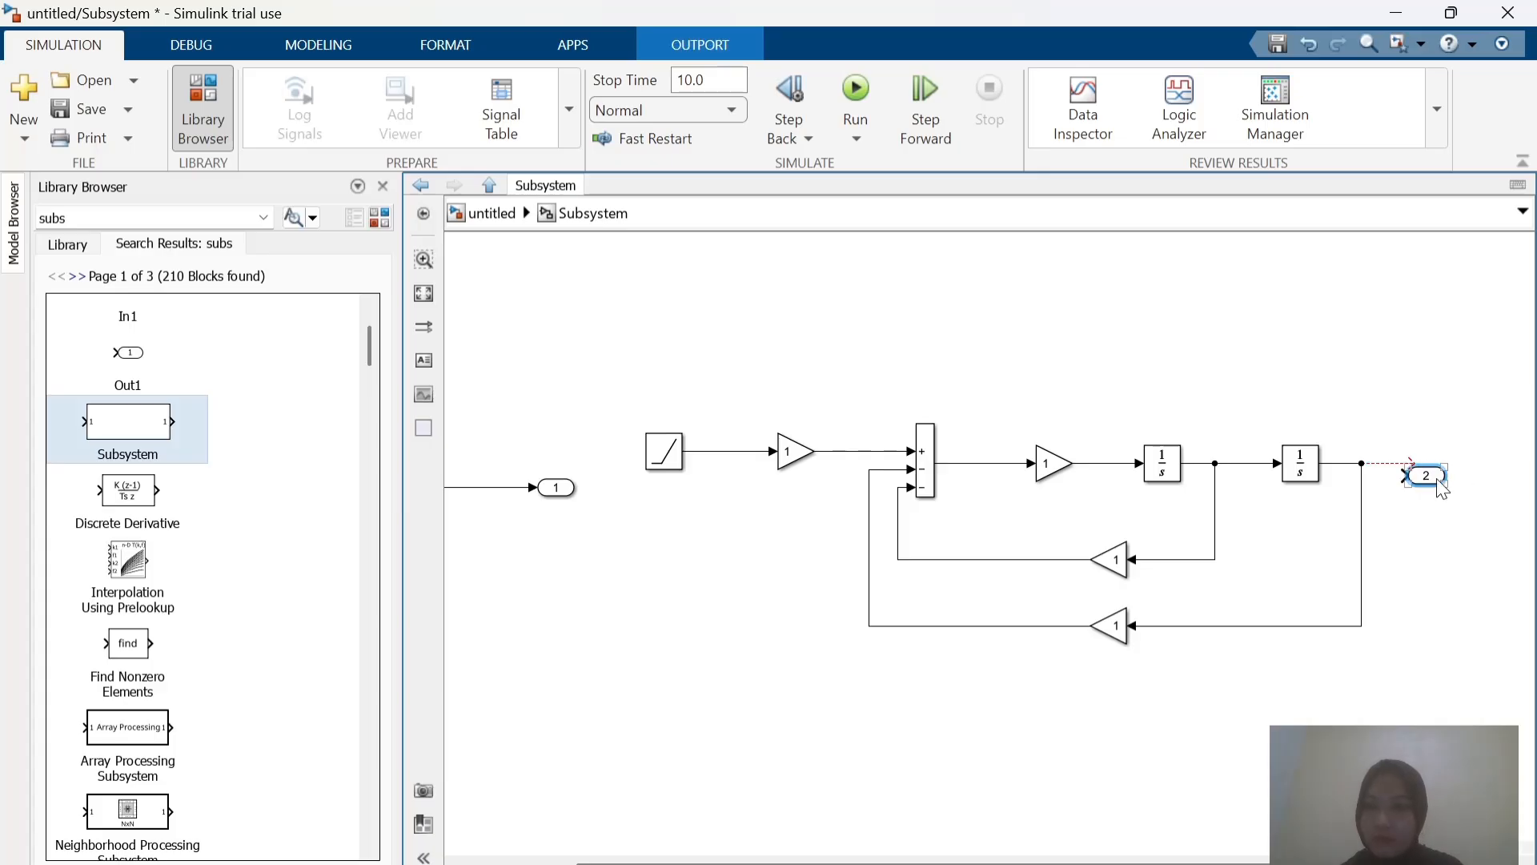
drag(1437, 480, 1440, 470)
click(1446, 603)
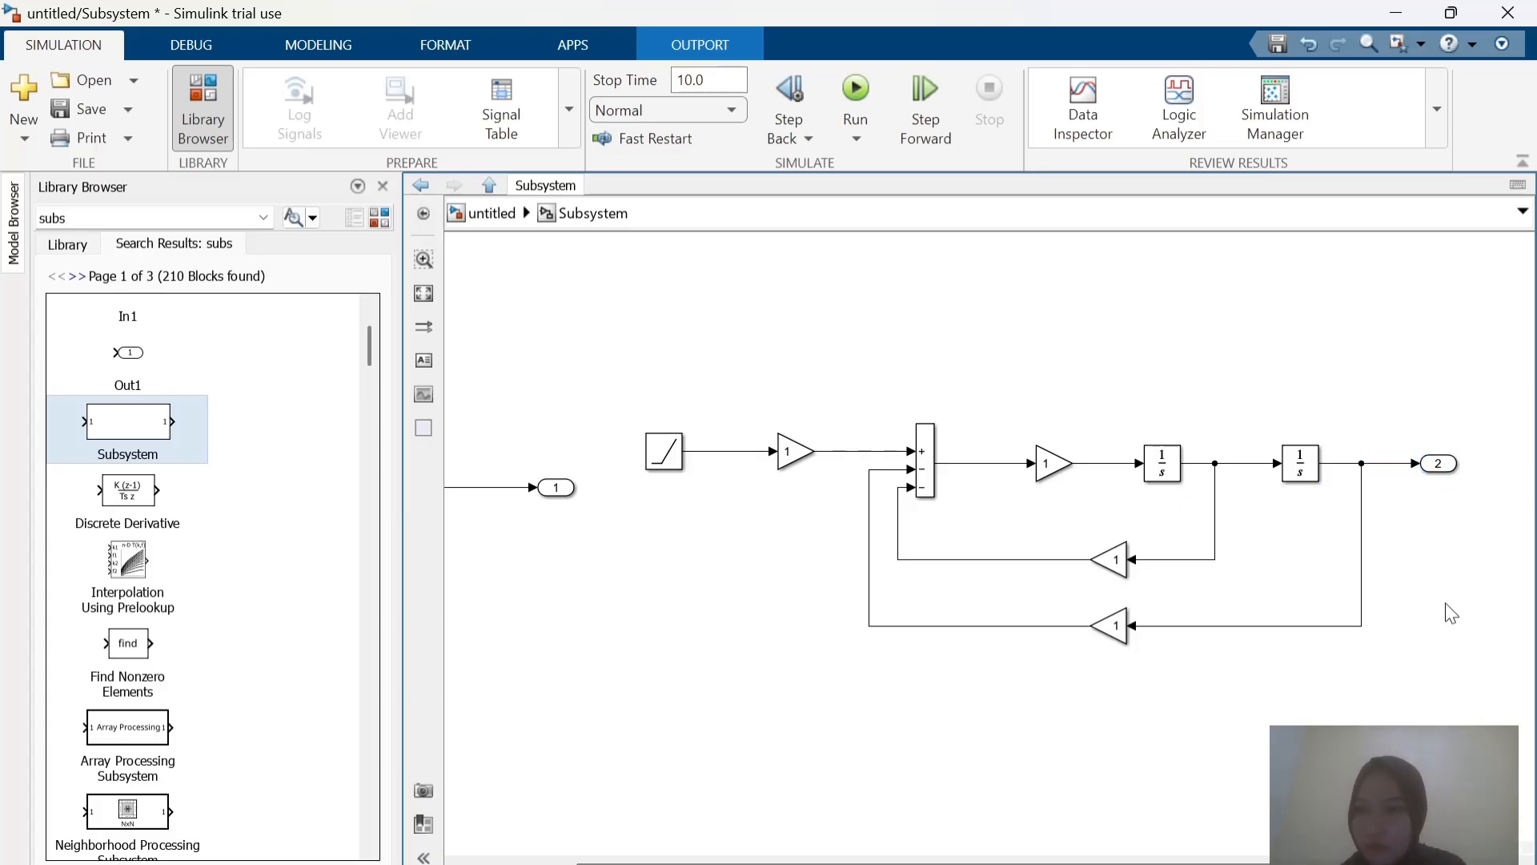
Step: Delete the original Out1 port and the unconnected signal line remaining at In1
click(559, 489)
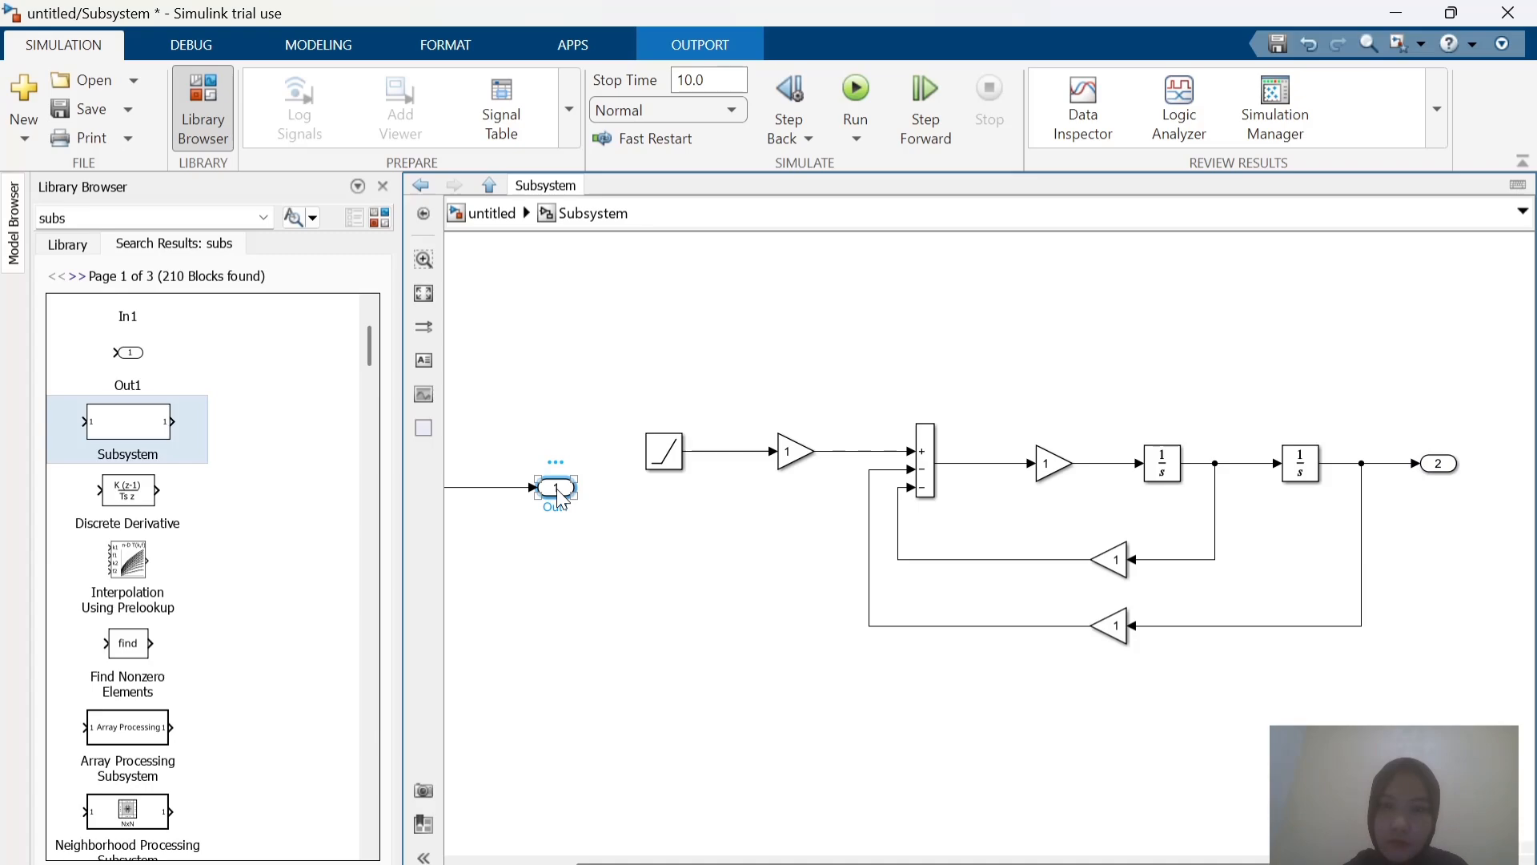
key(space)
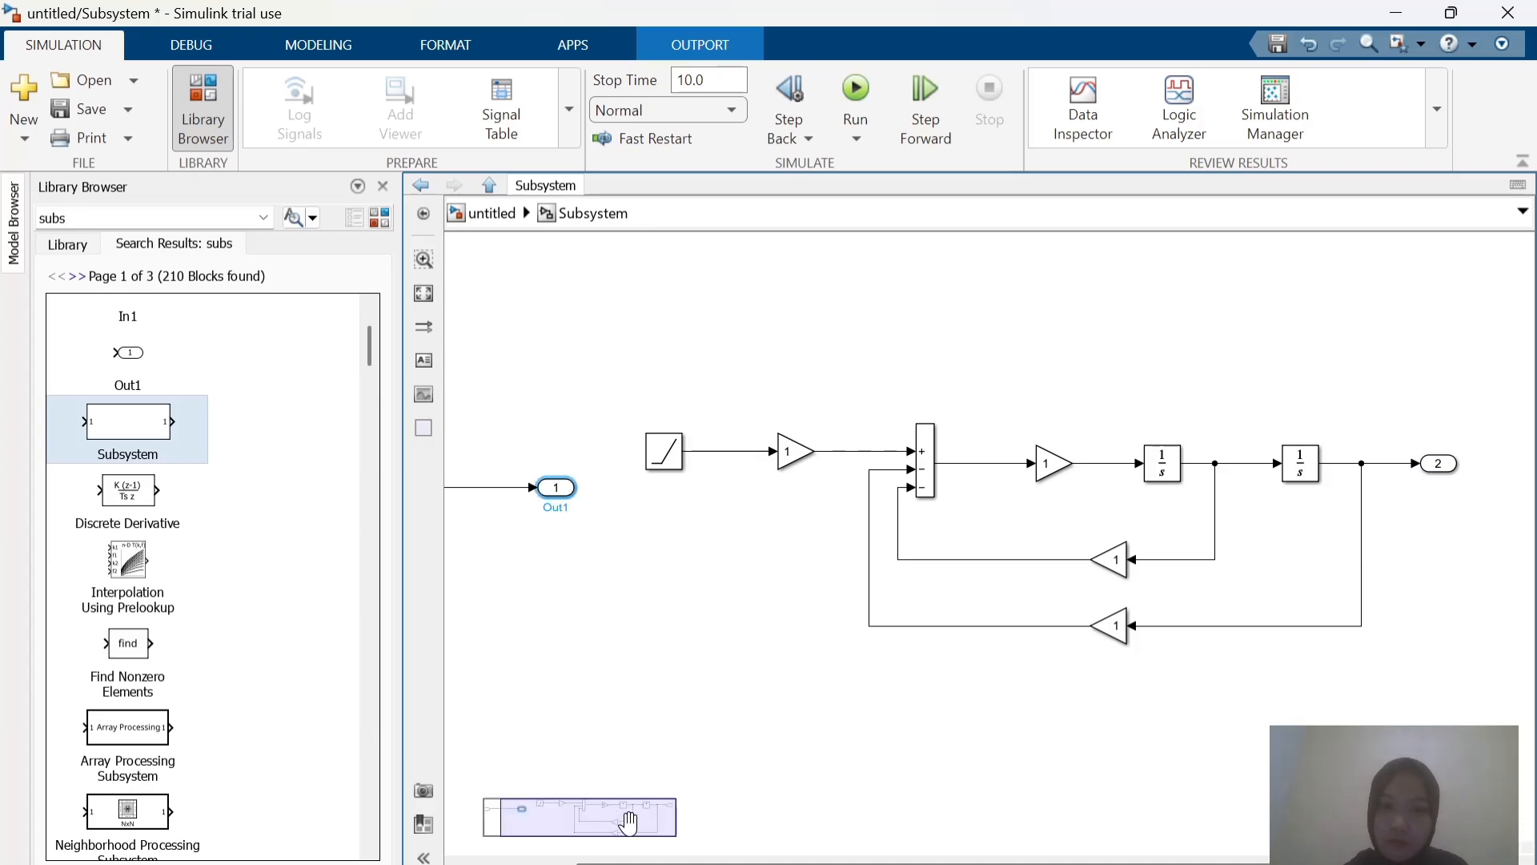
drag(629, 822, 512, 807)
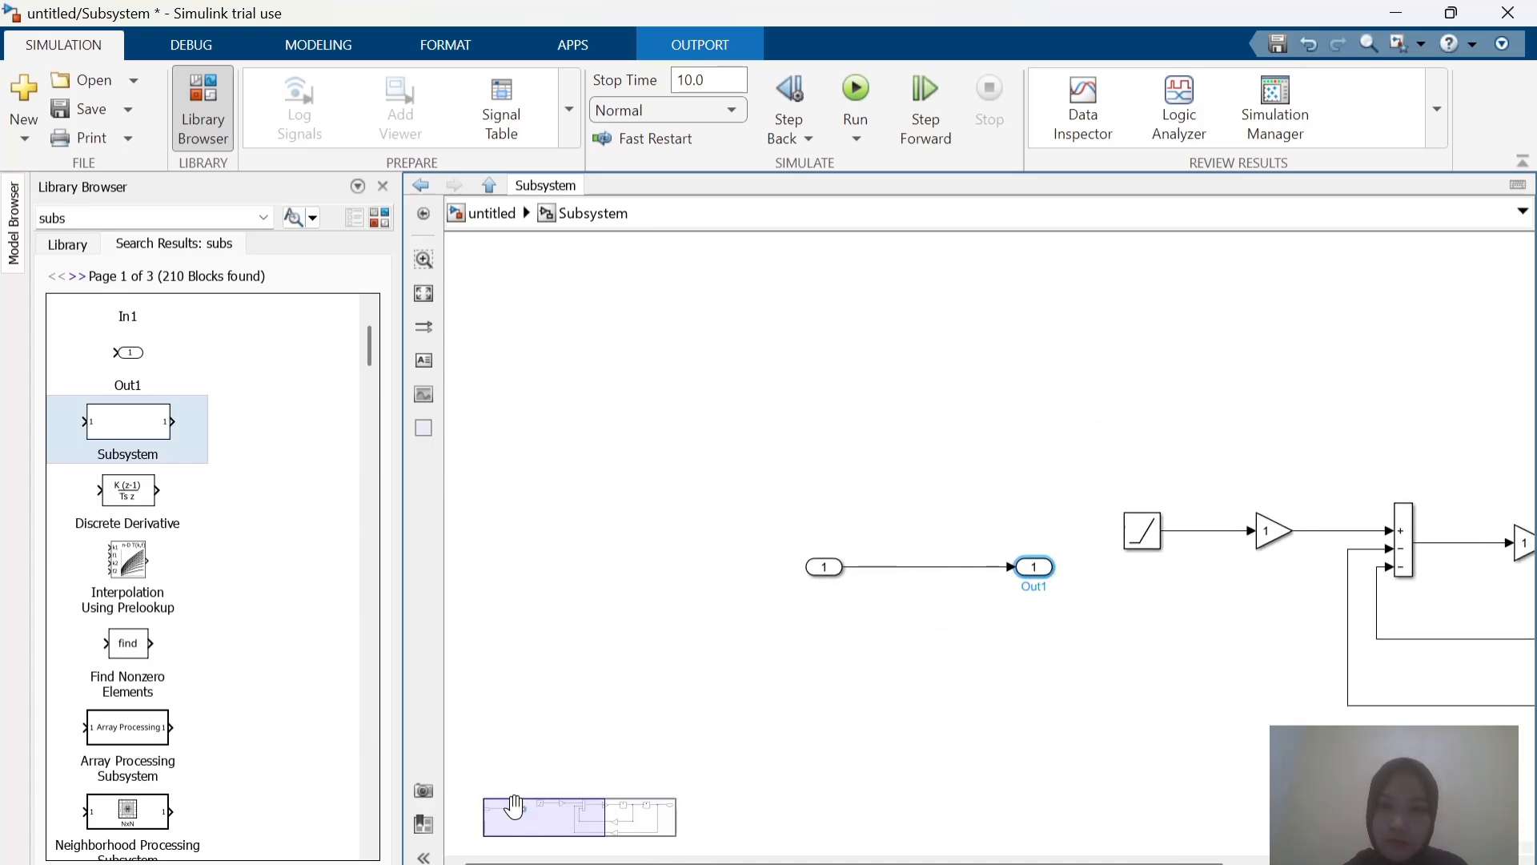
key(Delete)
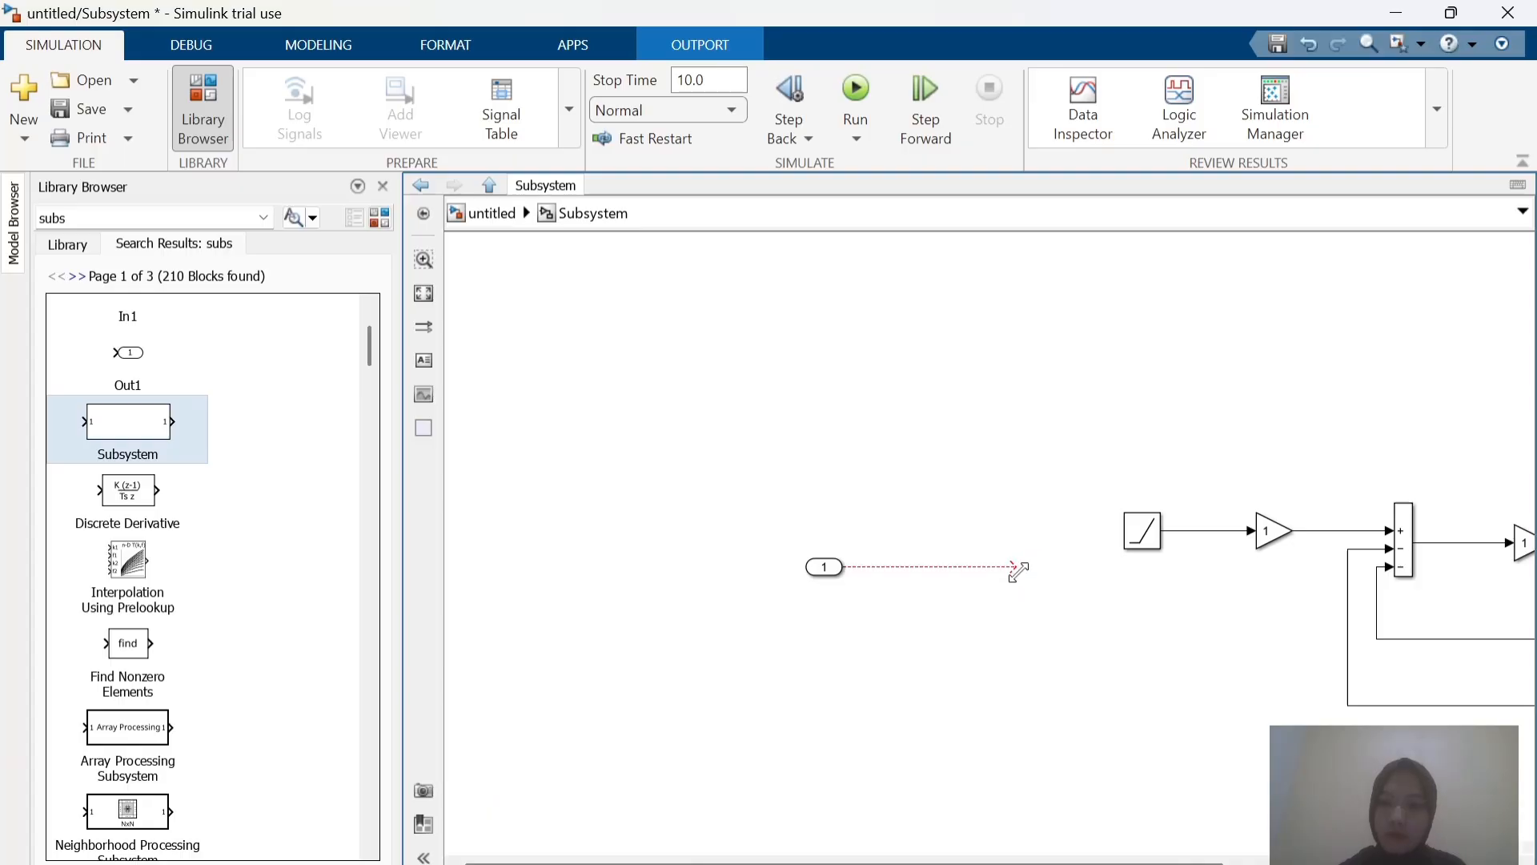
key(Delete)
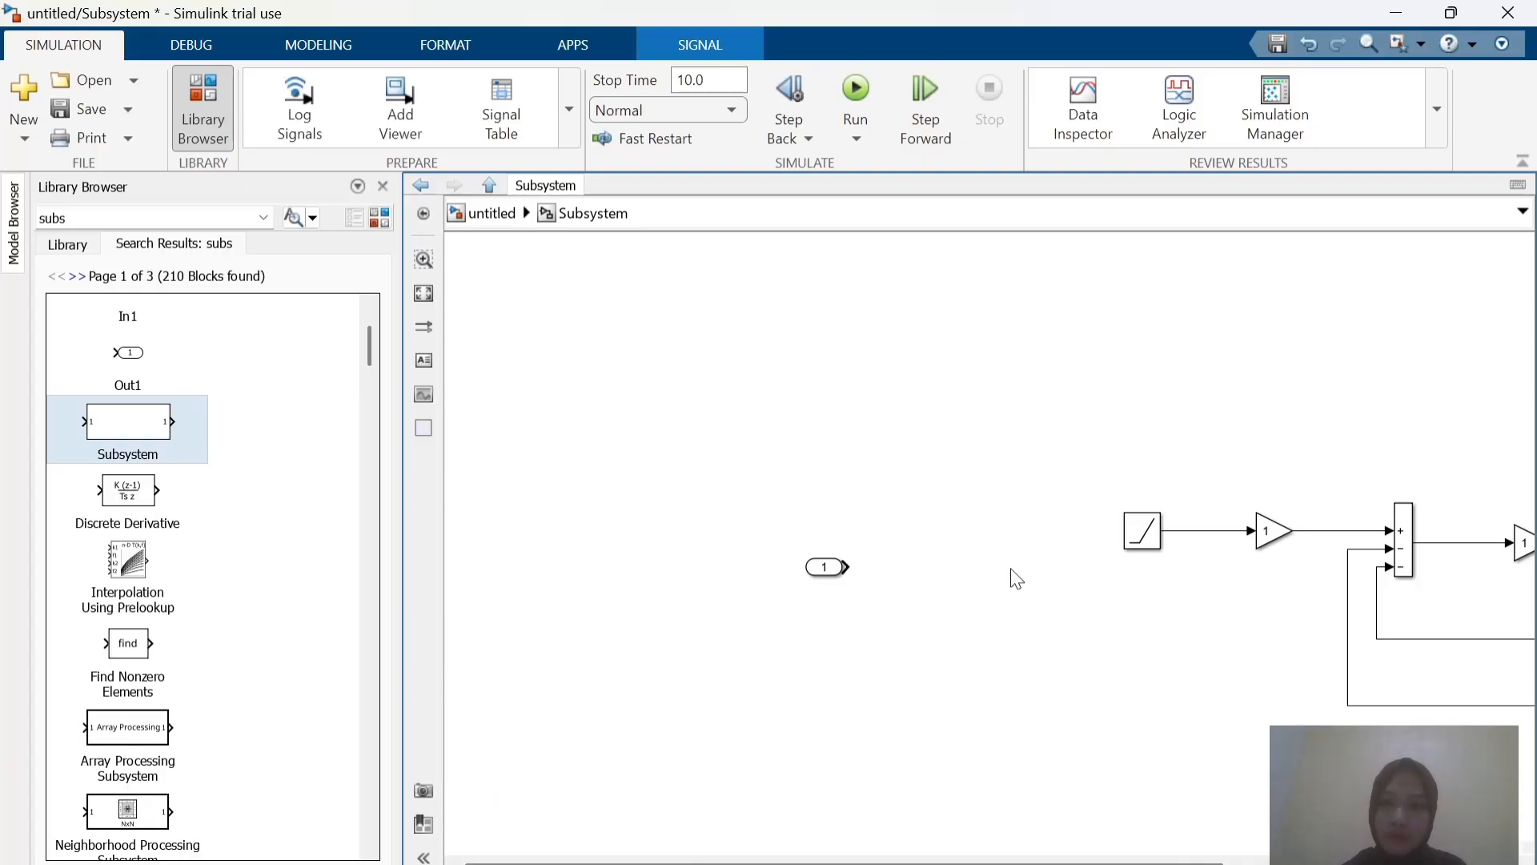
Step: Delete the Ramp block inside the Subsystem and put In1 in its place, feeding the first Gain
click(822, 575)
drag(826, 576, 1014, 538)
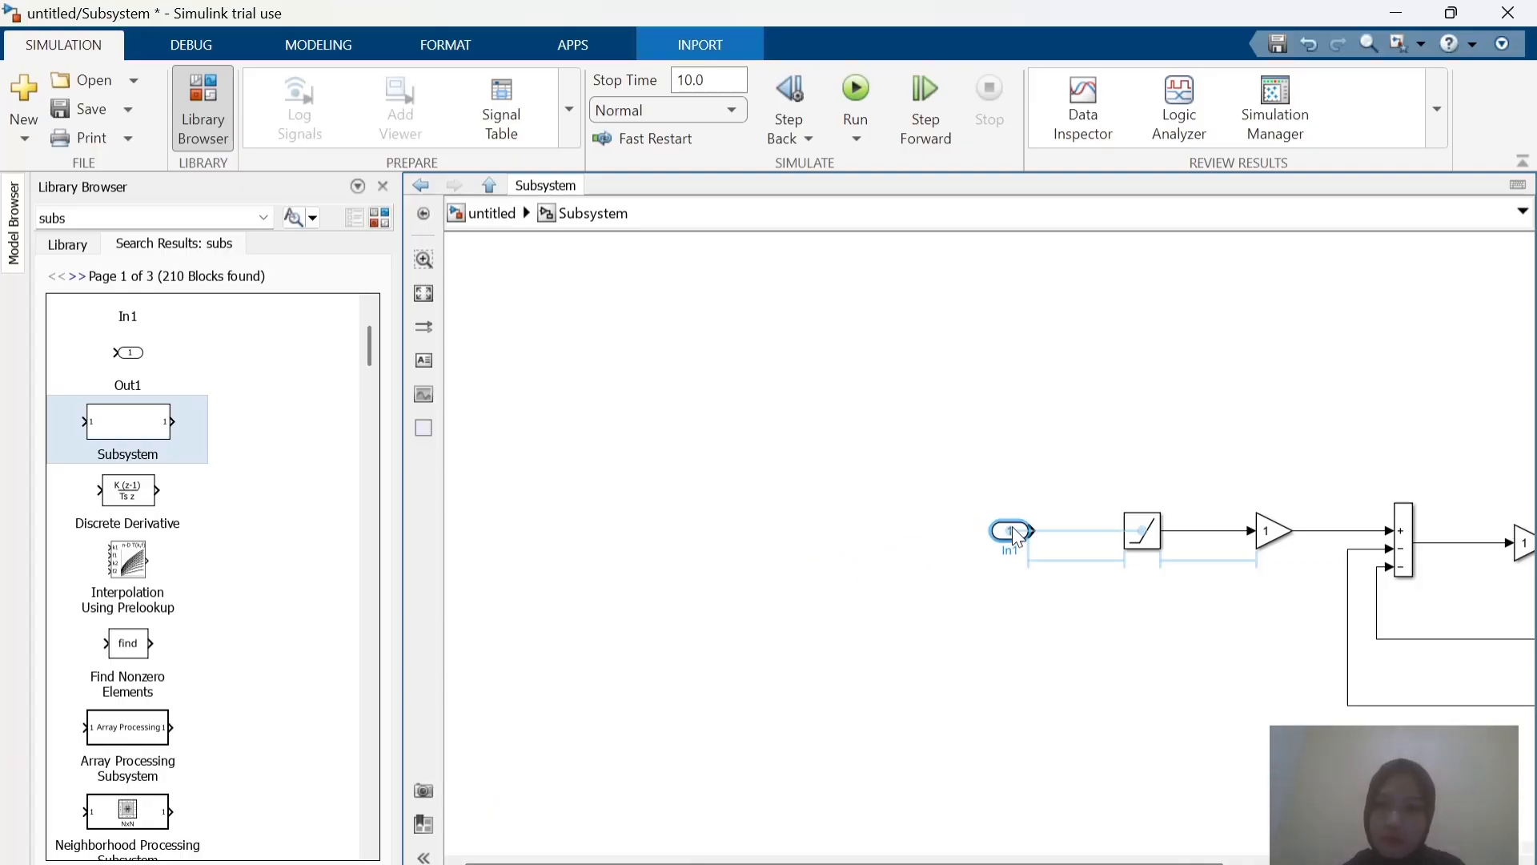
click(1146, 535)
key(Delete)
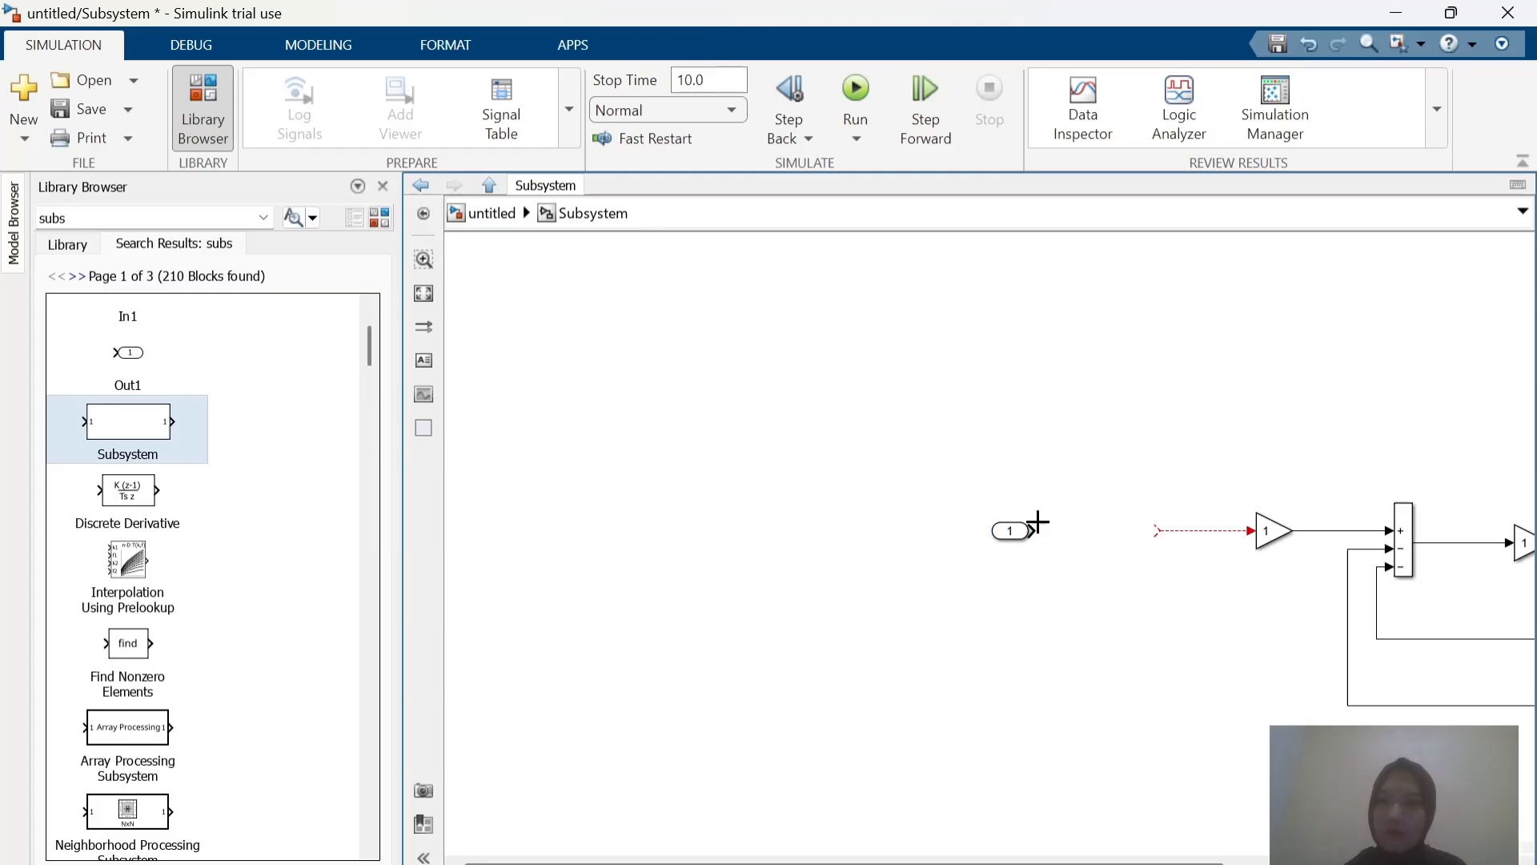
drag(1015, 534, 1154, 548)
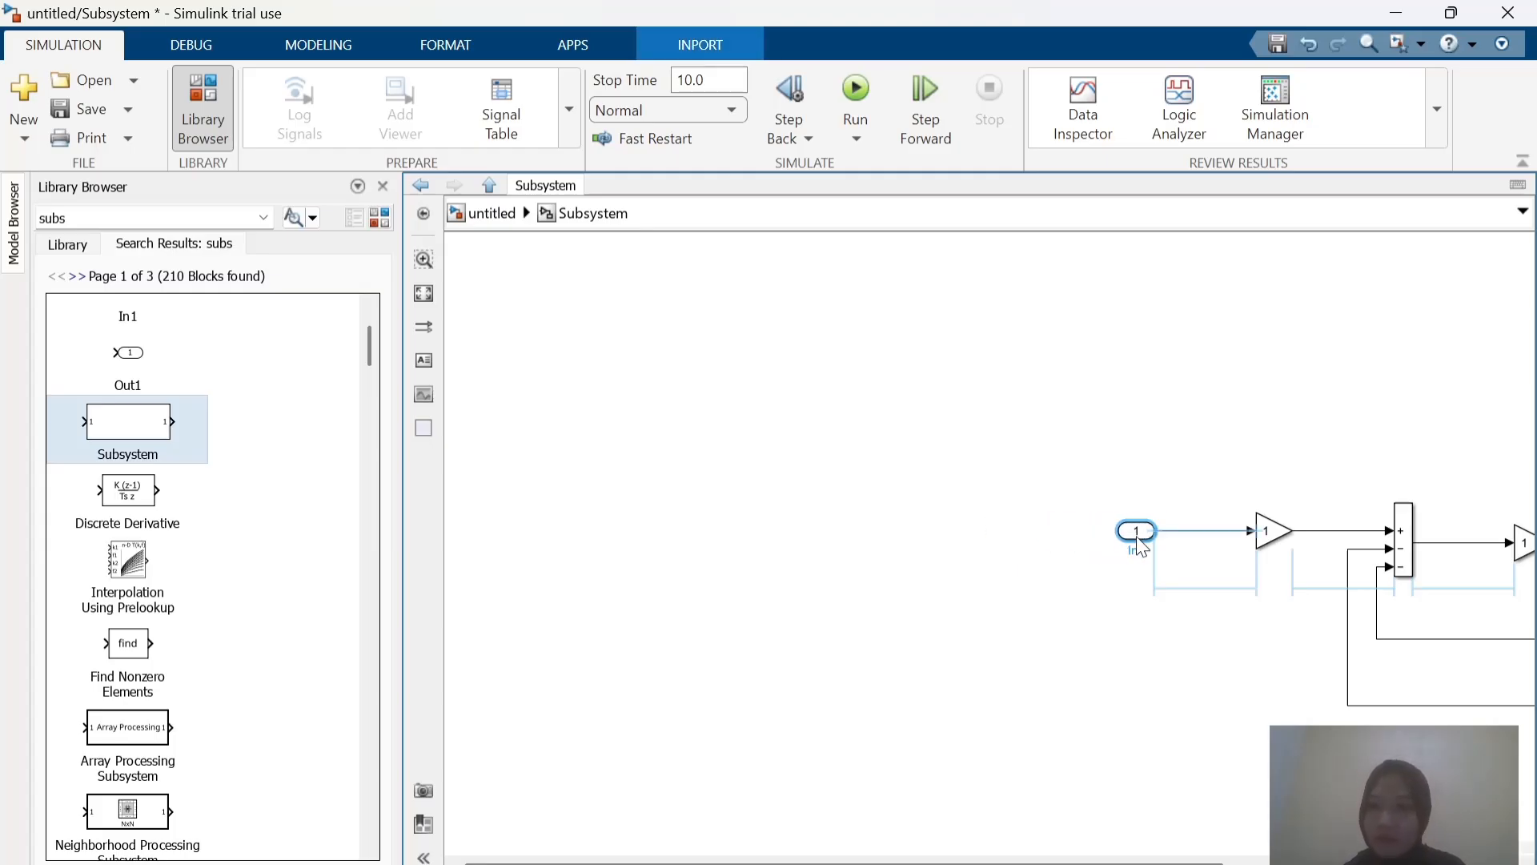
click(1213, 658)
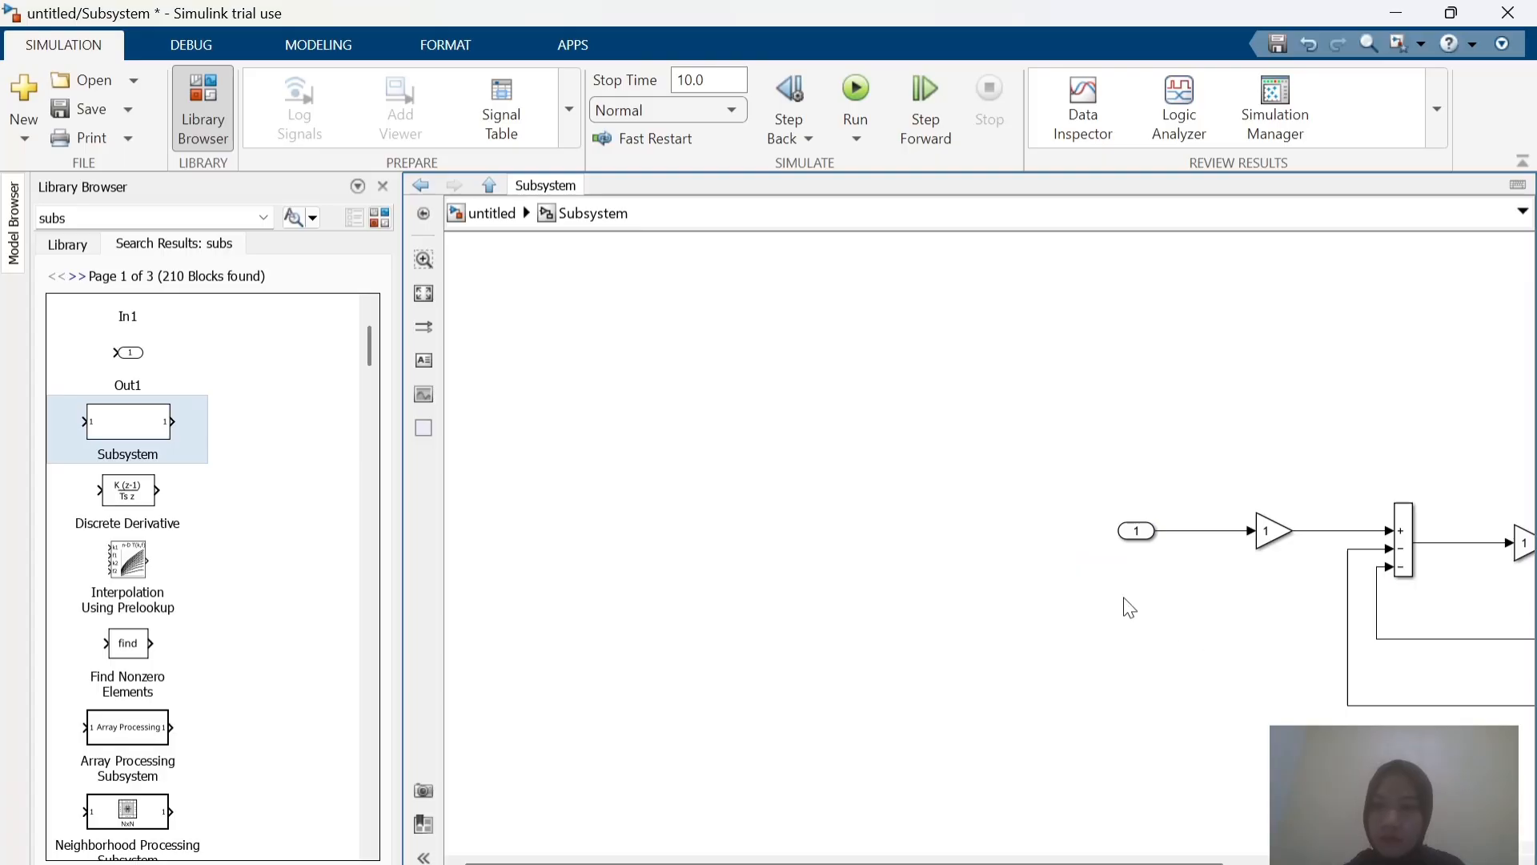
Step: Return to the top-level model and delete the original diagram from the Ramp to the Scope
drag(1051, 469, 1481, 744)
click(1479, 749)
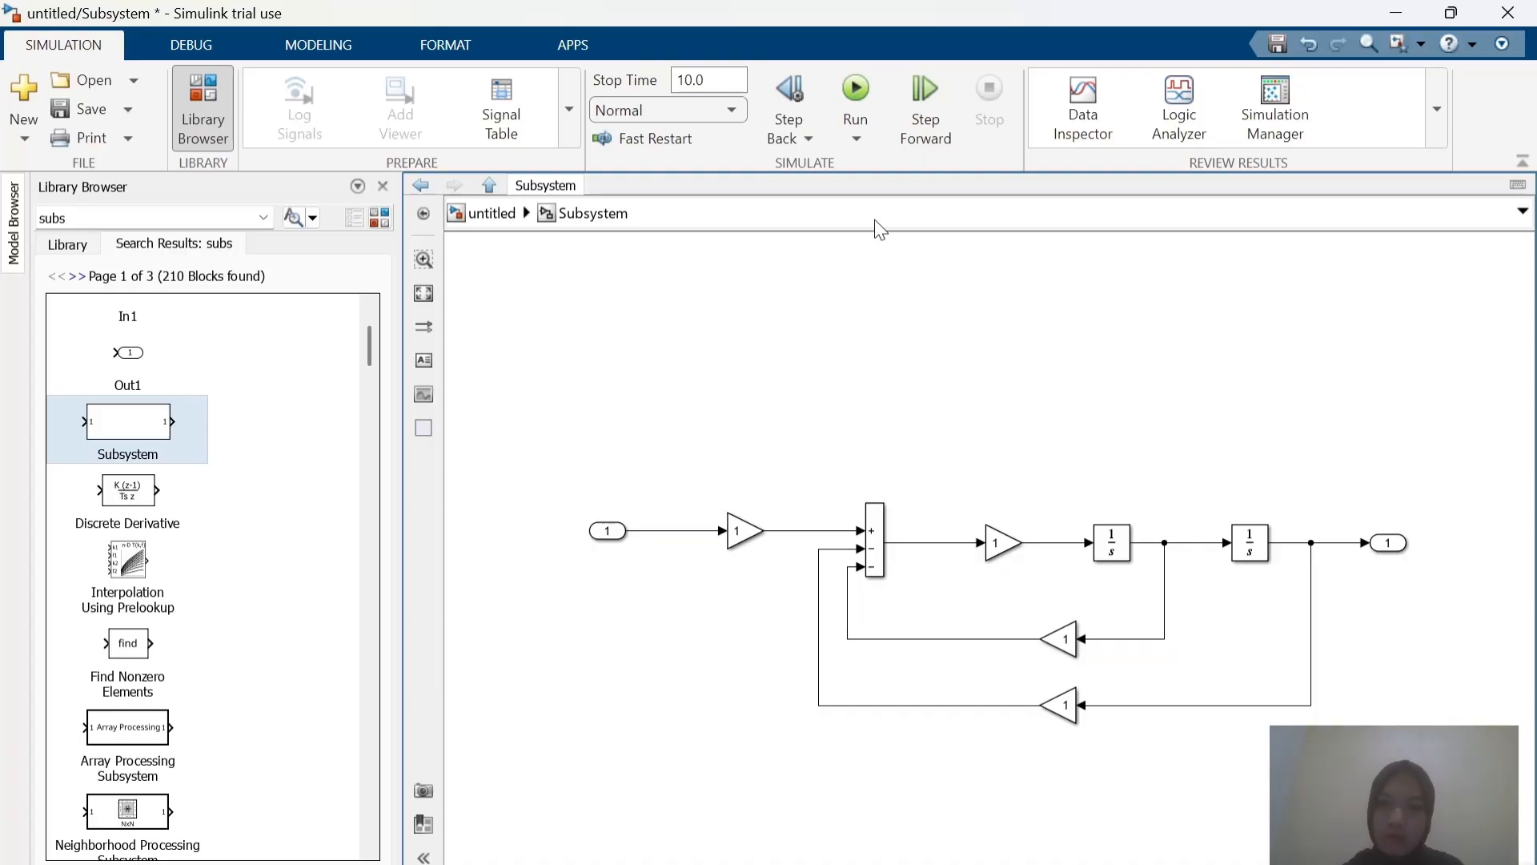
click(483, 214)
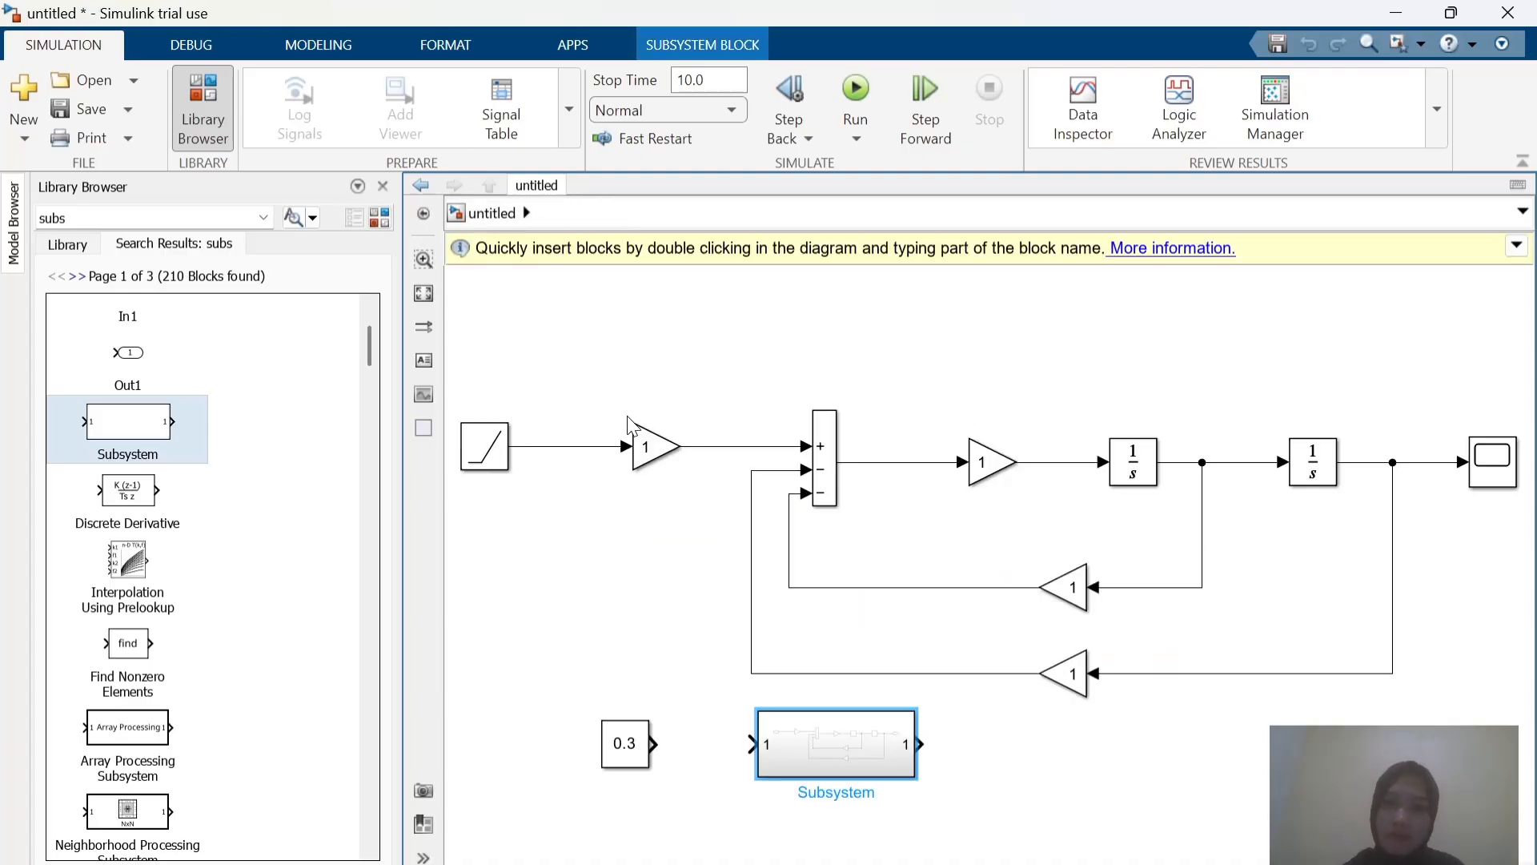
drag(459, 390, 1530, 637)
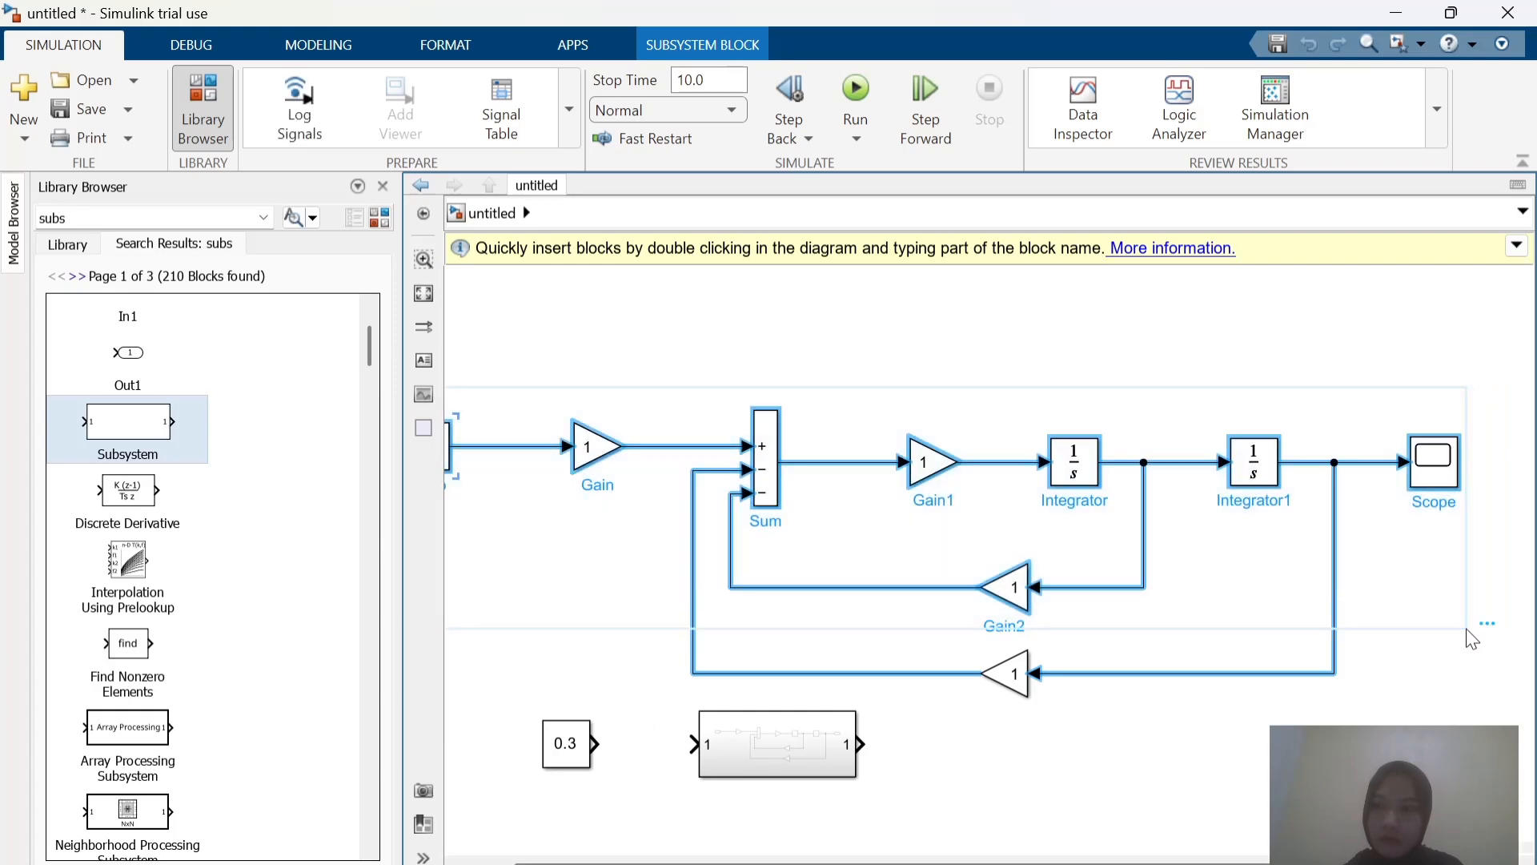
key(Delete)
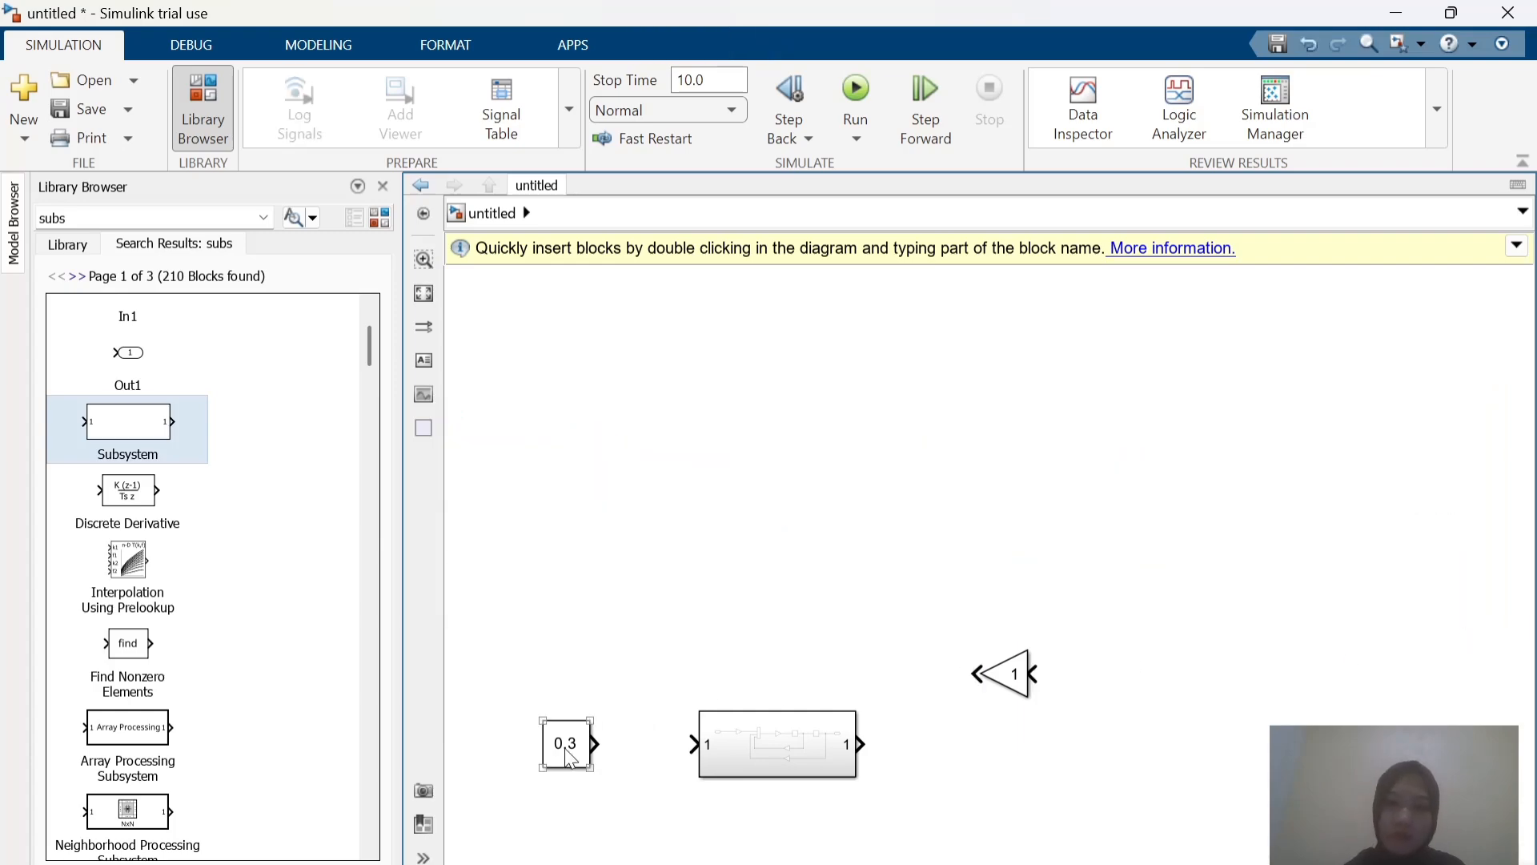
Step: Move the 0.3 Constant and the Subsystem up into the cleared area, check the Canva reference, and delete the leftover Gain block in Simulink
drag(564, 748, 602, 424)
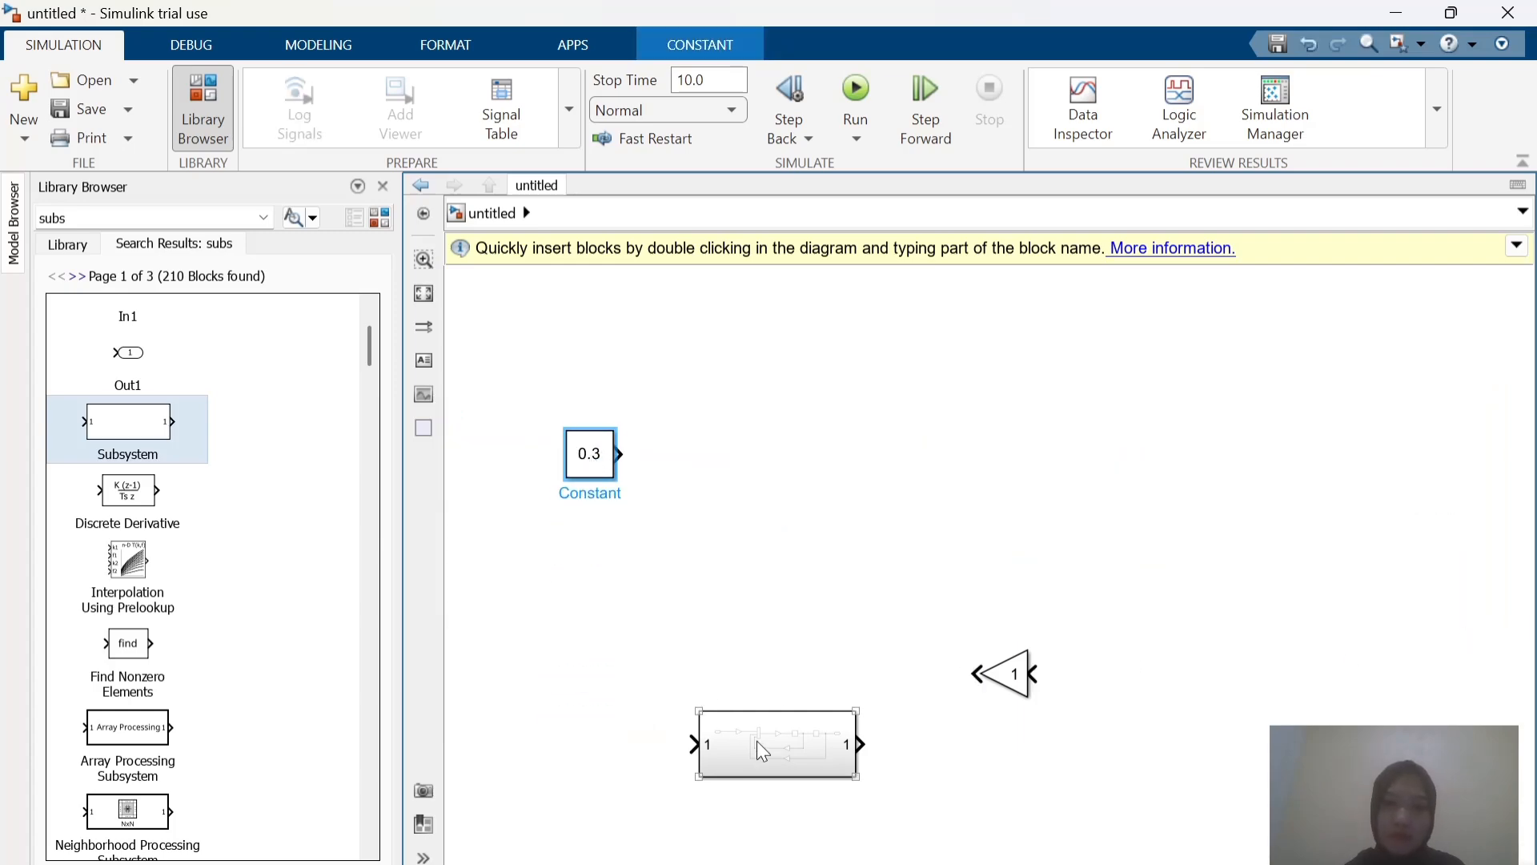
drag(763, 753, 776, 450)
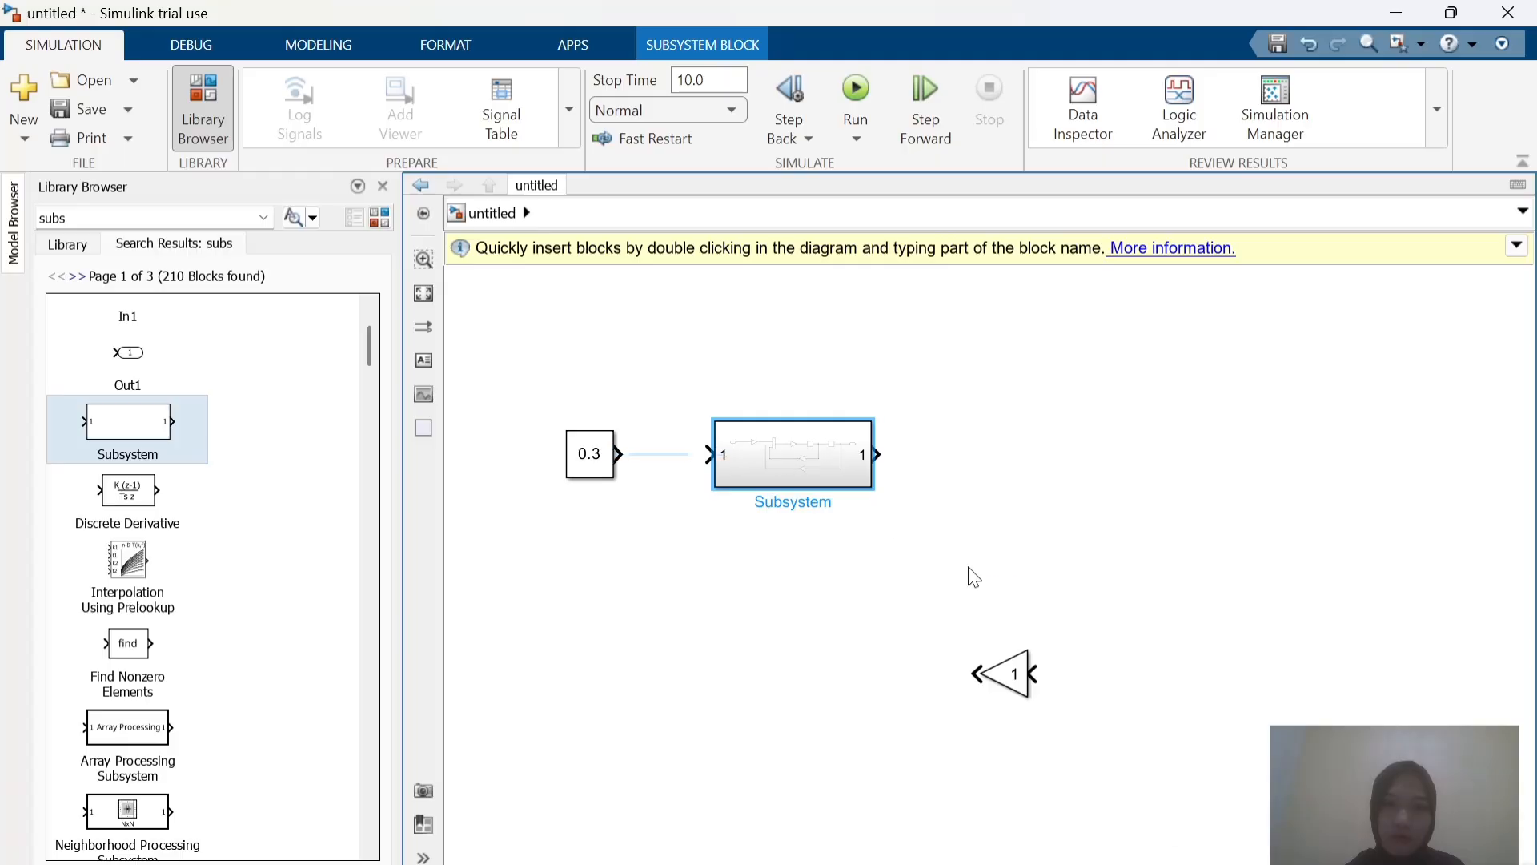
key(alt+Tab)
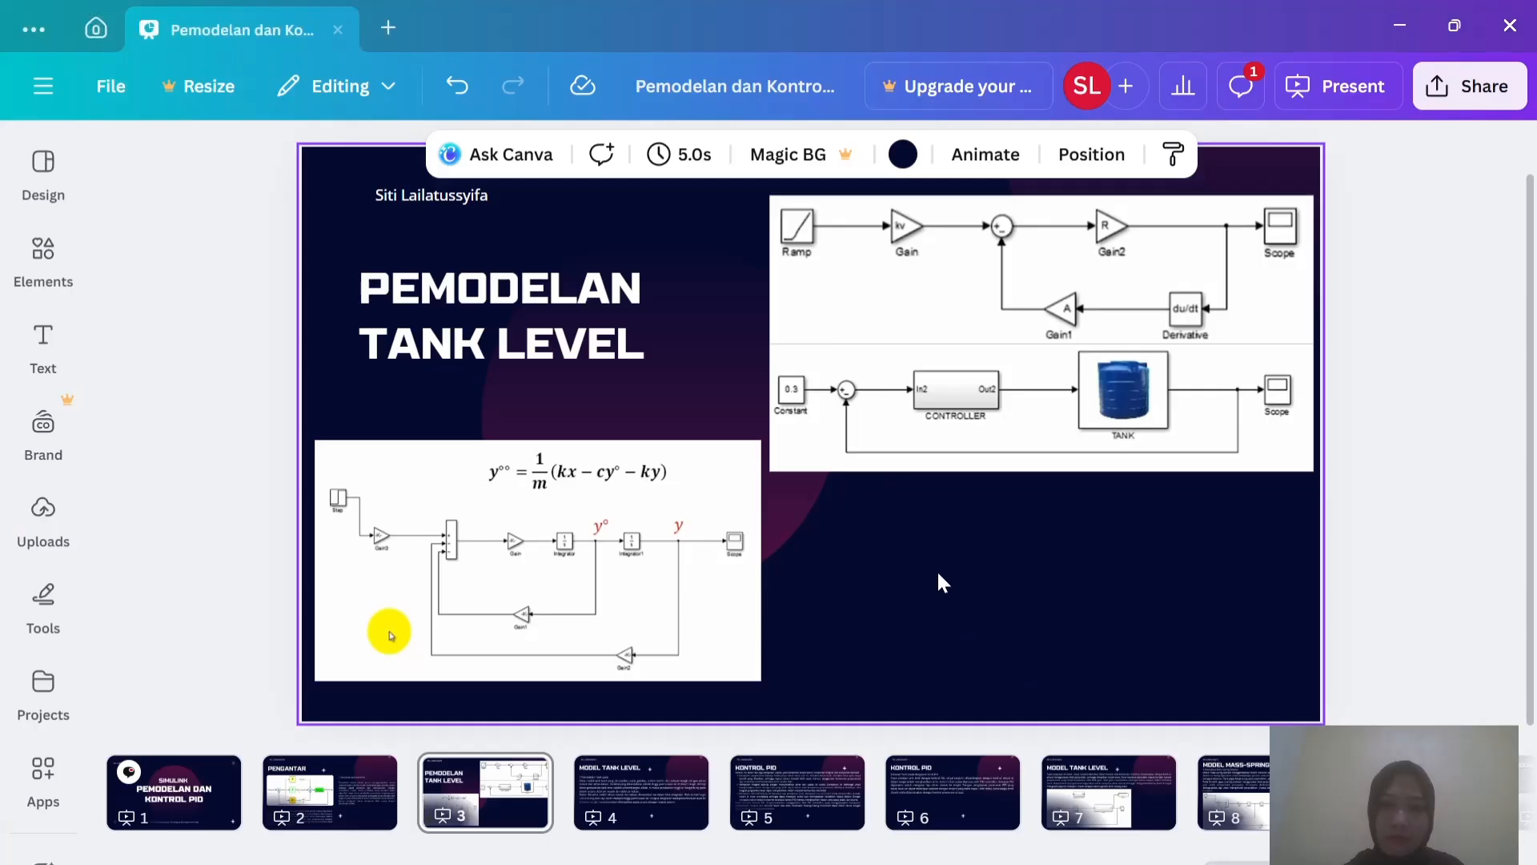
key(alt+Tab)
click(1007, 679)
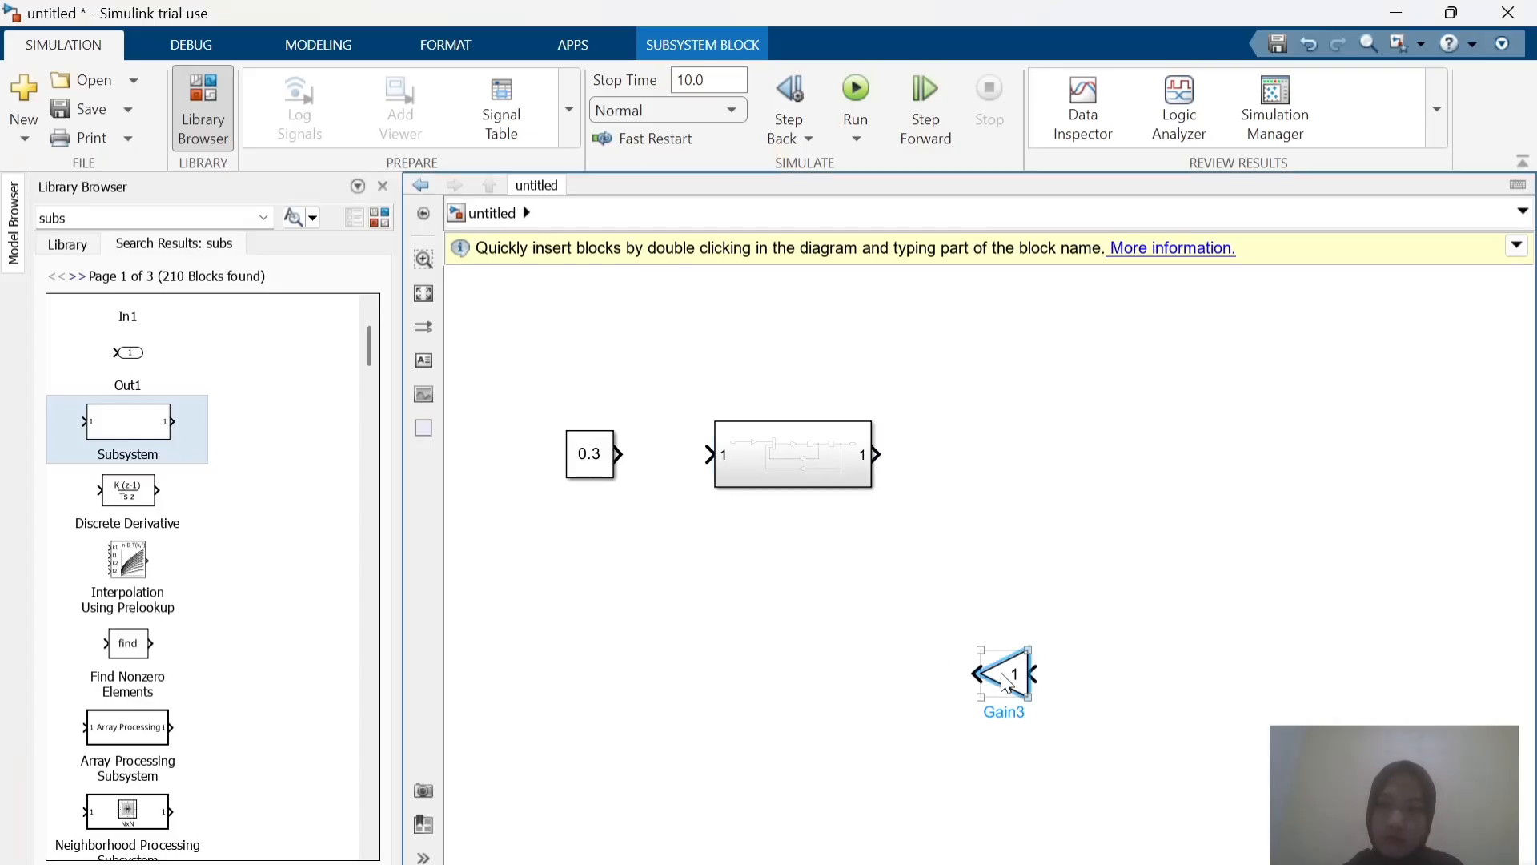
key(Delete)
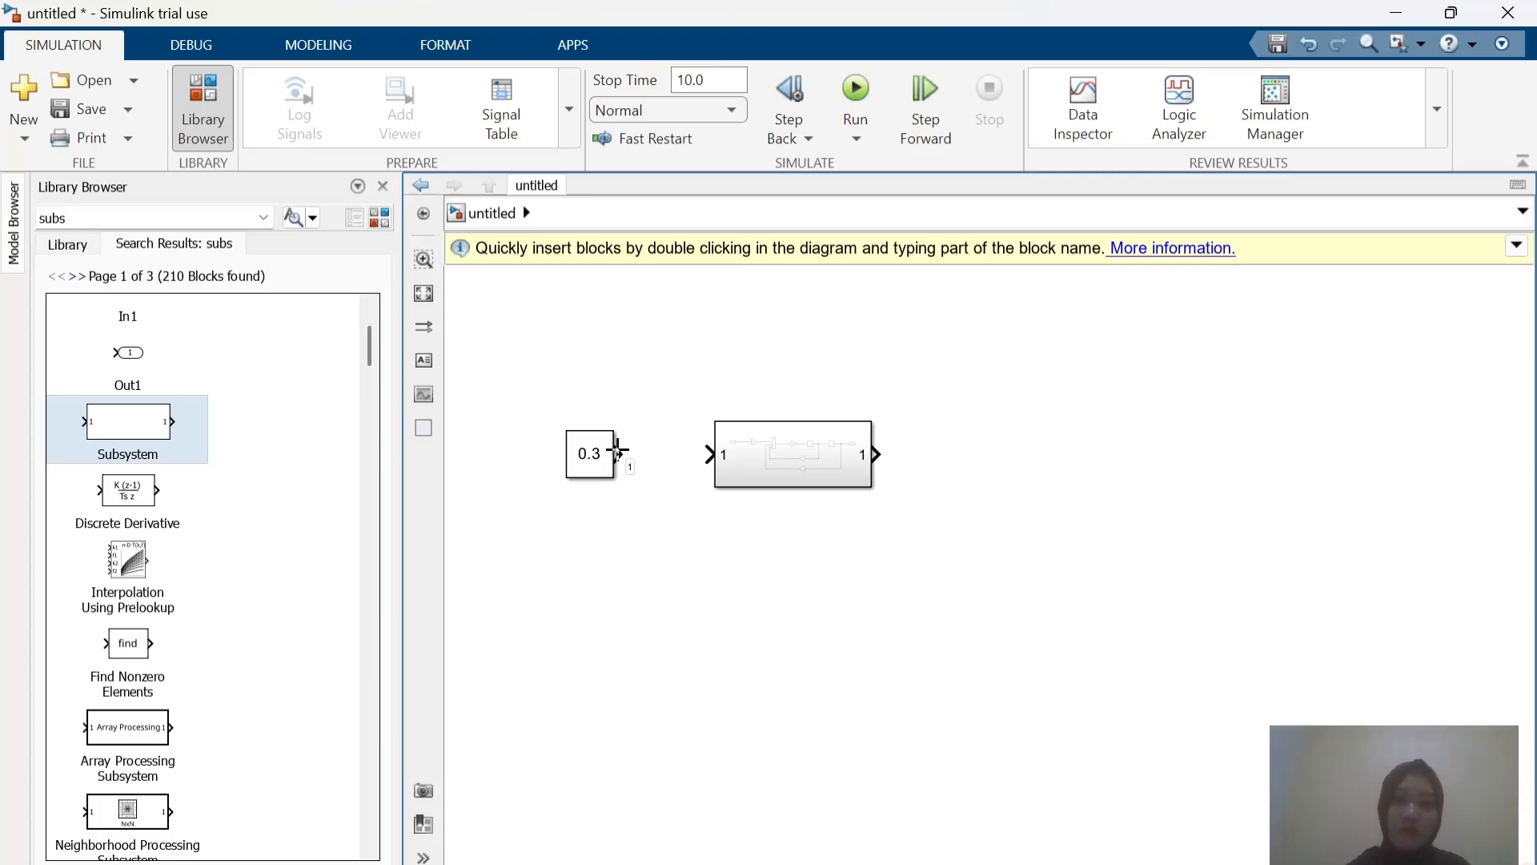
Step: Connect the 0.3 Constant to the Subsystem input, check the Canva reference diagram, and return to Simulink
drag(618, 451, 707, 463)
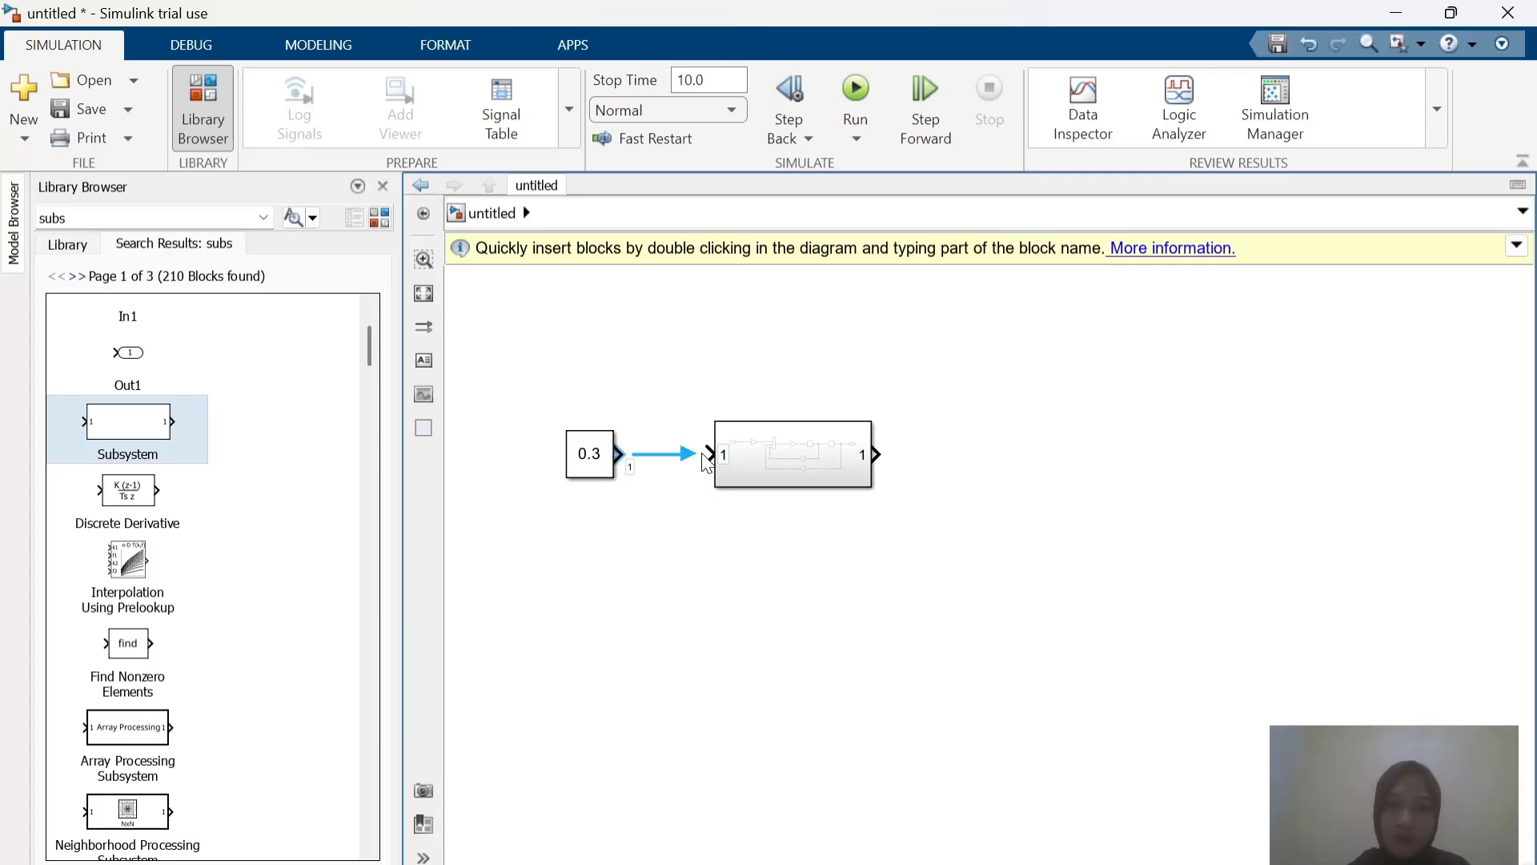
key(alt+Tab)
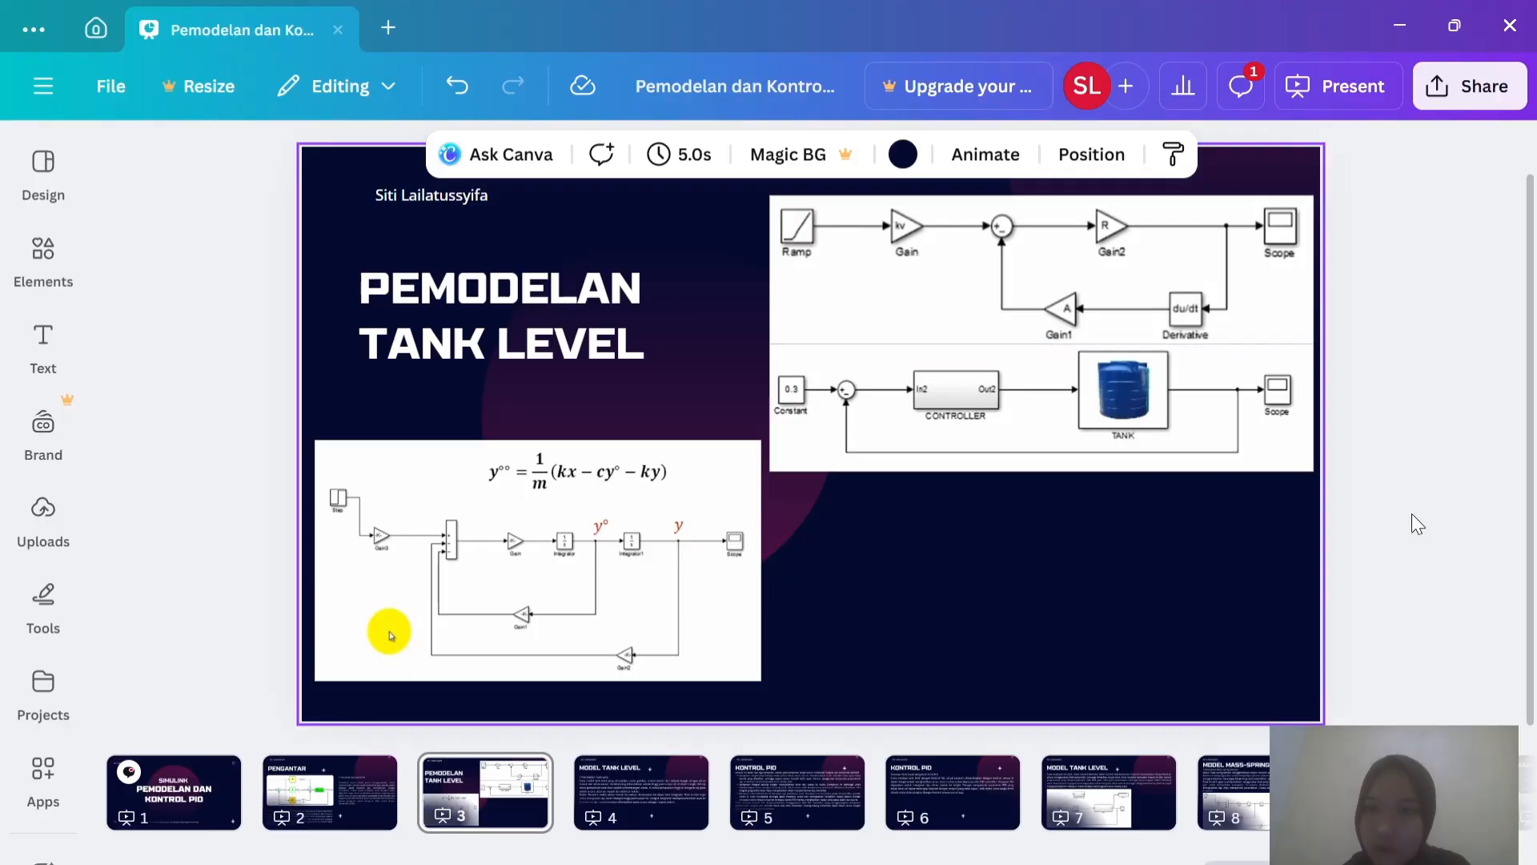
key(alt+Tab)
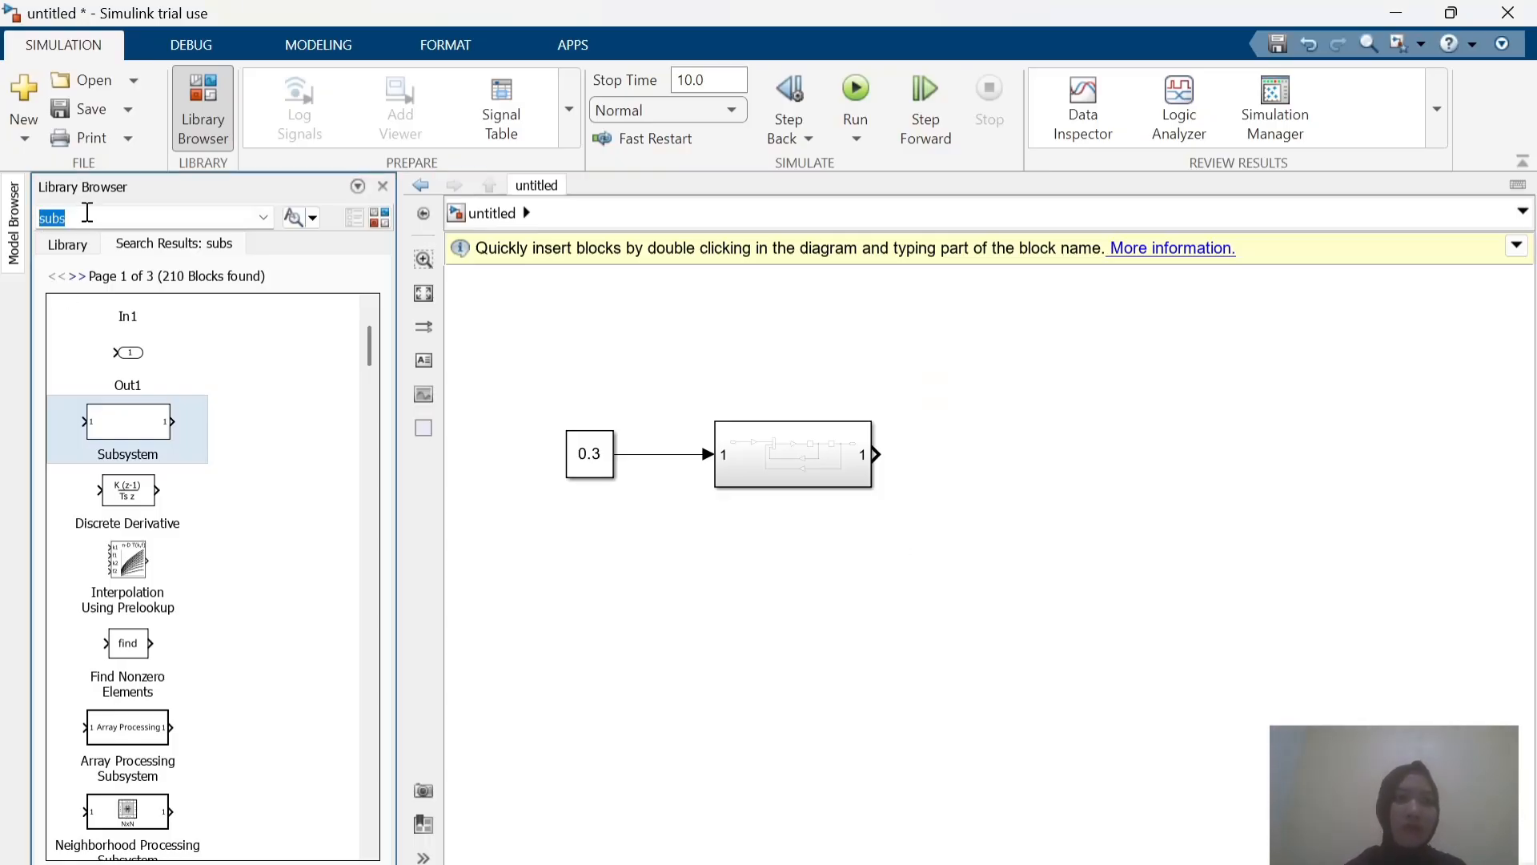
Step: Find the Scope block in the library, place it after the Subsystem, and connect the Subsystem output to it
key(BackSpace)
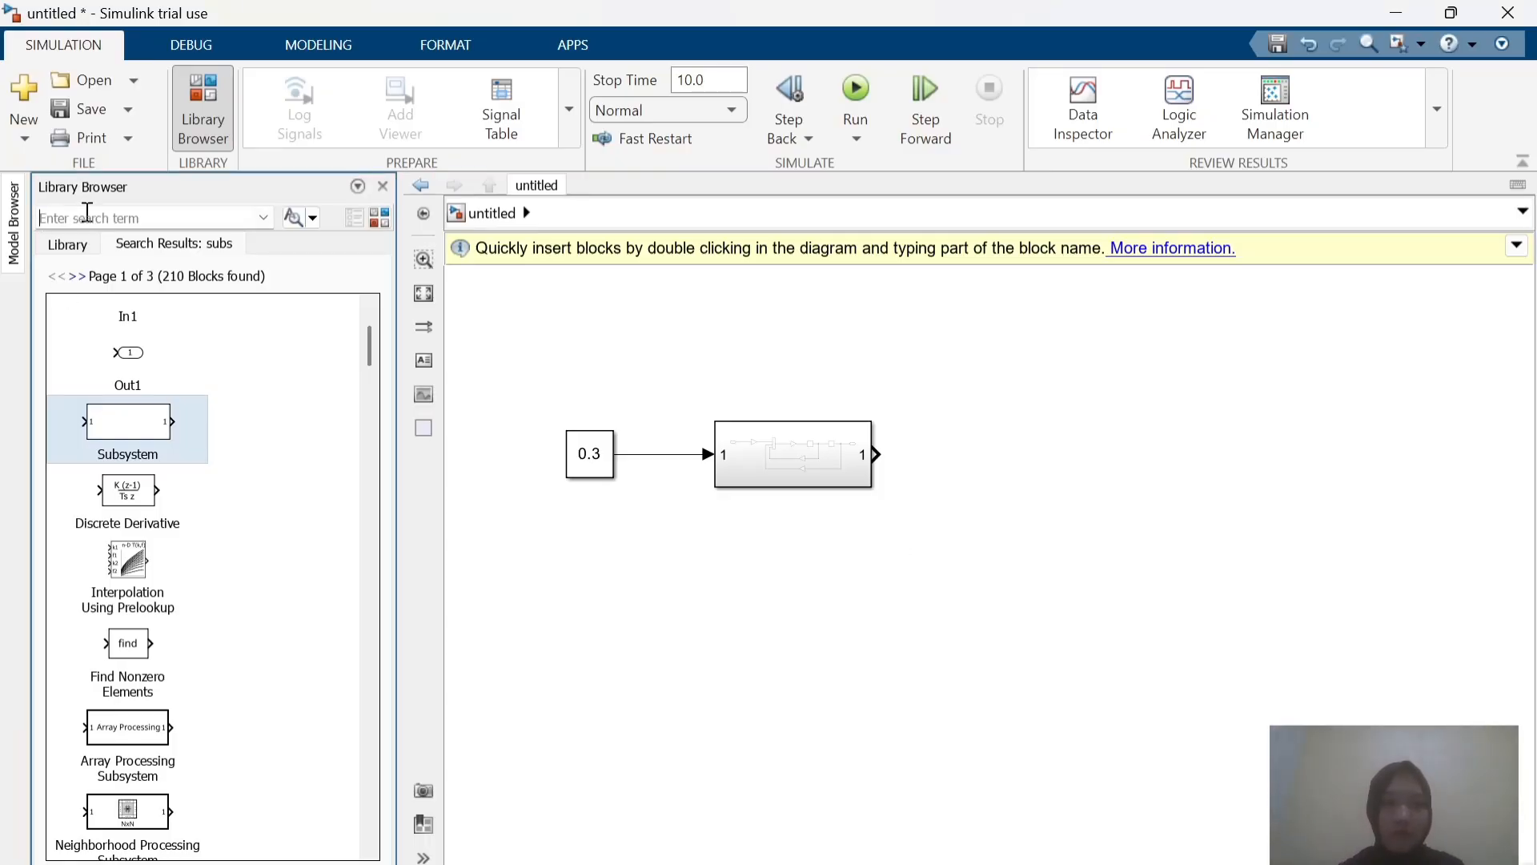
scroll(117, 550, down, 3)
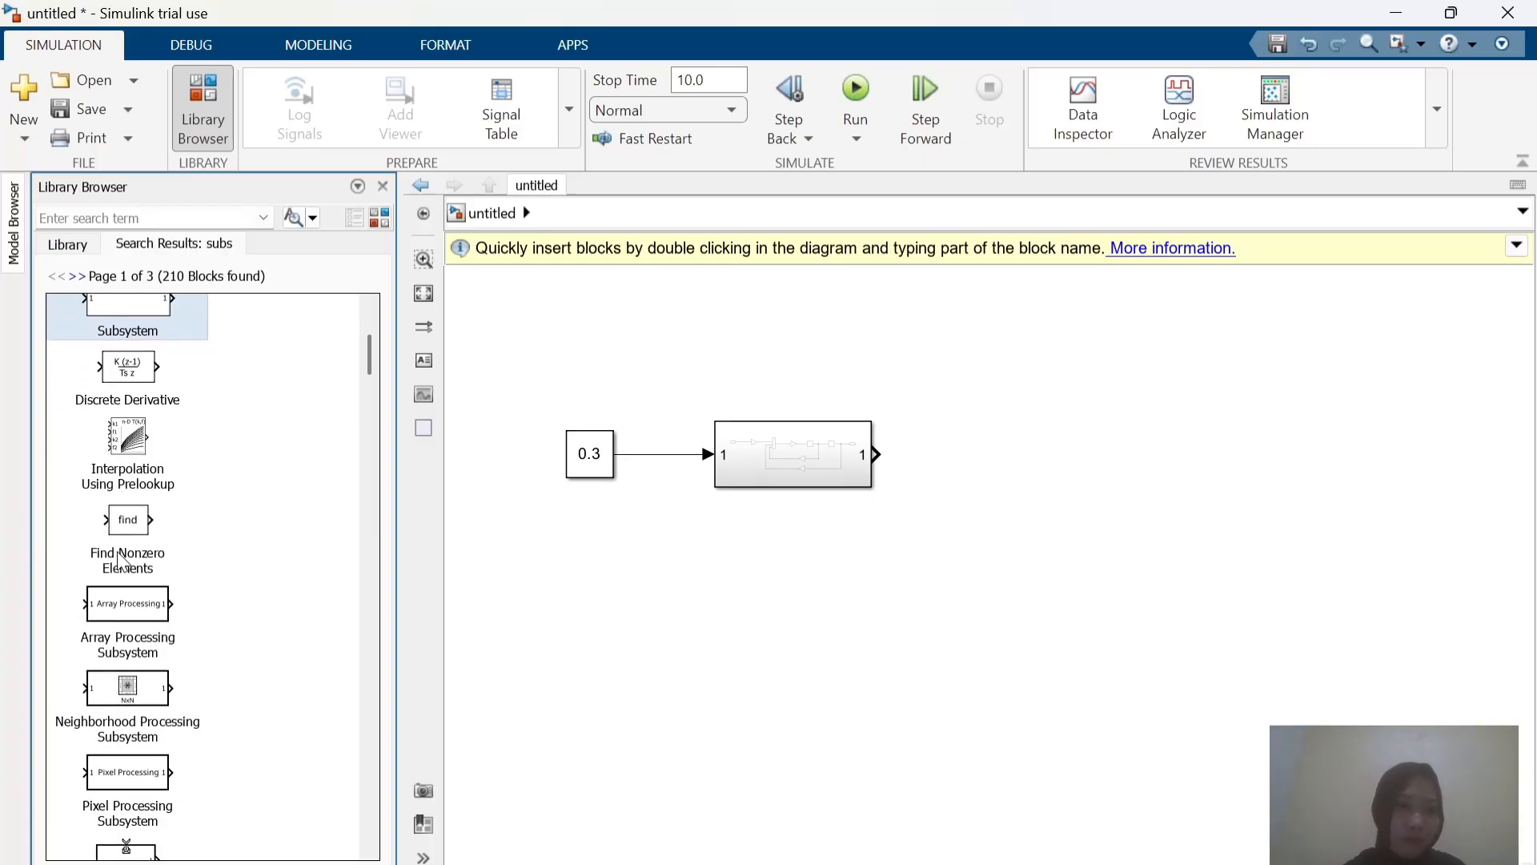
scroll(120, 561, down, 6)
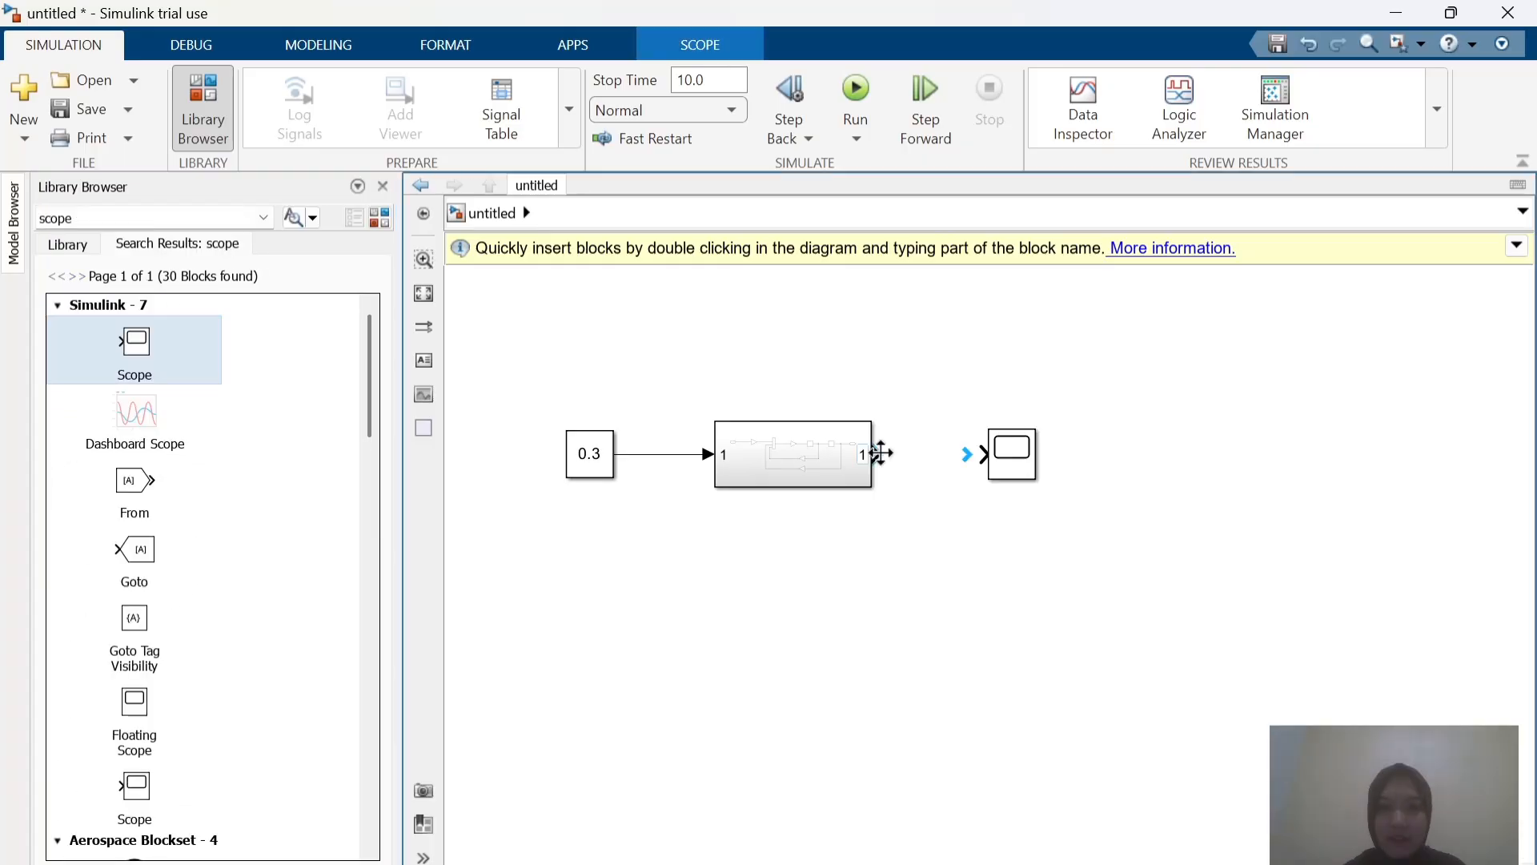
drag(887, 446, 975, 454)
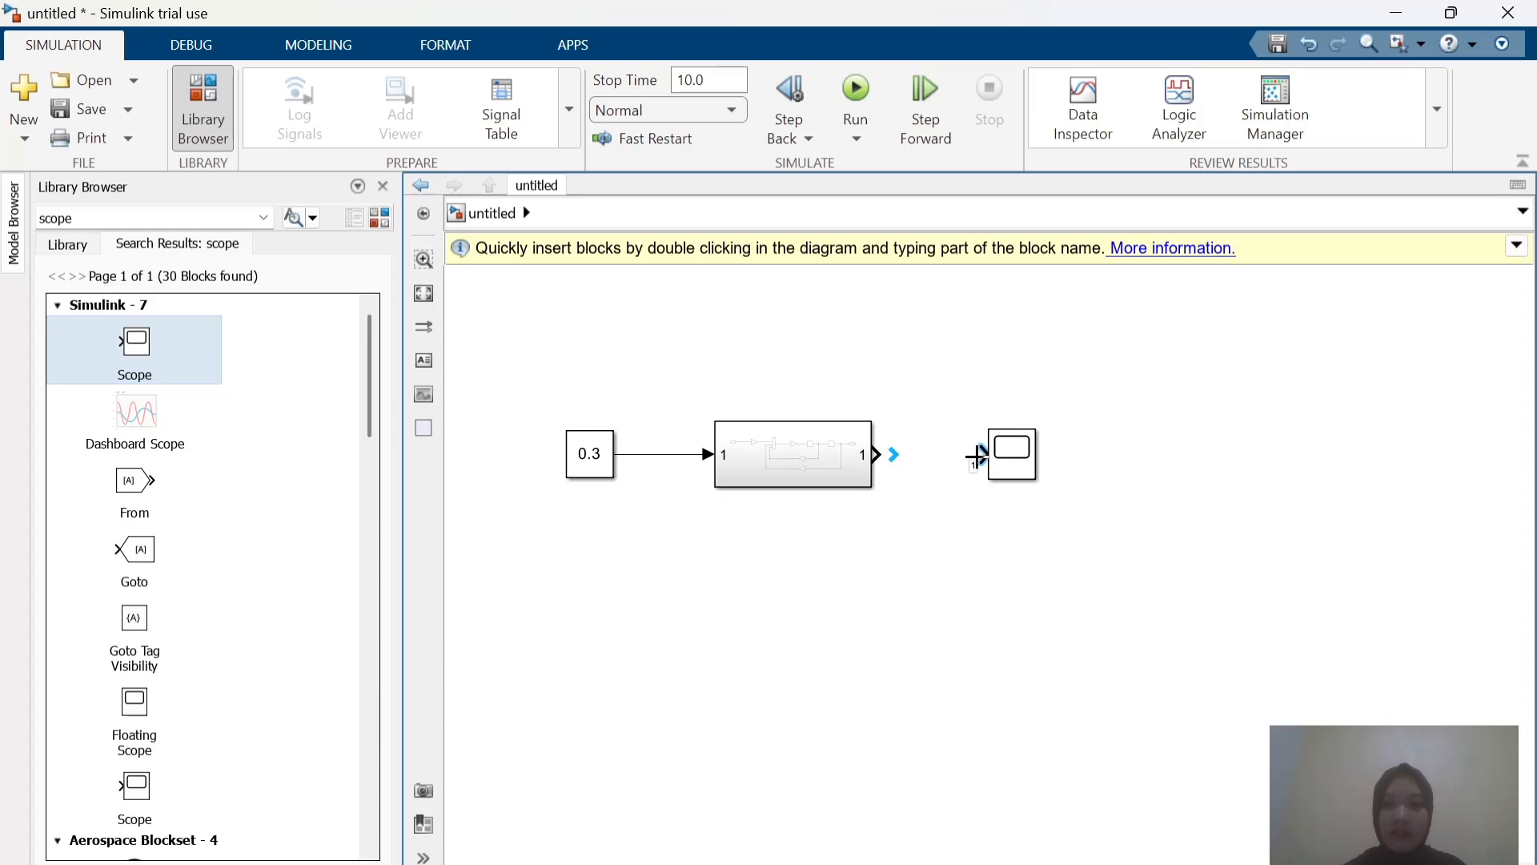
click(896, 456)
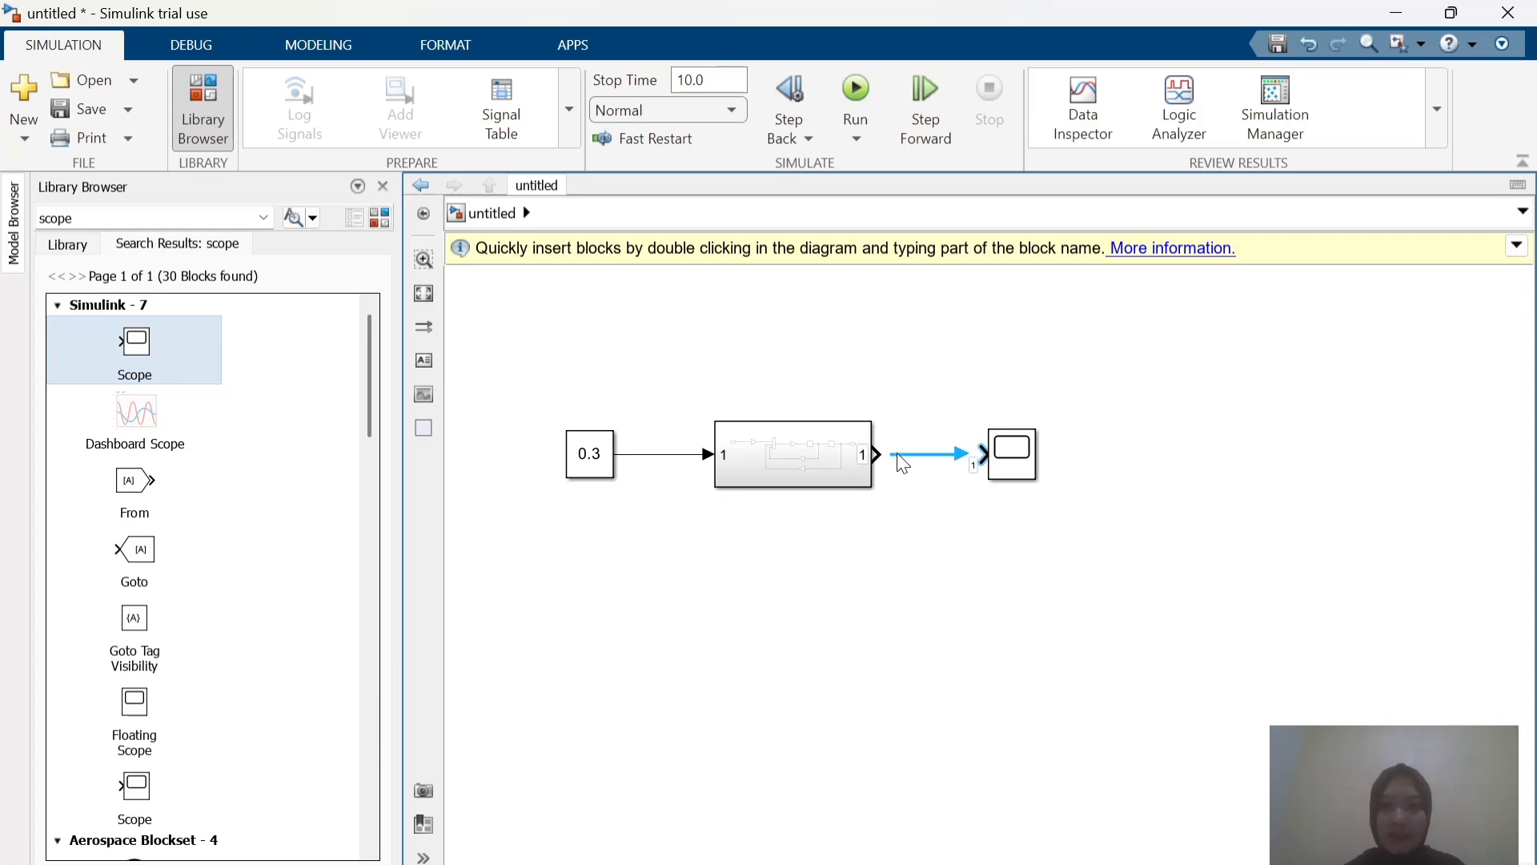
click(897, 455)
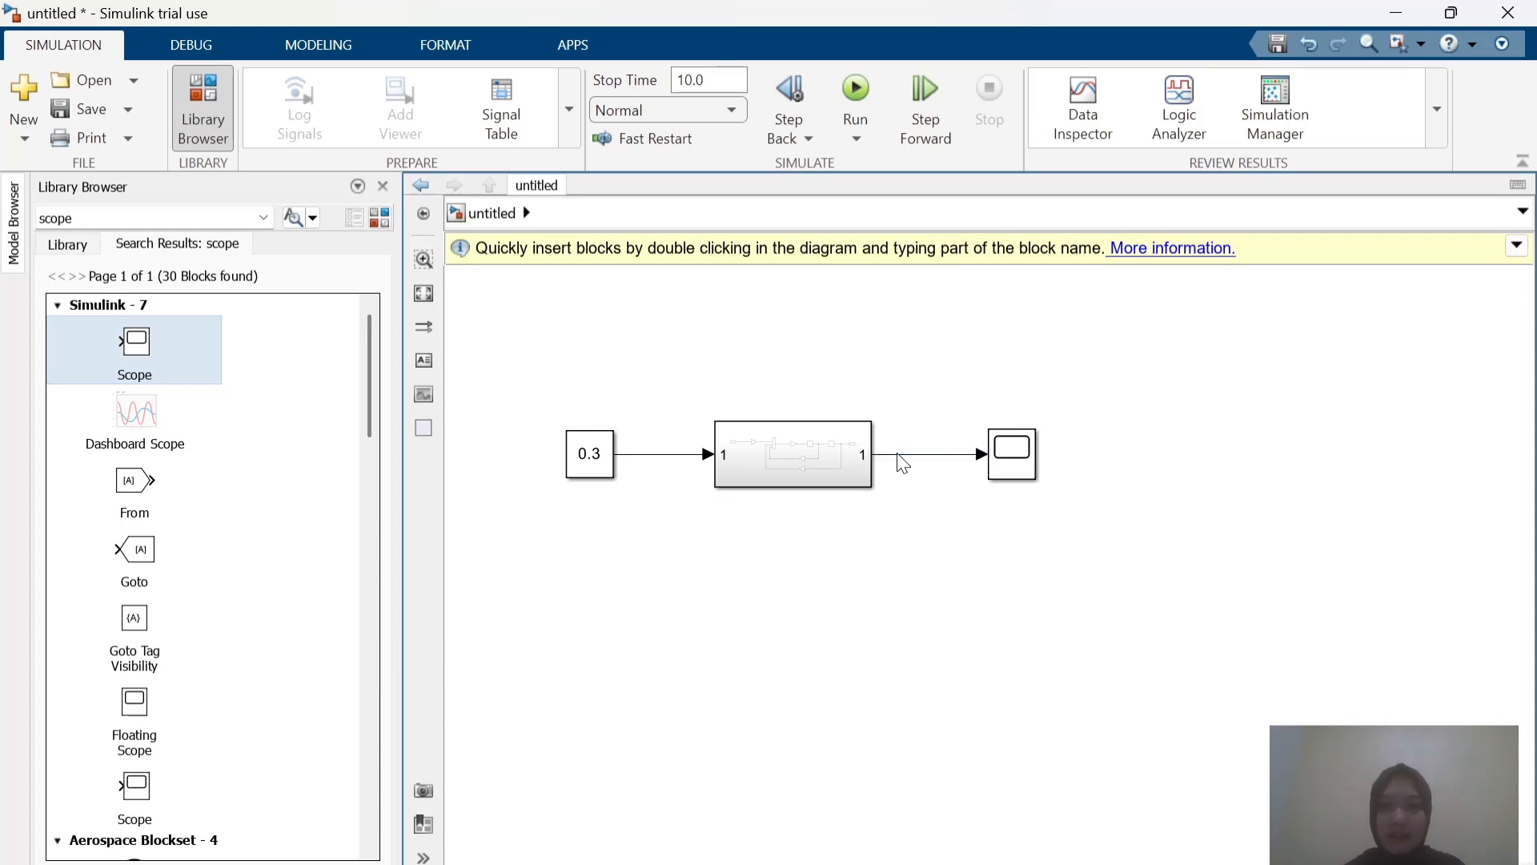
Step: Run the simulation and open the Scope to view the response, moving its window clear of the diagram
click(850, 94)
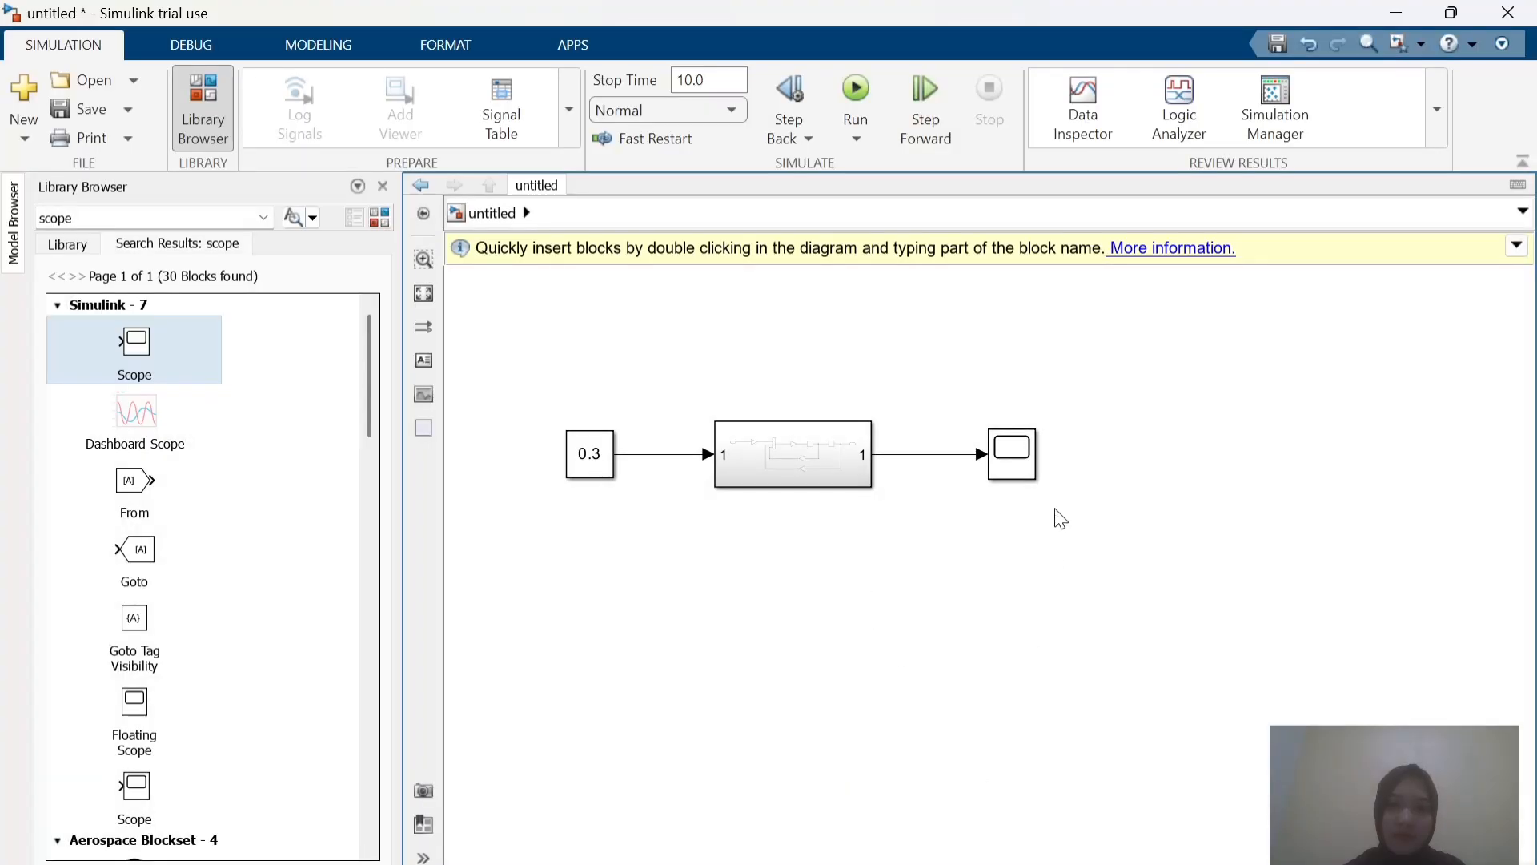
double_click(1012, 454)
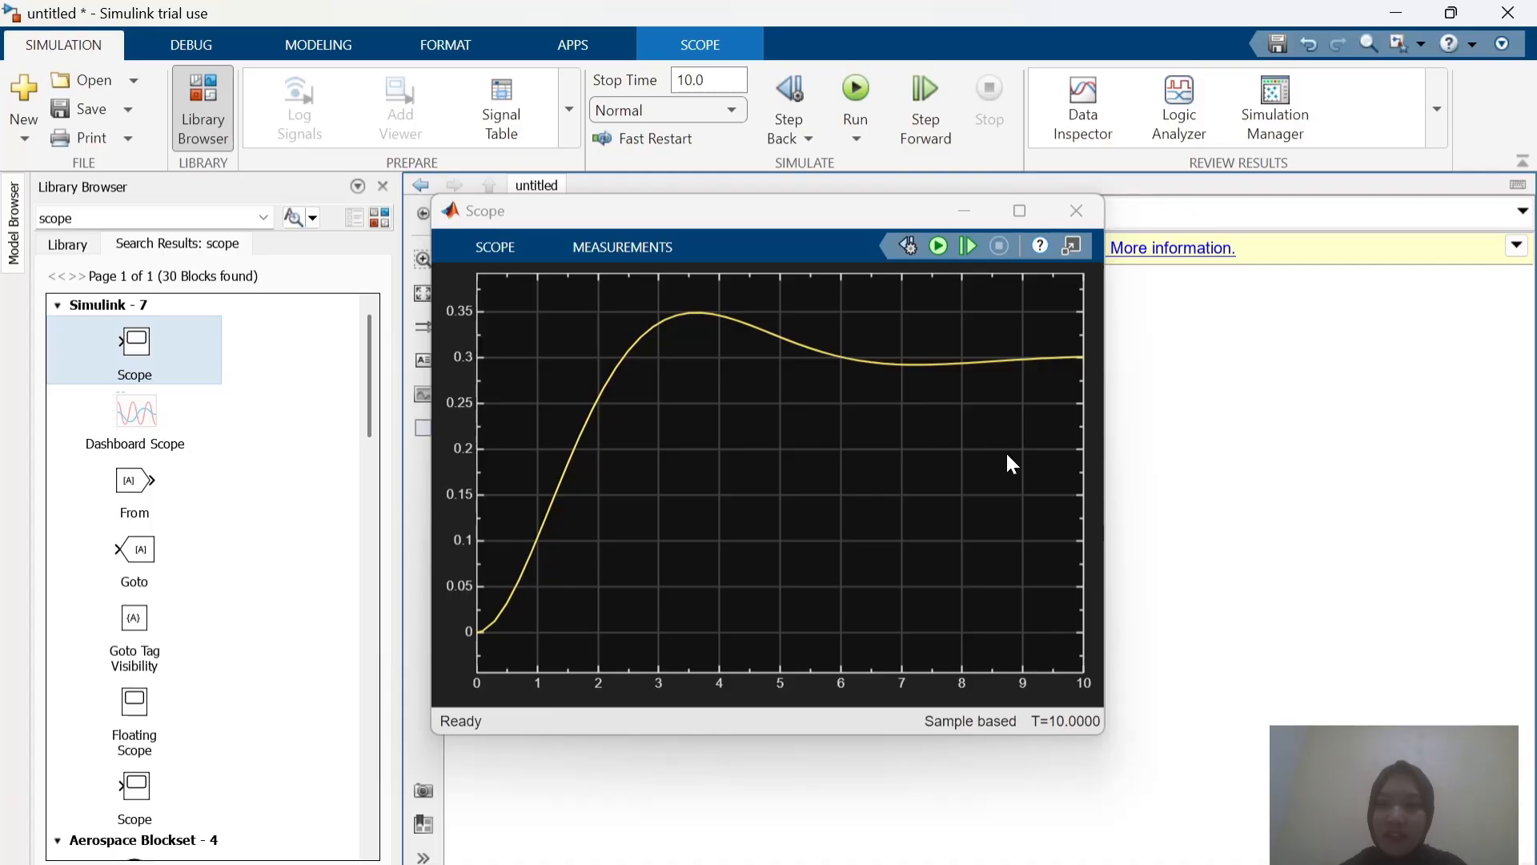
drag(748, 209, 677, 234)
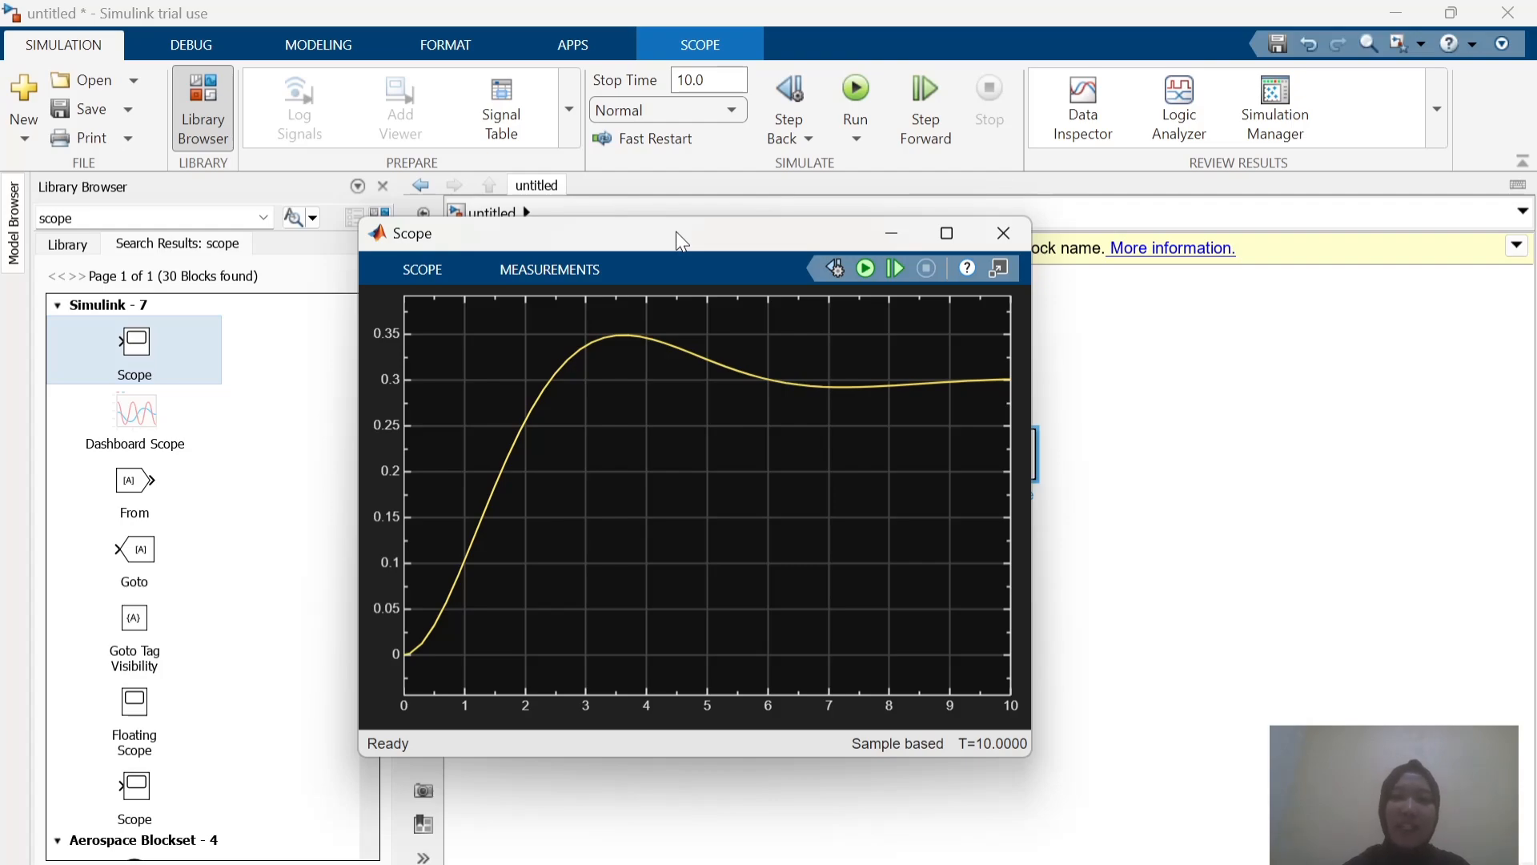
drag(676, 233, 187, 229)
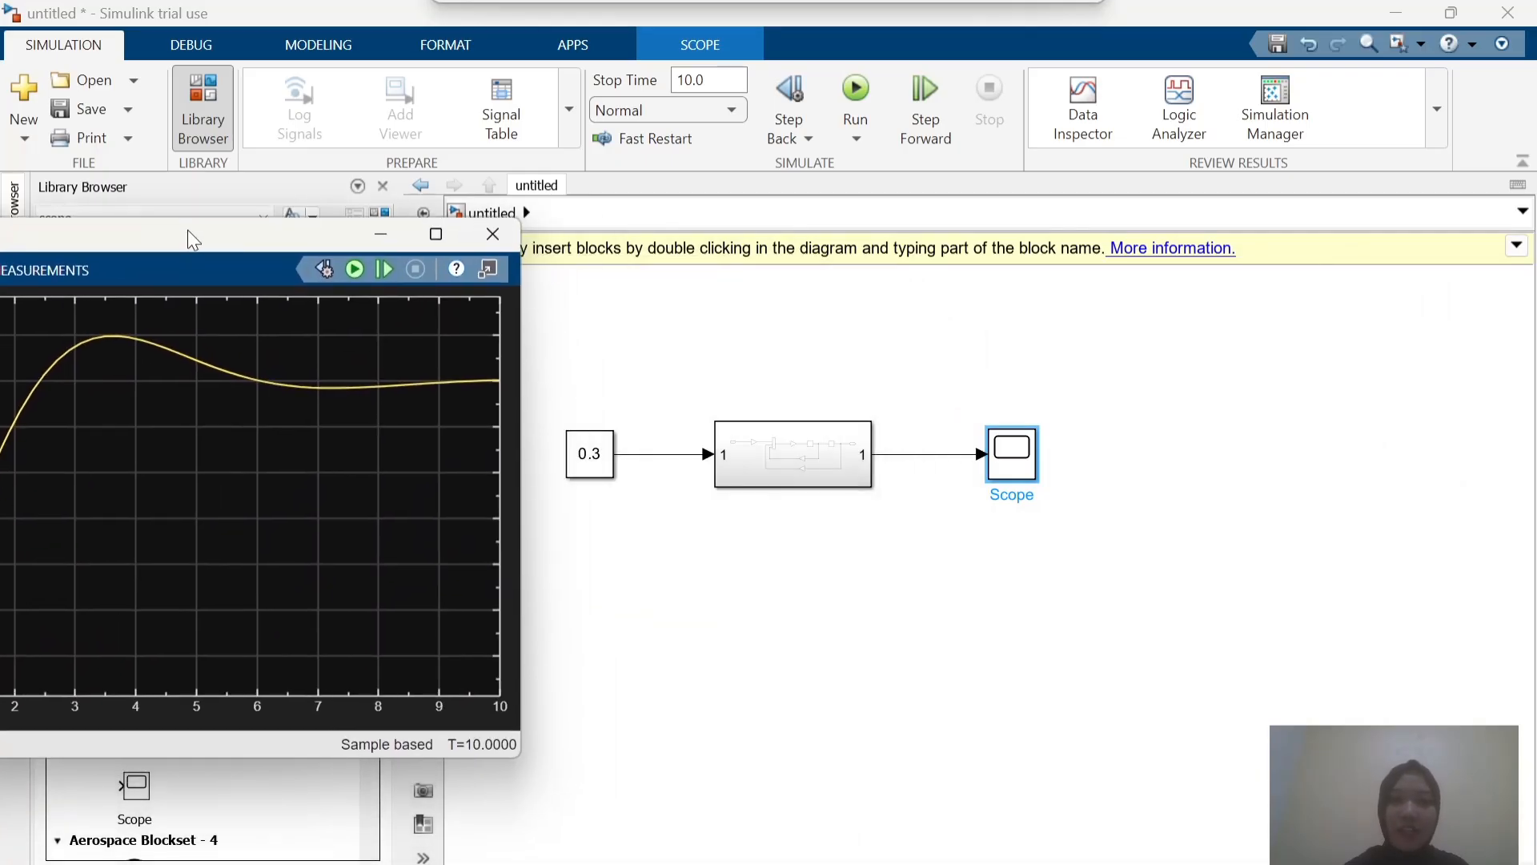
Step: Inspect the diagram inside the Subsystem, then review the Scope response again from the top-level model and close the Scope
click(807, 468)
double_click(807, 466)
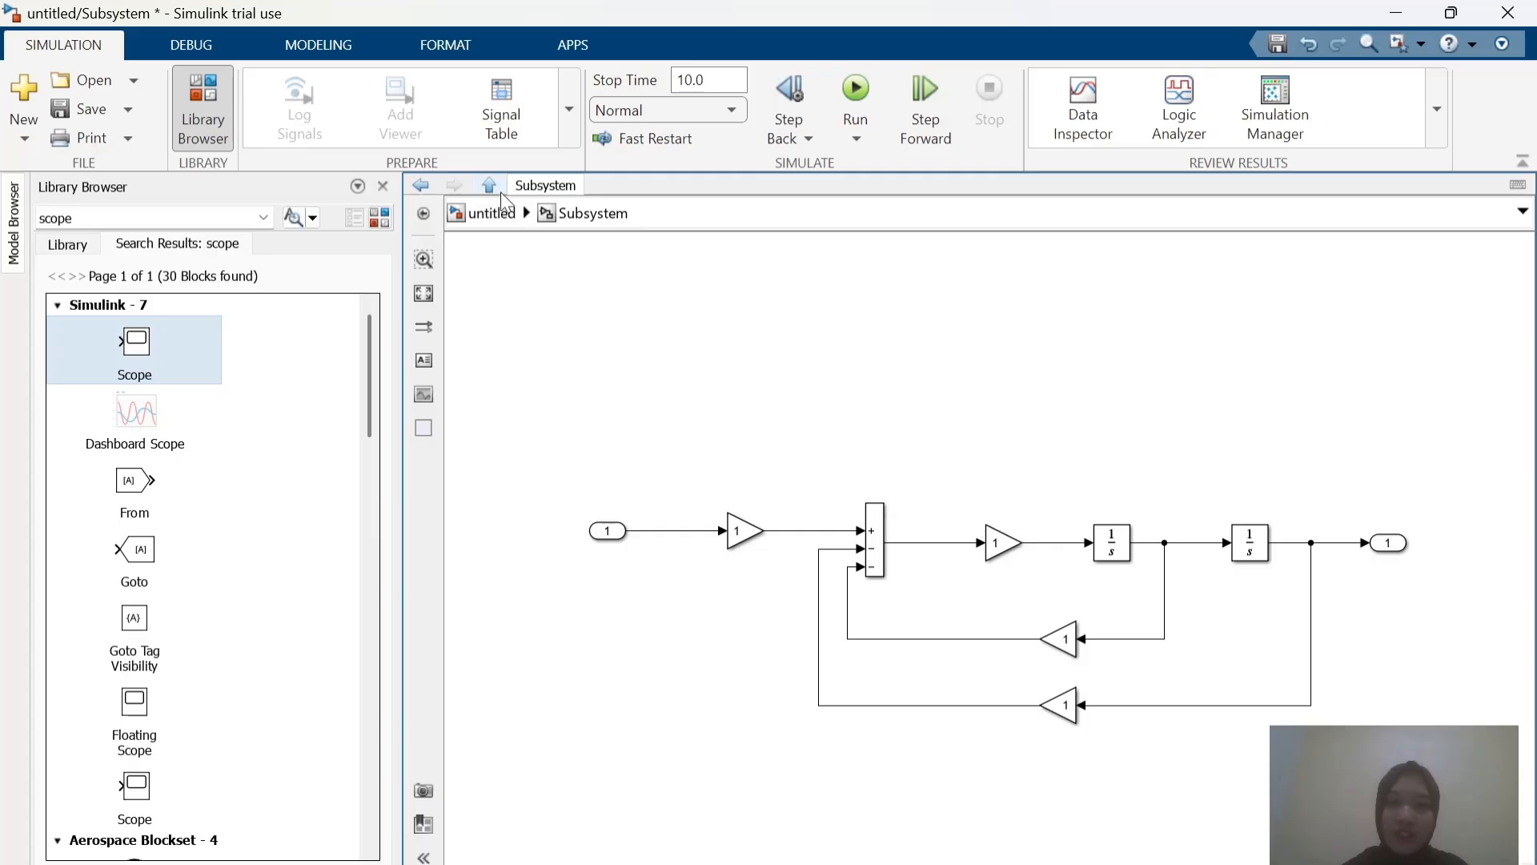
click(498, 212)
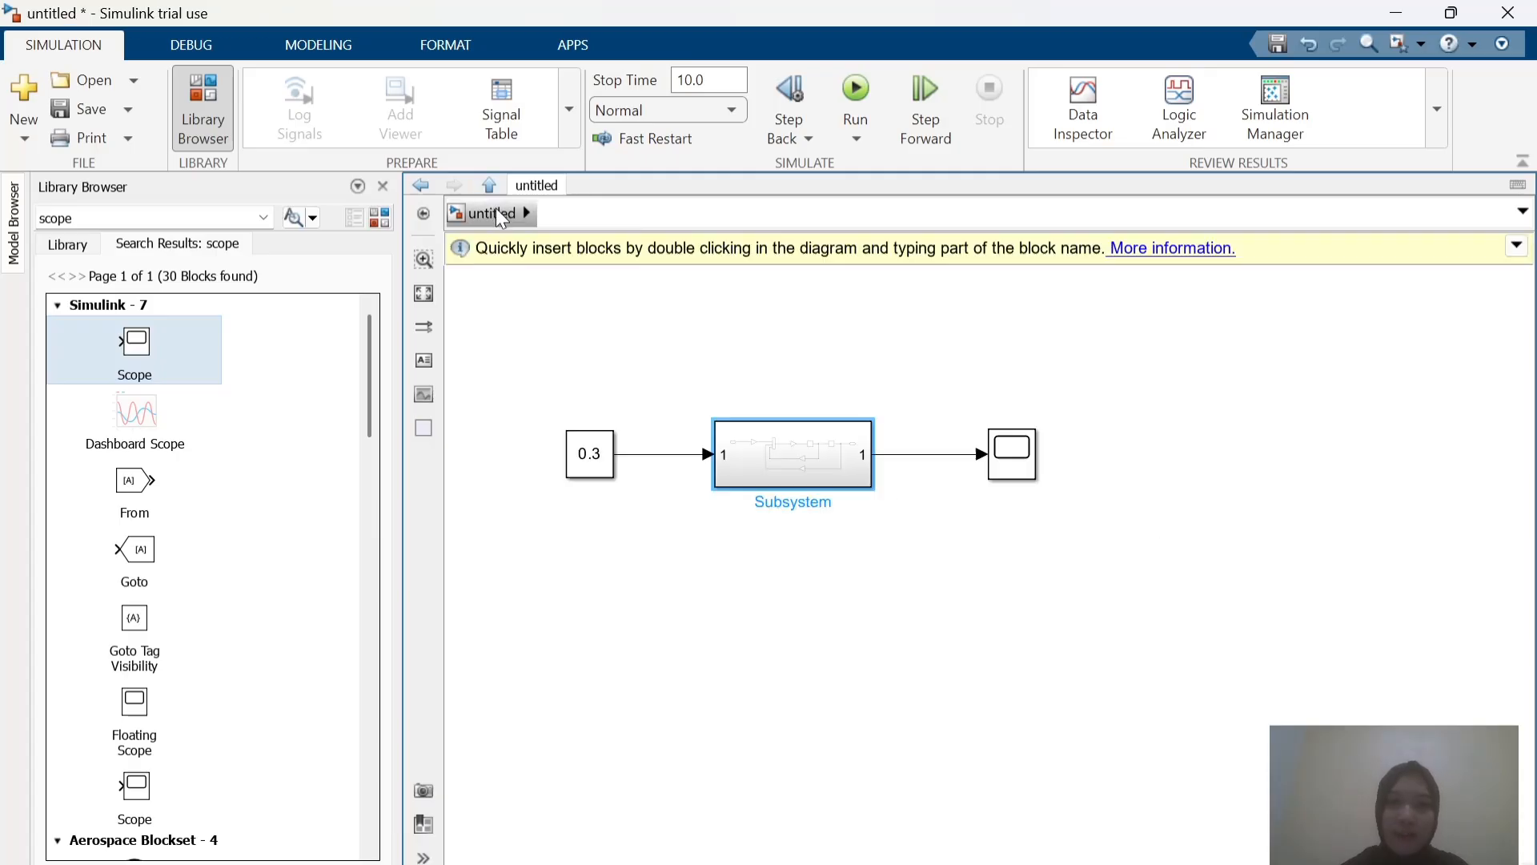
double_click(1018, 472)
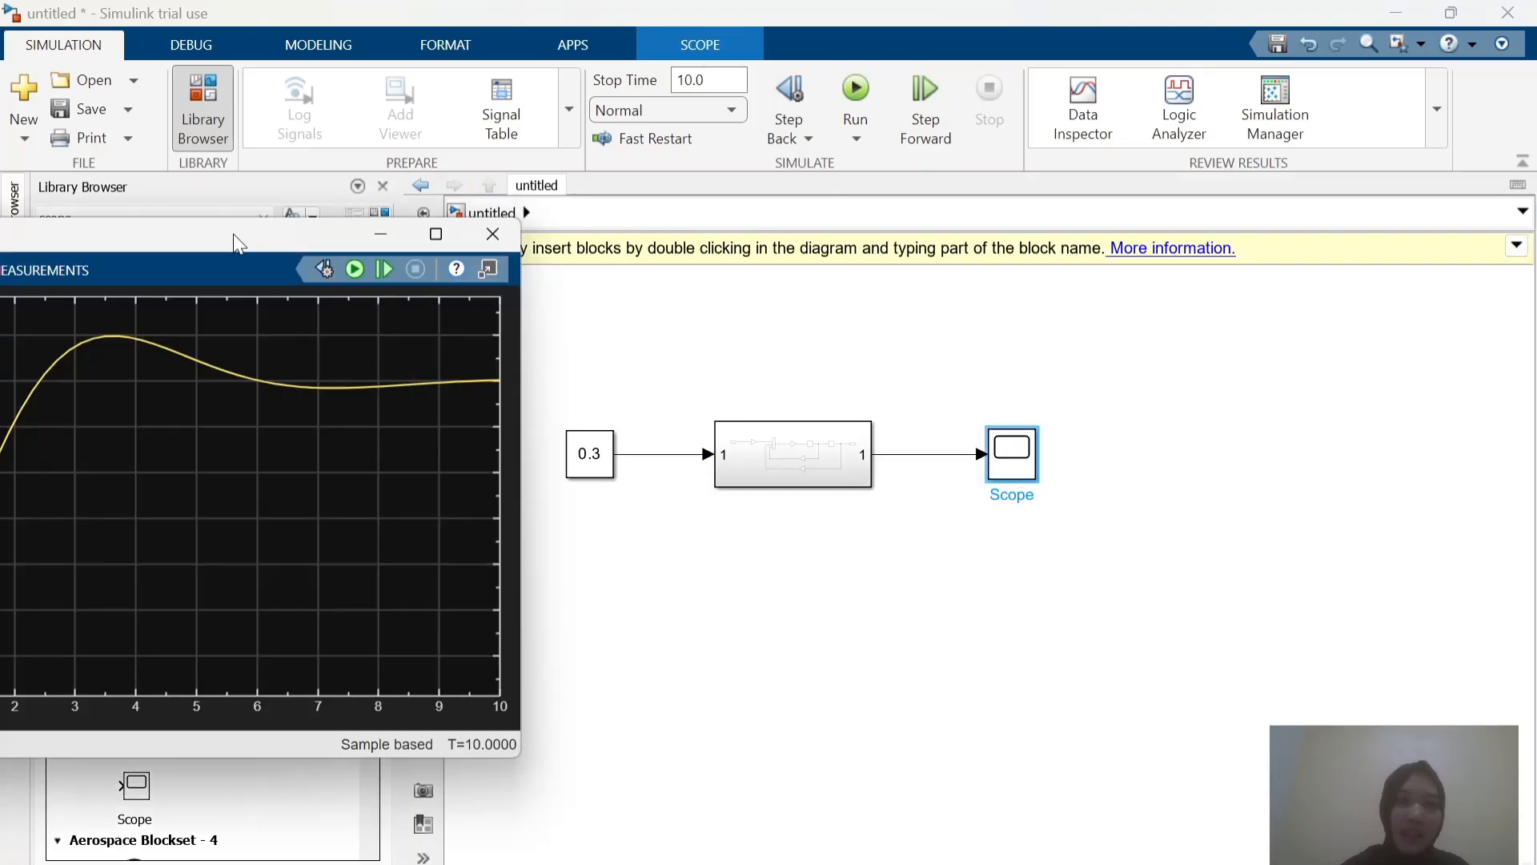
drag(233, 234, 573, 222)
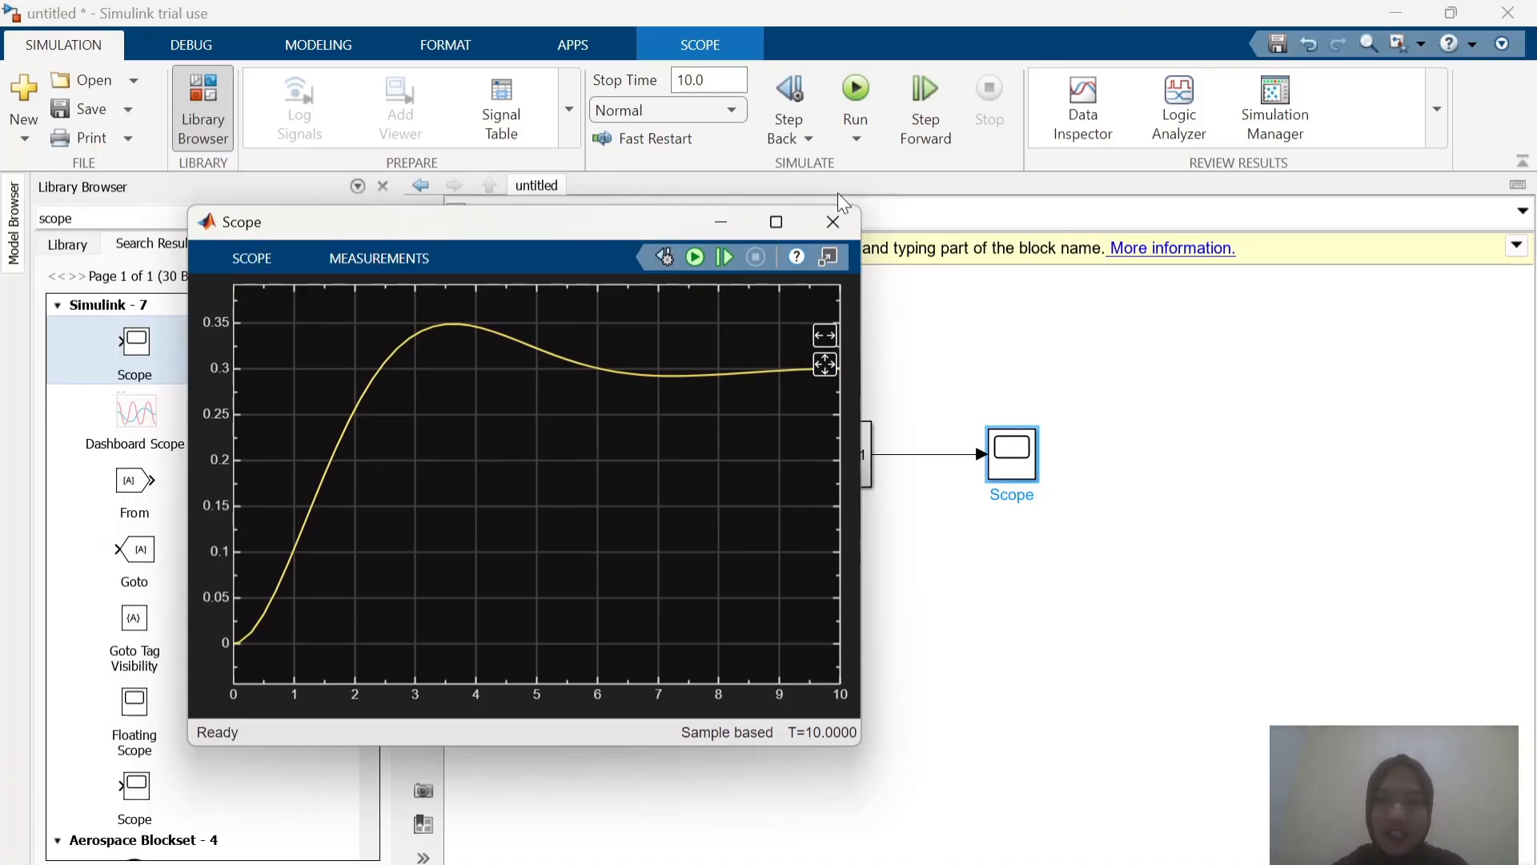
click(838, 214)
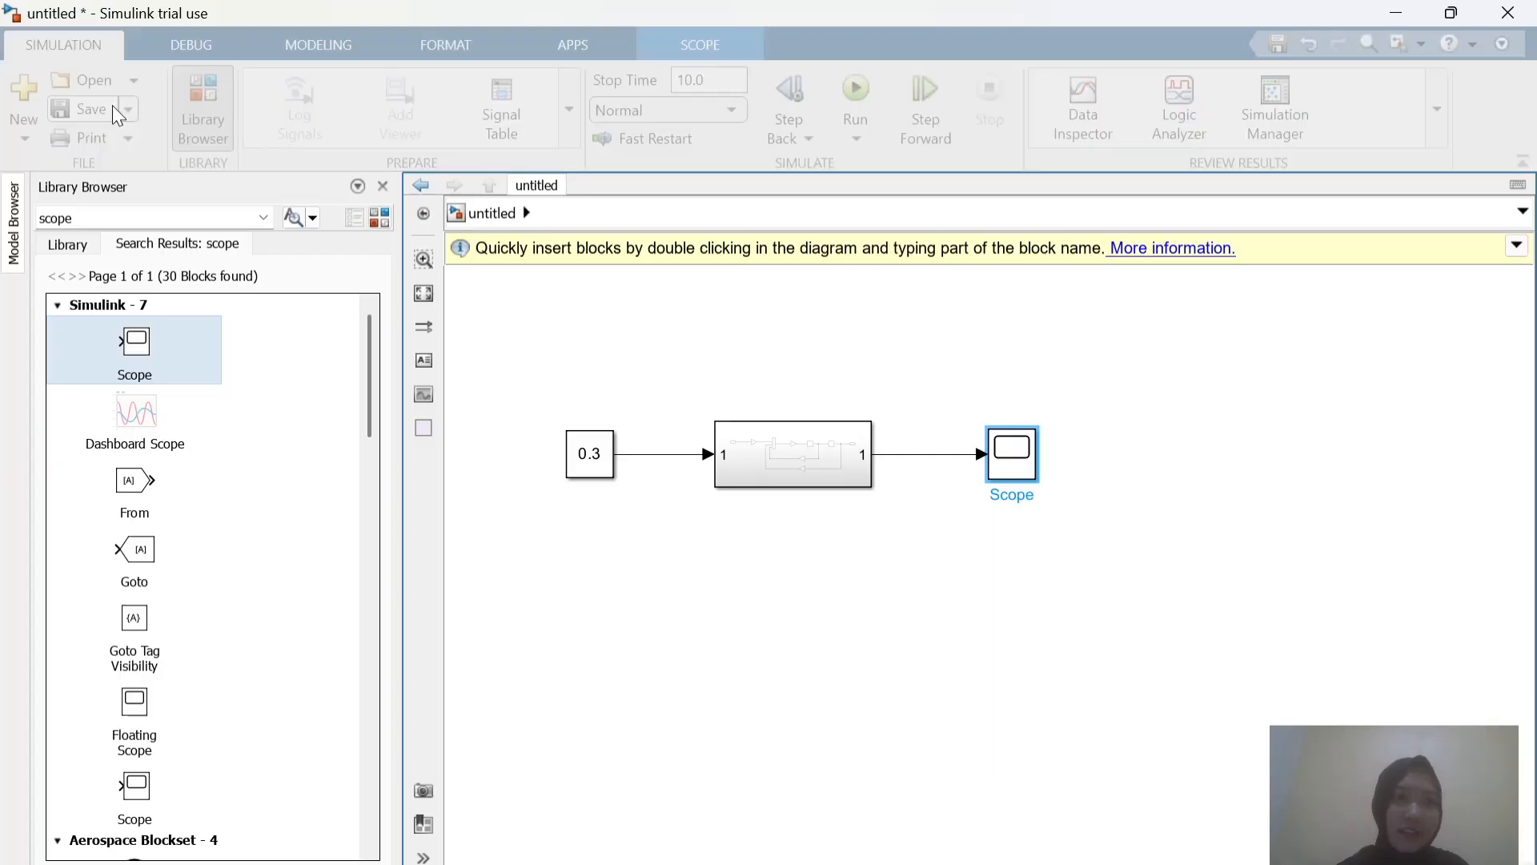
Step: Save the model in the Downloads folder as tanklevel
click(113, 107)
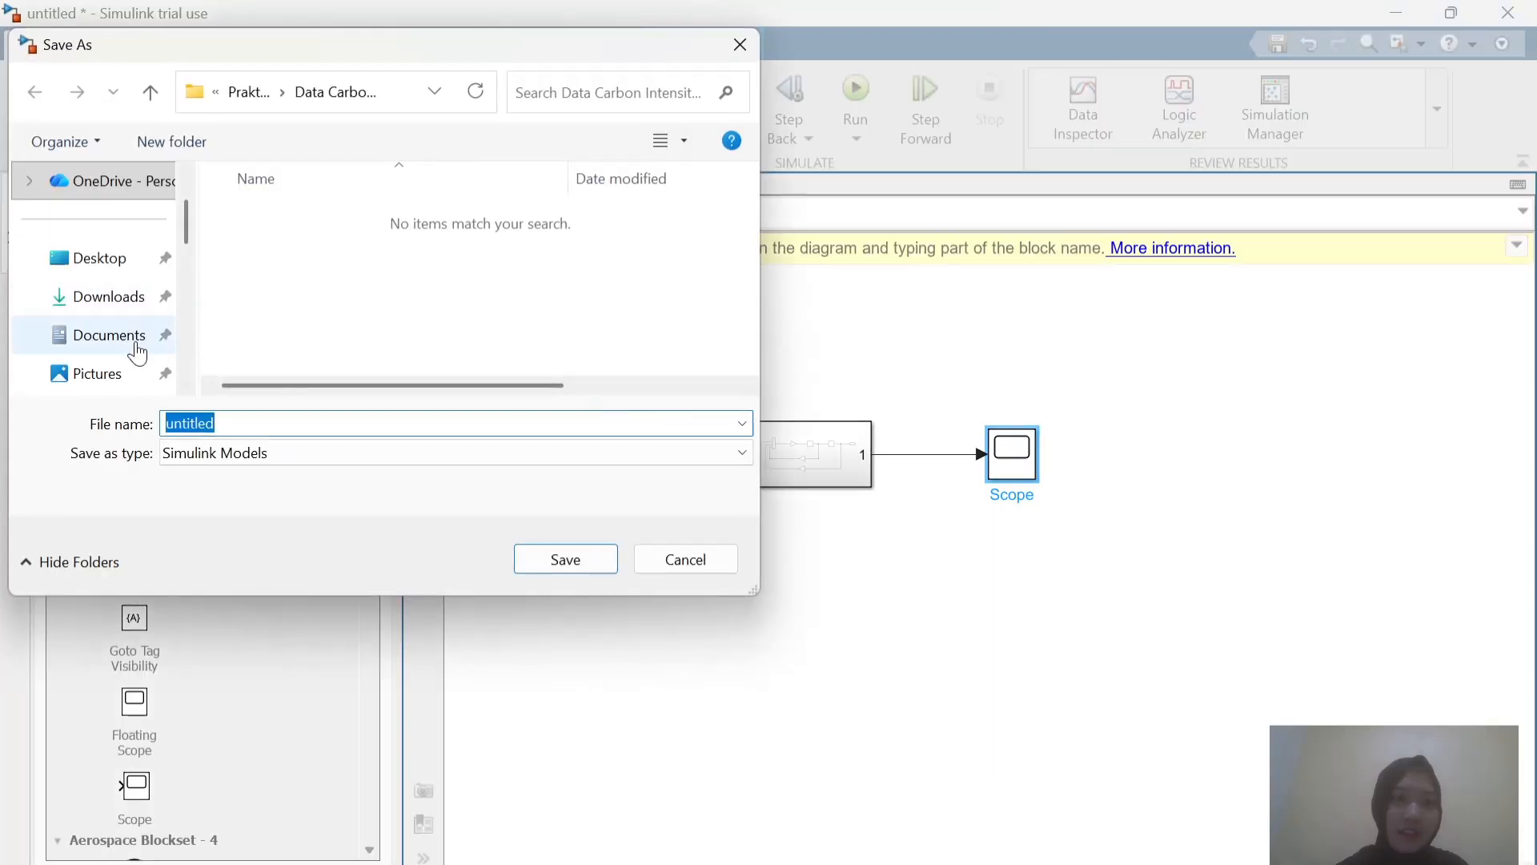
click(146, 301)
click(311, 469)
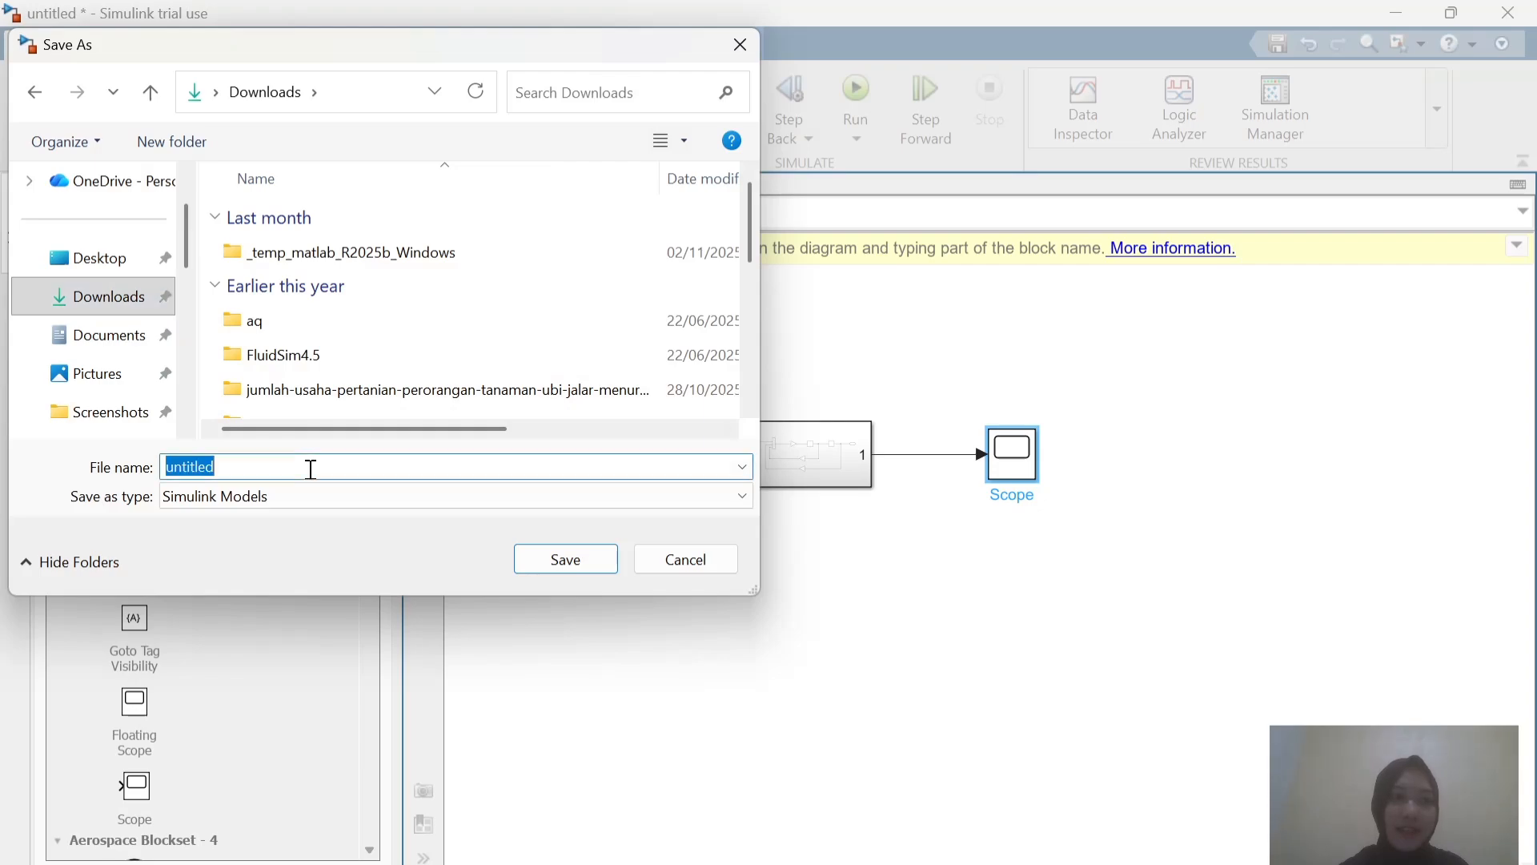
text(tank)
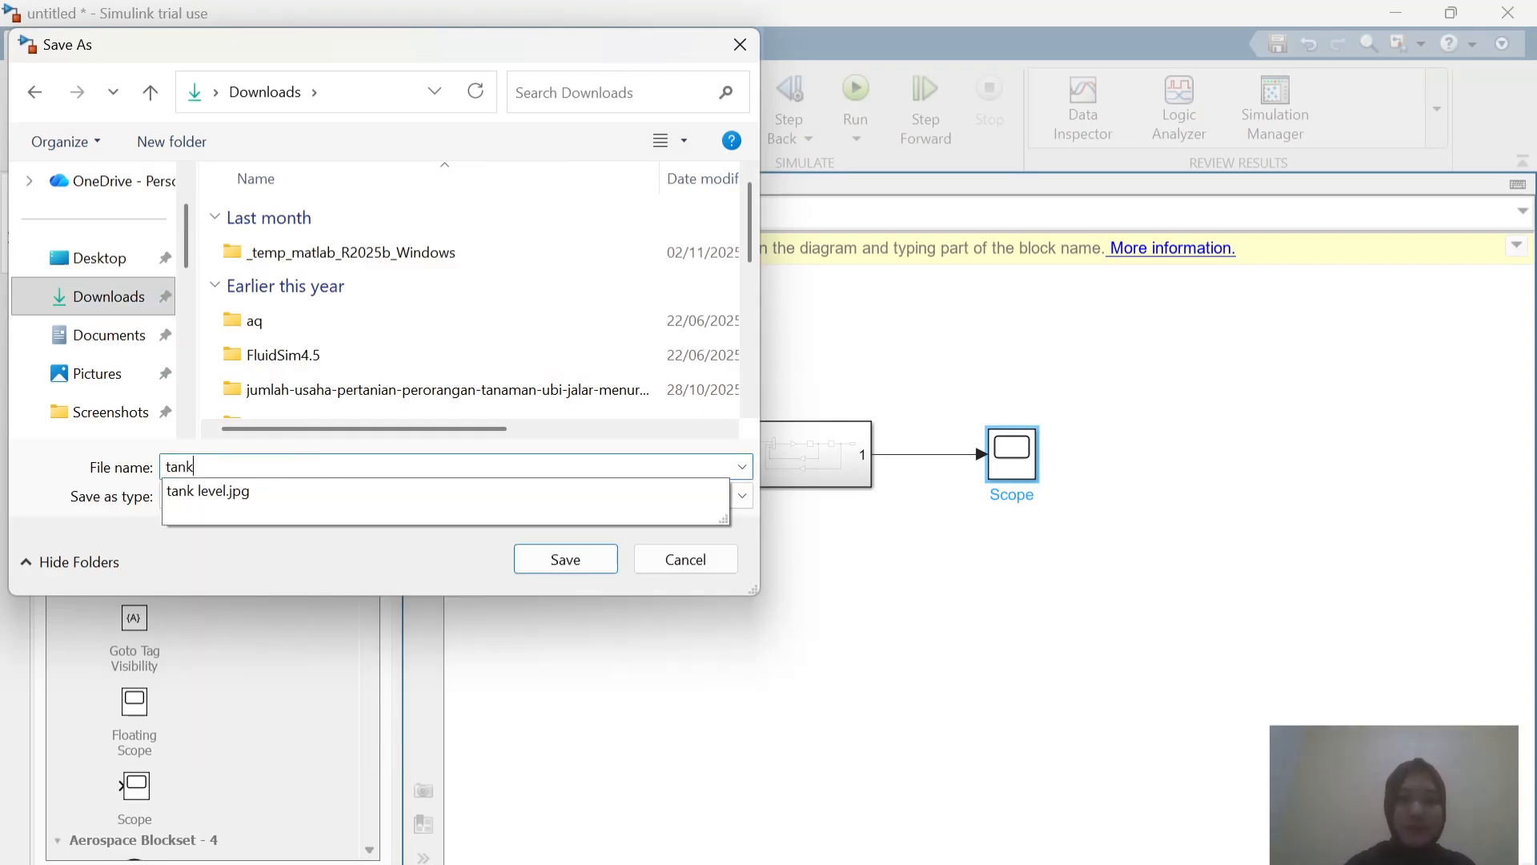
text(level)
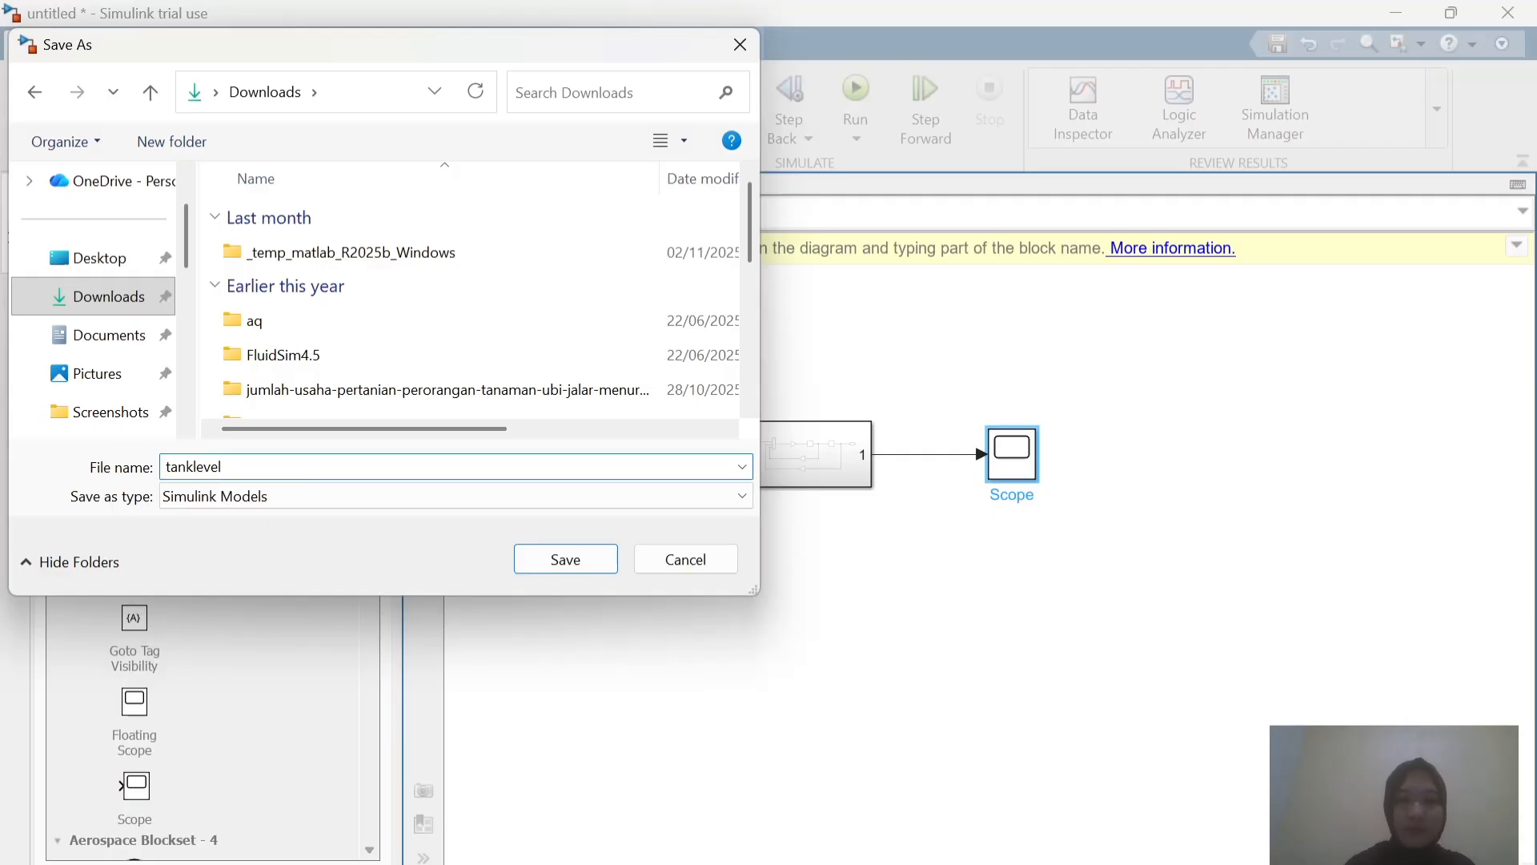
click(544, 565)
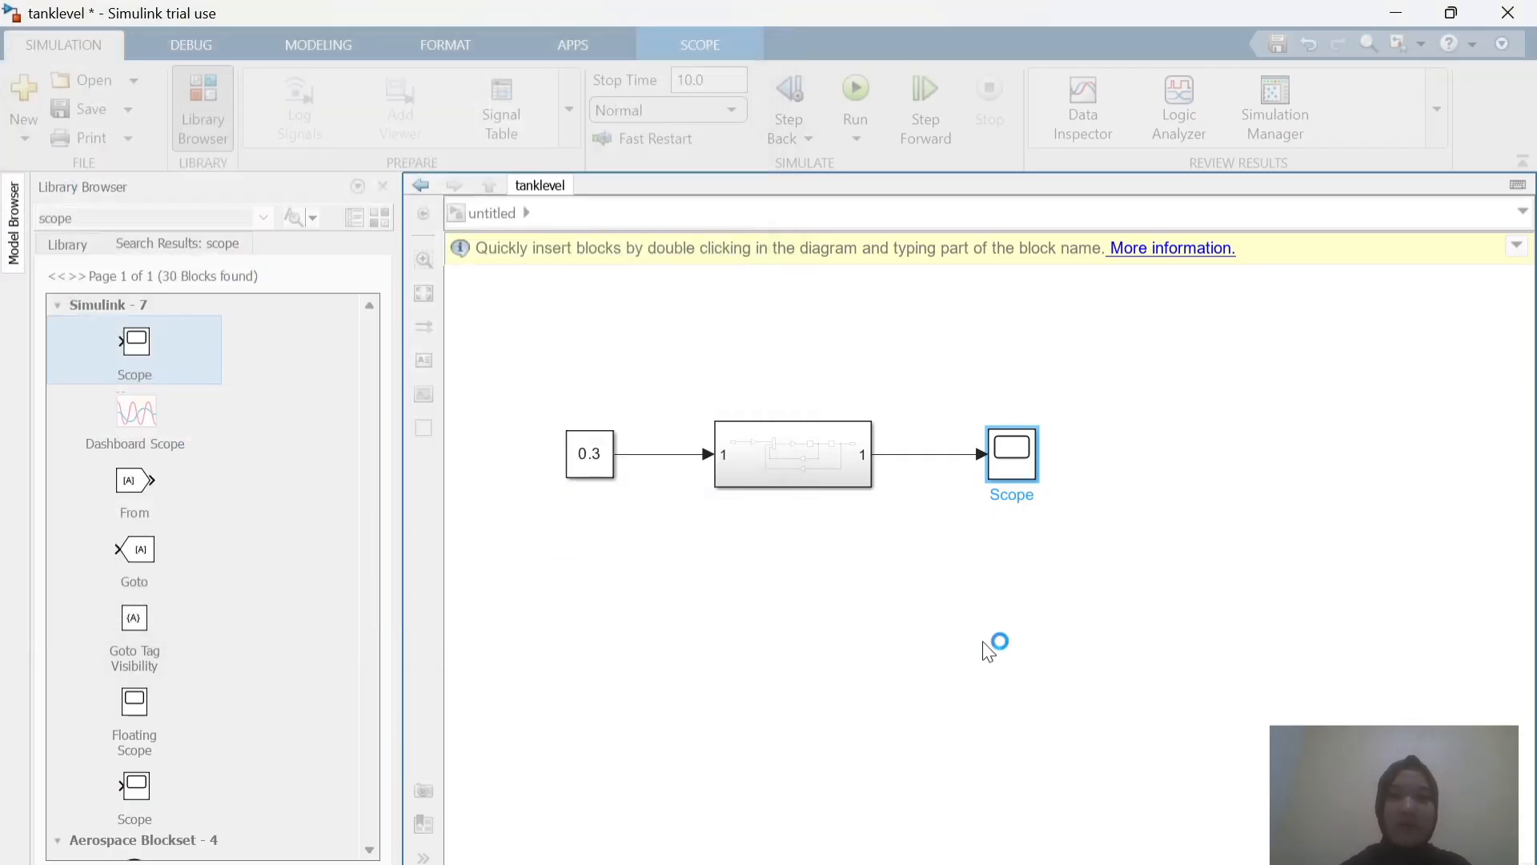
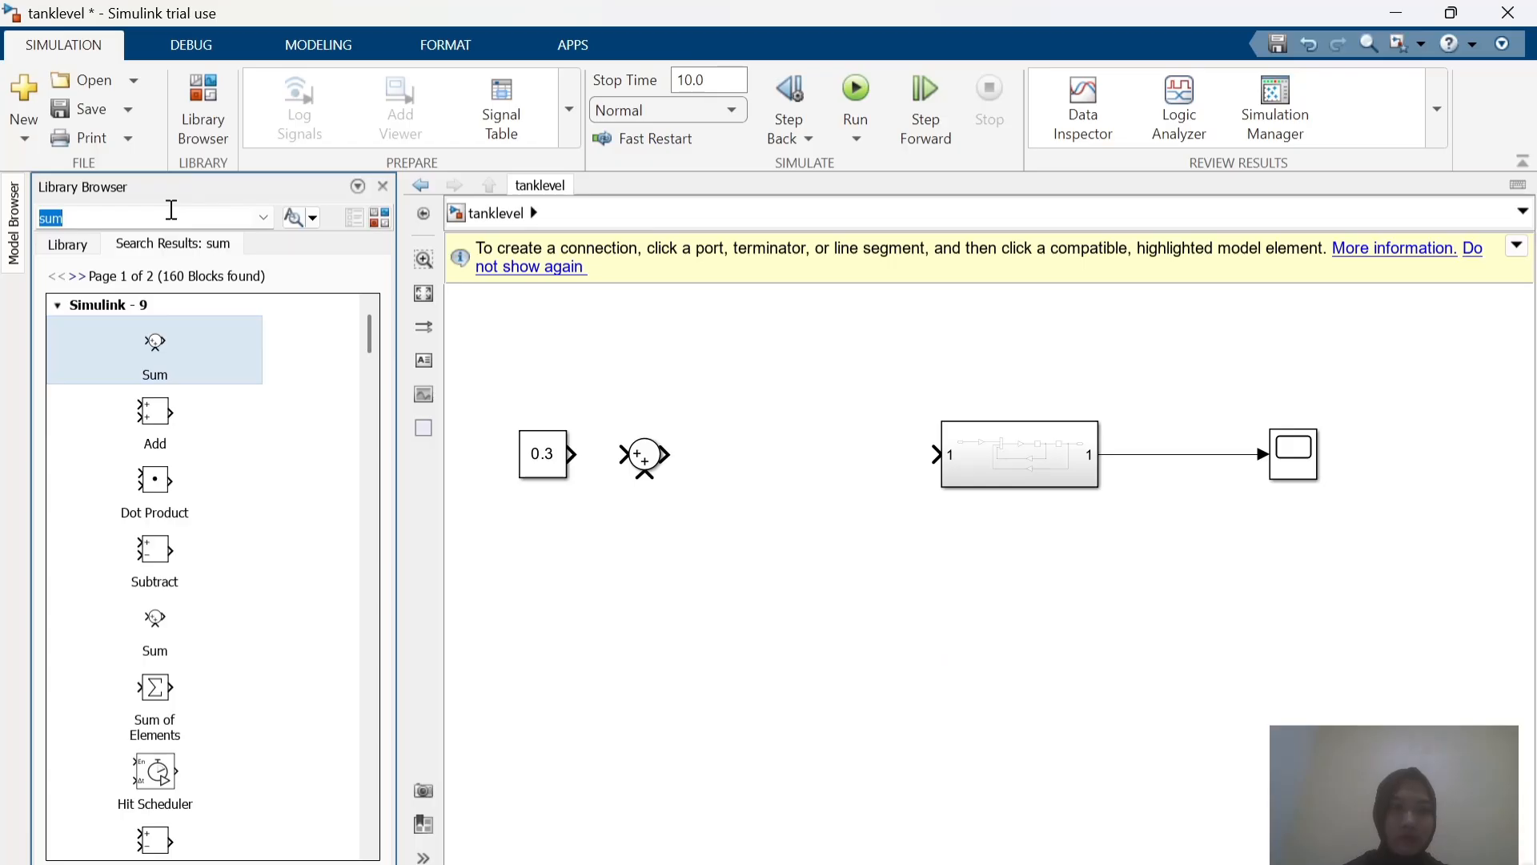
Step: Find the PID Controller block in the library and place it between the Sum block and the Subsystem, in line with them
text(Pid)
key(Return)
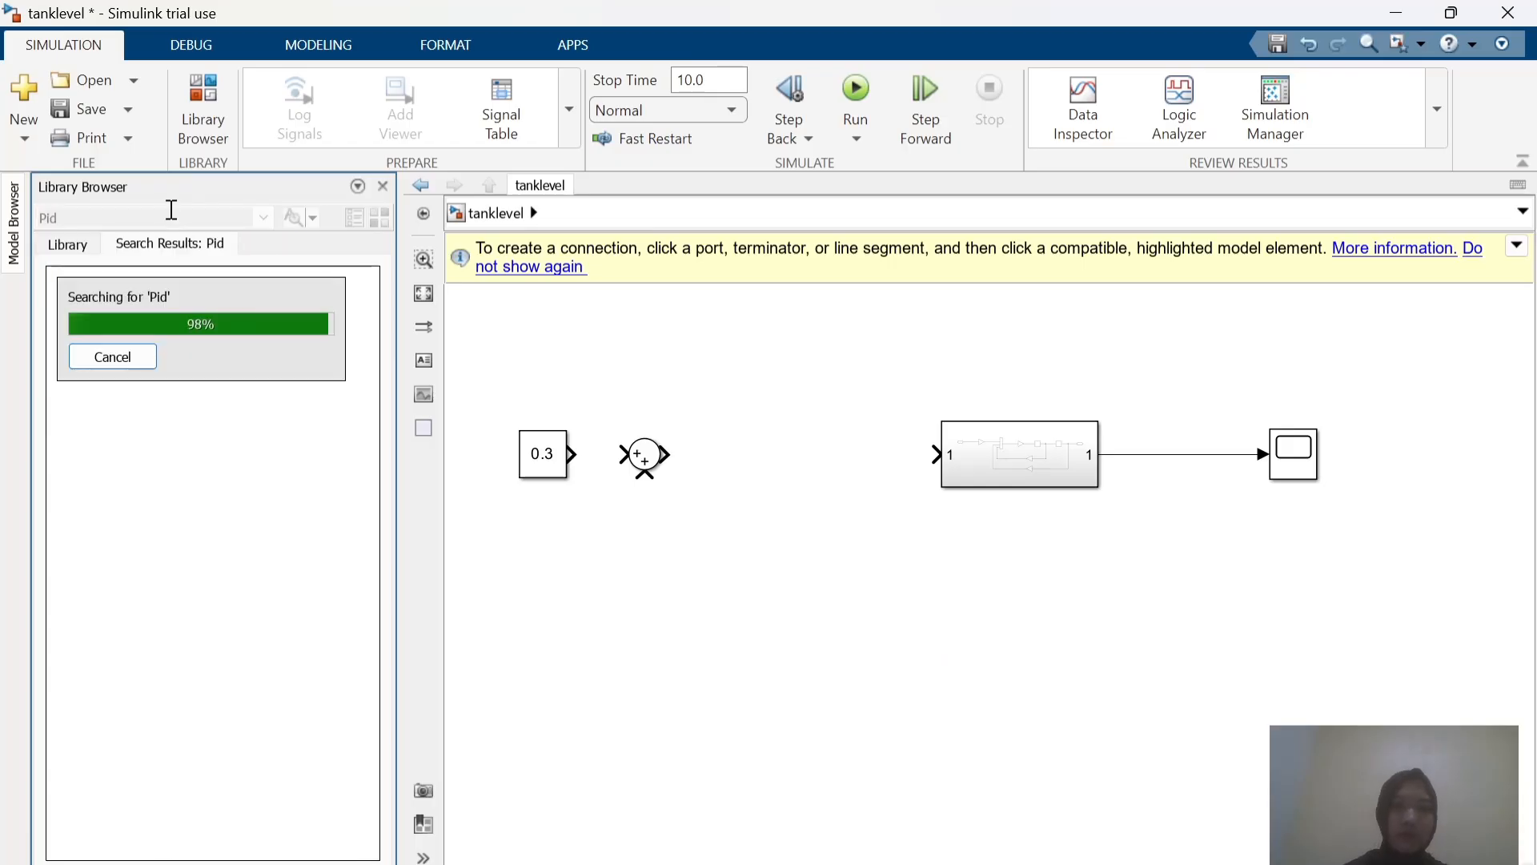
drag(137, 343, 772, 438)
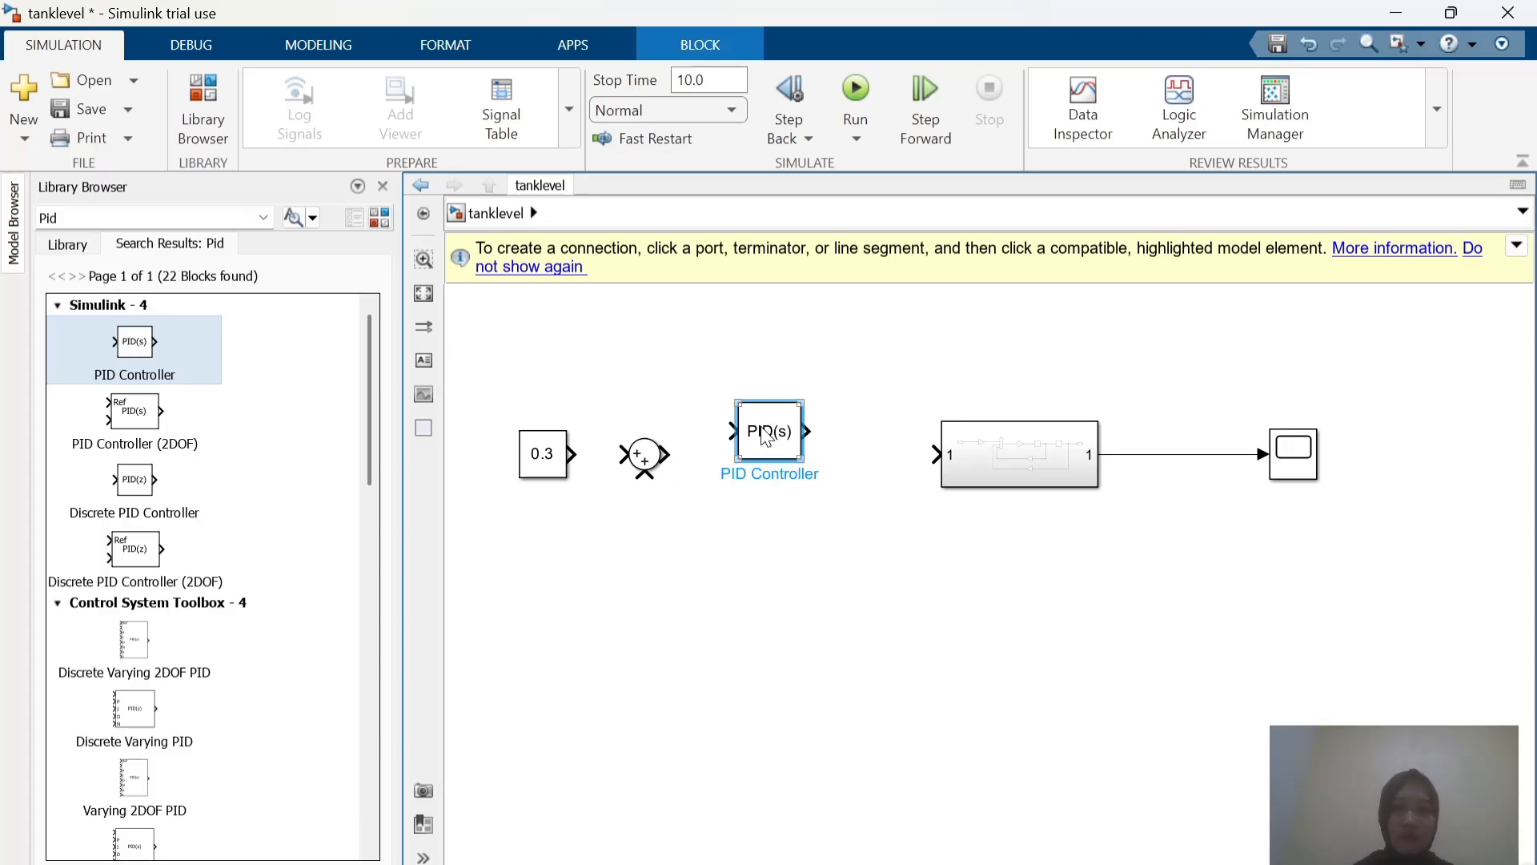
drag(768, 437, 769, 459)
Step: Check the reference diagram in Canva, then find the Display block with an input port in the library and place it above the Subsystem-to-Scope line
key(alt+Tab)
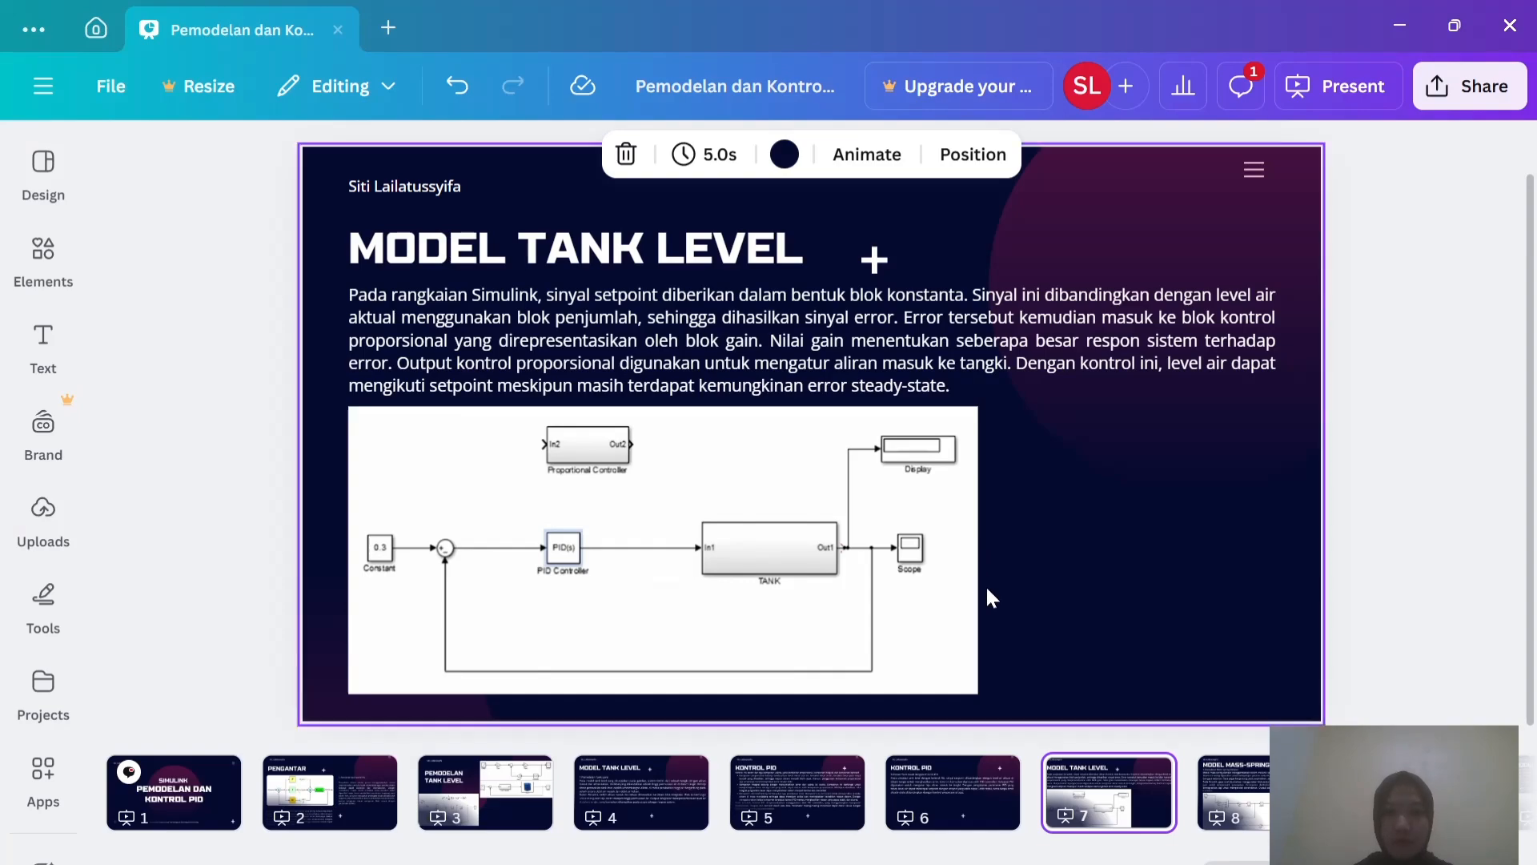
key(alt+Tab)
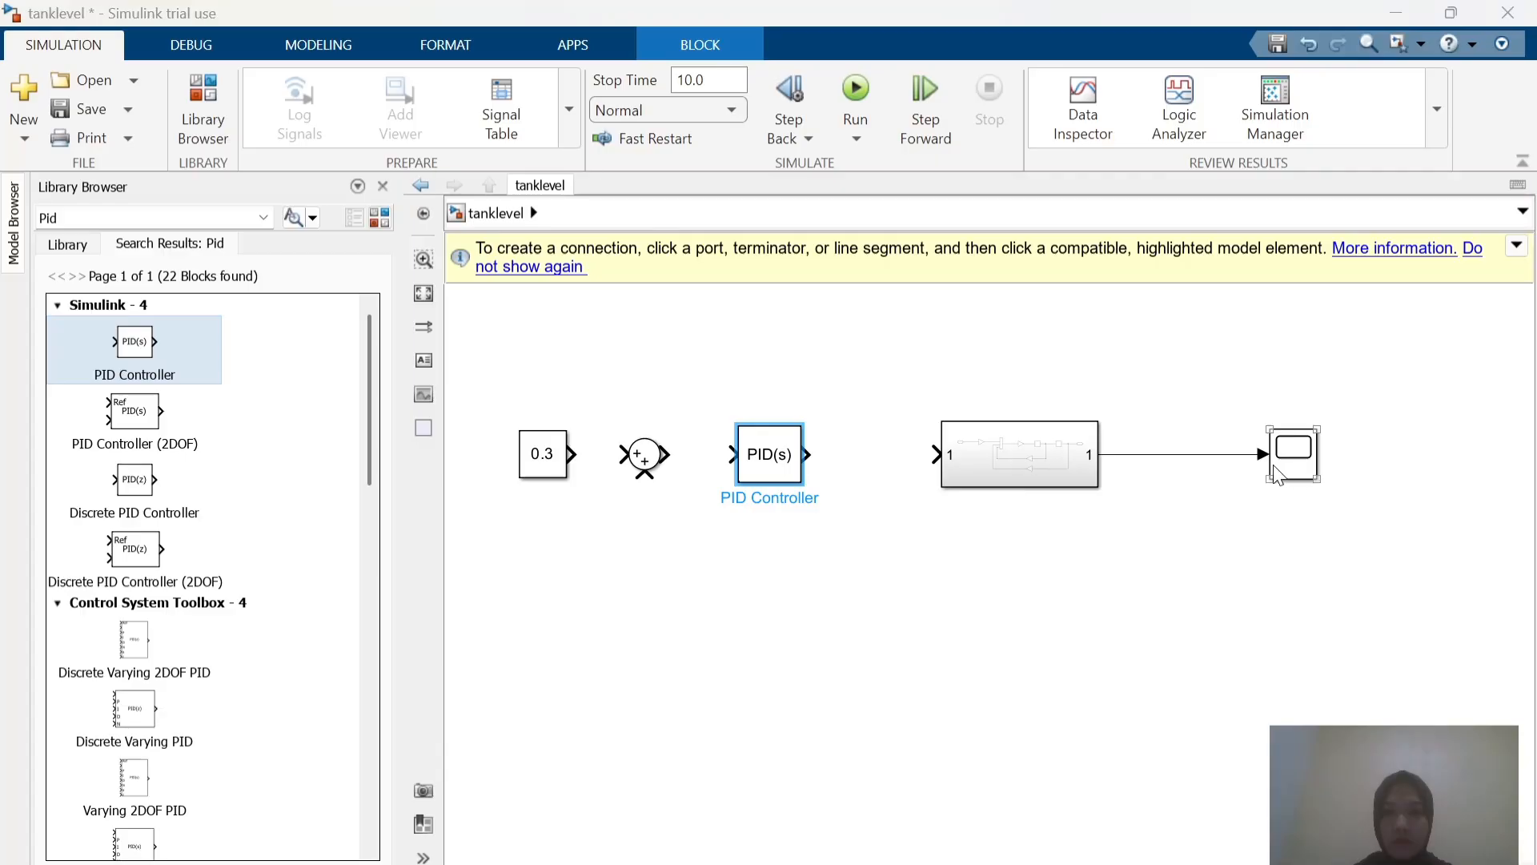
key(alt+Tab)
key(alt+Tab)
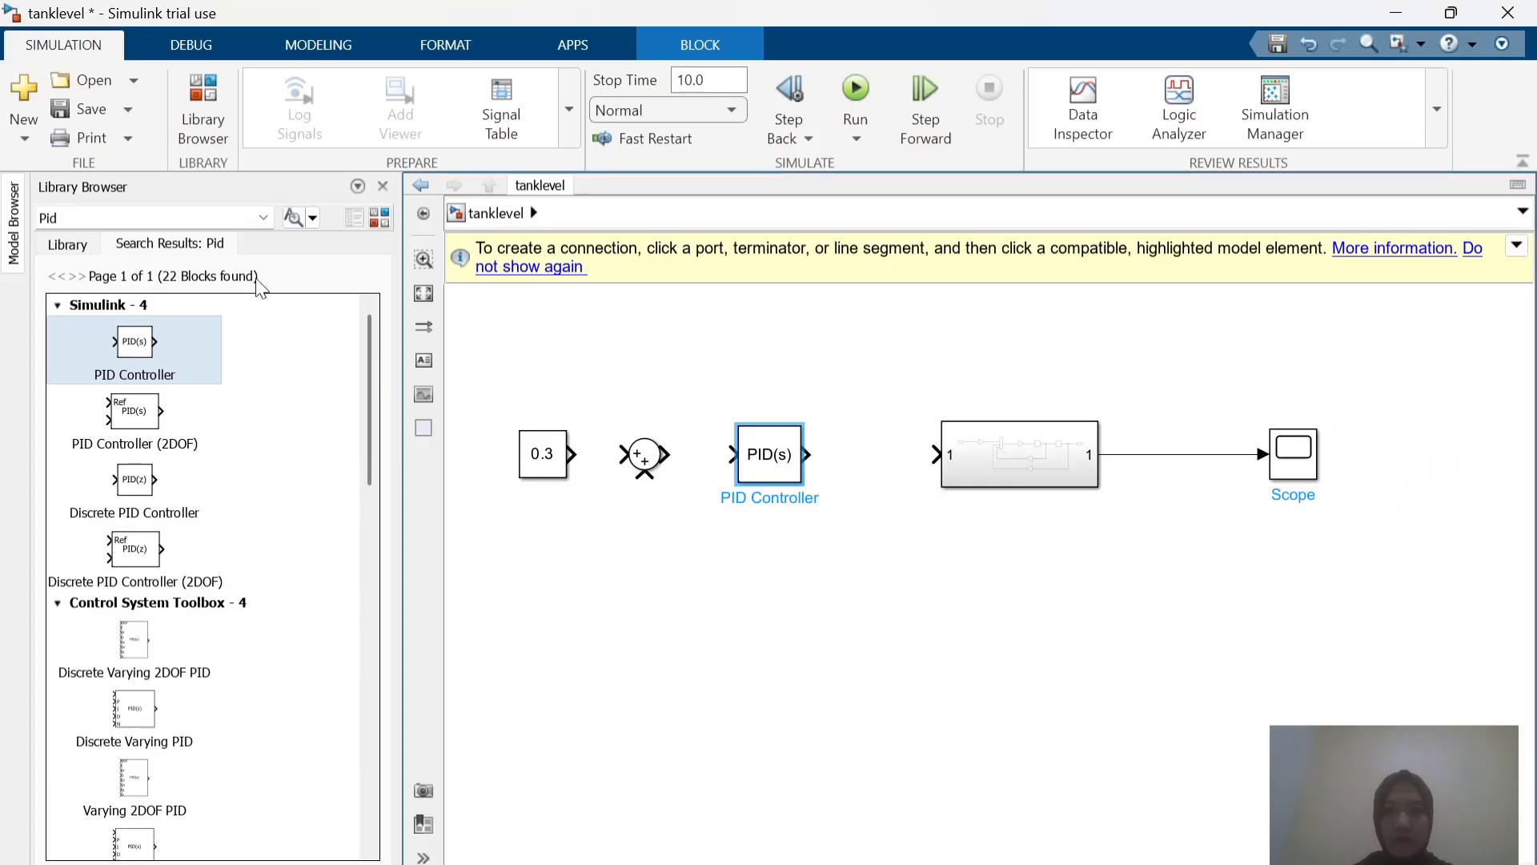
text(disp)
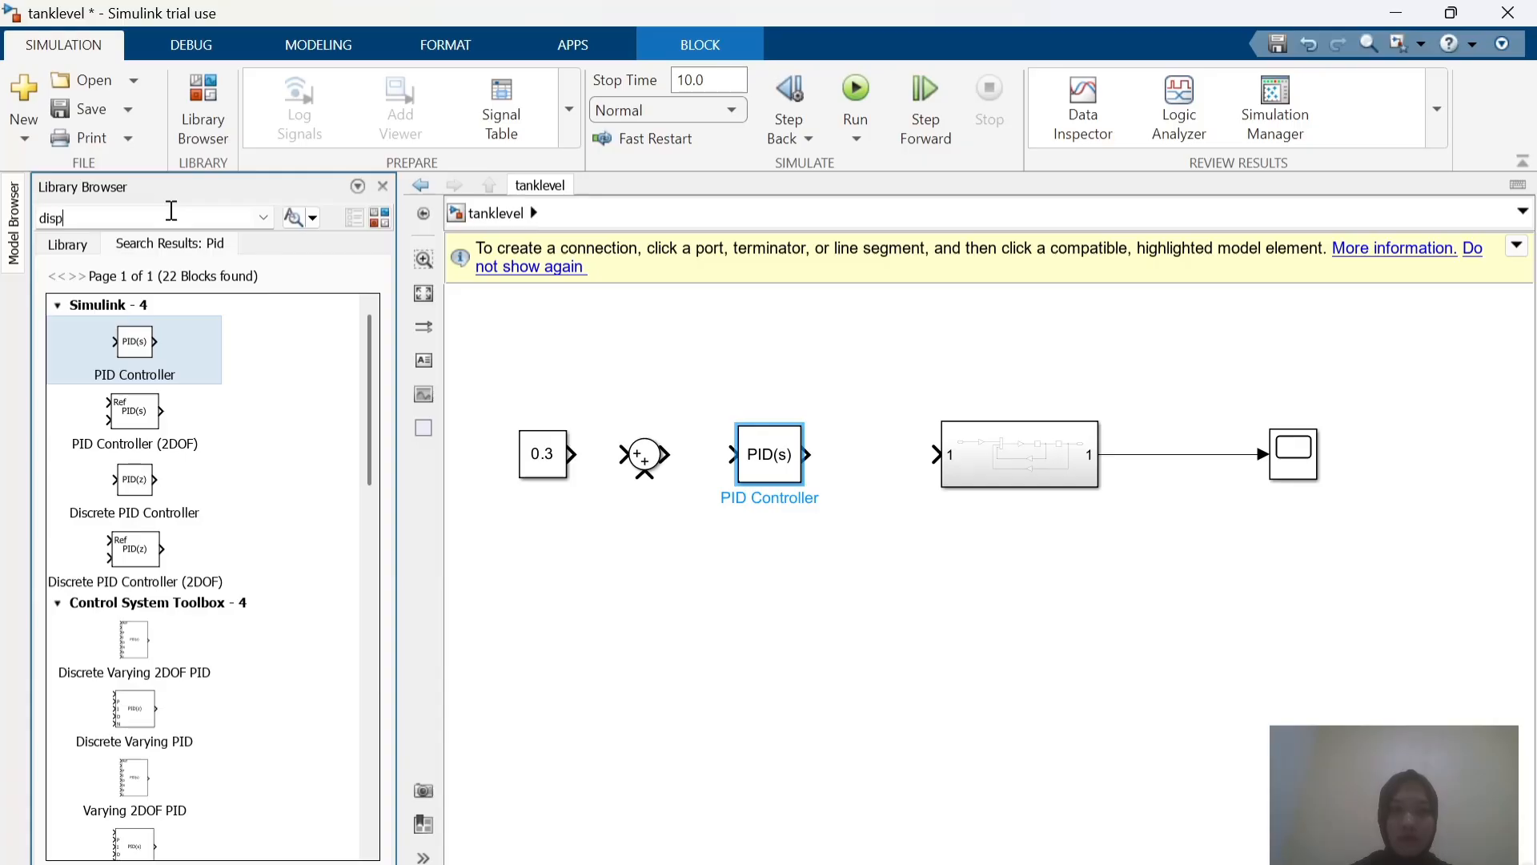
text(lay)
key(Return)
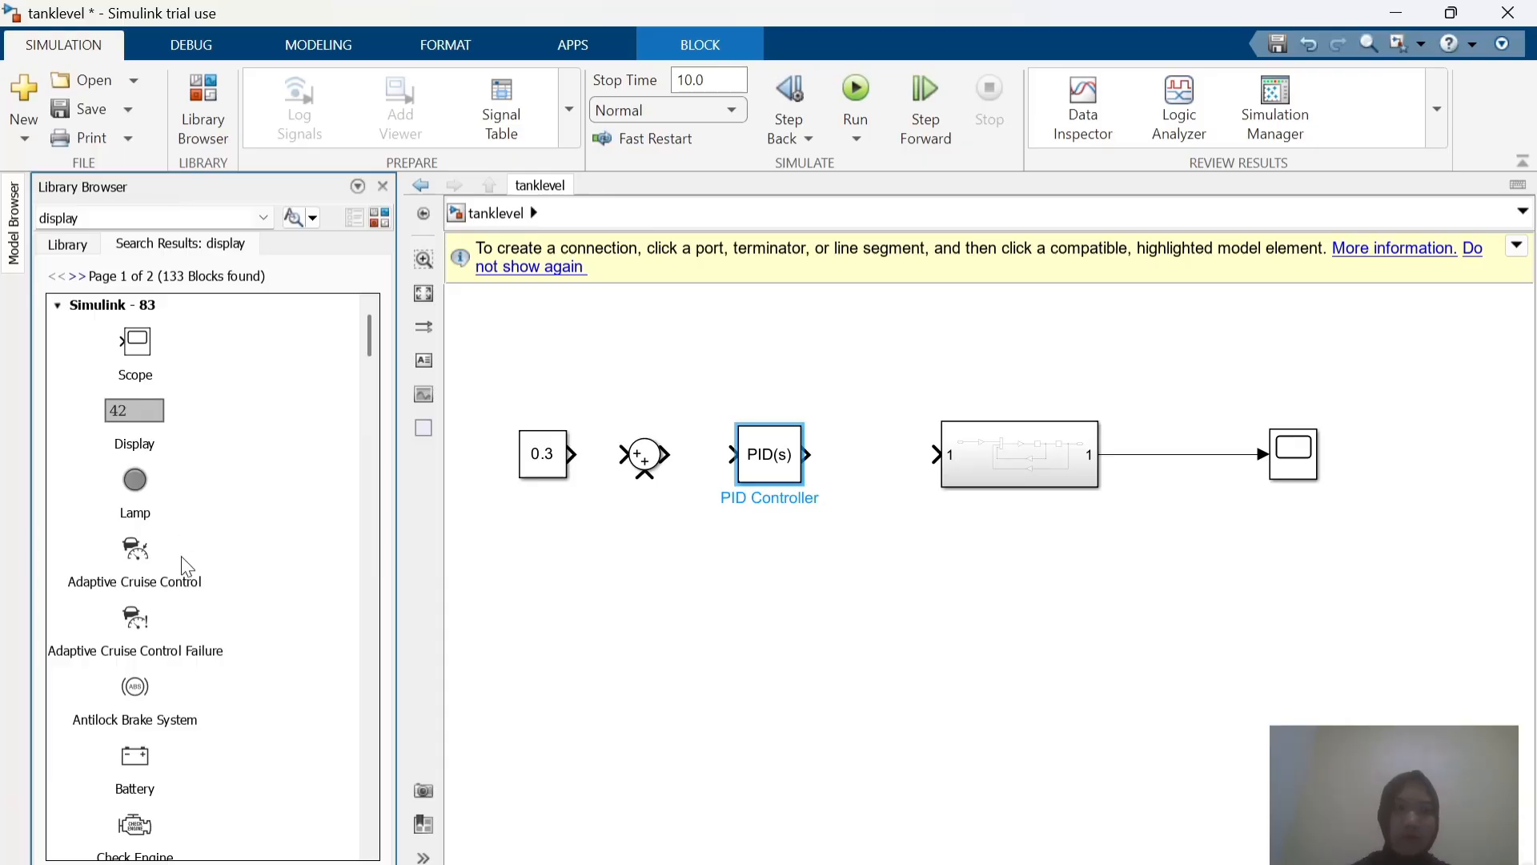
scroll(183, 564, down, 4)
scroll(183, 564, down, 12)
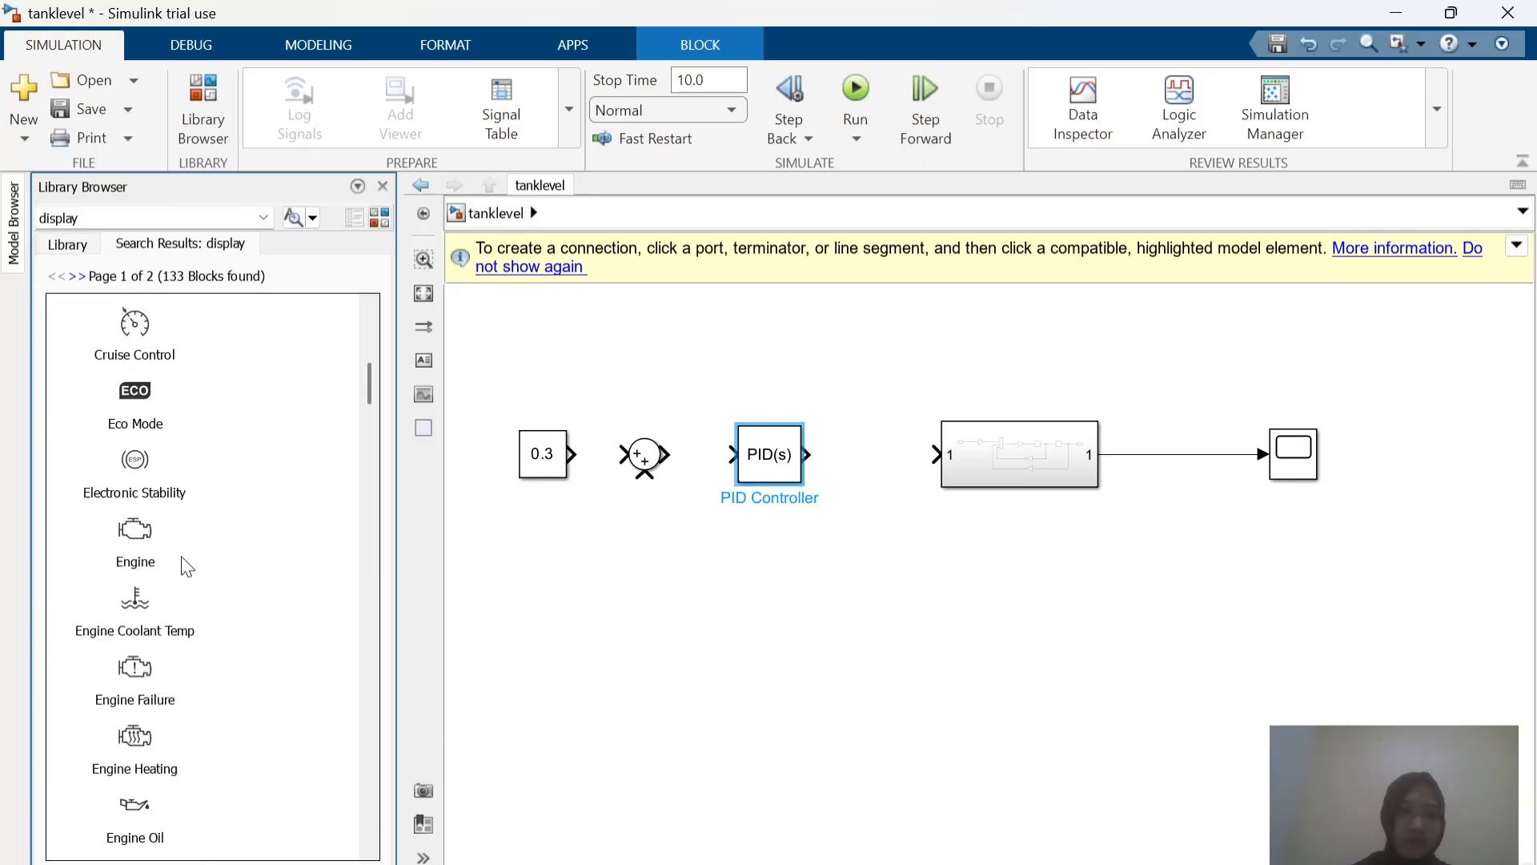
scroll(186, 566, down, 12)
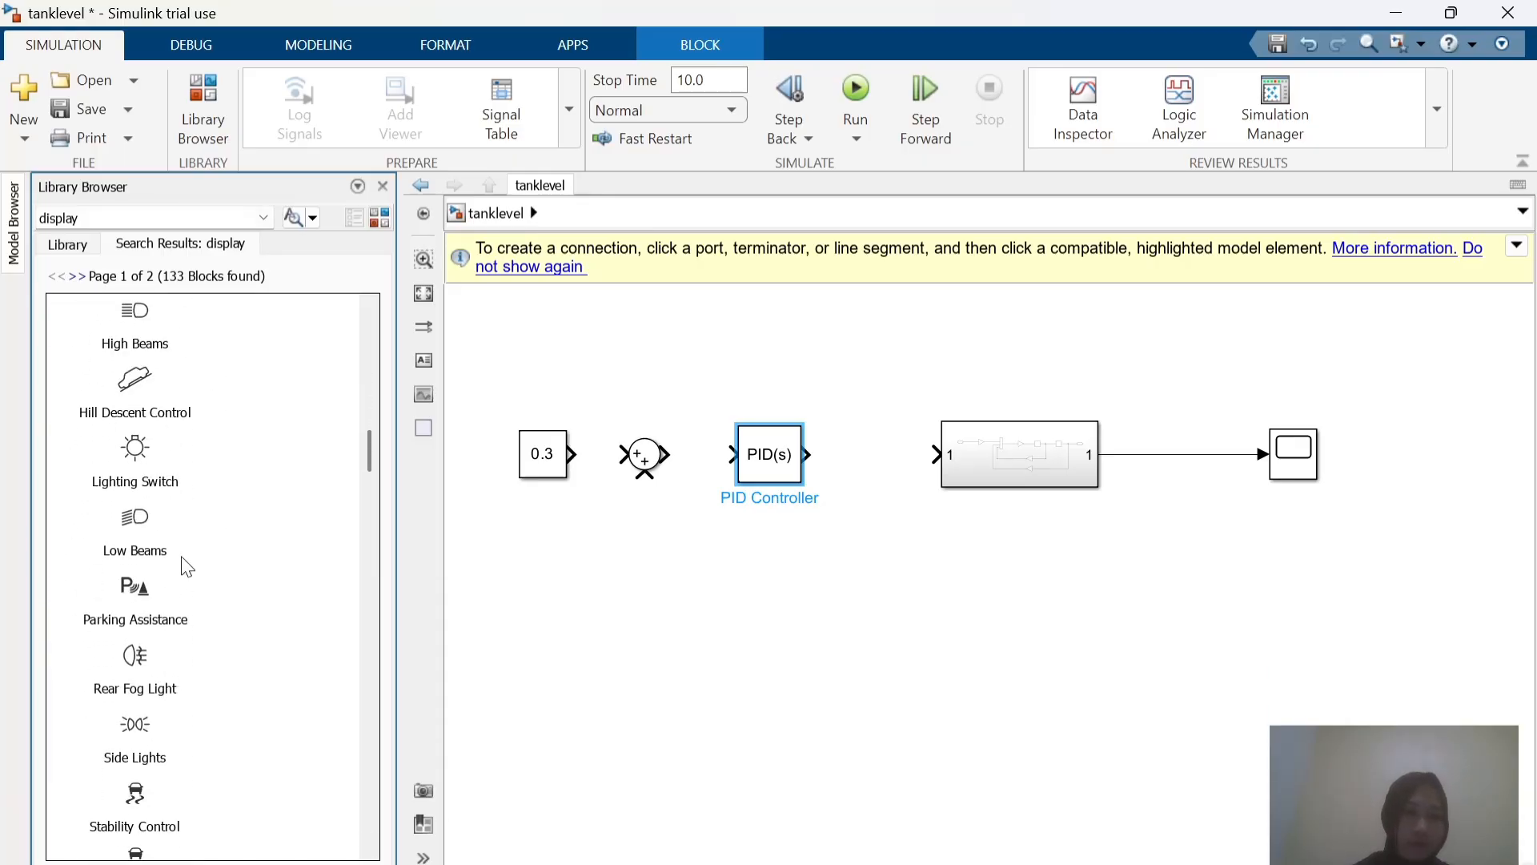
scroll(187, 566, down, 12)
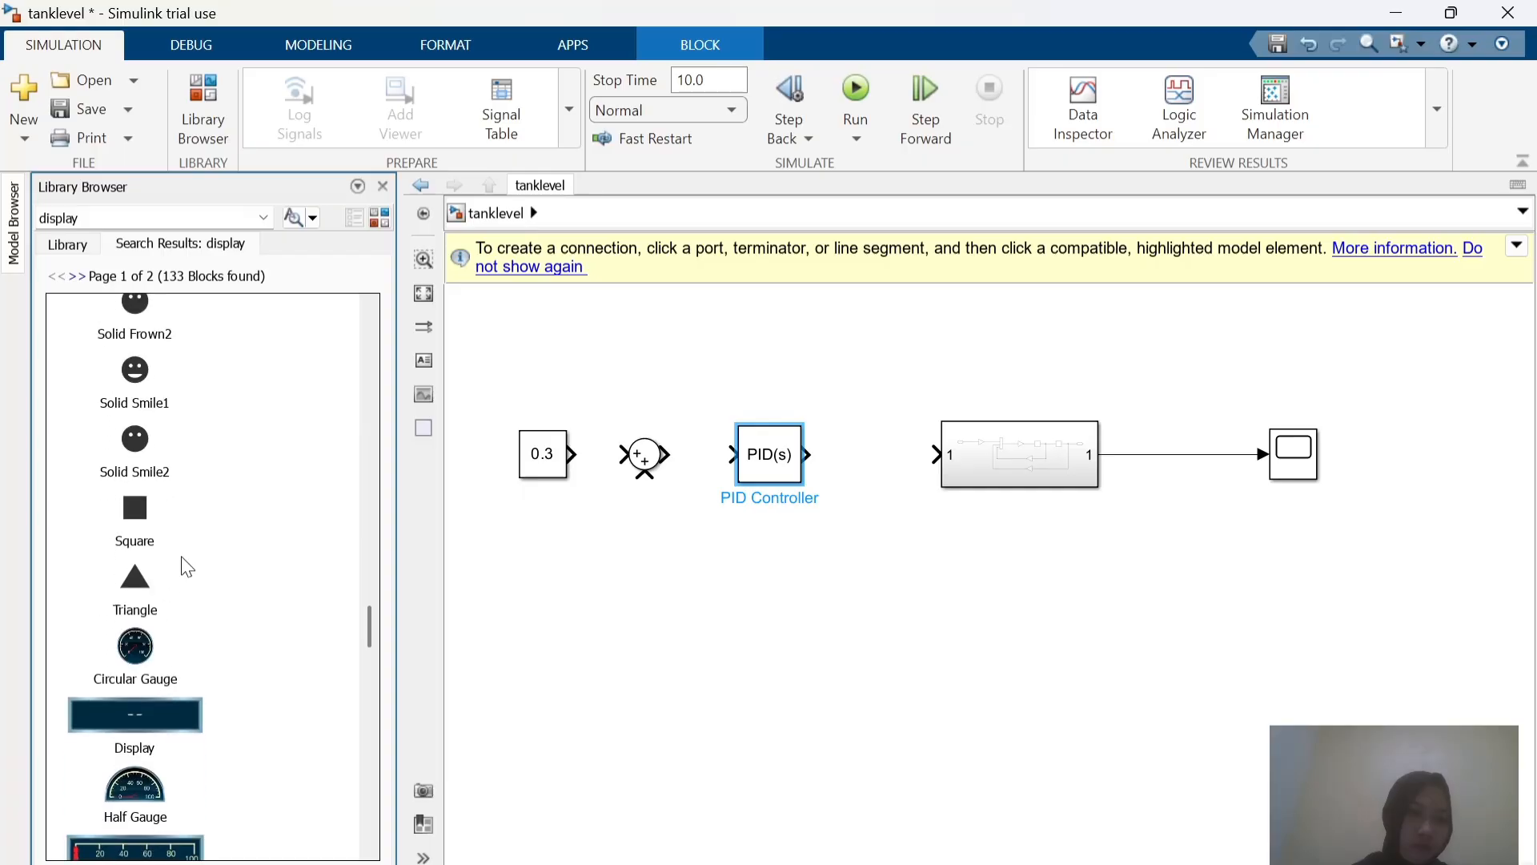
scroll(187, 566, down, 5)
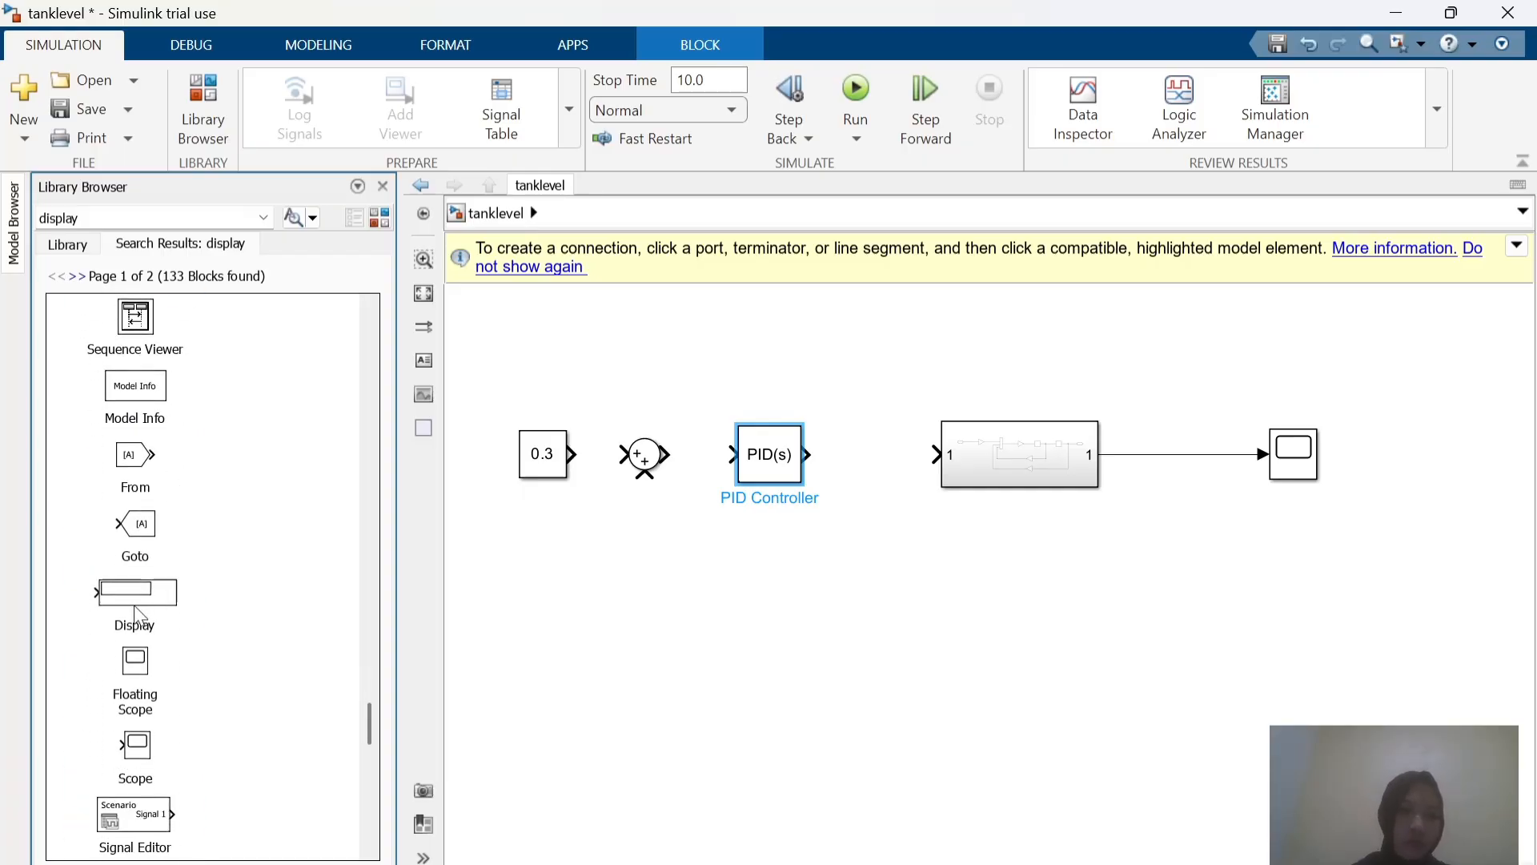
drag(154, 592, 1178, 364)
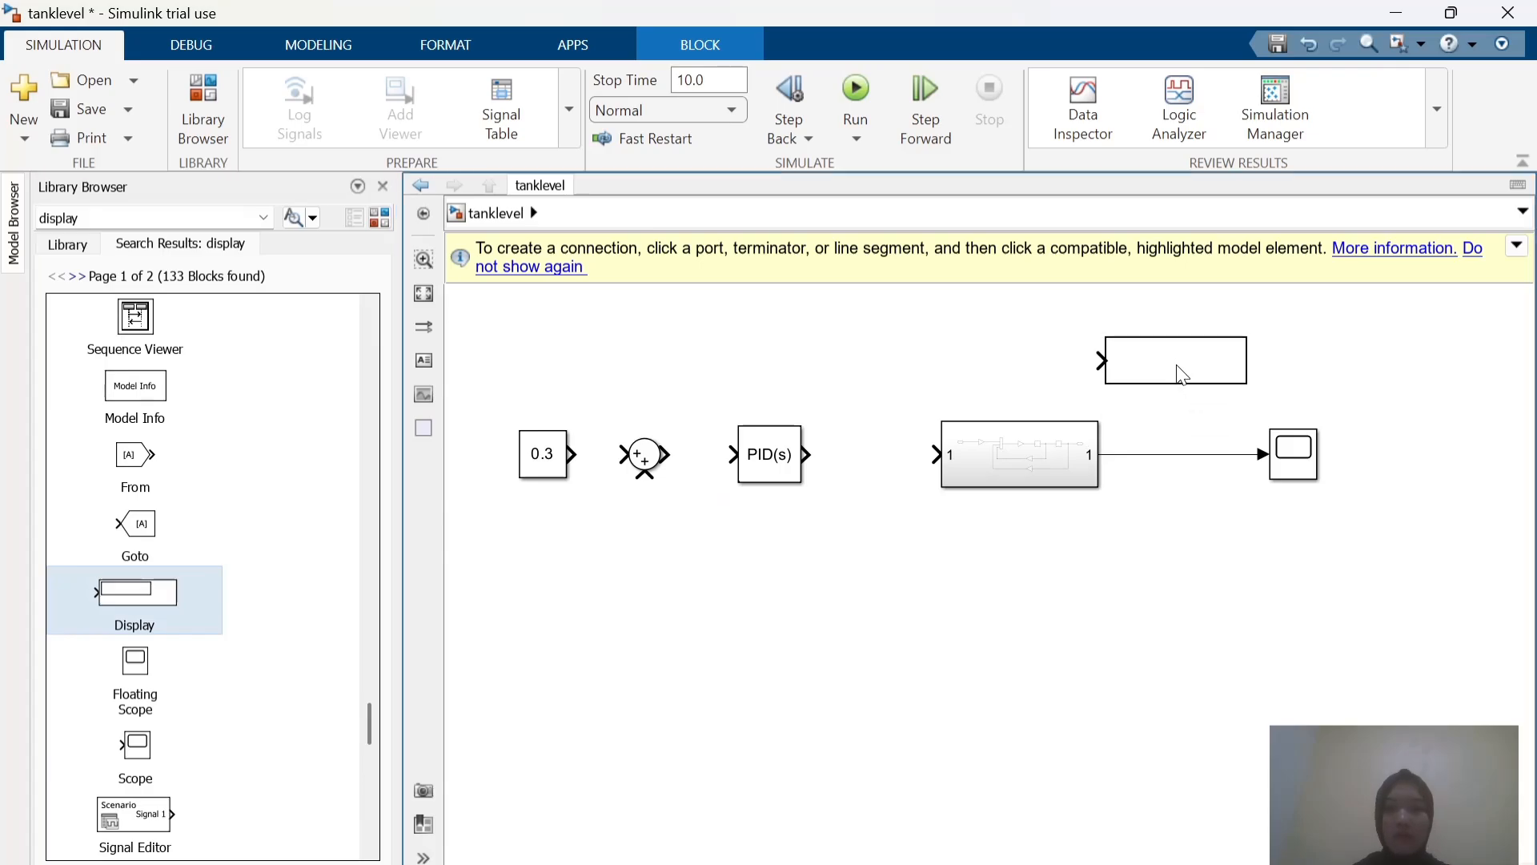
Step: Position the Display above the Scope as in the Canva reference diagram and branch the Subsystem's output line to its input
key(alt+Tab)
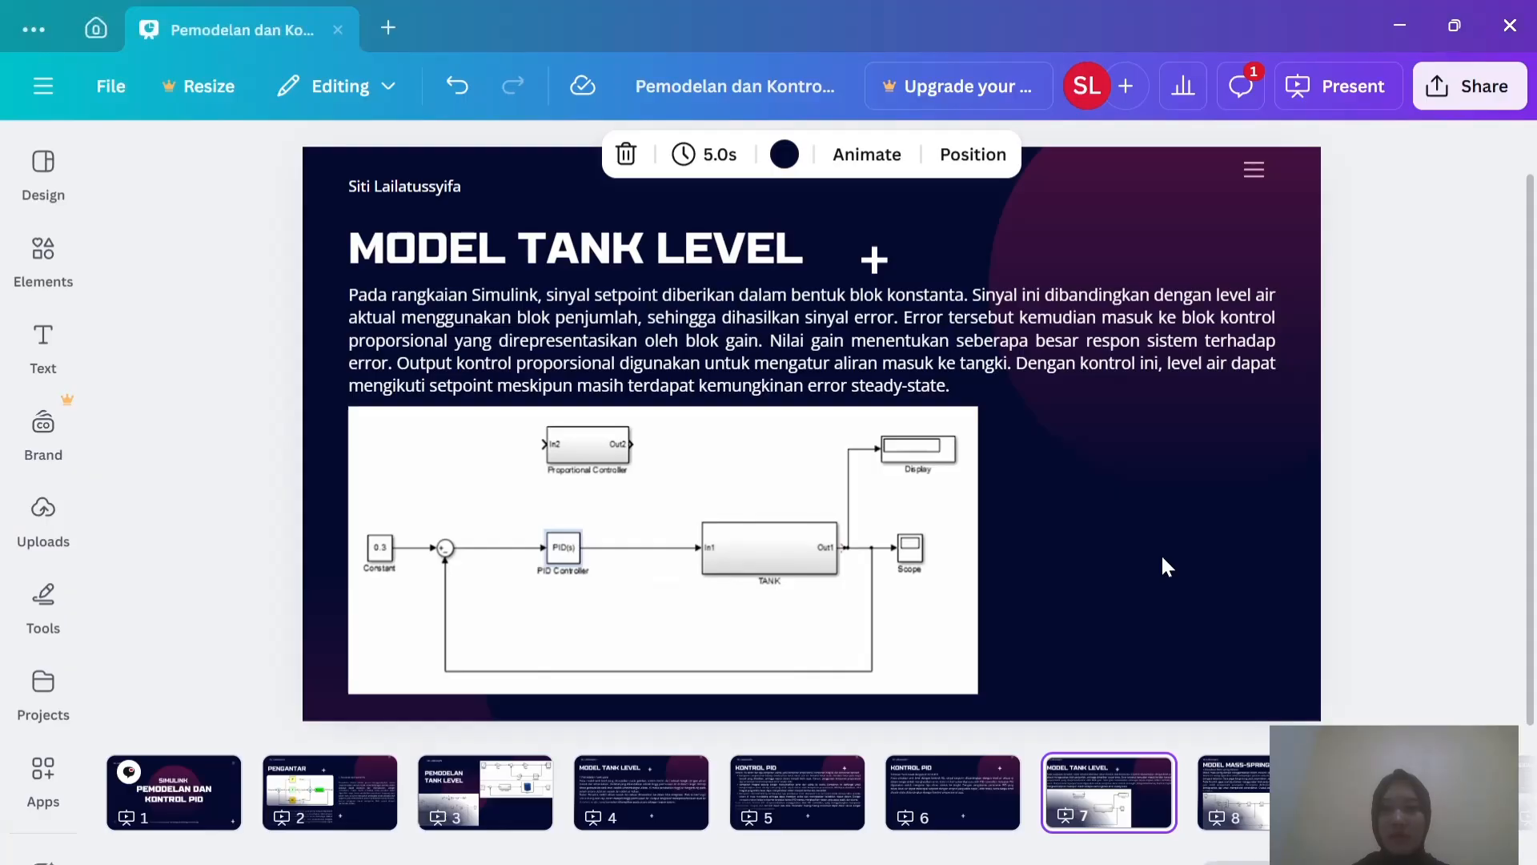
key(alt+Tab)
click(1140, 362)
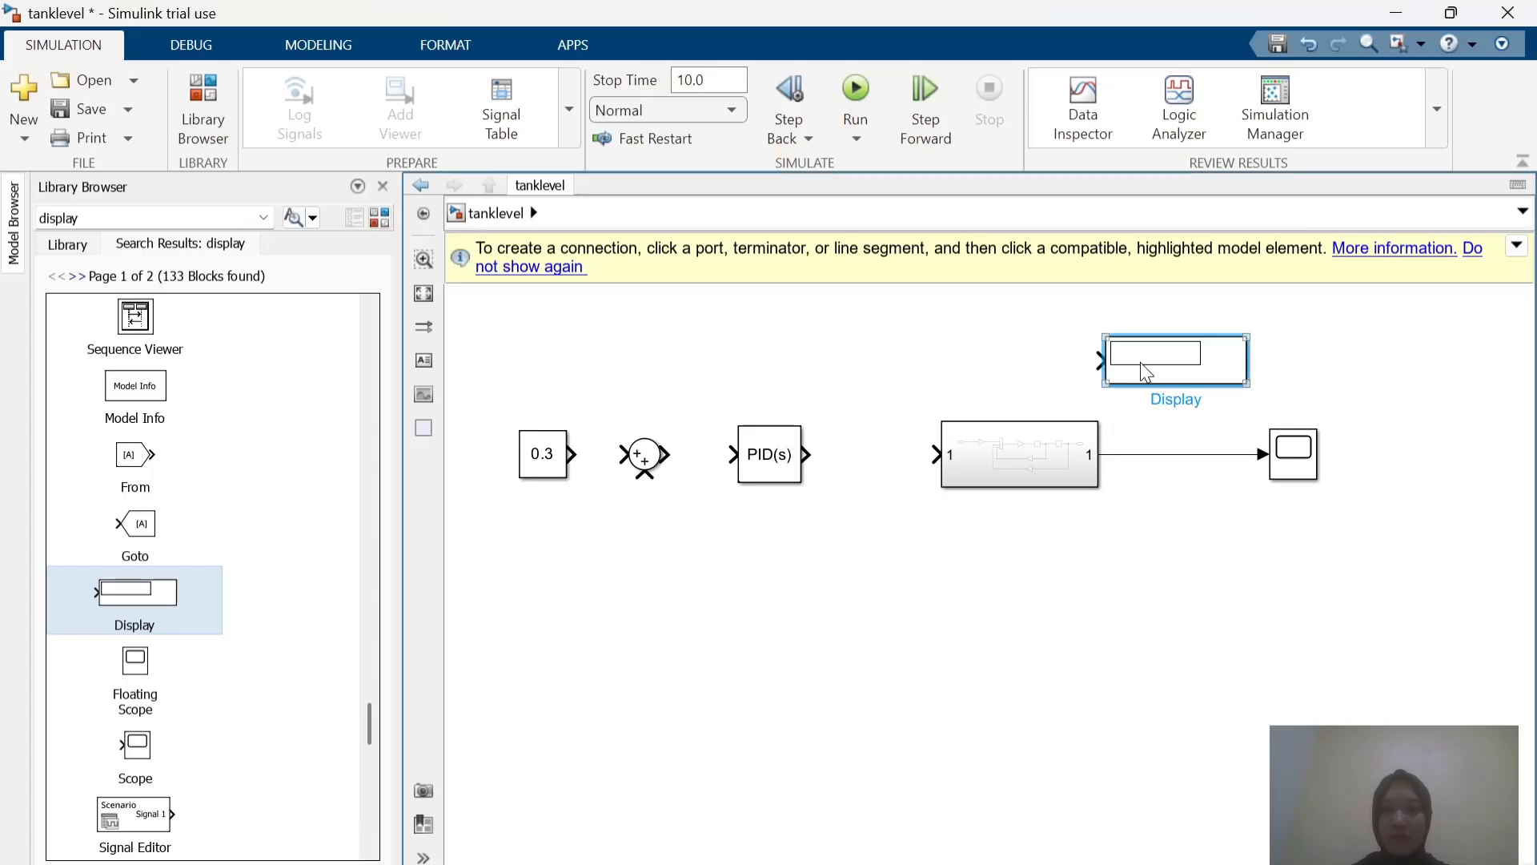
mouse_move(1139, 362)
mouse_down()
mouse_move(1281, 357)
mouse_move(1205, 340)
mouse_move(1150, 429)
mouse_move(1153, 457)
mouse_up()
Step: Following the Canva reference diagram, connect the 0.3 Constant to the Sum, the Sum to the PID Controller, and the PID Controller to the Subsystem
key(alt+Tab)
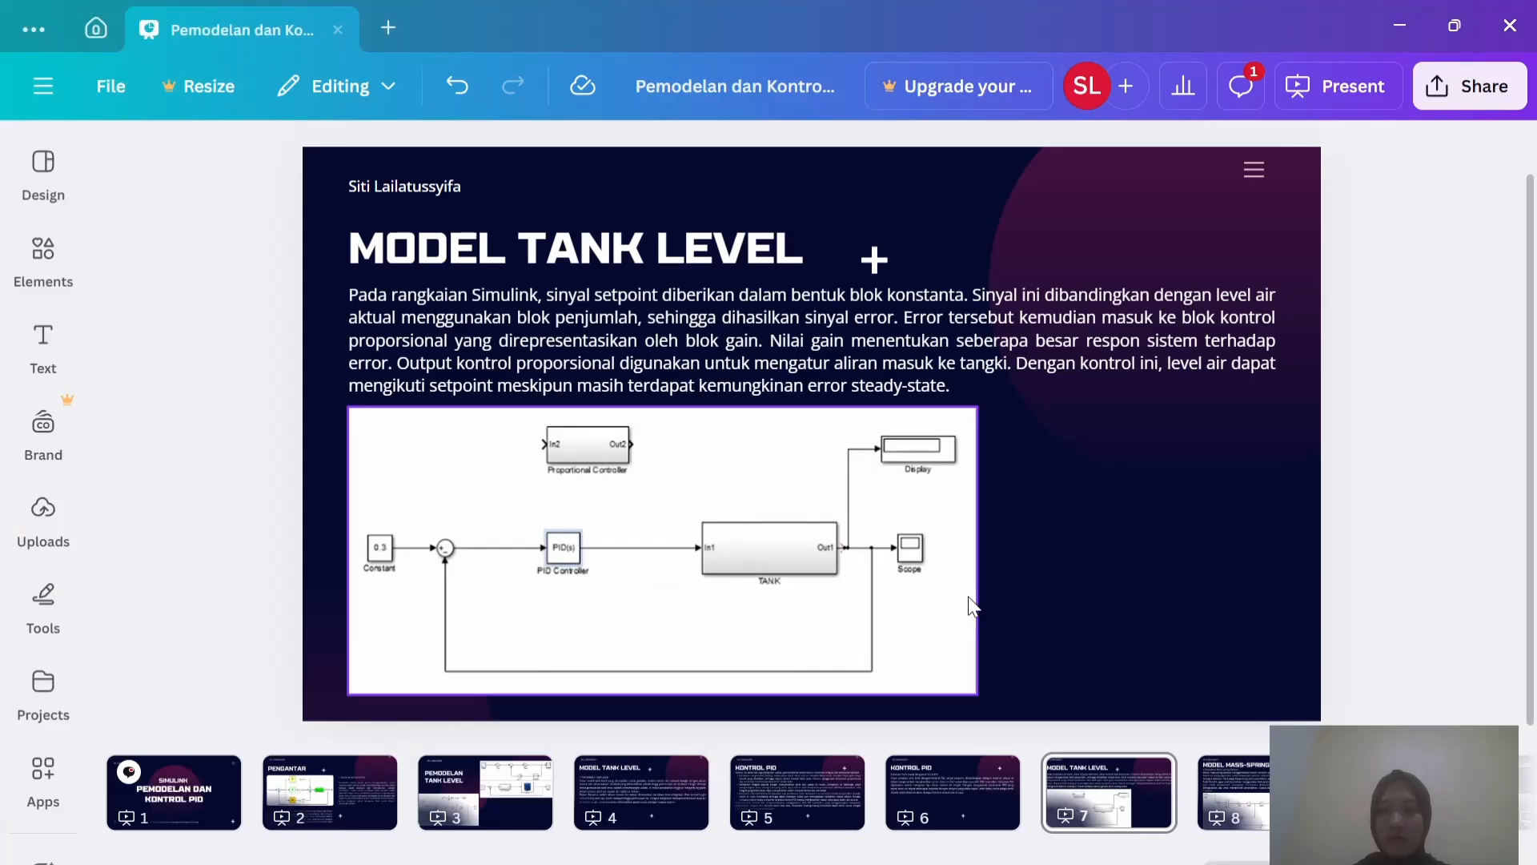
key(alt+Tab)
click(571, 453)
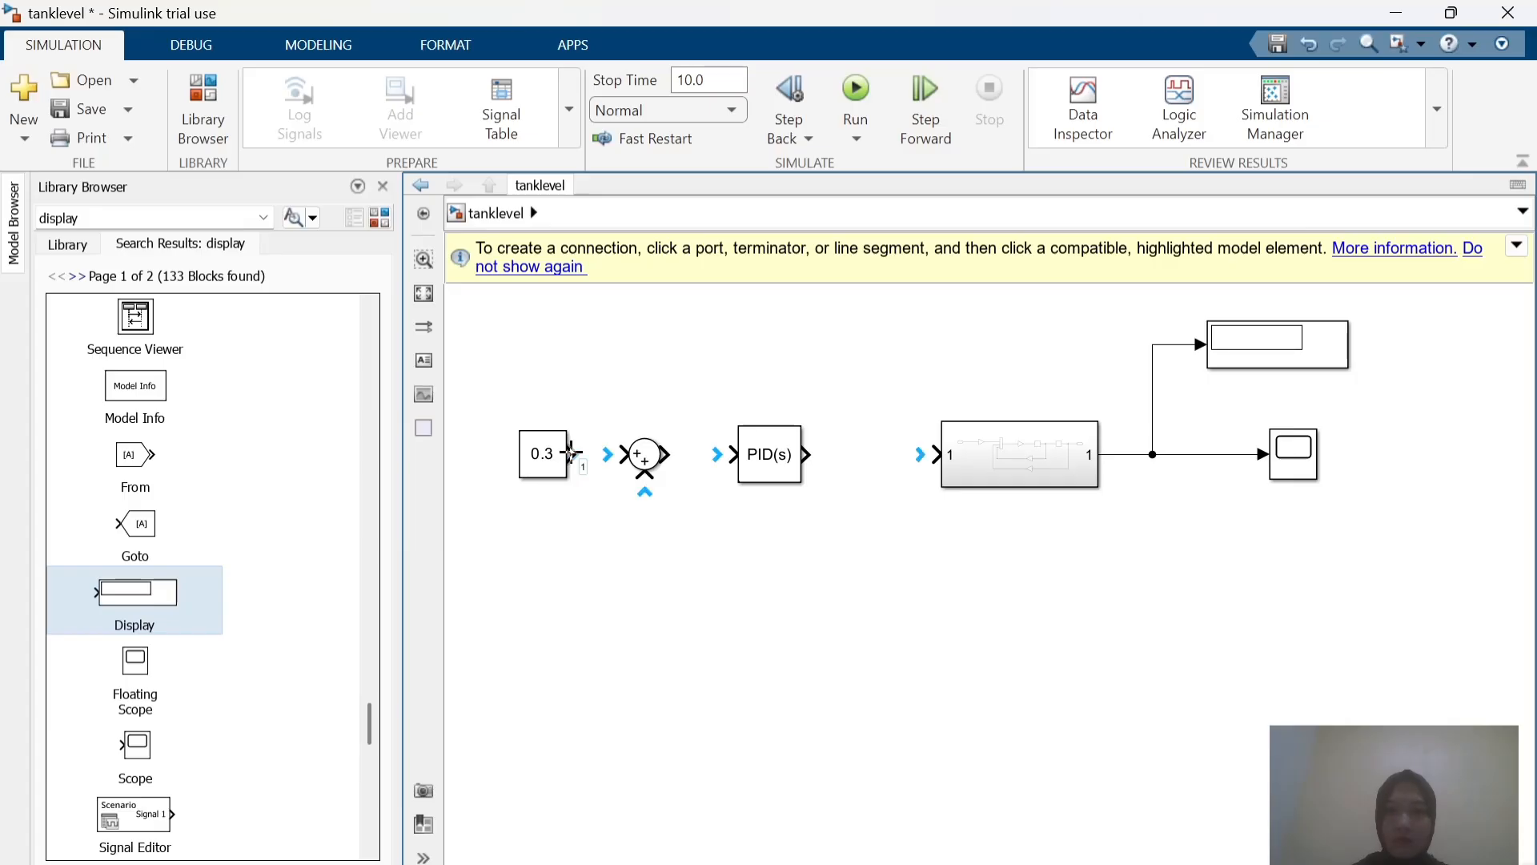
click(624, 454)
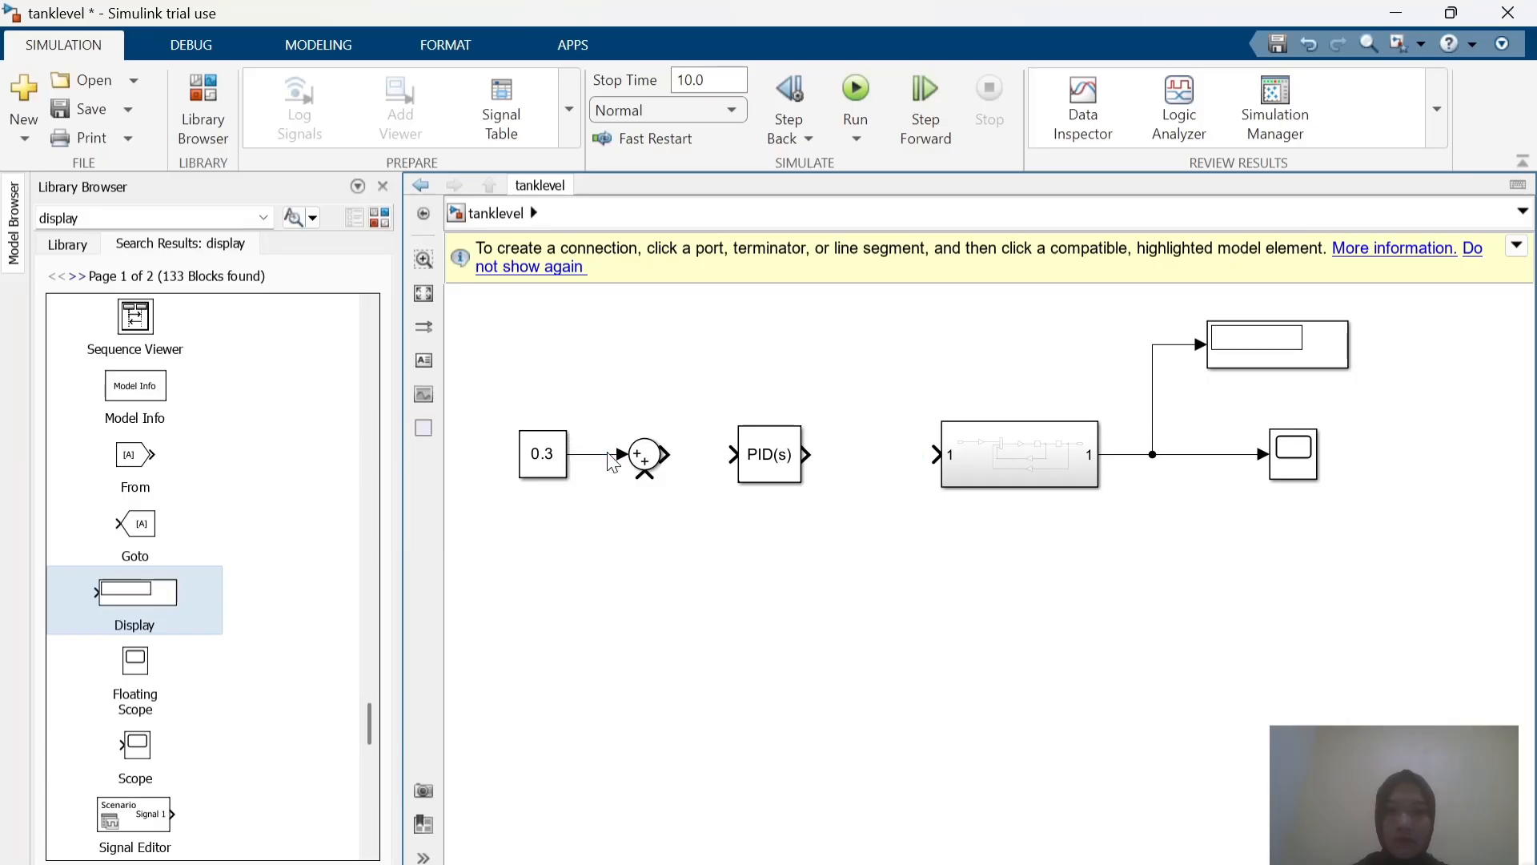
click(665, 455)
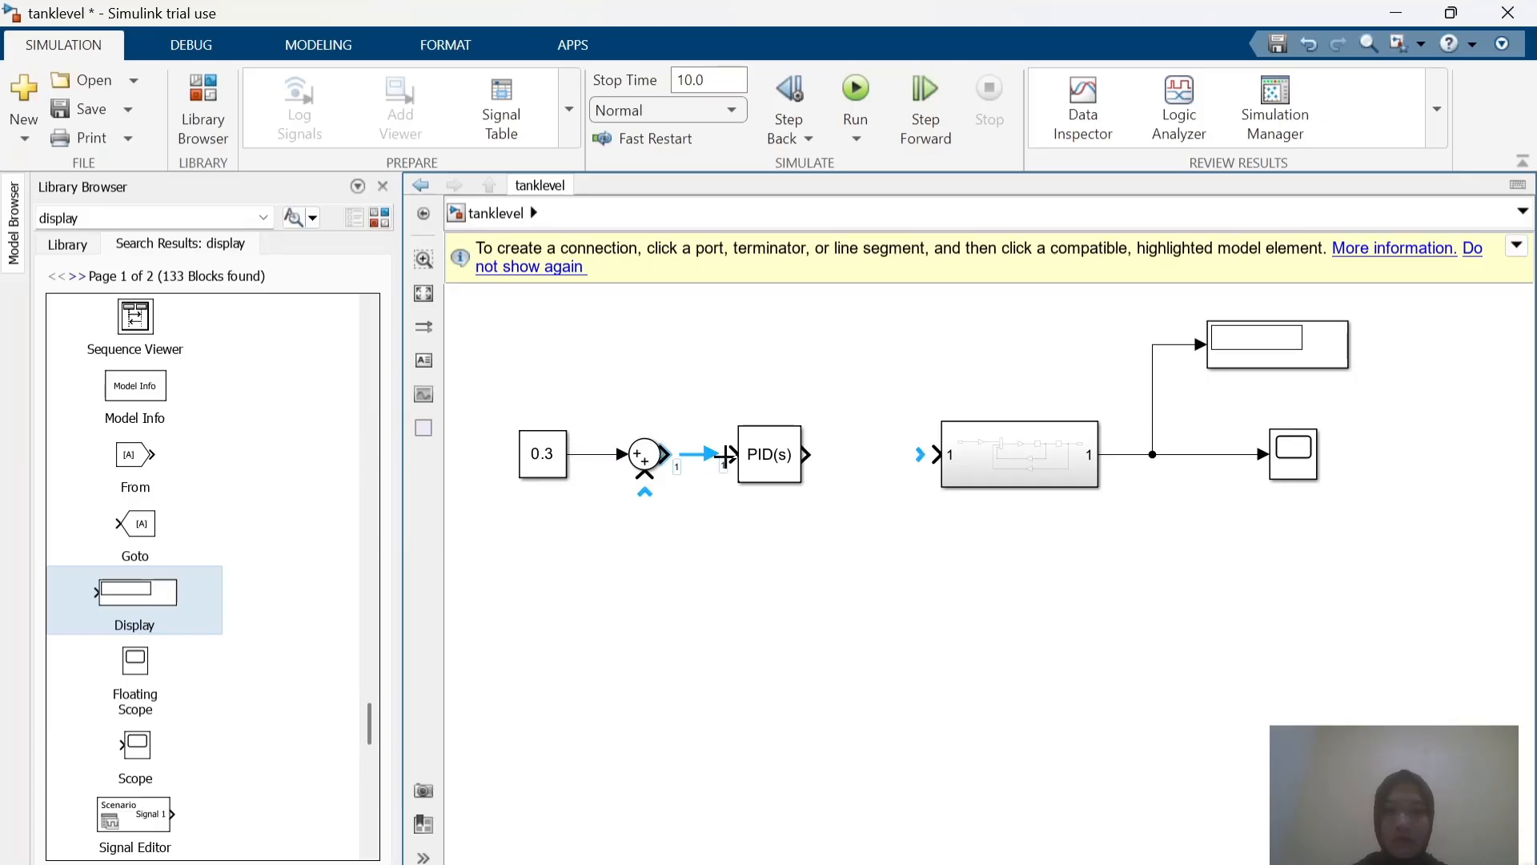
click(726, 455)
click(810, 454)
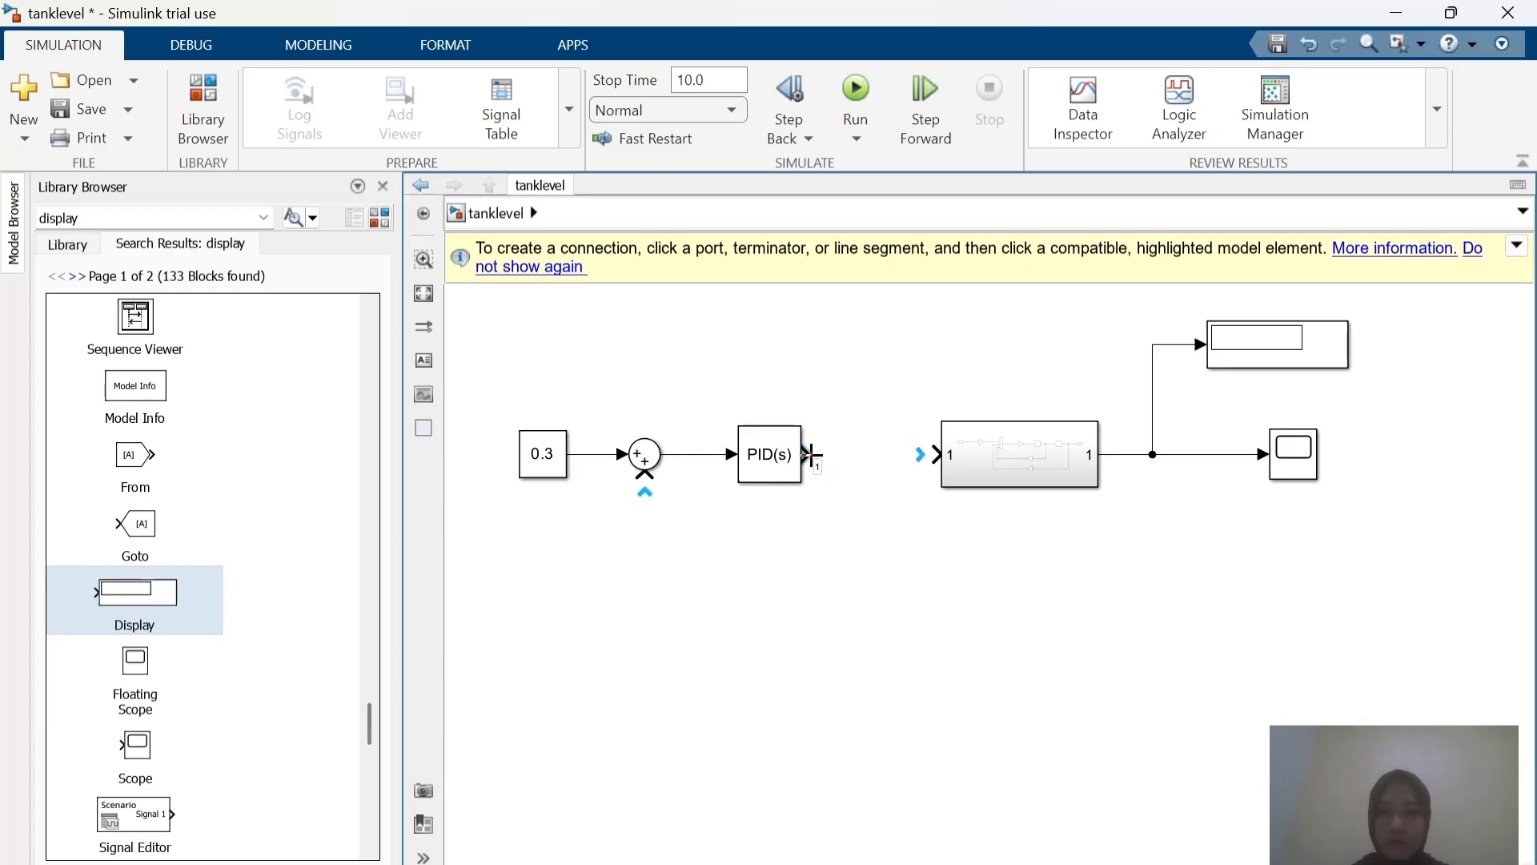
click(930, 464)
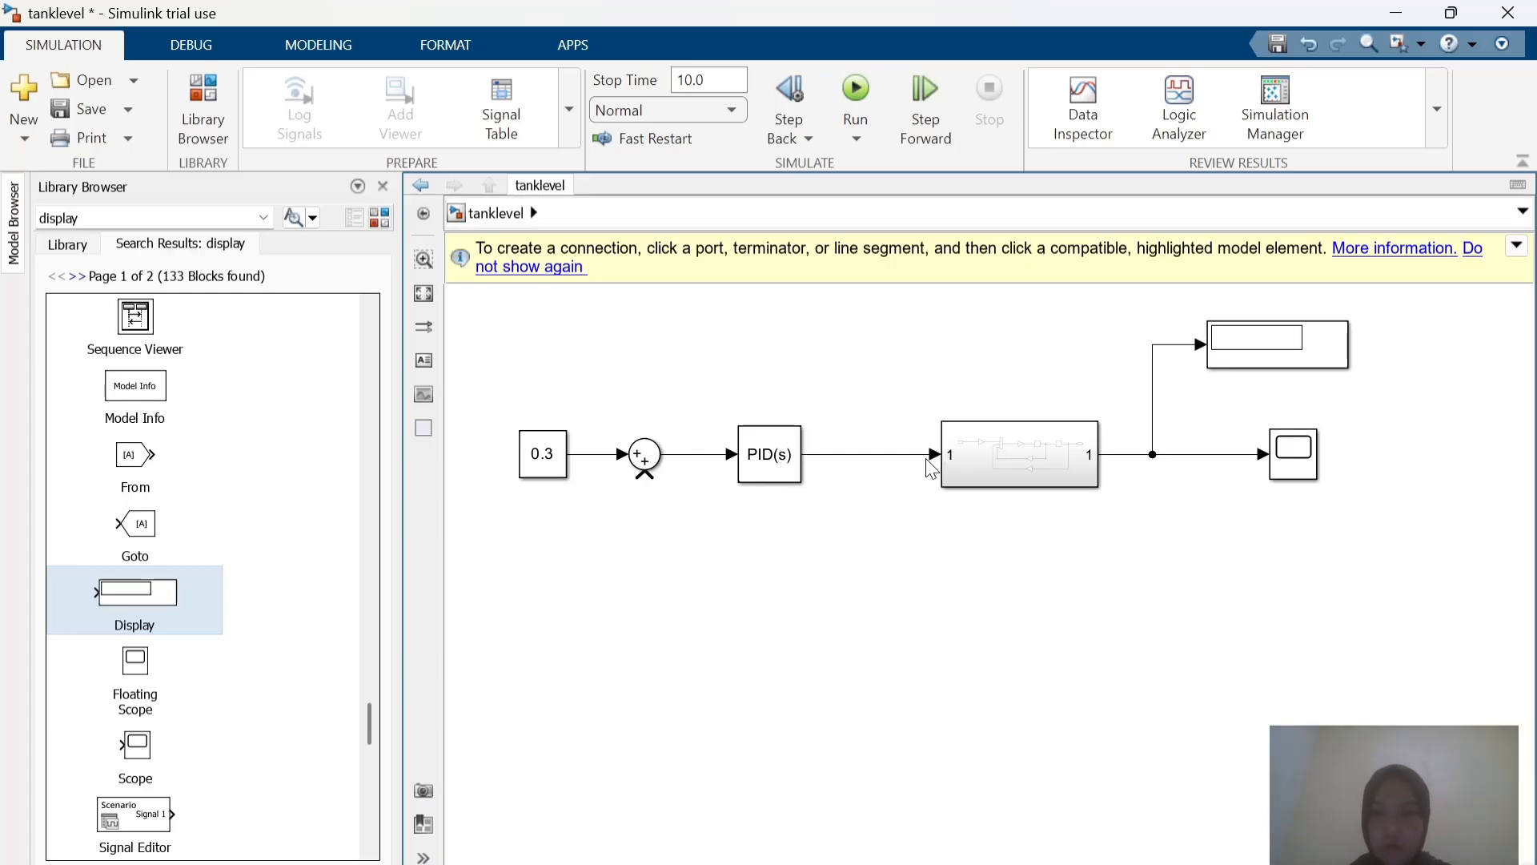
Step: Check the feedback path in the Canva reference diagram and connect the Sum's lower input to the Subsystem's output line just before the Scope
key(alt+Tab)
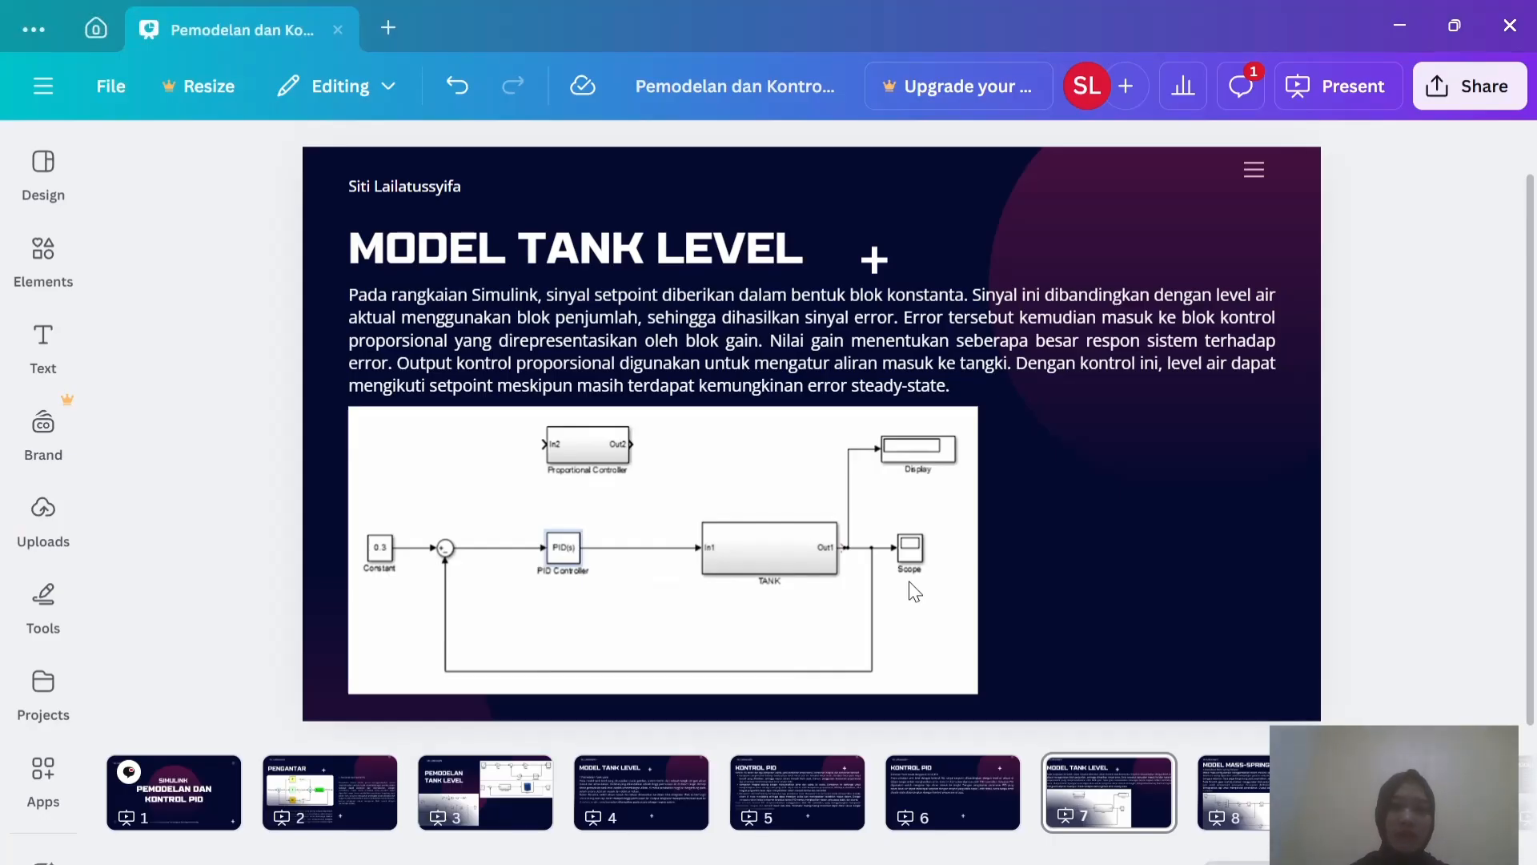
key(alt+Tab)
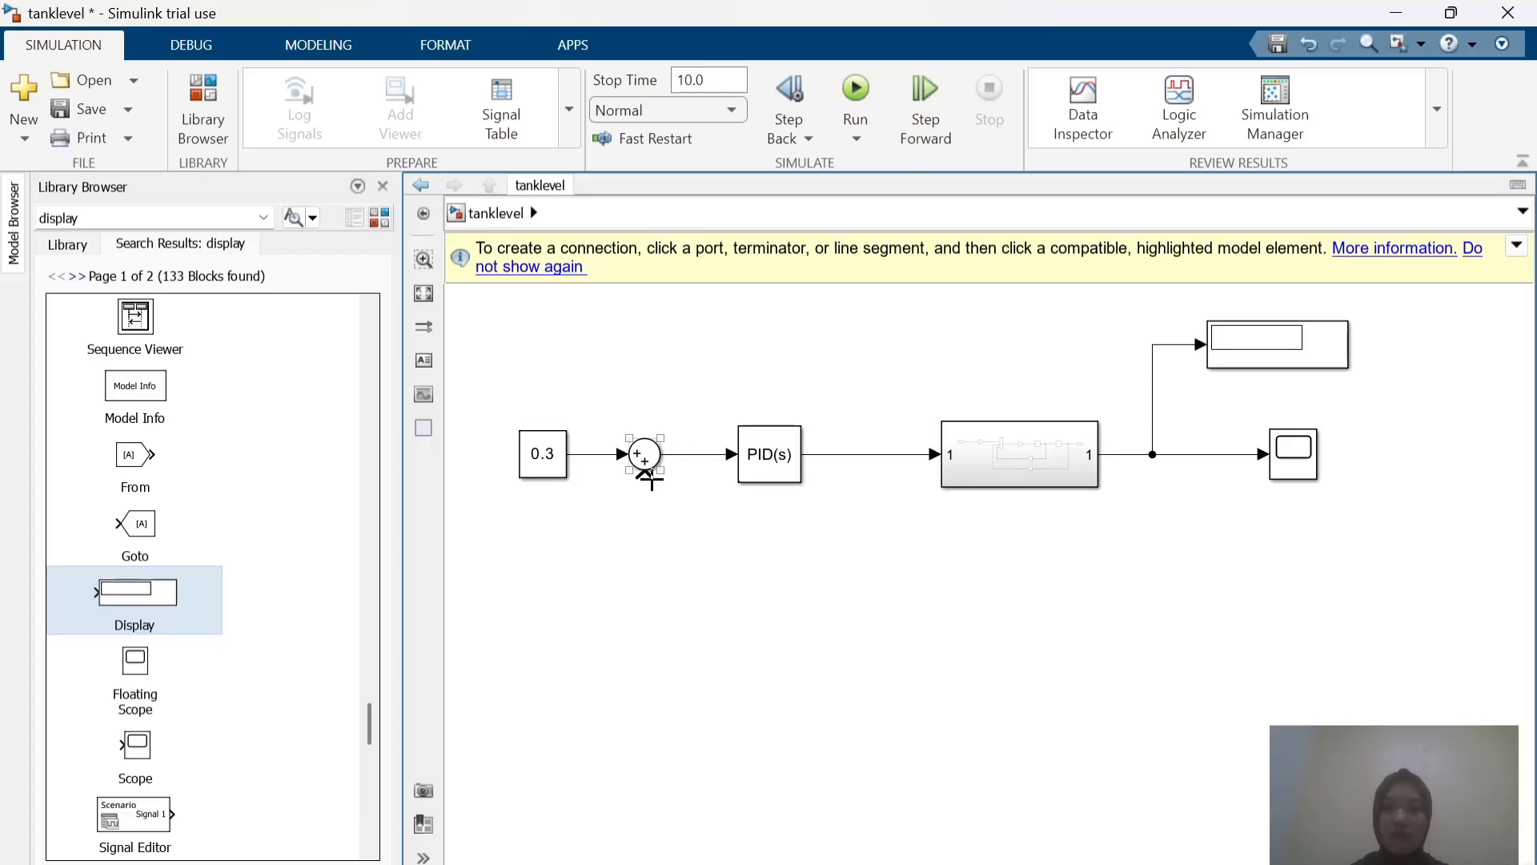
click(647, 476)
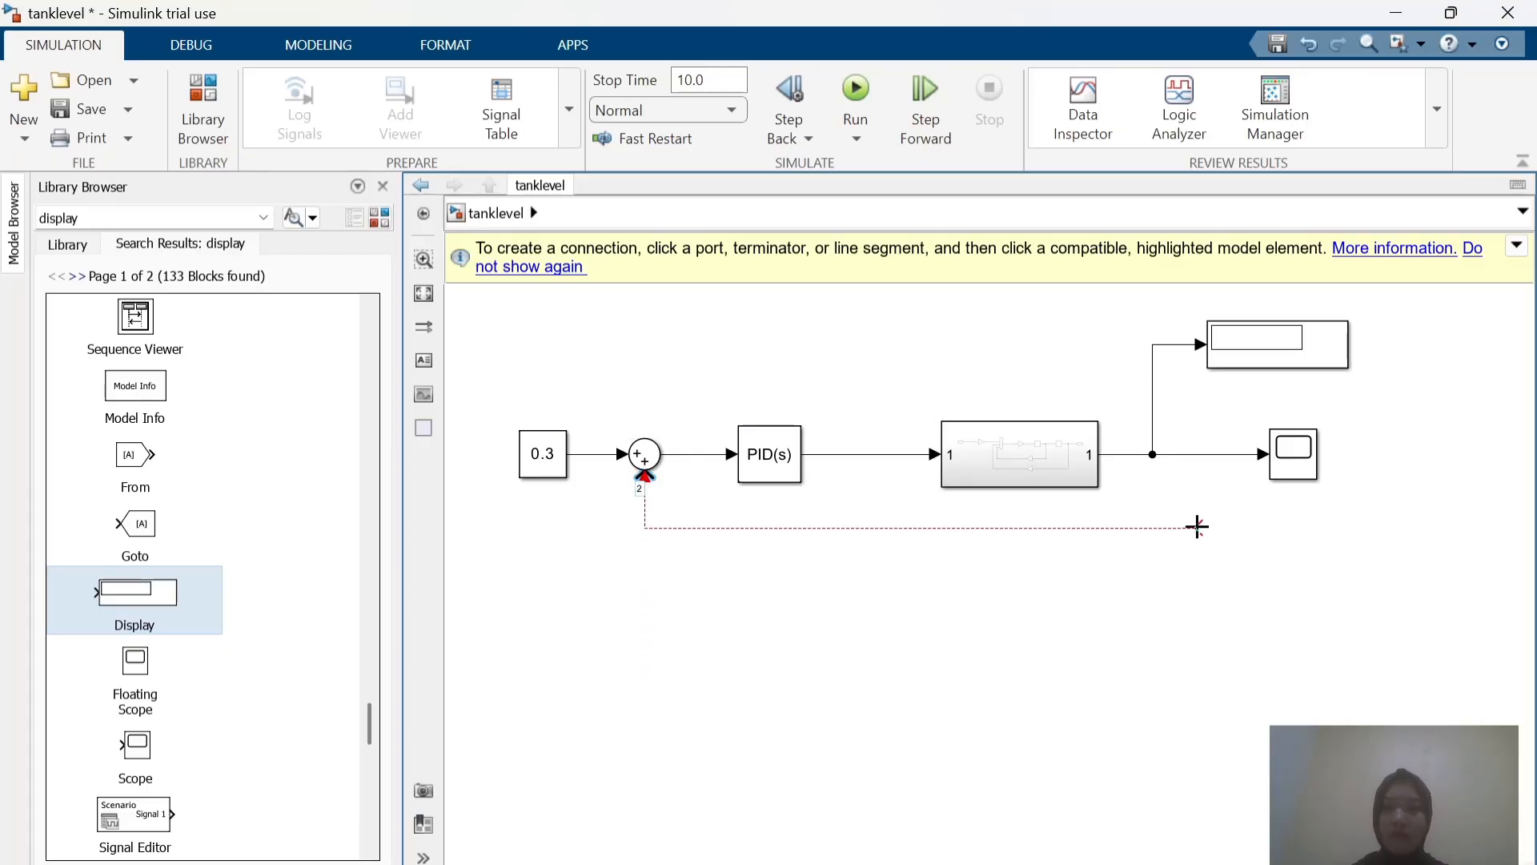
click(1204, 454)
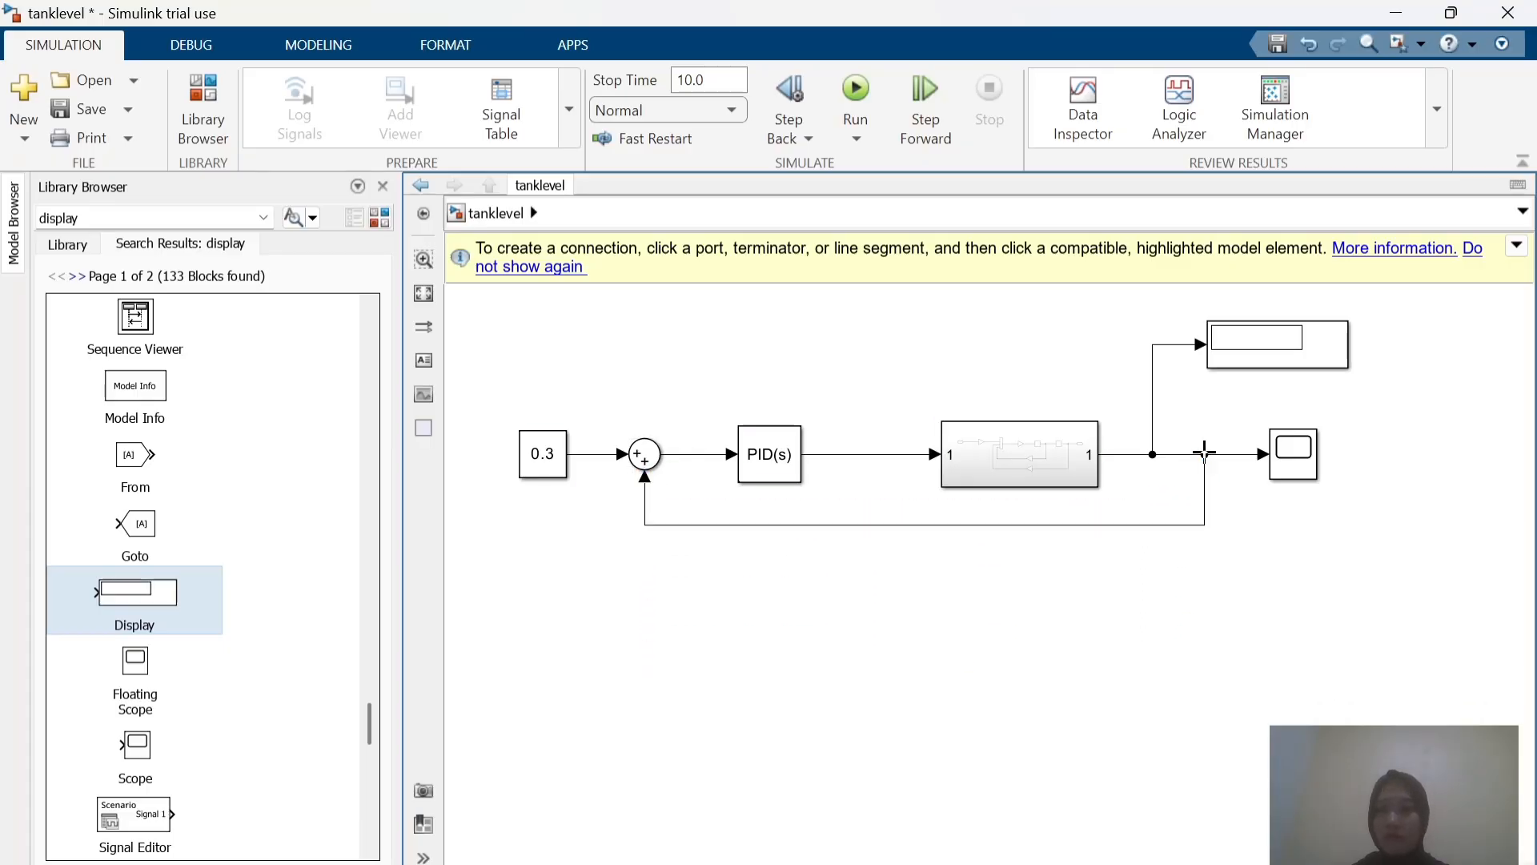
Step: Compare the Sum block with the Canva reference diagram and set its list of signs to |+-
key(alt+Tab)
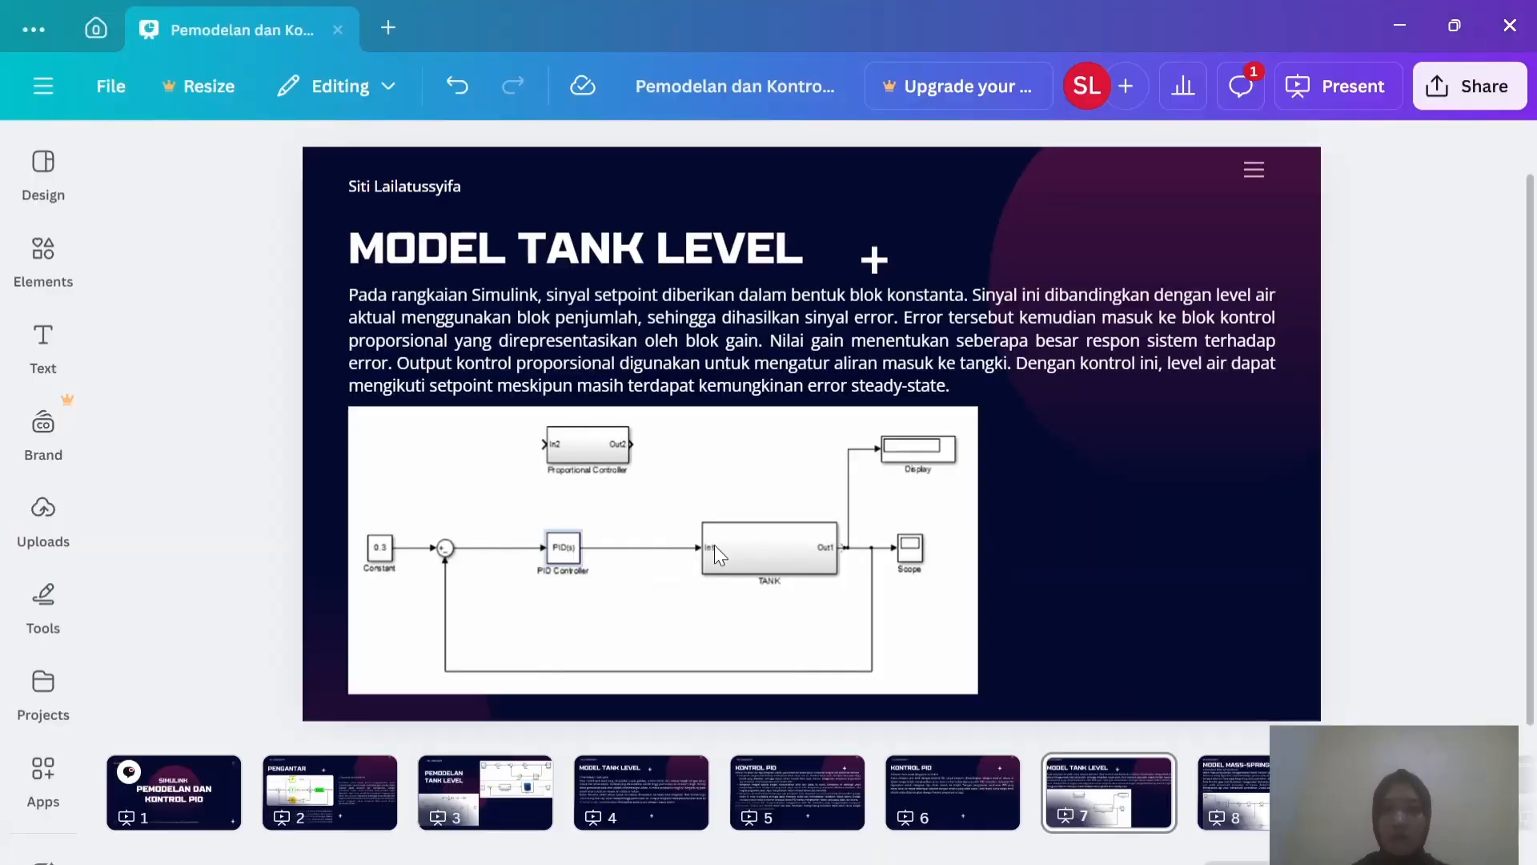
key(alt+Tab)
click(645, 460)
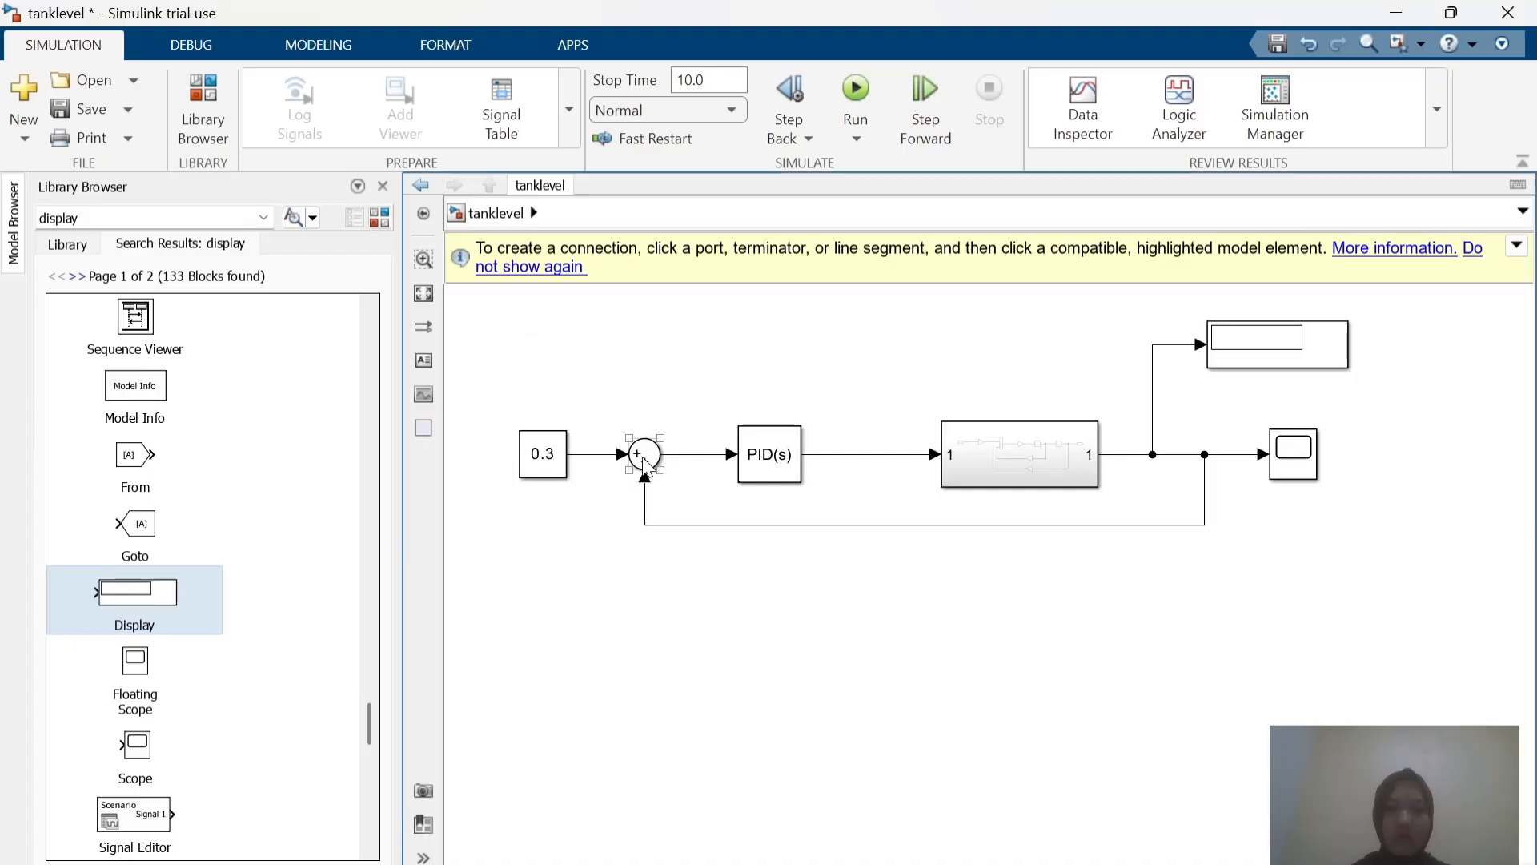
double_click(645, 460)
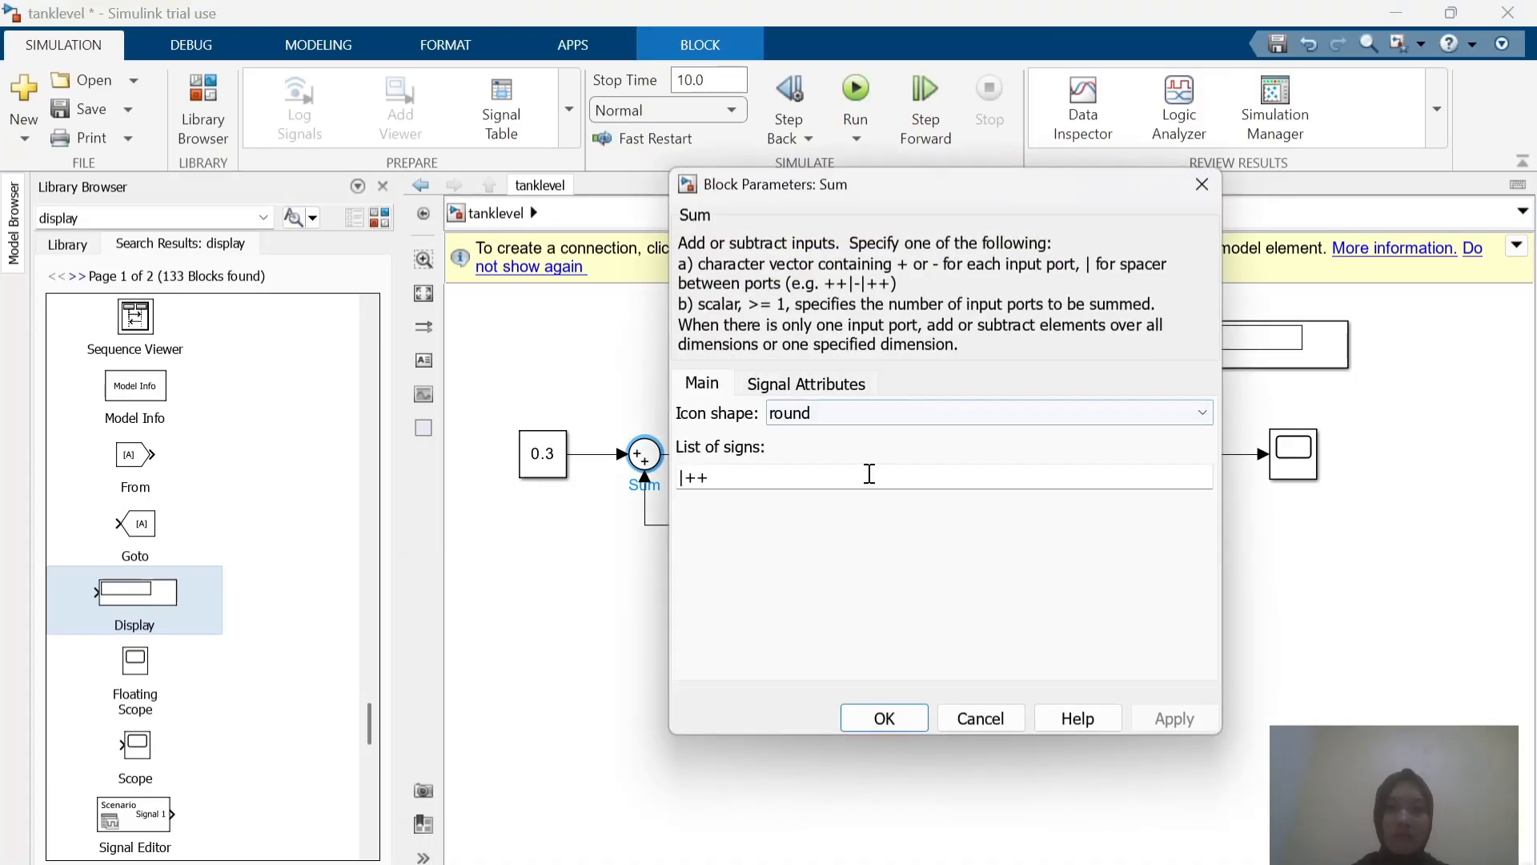
click(870, 474)
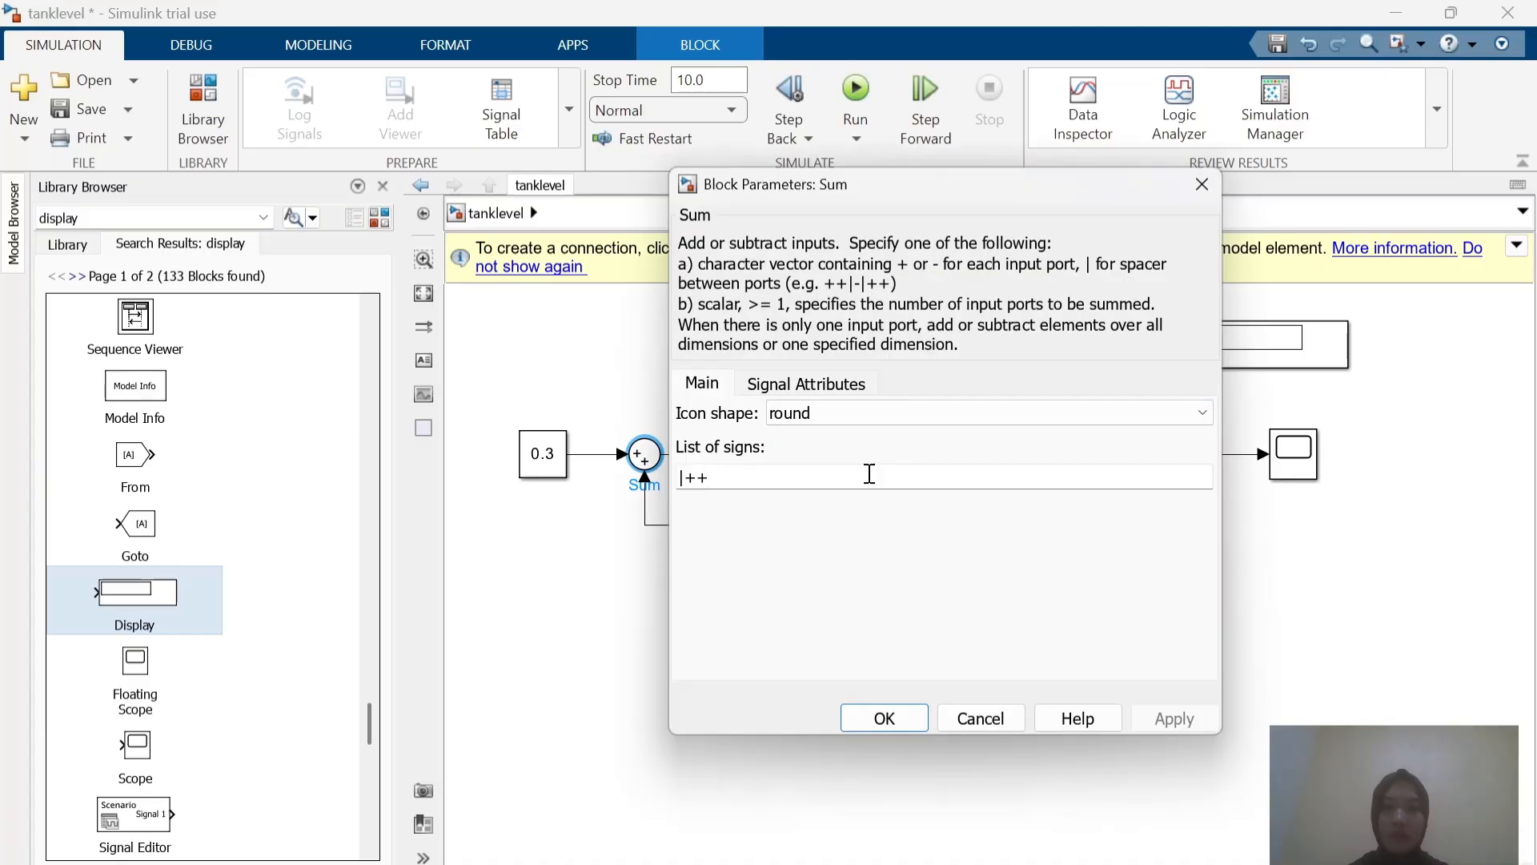
key(BackSpace)
text(-)
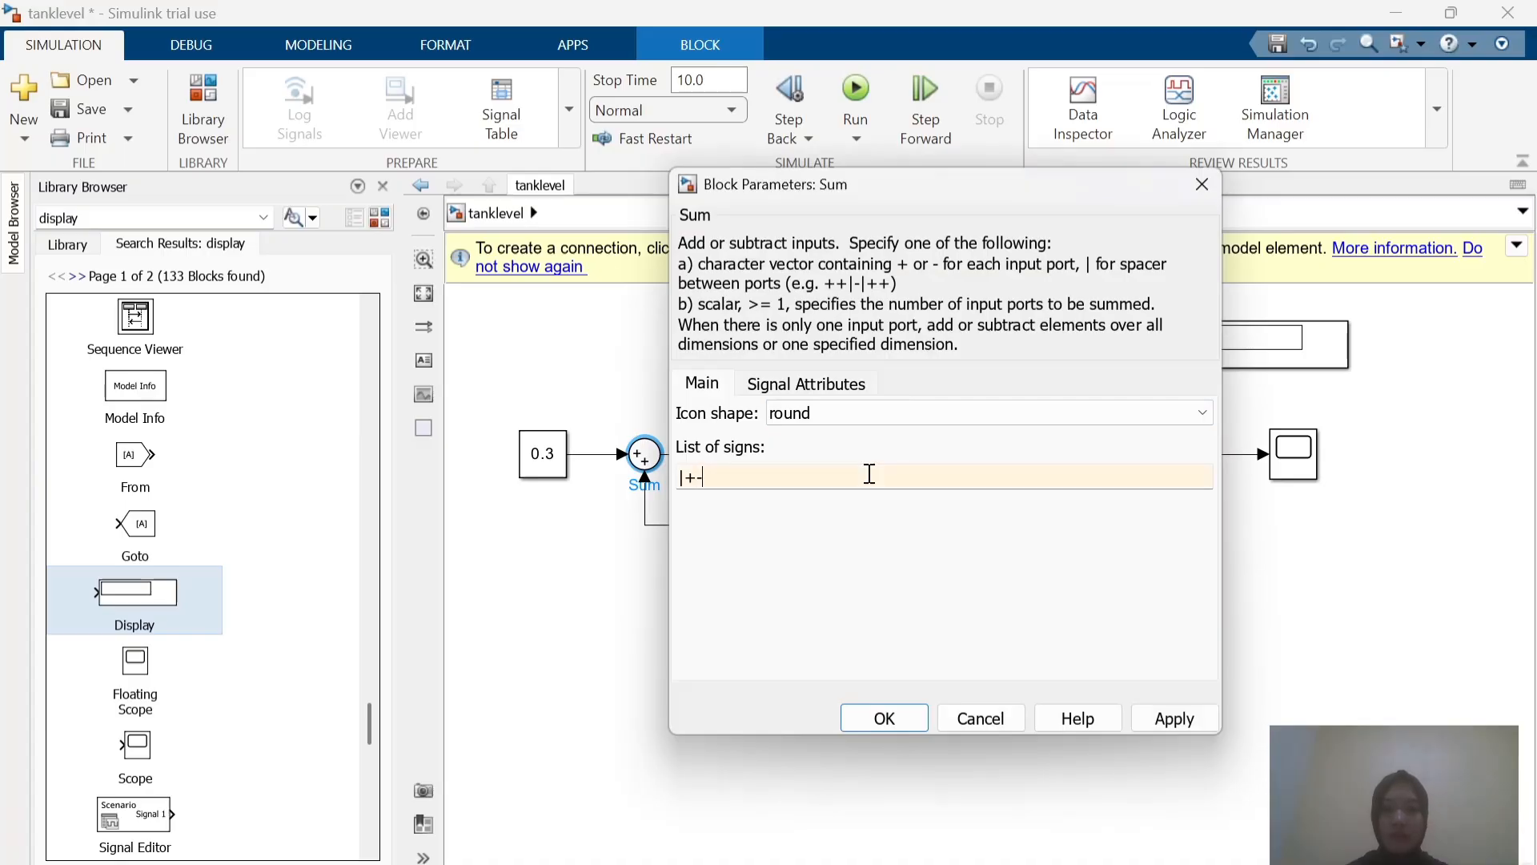
click(873, 720)
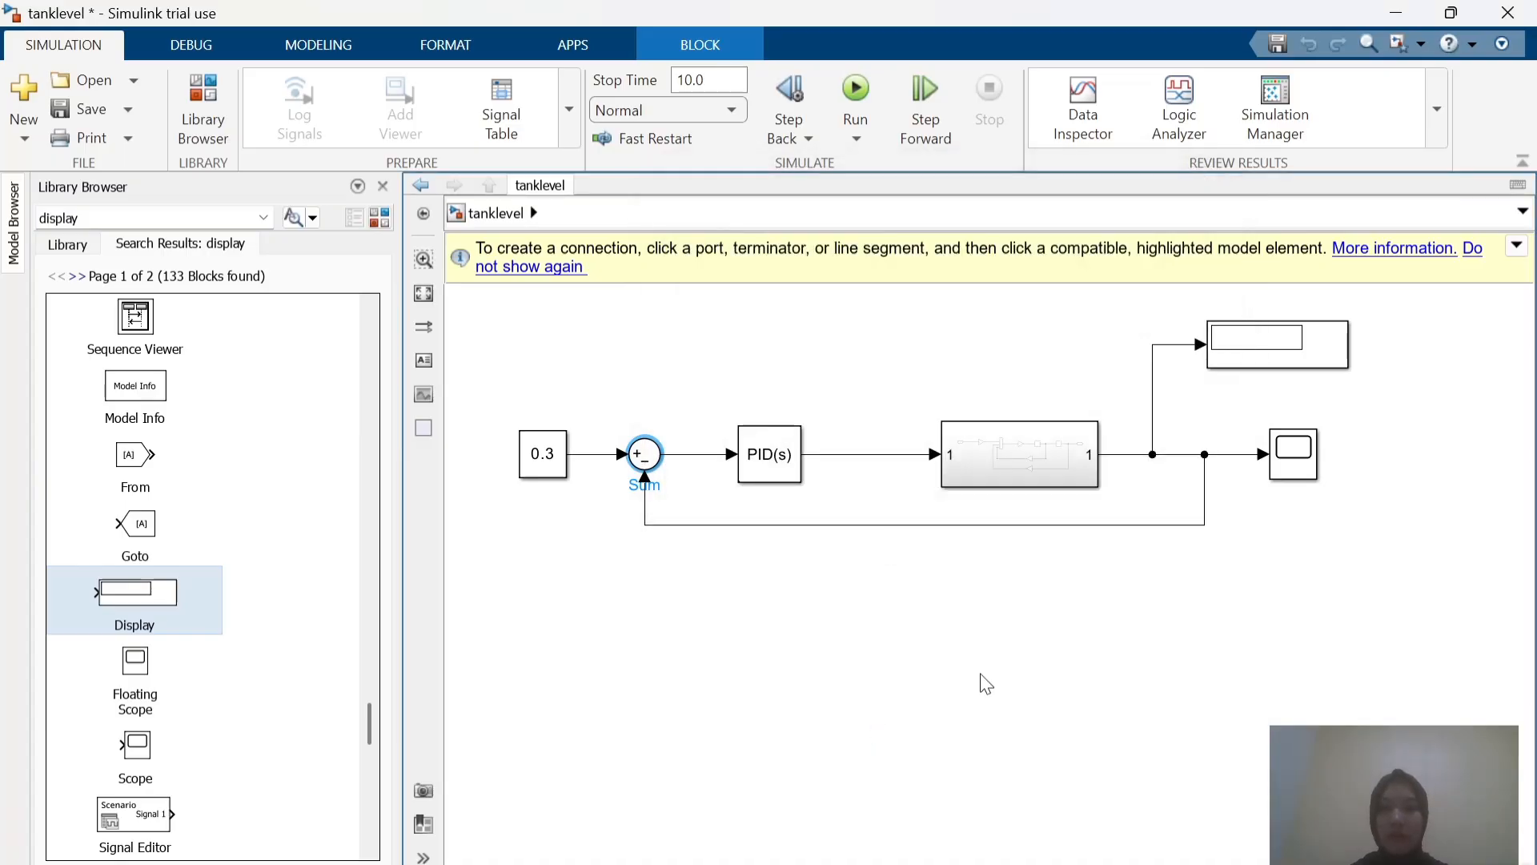
click(985, 683)
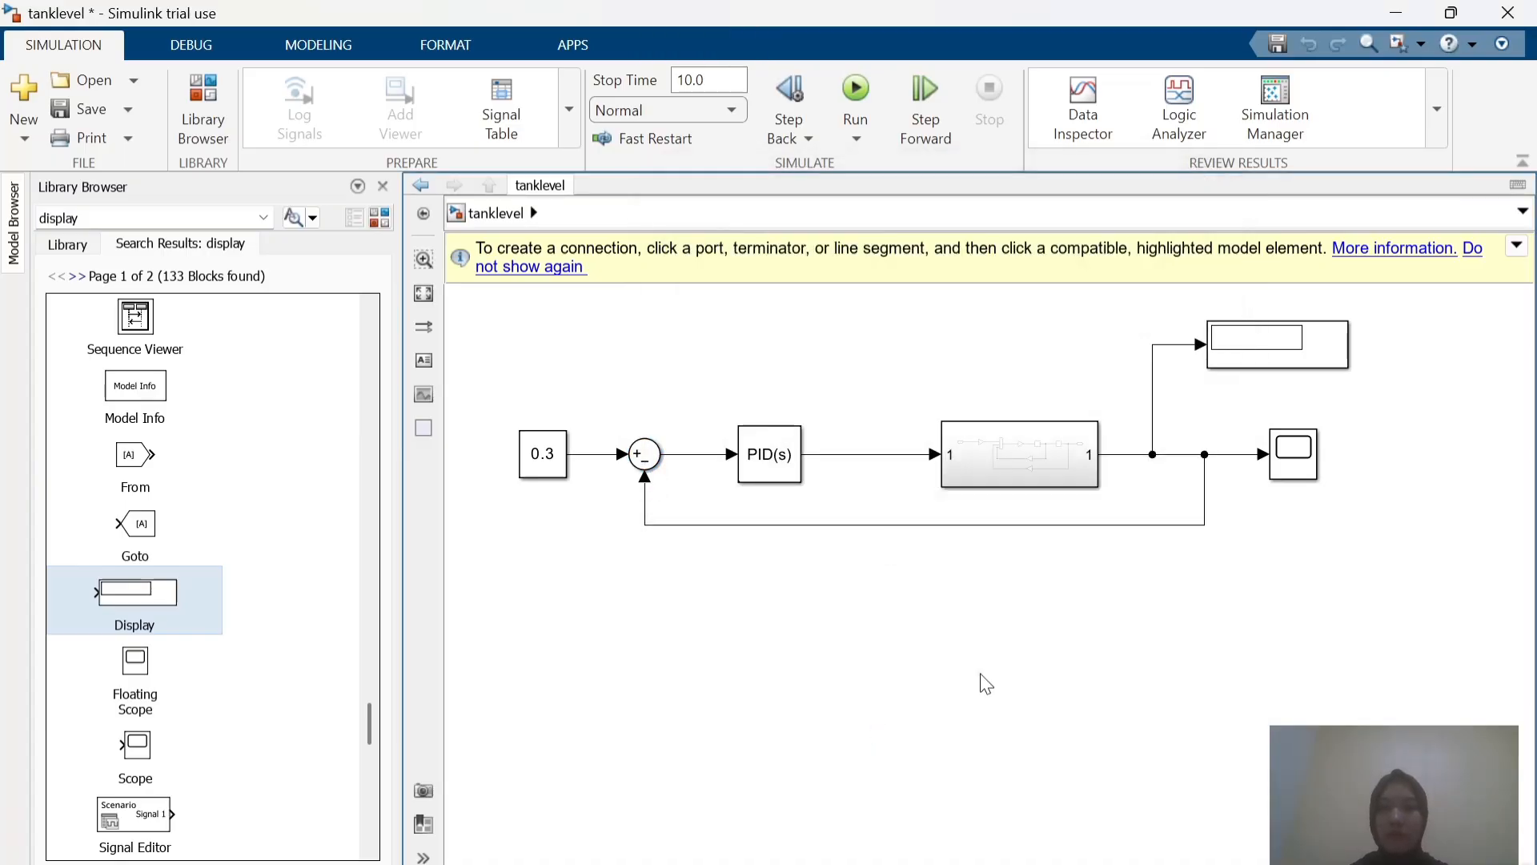
Step: Run the simulation and view the closed-loop response in the Scope, moving its window clear of the Display
click(861, 98)
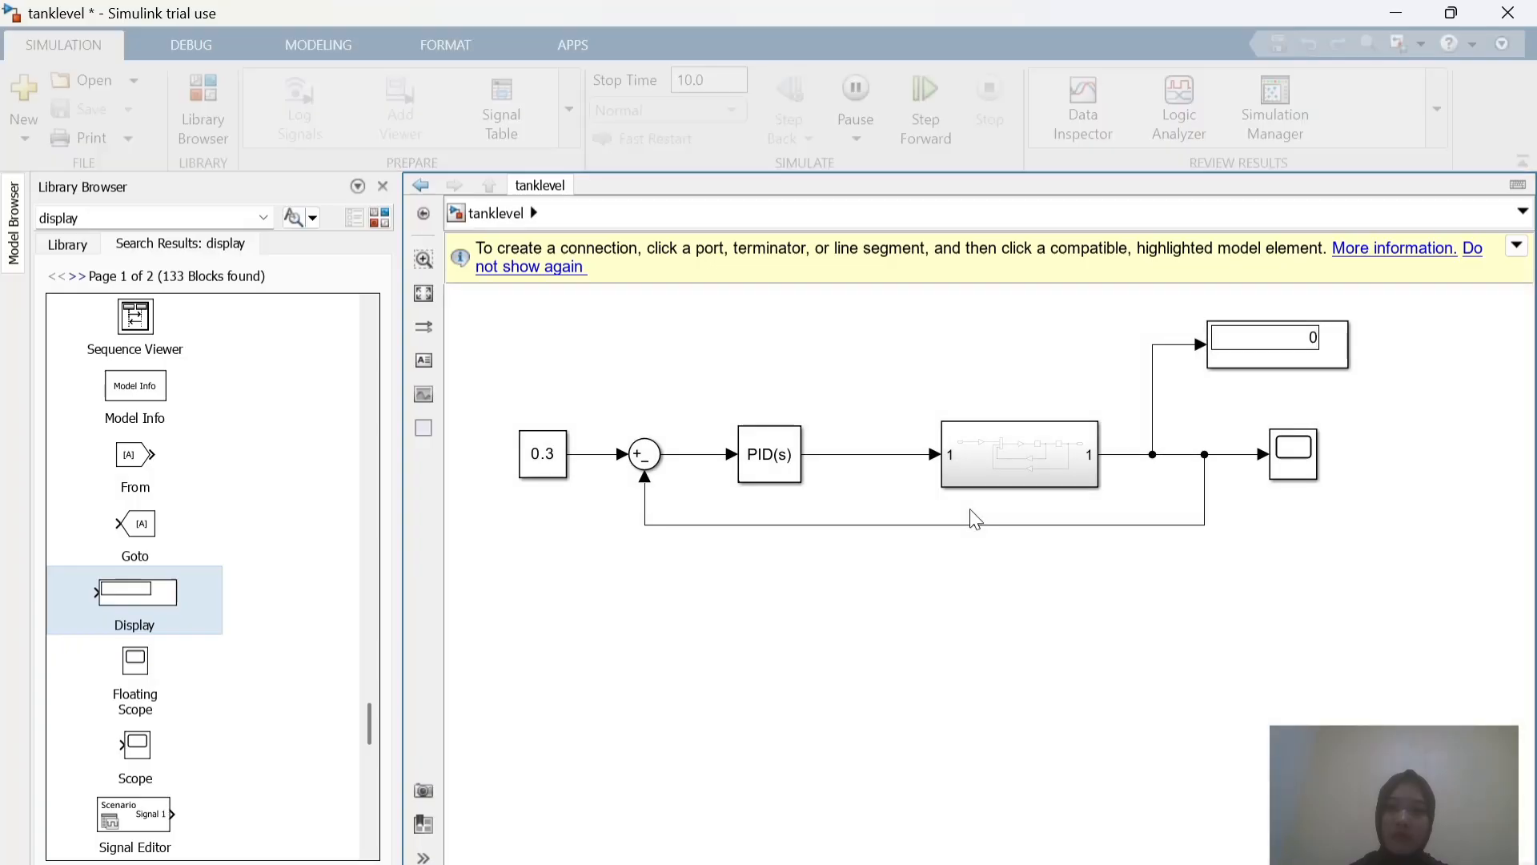
click(1283, 462)
double_click(1300, 463)
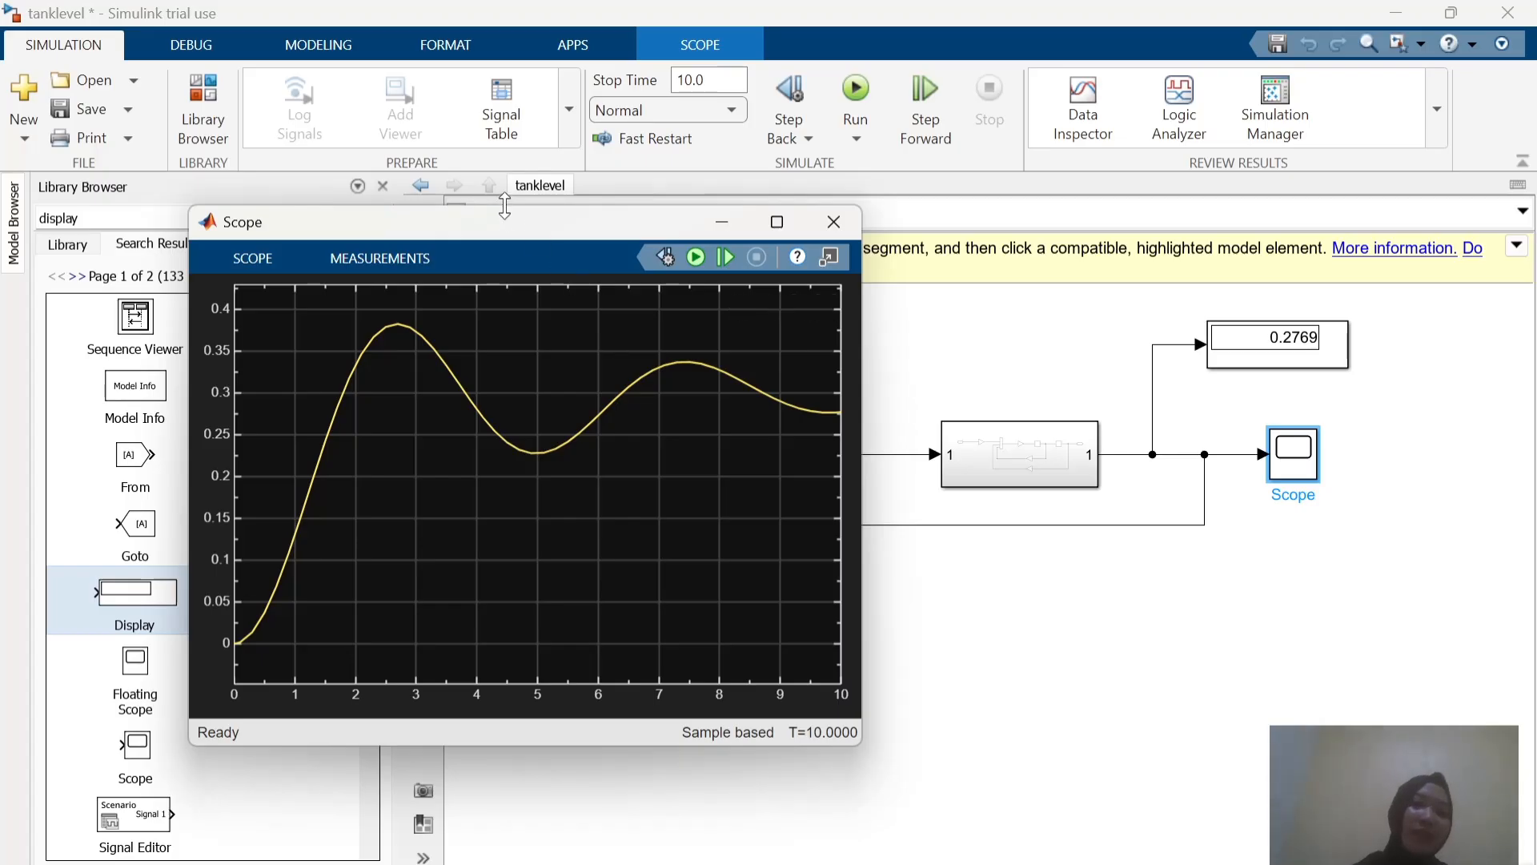
mouse_move(512, 226)
mouse_down()
mouse_move(579, 223)
mouse_move(493, 248)
mouse_up()
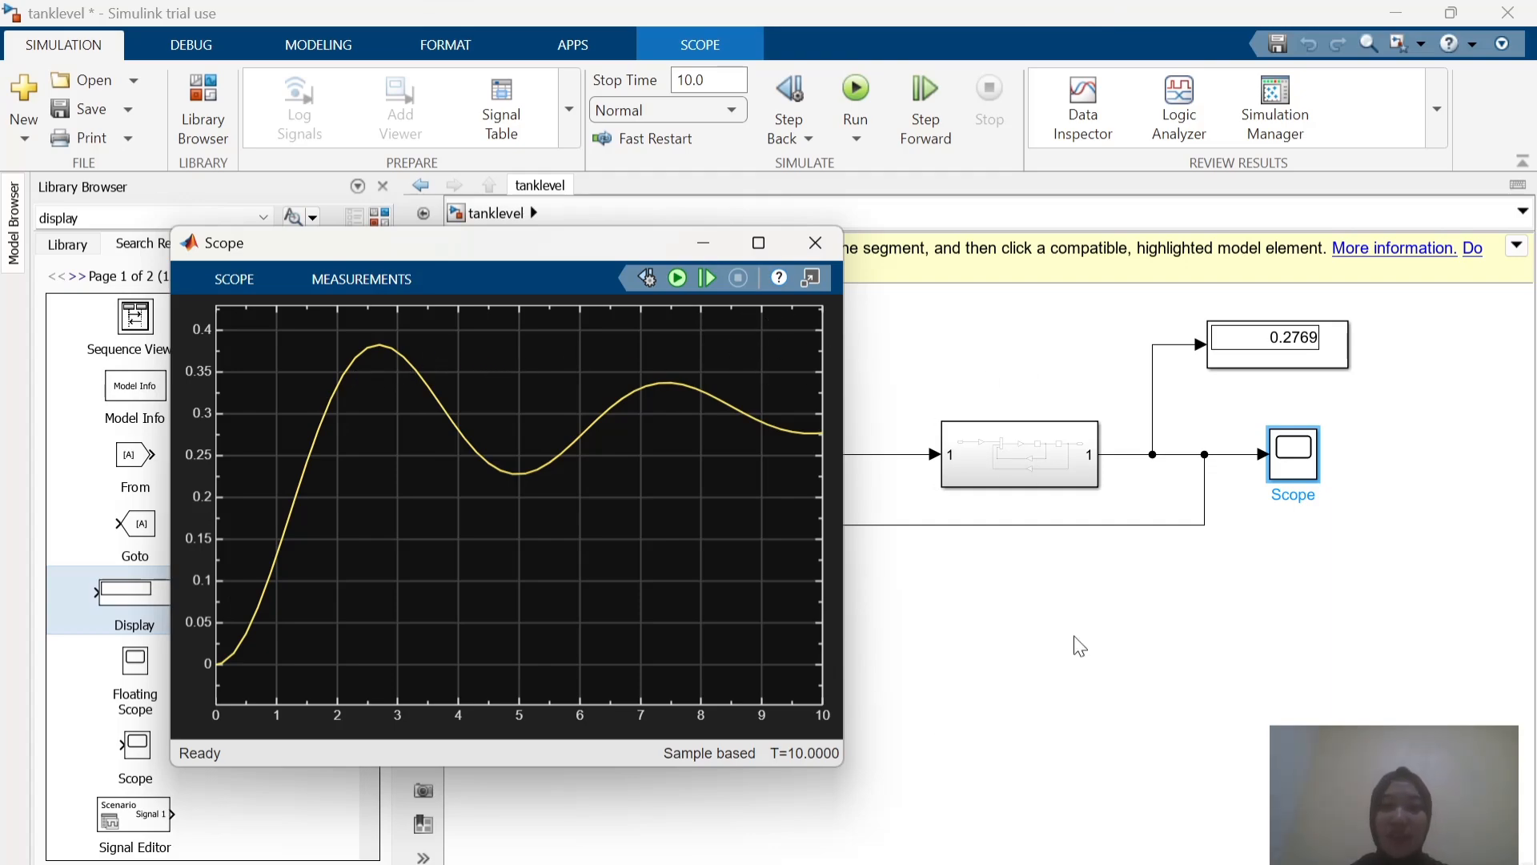
drag(626, 243, 583, 243)
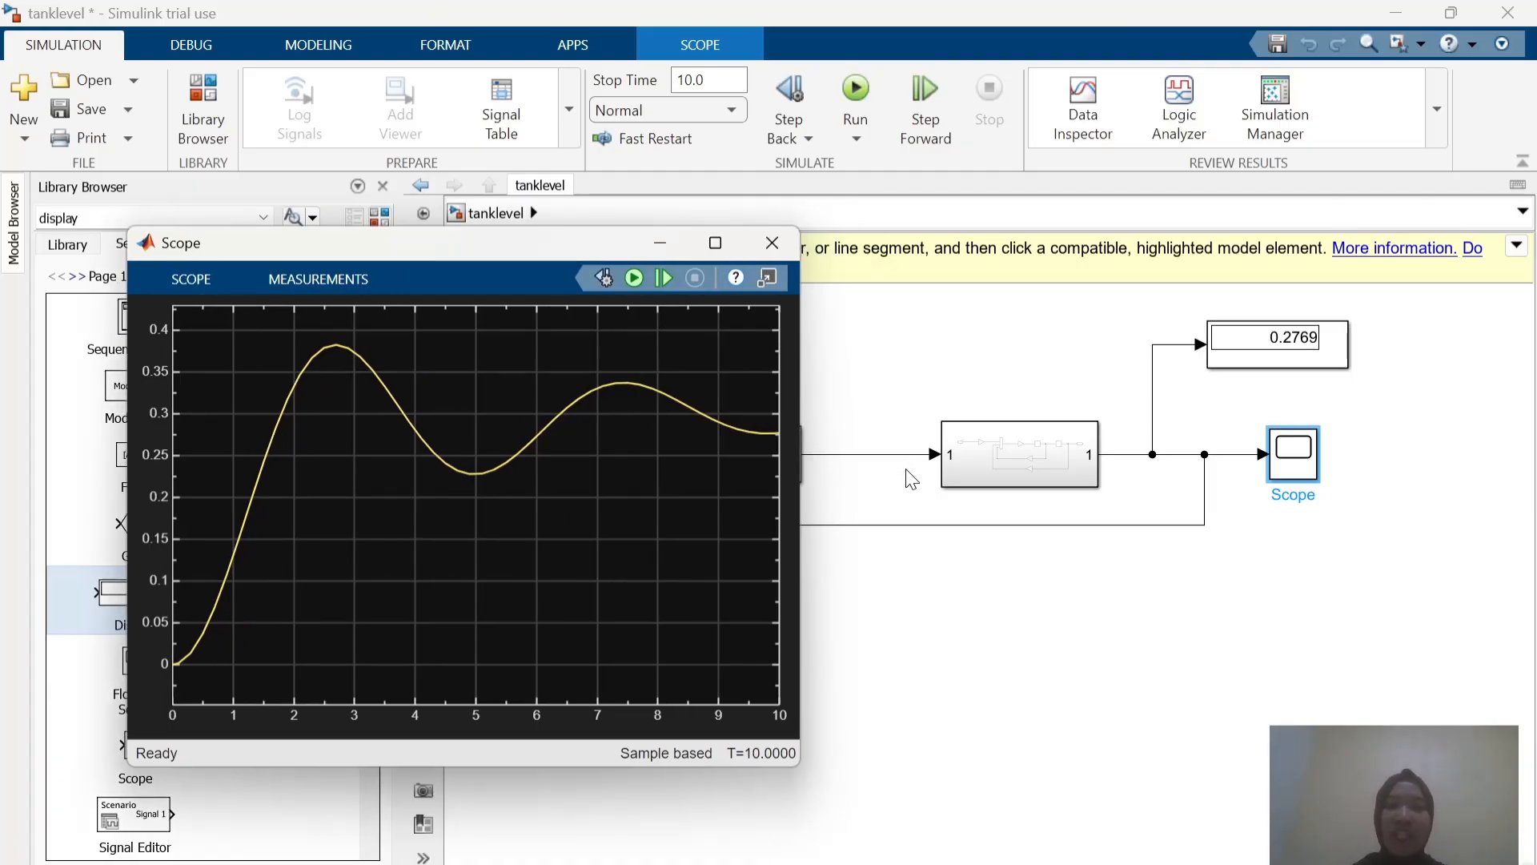
click(945, 694)
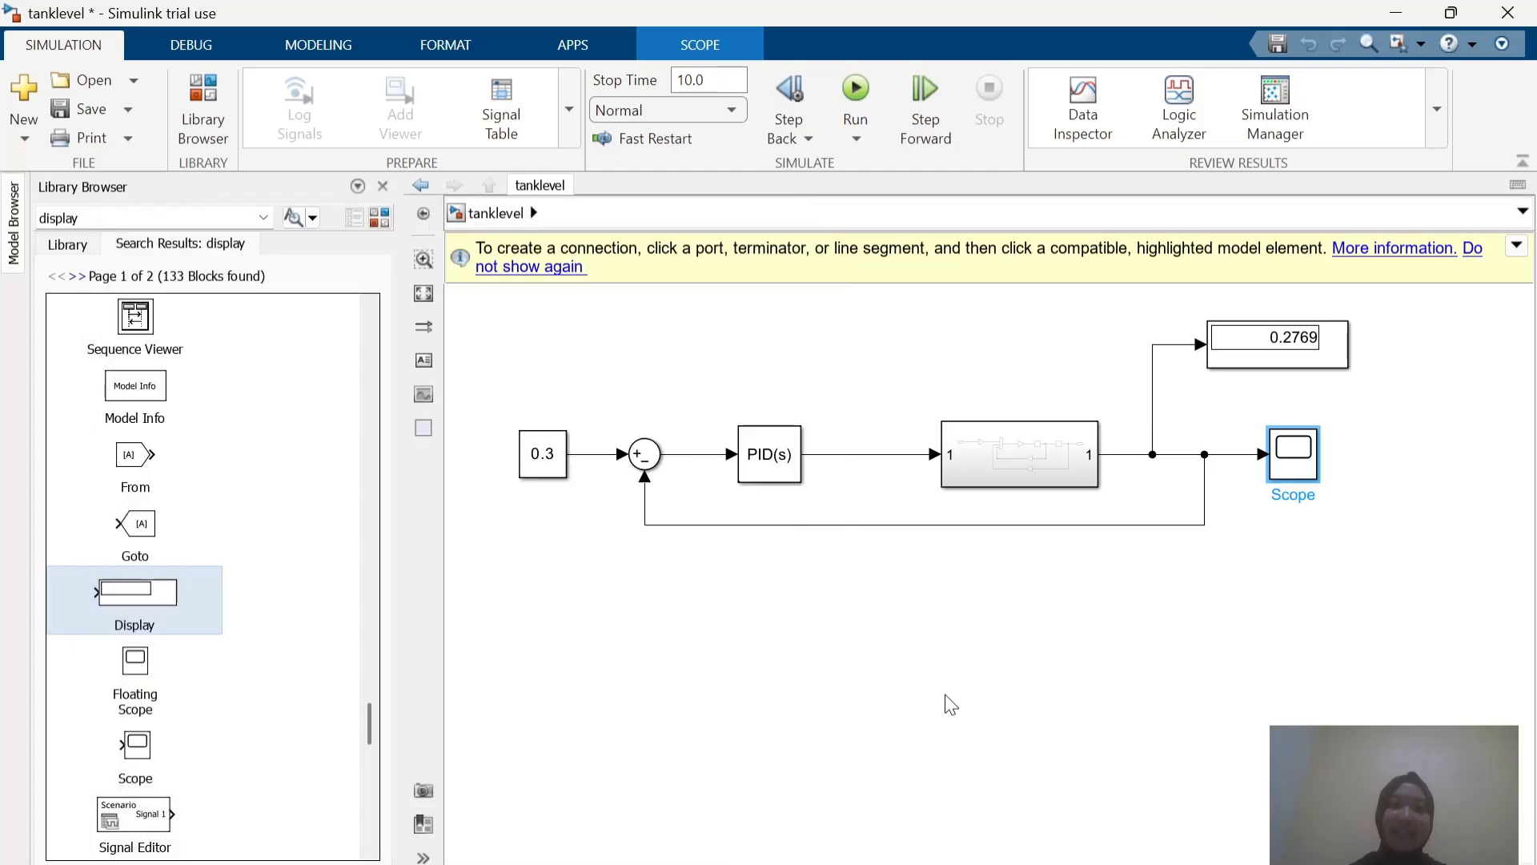
mouse_move(1156, 863)
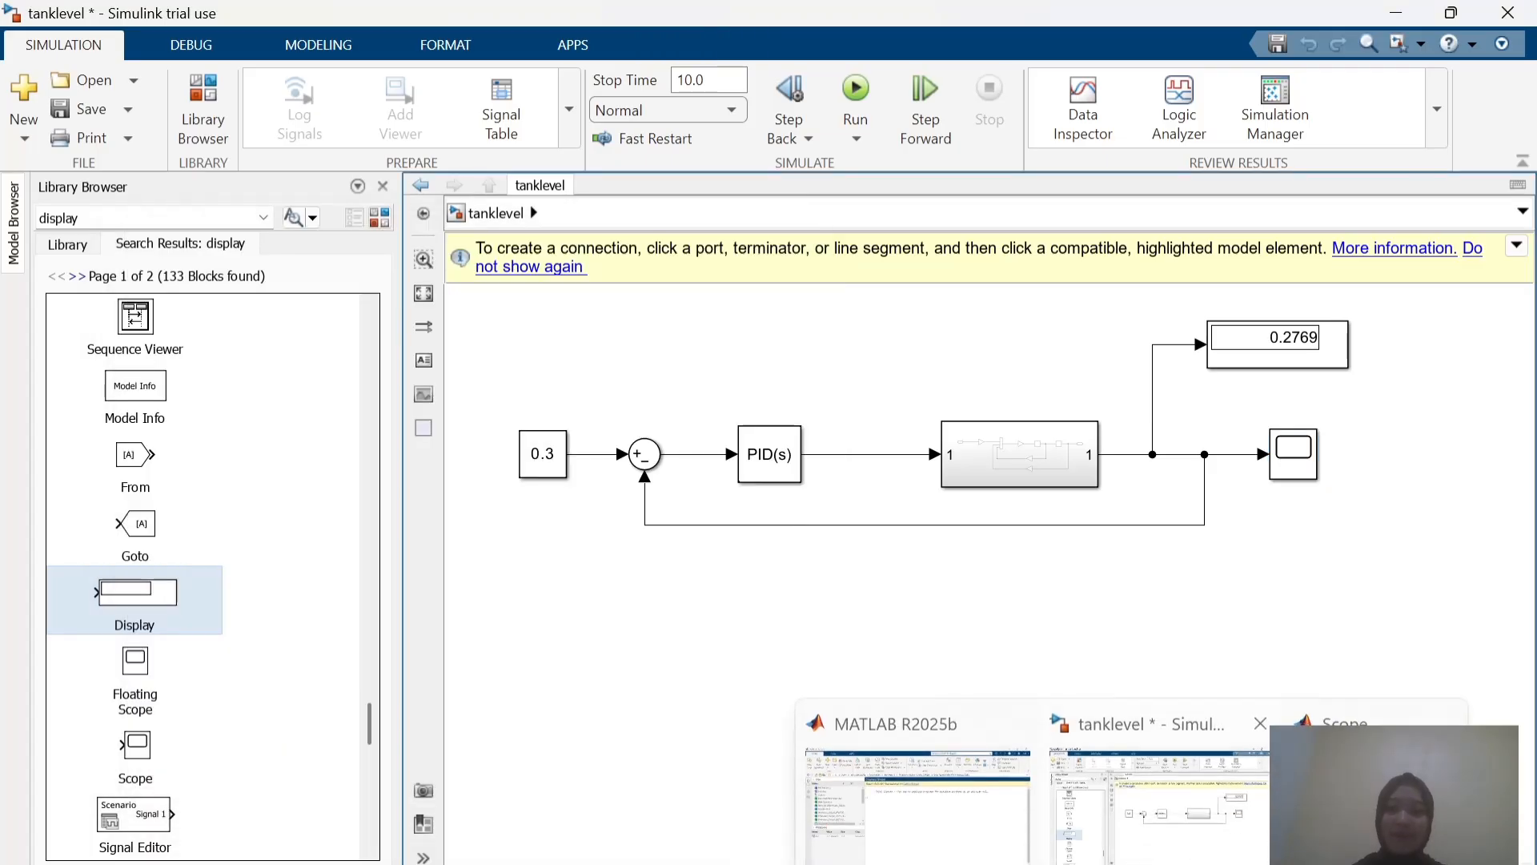
Step: View the closed-loop response in the Scope again and move its window lower, then return to the tanklevel model
click(1368, 792)
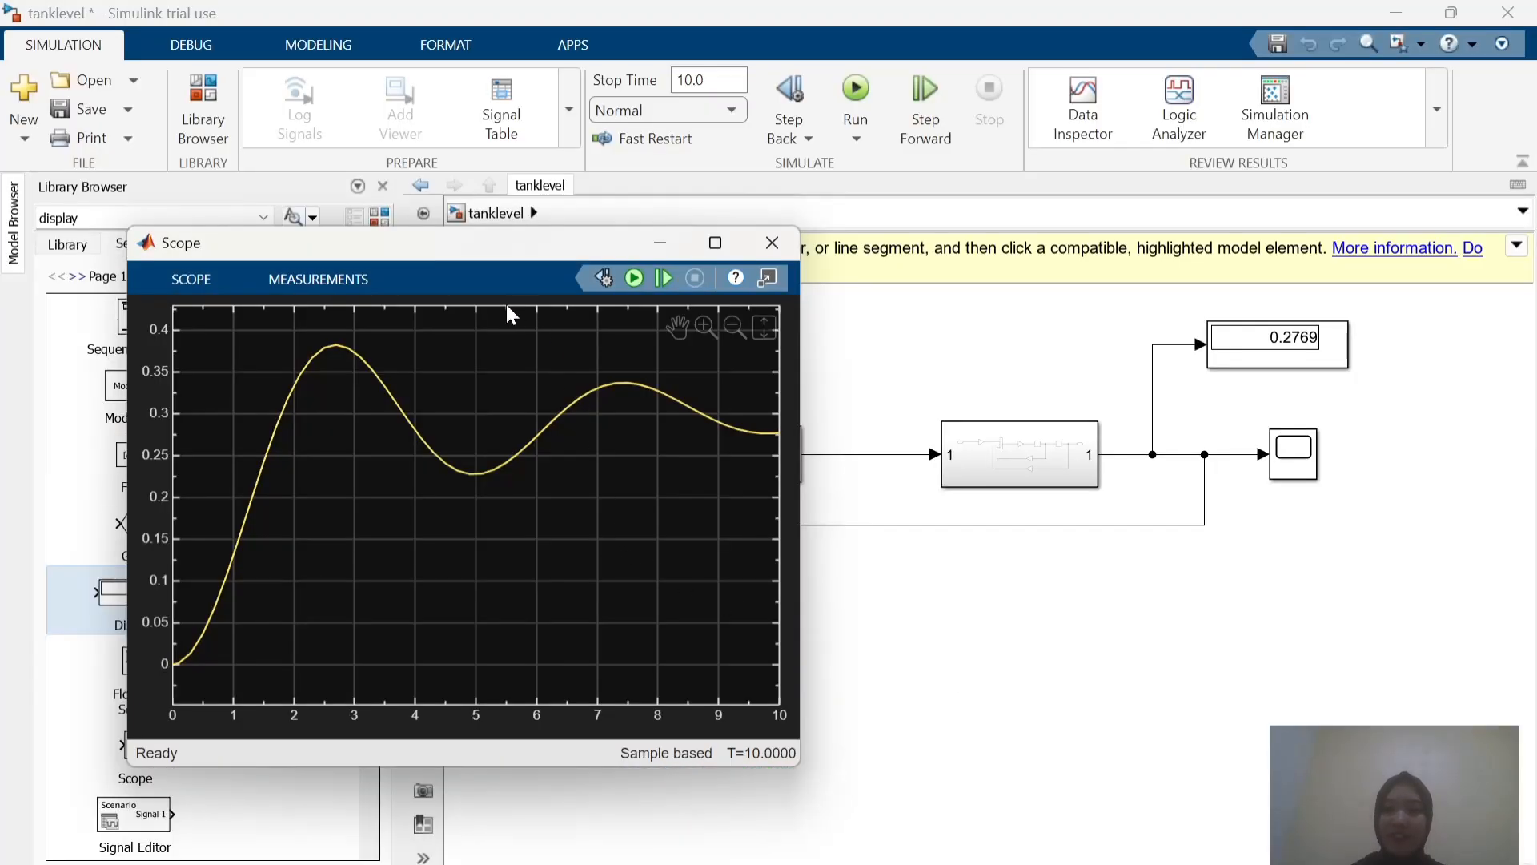
drag(511, 235, 564, 349)
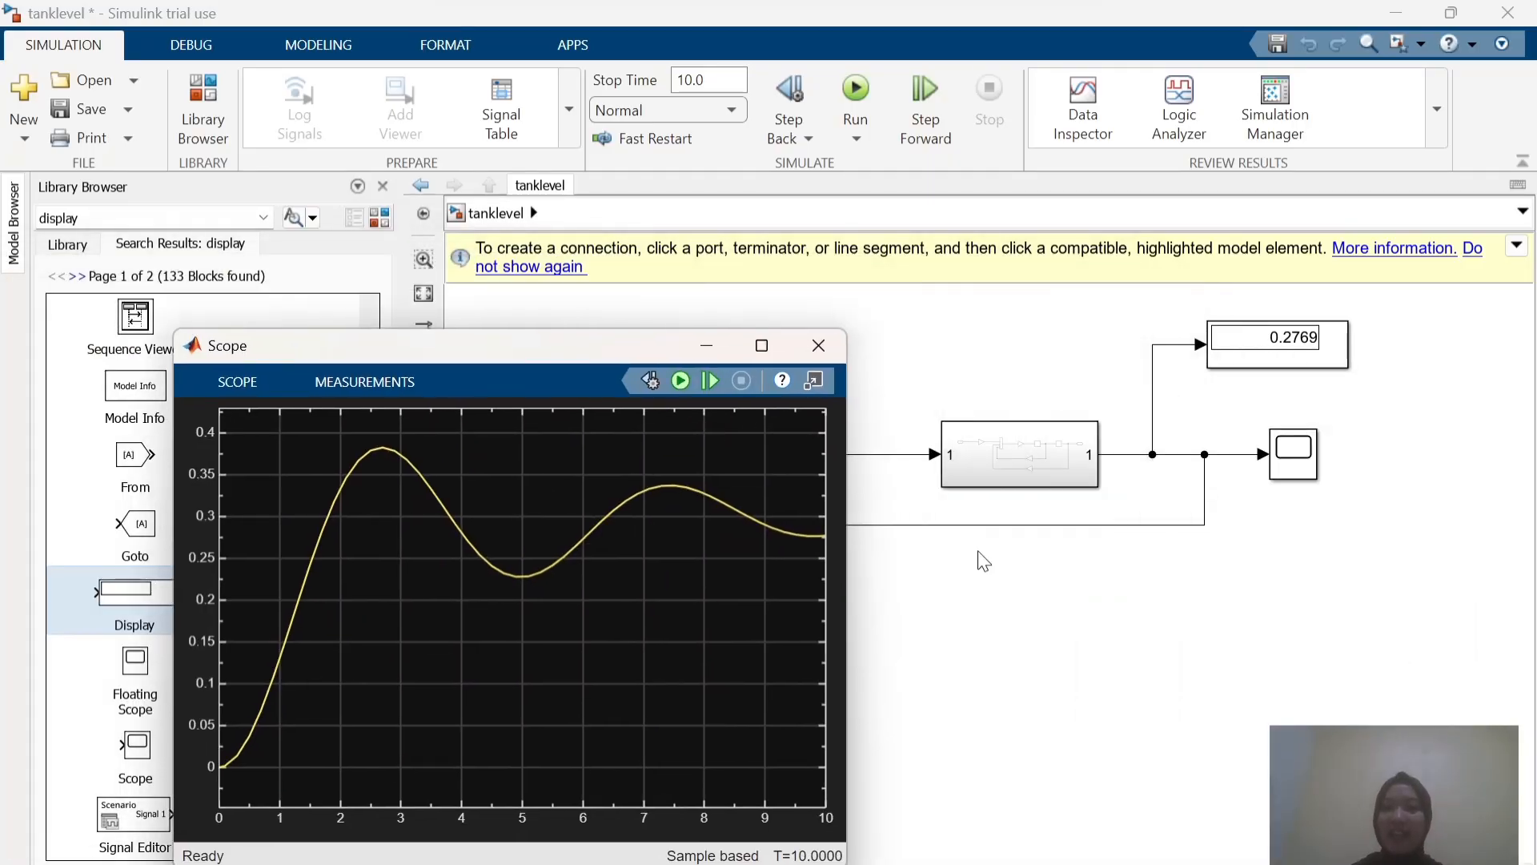
click(1107, 640)
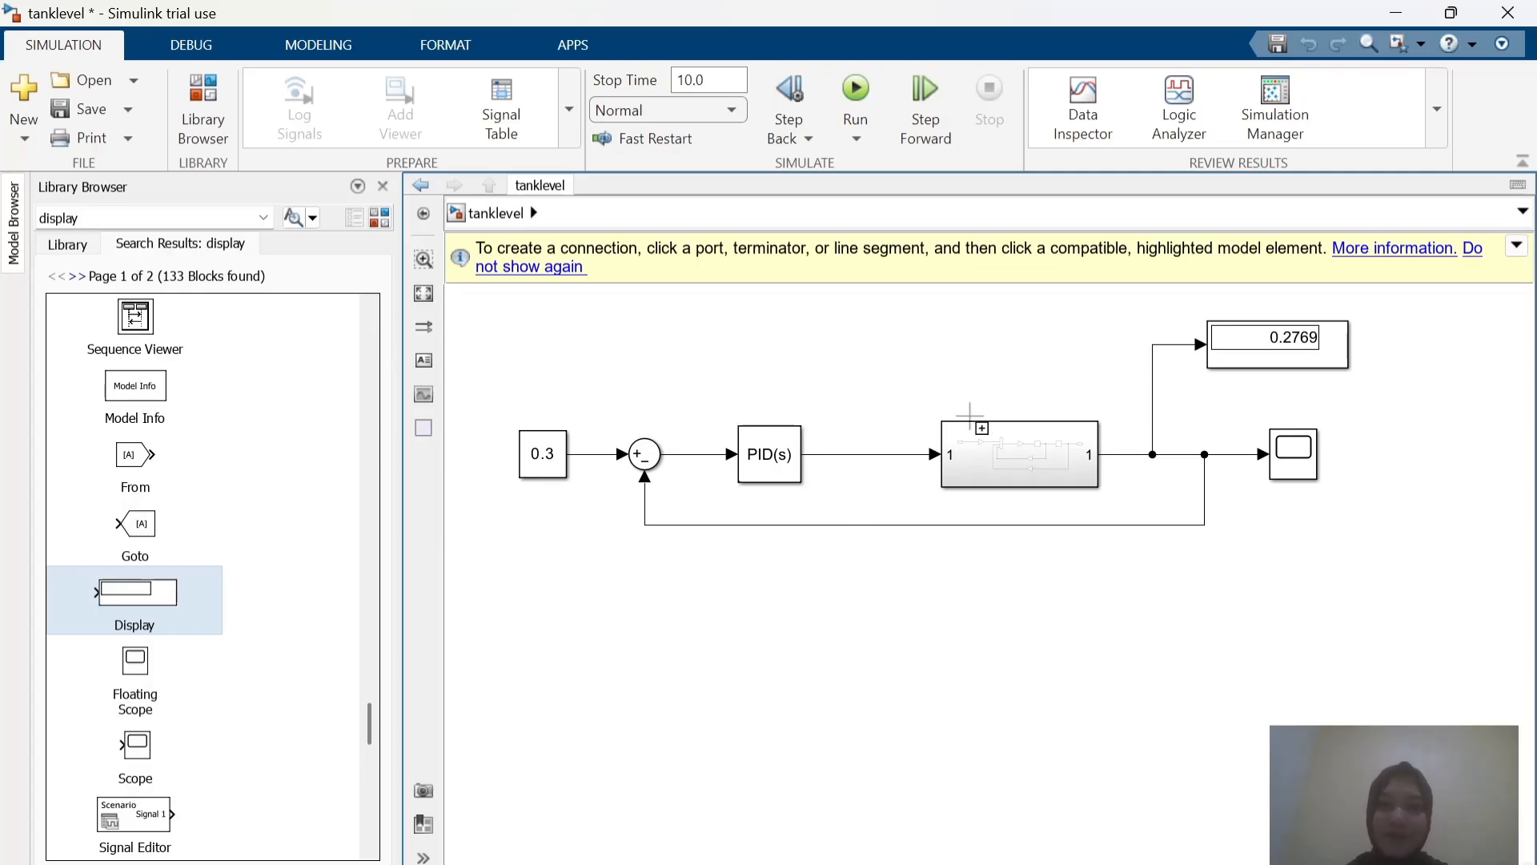
Step: Save the tanklevel model and close its Scope window
click(105, 108)
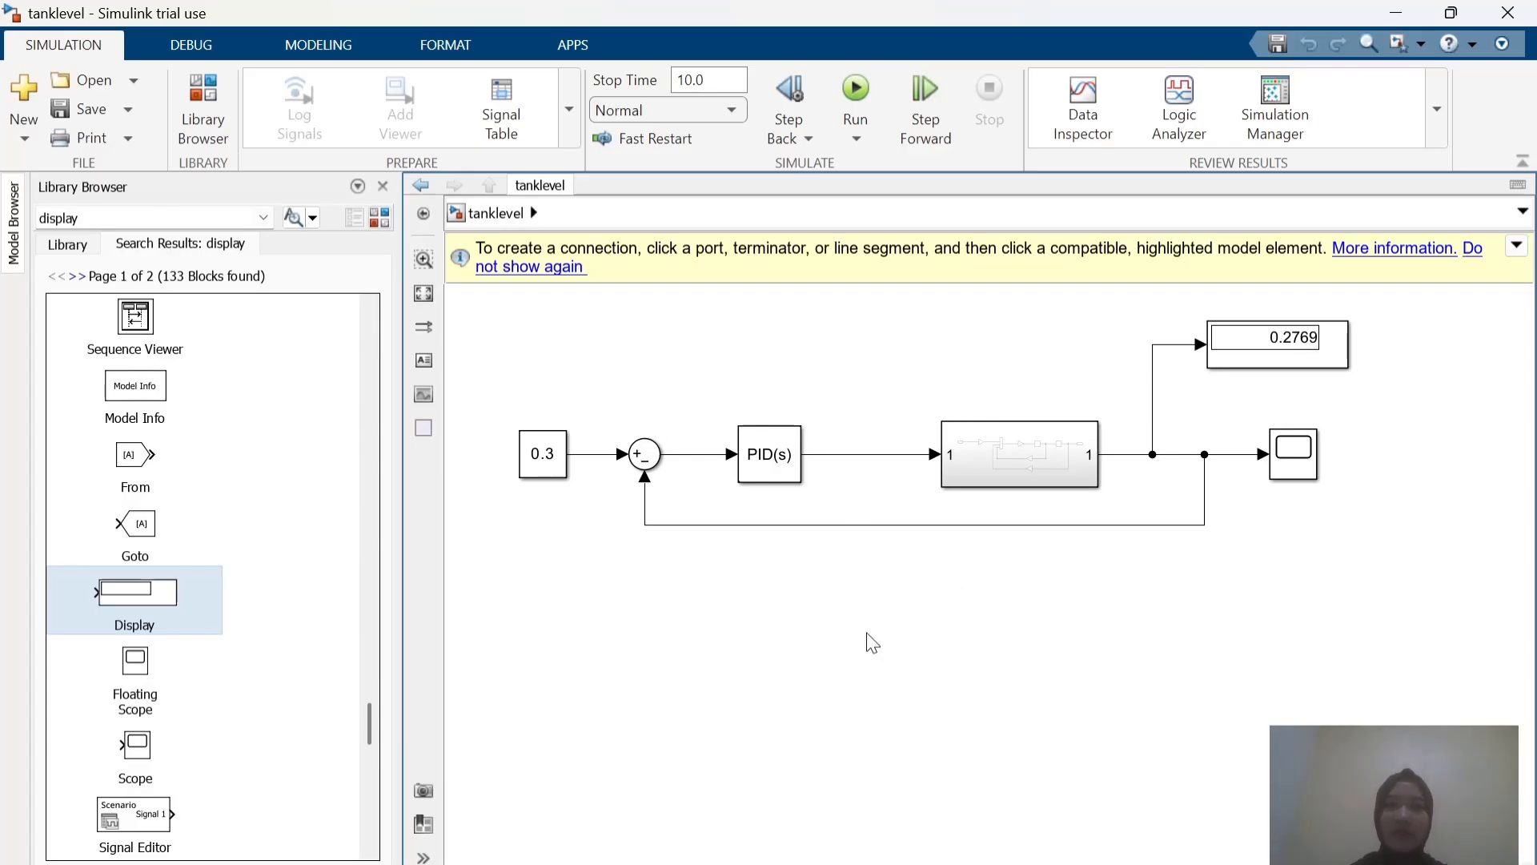
key(alt+Tab)
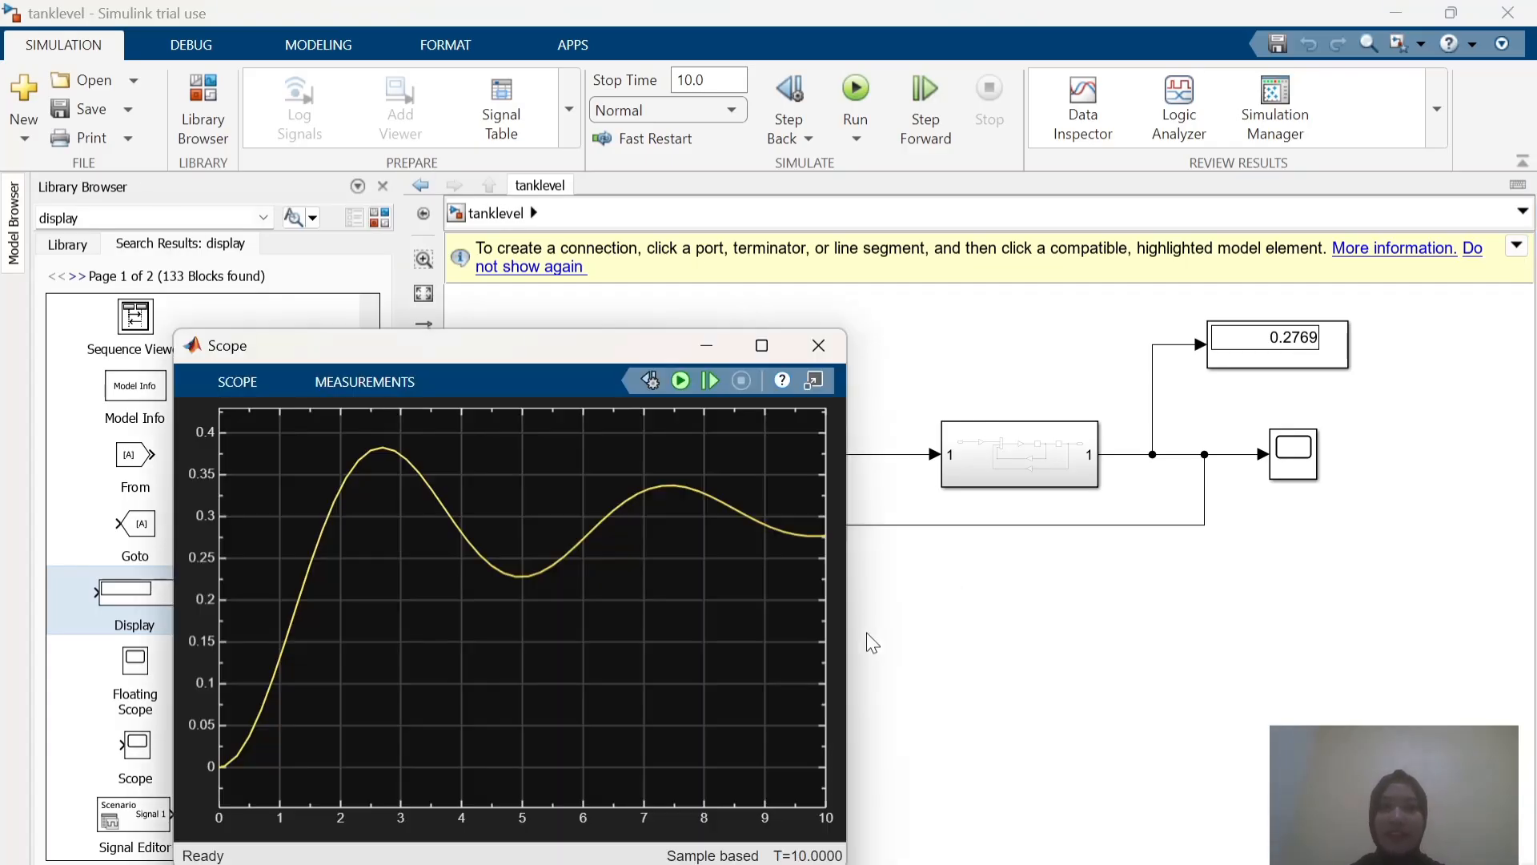
click(818, 346)
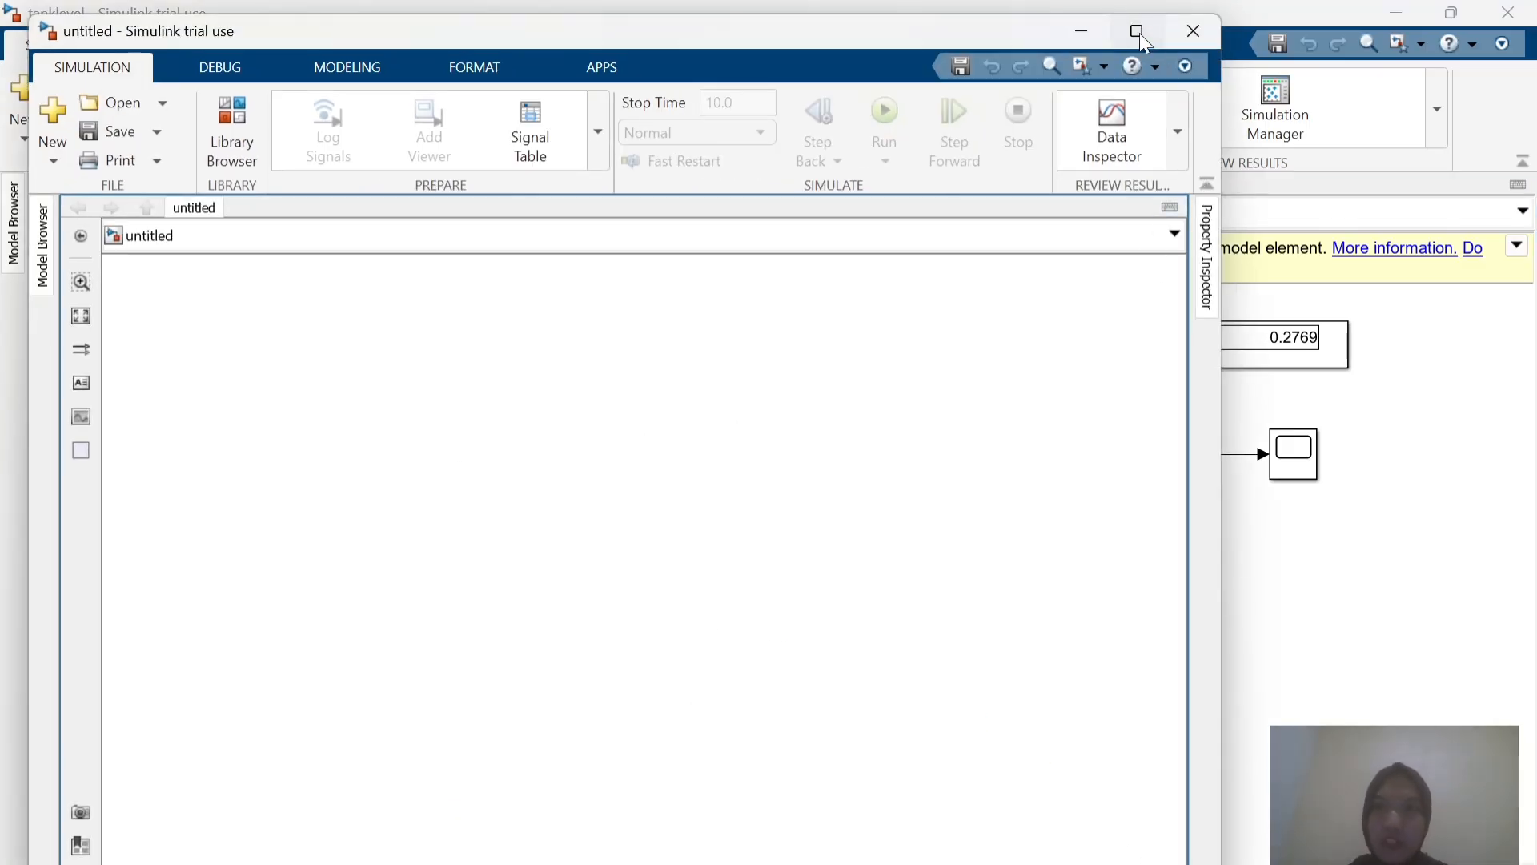
Step: Maximize the blank untitled model and show the mass-spring-damper diagram on page 8 of the Canva presentation
click(1136, 31)
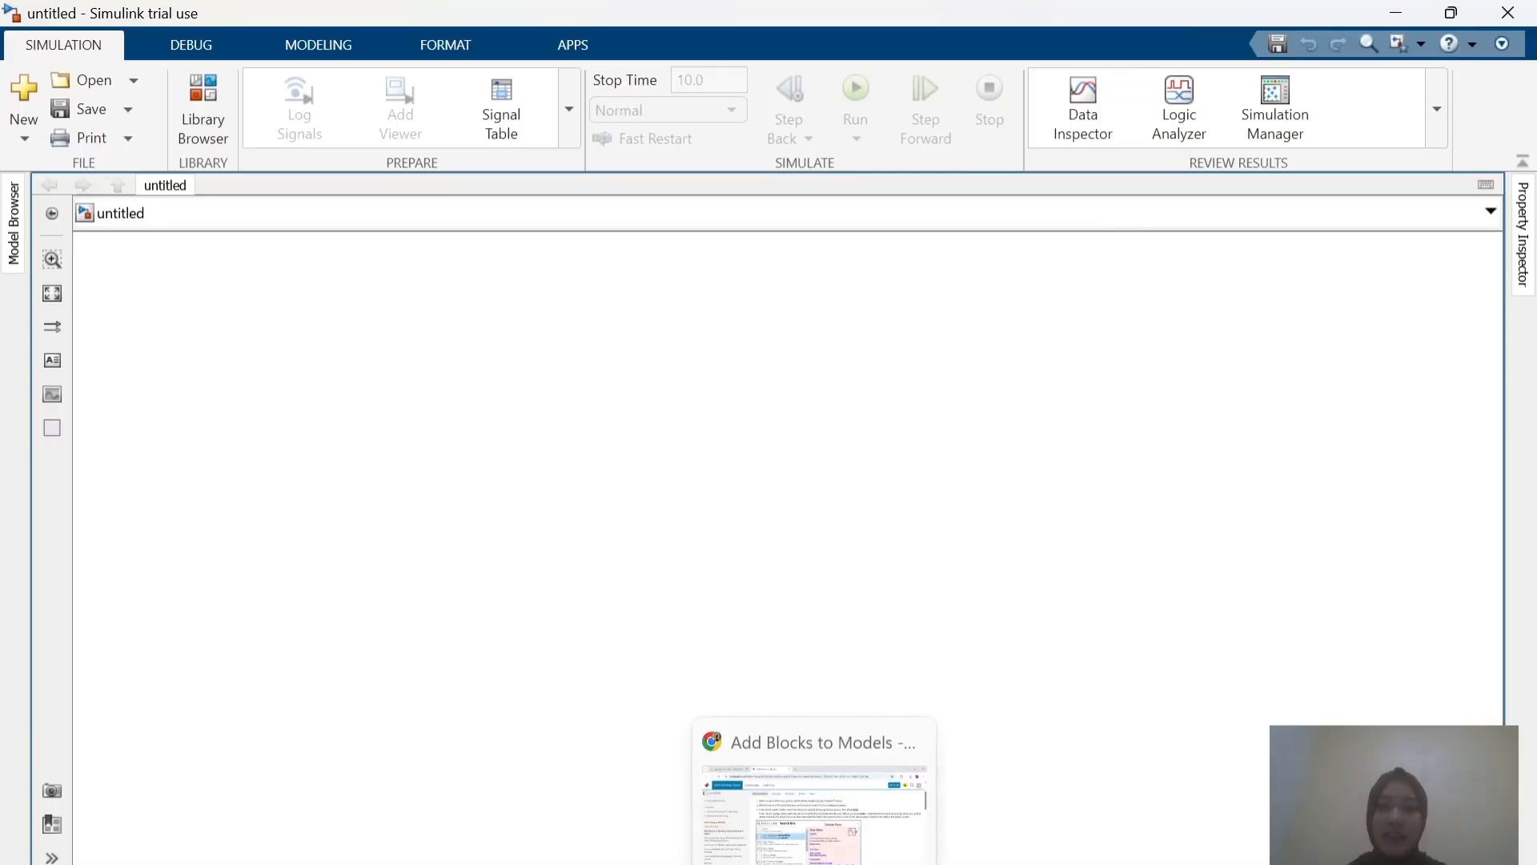
click(815, 861)
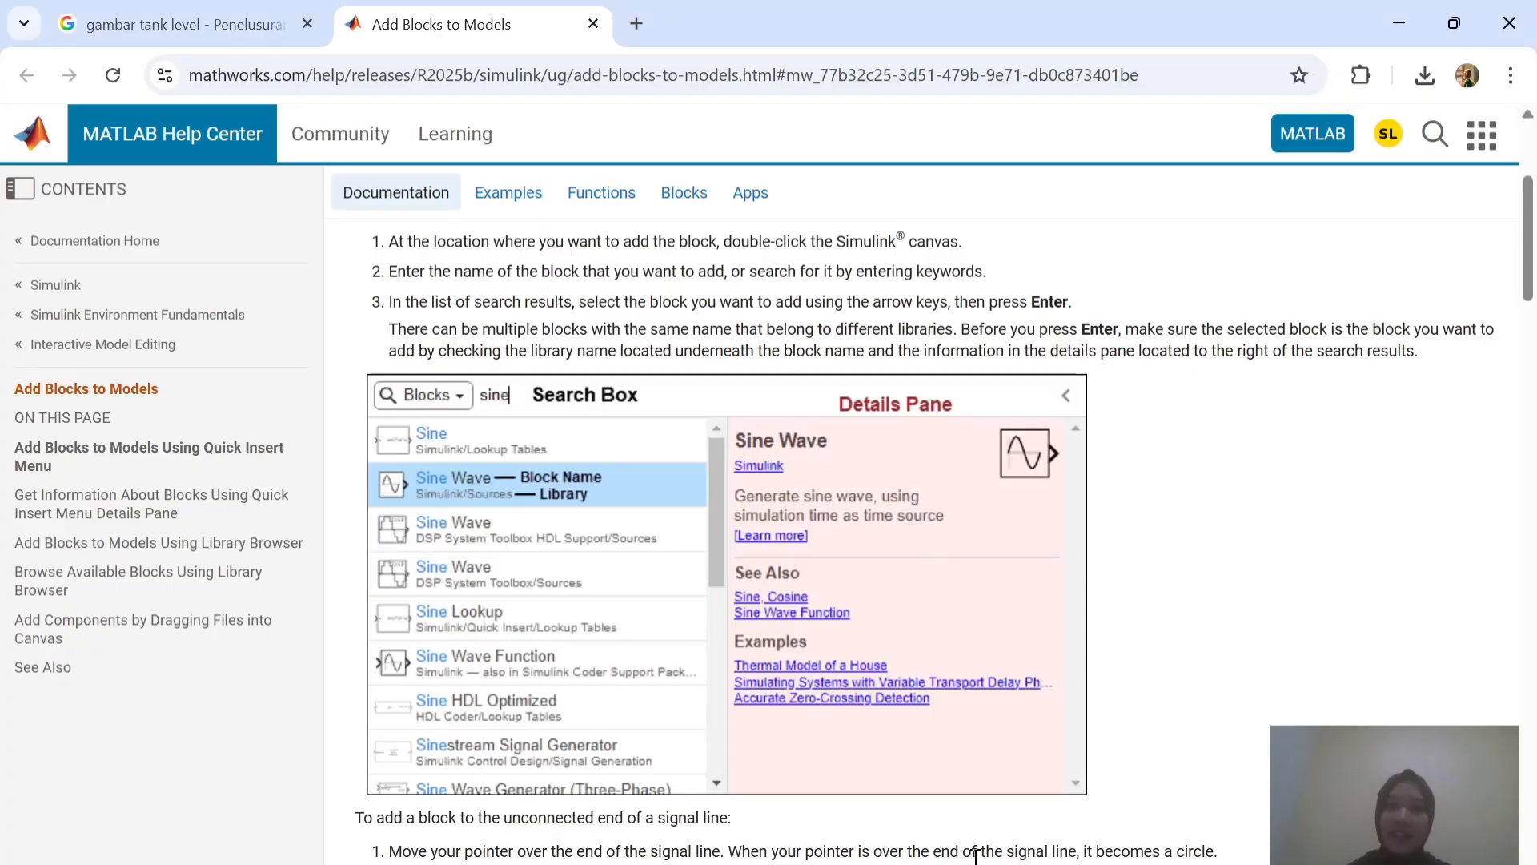
click(861, 863)
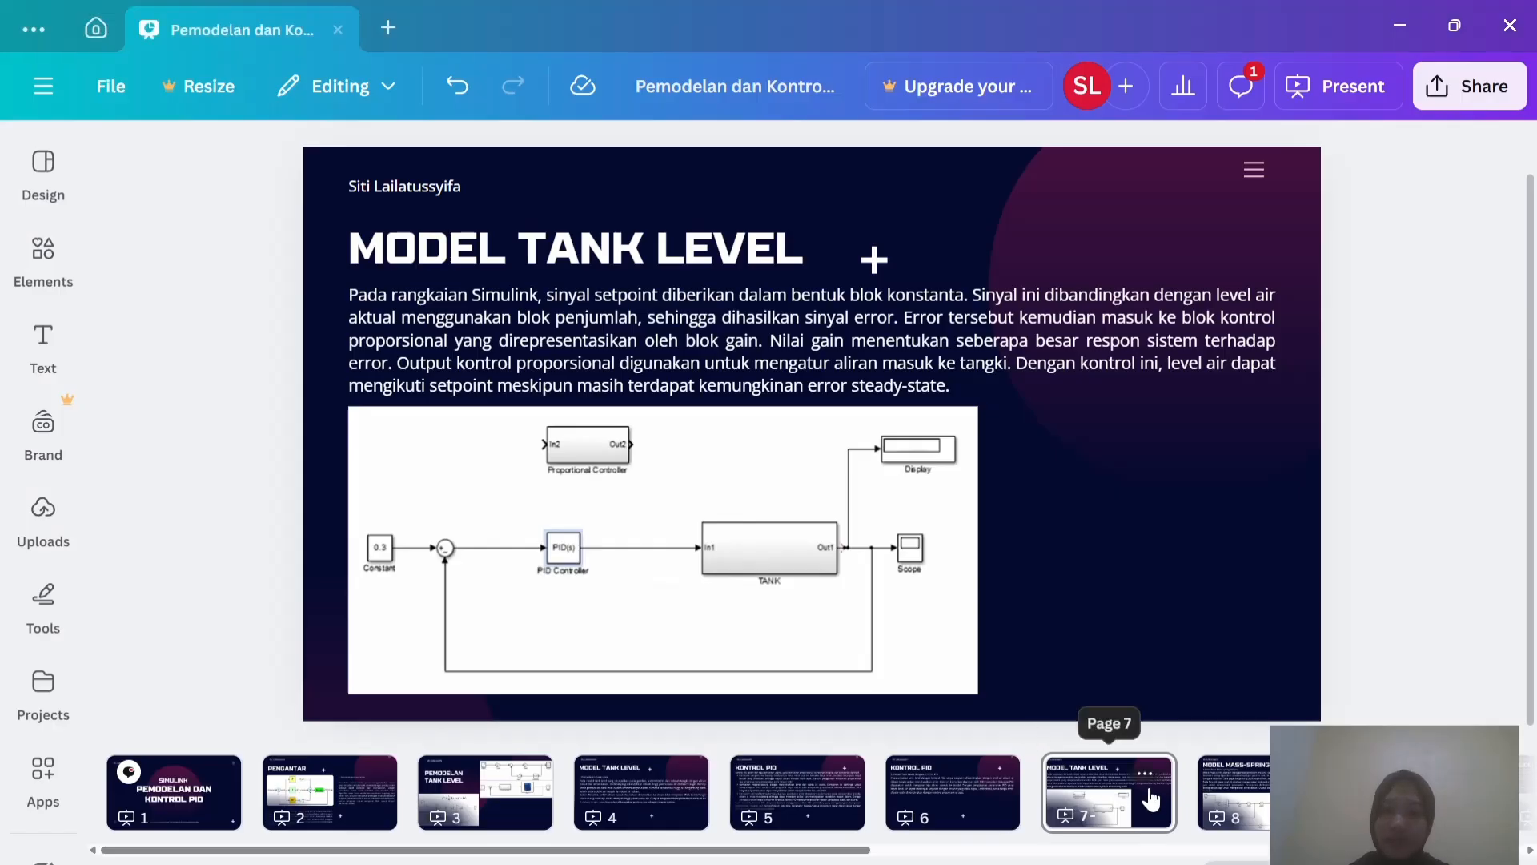
scroll(1233, 795, right, 3)
click(1117, 792)
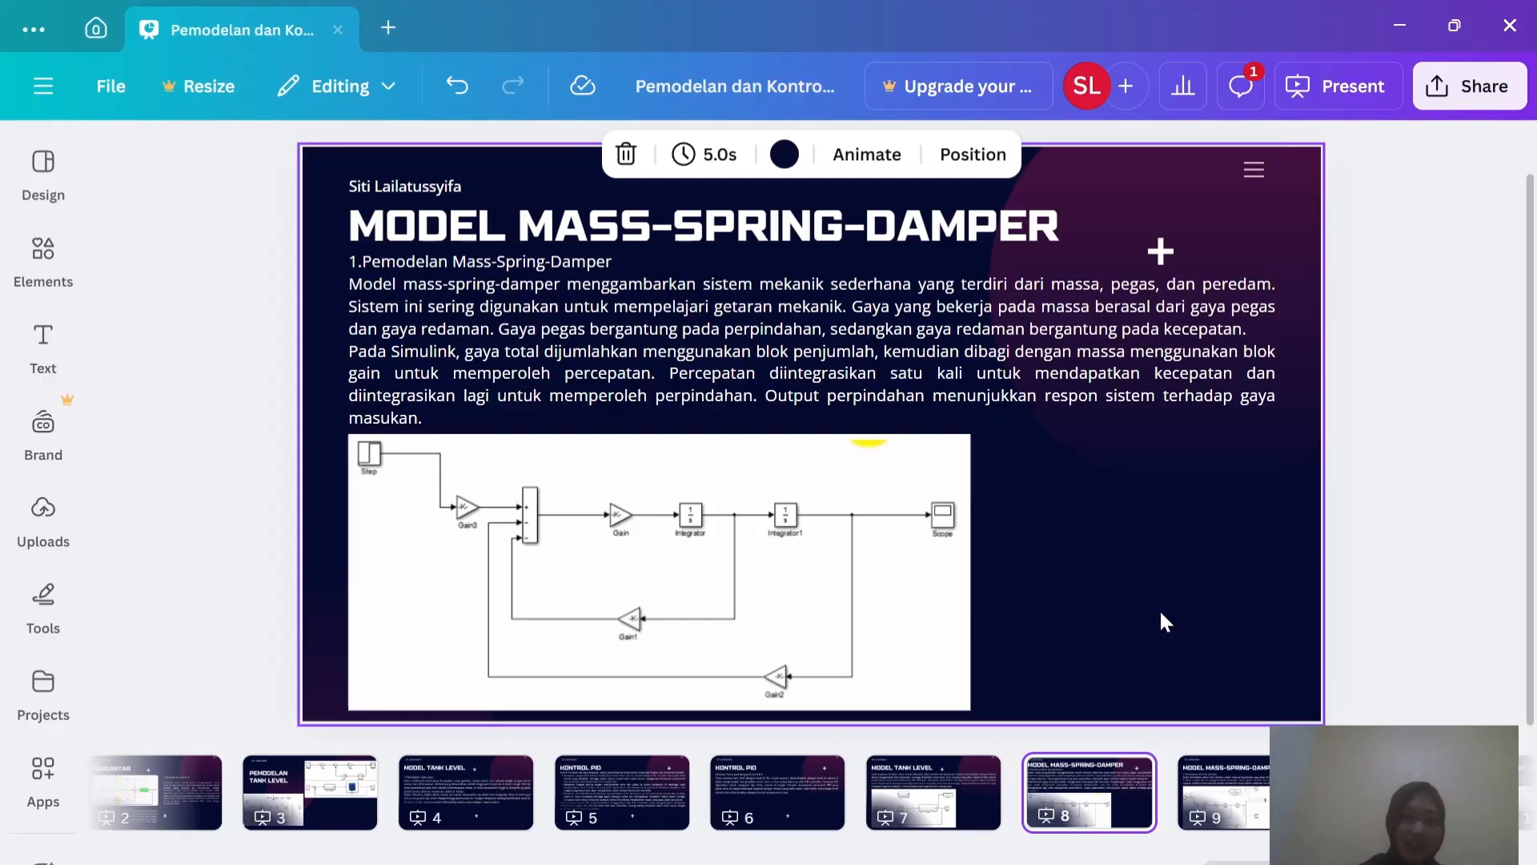
Step: Switch back to the untitled Simulink model and open the Library Browser
key(alt+Tab)
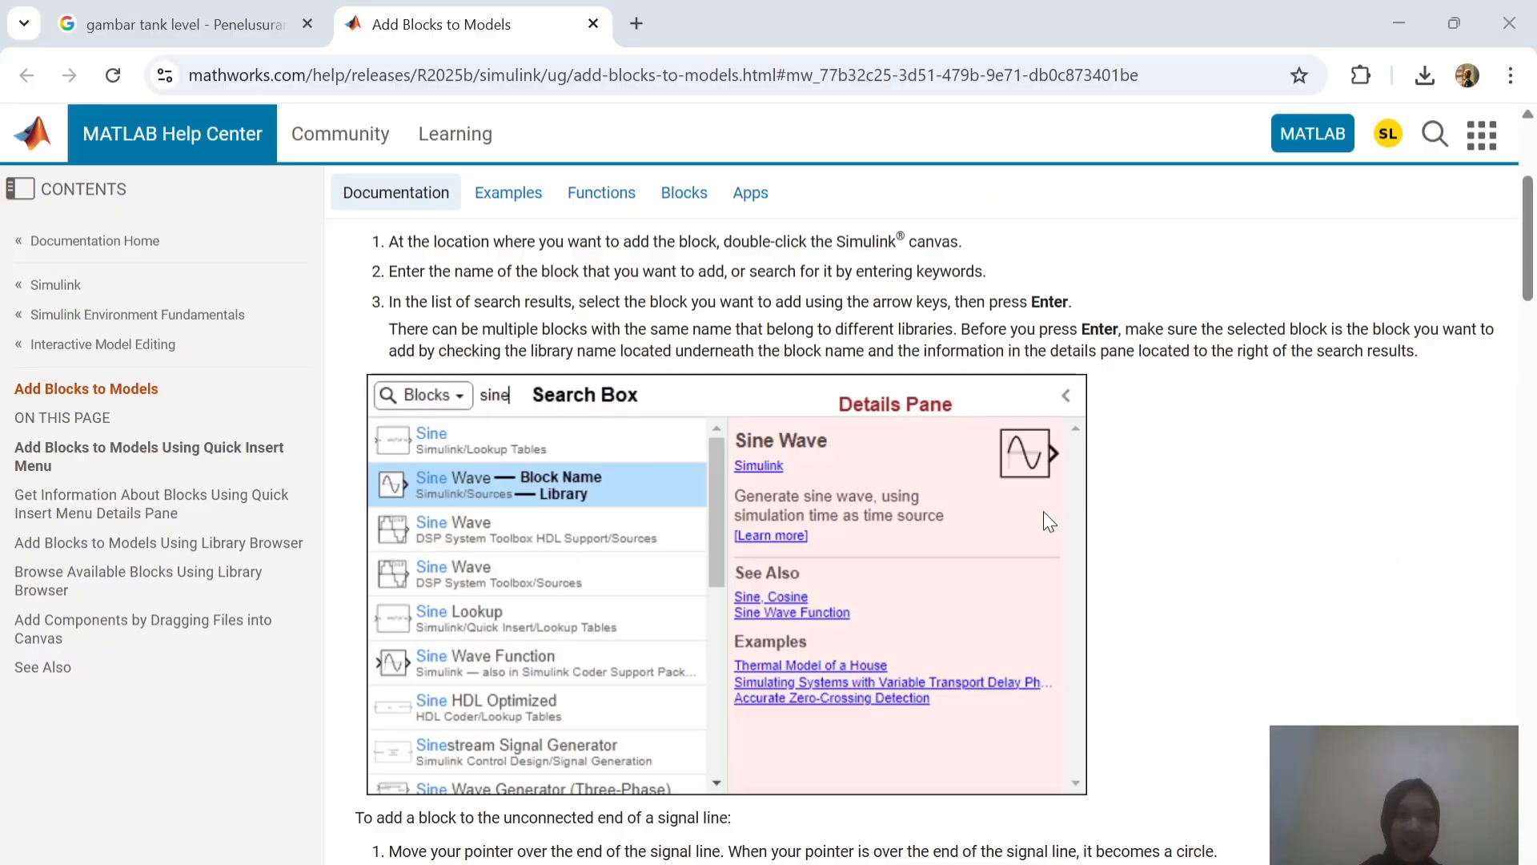
key(alt+Tab)
key(alt+Tab)
key(alt+Tab)
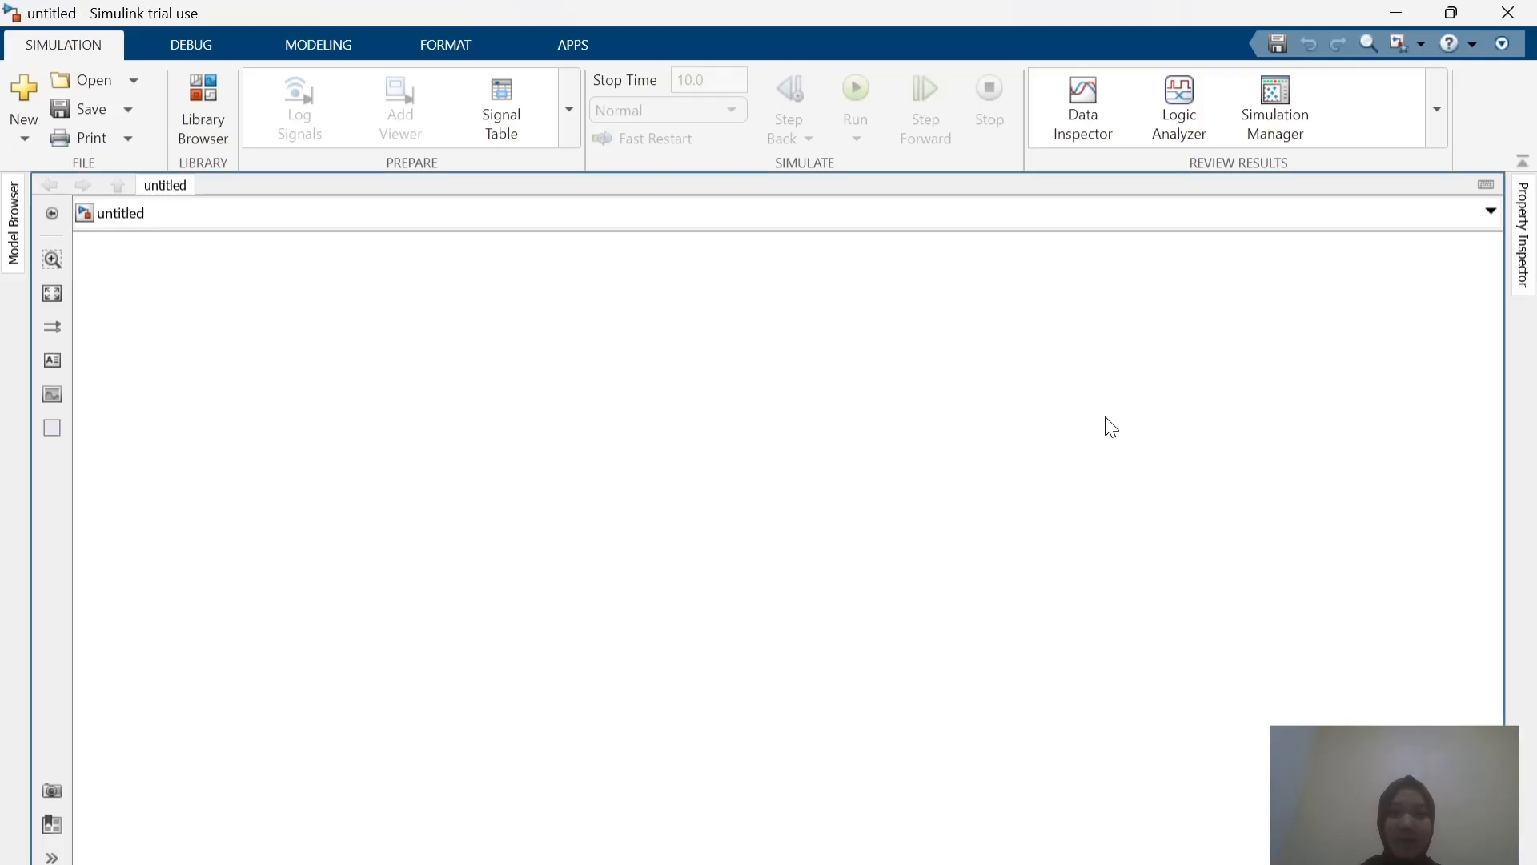
click(212, 94)
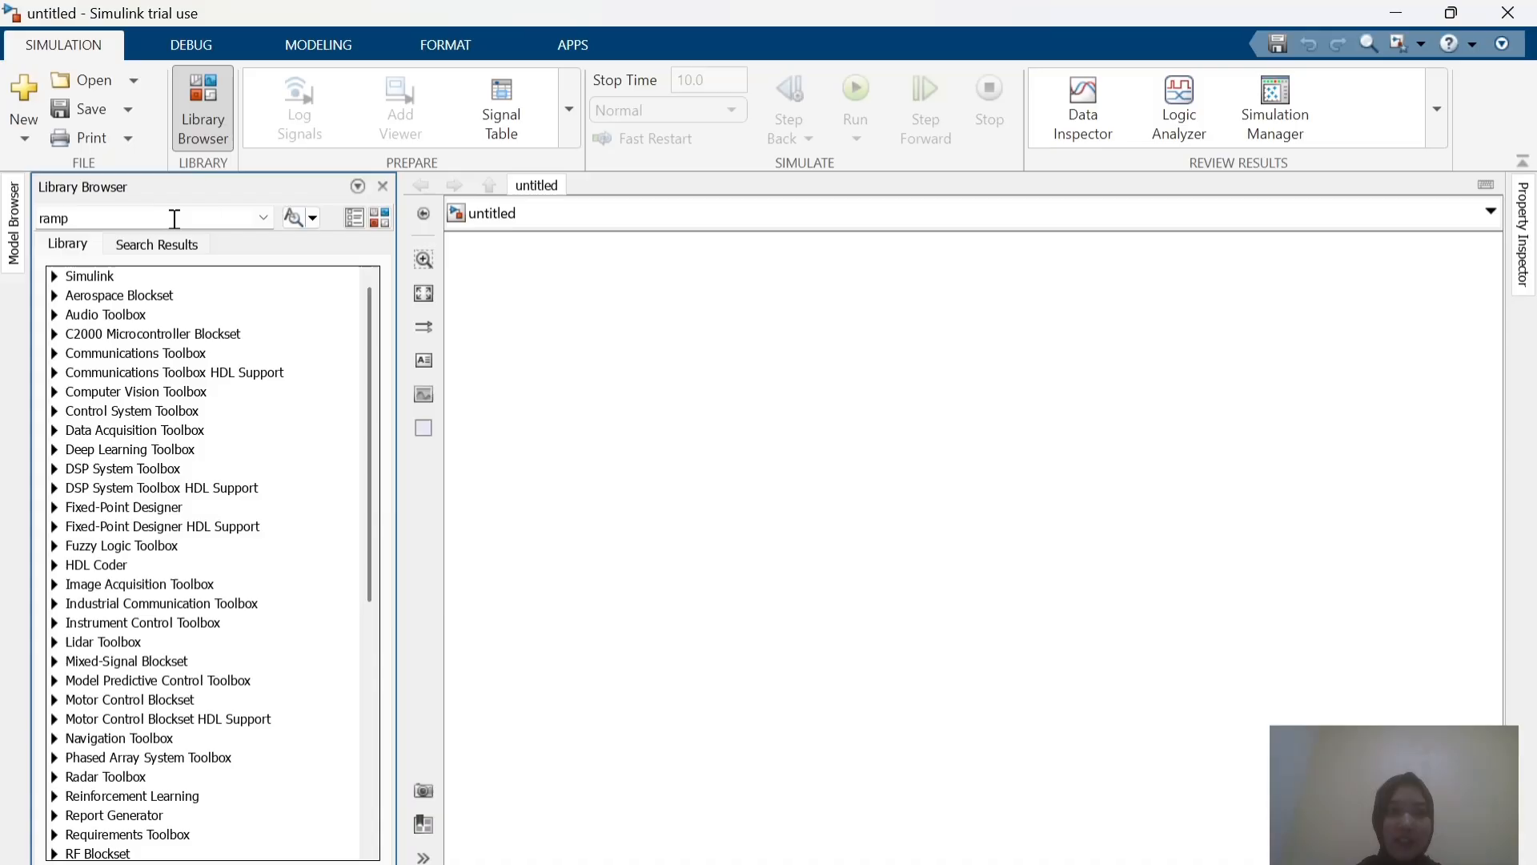
Step: Search the block library for step and place a Step block in the untitled model
double_click(175, 217)
text(ste)
key(Return)
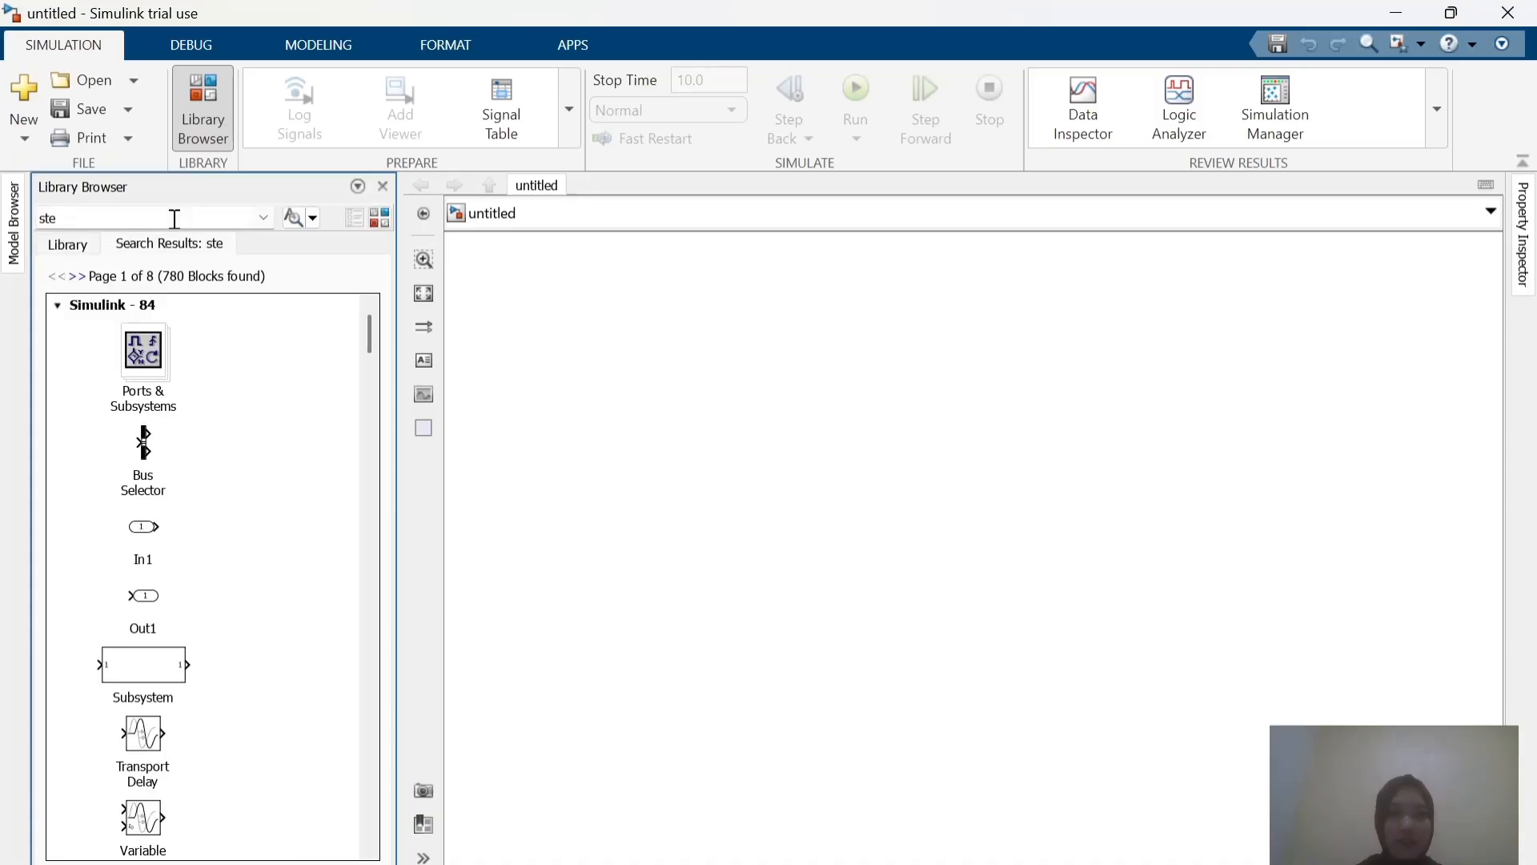
key(alt+Tab)
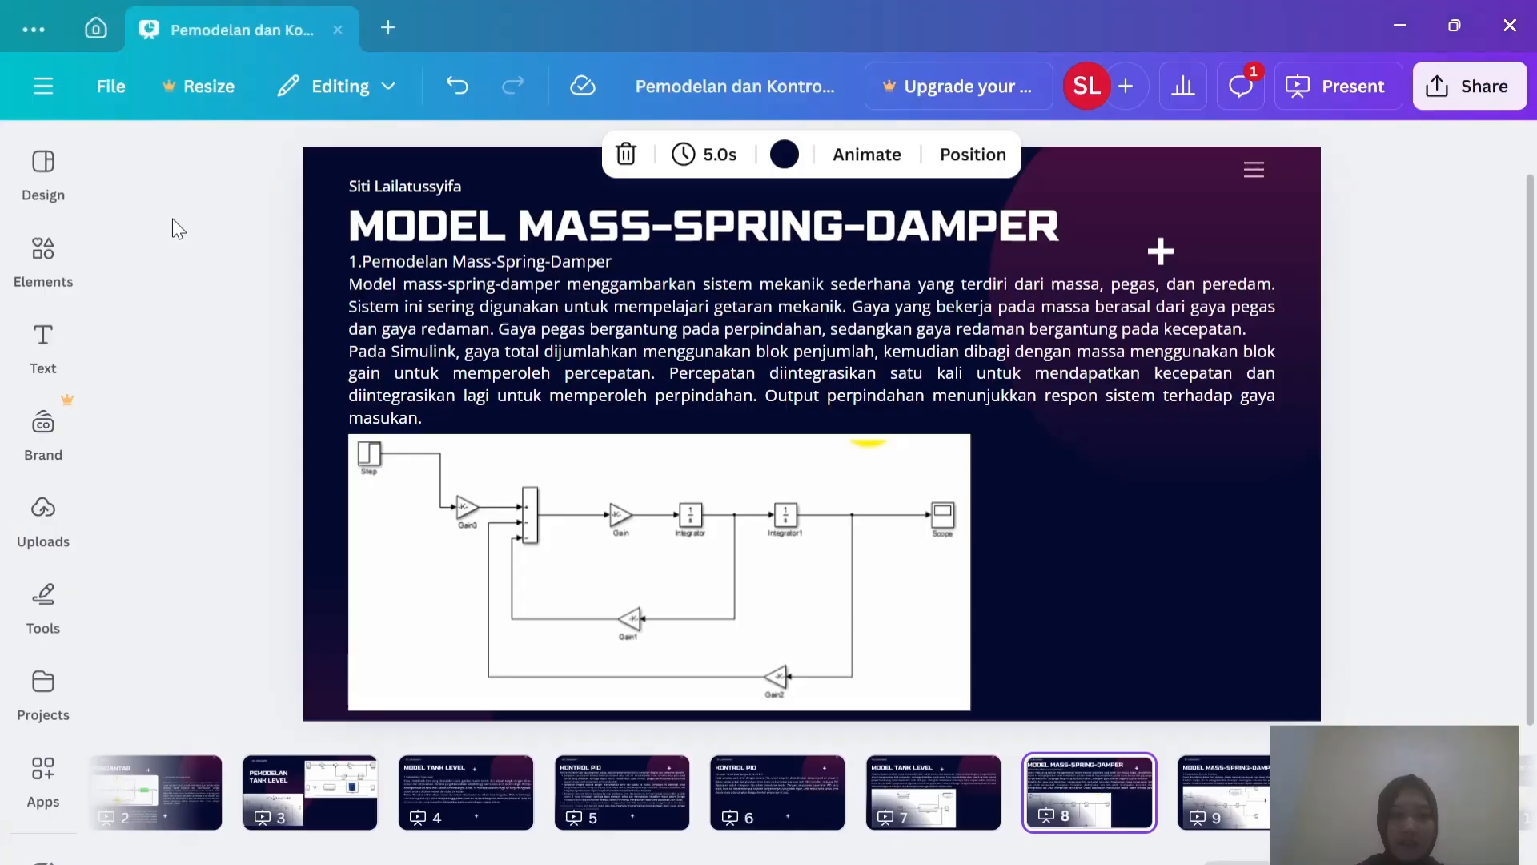
key(alt+Tab)
double_click(175, 218)
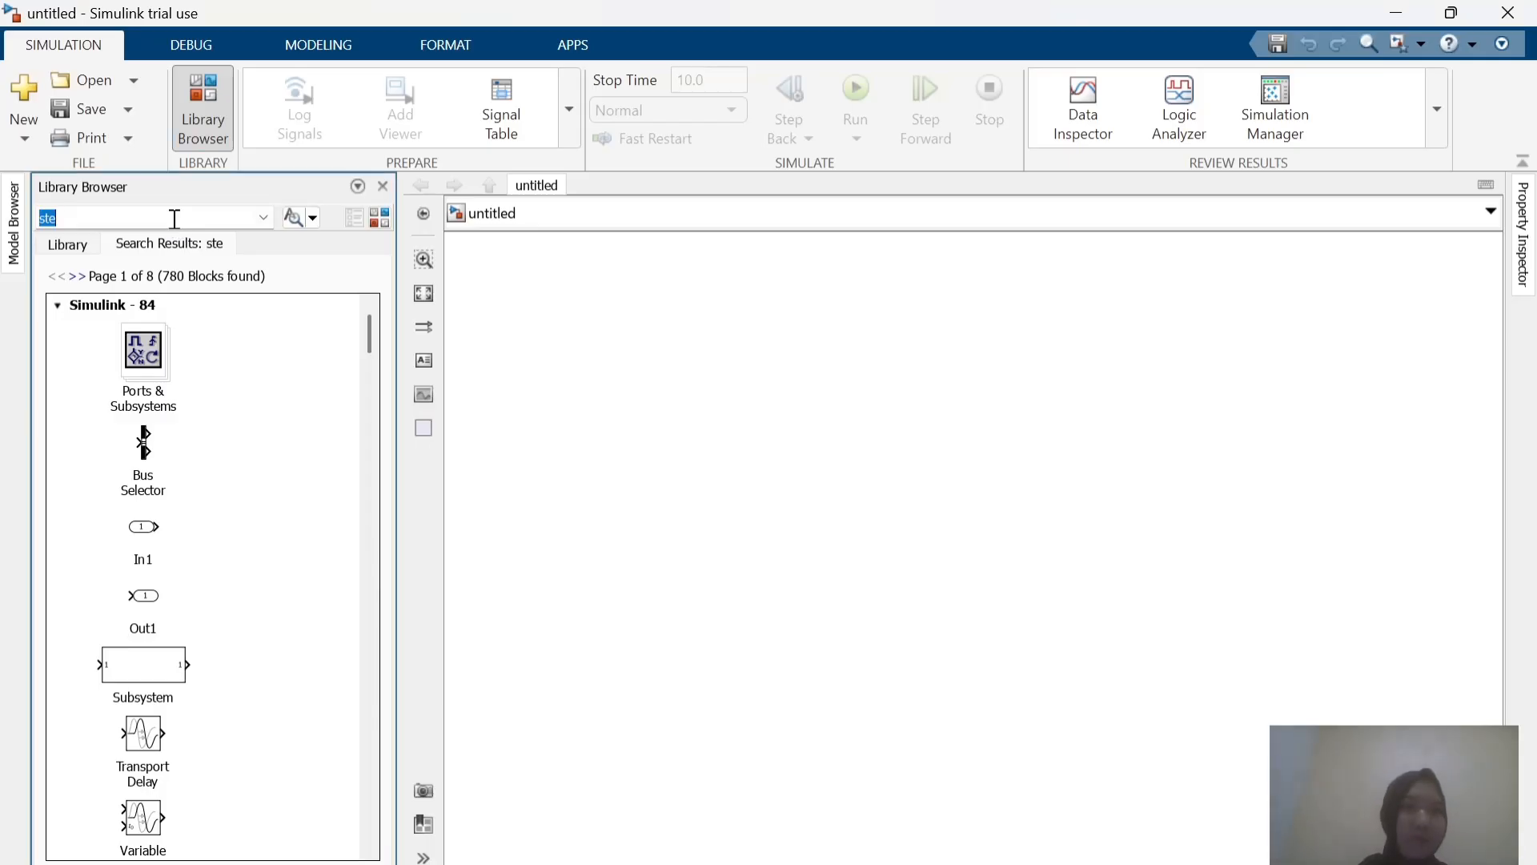
key(Return)
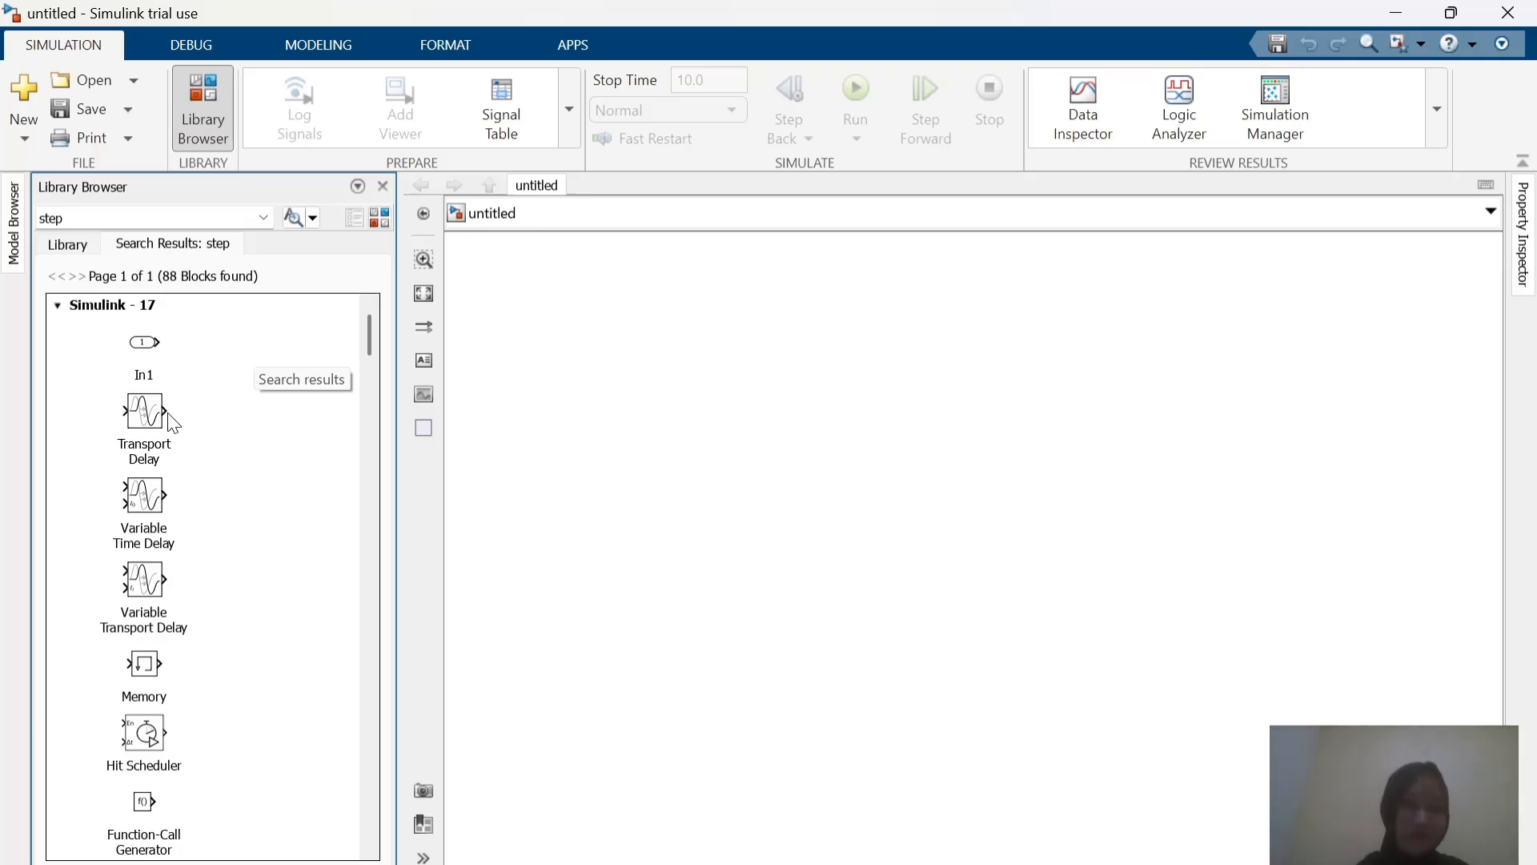
scroll(166, 420, down, 3)
scroll(164, 432, down, 5)
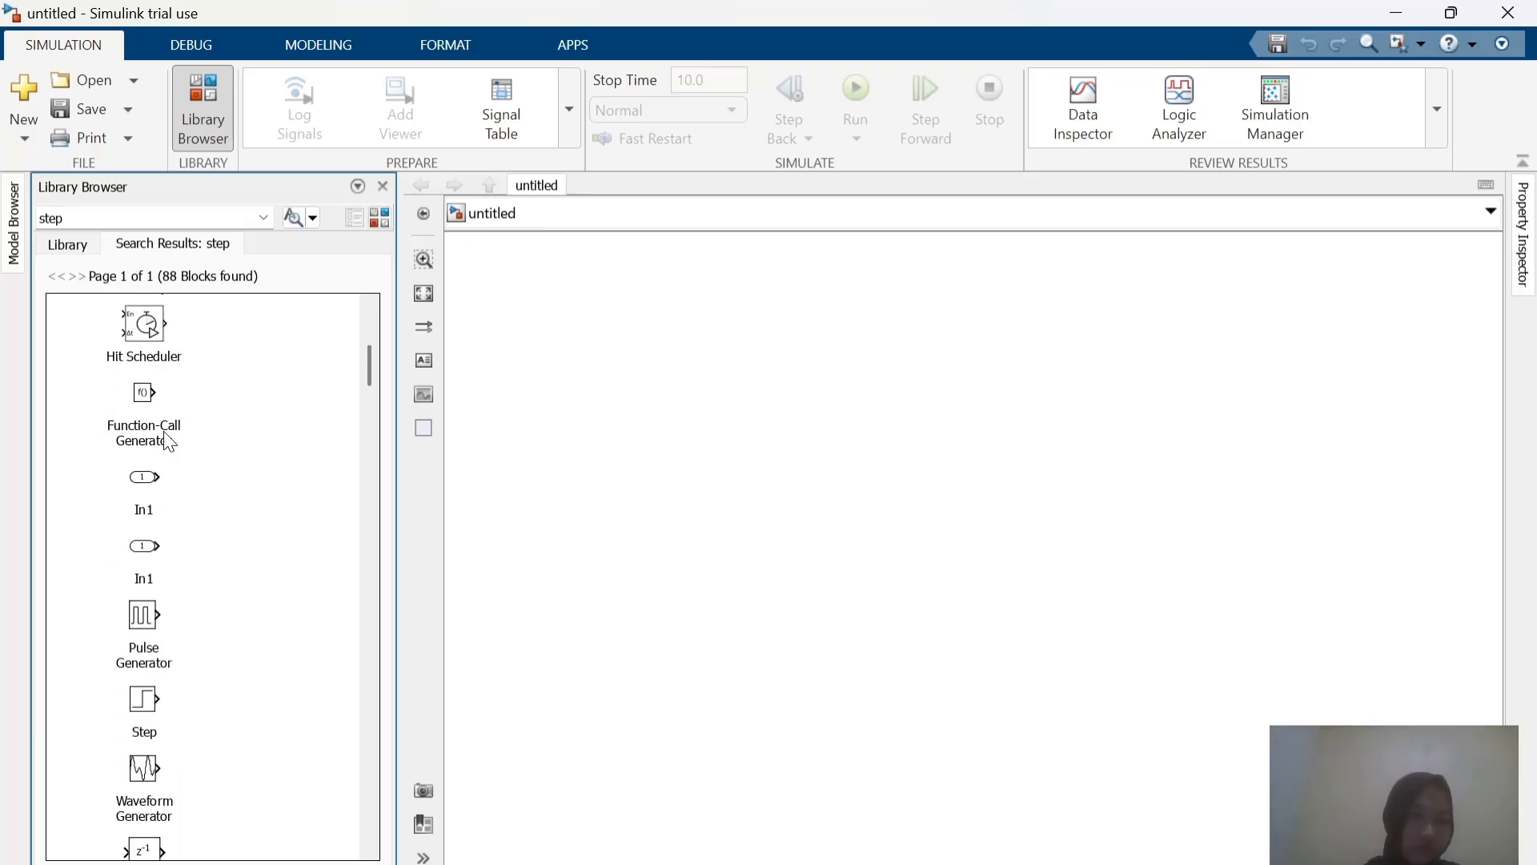
drag(150, 646, 686, 460)
Step: Check the Canva mass-spring-damper diagram, search the library for gain and place a Gain block just right of the Step
key(alt+Tab)
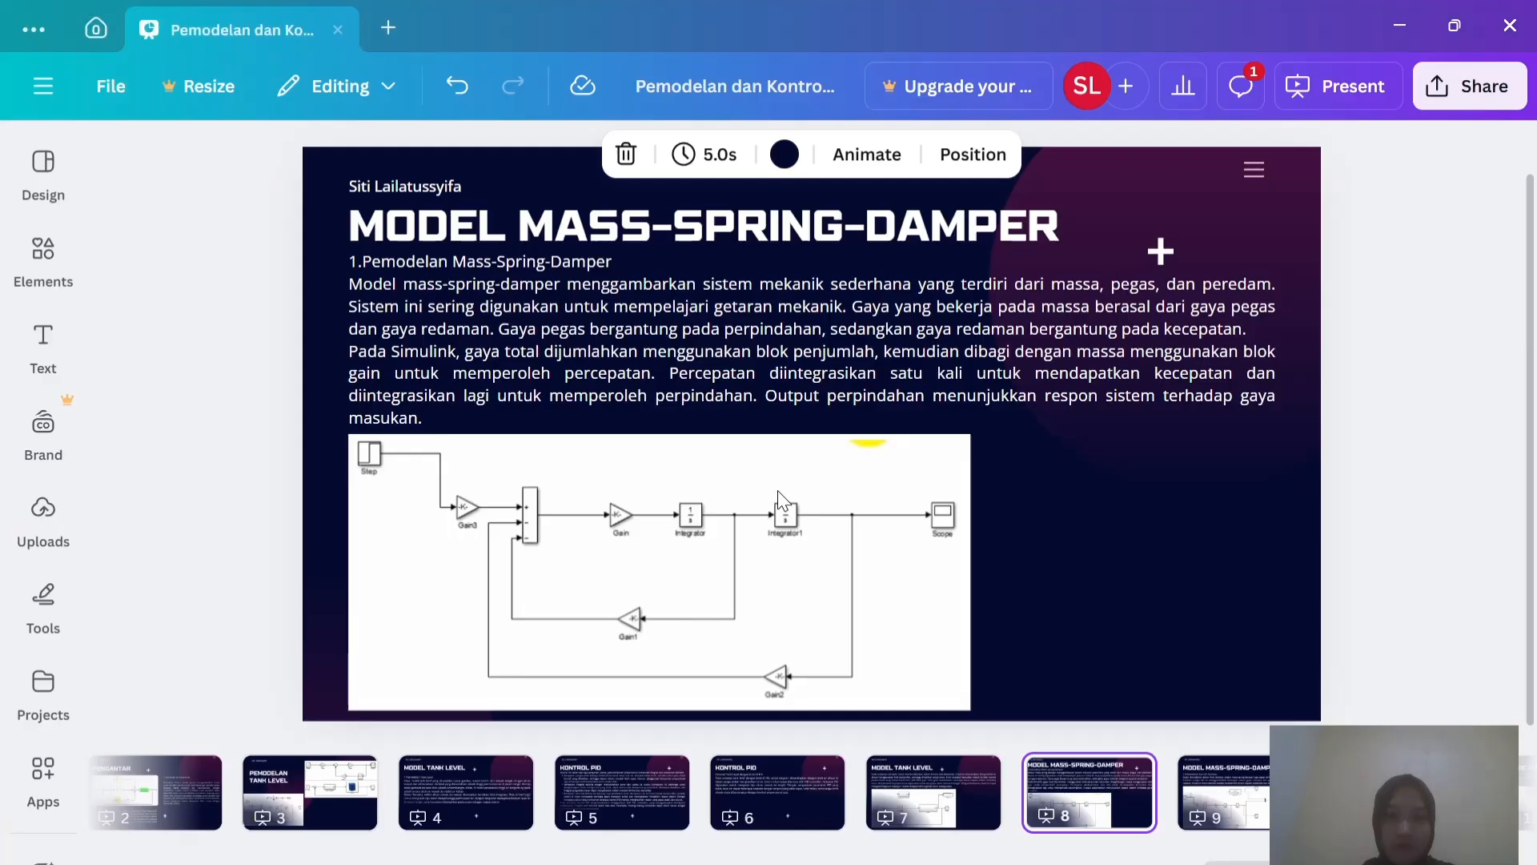
key(alt+Tab)
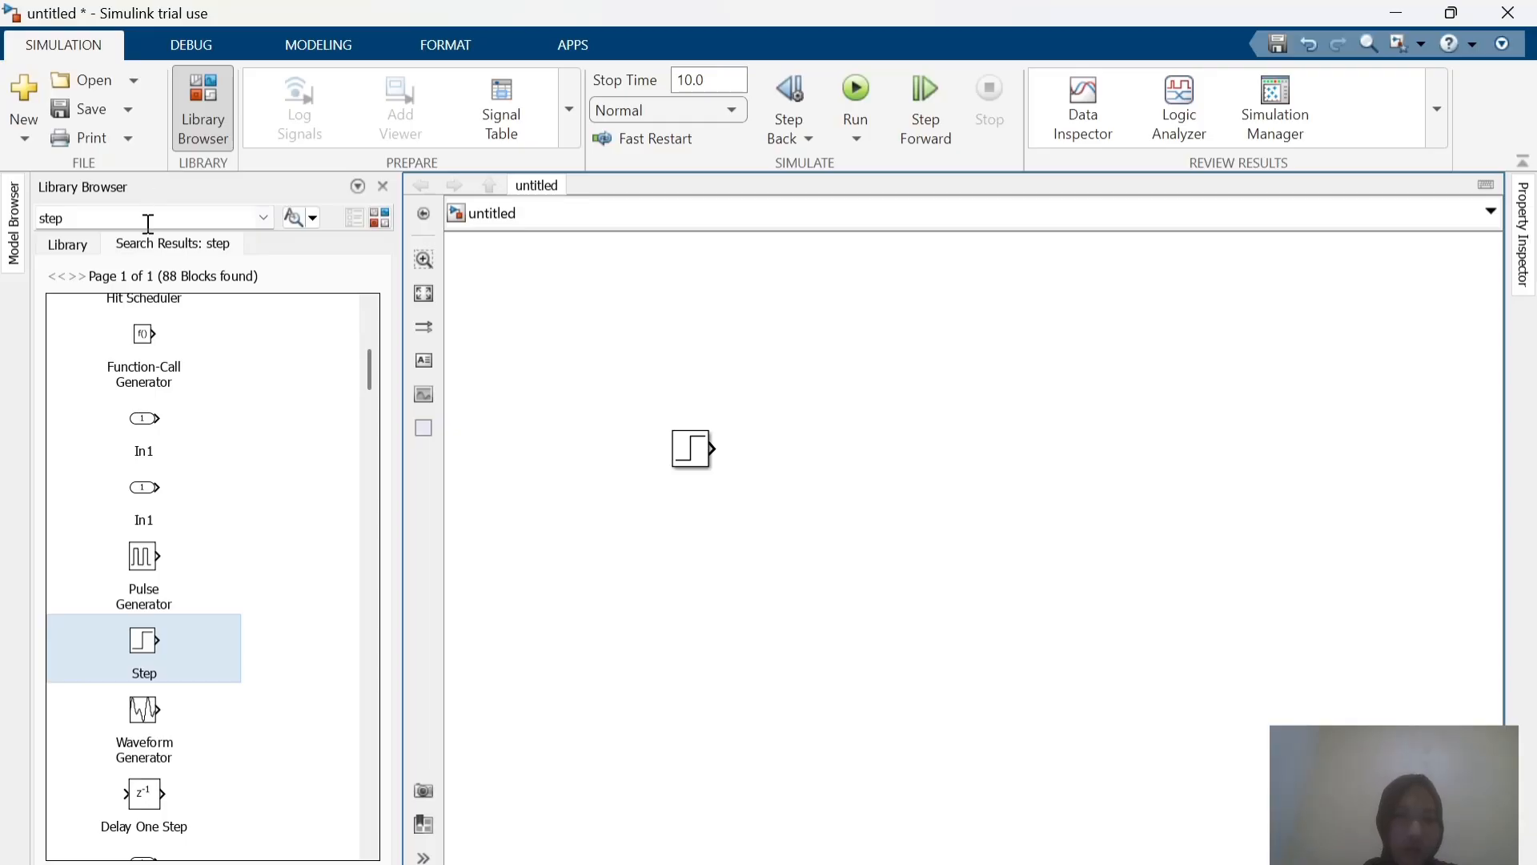
click(148, 224)
text(gain)
key(Return)
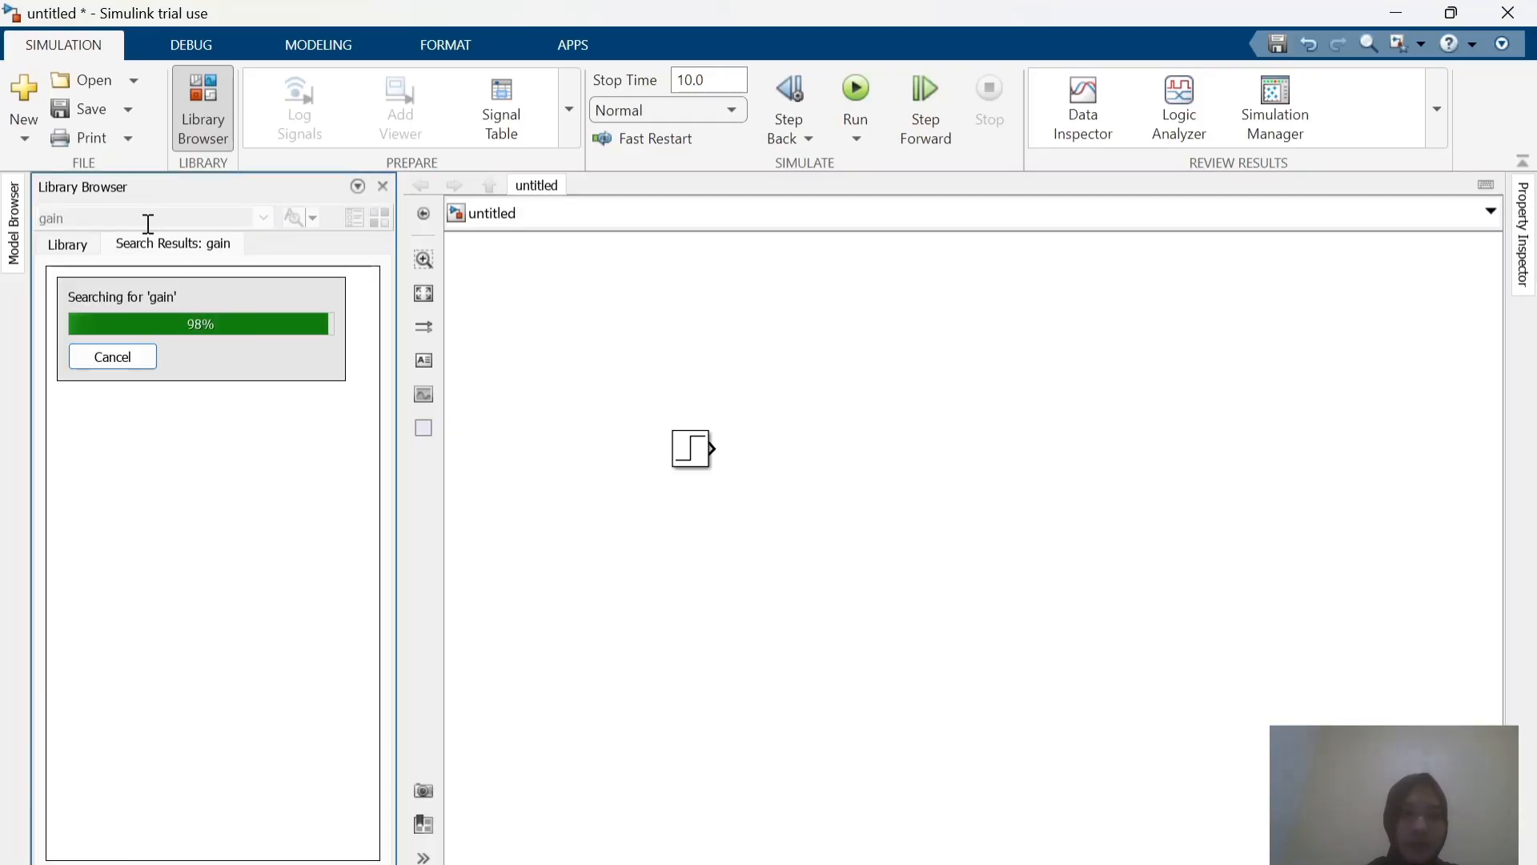
drag(152, 346, 811, 464)
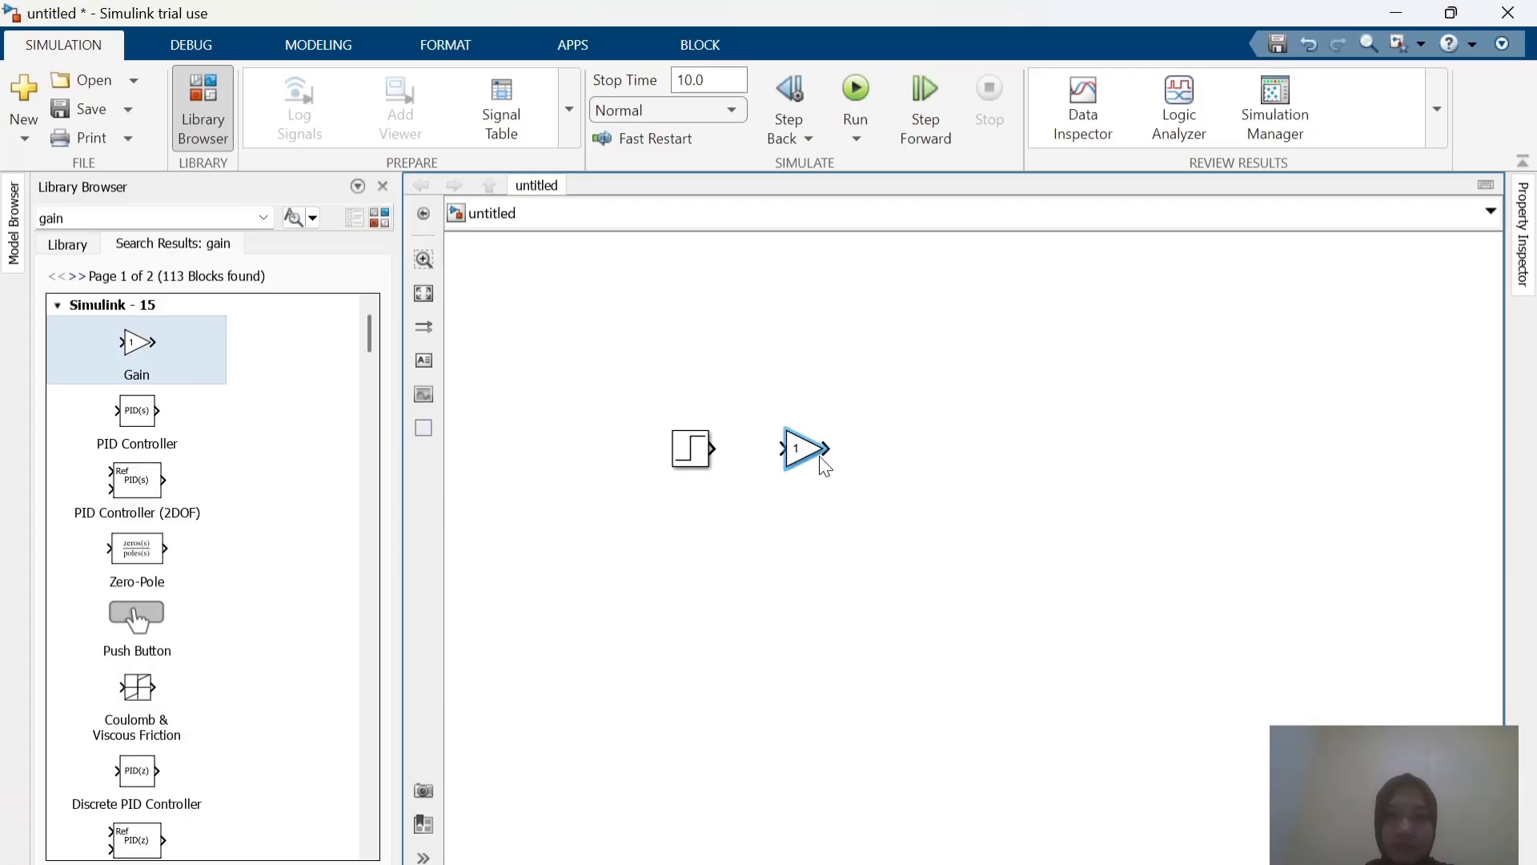
Step: Compare the mass-spring-damper diagrams on pages 8 and 9 of the Canva presentation, ending on the transfer function version
key(alt+Tab)
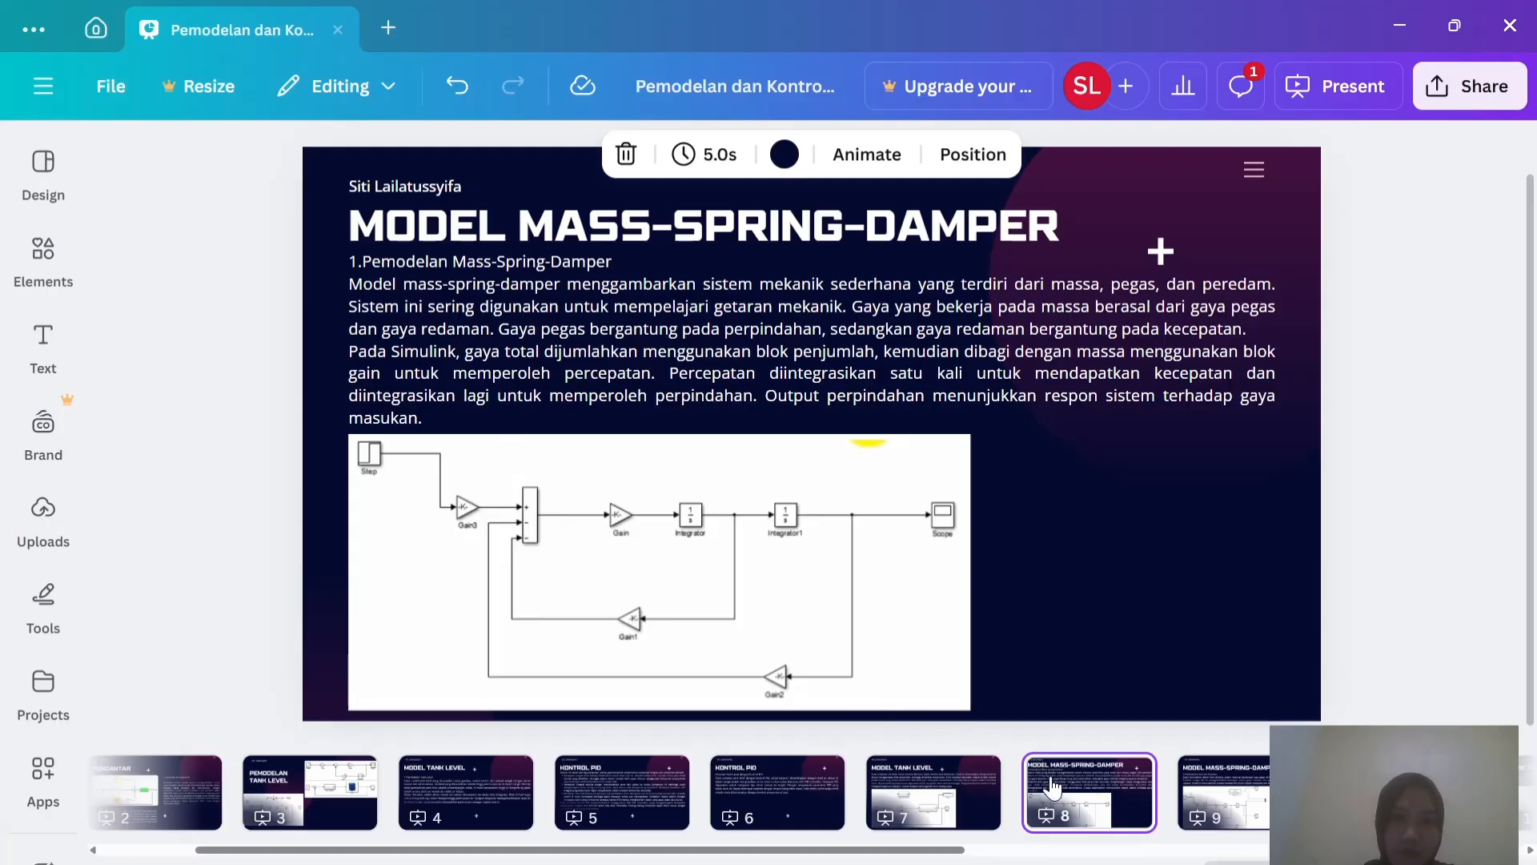
scroll(1053, 785, right, 2)
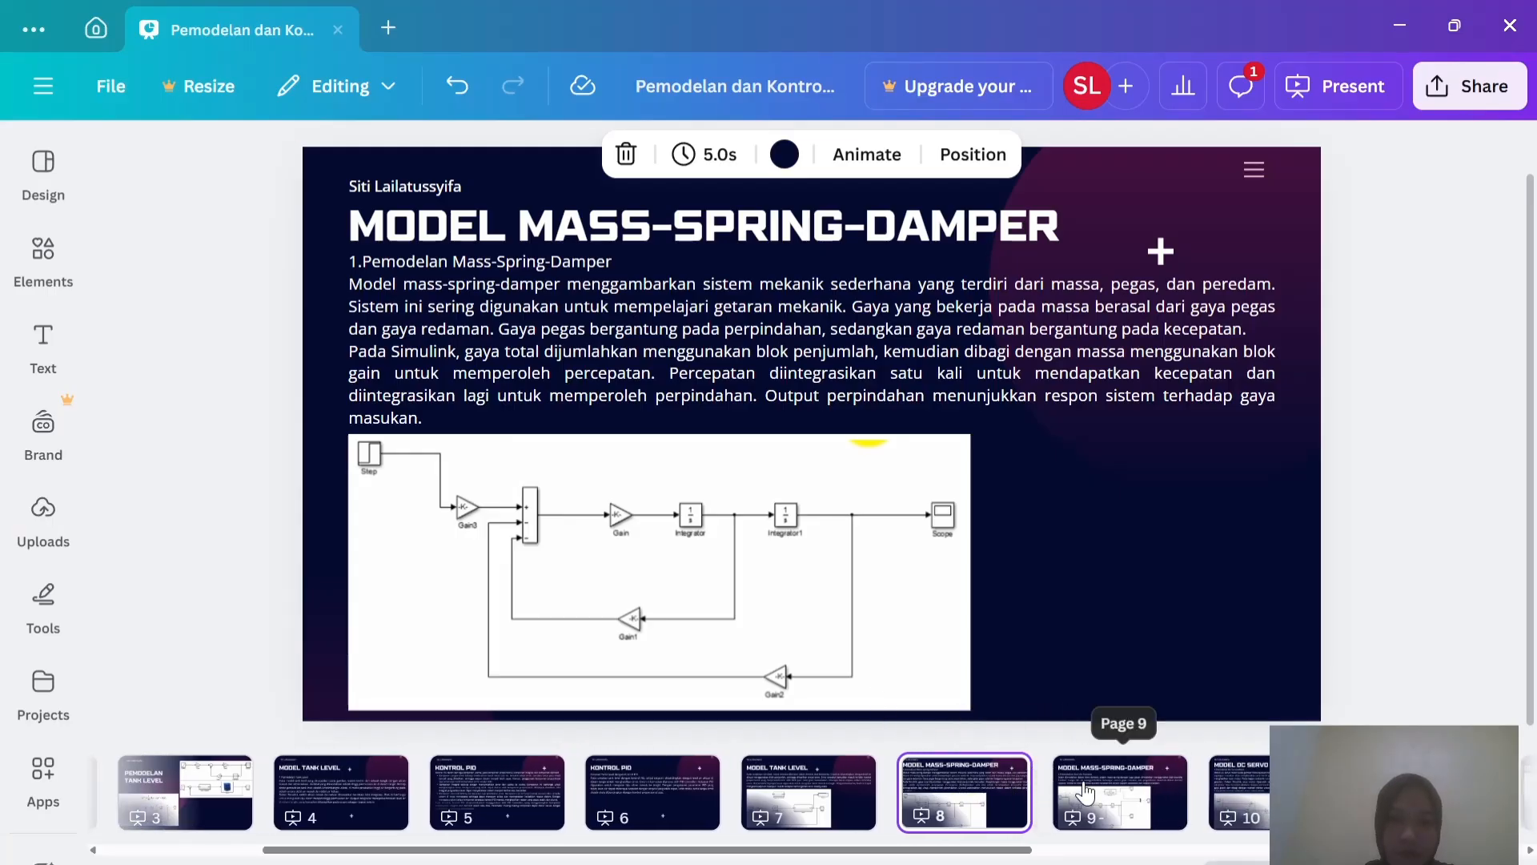
click(1131, 793)
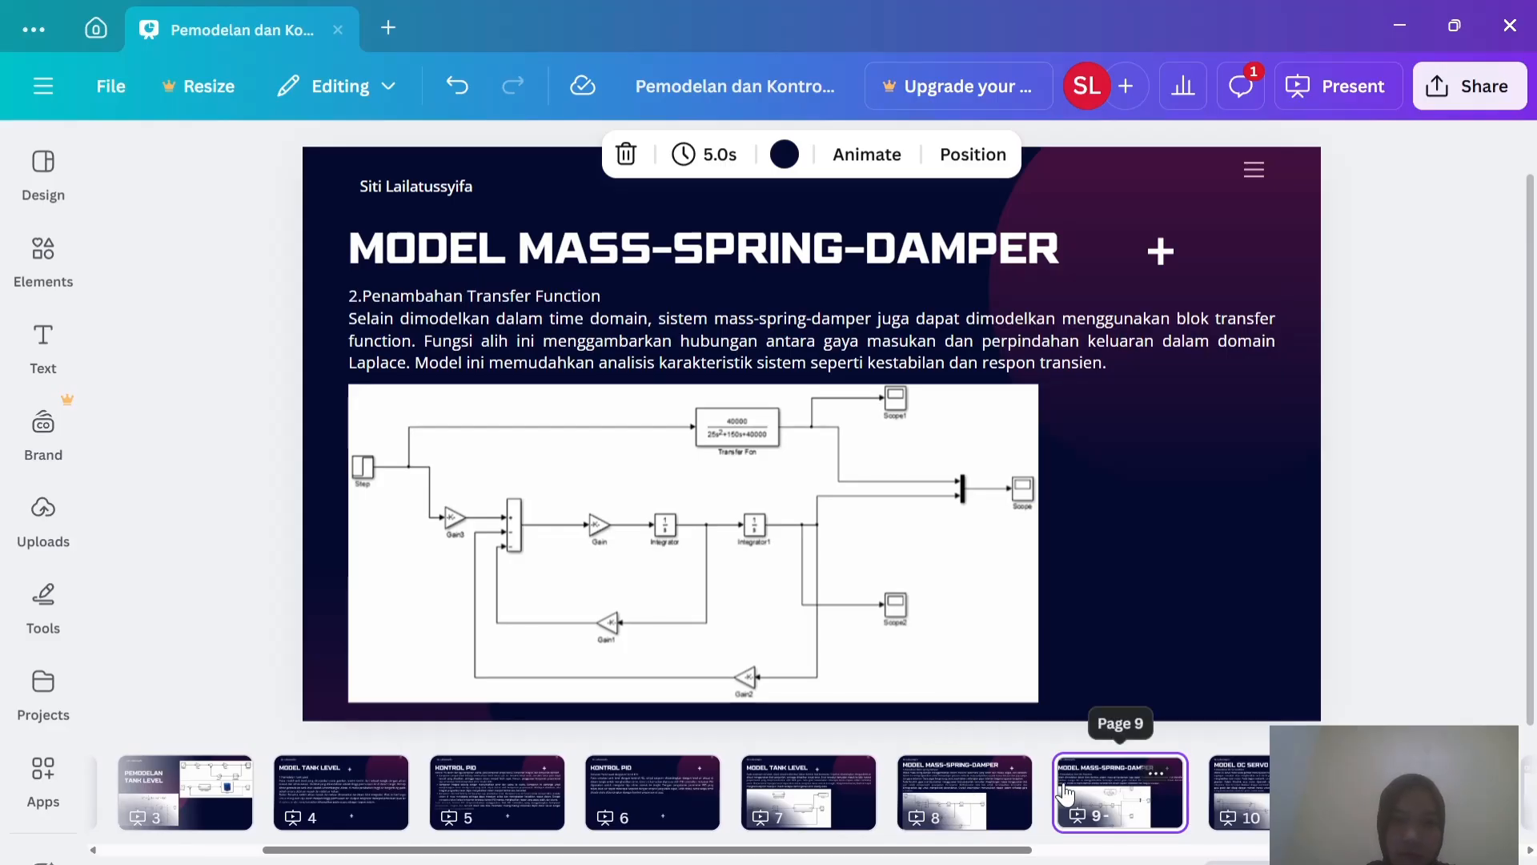
scroll(1064, 792, right, 1)
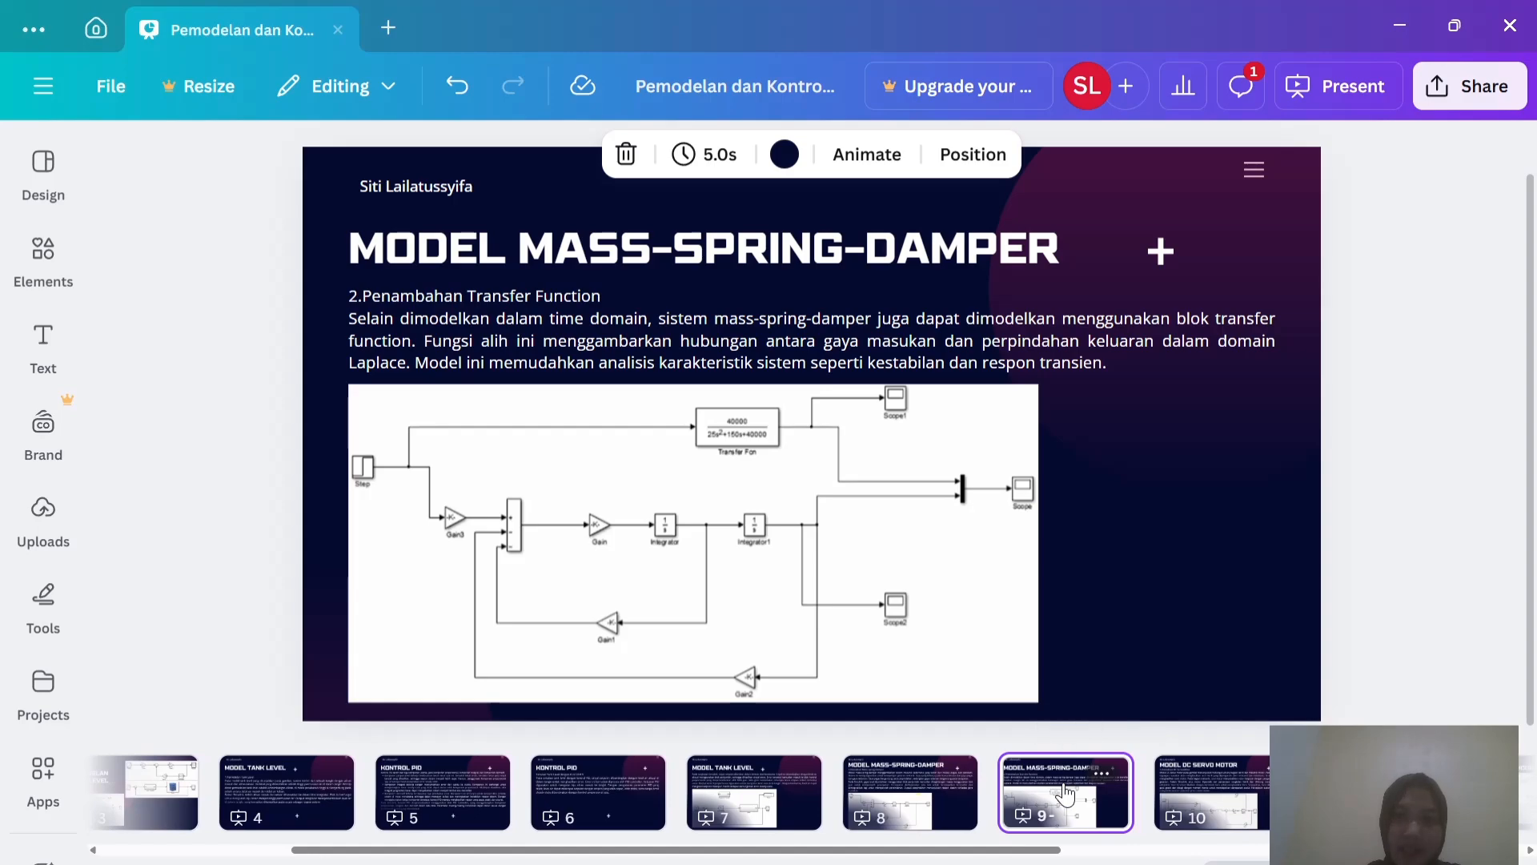
click(925, 799)
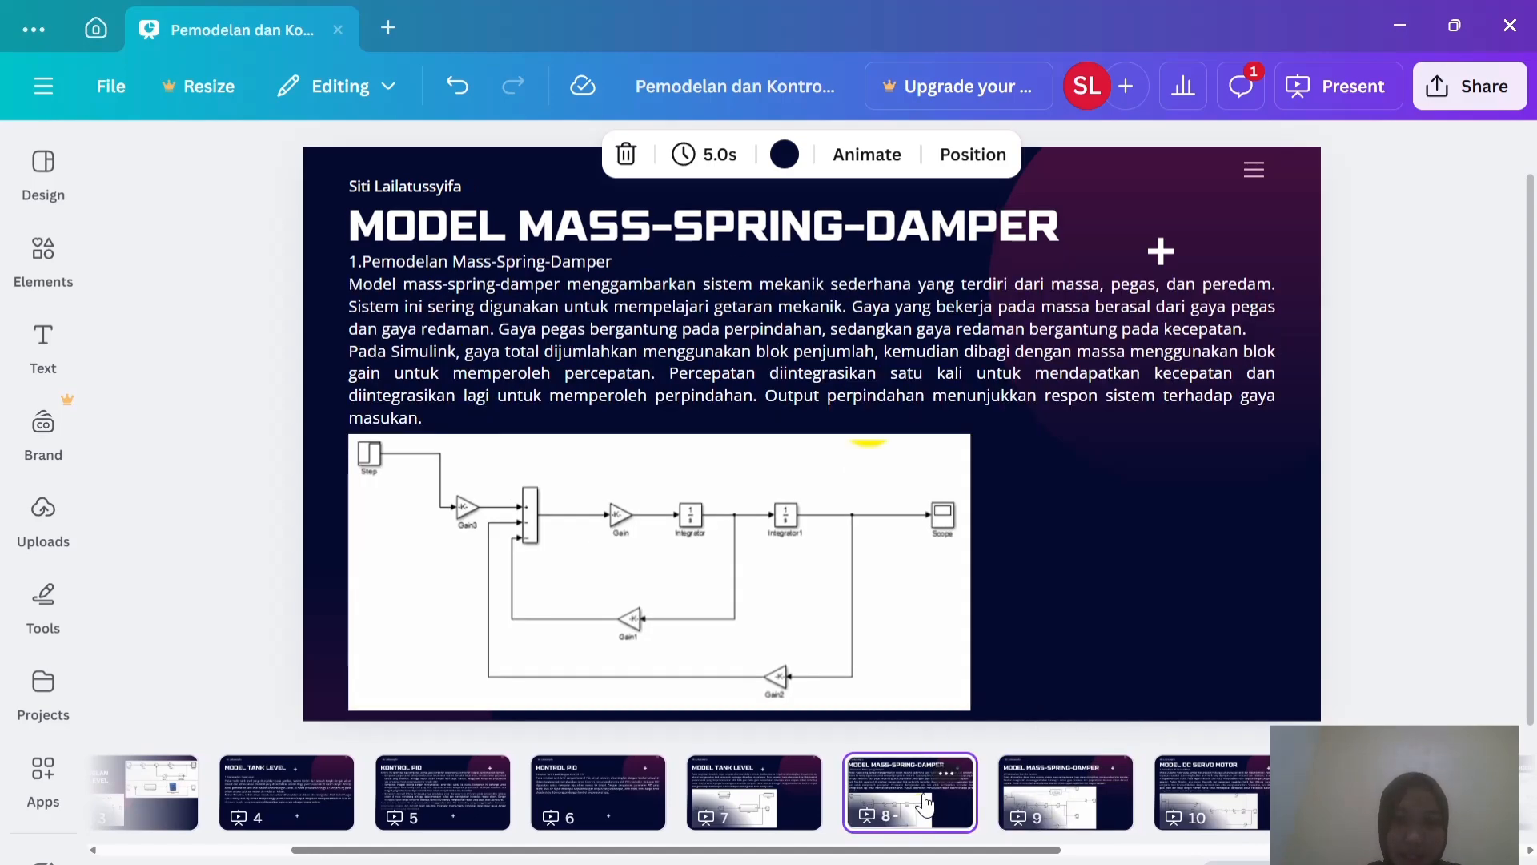
click(1057, 801)
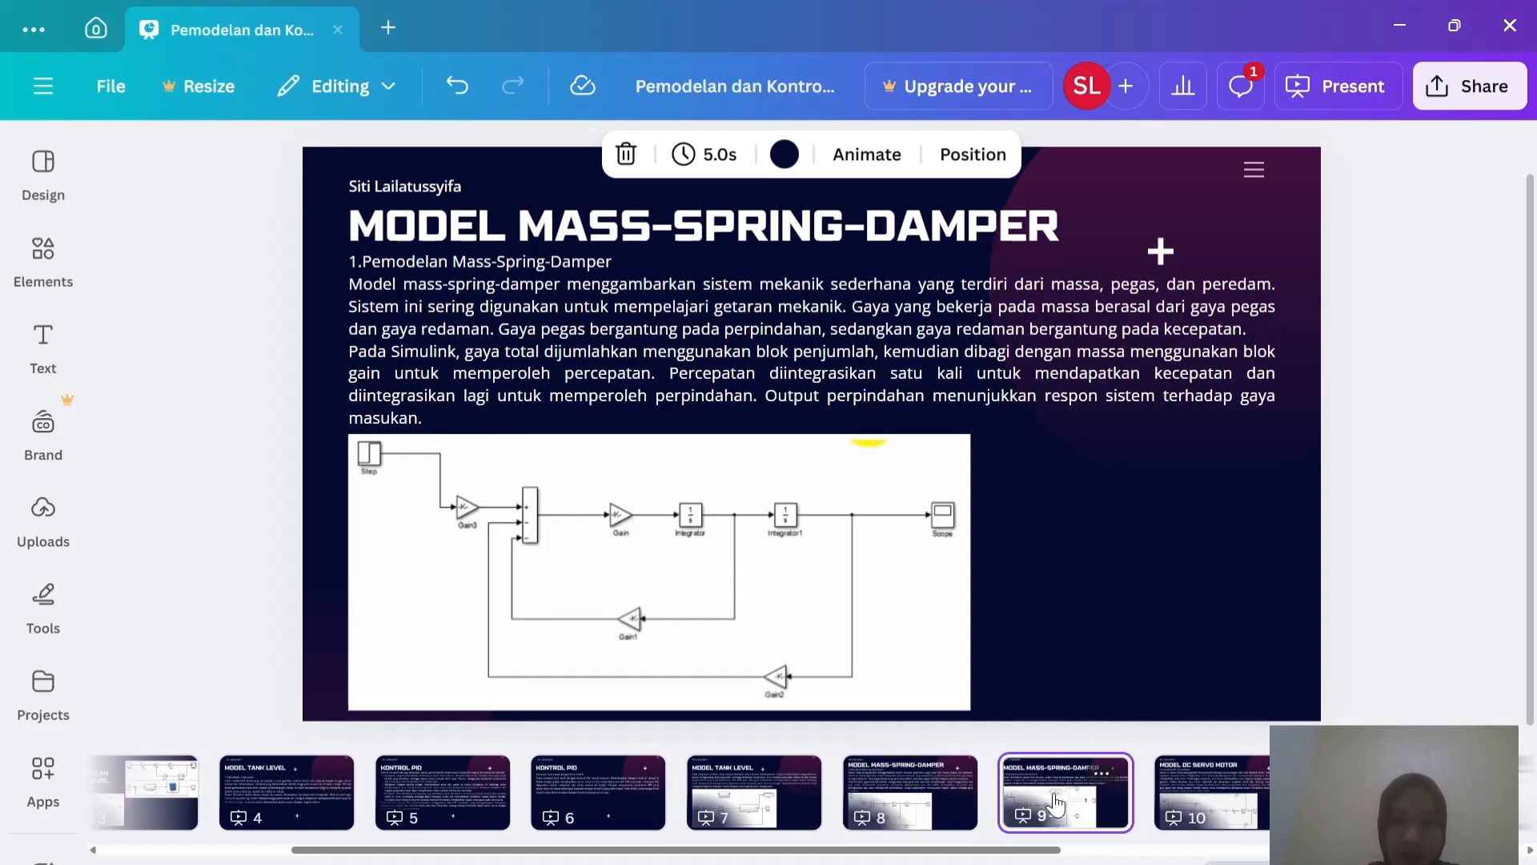
Step: Return to the untitled Simulink model, search the library for sum and place a Sum block right of the Gain
mouse_move(1131, 863)
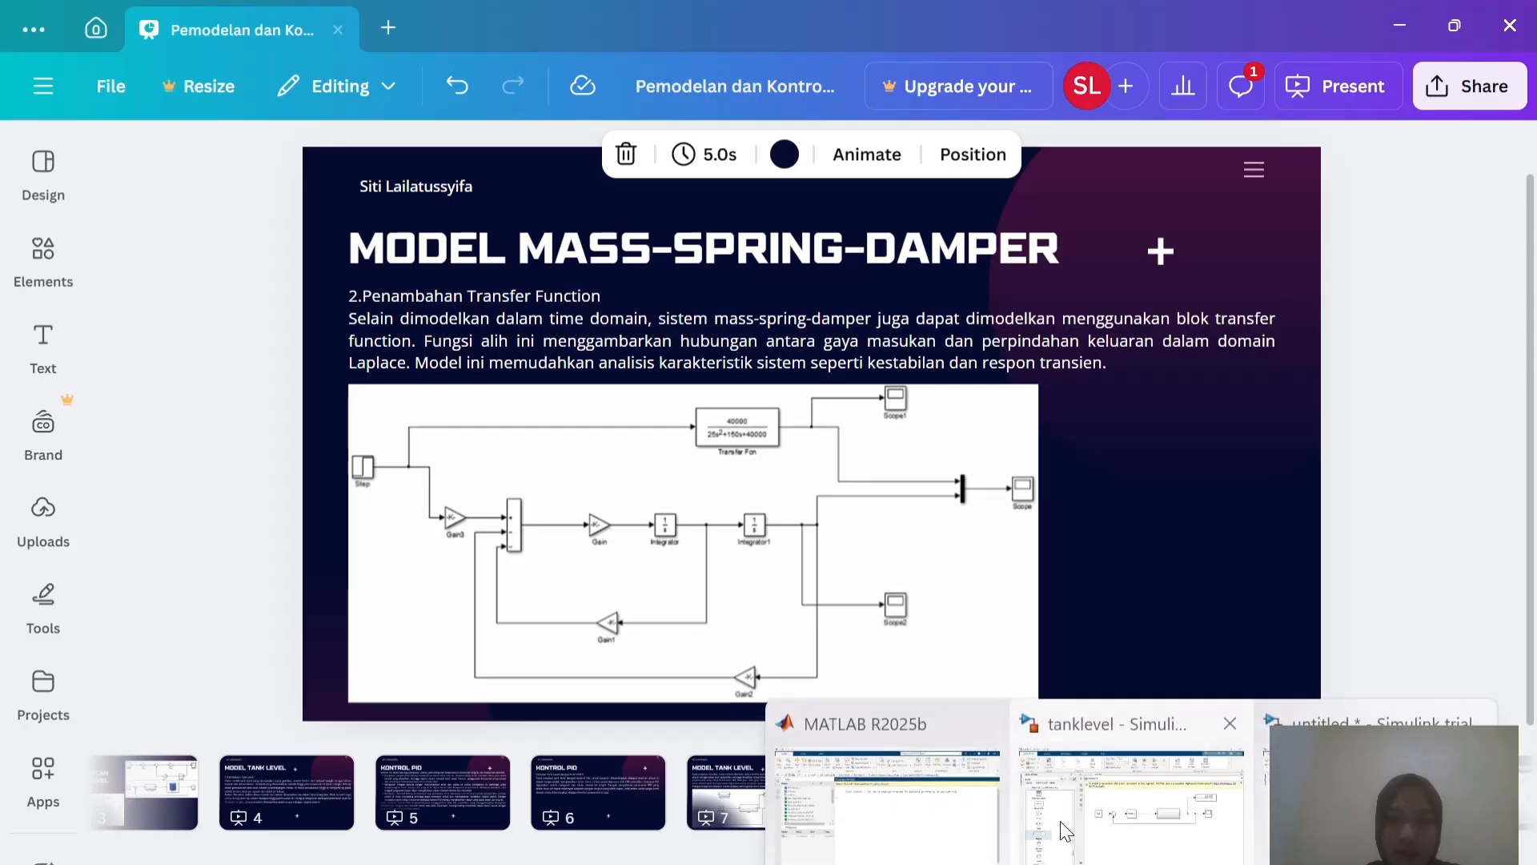
click(1065, 819)
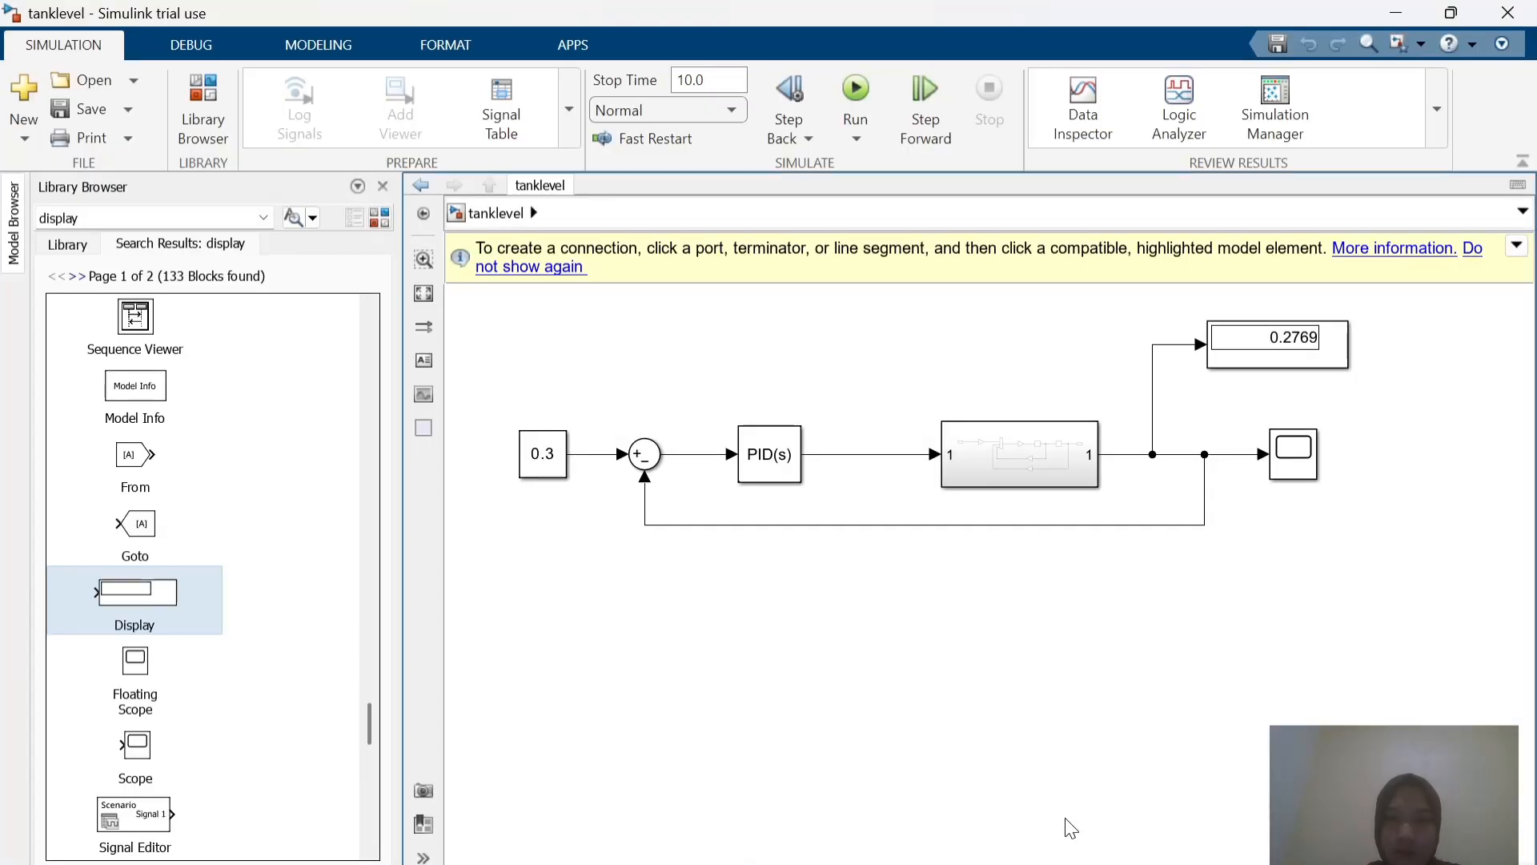
key(alt+Tab)
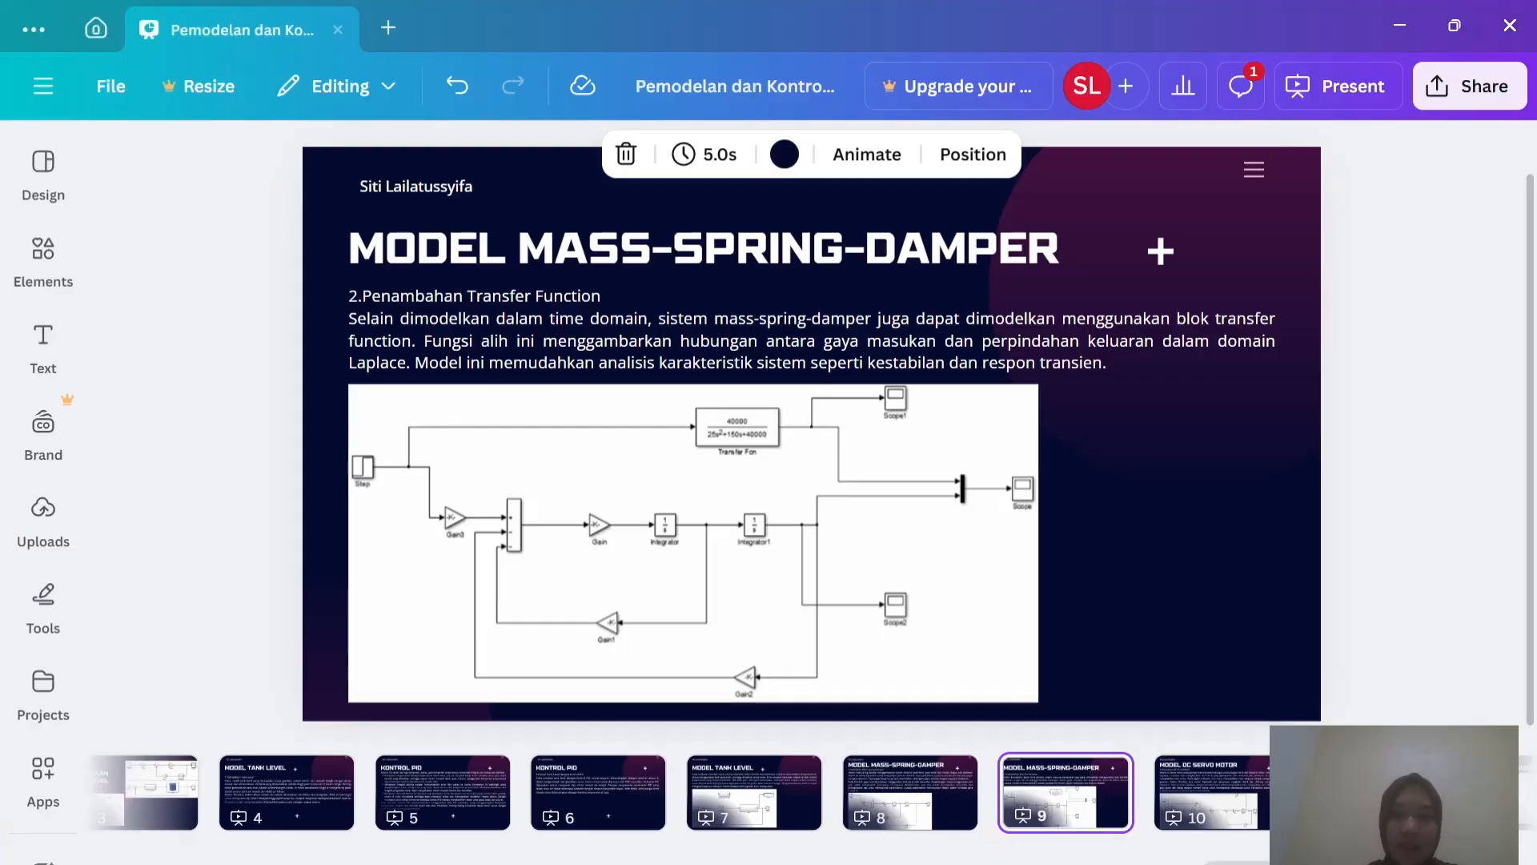
mouse_move(1130, 863)
click(1164, 811)
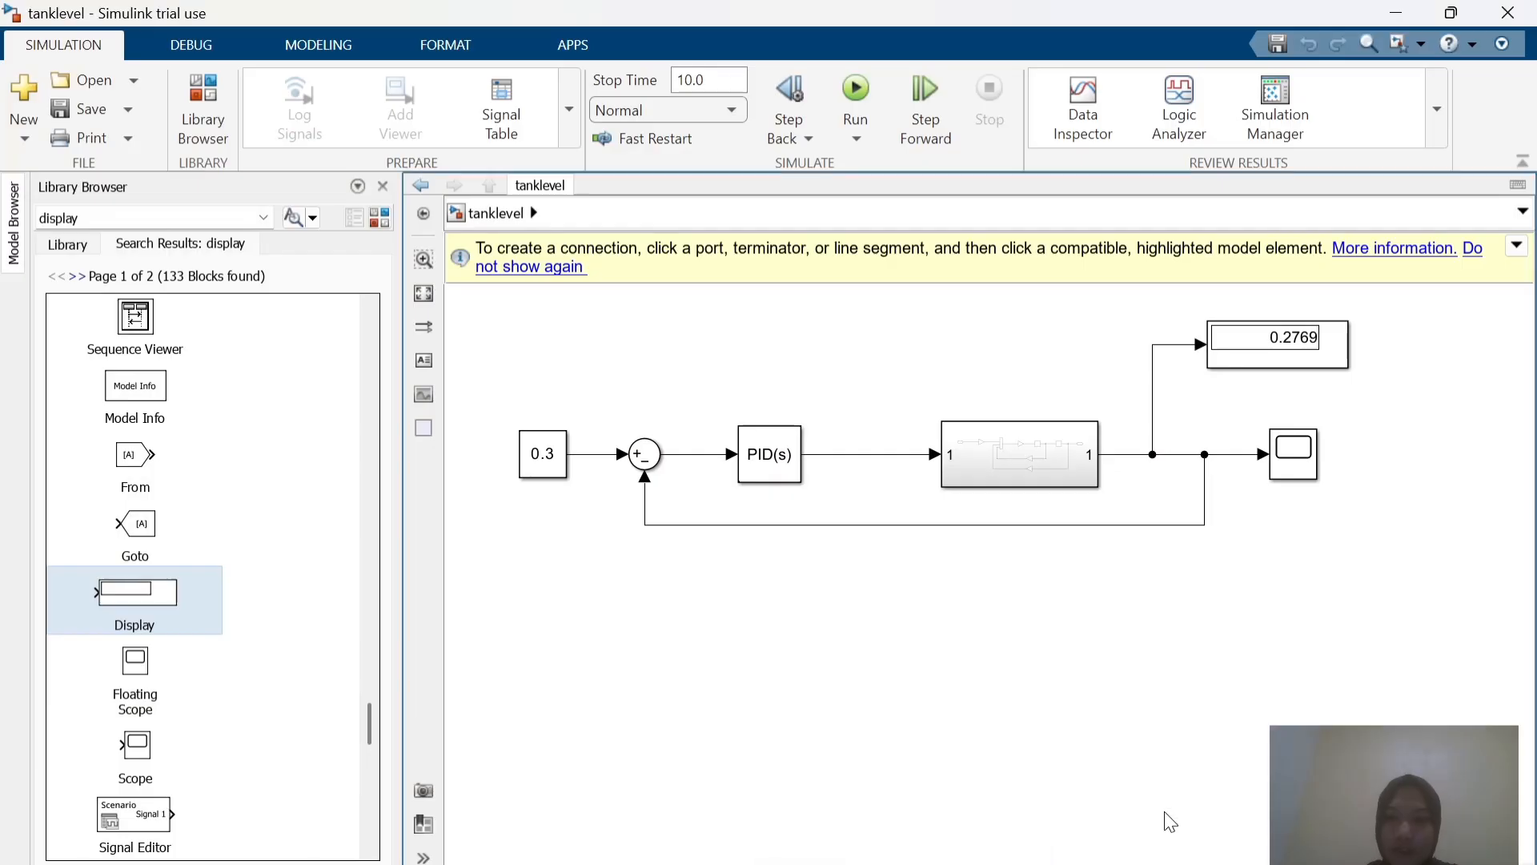
click(1369, 788)
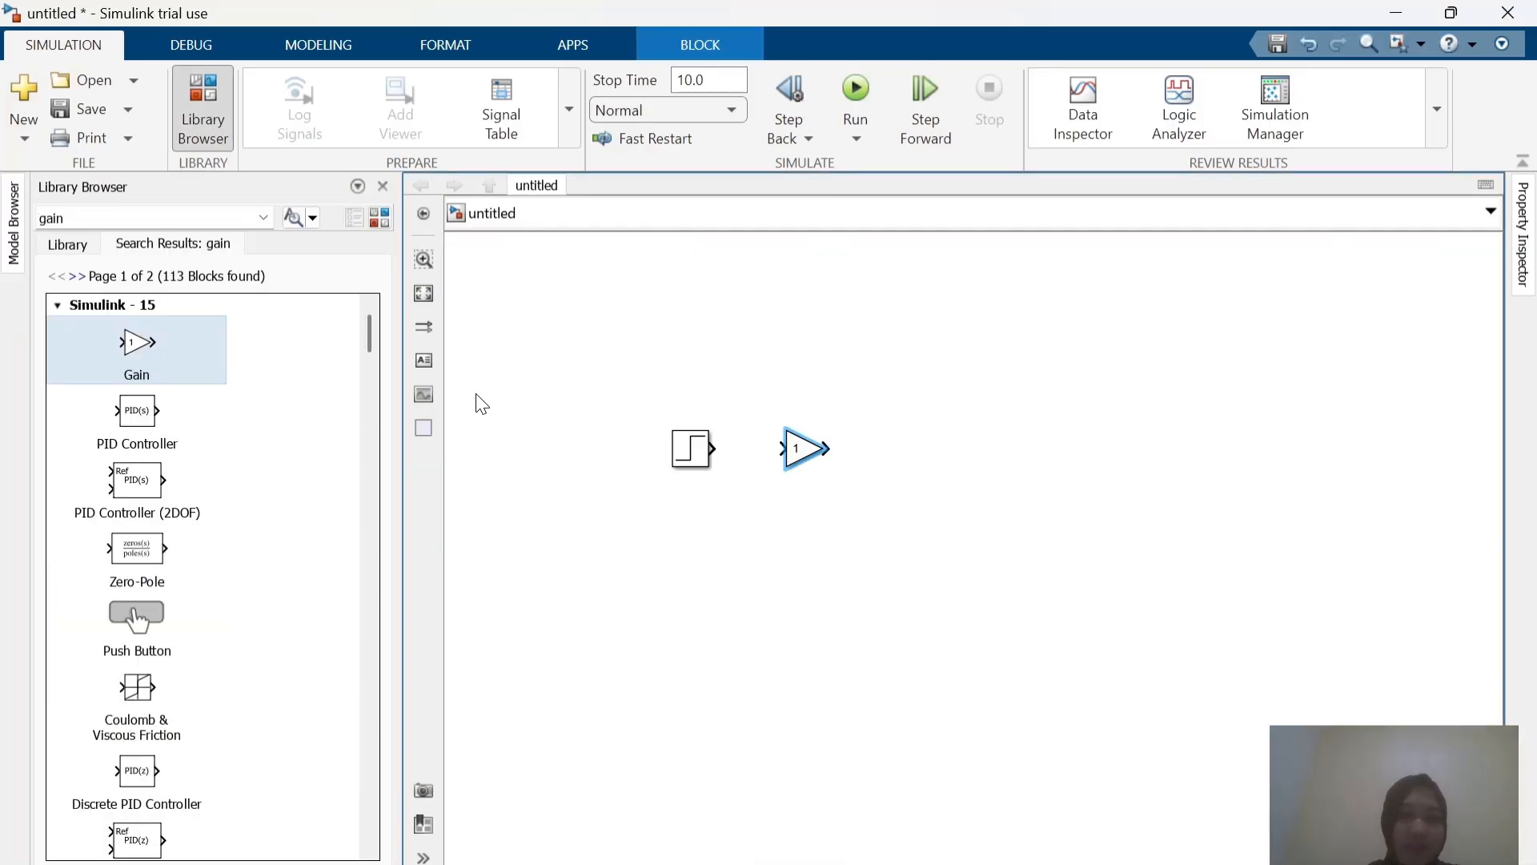
double_click(155, 213)
text(sum)
key(Return)
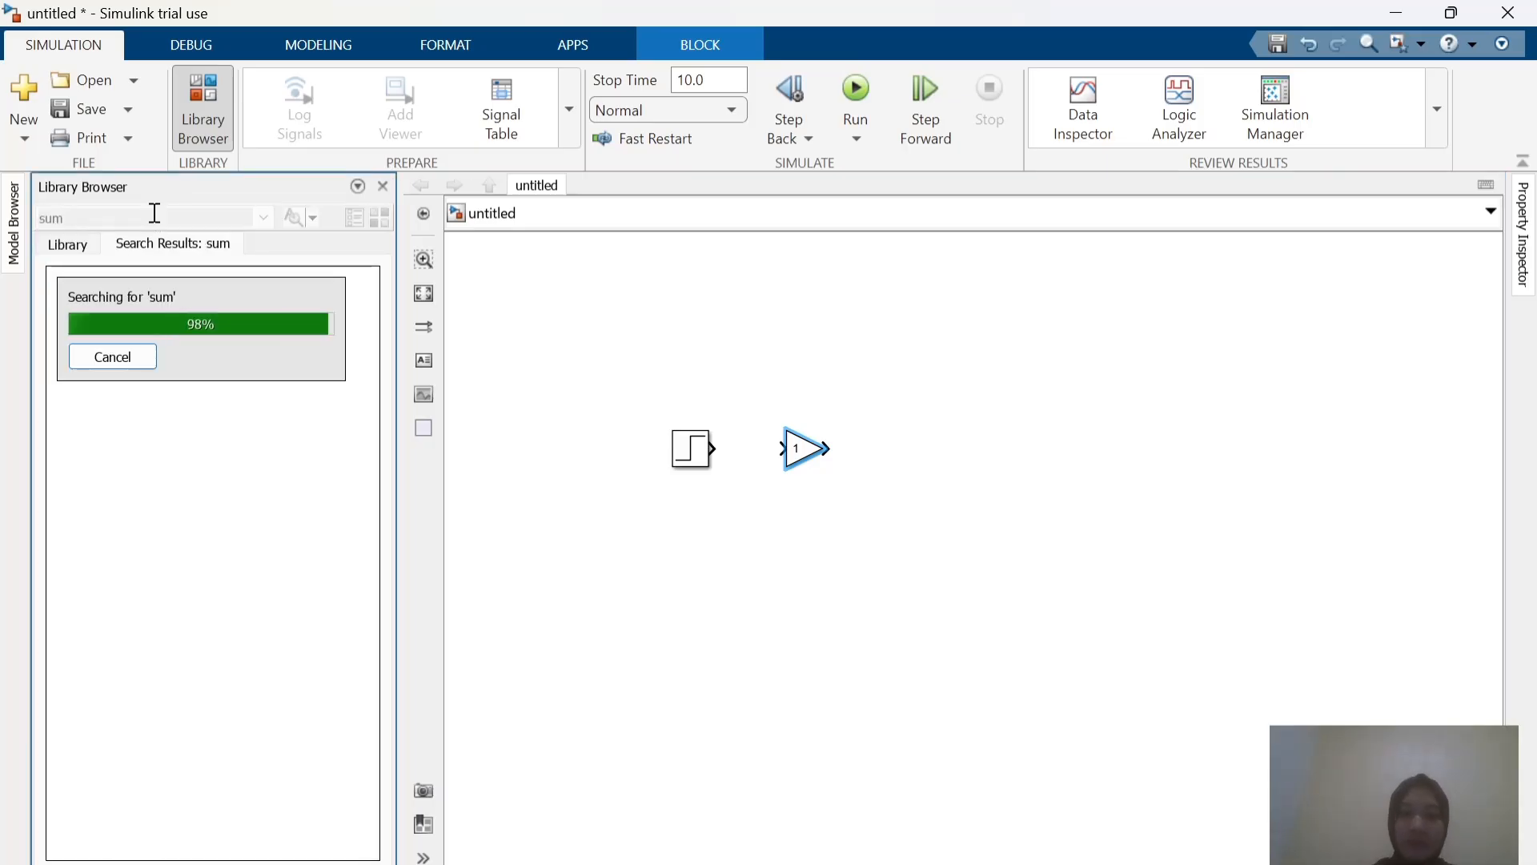
drag(153, 349, 941, 470)
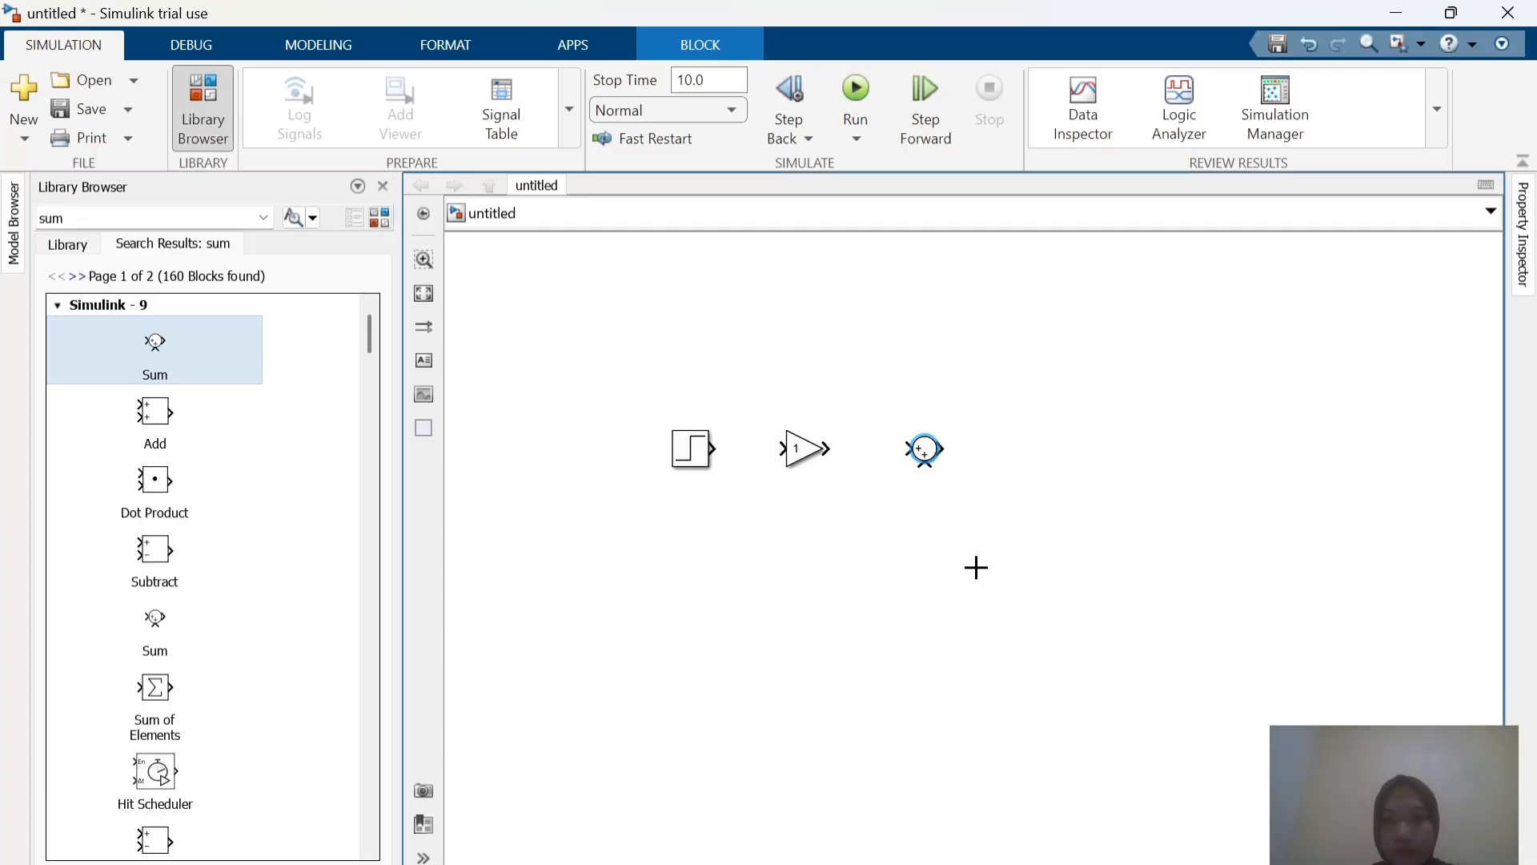
Step: Check the mass-spring-damper diagram in Canva, return to the untitled Simulink model and paste a copy of the Gain block beyond the Sum
key(alt+Tab)
key(alt+Tab)
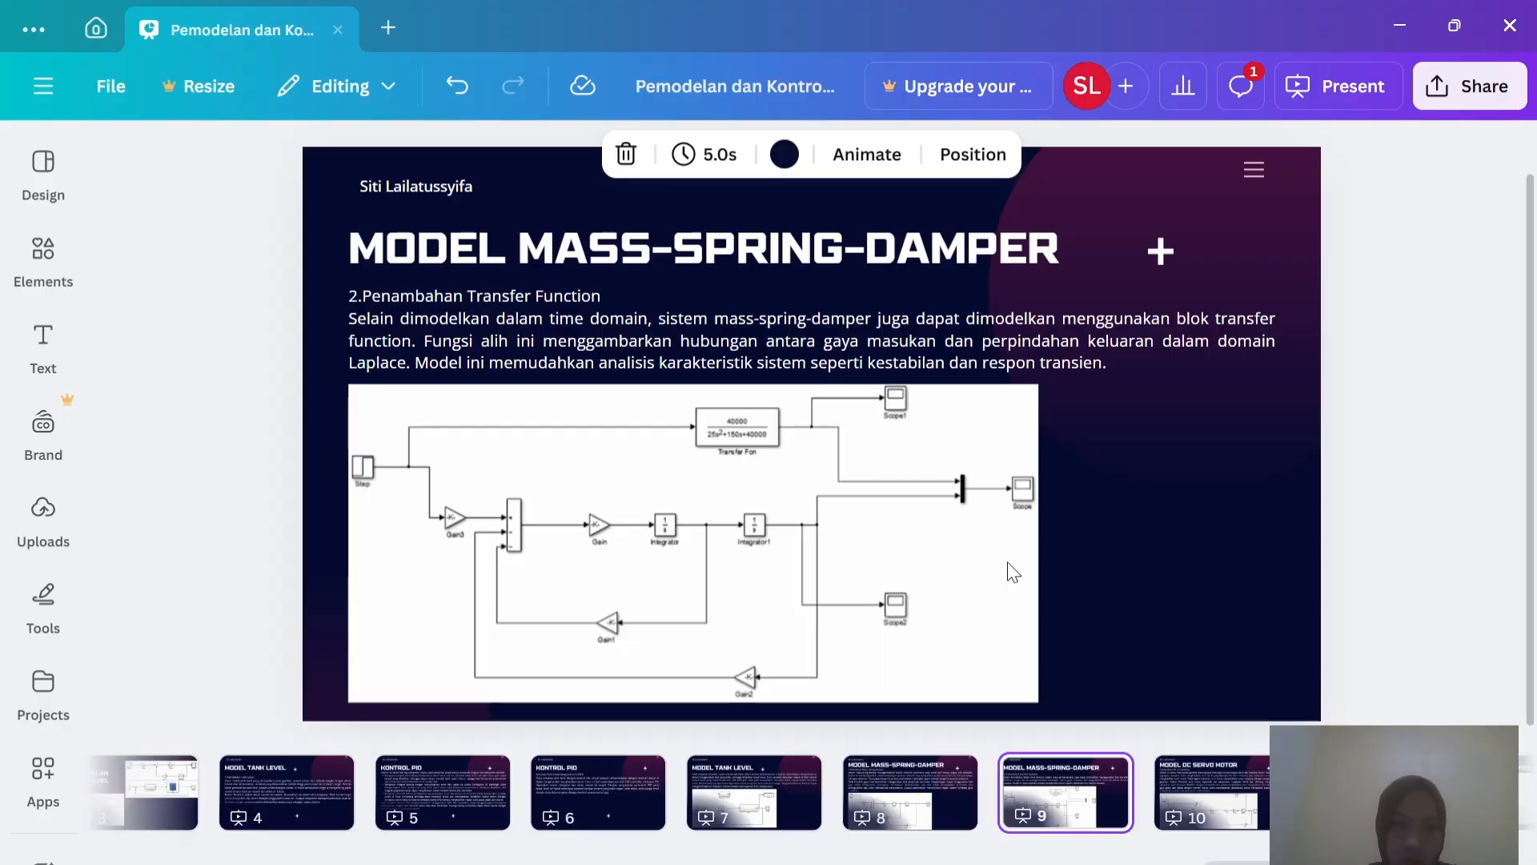
key(alt+Tab)
click(797, 448)
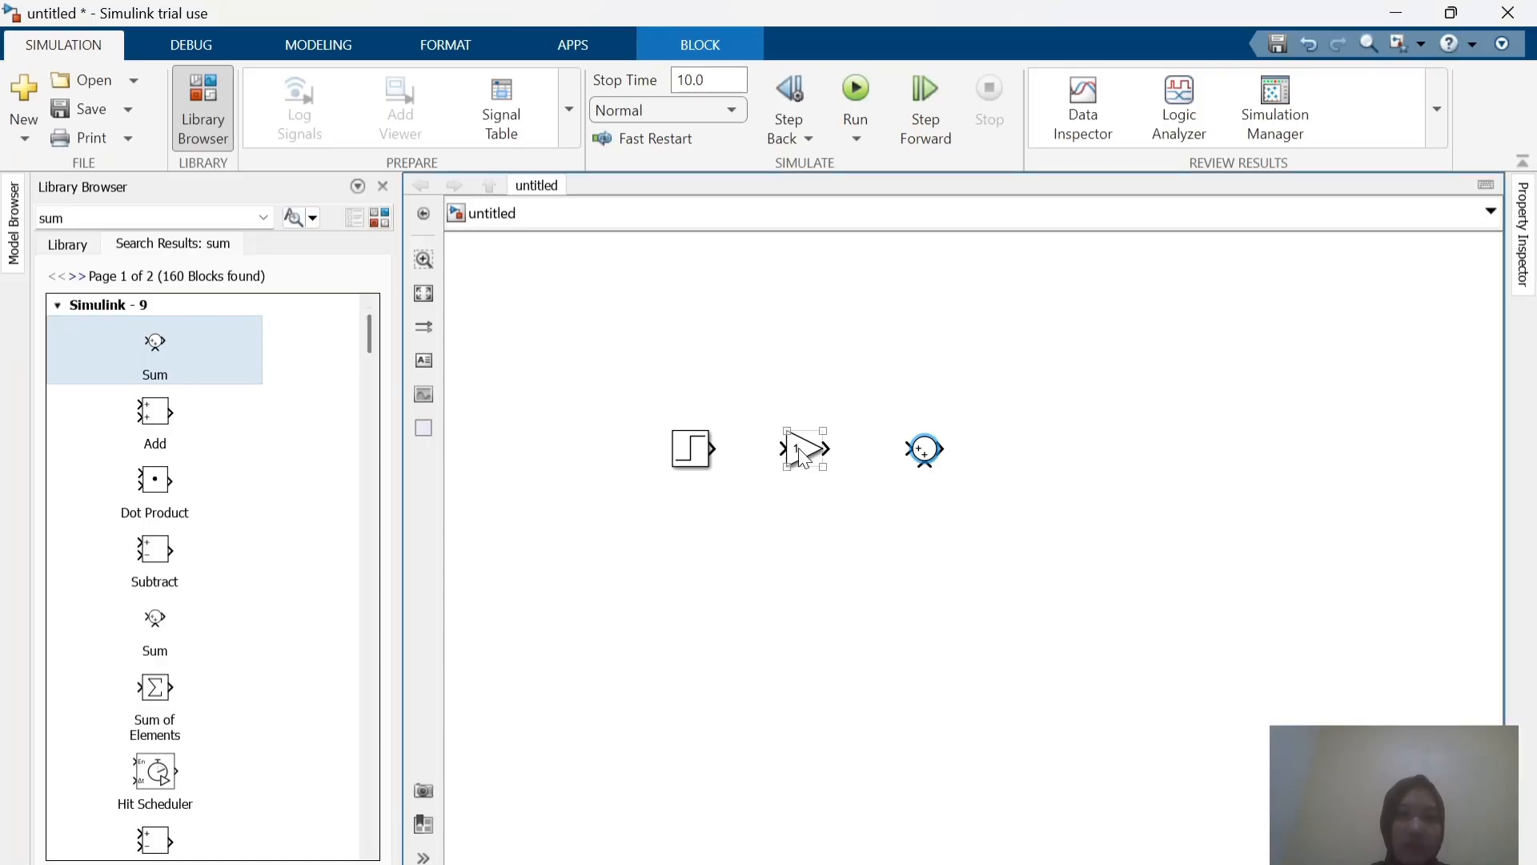
click(1161, 439)
key(ctrl+v)
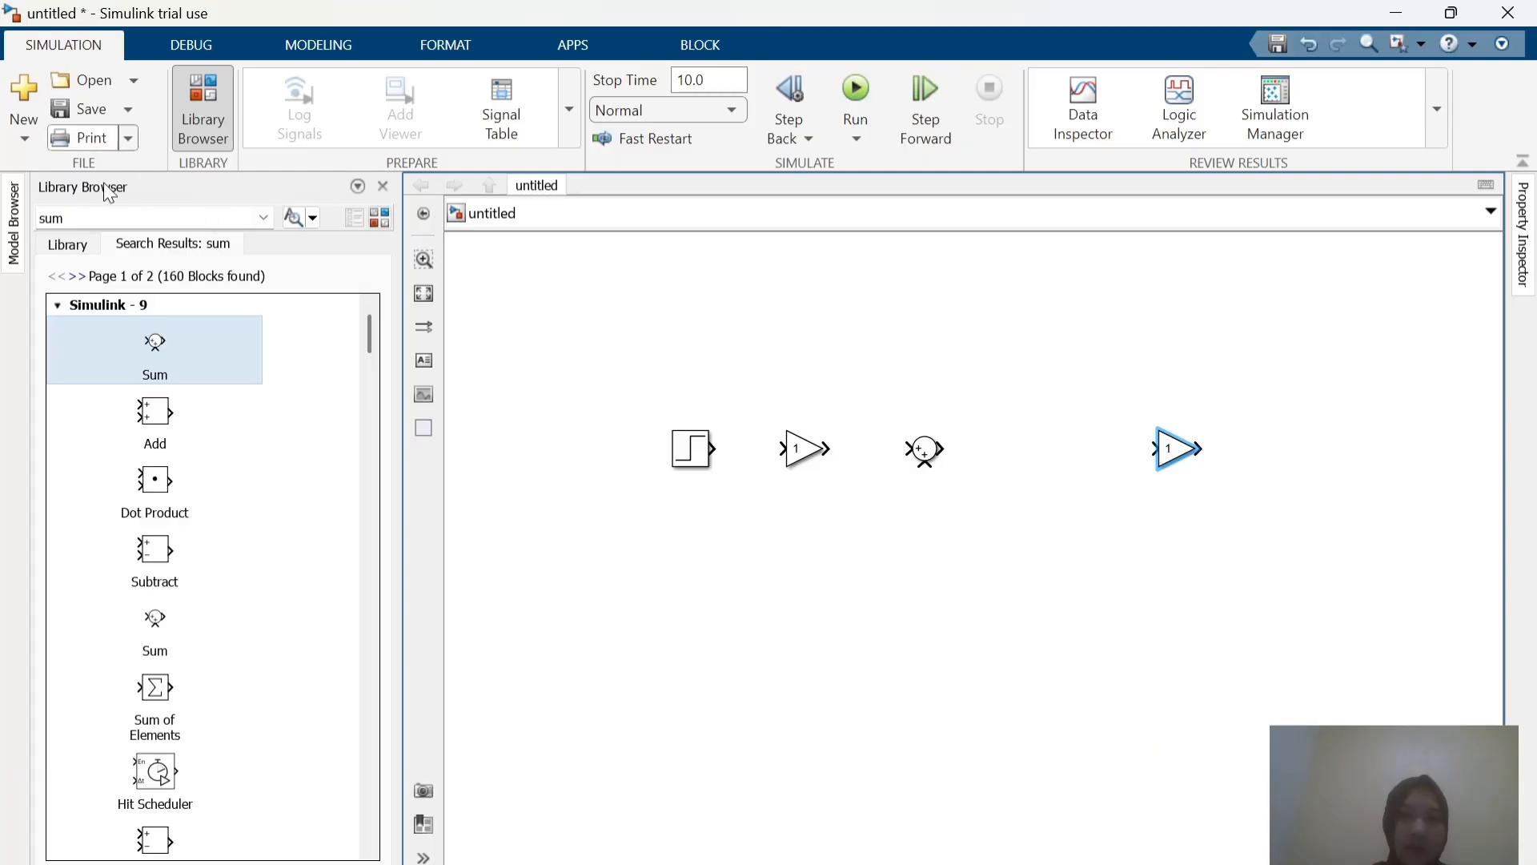
Step: Search the library for integrator and line up two Integrator blocks after the second Gain, moving that Gain closer to the Sum
double_click(120, 219)
text(in)
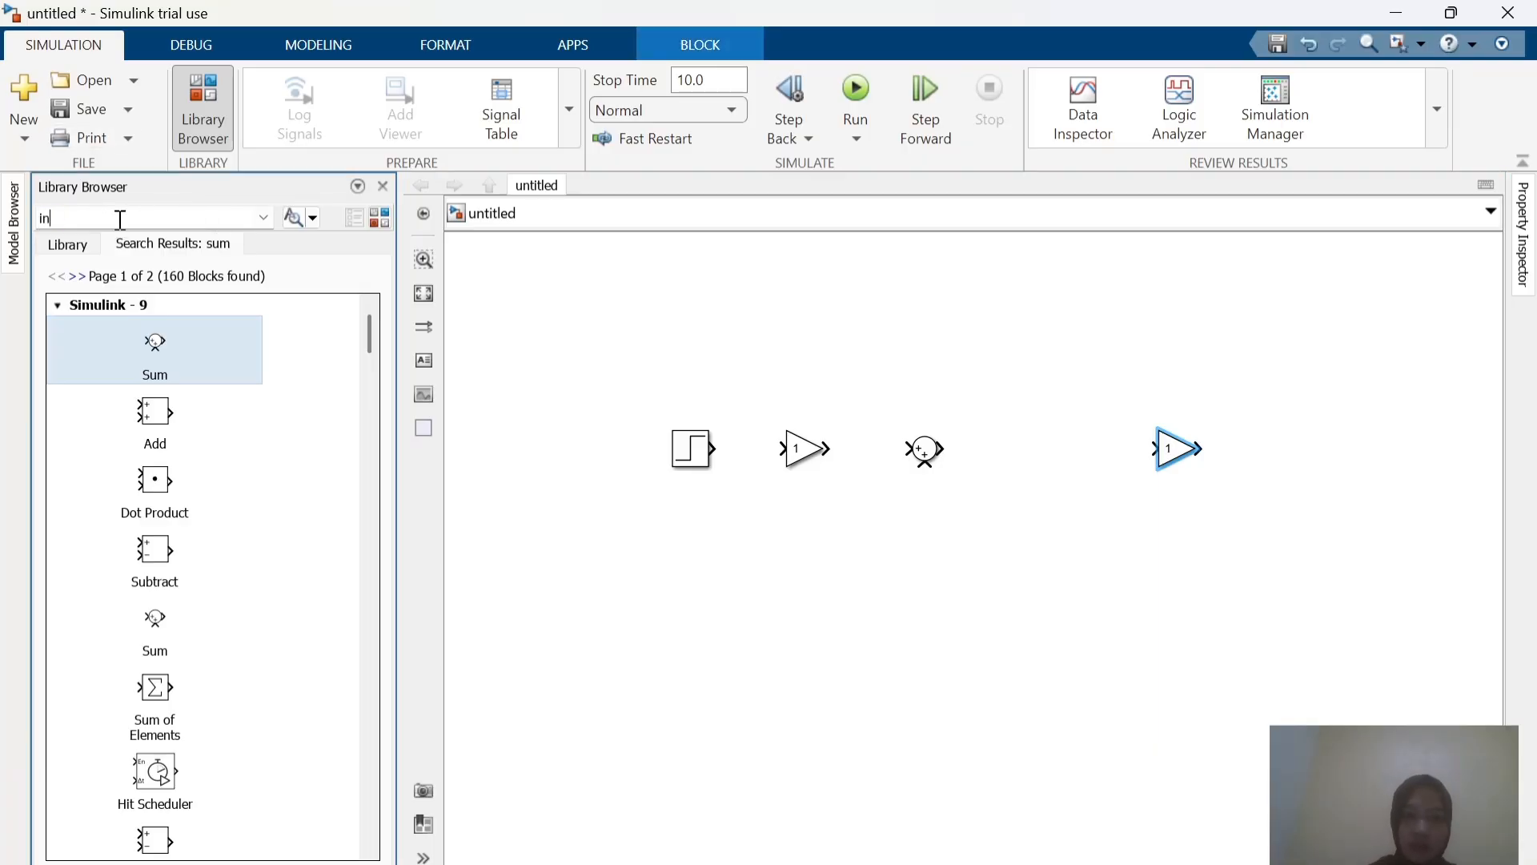
text(tegrator)
key(Return)
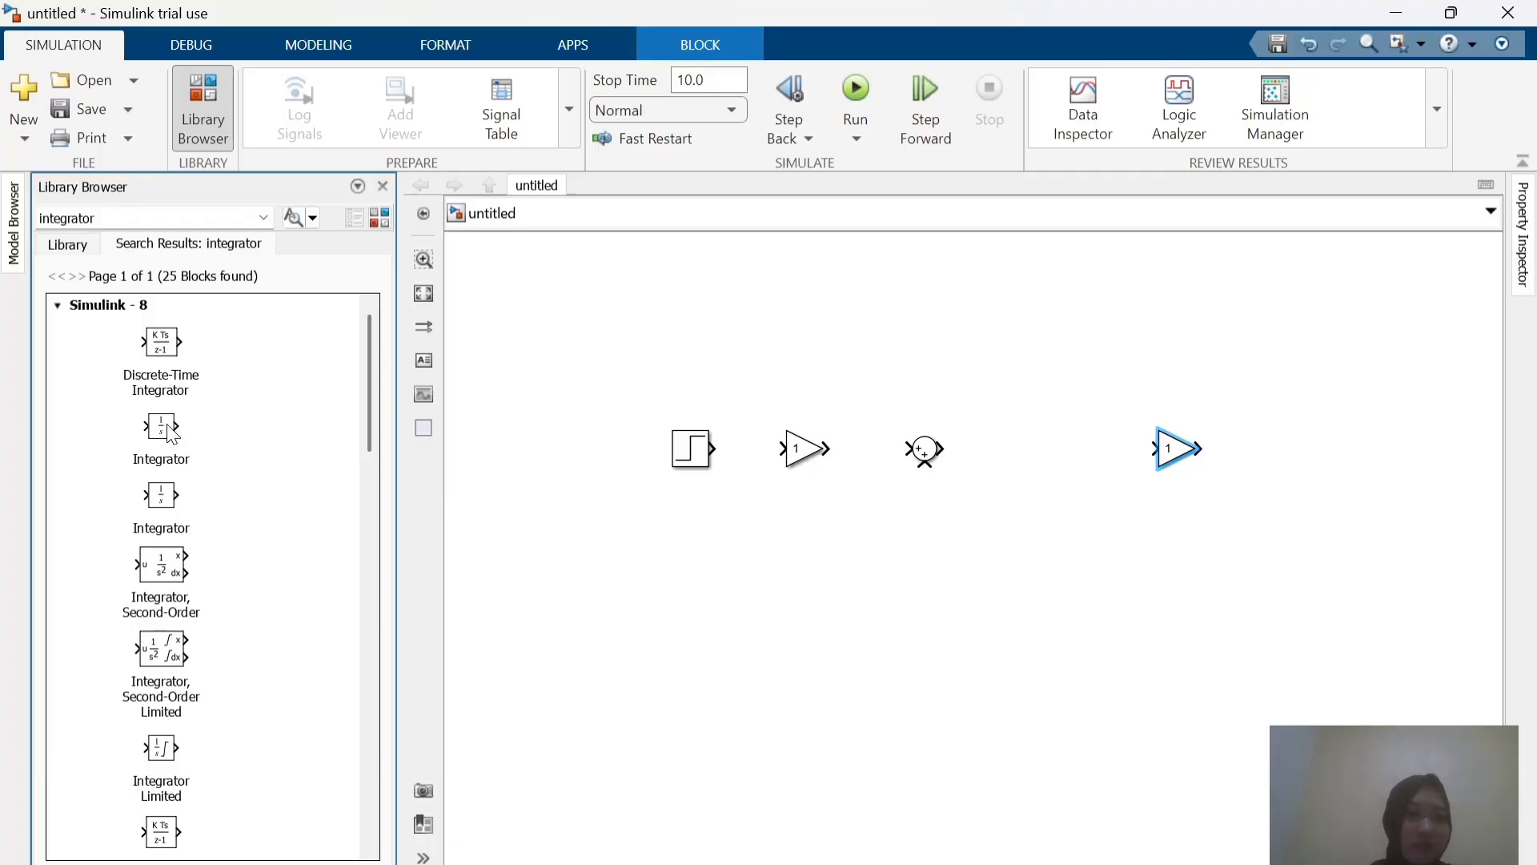
drag(170, 432, 1252, 515)
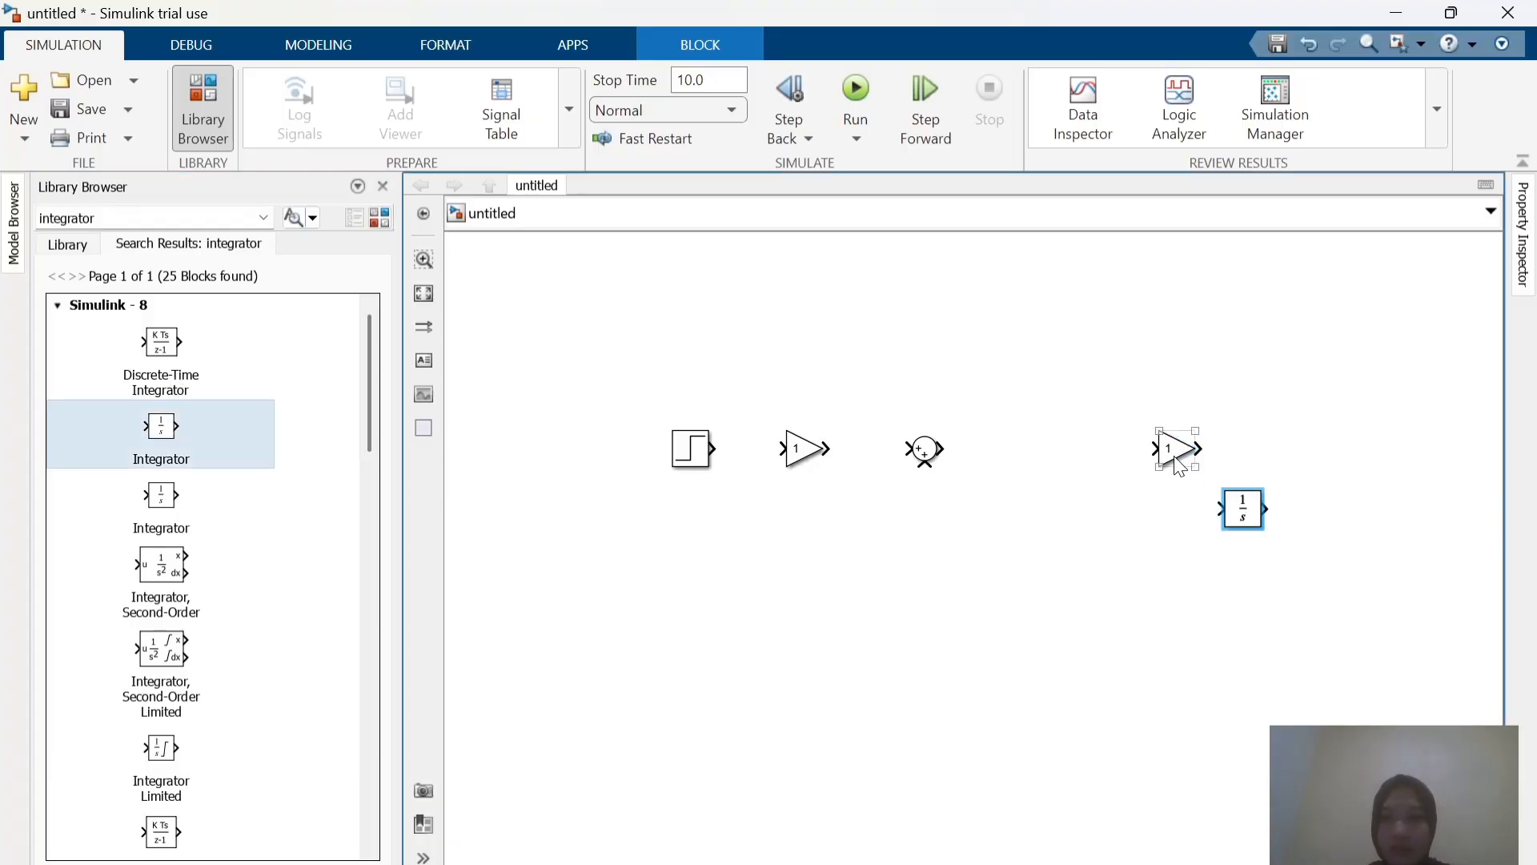
drag(1179, 467, 1071, 466)
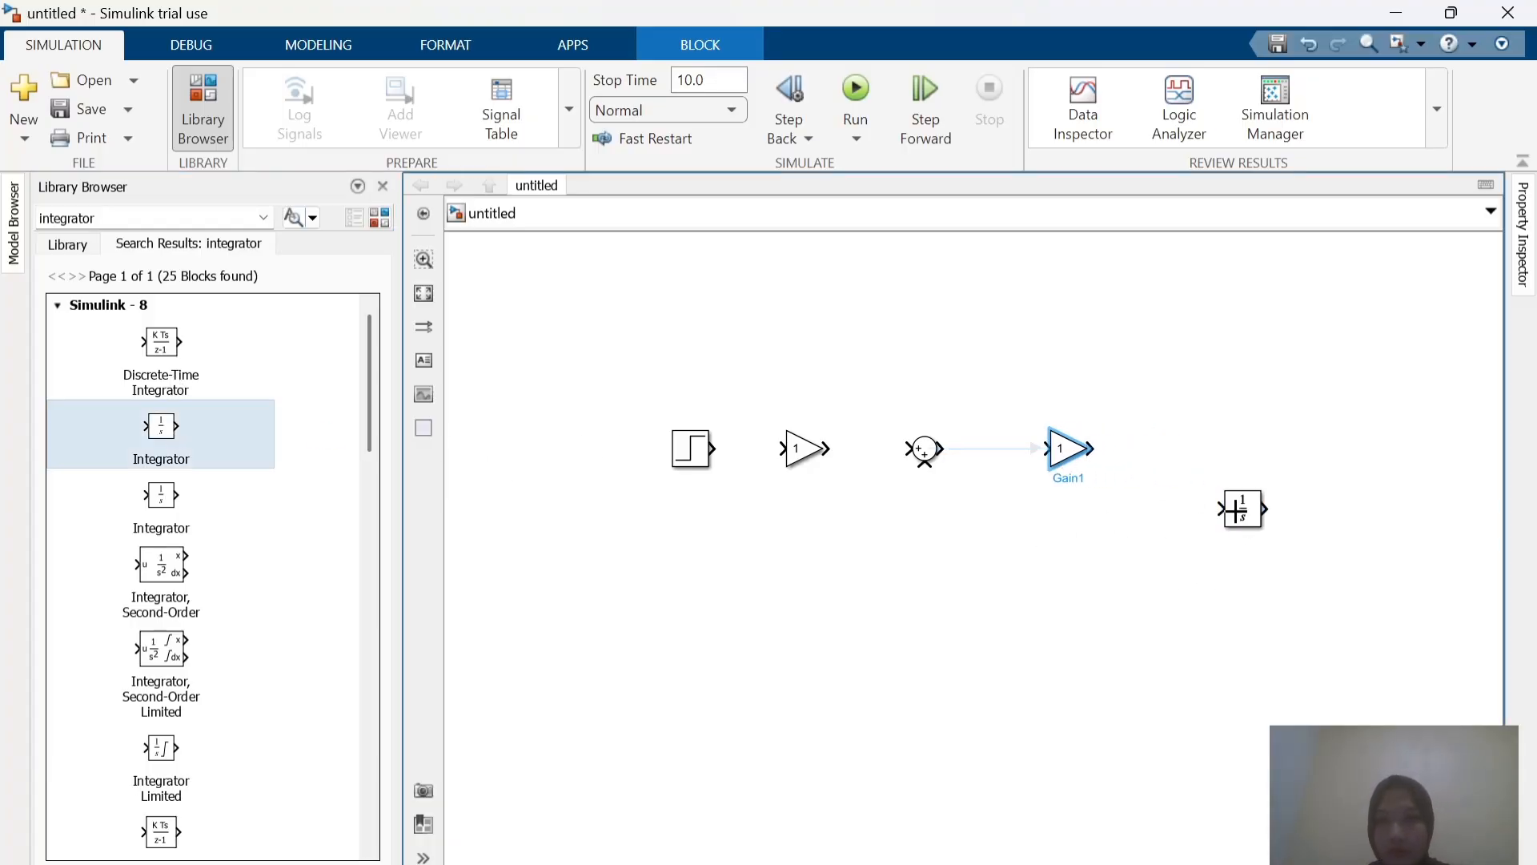
drag(1237, 509, 1308, 454)
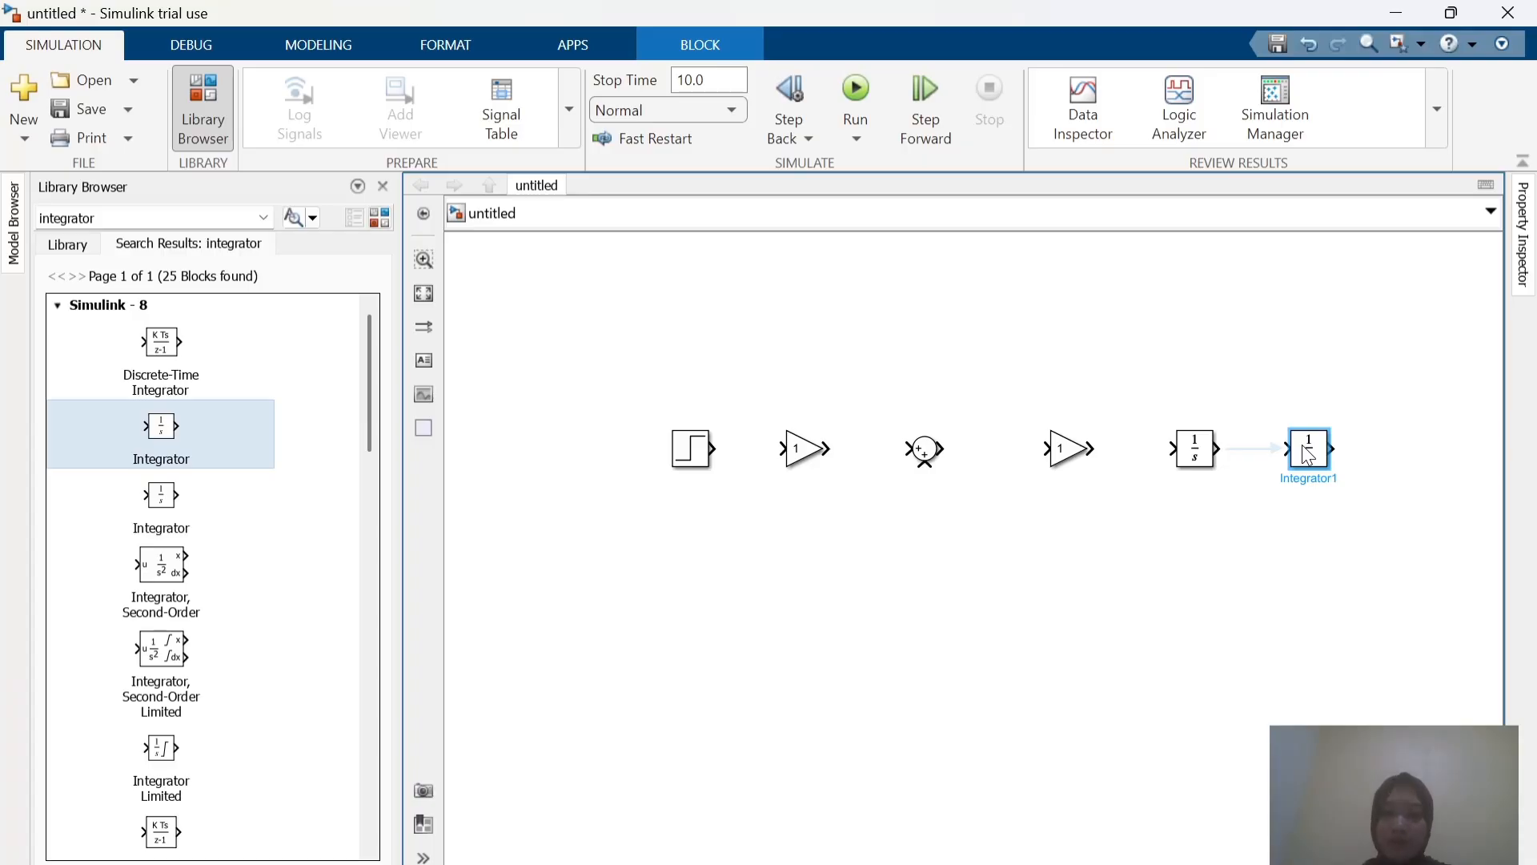
Step: Check the transfer function diagram in Canva, return to Simulink, search the library for gain and place a Gain block below the Sum
key(alt+Tab)
key(Tab)
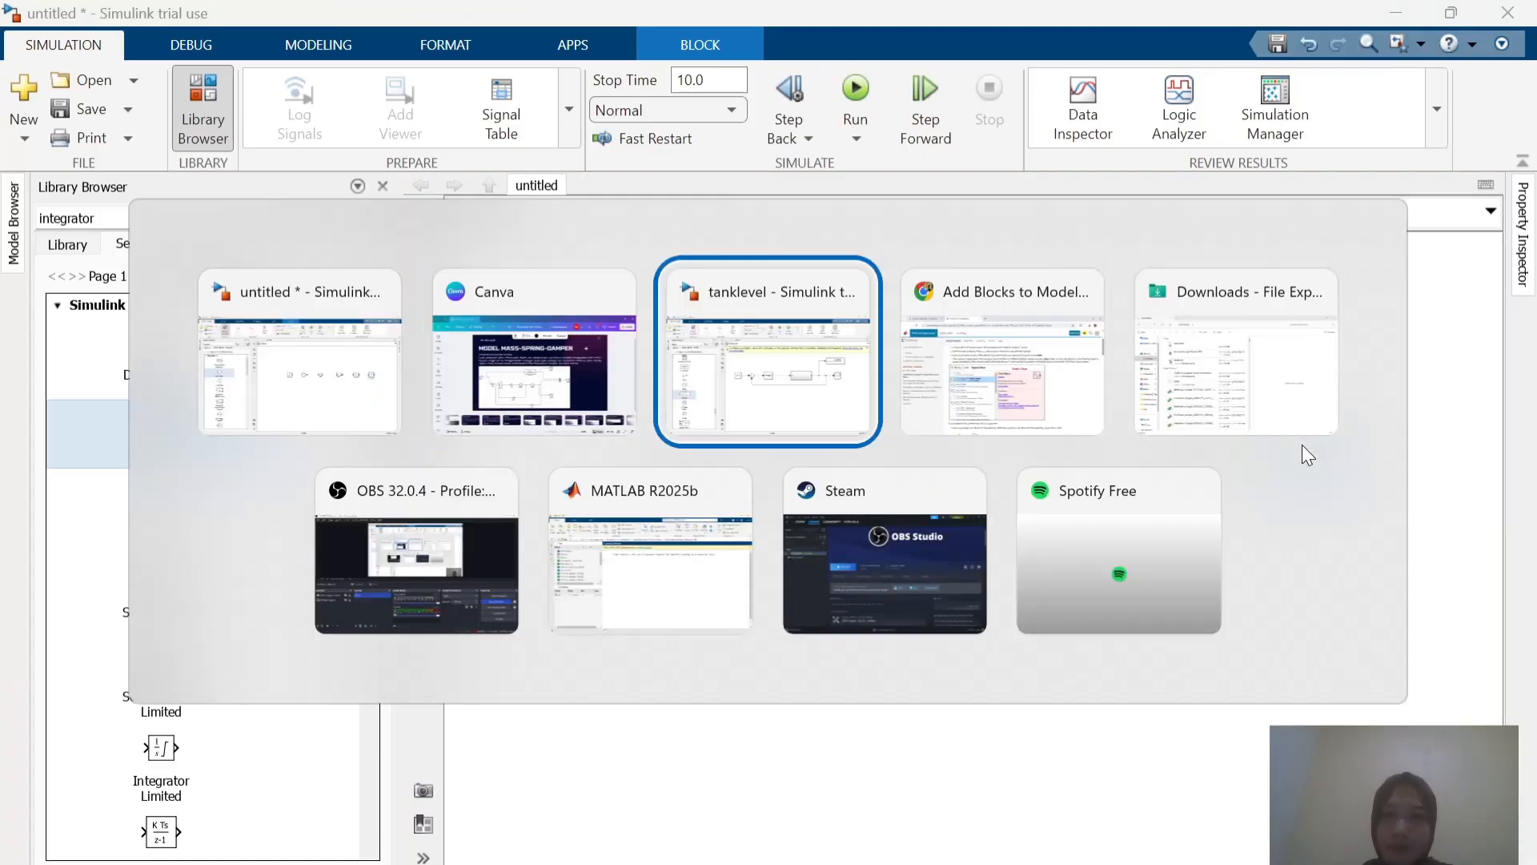
key(Down)
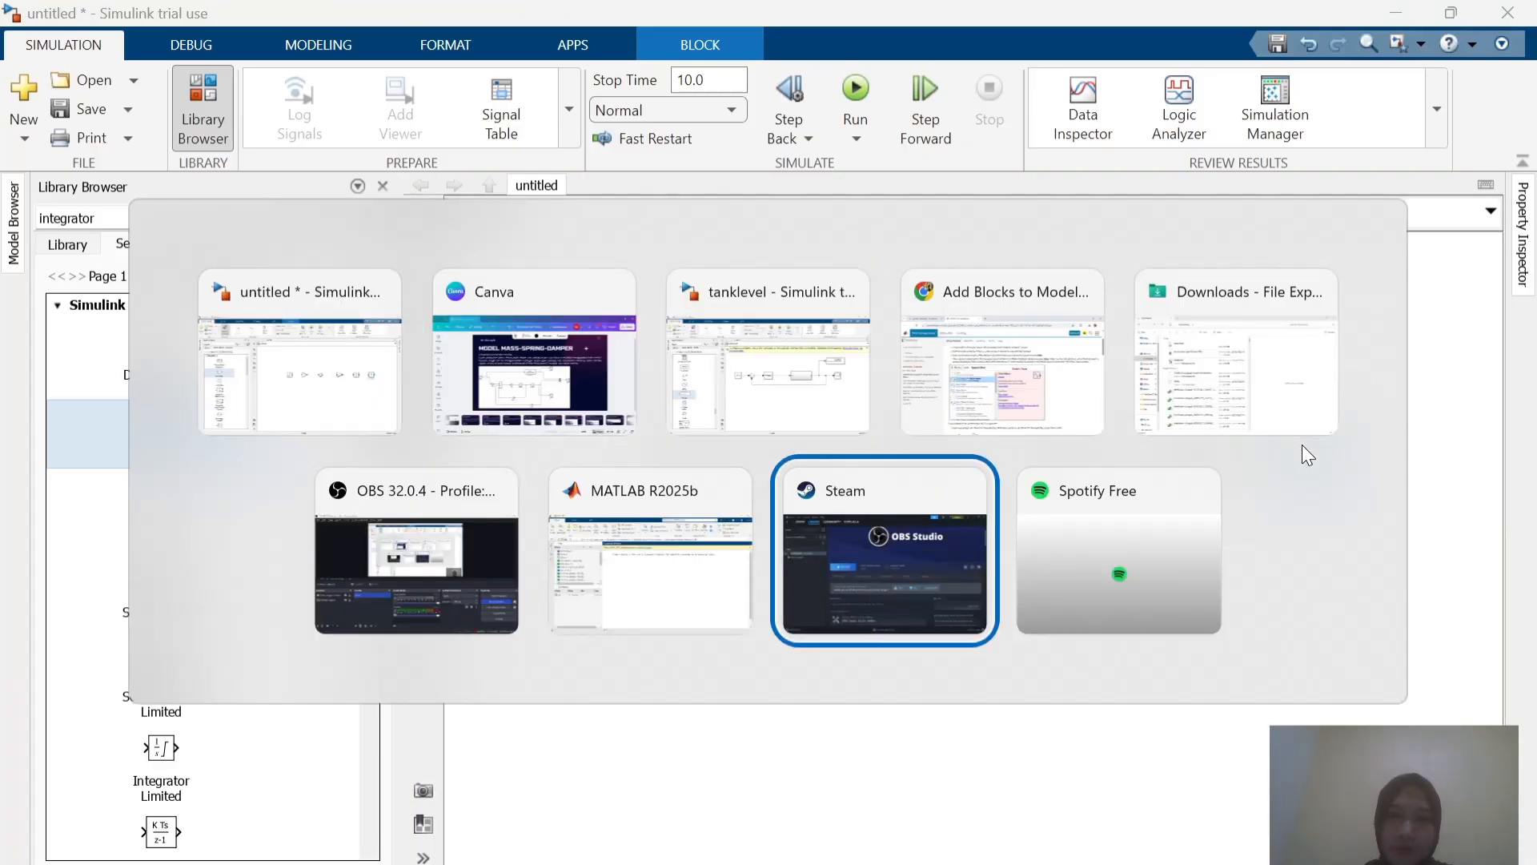
key(Up)
key(Left)
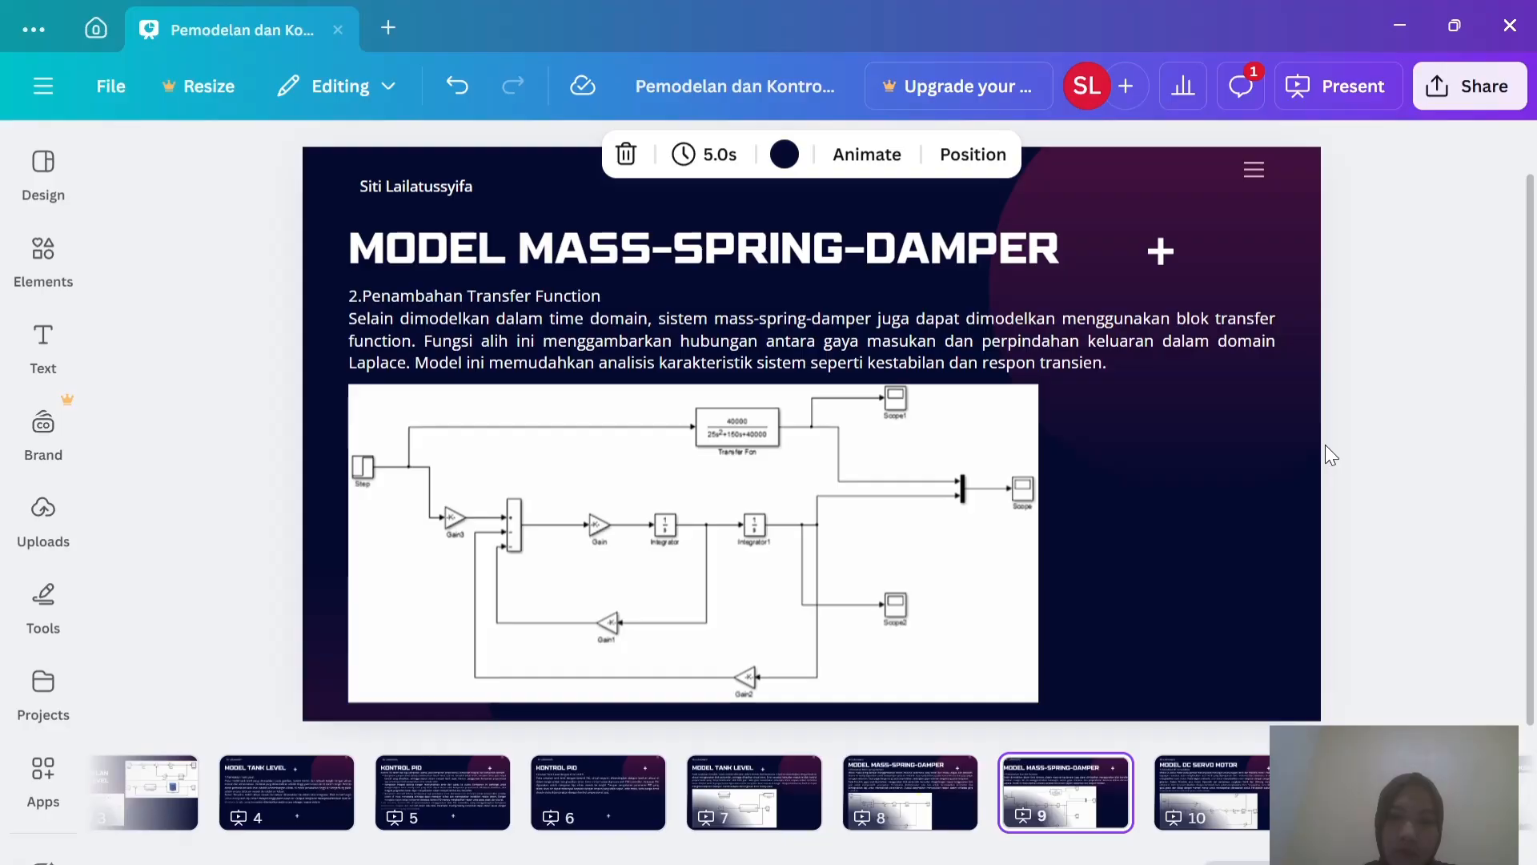
key(alt+Tab)
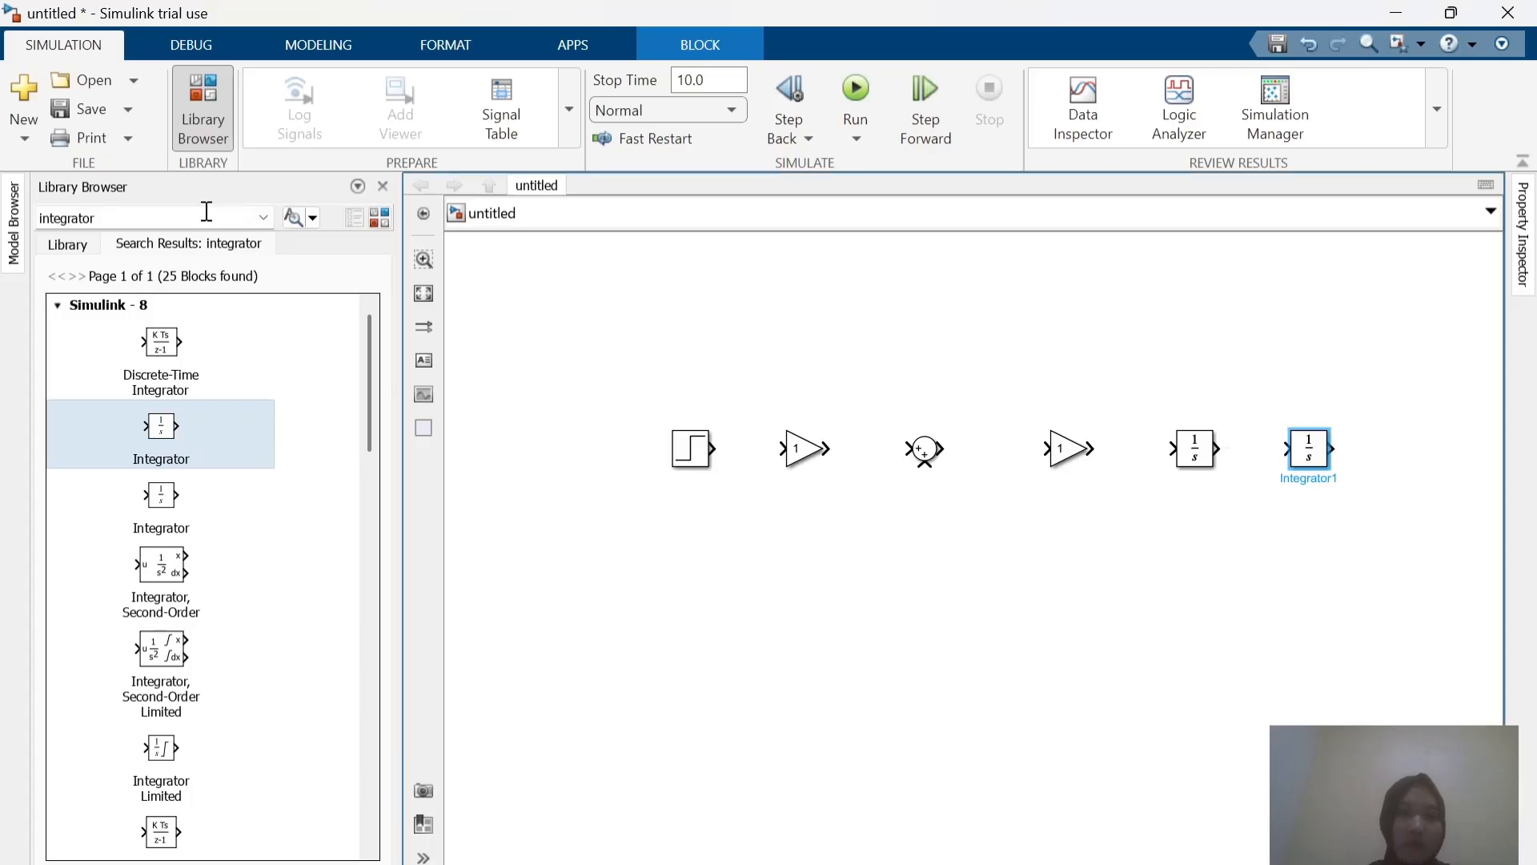
double_click(206, 213)
text(gain)
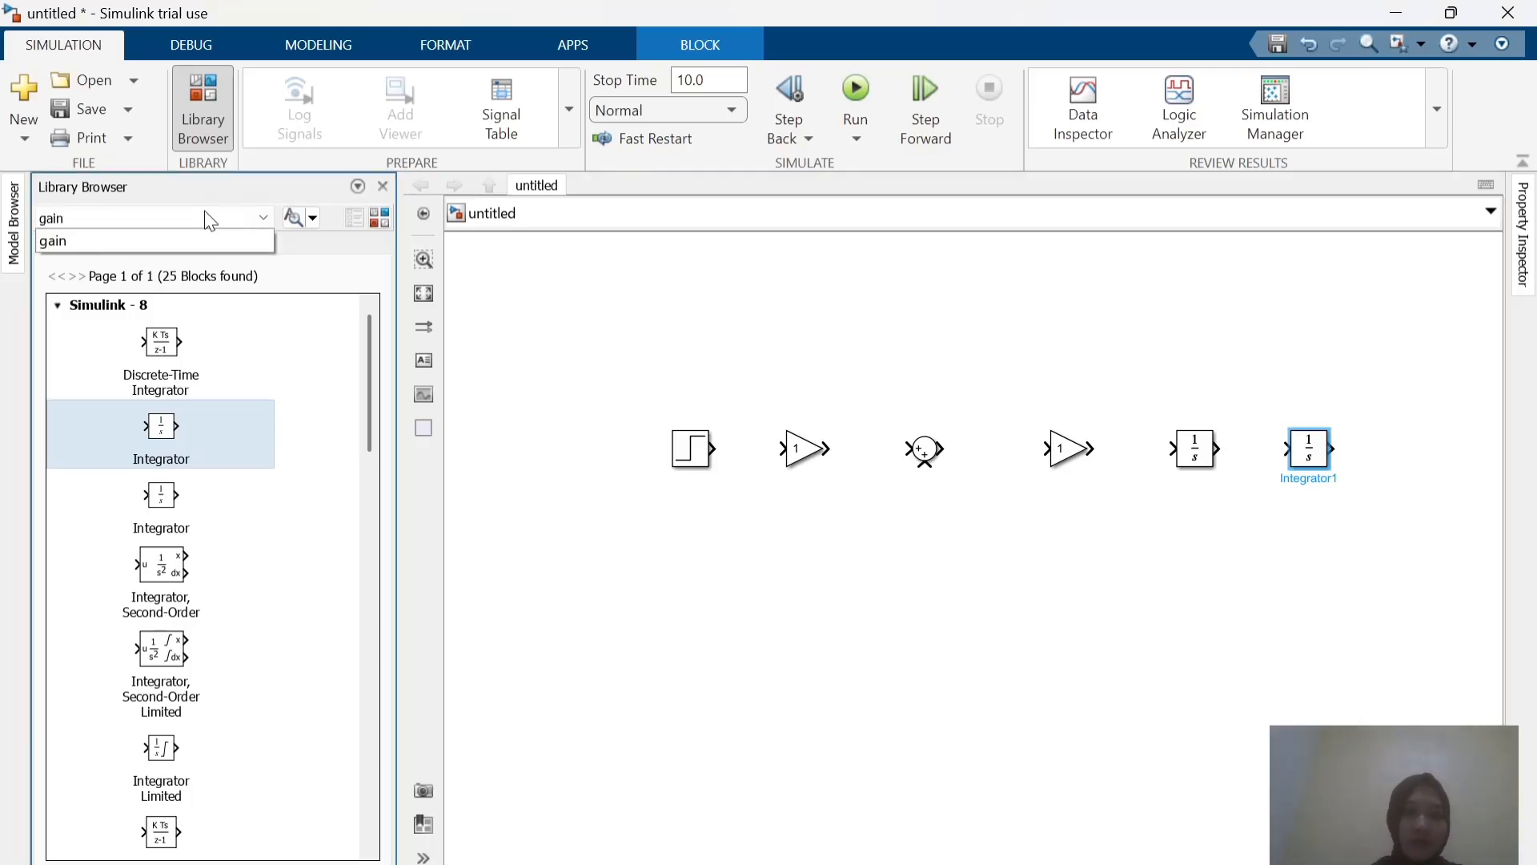
key(Return)
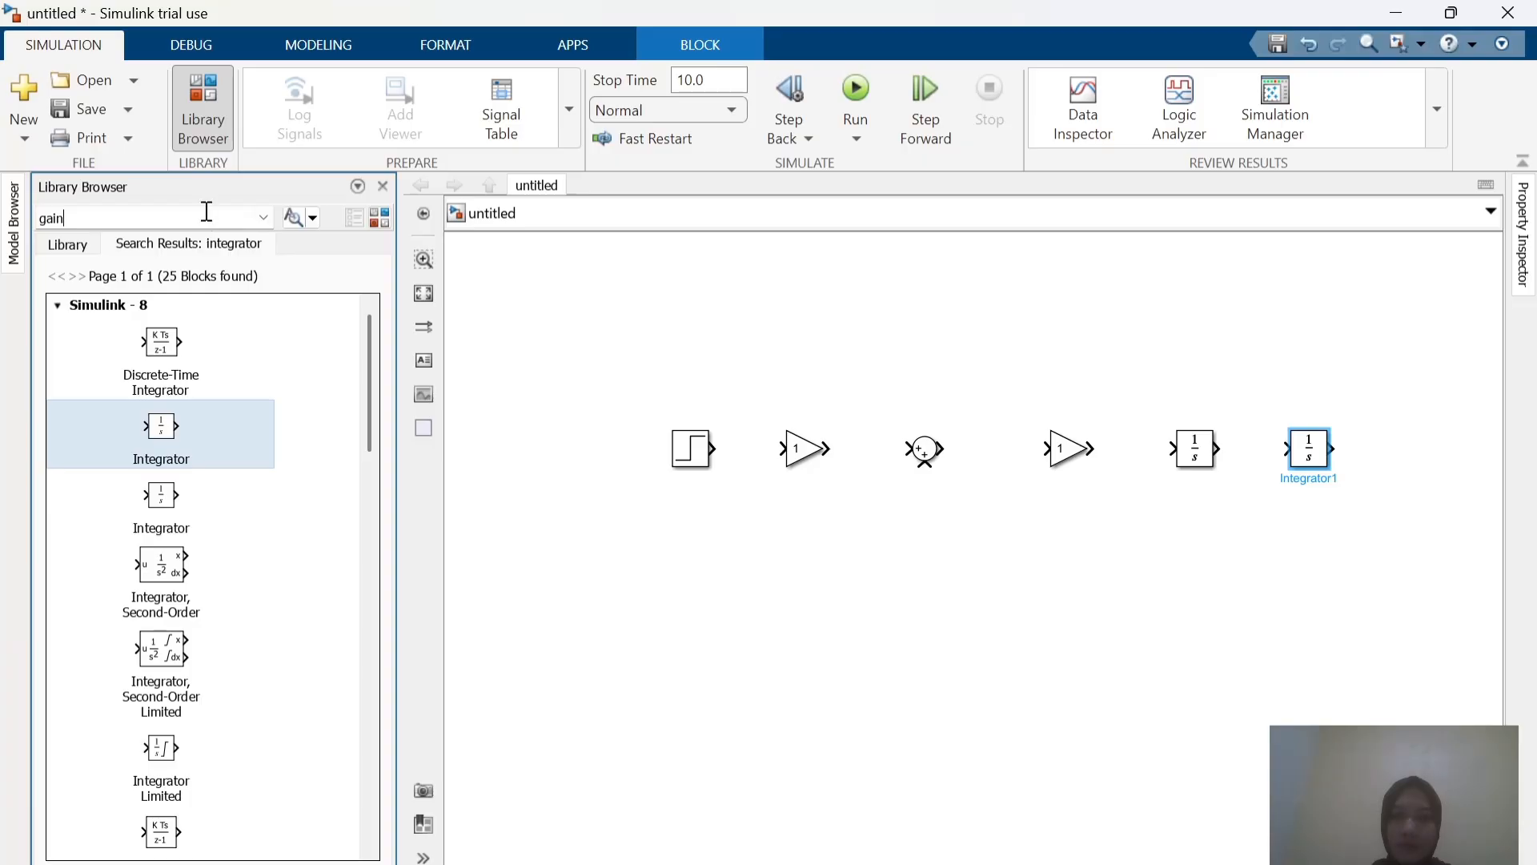
key(Return)
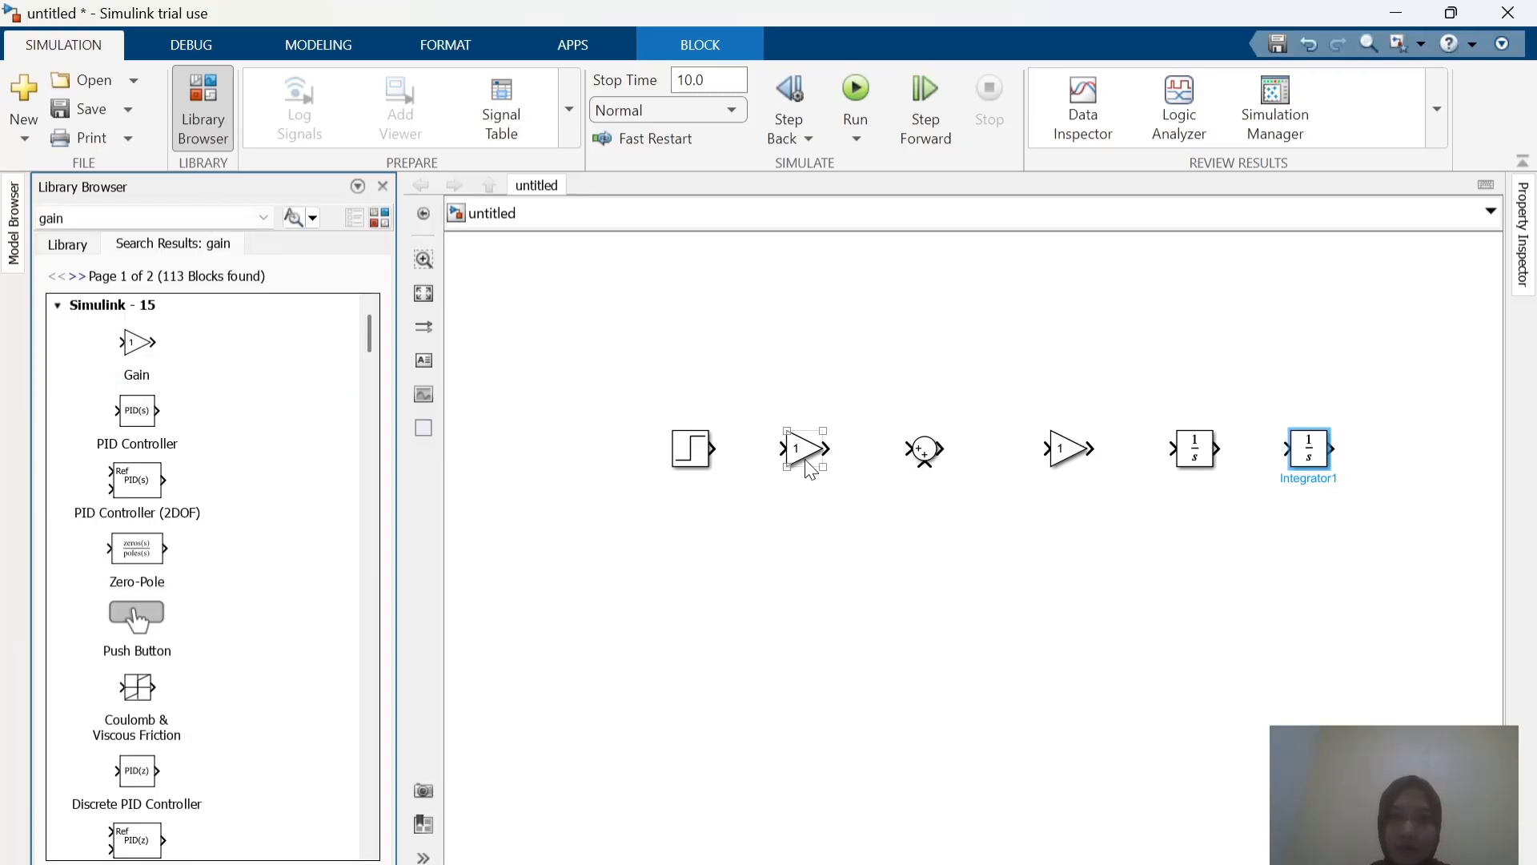
drag(150, 349, 911, 559)
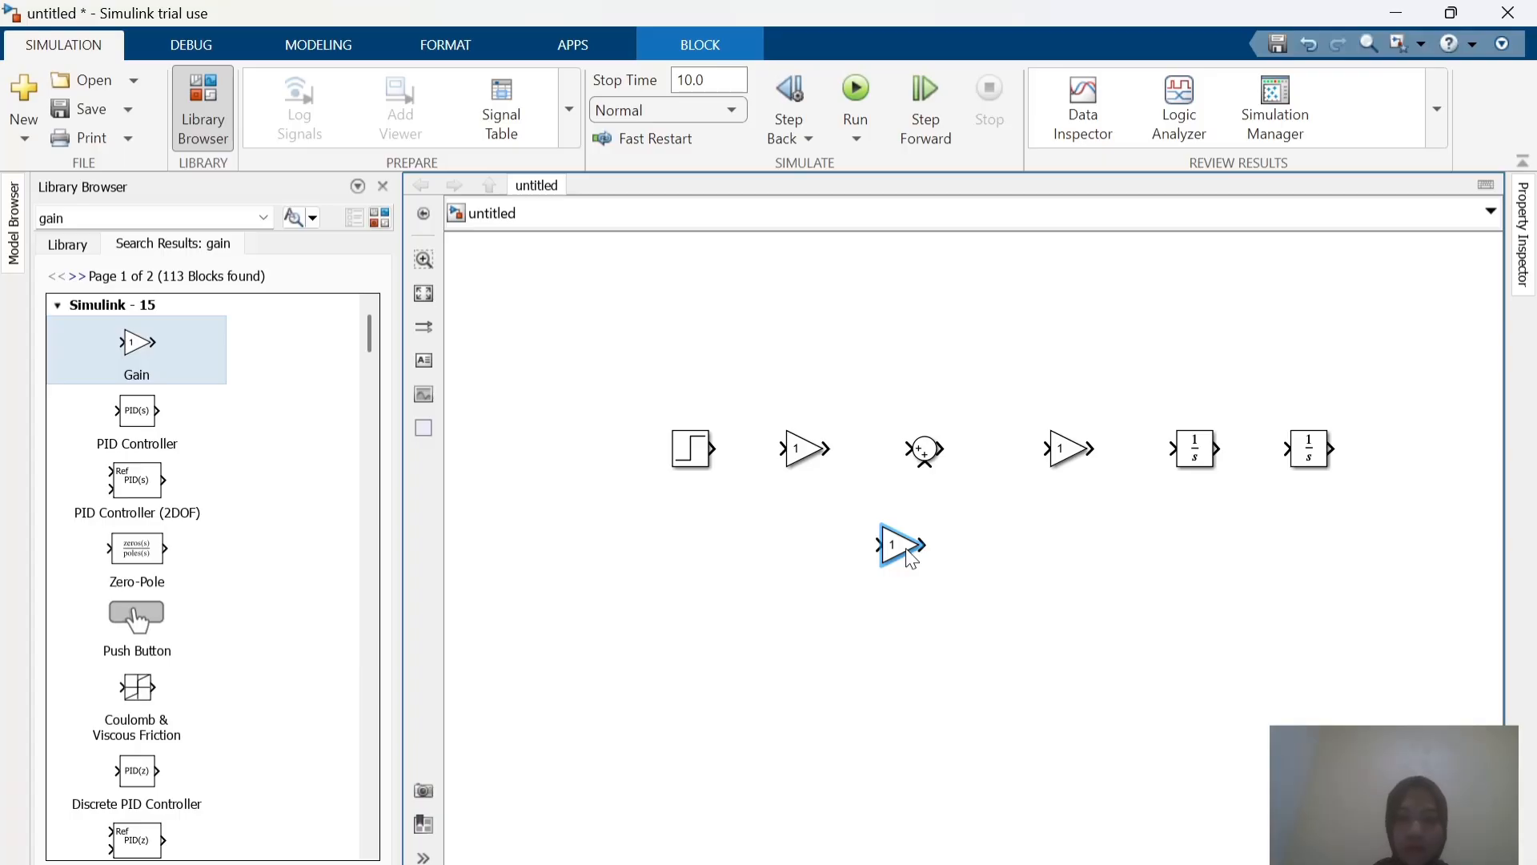
Step: Flip the new Gain block horizontally and paste a copy of it lower and further to its right
key(ctrl+i)
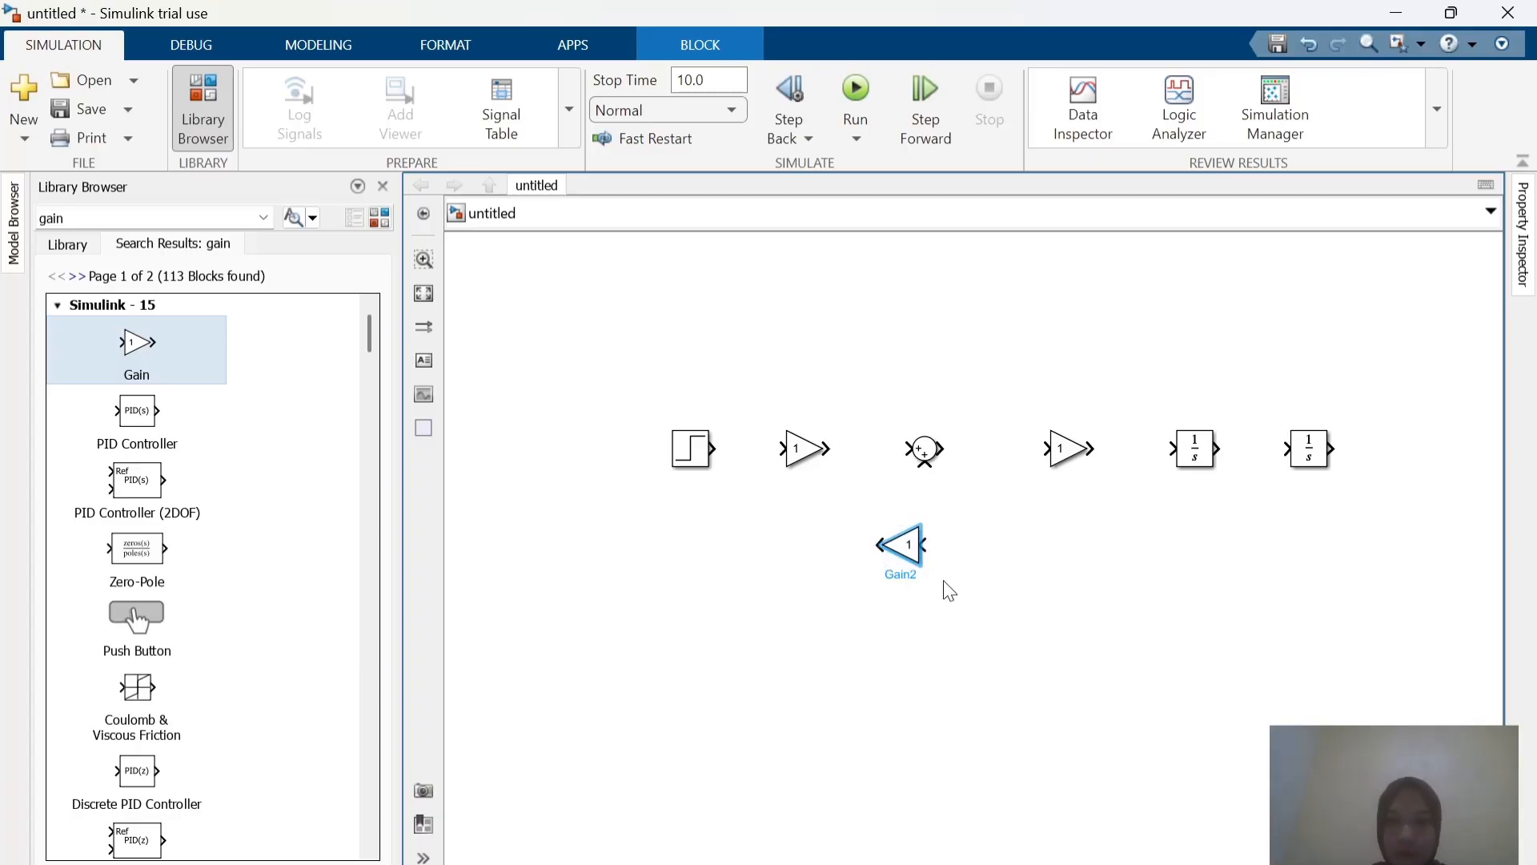
click(1022, 594)
key(ctrl+v)
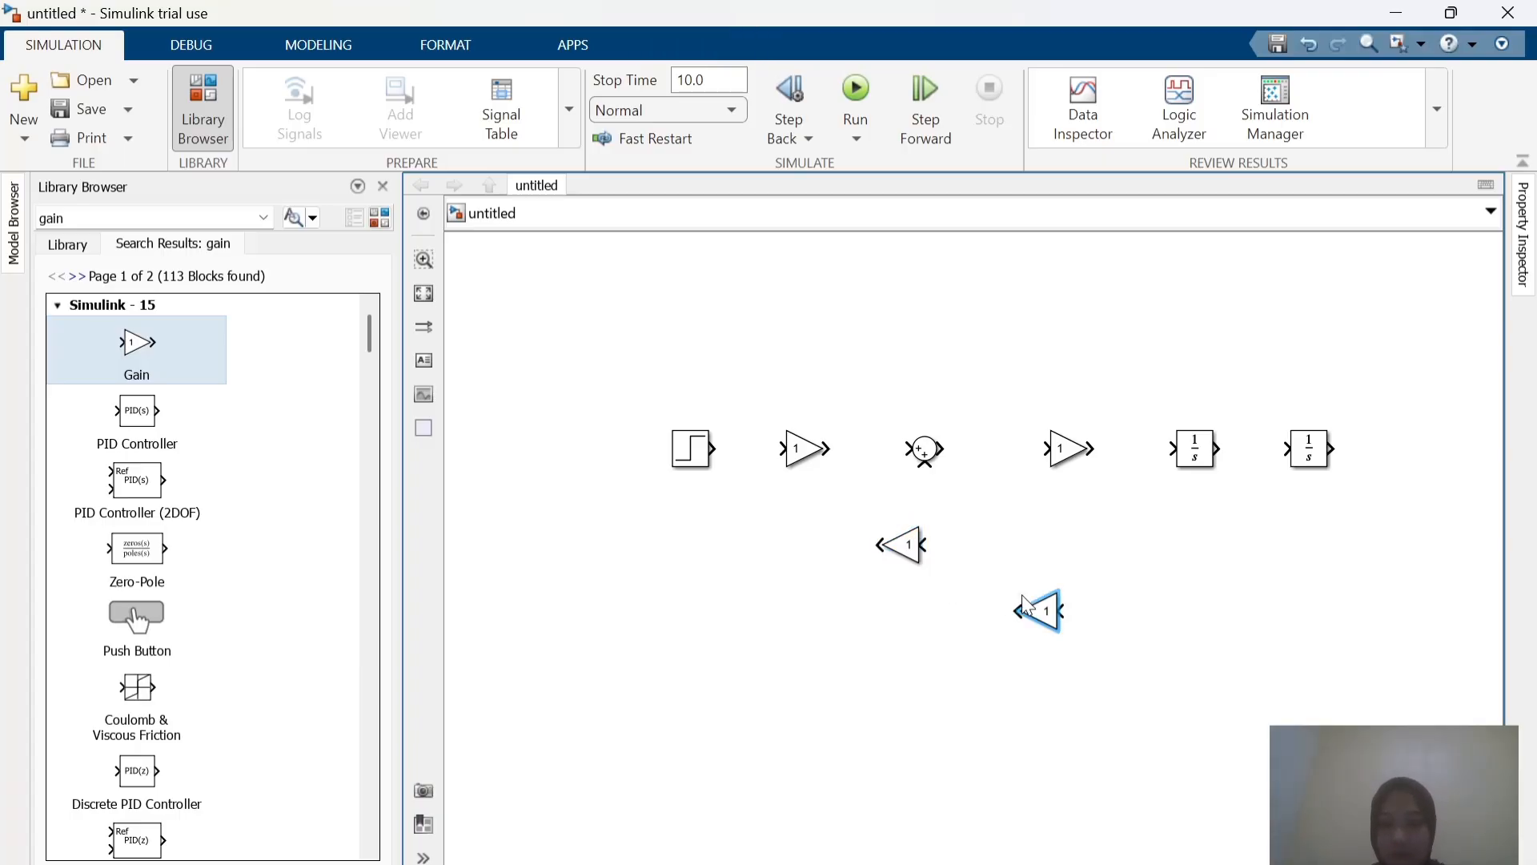
mouse_move(1055, 628)
mouse_down()
mouse_move(1085, 577)
mouse_move(1070, 621)
mouse_move(1058, 615)
mouse_up()
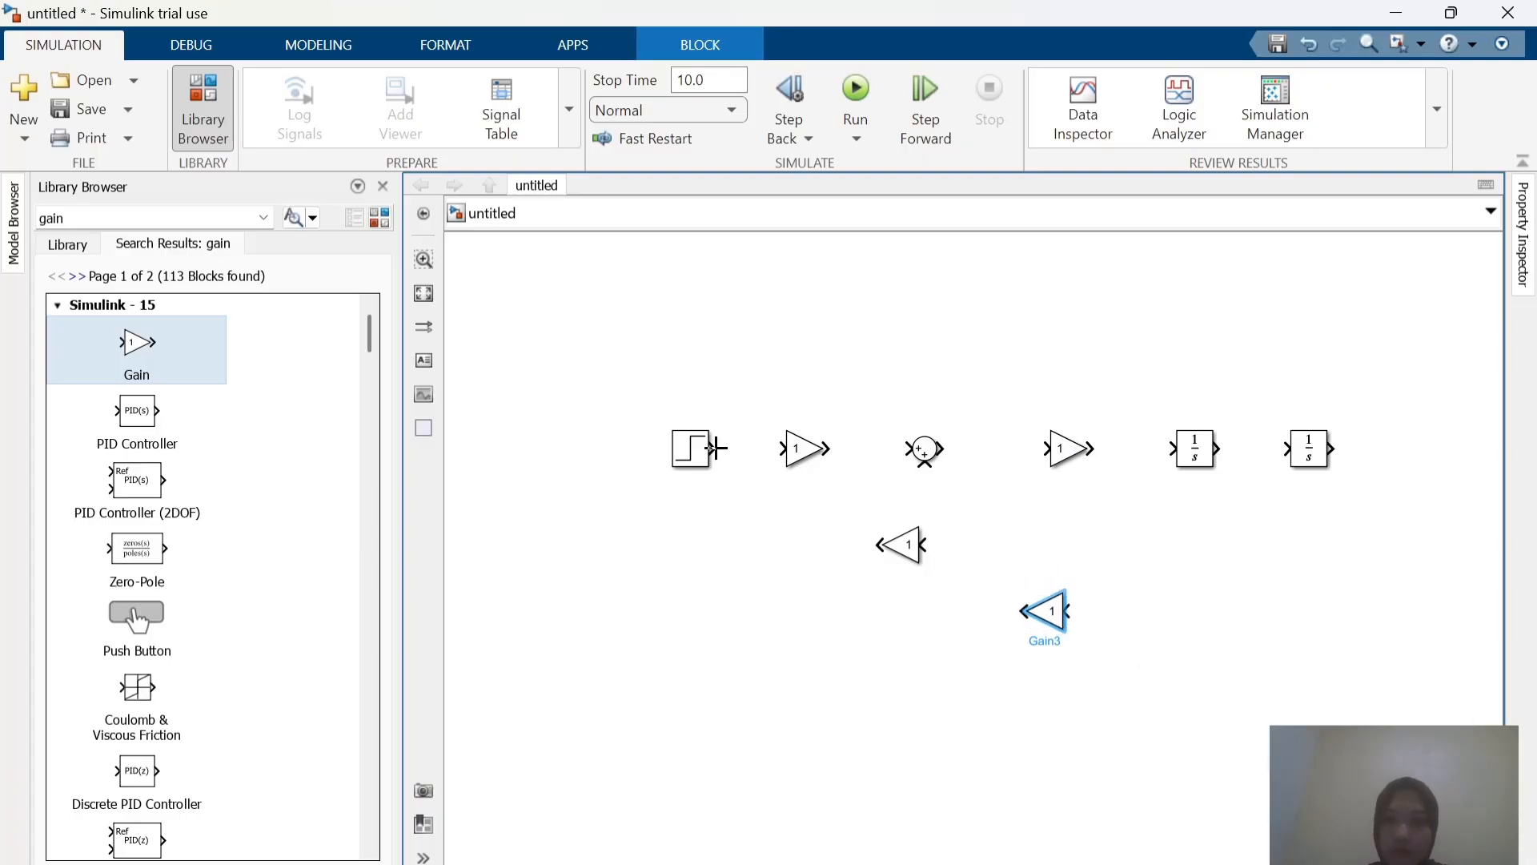
Step: Connect the Step, first Gain, Sum, second Gain and both Integrator blocks in series
click(714, 448)
drag(713, 448, 775, 449)
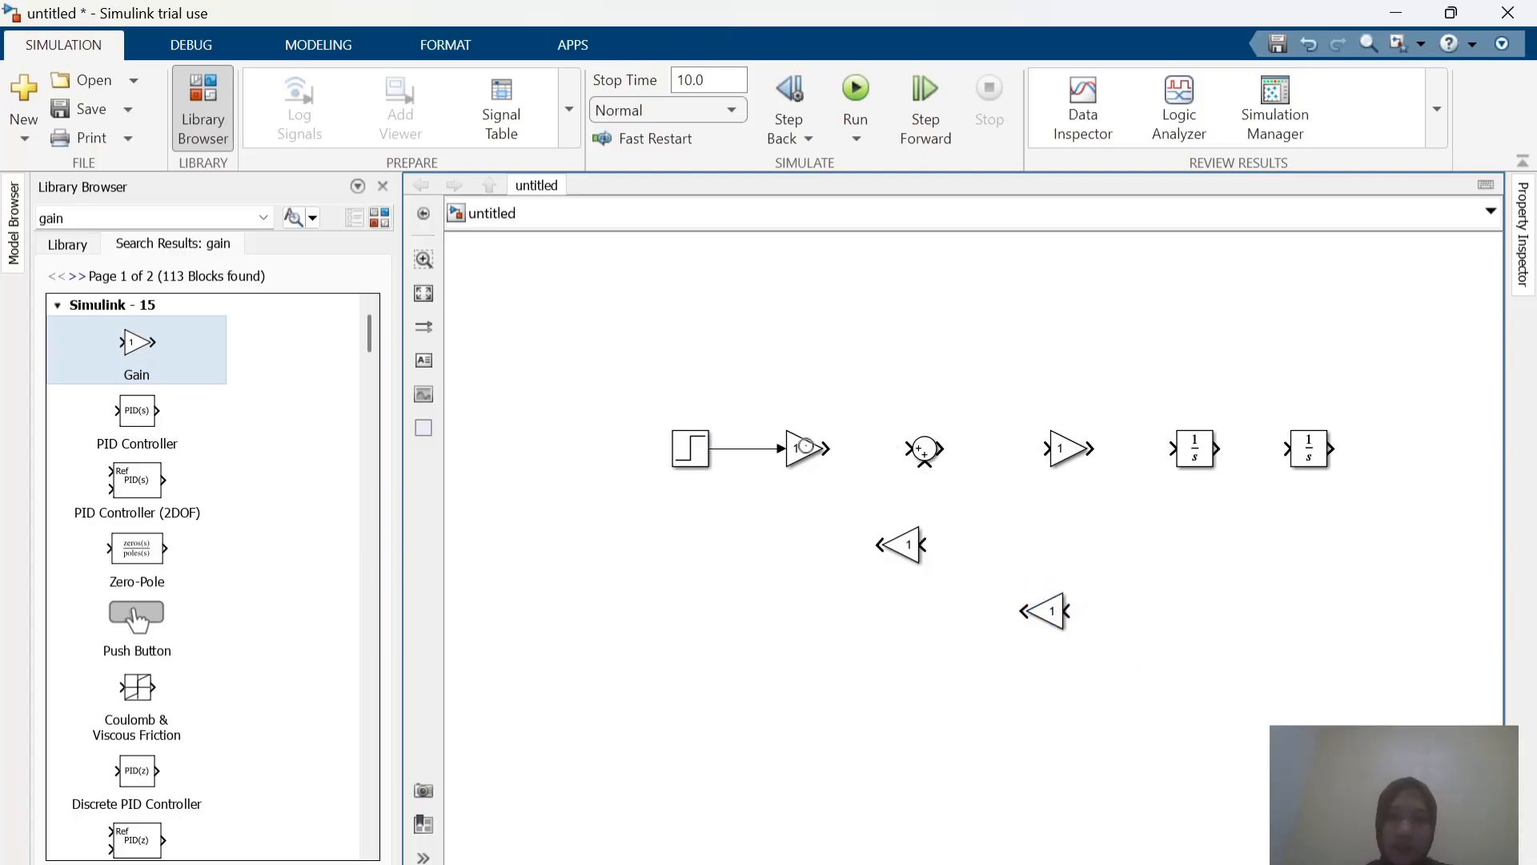
click(899, 454)
drag(903, 458, 1281, 454)
Step: Check the Canva diagram, return to Simulink and configure the Sum block with a rectangular icon shape and the sign list |+--
key(alt+Tab)
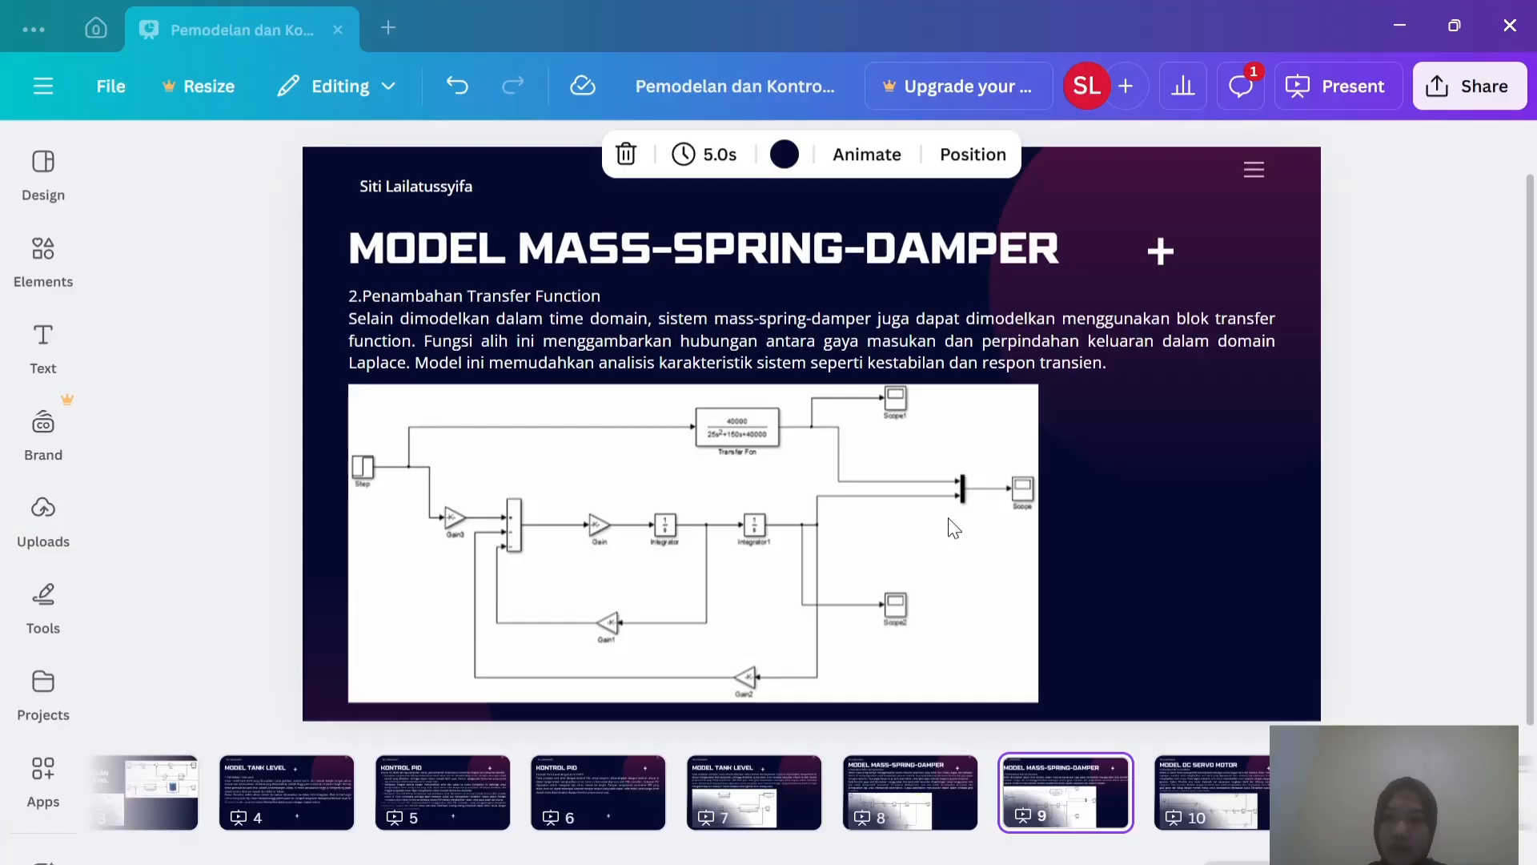
key(alt+Tab)
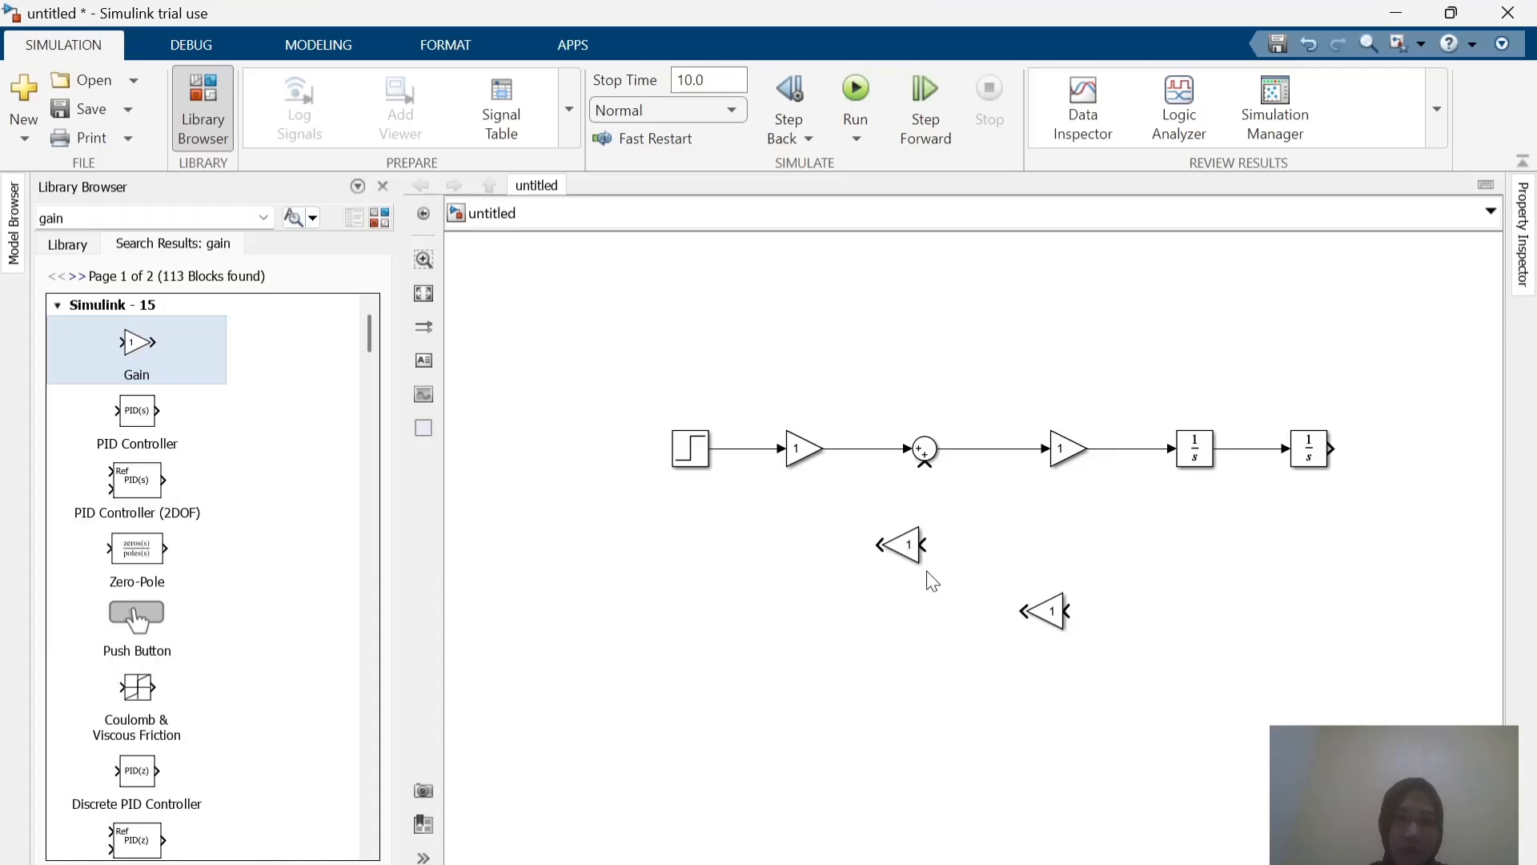
click(919, 460)
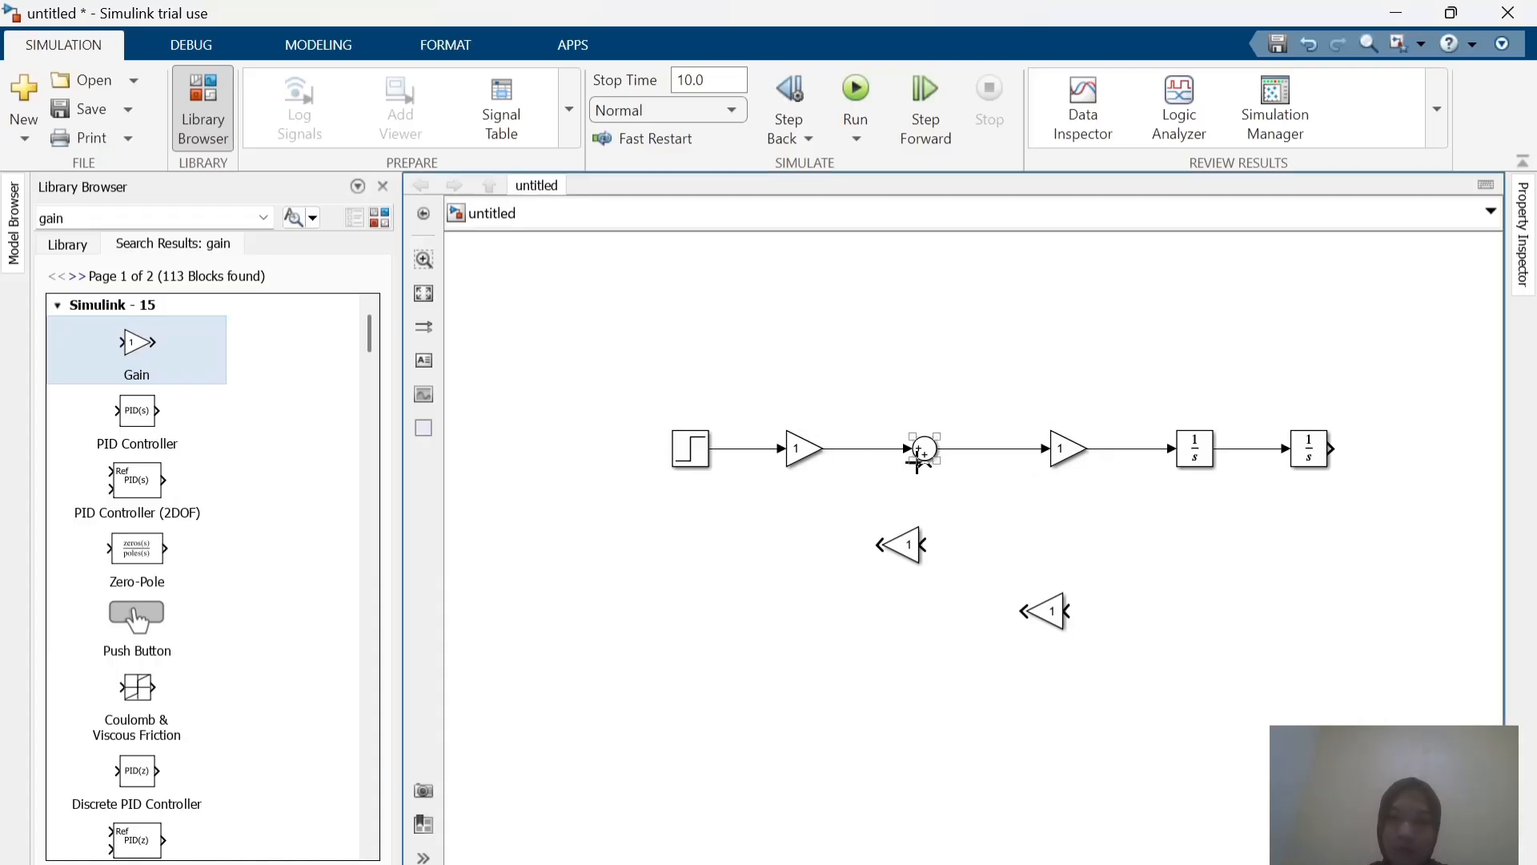
double_click(925, 453)
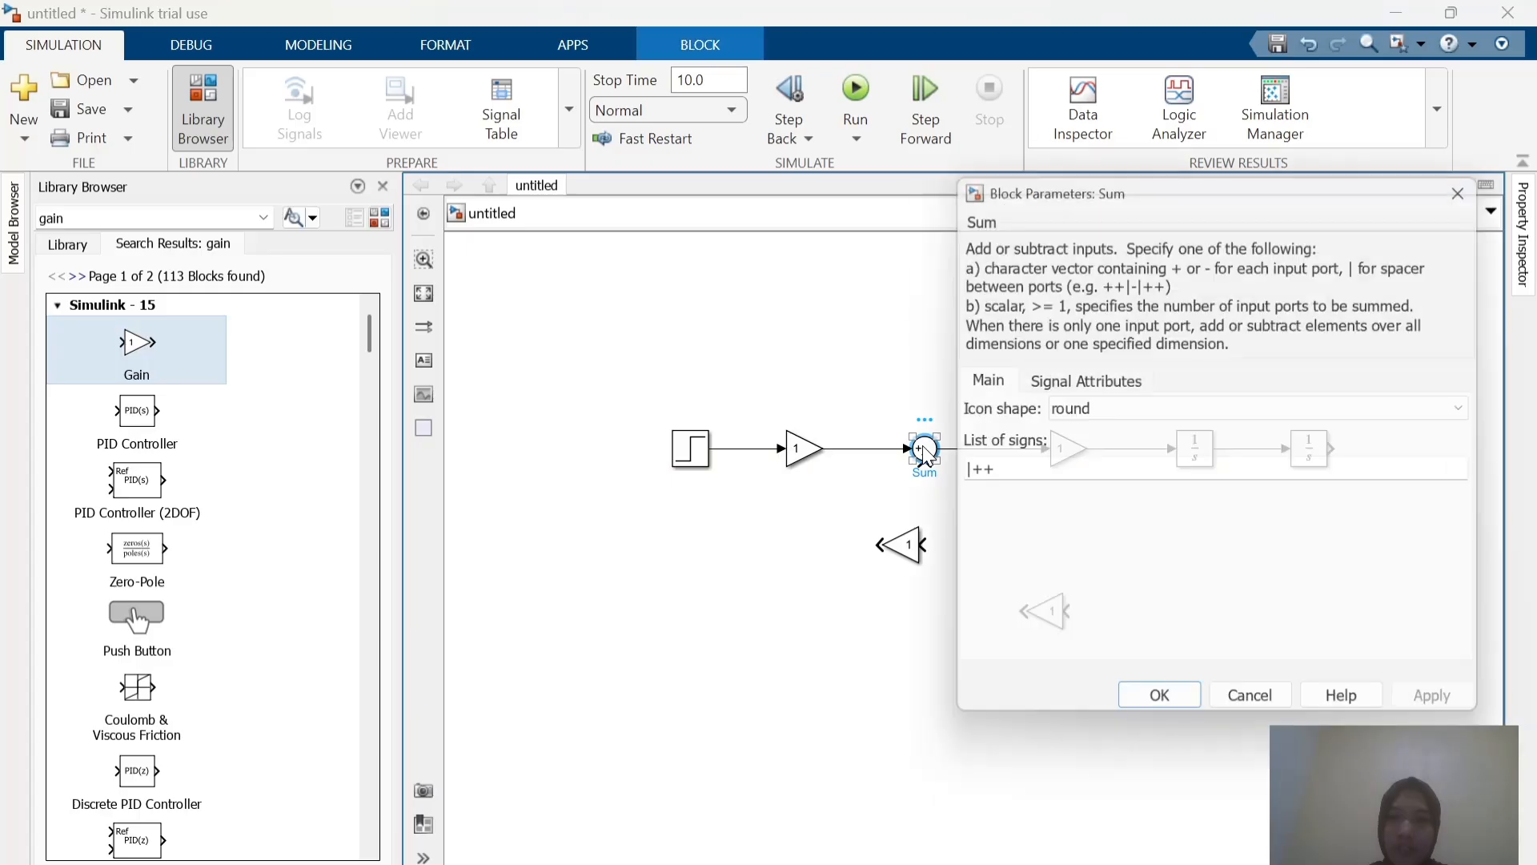
click(1095, 410)
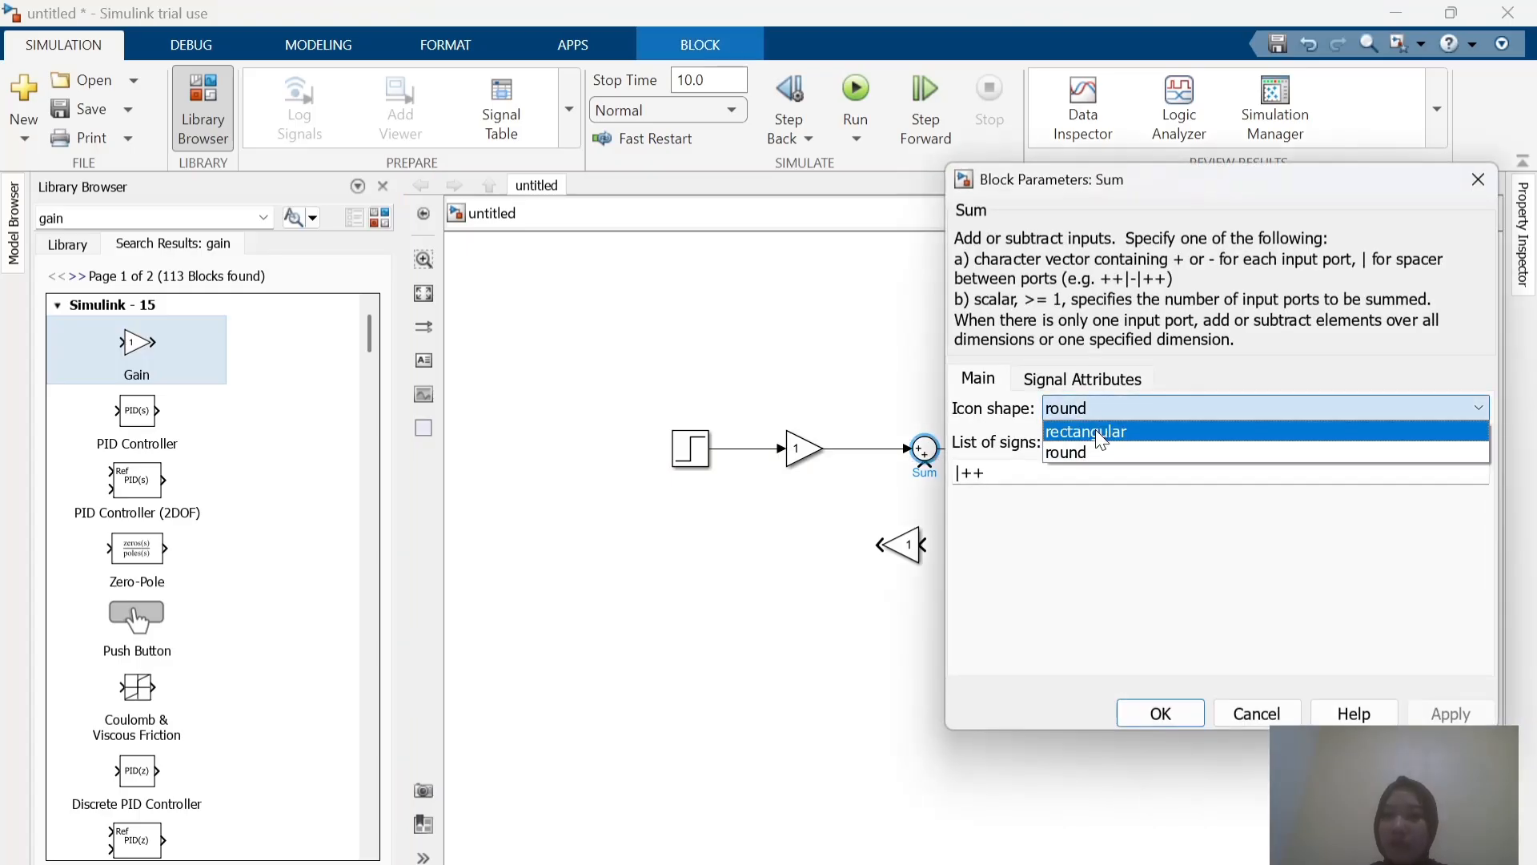
click(1095, 431)
double_click(1057, 472)
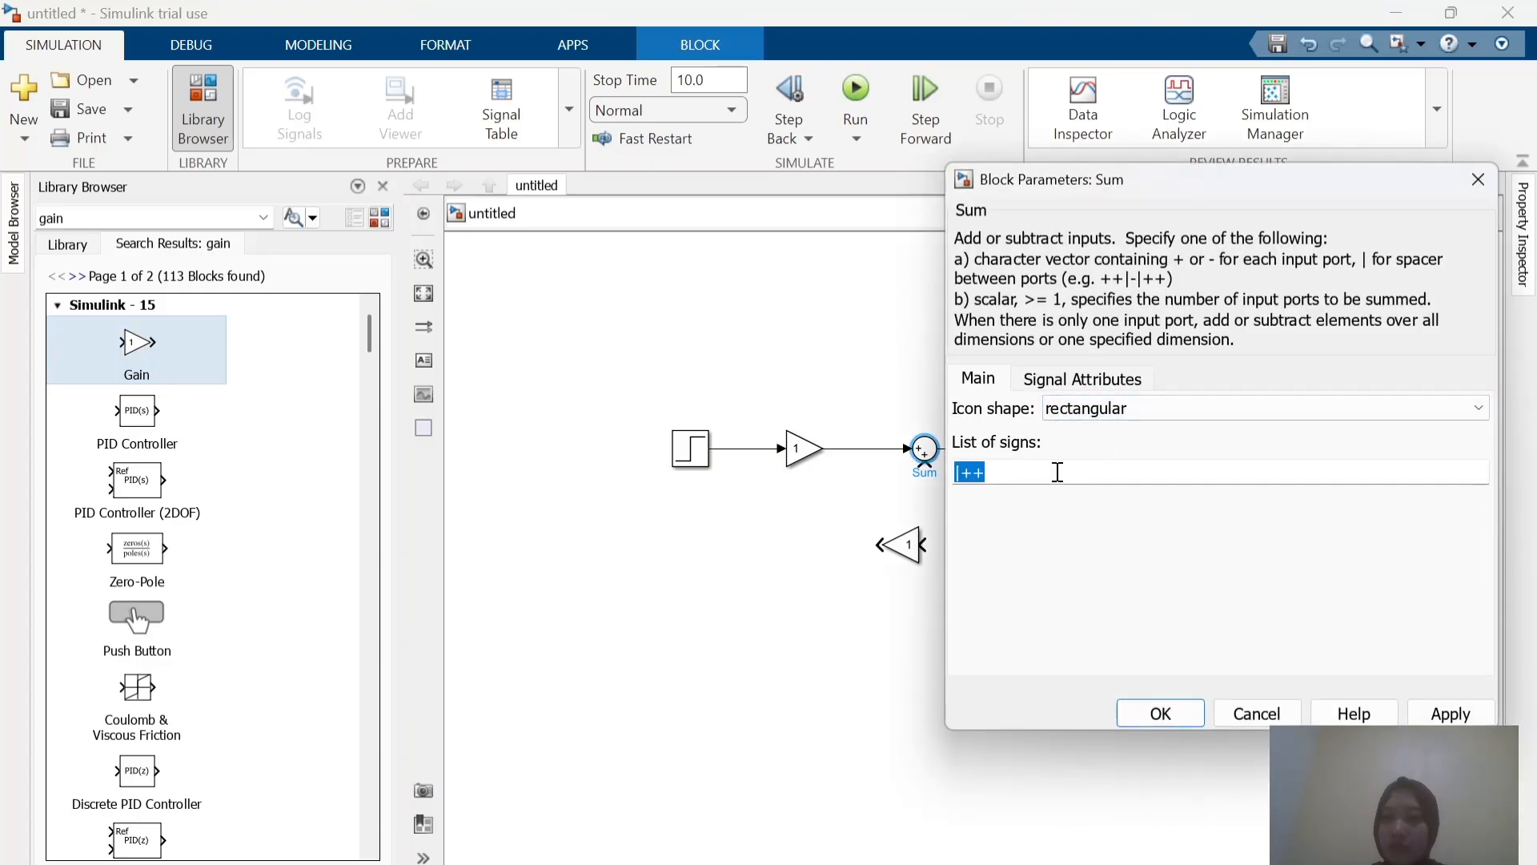
click(1057, 473)
key(BackSpace)
text(-)
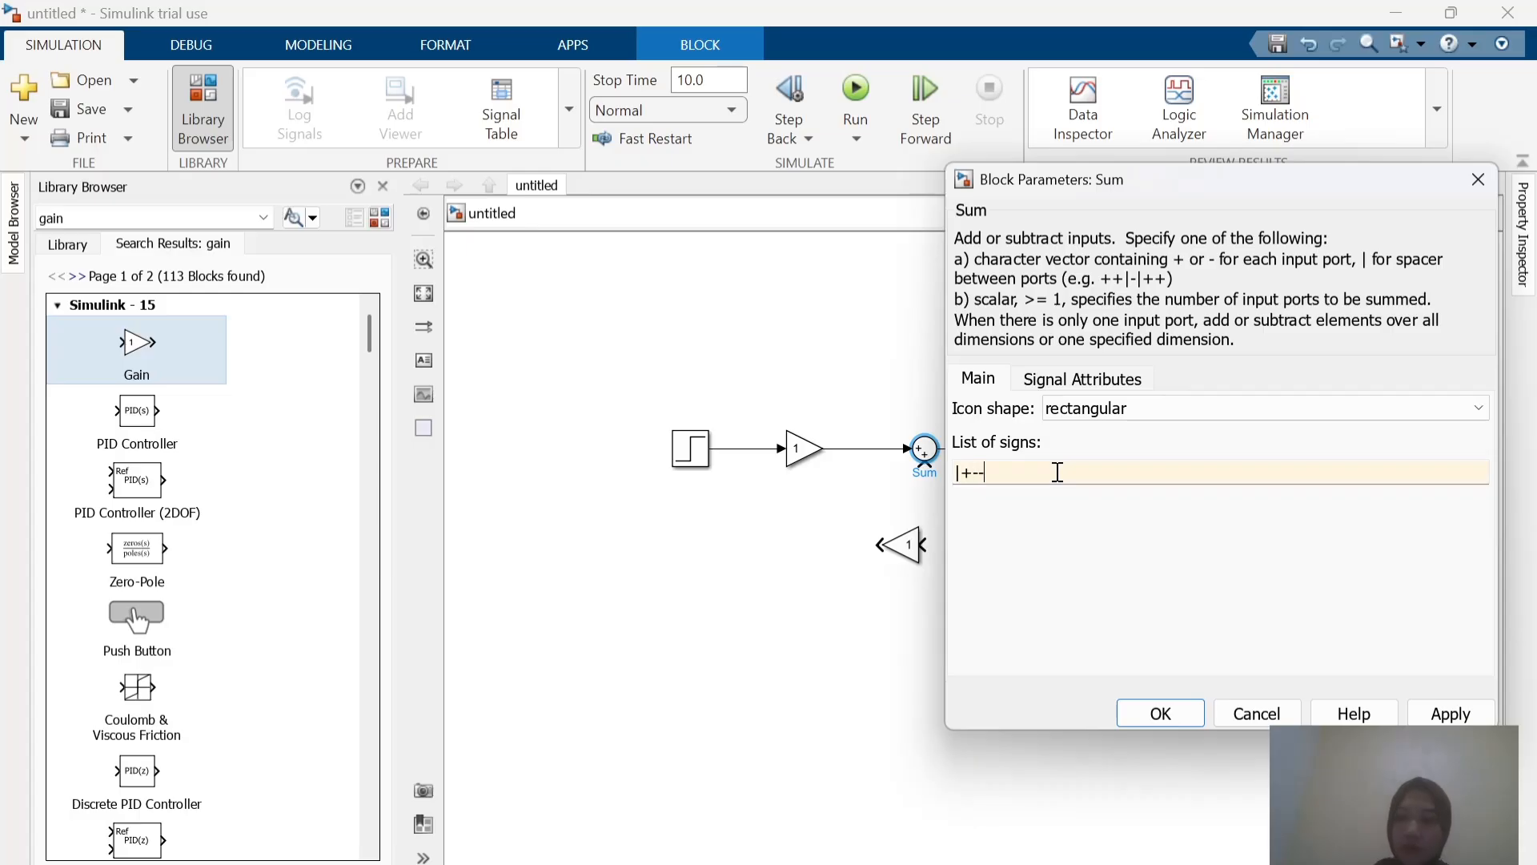
click(1160, 712)
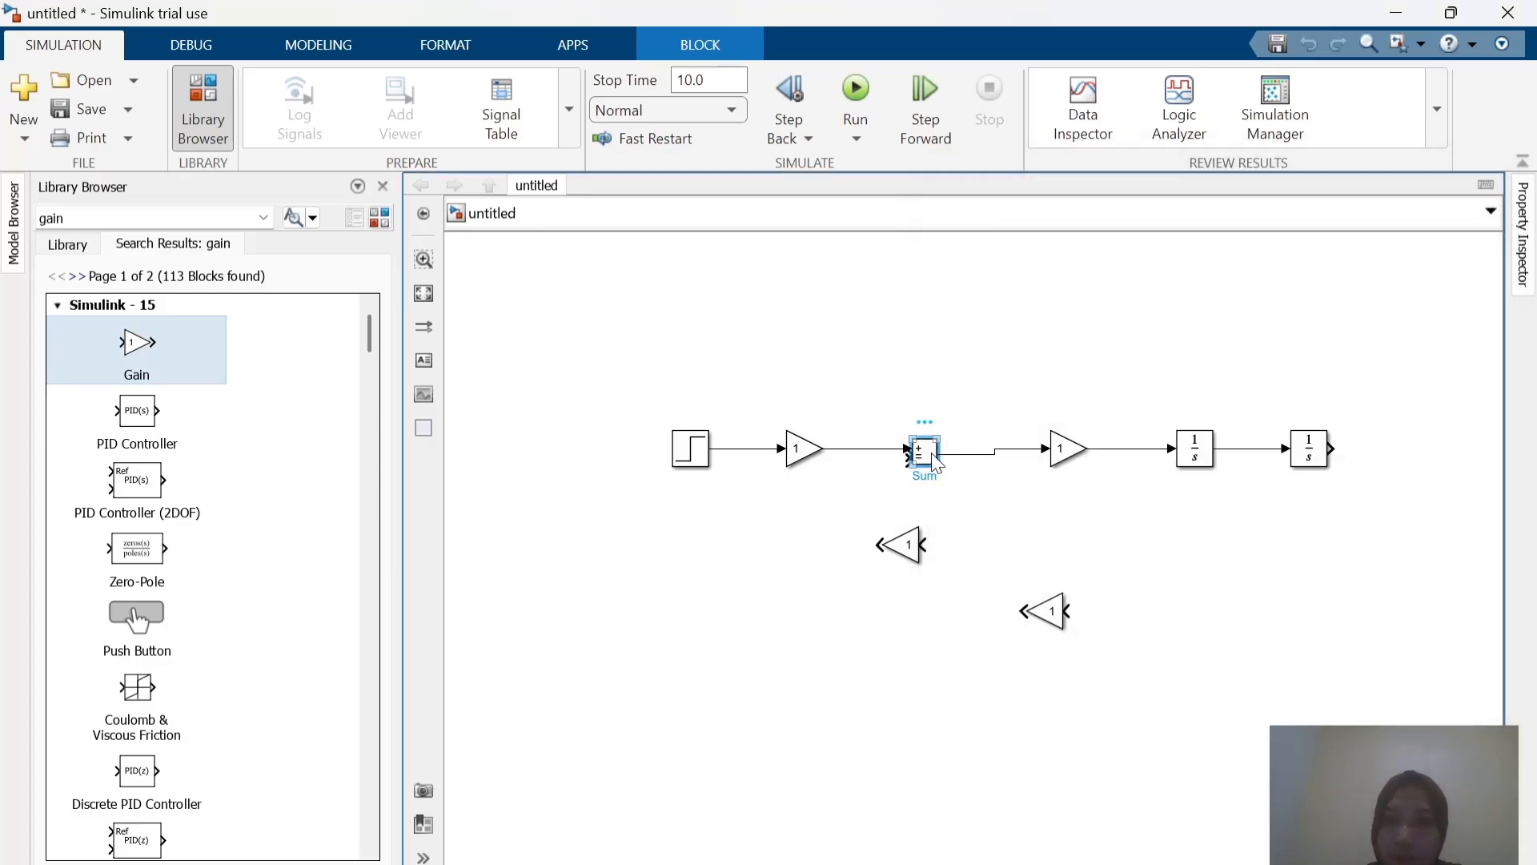
mouse_move(946, 456)
mouse_down()
mouse_move(933, 487)
mouse_move(956, 460)
mouse_move(943, 460)
mouse_up()
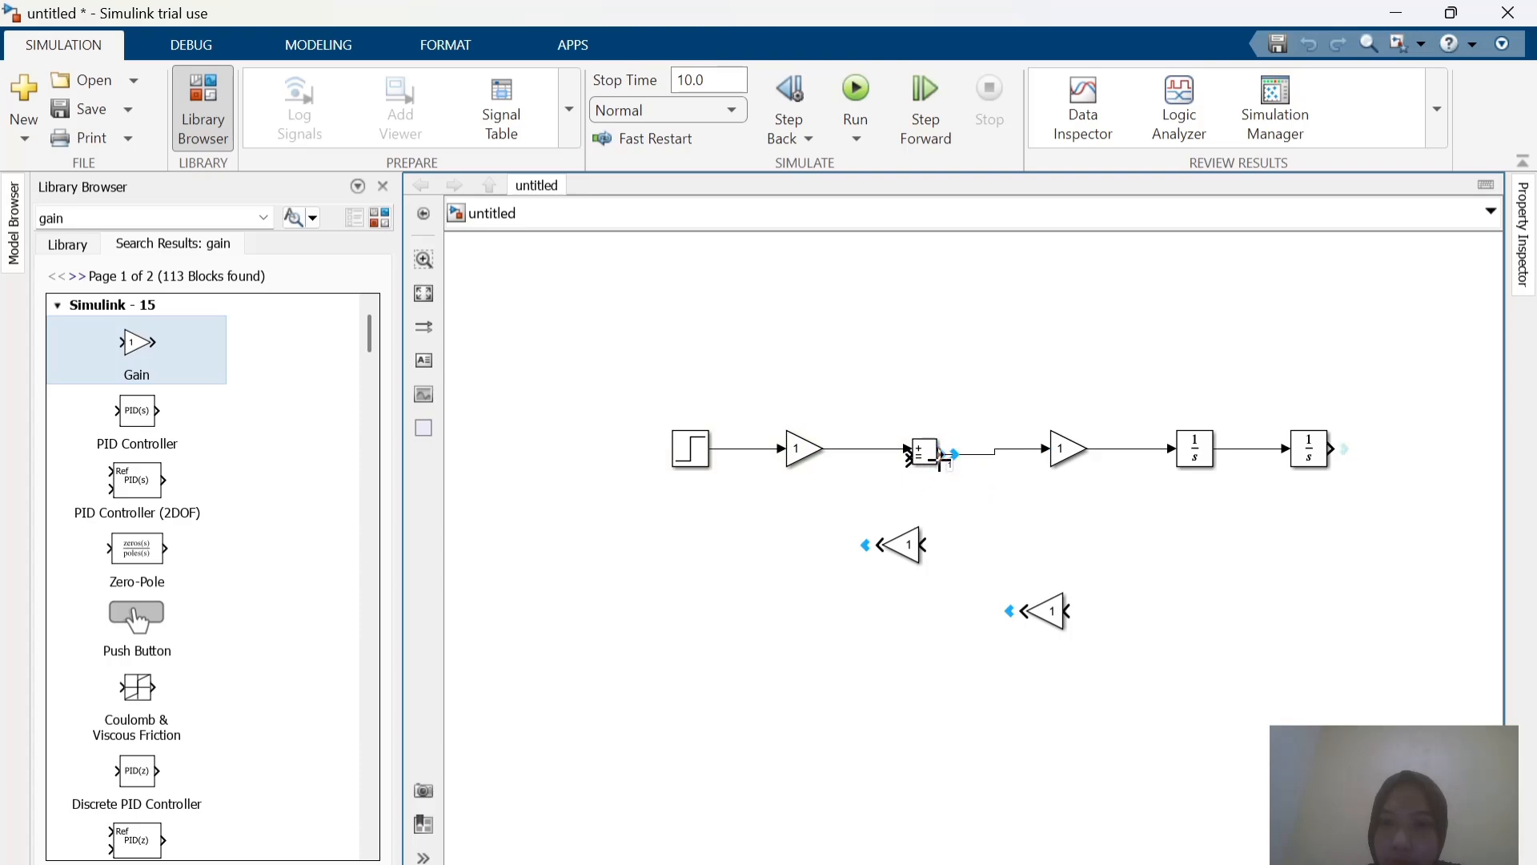
click(920, 453)
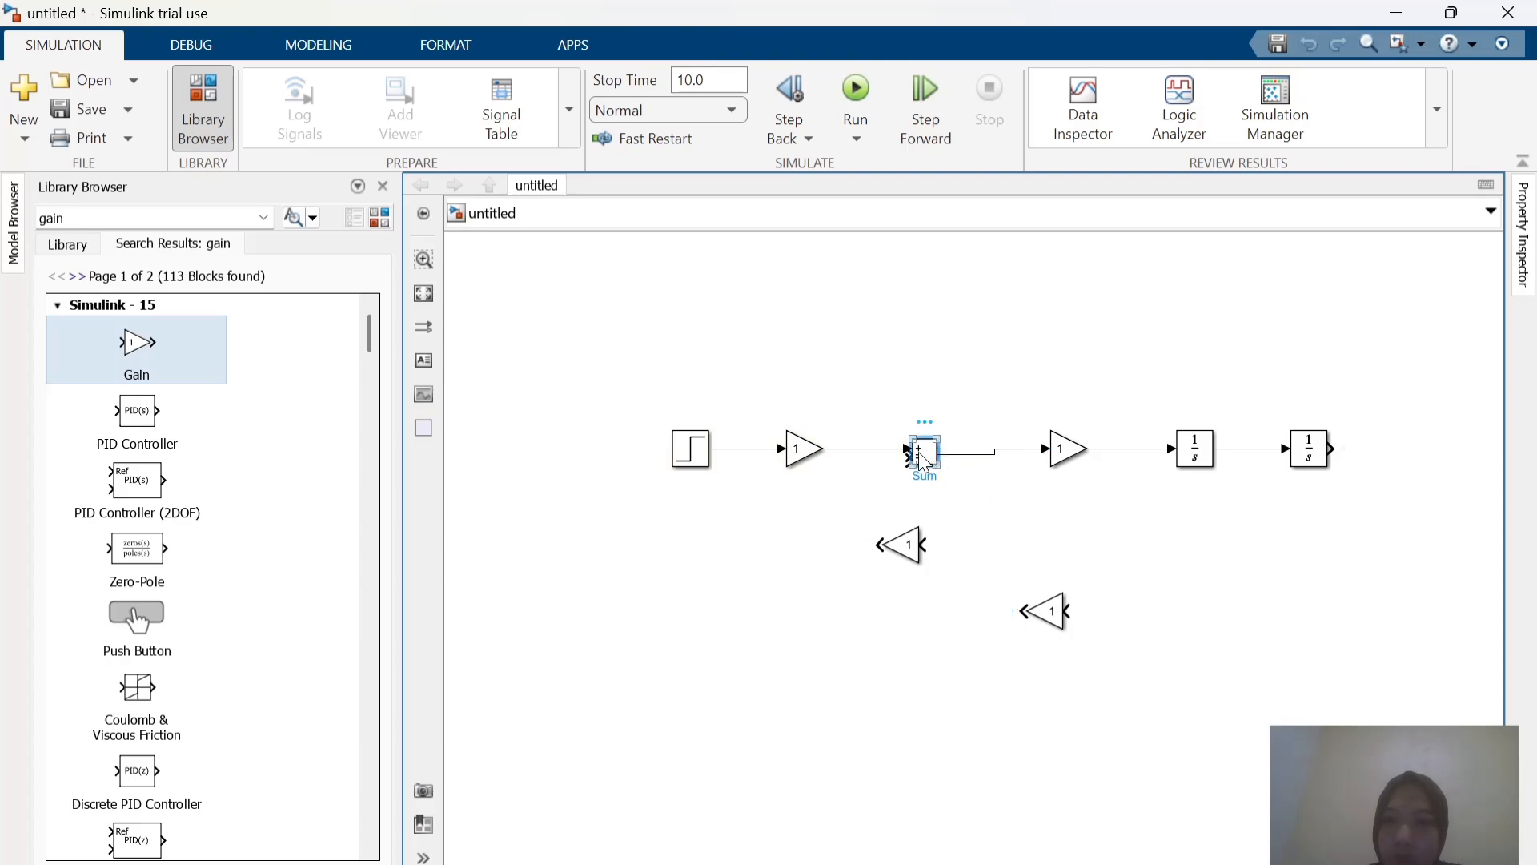
drag(911, 462, 881, 479)
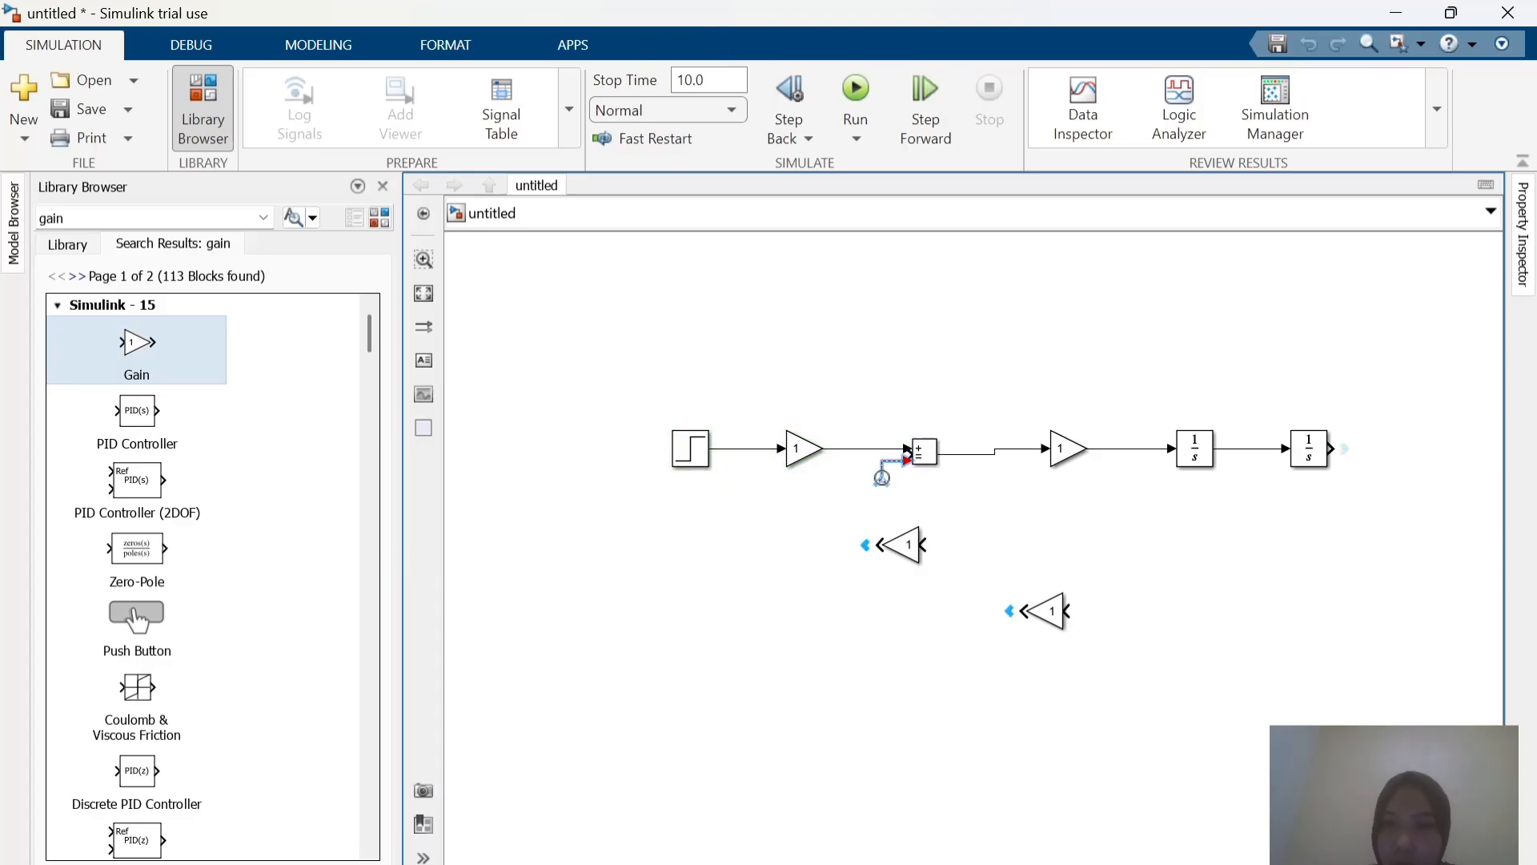
key(Delete)
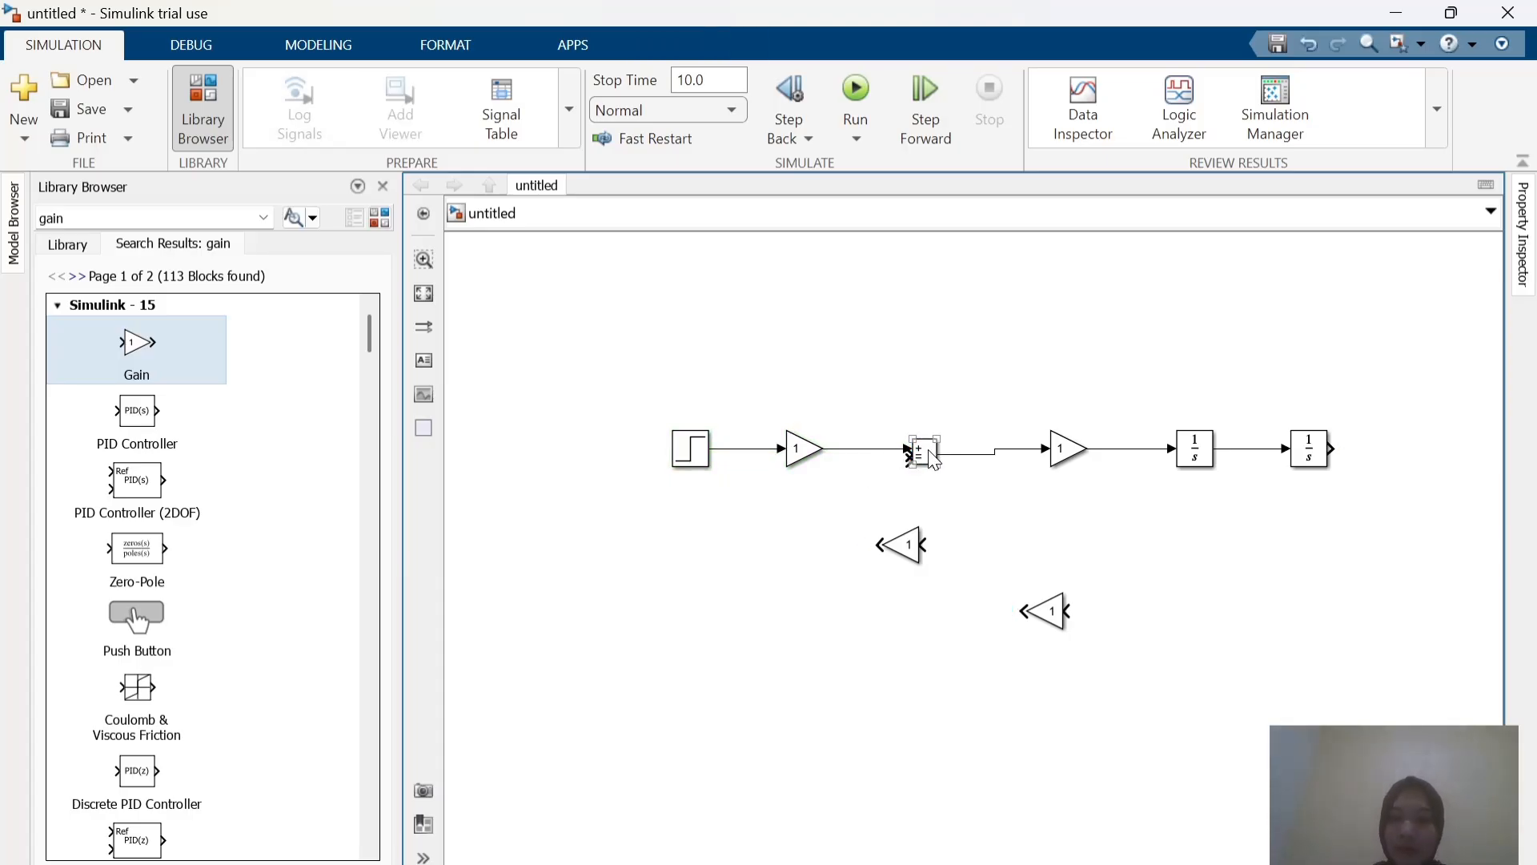
Step: Stretch the Sum block into a tall, narrow rectangle and switch to Canva to check the reference diagram
click(929, 449)
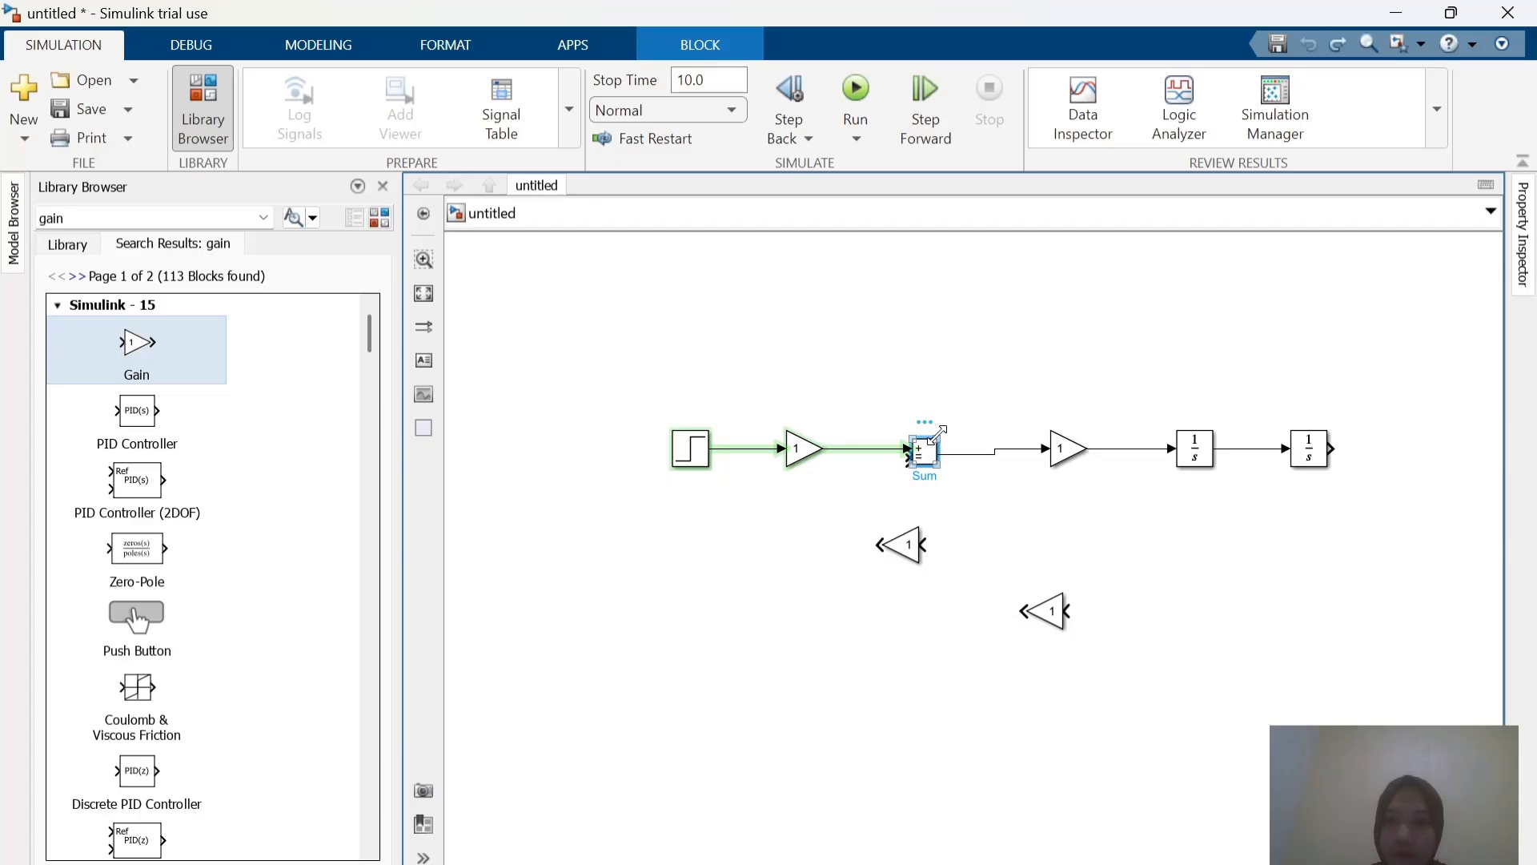
drag(938, 432, 932, 375)
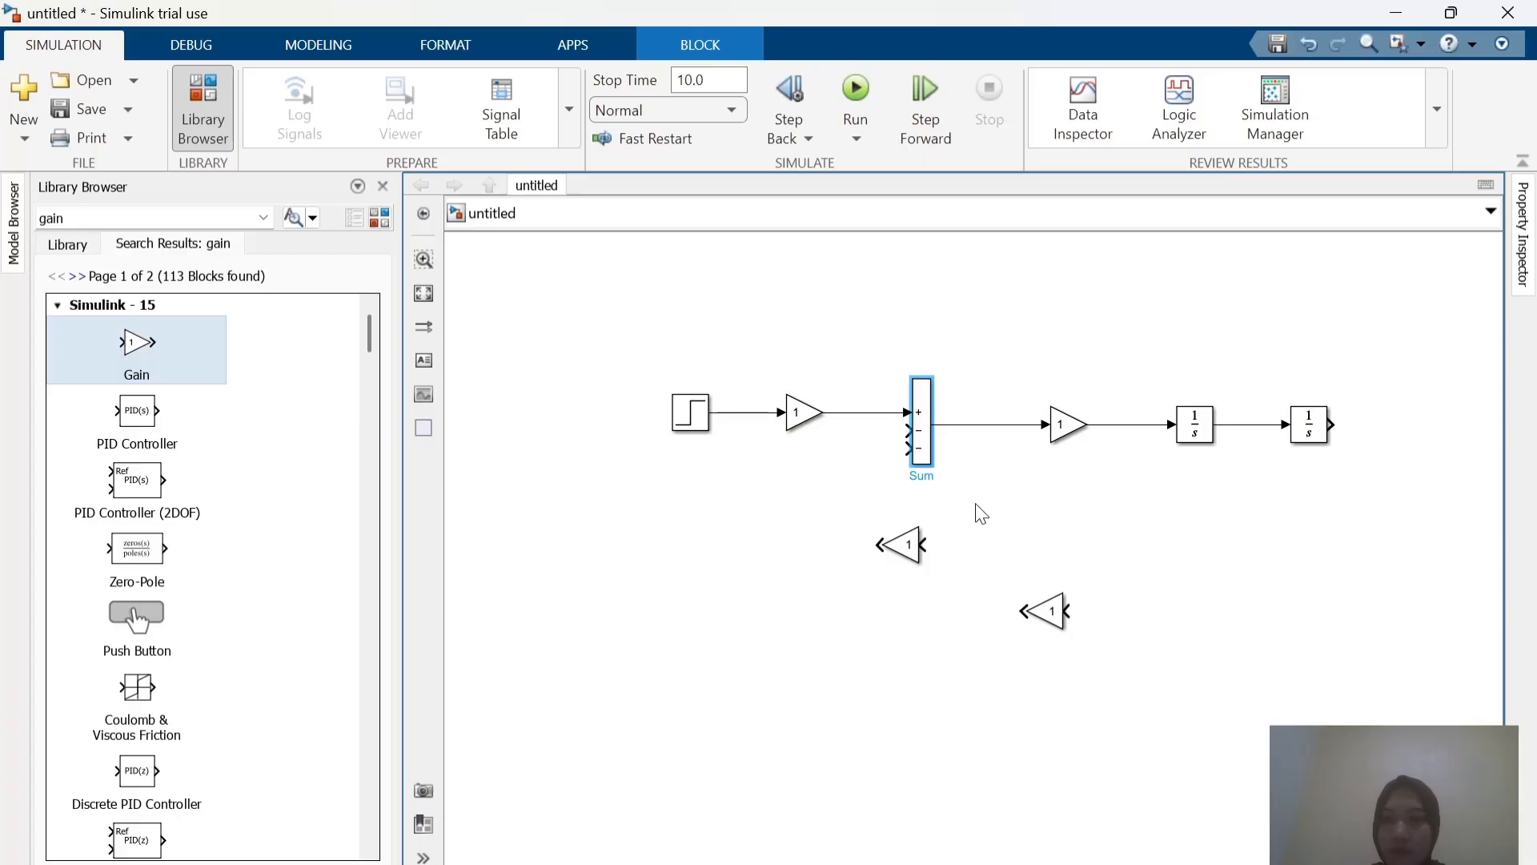
key(alt+Tab)
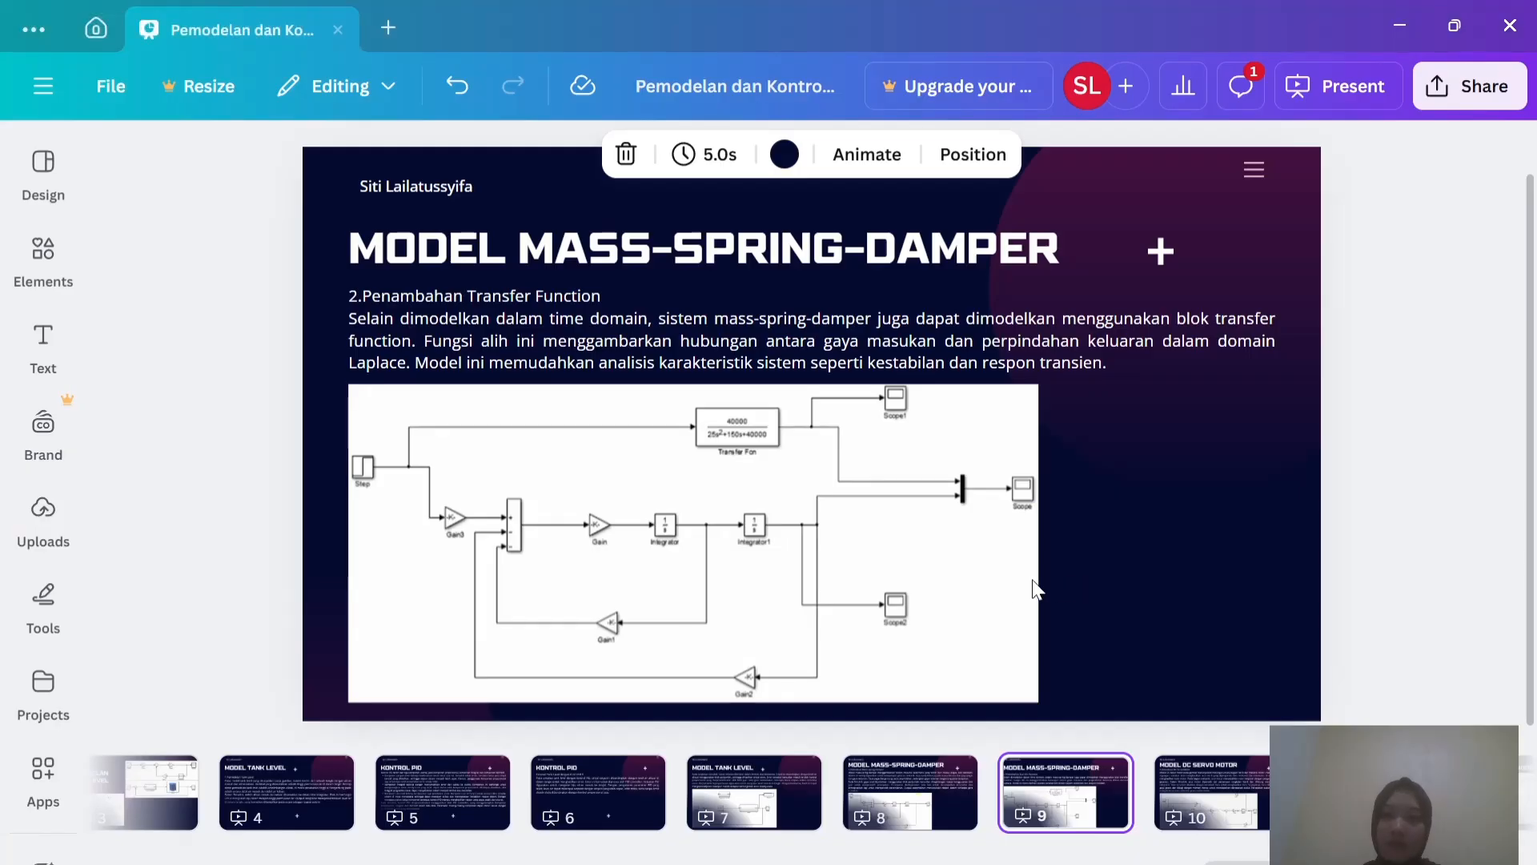
Step: In Simulink, feed the signal between the two Integrators through the upper feedback Gain into the Sum's third input, and recheck the Canva diagram
key(alt+Tab)
drag(914, 550, 1239, 423)
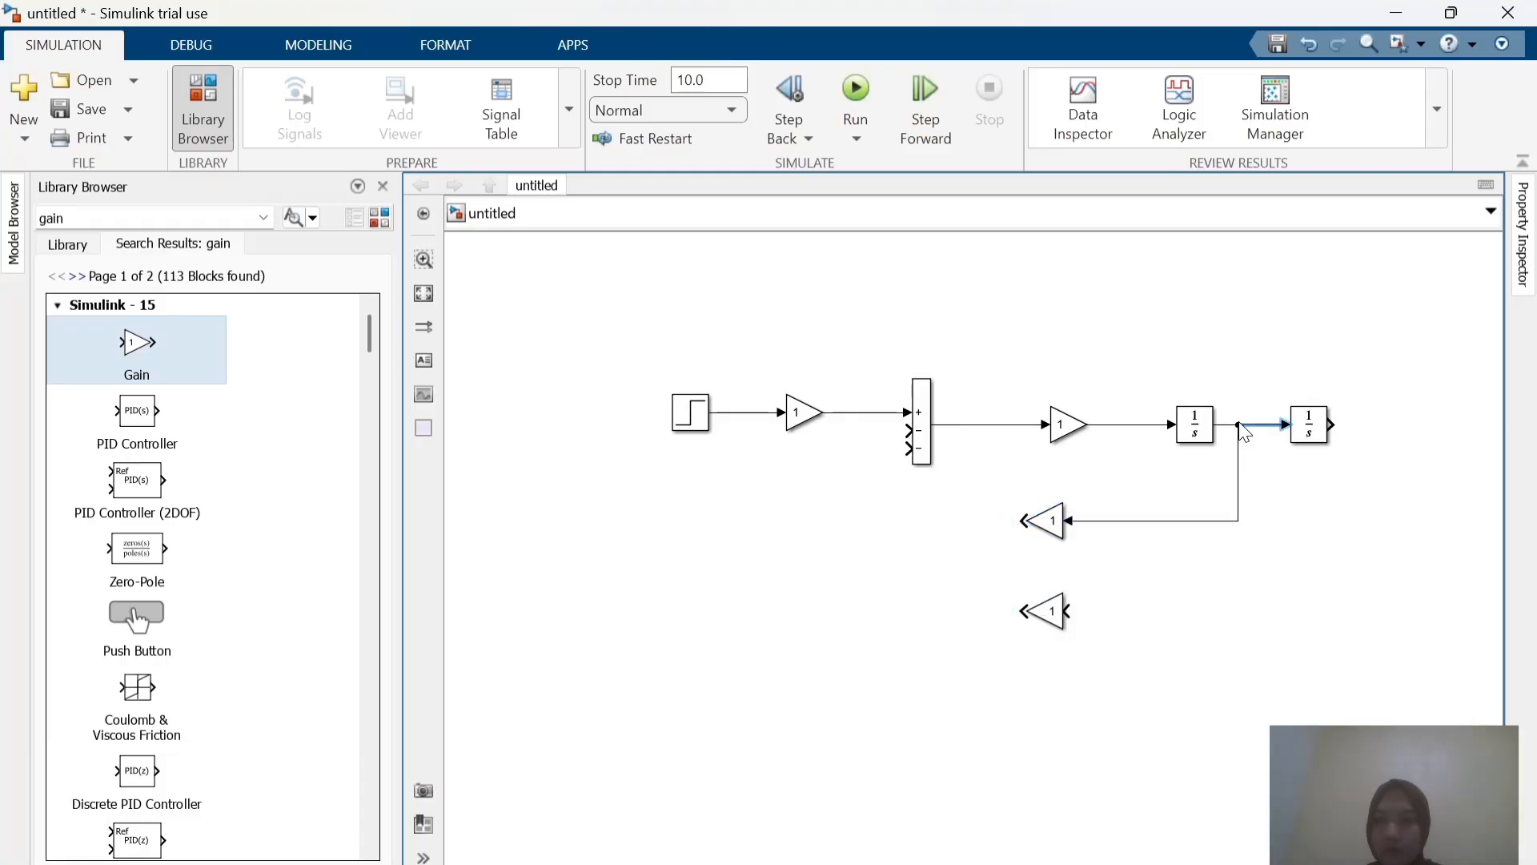
click(1263, 424)
drag(1025, 522, 910, 446)
key(alt+Tab)
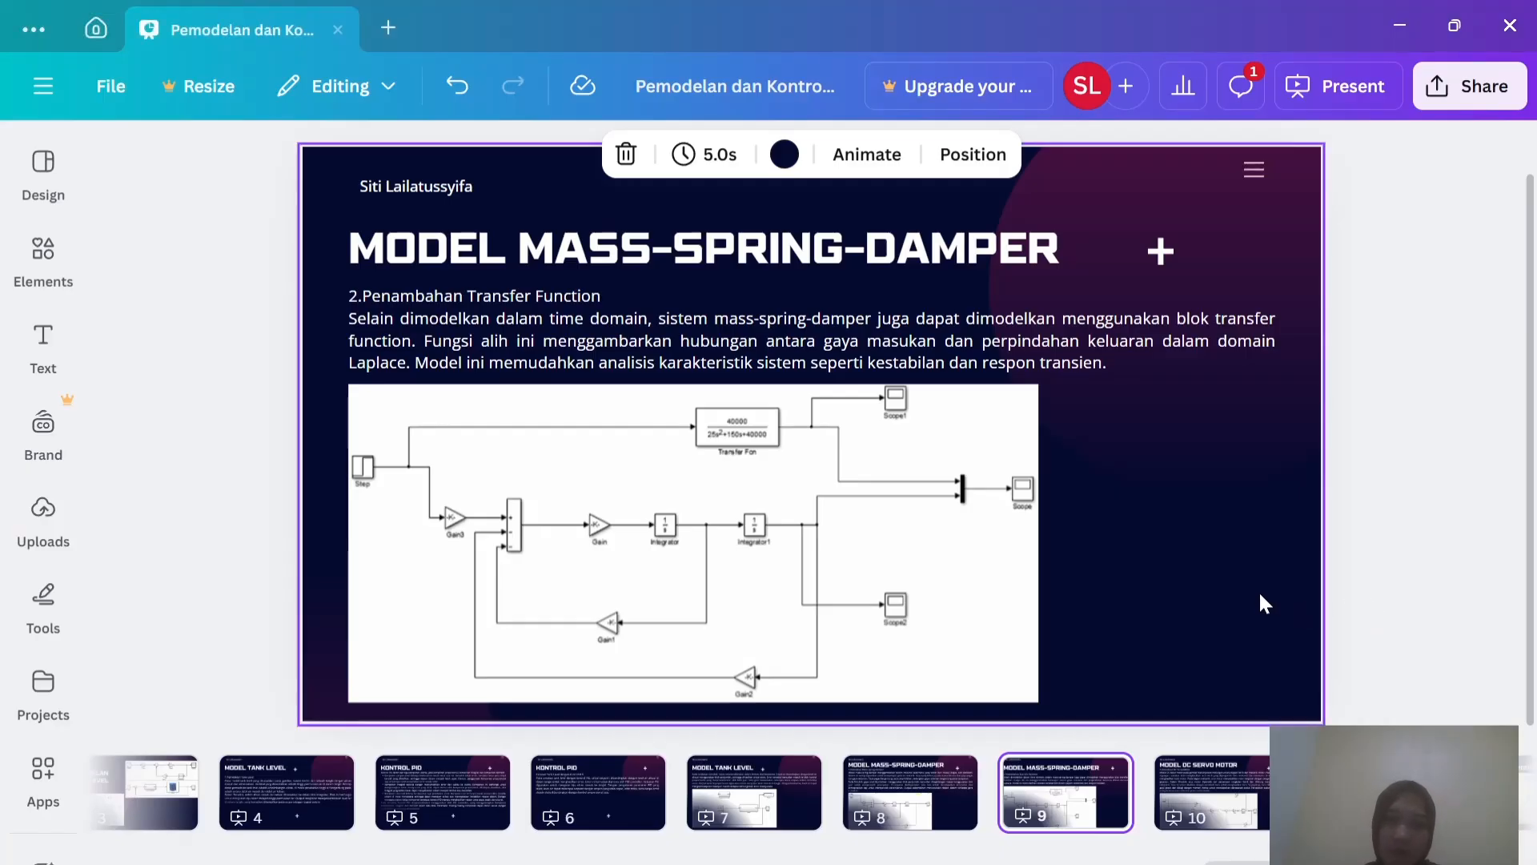
key(alt+Tab)
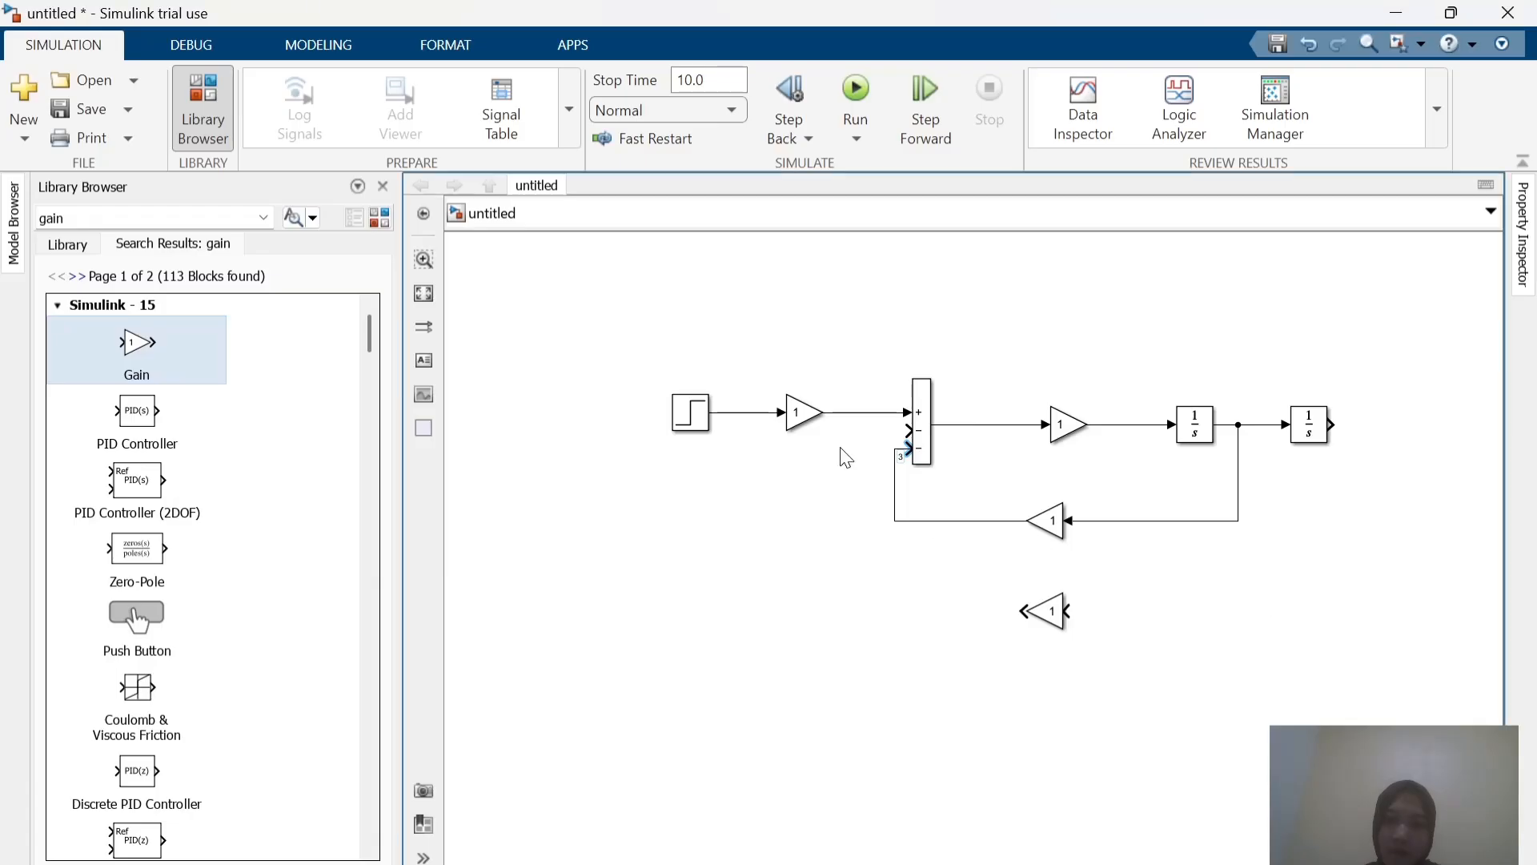
Step: Search the block library for scope and add a Scope block below and beyond the second Integrator
double_click(151, 216)
text(scope)
key(Return)
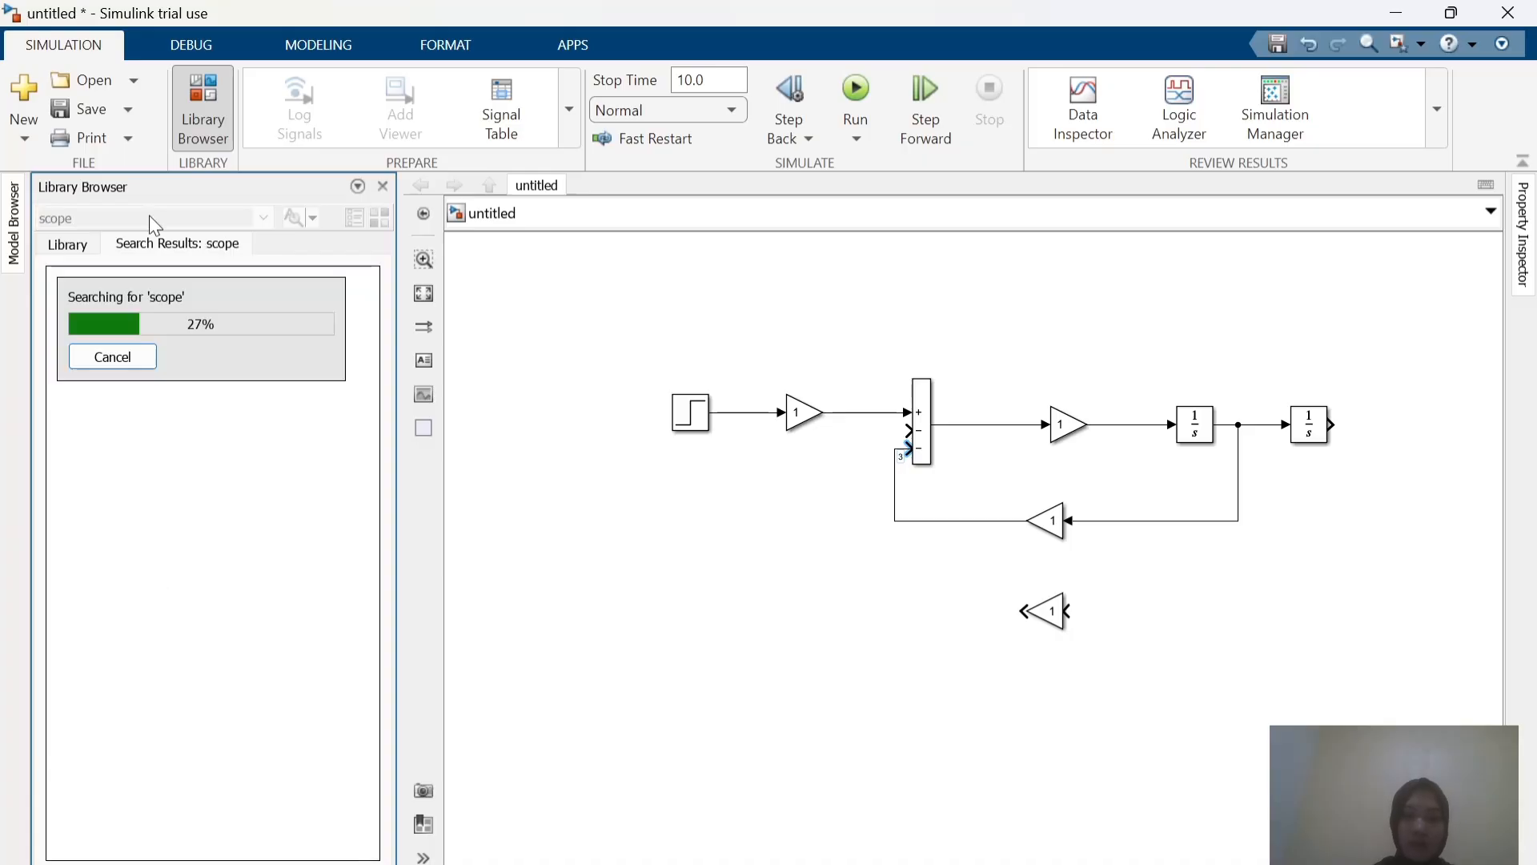
click(135, 340)
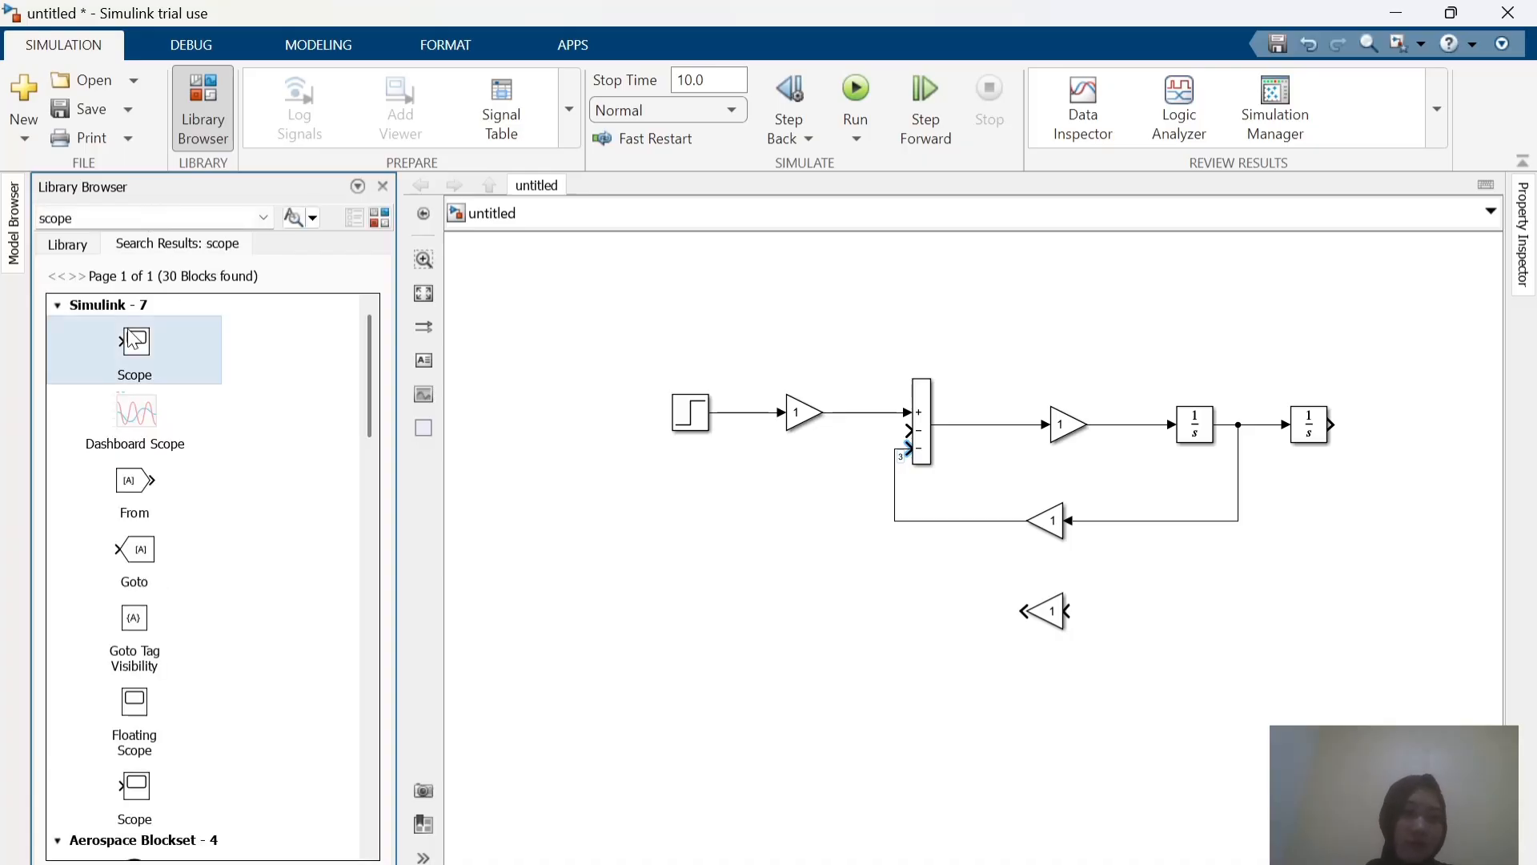
drag(134, 340, 1372, 518)
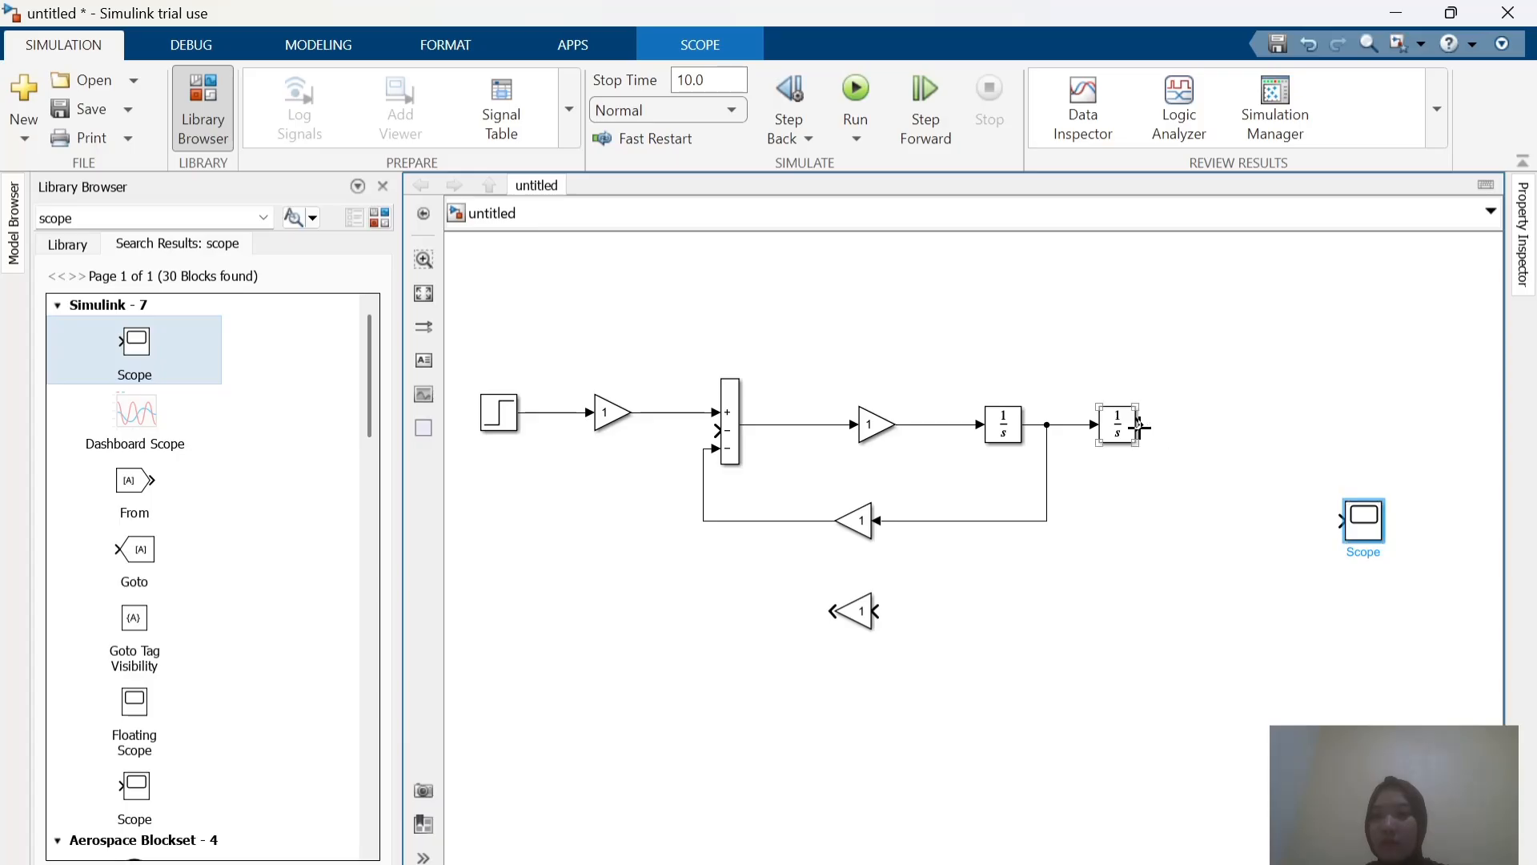
Step: Connect the second Integrator's output to the Scope and, through the lower feedback Gain, to the Sum's second input
drag(1140, 427, 1302, 461)
drag(1332, 516, 1335, 527)
click(1335, 520)
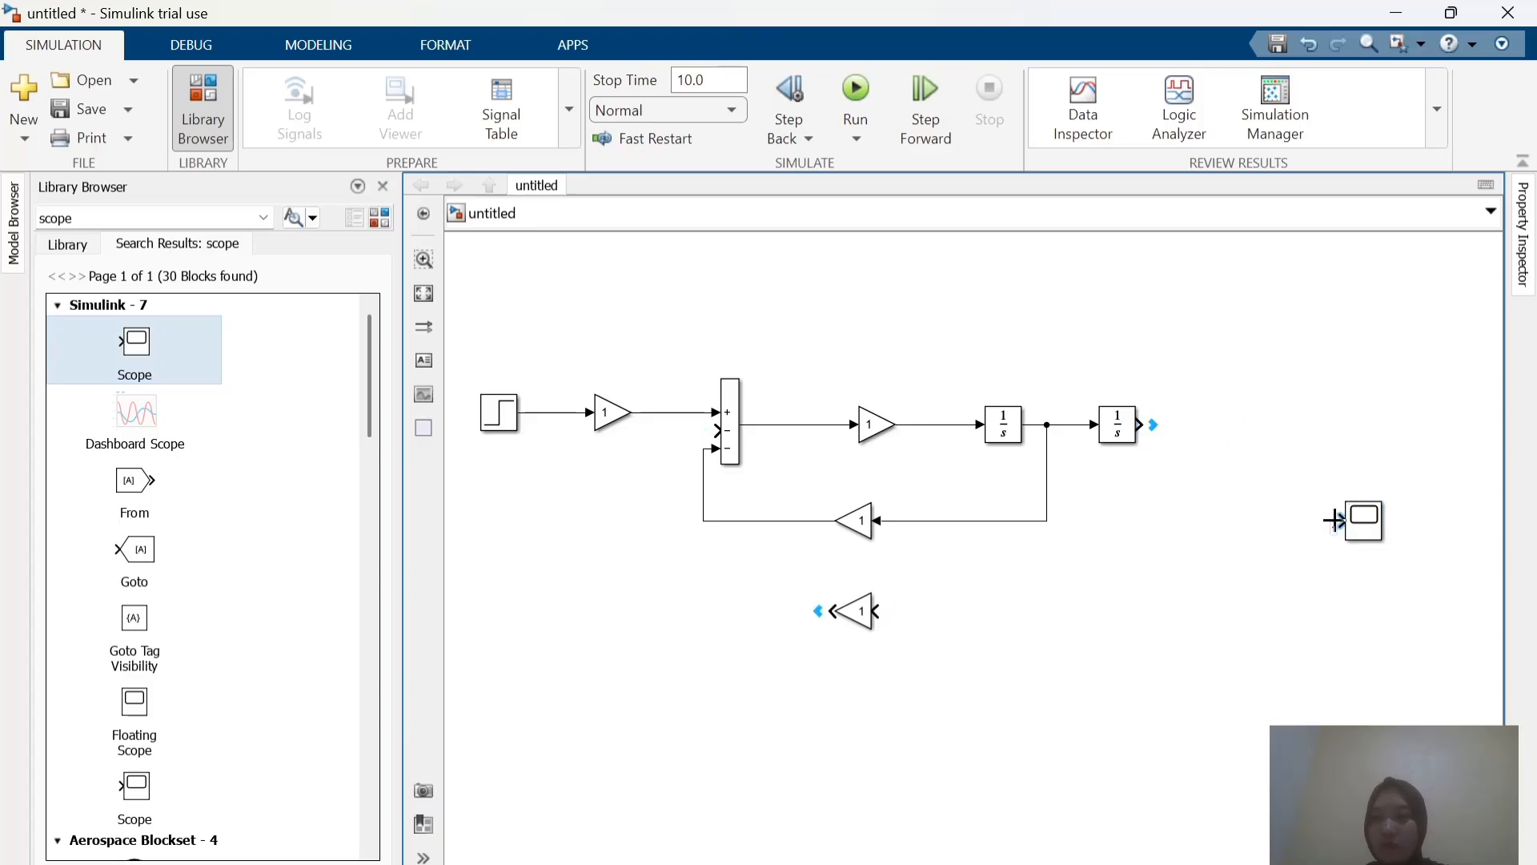
click(1154, 425)
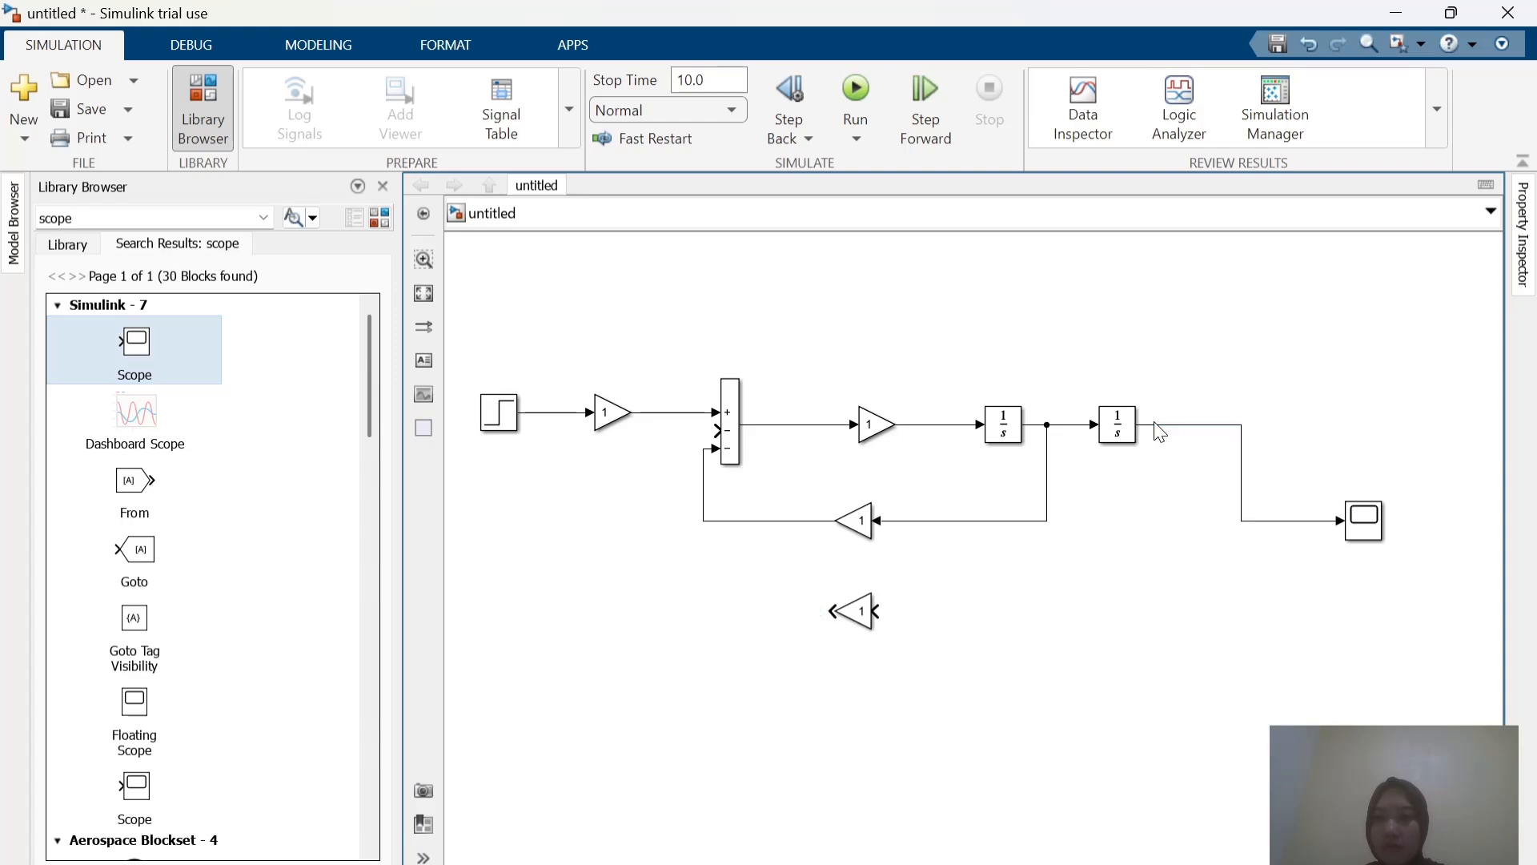
drag(876, 613, 1171, 427)
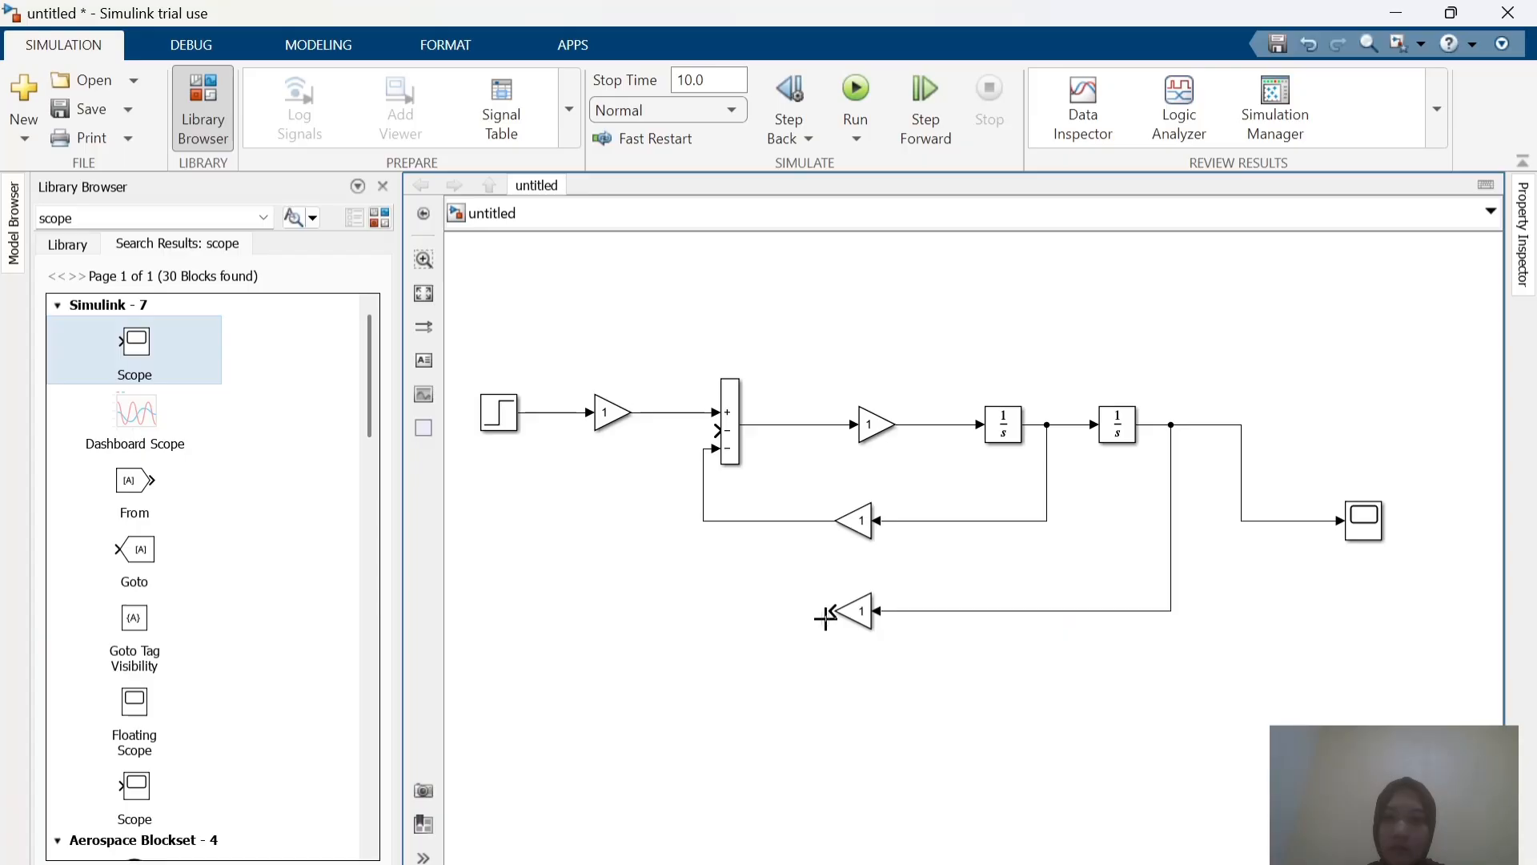
drag(826, 618, 716, 431)
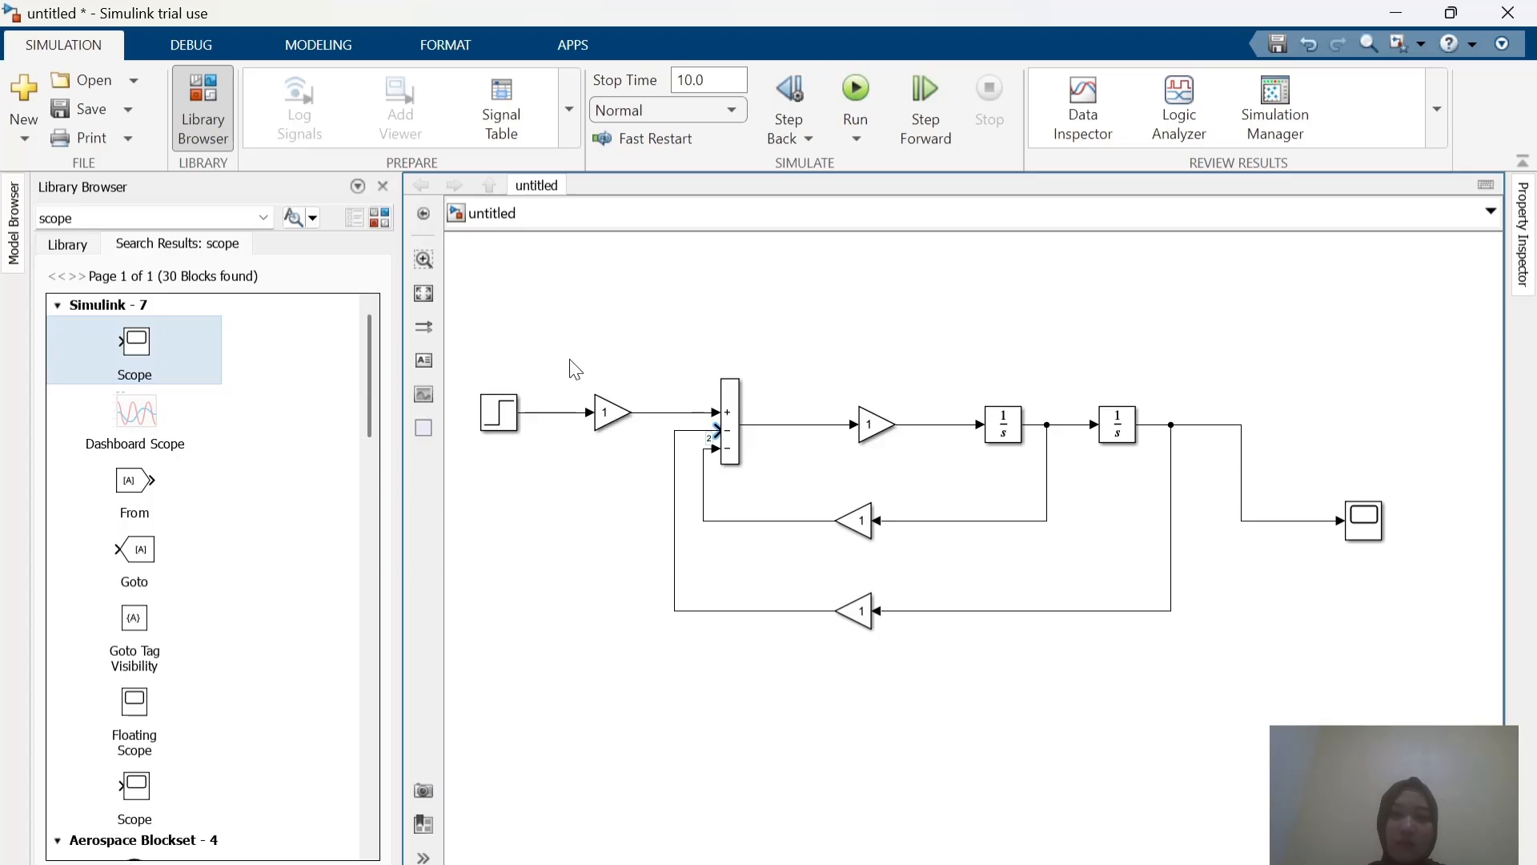
Step: Shift the Sum block rightward with its neighbours and reroute the upper feedback branch clear of the first Integrator
drag(569, 359, 1468, 724)
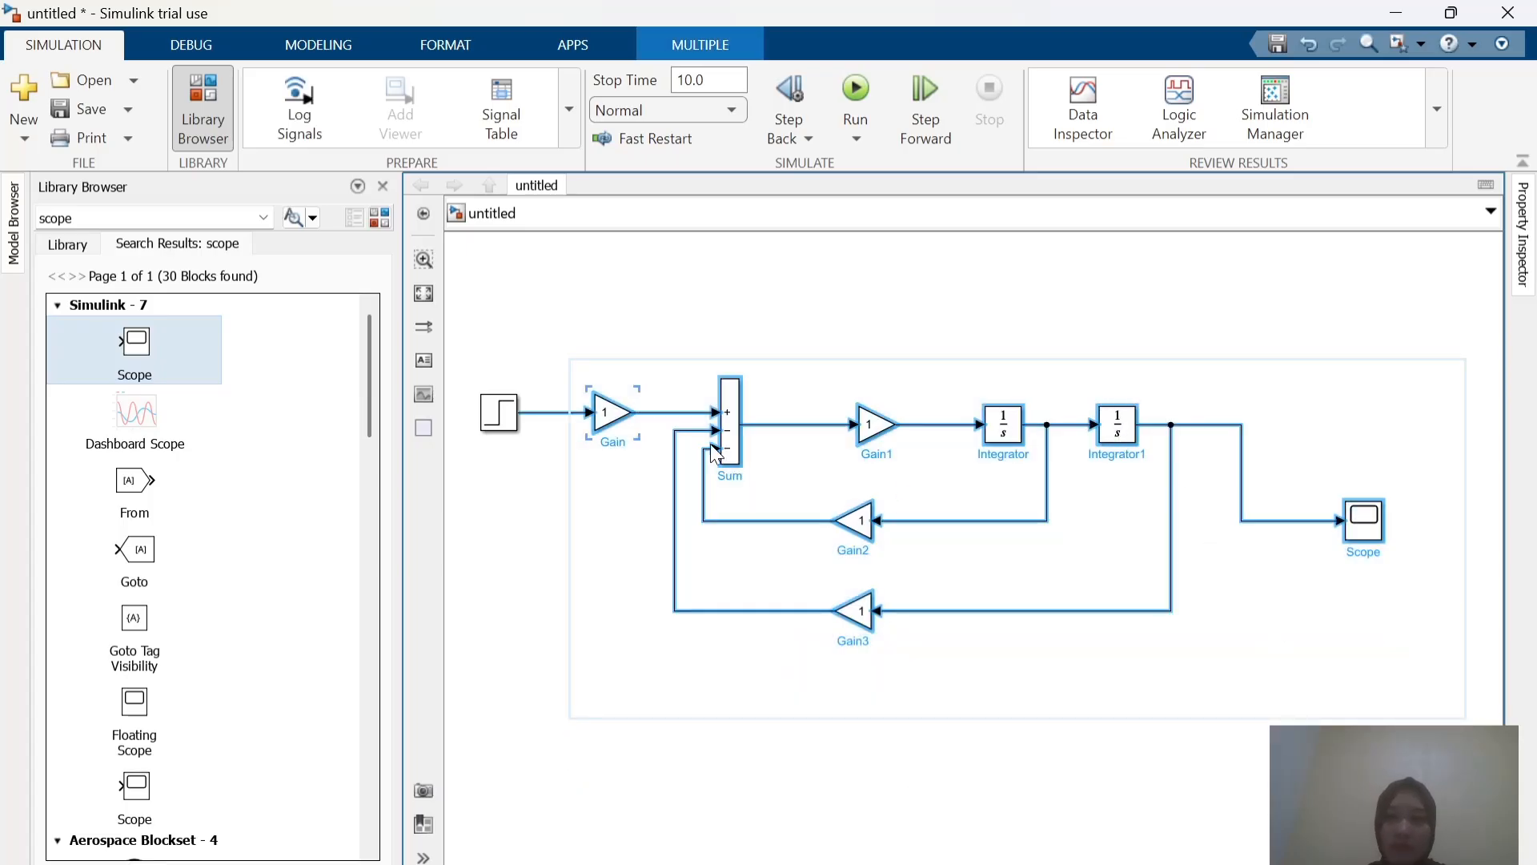
click(730, 417)
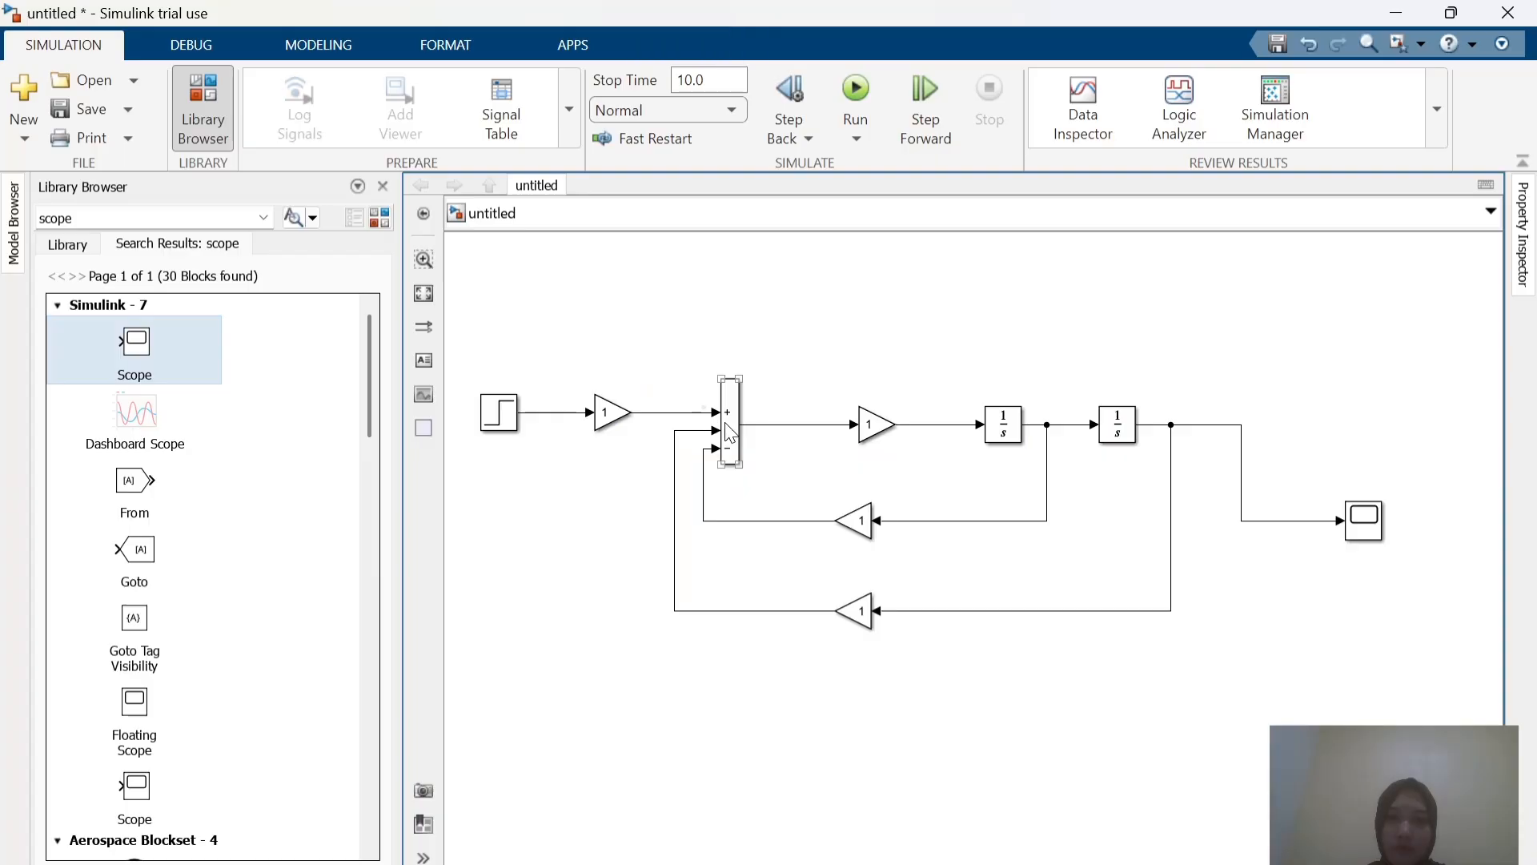
drag(725, 432, 766, 420)
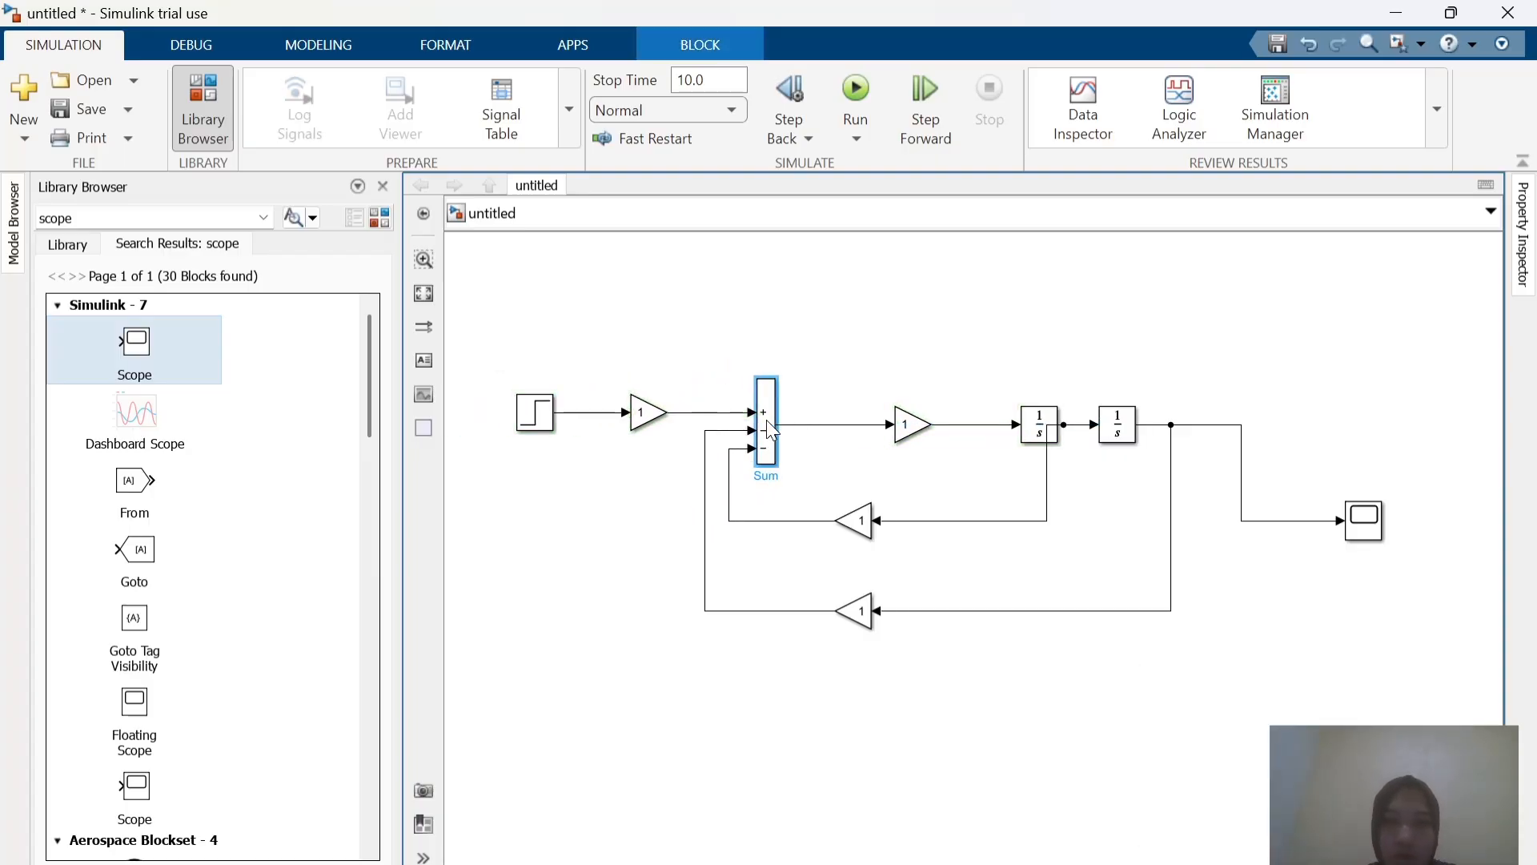
click(1023, 365)
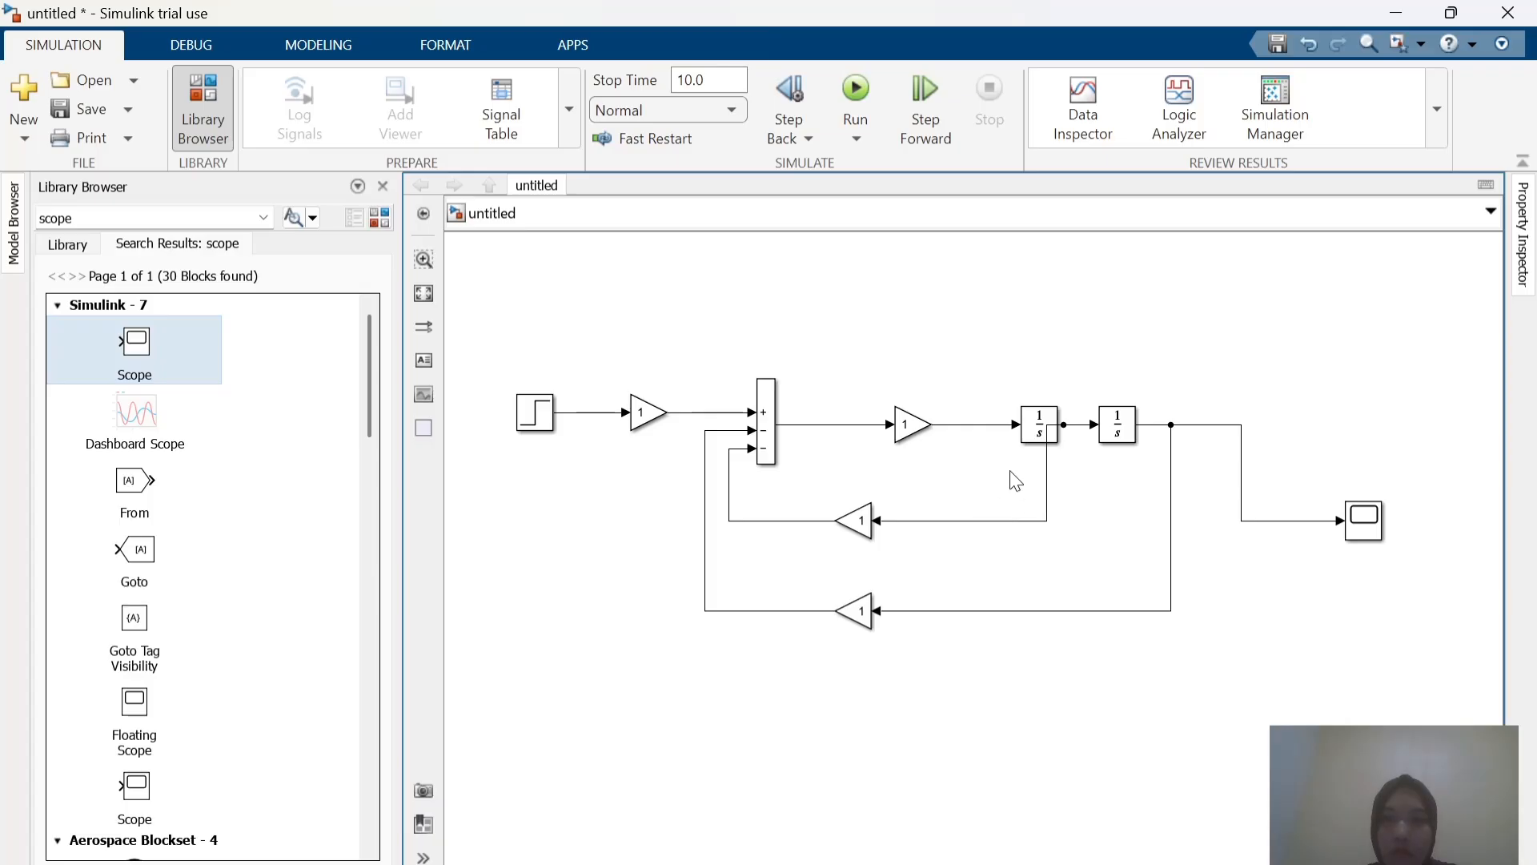
drag(1052, 480, 1073, 486)
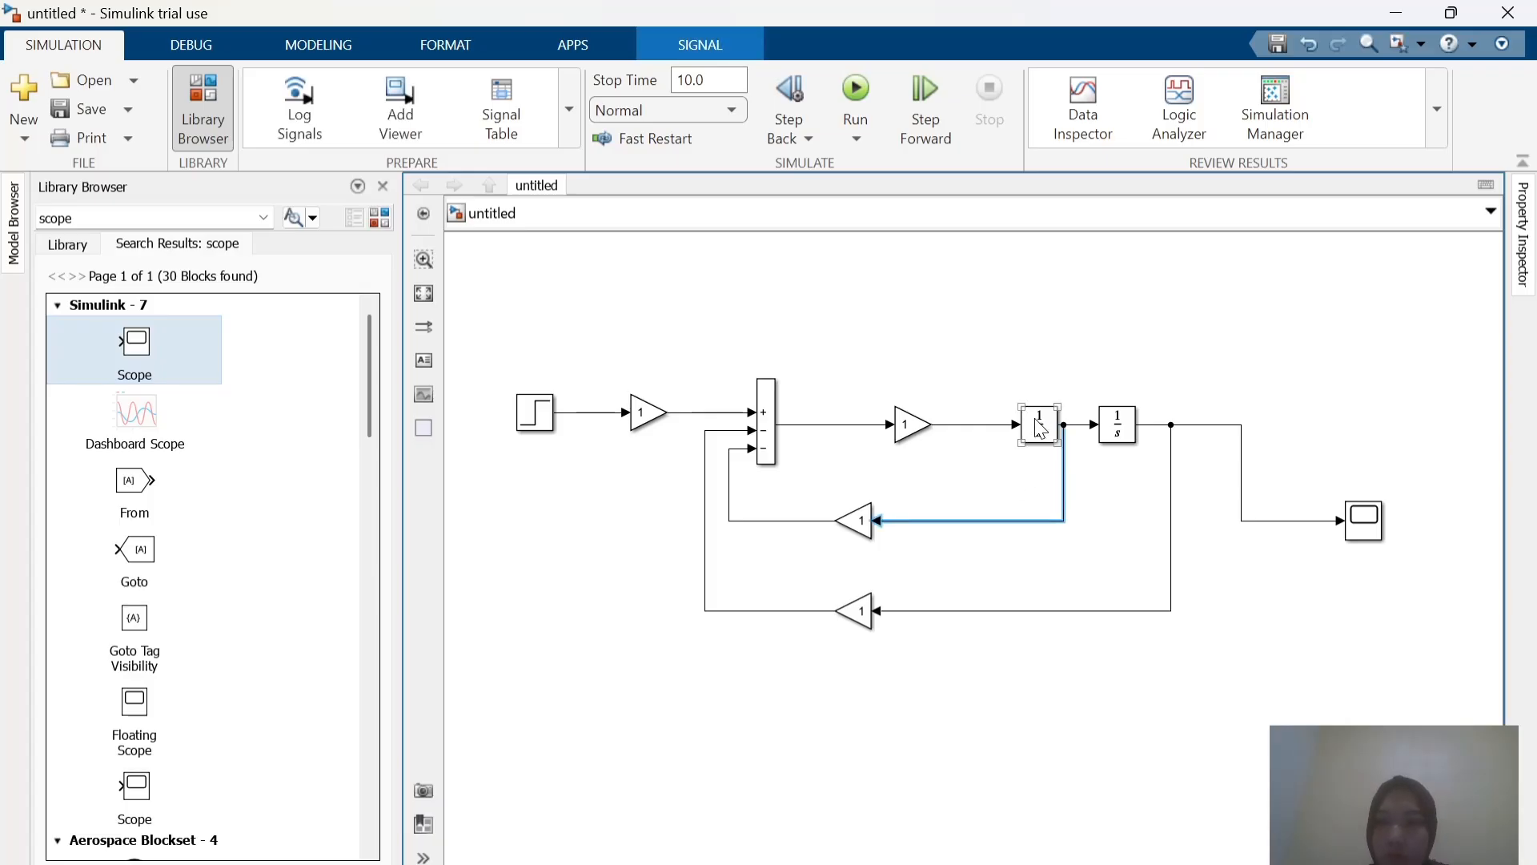
drag(1043, 422, 992, 415)
mouse_move(771, 418)
mouse_down()
mouse_move(796, 421)
mouse_move(790, 409)
mouse_up()
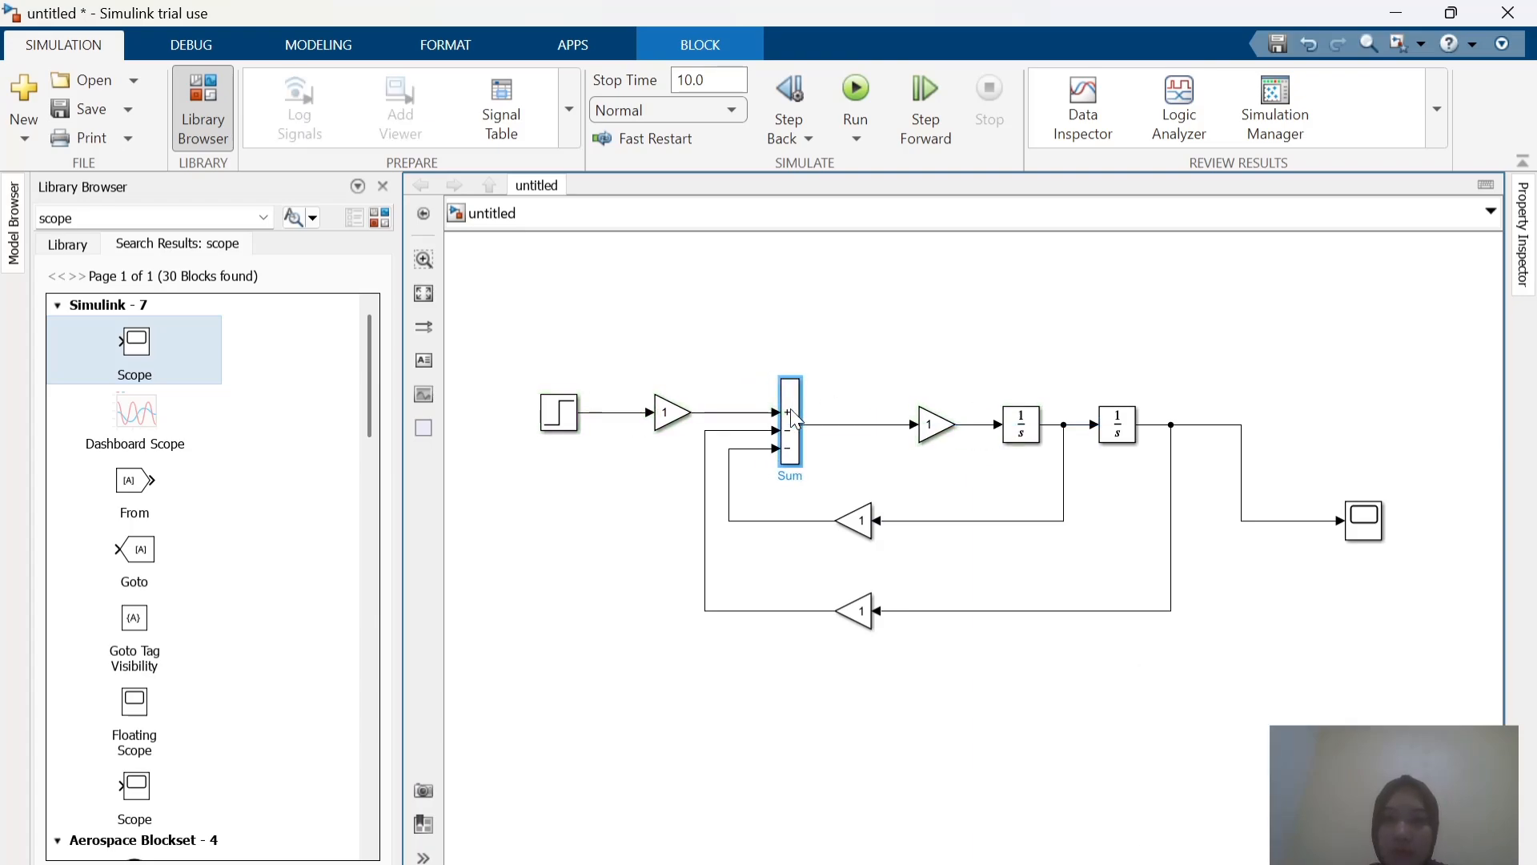
Step: Move both feedback Gain blocks slightly upward to make the feedback loops more compact
click(850, 532)
drag(862, 534, 866, 521)
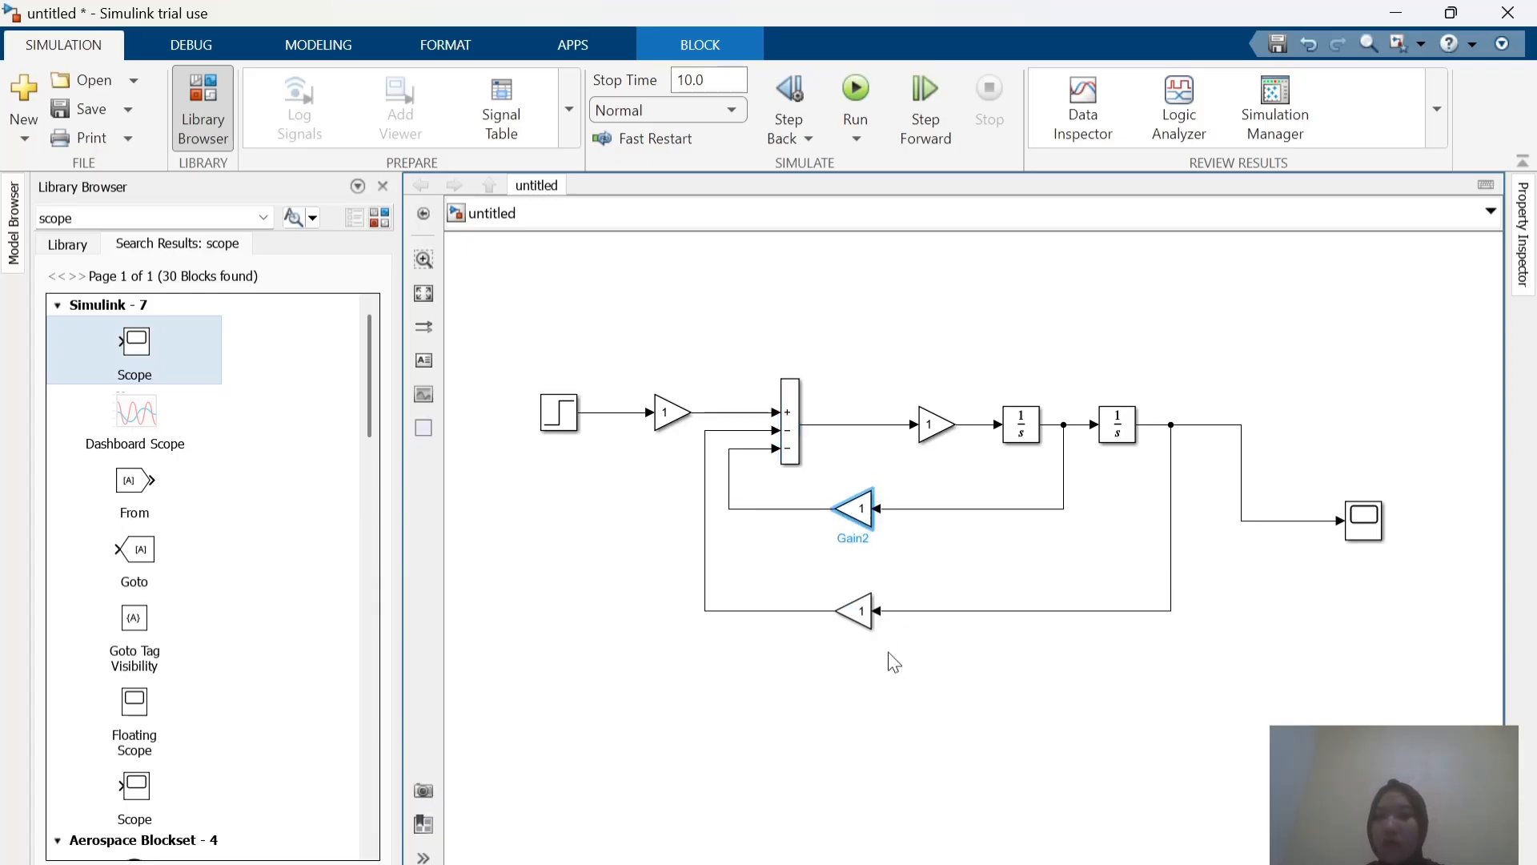
drag(866, 616, 866, 572)
click(1079, 659)
Step: Compare with the Canva diagram and move the Step block above the level of the first Gain in Simulink
key(alt+Tab)
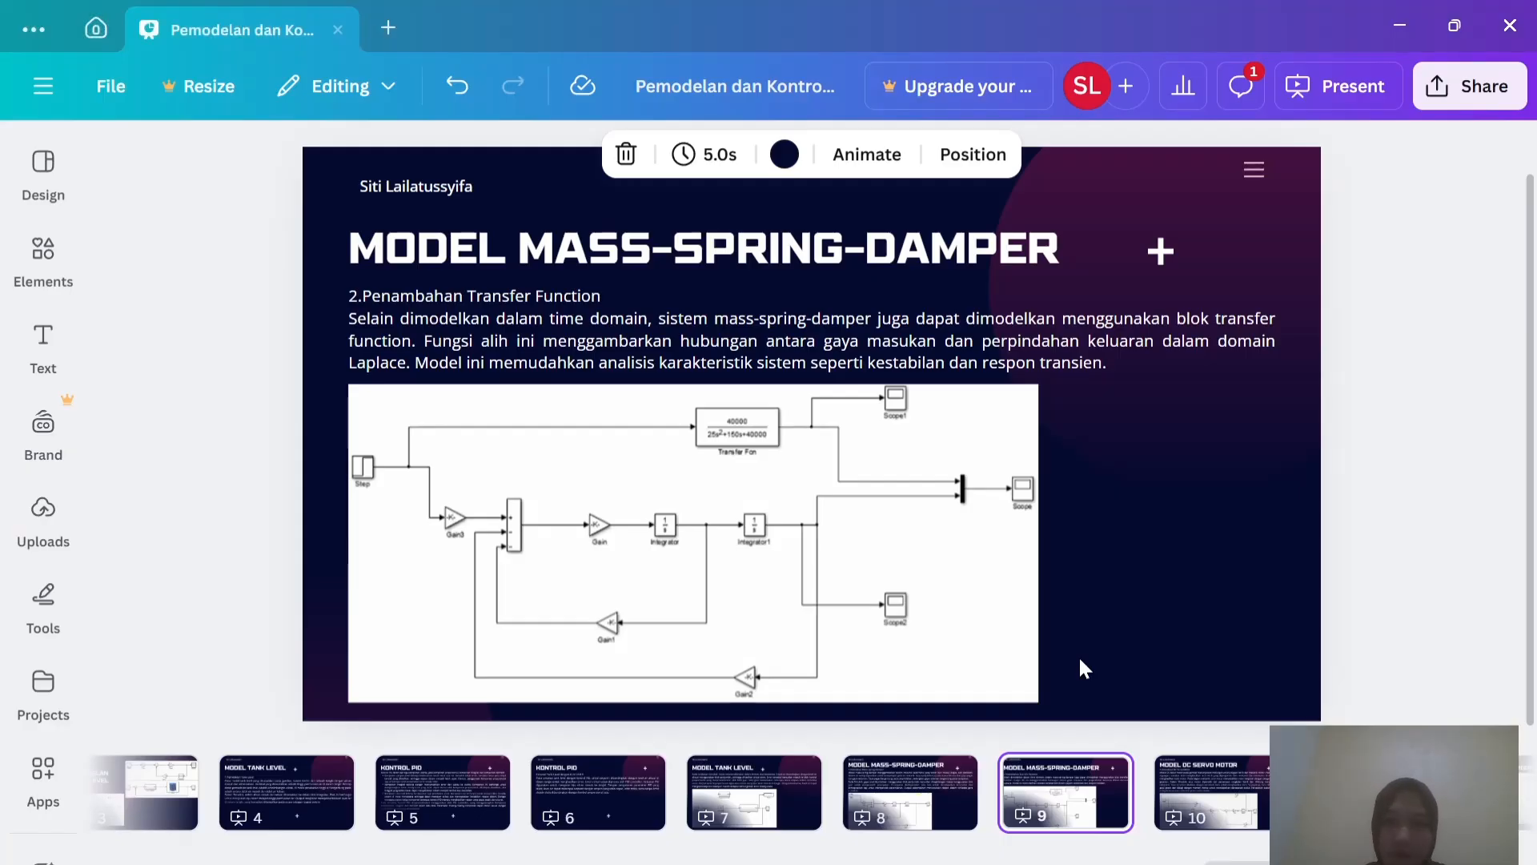
key(alt+Tab)
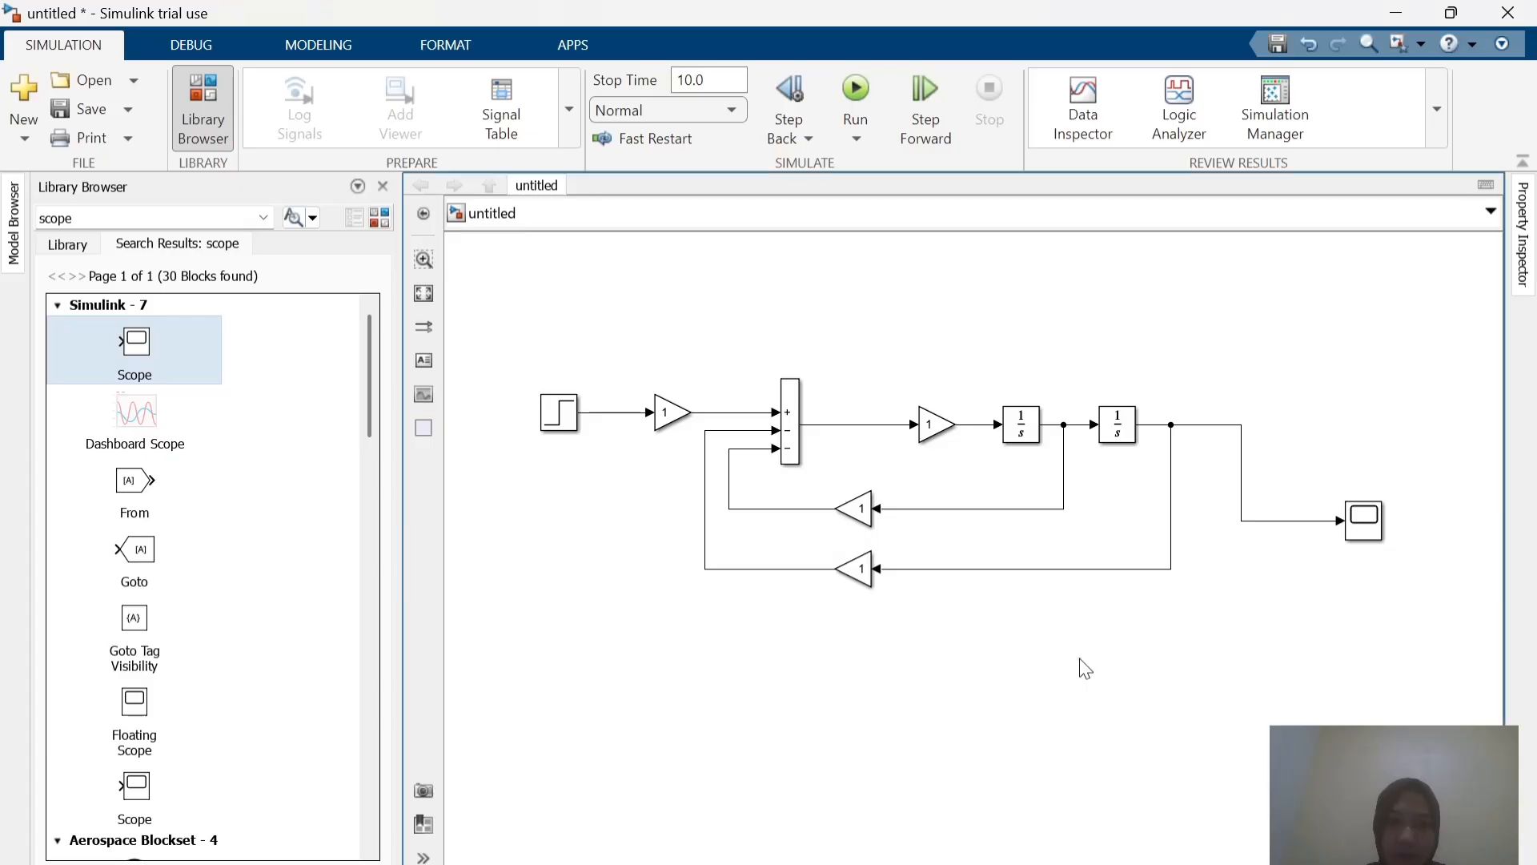
click(563, 421)
drag(564, 424, 574, 346)
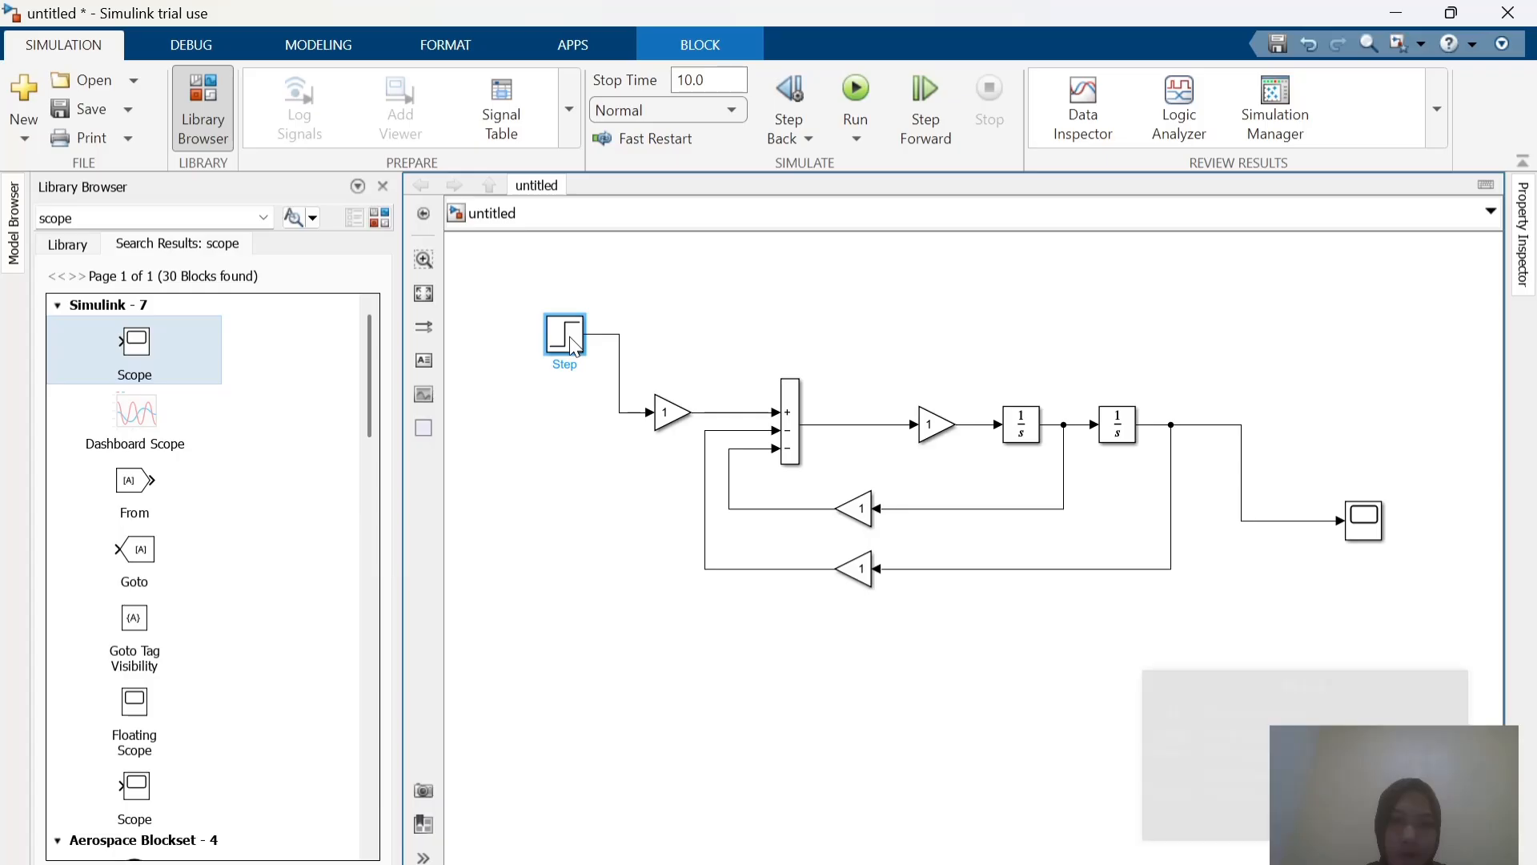
key(alt+Tab)
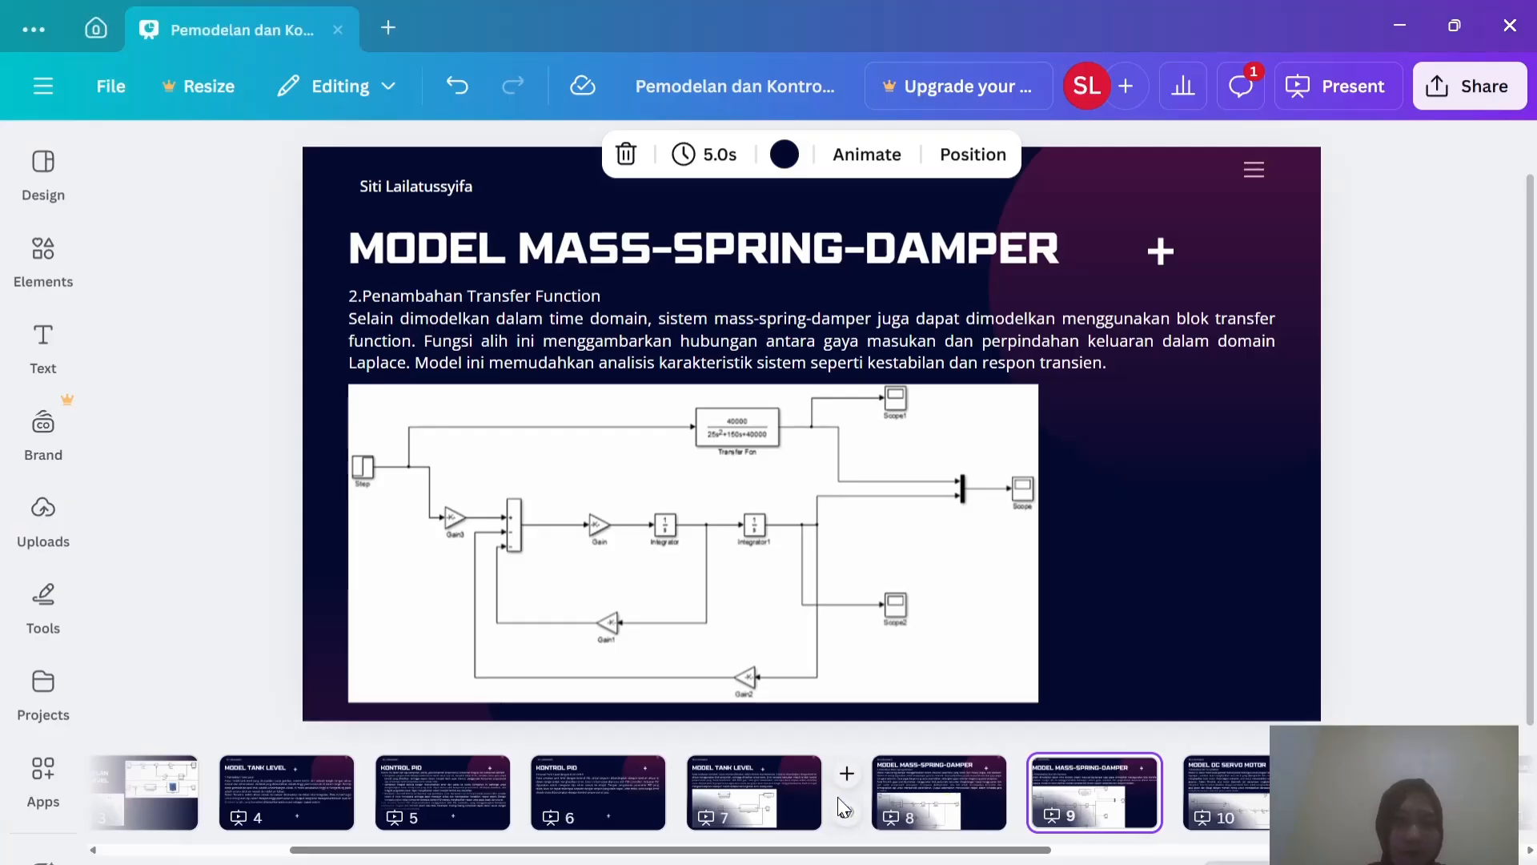
key(alt+Tab)
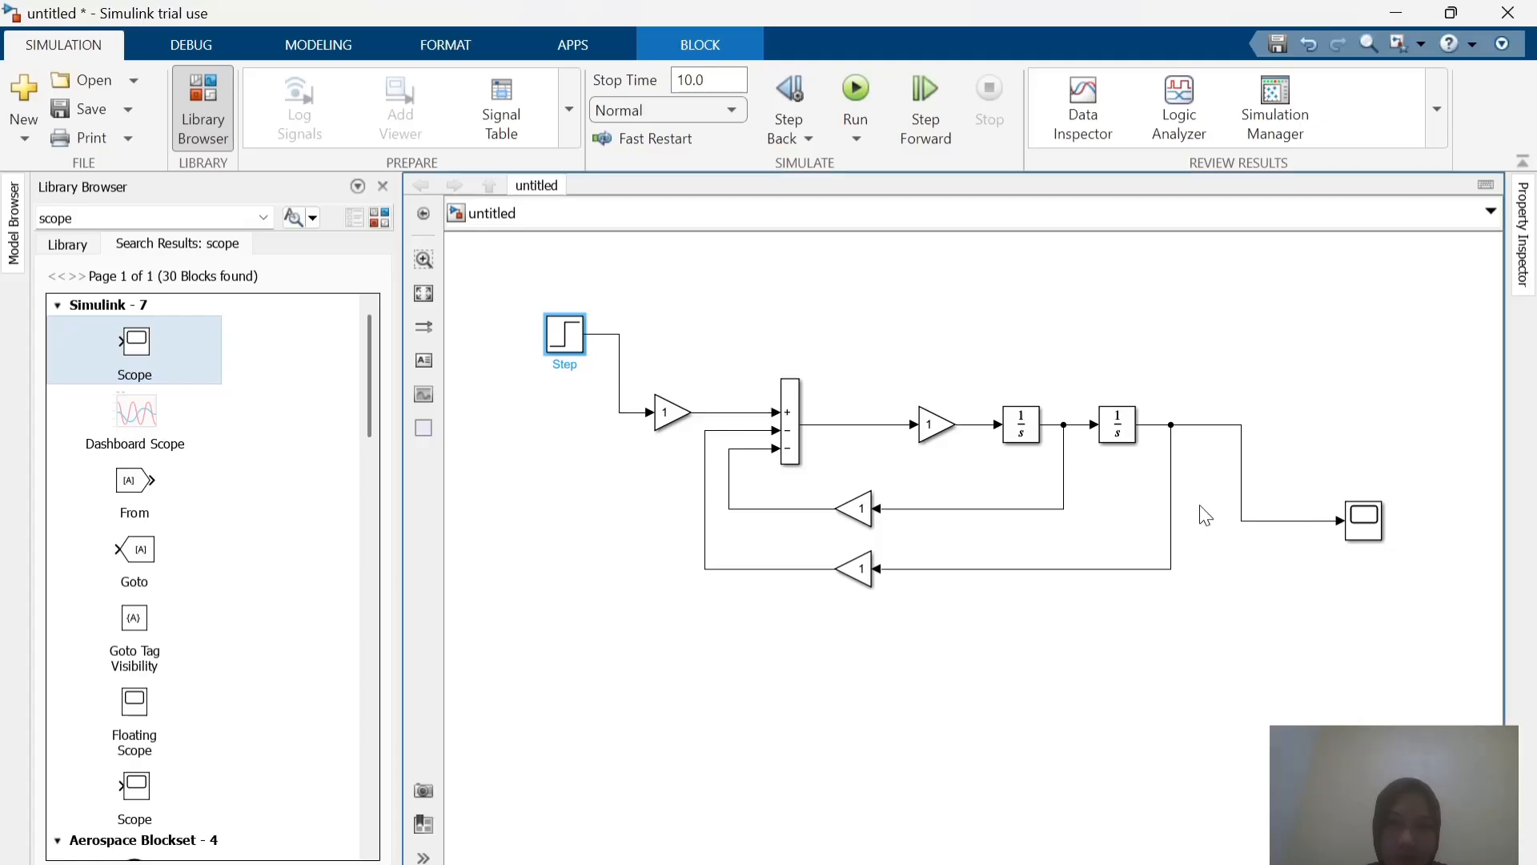
Step: Search the block library for transfer function and add a Discrete Transfer Fcn block above the forward-path Gain and Integrators
double_click(178, 217)
text(transfer function)
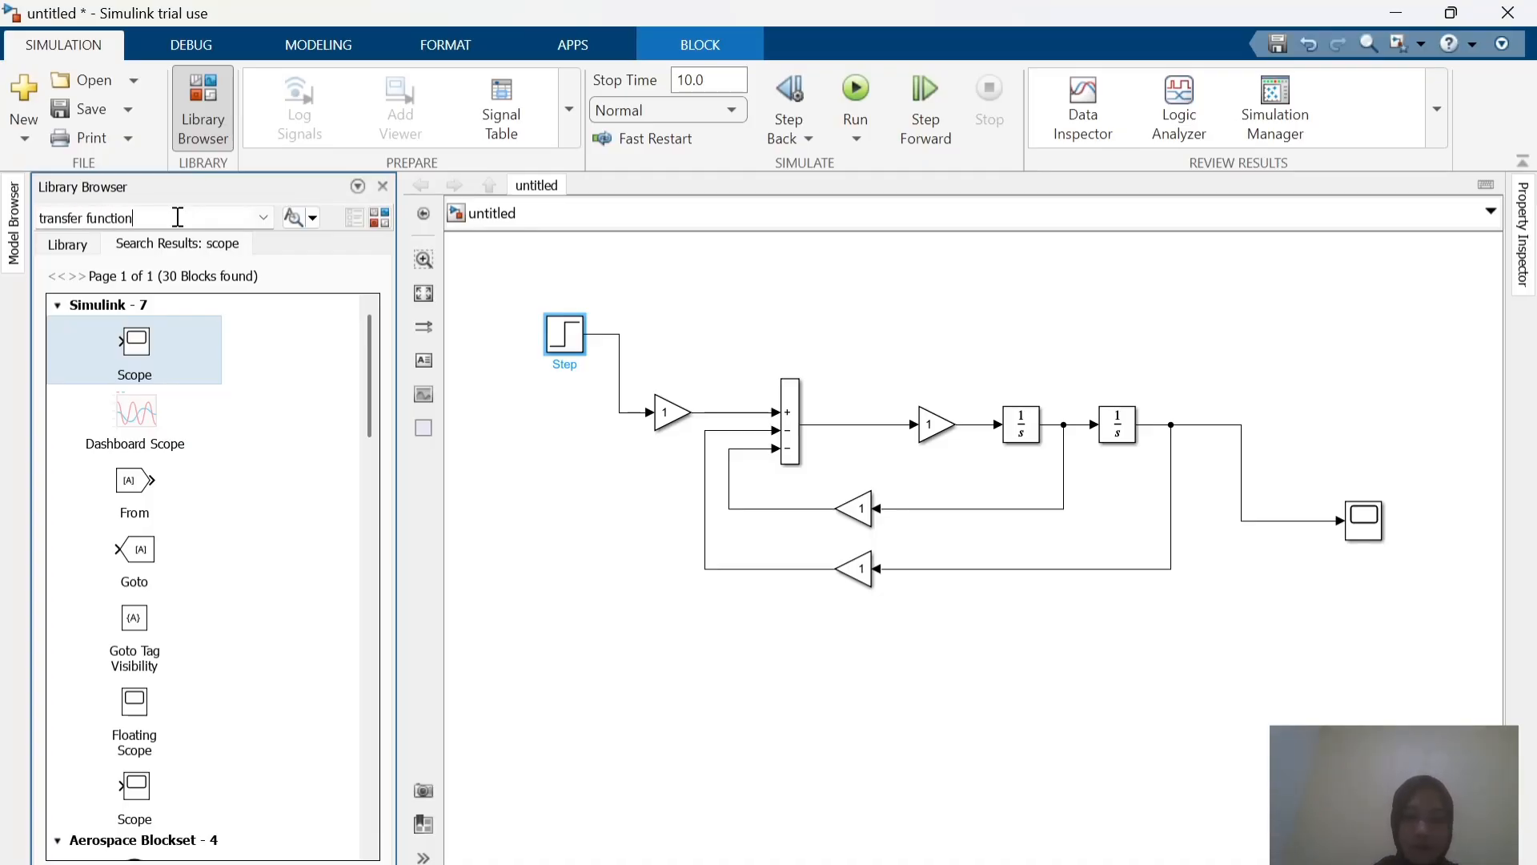
key(Return)
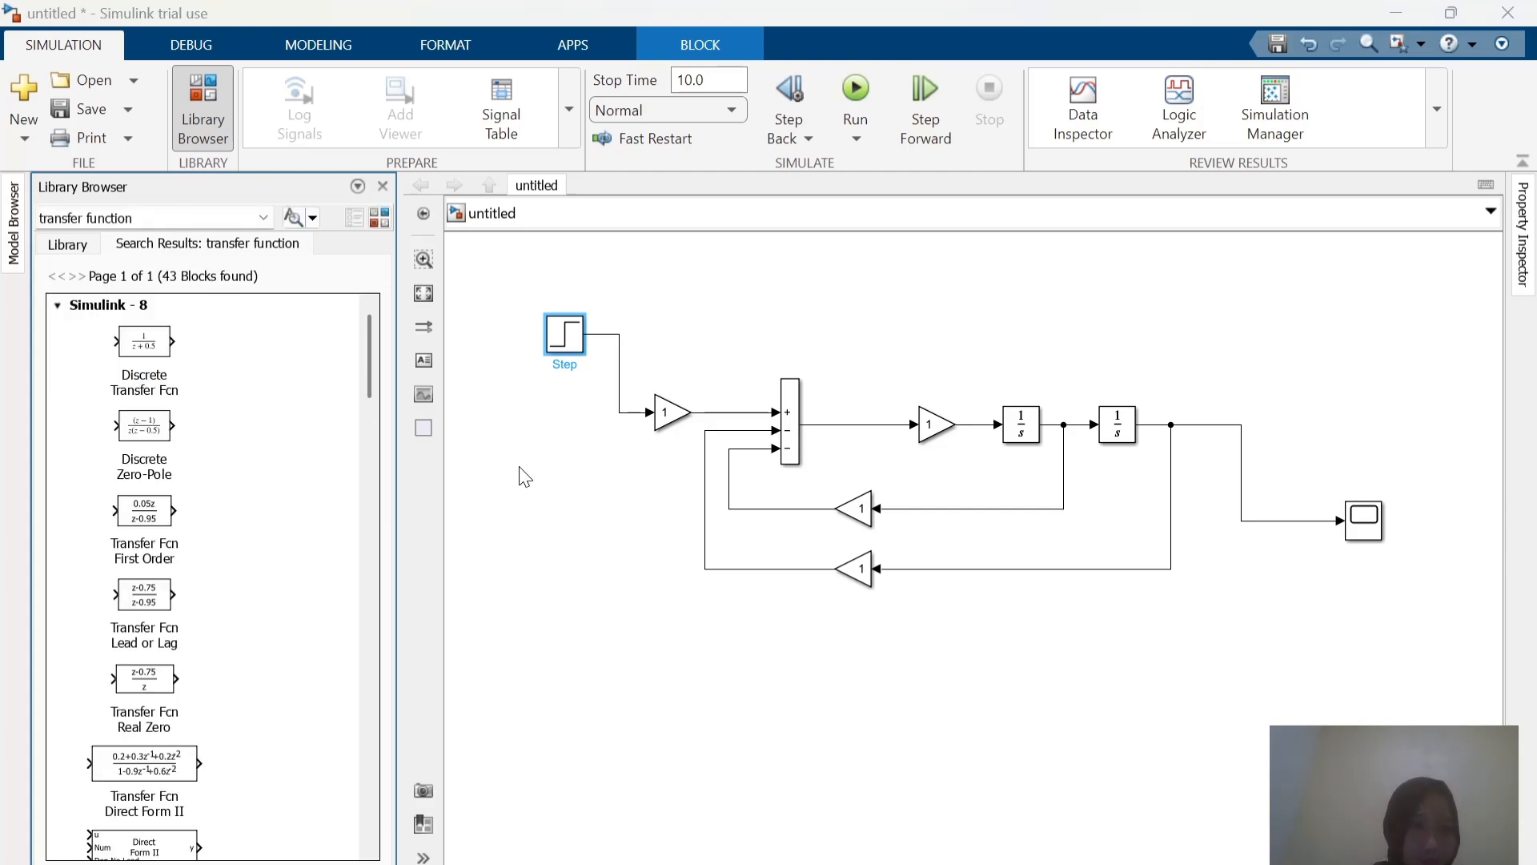
key(alt+Tab)
key(alt+Tab)
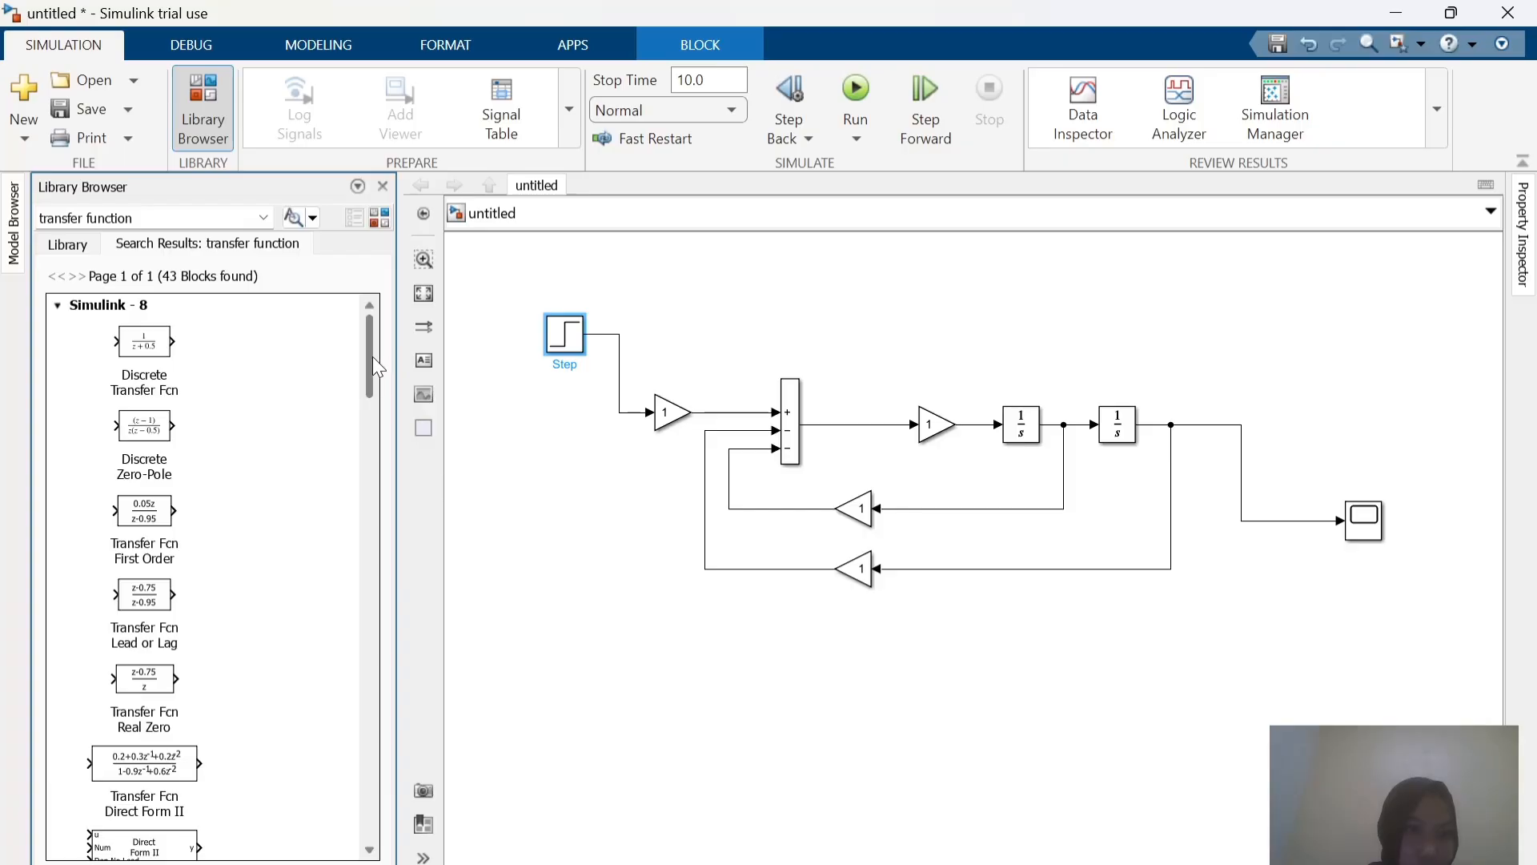
mouse_move(372, 357)
mouse_down()
mouse_move(381, 400)
mouse_move(342, 515)
mouse_move(369, 377)
mouse_move(358, 338)
mouse_up()
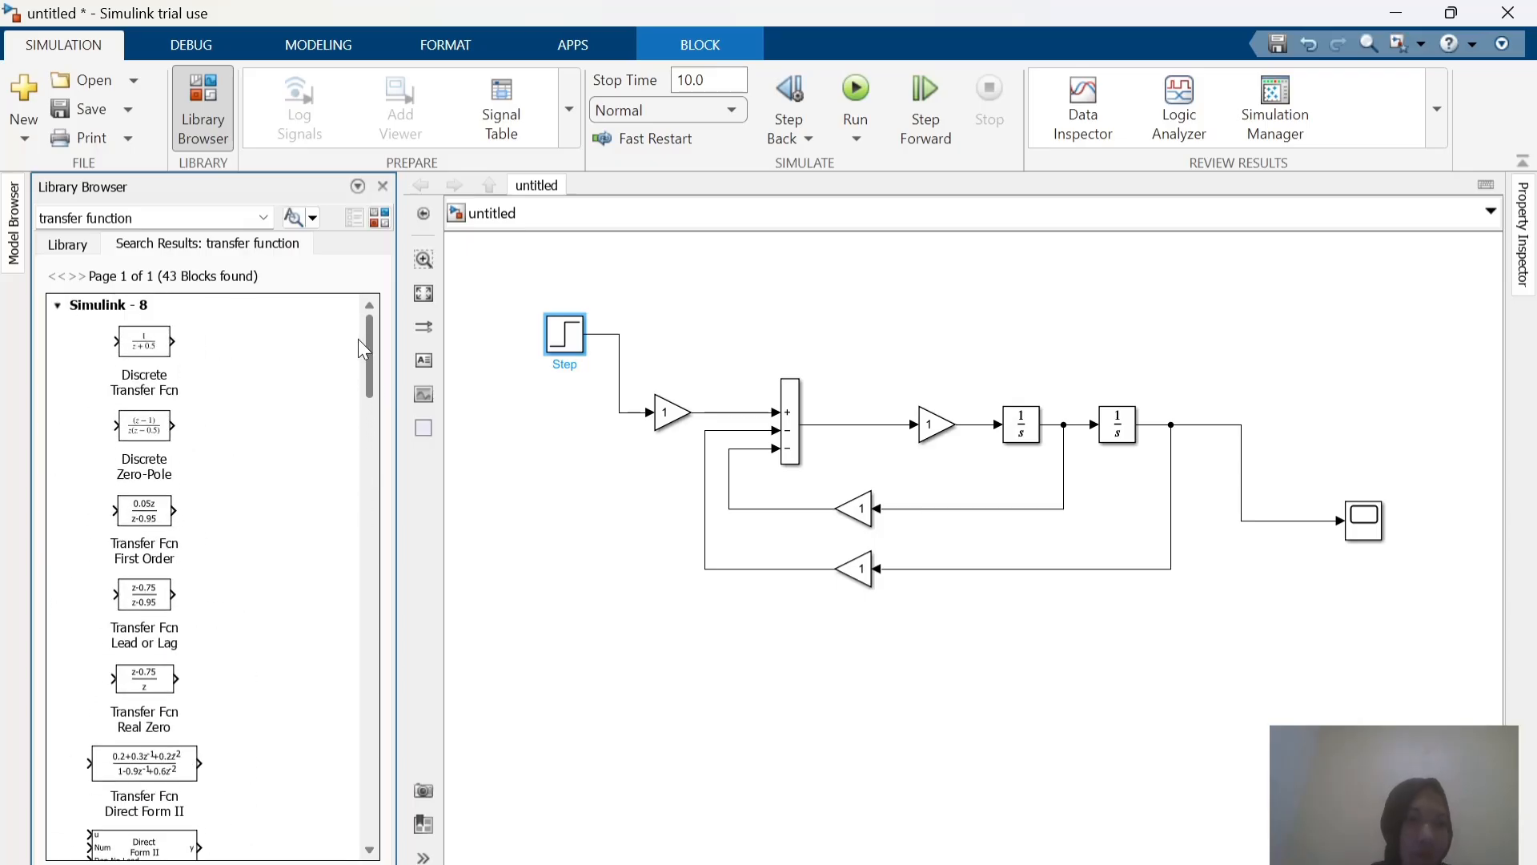
key(alt+Tab)
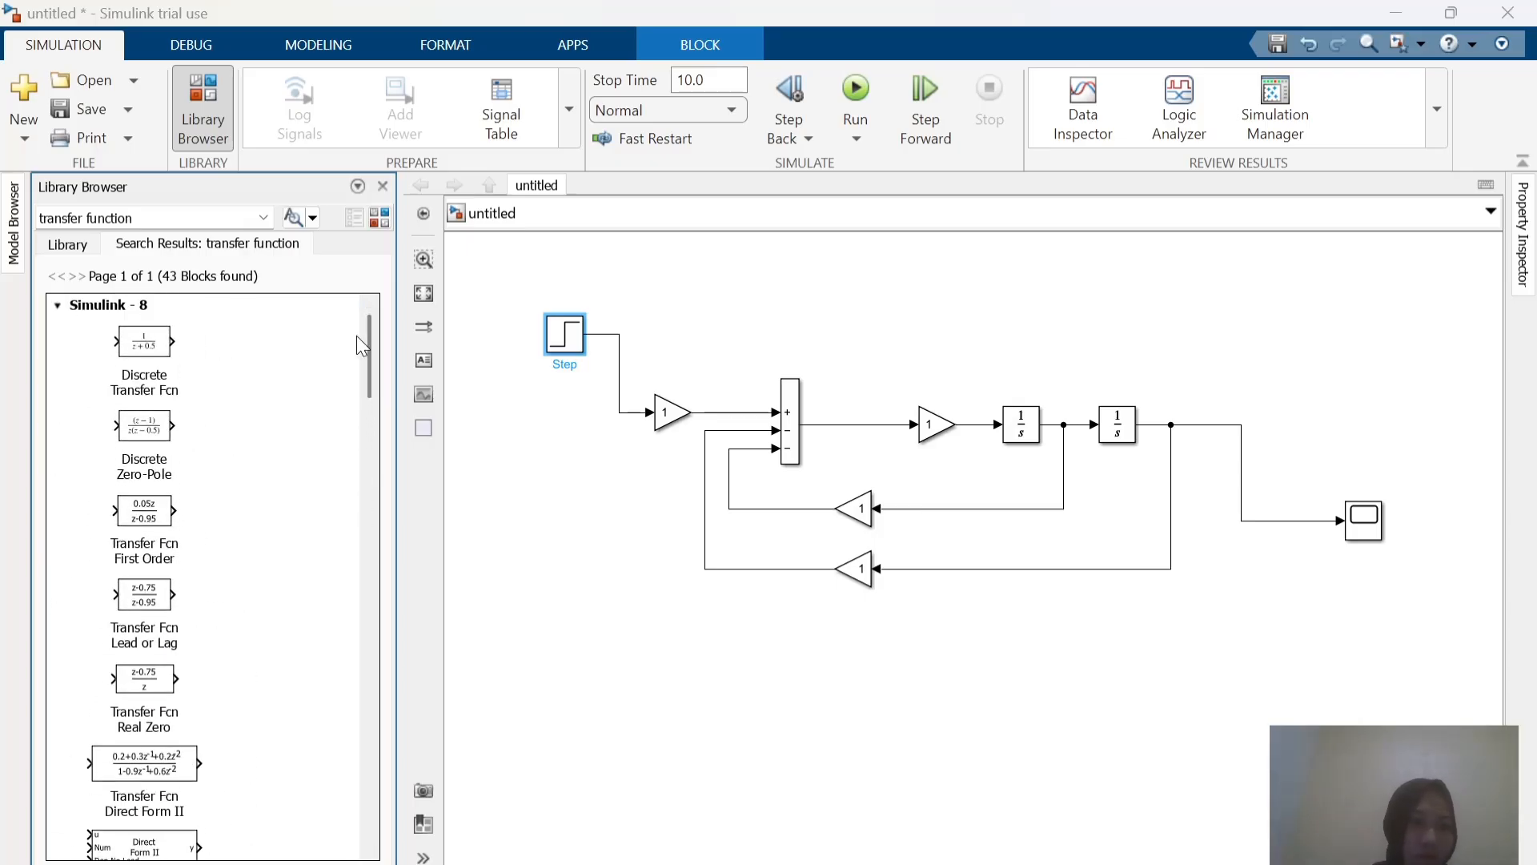
key(alt+Tab)
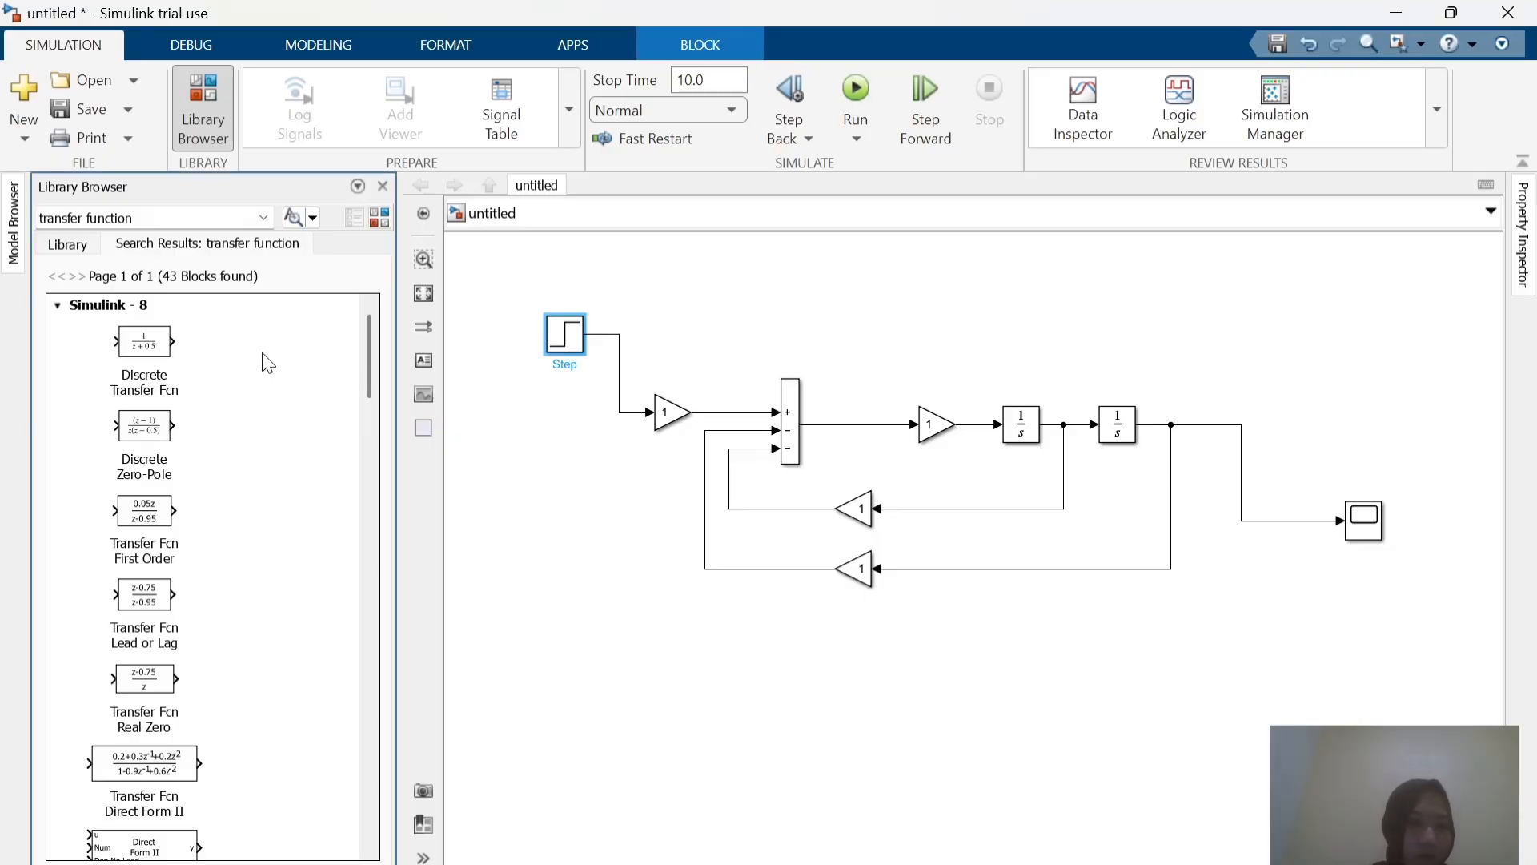
drag(182, 357, 978, 314)
click(1080, 321)
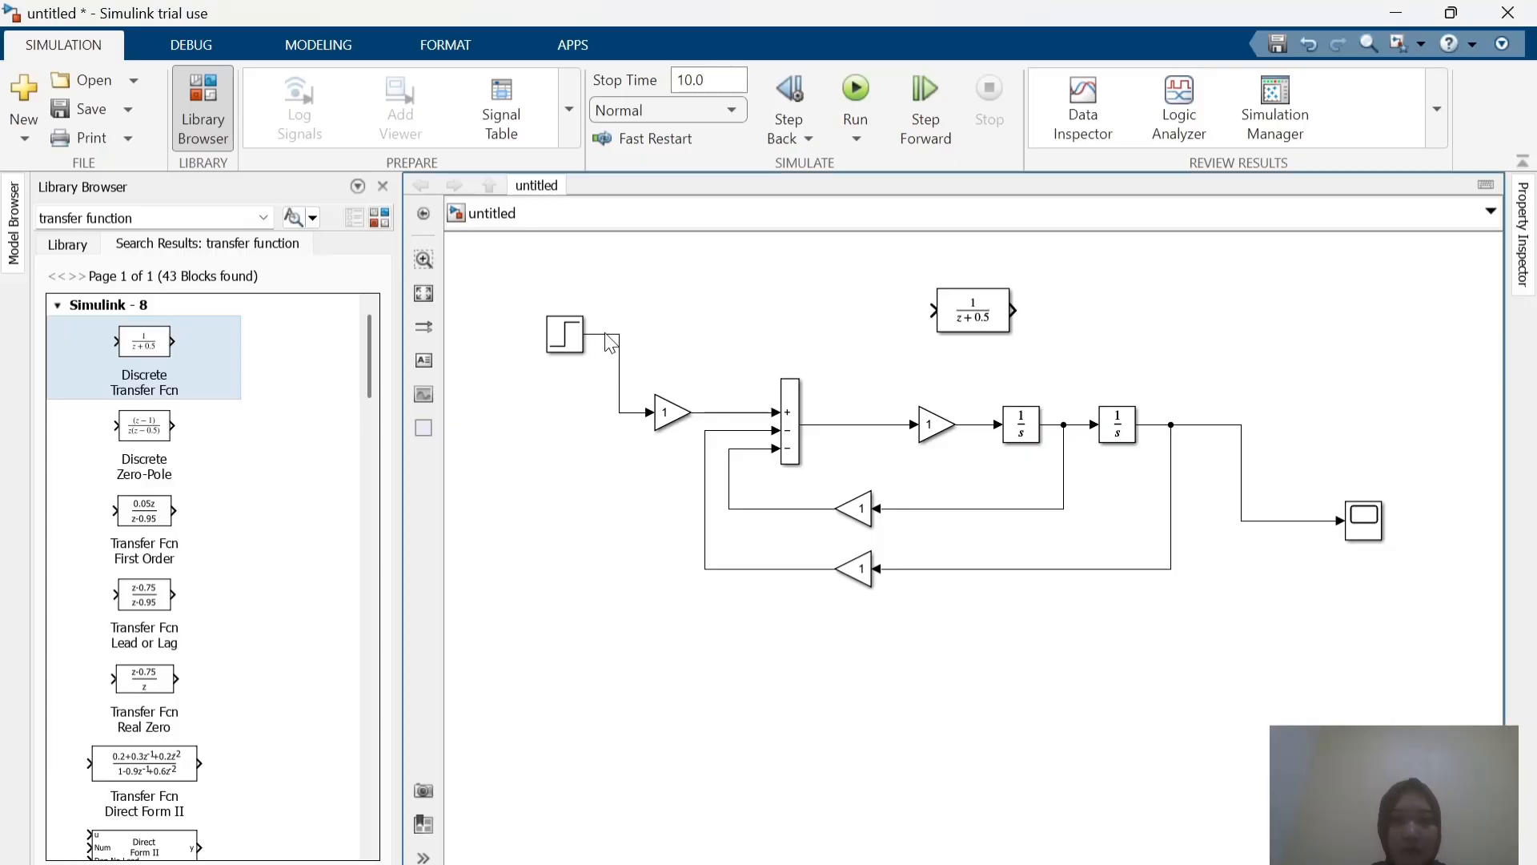
Step: Branch the Step signal line to the input of the Discrete Transfer Fcn block
click(606, 335)
click(934, 311)
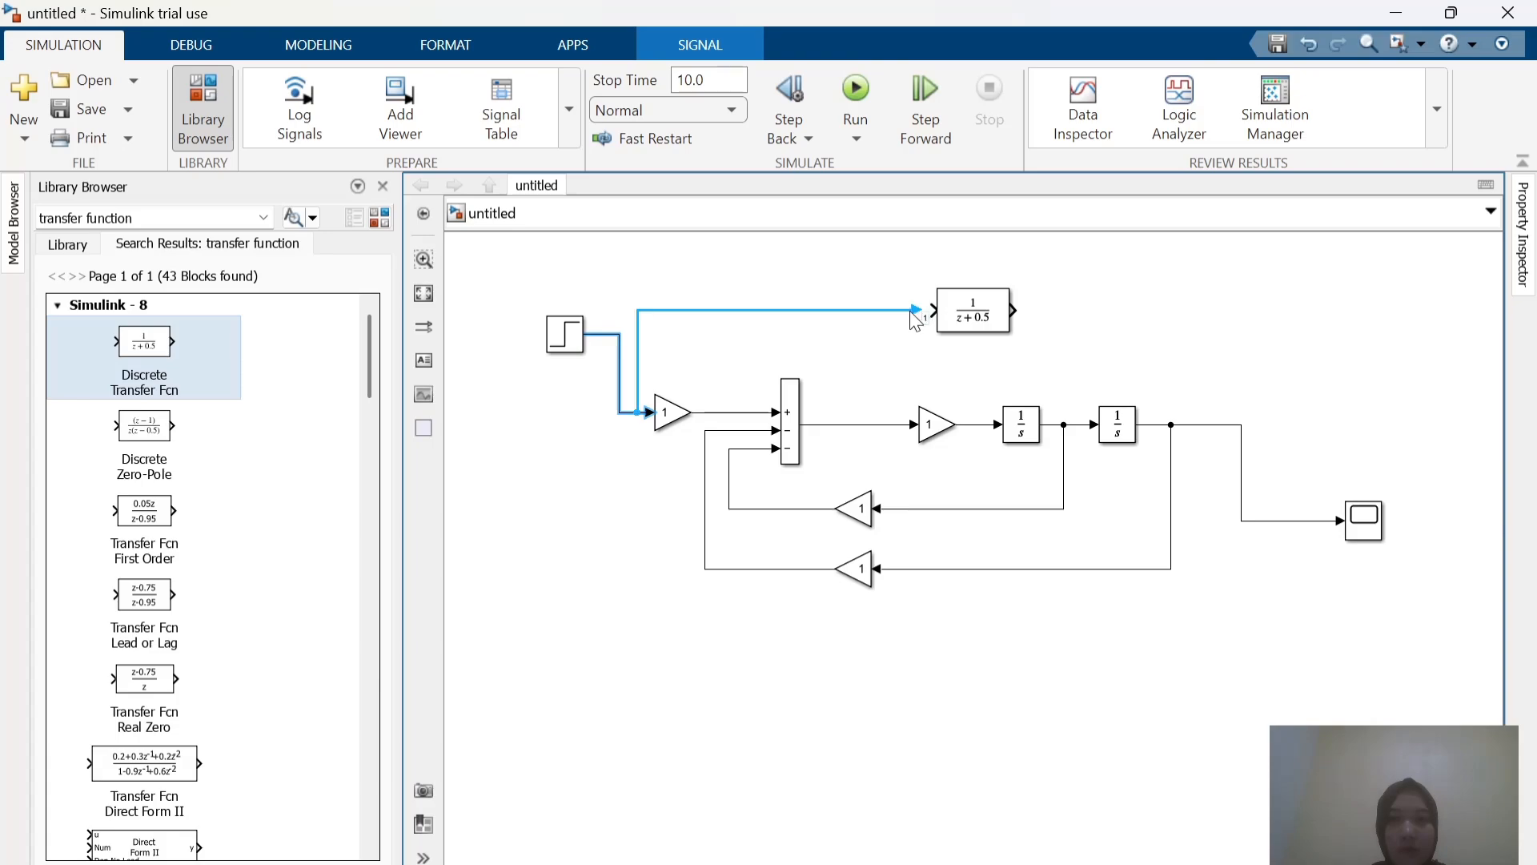
click(917, 313)
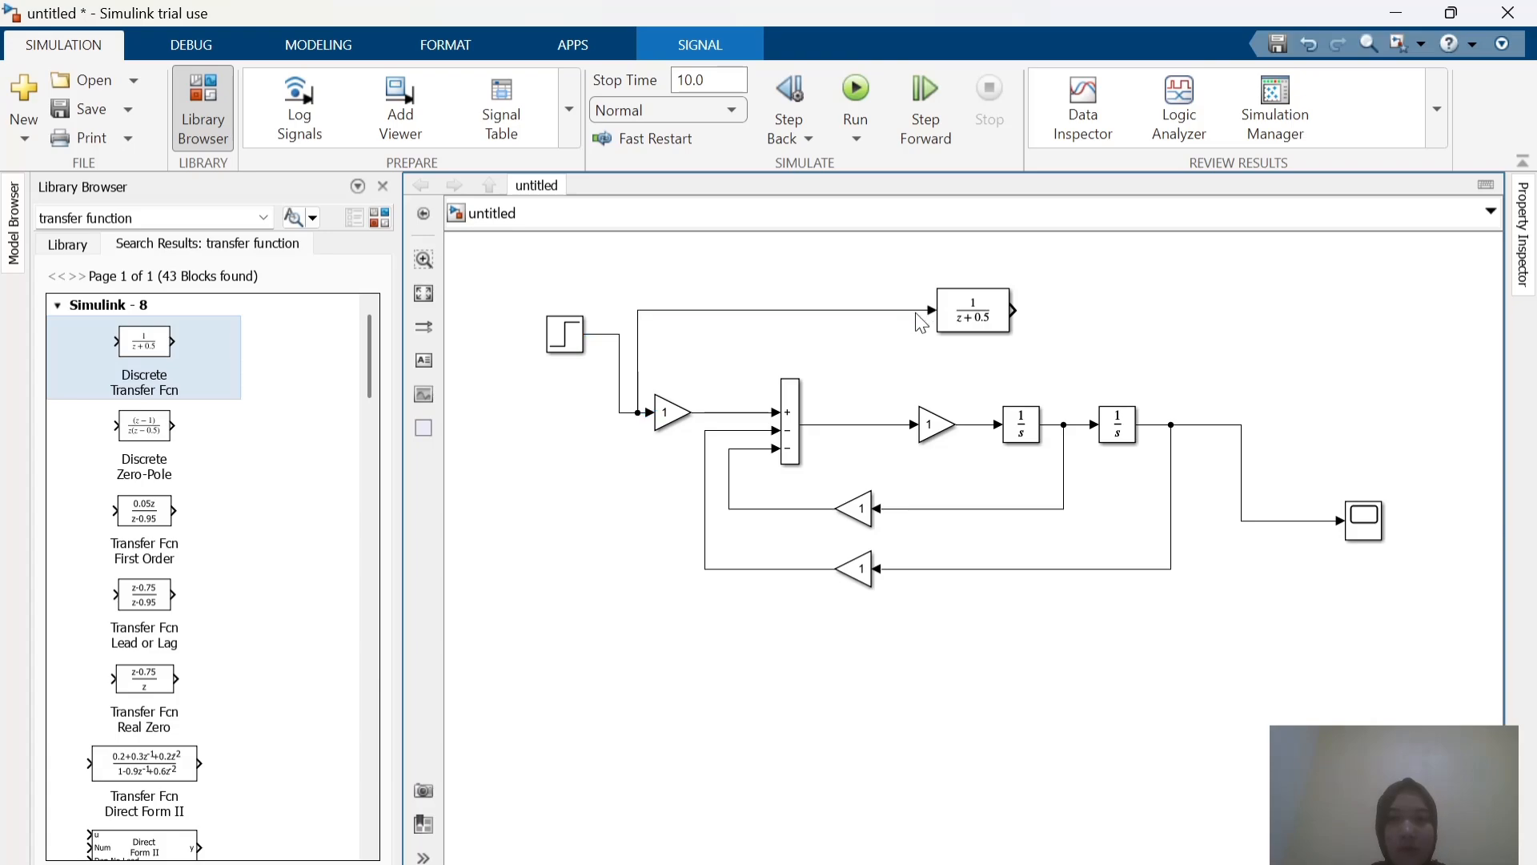
Step: Move the branch junction to just after the Step output and shift the Step block slightly left
drag(639, 416, 616, 335)
click(704, 353)
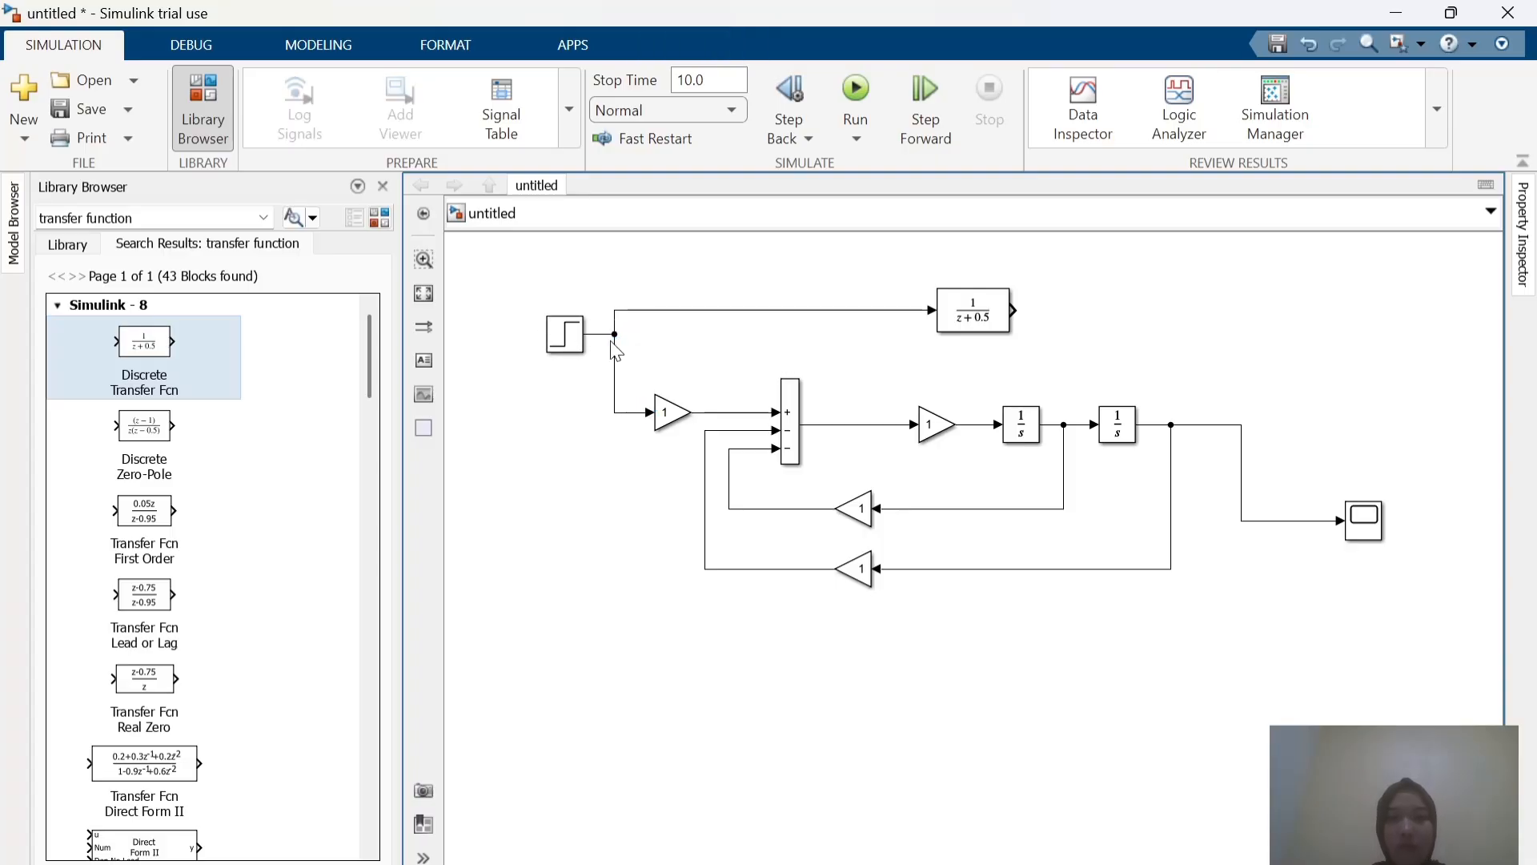
click(578, 333)
drag(573, 332, 565, 328)
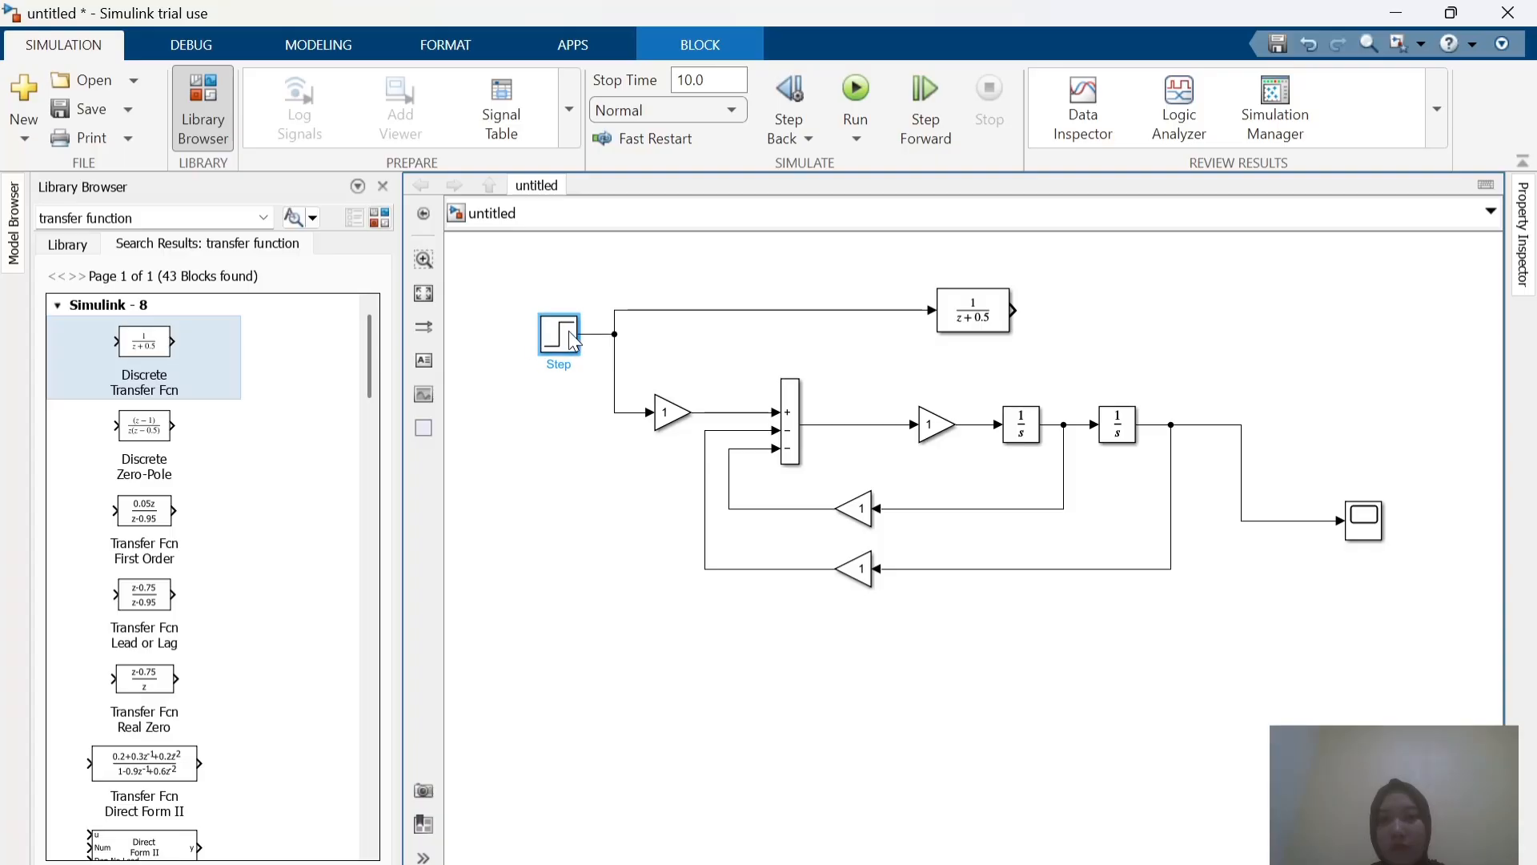
click(803, 339)
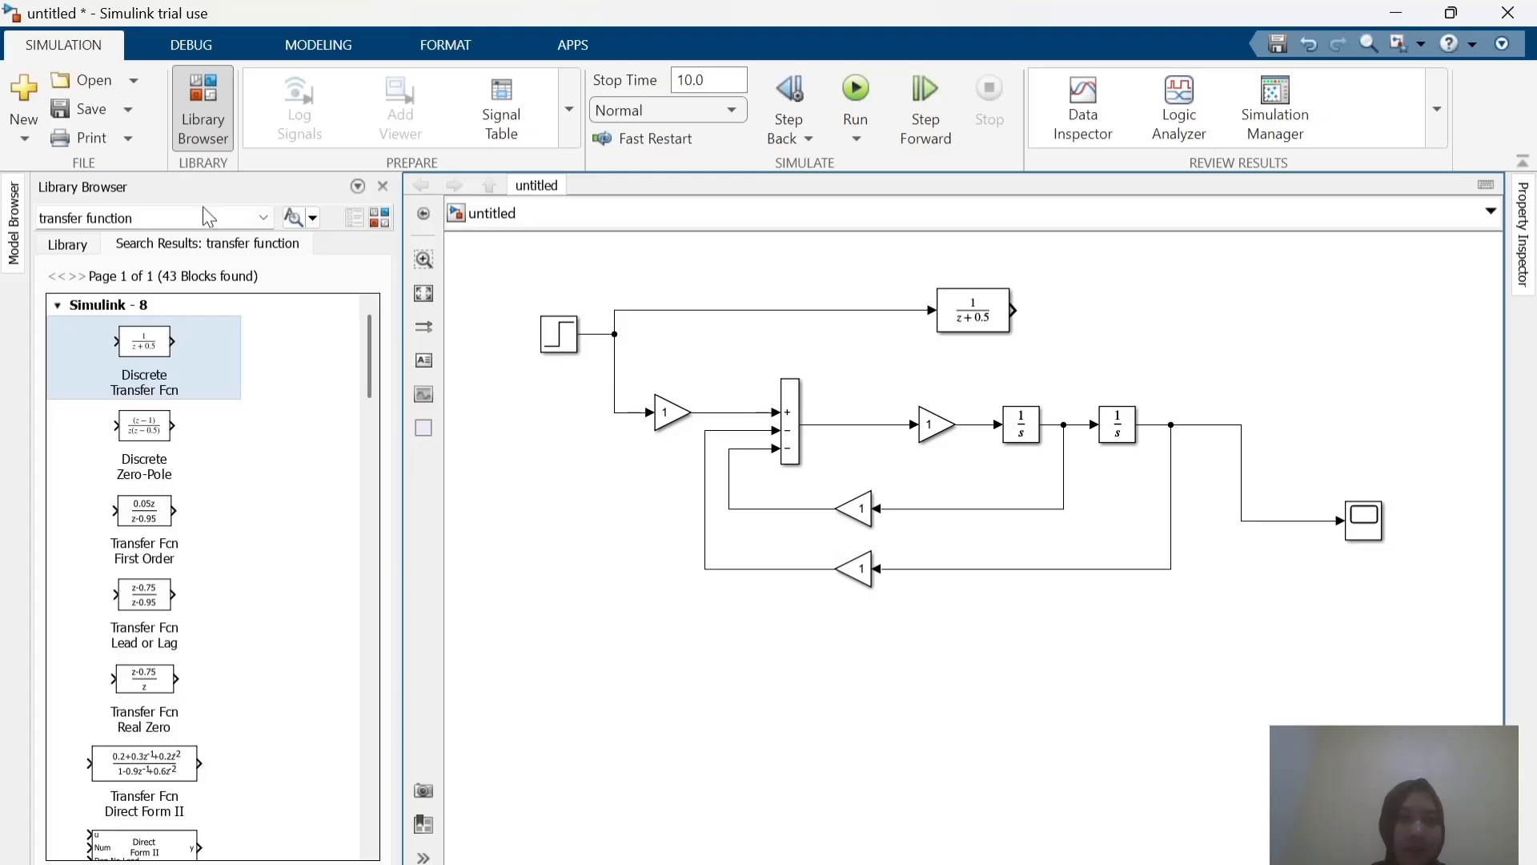
Step: Search the block library for scope and add a Scope block in line with the Discrete Transfer Fcn block, to its right
click(203, 216)
text(scope)
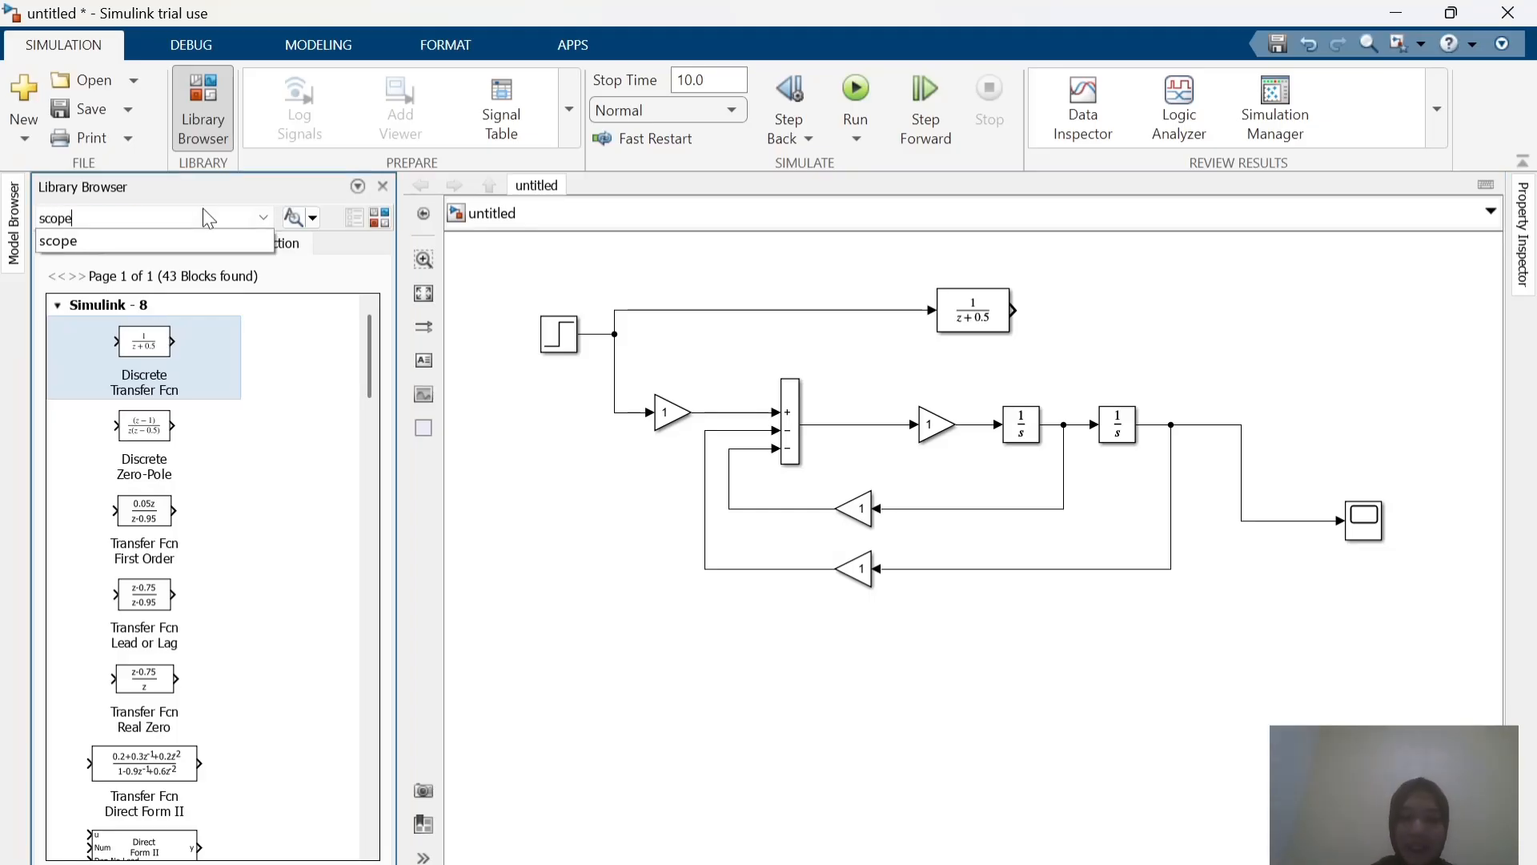
key(Return)
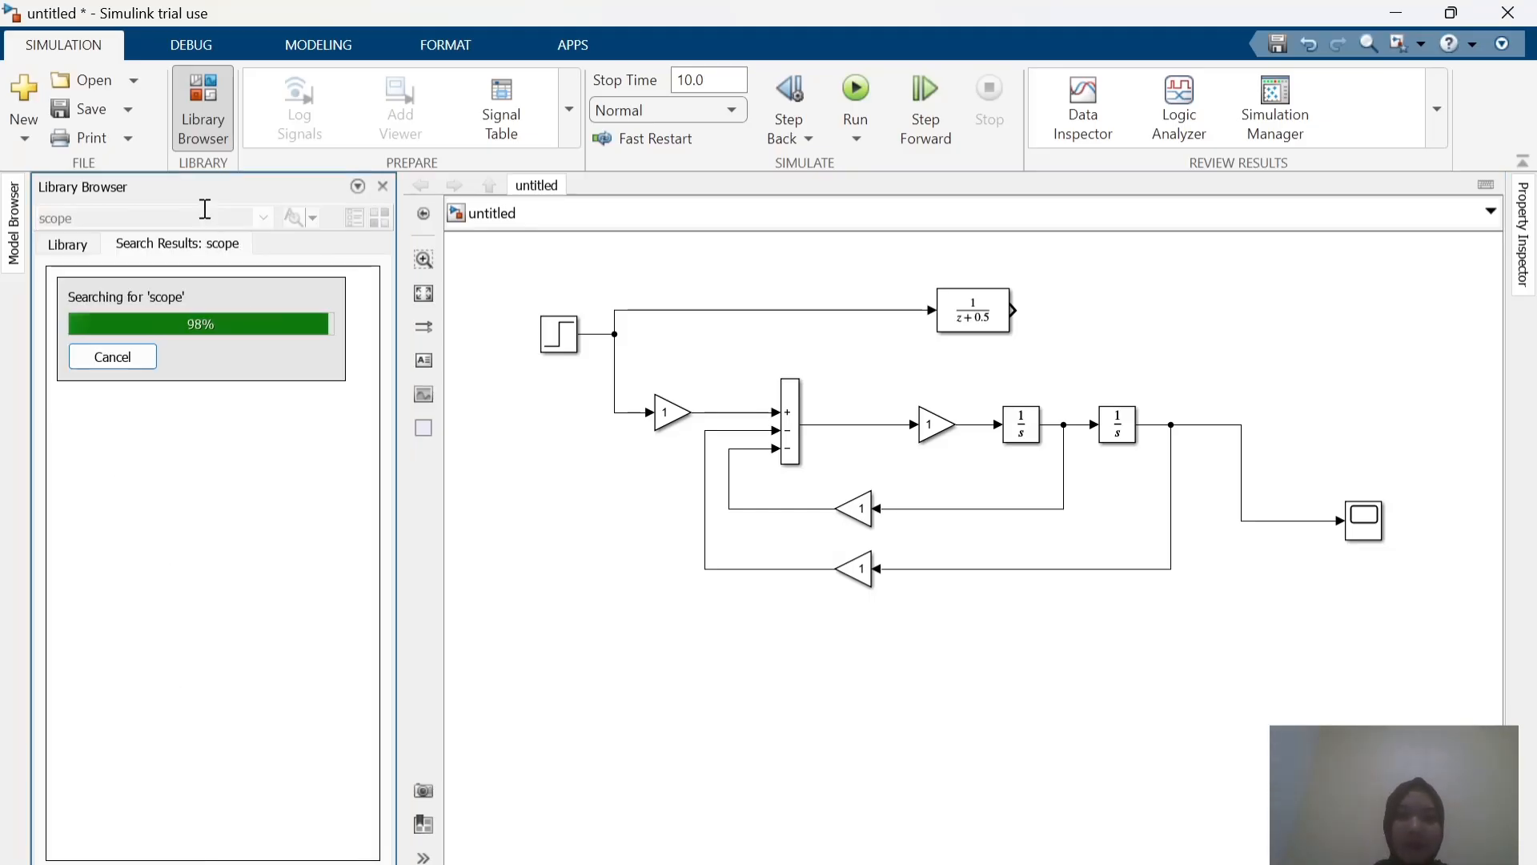
drag(161, 323, 1210, 324)
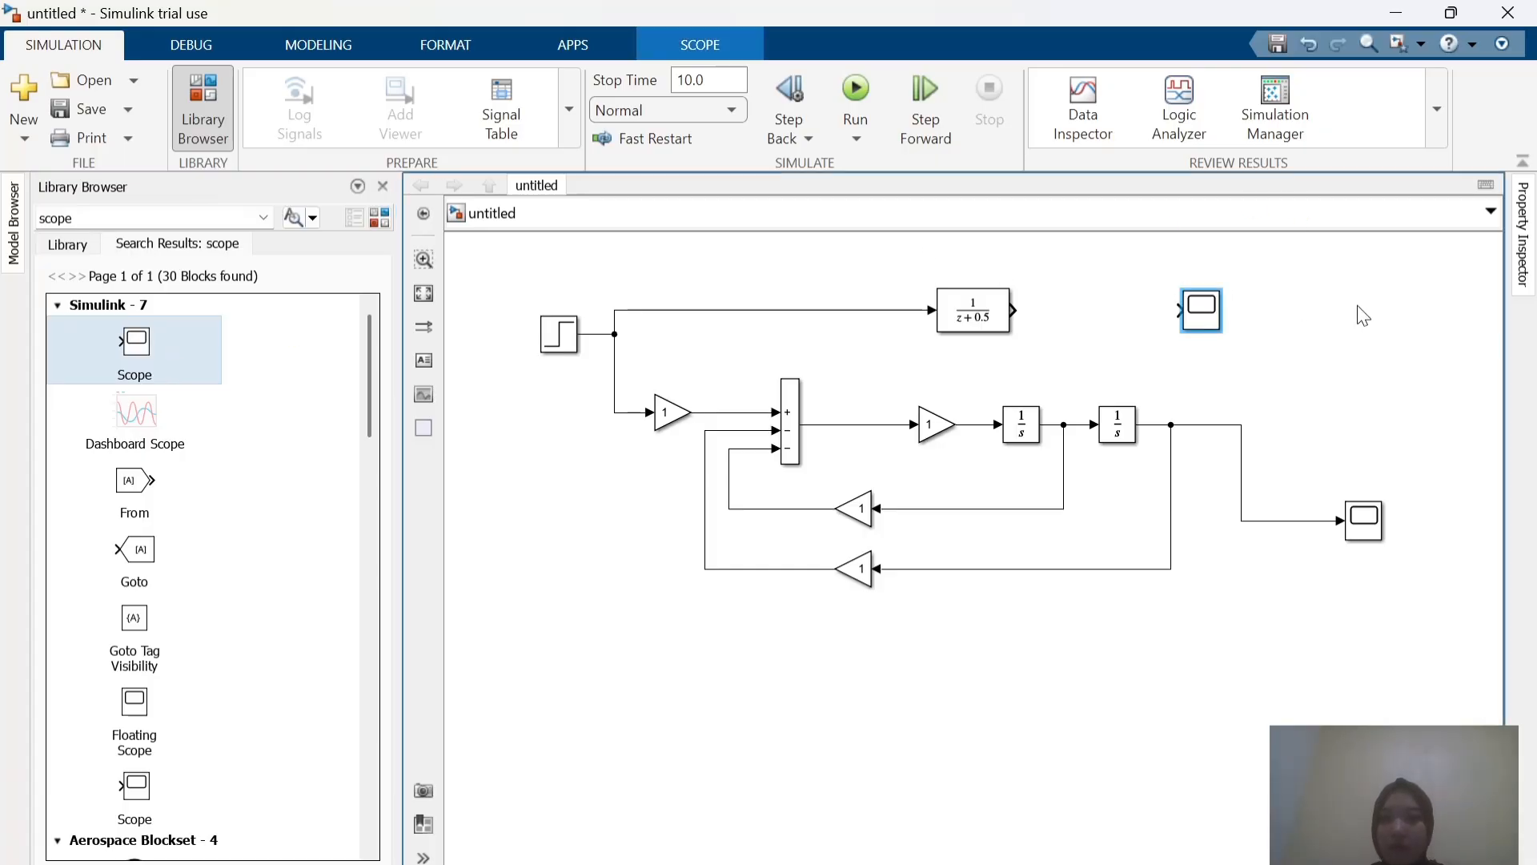
Step: Following the Canva diagram, place the new Scope above and right of the Discrete Transfer Fcn block in Simulink and connect that block's output to it
key(alt+Tab)
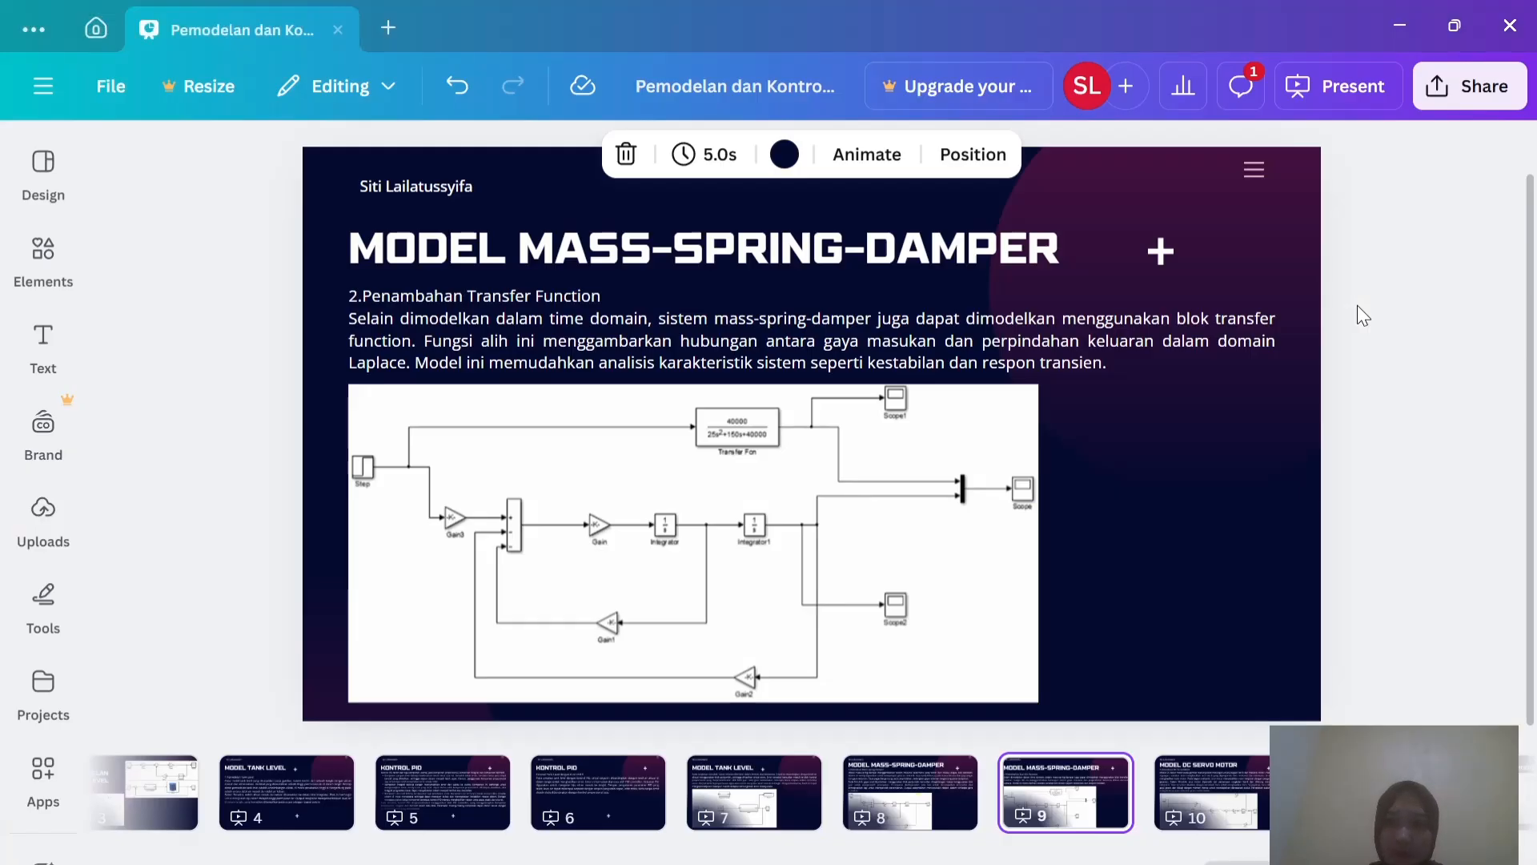
drag(1409, 120, 978, 480)
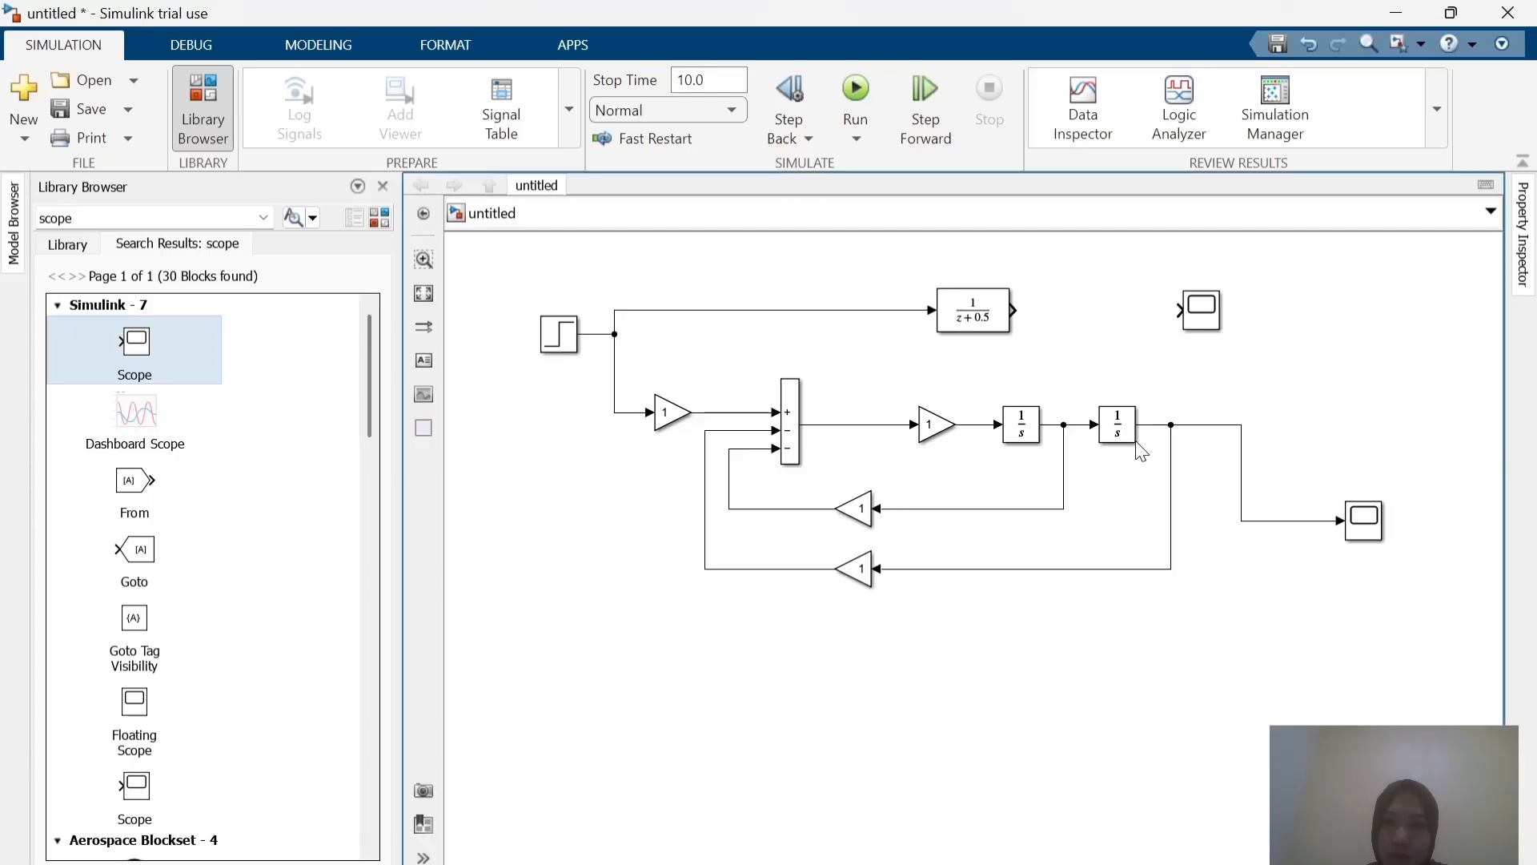
click(1153, 296)
mouse_move(1146, 292)
mouse_down()
mouse_move(1110, 282)
mouse_move(1129, 279)
mouse_up()
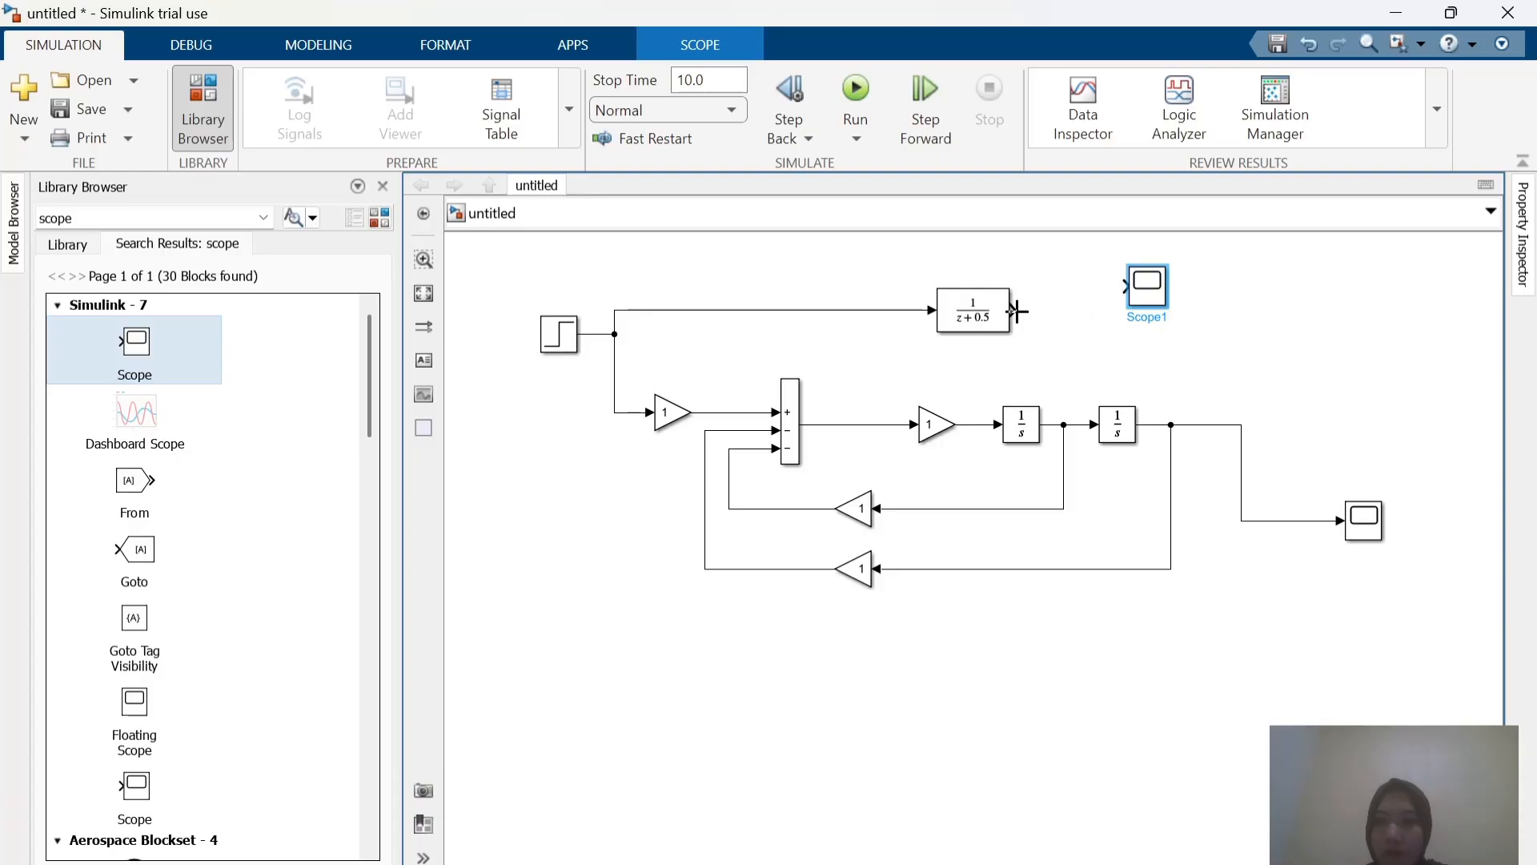
drag(1017, 311, 1224, 276)
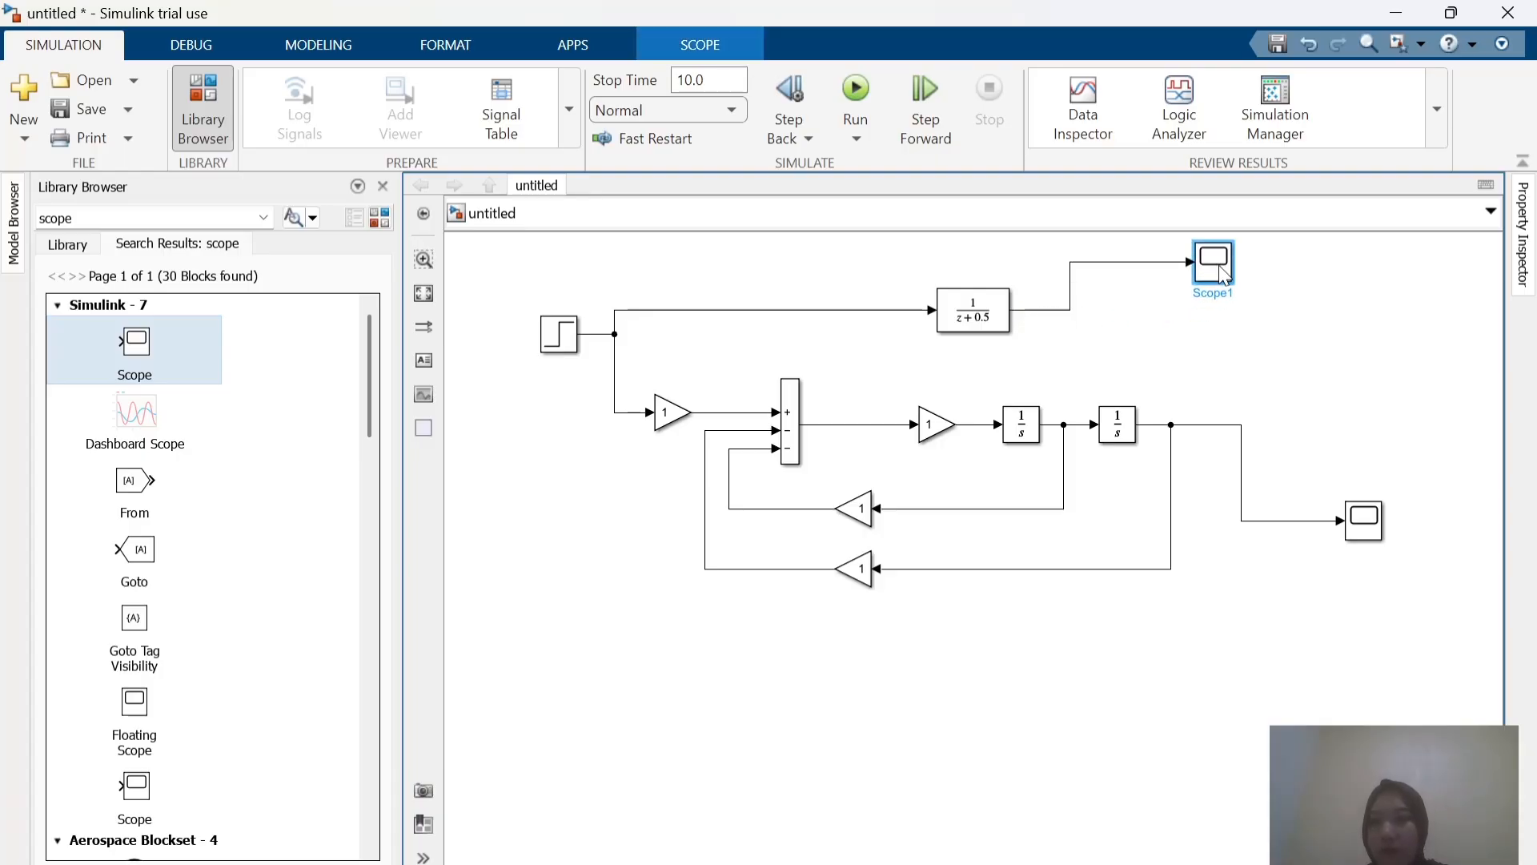
key(alt+Tab)
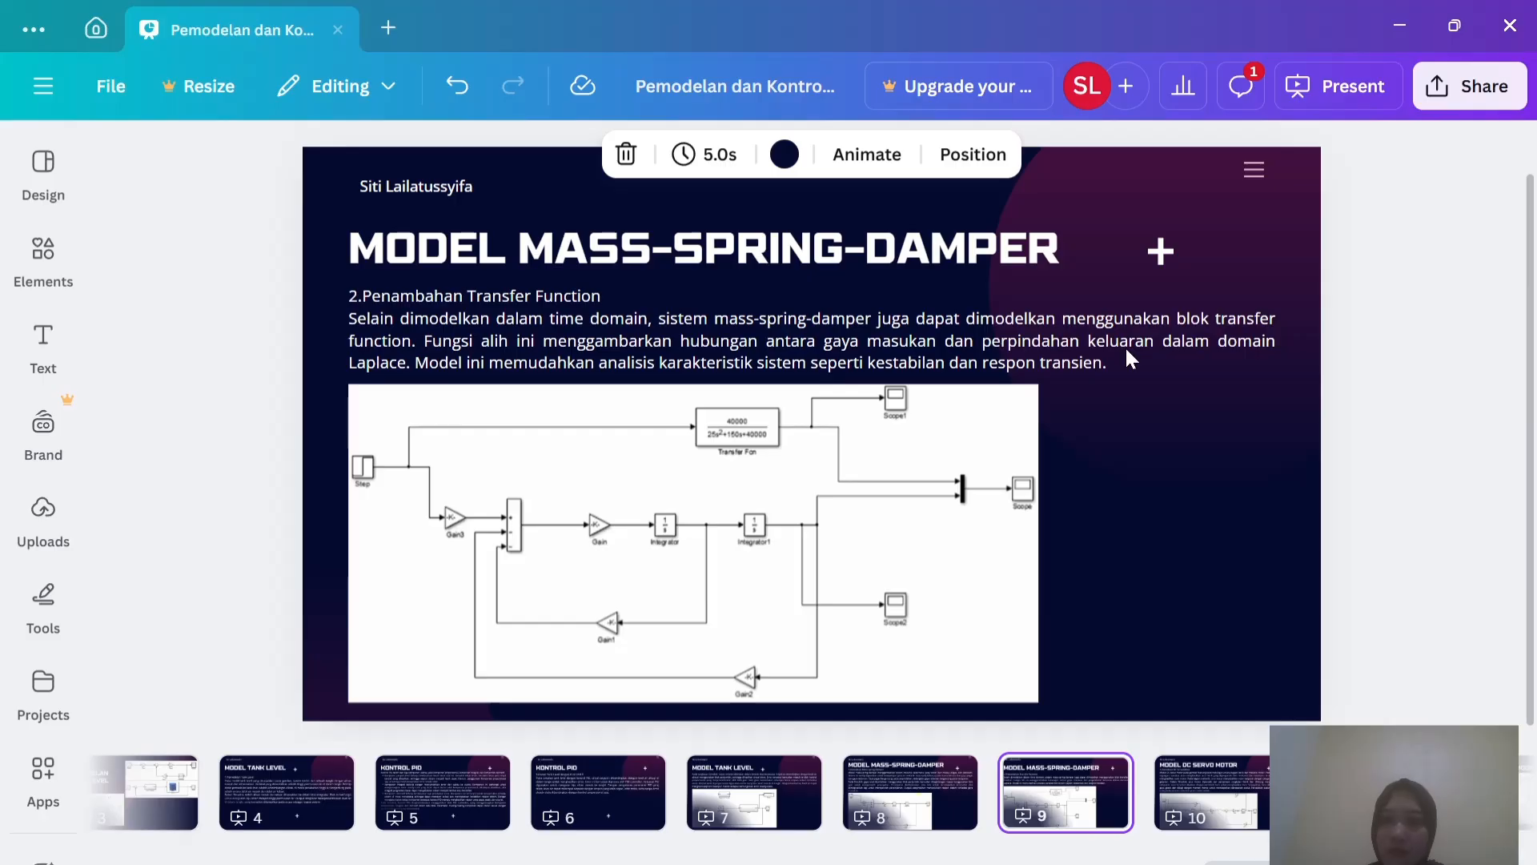
key(alt+Tab)
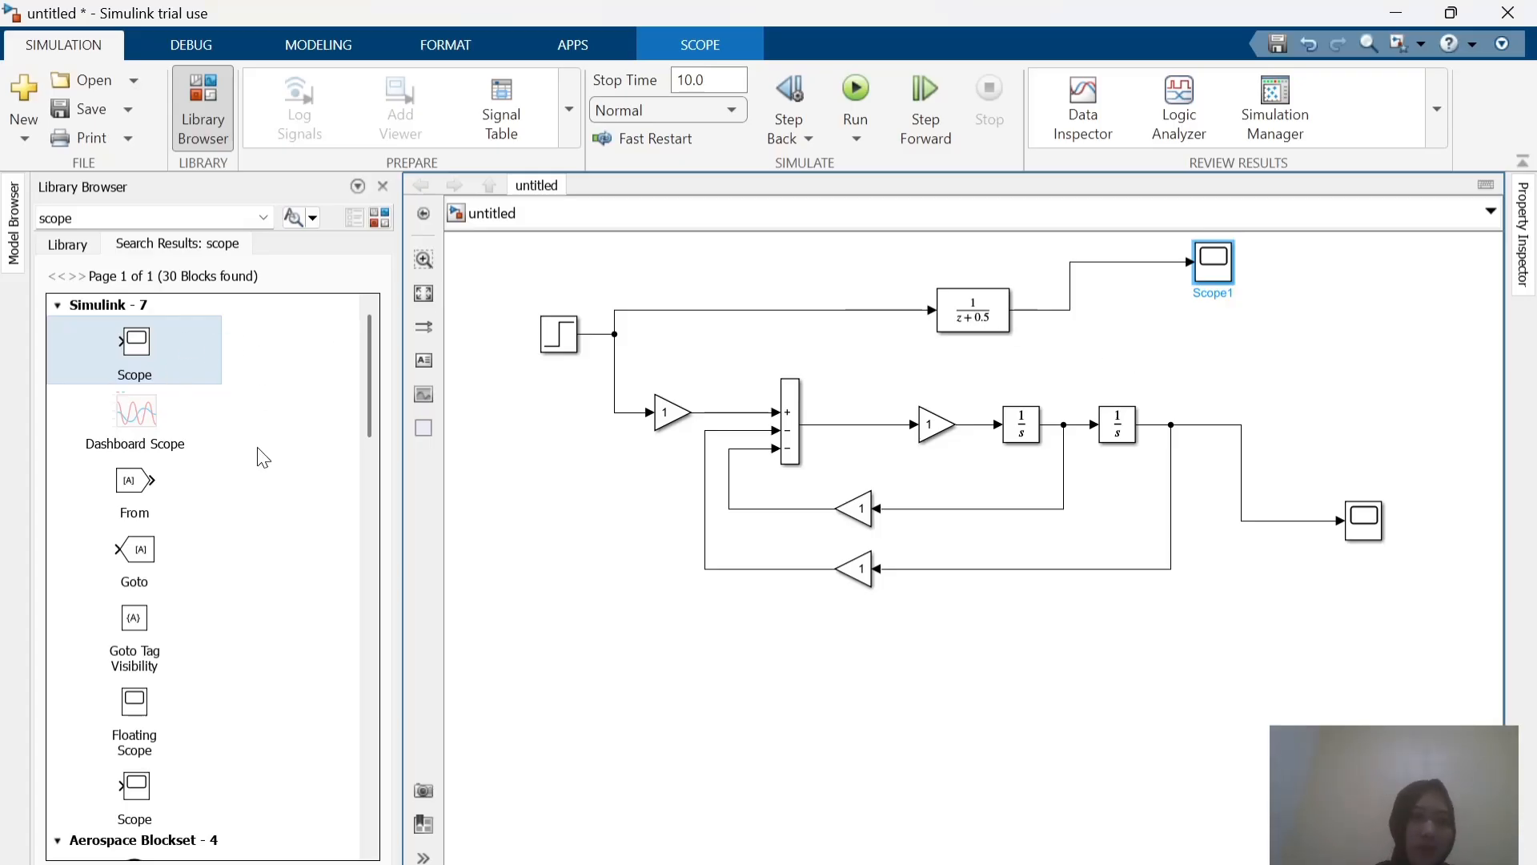
Step: Search the block library for "mux"
drag(372, 373, 377, 328)
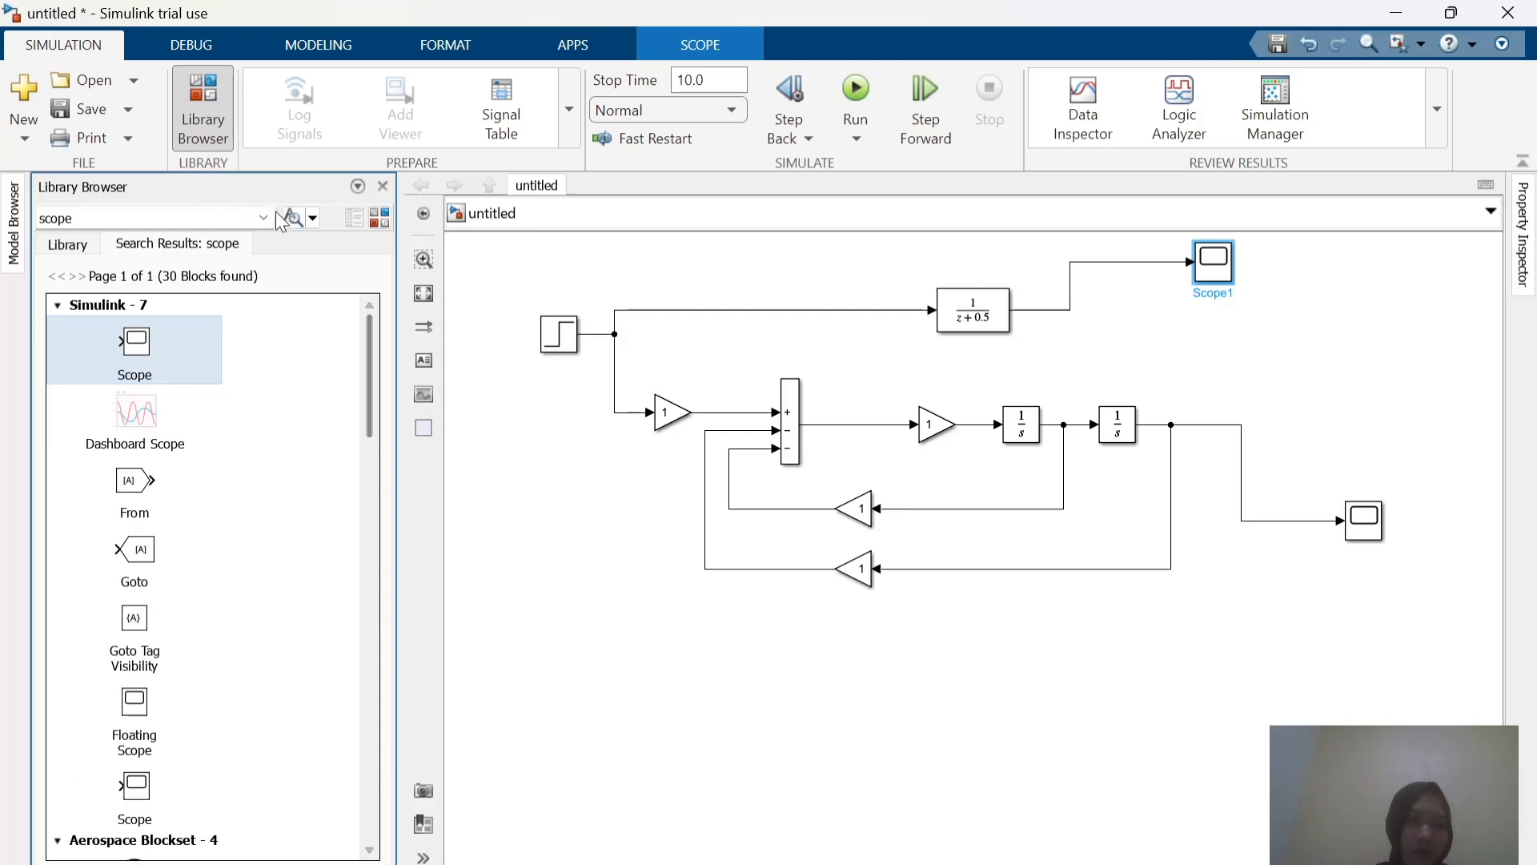
double_click(169, 223)
text(mux)
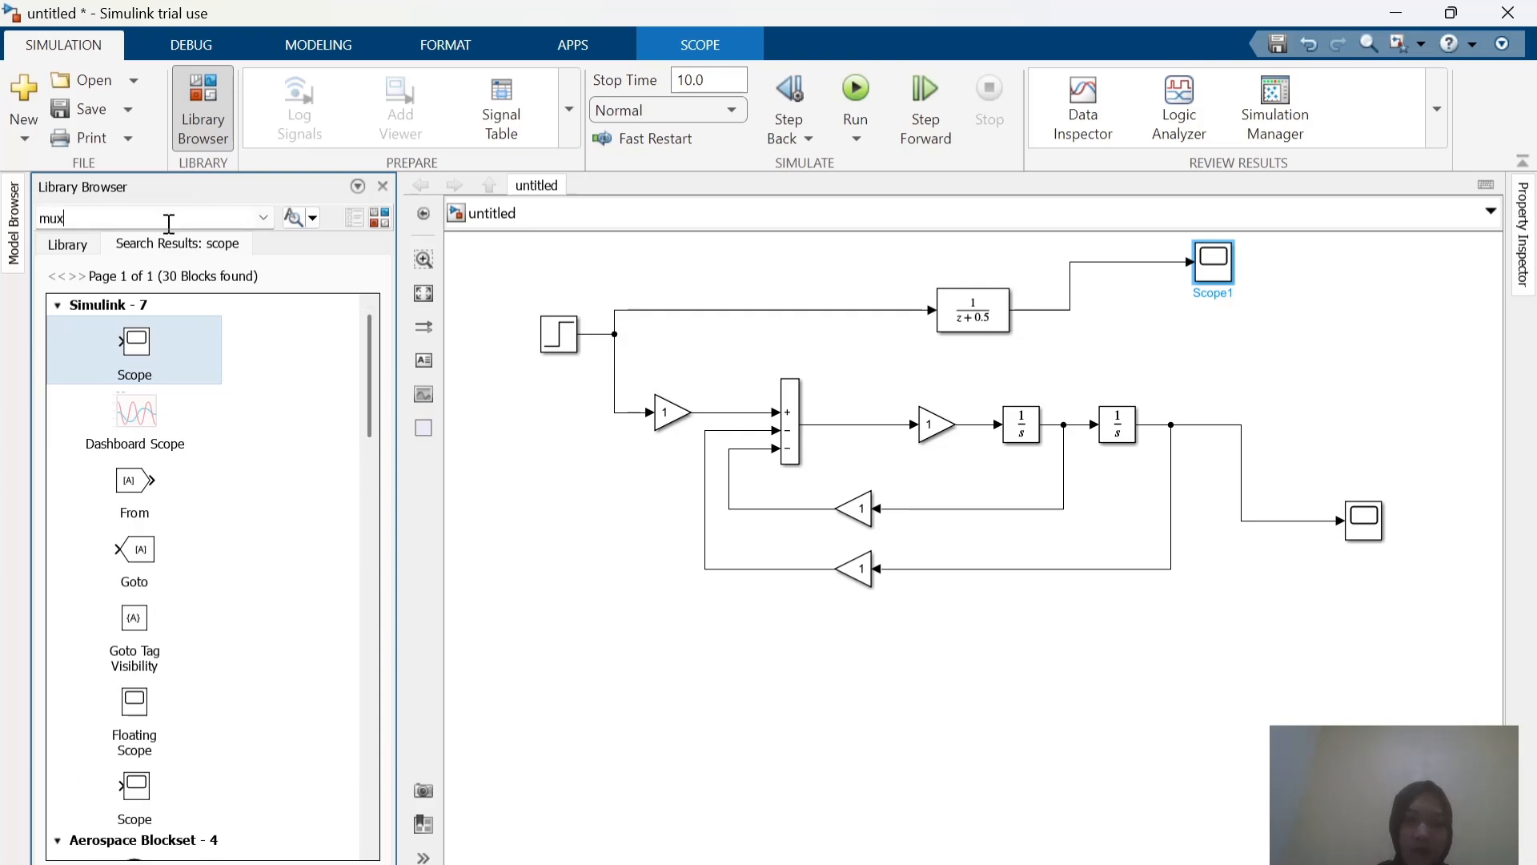
key(Return)
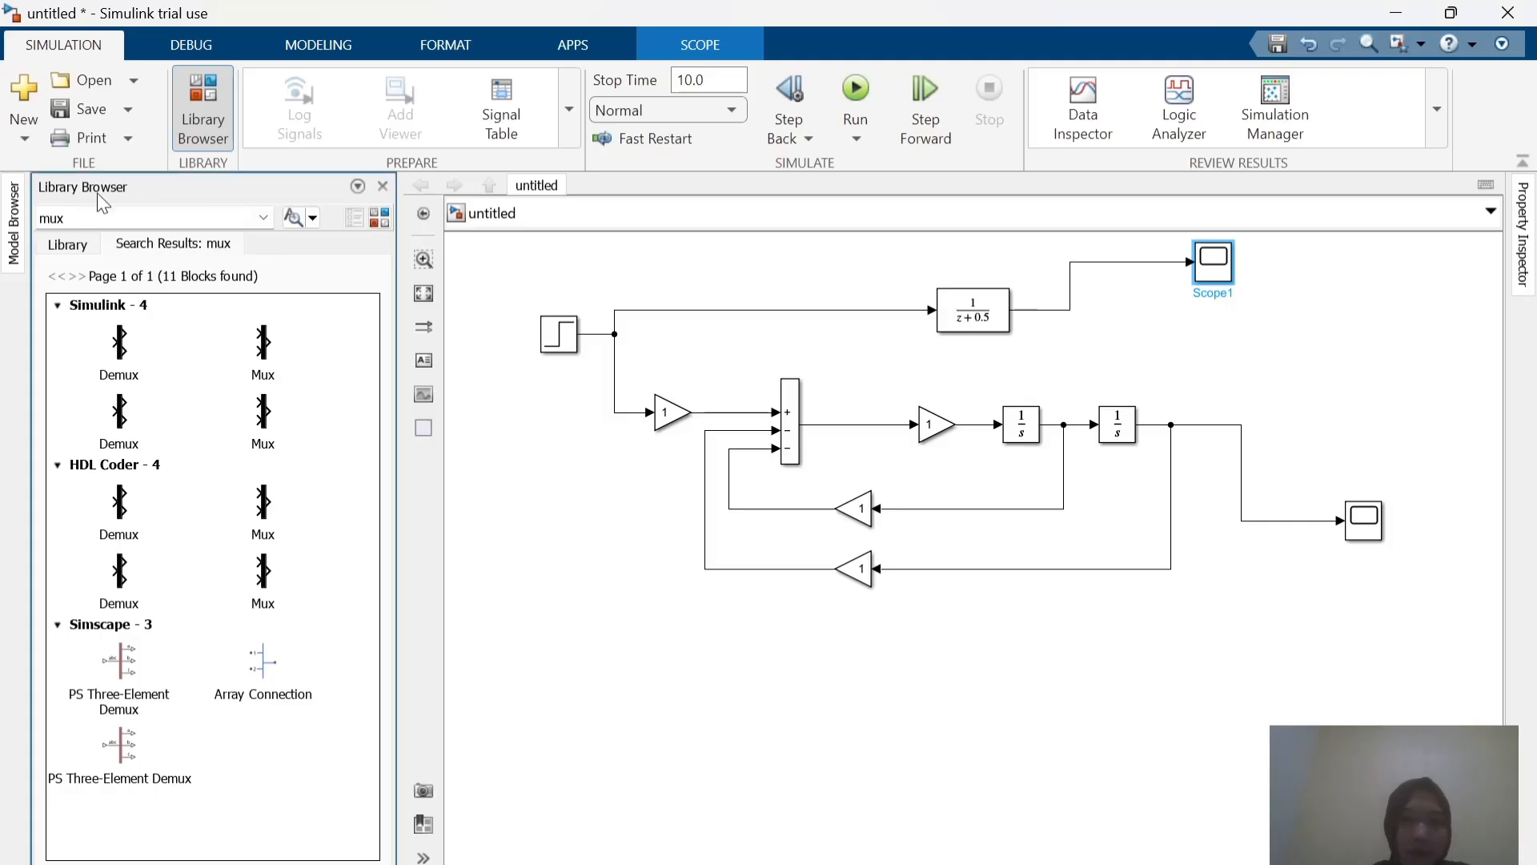
Step: Search the block library for "input" and add a Bus Creator block between the two scopes, beyond the integrators
double_click(105, 215)
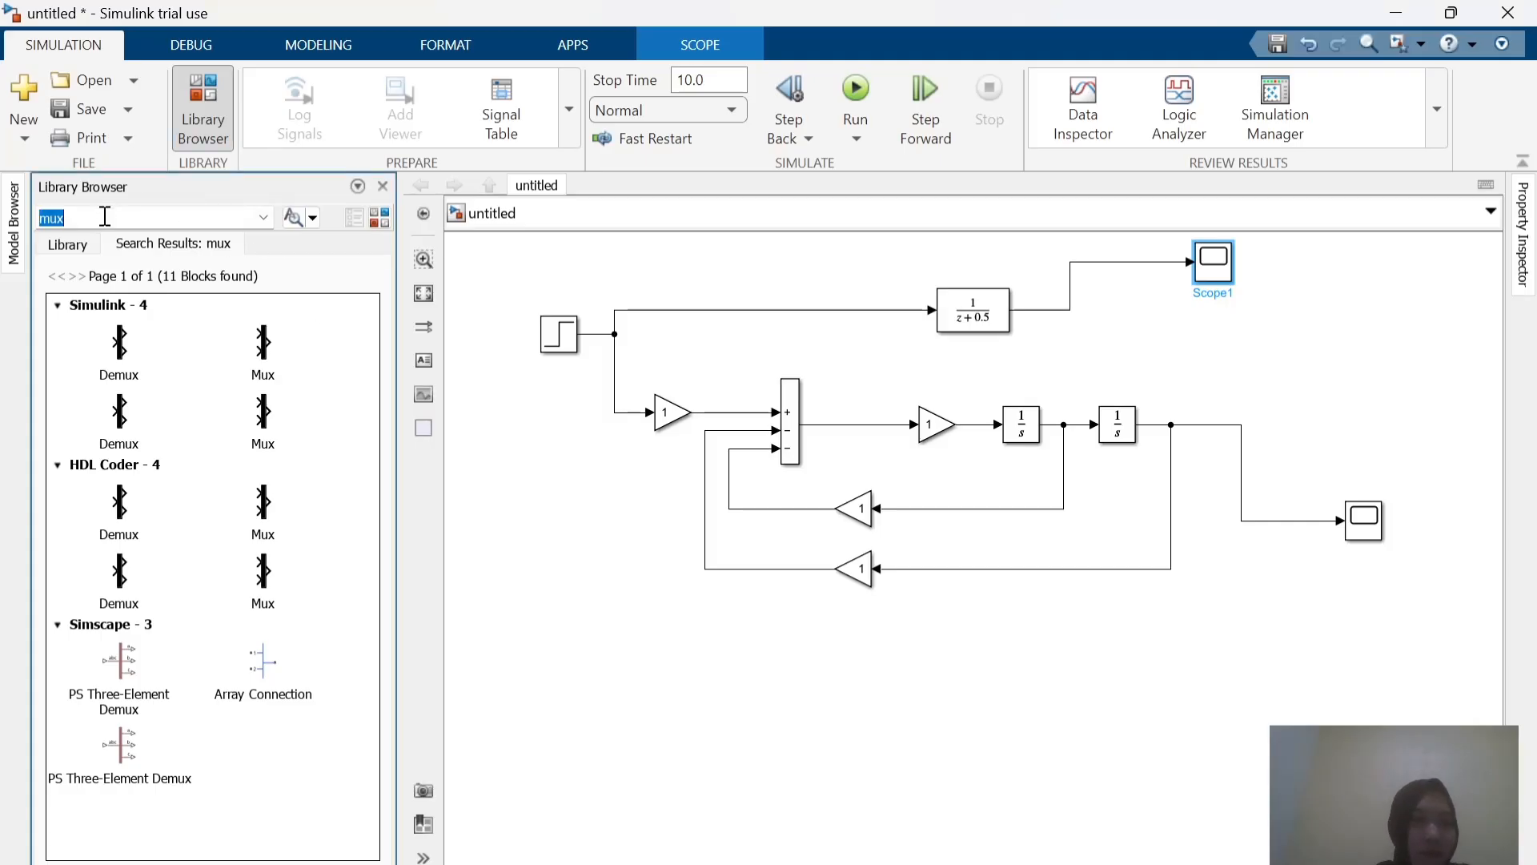
text(input)
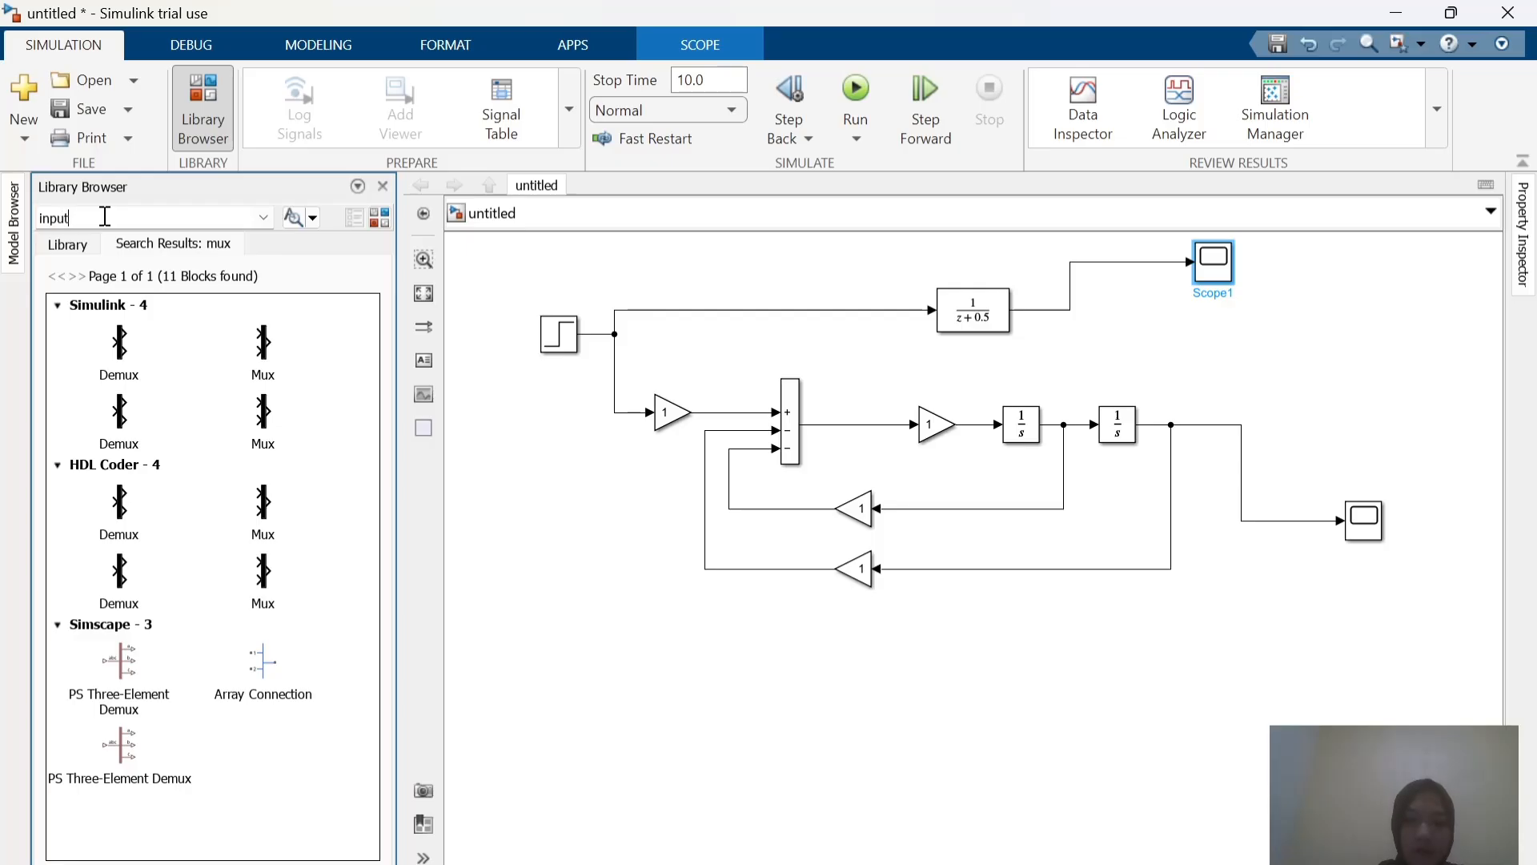
key(Return)
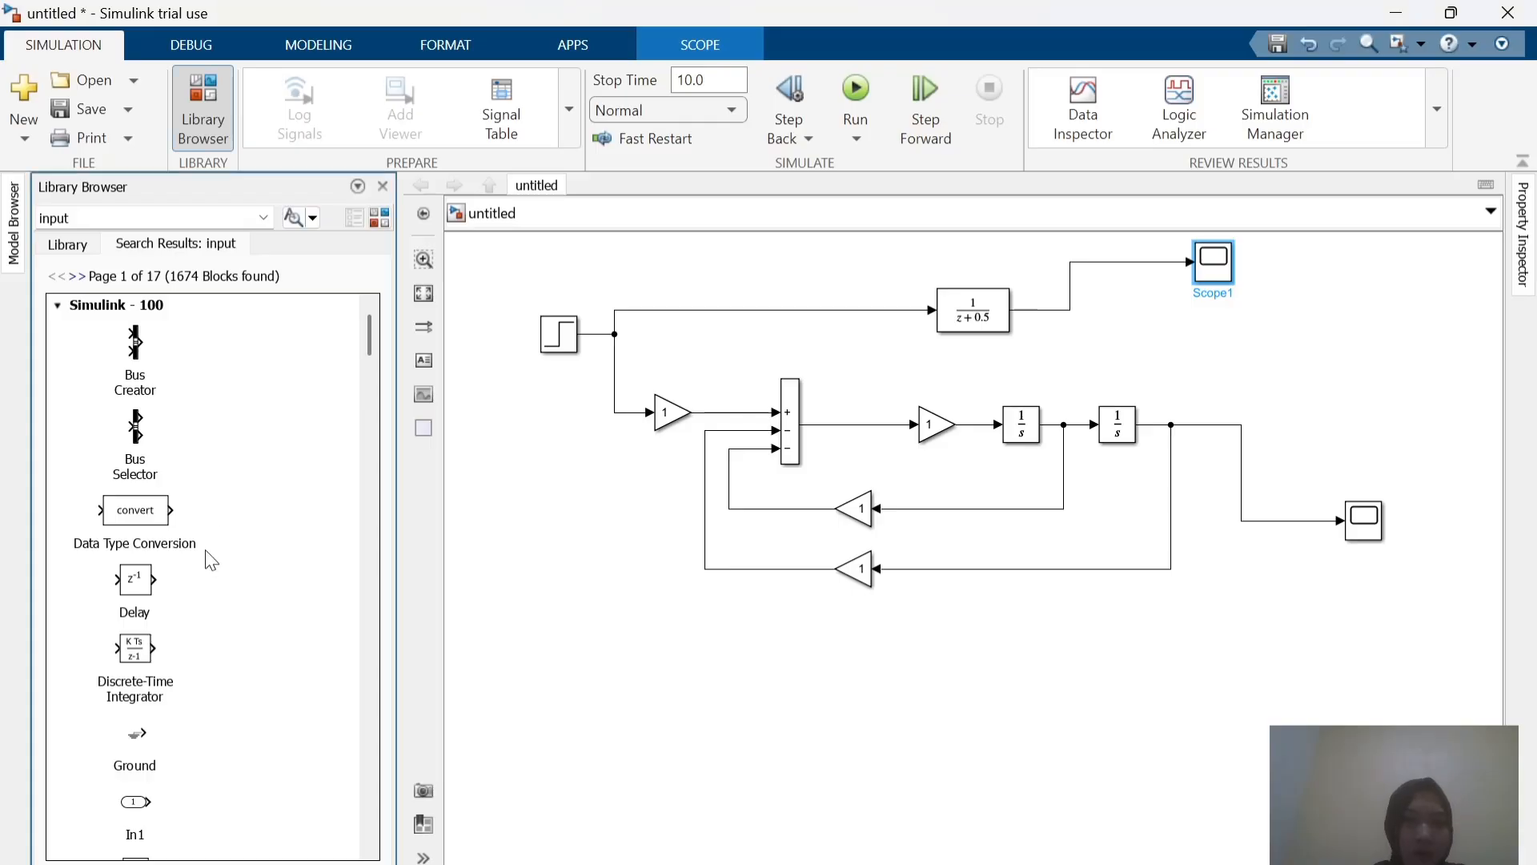
scroll(212, 560, down, 10)
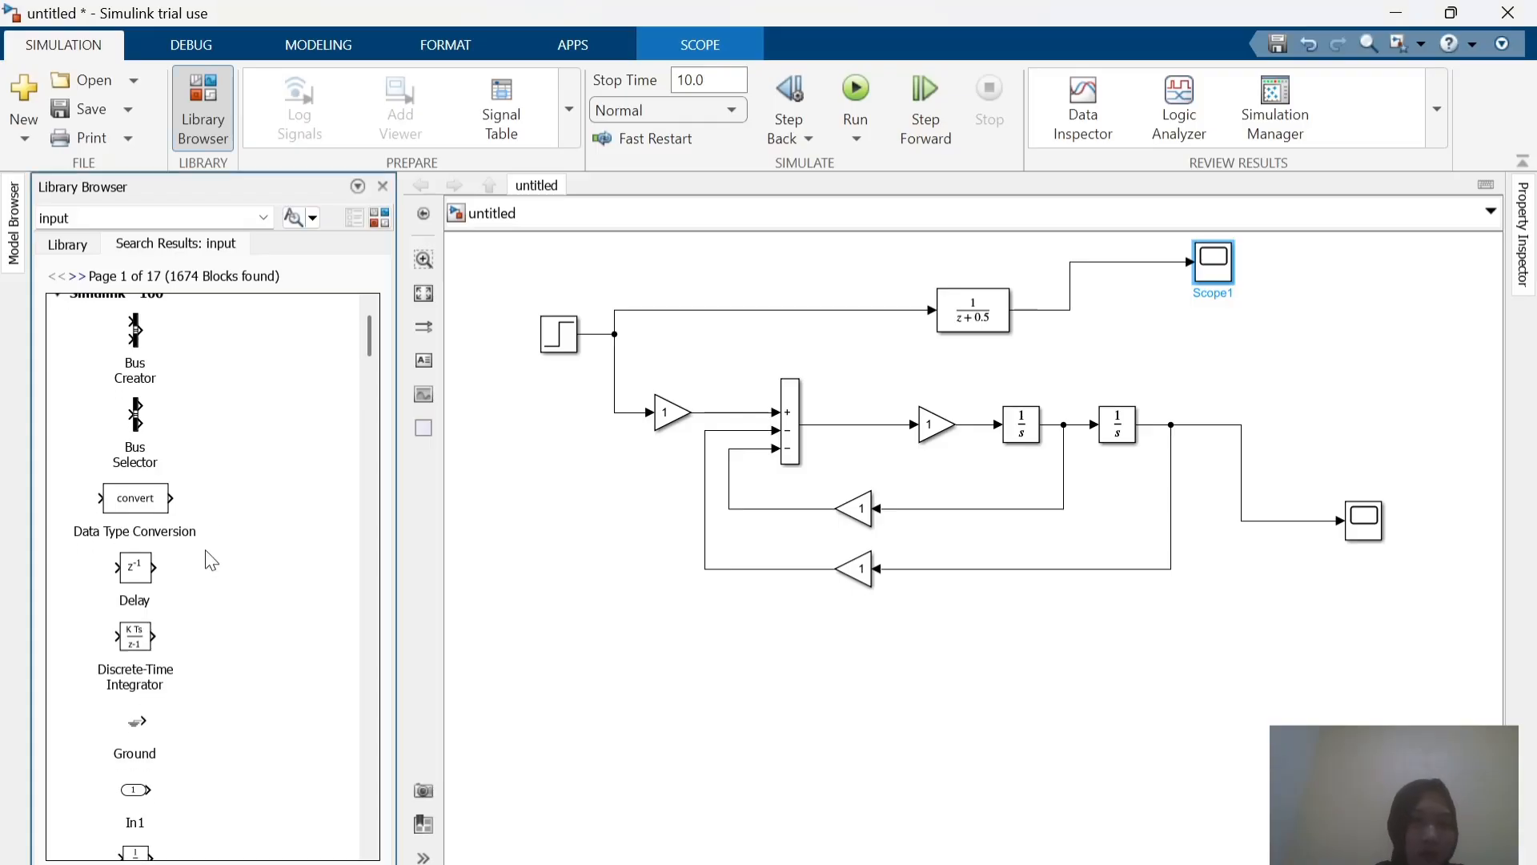
scroll(211, 560, down, 6)
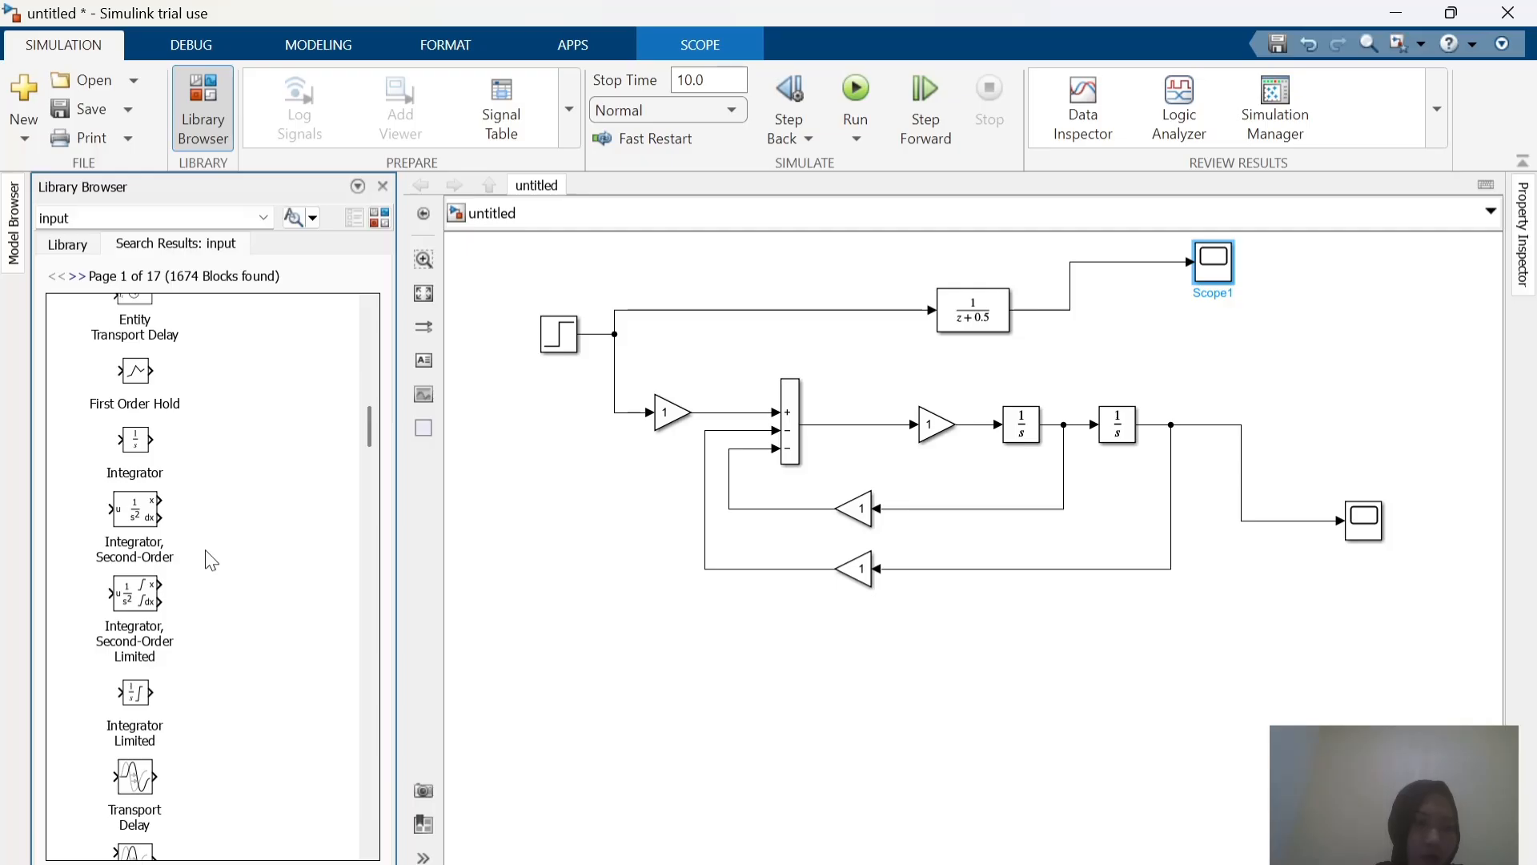
scroll(211, 560, down, 8)
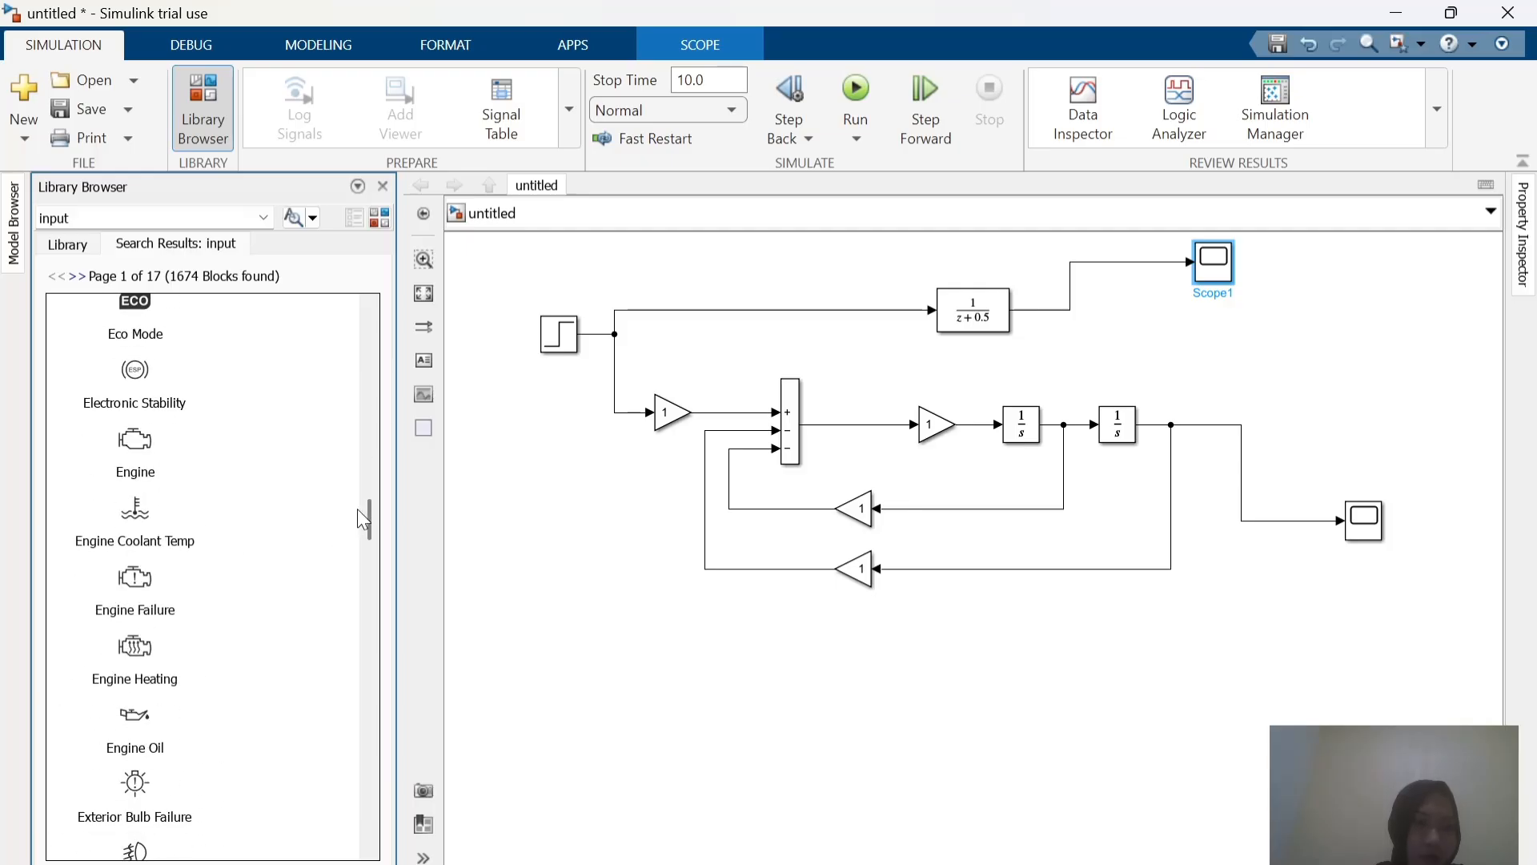
drag(372, 517, 395, 237)
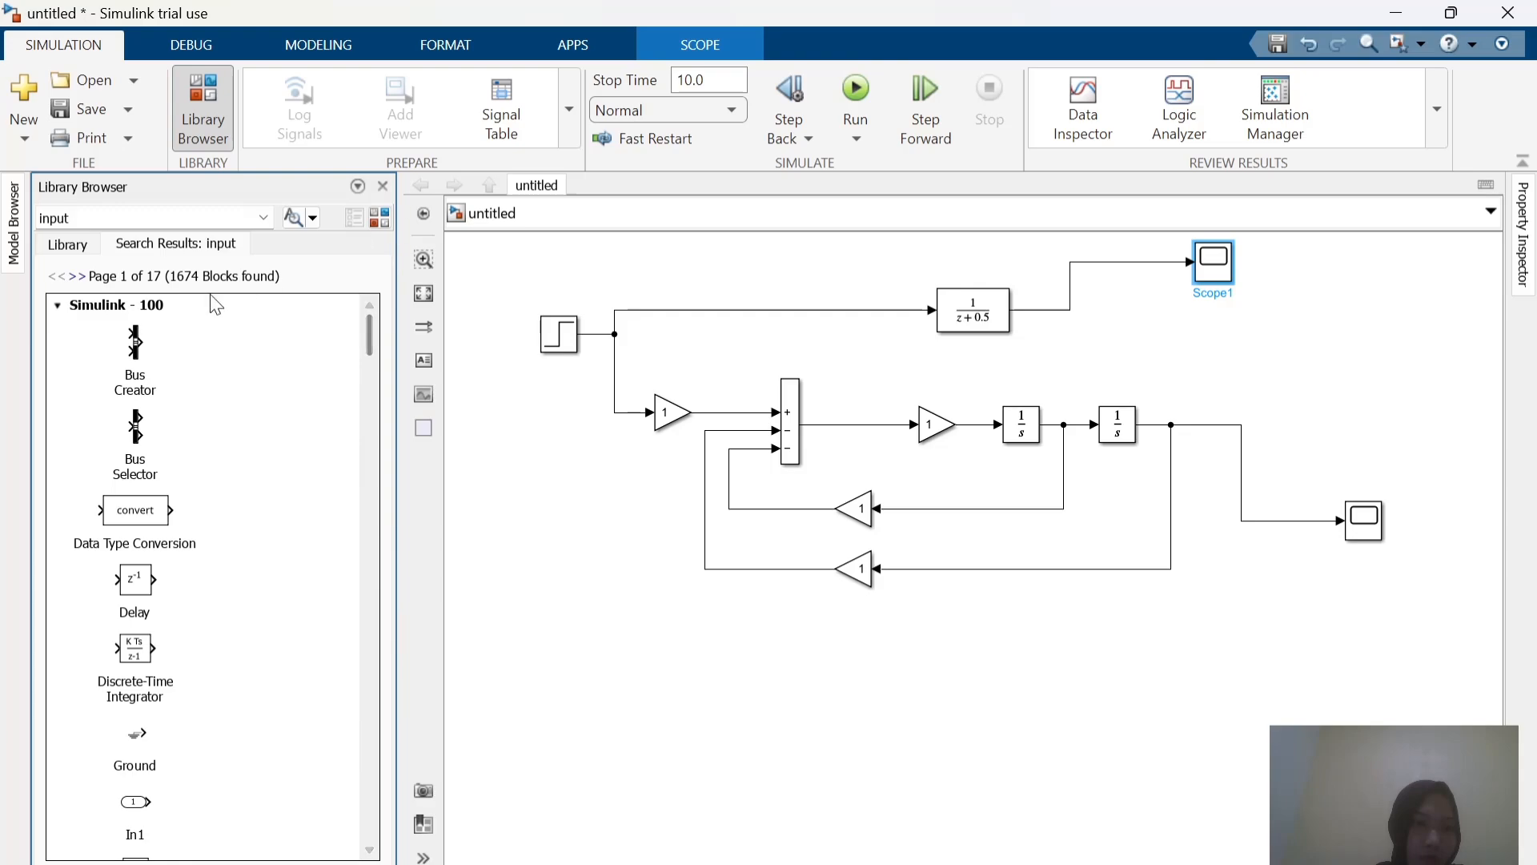
drag(134, 348, 1329, 383)
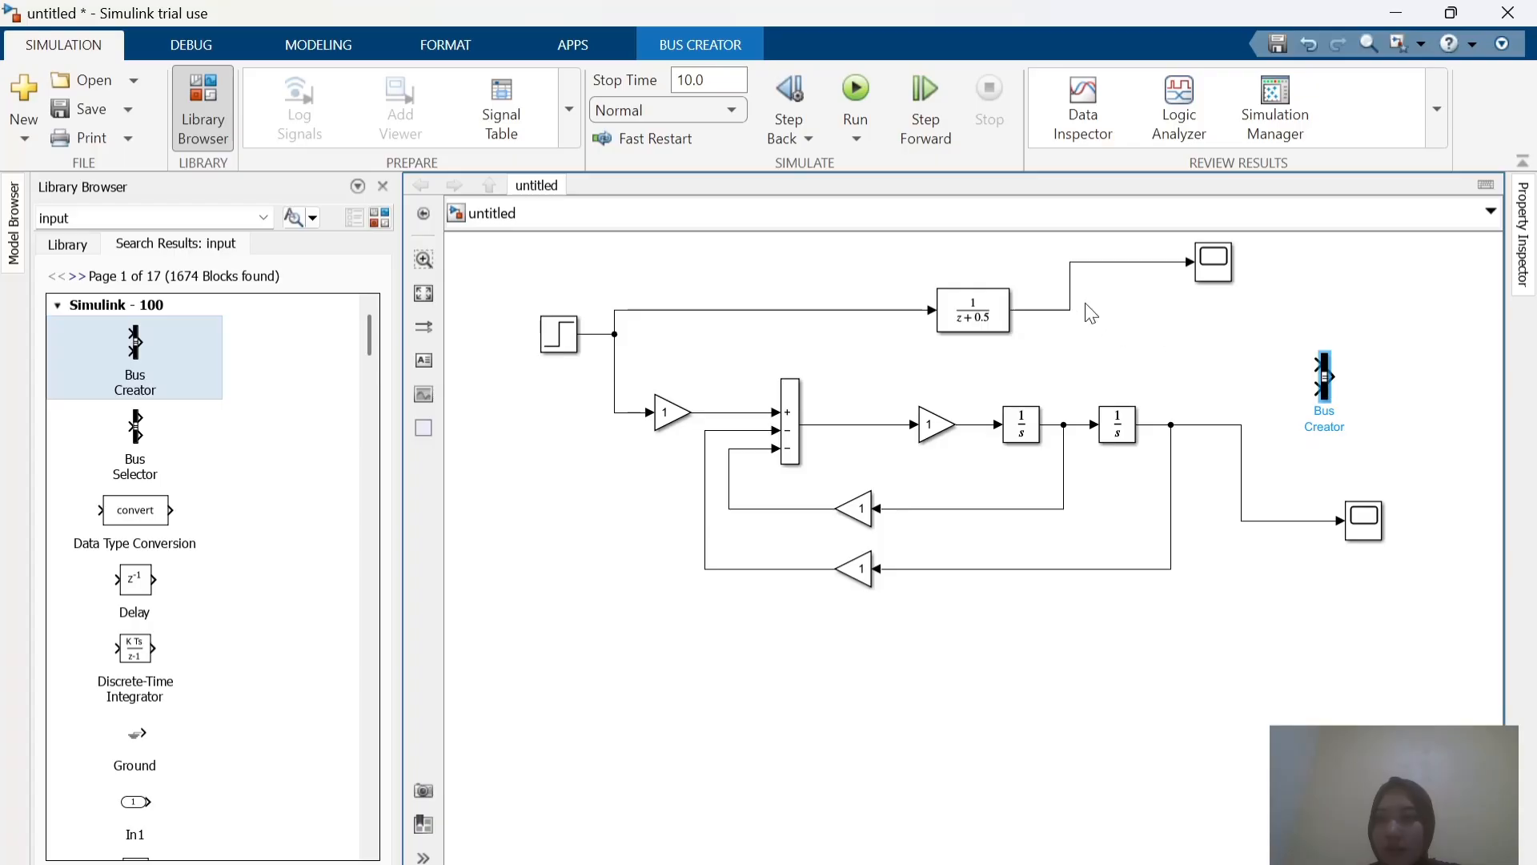
Step: Branch the transfer function's output to the Bus Creator's upper input and compare the wiring with the reference diagram in Canva
mouse_move(1071, 305)
mouse_down()
mouse_move(1313, 367)
mouse_move(1101, 306)
mouse_up()
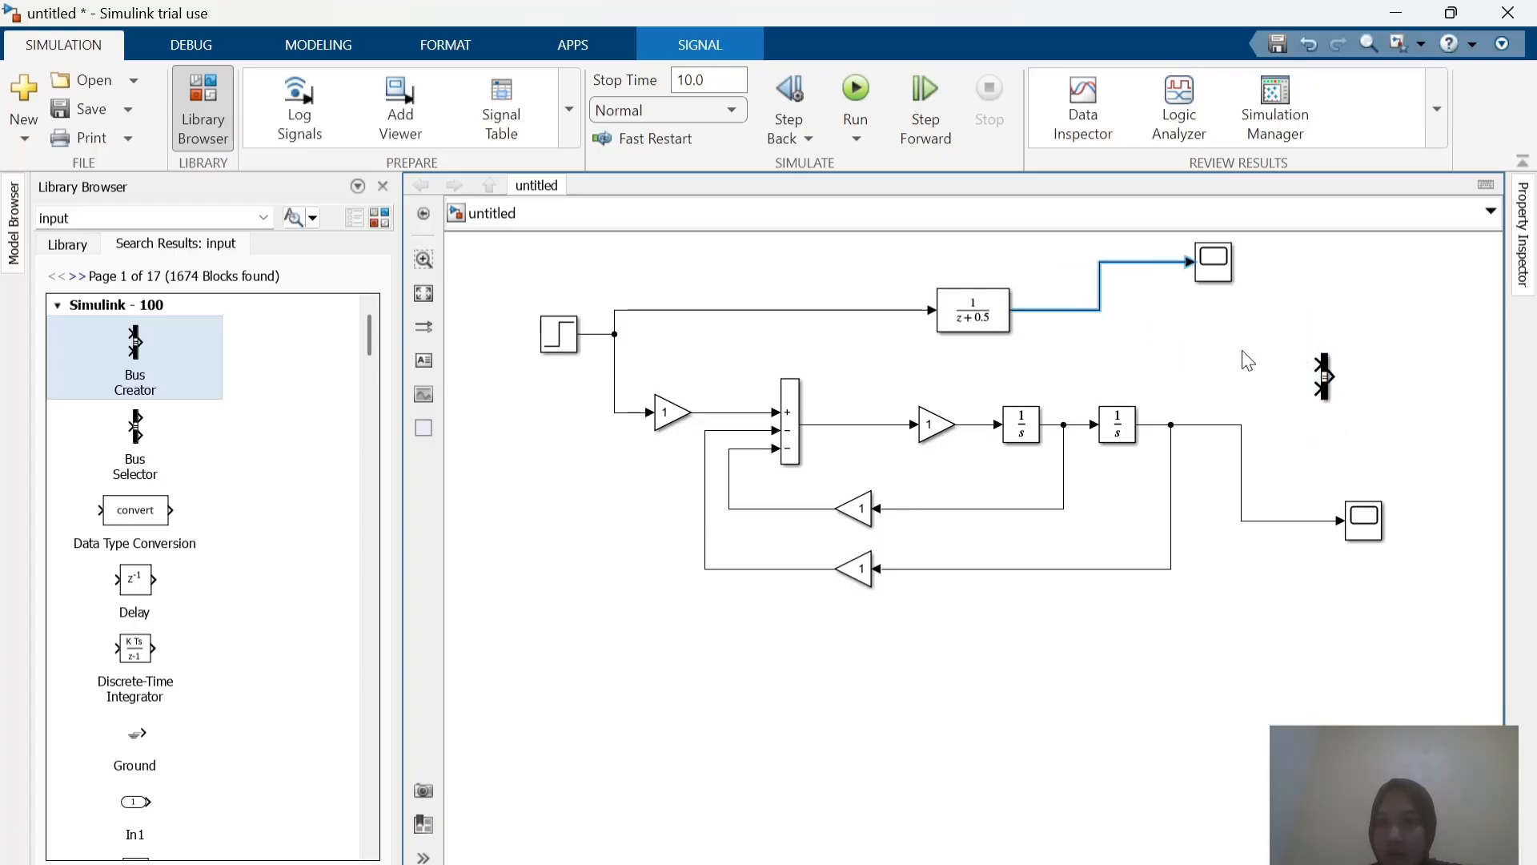
mouse_move(1311, 364)
mouse_down()
mouse_move(1183, 344)
mouse_move(1079, 291)
mouse_move(1100, 310)
mouse_up()
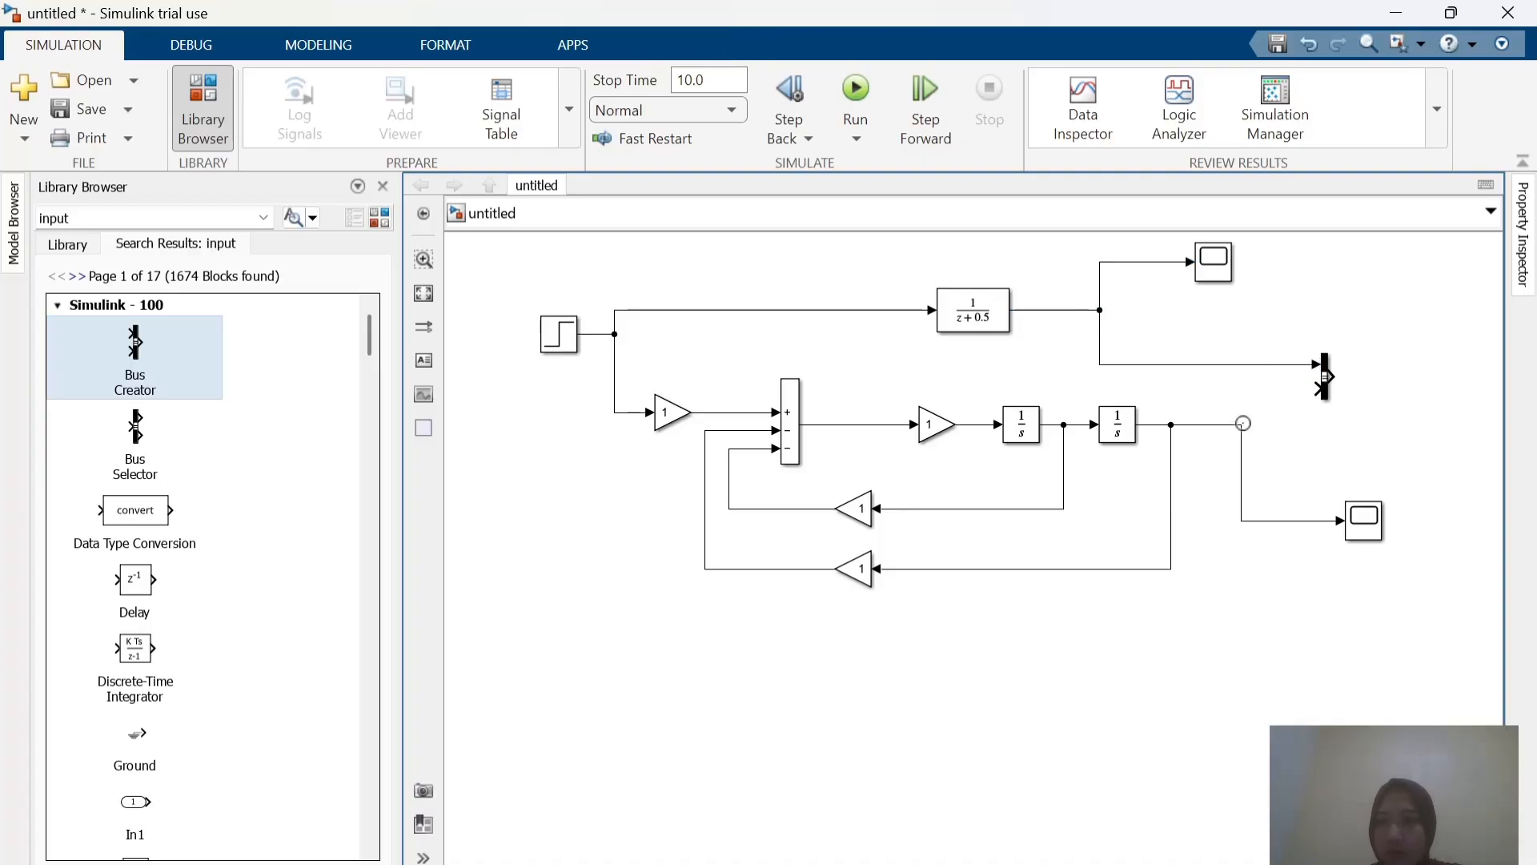
key(alt+Tab)
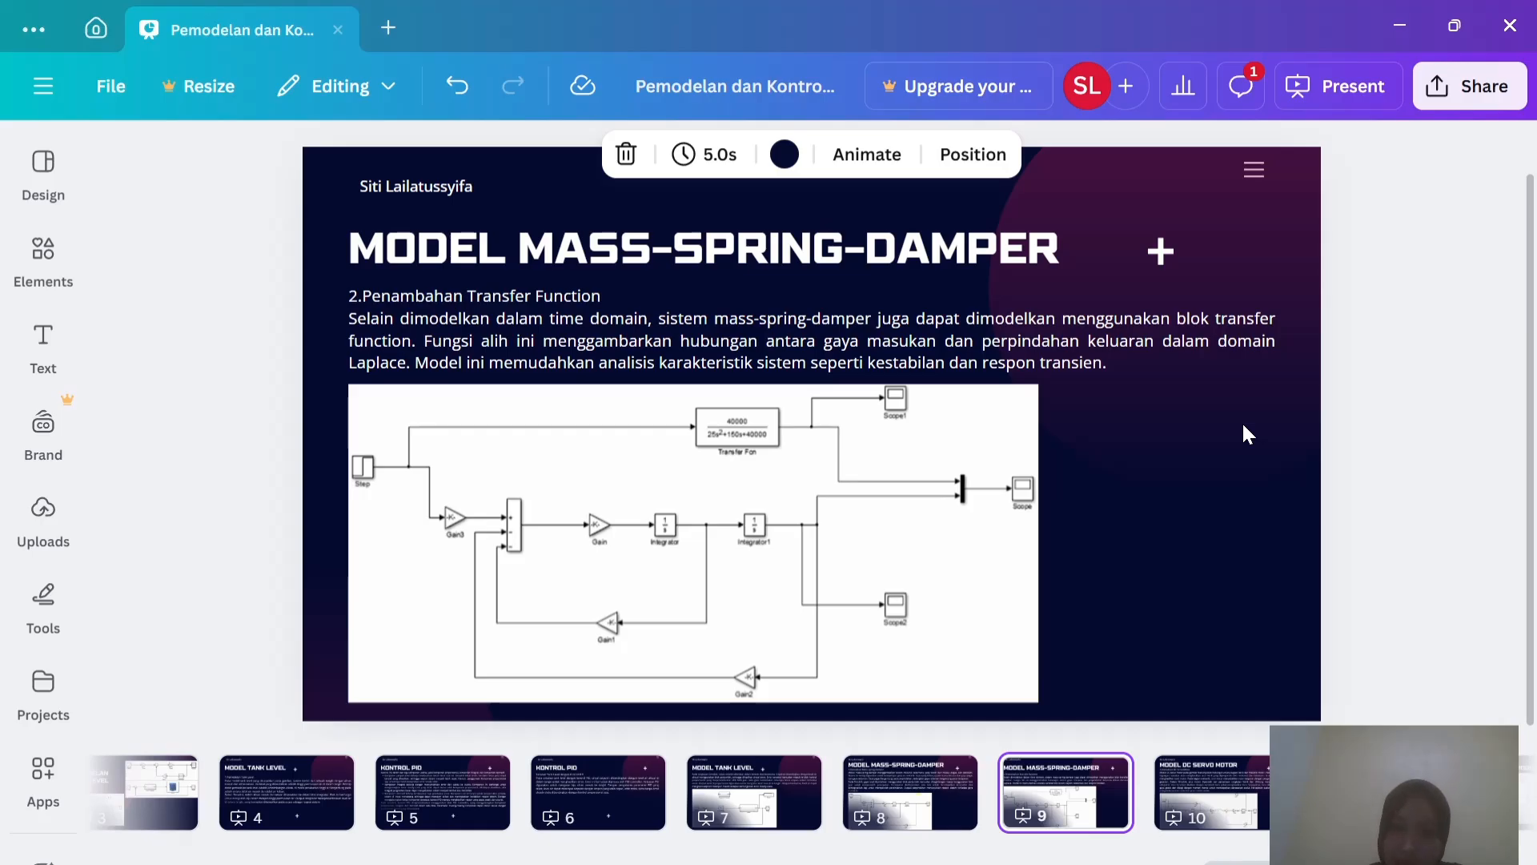
key(alt+Tab)
key(alt+Tab)
key(alt+Tab)
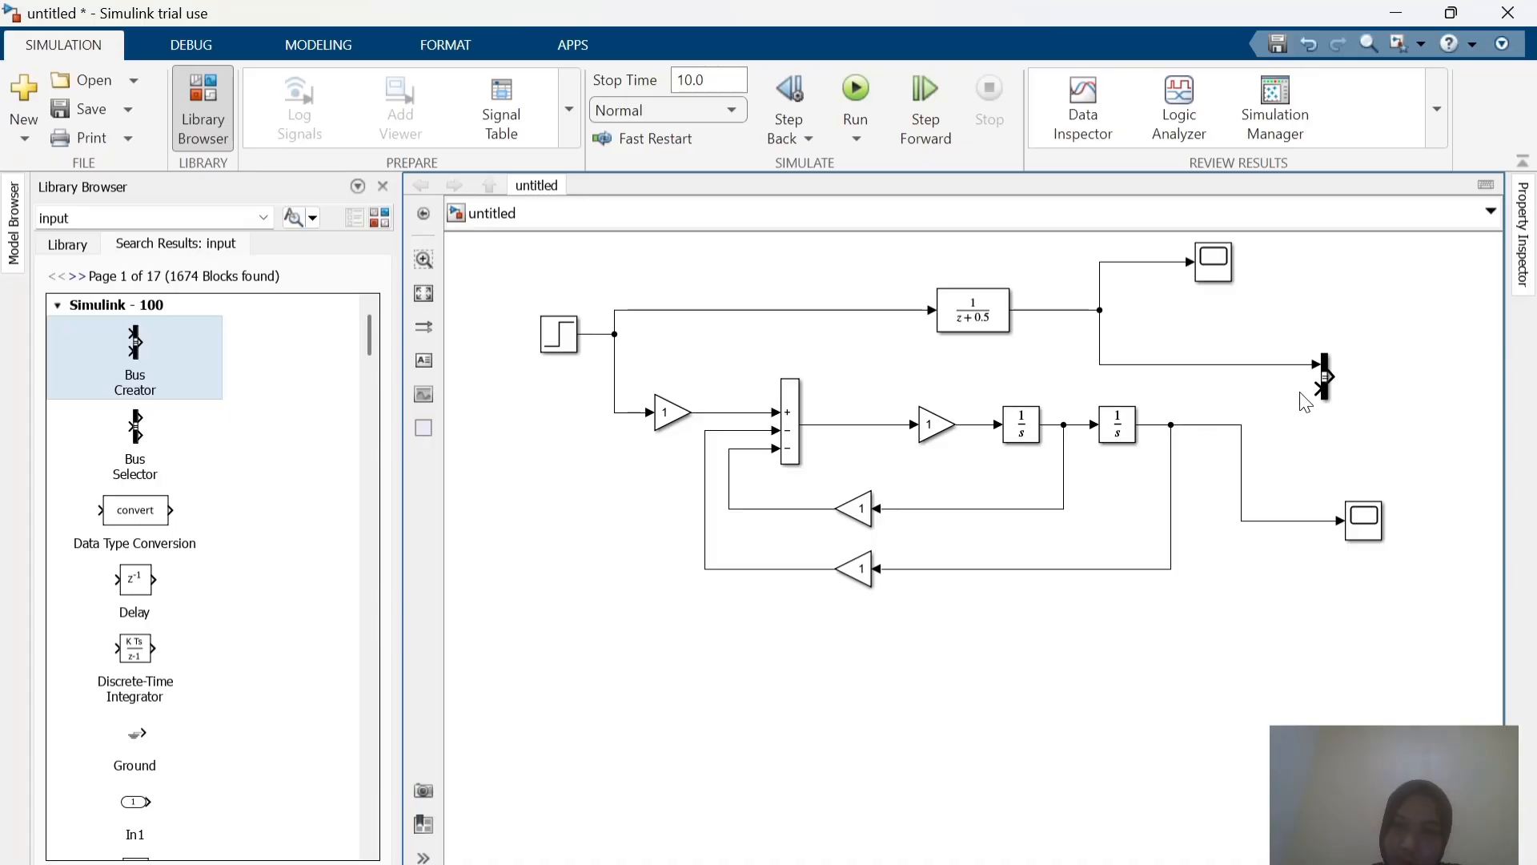
drag(1317, 388, 1170, 423)
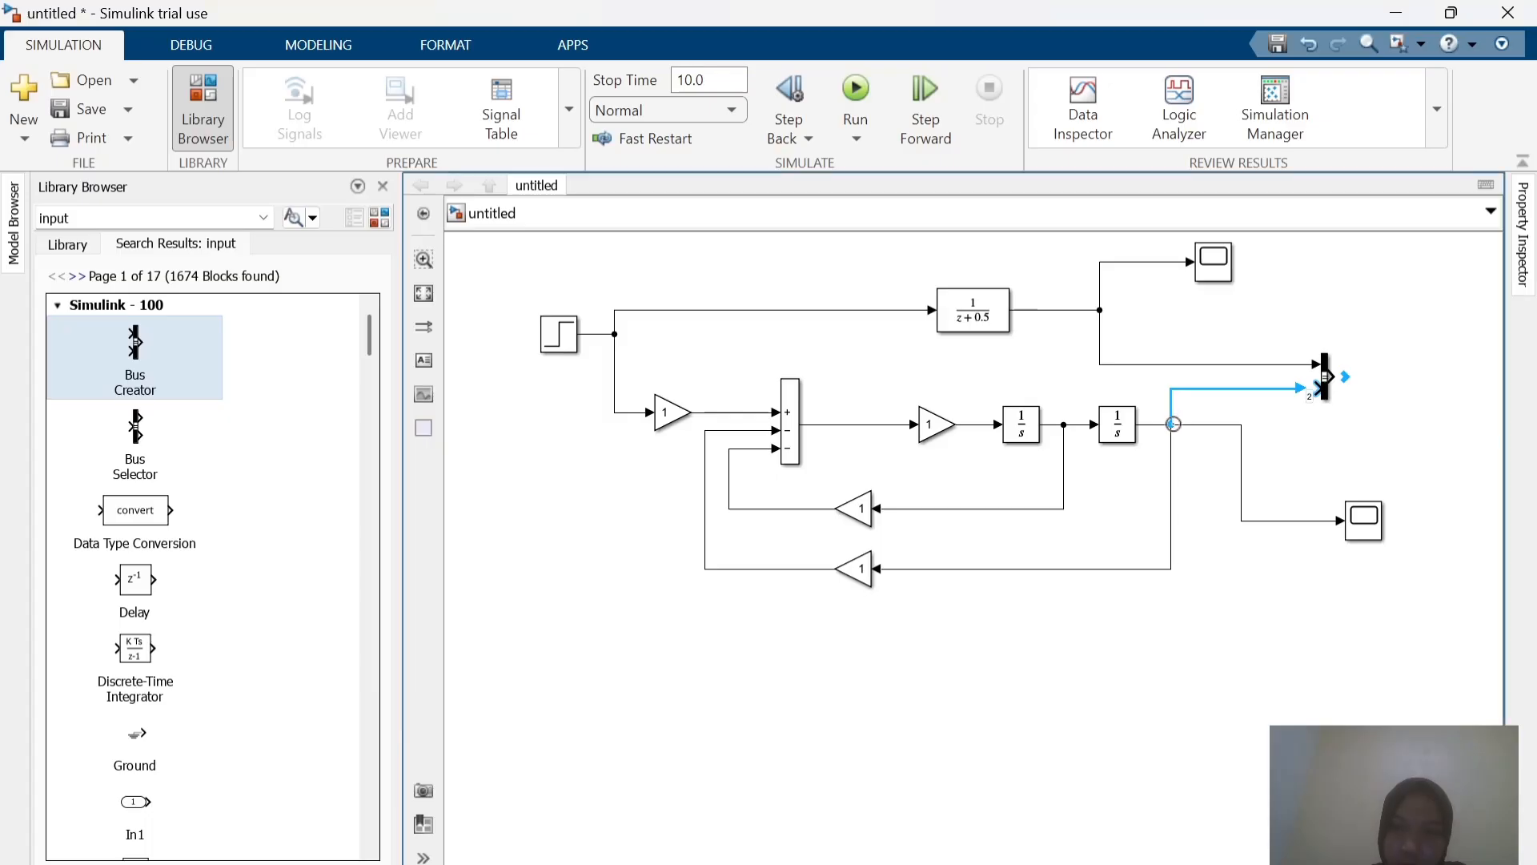
drag(1320, 389, 1319, 389)
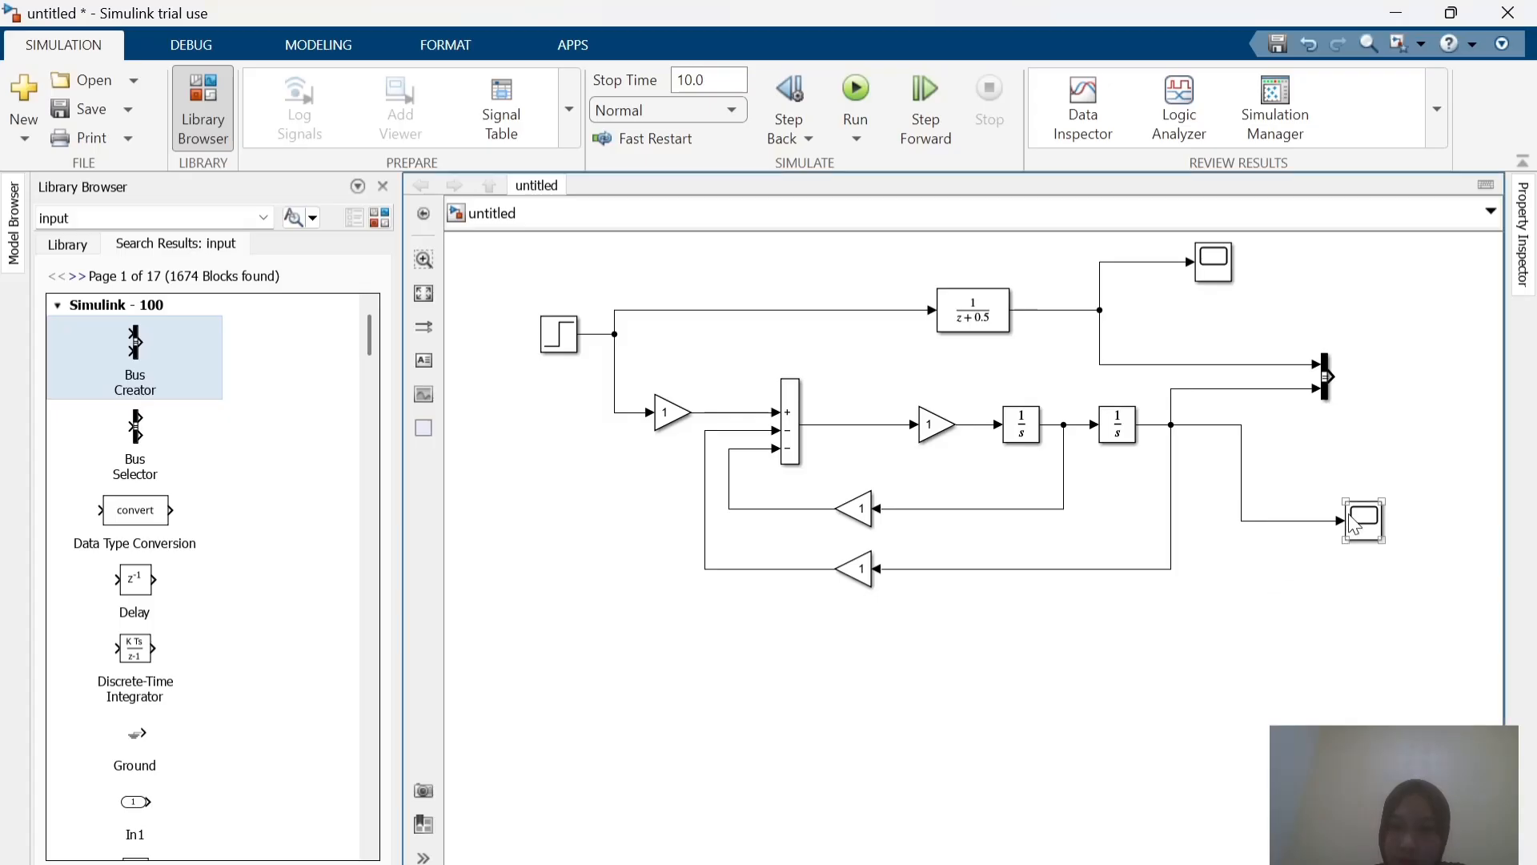
click(1172, 405)
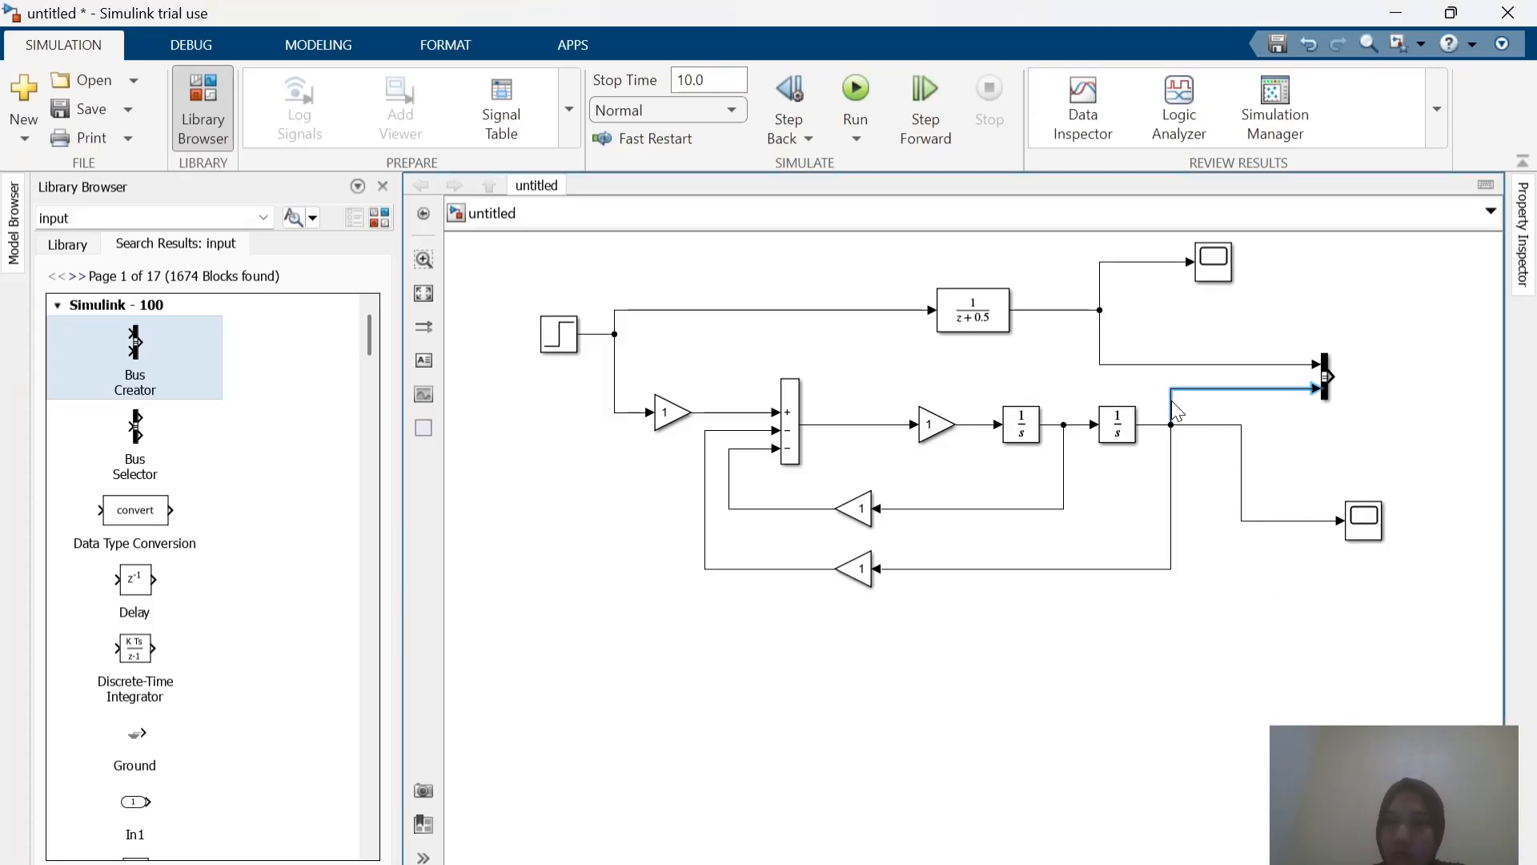
key(Delete)
Step: Connect the Bus Creator's lower input to the second integrator's output line, past the feedback junction
click(1321, 393)
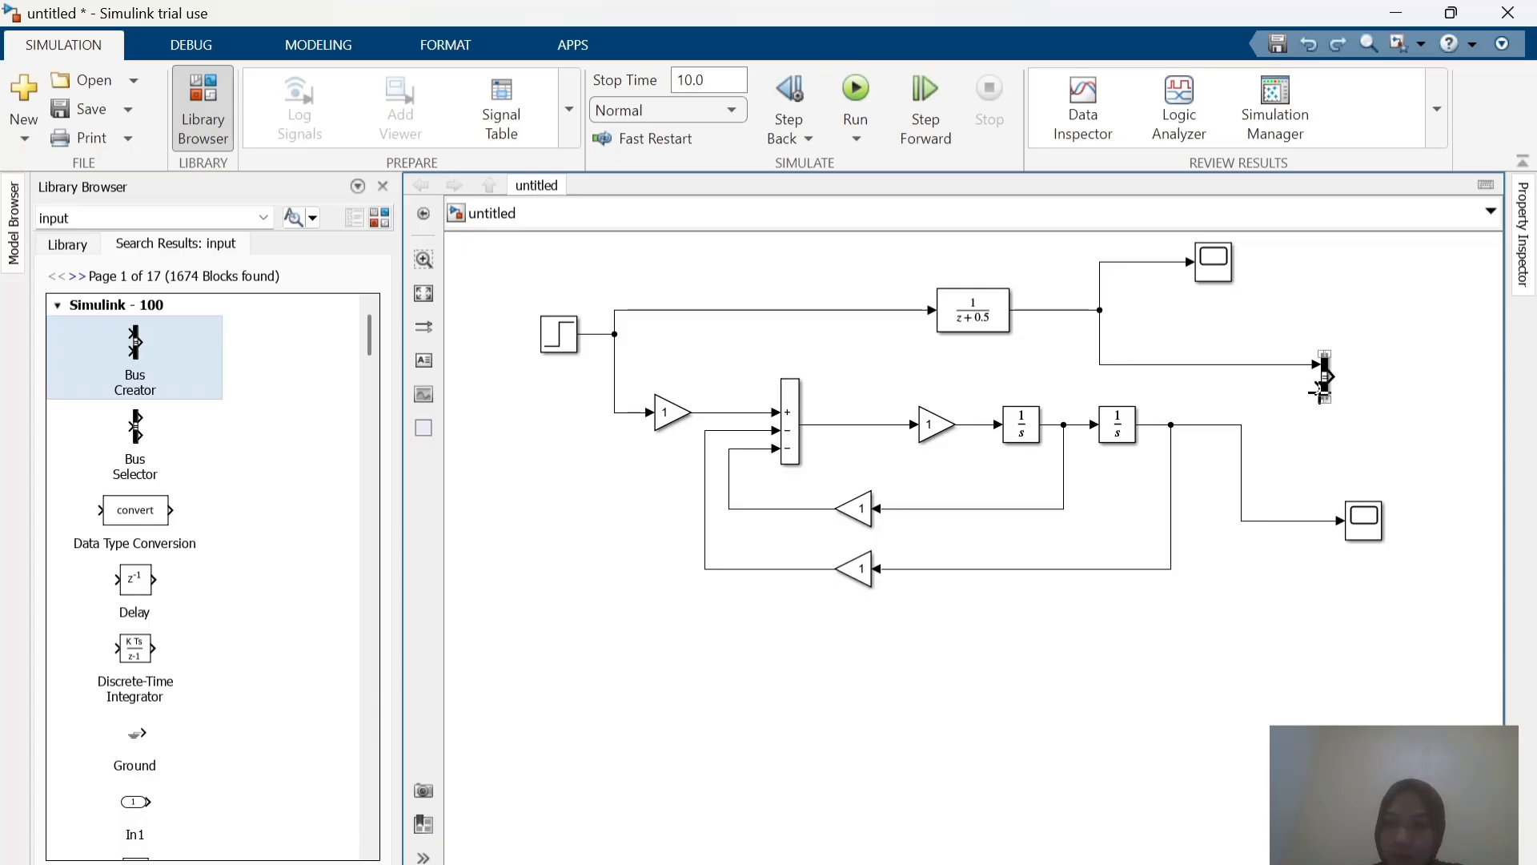
drag(1317, 388, 1203, 424)
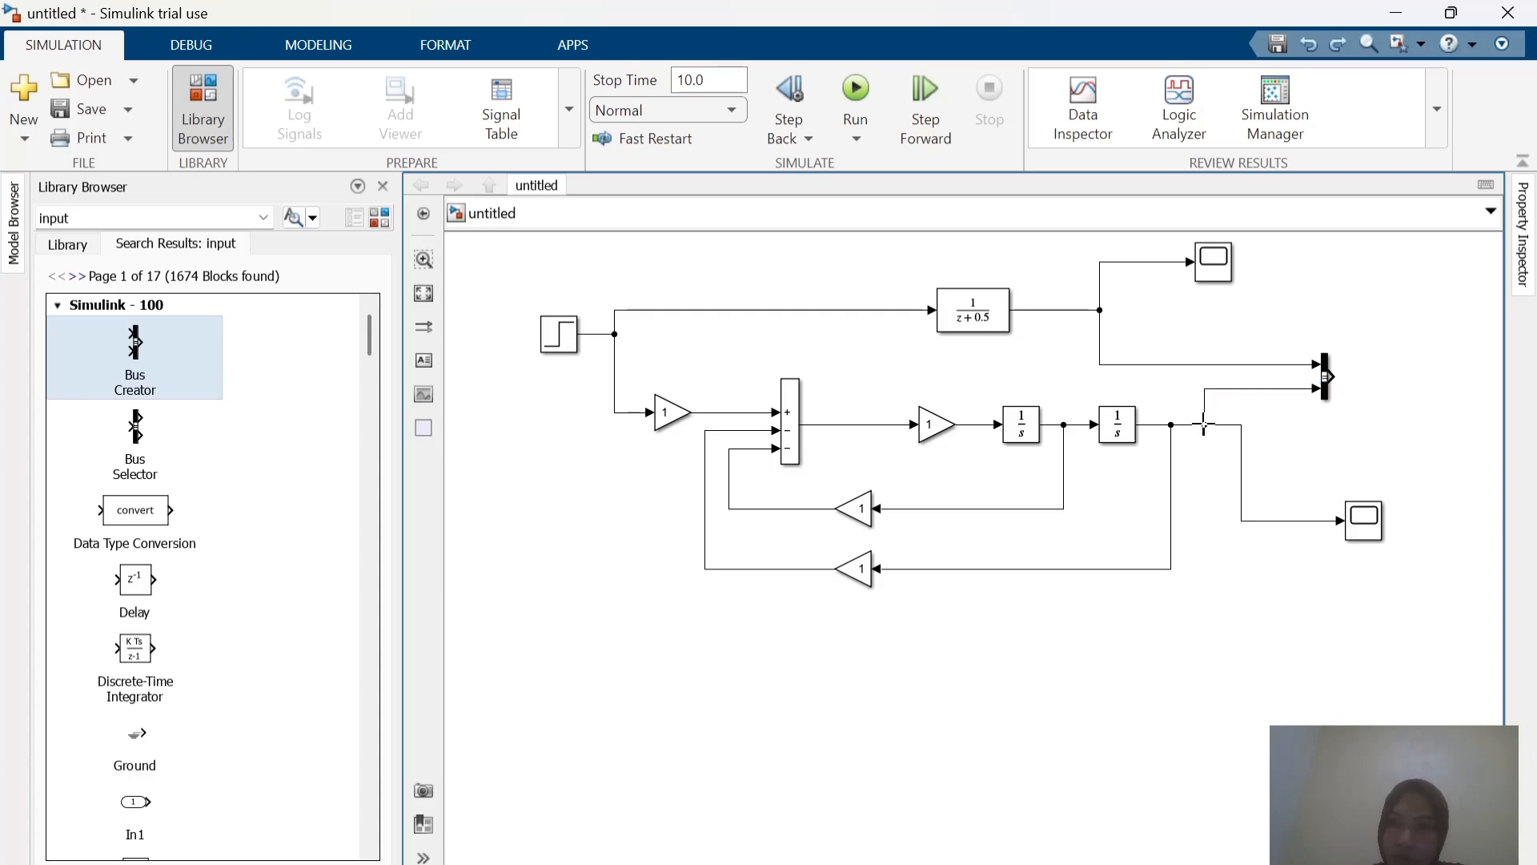
Step: Delete the lower Scope block together with the unconnected line it leaves behind
click(1367, 513)
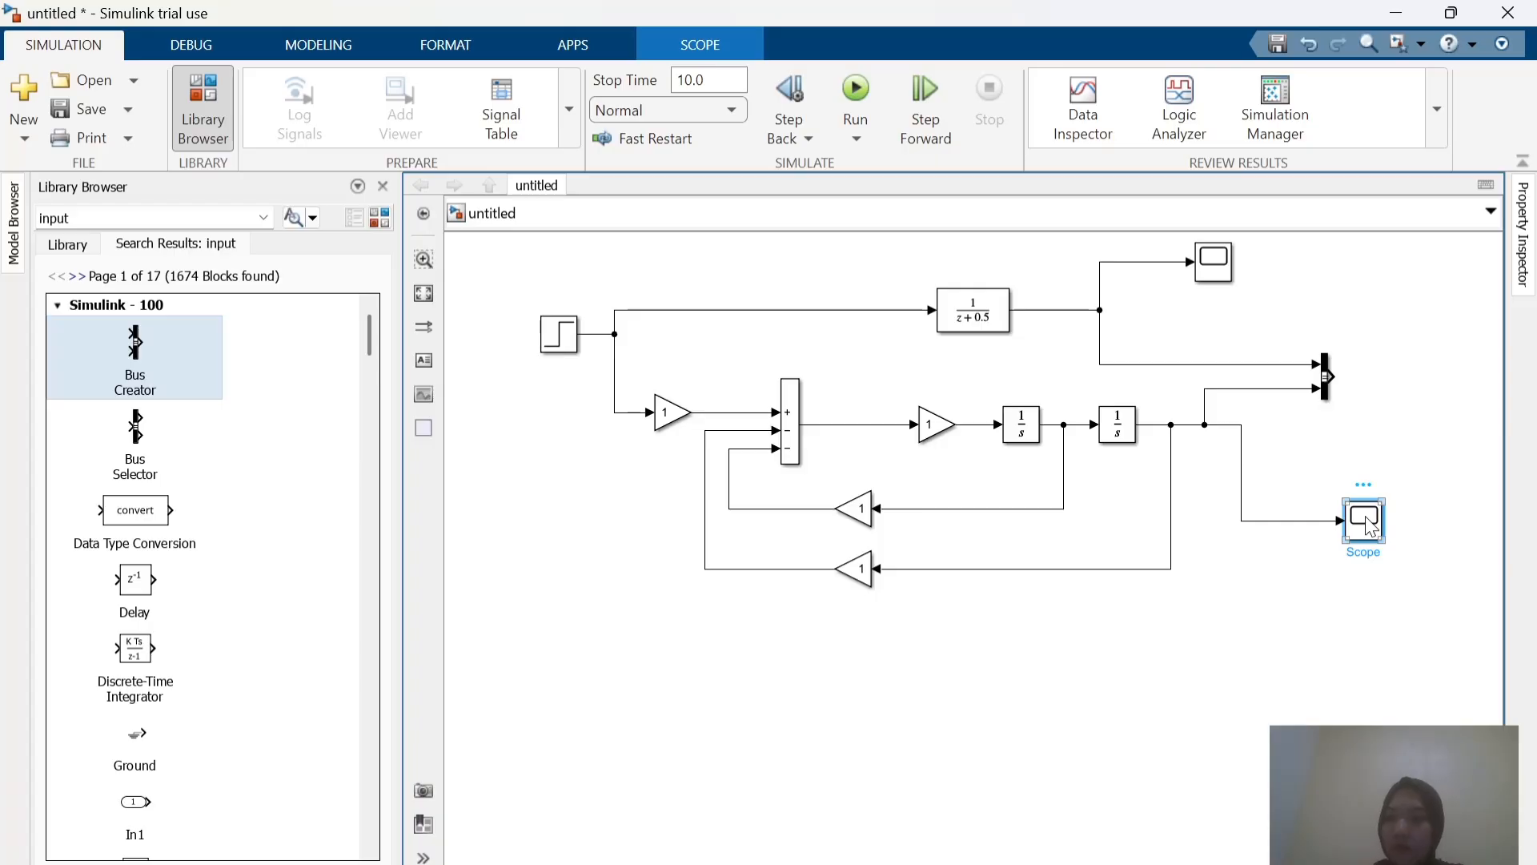
key(Delete)
click(1337, 520)
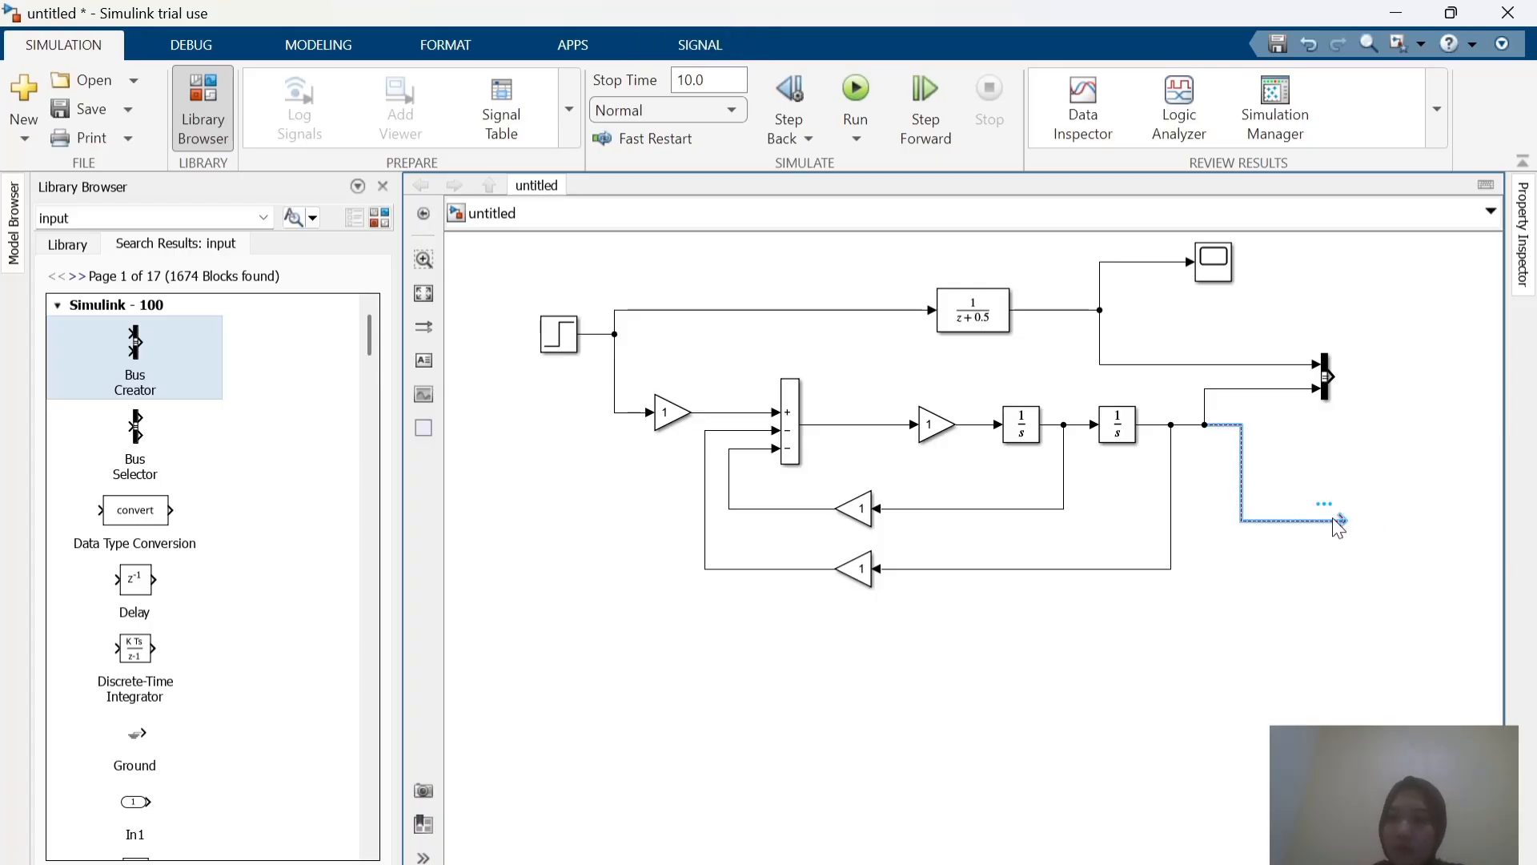
key(Delete)
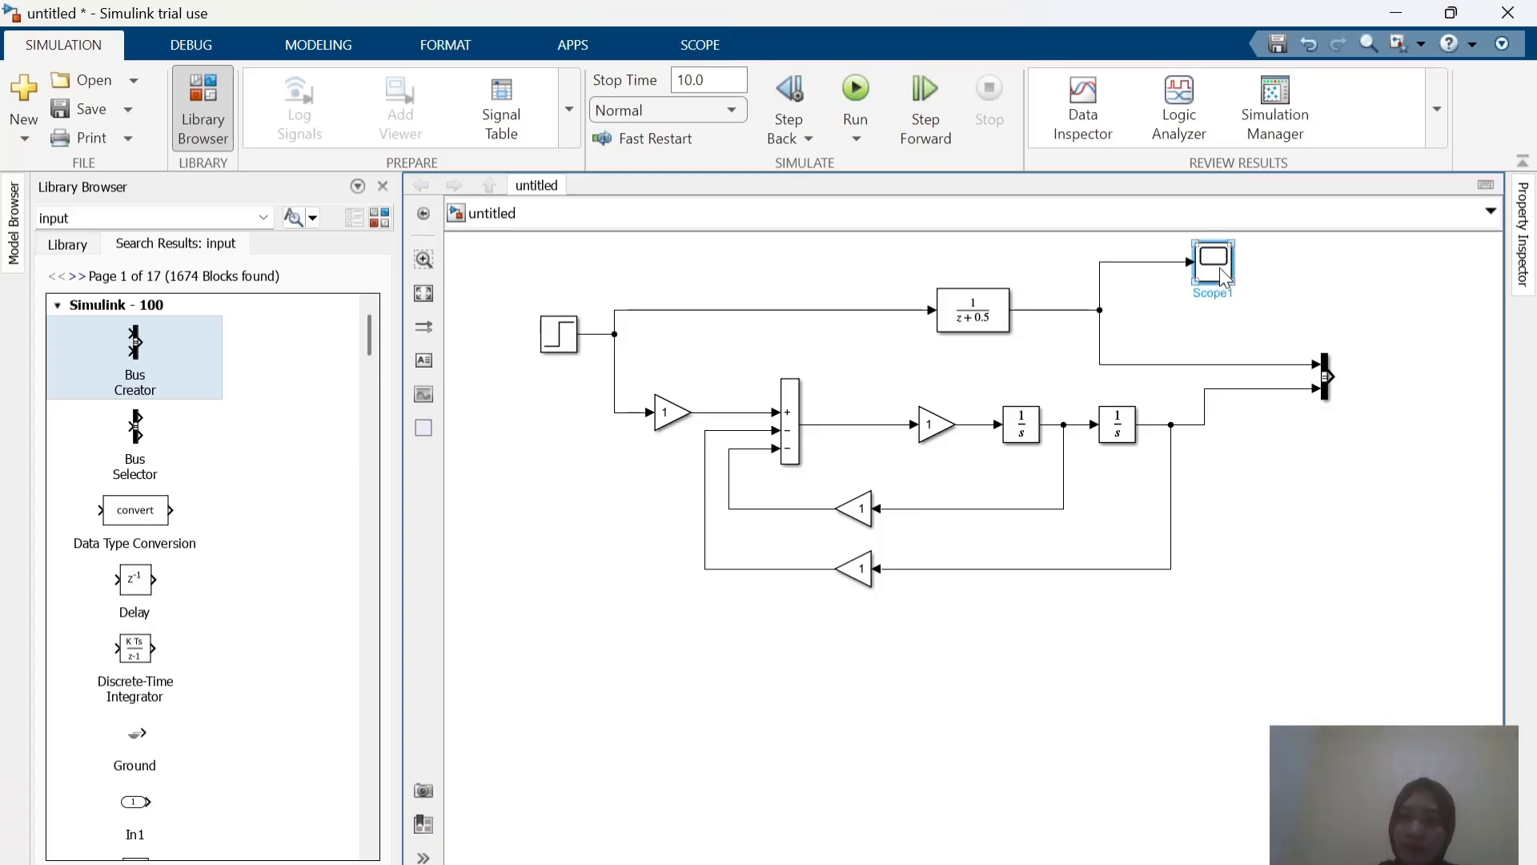
Step: Place a copy of the upper Scope below the Bus Creator and shift the bend in the lower Bus Creator line closer to that block
click(1191, 464)
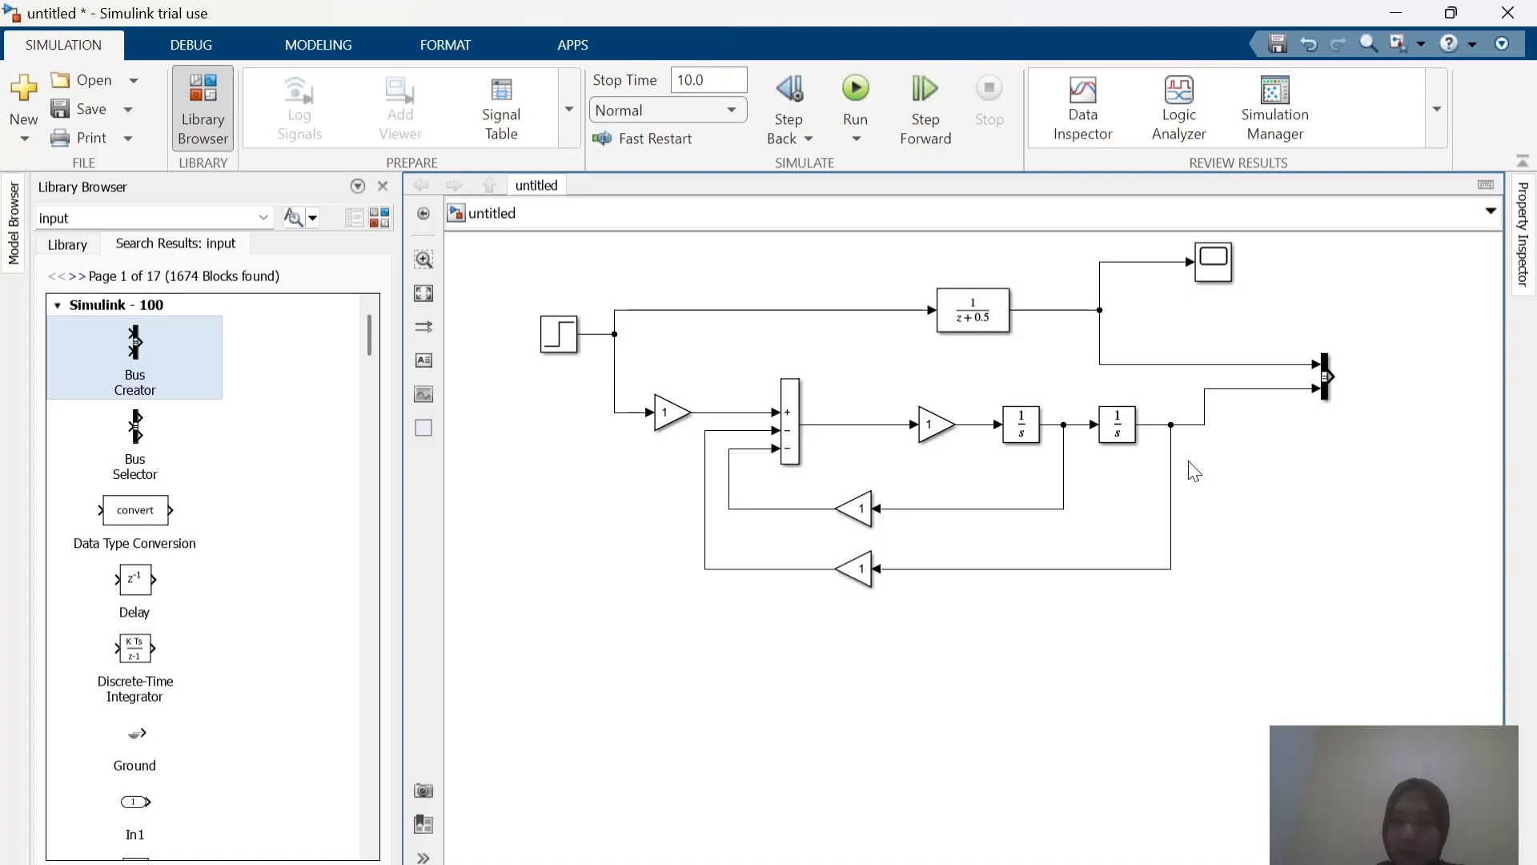
drag(1193, 466, 1296, 498)
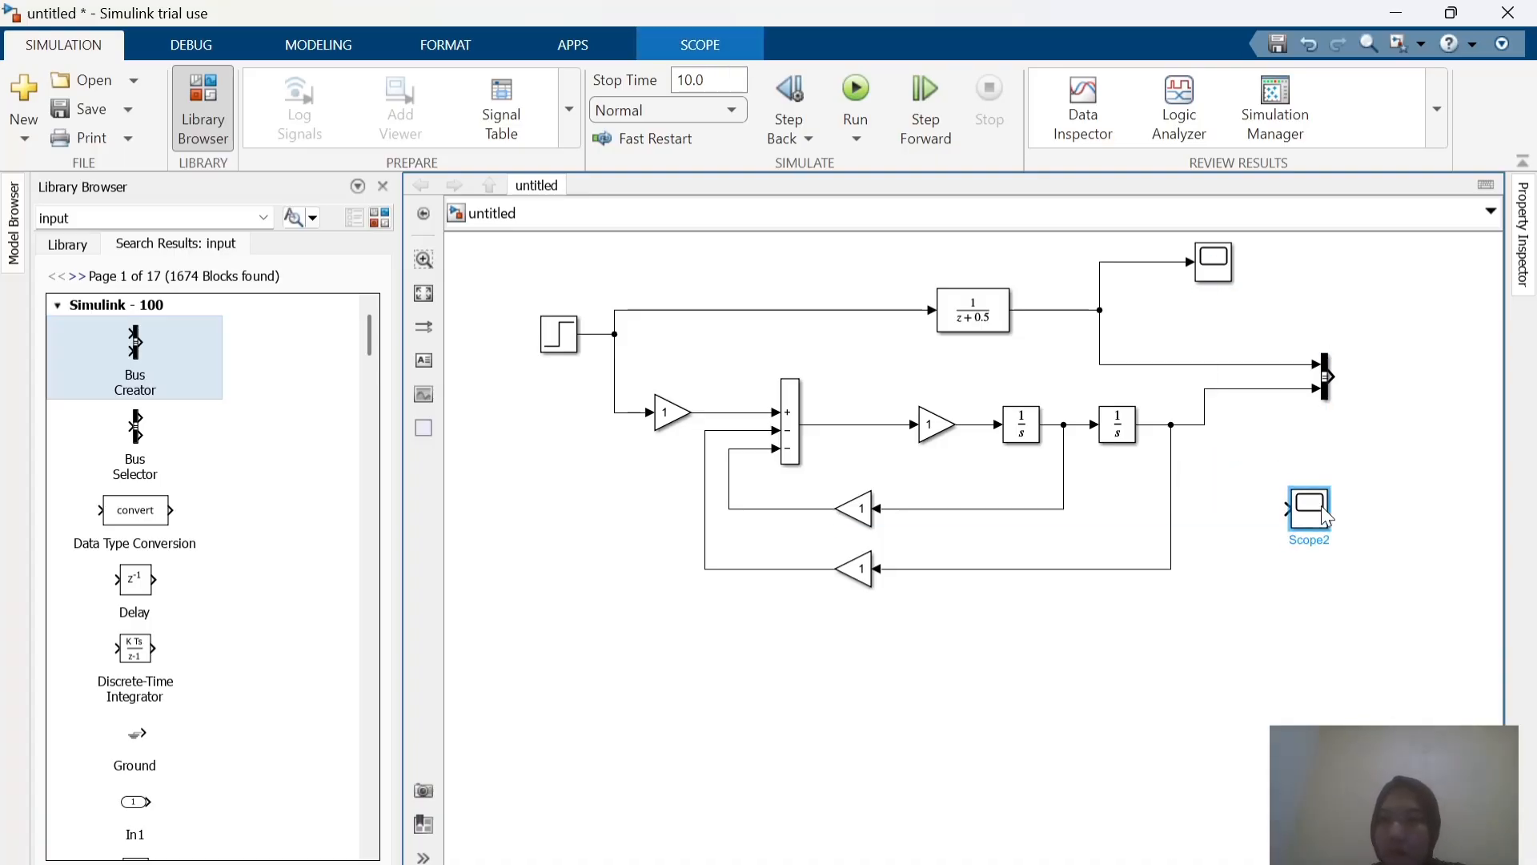
drag(1206, 405, 1275, 405)
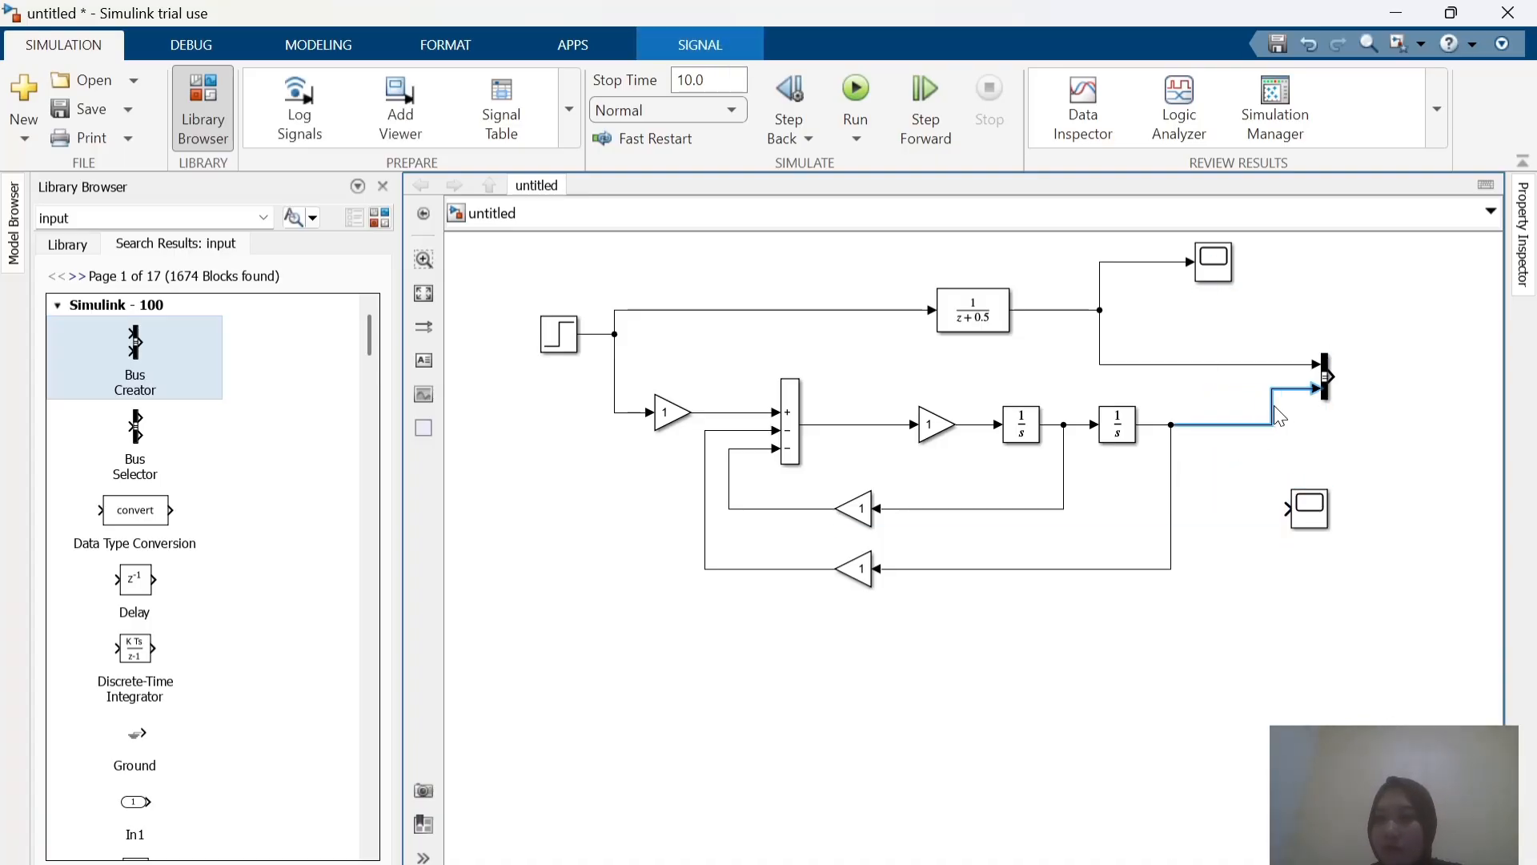
click(1375, 483)
Step: Check the reference diagram in Canva and connect the new lower Scope to the second integrator's output, just before the feedback junction
key(alt+Tab)
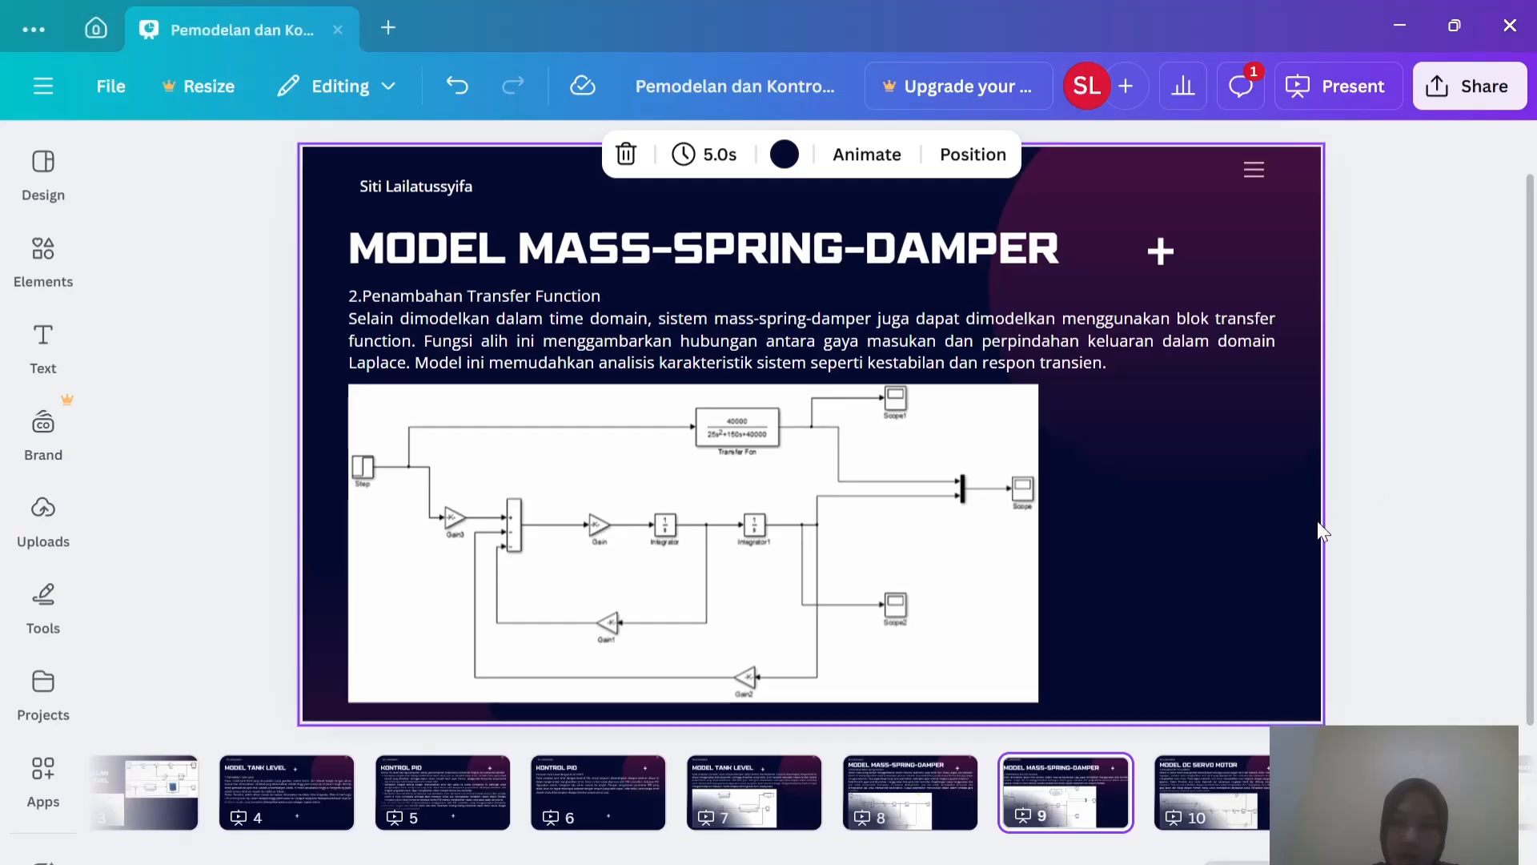
key(alt+Tab)
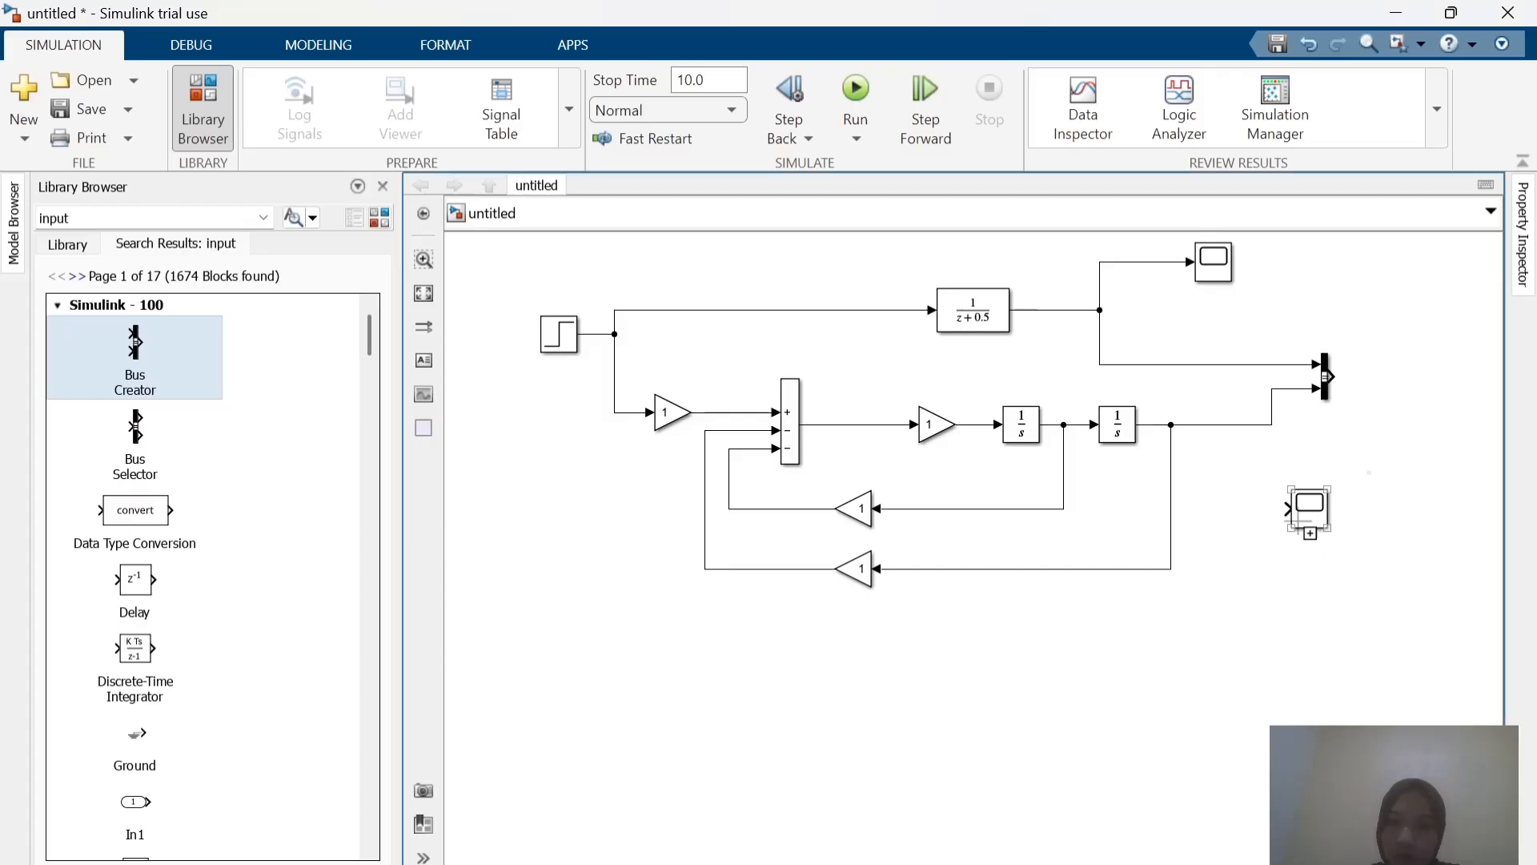
click(1286, 515)
mouse_move(1285, 514)
mouse_down()
mouse_move(1170, 486)
mouse_move(1153, 427)
mouse_move(1163, 440)
mouse_up()
Step: Check the Canva diagram again, then paste another Scope beside the Bus Creator and connect it to the Bus Creator's output
key(alt+Tab)
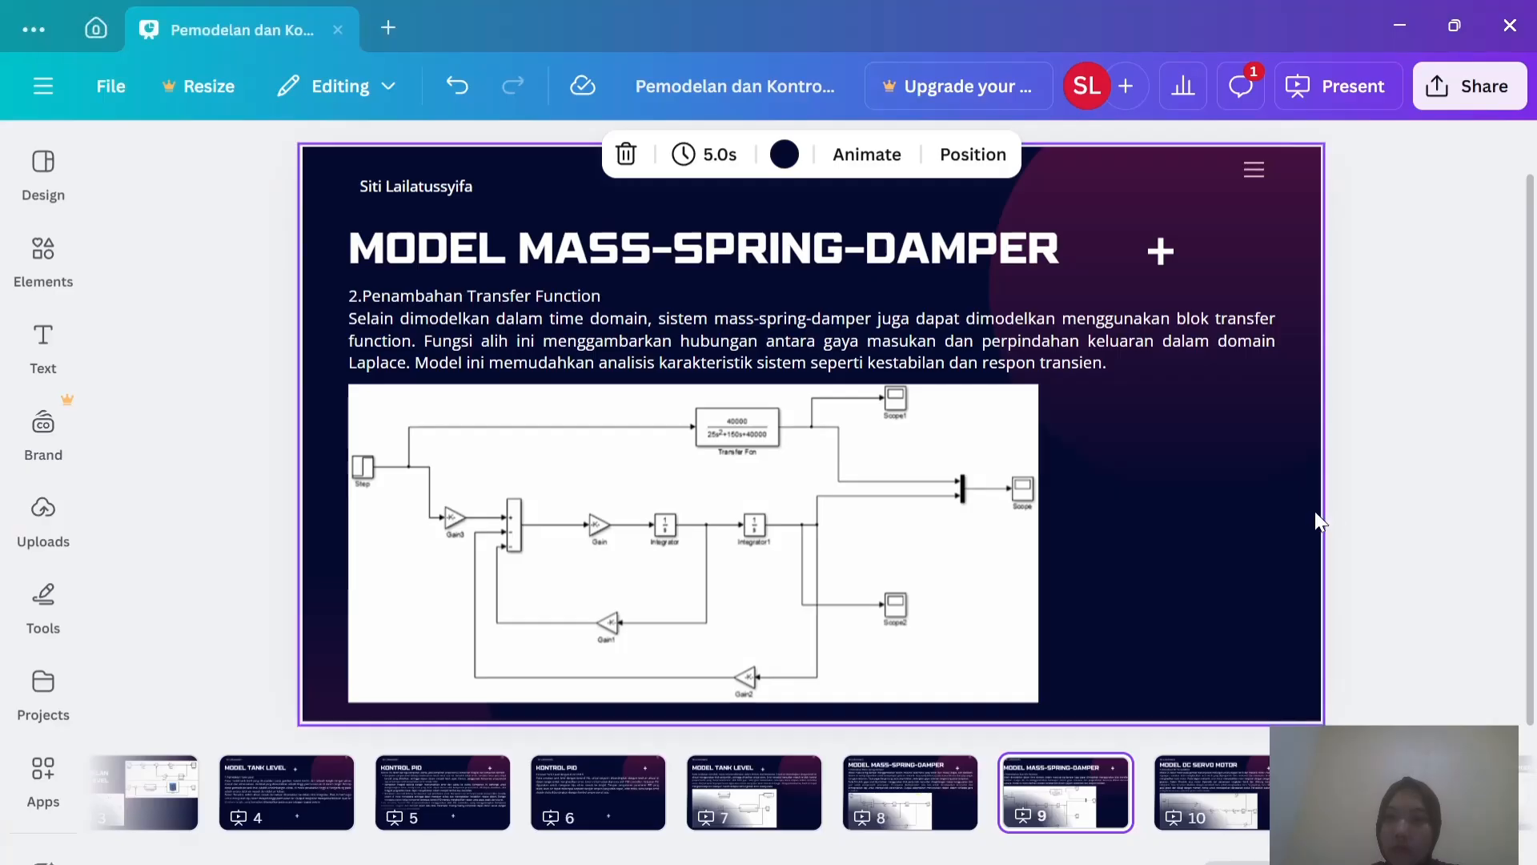
key(alt+Tab)
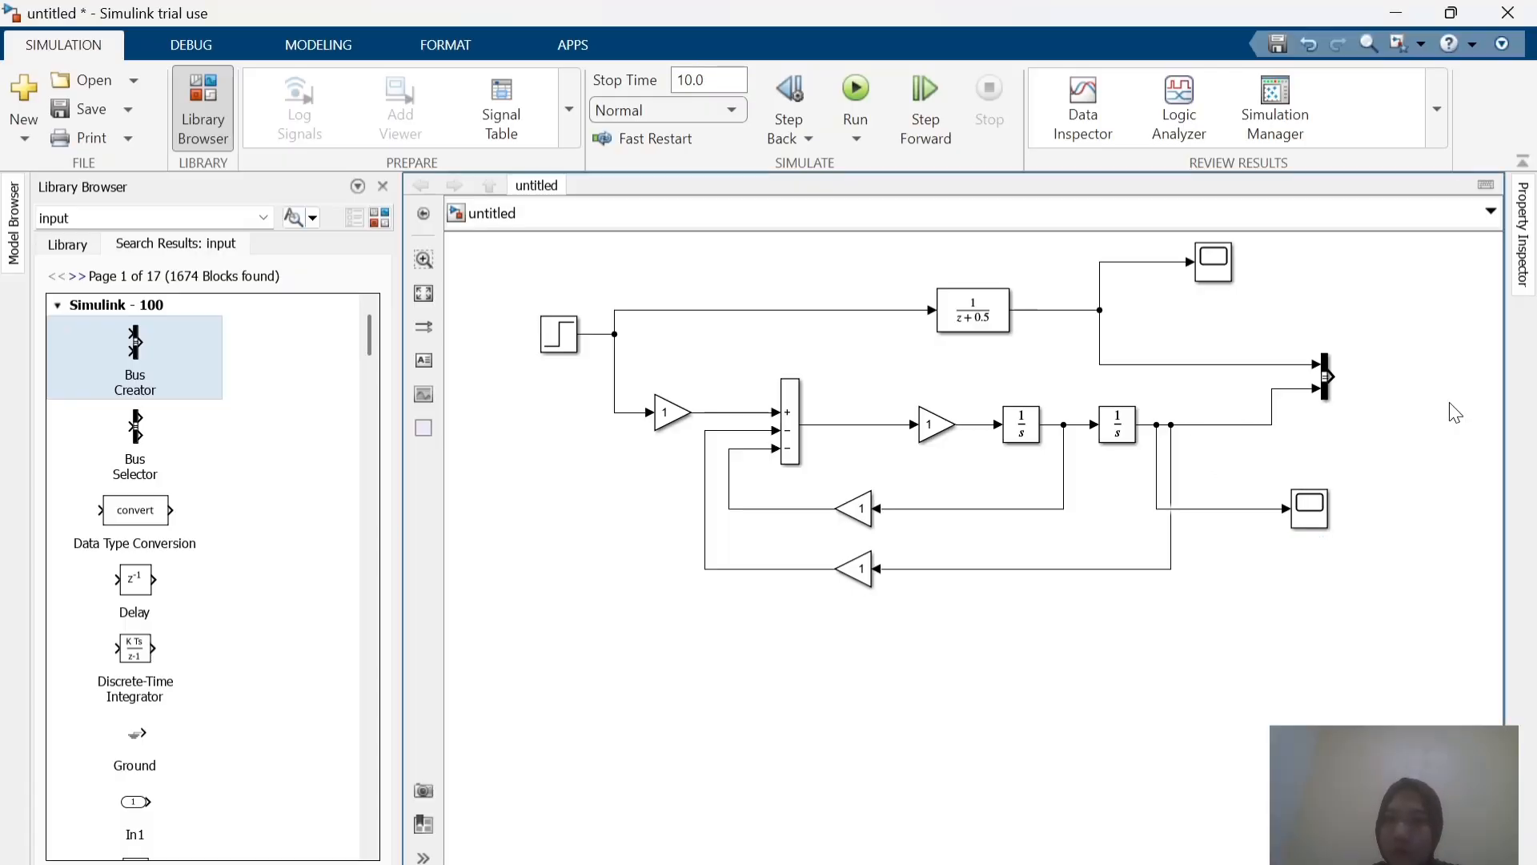
key(ctrl+v)
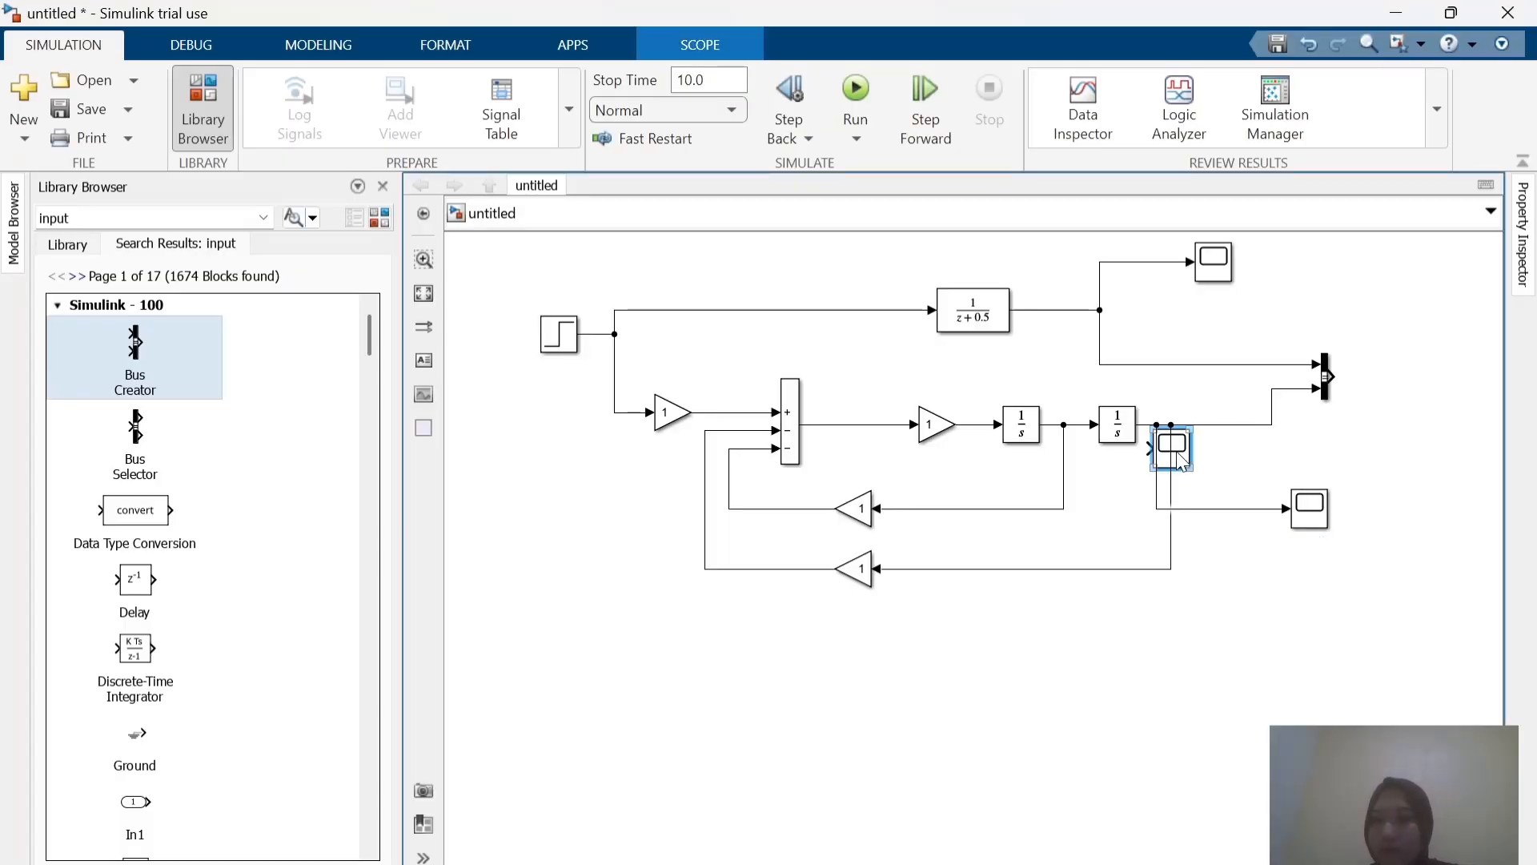
drag(1182, 463, 1443, 385)
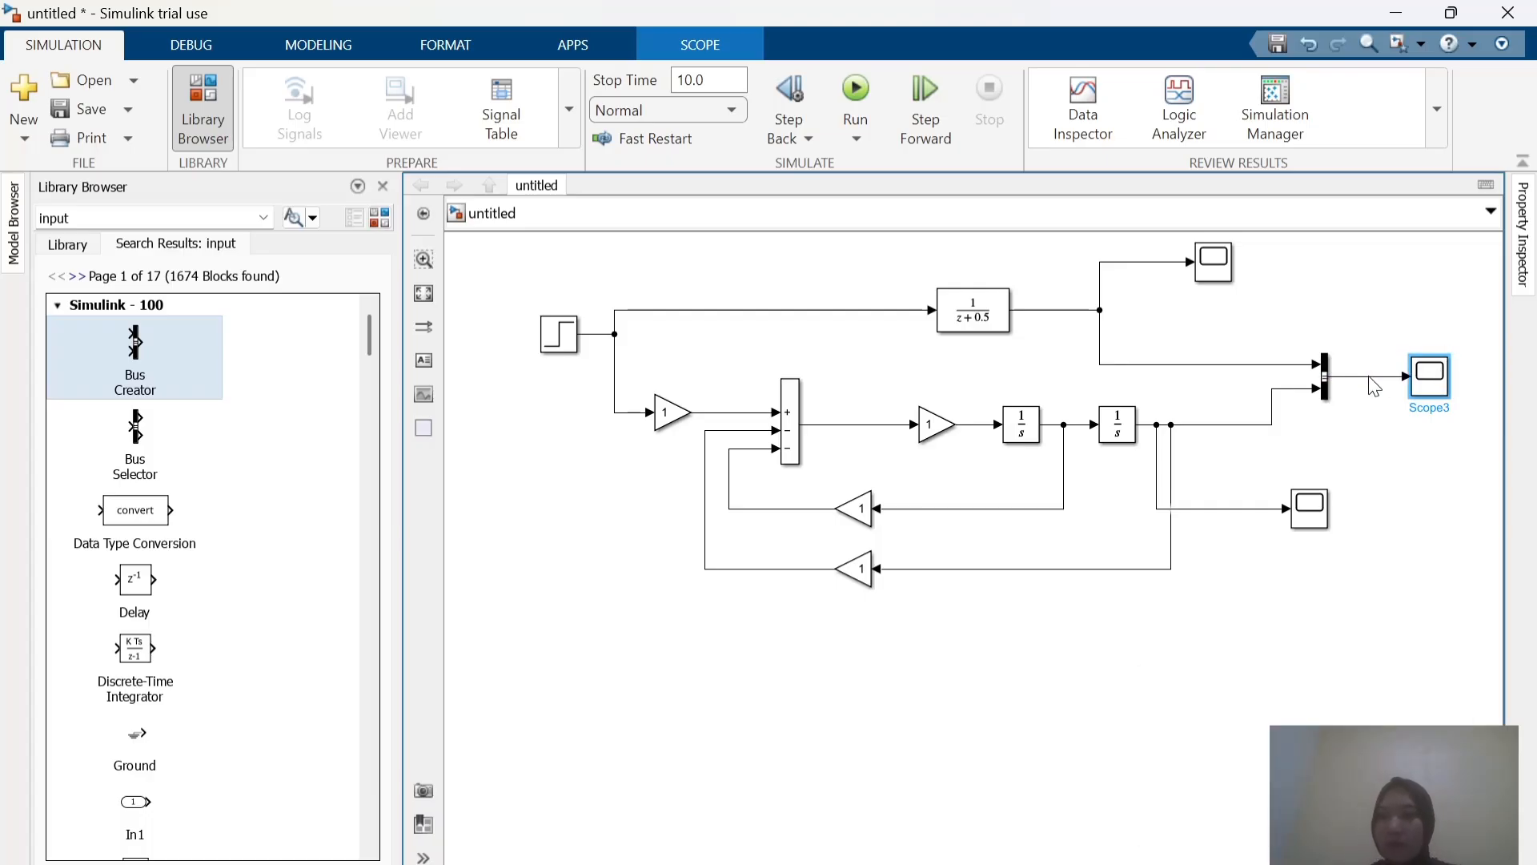
Step: Open the Discrete Transfer Fcn block's parameters and examine the transfer function coefficients in the Canva reference diagram
click(985, 313)
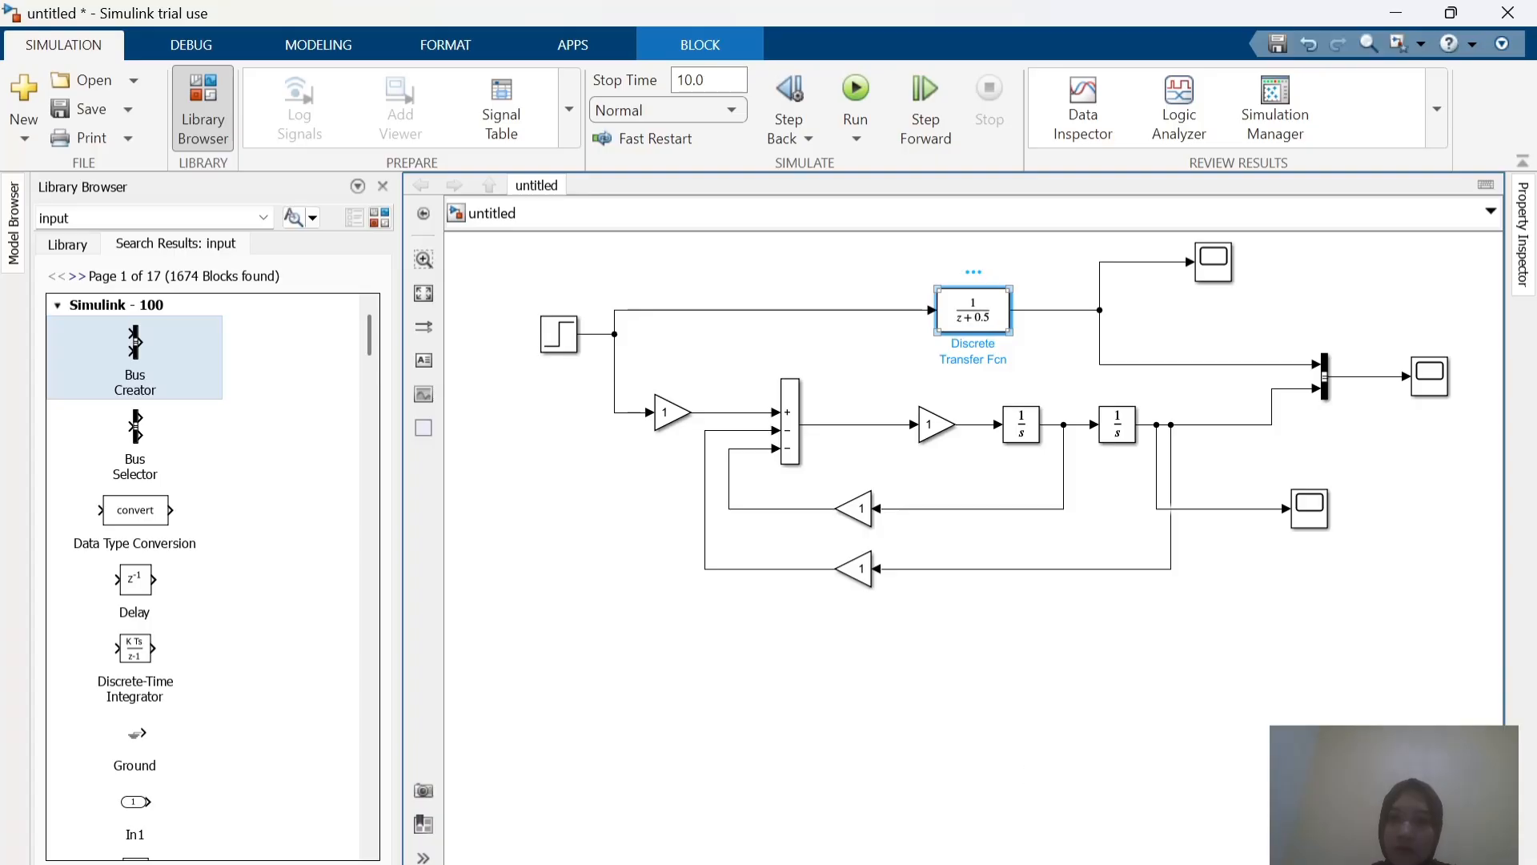
mouse_move(1132, 863)
double_click(986, 311)
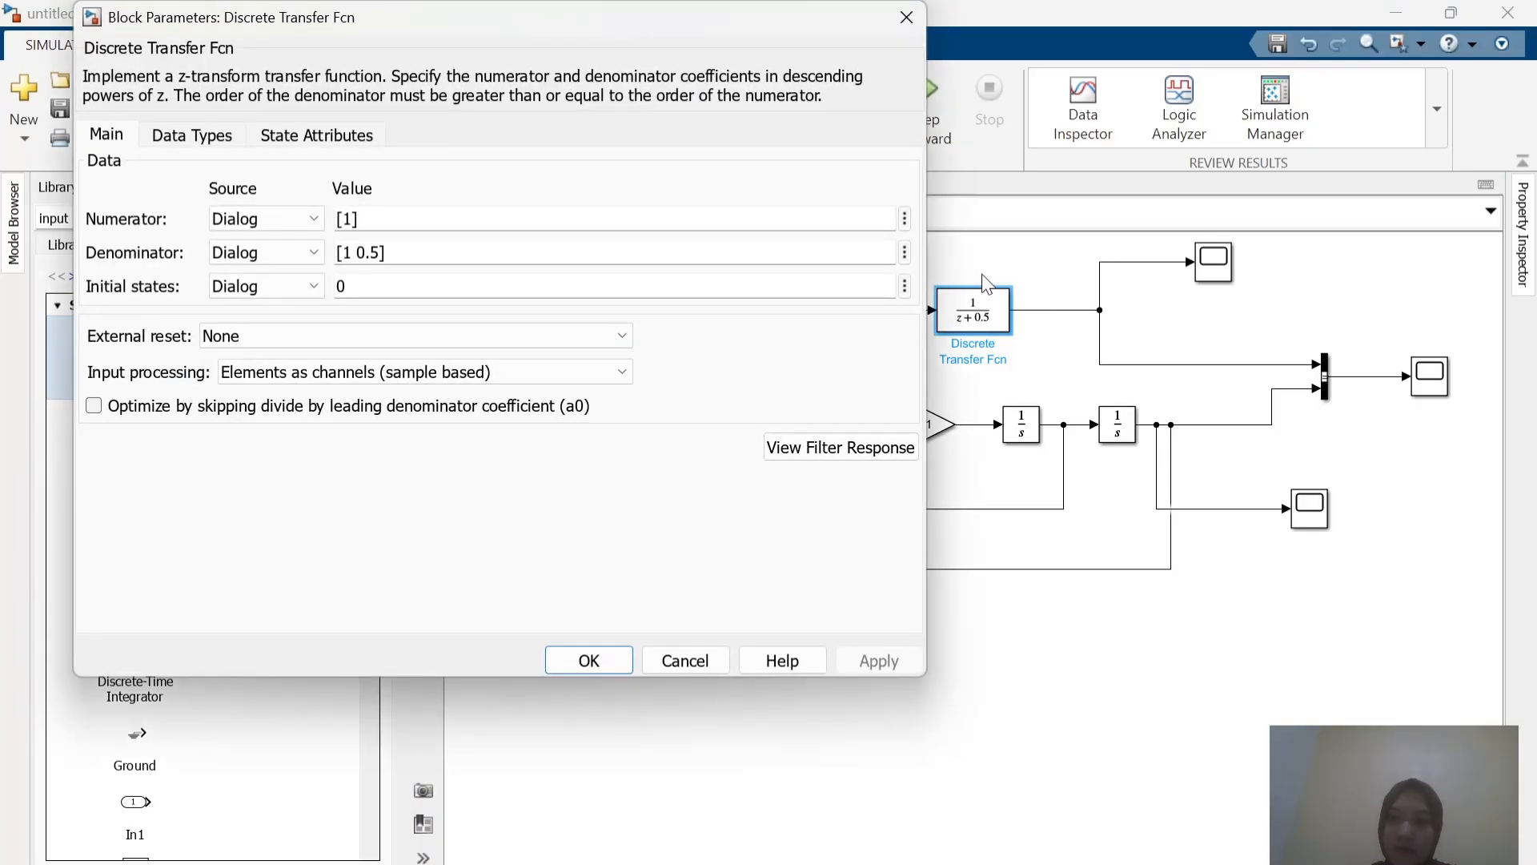
key(alt+Tab)
key(alt+Tab)
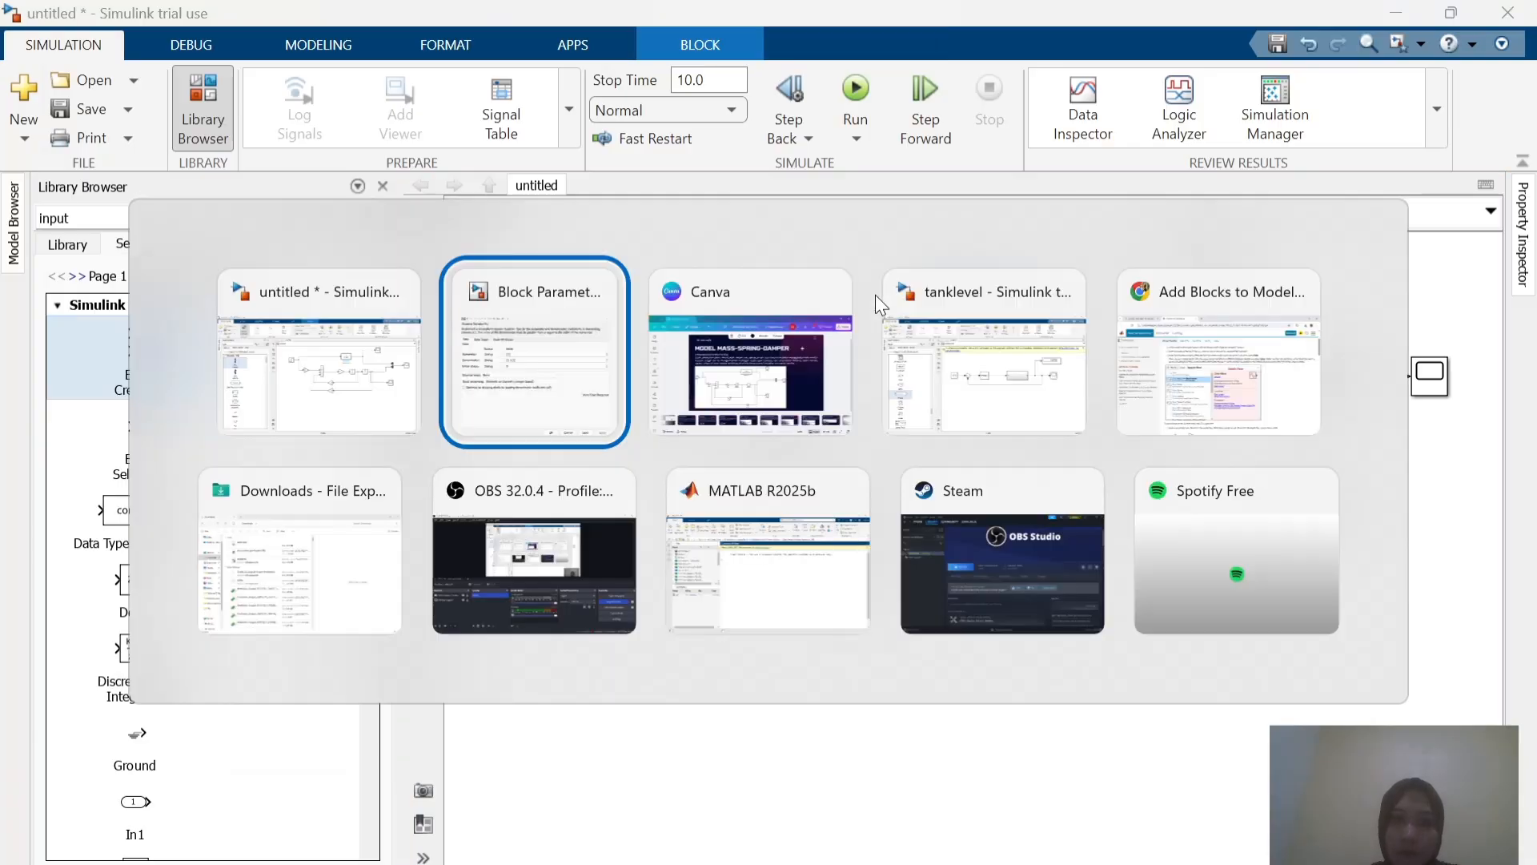
key(alt+Tab)
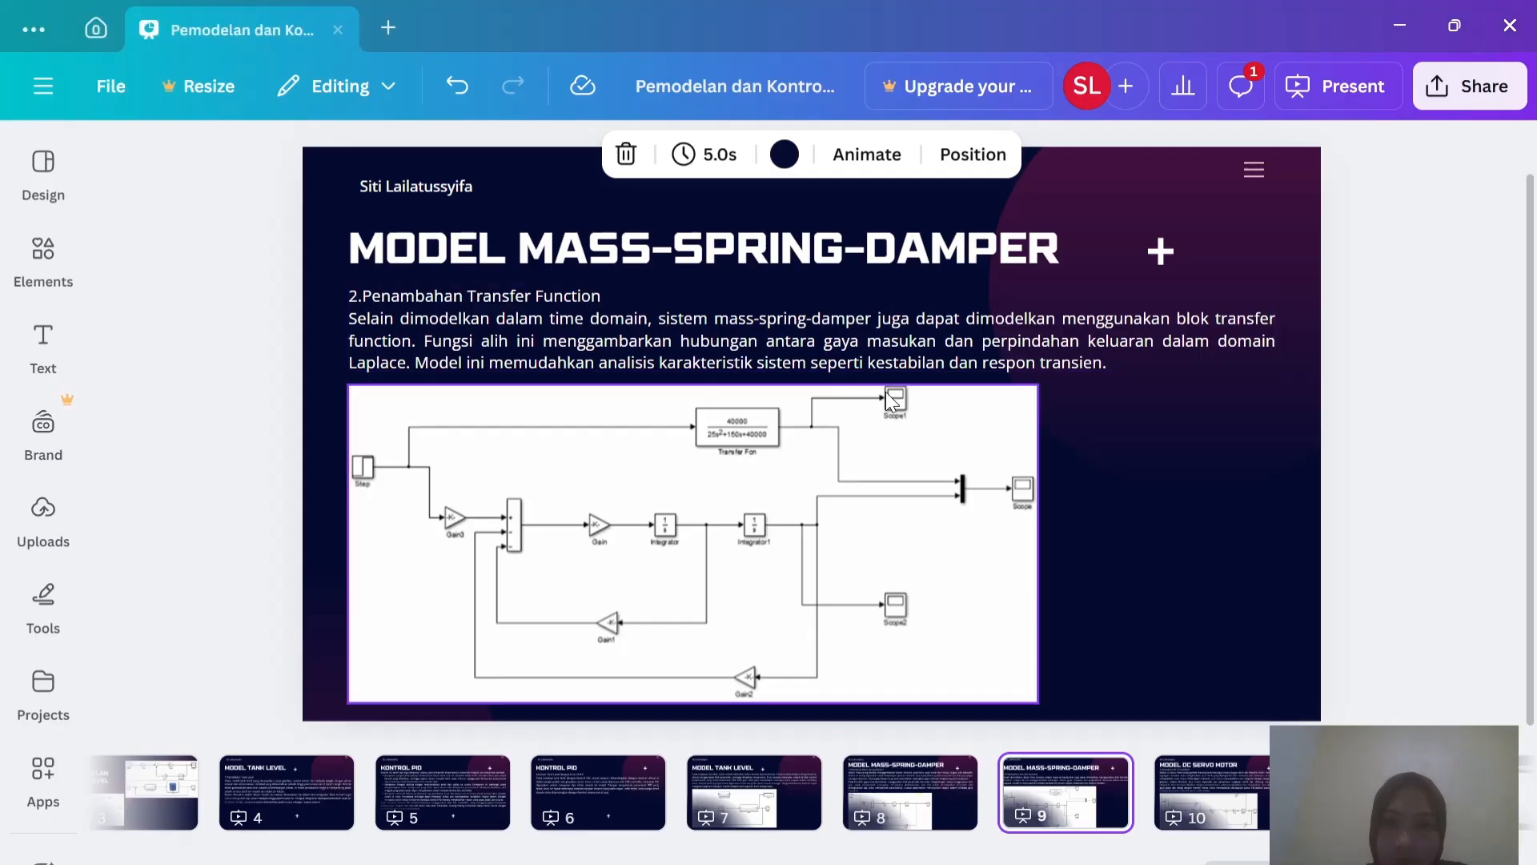
scroll(886, 392, up, 6)
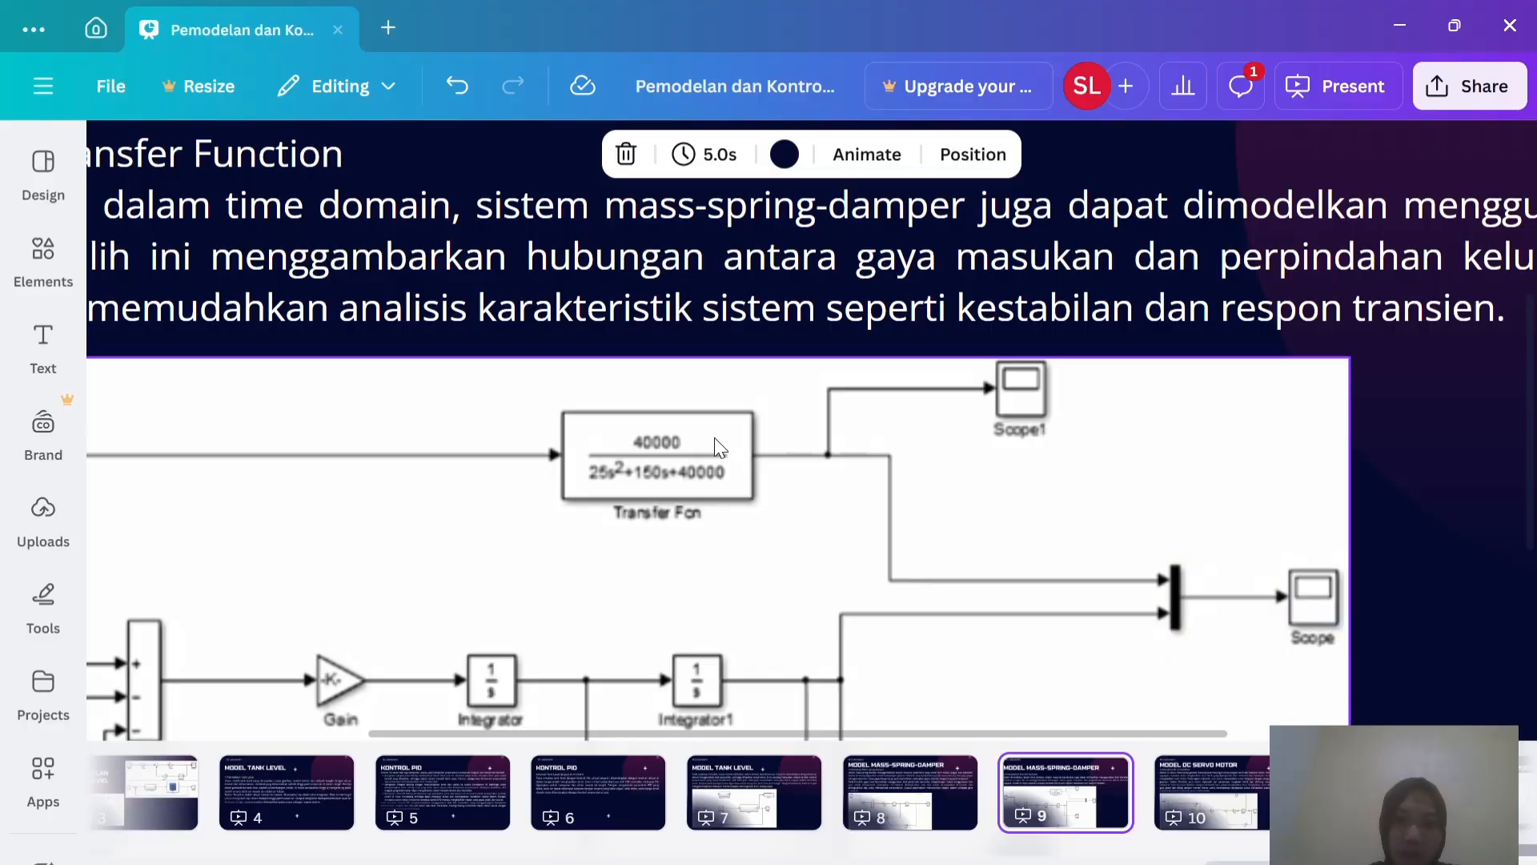
key(alt+Tab)
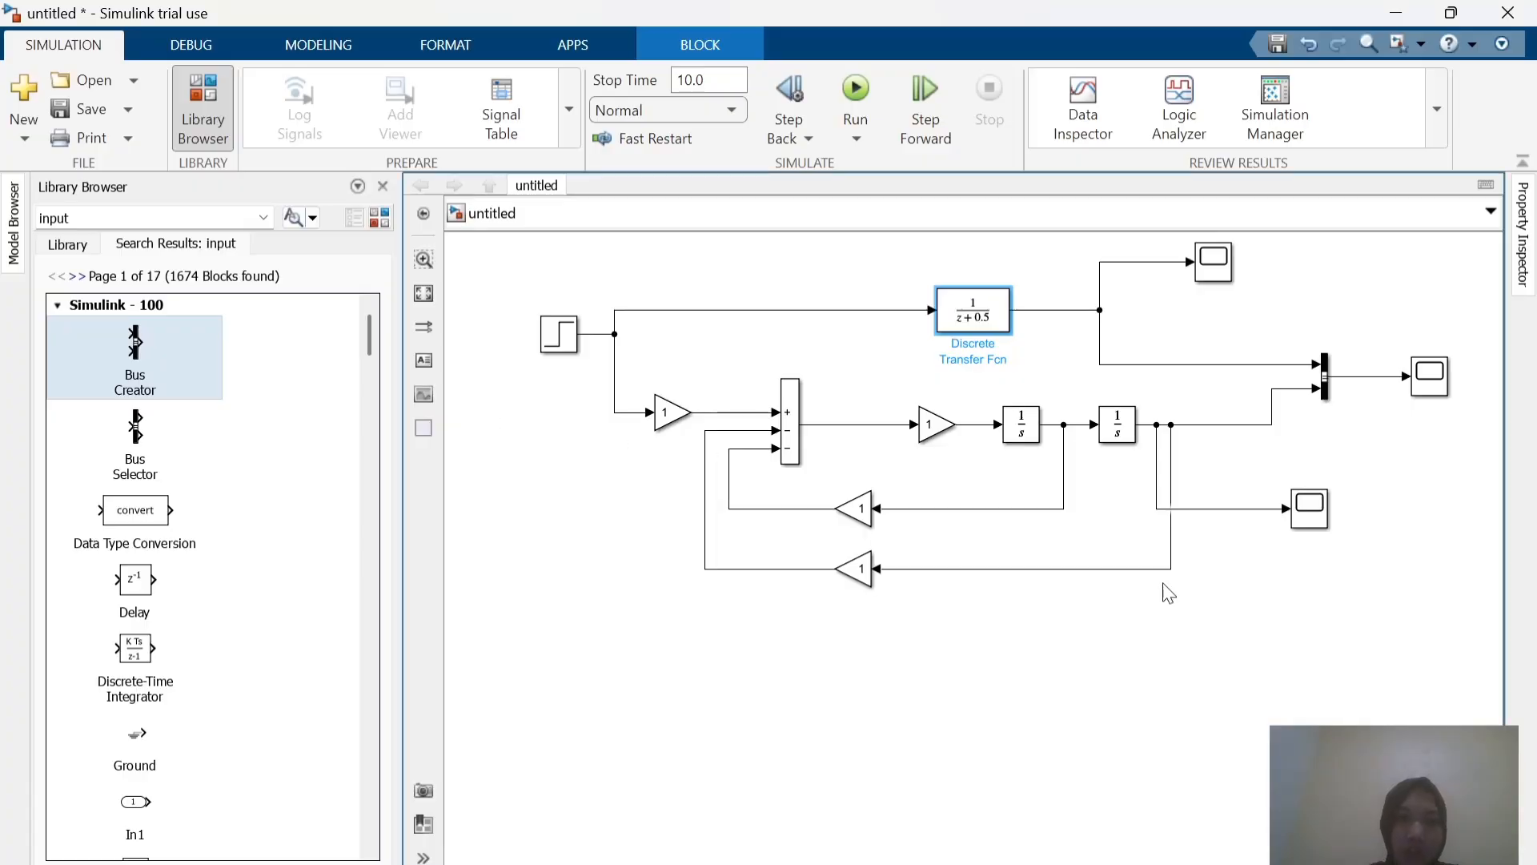
key(alt+Tab)
key(alt+Tab)
key(alt+Tab)
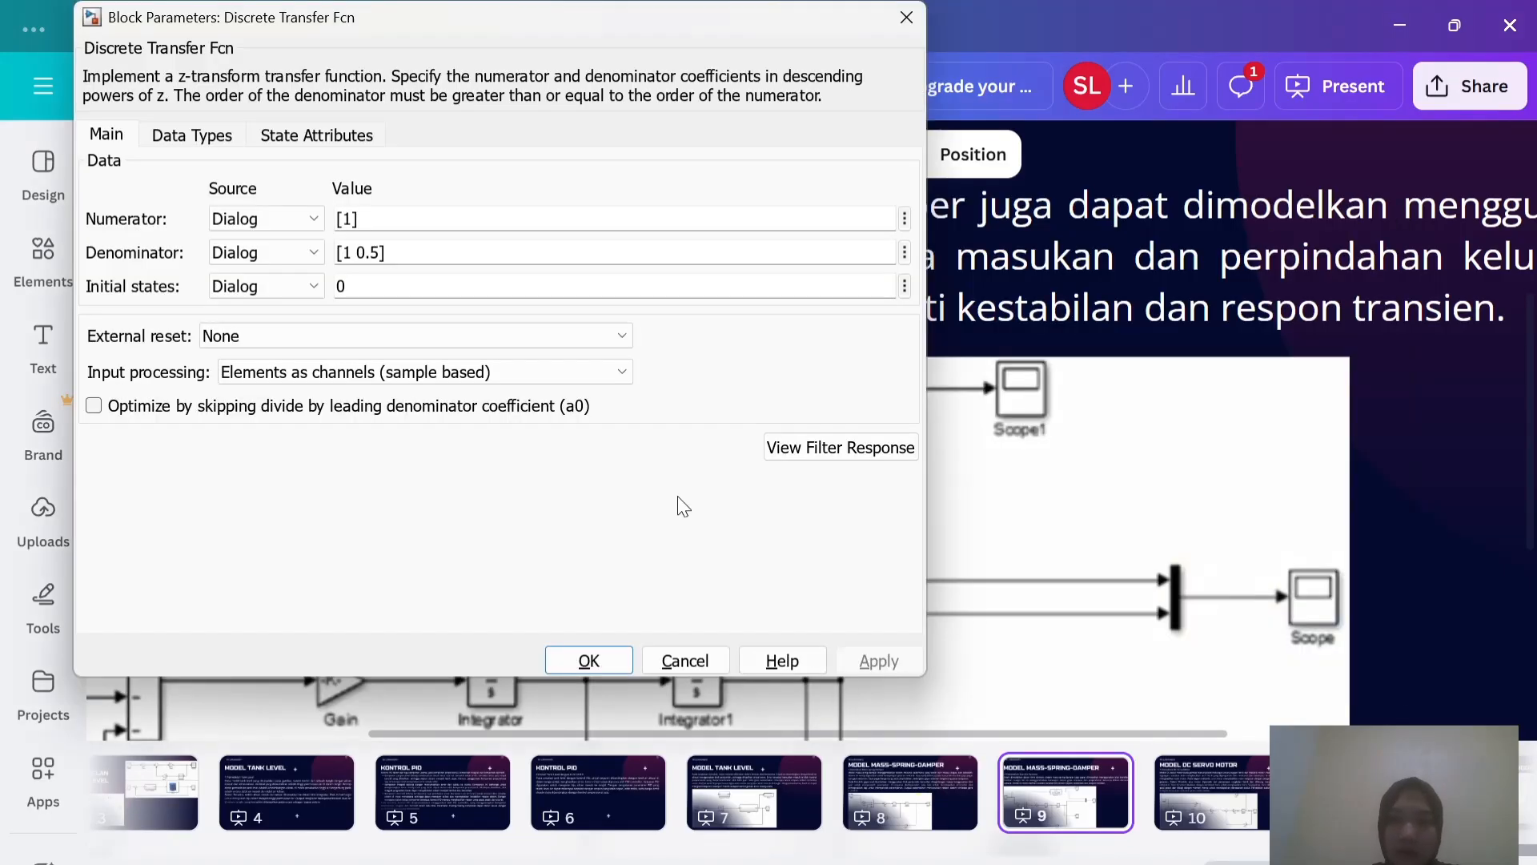
Step: Set the Discrete Transfer Fcn numerator to [40000] and replace the denominator's first coefficient with 25
click(355, 217)
click(355, 217)
key(BackSpace)
text(40000)
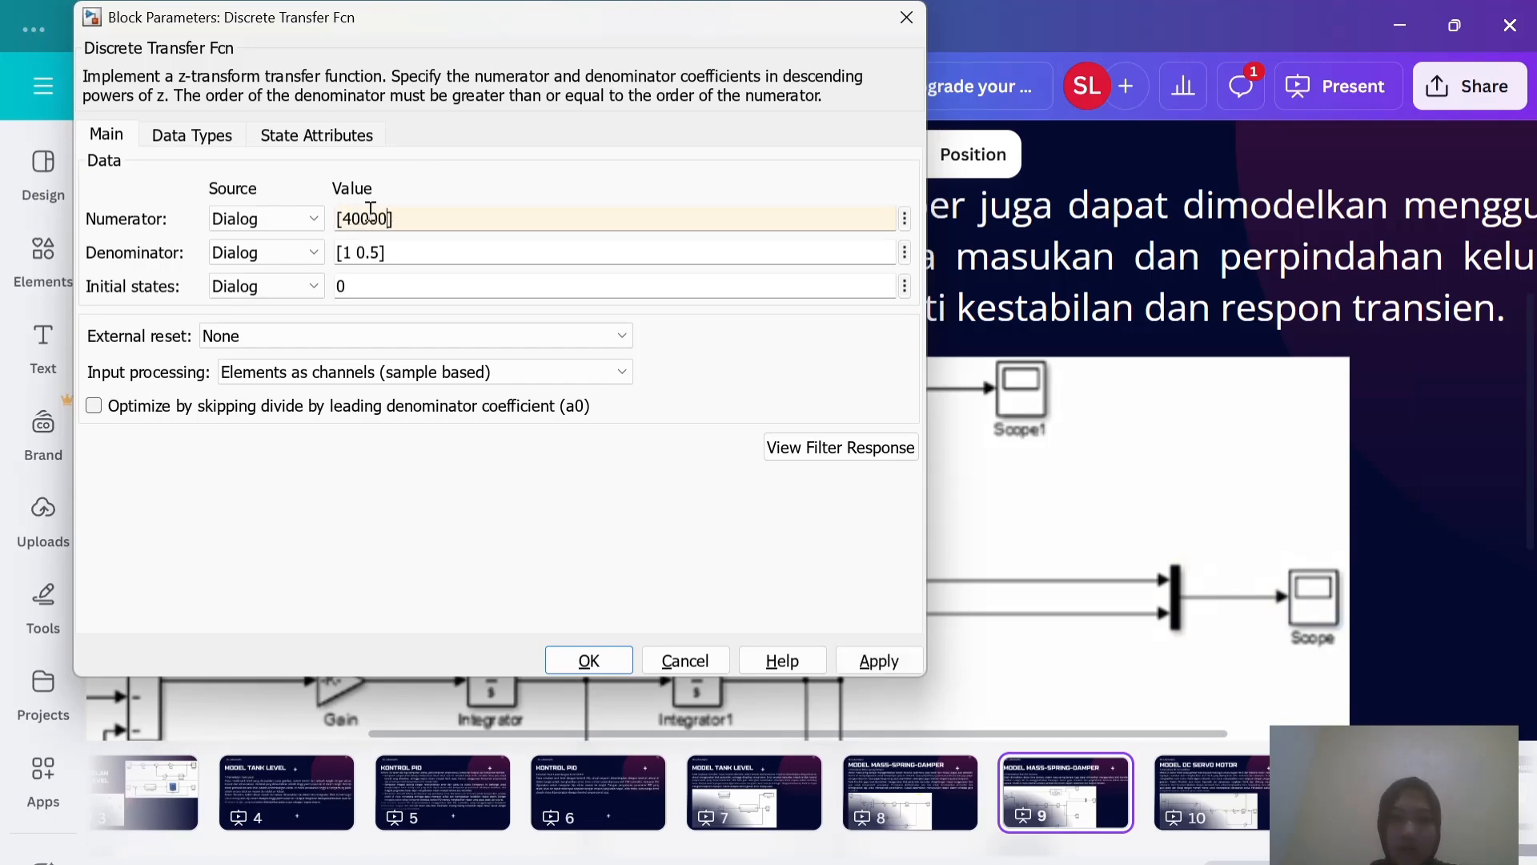
click(350, 255)
double_click(350, 255)
text(2)
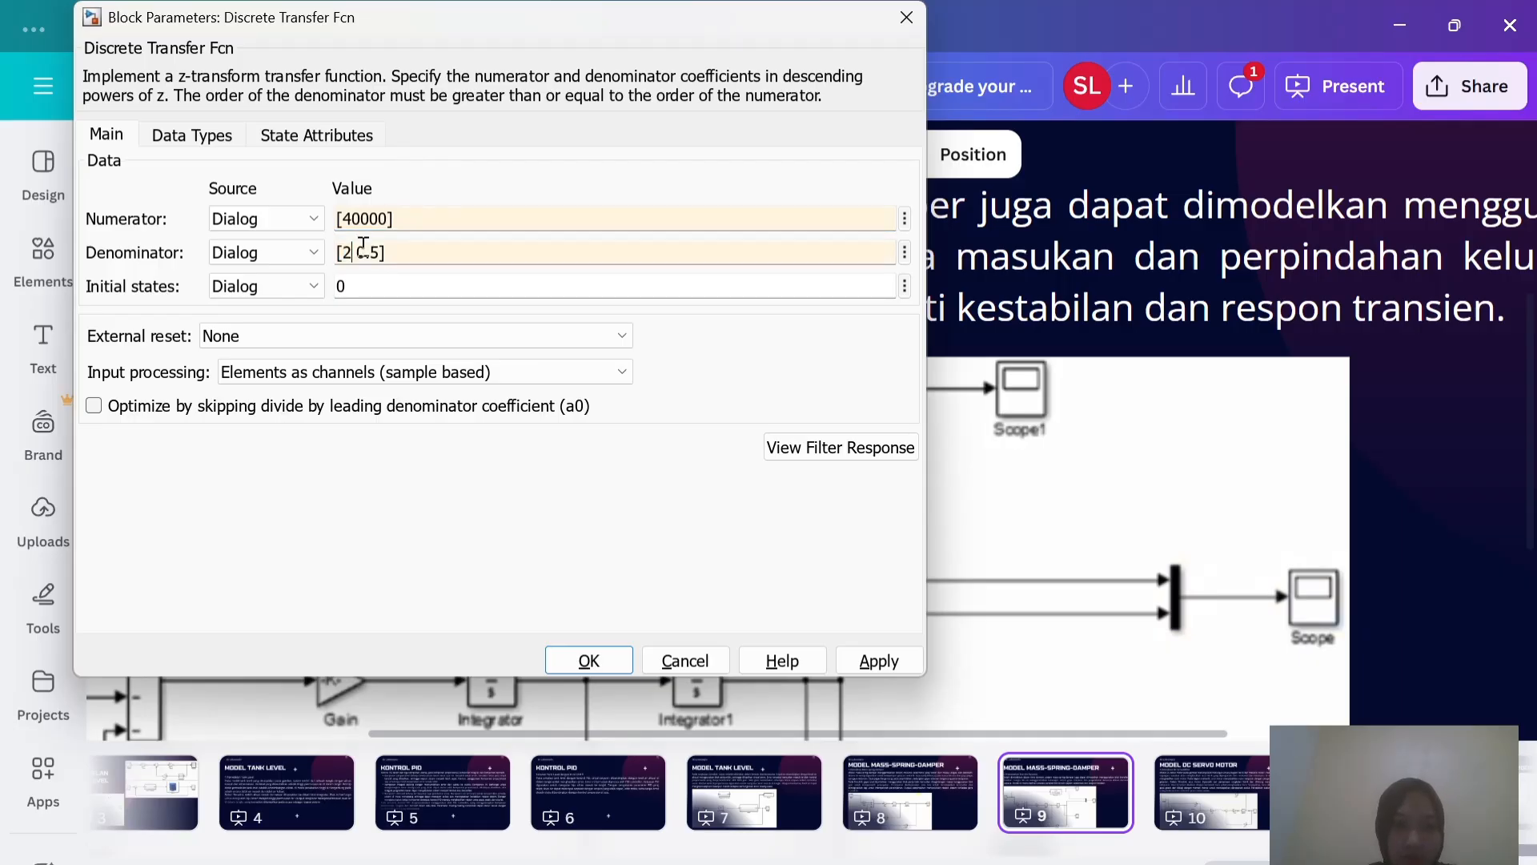
text(5)
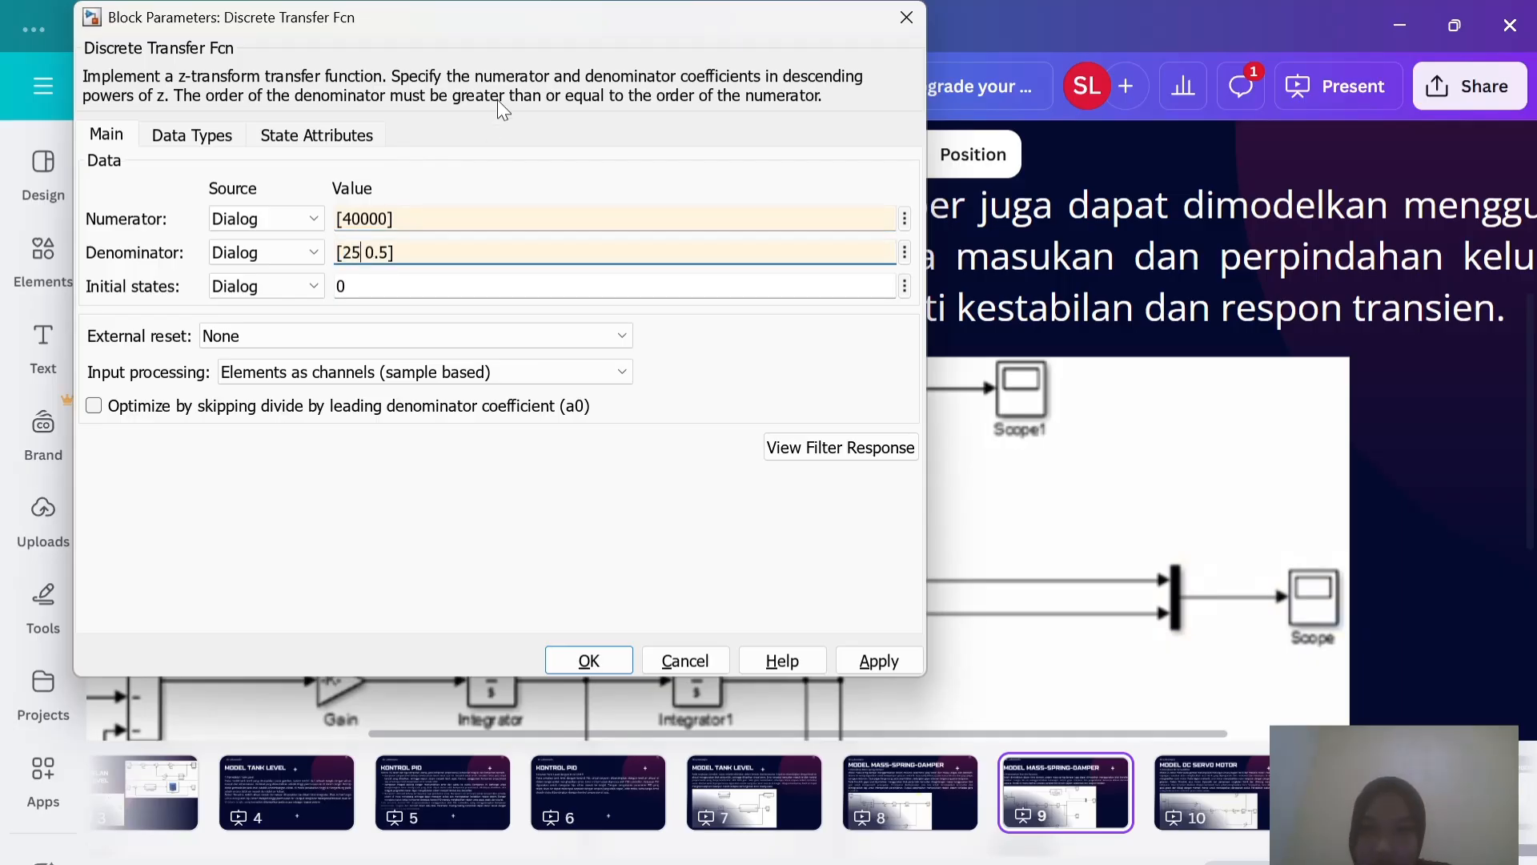
click(531, 44)
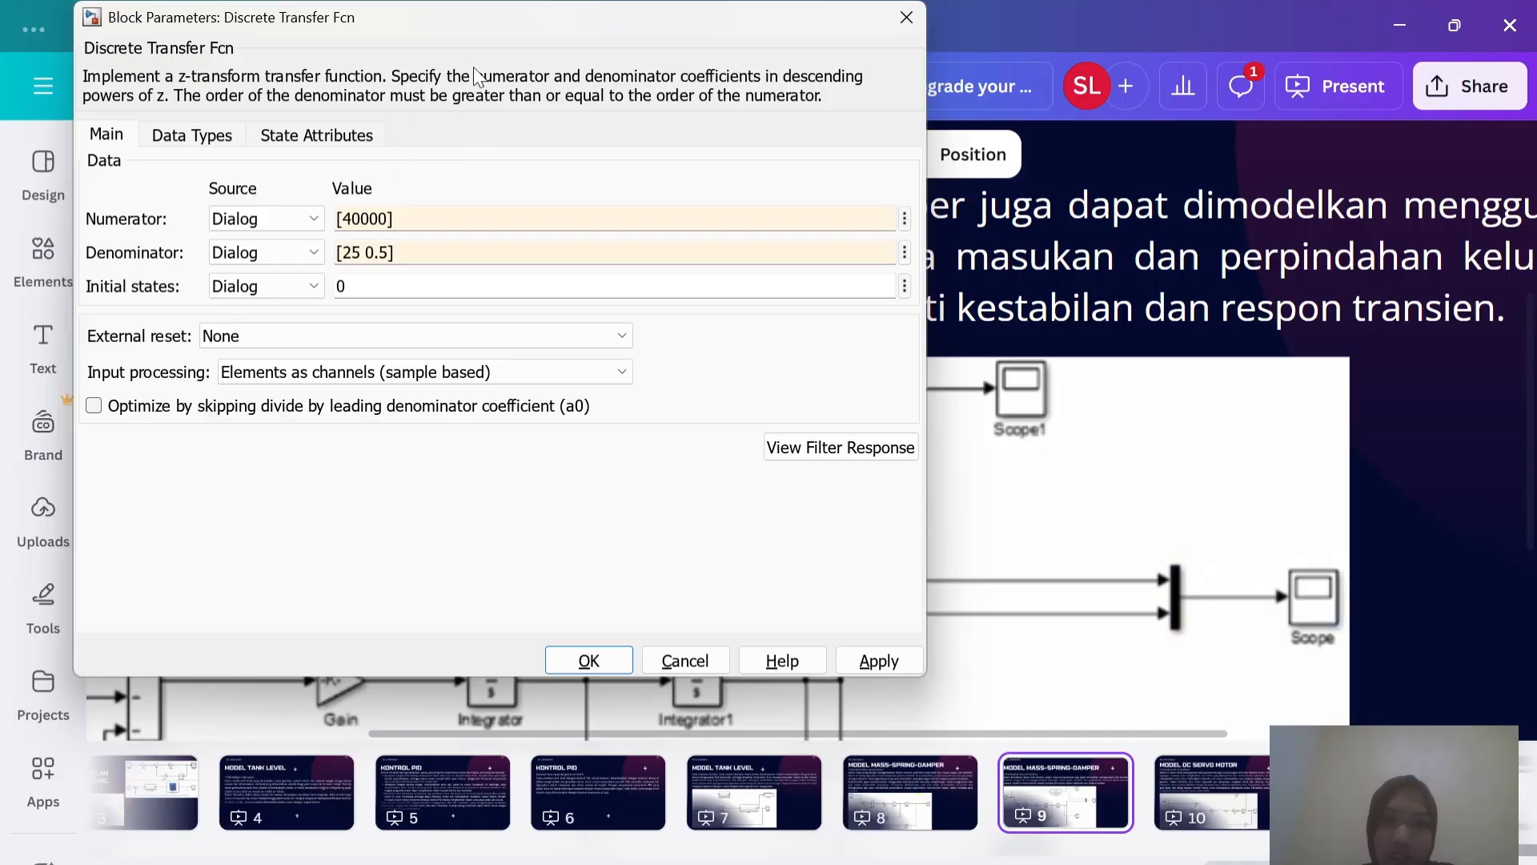
drag(532, 28, 1275, 219)
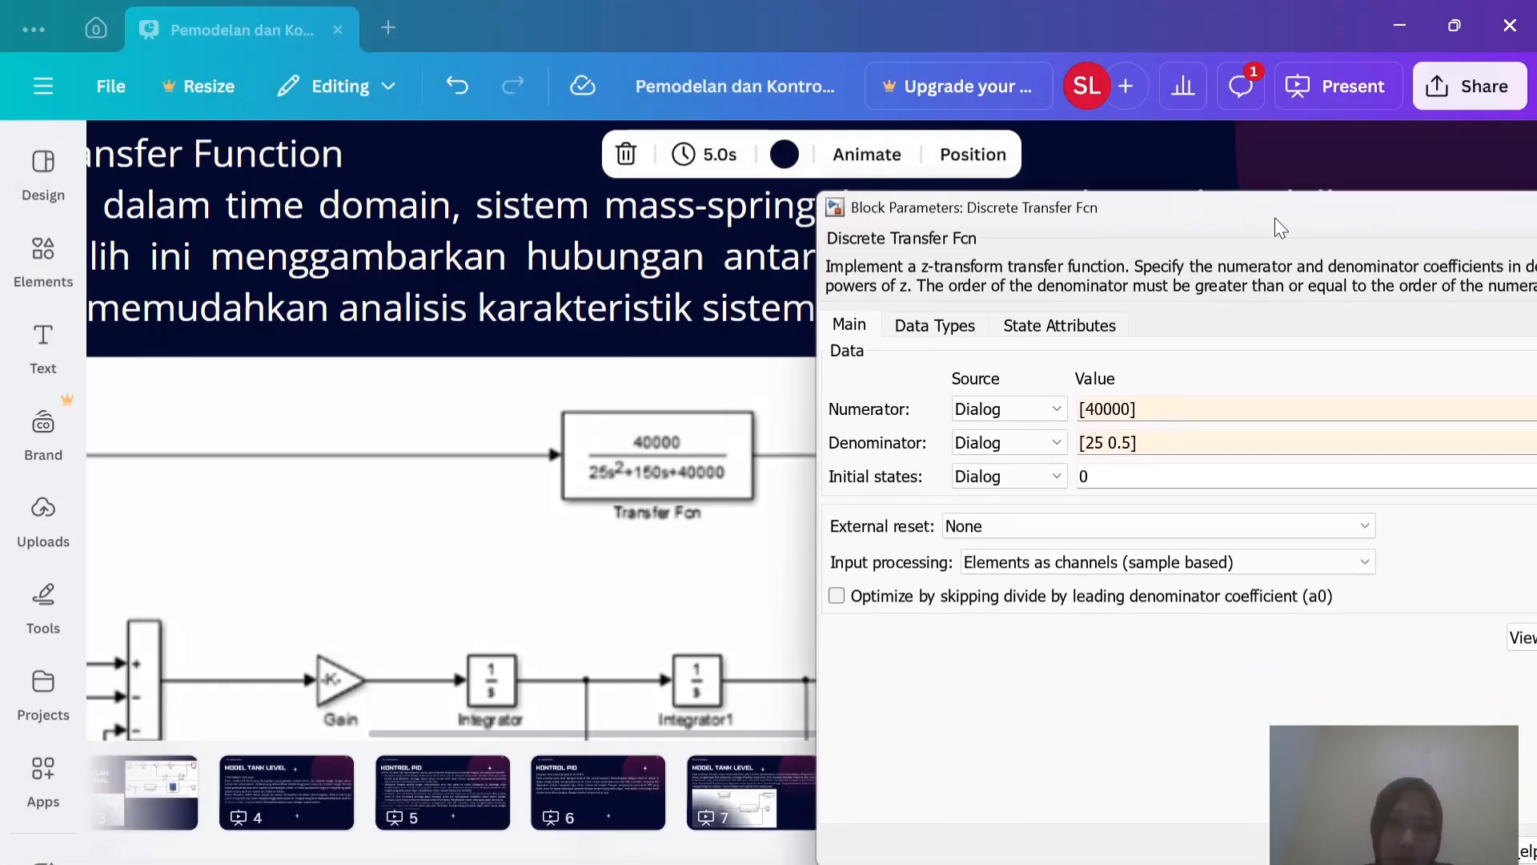
triple_click(1118, 443)
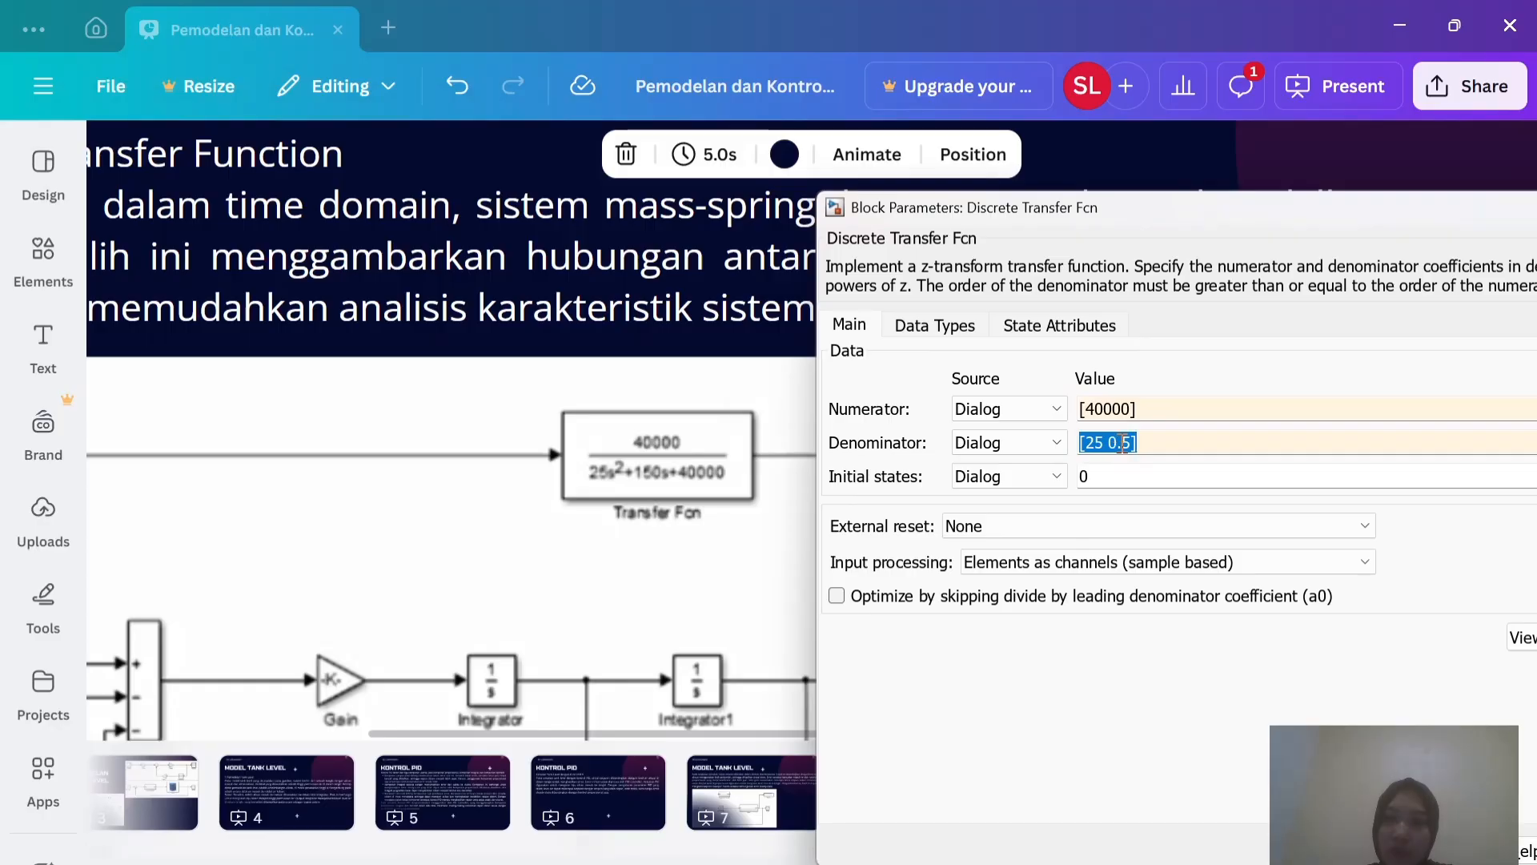
click(1123, 444)
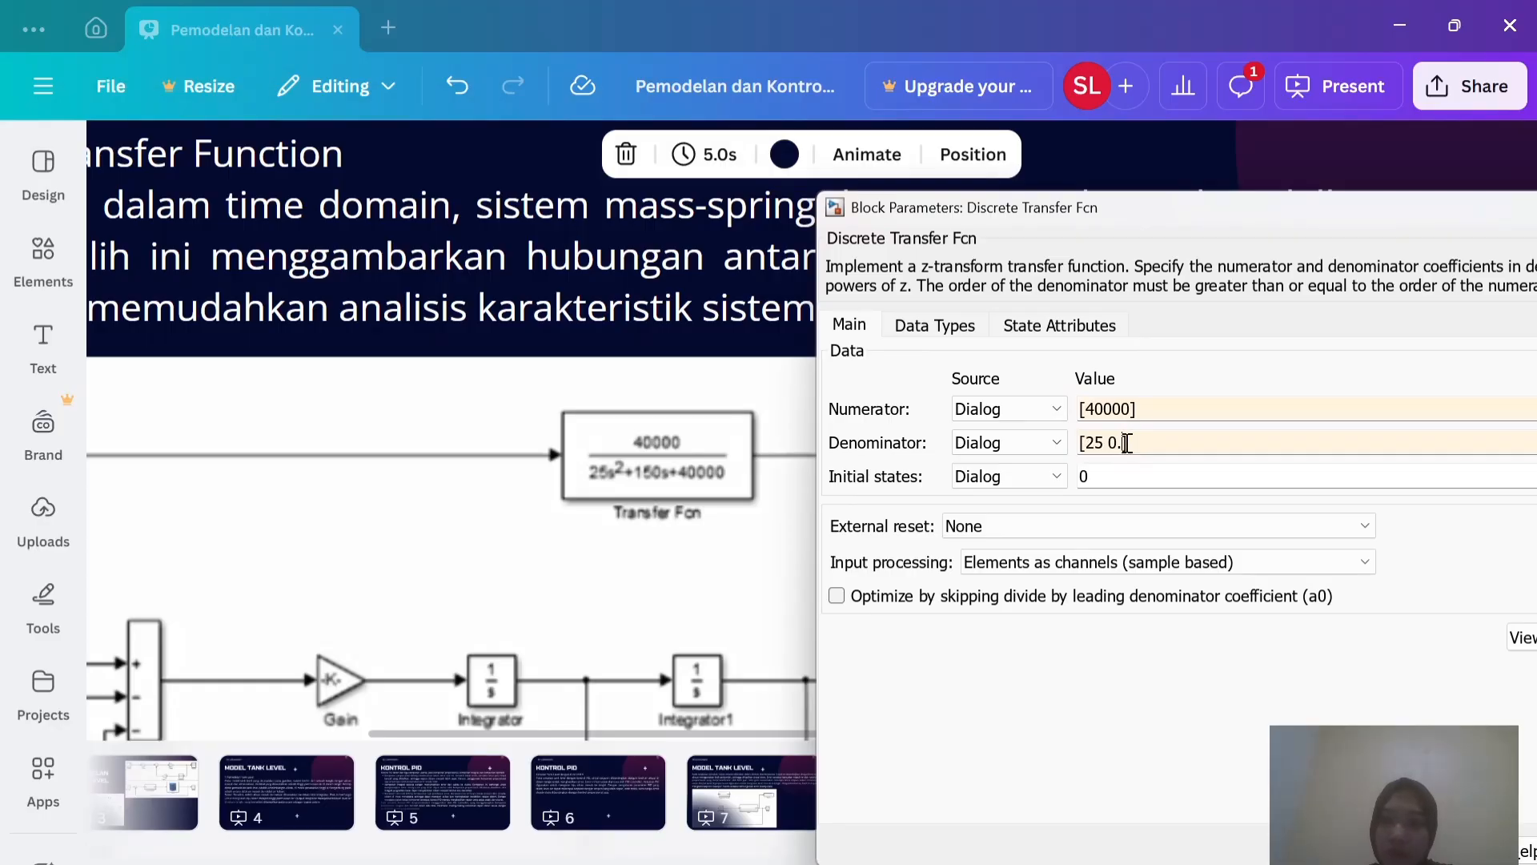
text(150 40000)
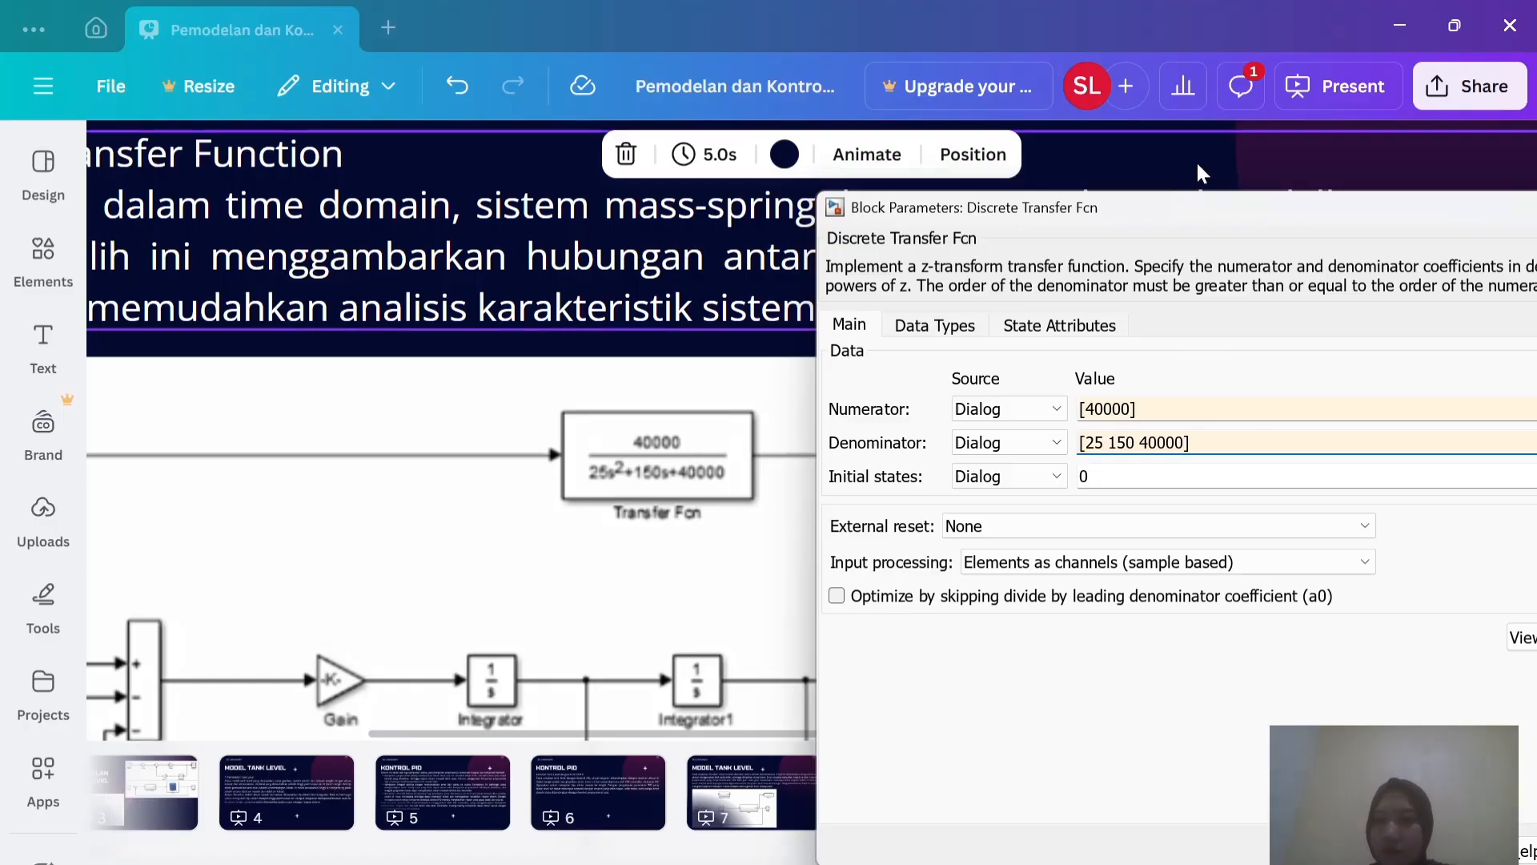
drag(1220, 214, 878, 138)
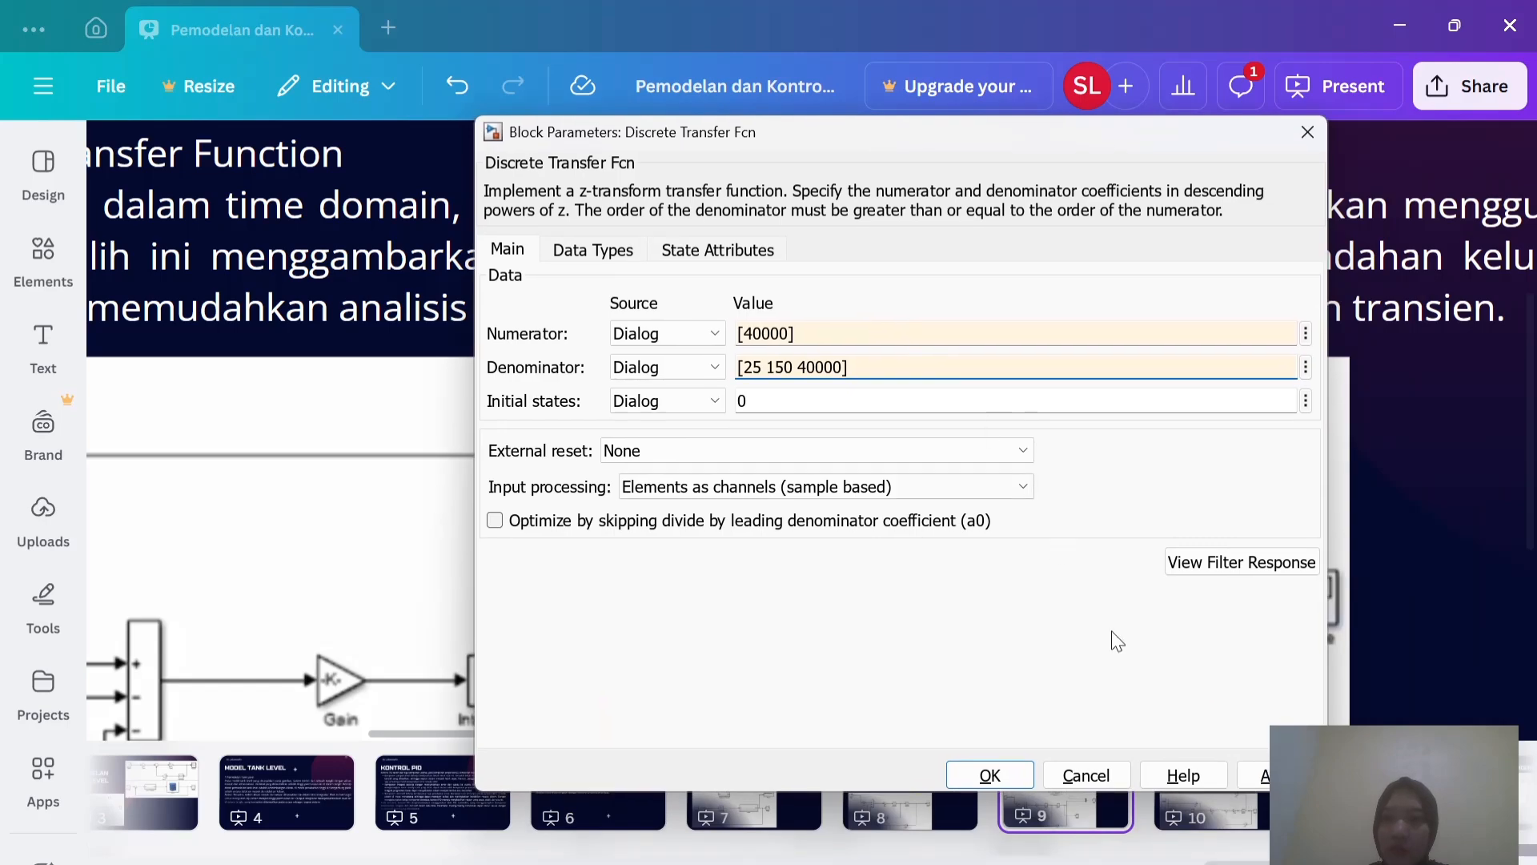
click(1256, 775)
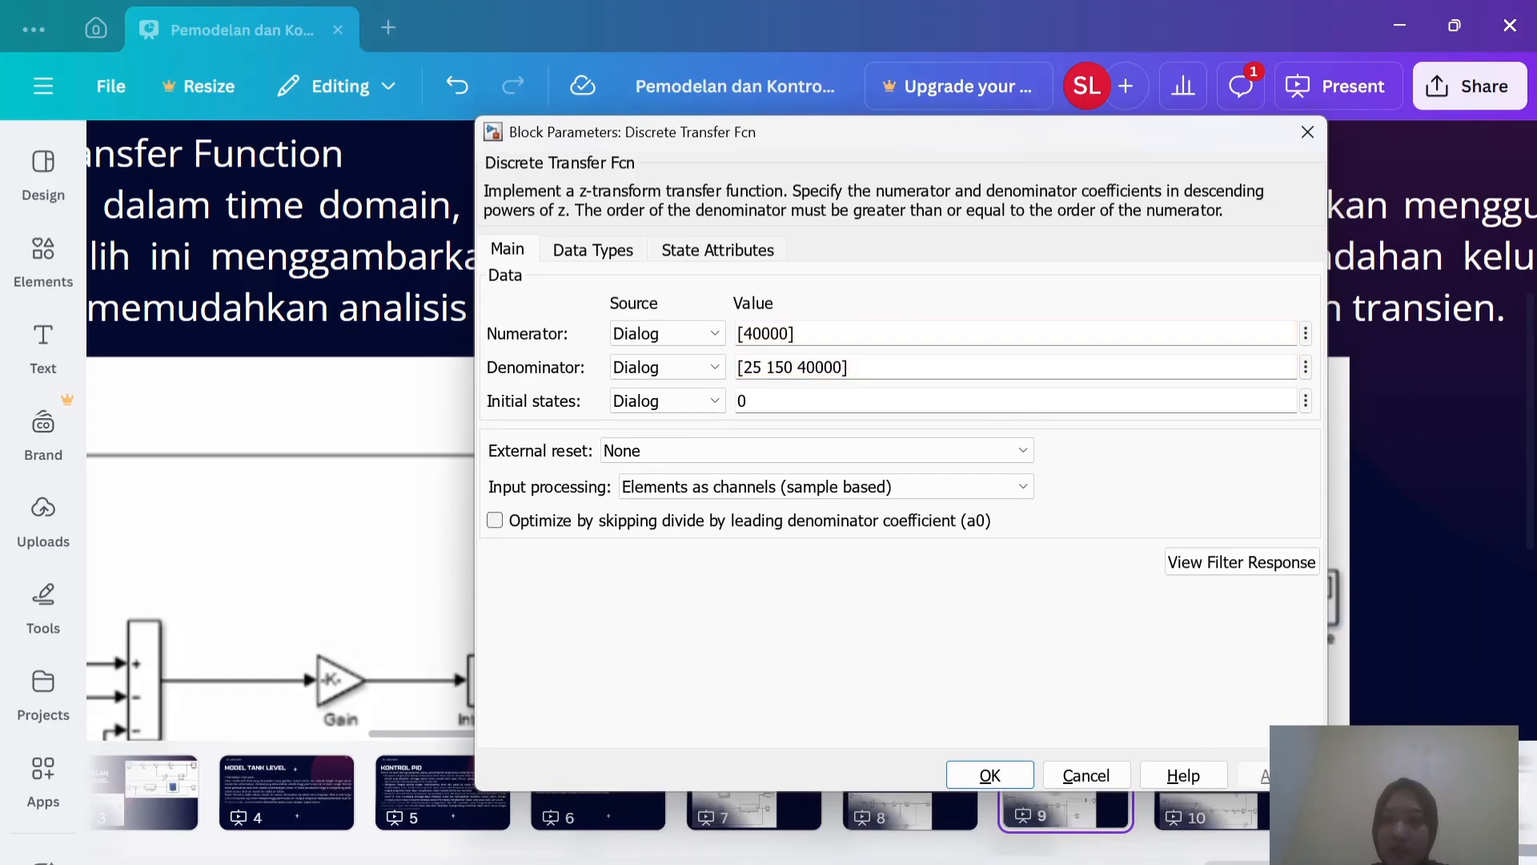
click(999, 770)
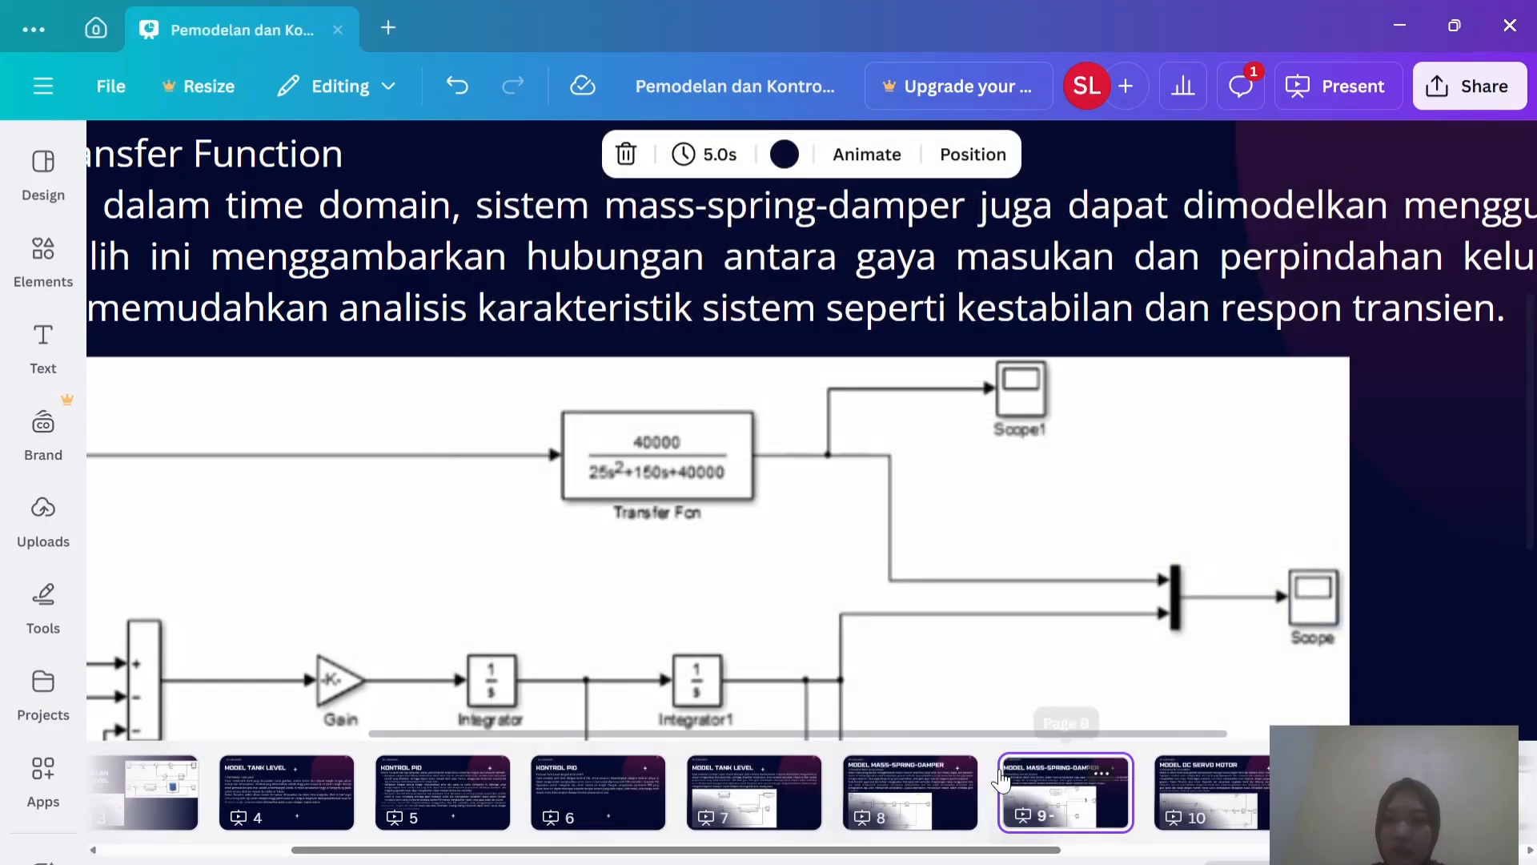
Step: Switch back to the Simulink model and enlarge the Discrete Transfer Fcn block enough to fit its full expression
mouse_move(1220, 862)
click(1321, 769)
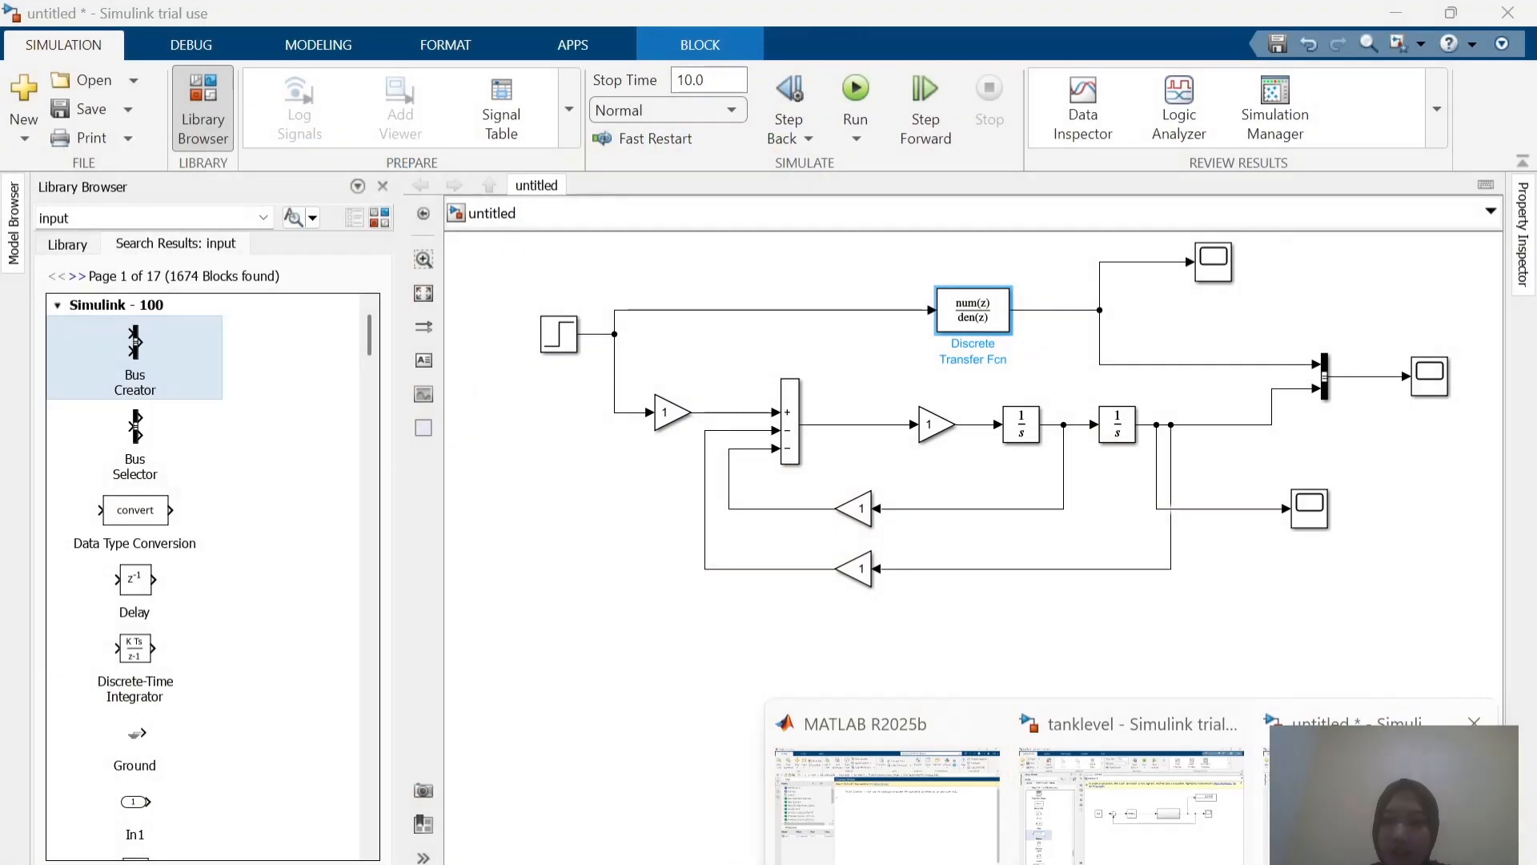
click(972, 320)
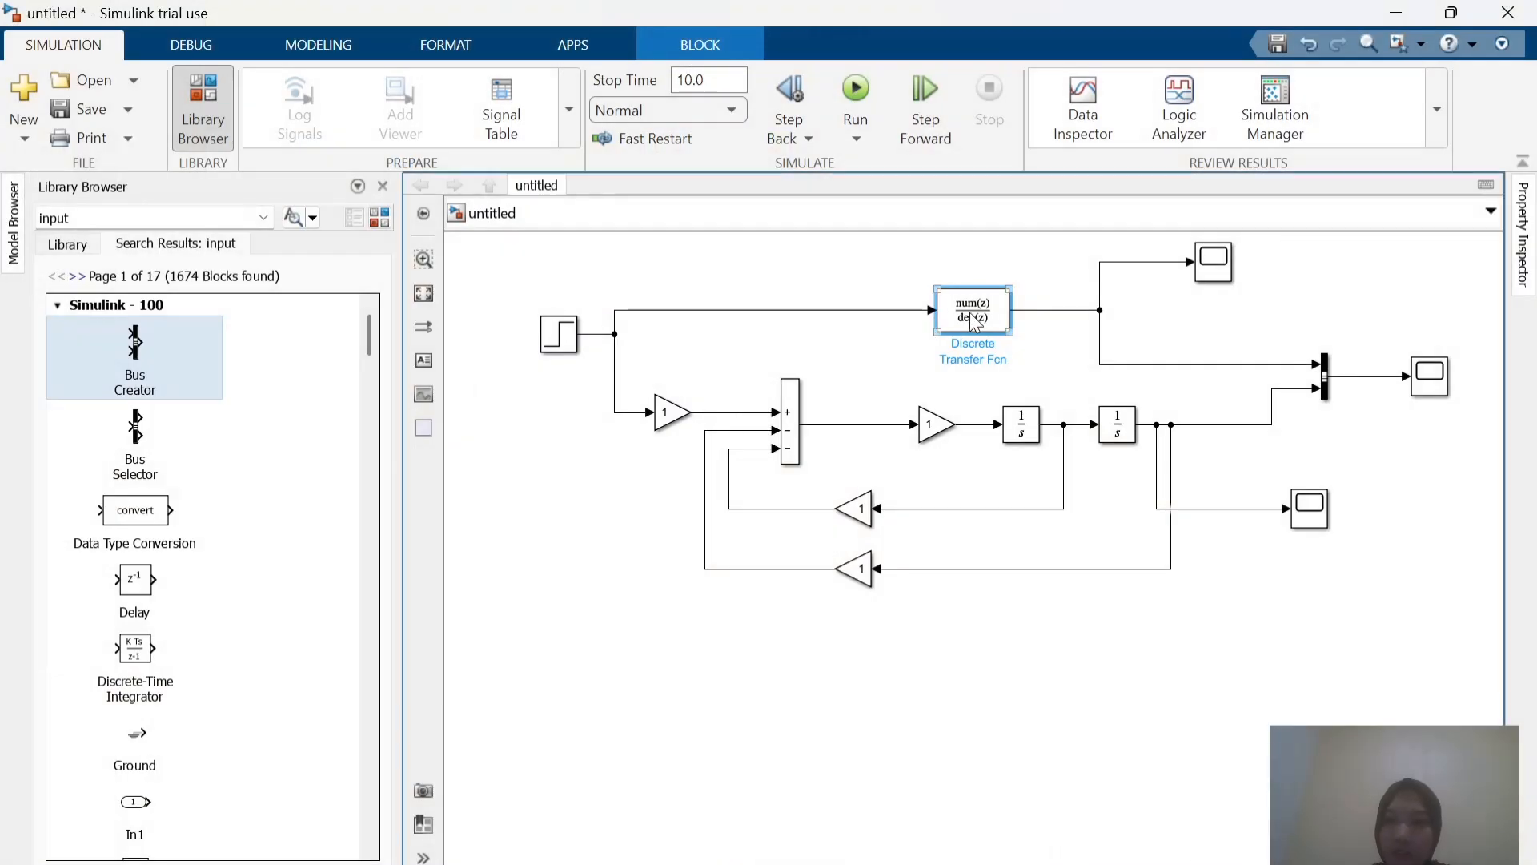
drag(935, 332, 884, 344)
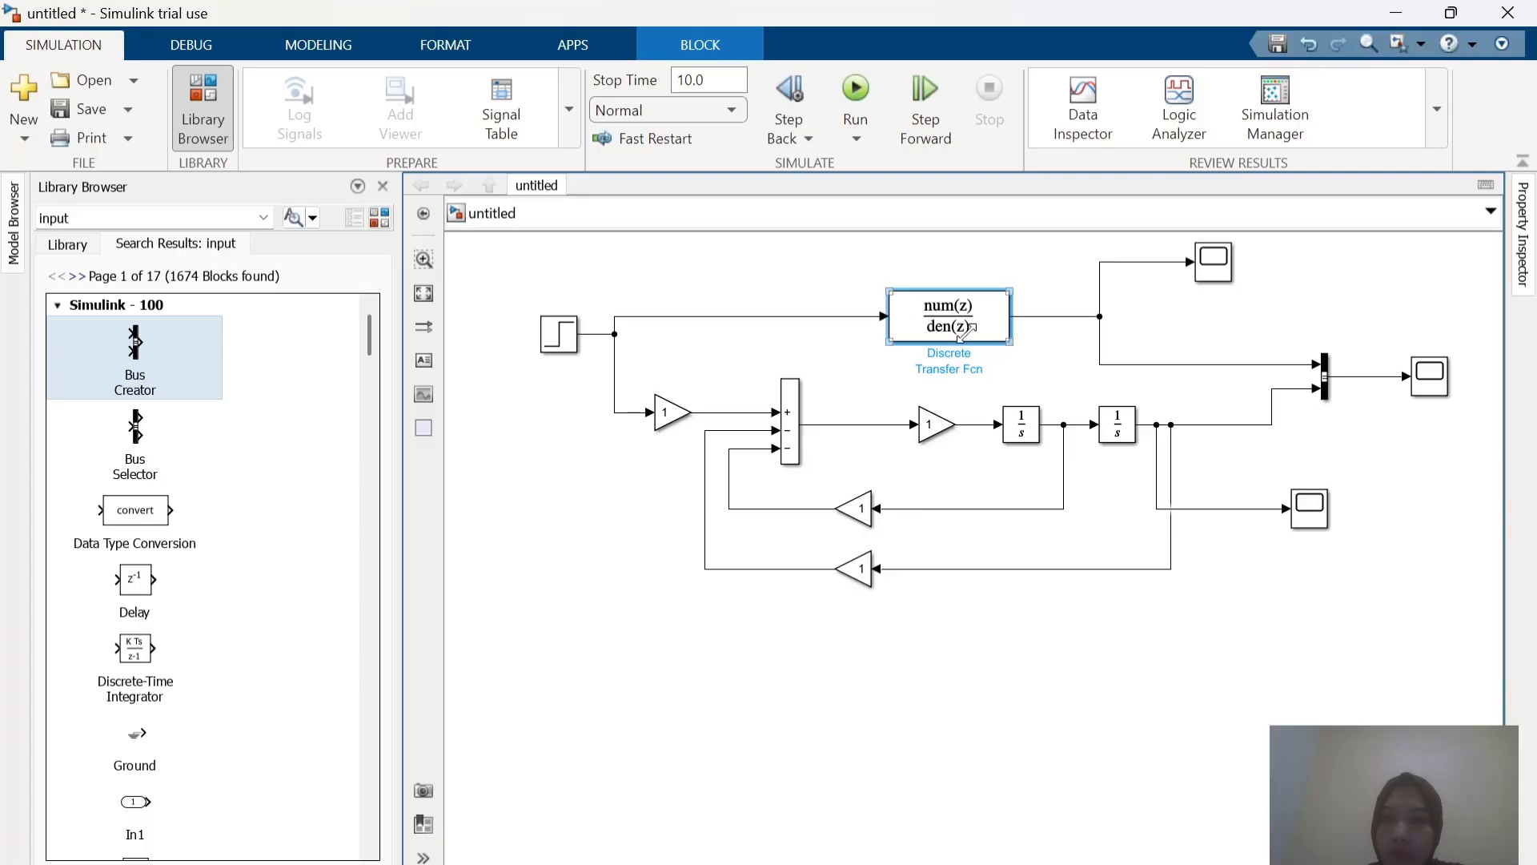
drag(1007, 342, 1049, 368)
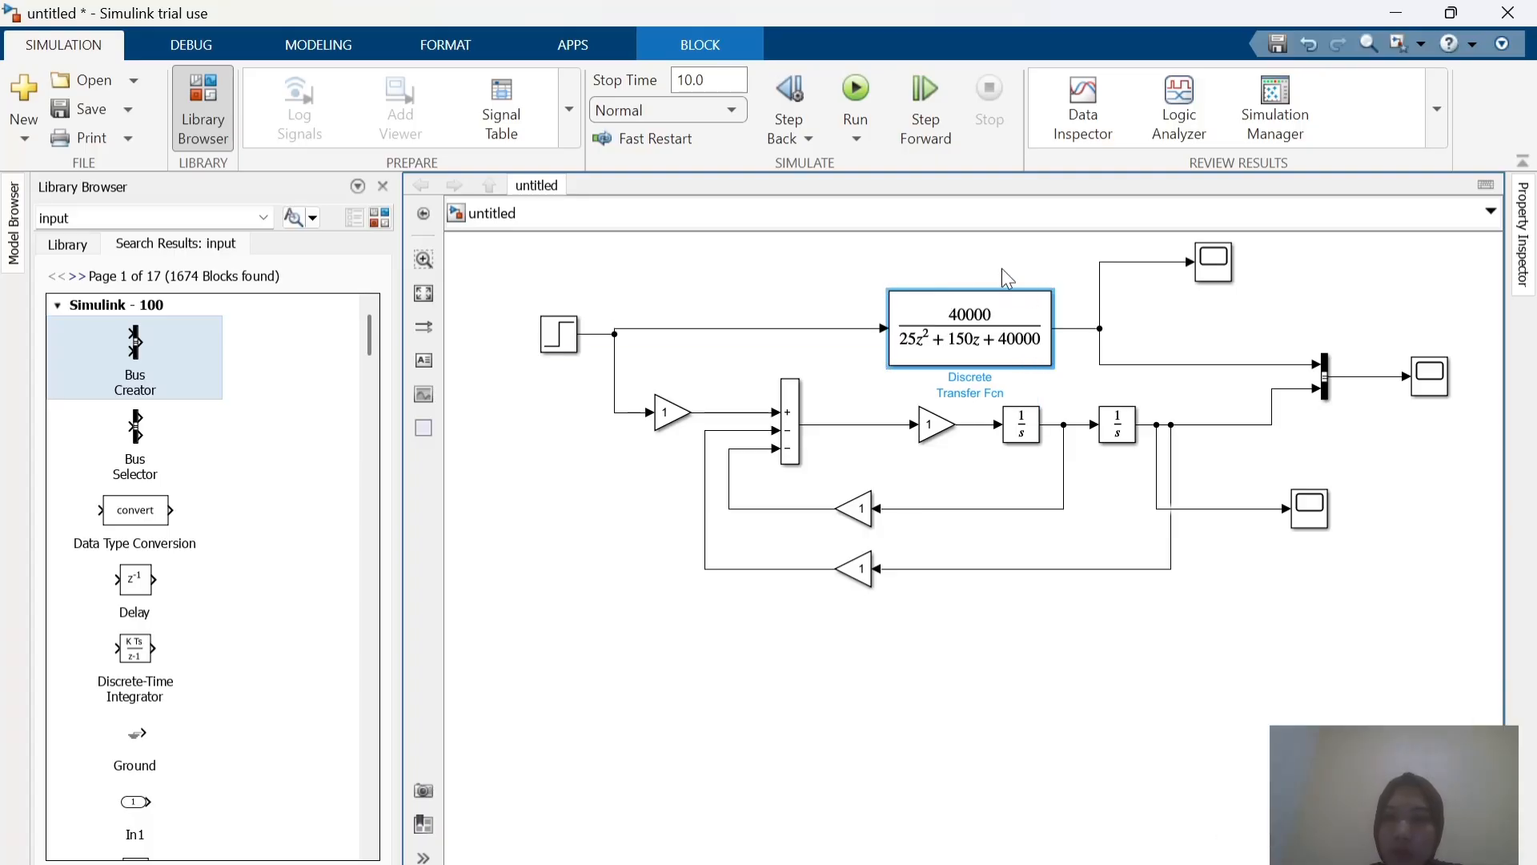
click(1078, 672)
Step: Examine the Discrete Transfer Fcn block's external reset options and state attributes for a way to match the reference, leaving its settings as they are
key(alt+Tab)
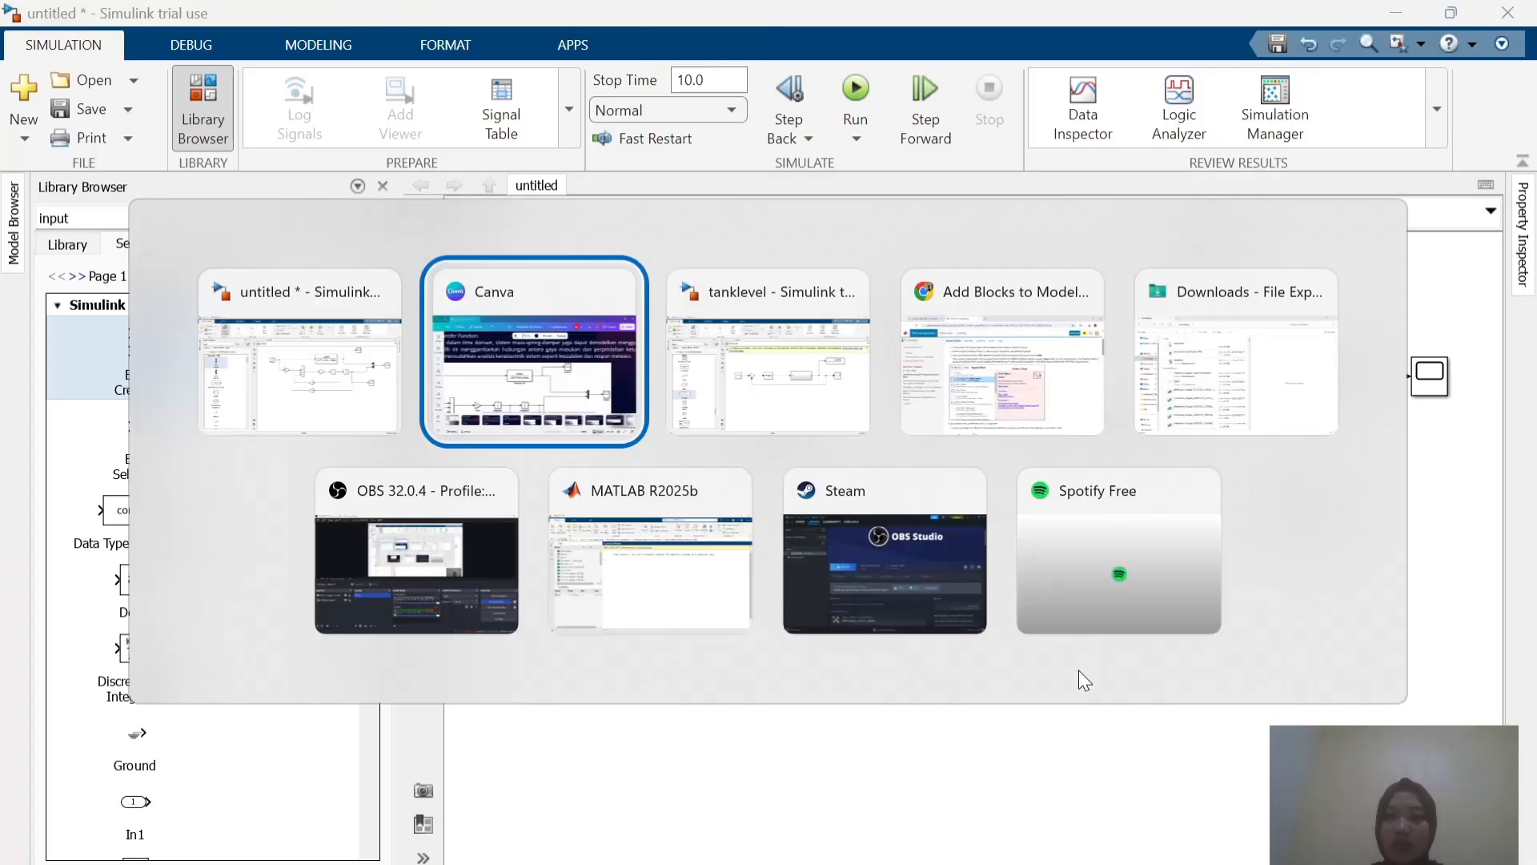
key(alt+Tab)
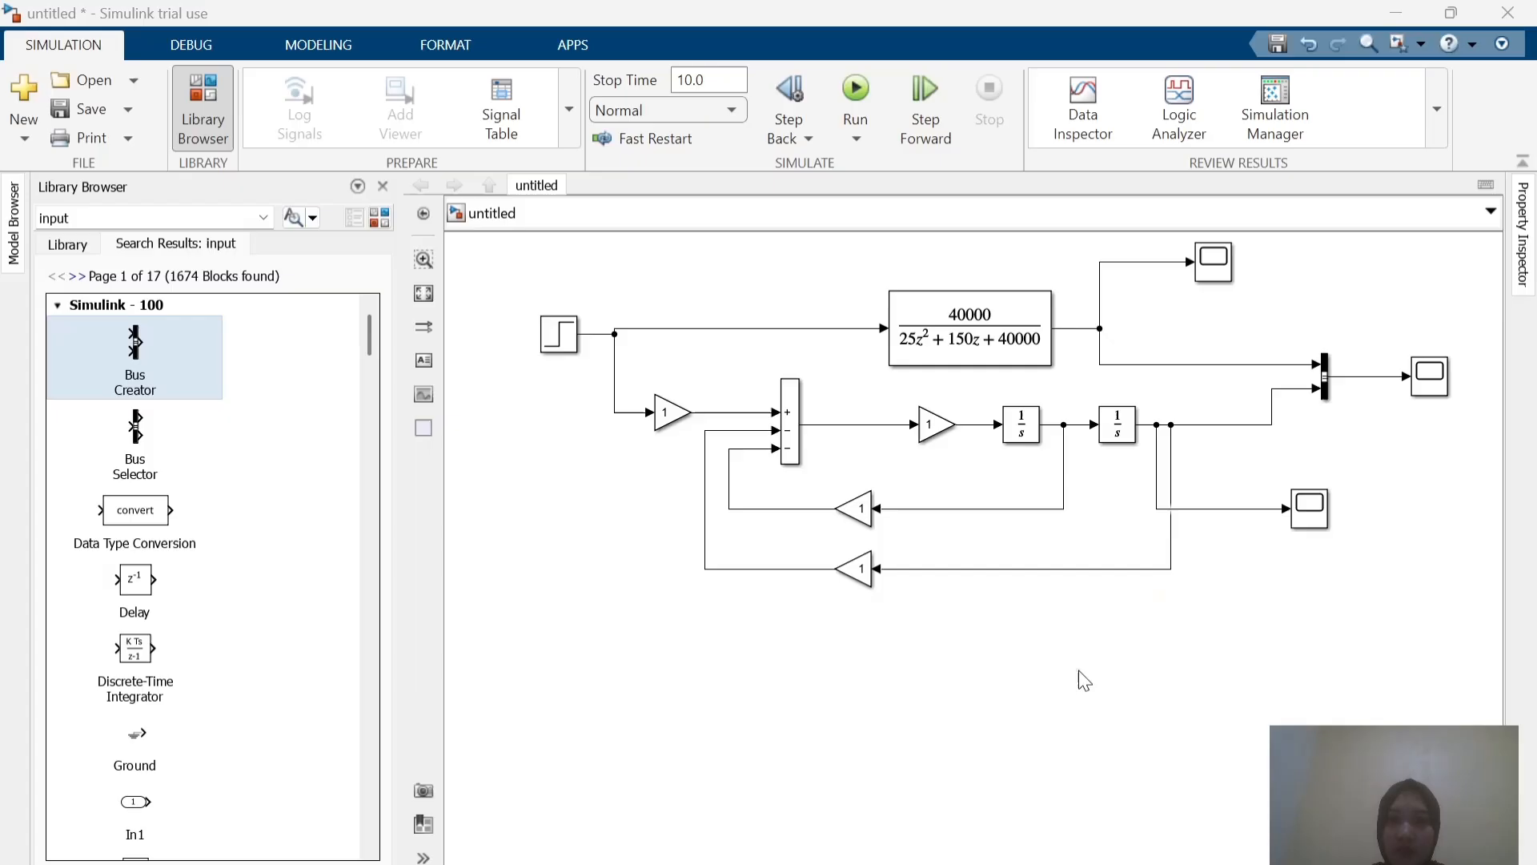
click(1017, 352)
double_click(1013, 351)
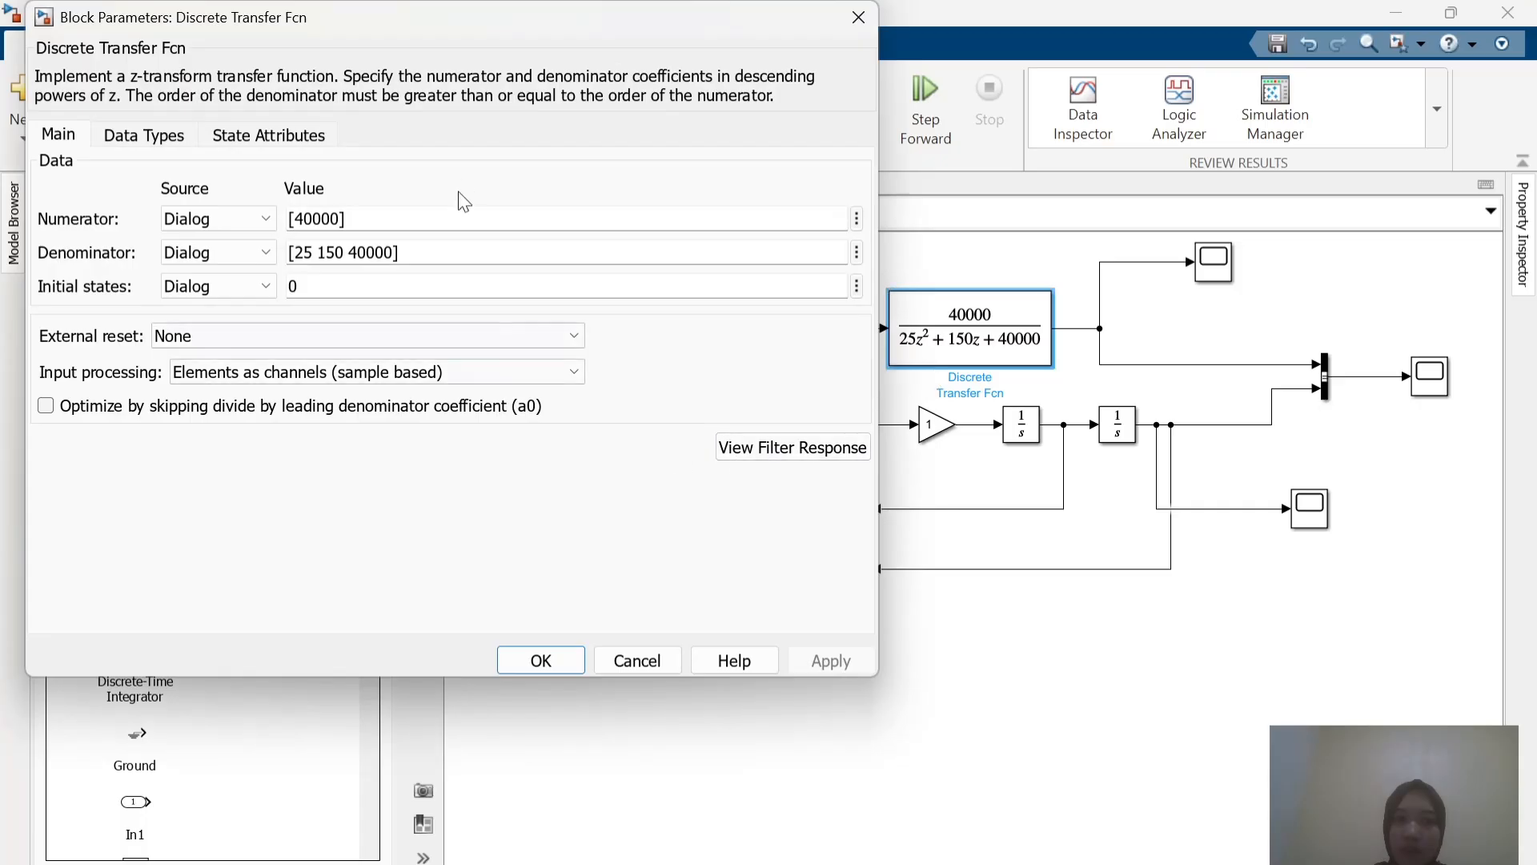
click(272, 337)
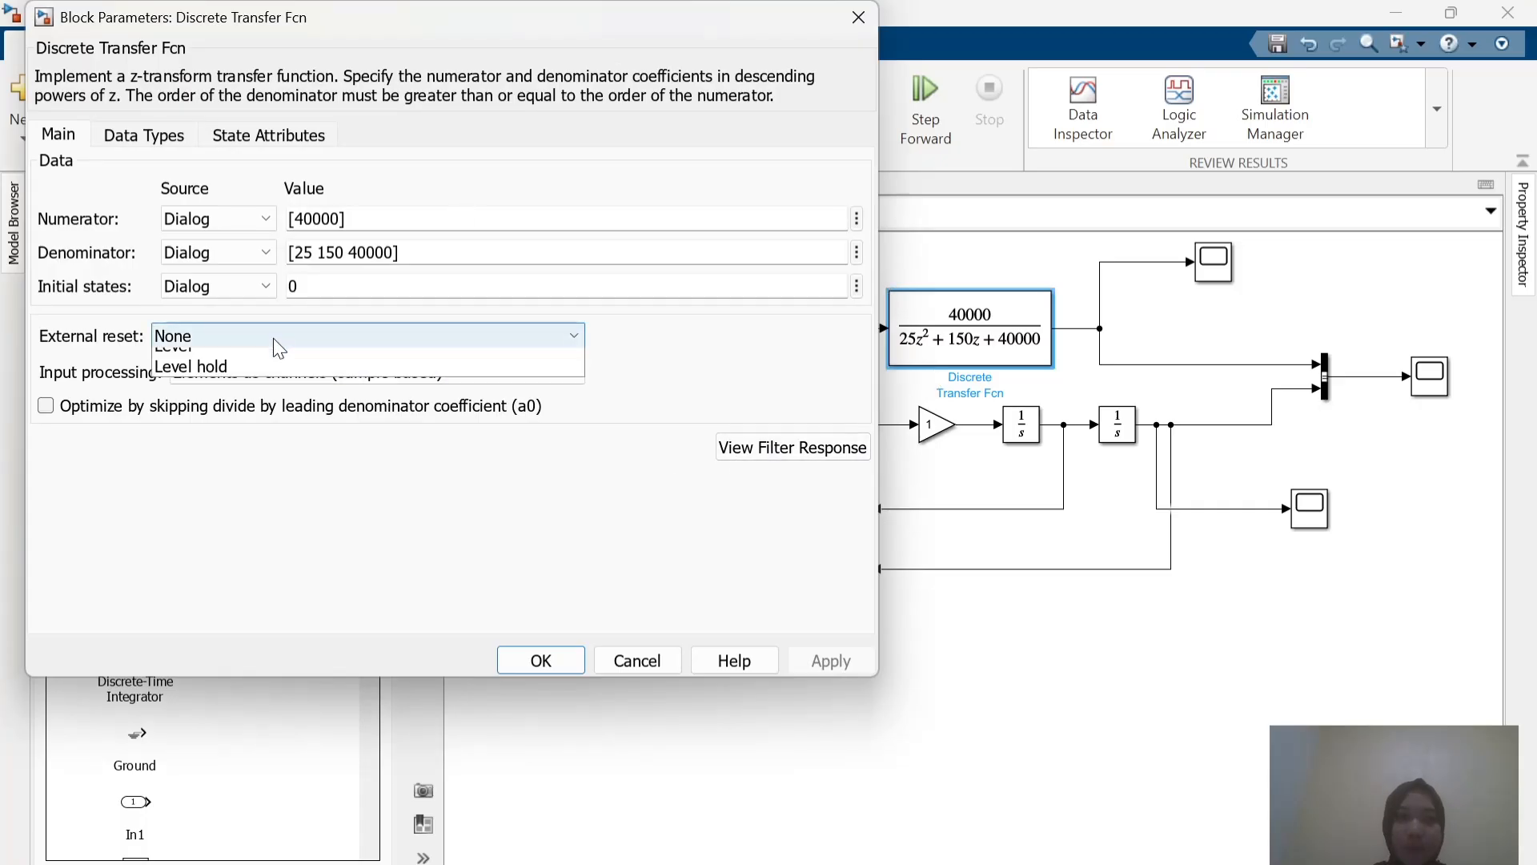
click(211, 606)
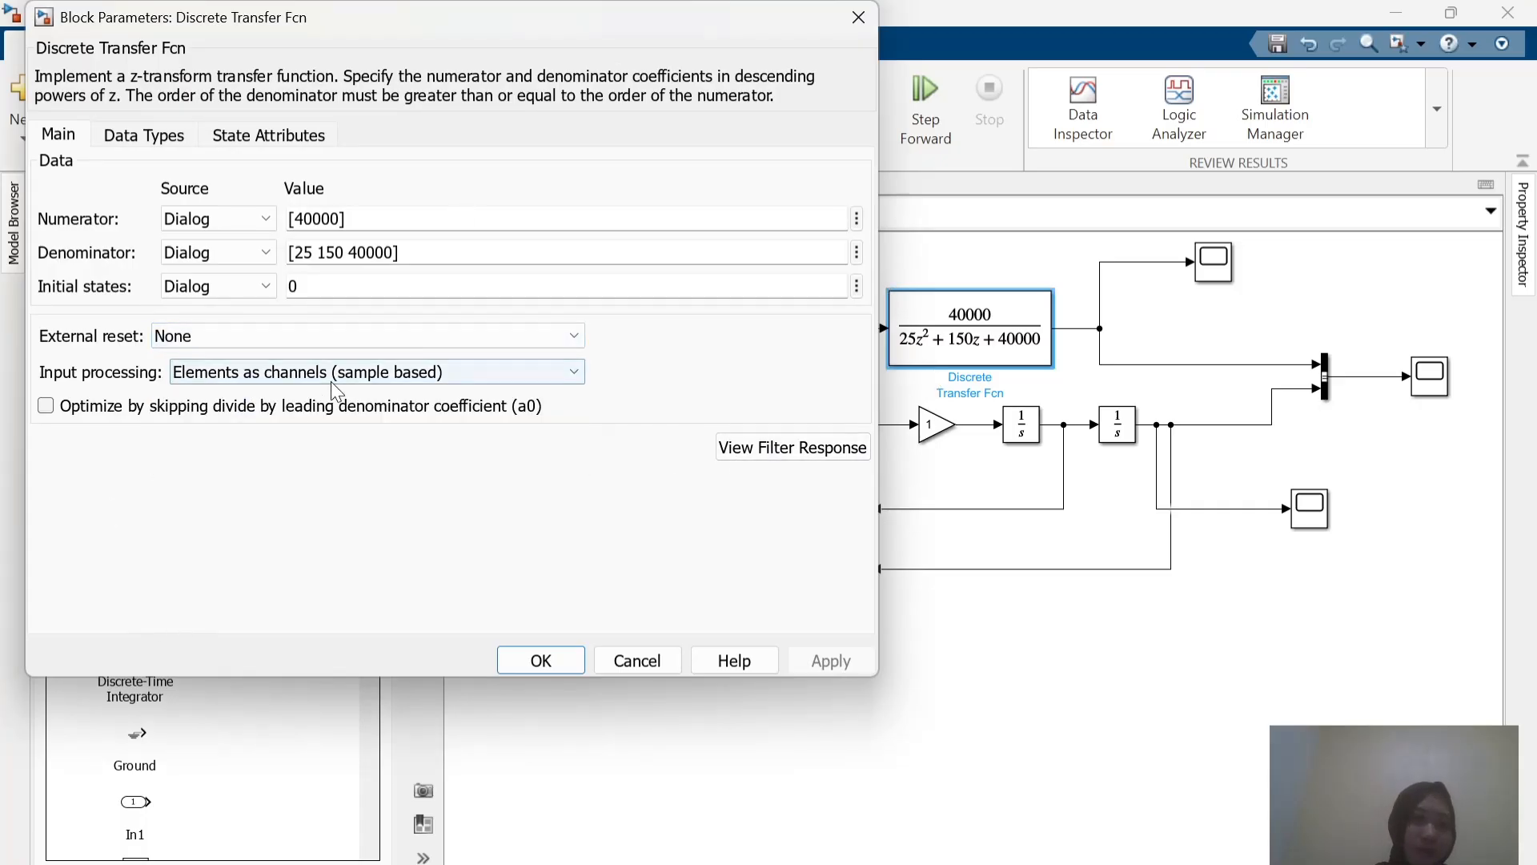
click(169, 150)
click(250, 136)
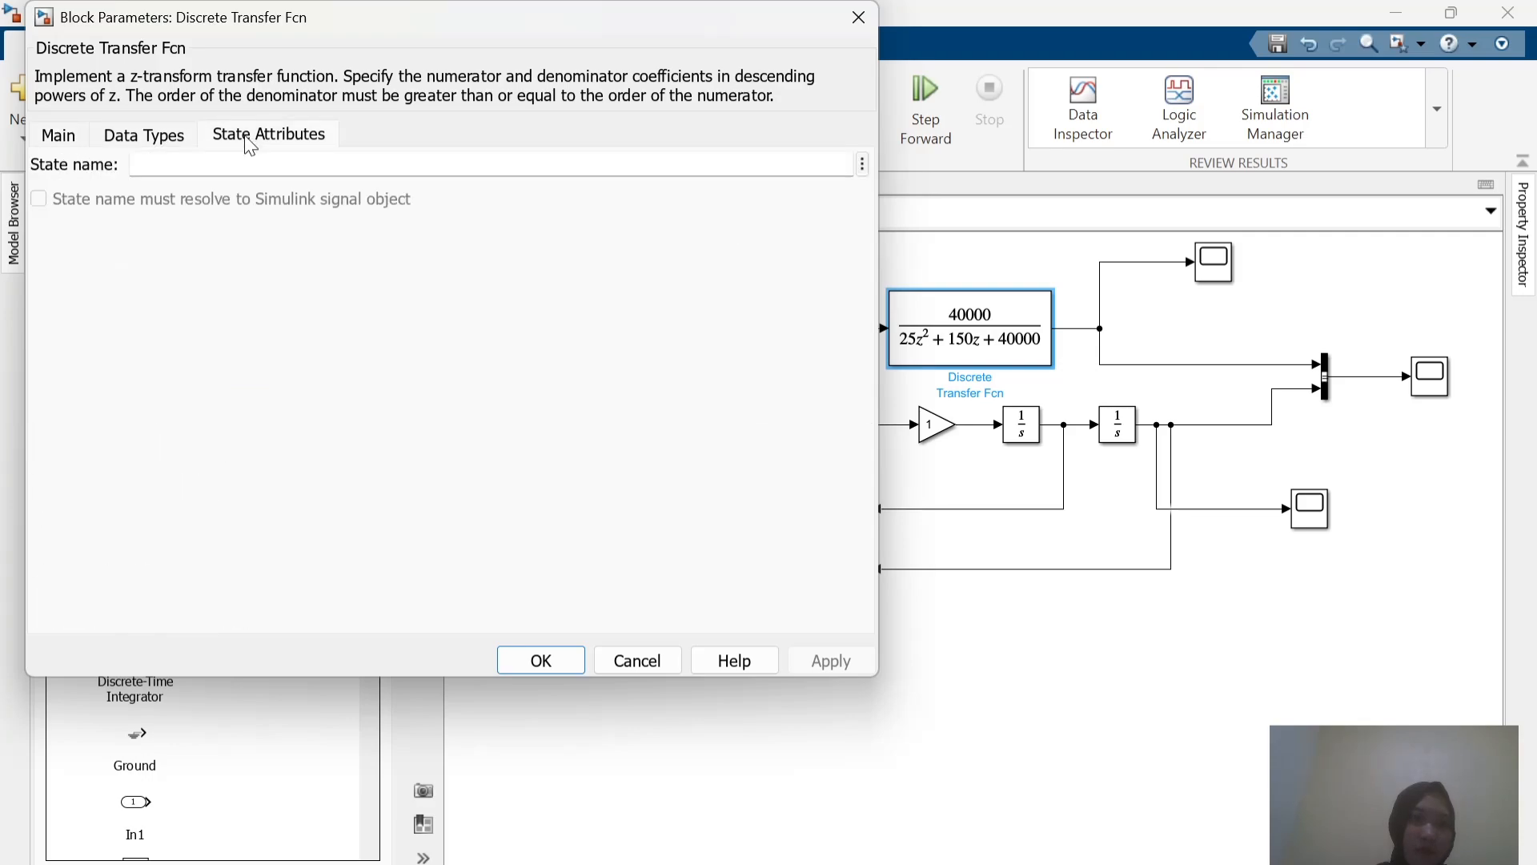
click(633, 662)
Step: Search the block library for "transfer fcn" and place a continuous Transfer Fcn block in the empty area below the feedback gains
scroll(212, 645, down, 5)
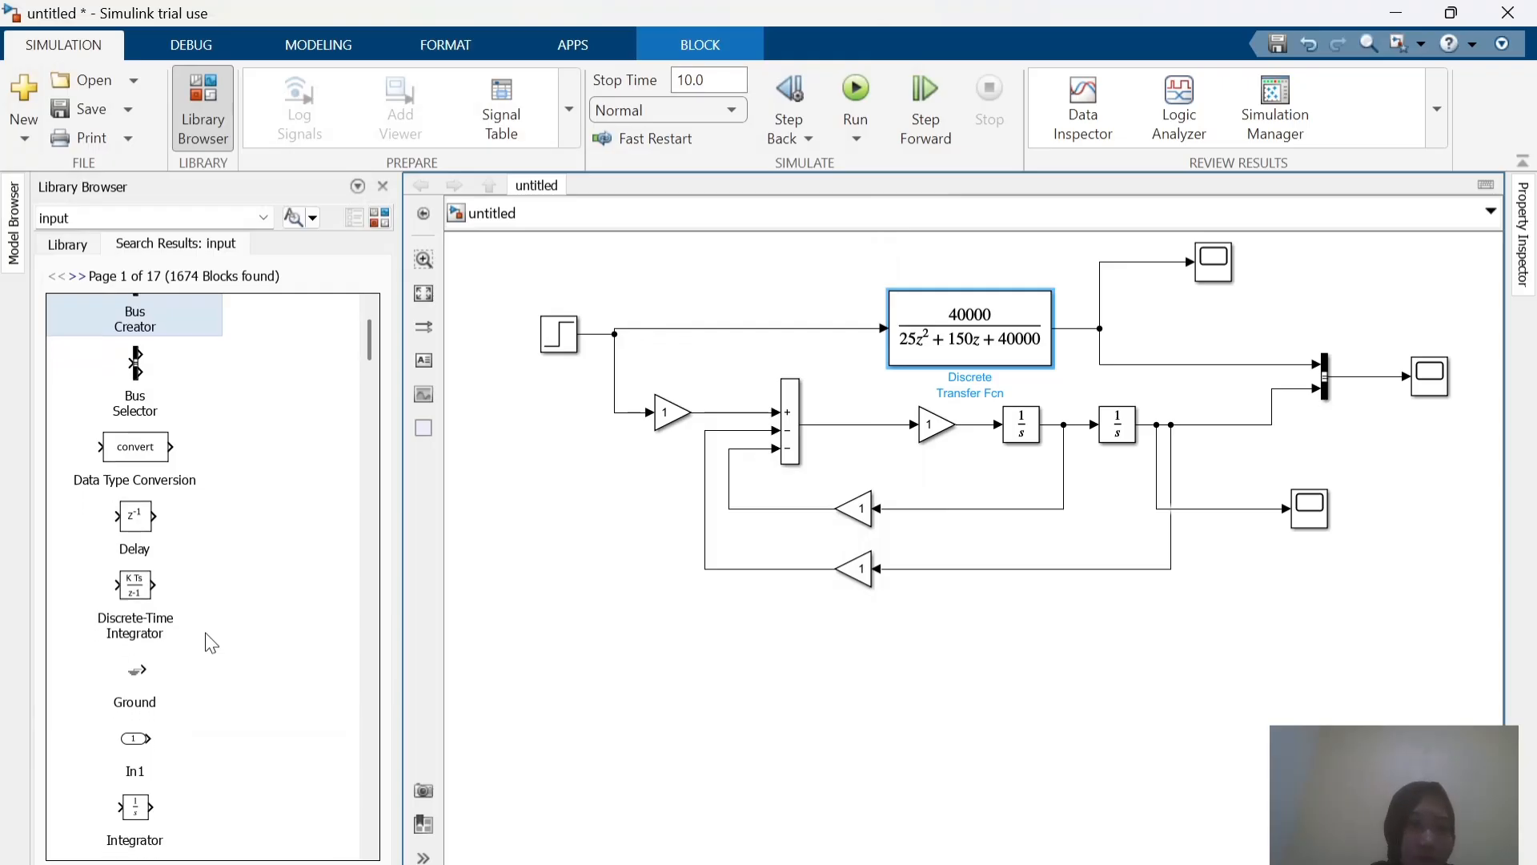
scroll(211, 643, down, 7)
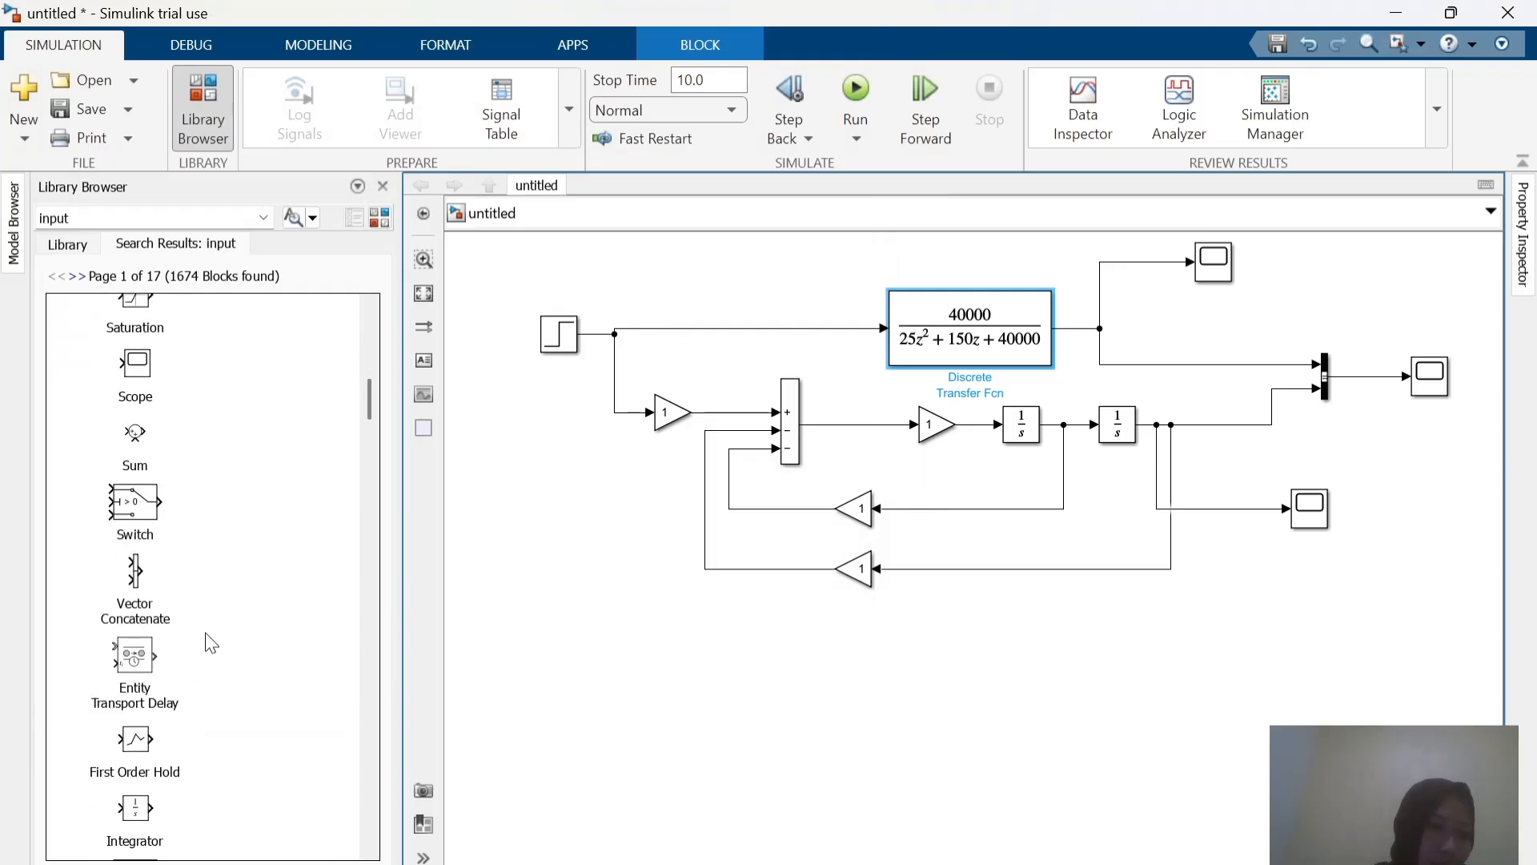
scroll(210, 643, down, 2)
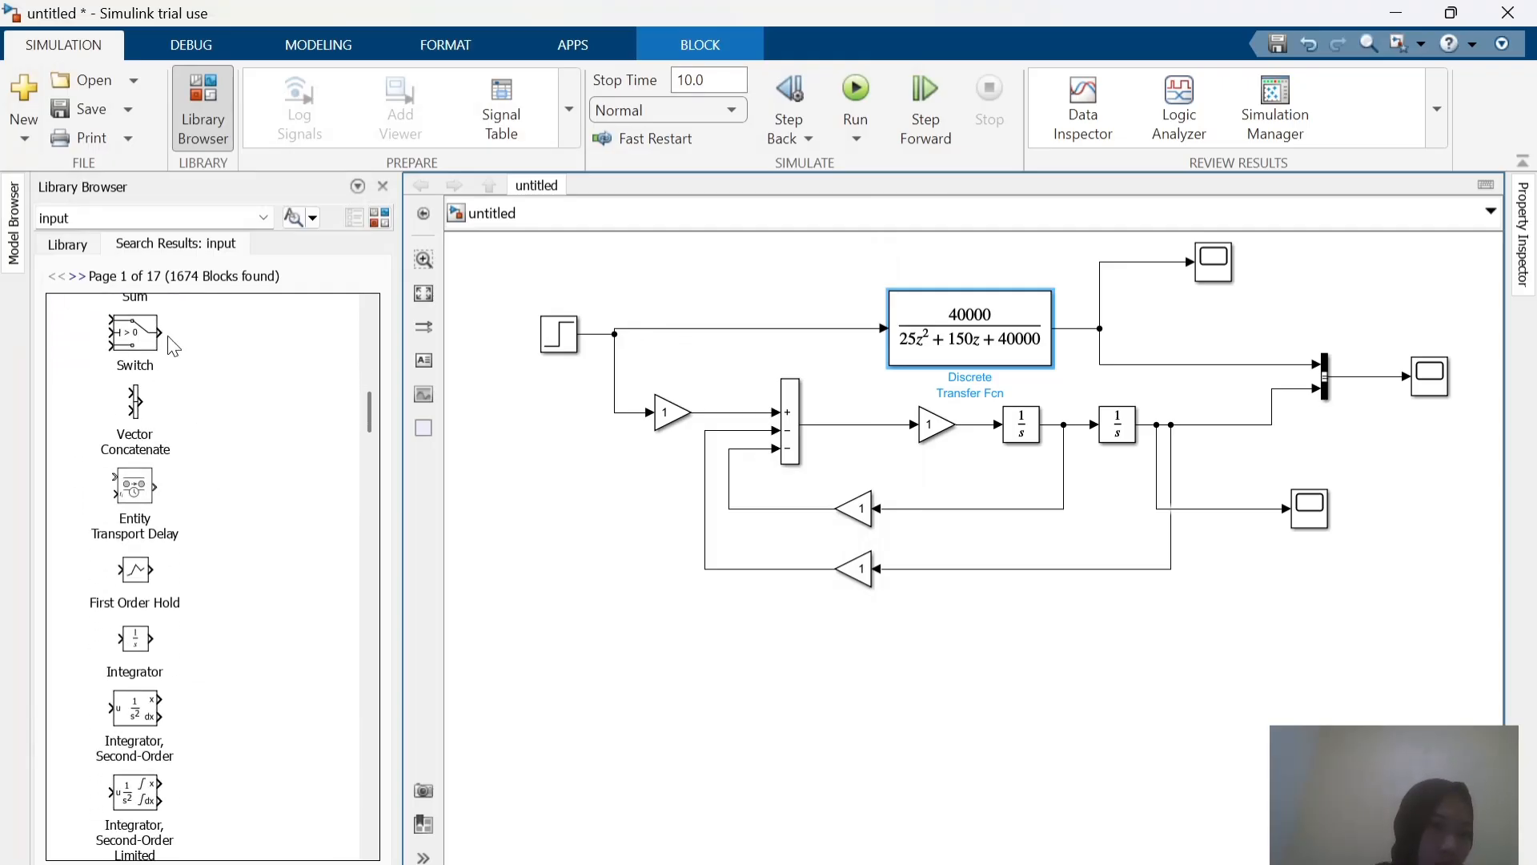
click(159, 214)
text(t)
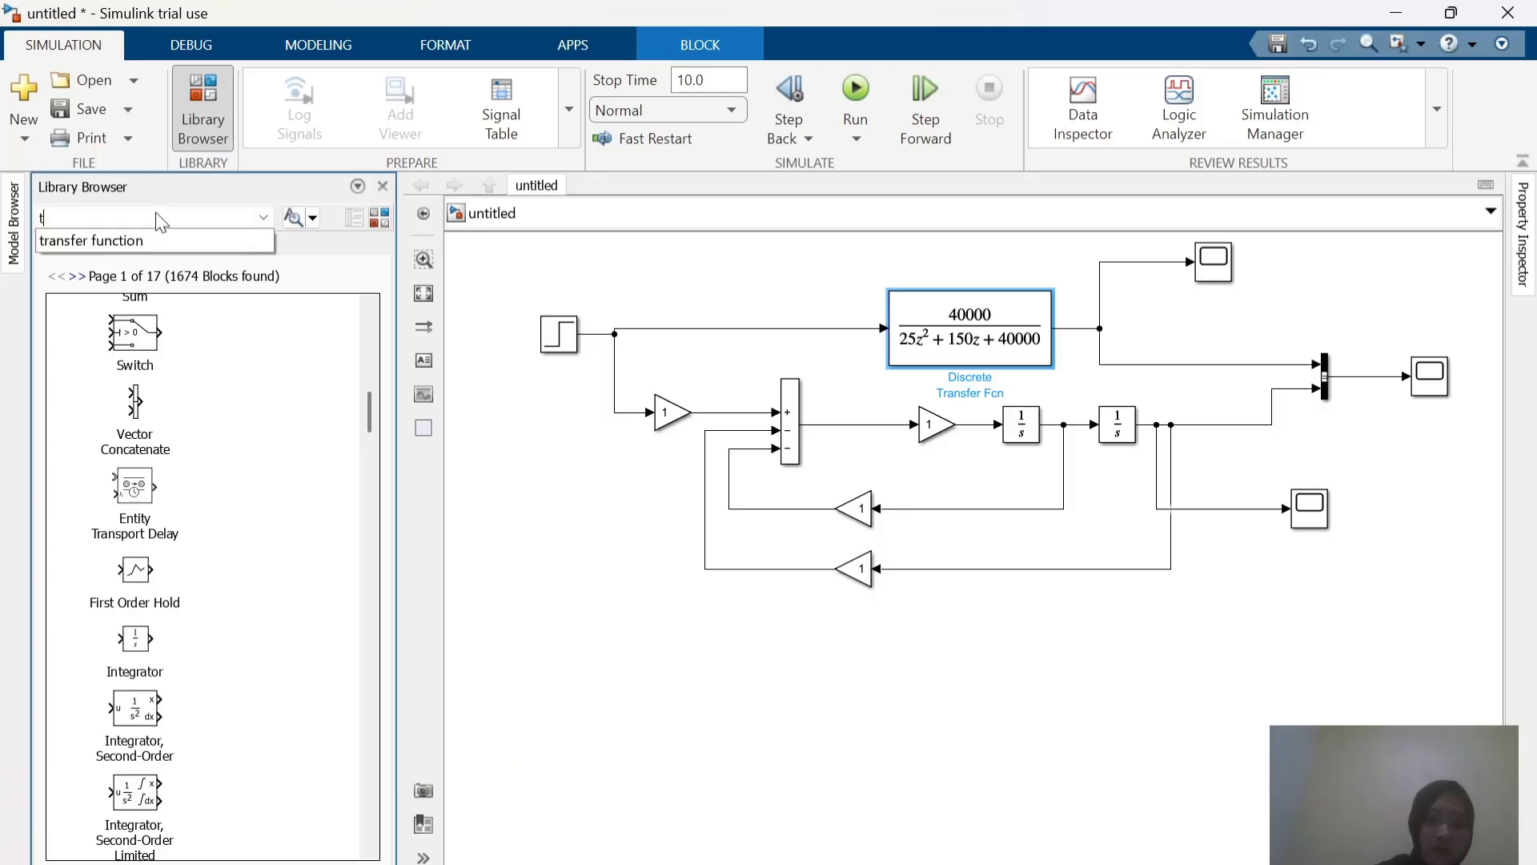
text(ransfer )
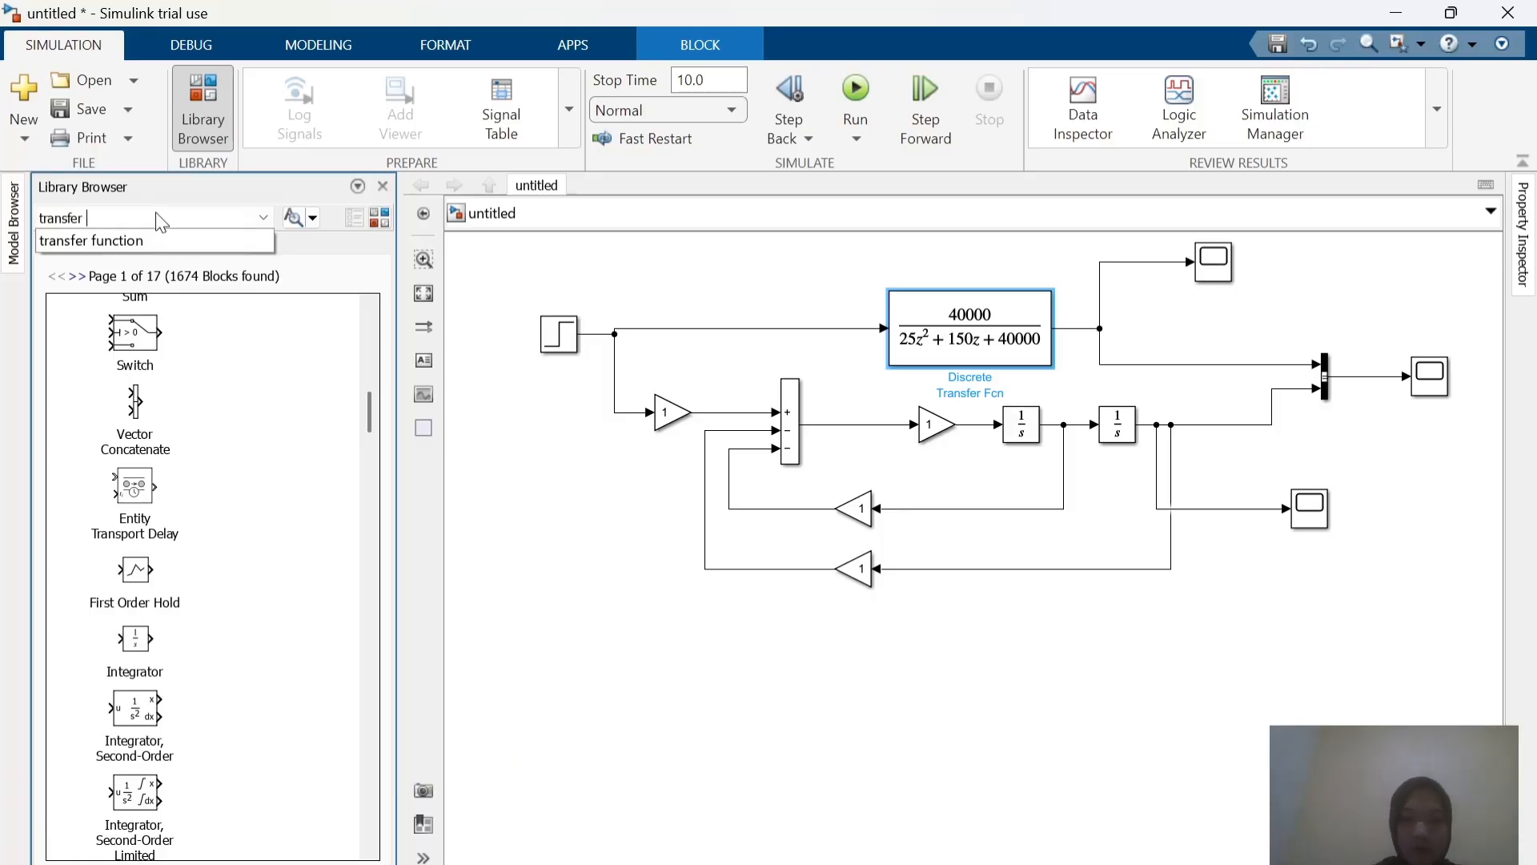
text(fcn)
key(Return)
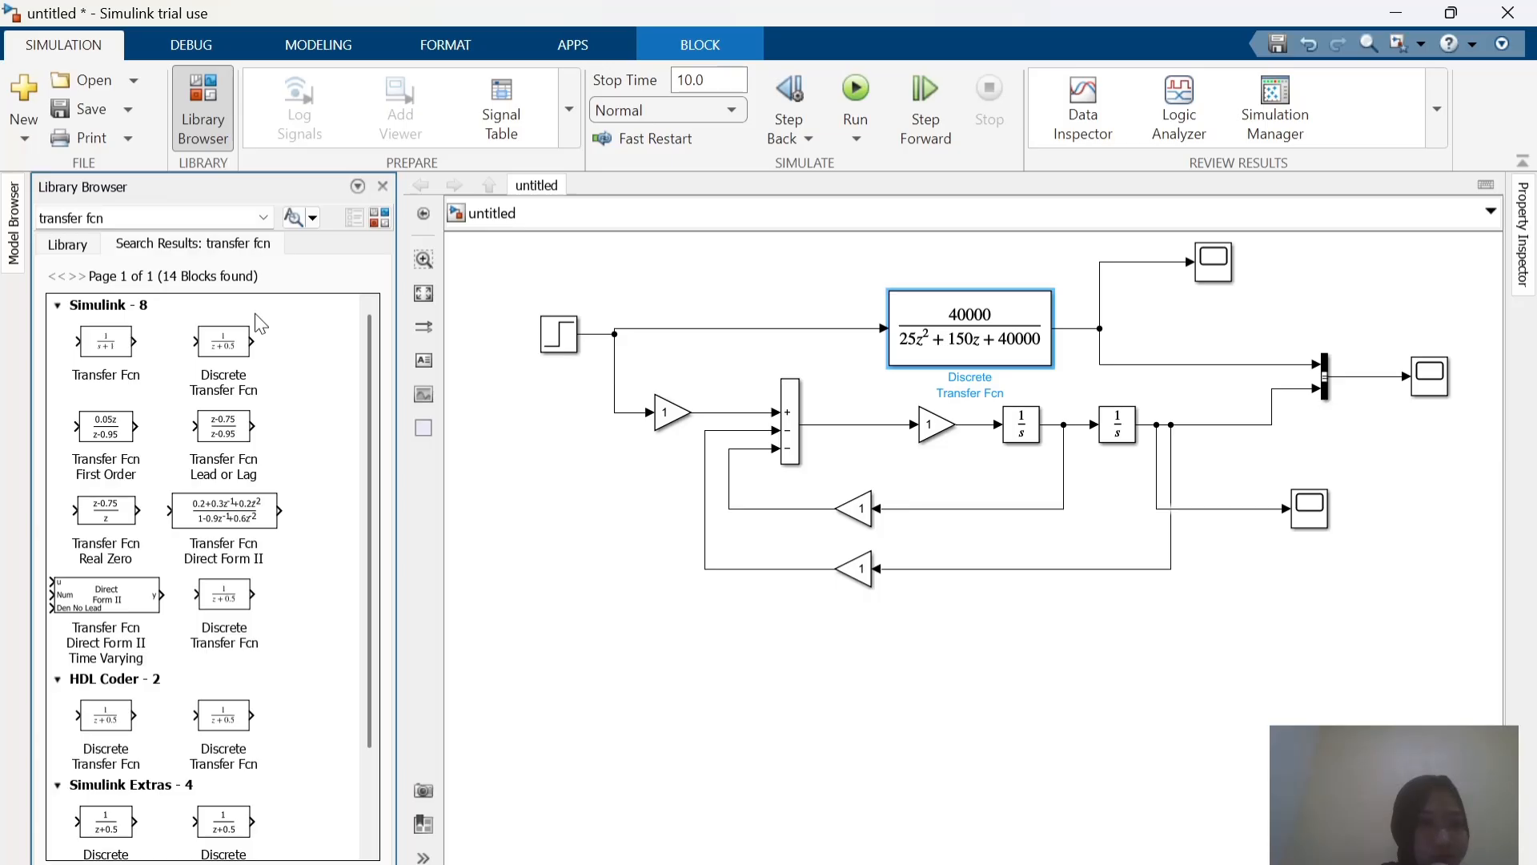
drag(112, 350, 978, 690)
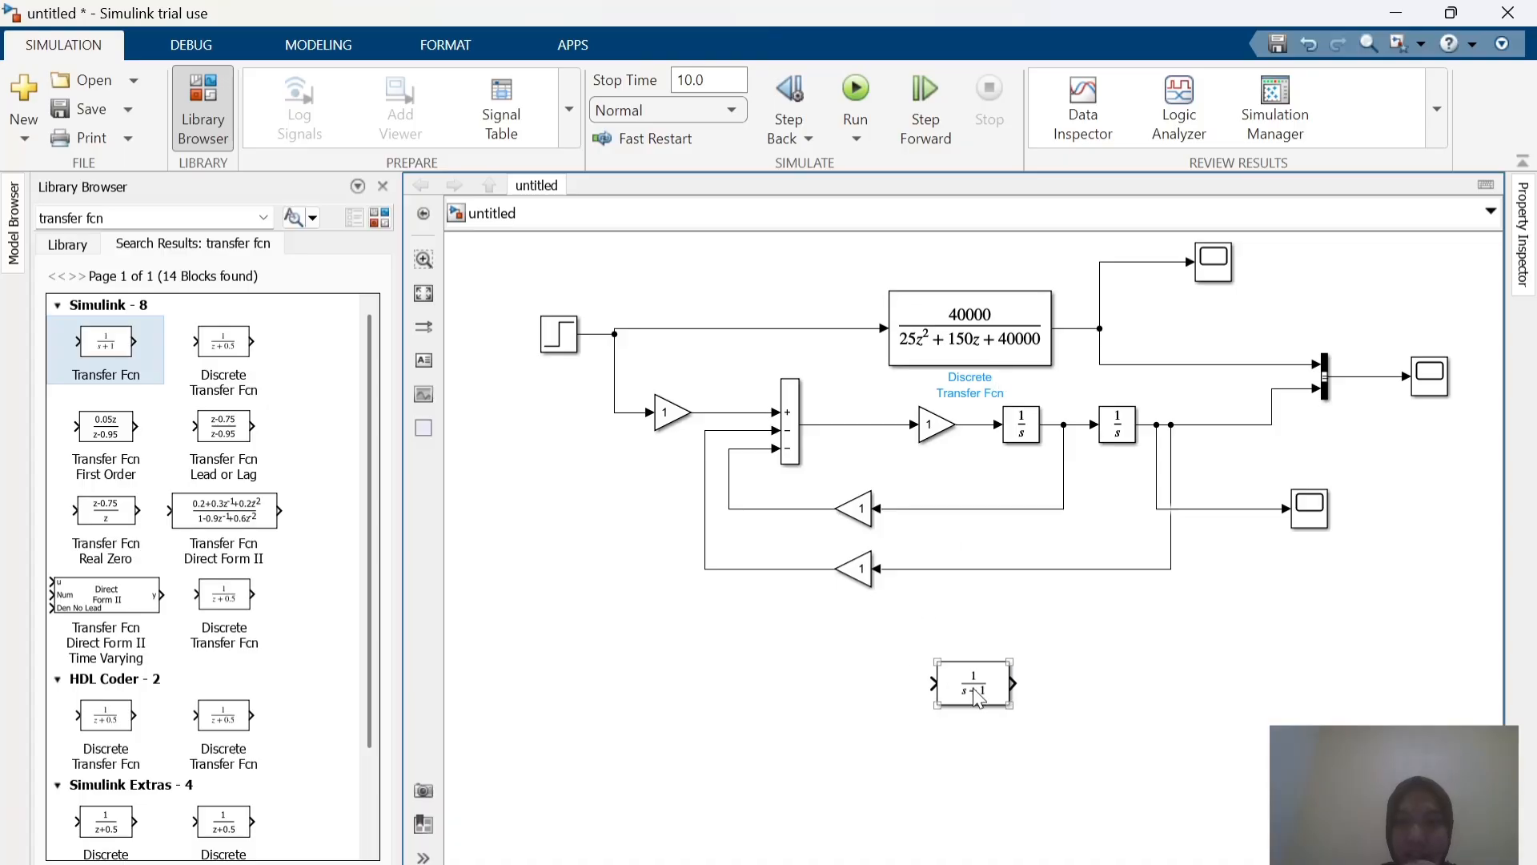
Step: Replace the Discrete Transfer Fcn block with the continuous Transfer Fcn block, widening it and connecting it to the existing input and output lines
click(961, 353)
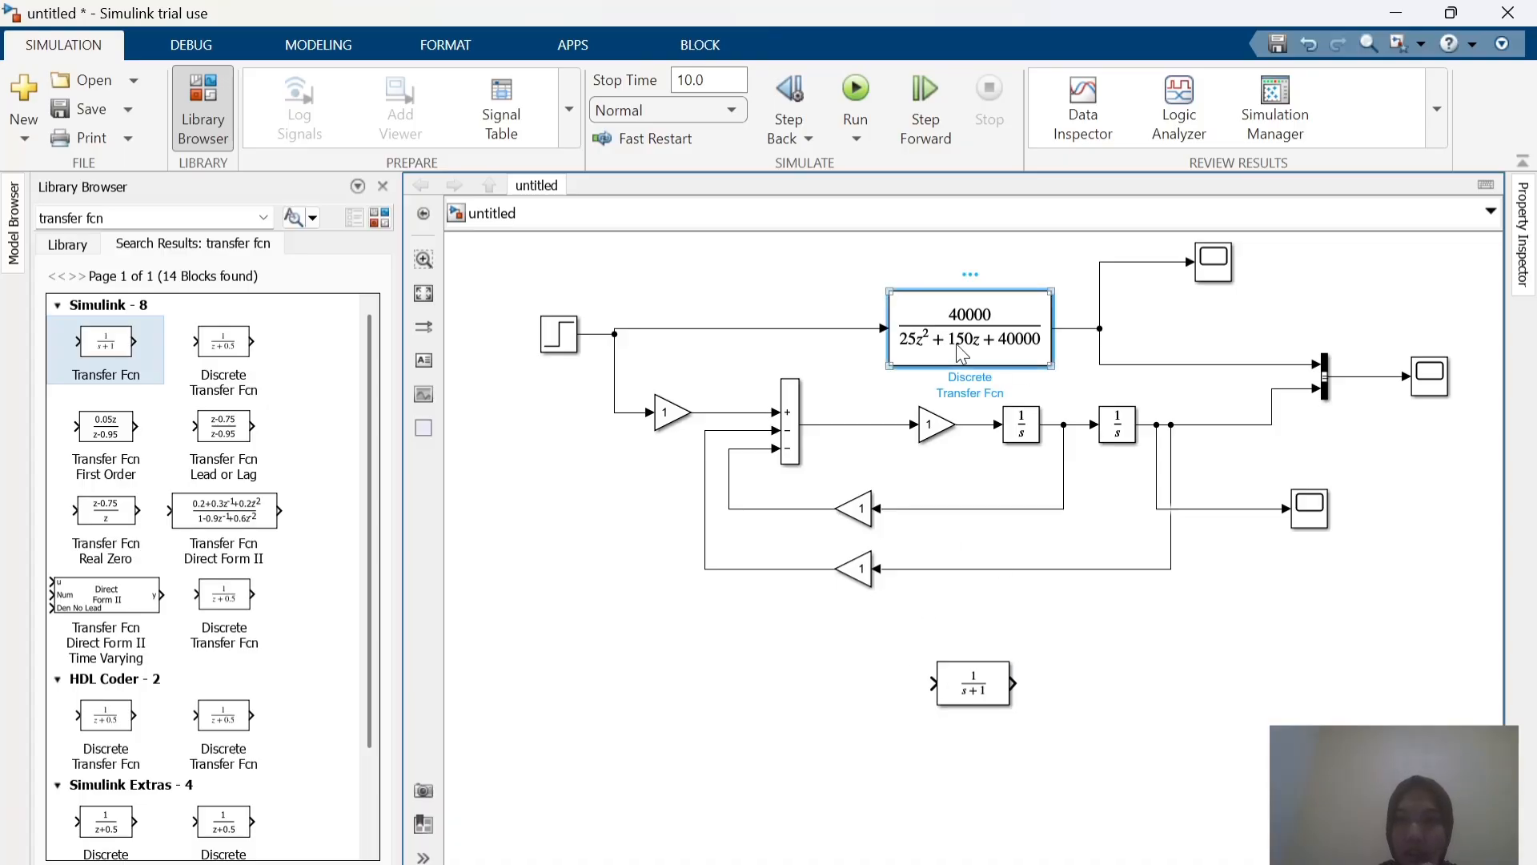
key(Delete)
drag(997, 680, 1045, 362)
click(835, 329)
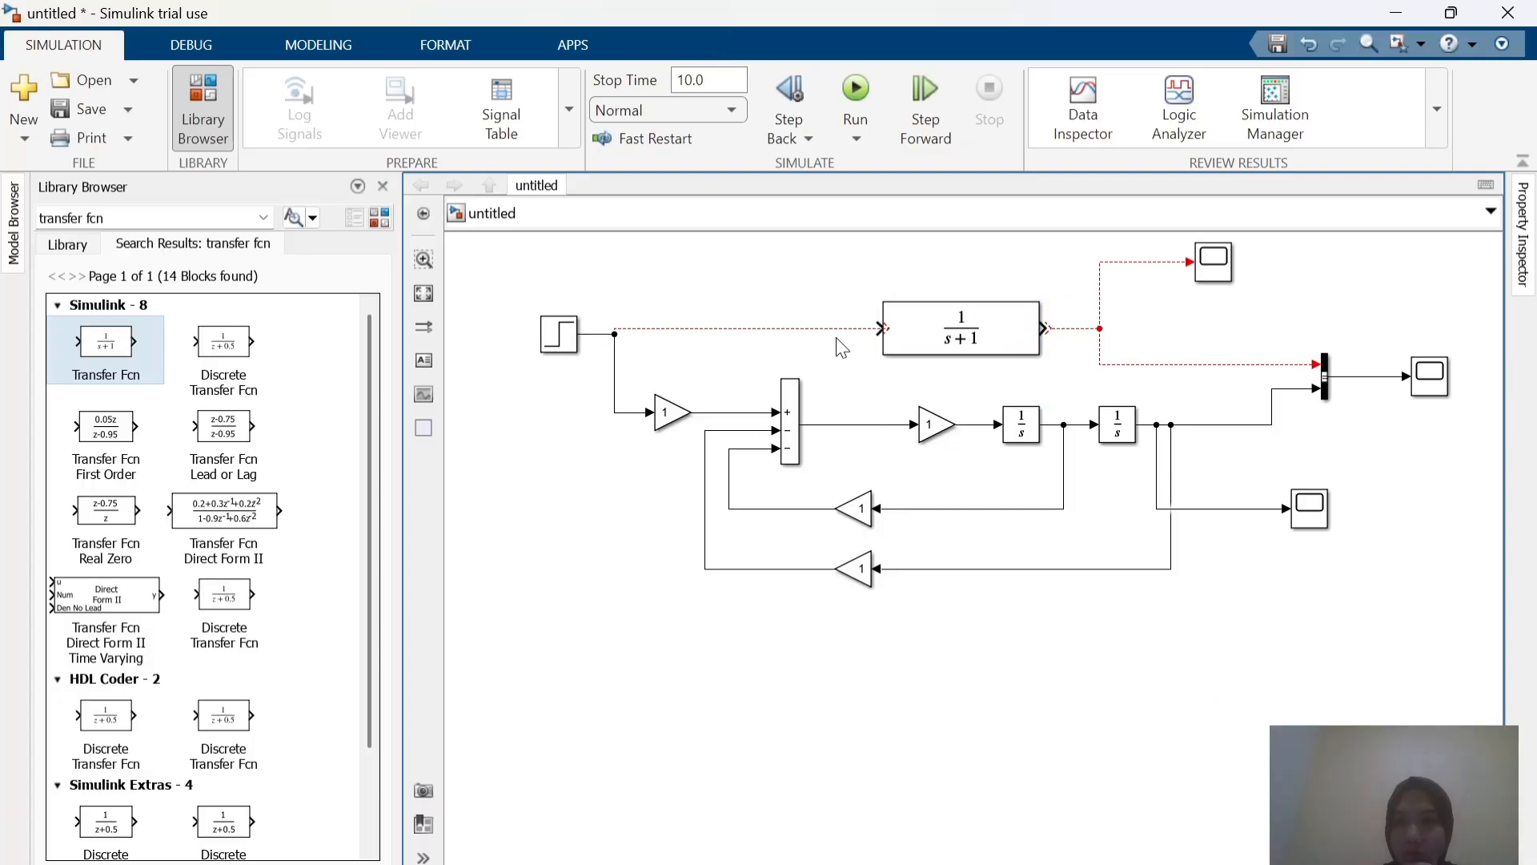
click(917, 342)
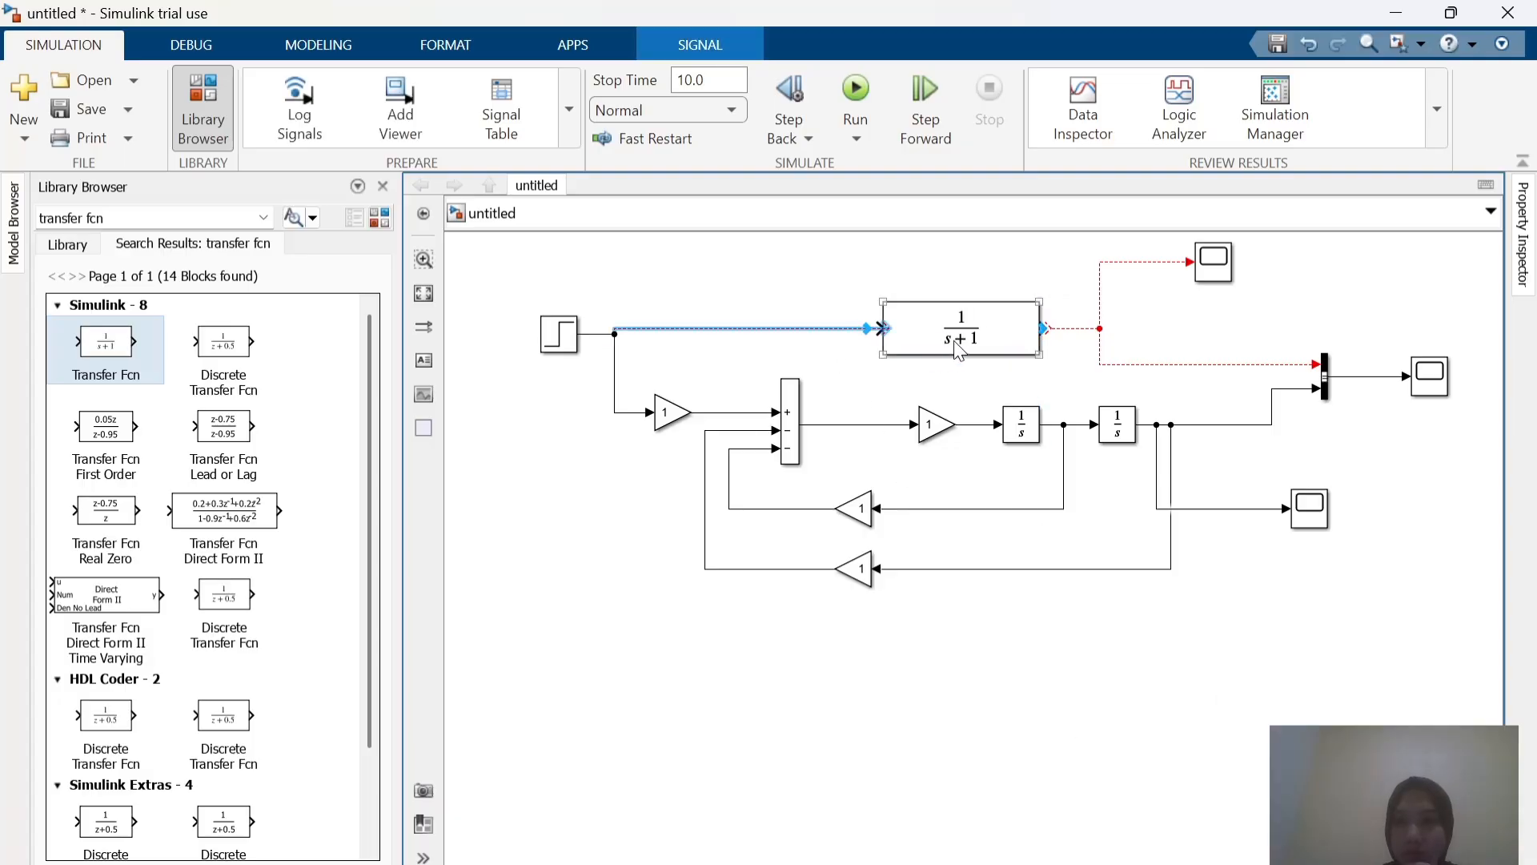
drag(958, 344, 971, 346)
click(1027, 668)
Step: Open the Transfer Fcn block's parameters and set its numerator coefficients to [40000]
double_click(993, 330)
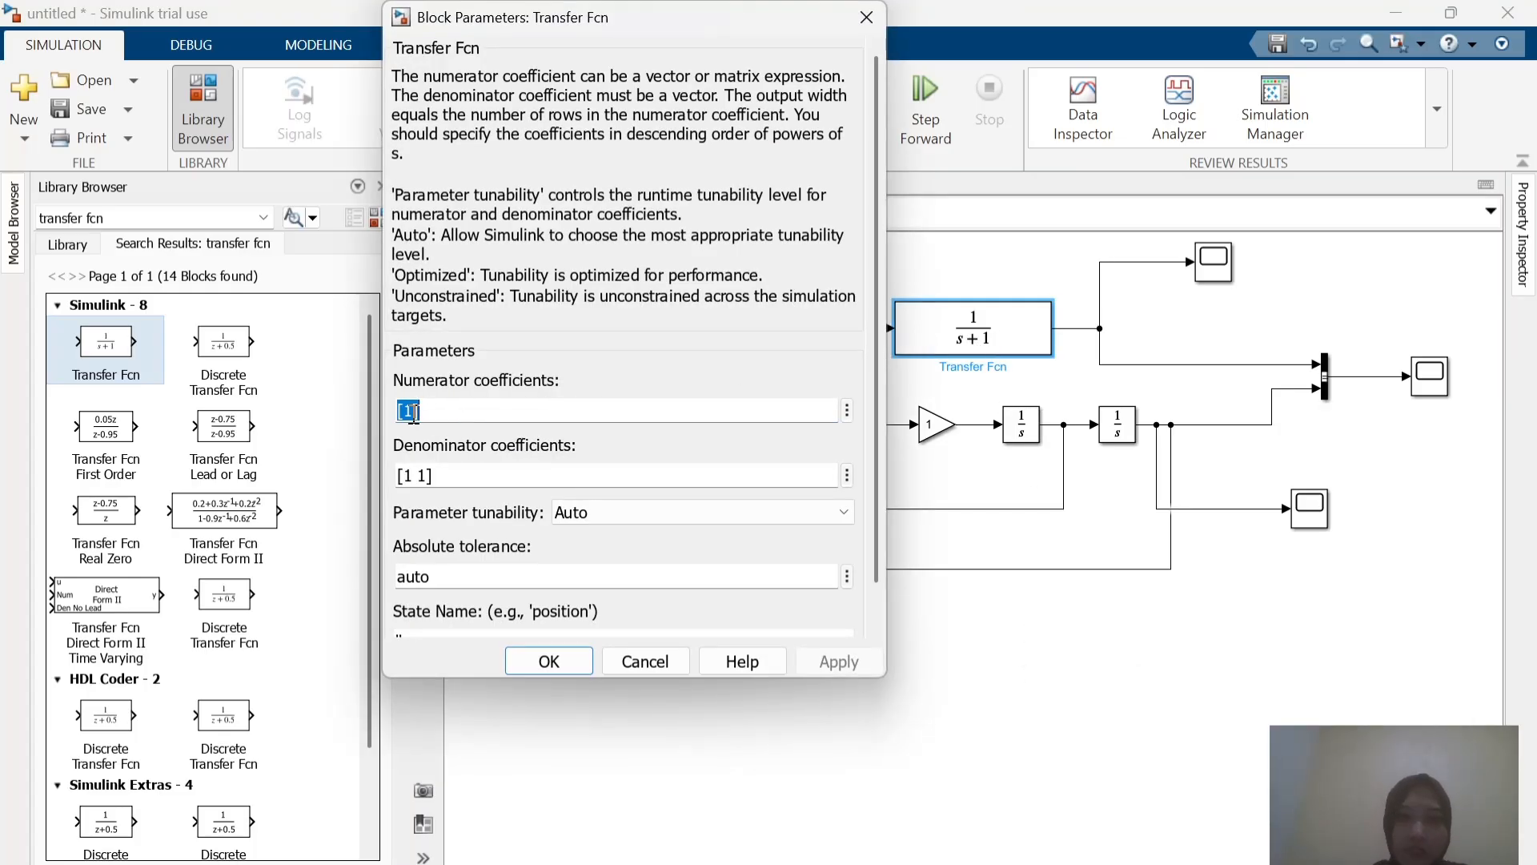
click(456, 404)
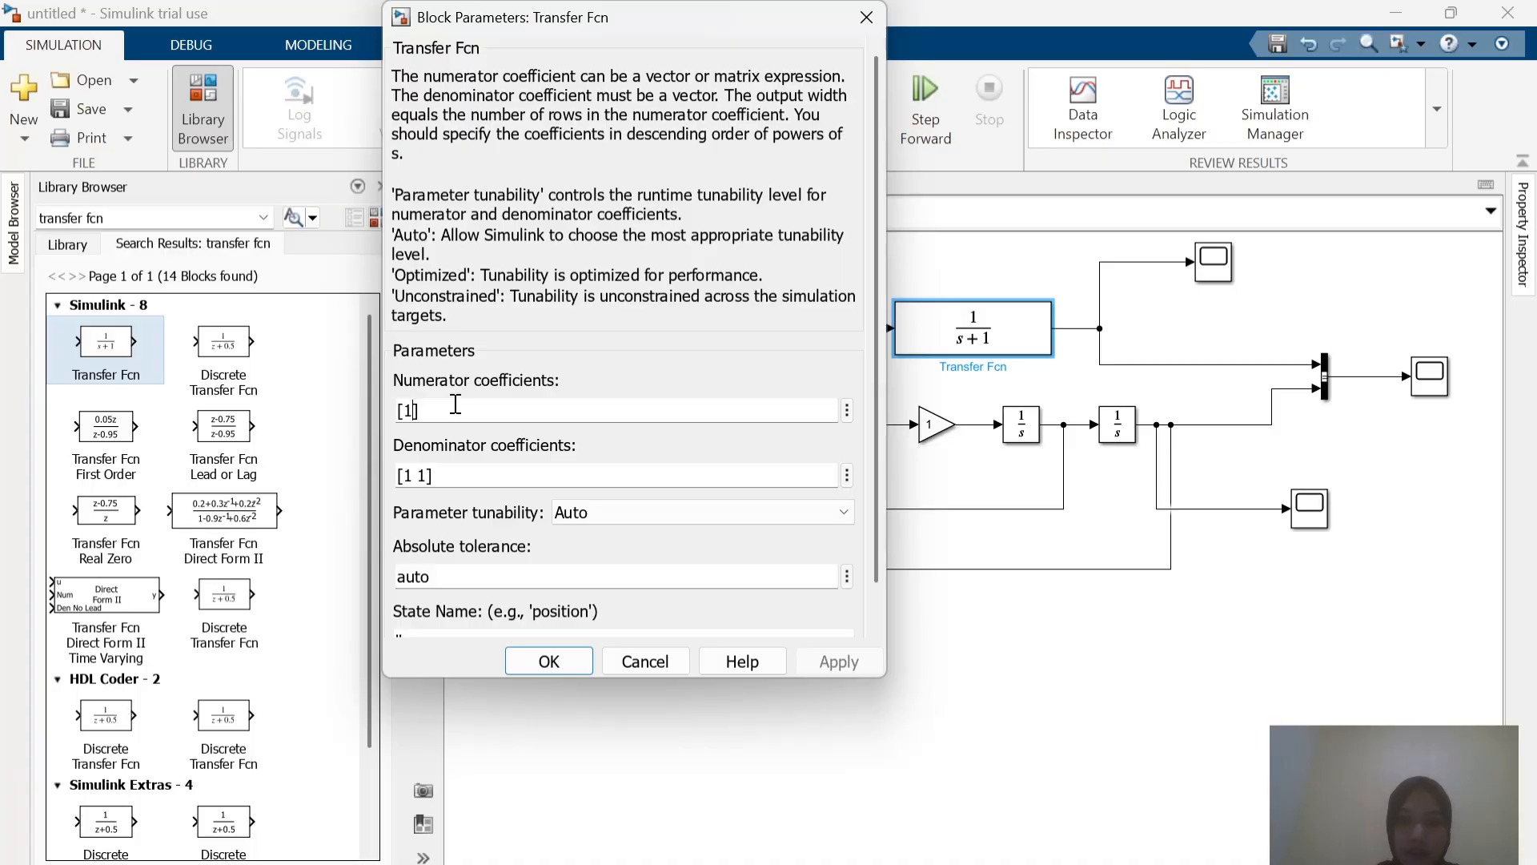
key(Left)
key(BackSpace)
text(4000)
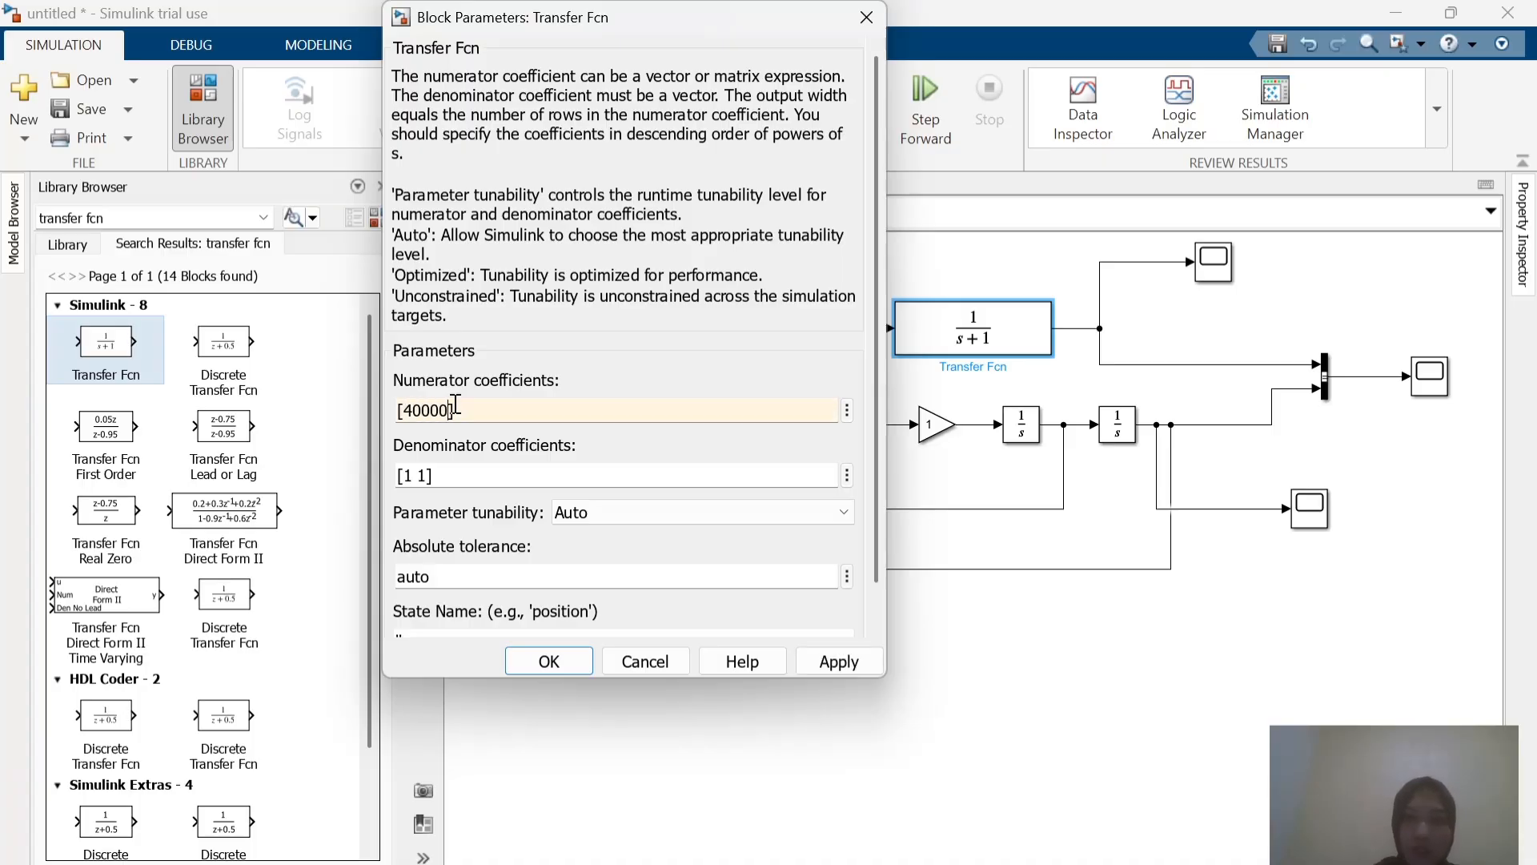
mouse_move(1026, 863)
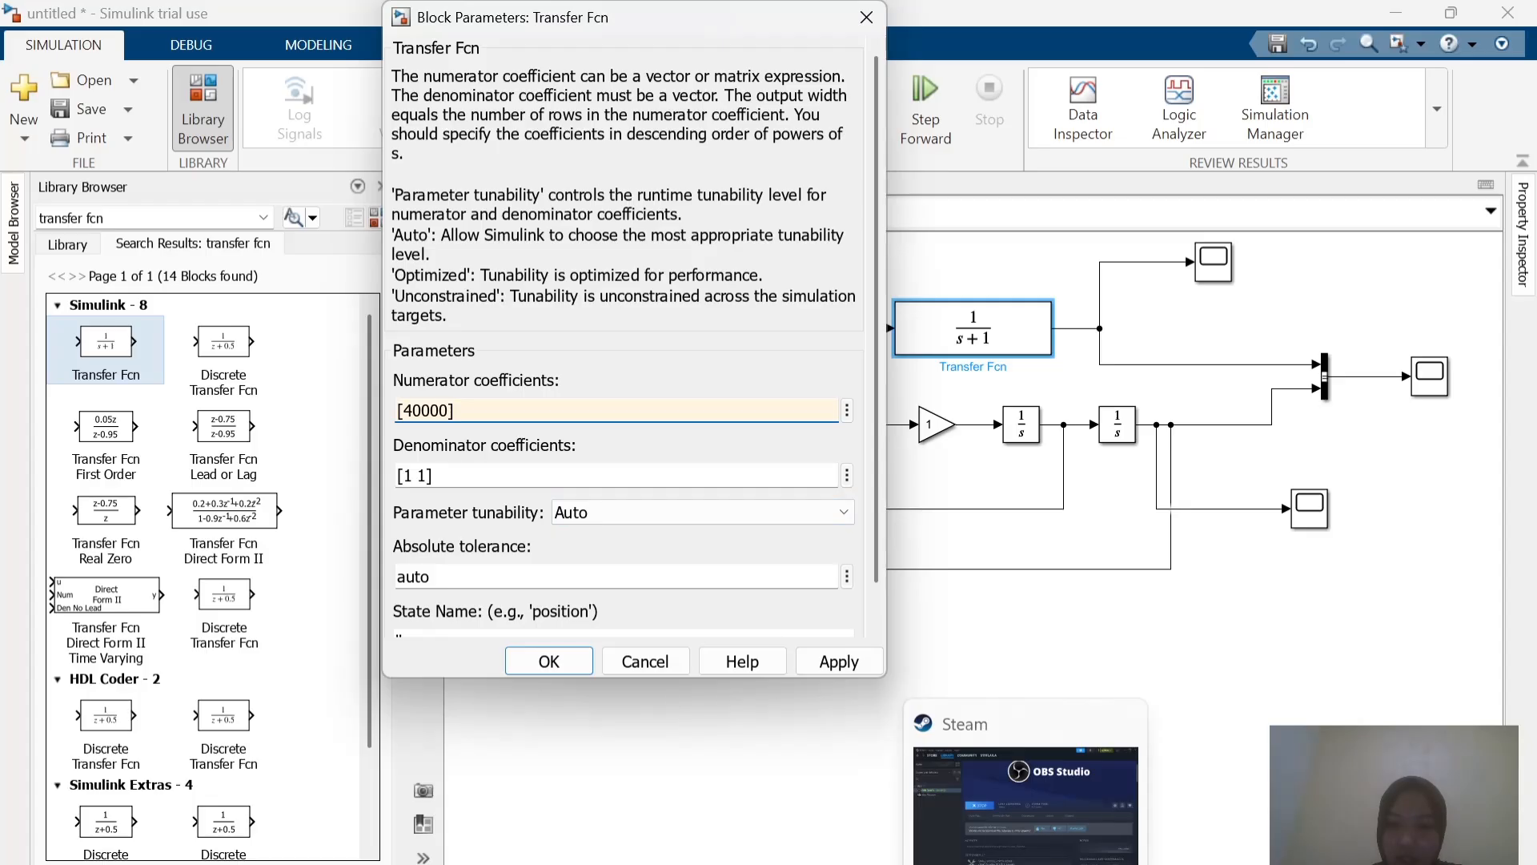
click(987, 781)
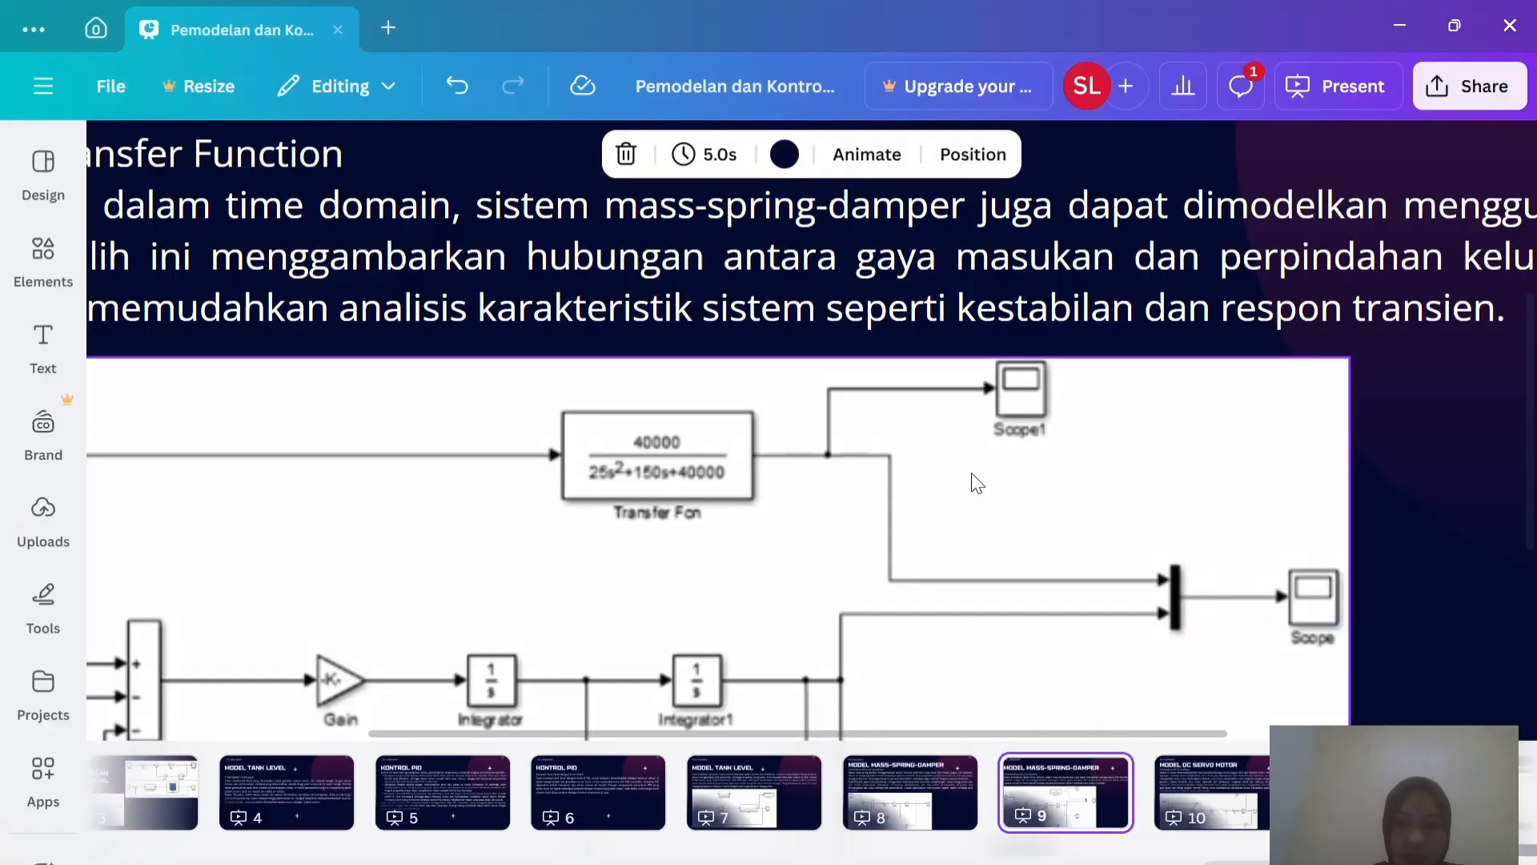
key(alt+Tab)
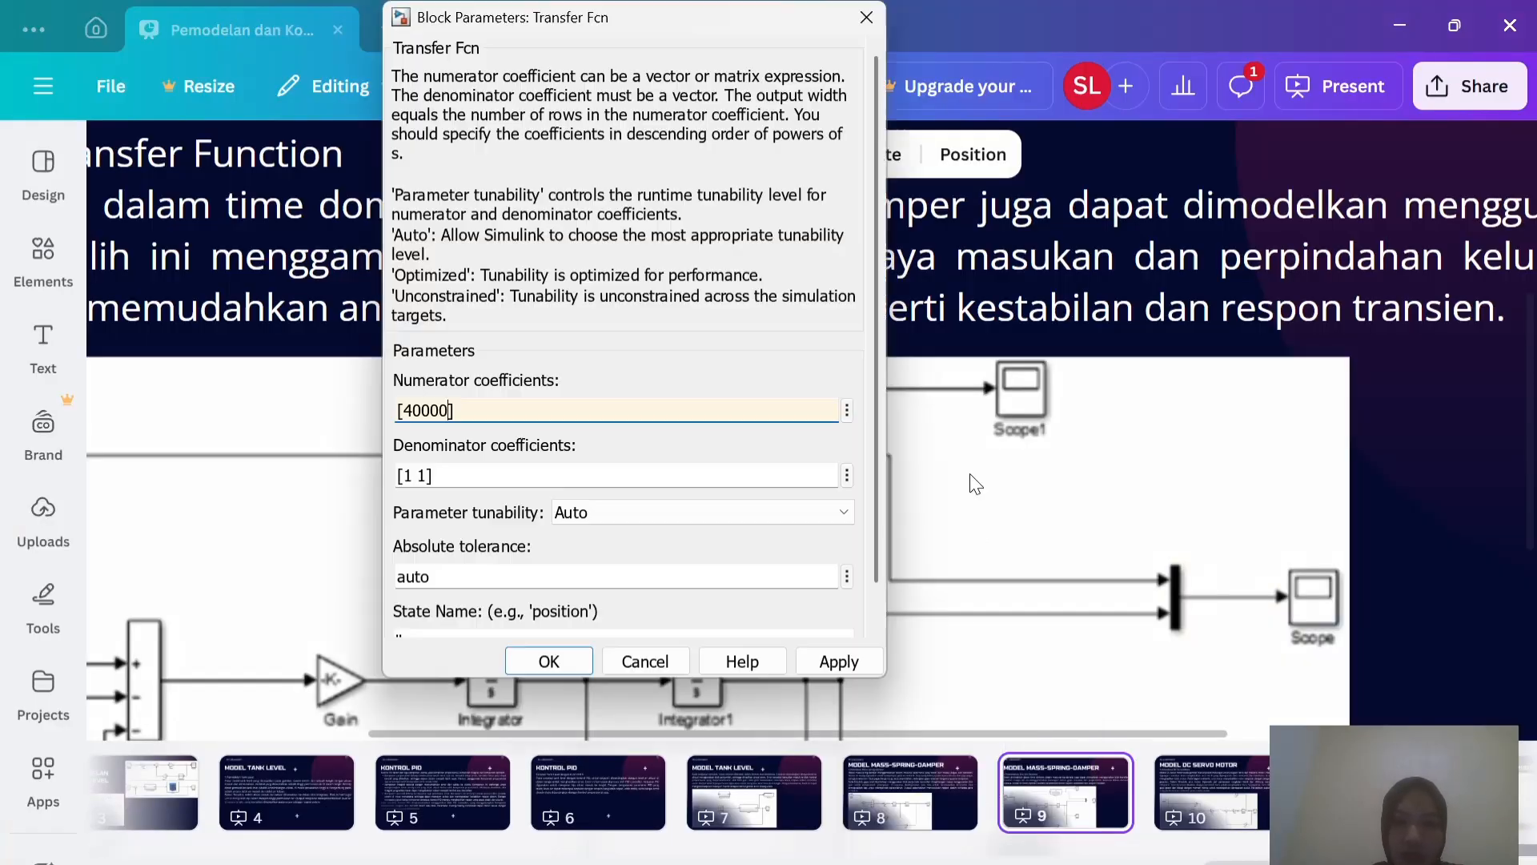
click(411, 474)
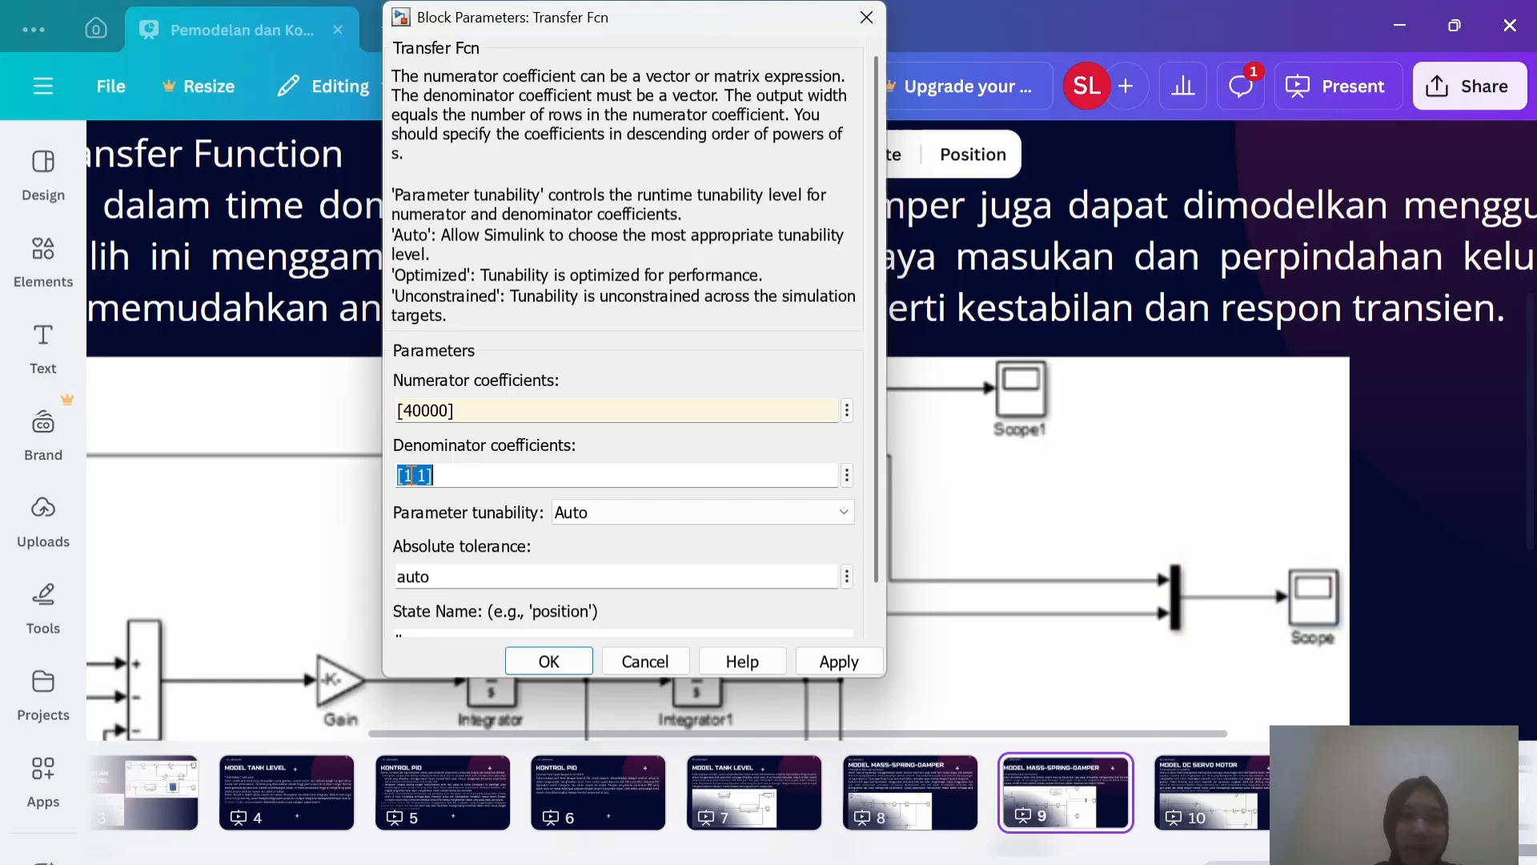
key(BackSpace)
text(25 1)
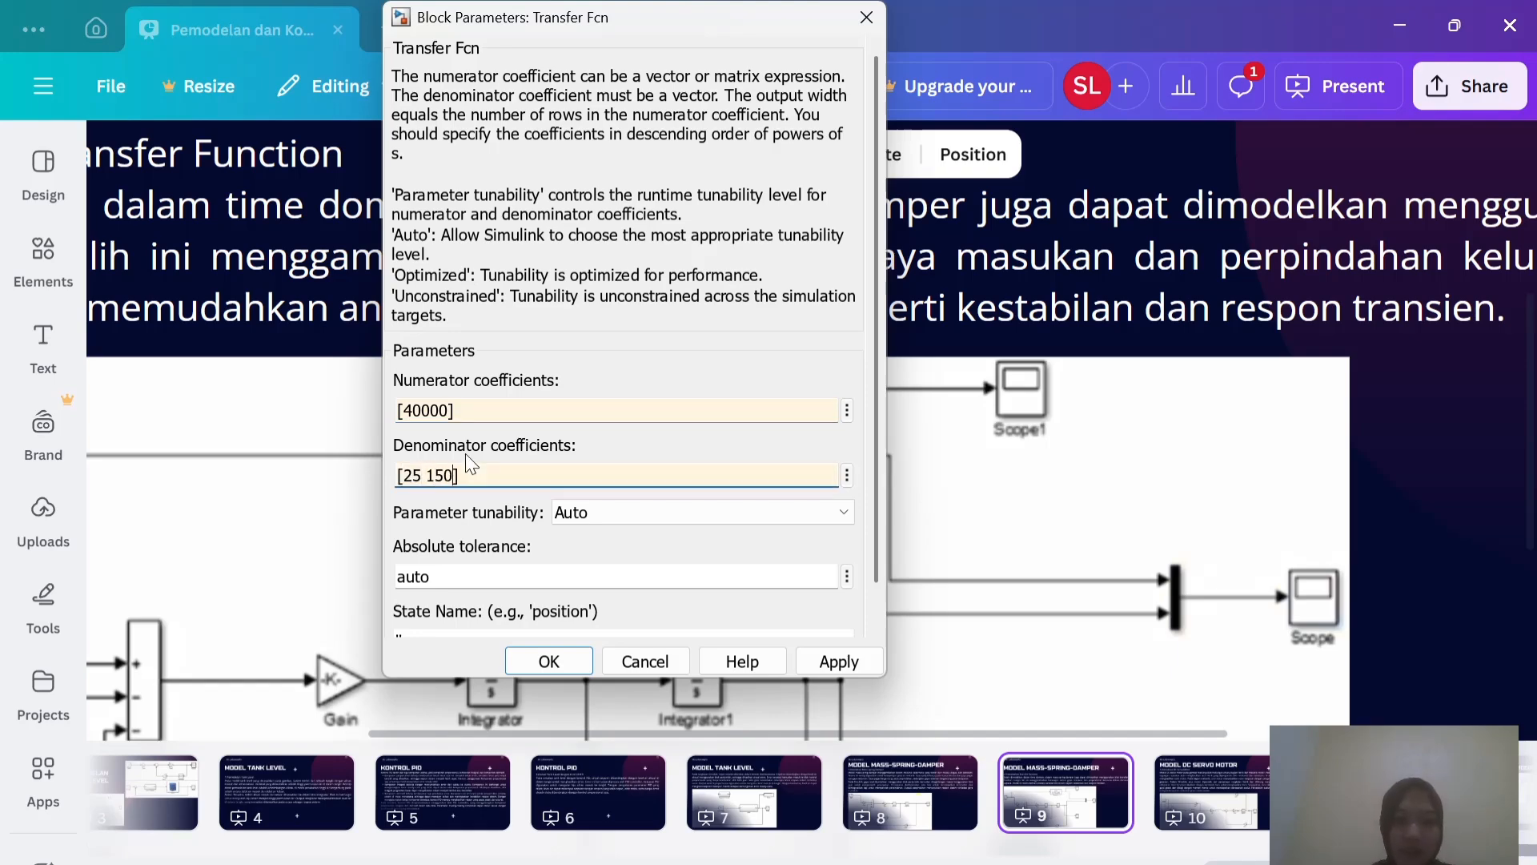
text(50 40000)
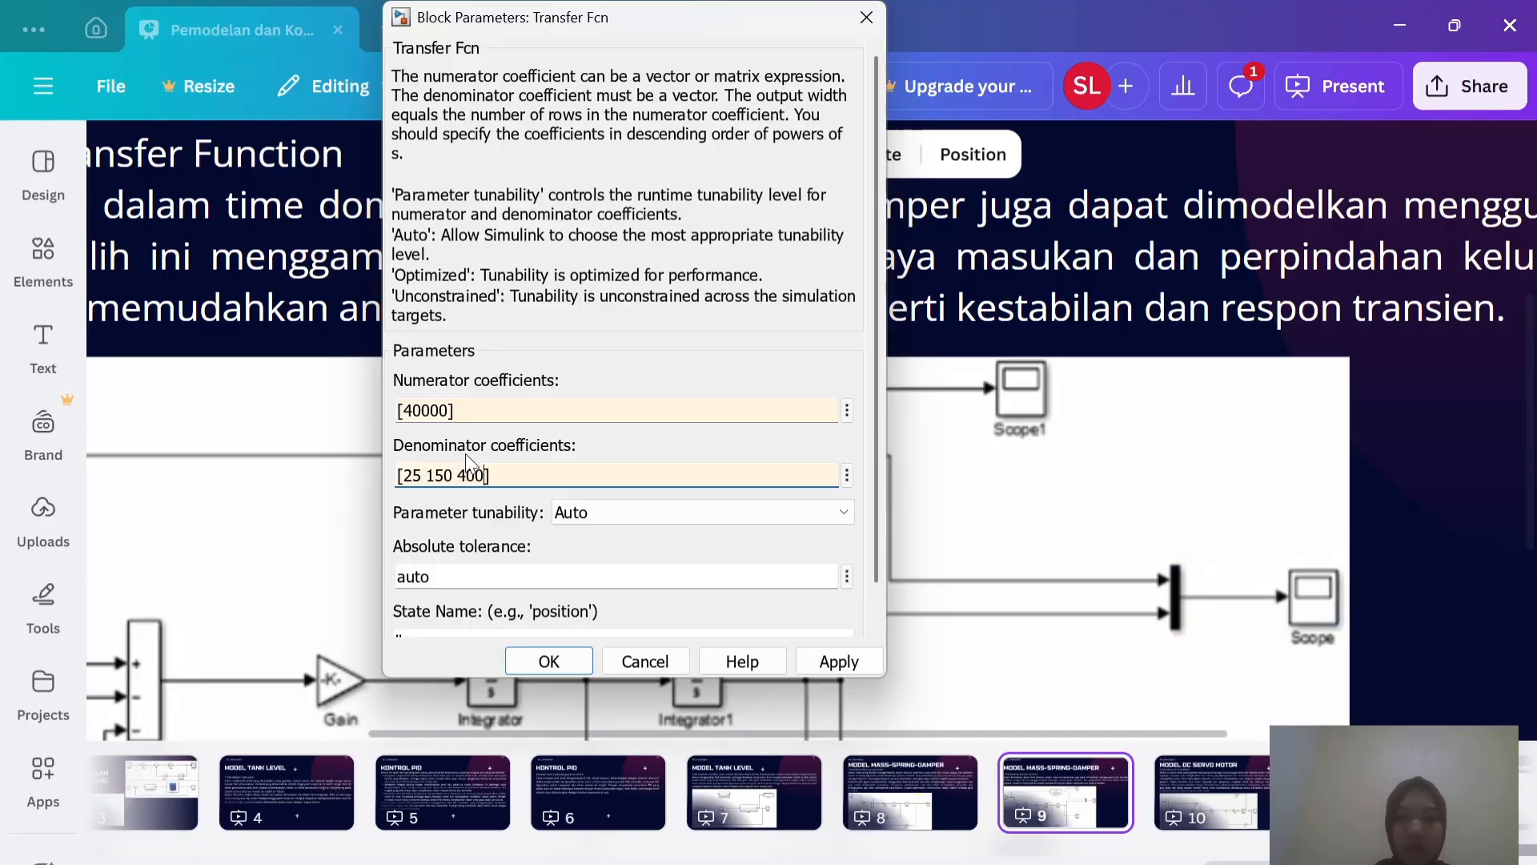
click(819, 663)
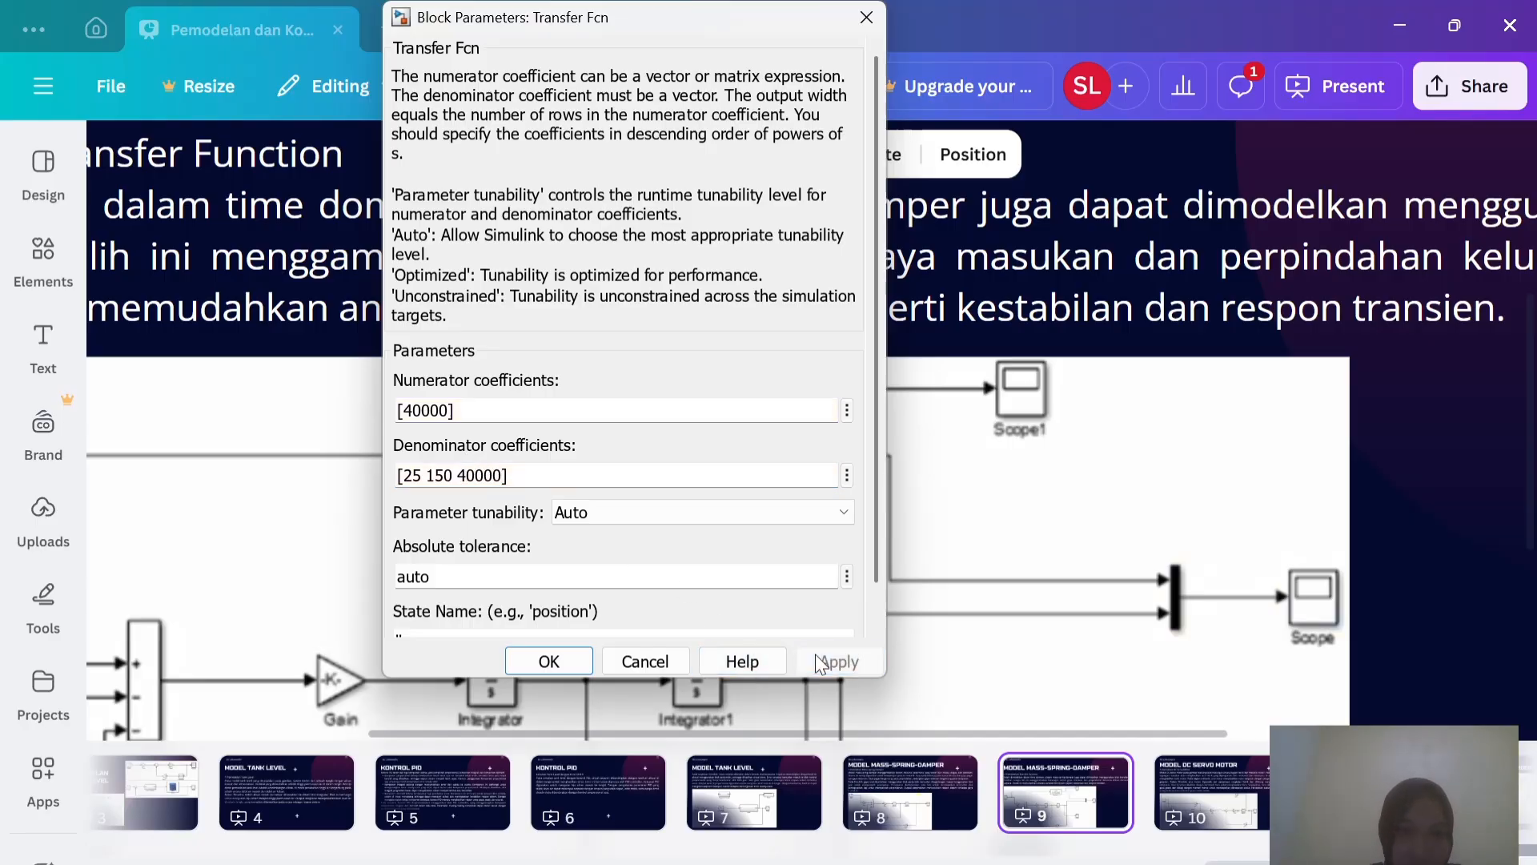
click(560, 655)
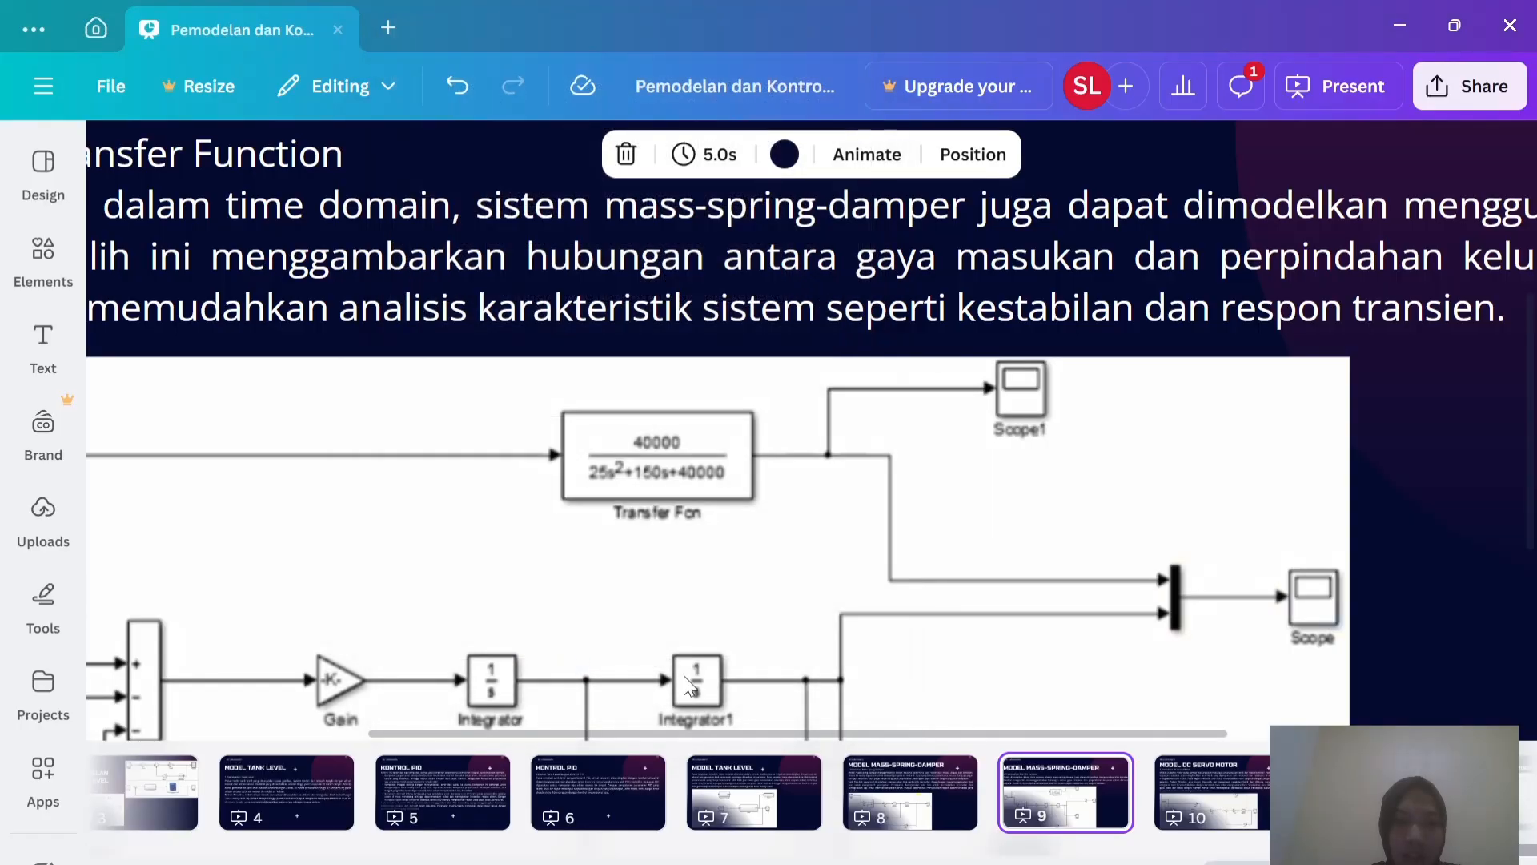
Step: Switch back to the untitled mass-spring-damper model in Simulink and run the simulation
key(alt+Tab)
key(alt+Tab)
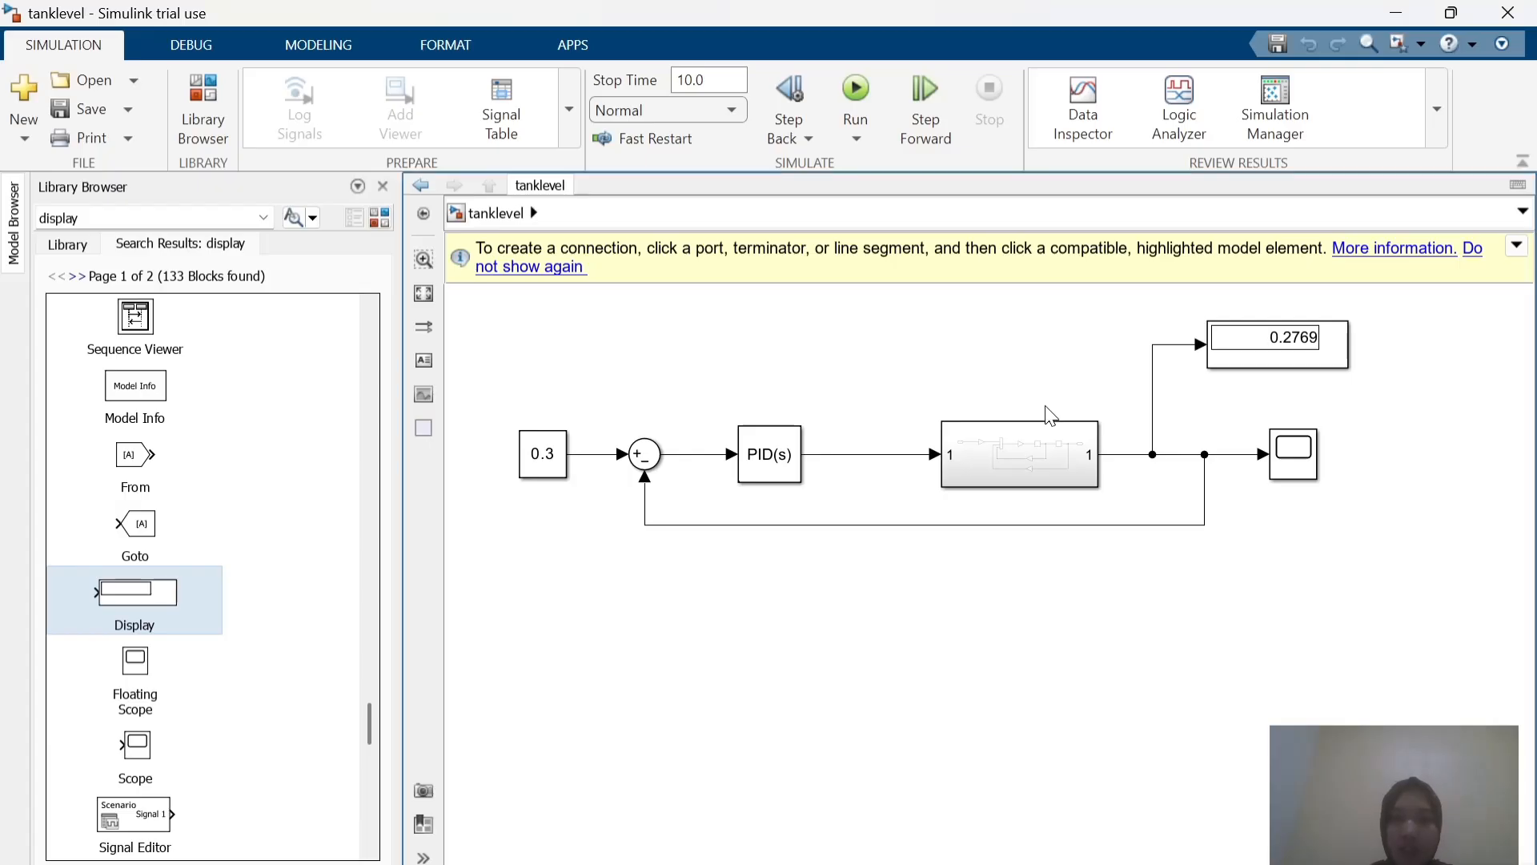
key(alt+Tab)
key(alt+Tab)
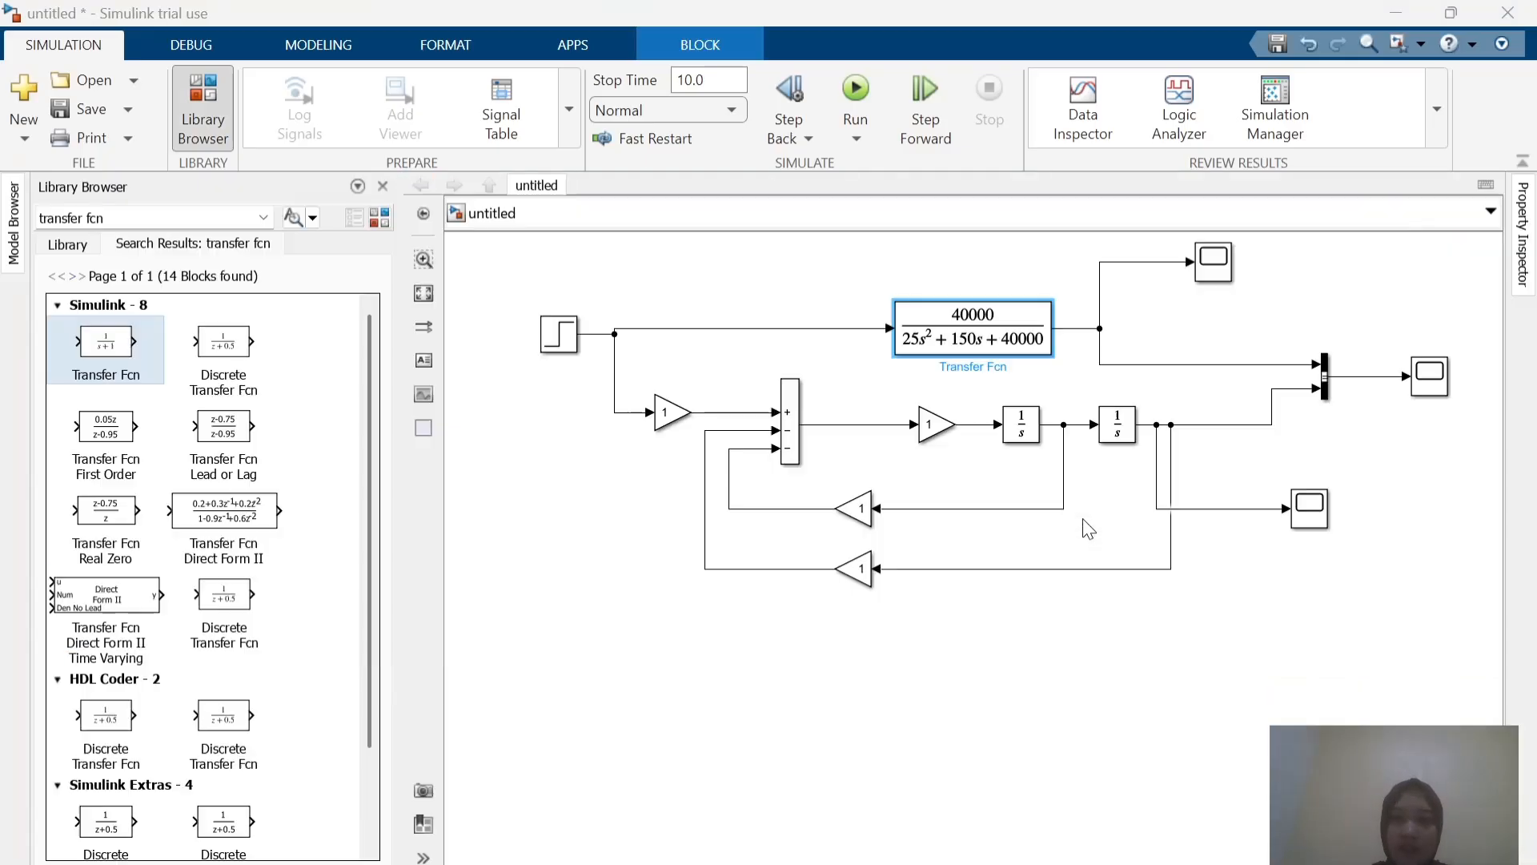
click(1117, 634)
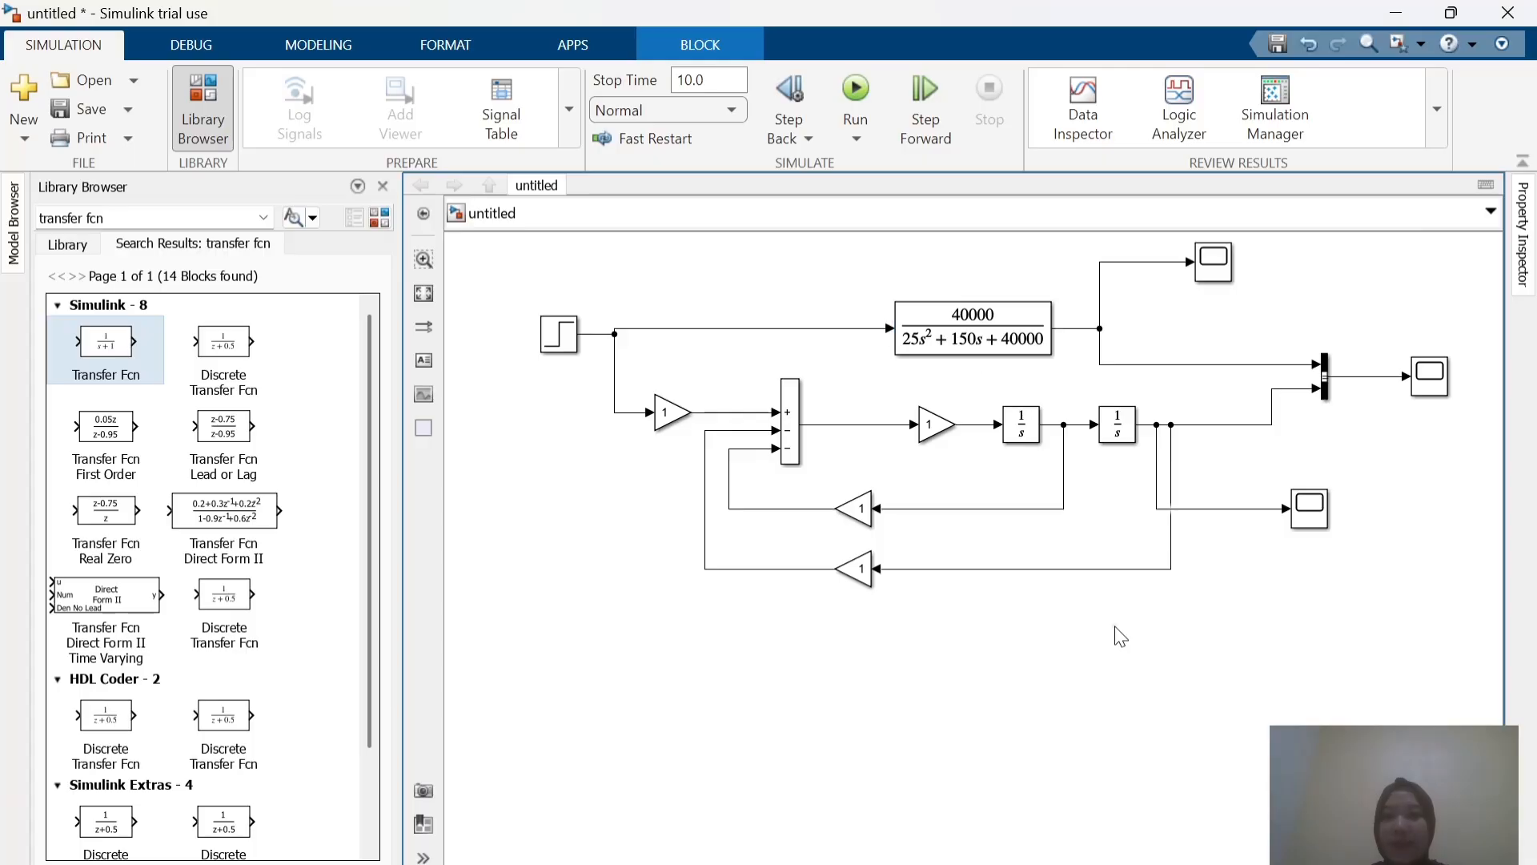
click(871, 104)
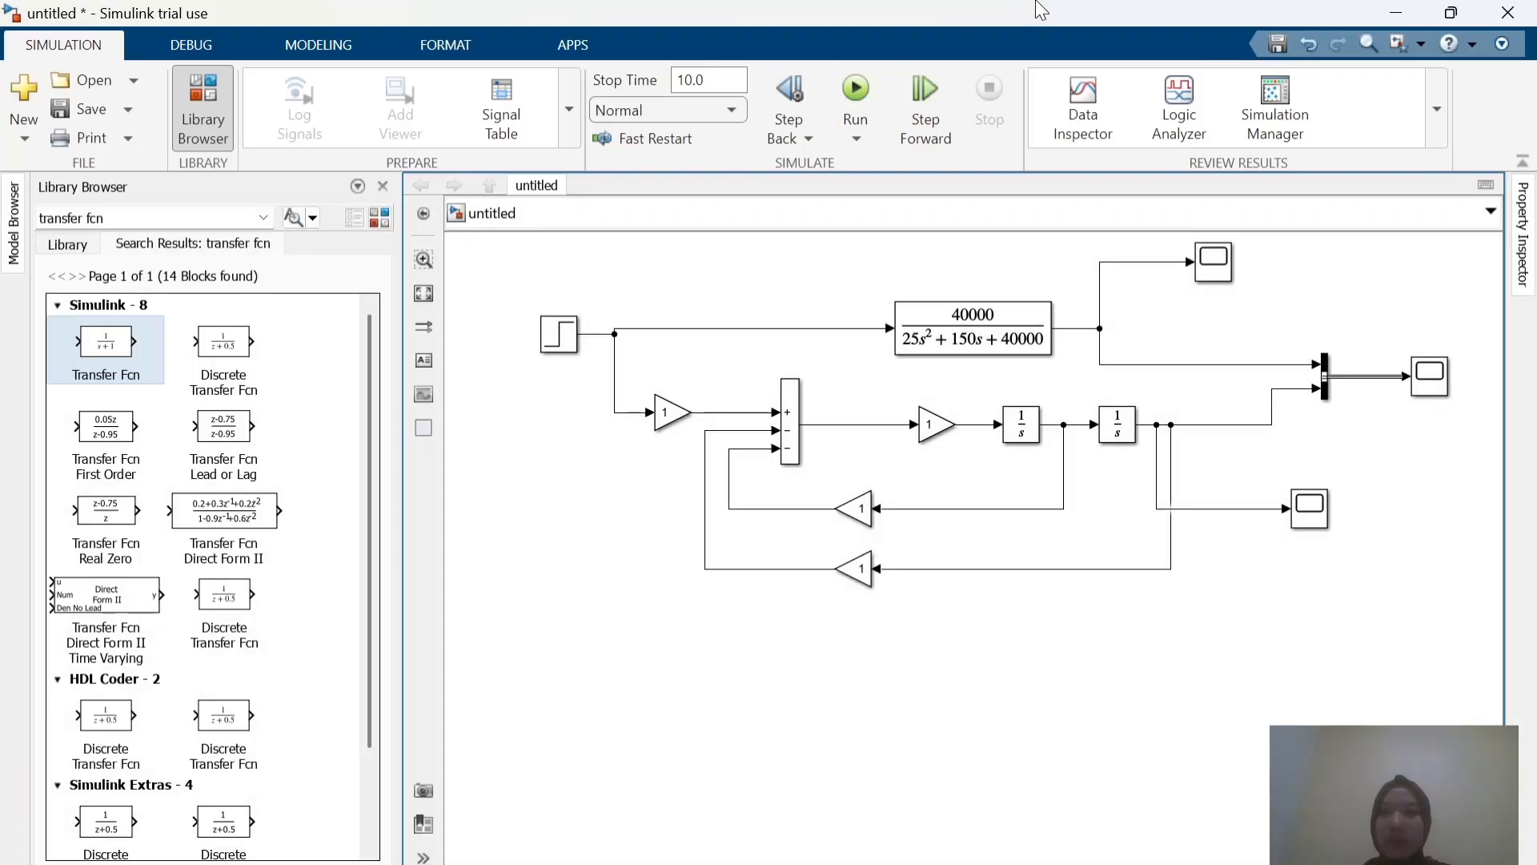
Step: Open the scope on the Transfer Fcn output and move its plot window clear of the remaining scopes
click(1209, 266)
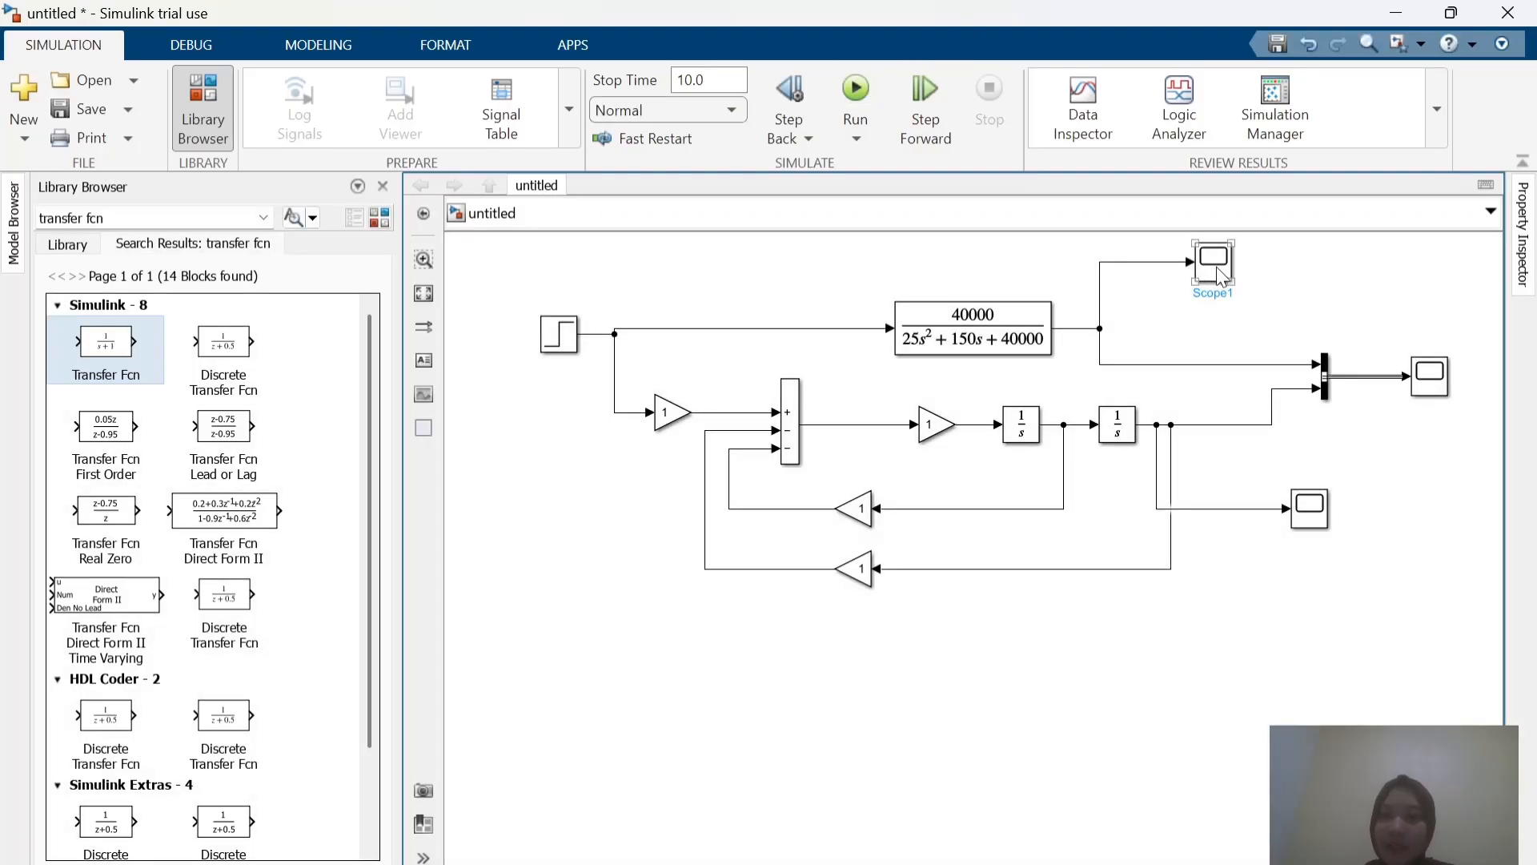
double_click(1218, 272)
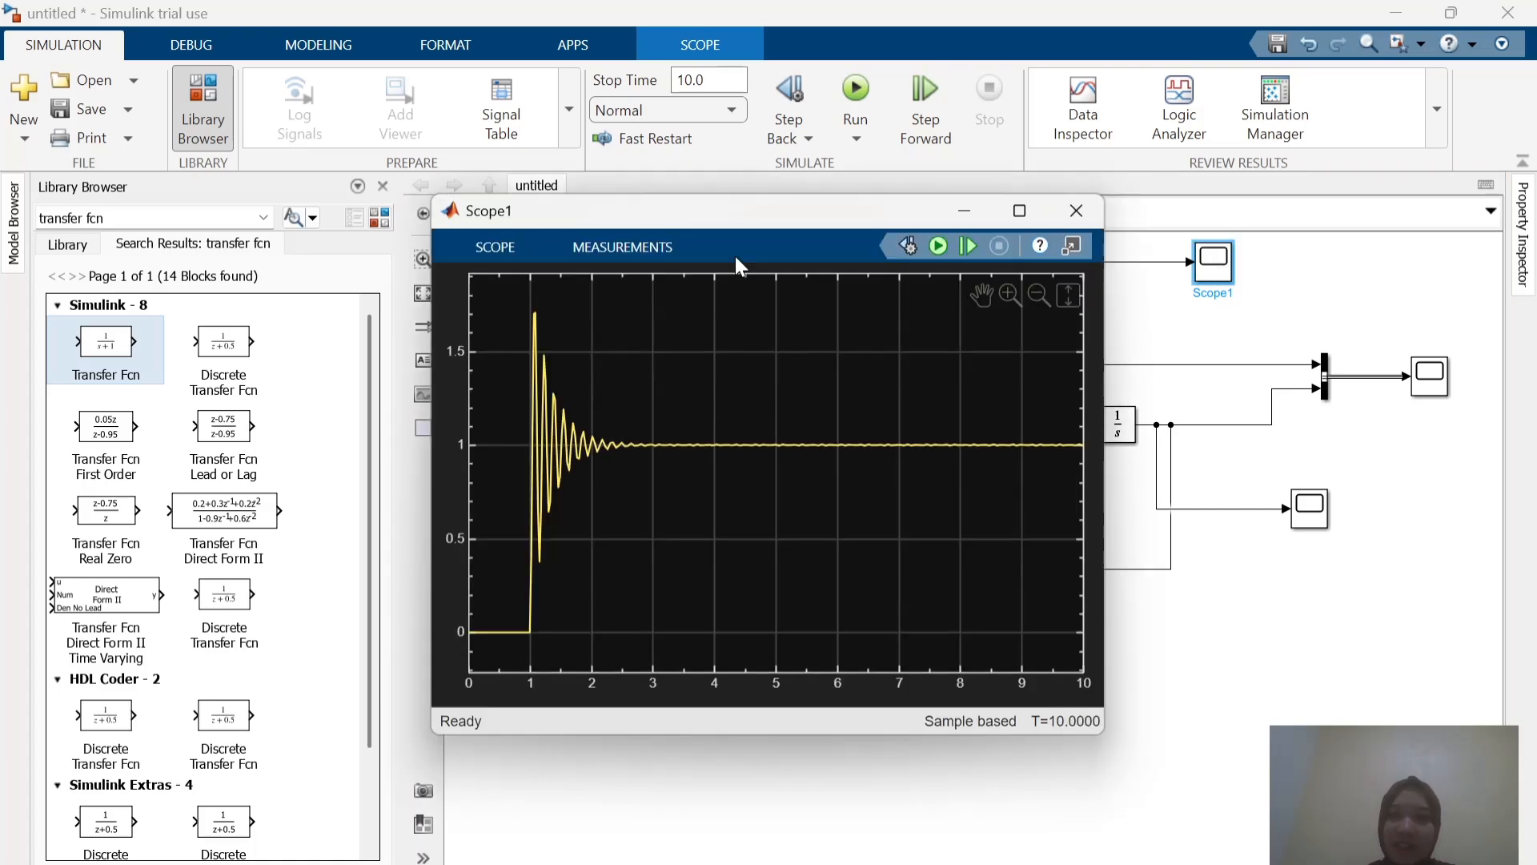
drag(713, 206, 411, 86)
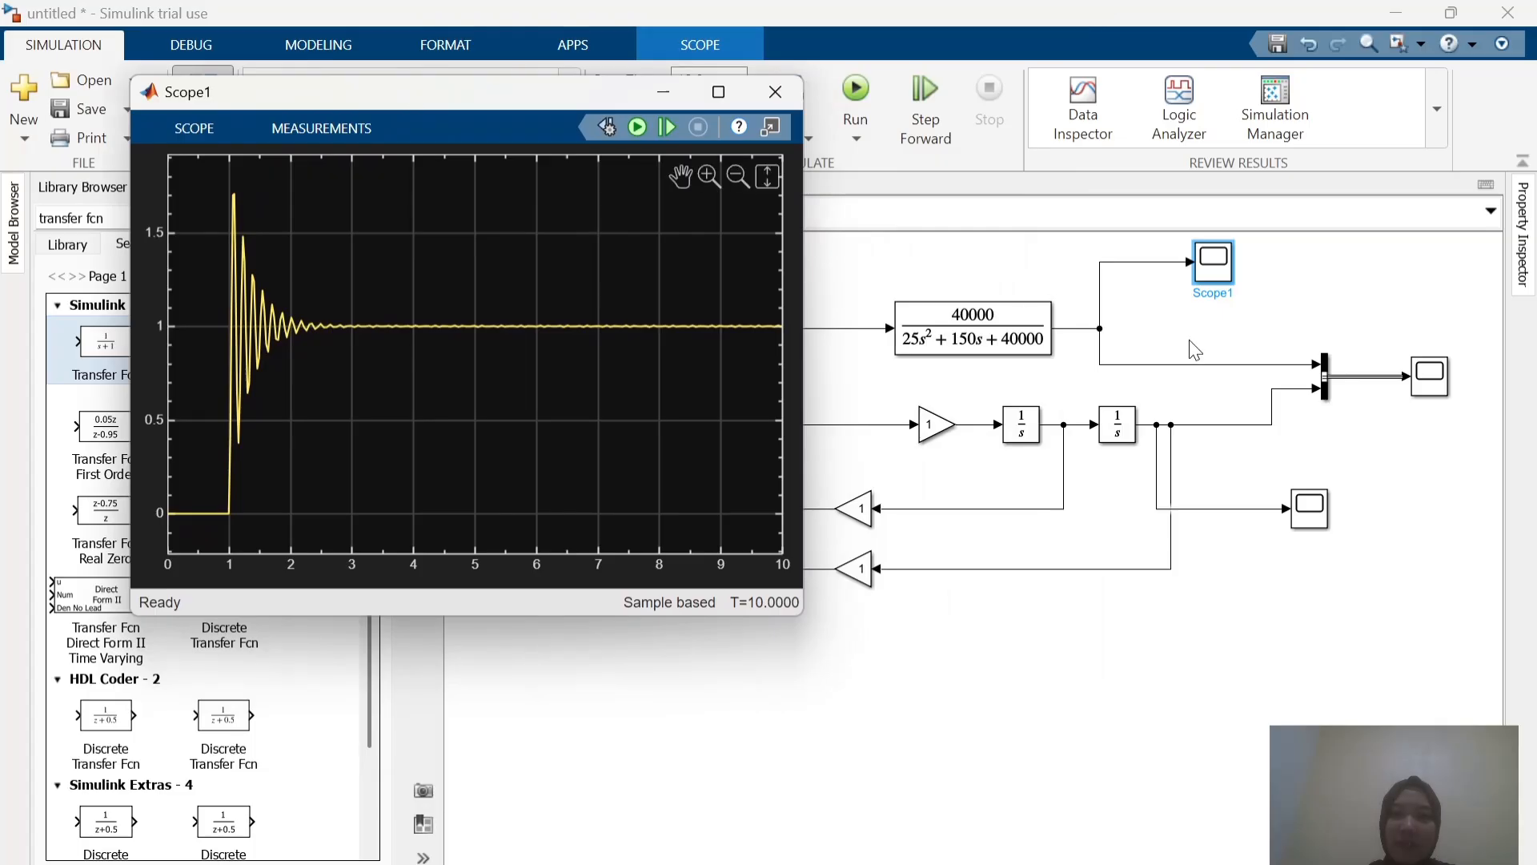
Step: Open the plots of the second integrator's output scope and the combined scope after the Mux, moving each window aside
click(1301, 518)
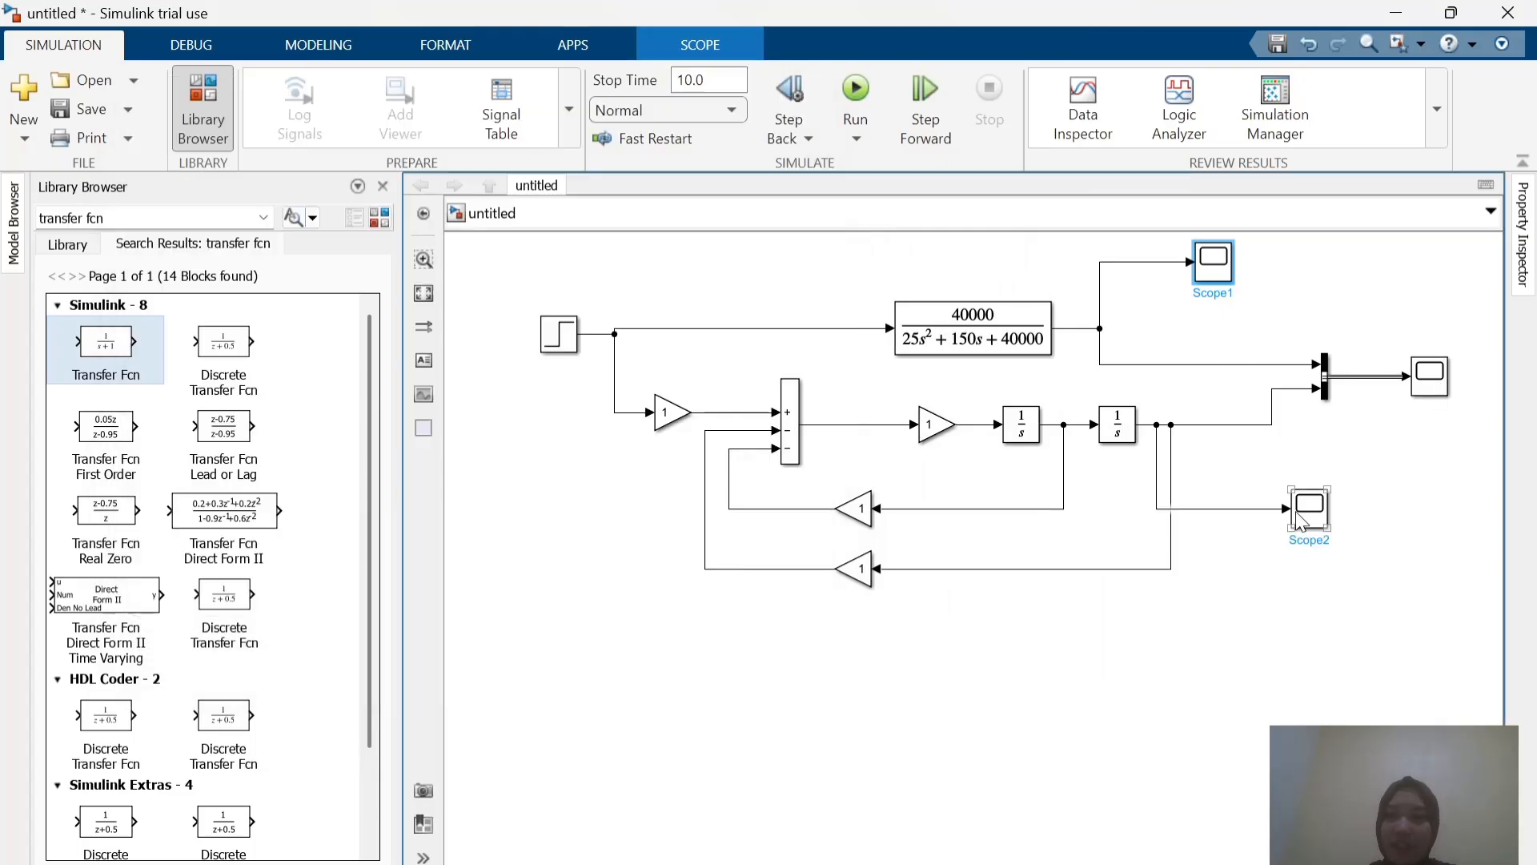
double_click(1300, 518)
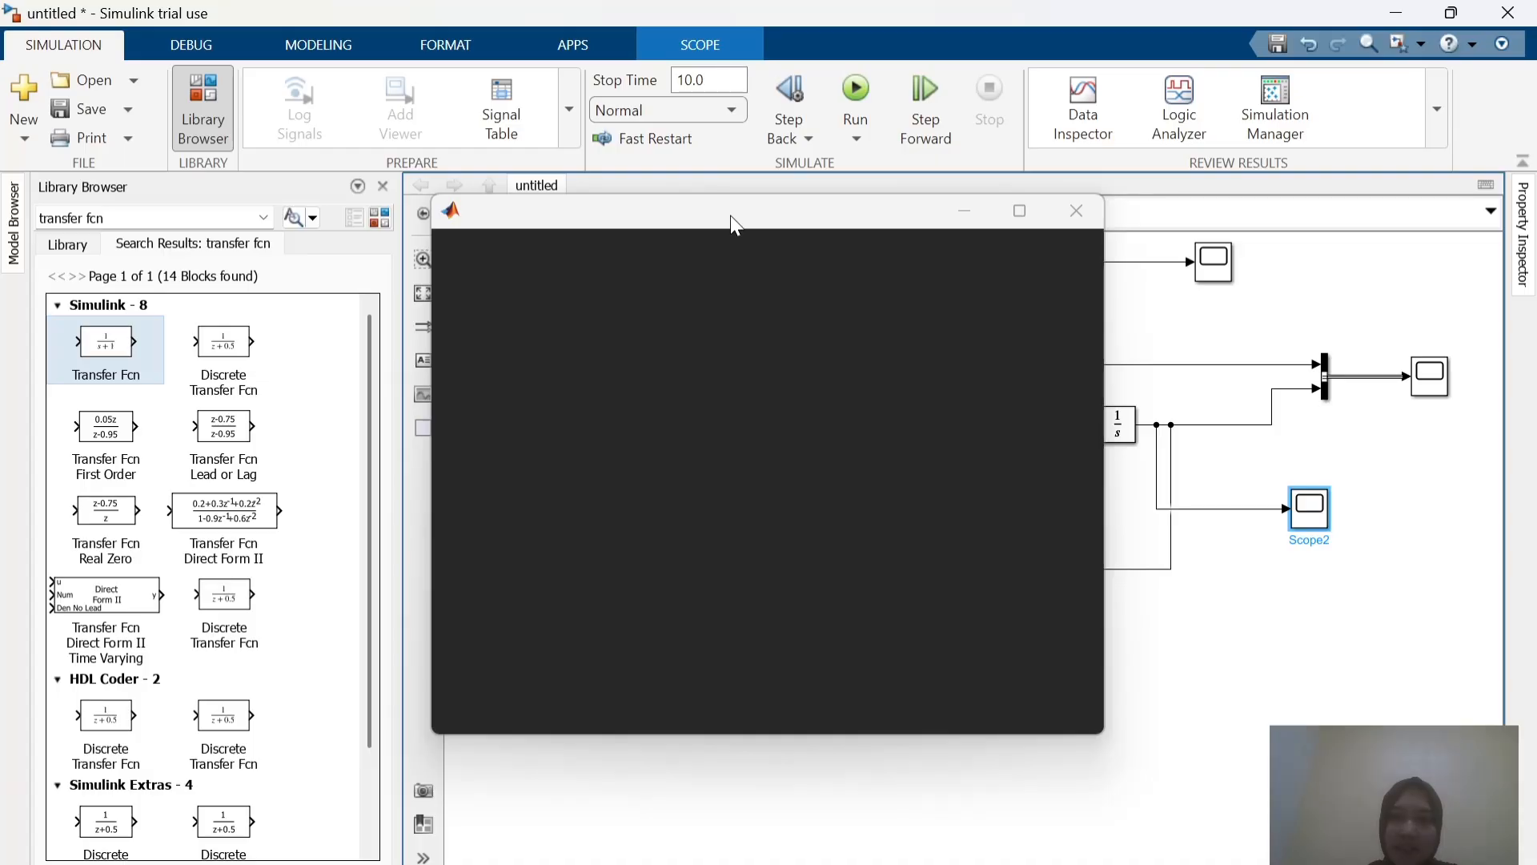
drag(730, 214, 363, 131)
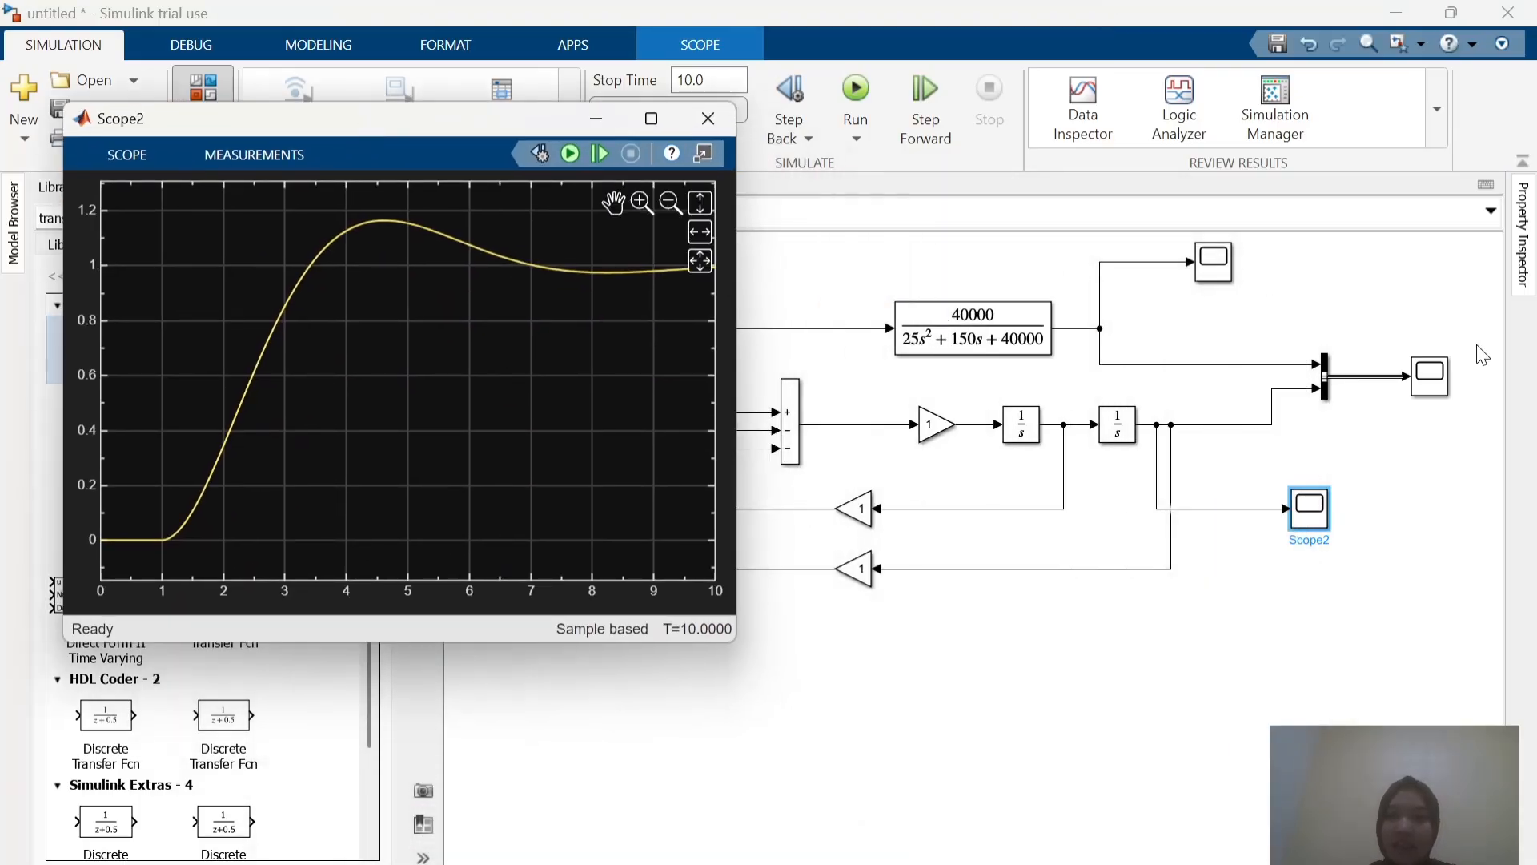
double_click(1437, 378)
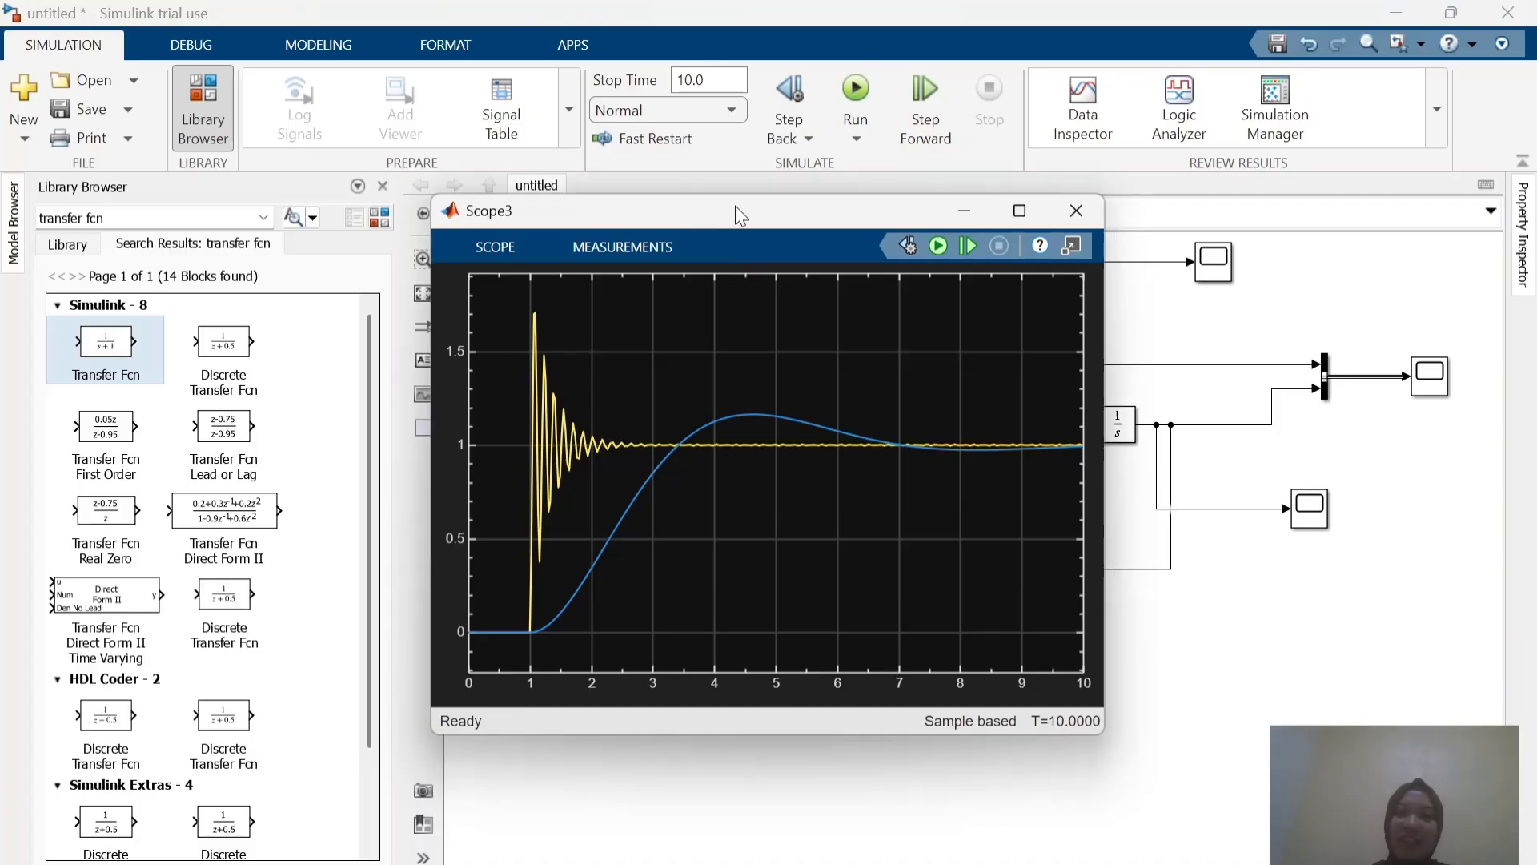
drag(684, 214, 999, 186)
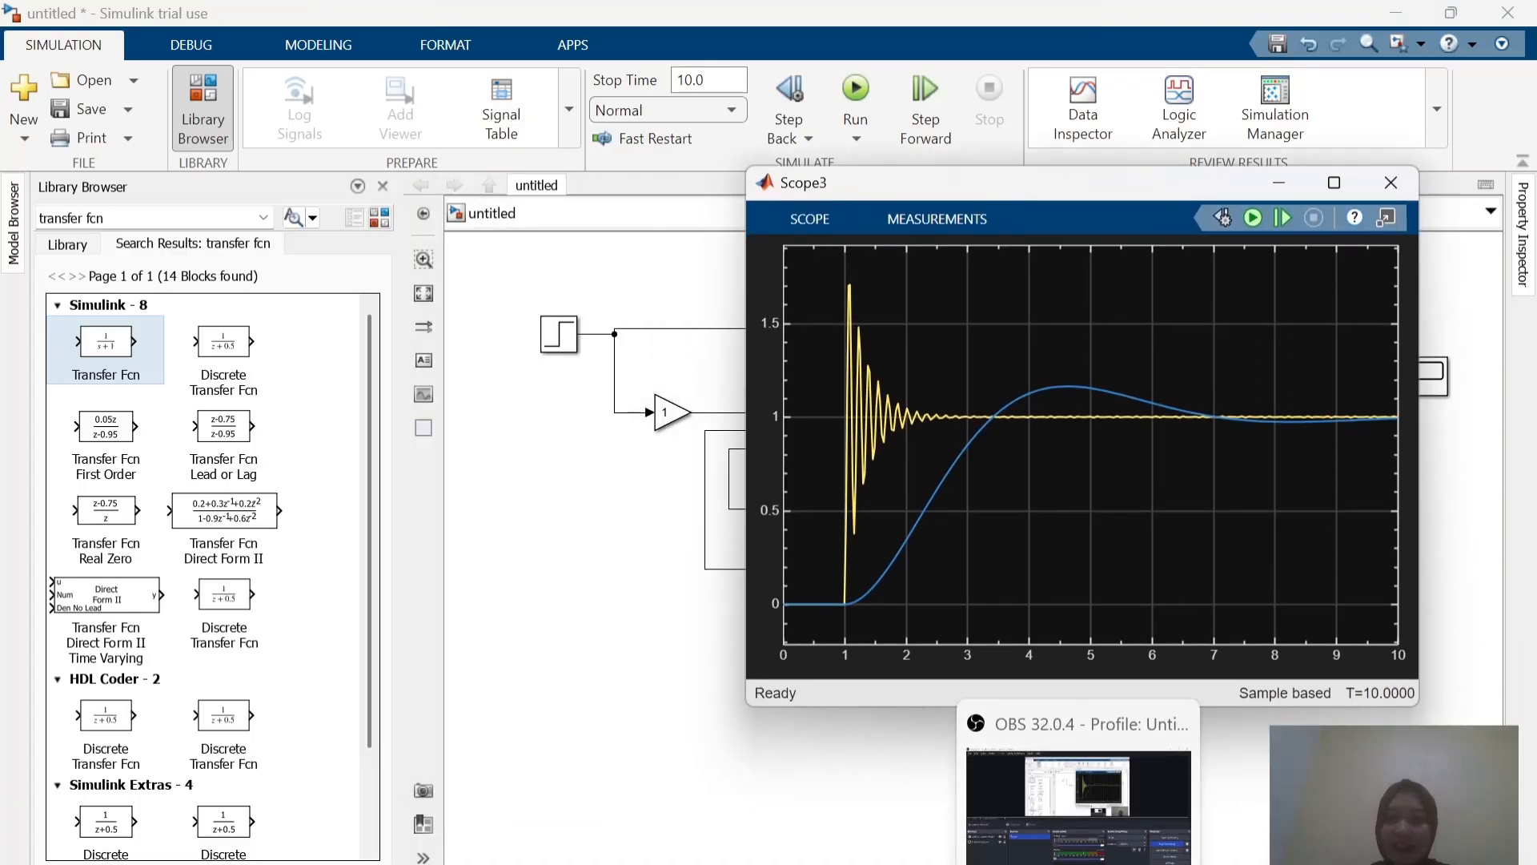
Step: Bring the Scope1 plot back to the front and arrange it side by side with the Scope3 plot
mouse_move(1153, 805)
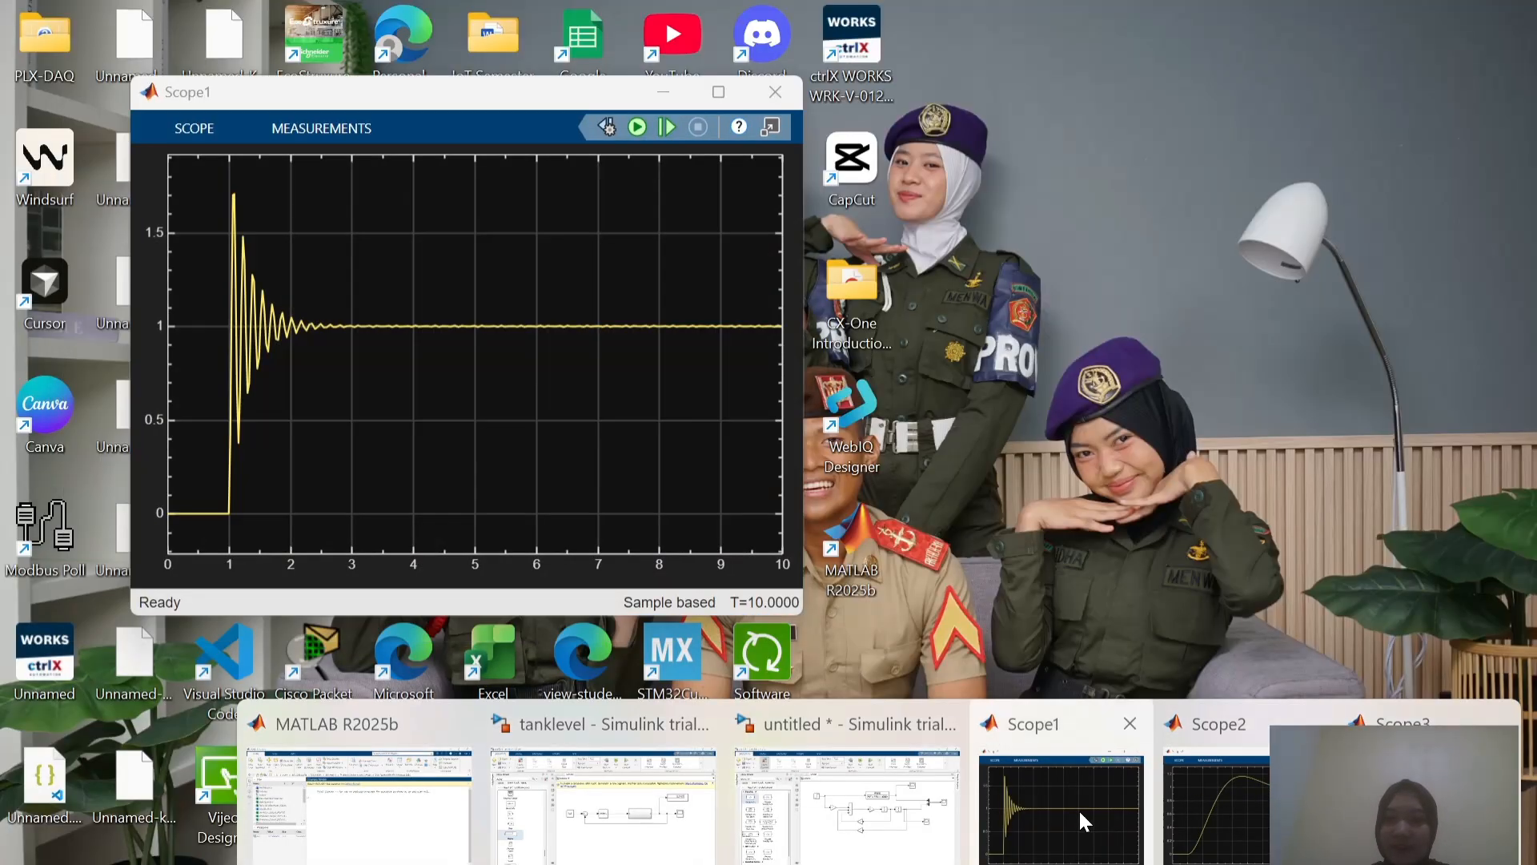
click(1078, 809)
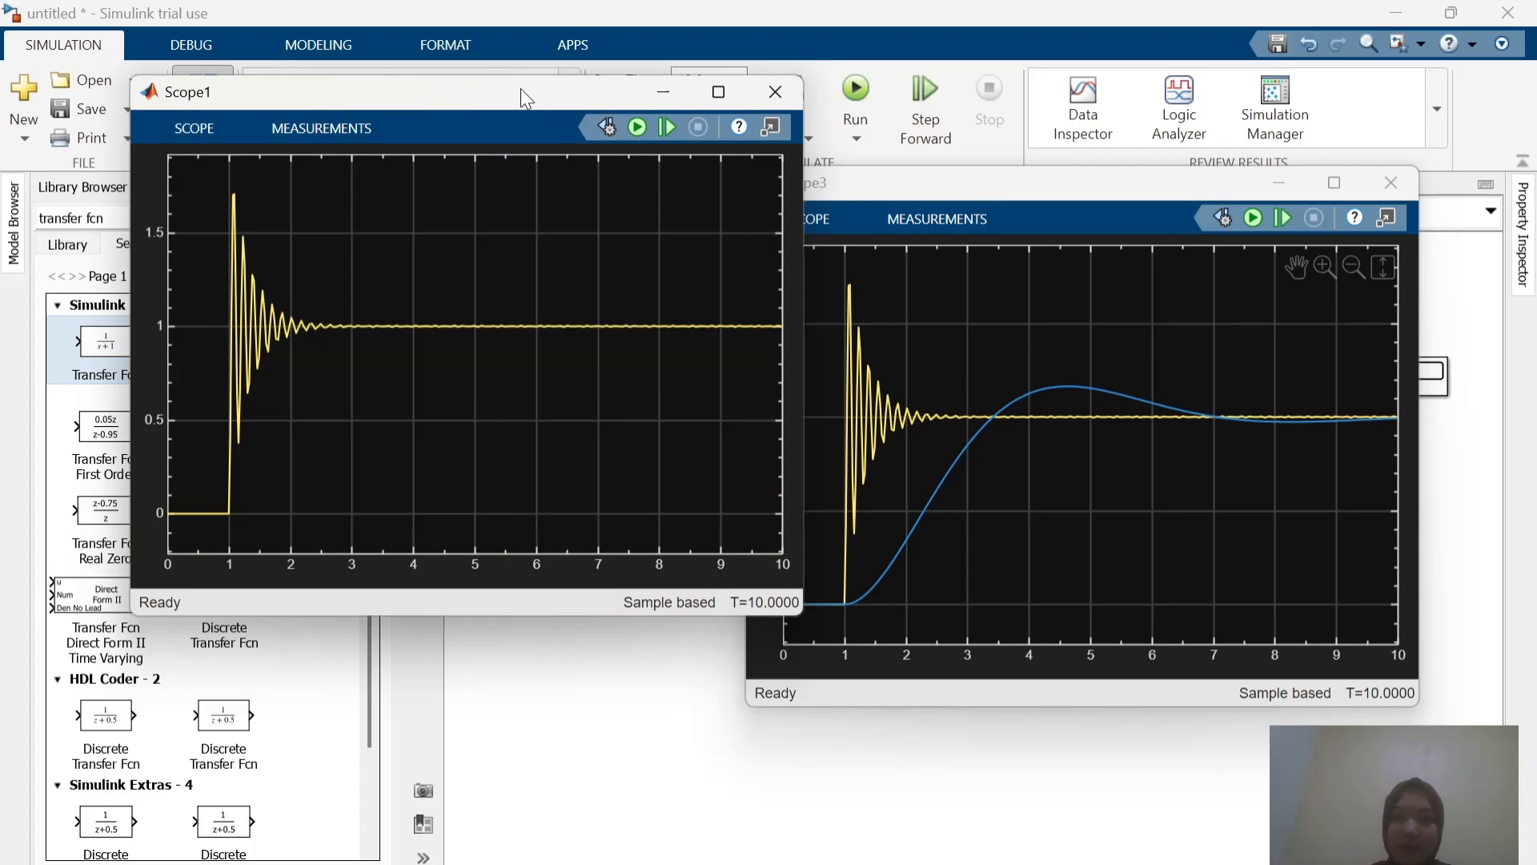
drag(521, 88, 396, 61)
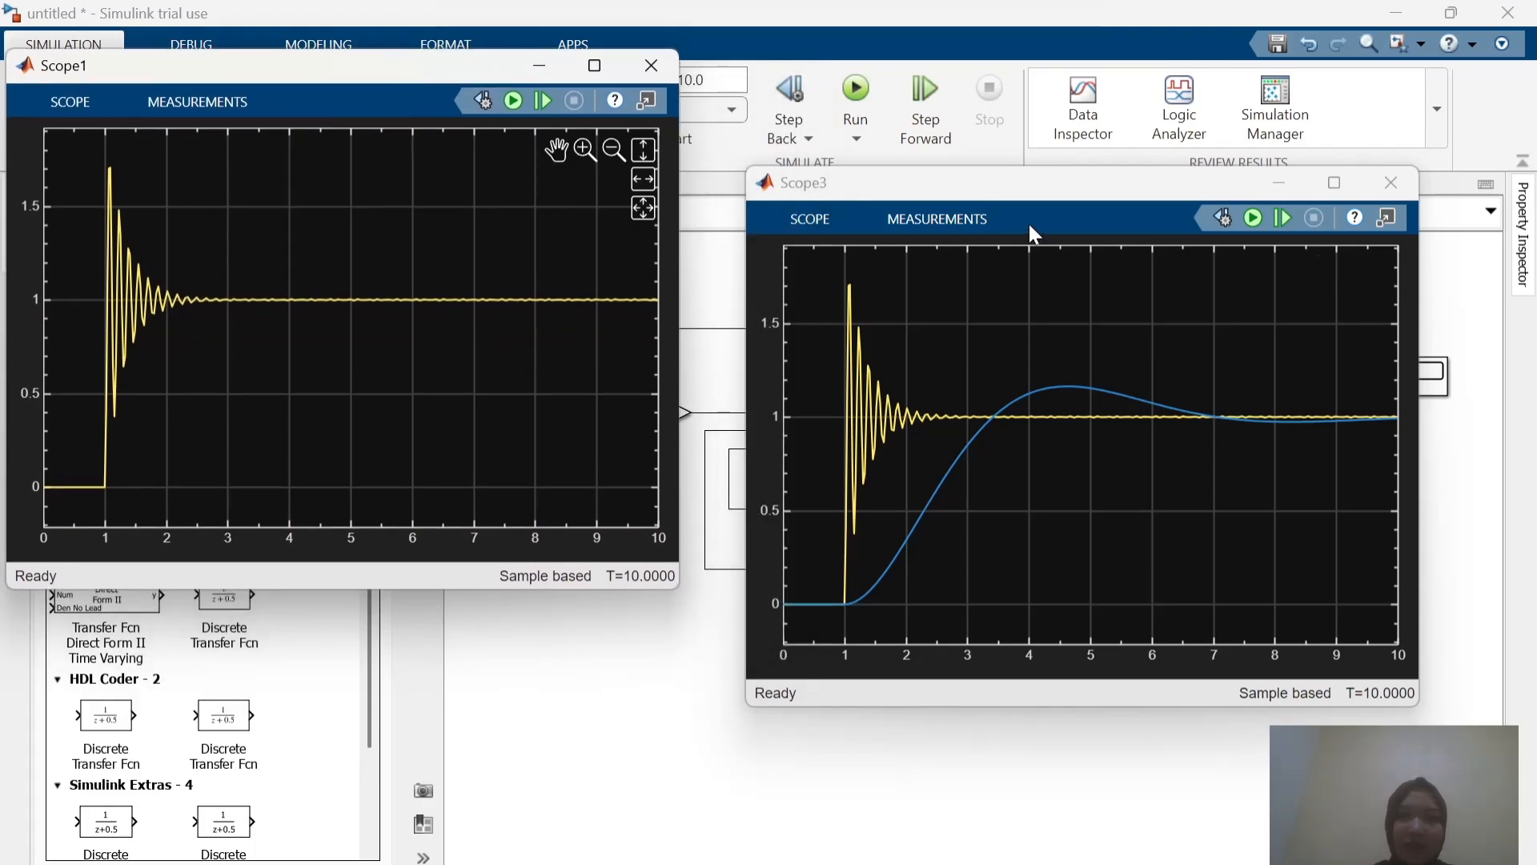
drag(1002, 186, 1111, 61)
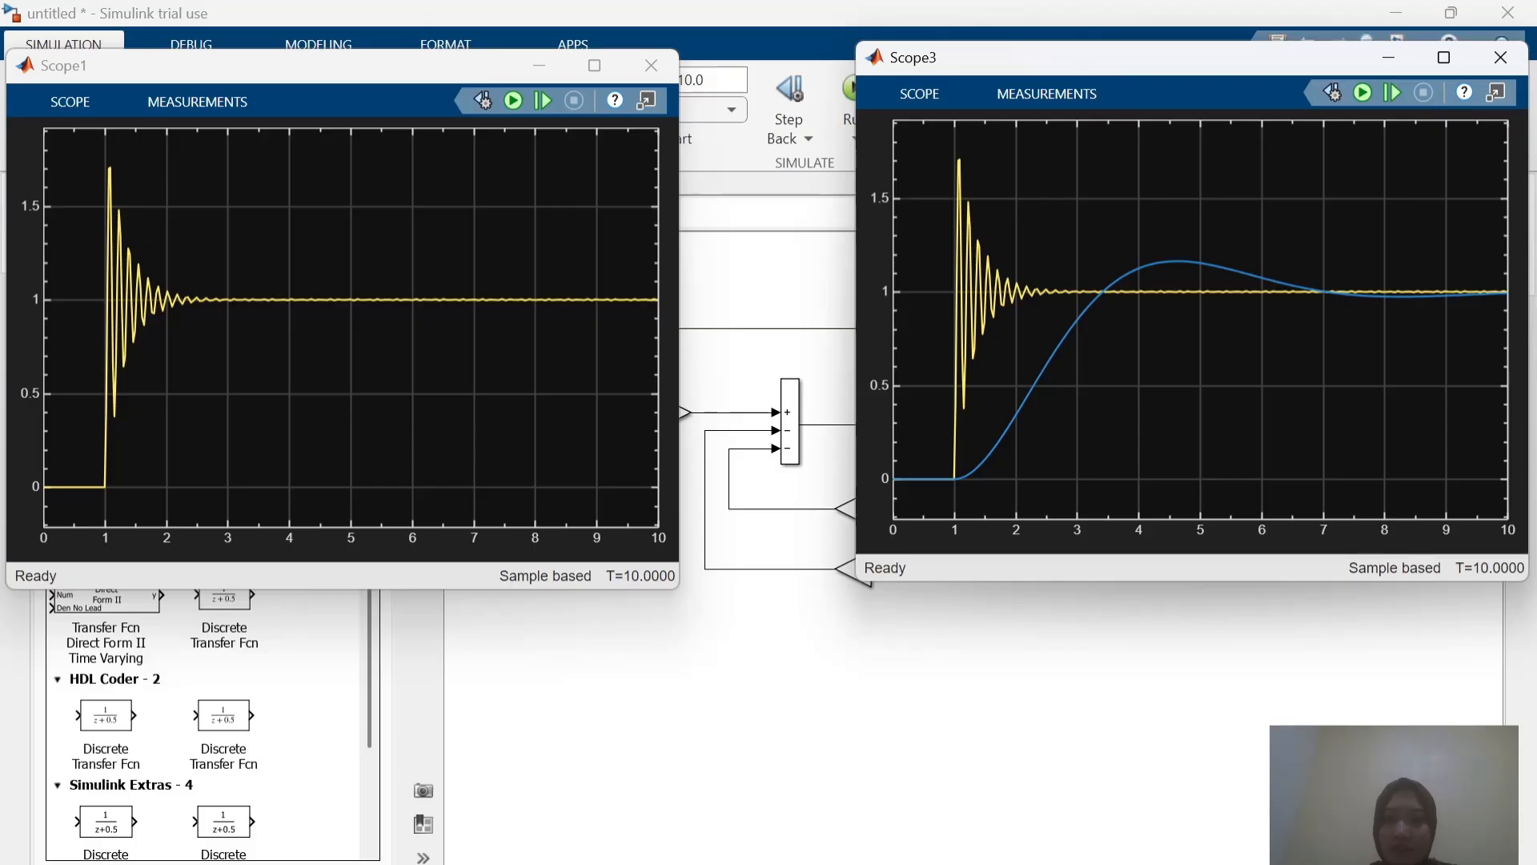
Step: Bring the Scope2 plot to the front, place it below the other two plots, and move Scope1 slightly higher for comparison
mouse_move(878, 863)
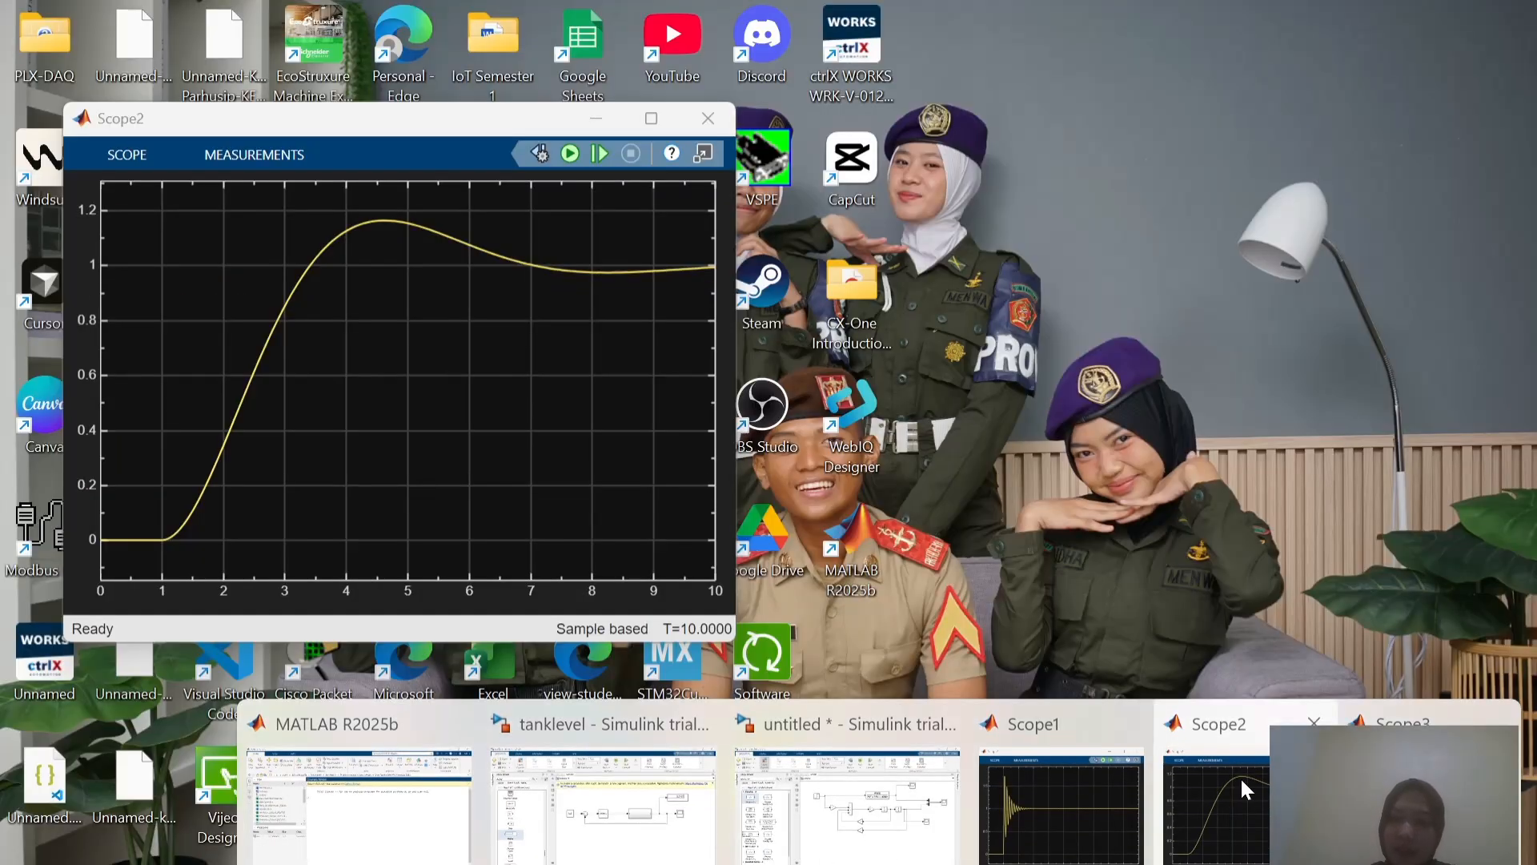
click(1241, 778)
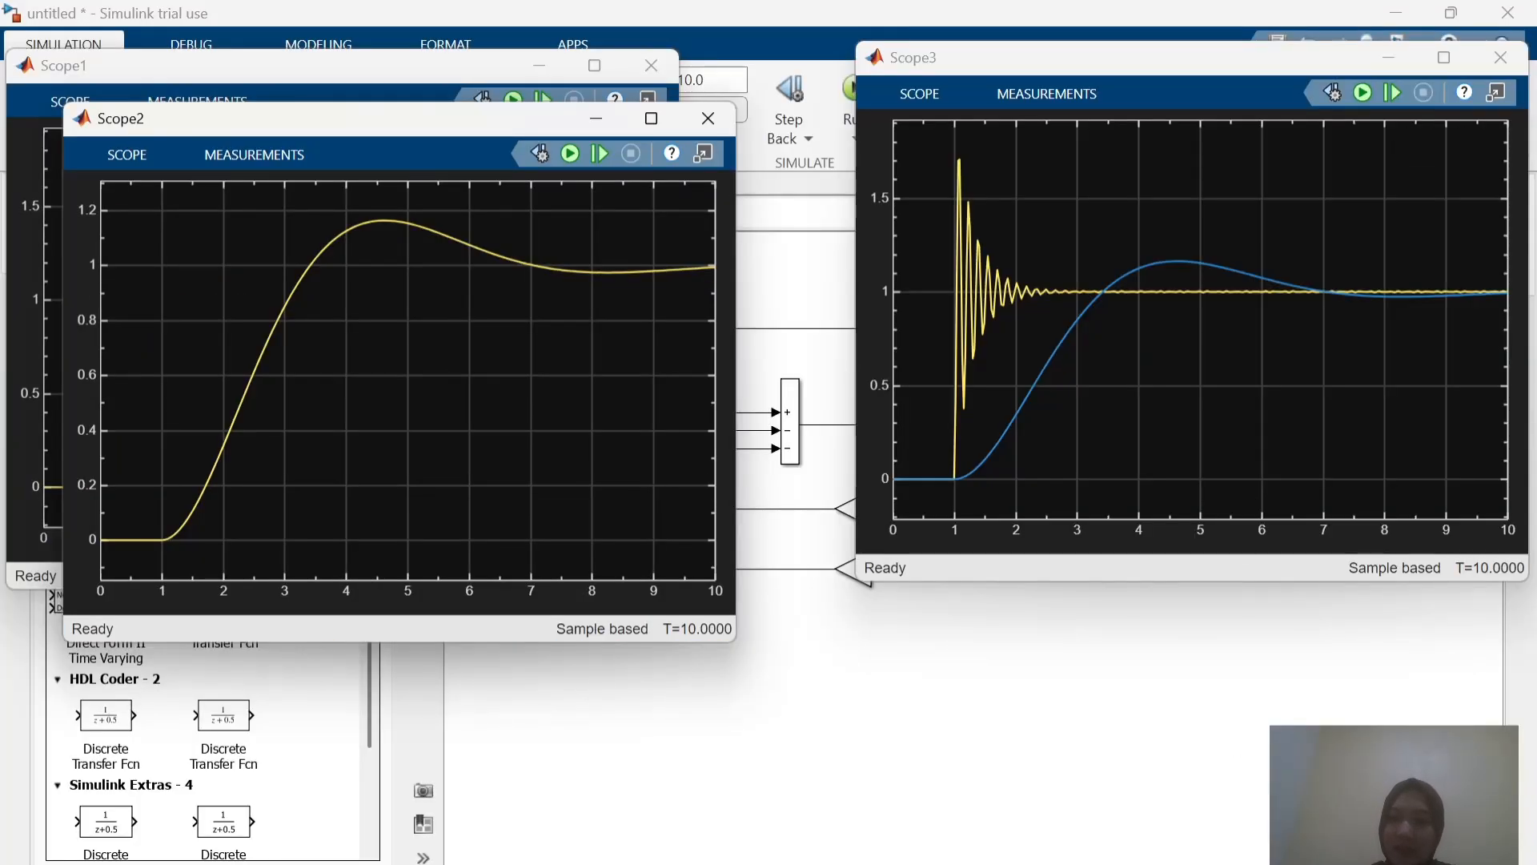
mouse_move(1193, 819)
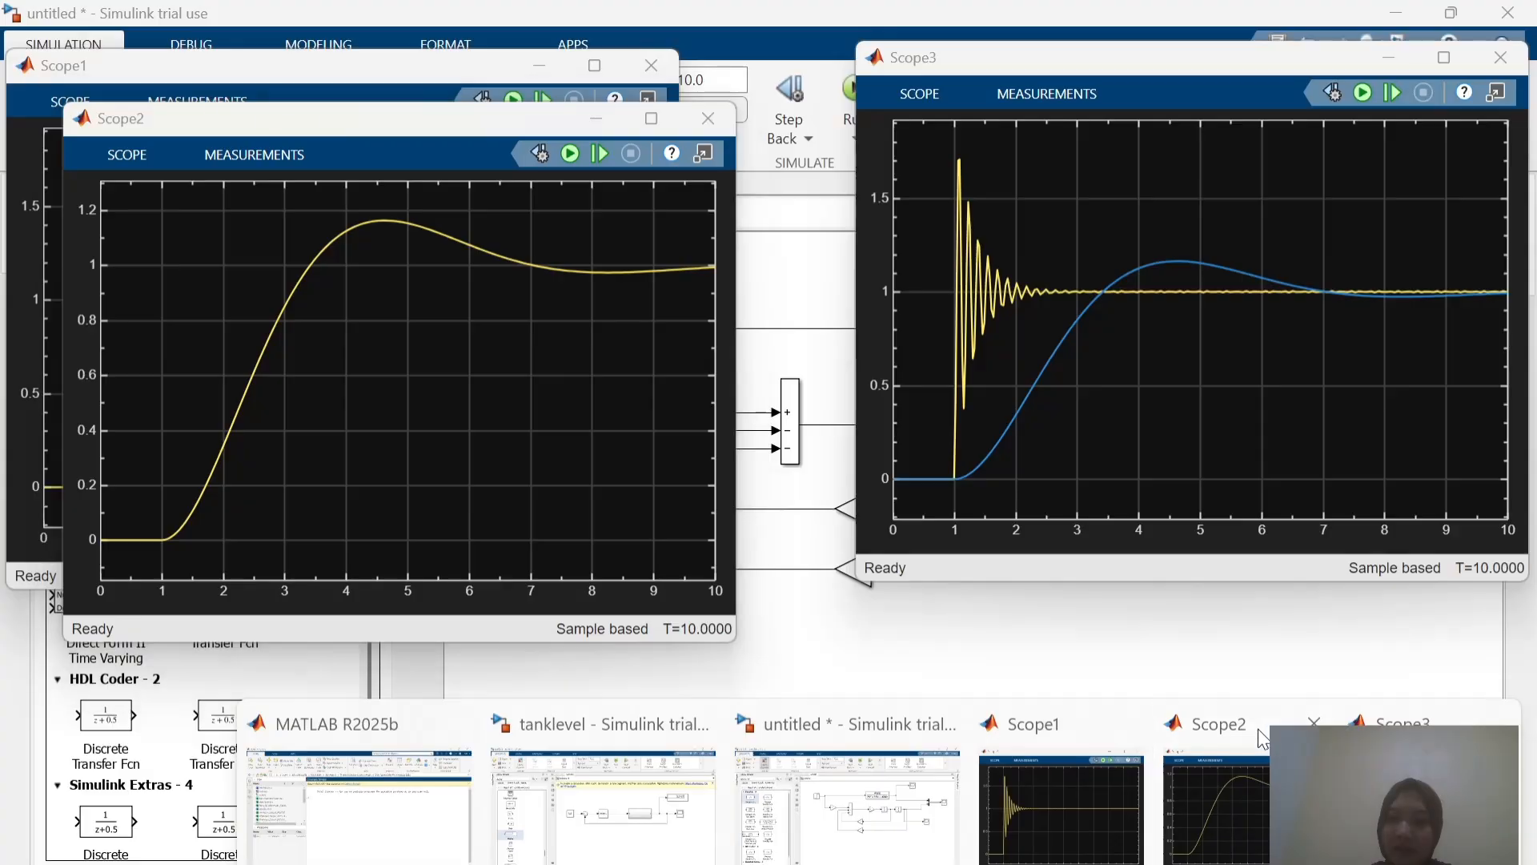
click(1257, 729)
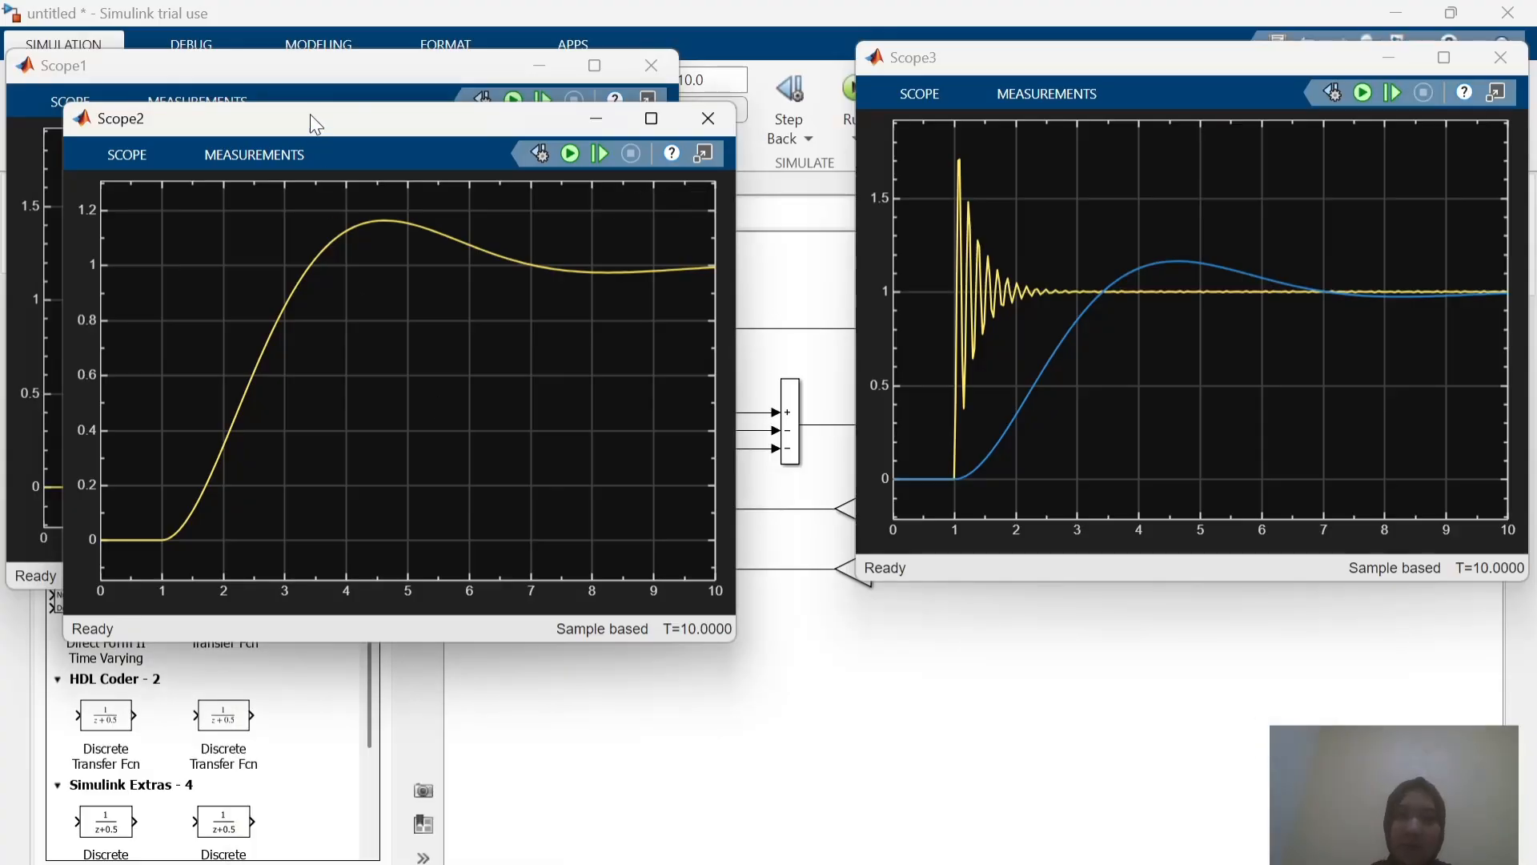
drag(316, 124, 773, 456)
drag(291, 65, 295, 16)
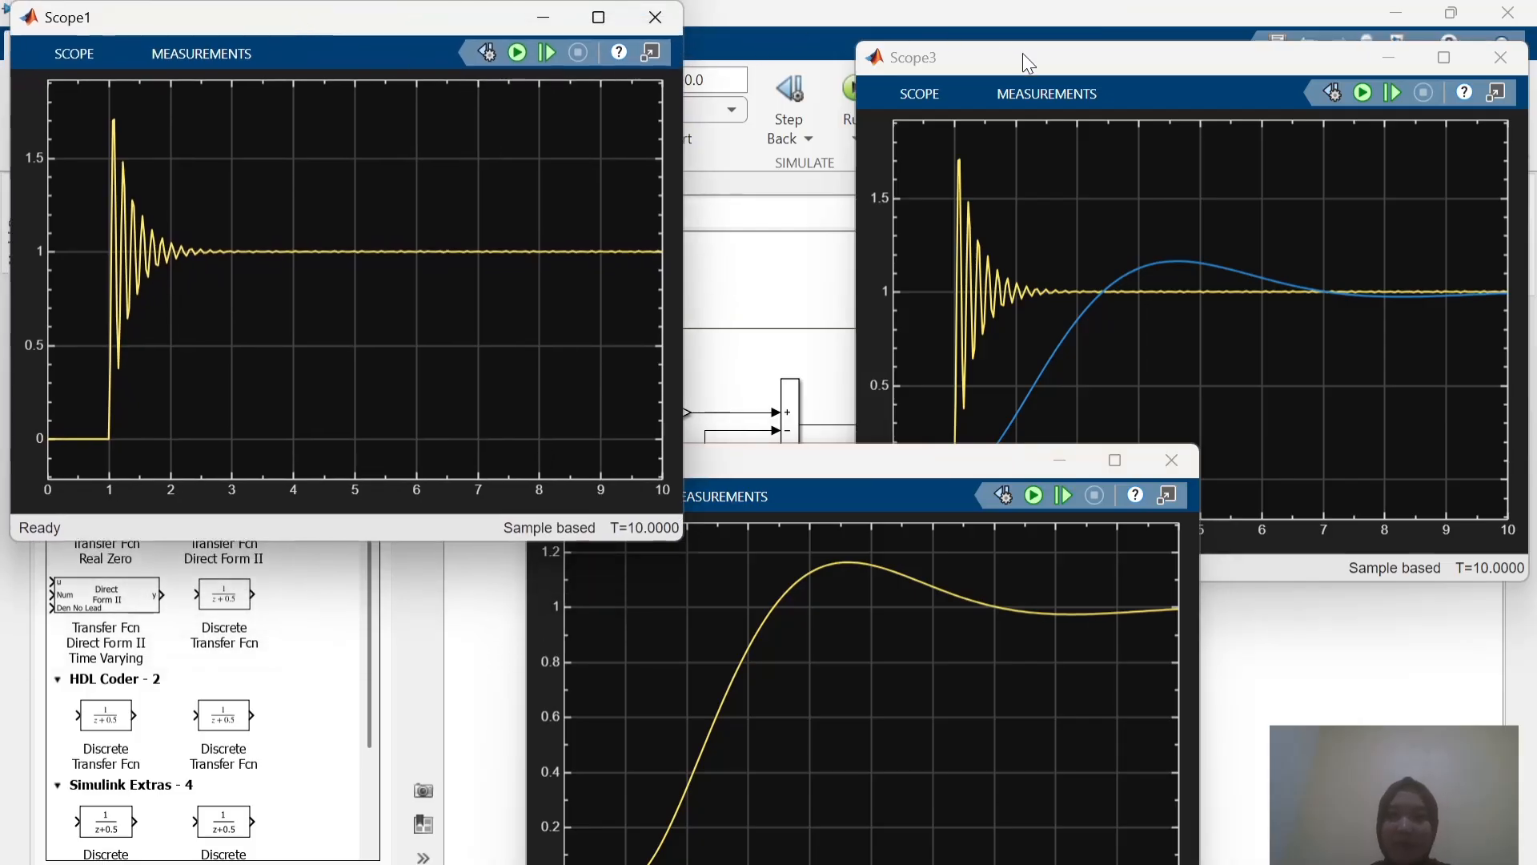
Step: Rearrange the three plots with Scope1 and Scope3 side by side and Scope2 in front below Scope1
drag(1021, 52, 995, 38)
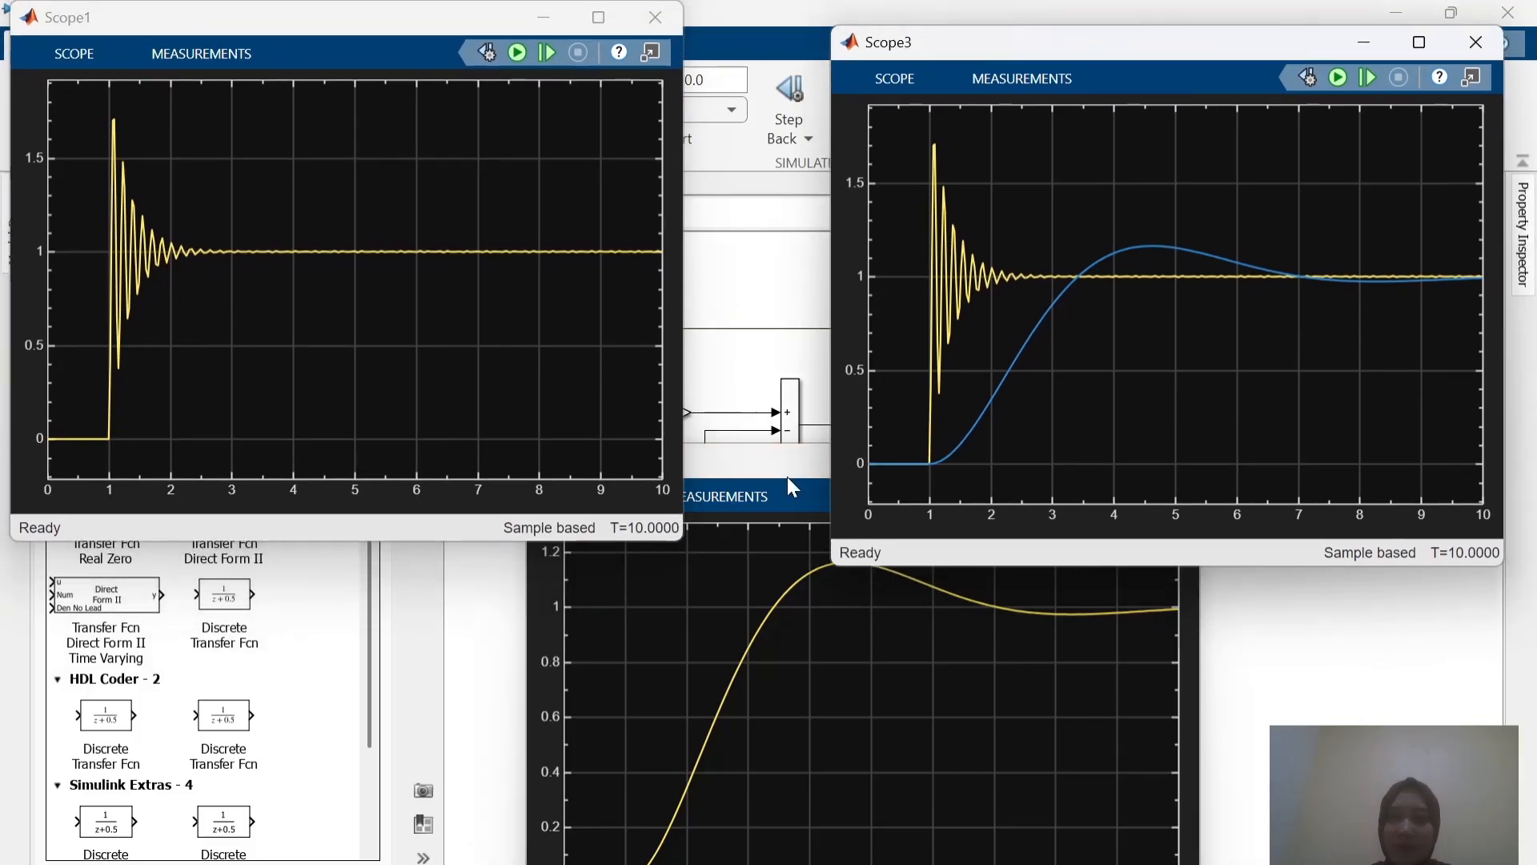
drag(781, 467, 424, 416)
click(475, 15)
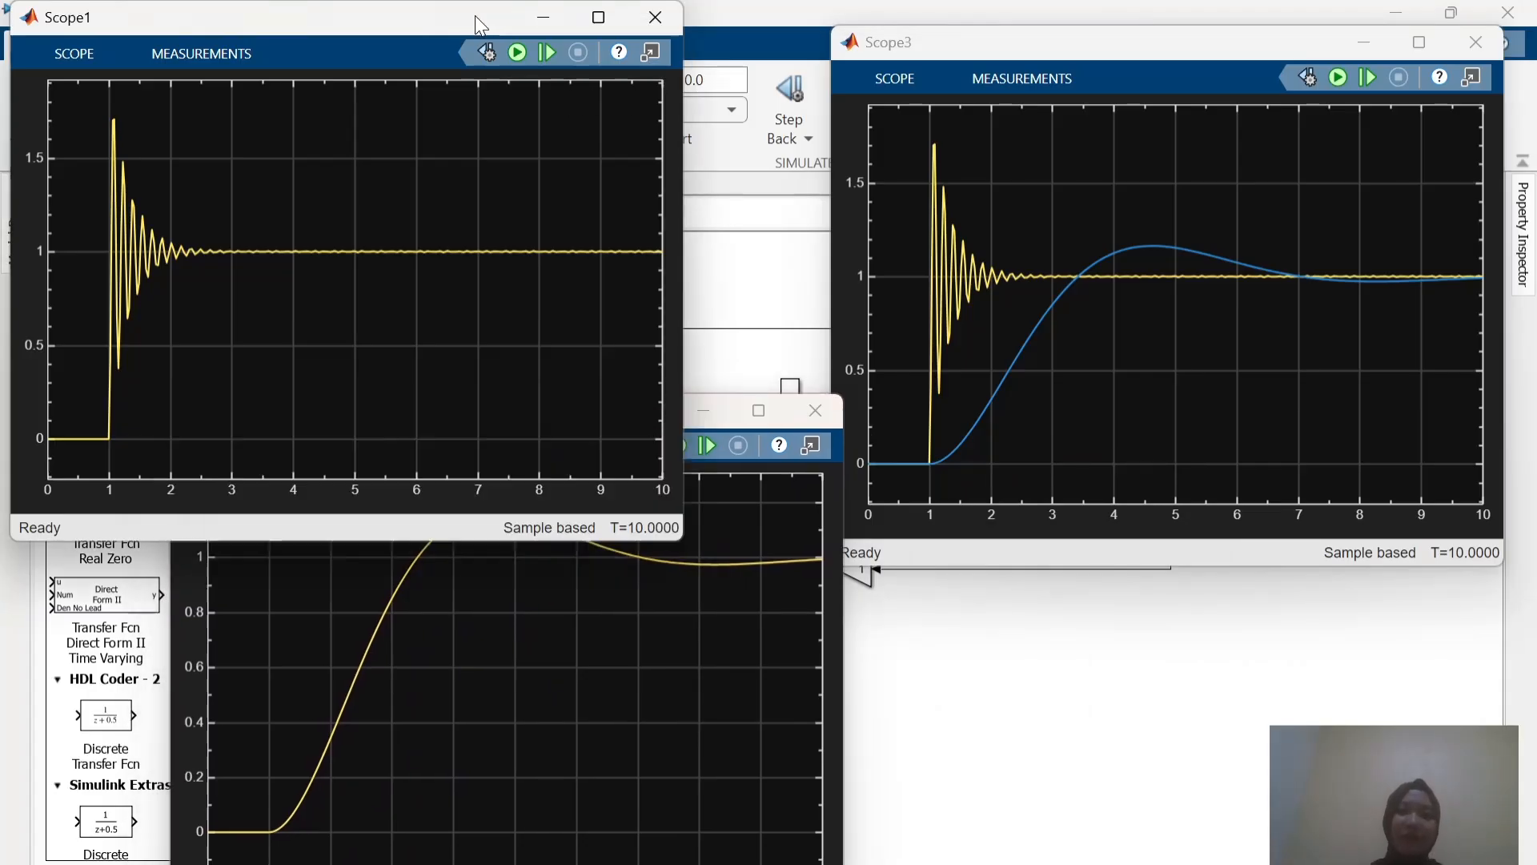
drag(473, 16, 484, 16)
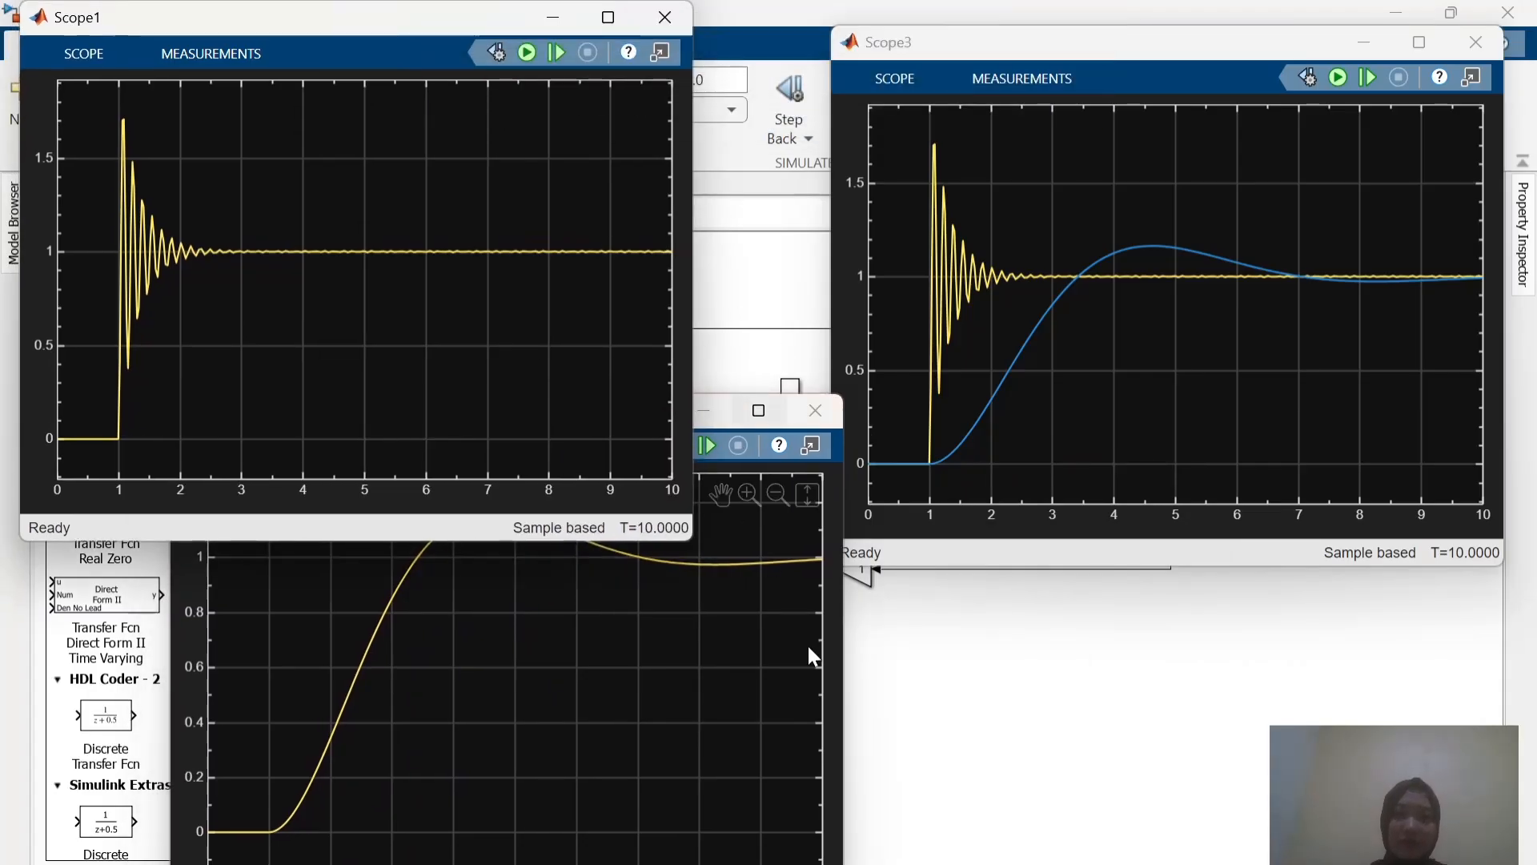
click(738, 725)
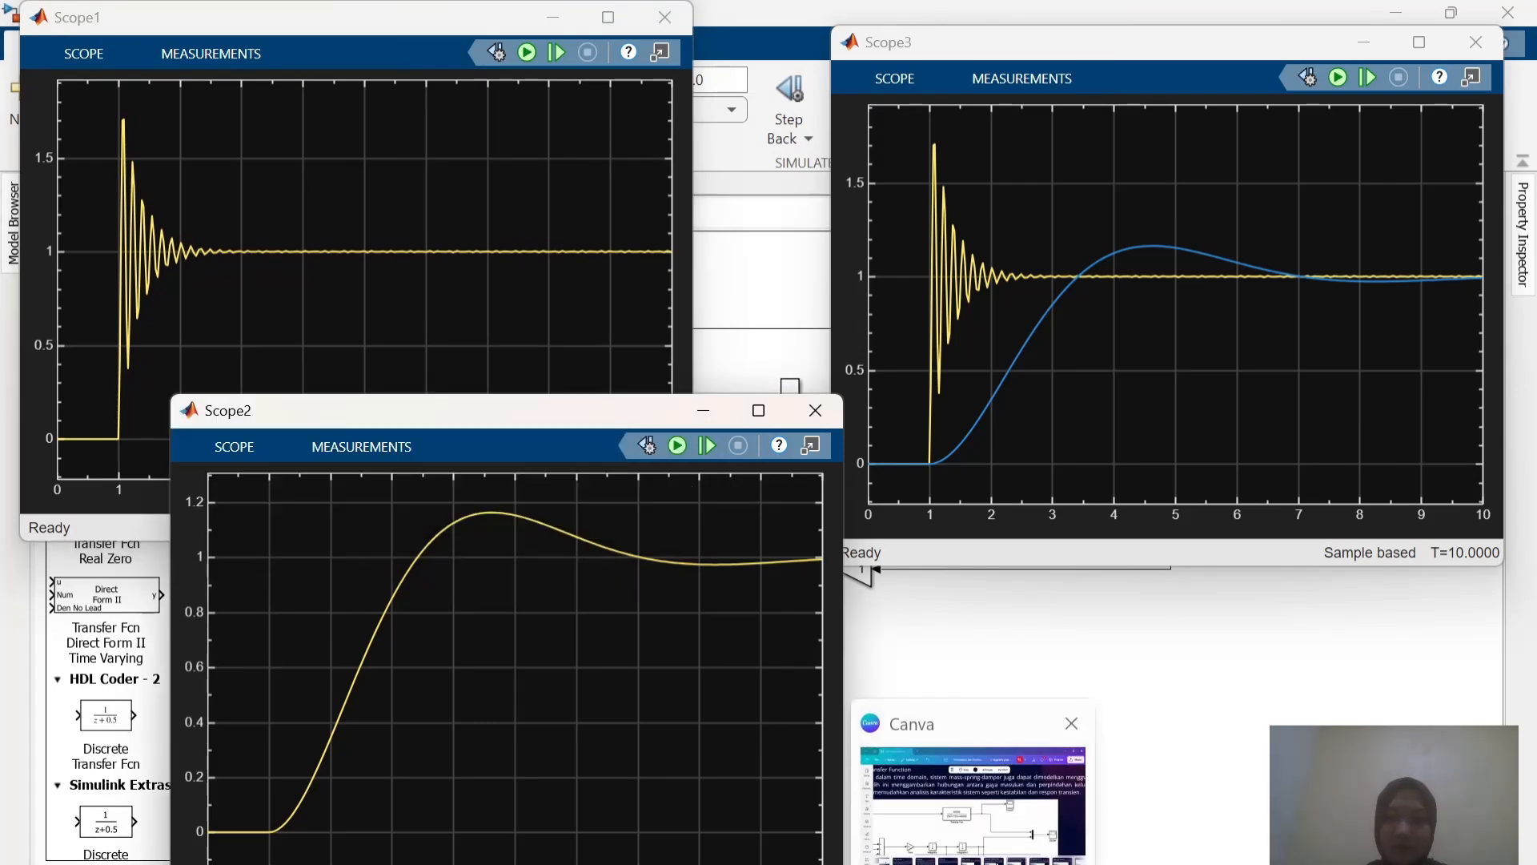
Step: Switch to the Canva presentation and review the mass-spring-damper diagrams on pages 8 and 9
click(969, 789)
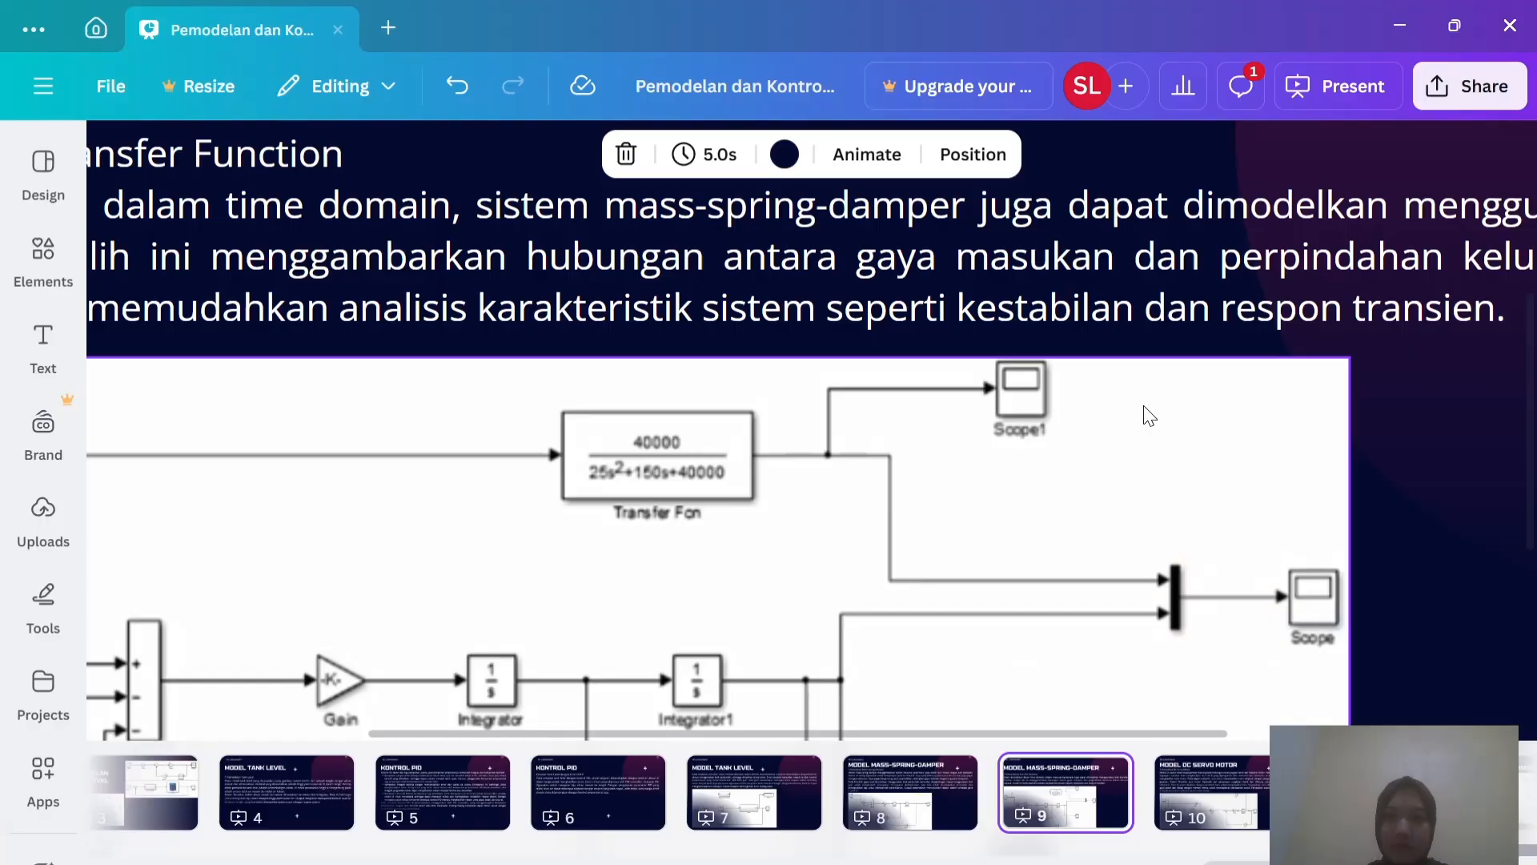
scroll(1148, 416, down, 5)
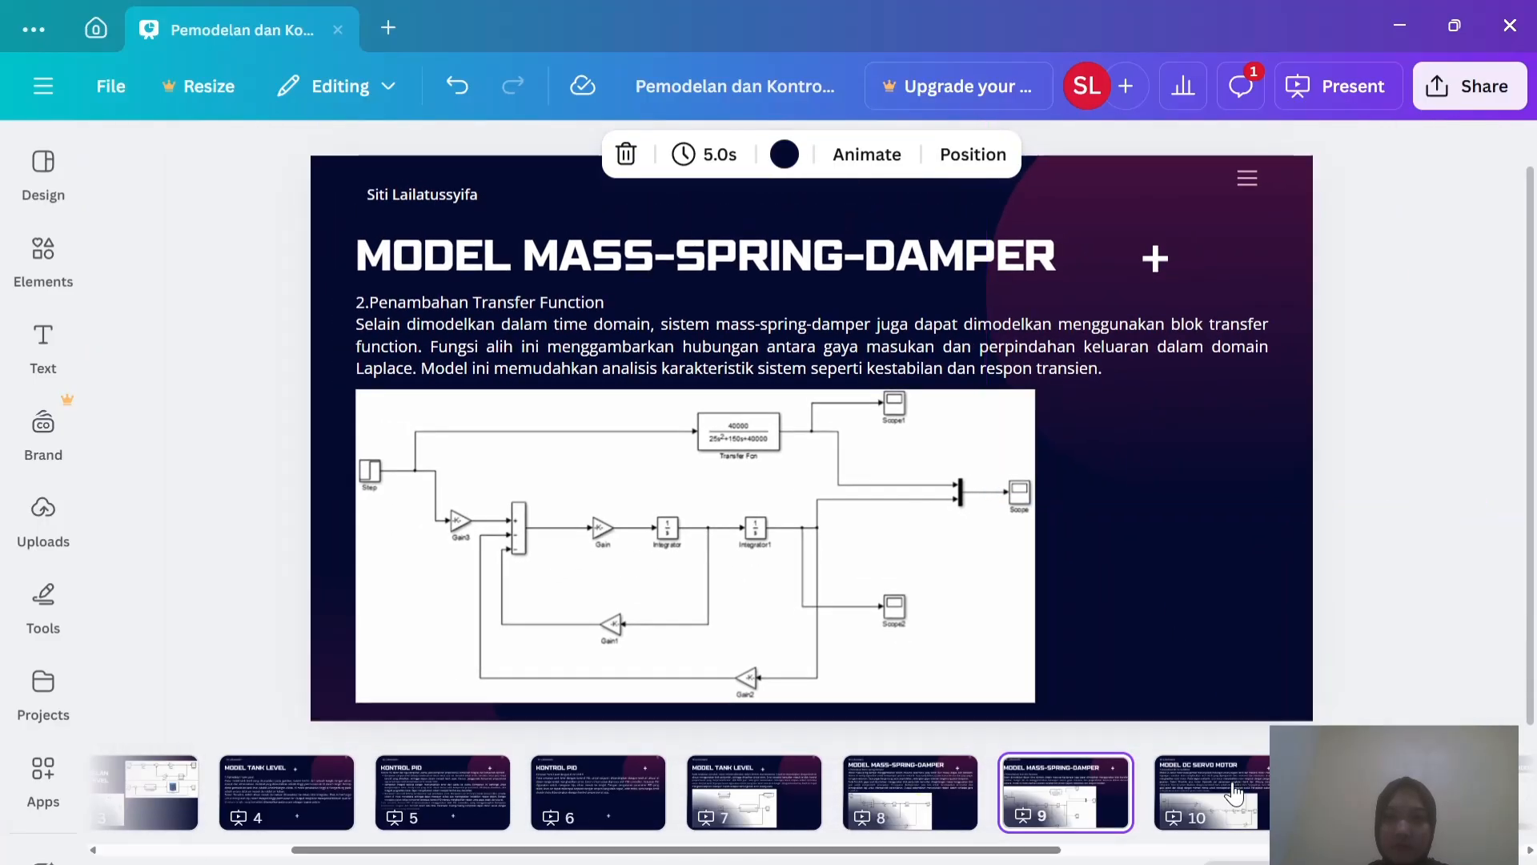
click(1233, 792)
click(1068, 795)
click(885, 797)
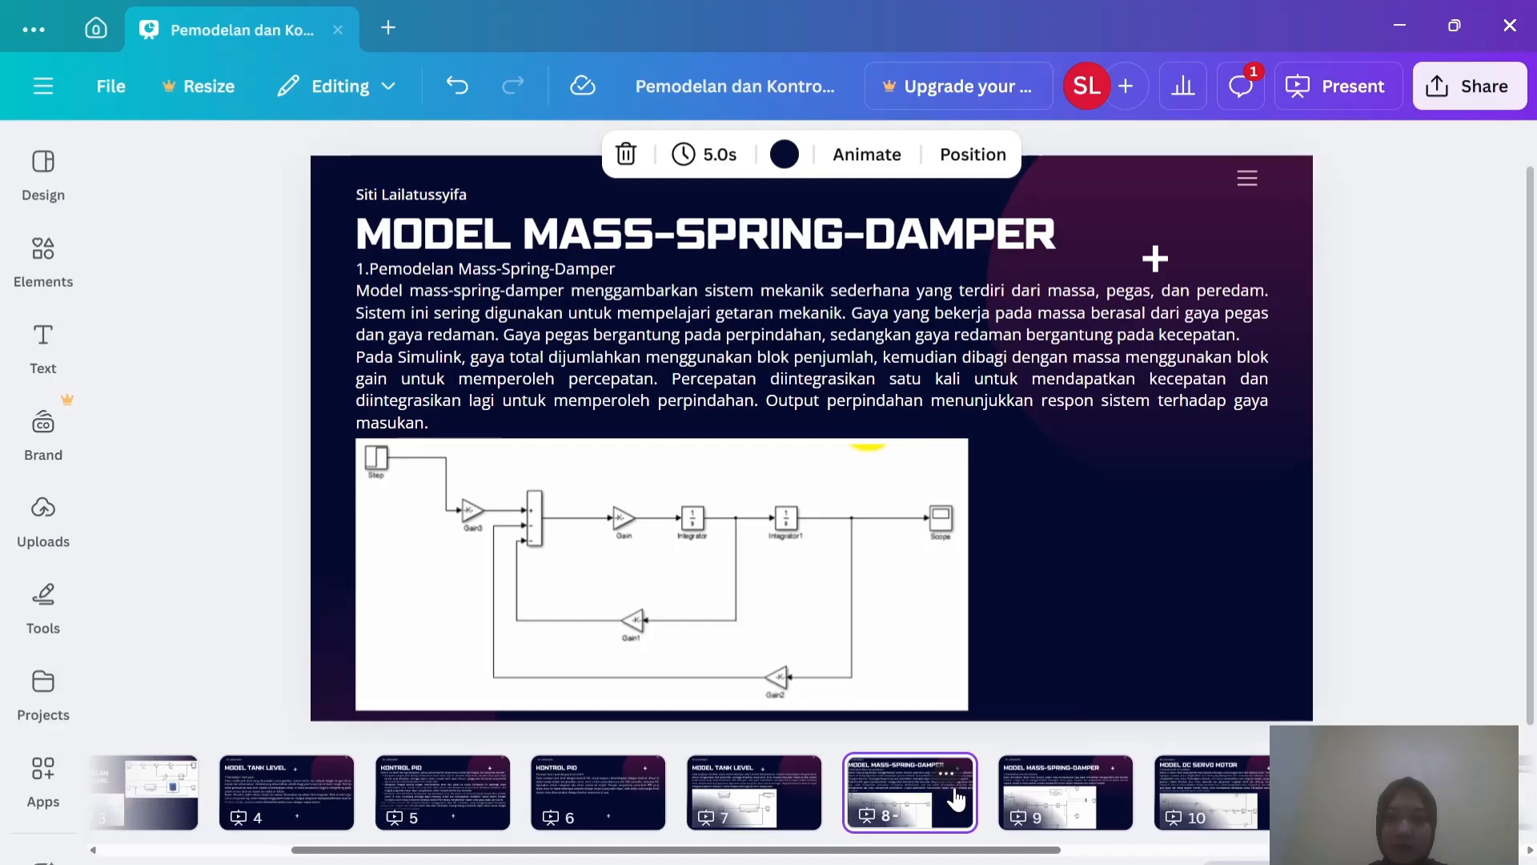
click(1046, 796)
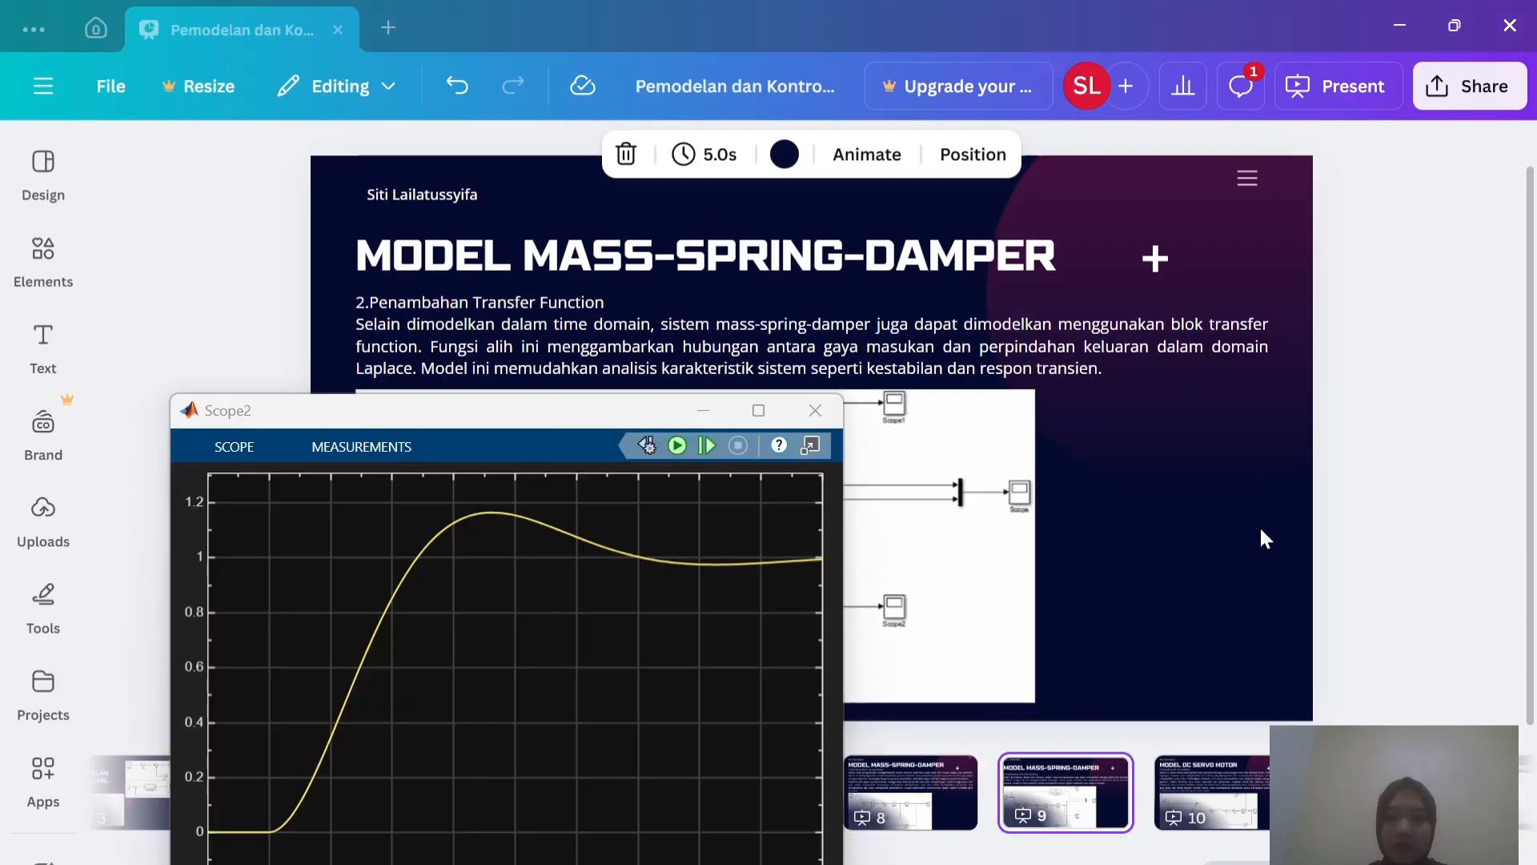
click(1041, 564)
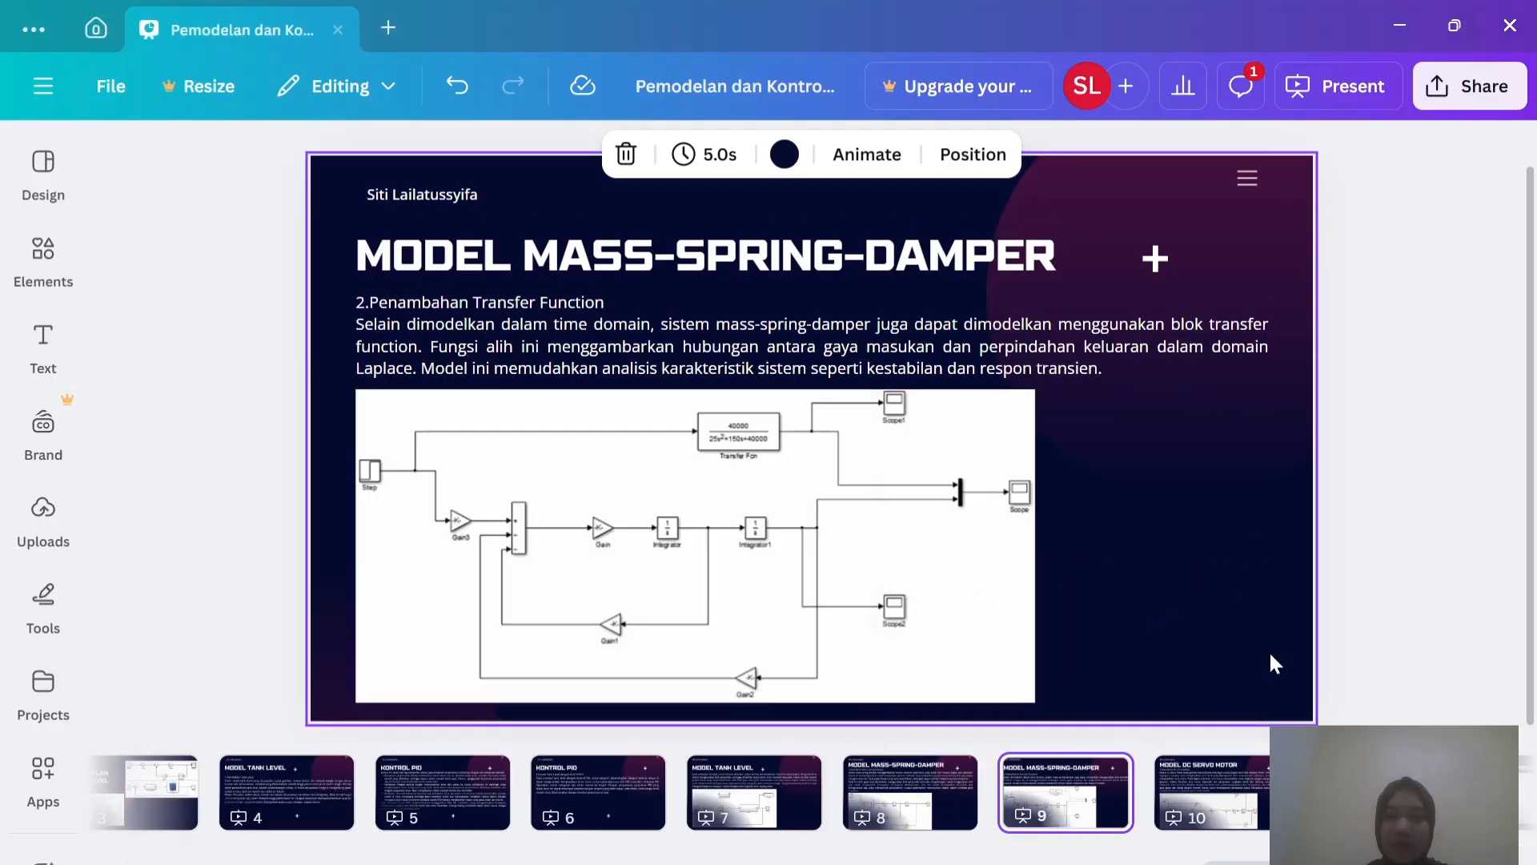
Step: Return to the untitled Simulink model and bring the Scope1, Scope2 and Scope3 plots back in front for comparison
mouse_move(1203, 862)
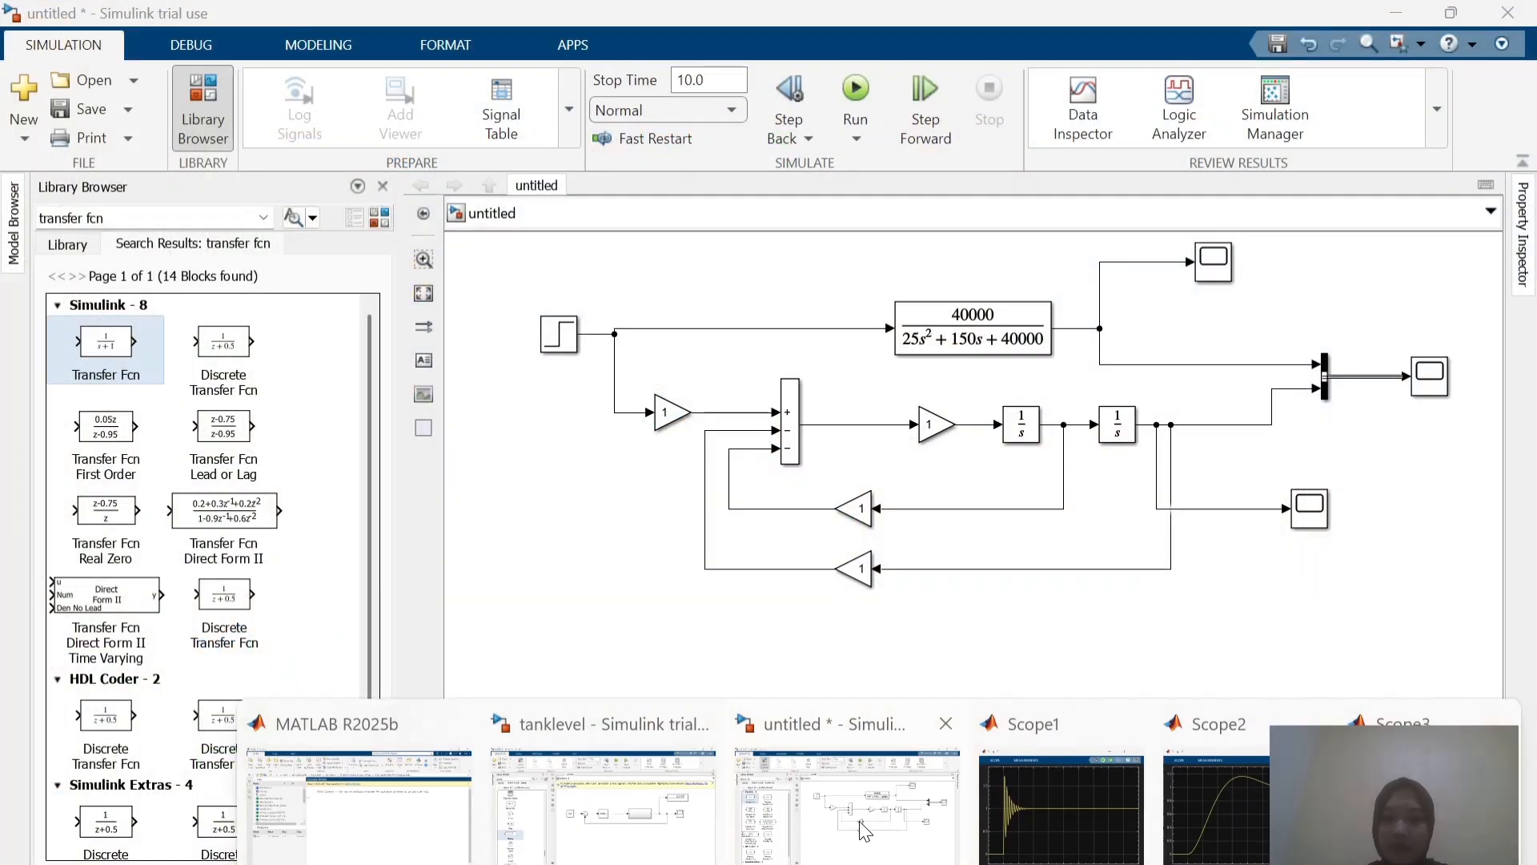
click(858, 823)
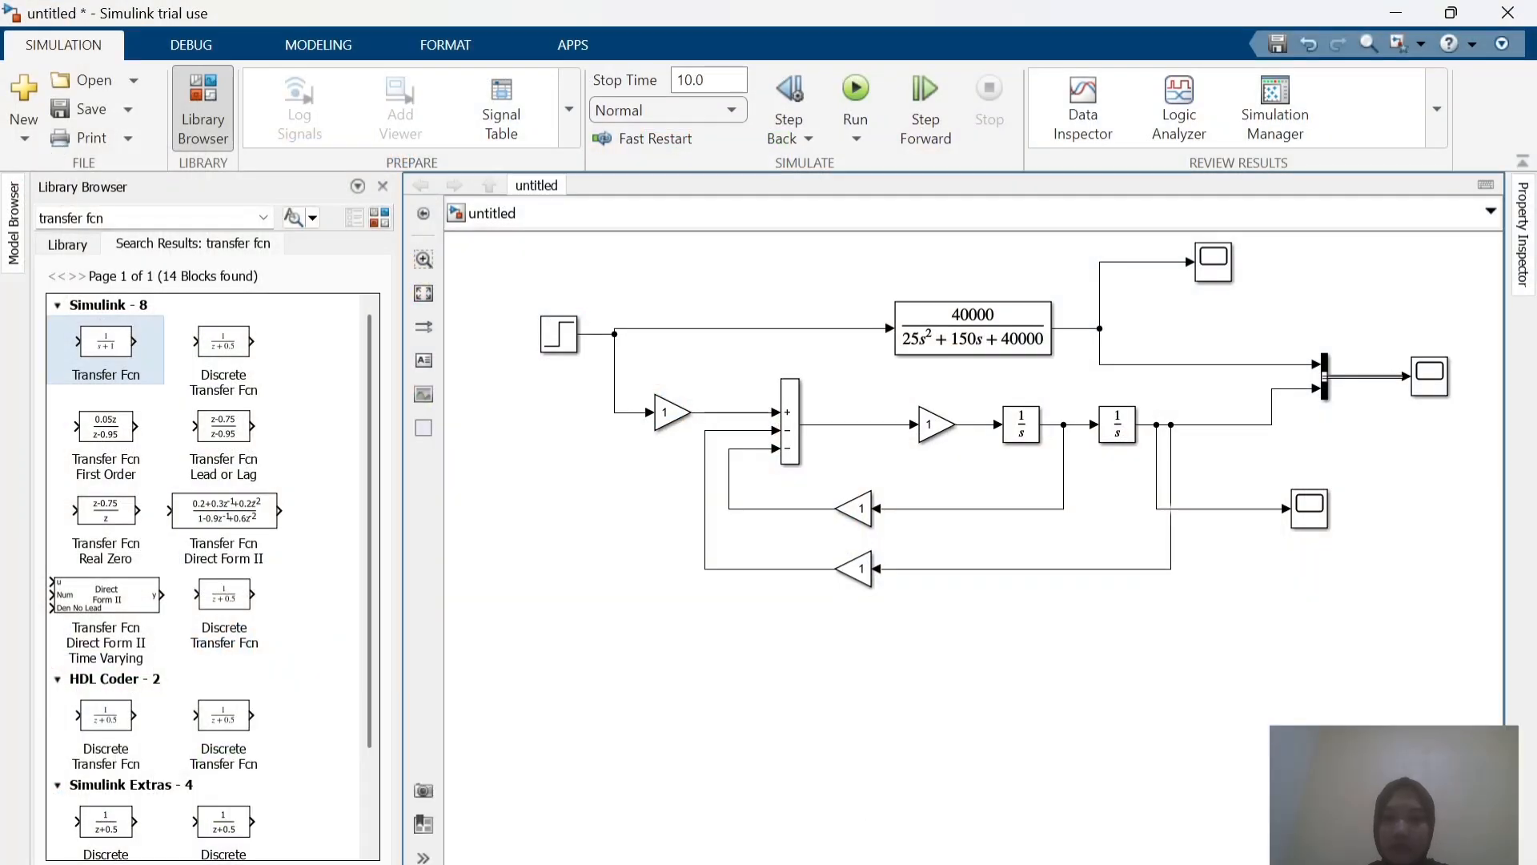
mouse_move(1156, 784)
click(1030, 723)
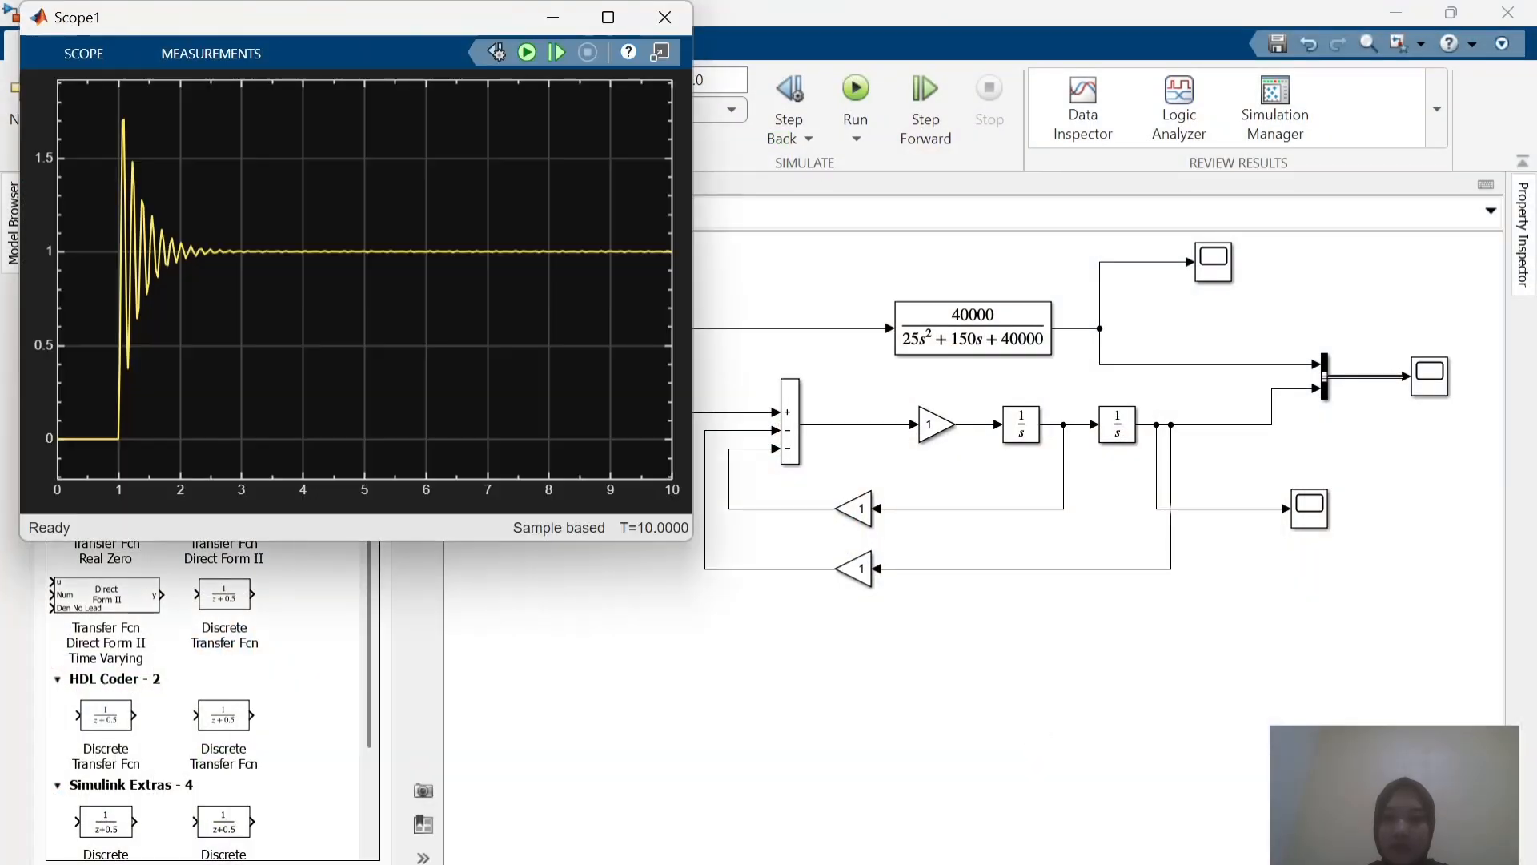
click(1224, 732)
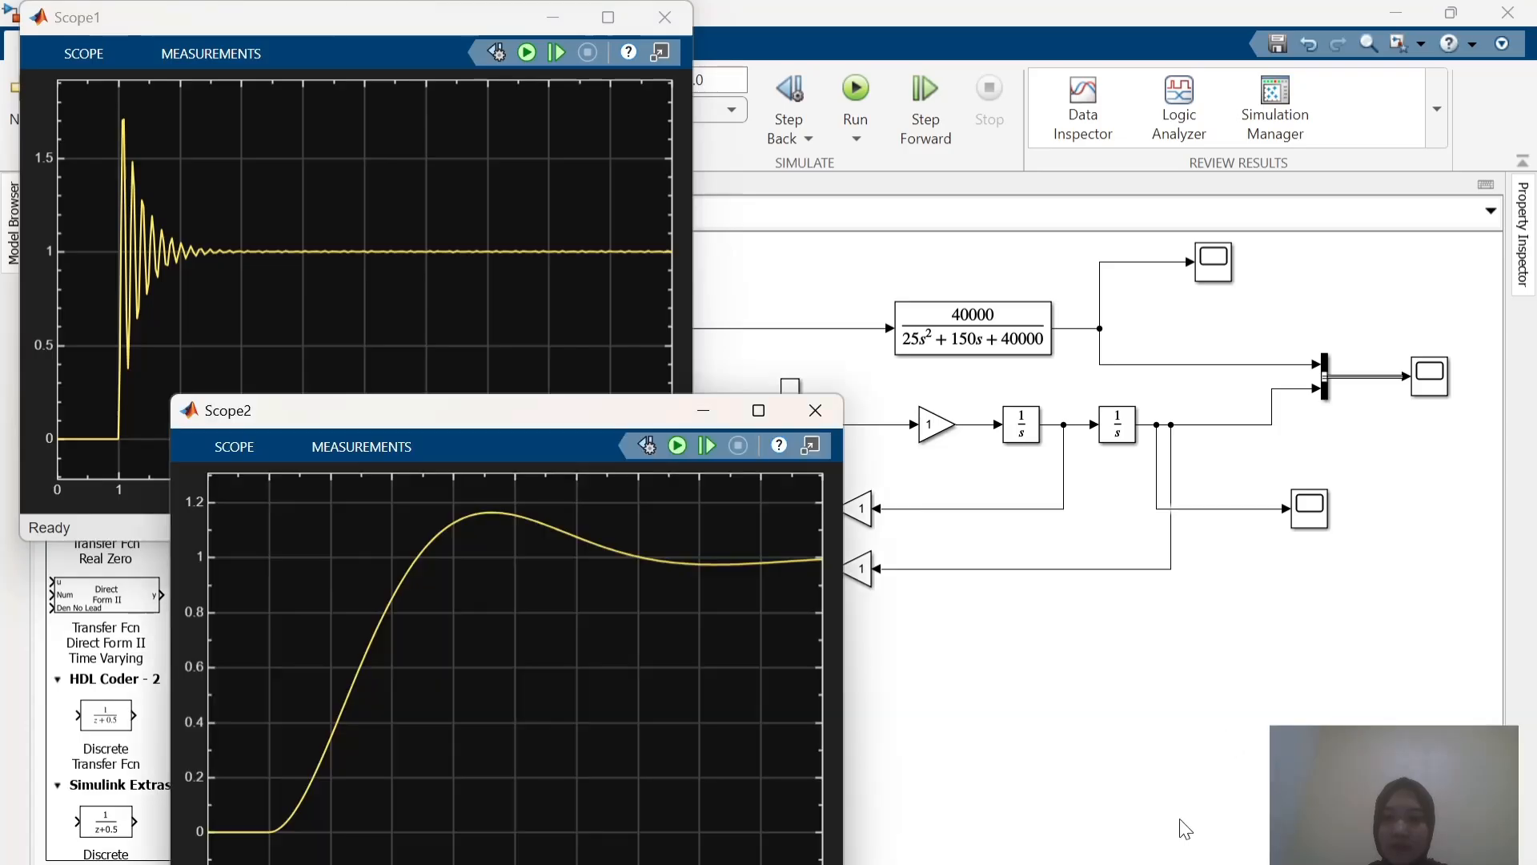
mouse_move(1441, 721)
click(1433, 769)
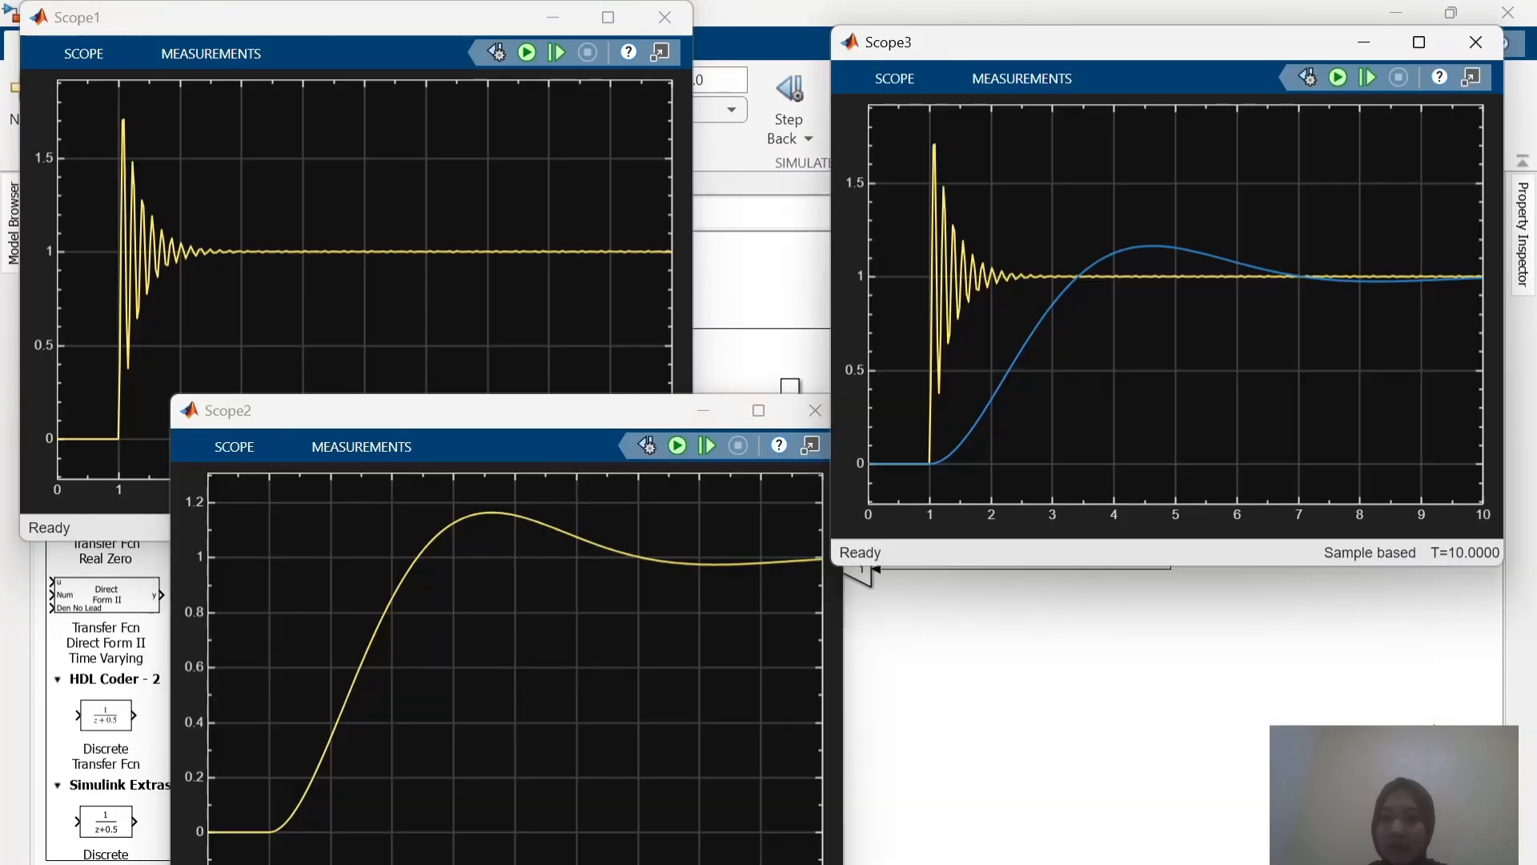
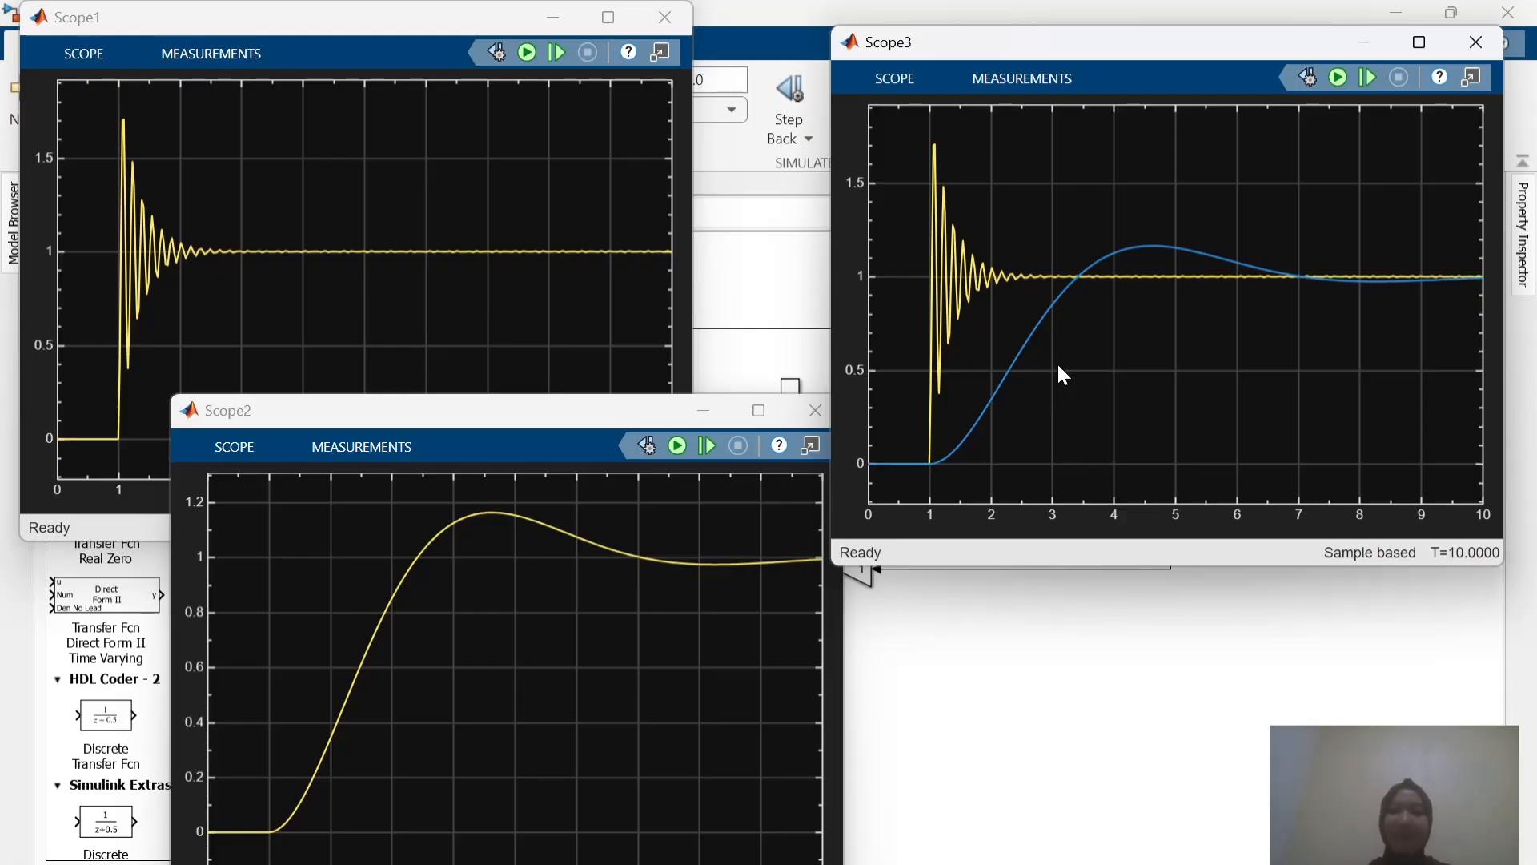
Step: Switch to the Canva presentation and review the DC servo motor models on pages 10 and 11
key(alt+Tab)
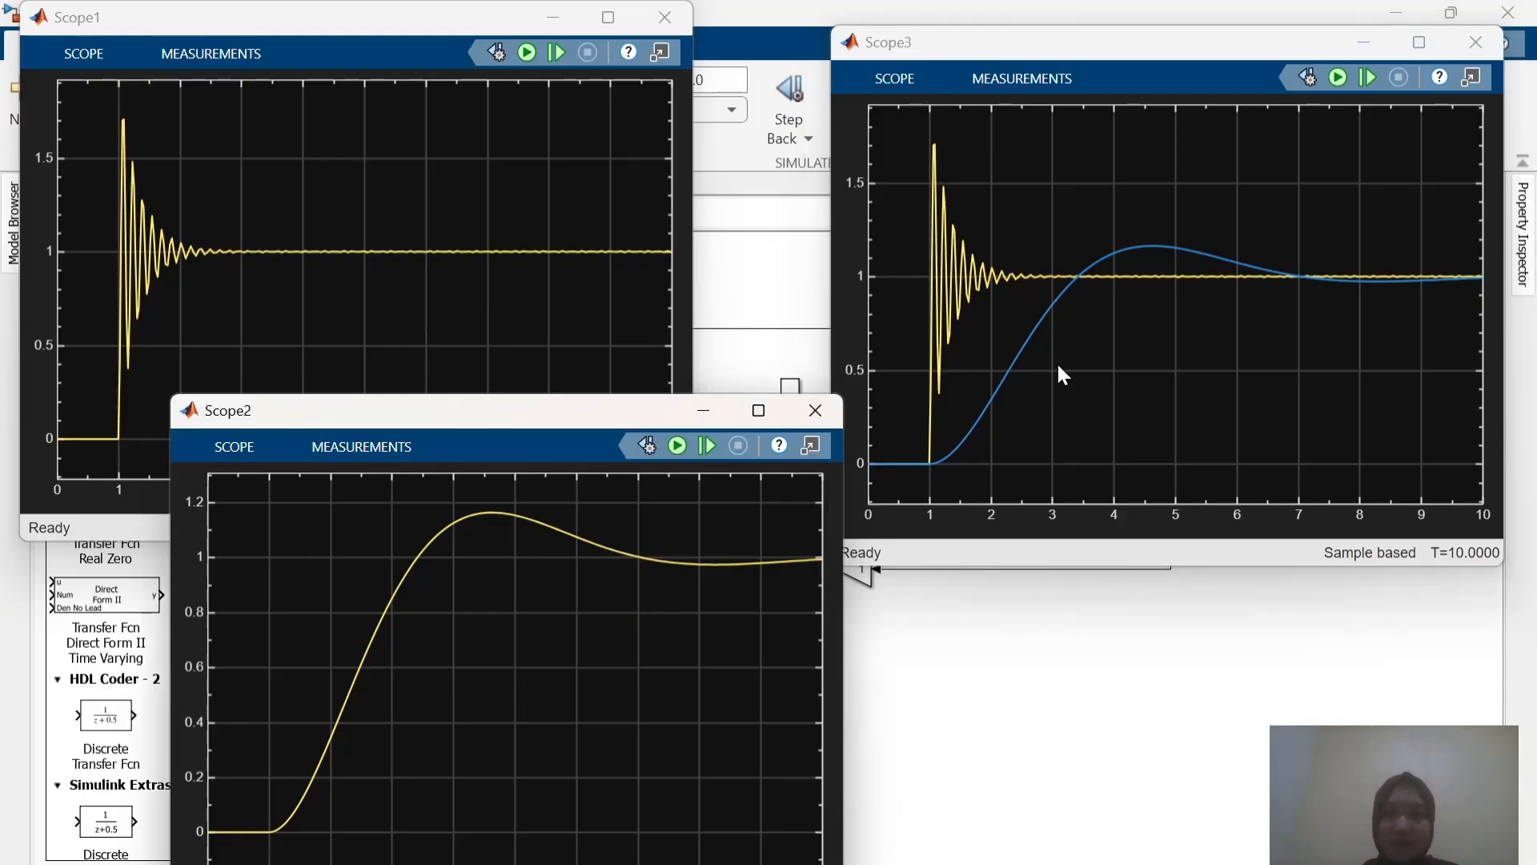
mouse_move(970, 862)
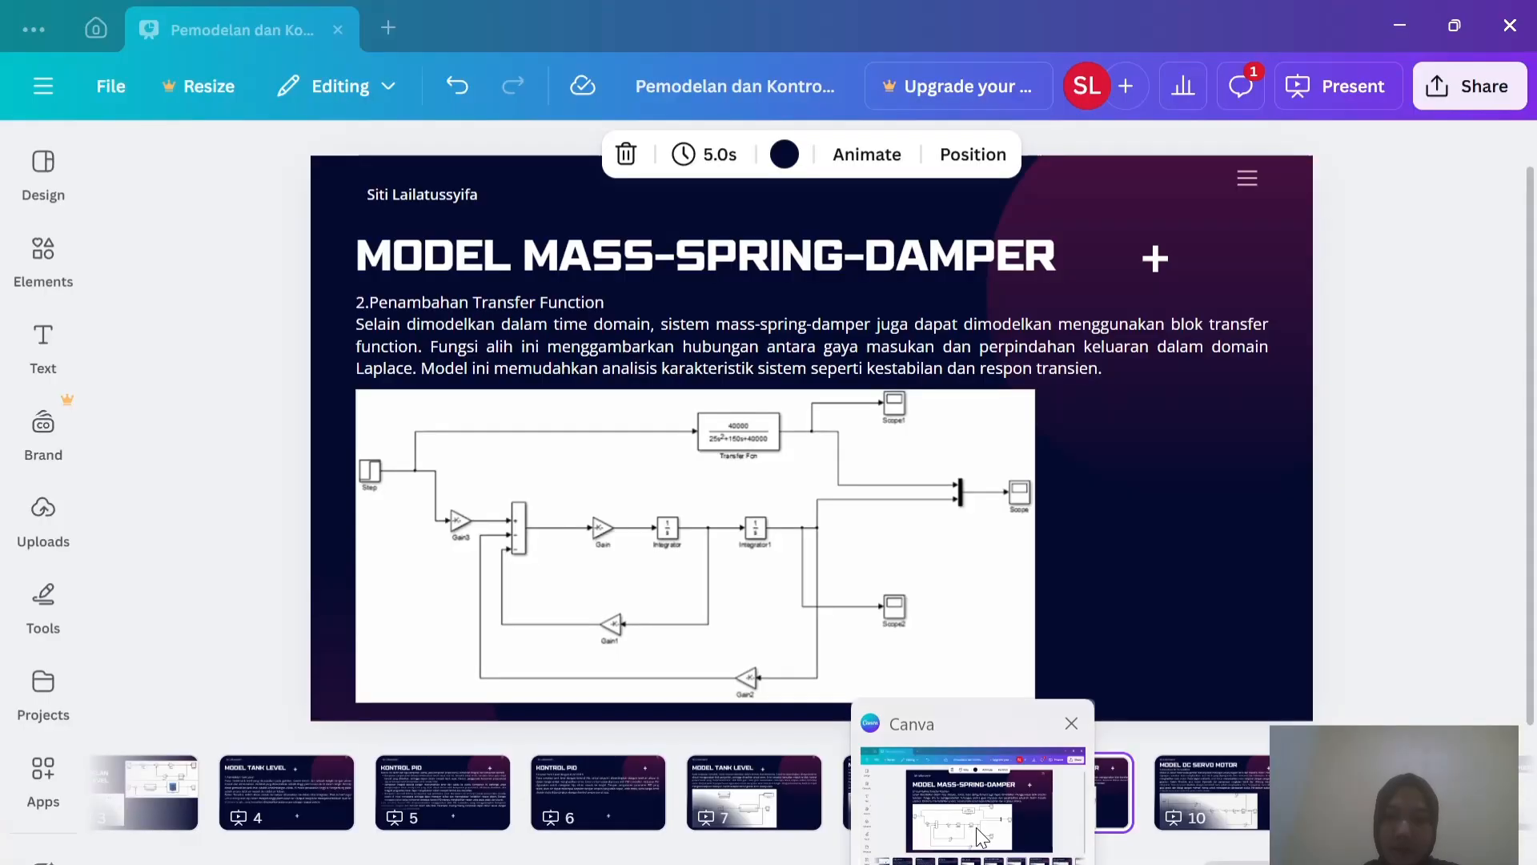
click(970, 802)
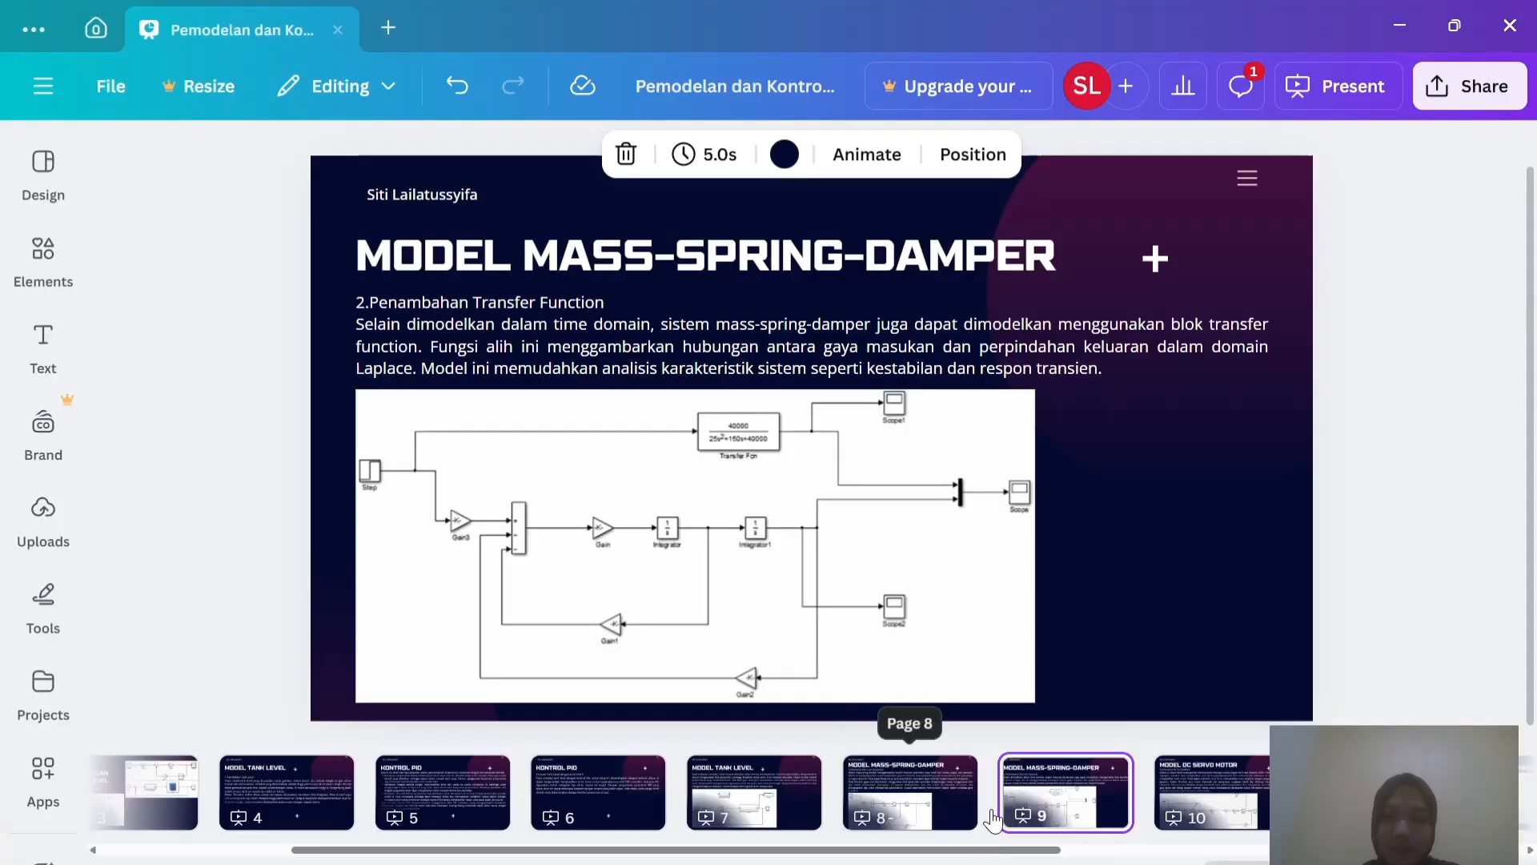
click(1237, 809)
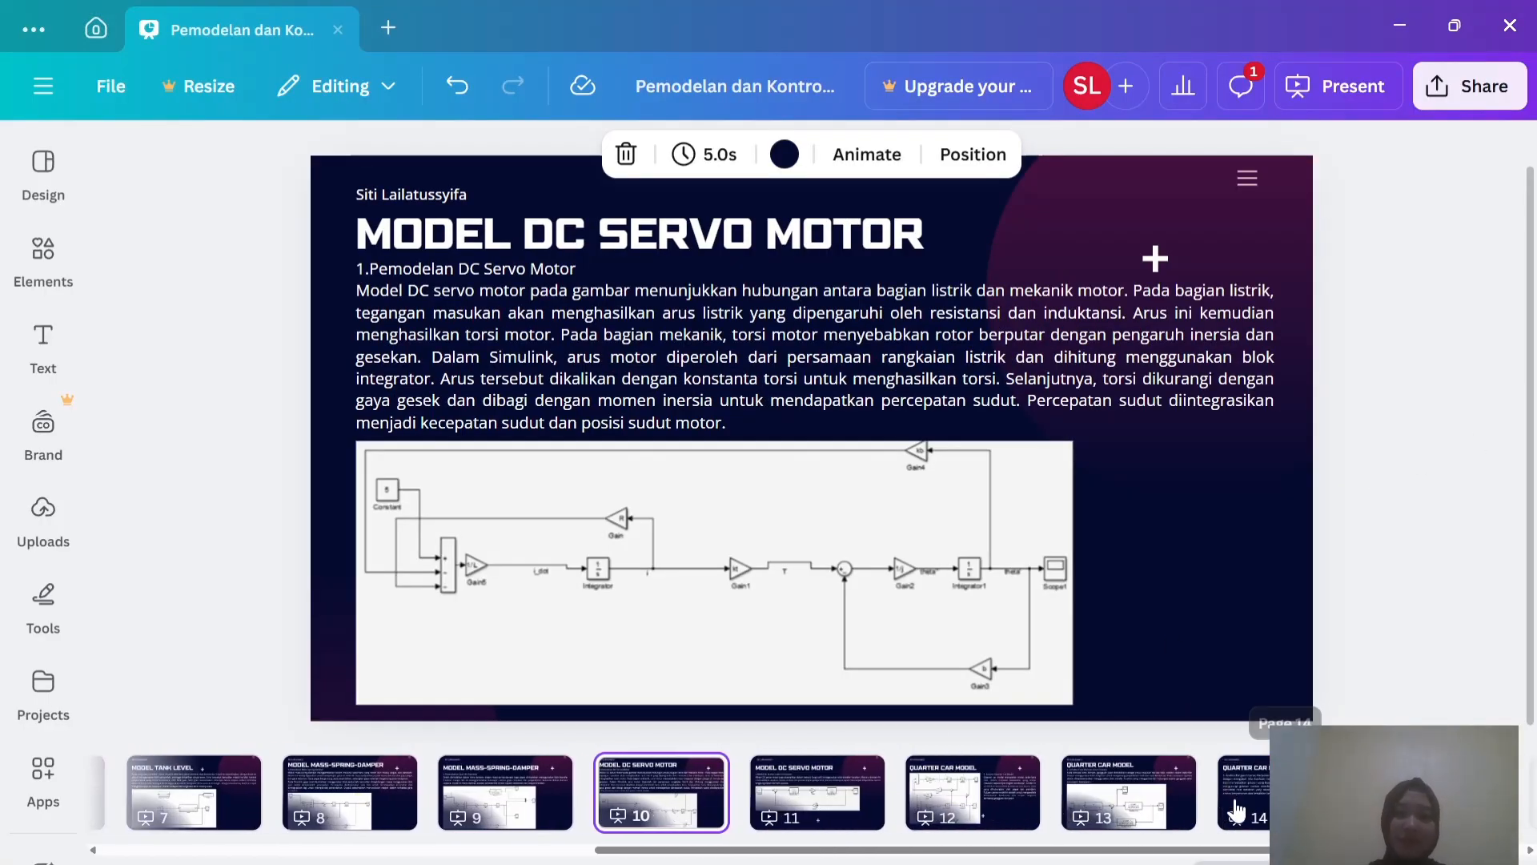
click(808, 791)
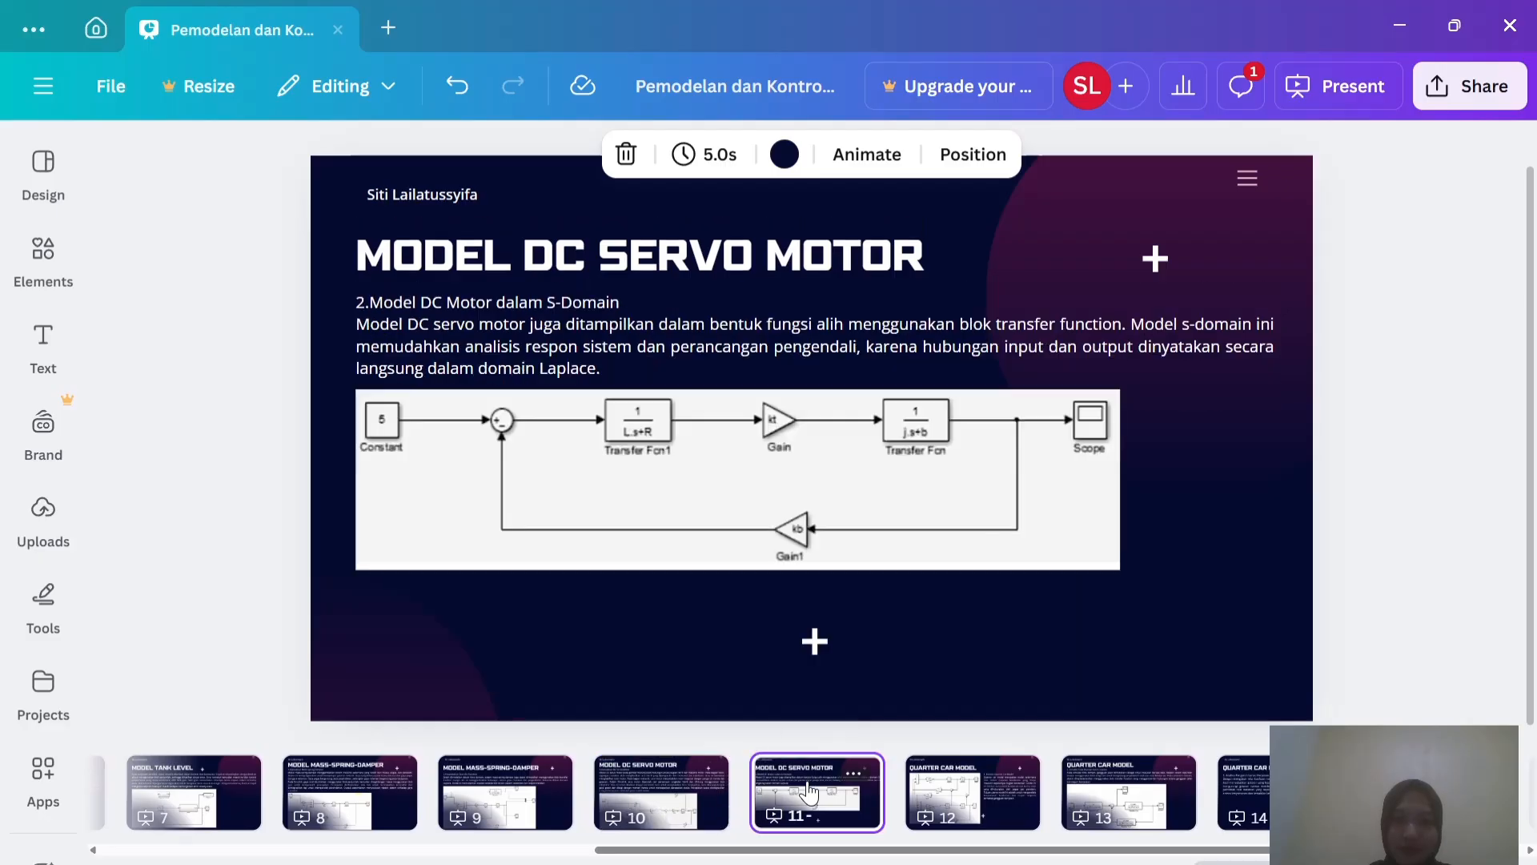
click(701, 801)
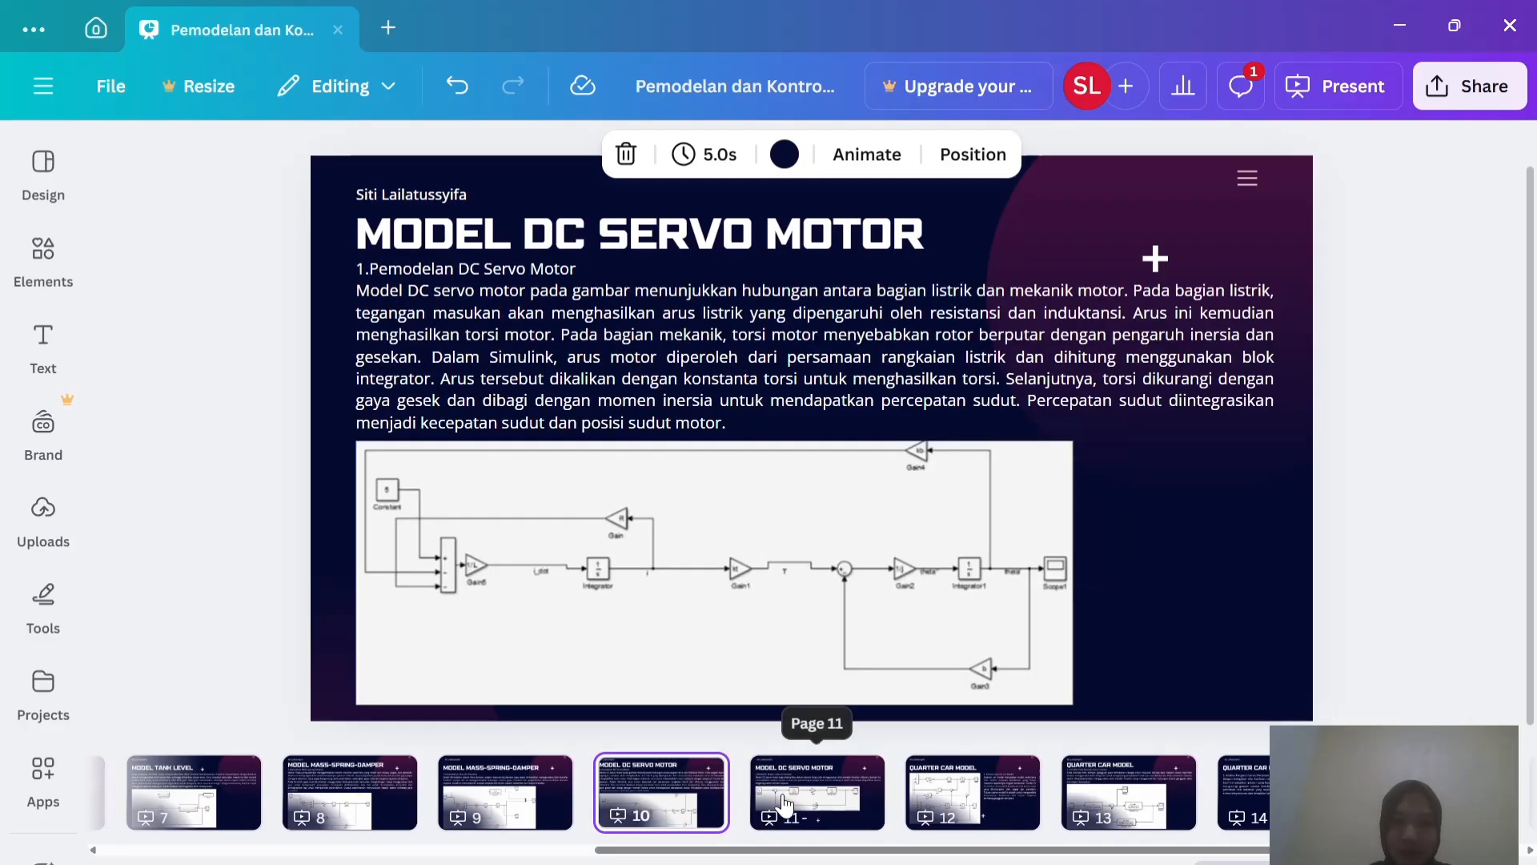
scroll(785, 804, right, 1)
scroll(785, 803, right, 1)
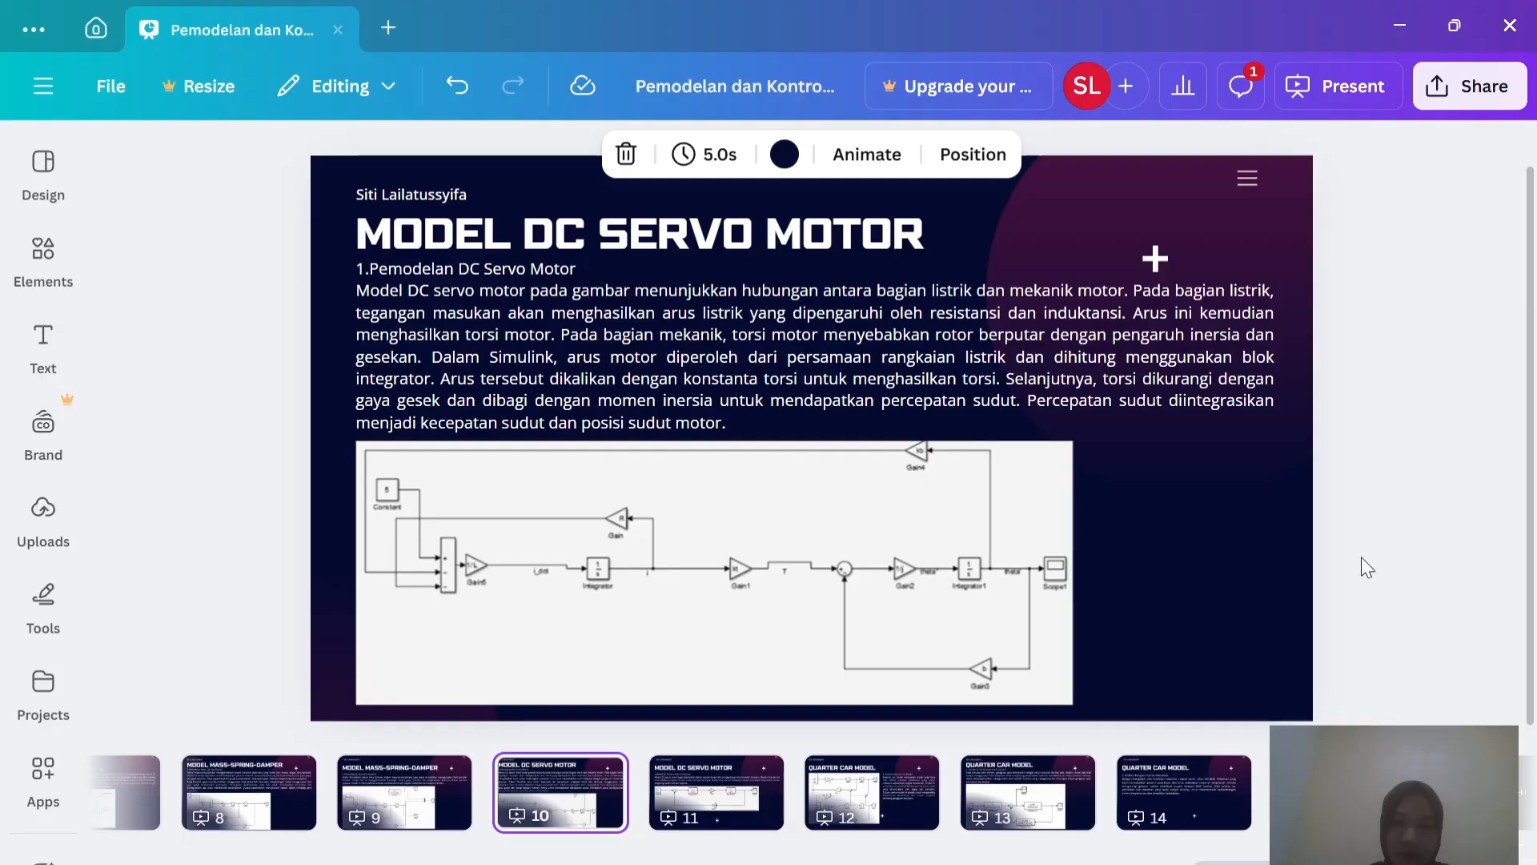
click(690, 781)
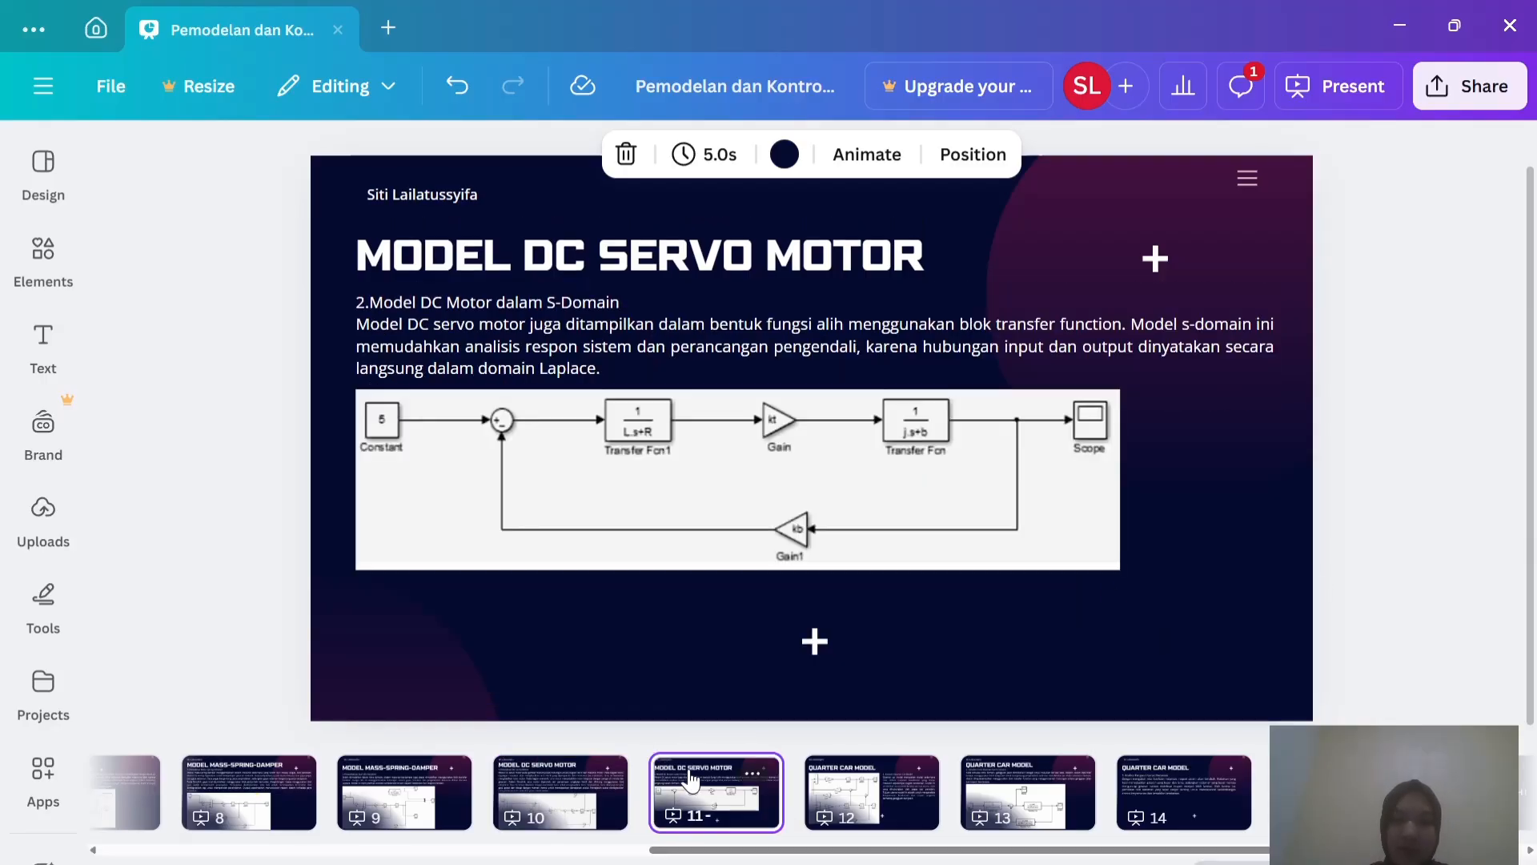
Step: Review the quarter car model diagrams on pages 12 and 13, returning to page 12
click(860, 786)
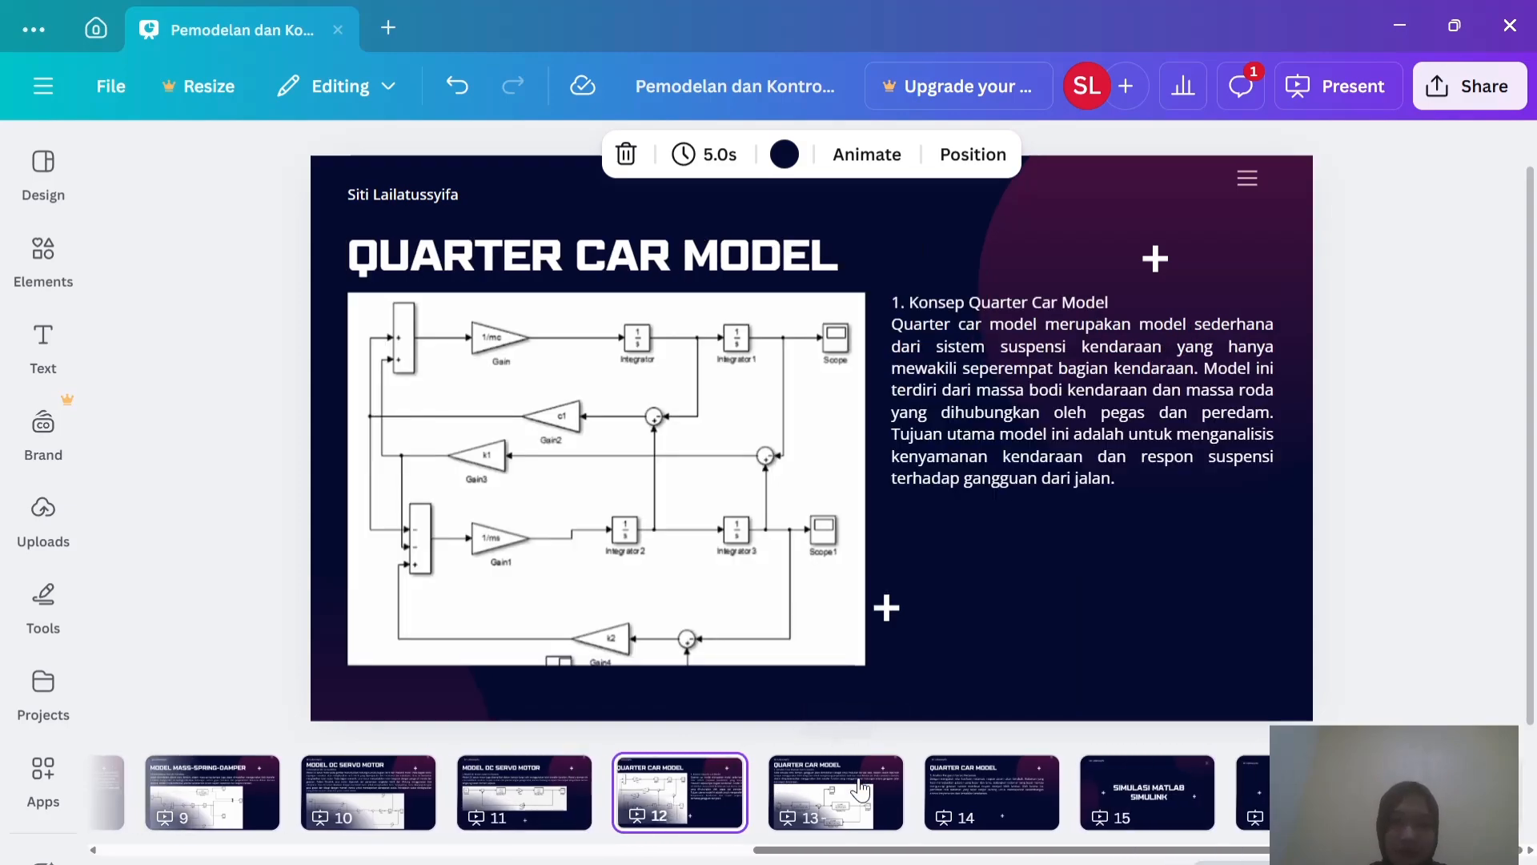
click(860, 786)
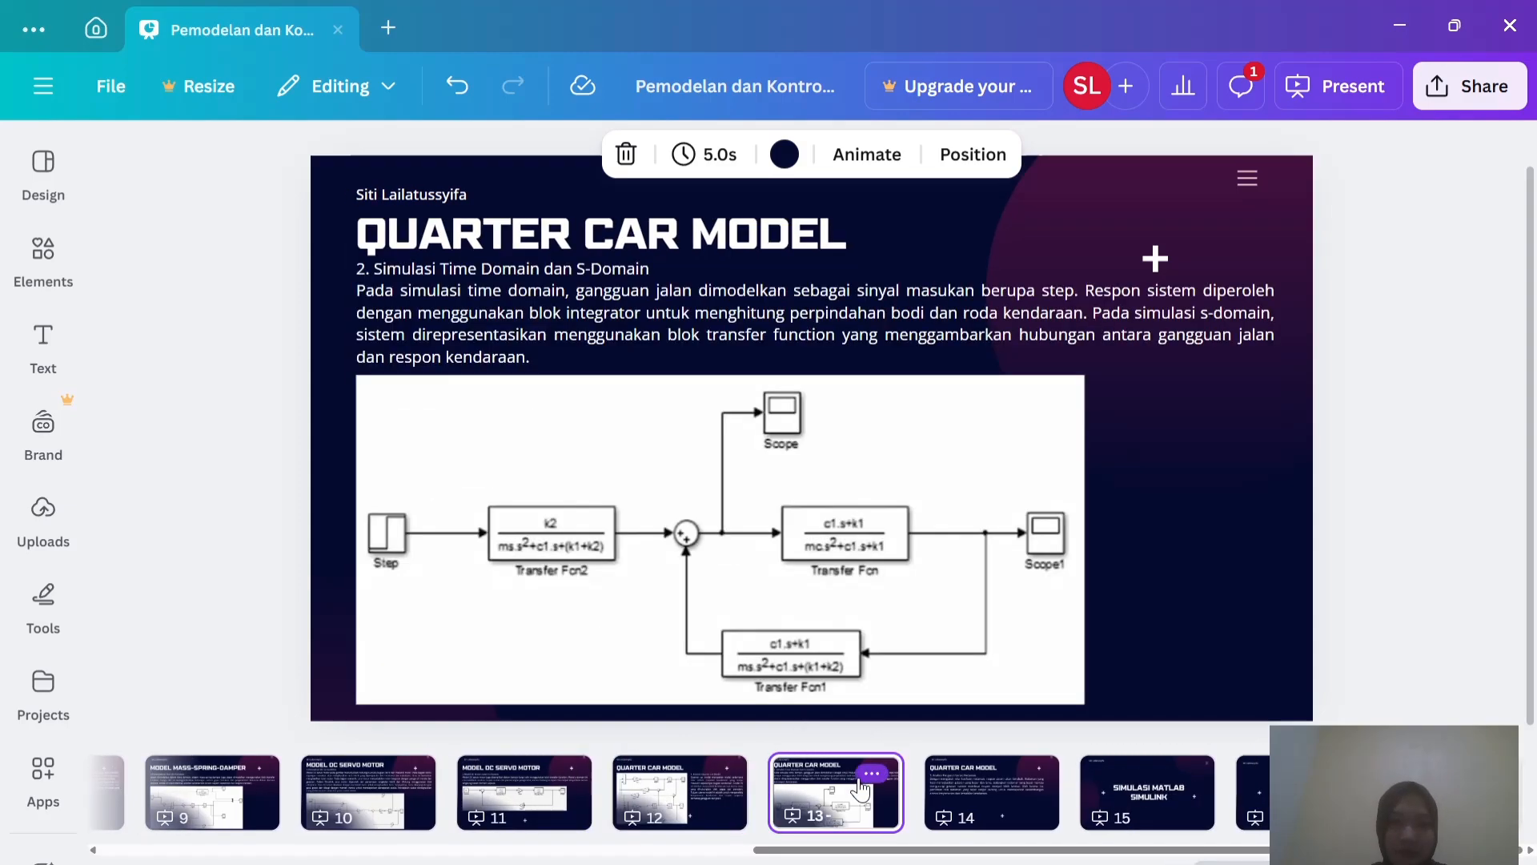
click(687, 796)
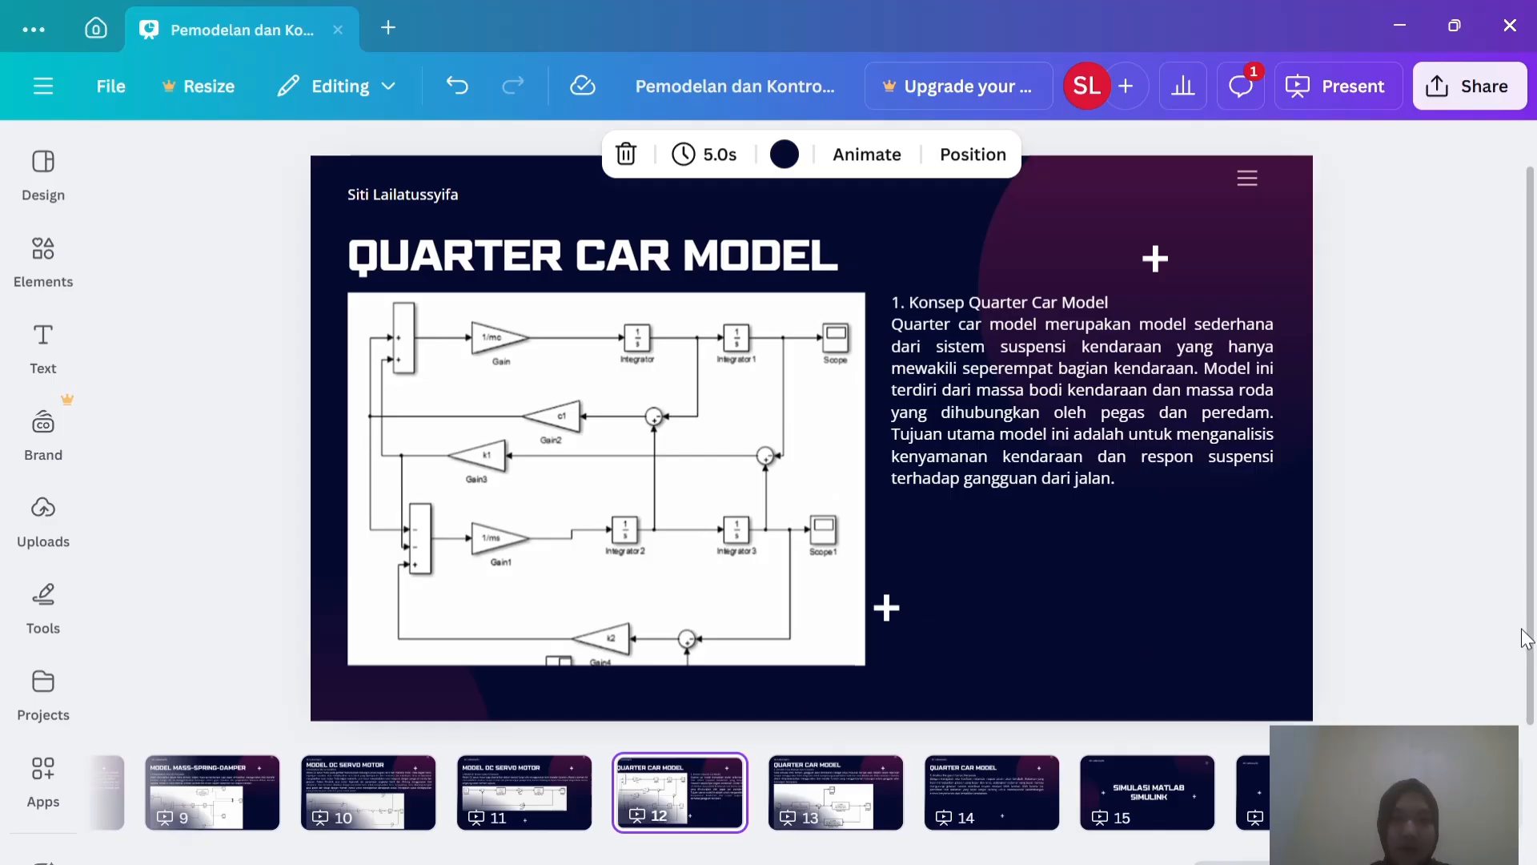
Step: Close the Scope2 plot window and switch back to the untitled Simulink model
key(alt+Tab)
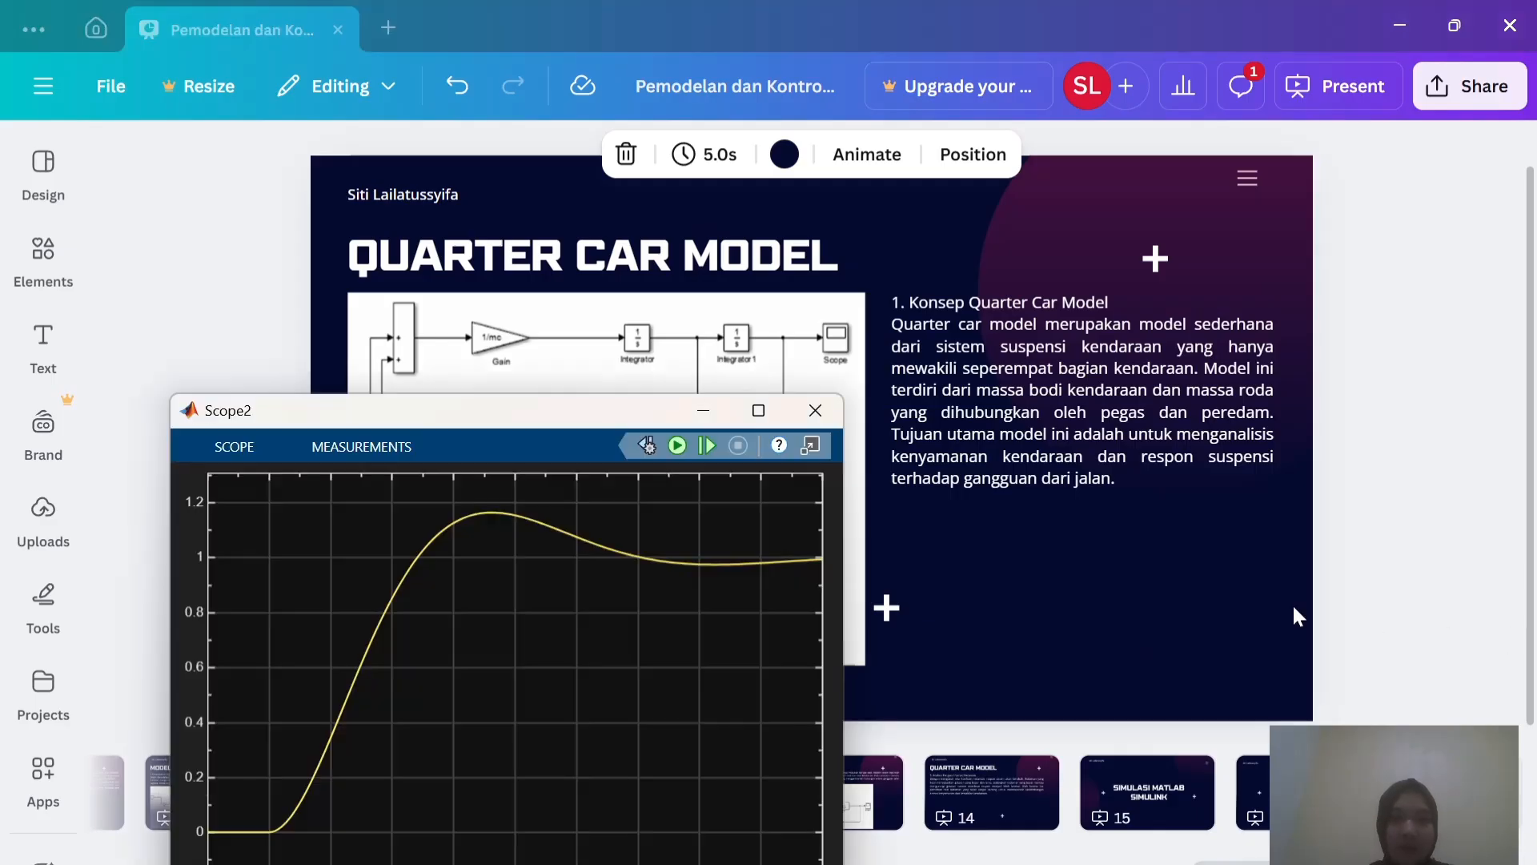
click(815, 411)
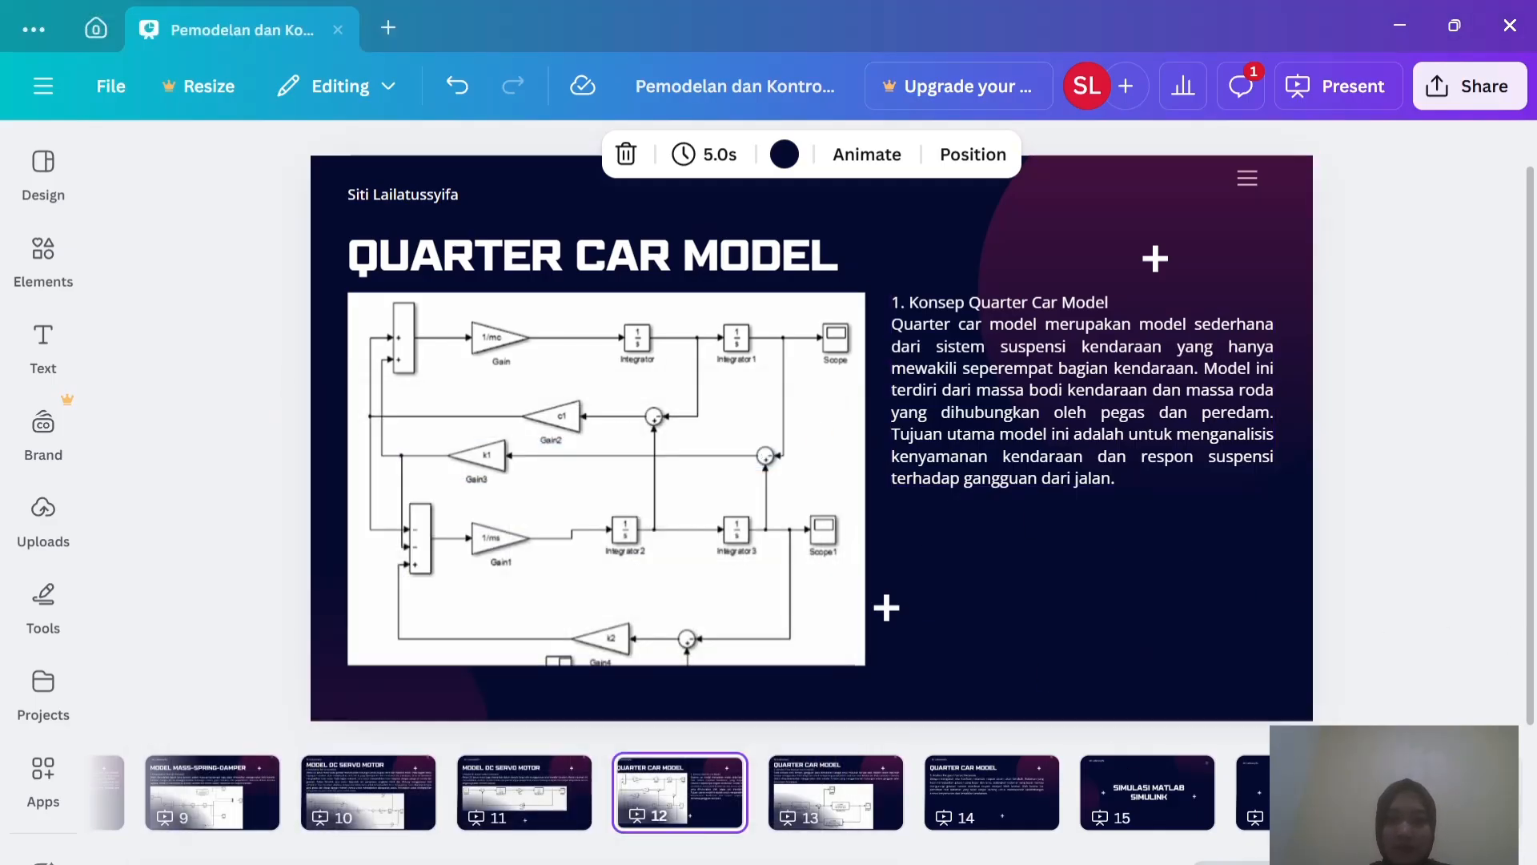
mouse_move(1169, 863)
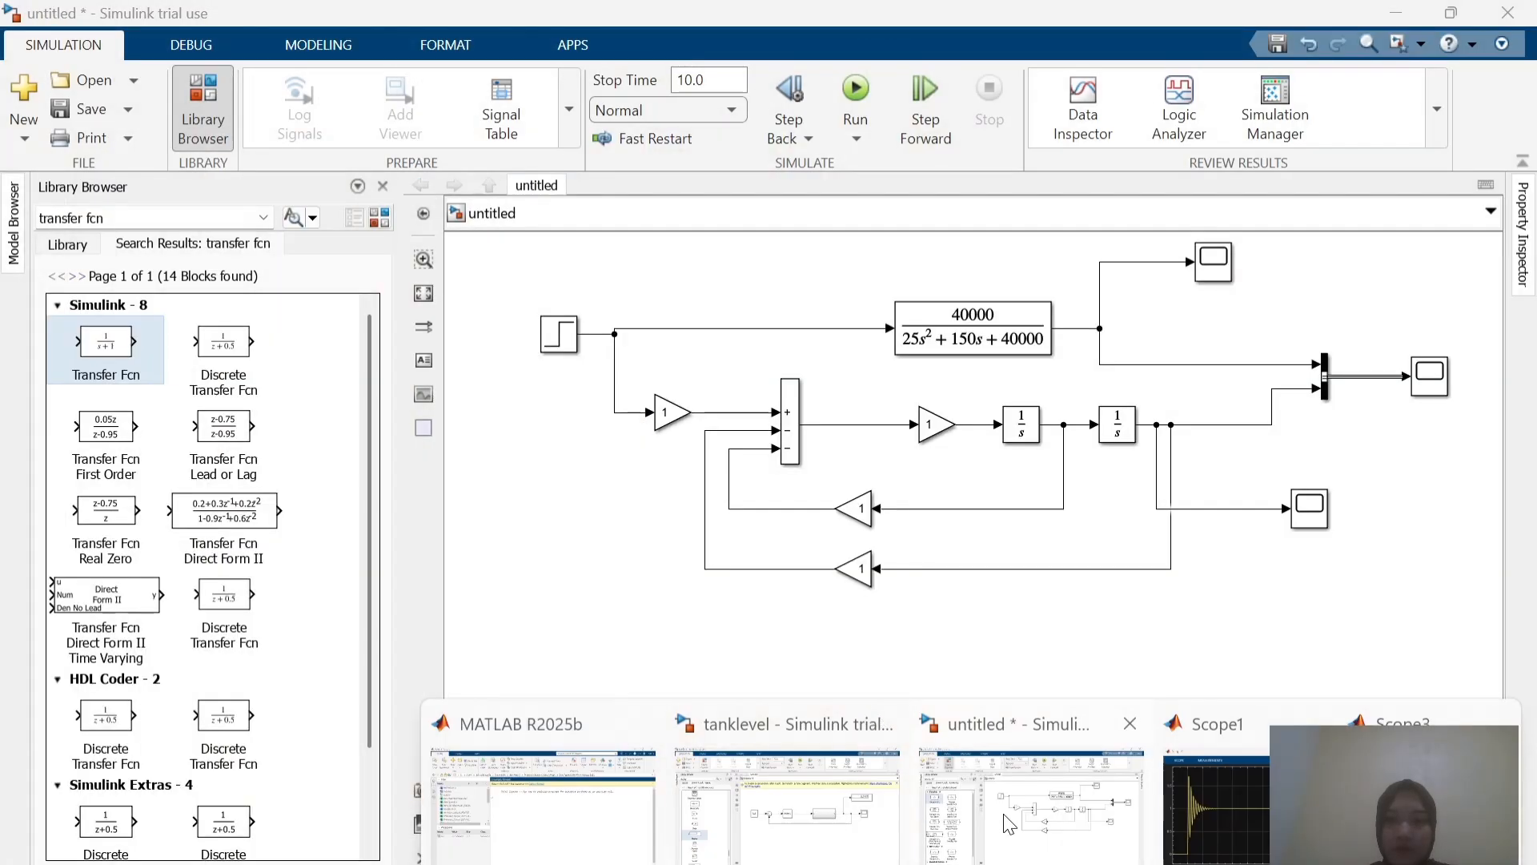
click(1009, 825)
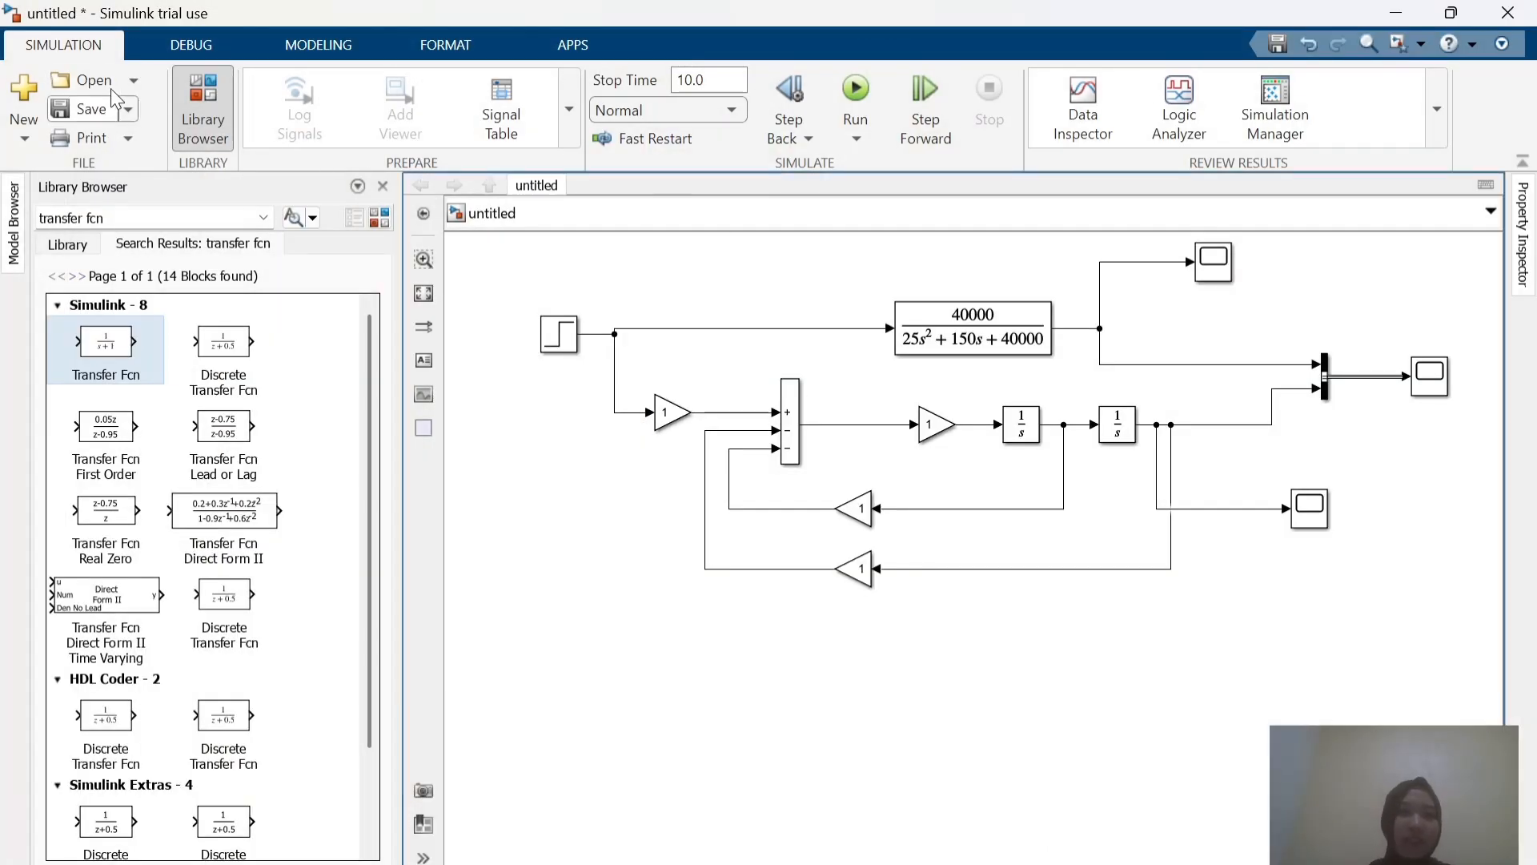
Step: Save the mass-spring-damper model as a Simulink model file named massSdamper
click(112, 108)
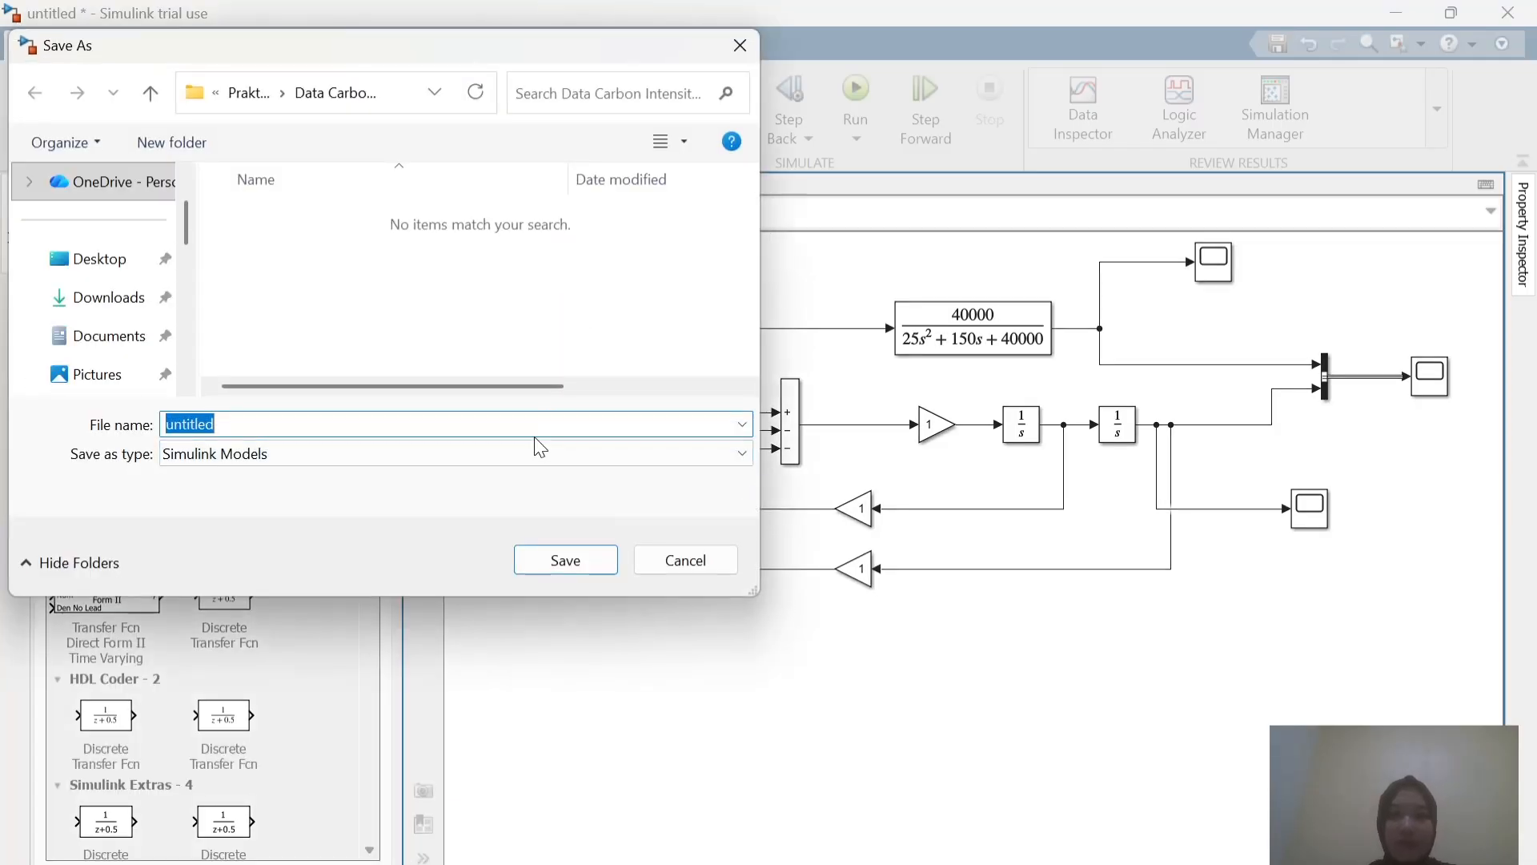
click(531, 426)
key(BackSpace)
key(BackSpace)
key(BackSpace)
key(BackSpace)
key(BackSpace)
key(BackSpace)
key(BackSpace)
key(BackSpace)
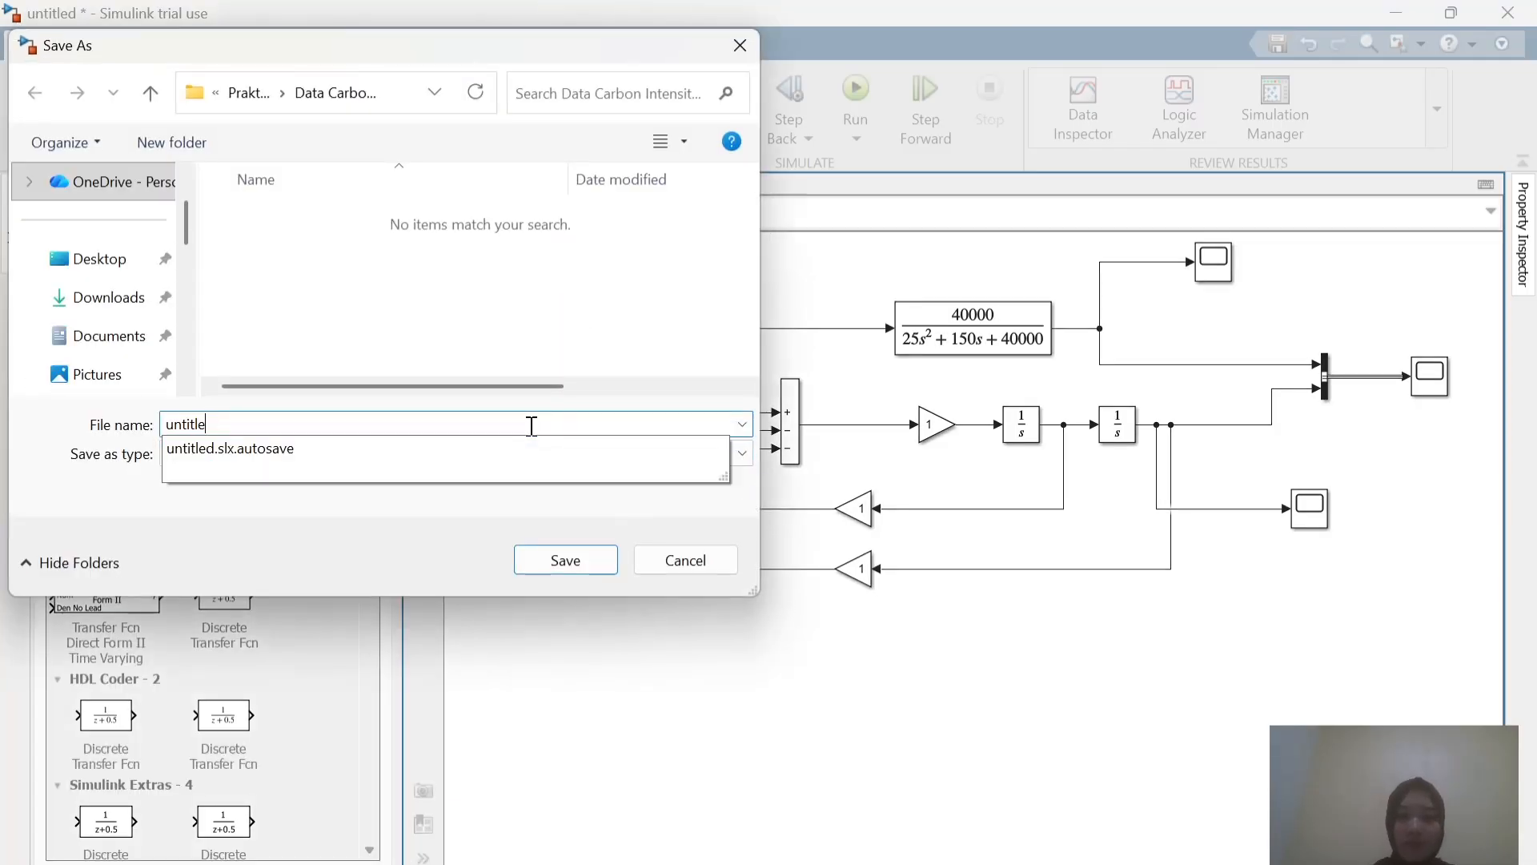
text(massdamper)
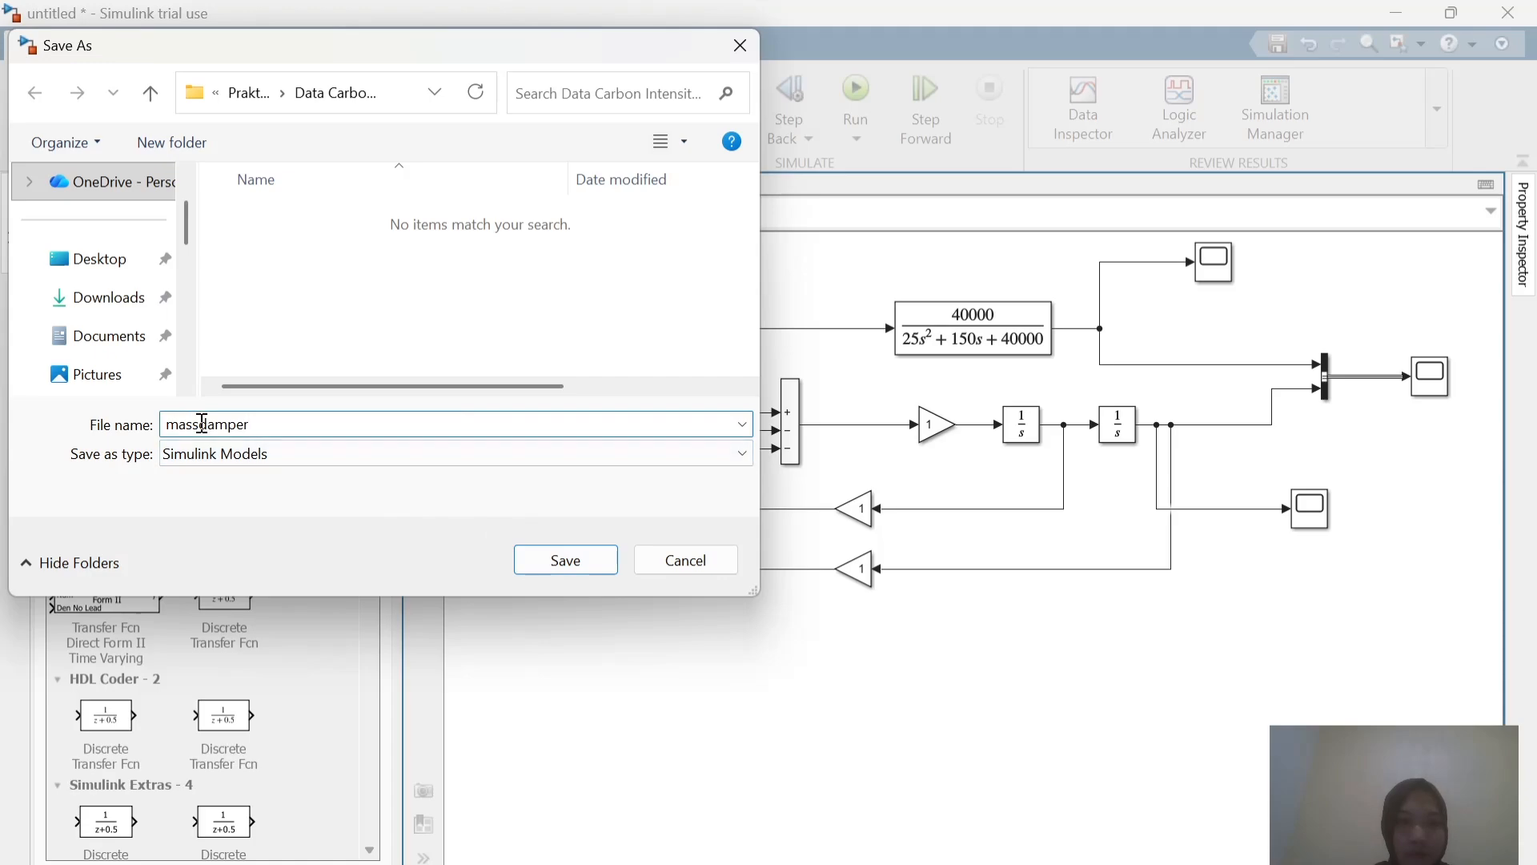
click(202, 423)
text(S)
click(563, 571)
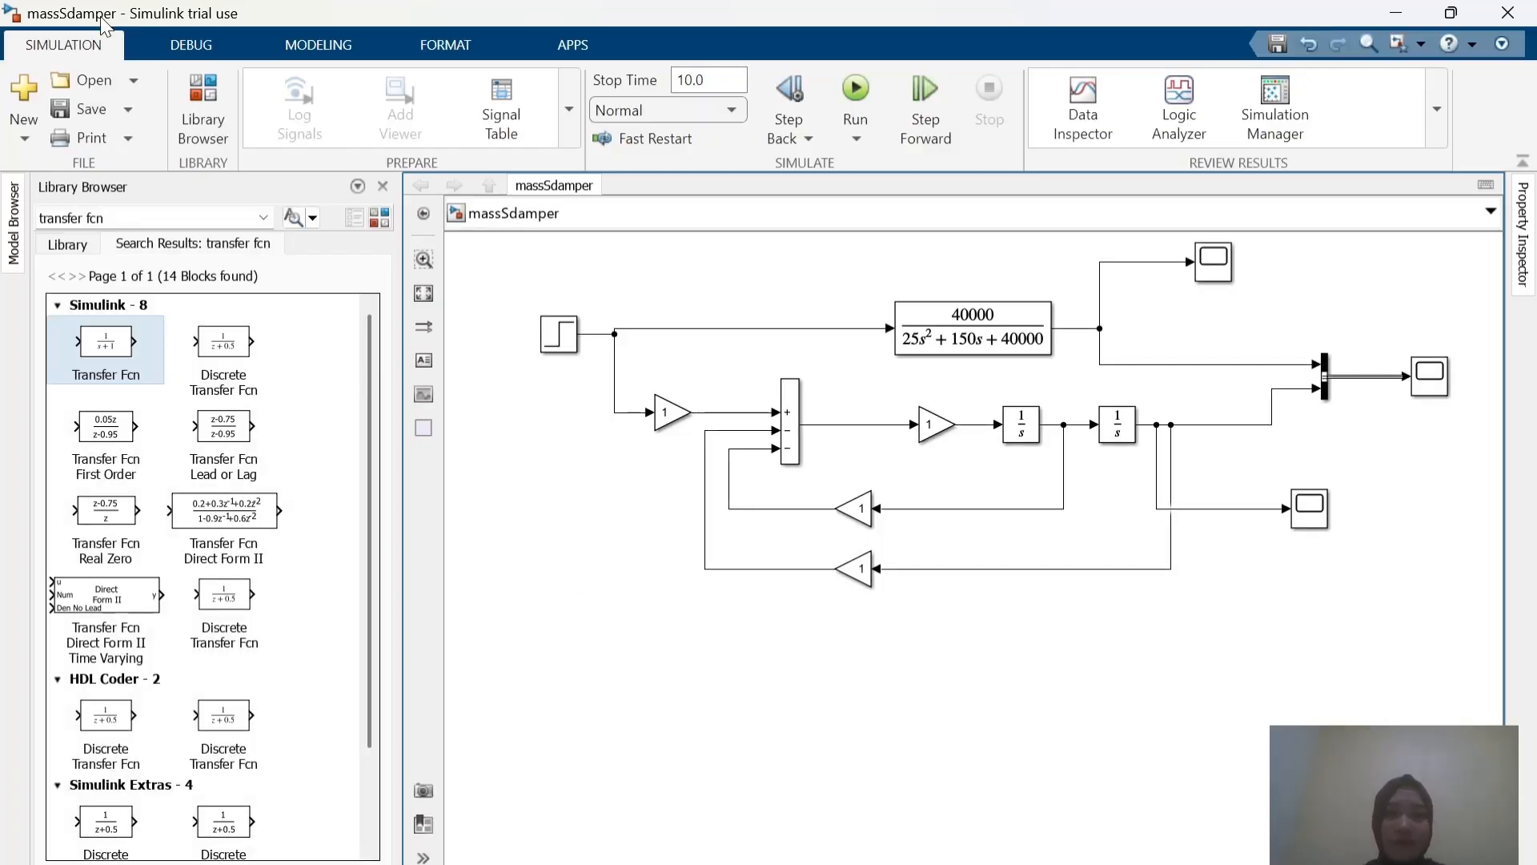
Step: Create a new blank Simulink model and maximize its window
click(133, 82)
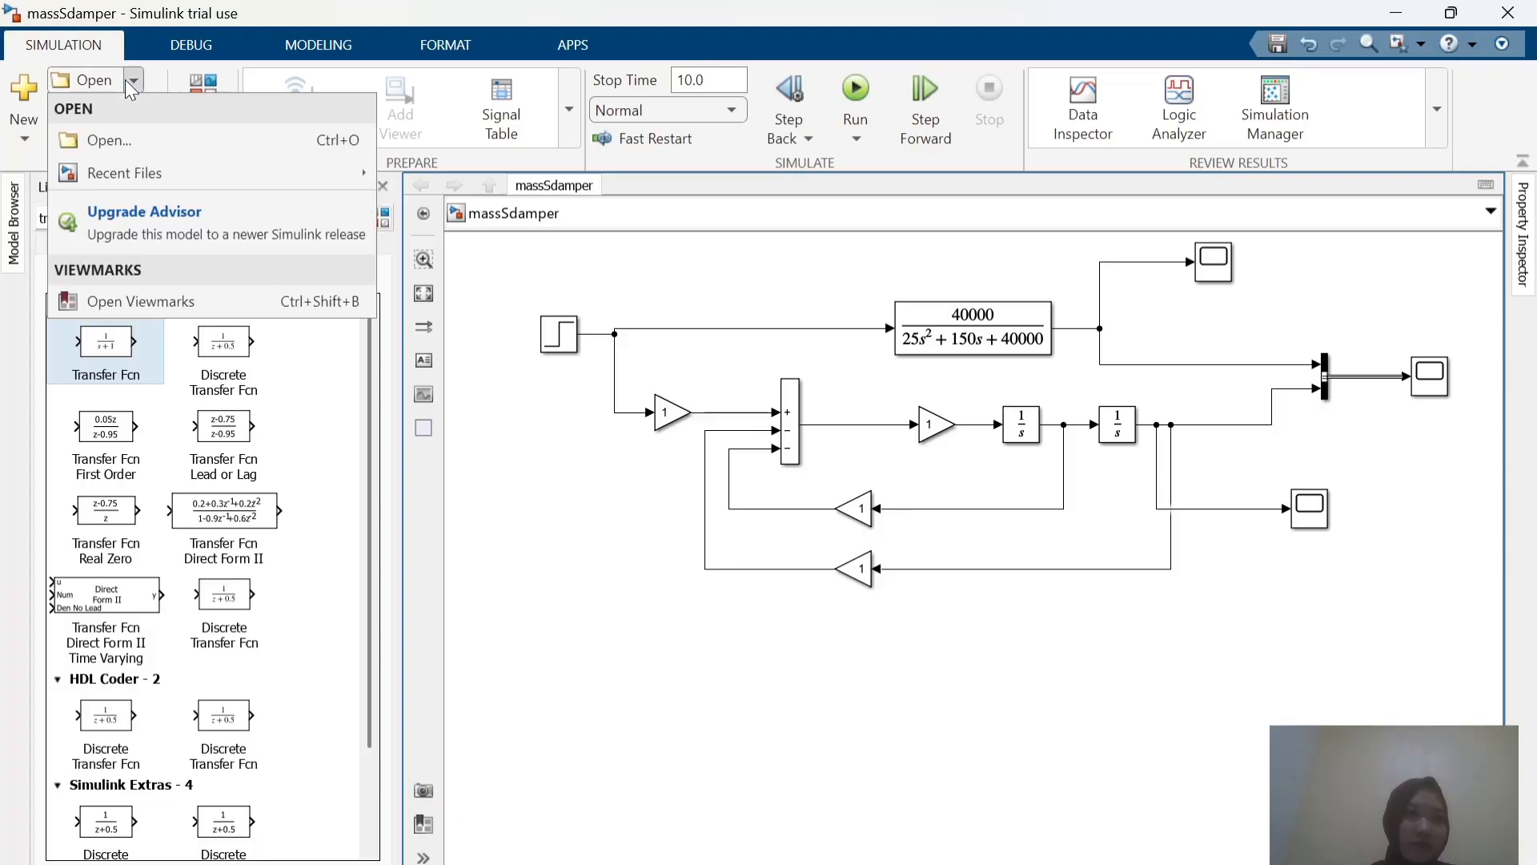
click(23, 91)
click(23, 90)
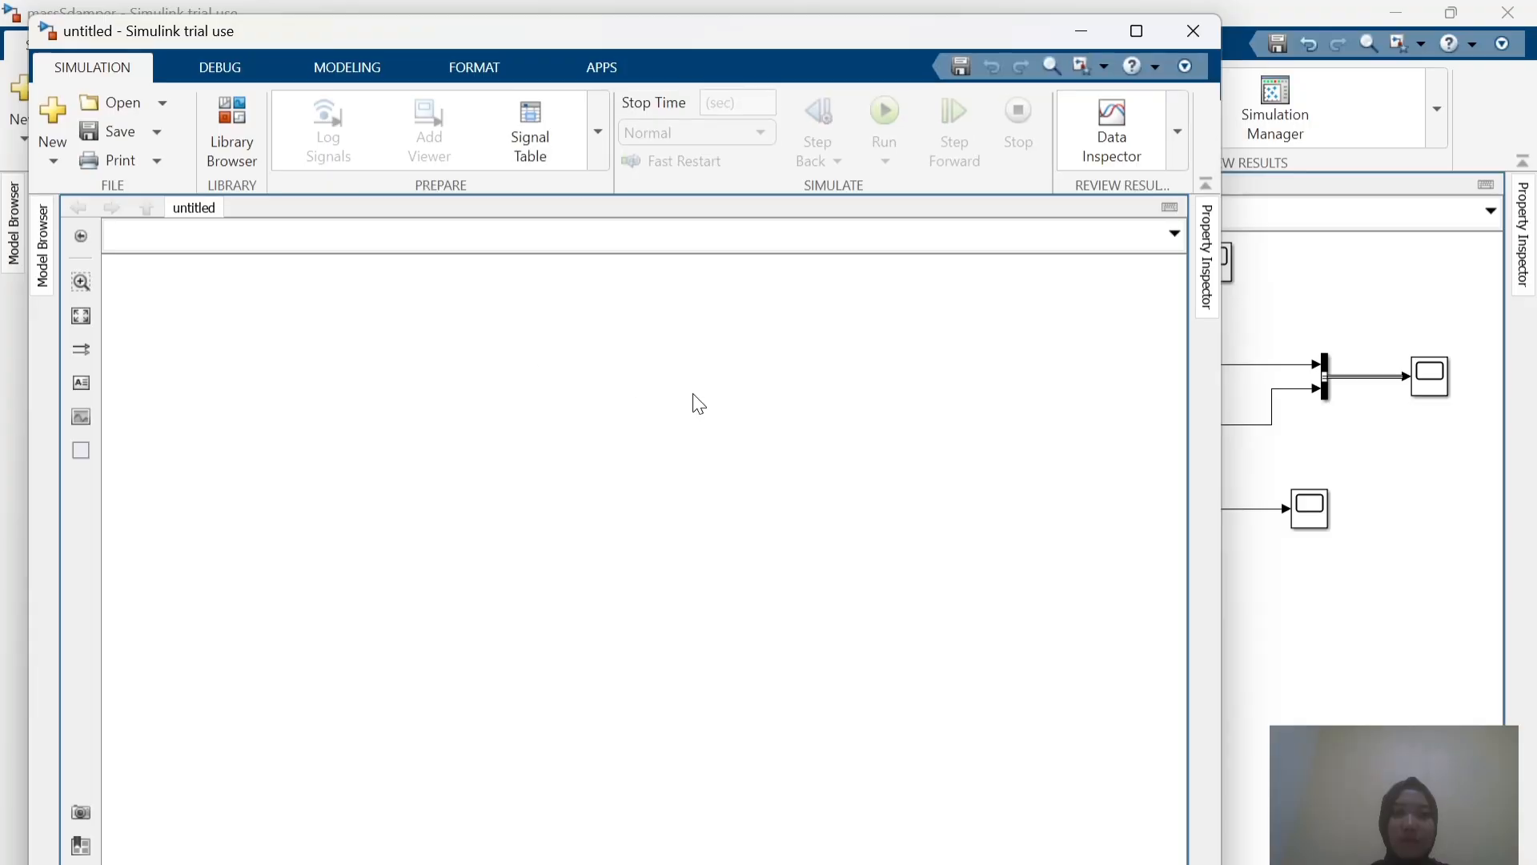
click(1137, 31)
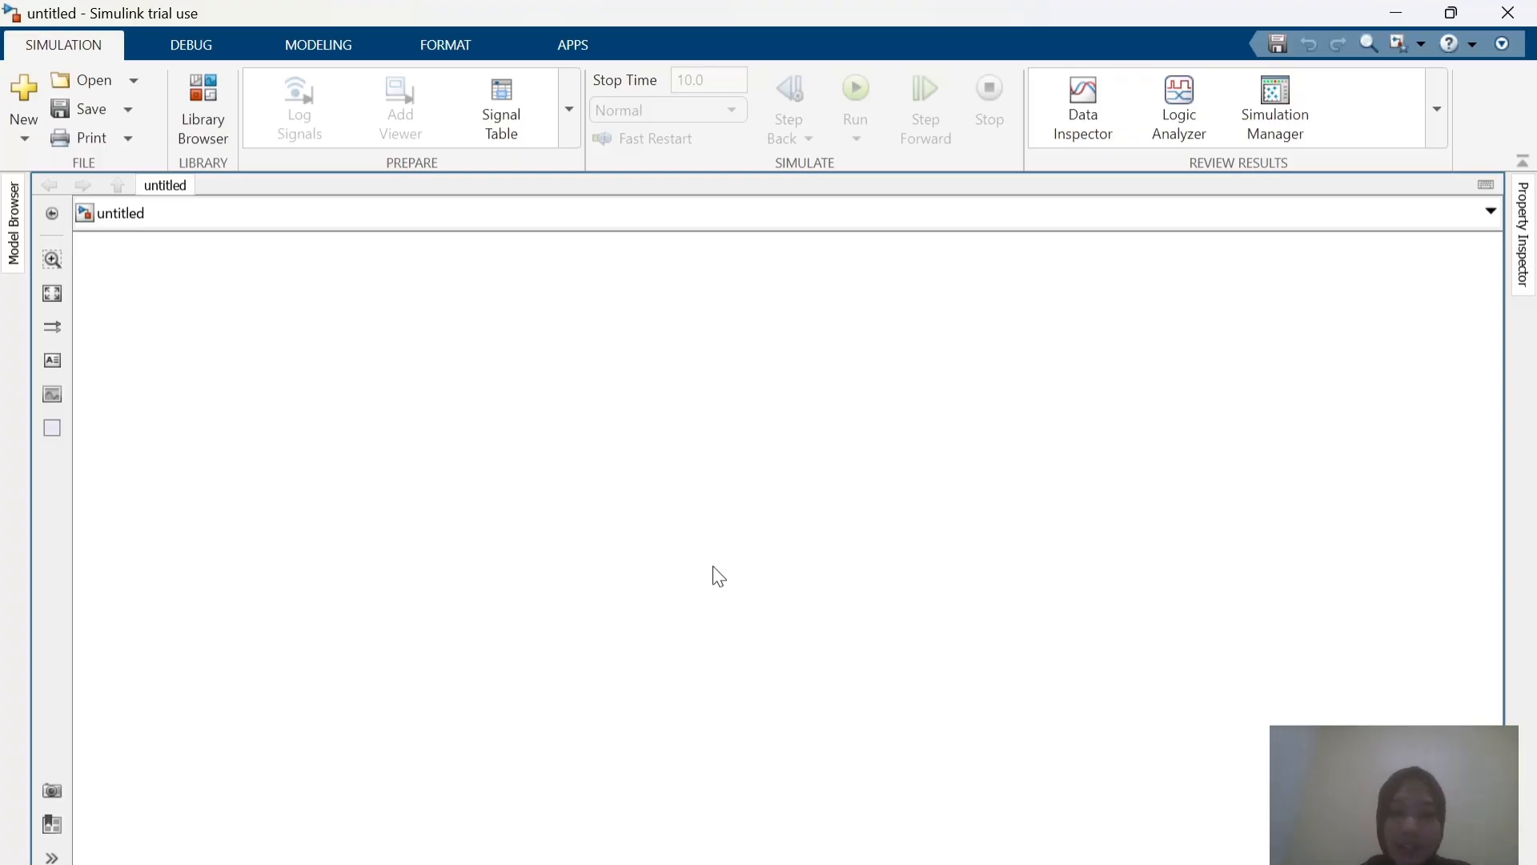
Step: Close the massSdamper and tanklevel models and return to the new untitled model
key(alt+Tab)
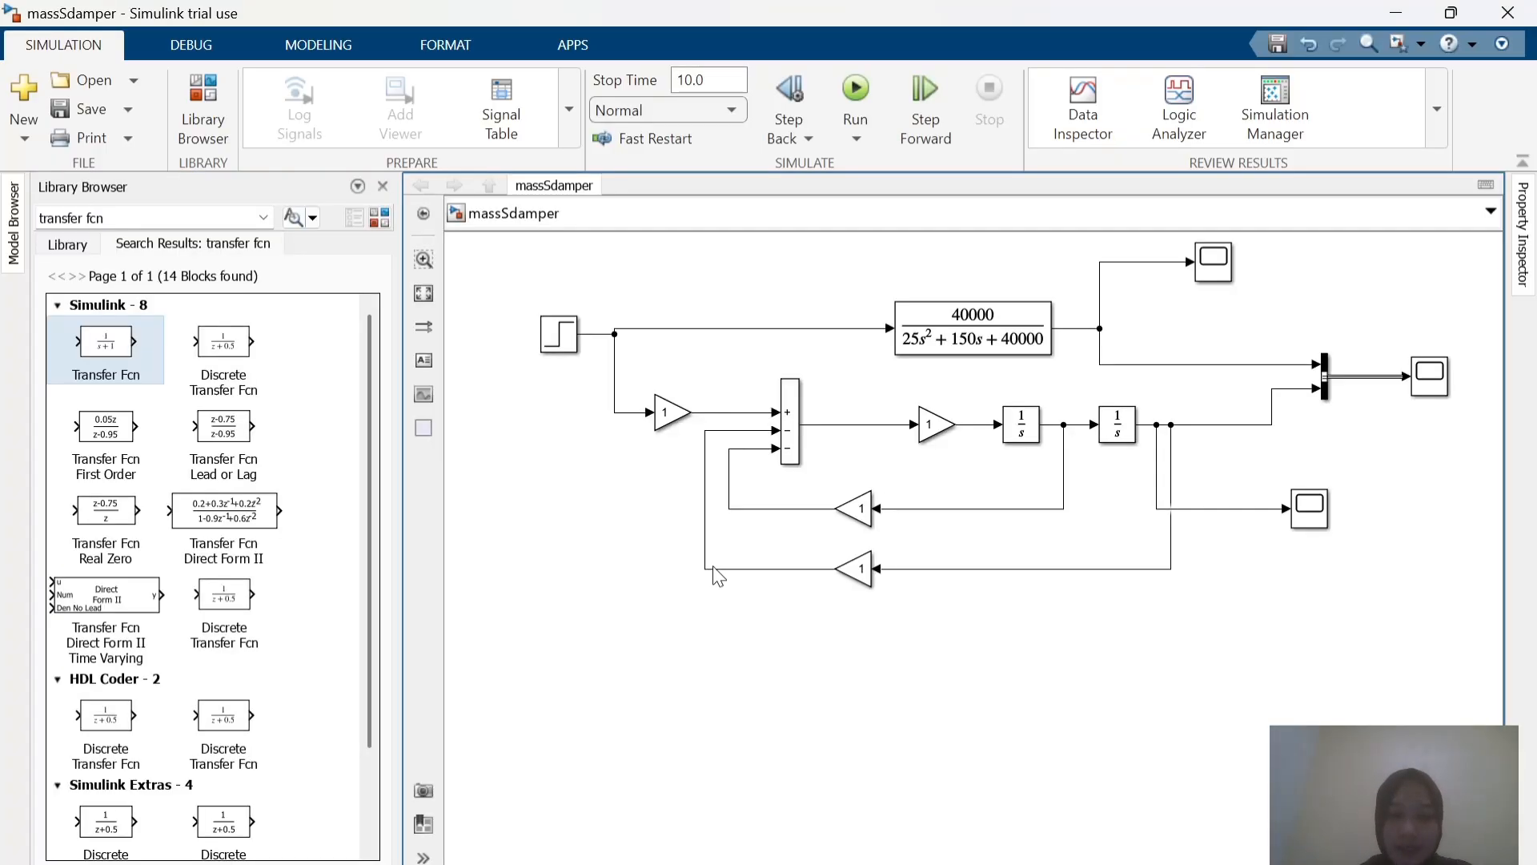
key(alt+Tab)
key(alt+Tab)
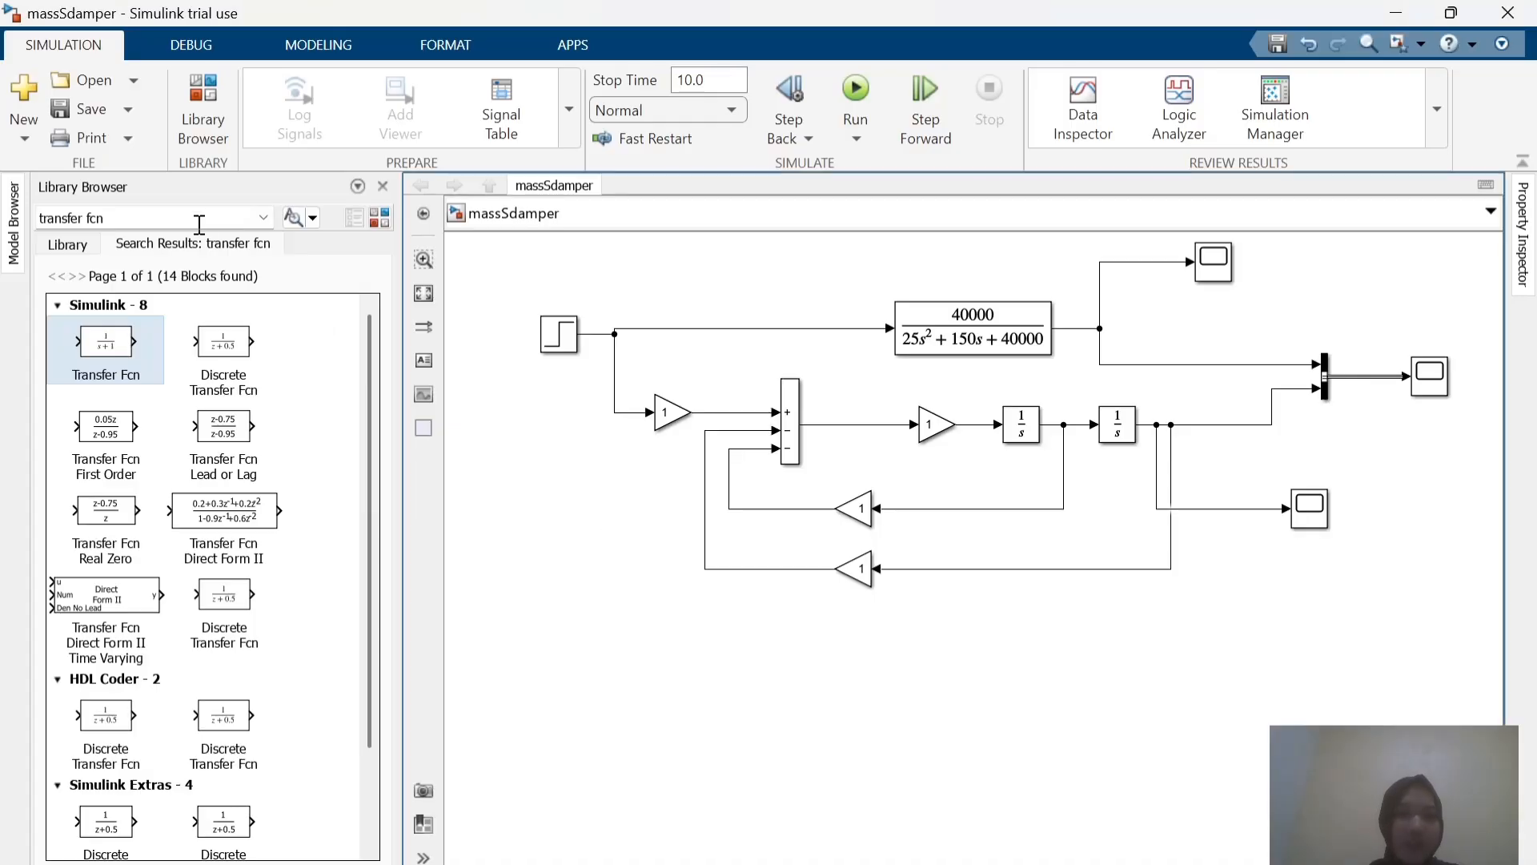
click(993, 750)
click(1508, 13)
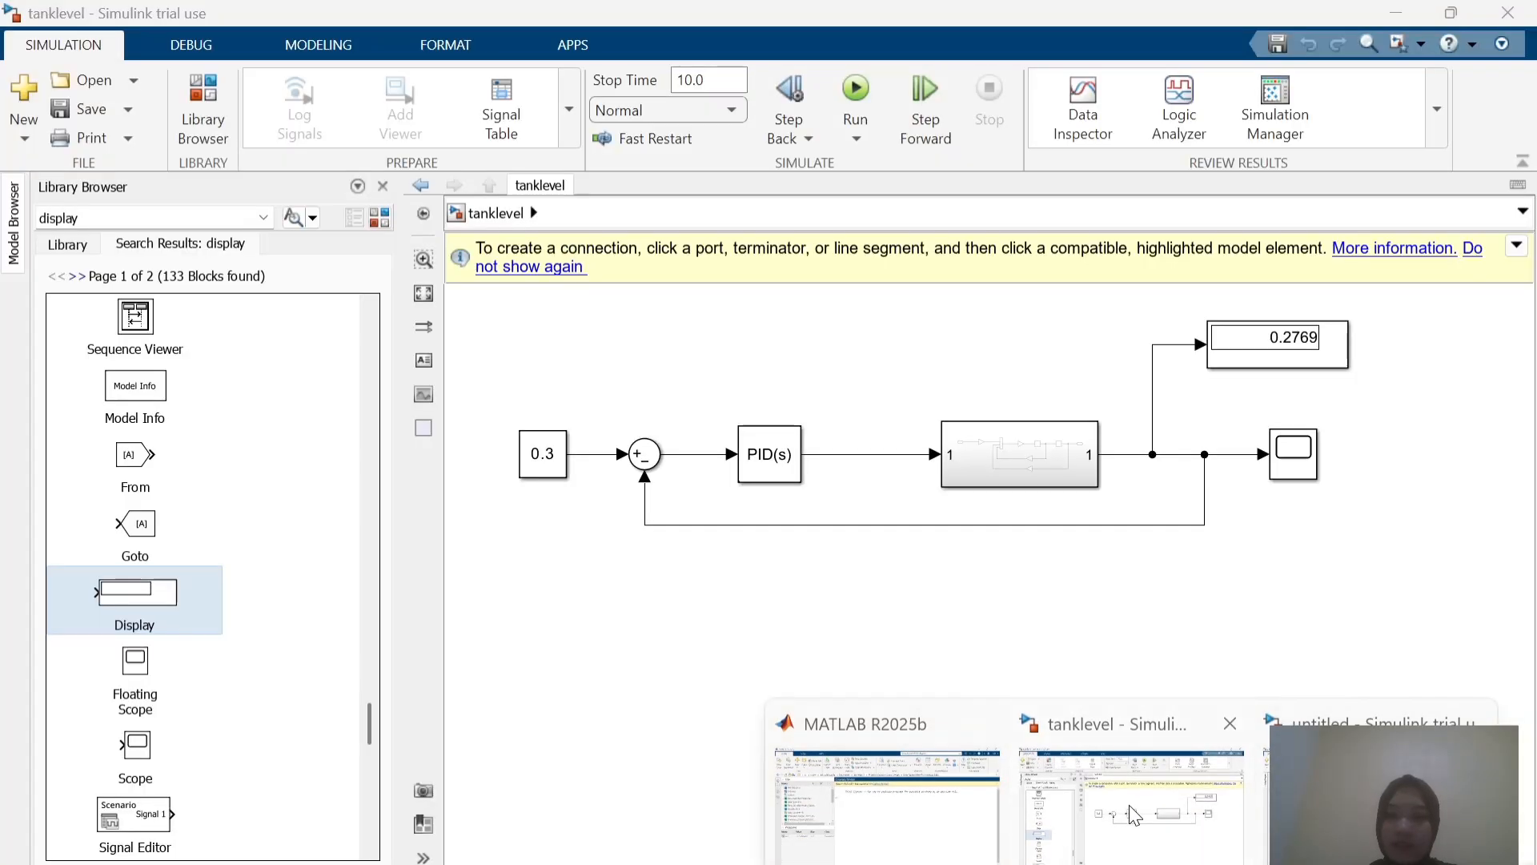
click(1129, 804)
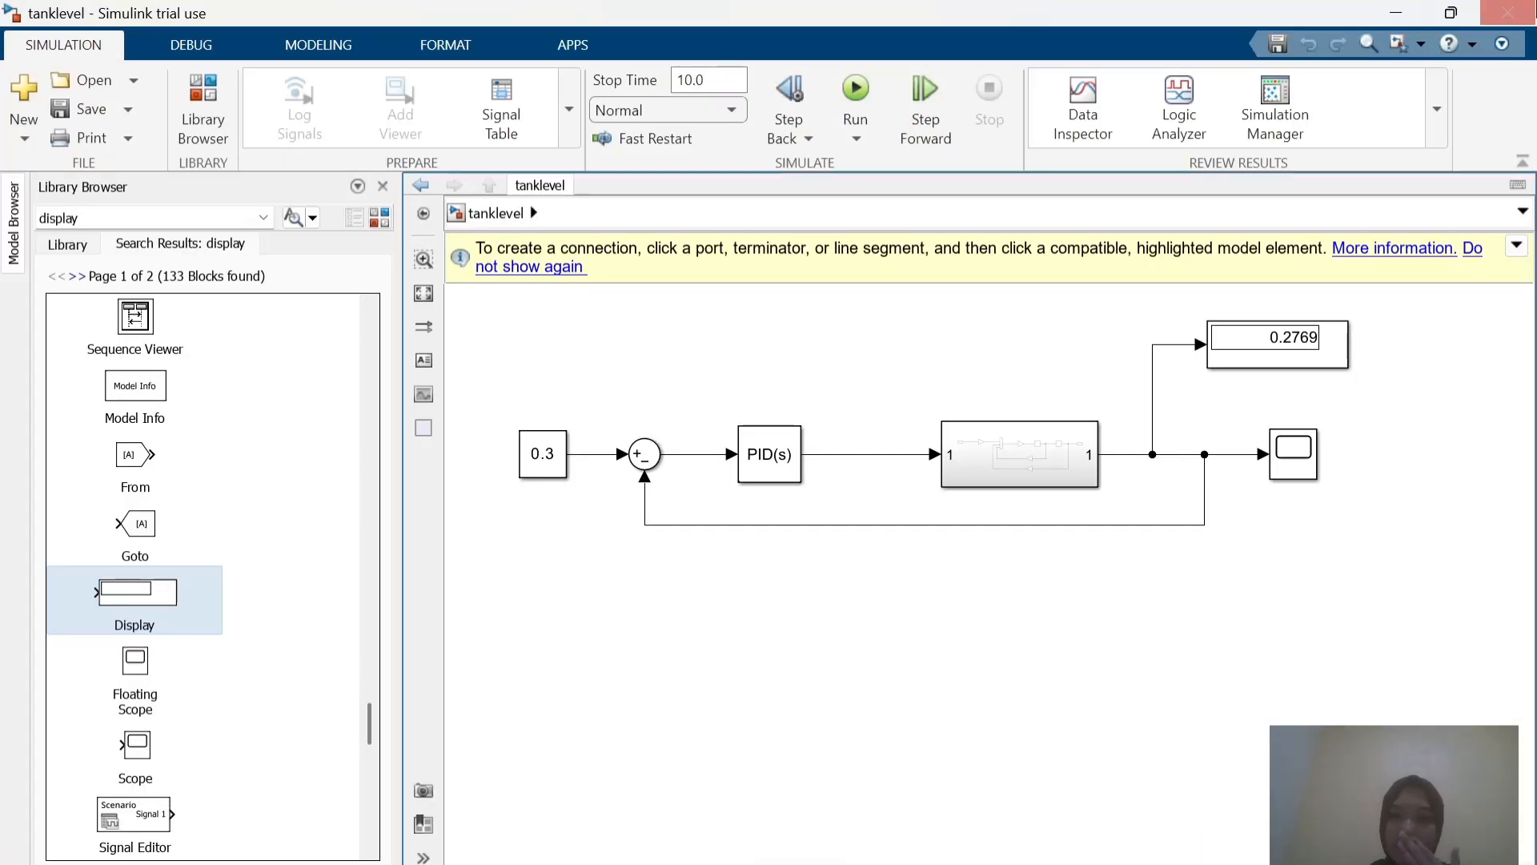
click(1507, 12)
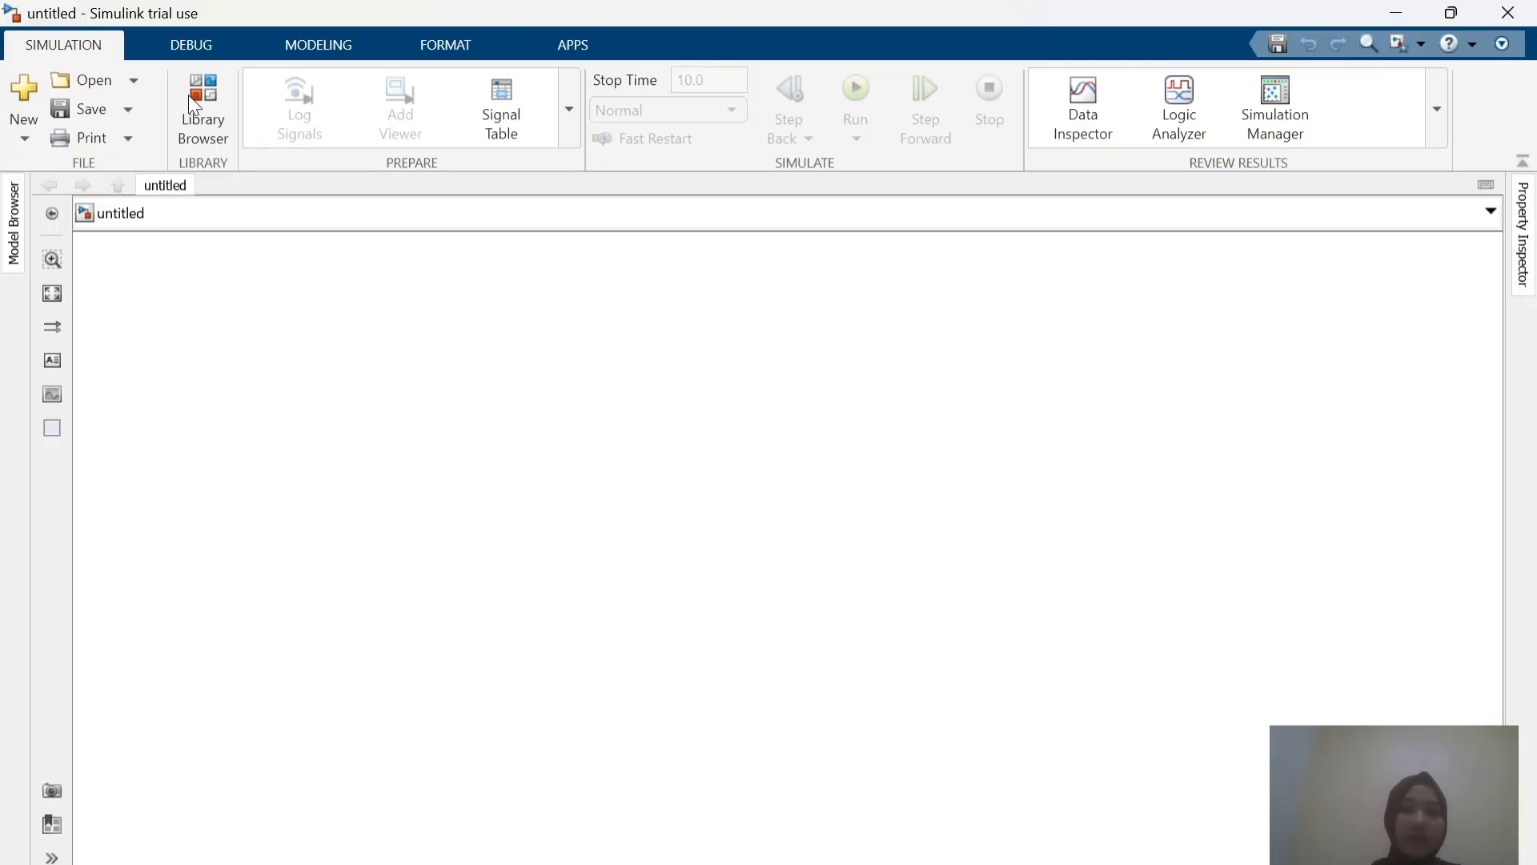
Step: Open the Library Browser, search for sum, and place a Sum block in the upper-left area of the empty canvas
click(219, 113)
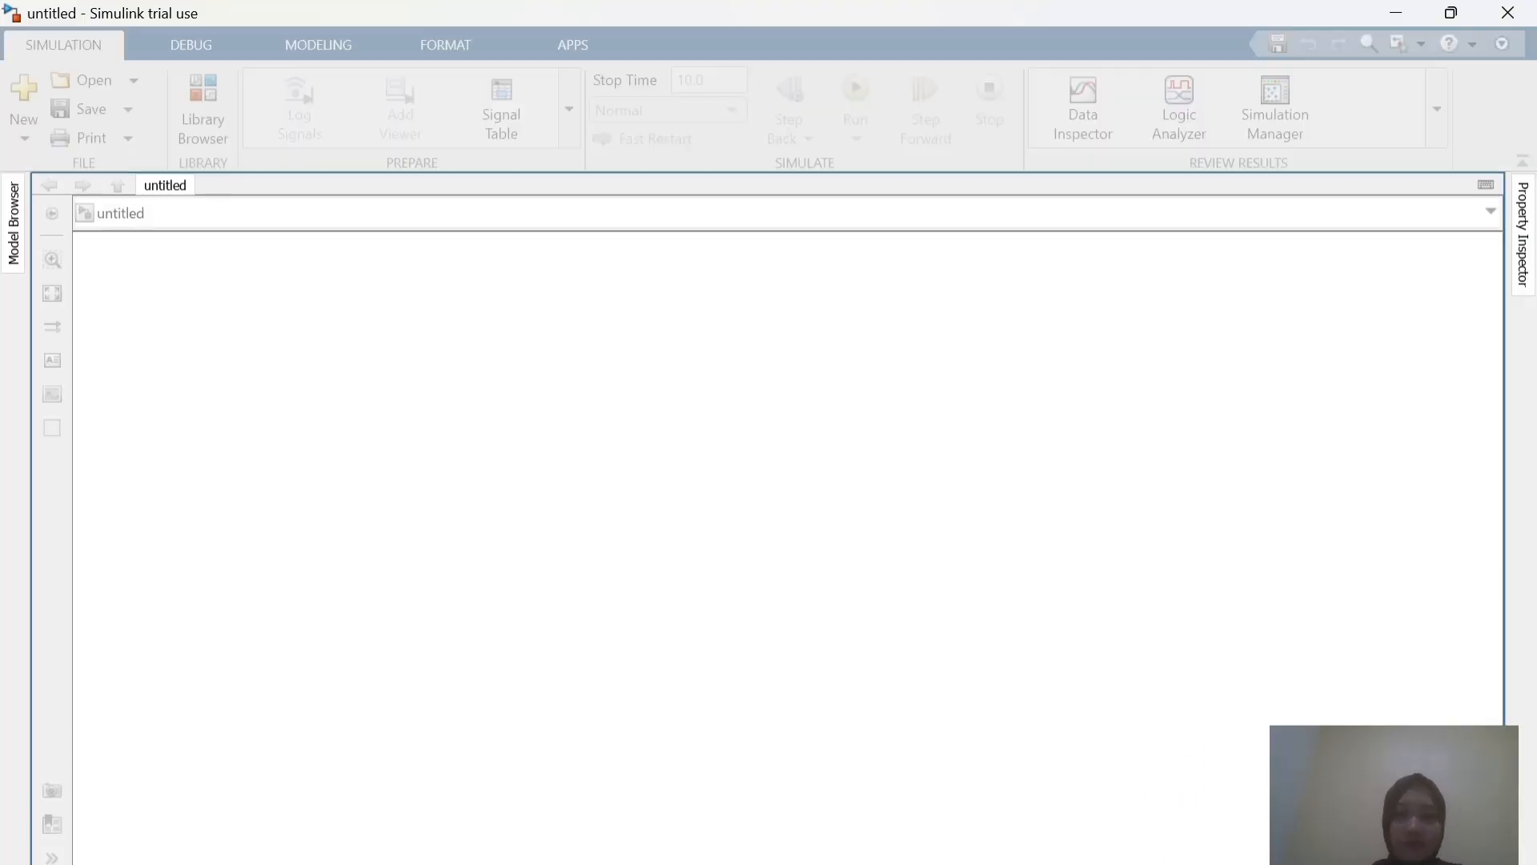
mouse_move(1131, 863)
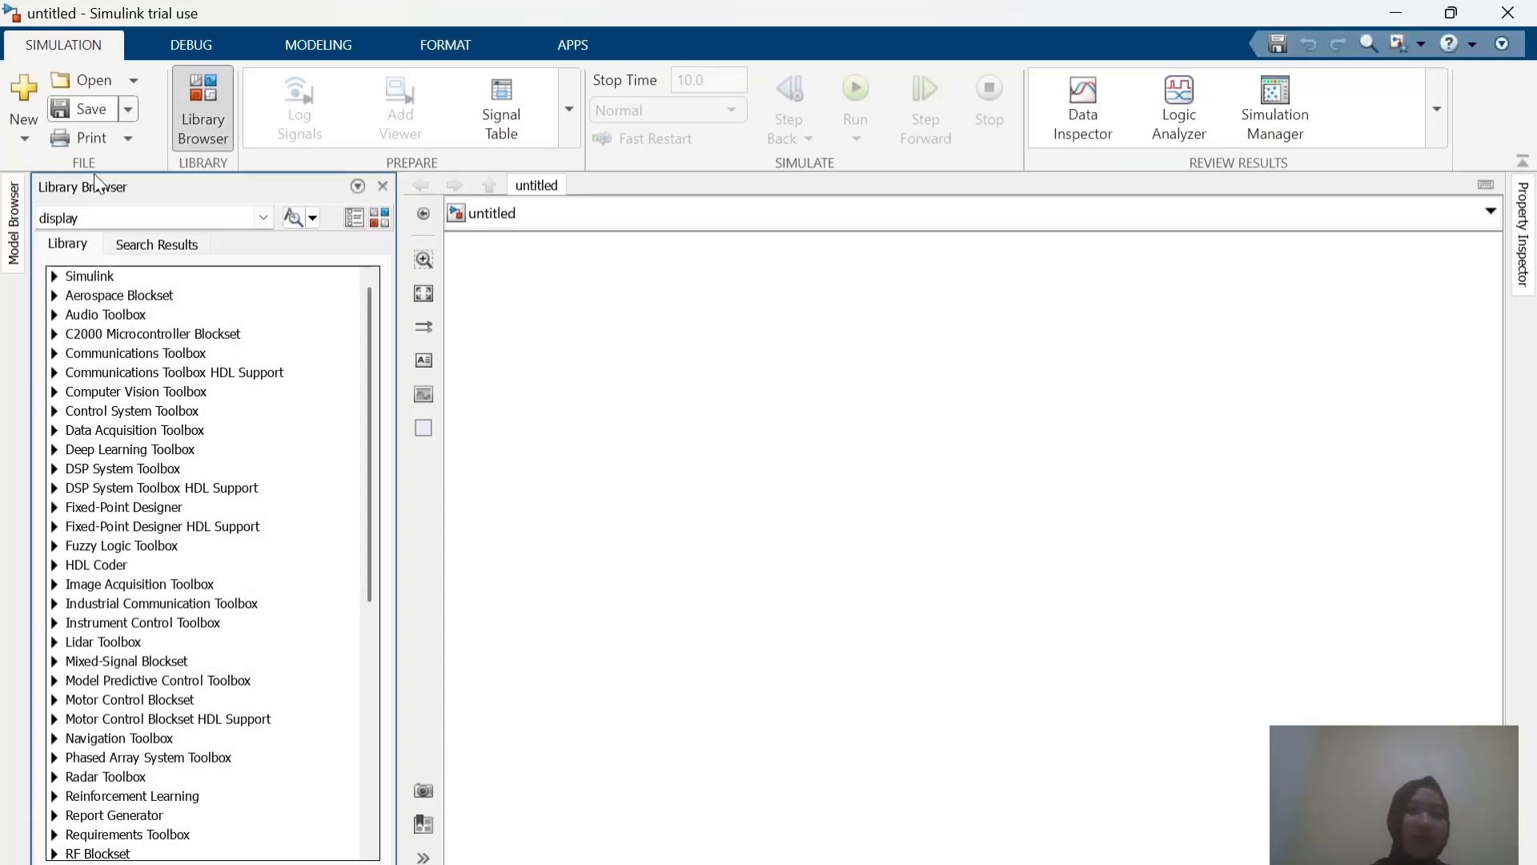
double_click(117, 213)
text(sum)
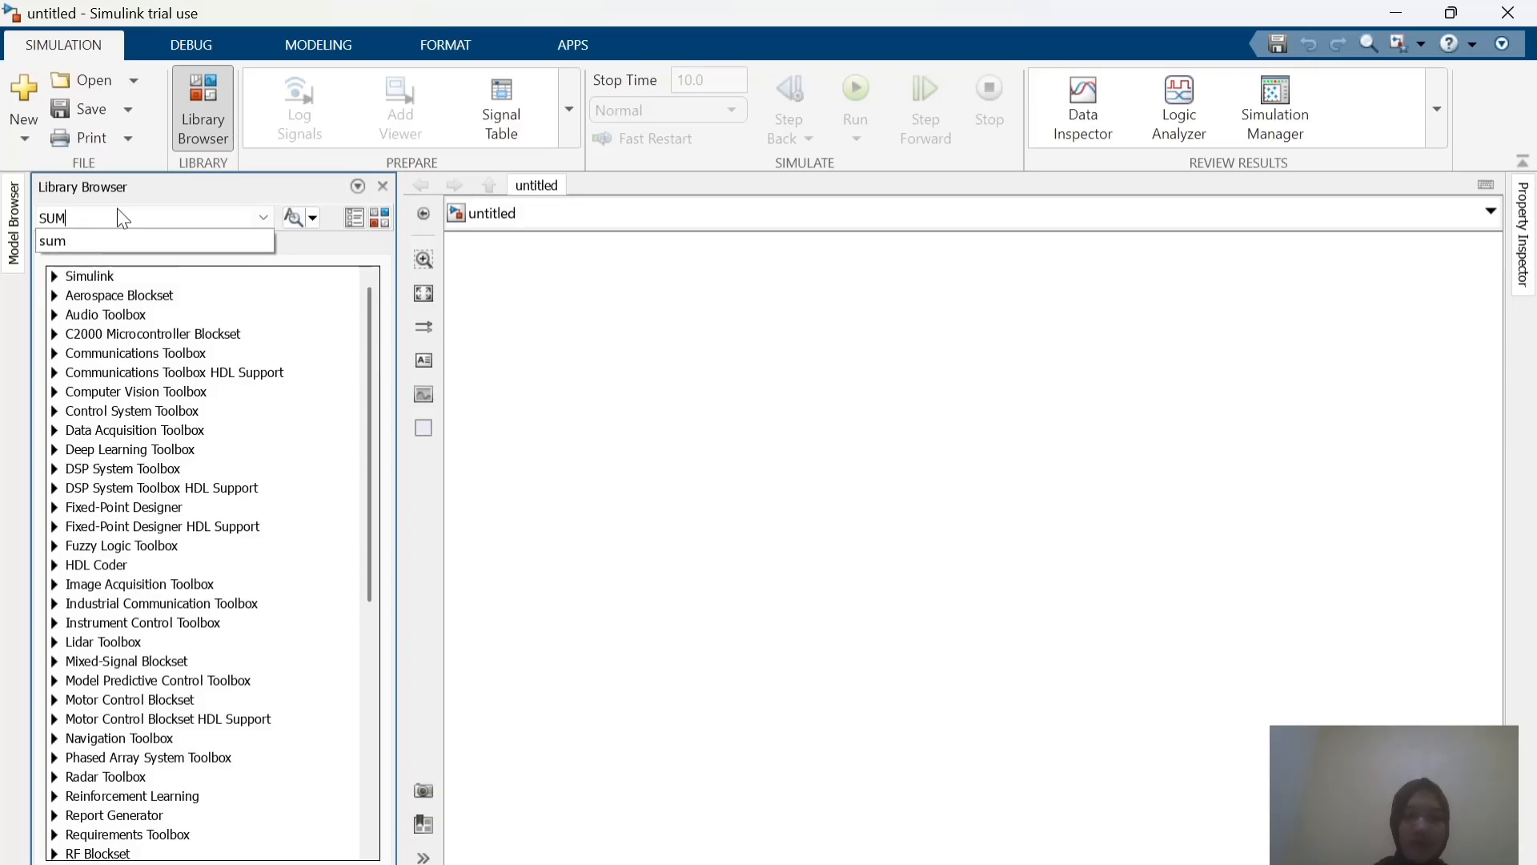
key(Return)
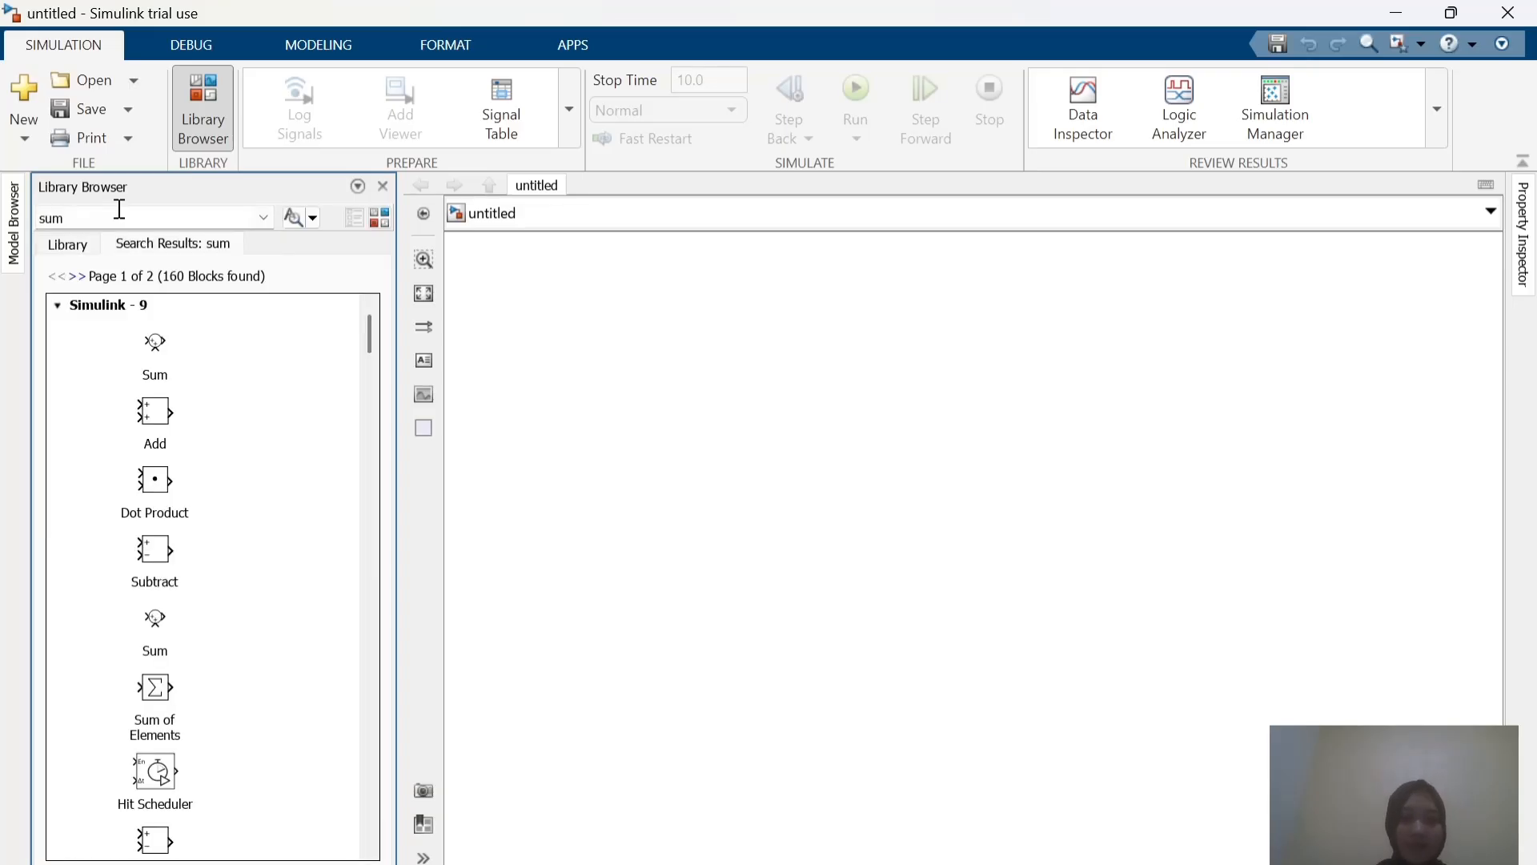
drag(158, 356, 608, 379)
Step: Check the quarter car diagram in Canva, then search the Simulink library for gain and place a Gain block right of the Sum block
key(alt+Tab)
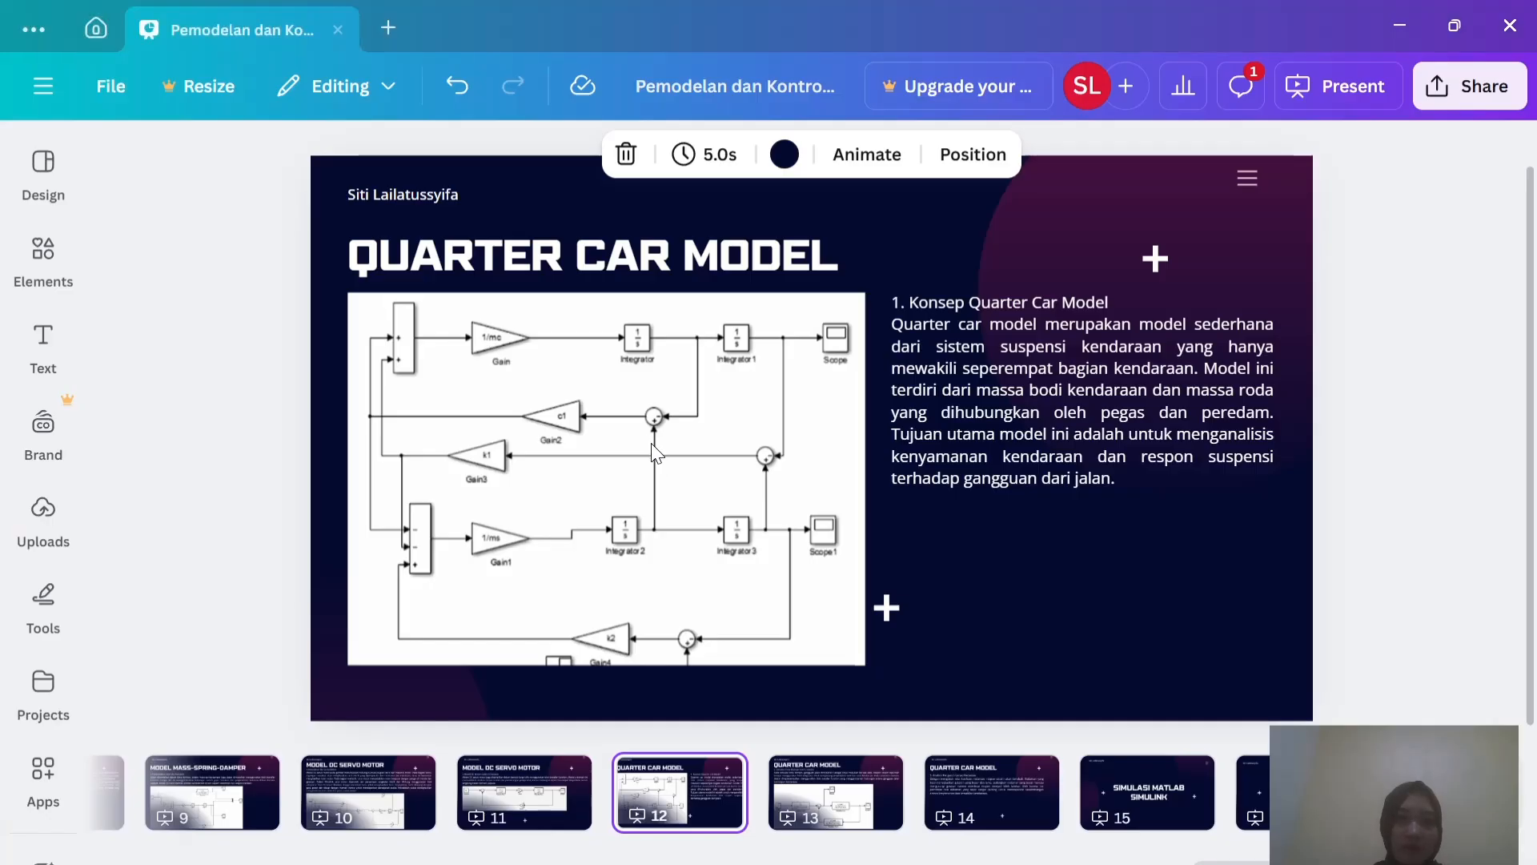
key(alt+Tab)
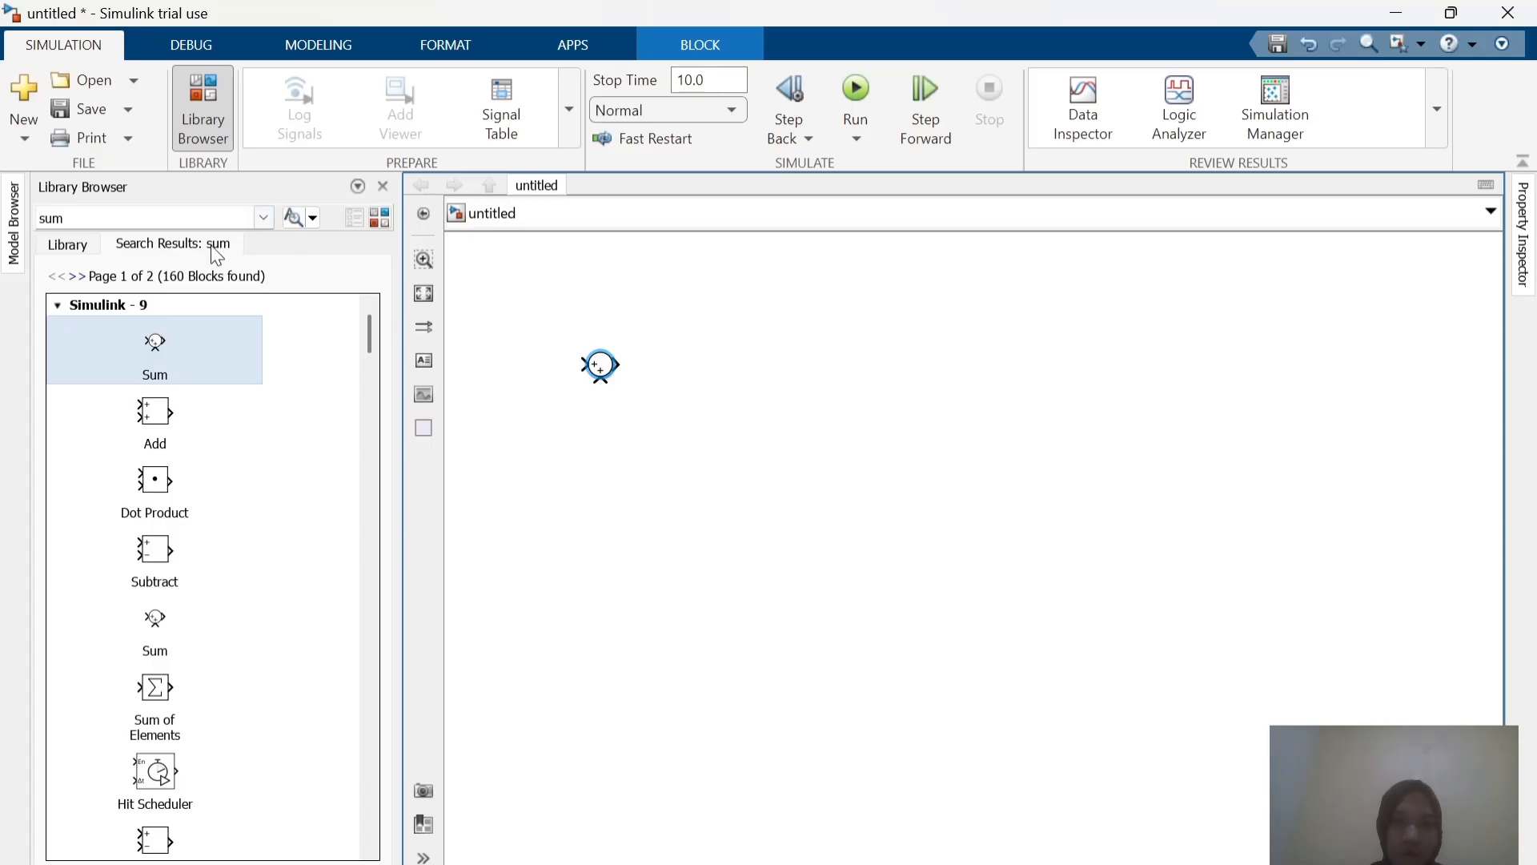
double_click(201, 217)
text(gain)
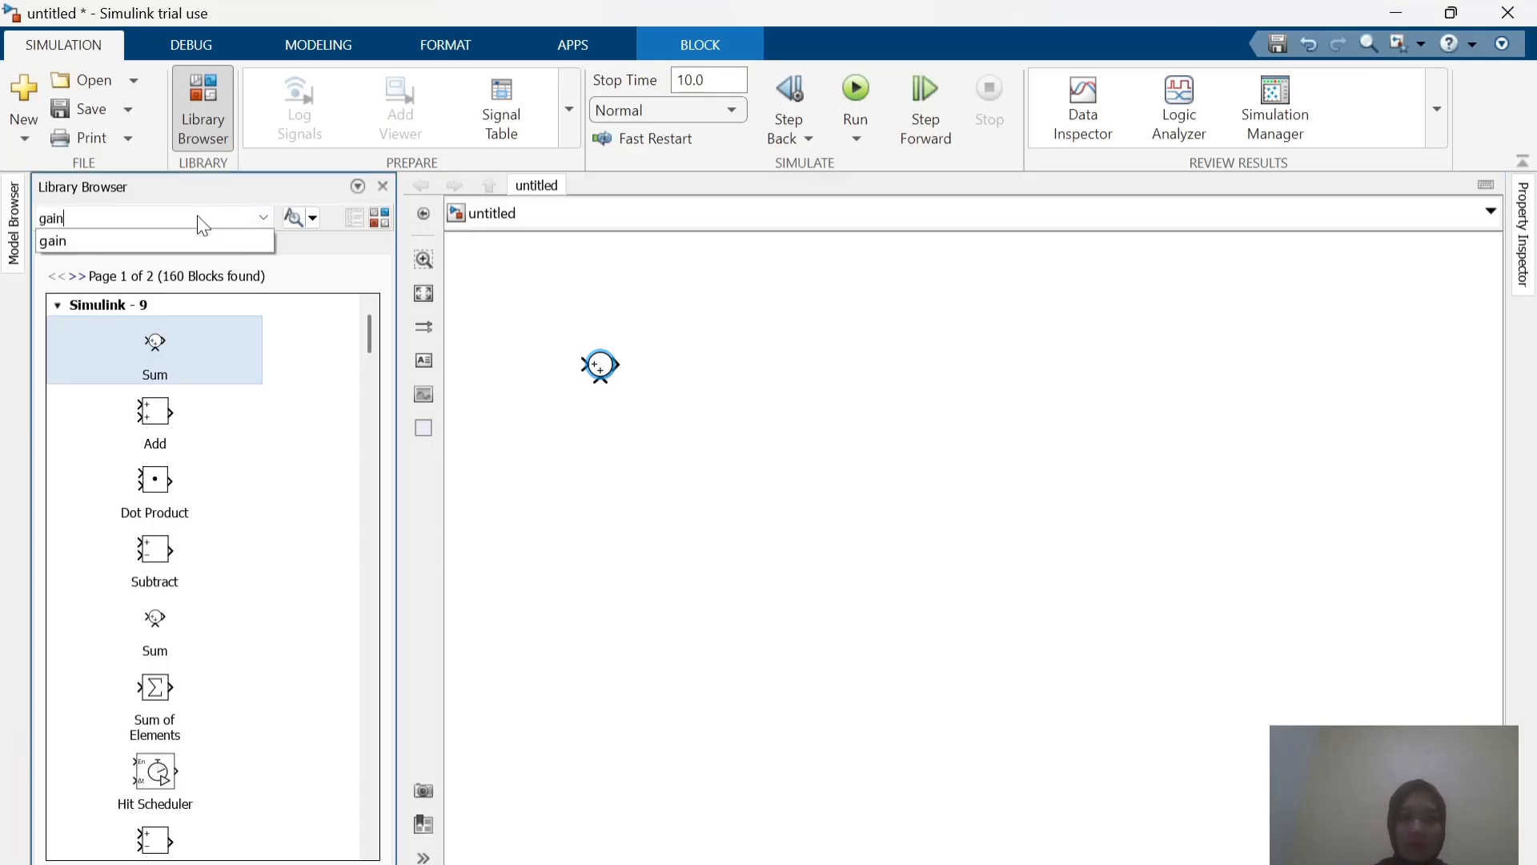
key(Return)
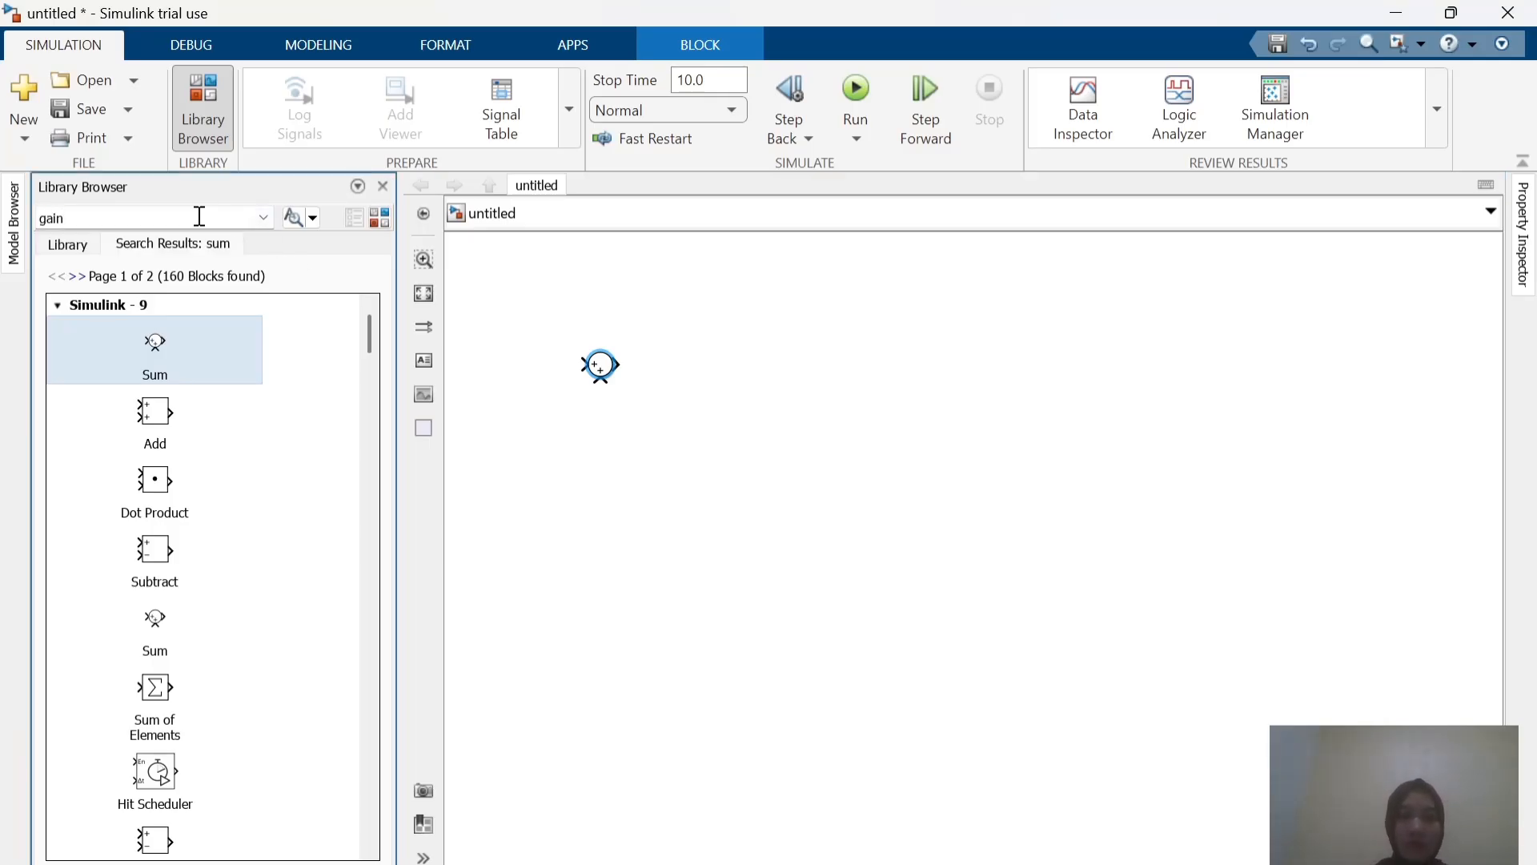
key(Return)
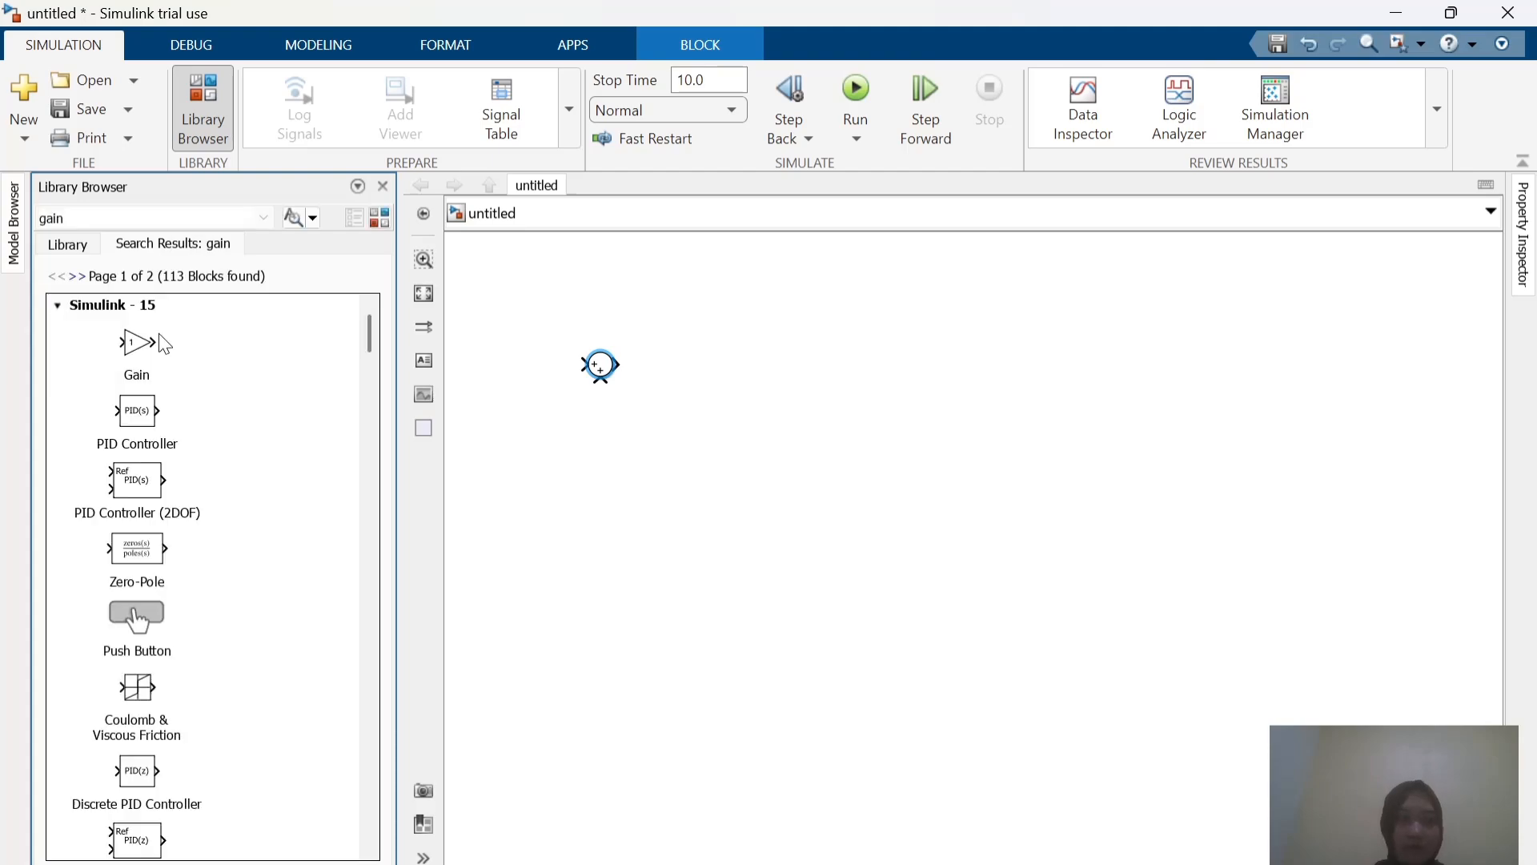
drag(137, 346, 720, 392)
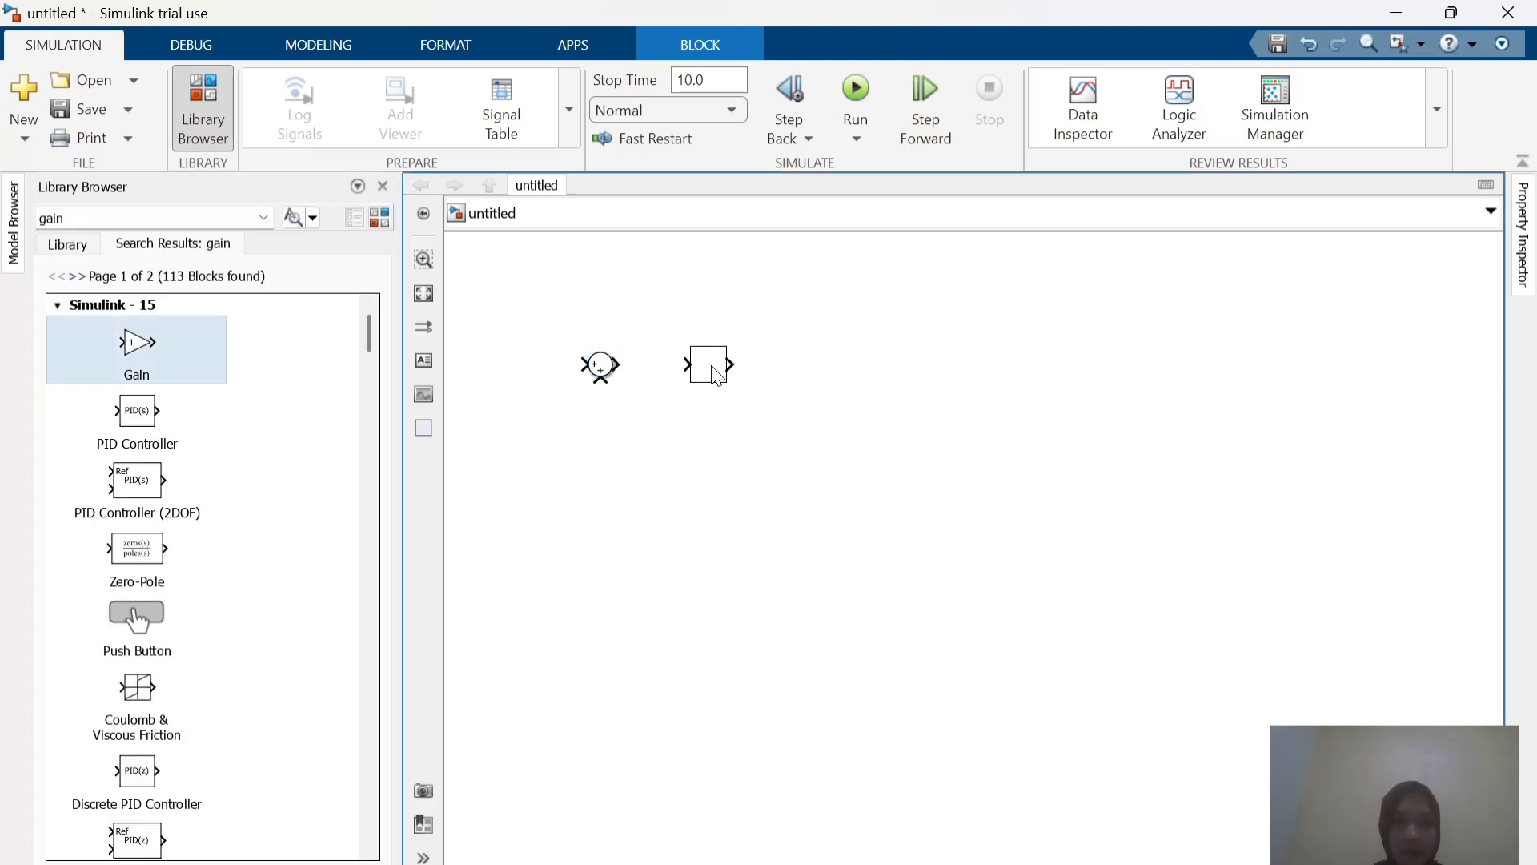
Step: Search the library for integrator and place two Integrator blocks in a row right of the Gain block, checking against the Canva diagram
click(138, 217)
text(in)
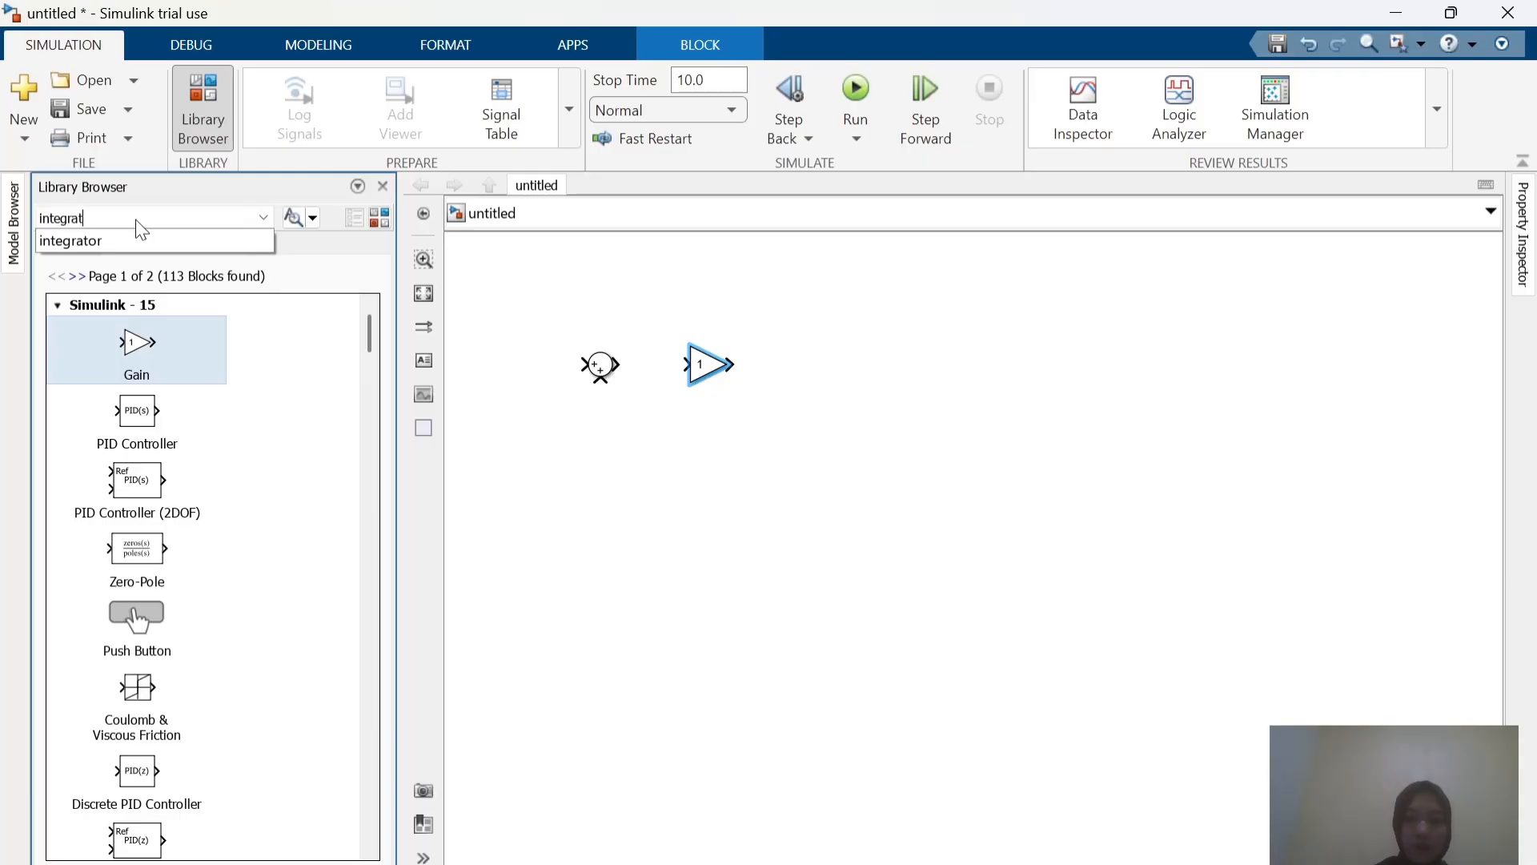
key(Return)
key(Return)
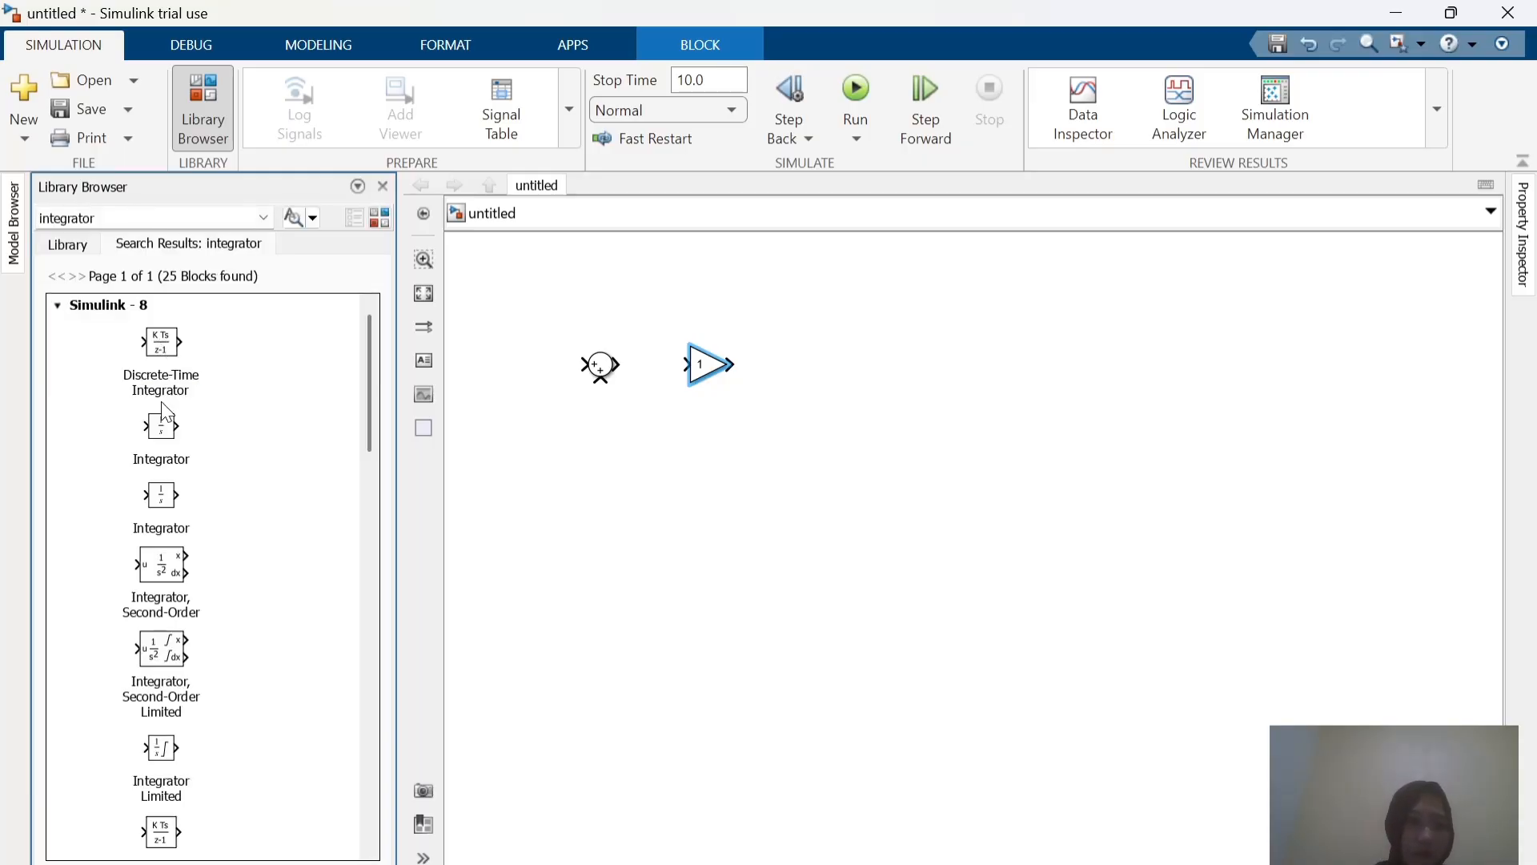
drag(162, 425, 851, 383)
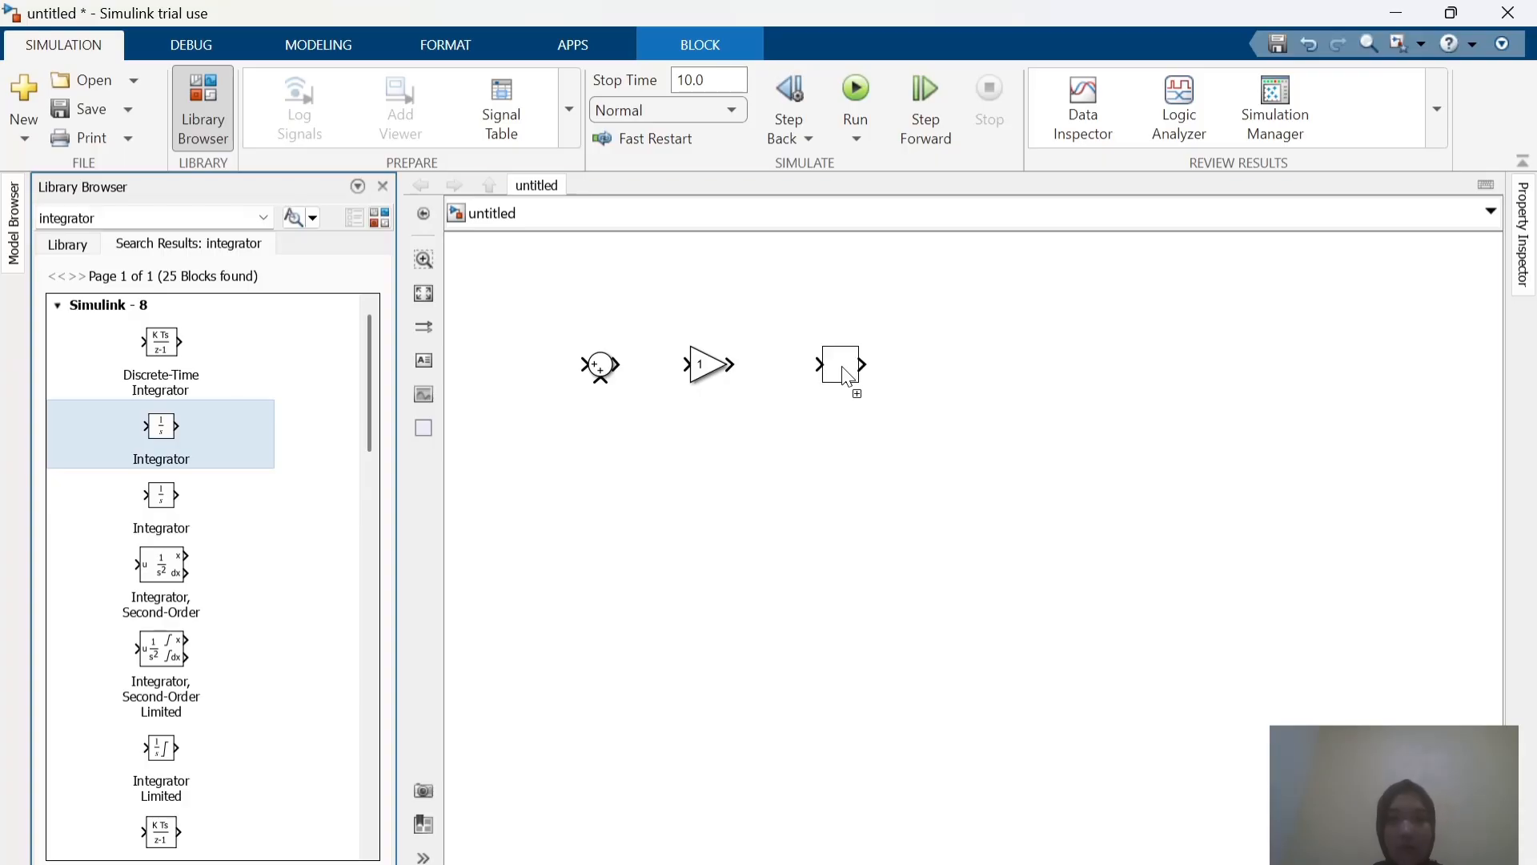
key(alt+Tab)
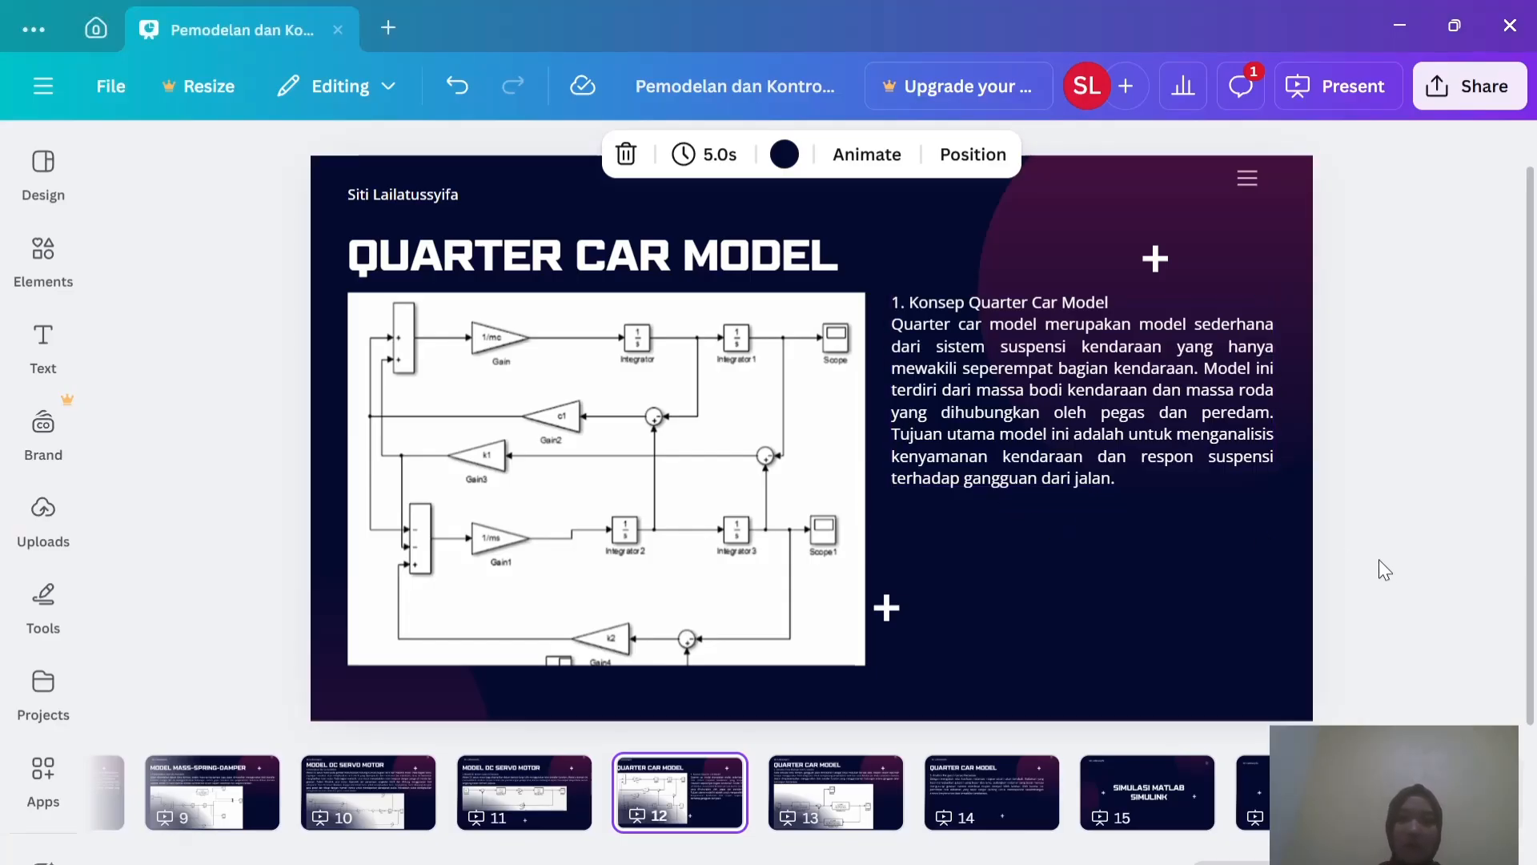
key(alt+Tab)
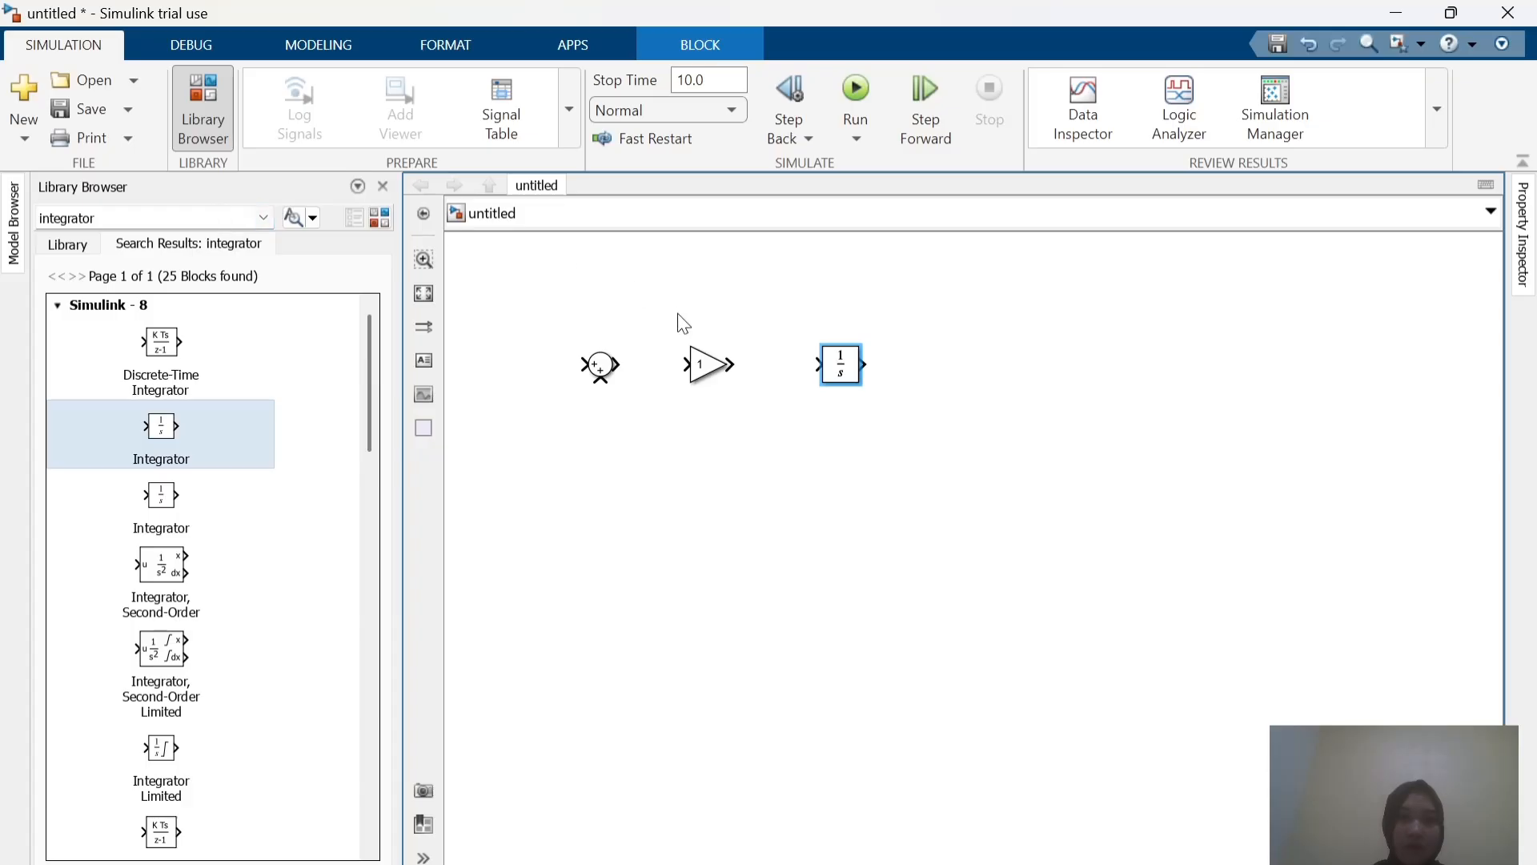
drag(197, 409, 956, 380)
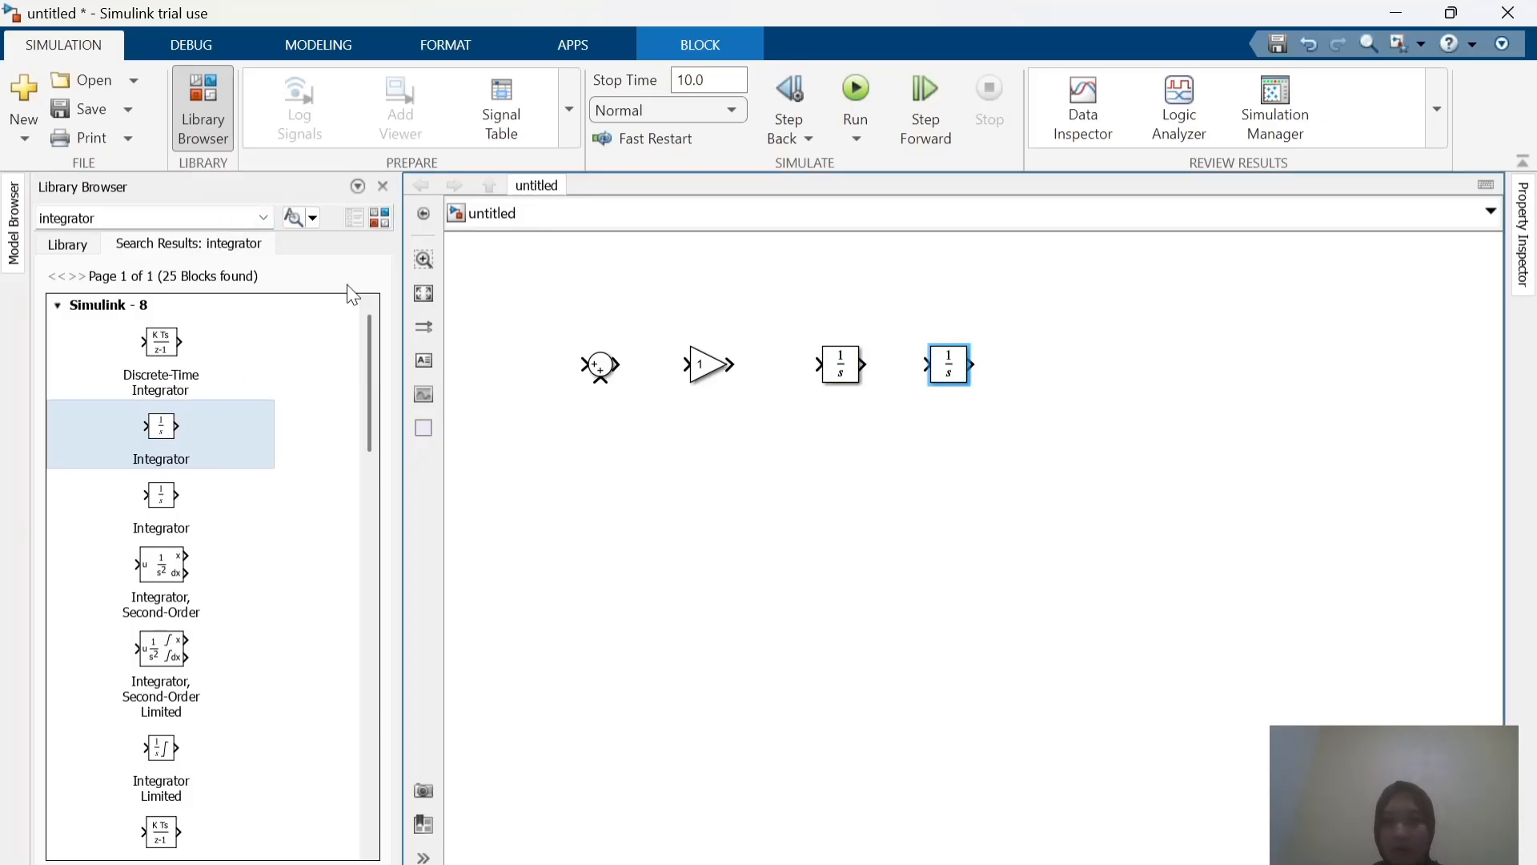
Step: Search the library for scope and place a Scope block right of the second Integrator
double_click(154, 212)
text(scope)
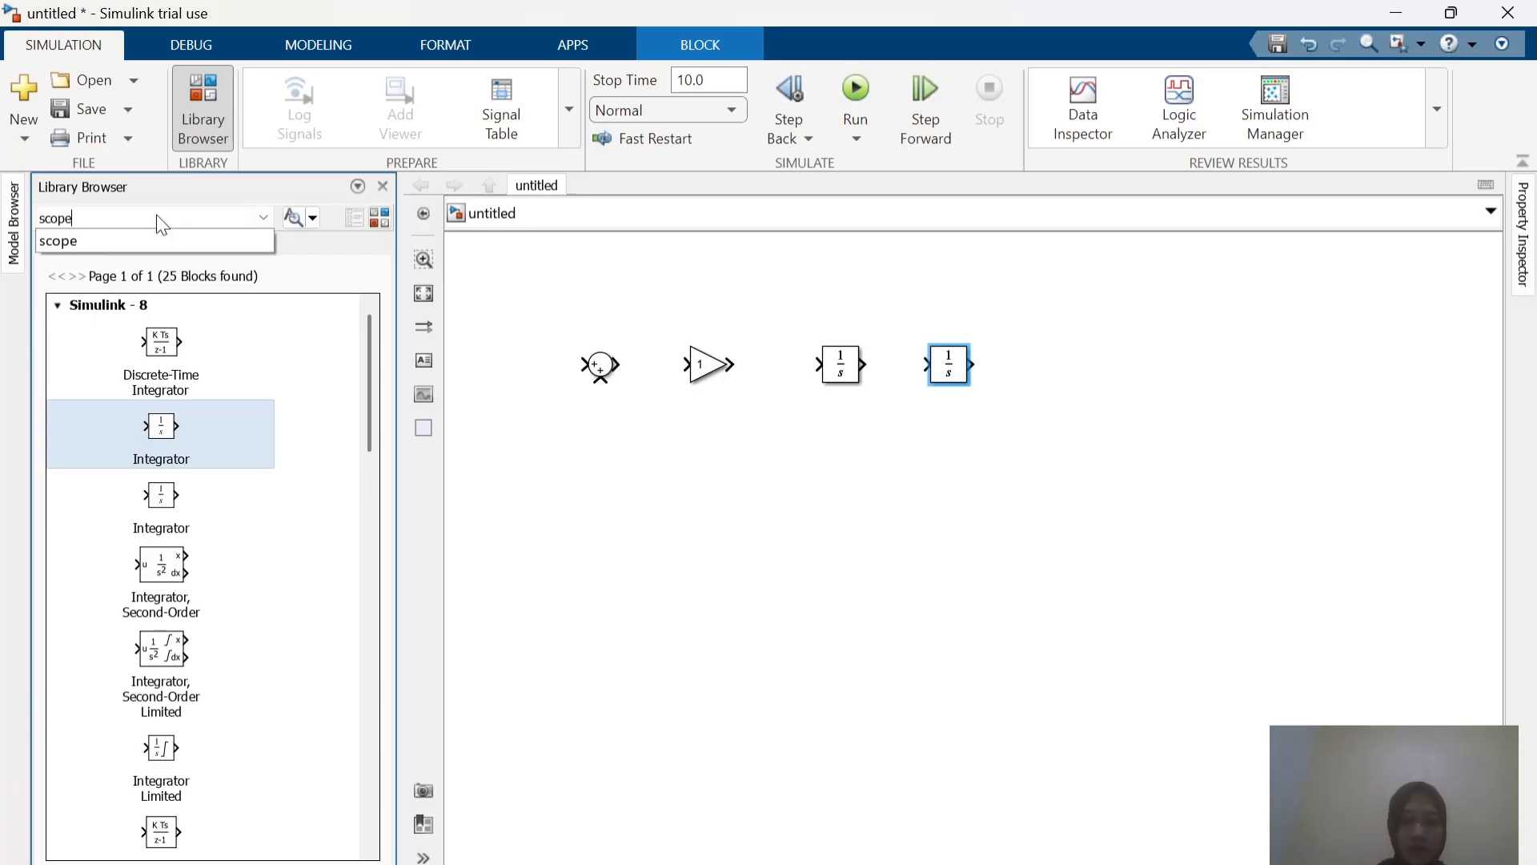
key(Return)
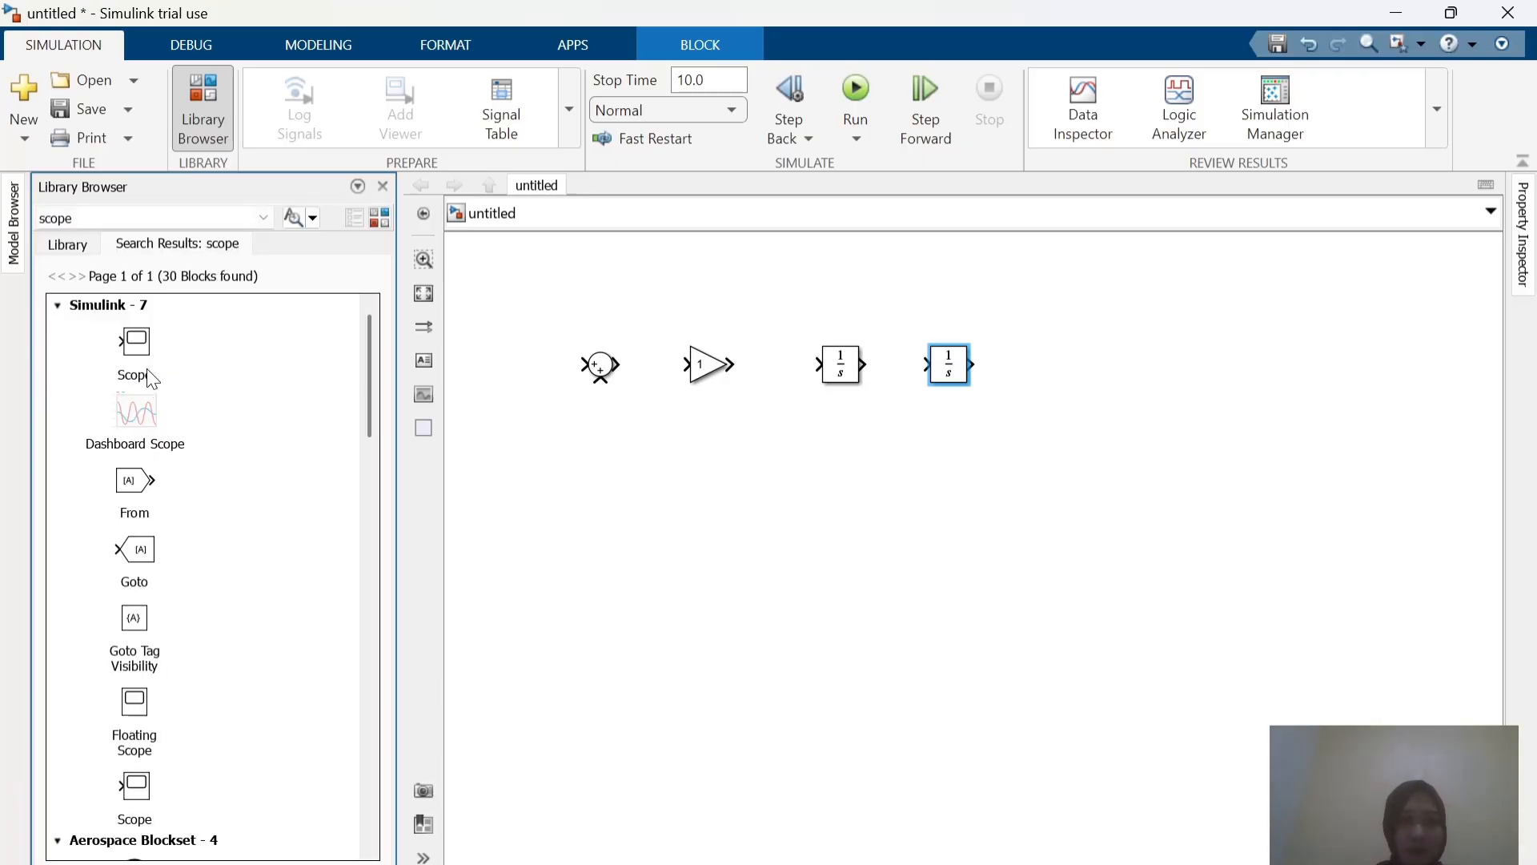
drag(142, 370, 1107, 390)
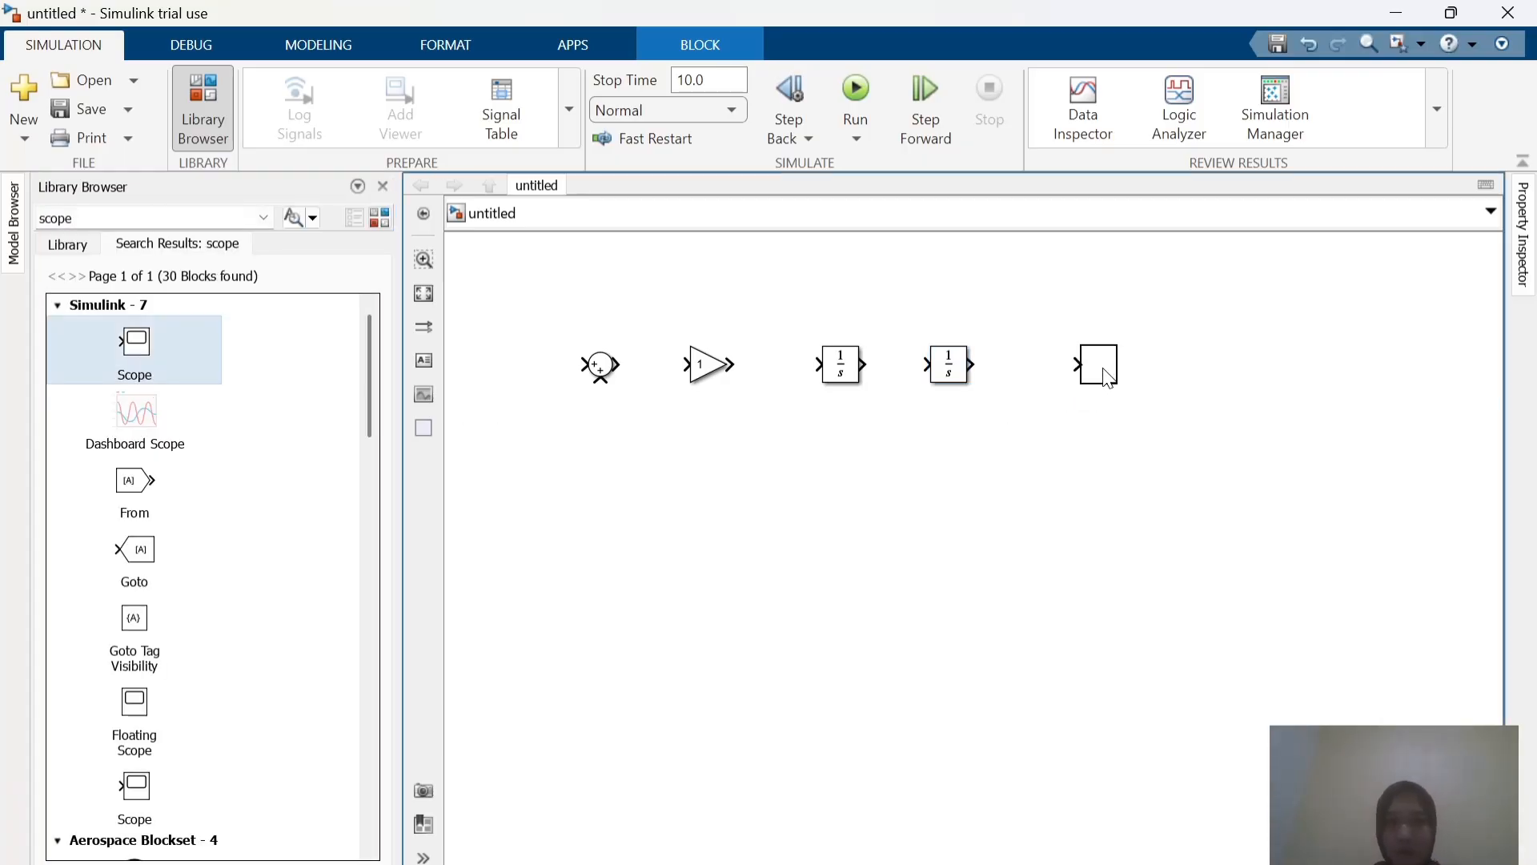
Step: Check the quarter car diagram in Canva again, then search the Simulink library for gain and browse the matching blocks
key(alt+Tab)
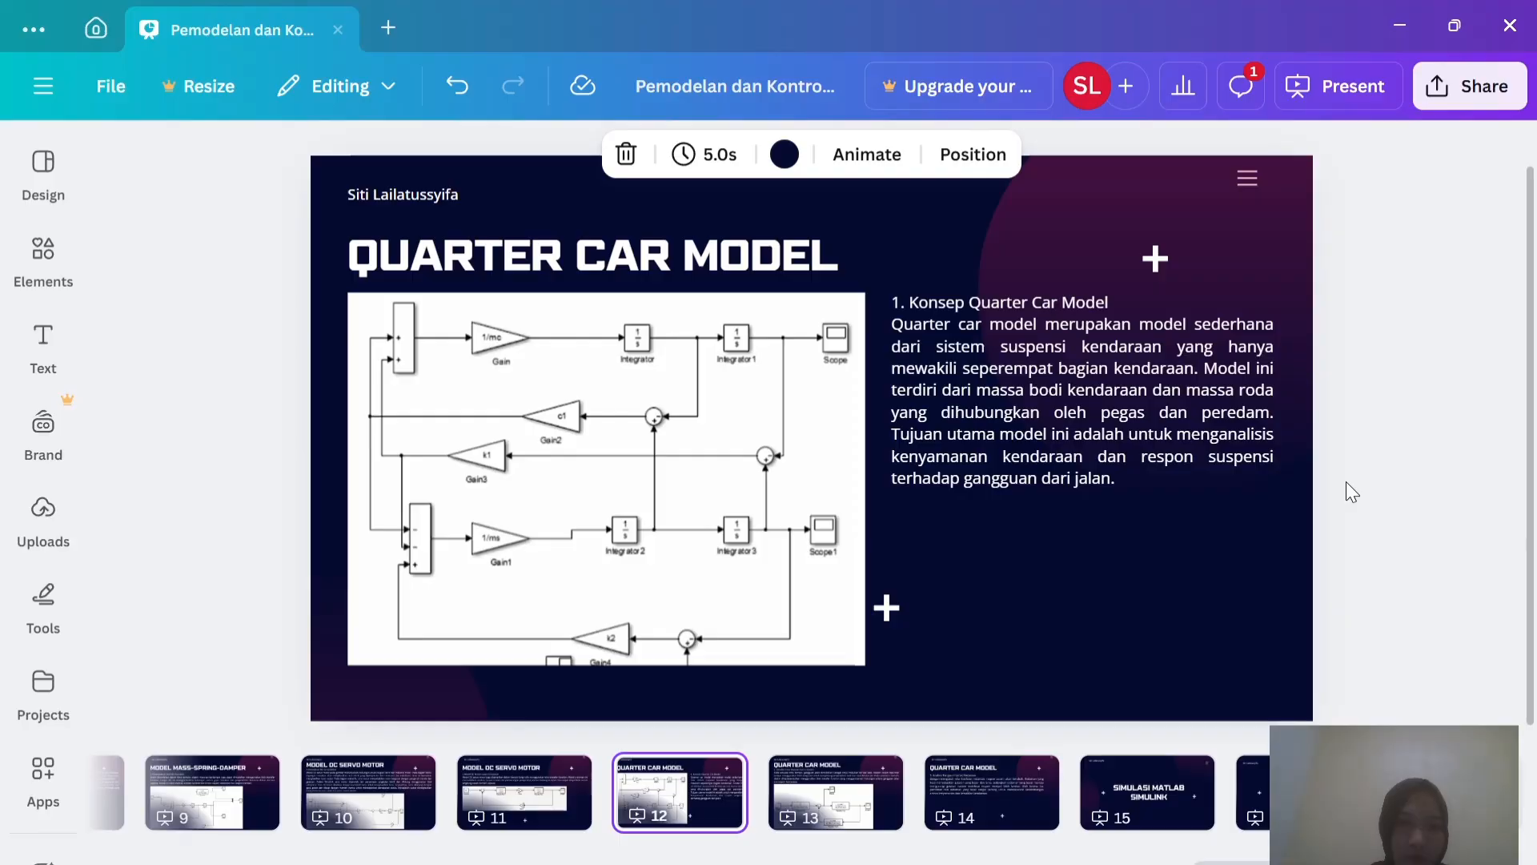
key(alt+Tab)
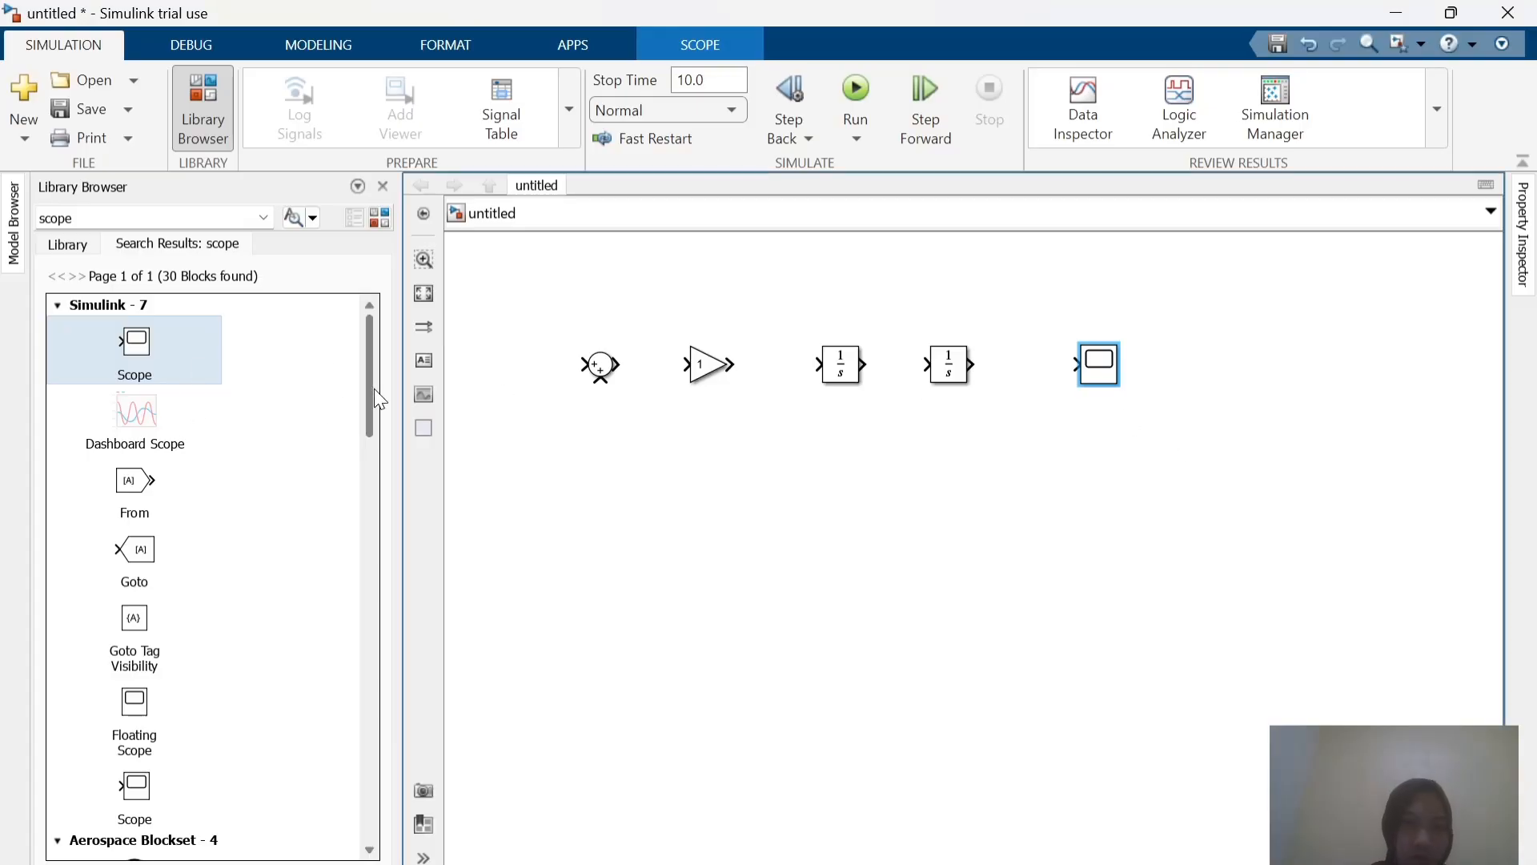
double_click(180, 213)
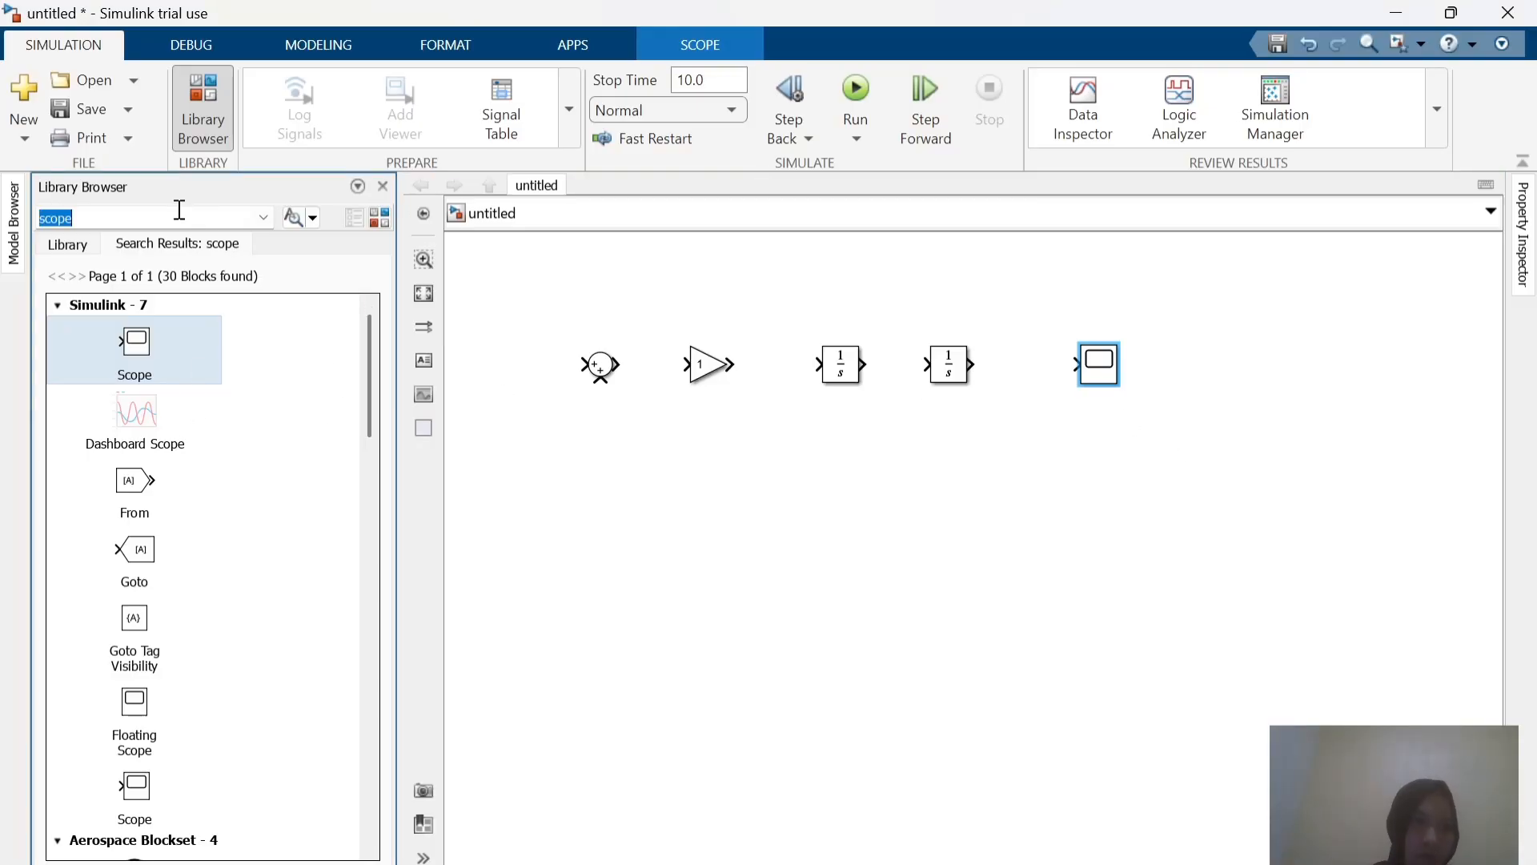
text(gain)
key(Return)
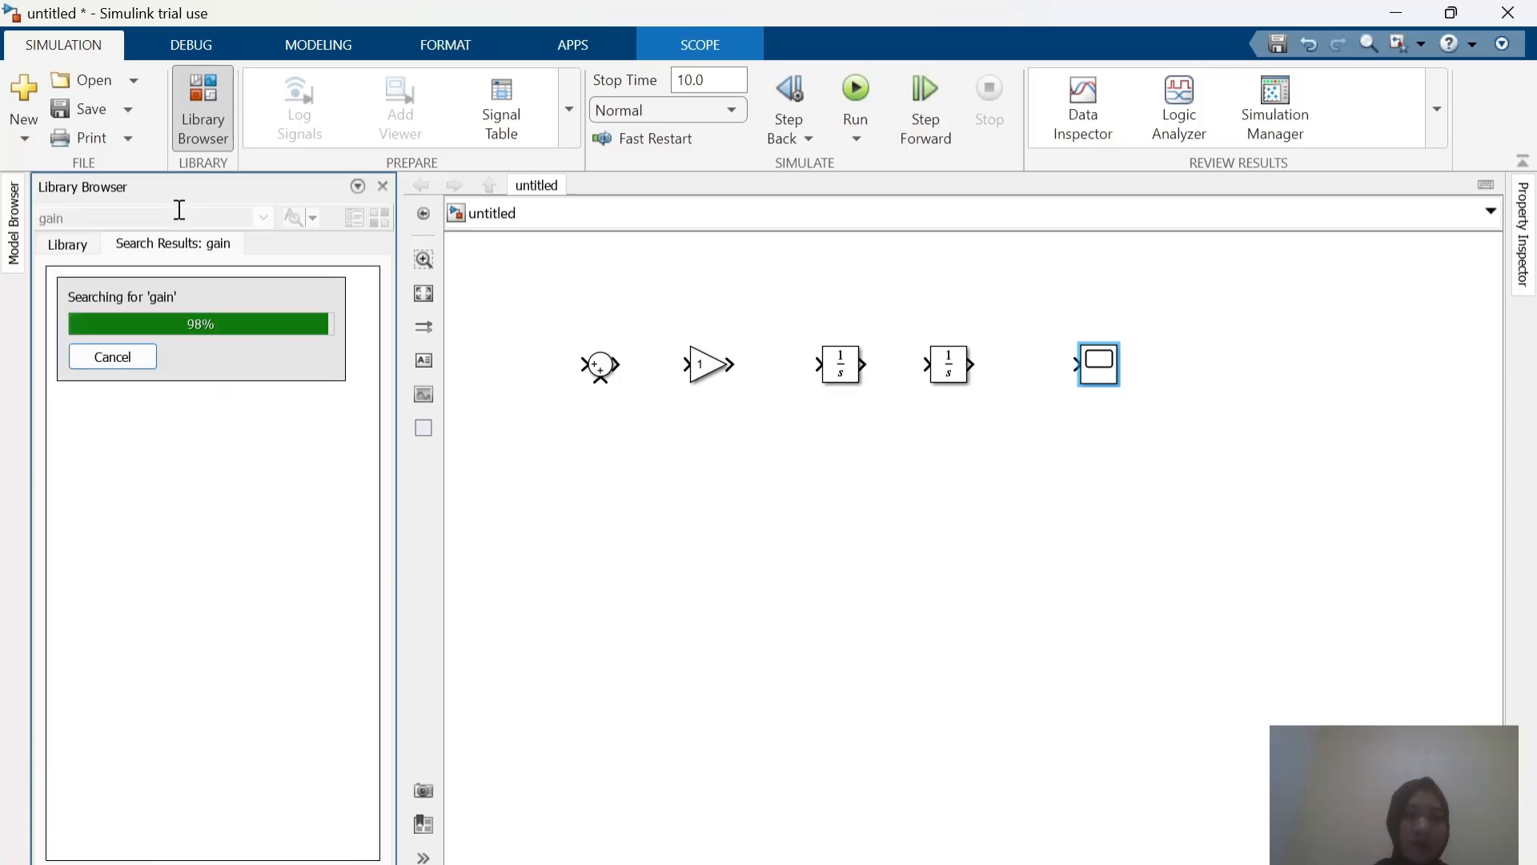
scroll(265, 539, down, 5)
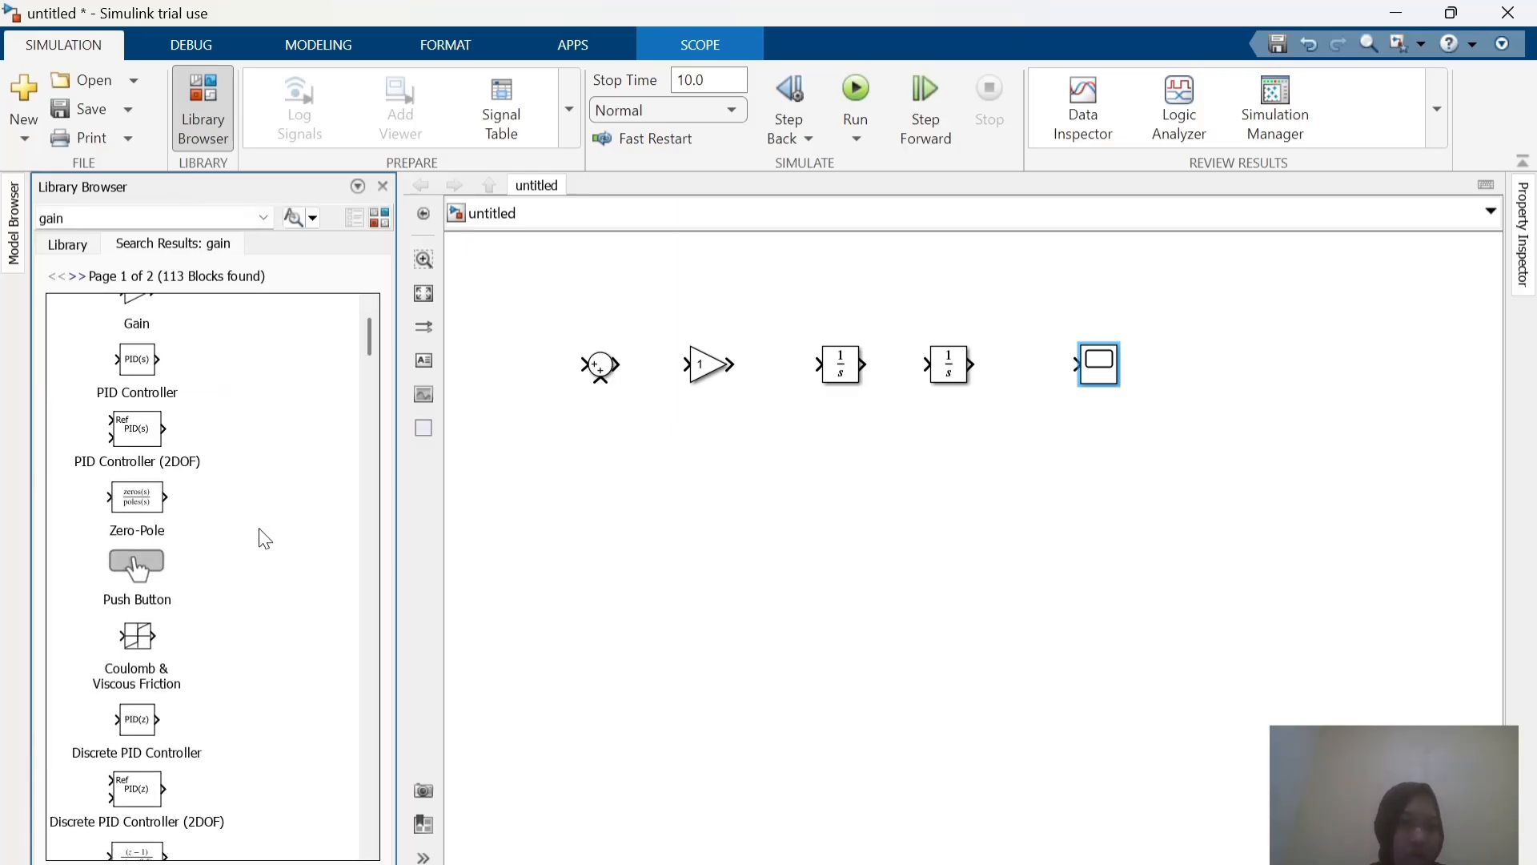
scroll(265, 539, down, 15)
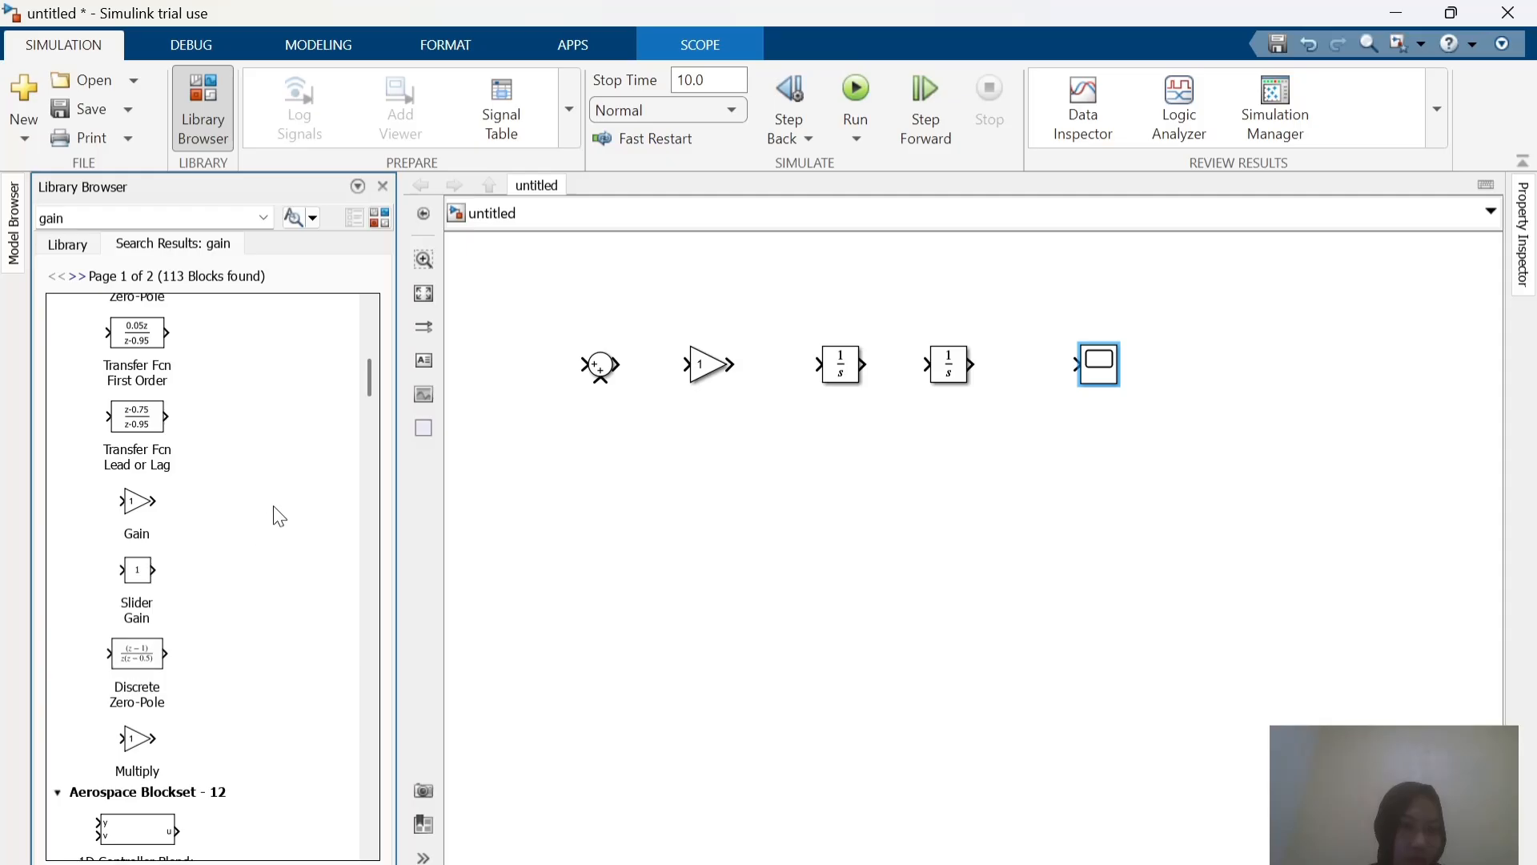
scroll(283, 503, down, 7)
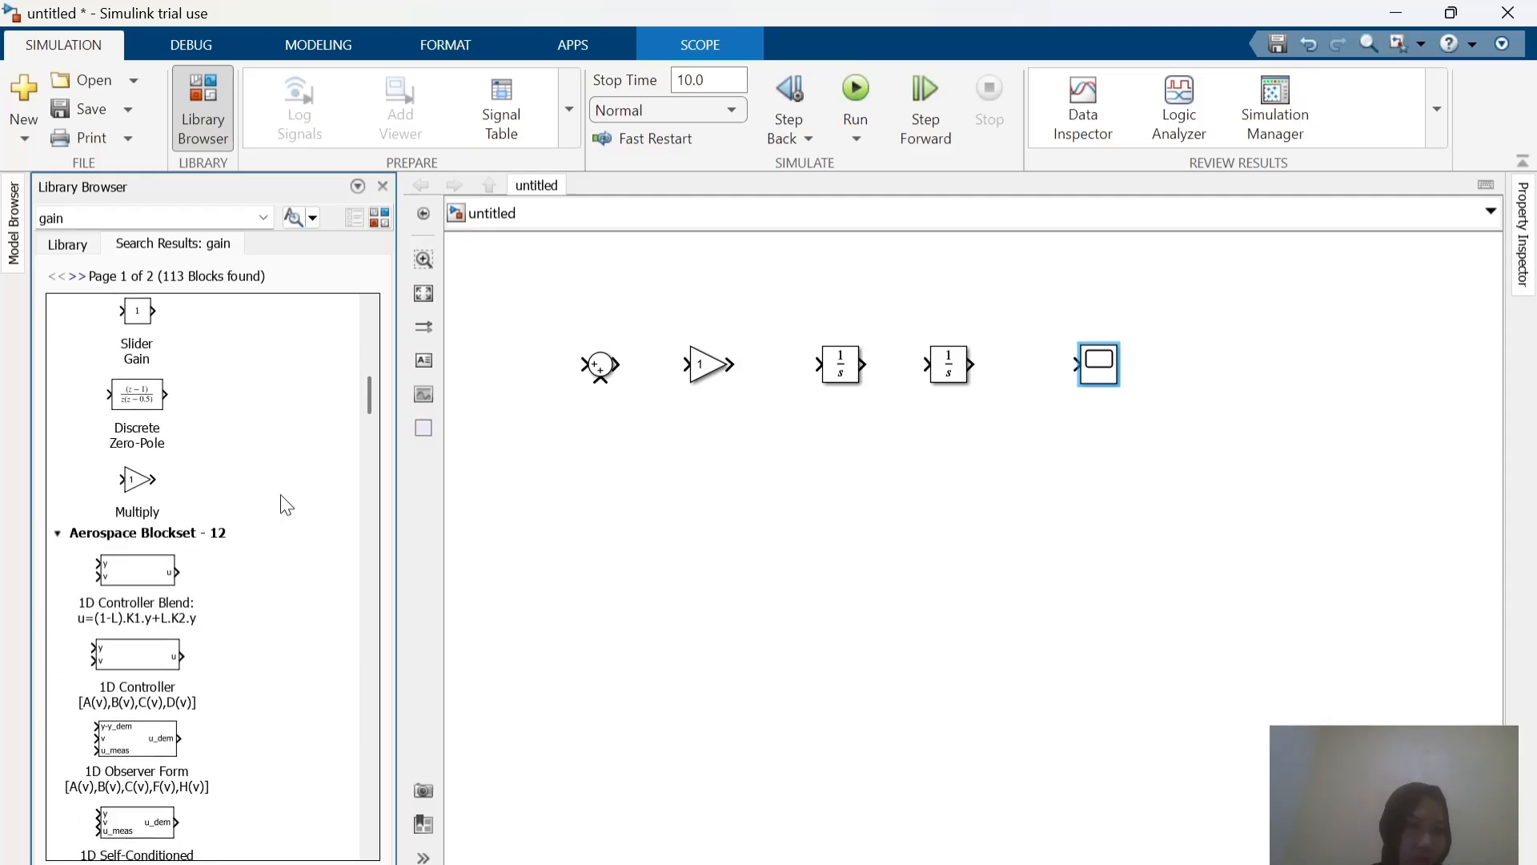
scroll(284, 504, down, 5)
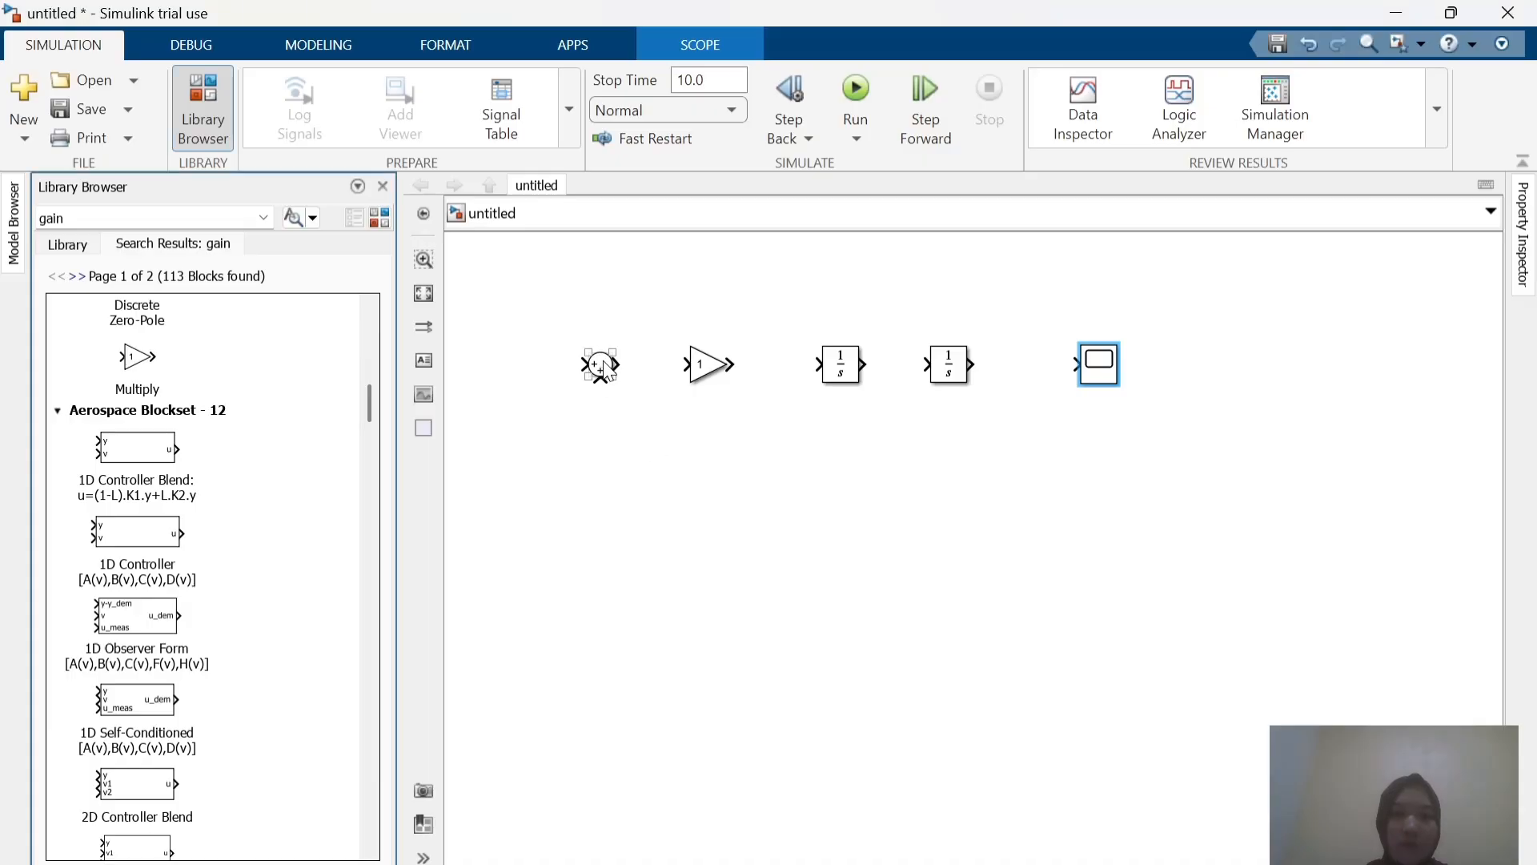
Step: Change the Sum block's icon shape to rectangular in its block parameters
double_click(600, 364)
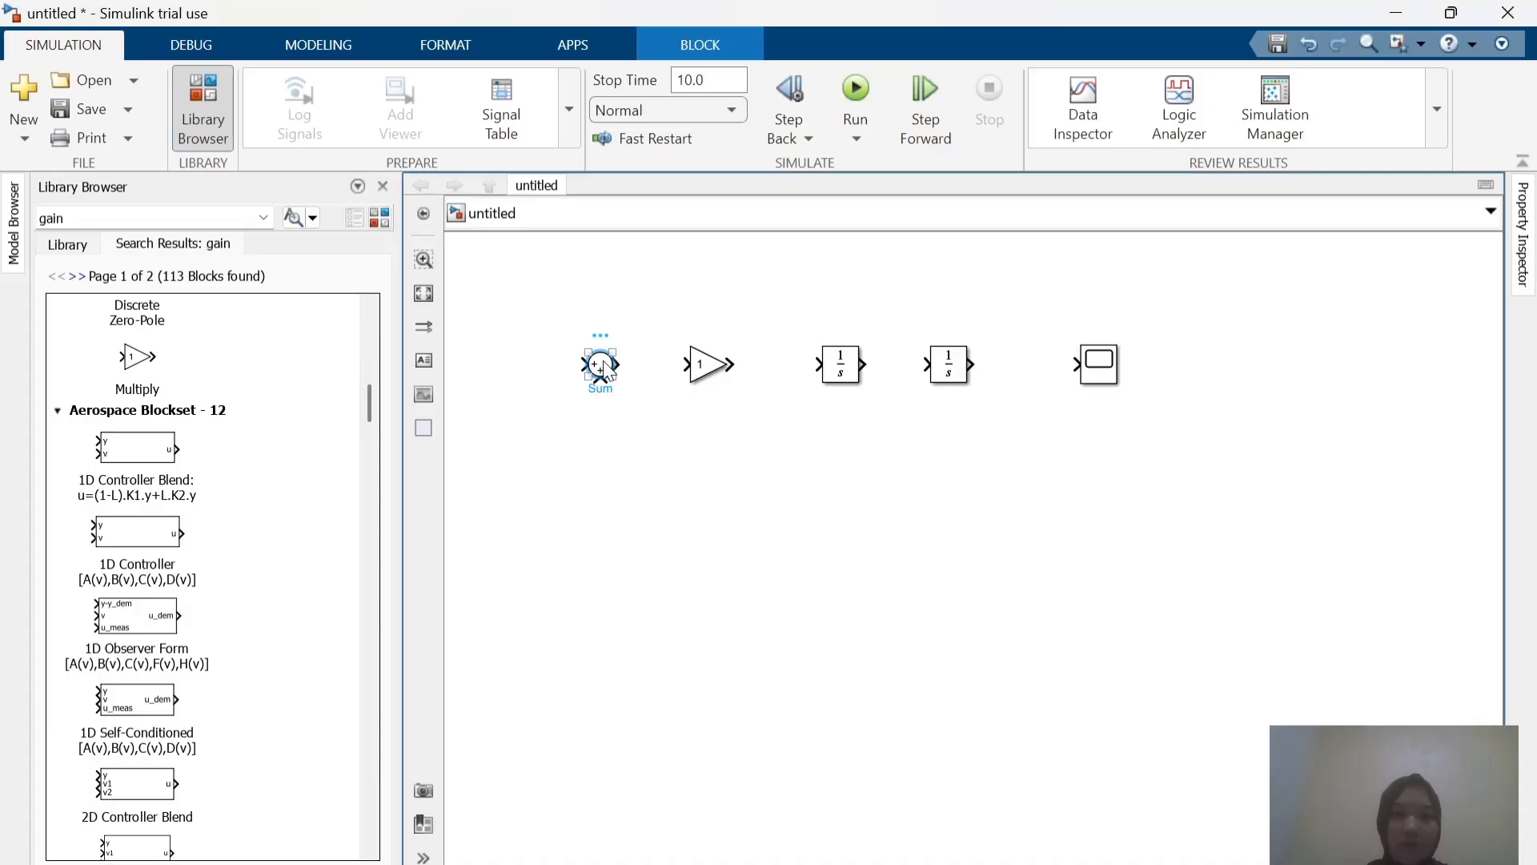
click(839, 318)
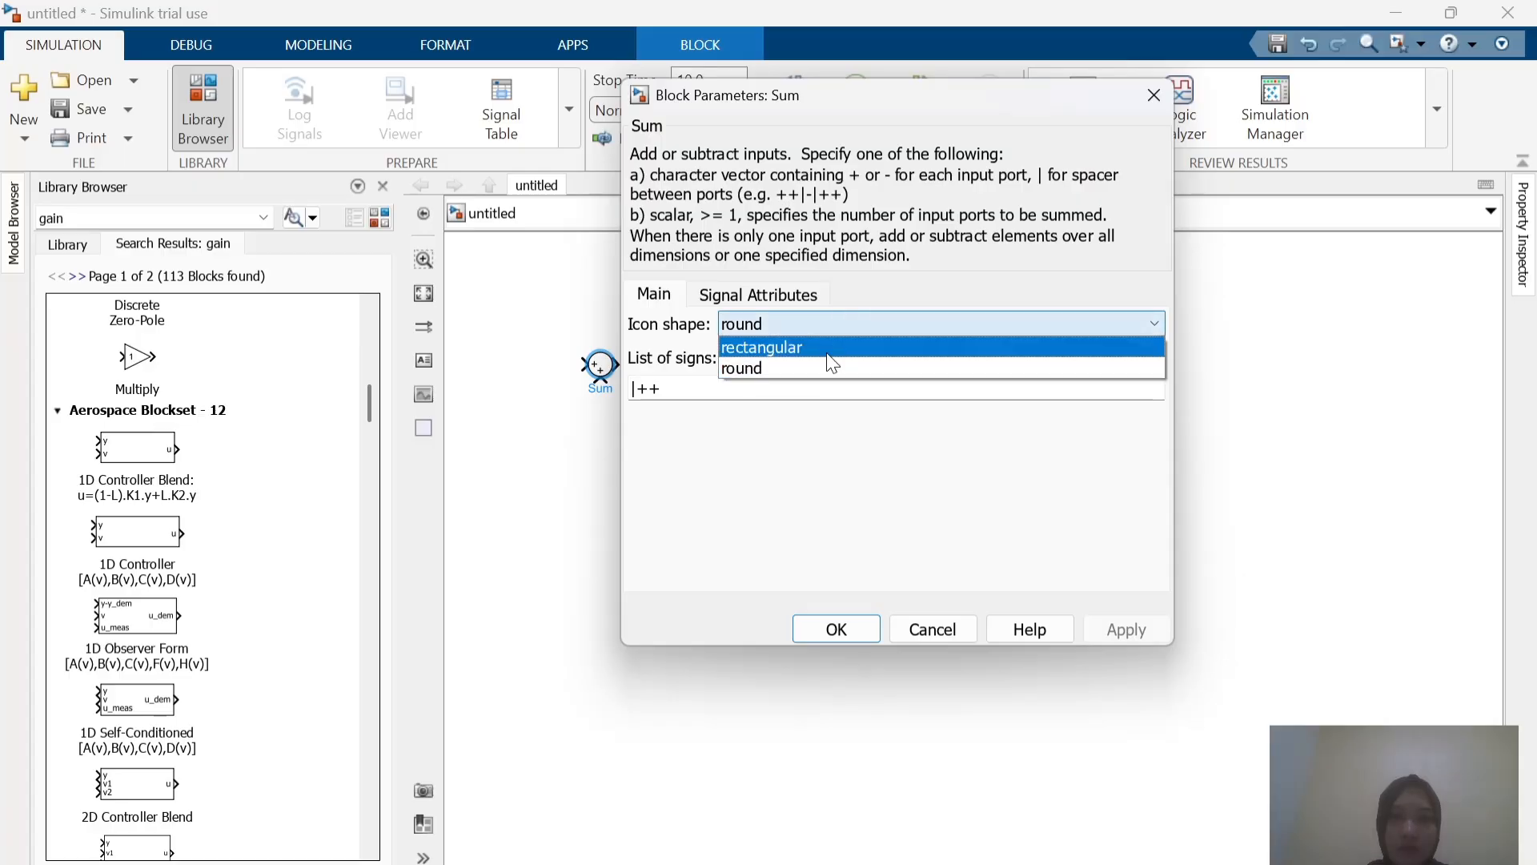
click(828, 352)
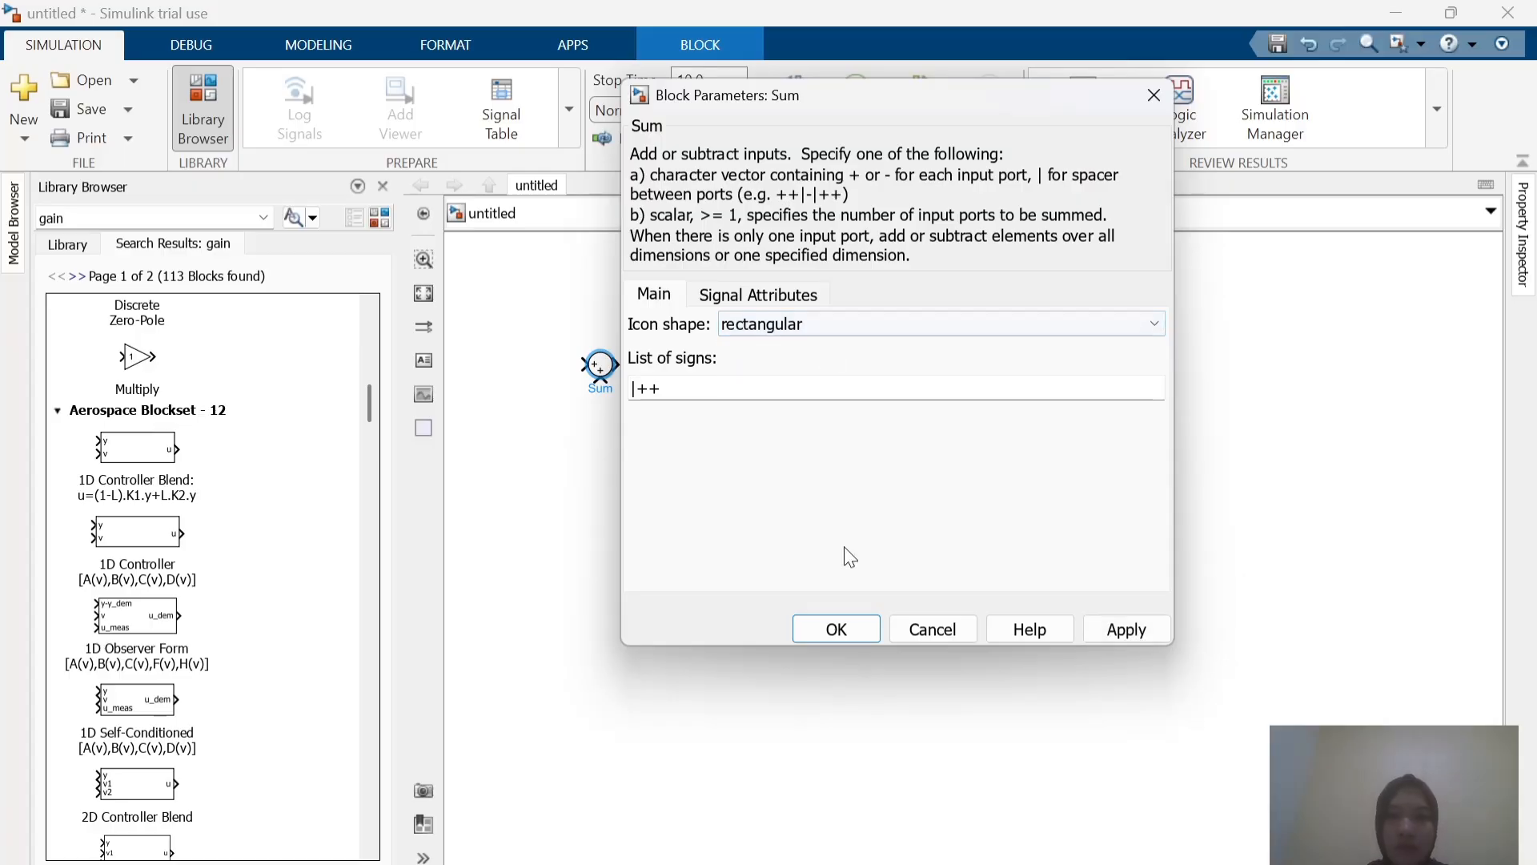
click(839, 629)
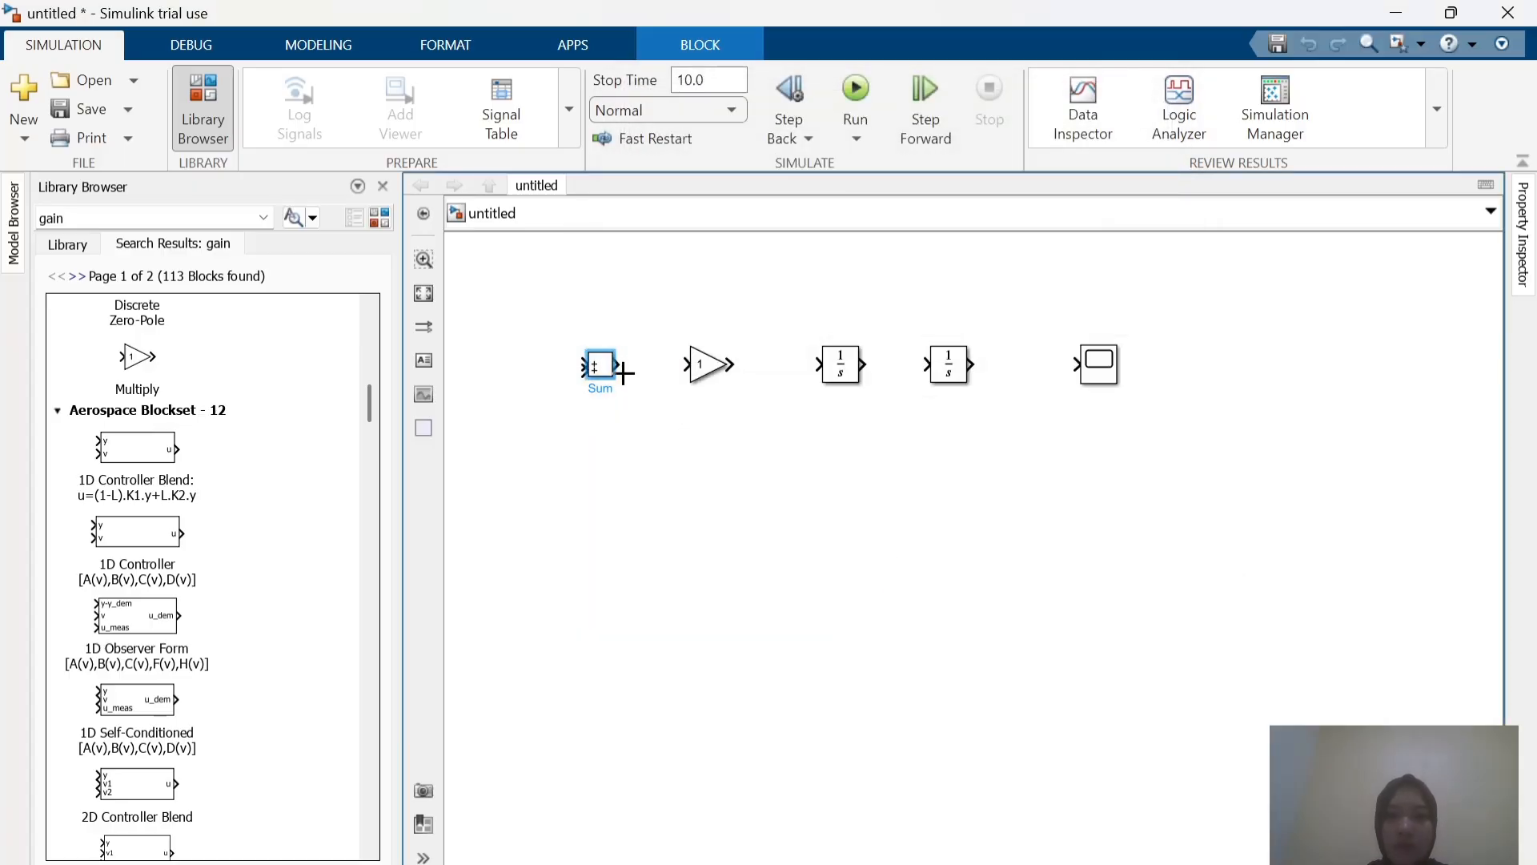
Step: Stretch the rectangular Sum block vertically and connect its output to the Gain block's input
mouse_move(610, 372)
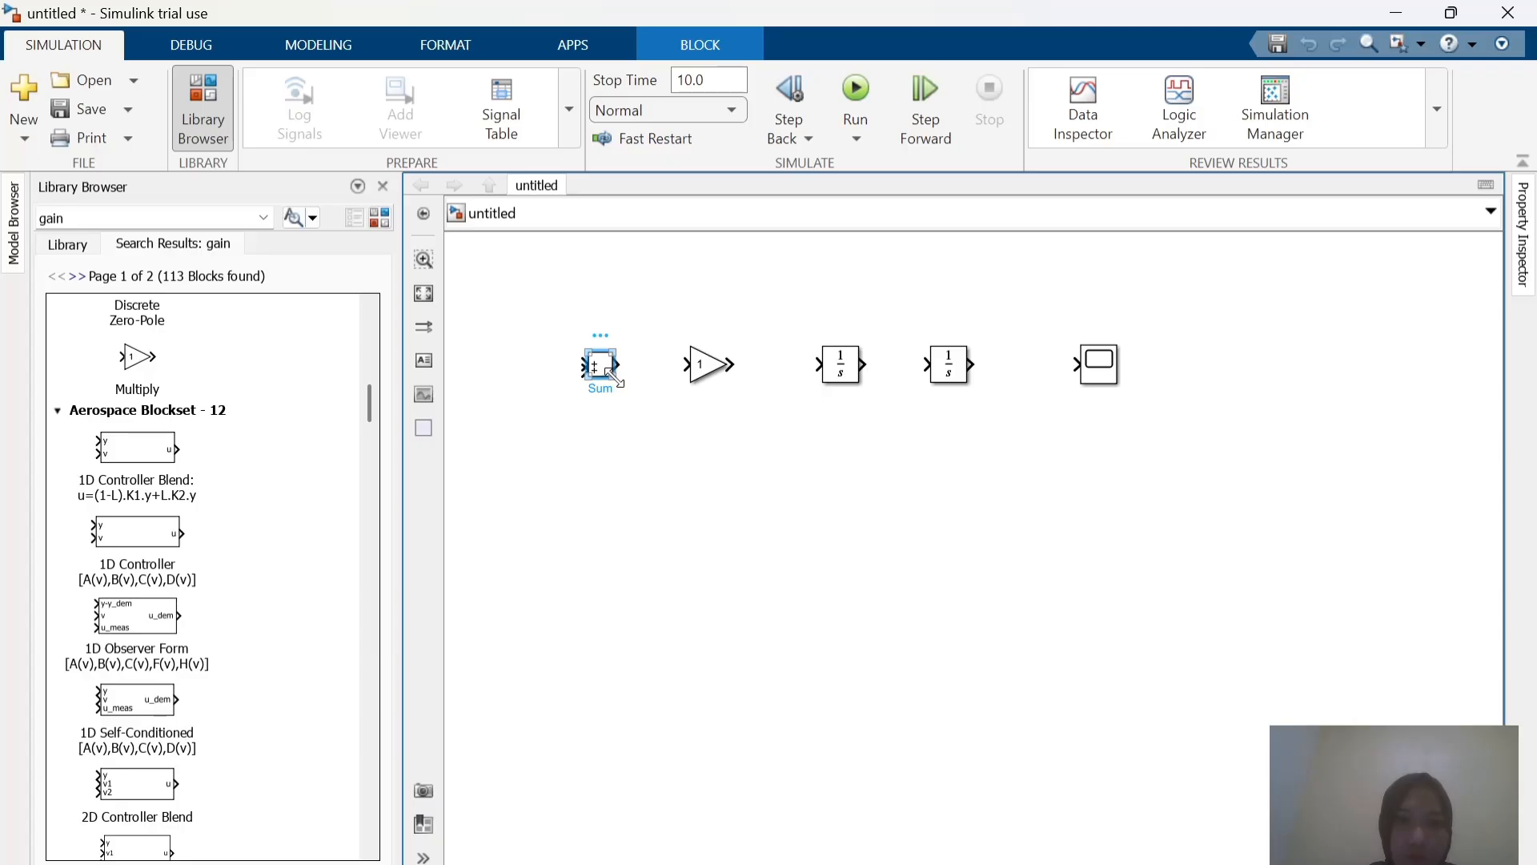
mouse_move(615, 375)
mouse_down()
mouse_move(620, 428)
mouse_move(606, 425)
mouse_move(603, 370)
mouse_move(690, 364)
mouse_up()
click(683, 451)
click(751, 470)
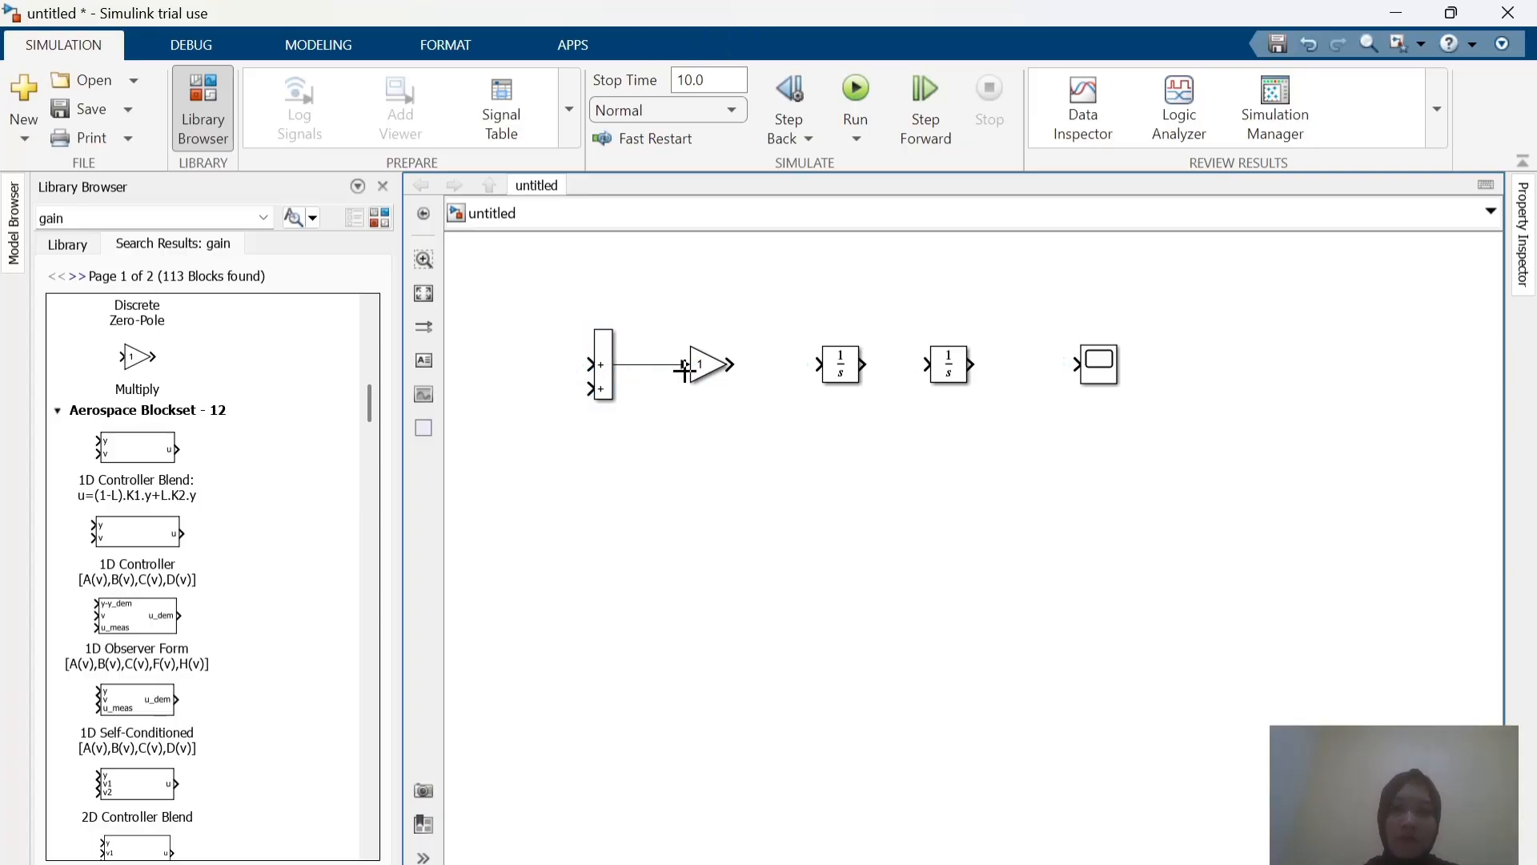
click(705, 377)
Step: Wire the Gain block through the two Integrator blocks in series to the Scope block
click(734, 364)
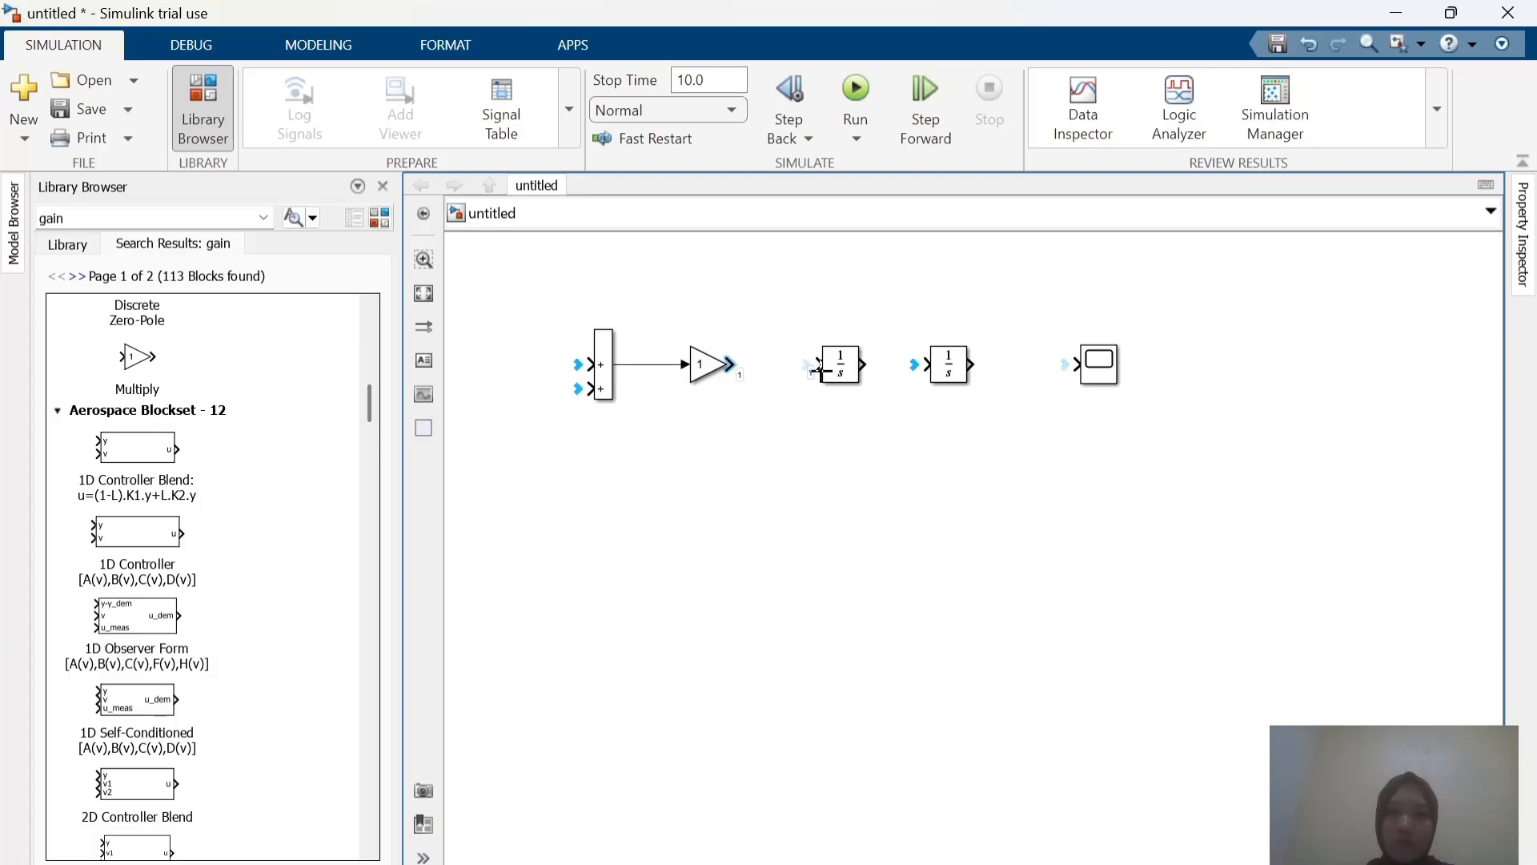
click(814, 365)
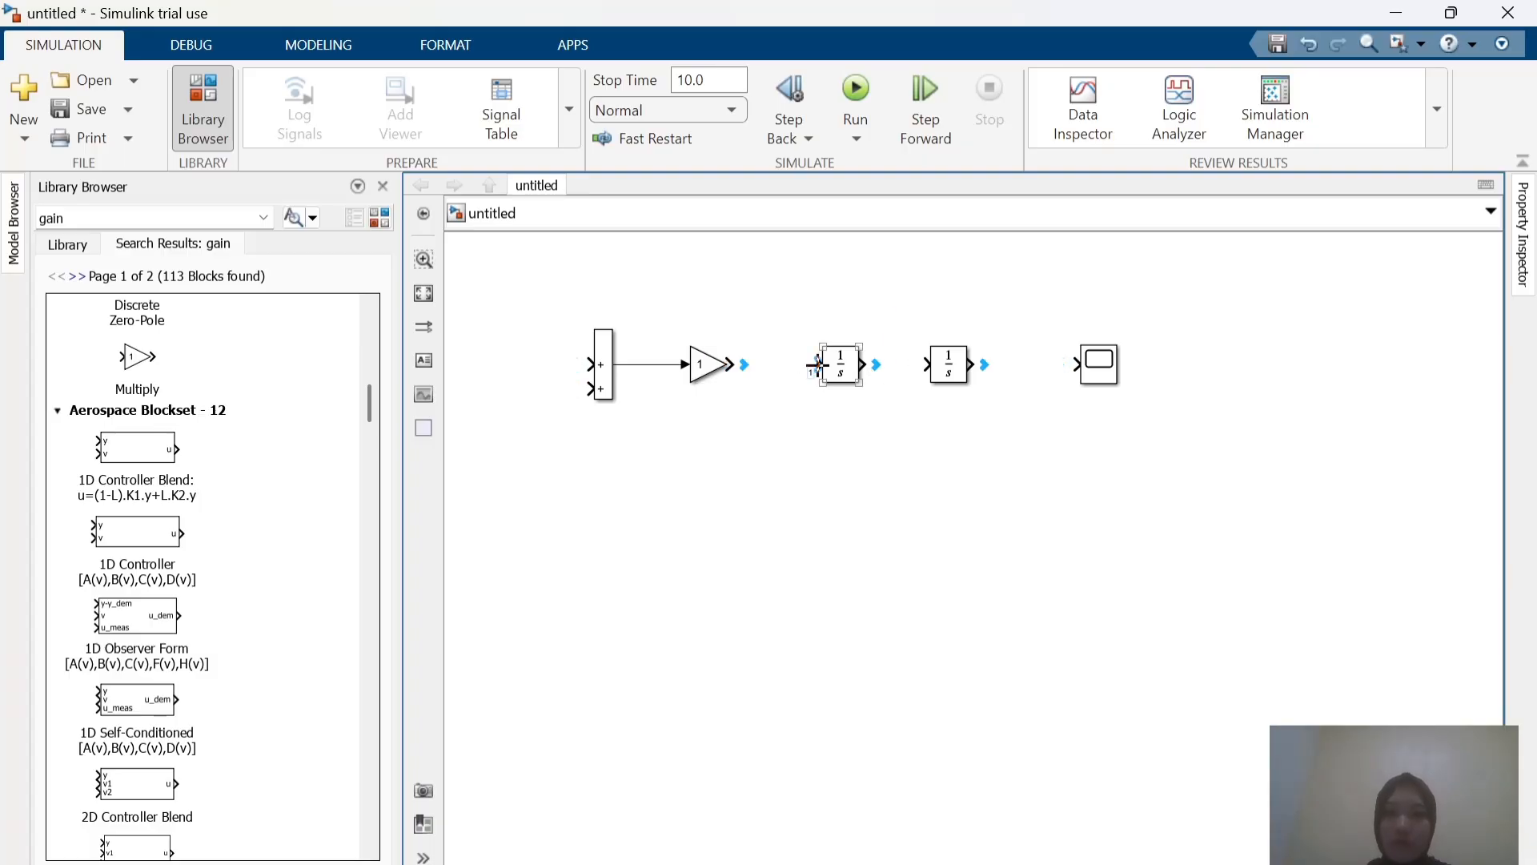
click(744, 367)
click(847, 384)
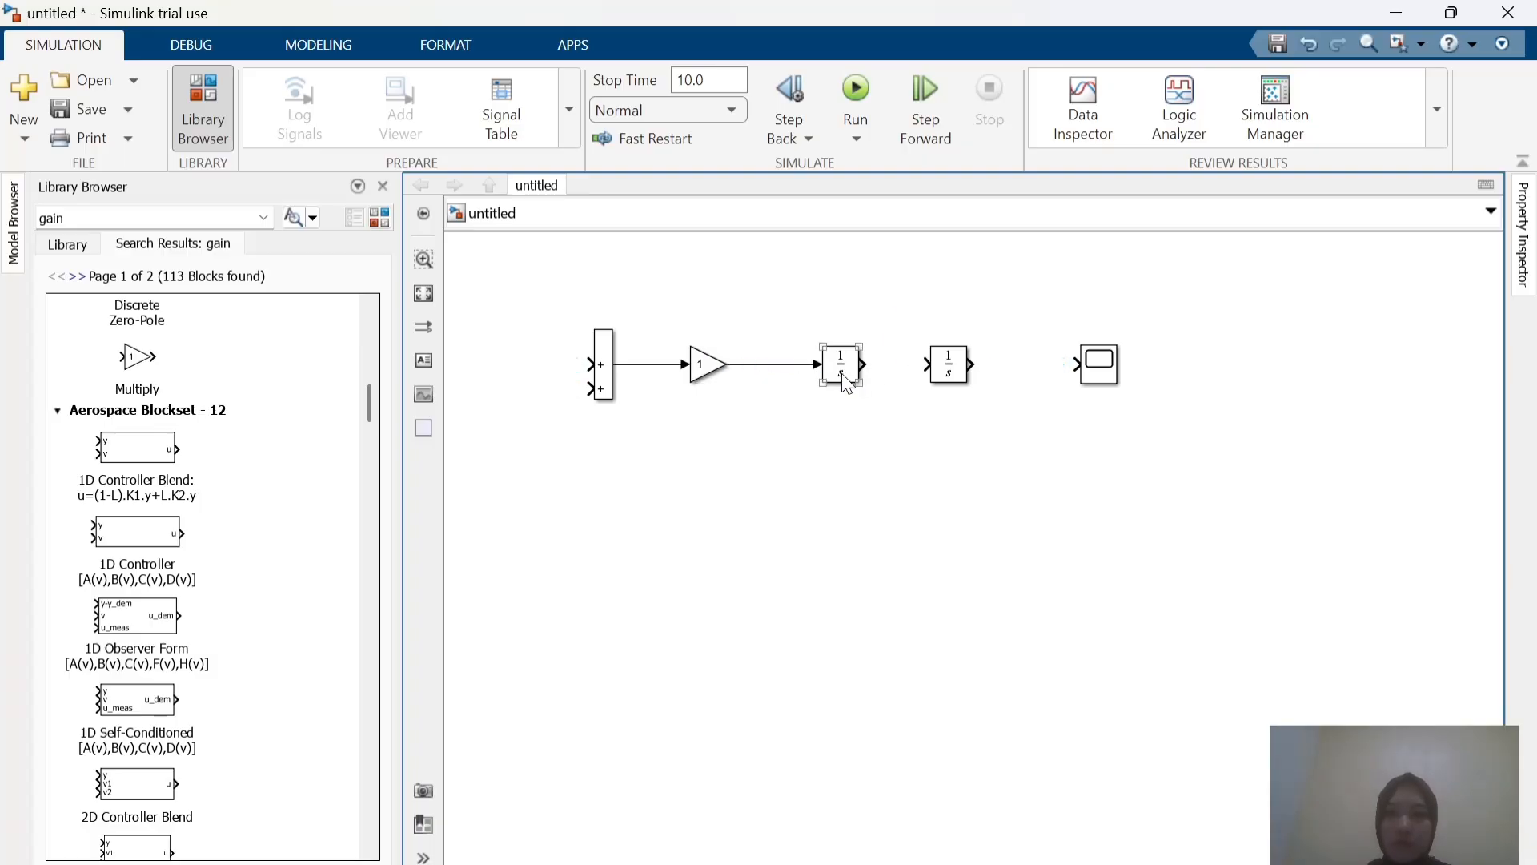
click(863, 368)
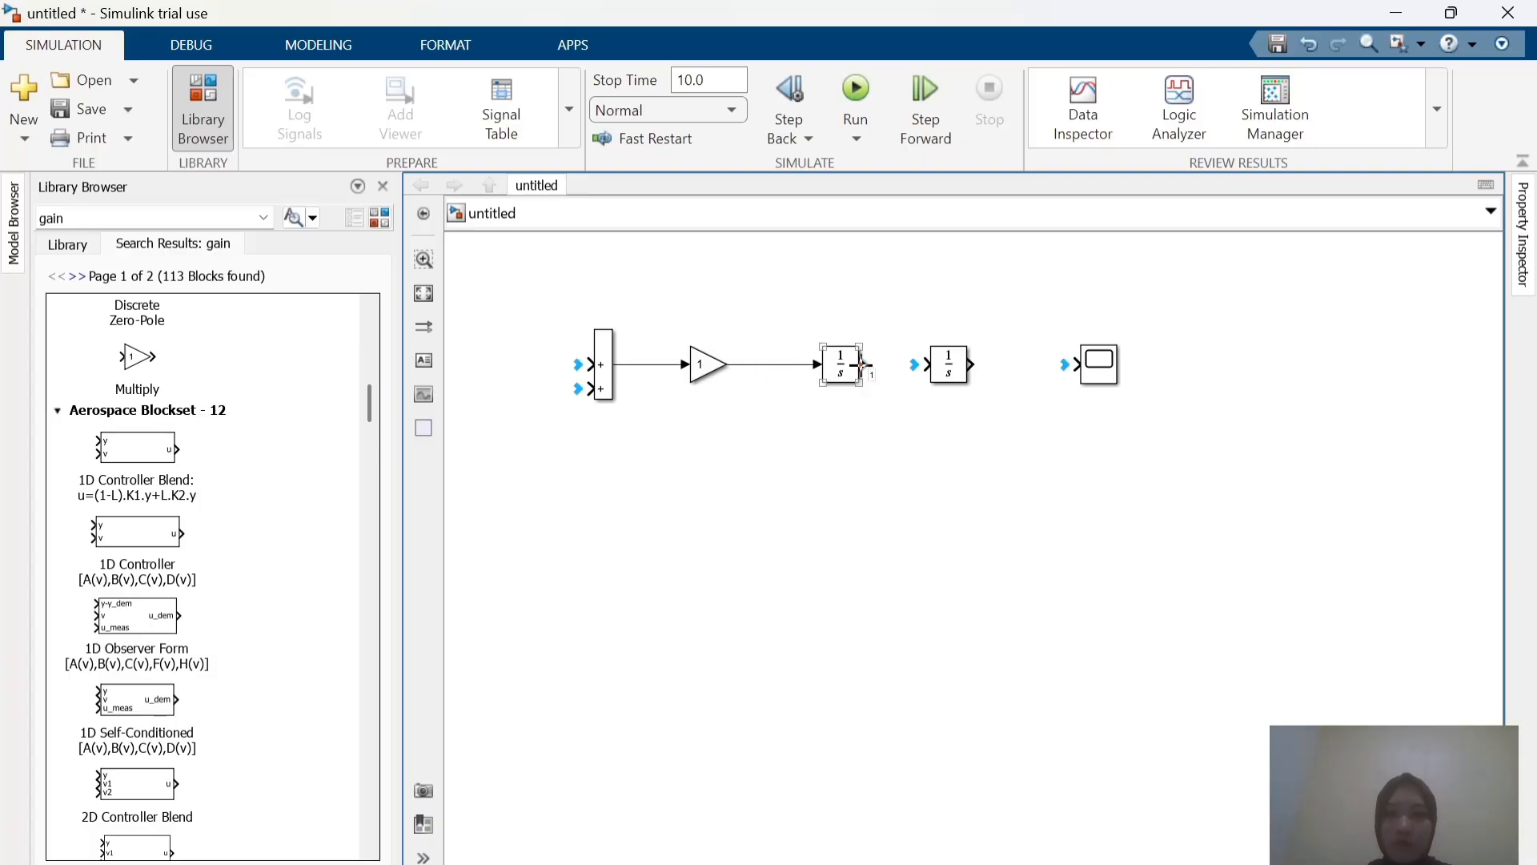
click(920, 366)
click(871, 361)
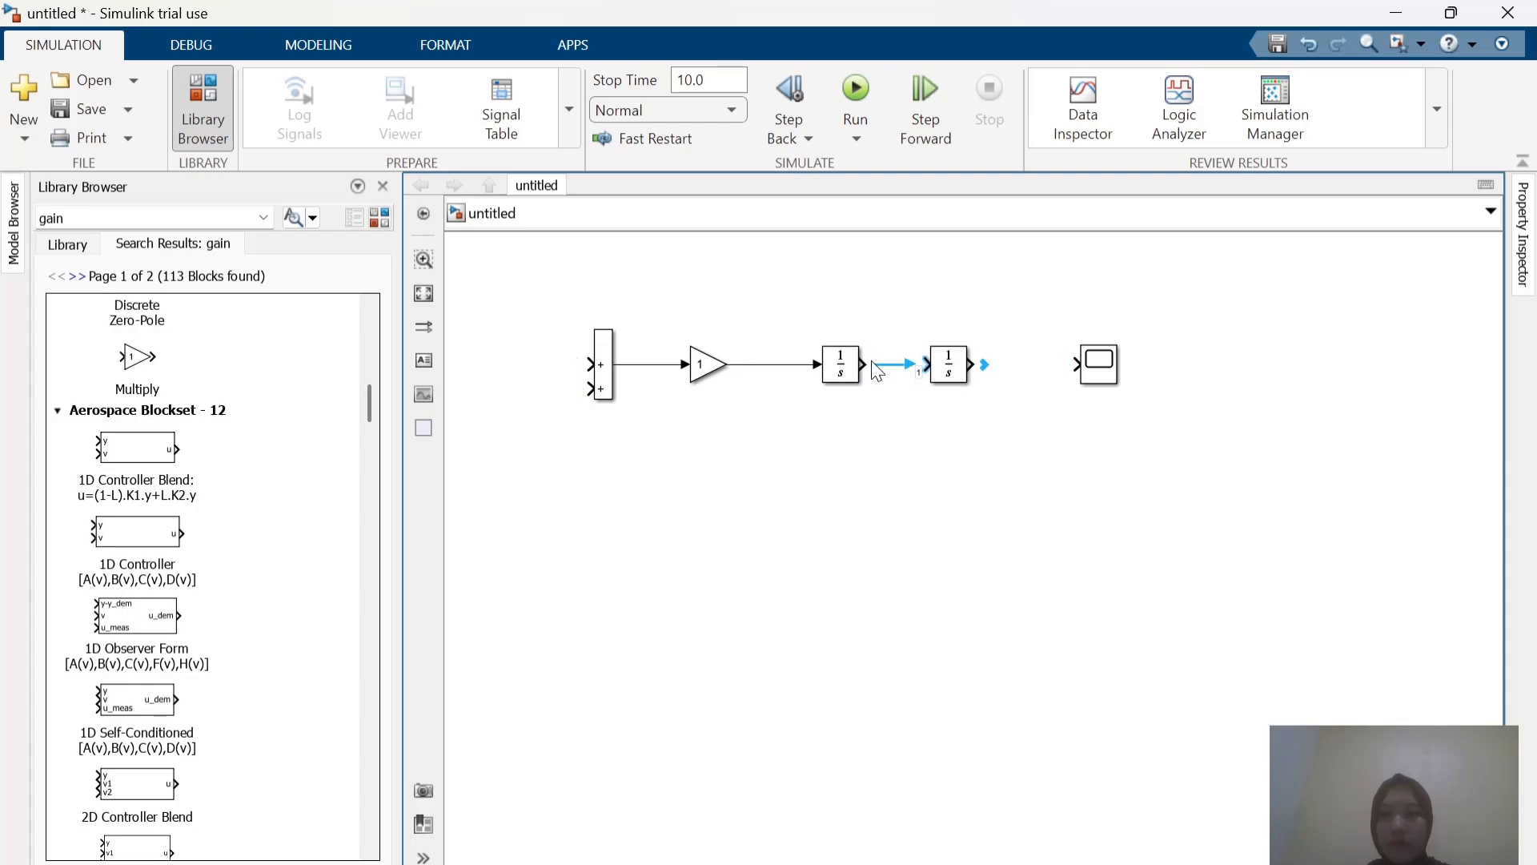
click(875, 372)
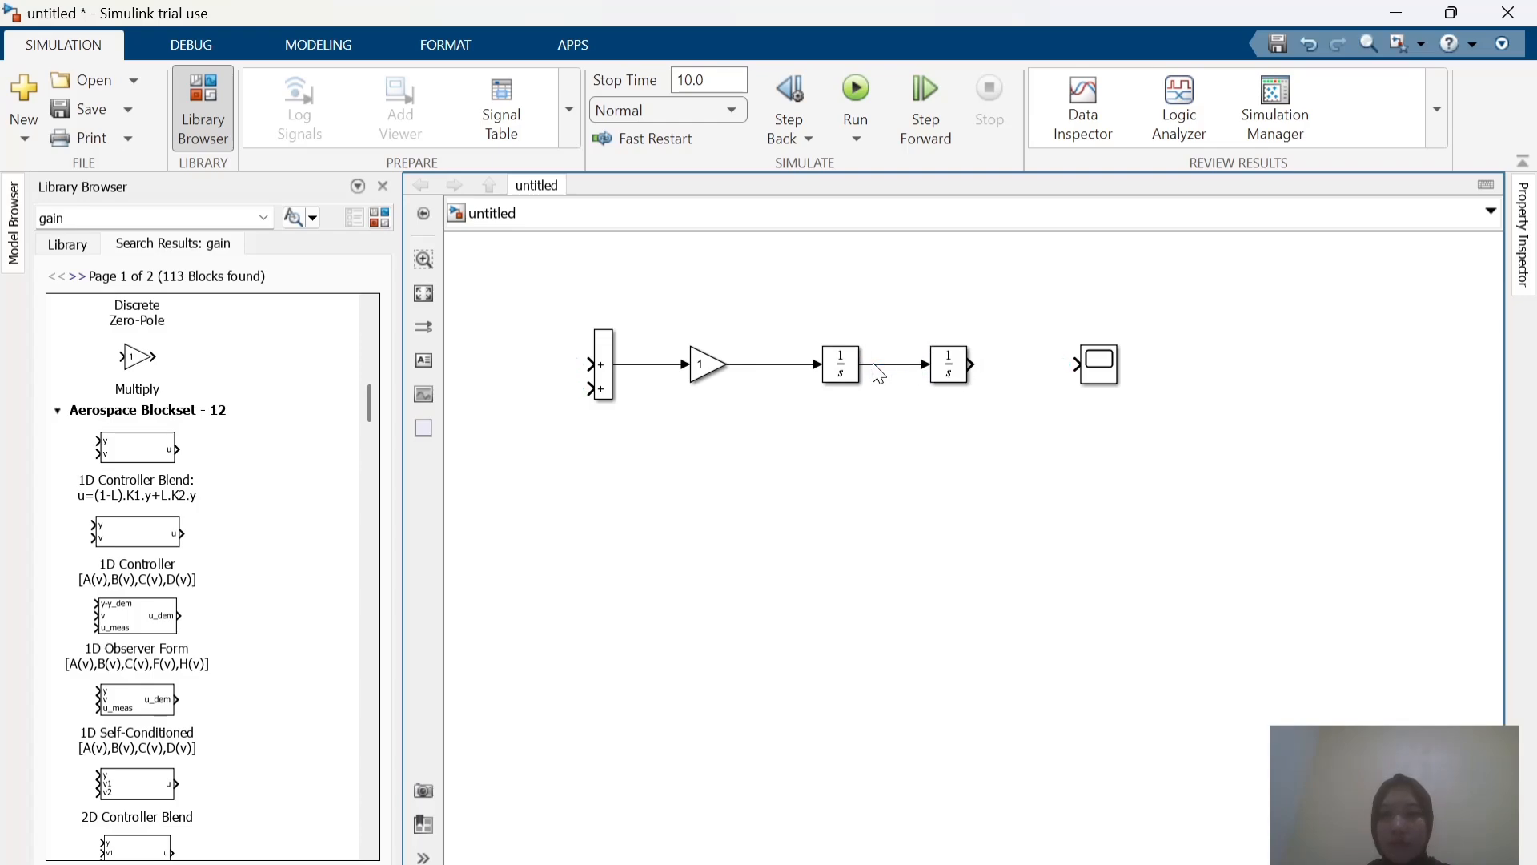
click(973, 369)
click(1066, 365)
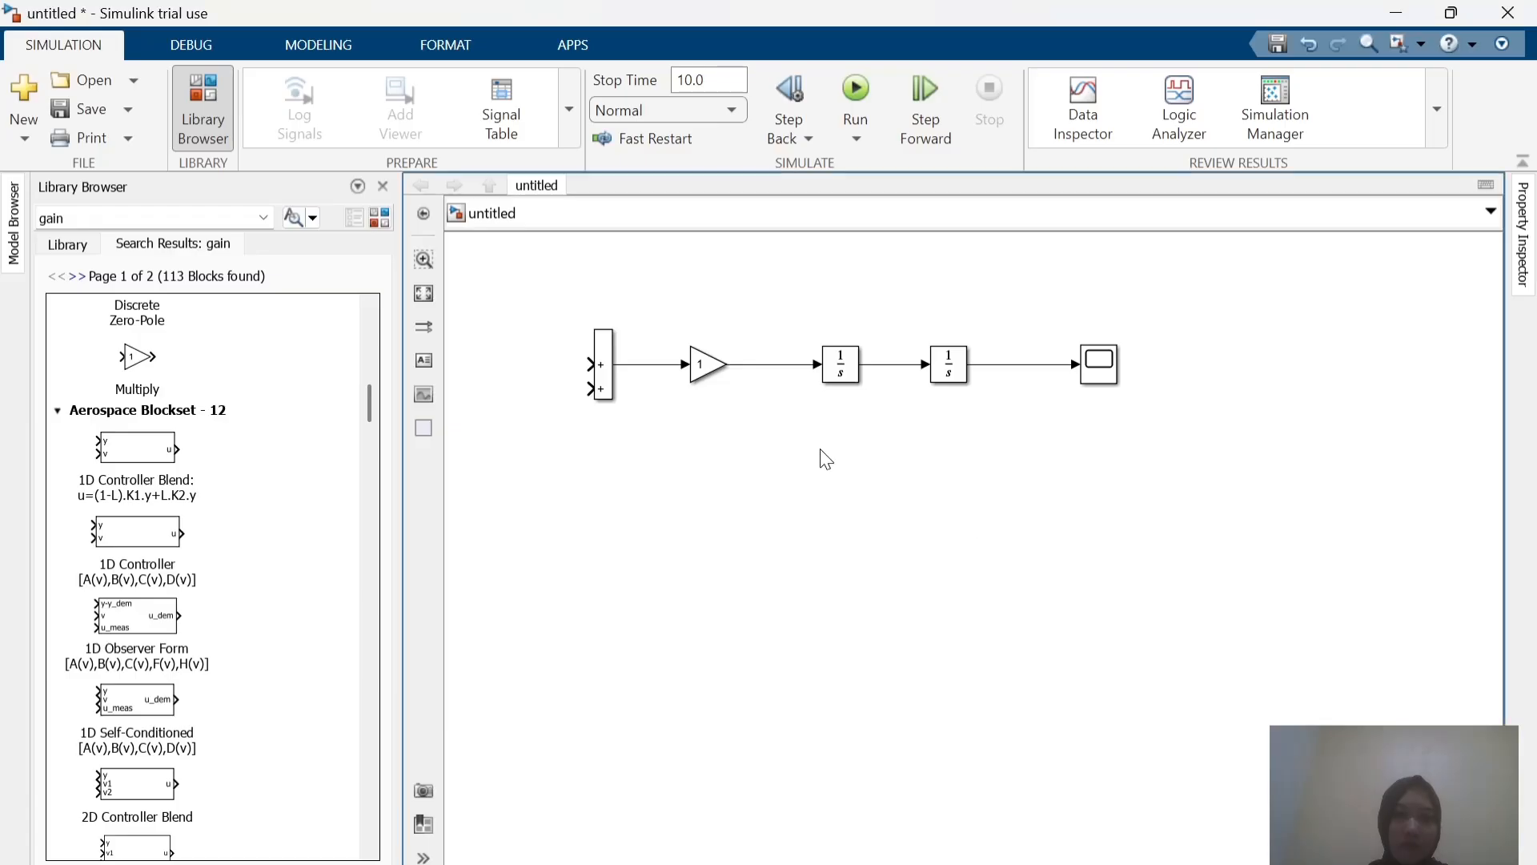
Step: Copy the Gain block below the block row, flip the copy to face left, and duplicate the flipped block
click(710, 370)
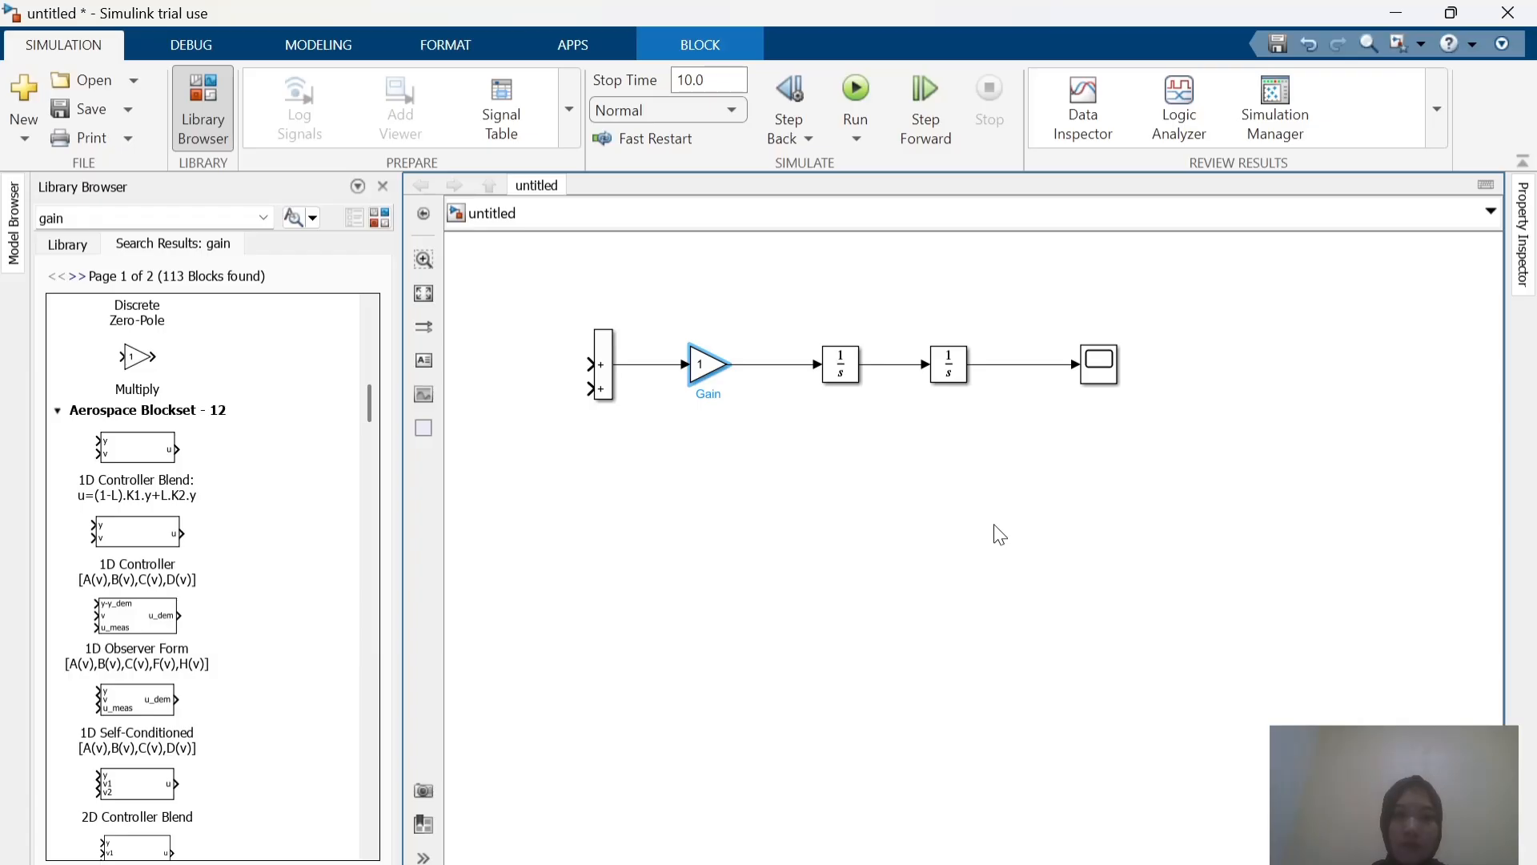
key(ctrl+c)
key(ctrl+v)
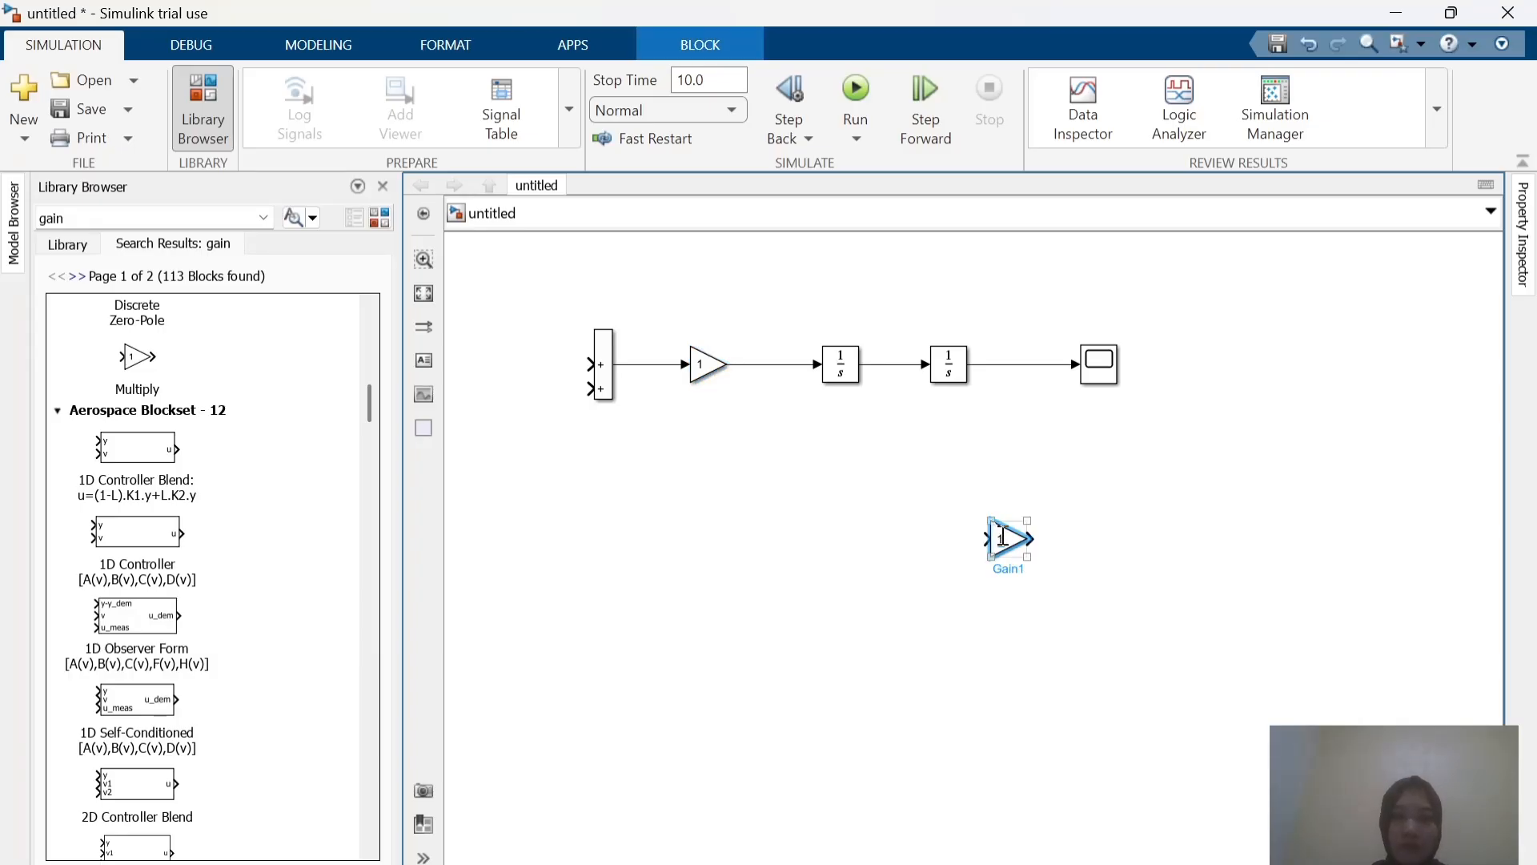
key(ctrl+i)
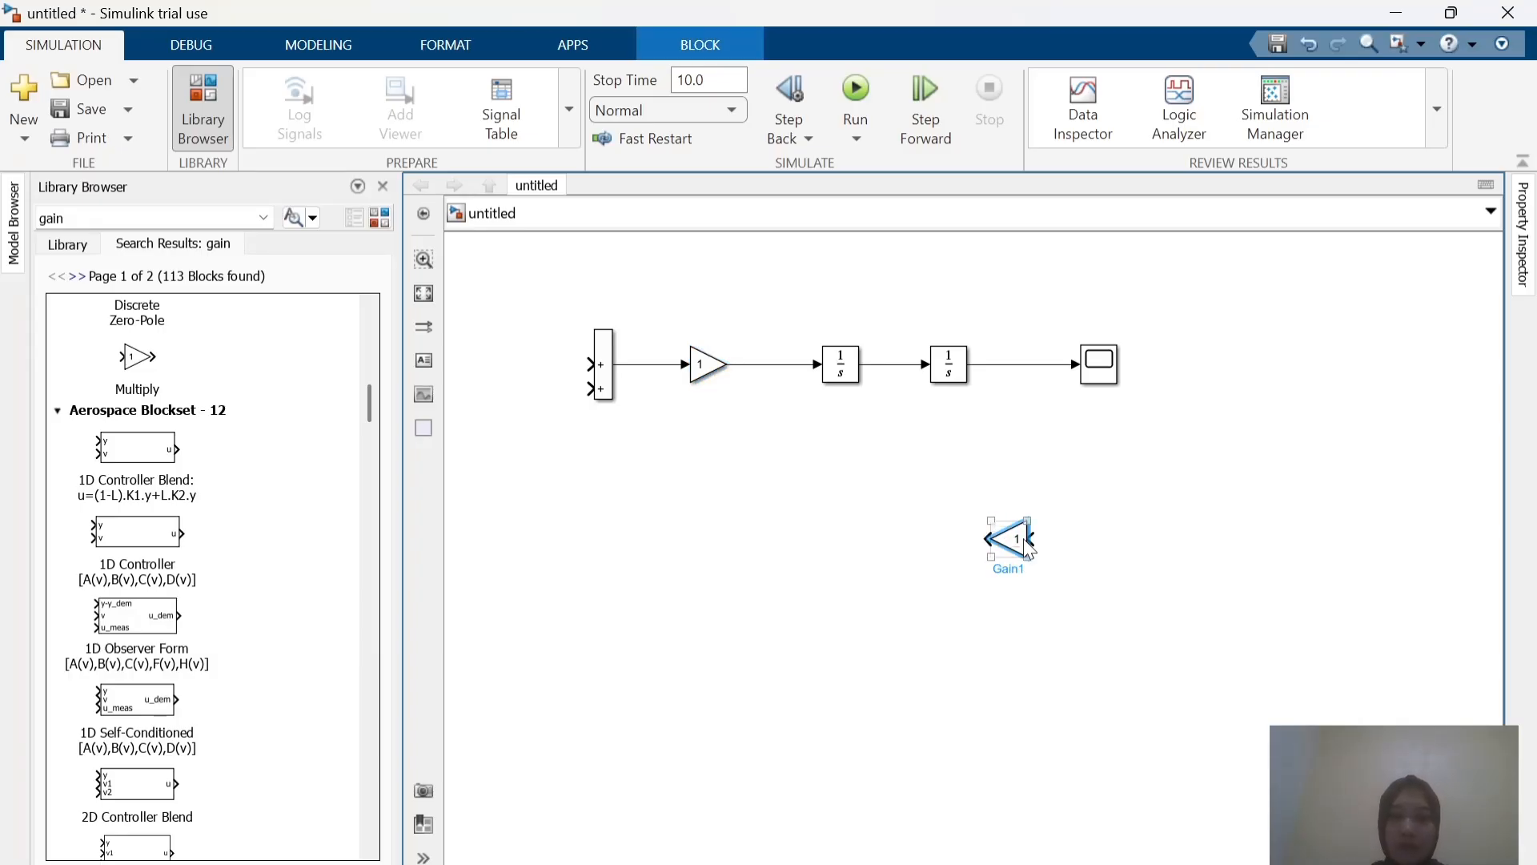
key(ctrl+c)
key(ctrl+v)
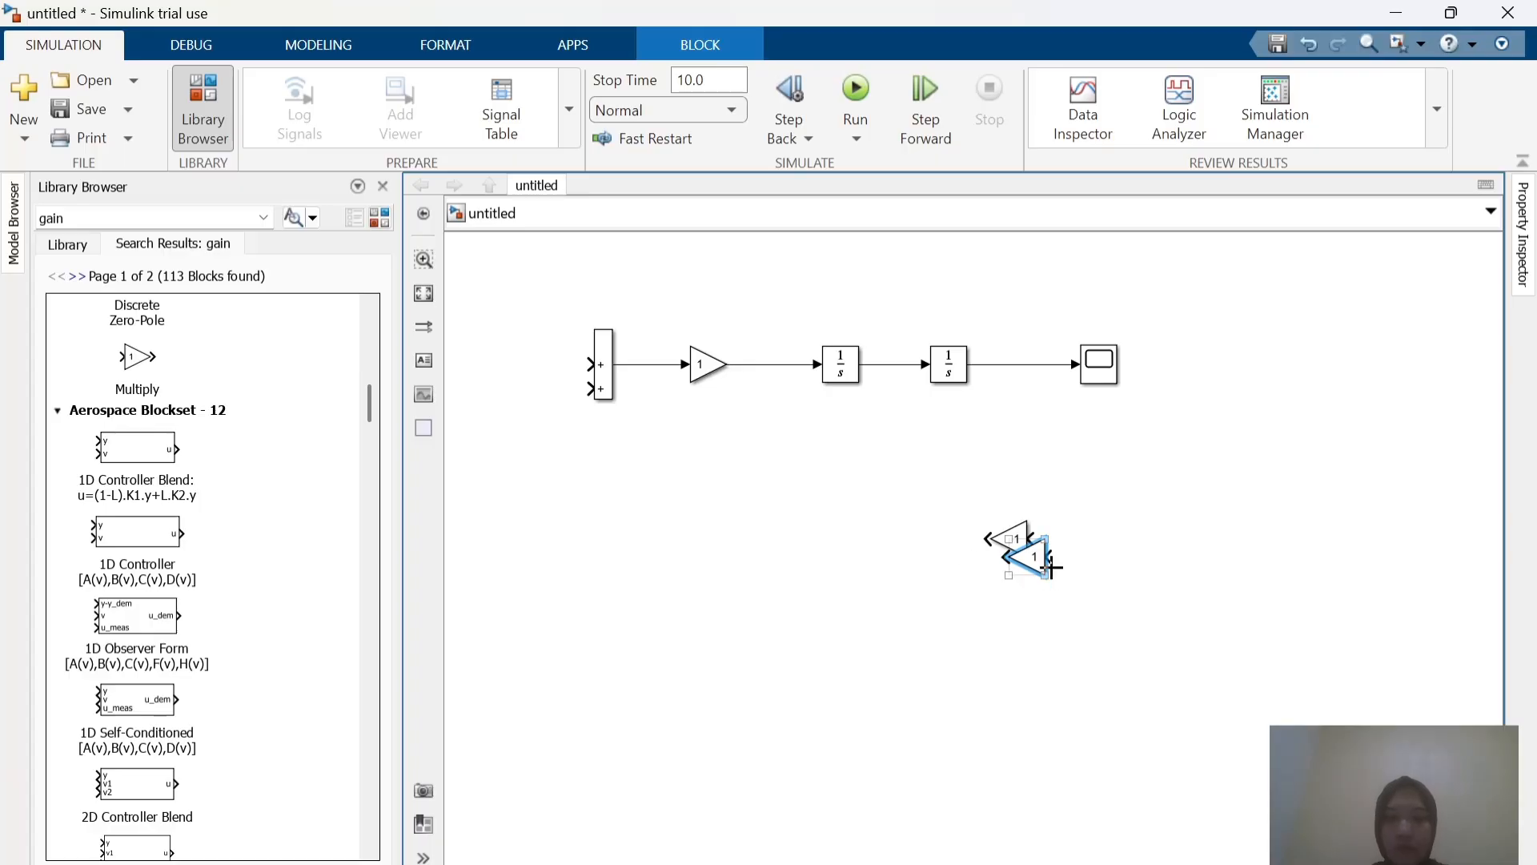
Step: Arrange the two flipped Gain blocks in a staggered layout below the block row, checking against the Canva diagram
drag(1023, 555, 776, 483)
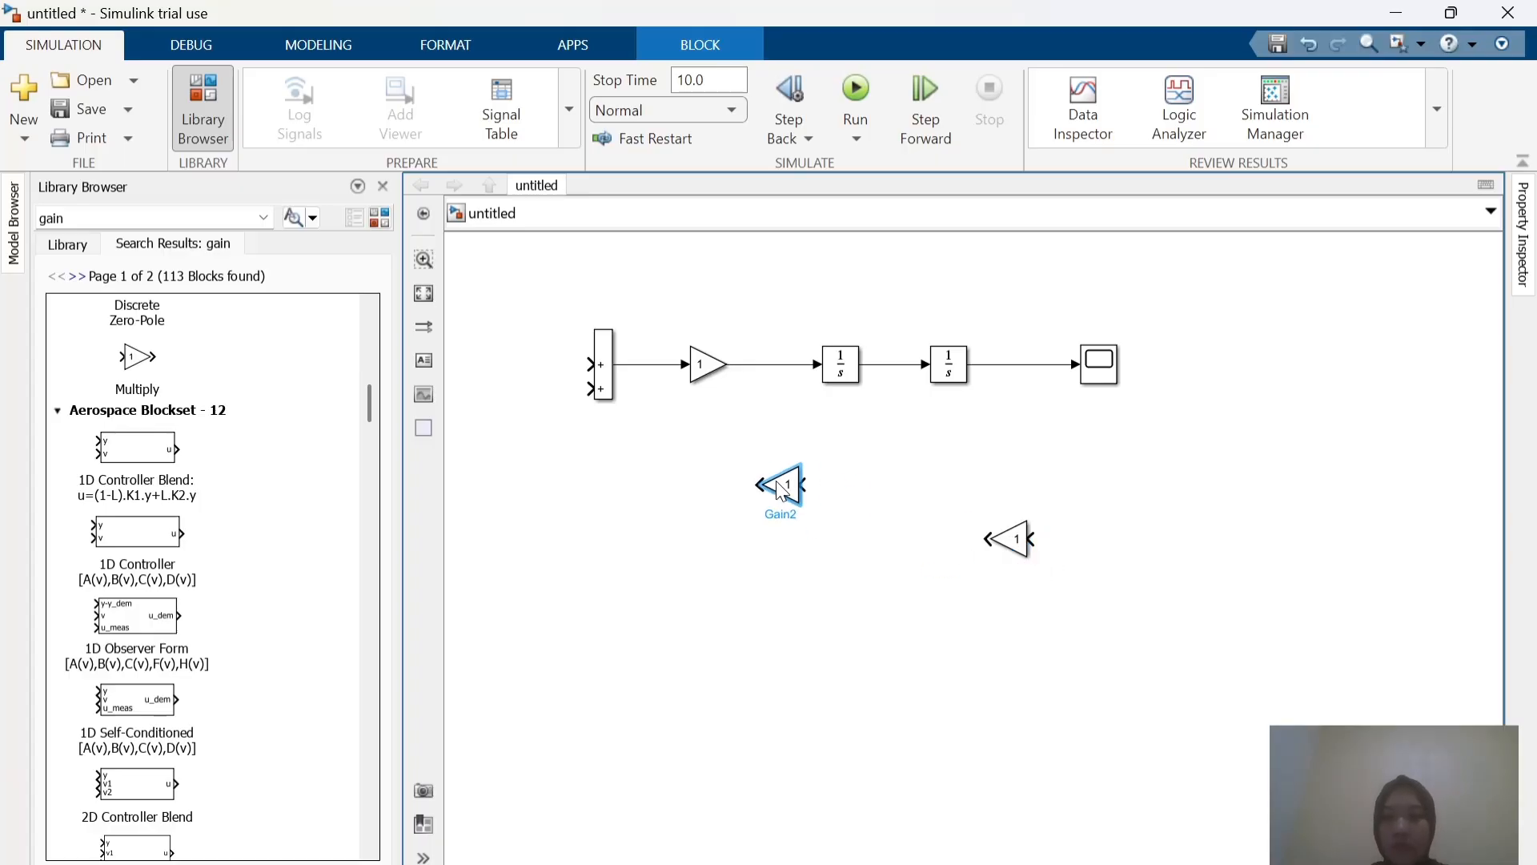
drag(1019, 546, 934, 502)
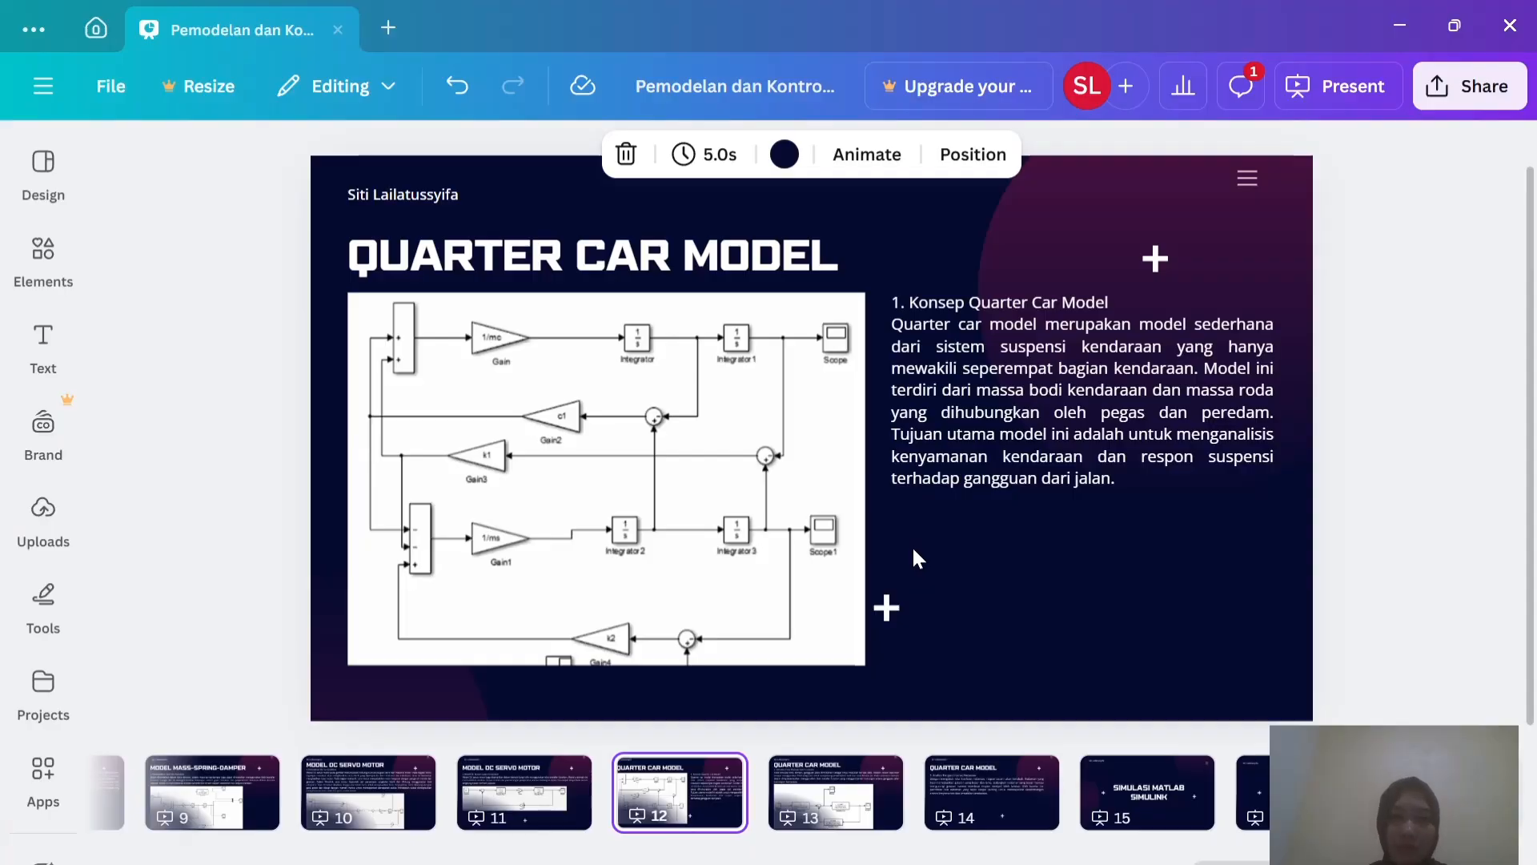
key(alt+Tab)
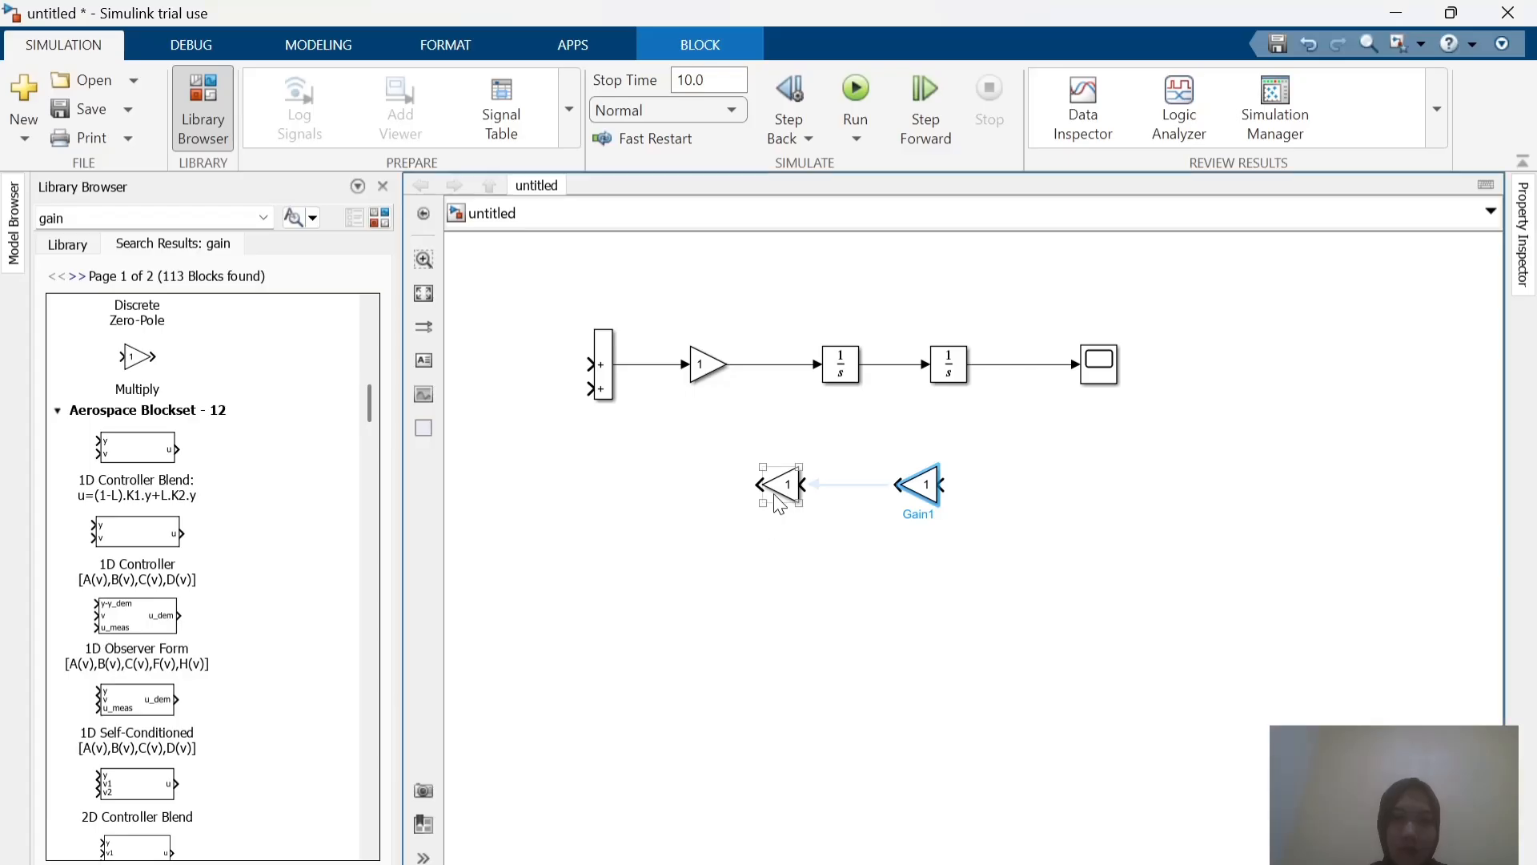
click(782, 490)
drag(787, 496, 787, 557)
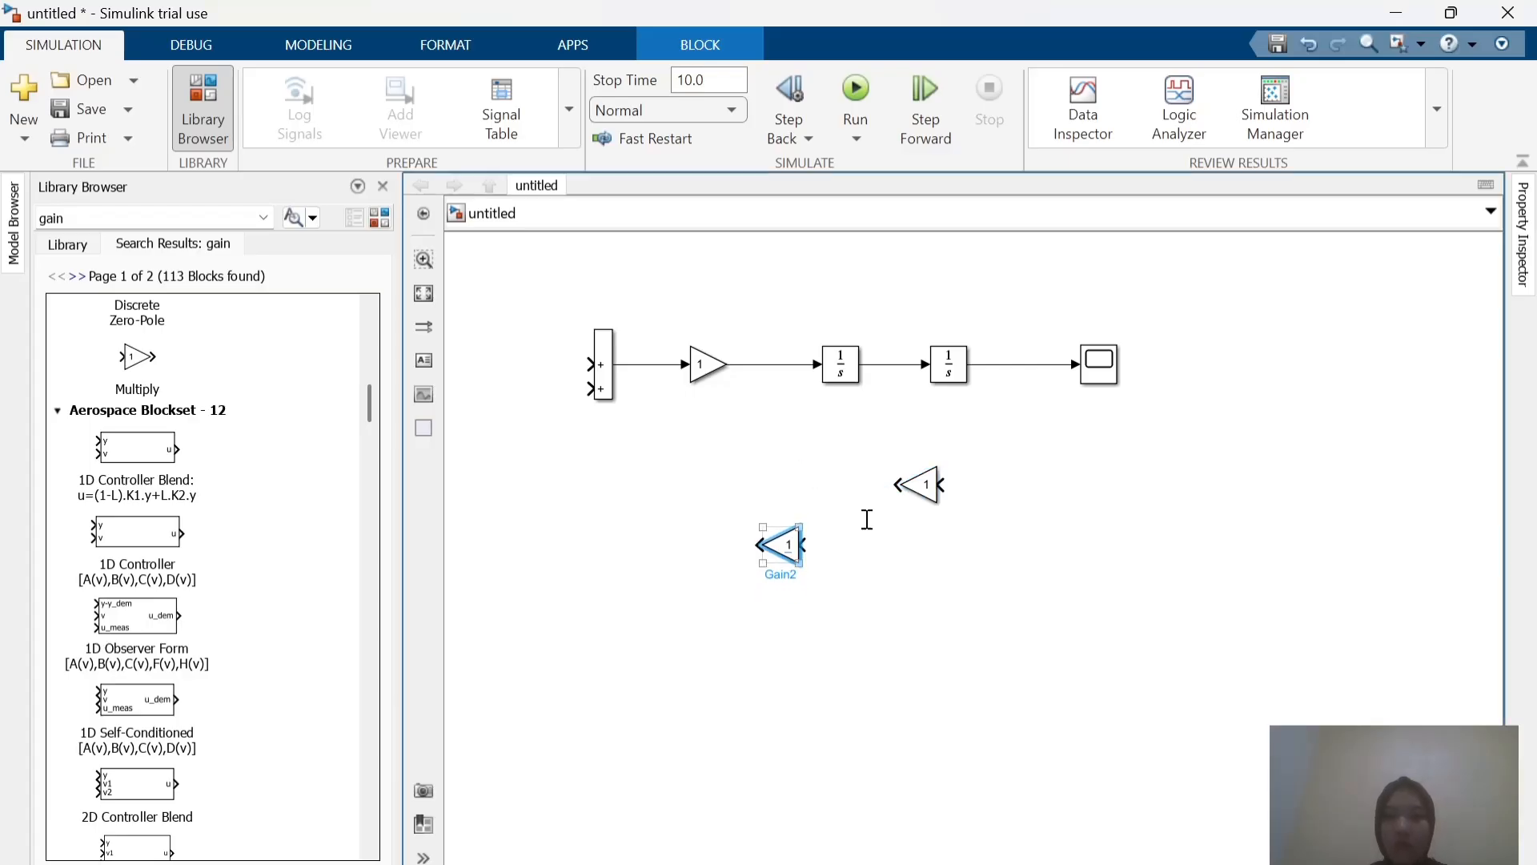
click(929, 490)
drag(925, 480, 879, 470)
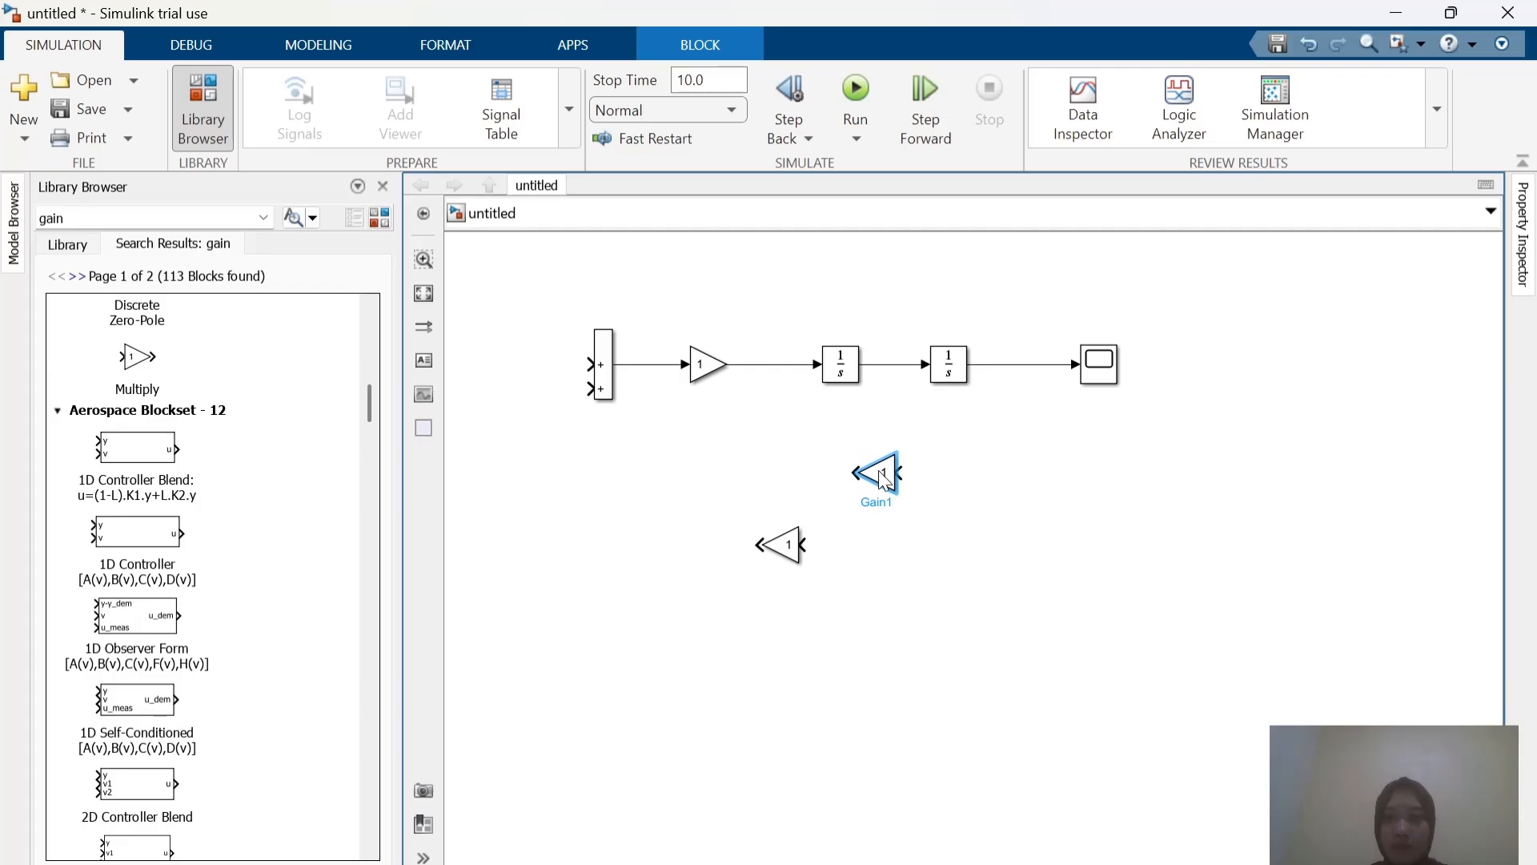
Step: Check the Canva diagram, then search the library for sum and place a flipped Sum block right of the upper flipped Gain
key(alt+Tab)
key(alt+Tab)
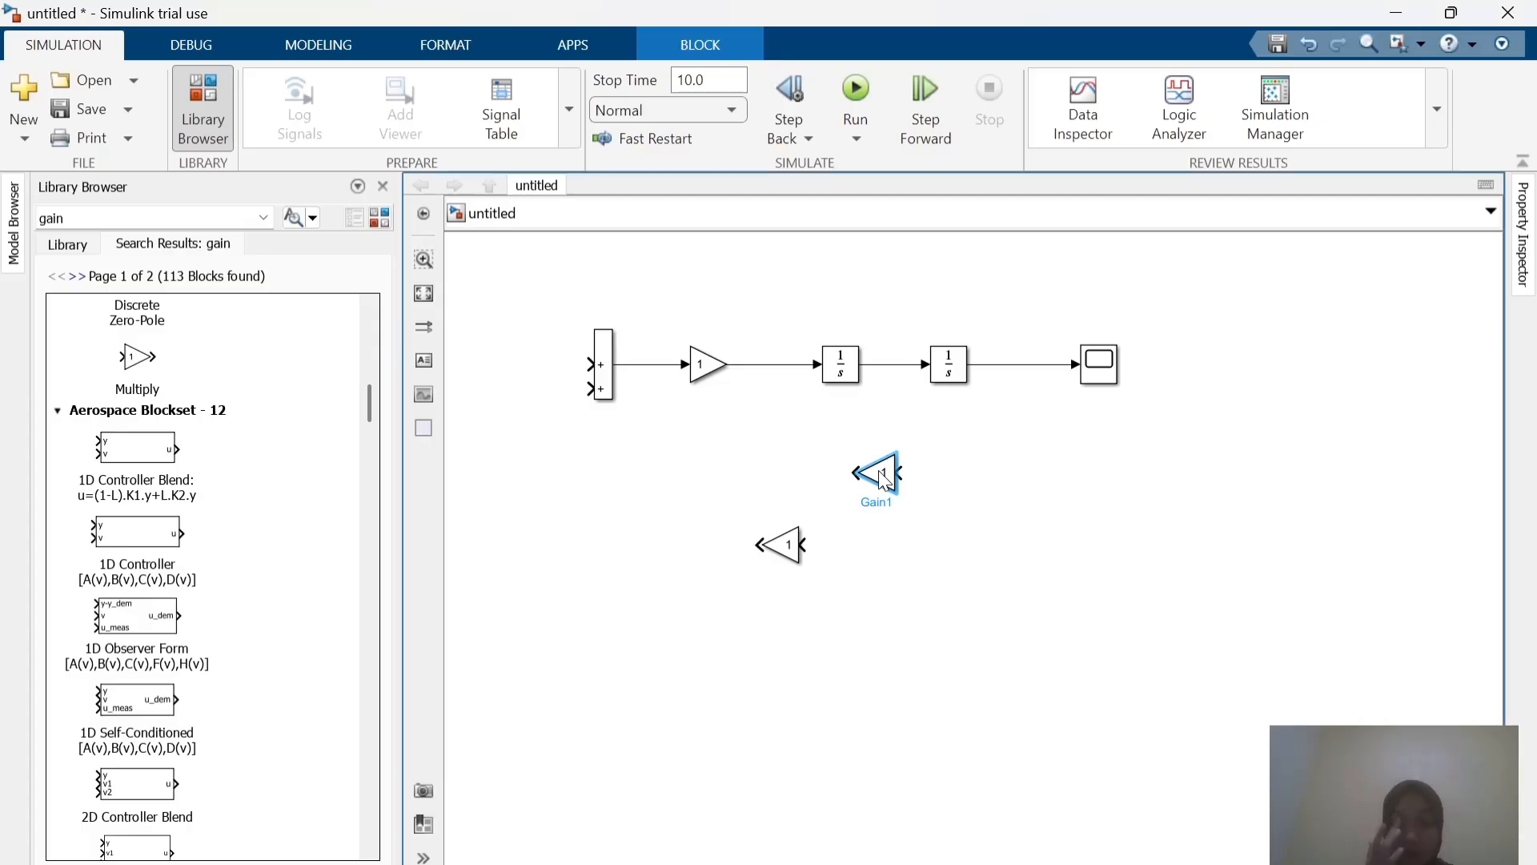
double_click(200, 222)
text(sum)
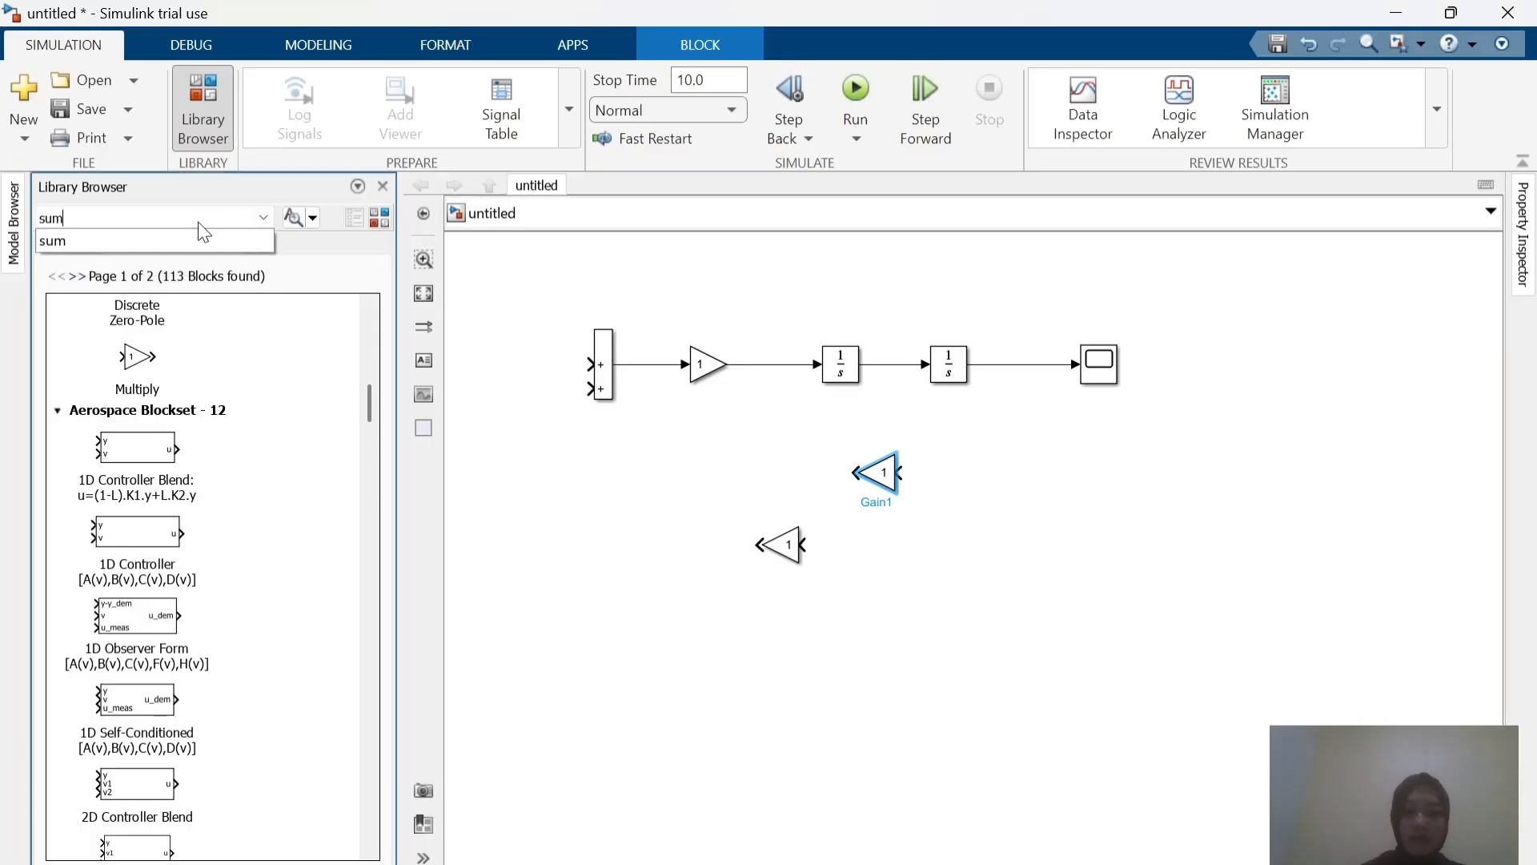
key(Return)
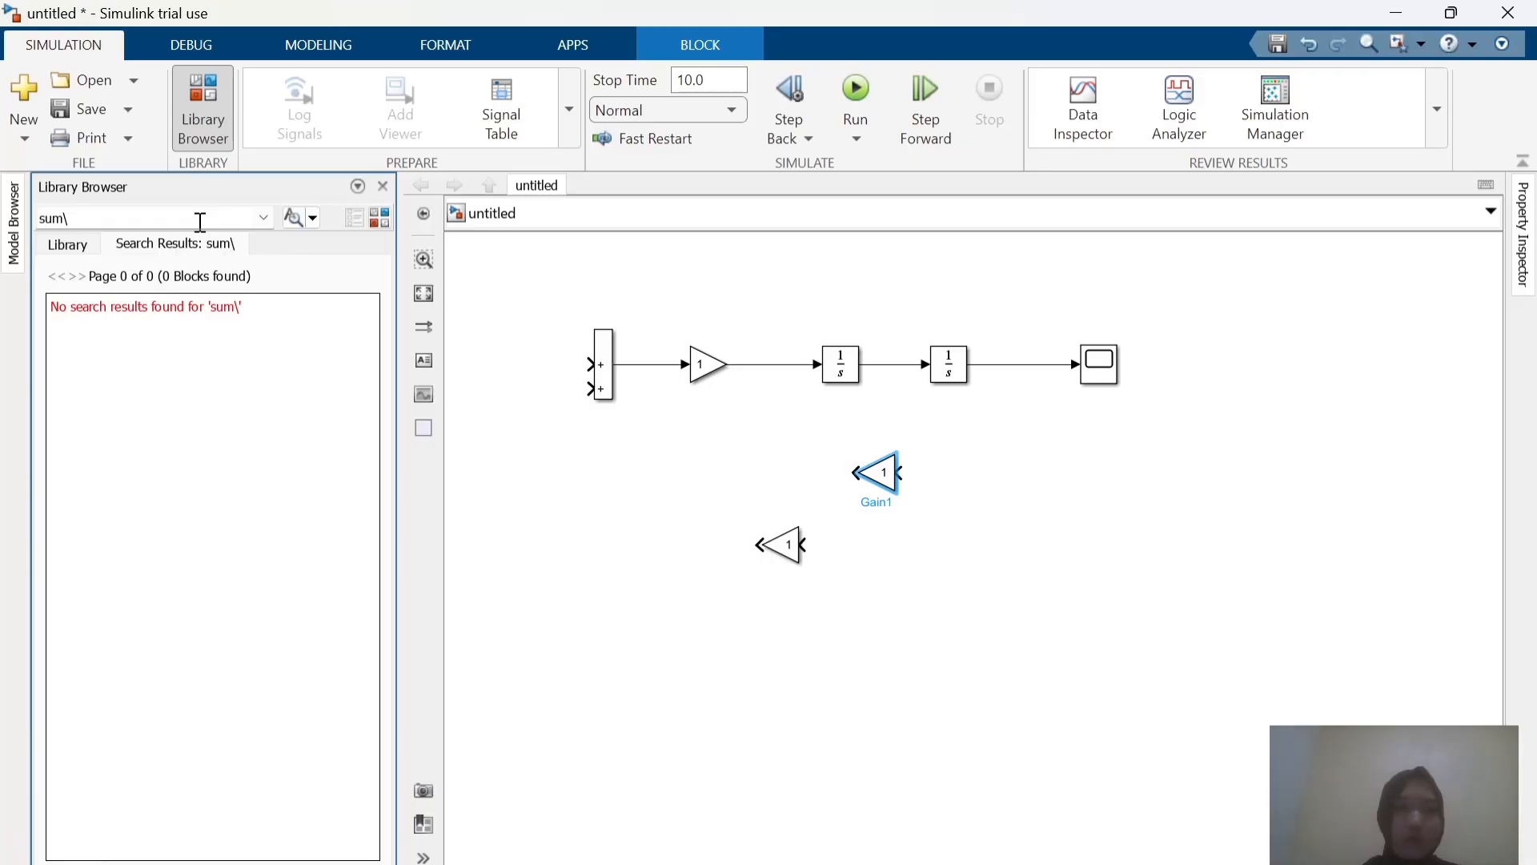
double_click(175, 214)
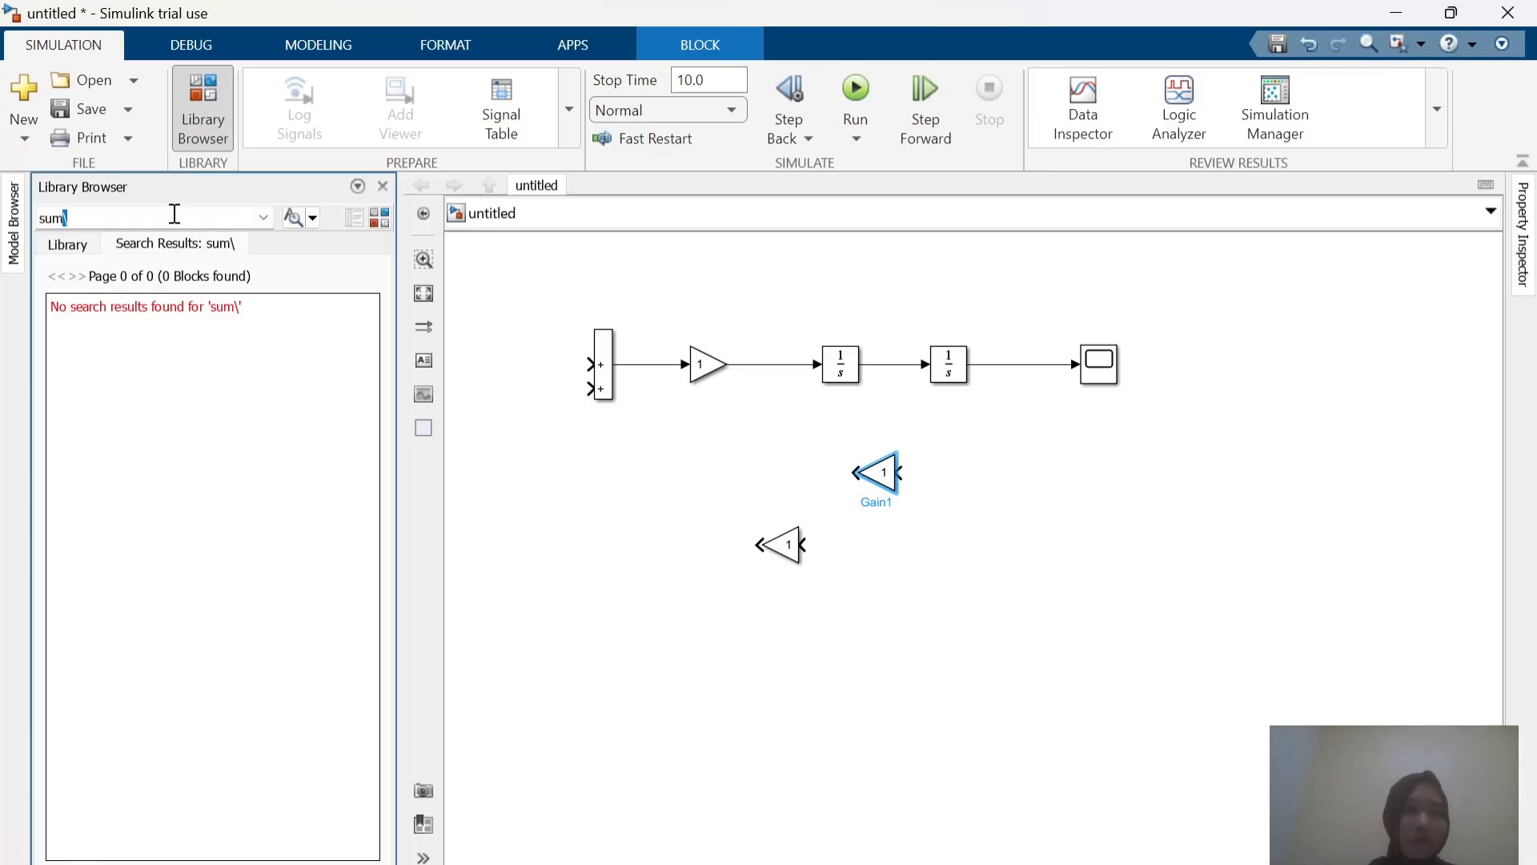
key(BackSpace)
key(Return)
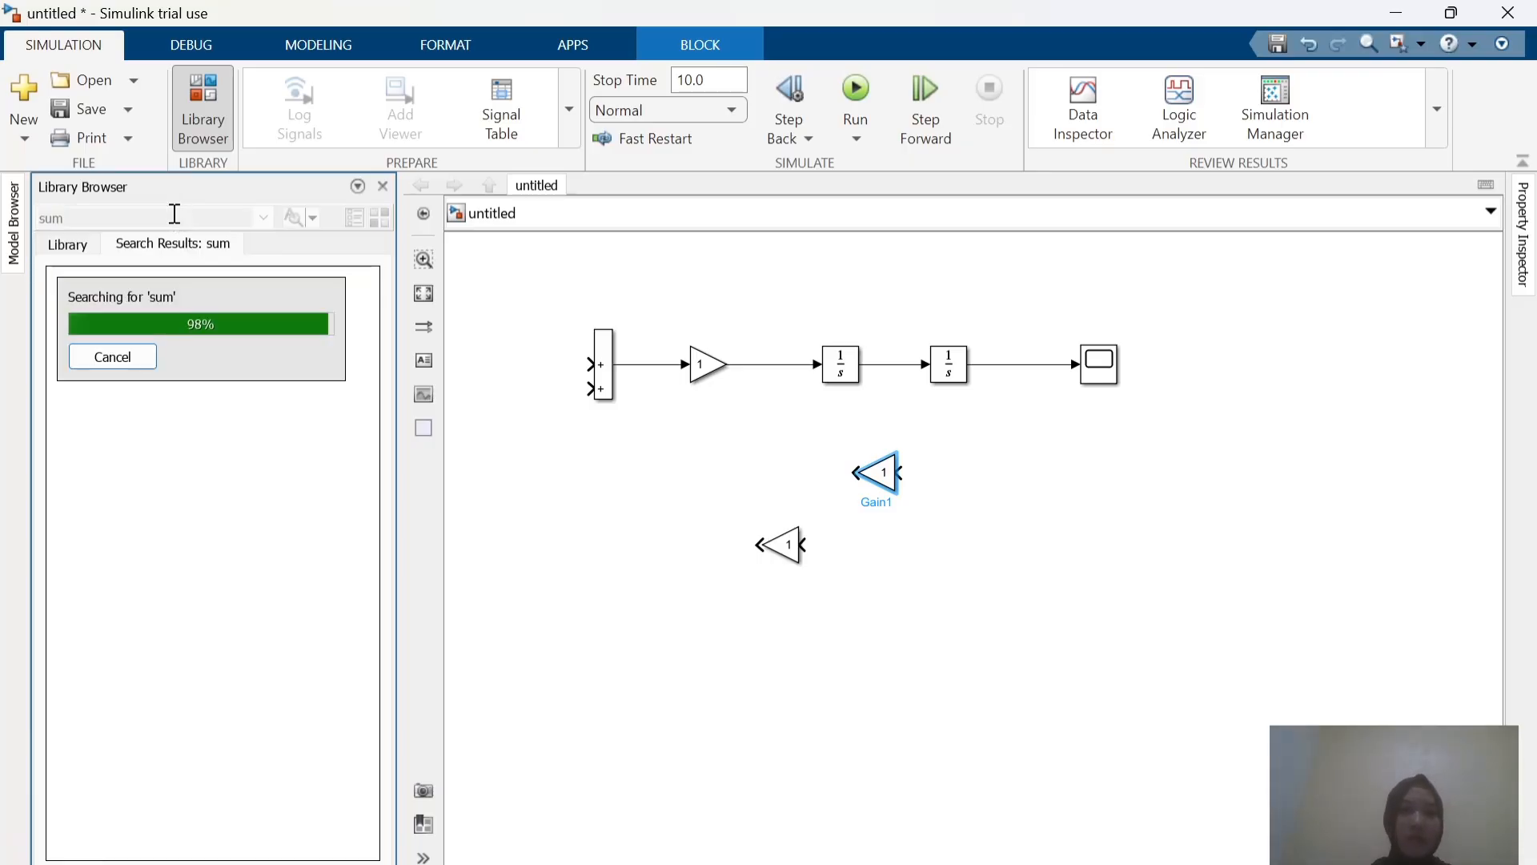
drag(155, 345, 1031, 495)
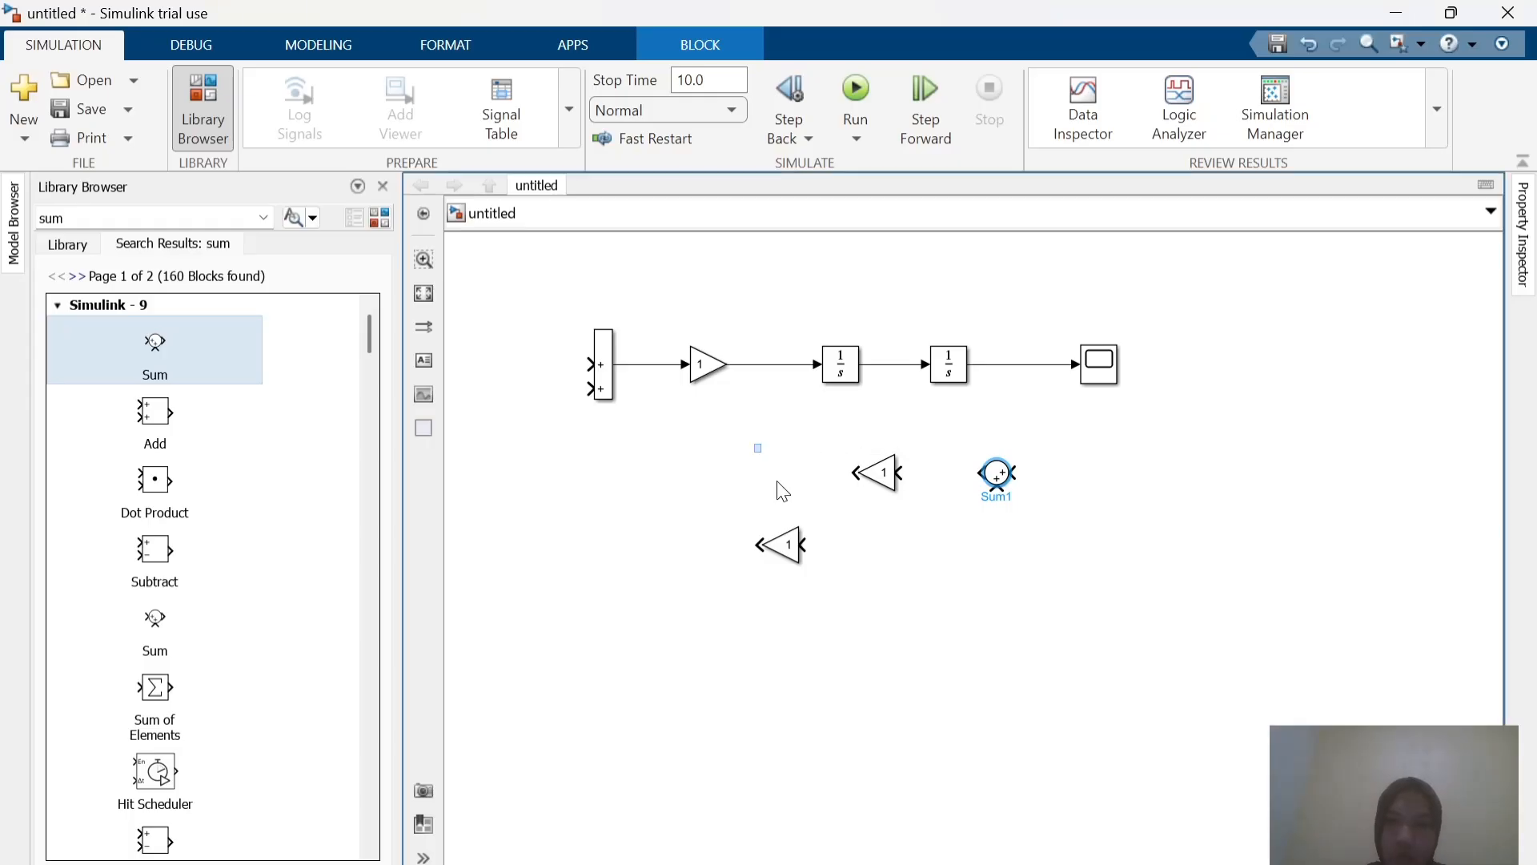
Step: Move both flipped Gains left and the round Sum closer, branching the line between the Integrators to the Sum's input
drag(783, 491, 911, 570)
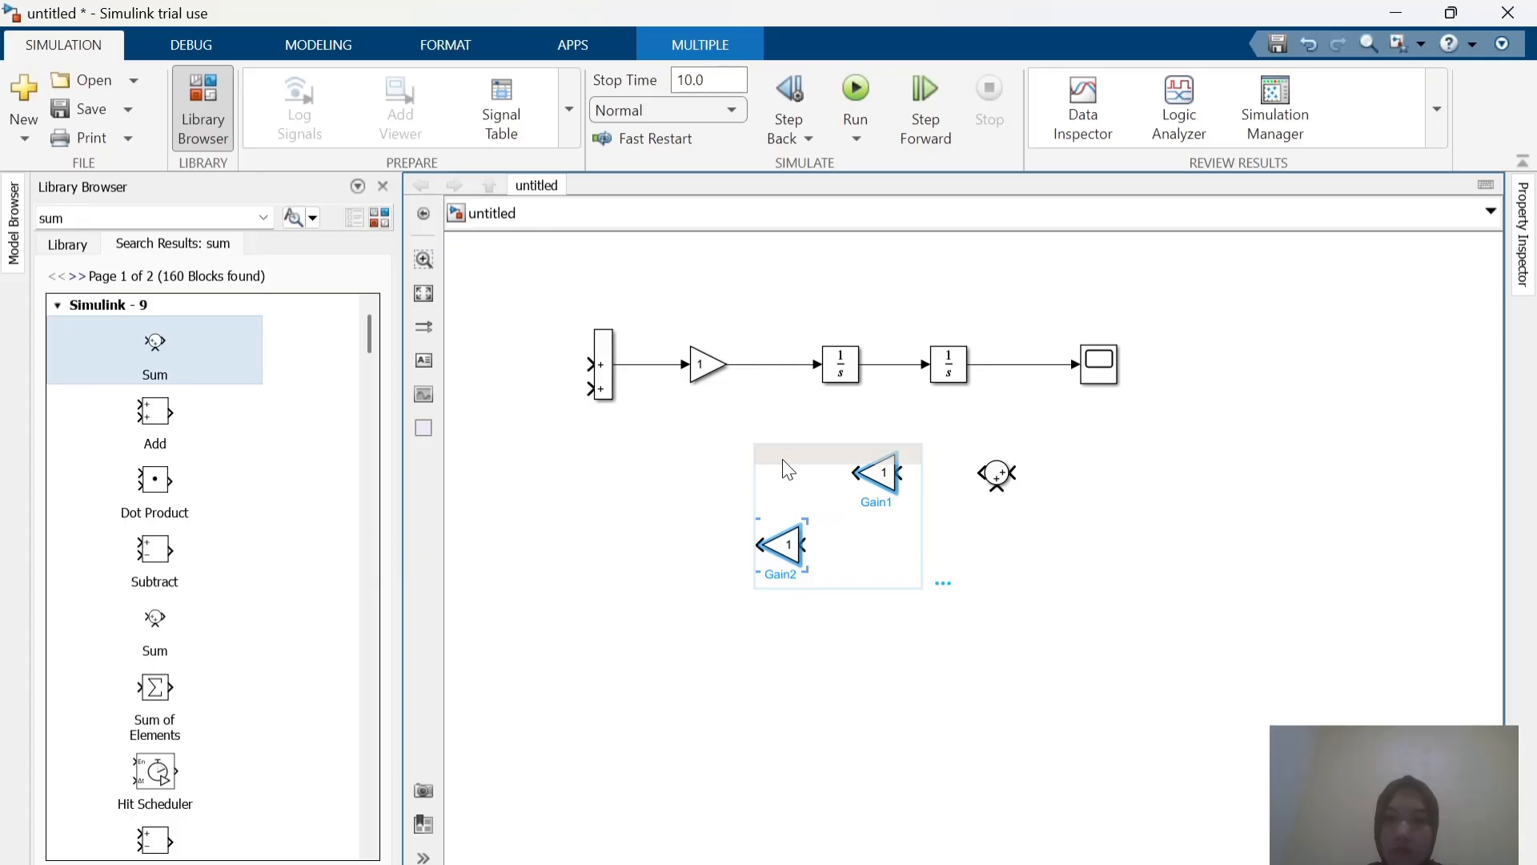
drag(783, 459, 662, 449)
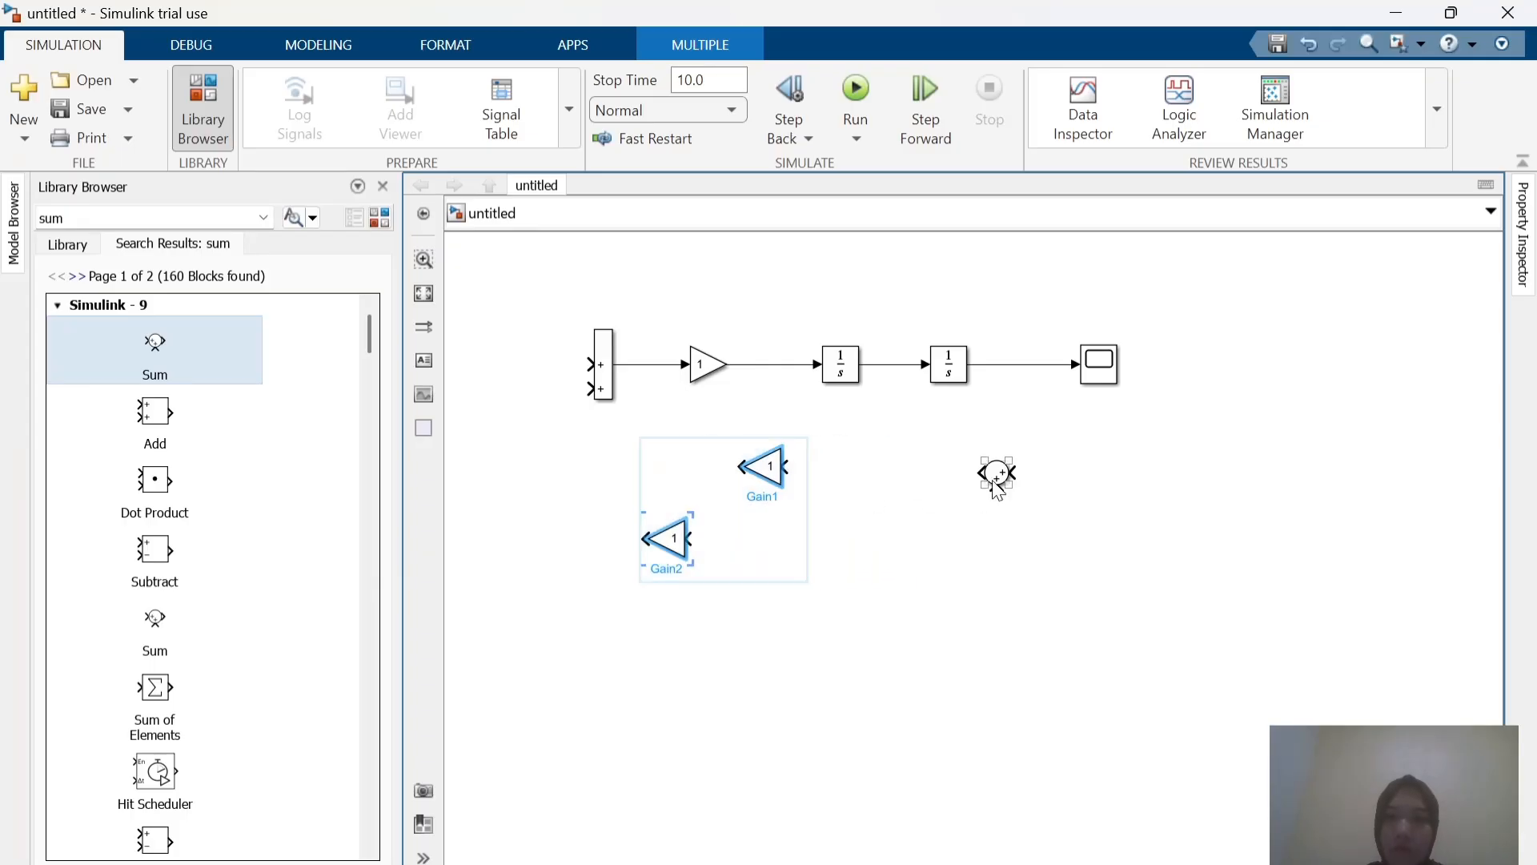
drag(995, 483, 887, 364)
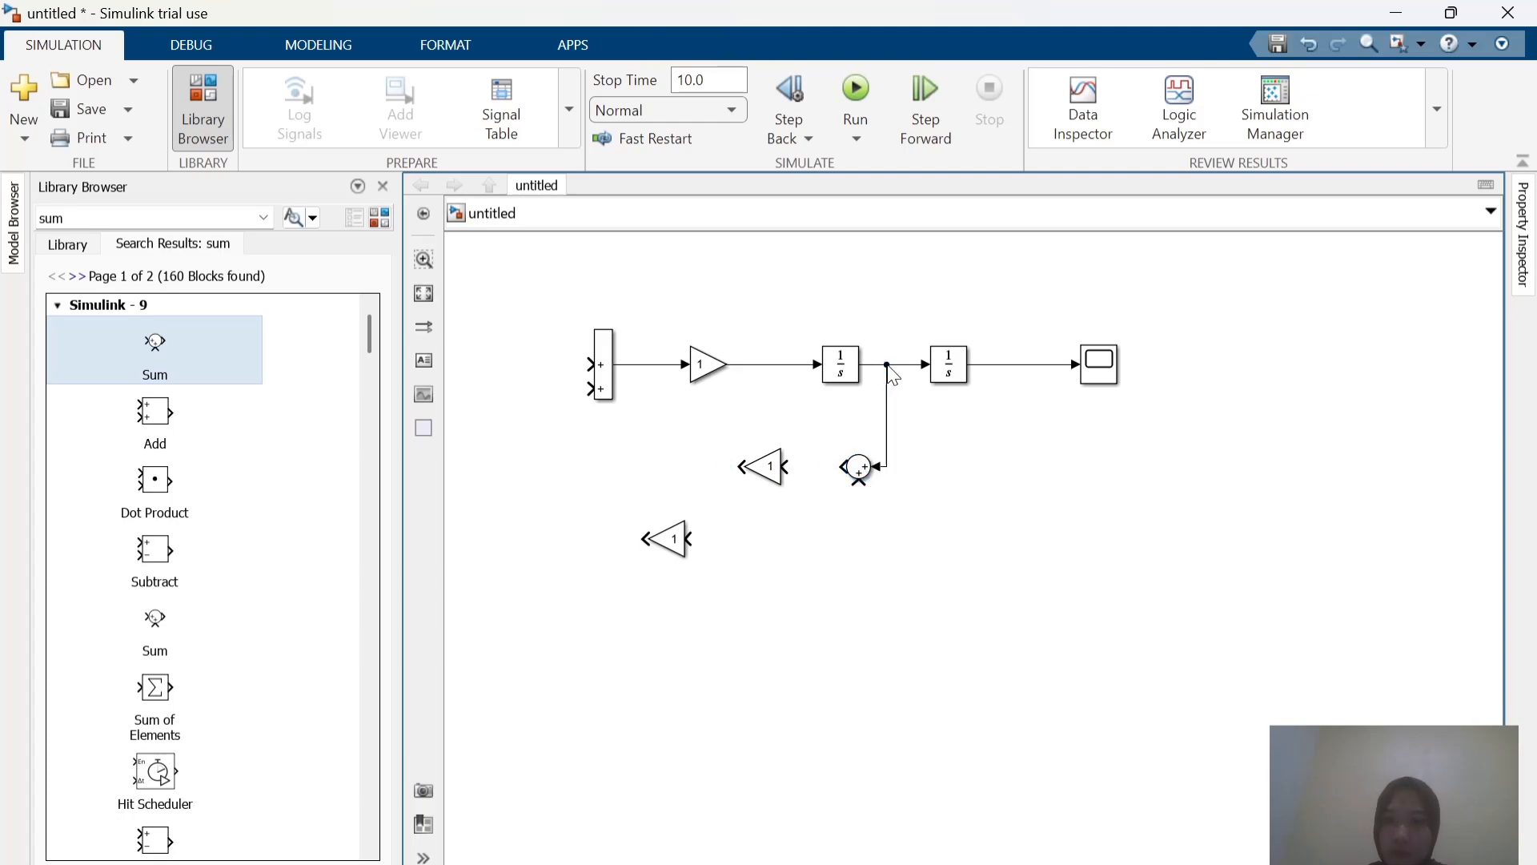
Step: Connect the round Sum block's output to the upper flipped Gain's input, checking against the Canva diagram
key(alt+Tab)
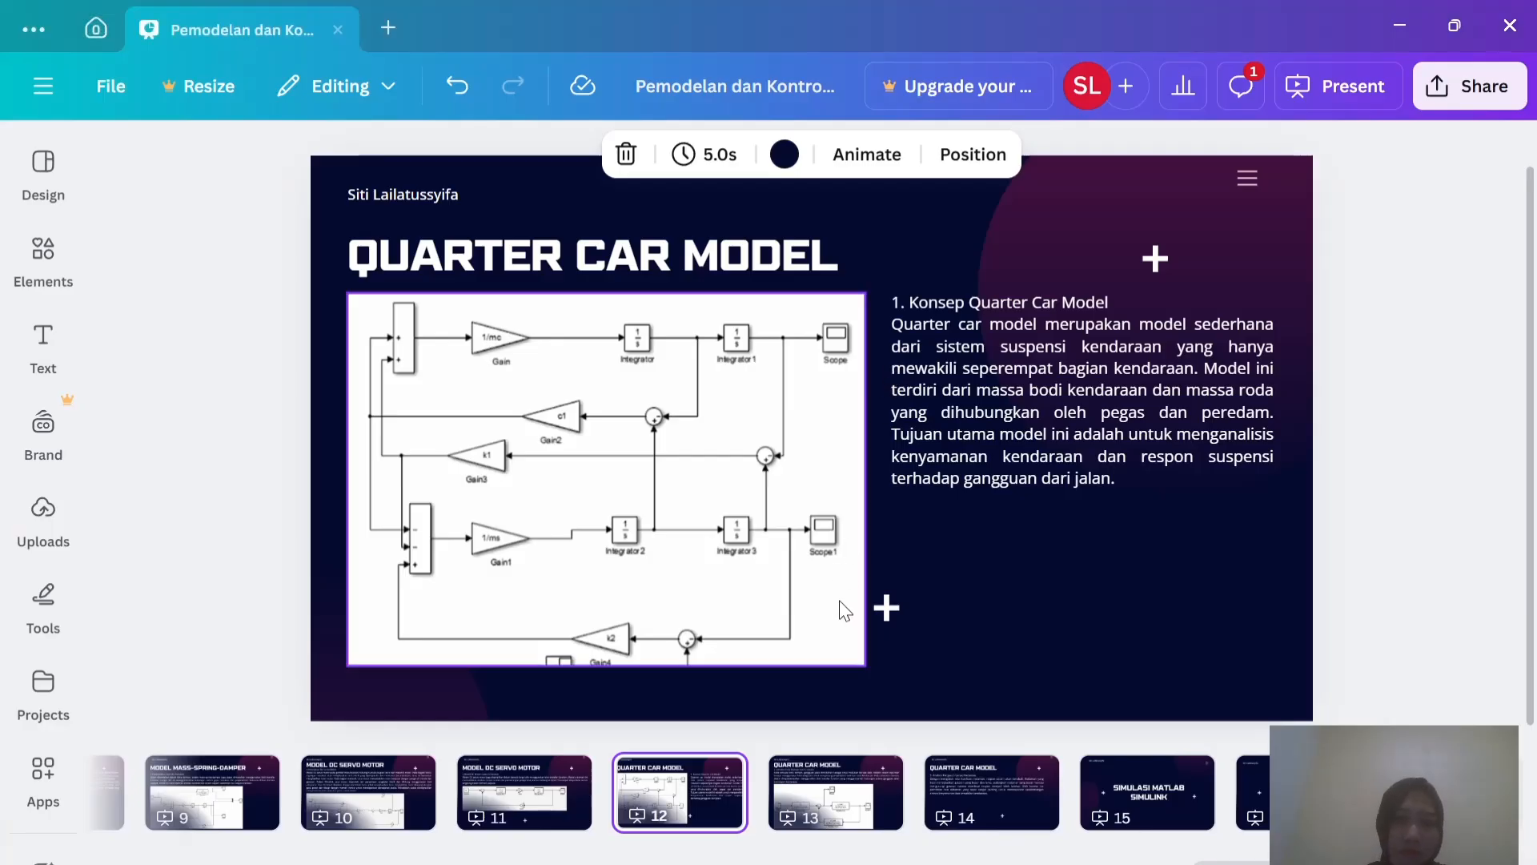
key(alt+Tab)
key(alt+Tab)
key(alt+Tab)
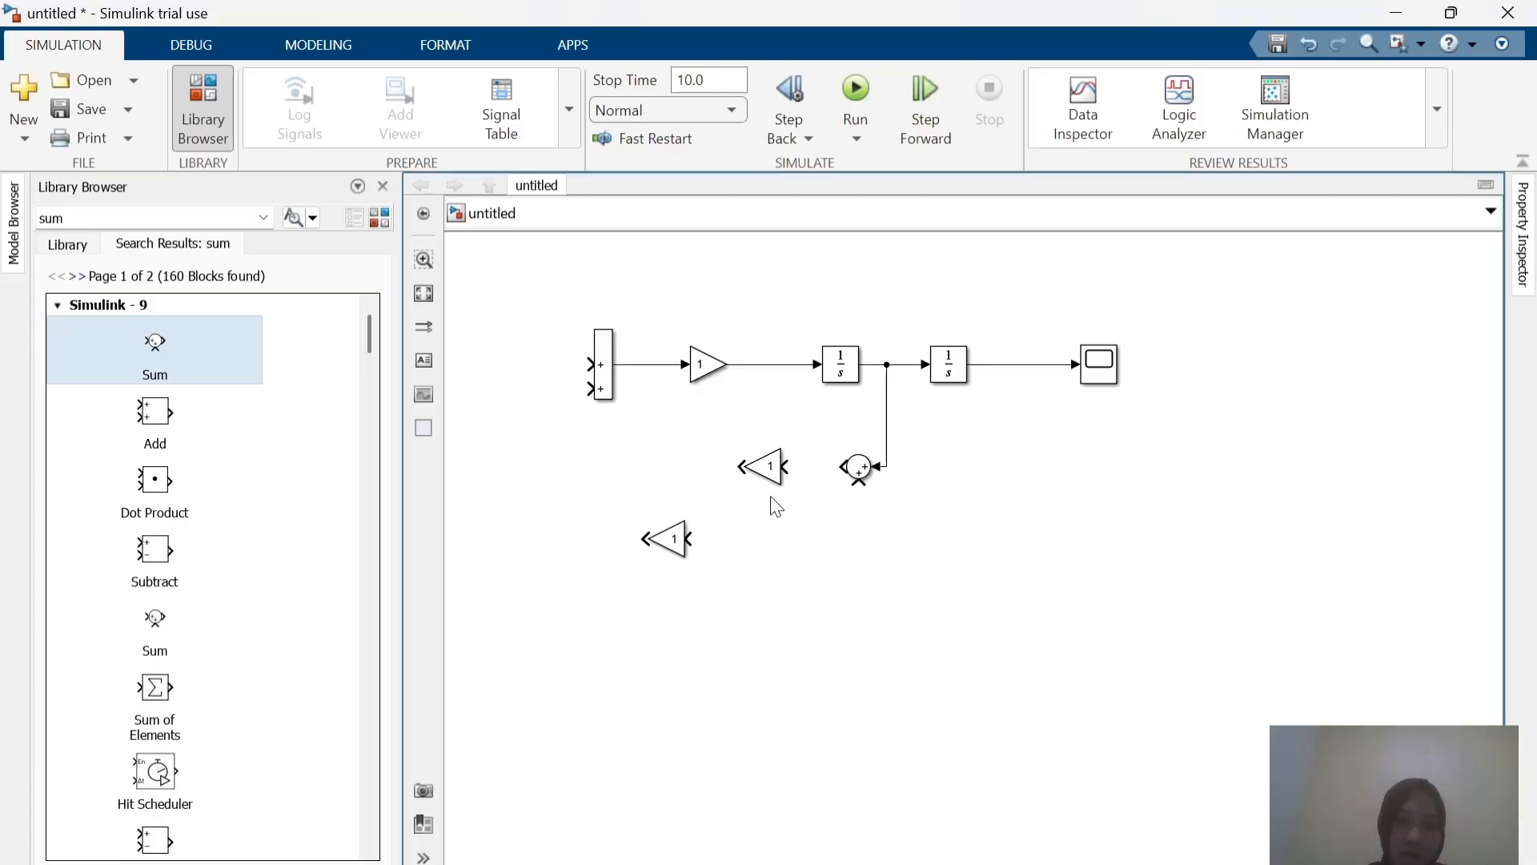
mouse_move(791, 466)
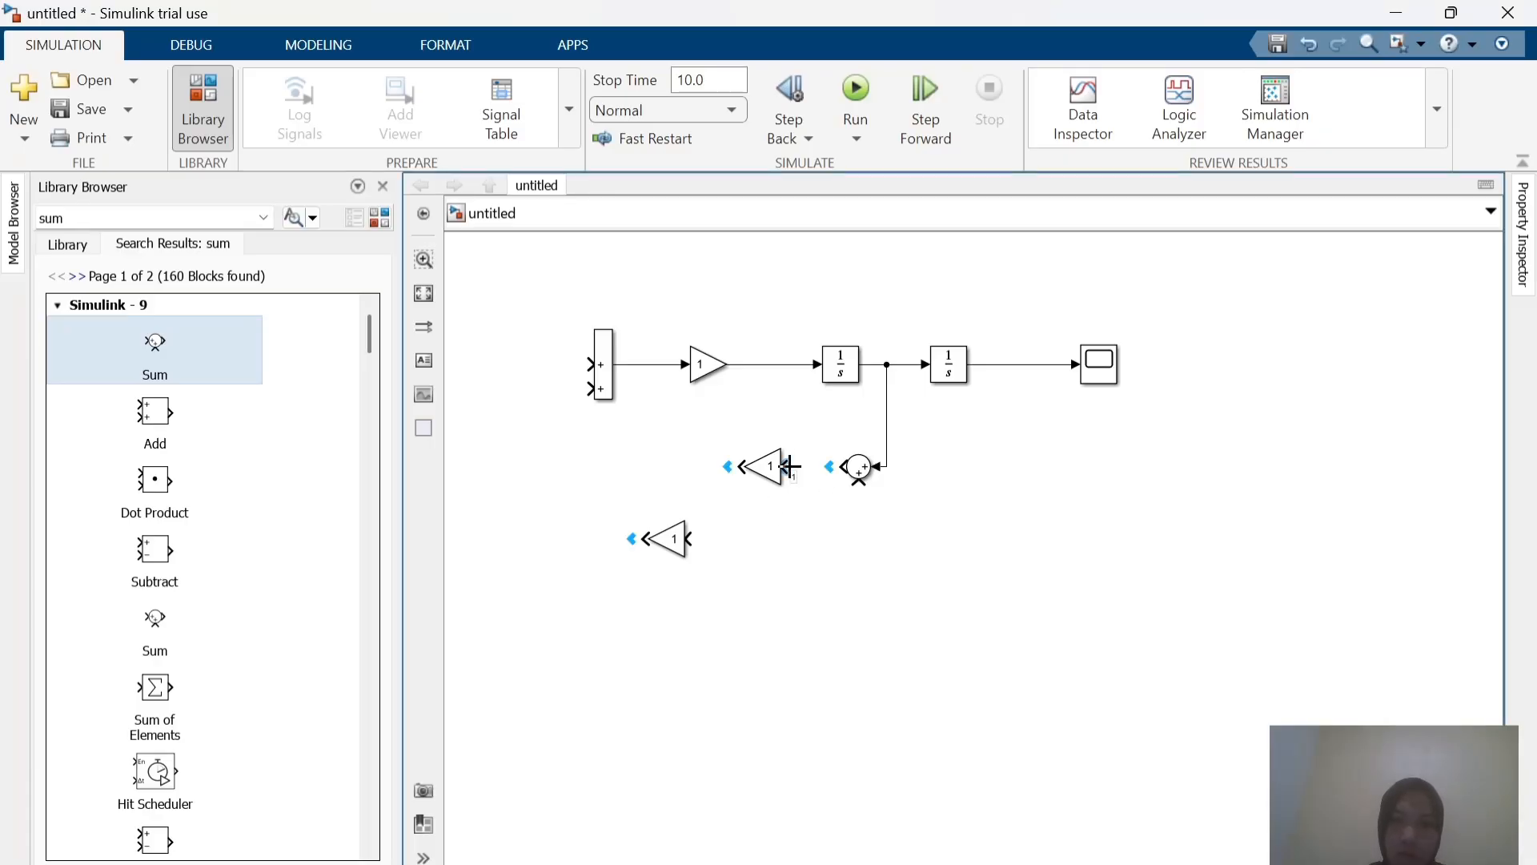
drag(791, 466, 839, 471)
key(alt+Tab)
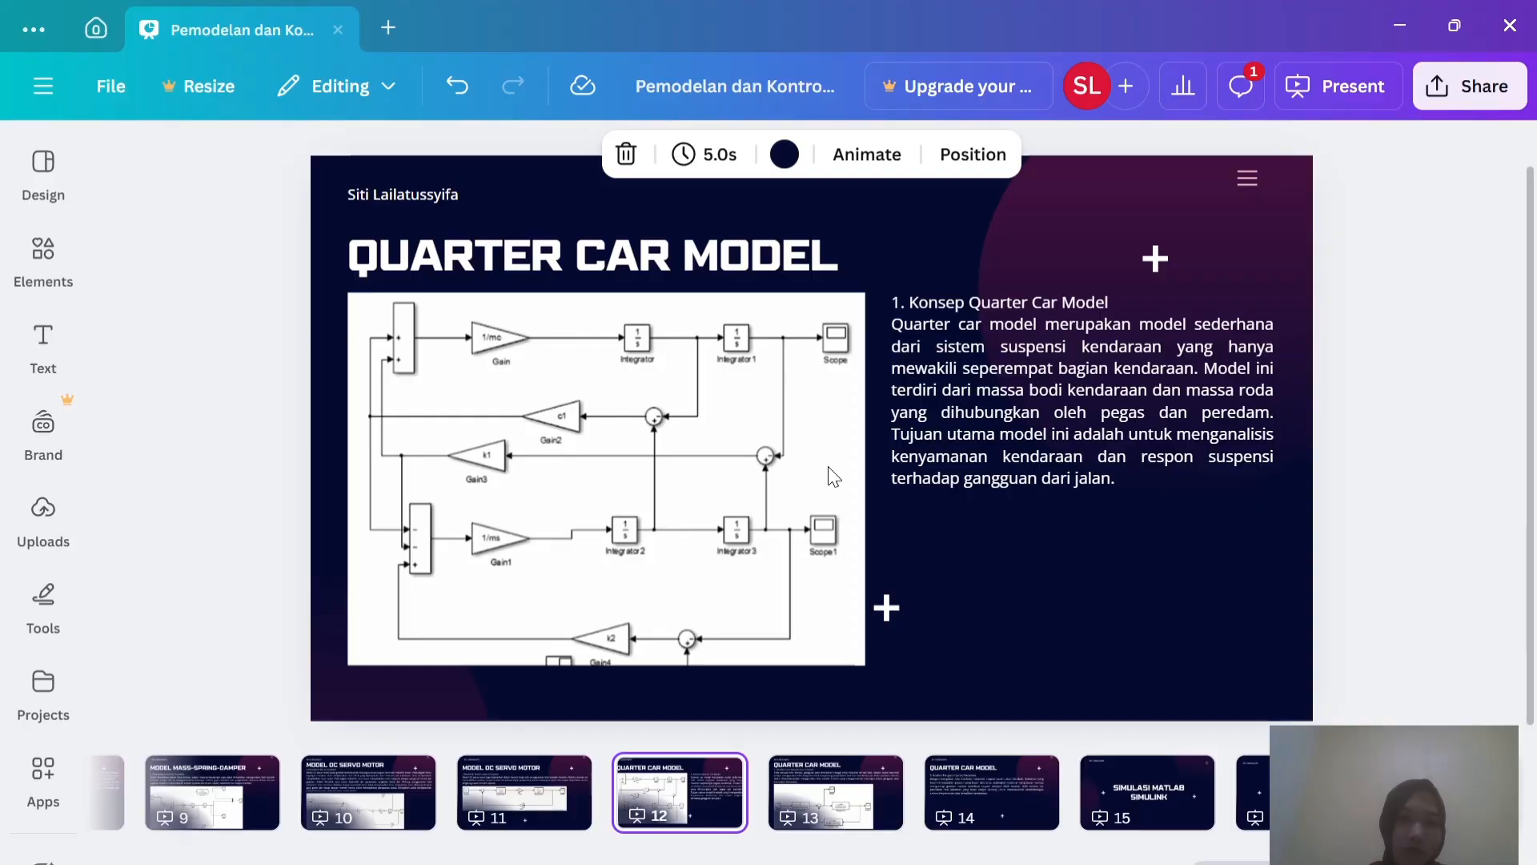
Step: Connect the upper flipped Gain's output to the rectangular Sum's first input, routing the vertical line segment well to the left of the Sum
key(alt+Tab)
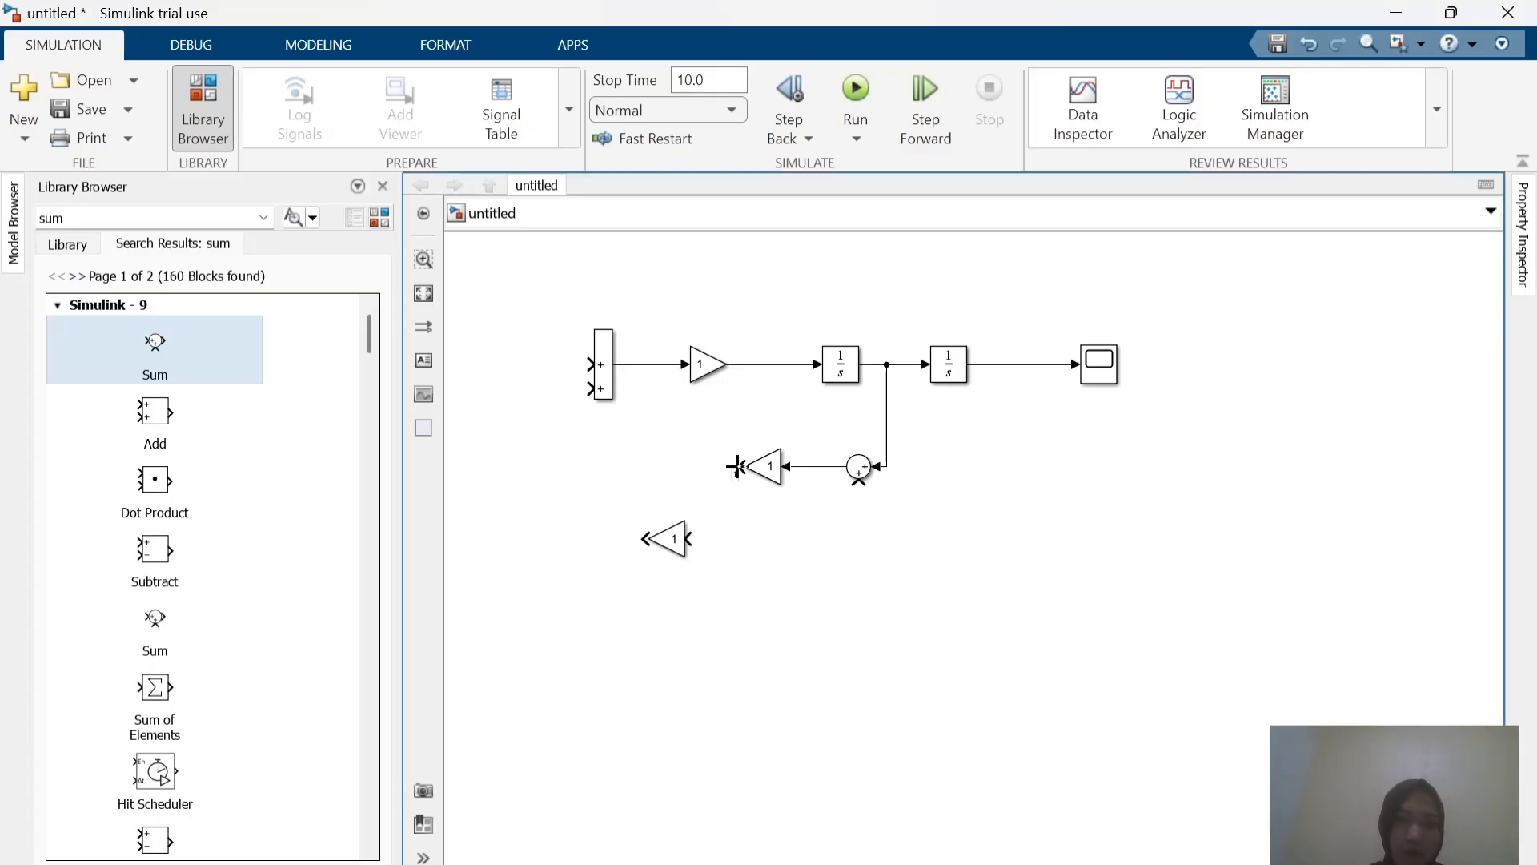
mouse_move(738, 466)
mouse_down()
mouse_move(513, 404)
mouse_move(554, 364)
mouse_move(582, 365)
mouse_up()
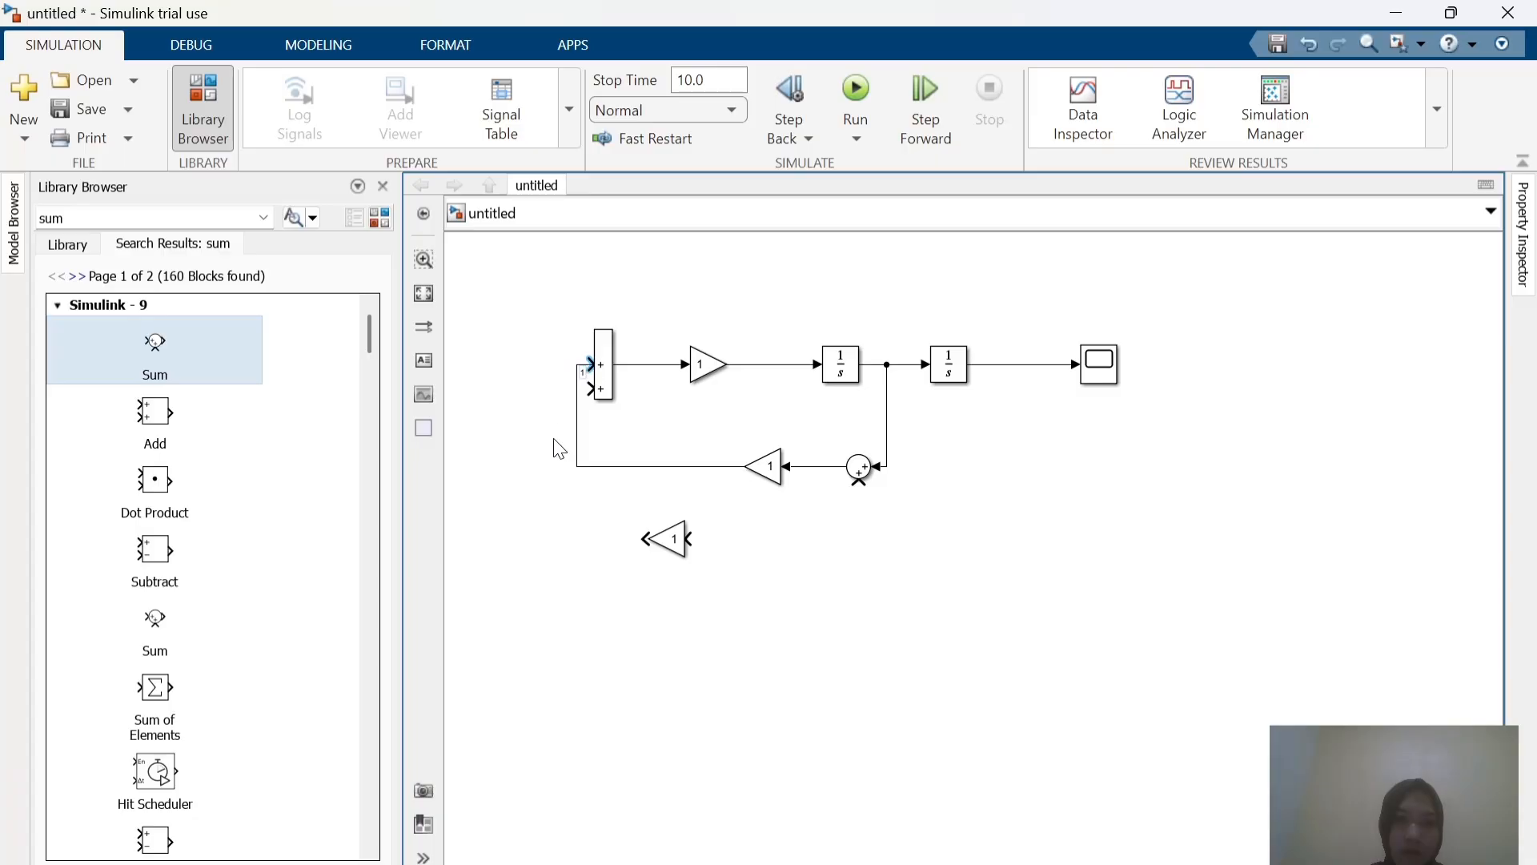
drag(578, 438, 506, 440)
Step: Set the round Sum block's list of signs to |+-
double_click(861, 473)
double_click(993, 498)
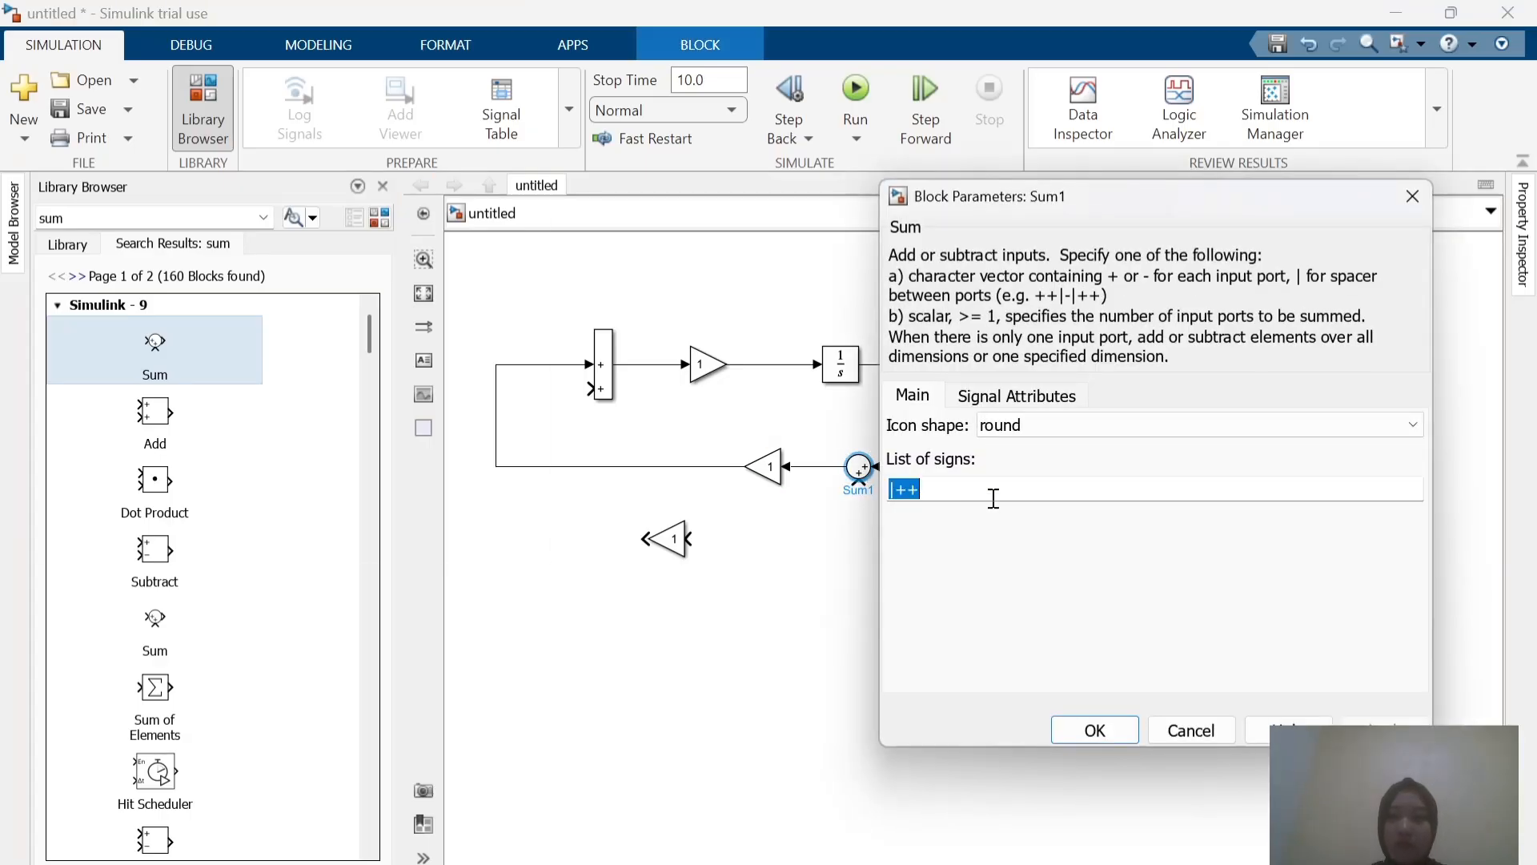
click(993, 498)
key(BackSpace)
text(-)
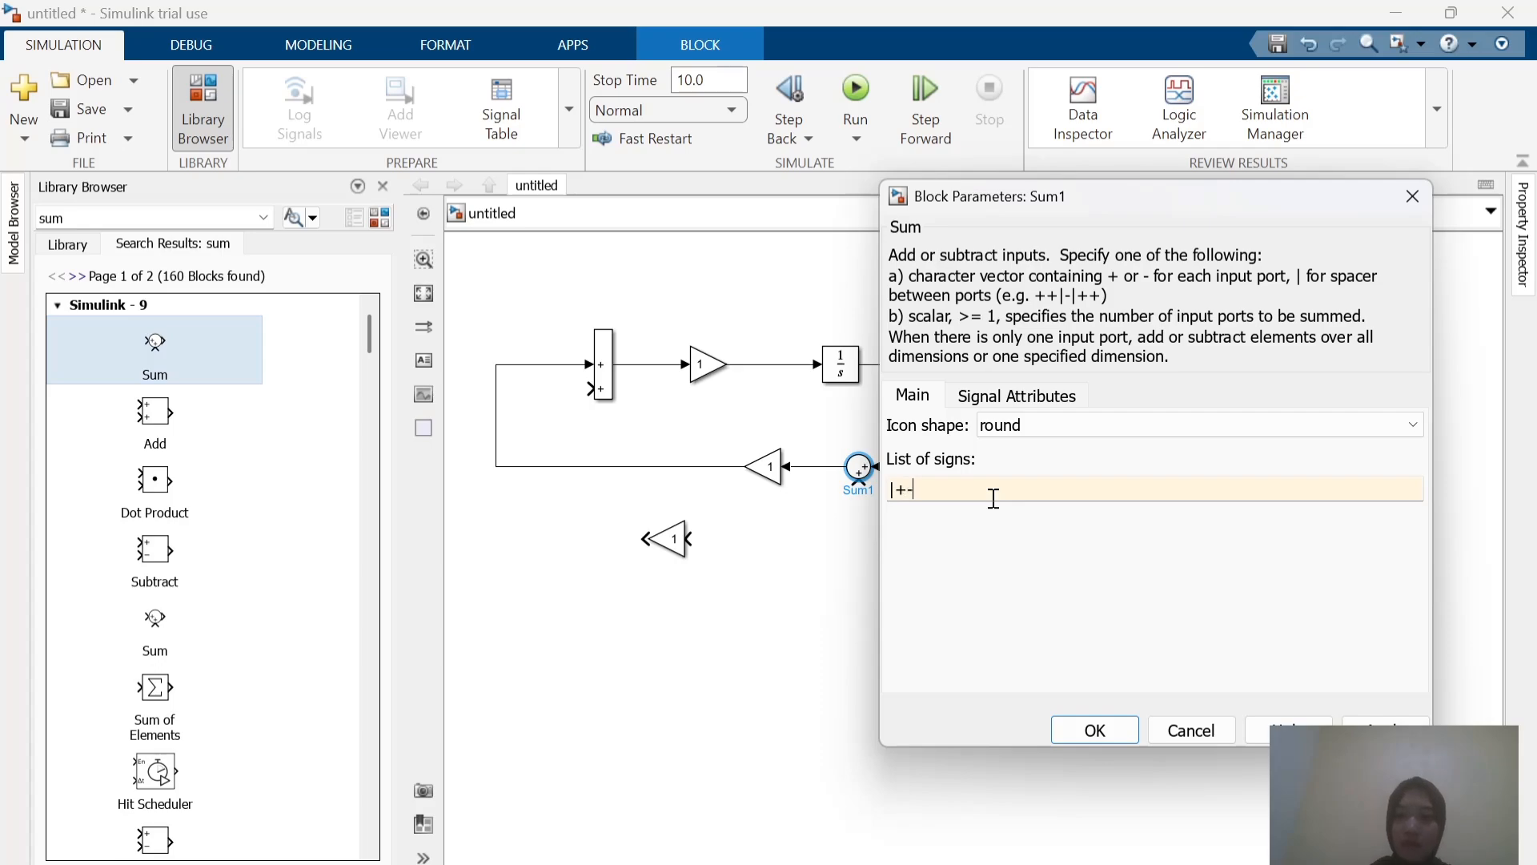
click(1093, 729)
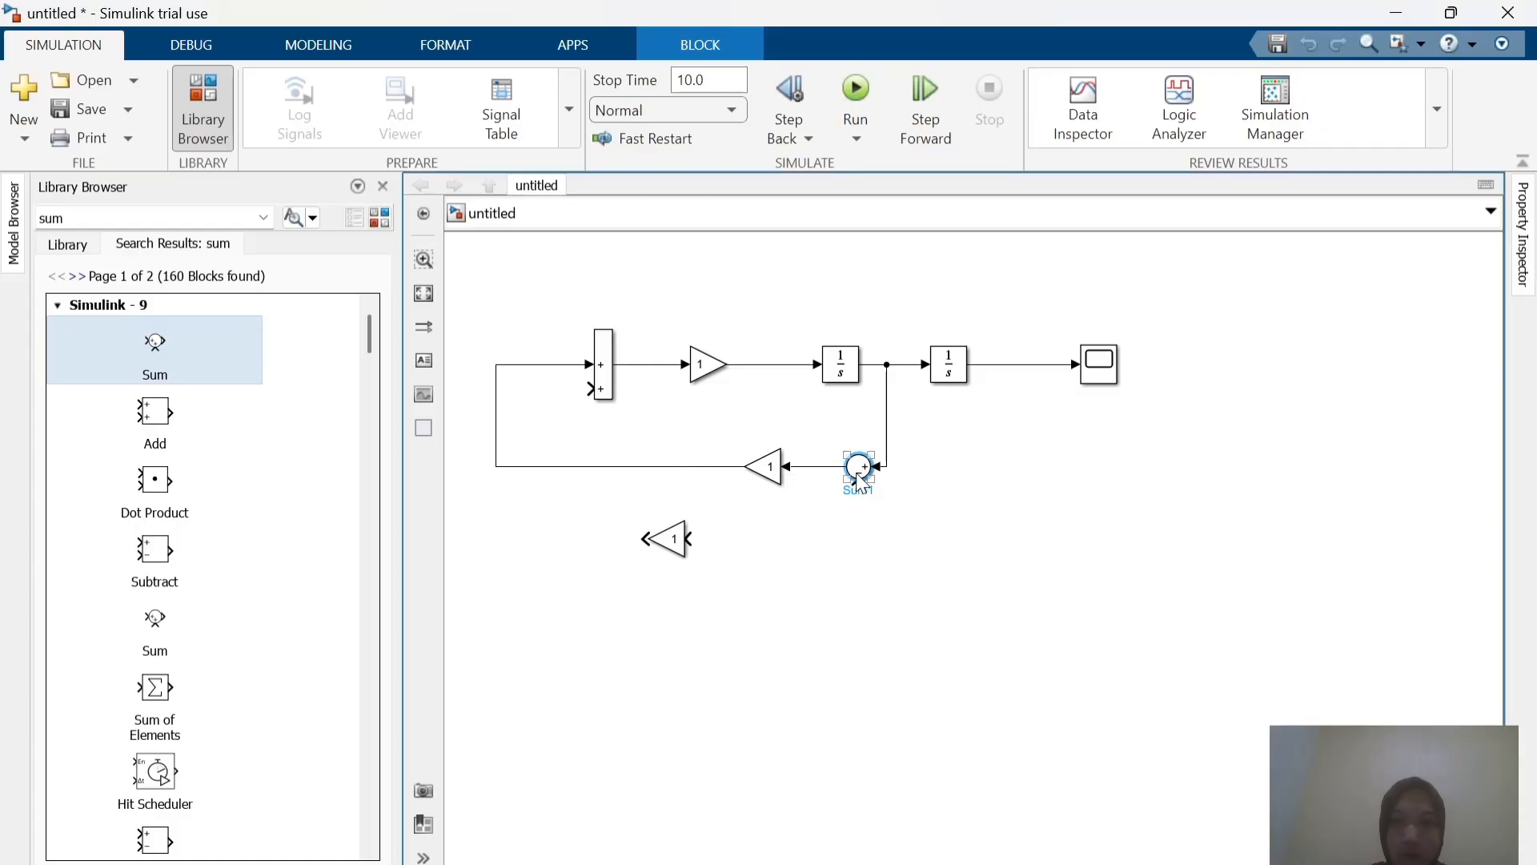
Step: Place a copy of the round Sum with its input line below the second Integrator, slightly lower than the first round Sum
click(1098, 577)
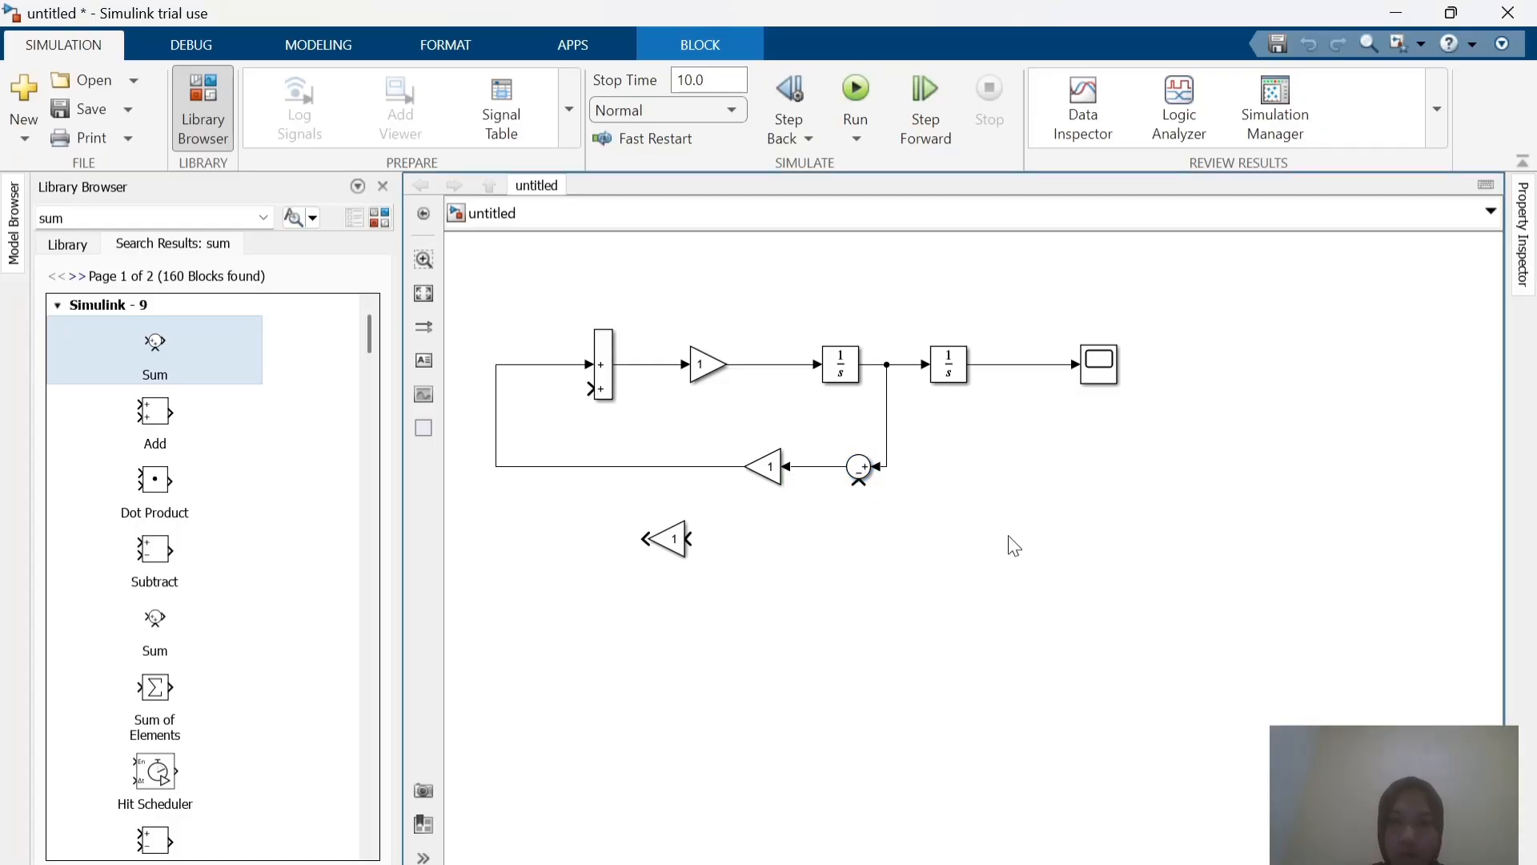
key(ctrl+v)
mouse_move(1106, 583)
mouse_down()
mouse_move(935, 509)
mouse_move(950, 506)
mouse_move(996, 367)
mouse_up()
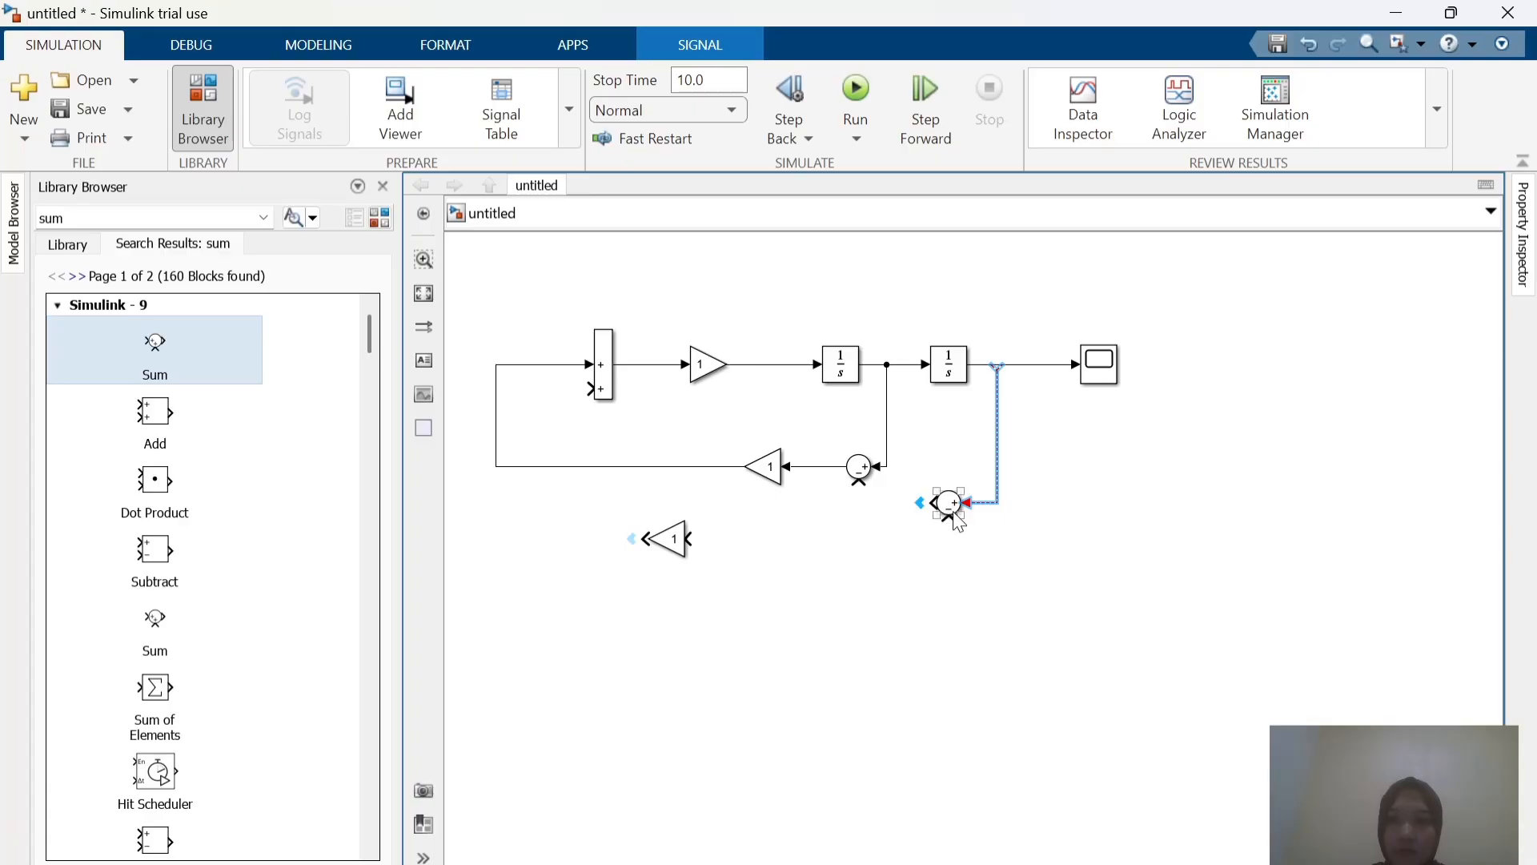
drag(952, 512, 953, 525)
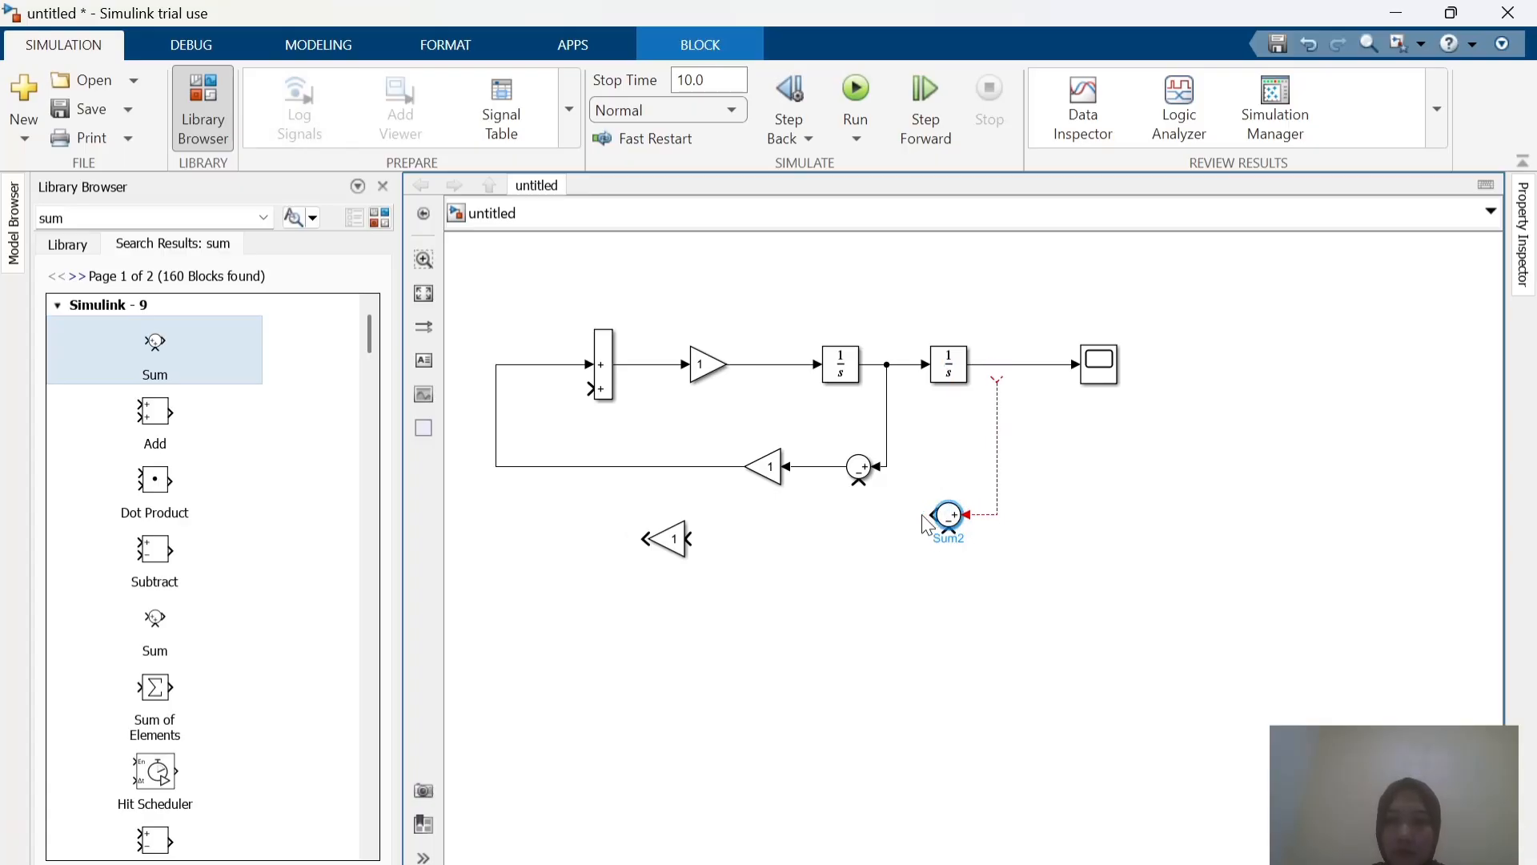
Step: Align the lower flipped Gain with the copied Sum, connecting its input to that Sum and its output to the rectangular Sum's second input
drag(667, 536, 674, 519)
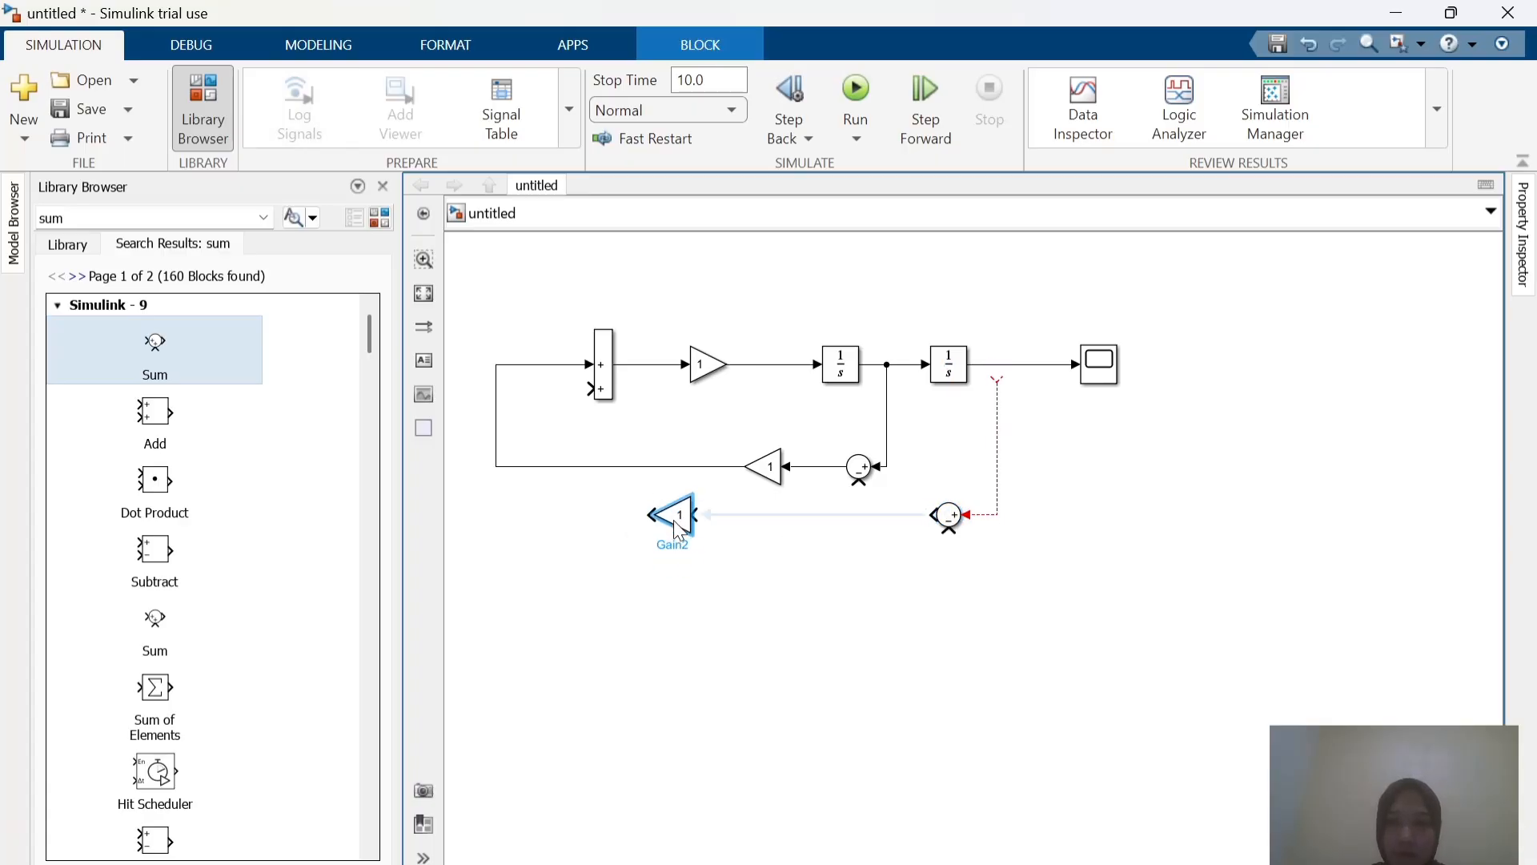
drag(927, 528, 927, 528)
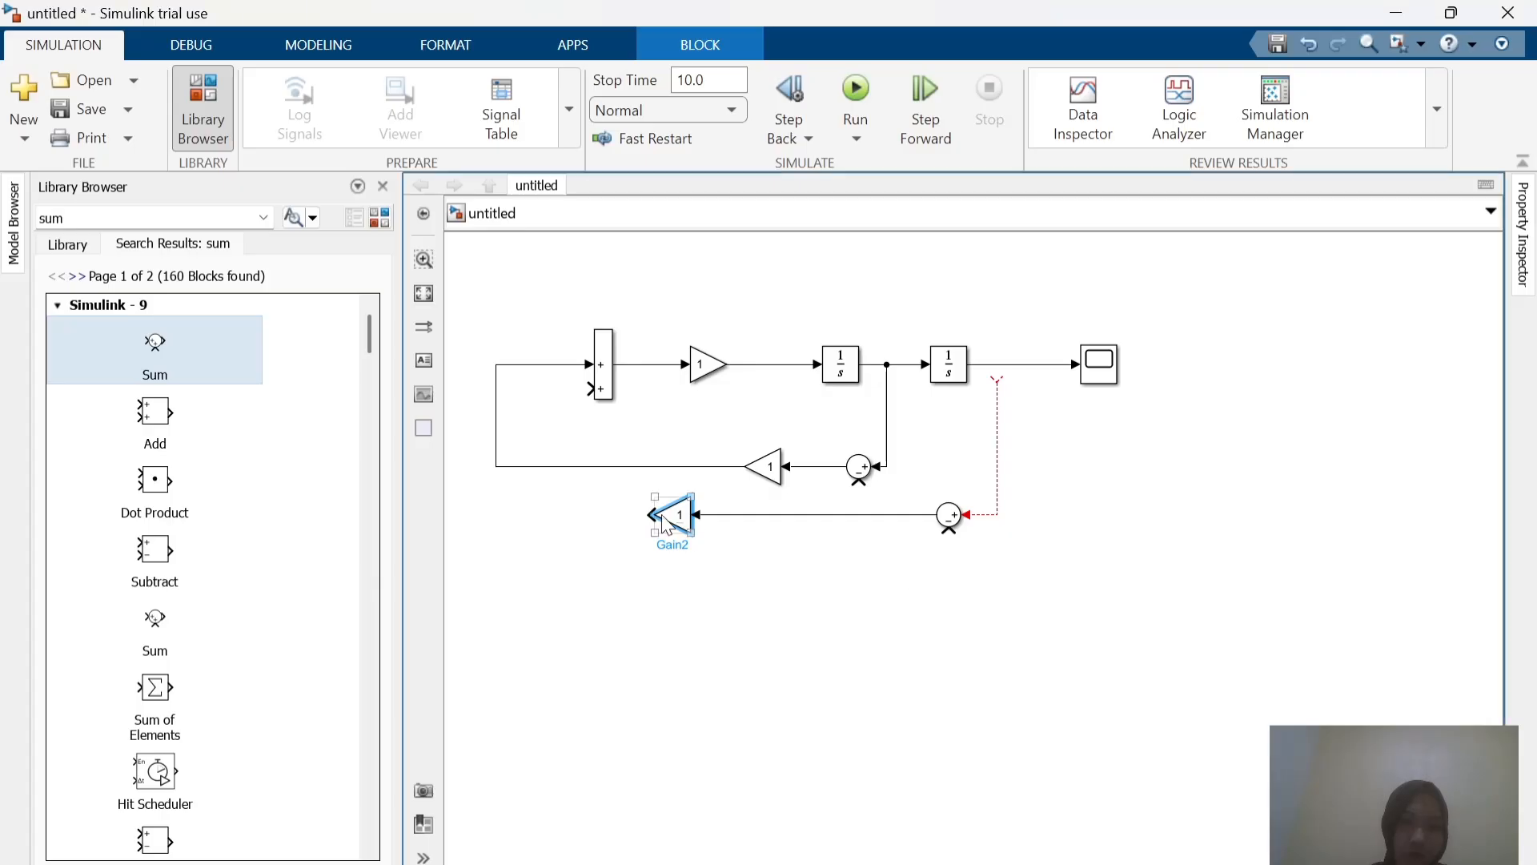
mouse_move(641, 512)
mouse_down()
mouse_move(585, 501)
mouse_move(583, 387)
mouse_up()
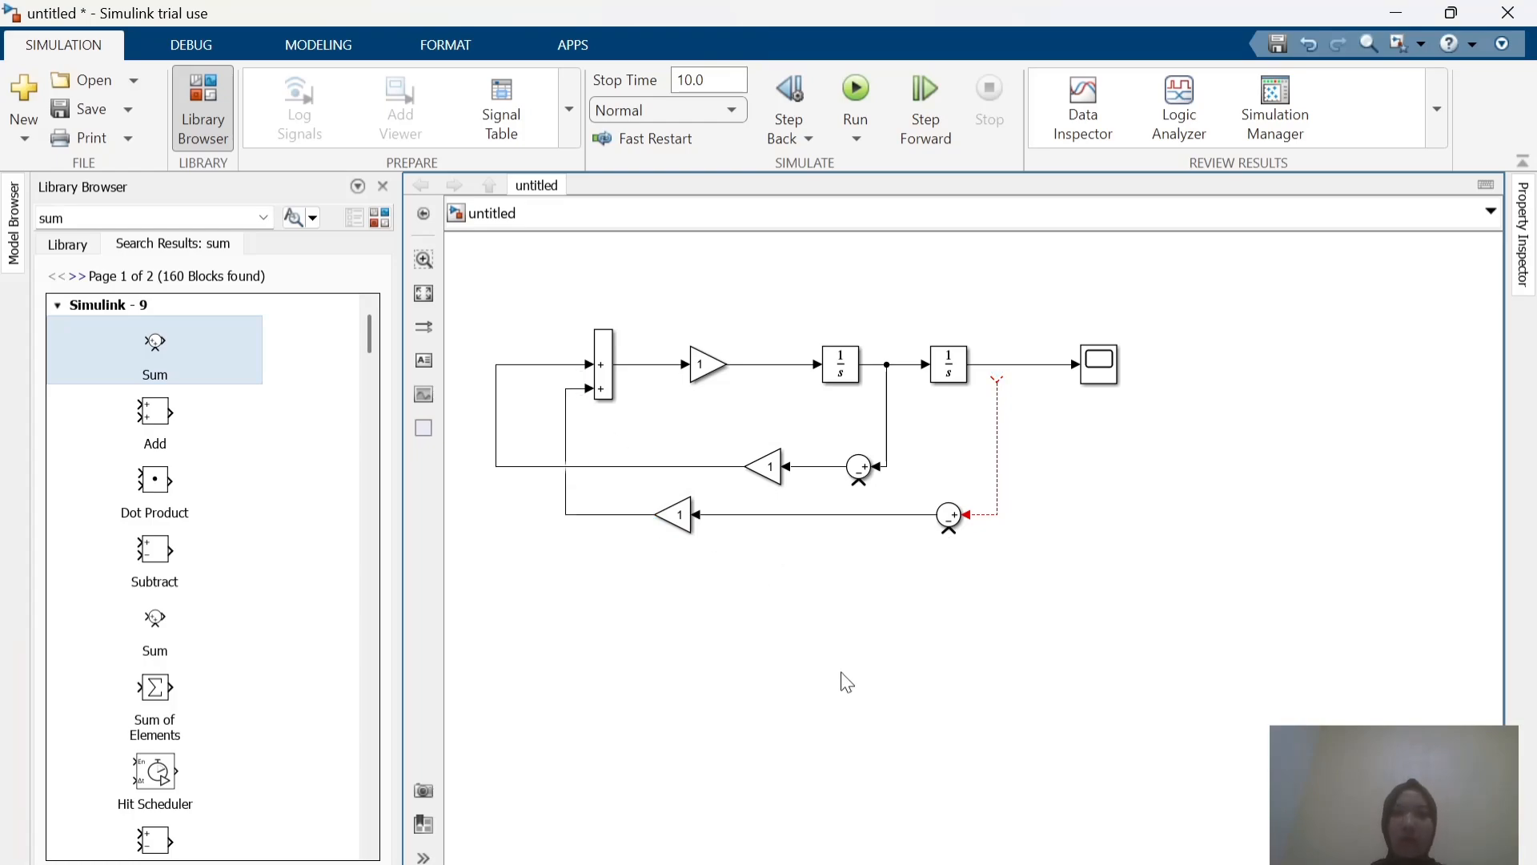
Step: Connect the copied round Sum's dangling input line to the signal line between the second Integrator and the Scope
key(alt+Tab)
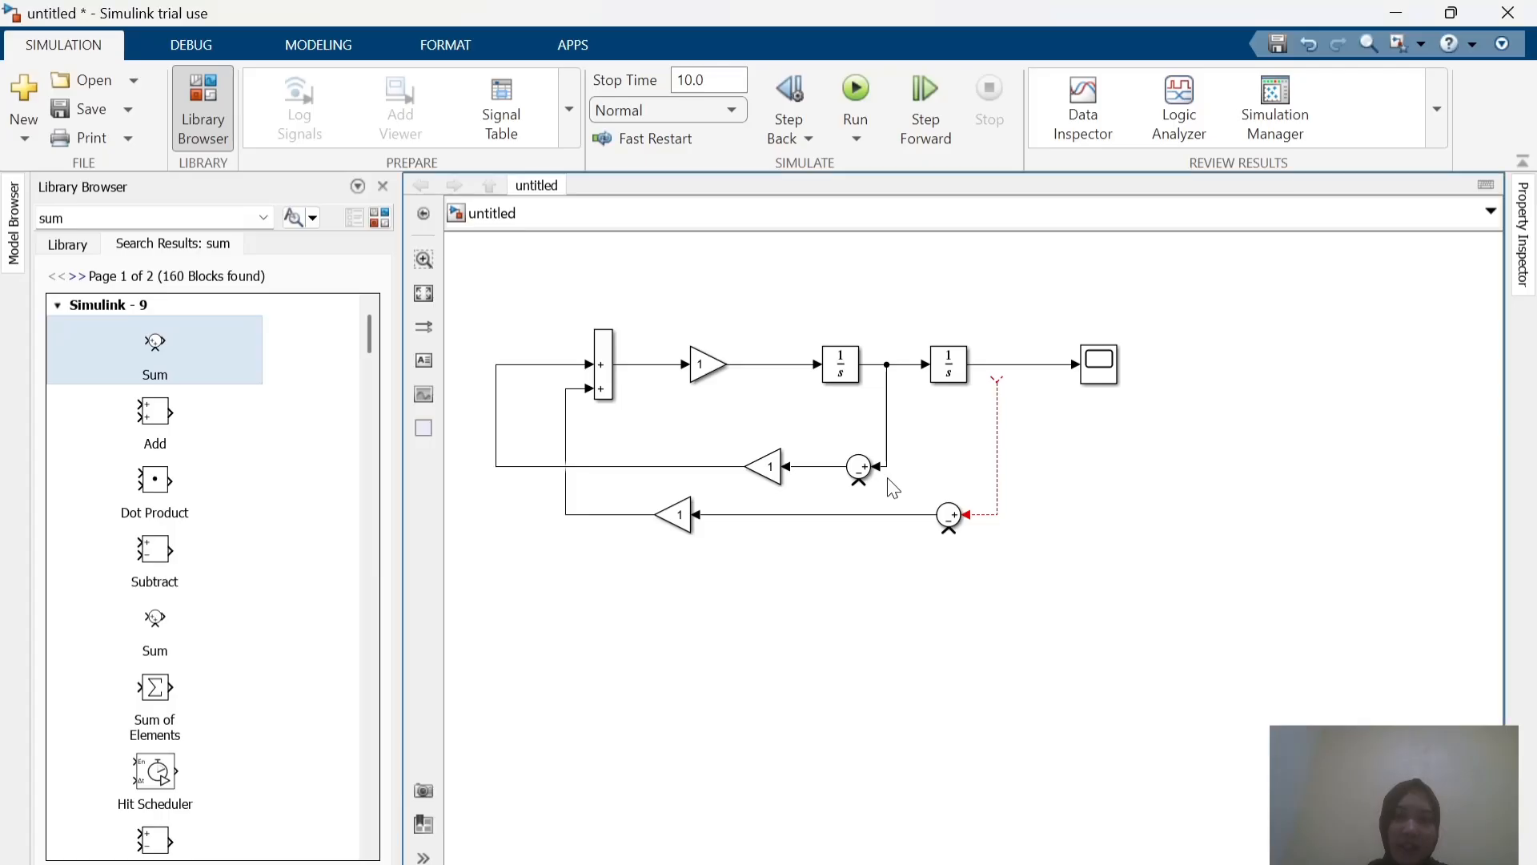
drag(889, 487, 1026, 549)
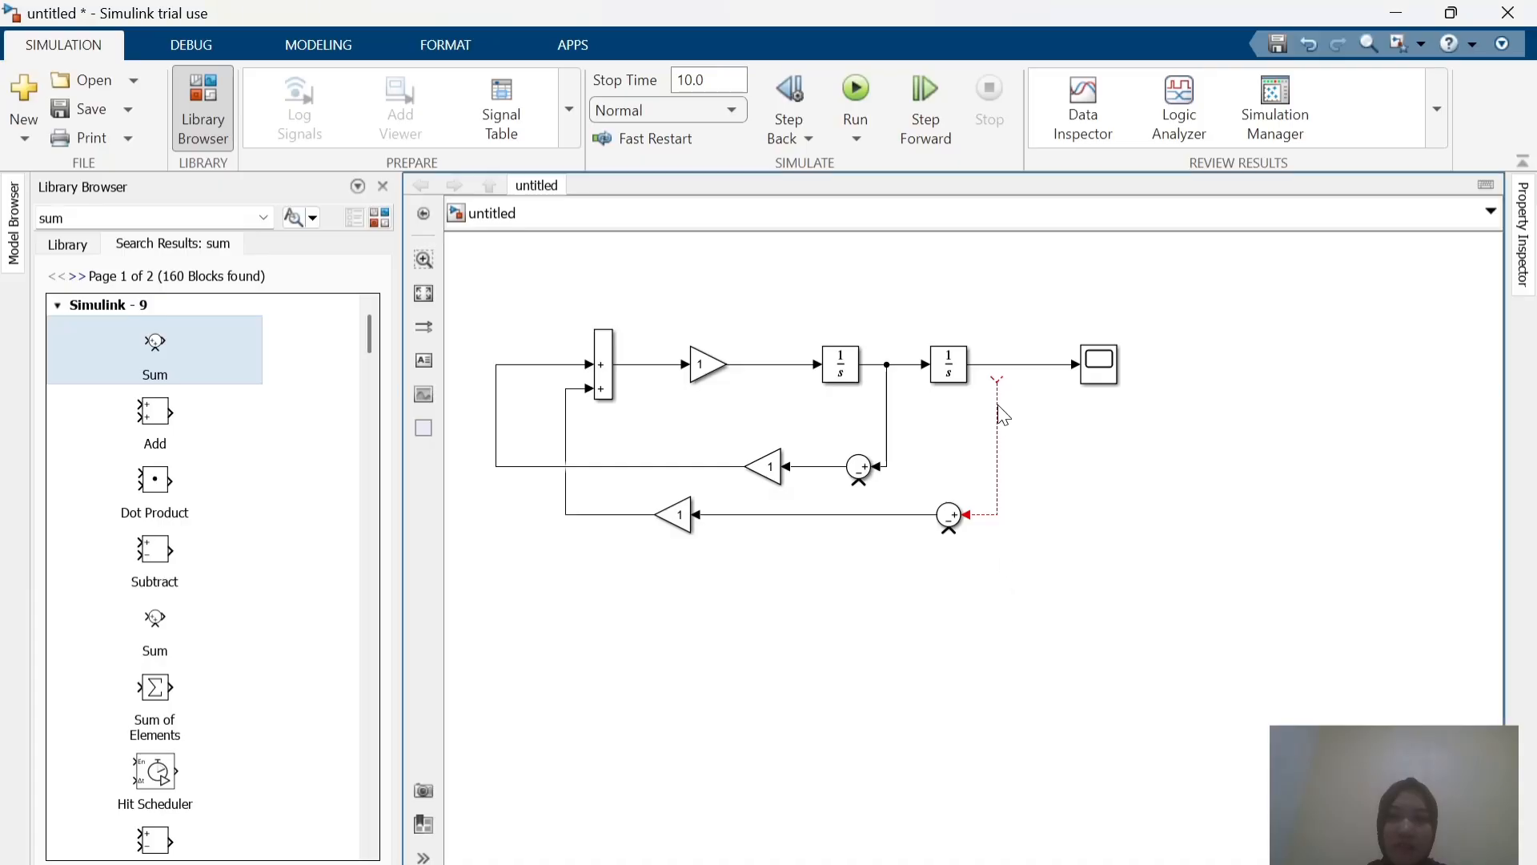
click(998, 406)
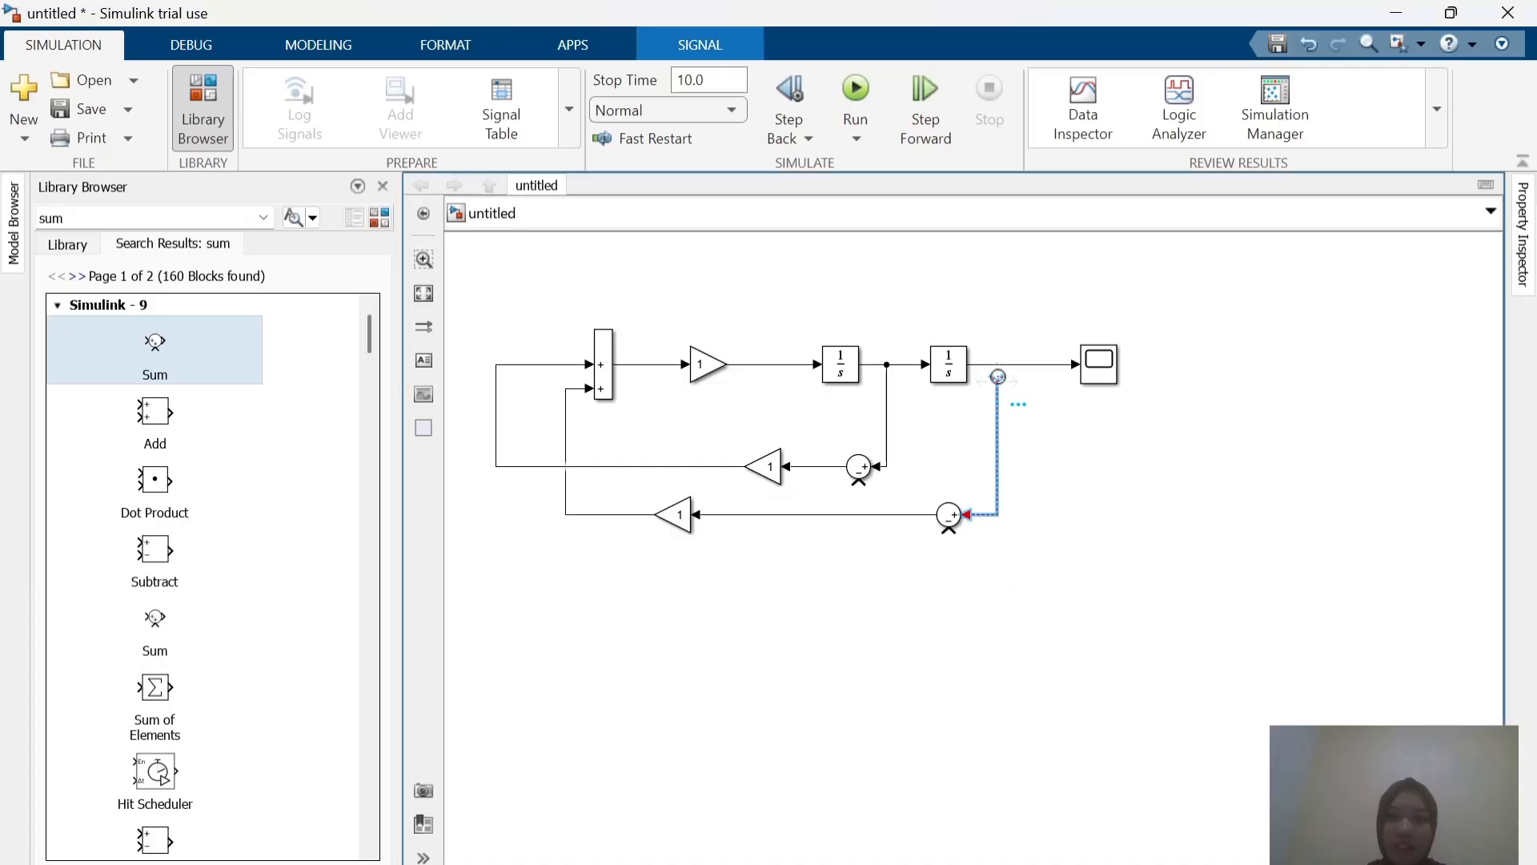
drag(997, 378, 998, 365)
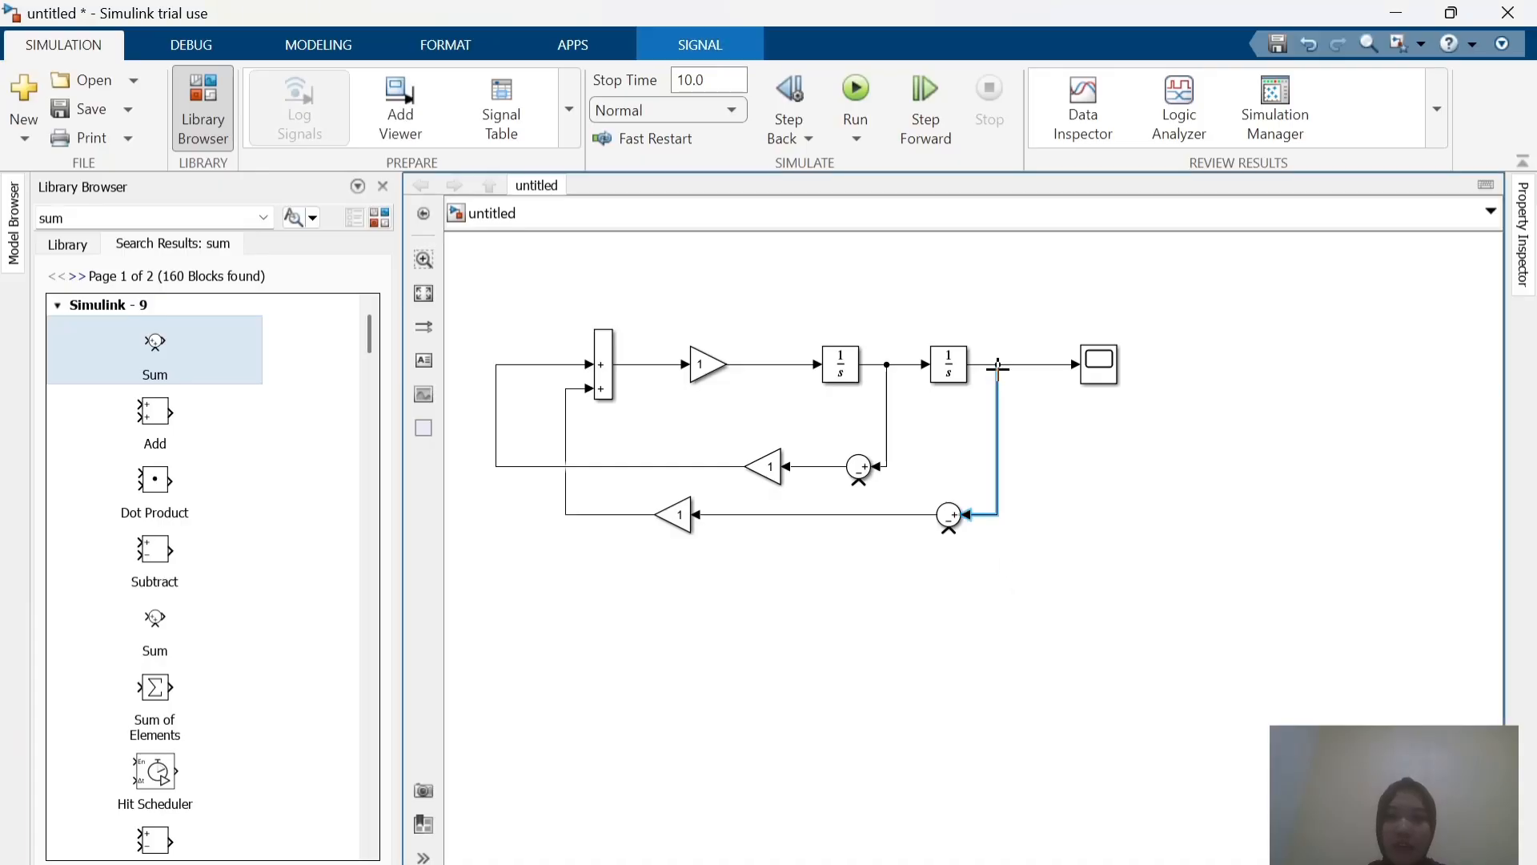
click(1115, 621)
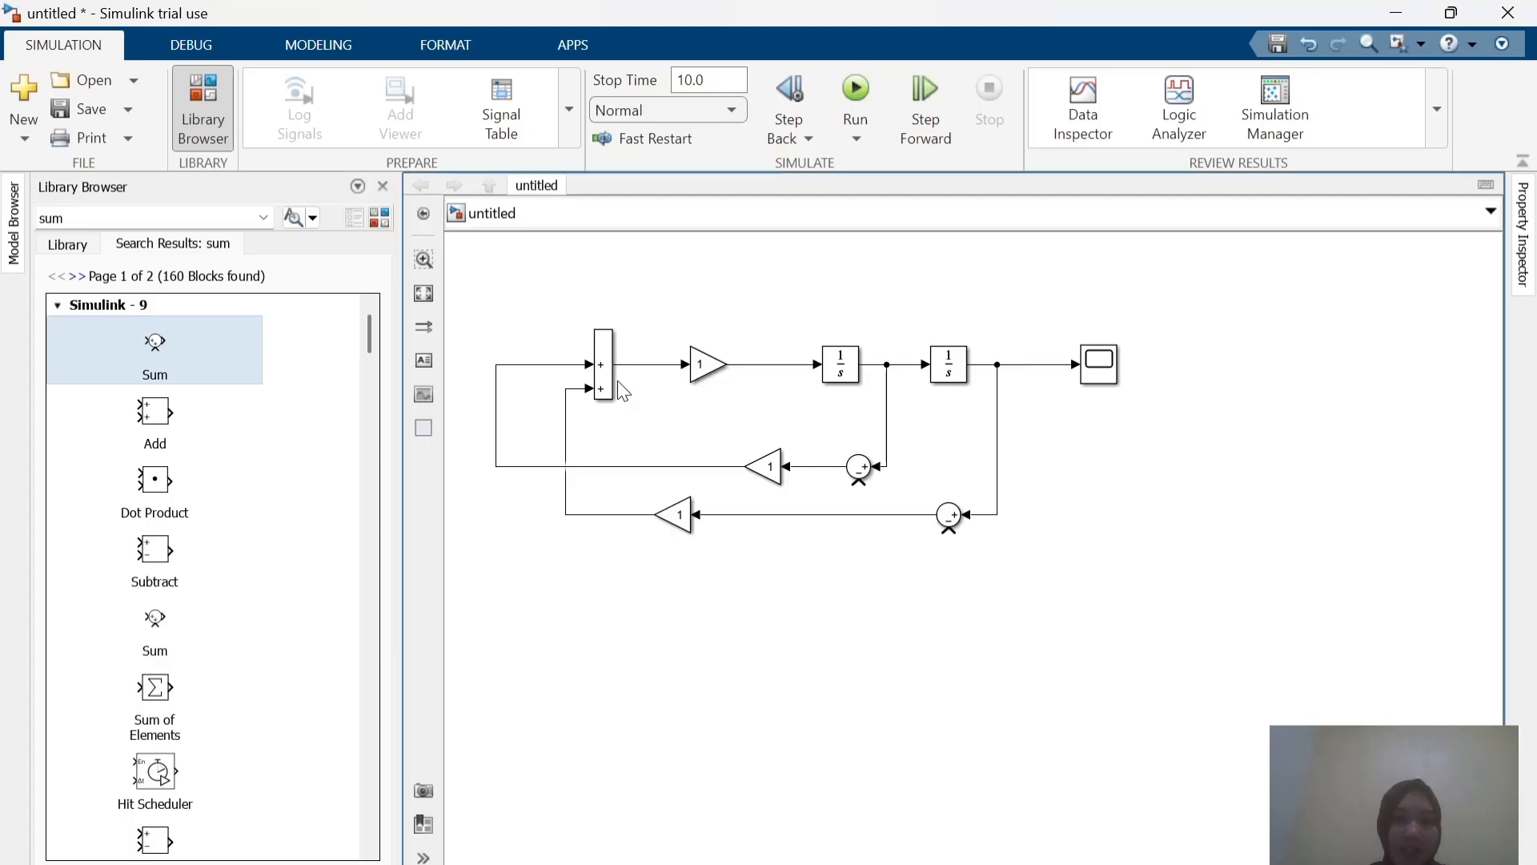
Step: Place a copy of the rectangular Sum below the feedback Gains and set its list of signs to |--+, following the Canva diagram
click(612, 386)
drag(612, 386, 610, 640)
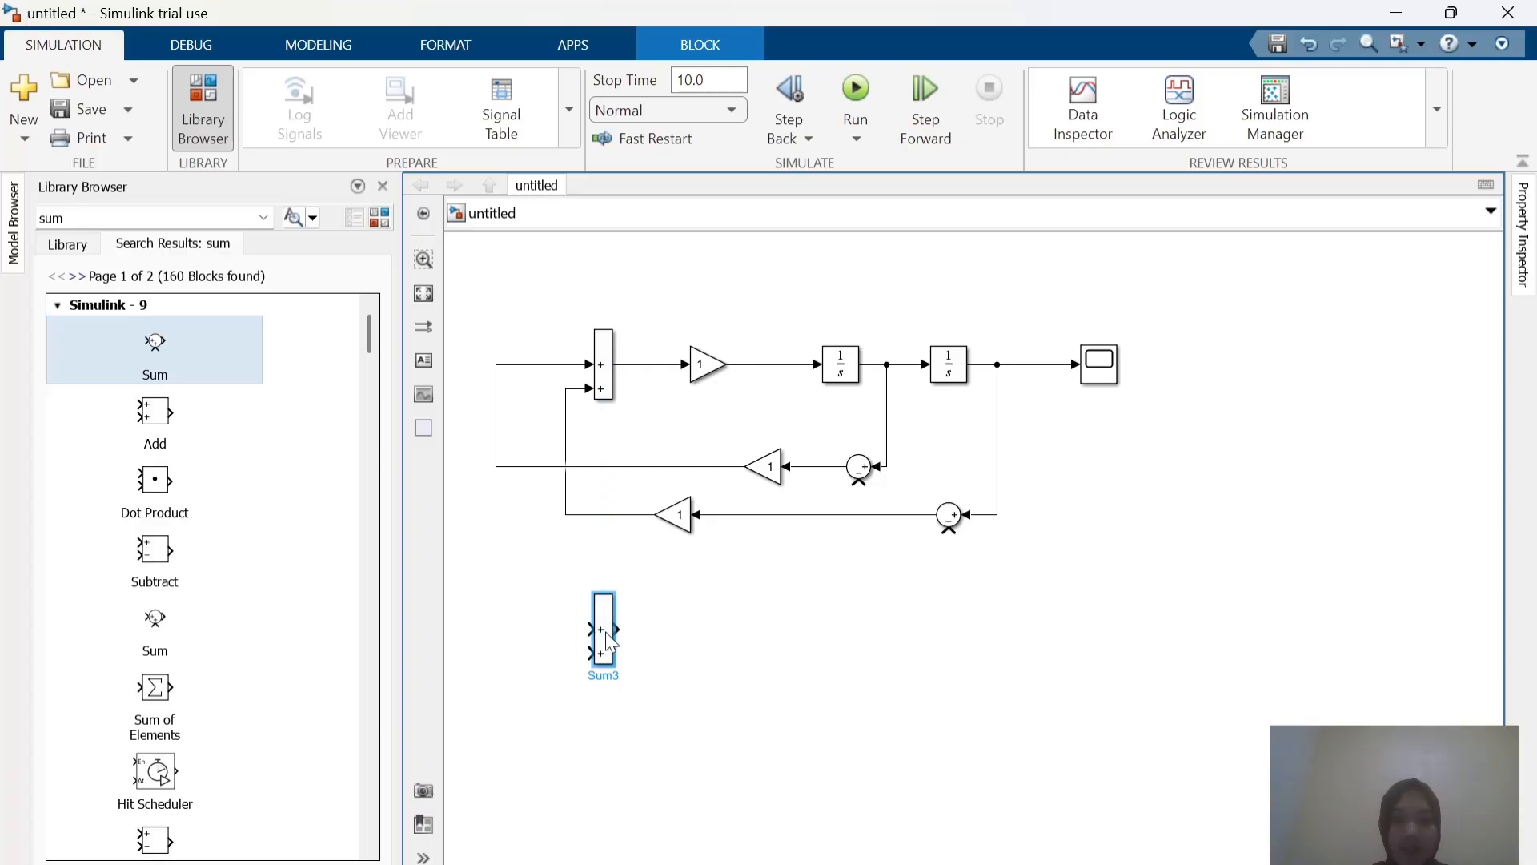
double_click(610, 640)
click(610, 641)
key(alt+Tab)
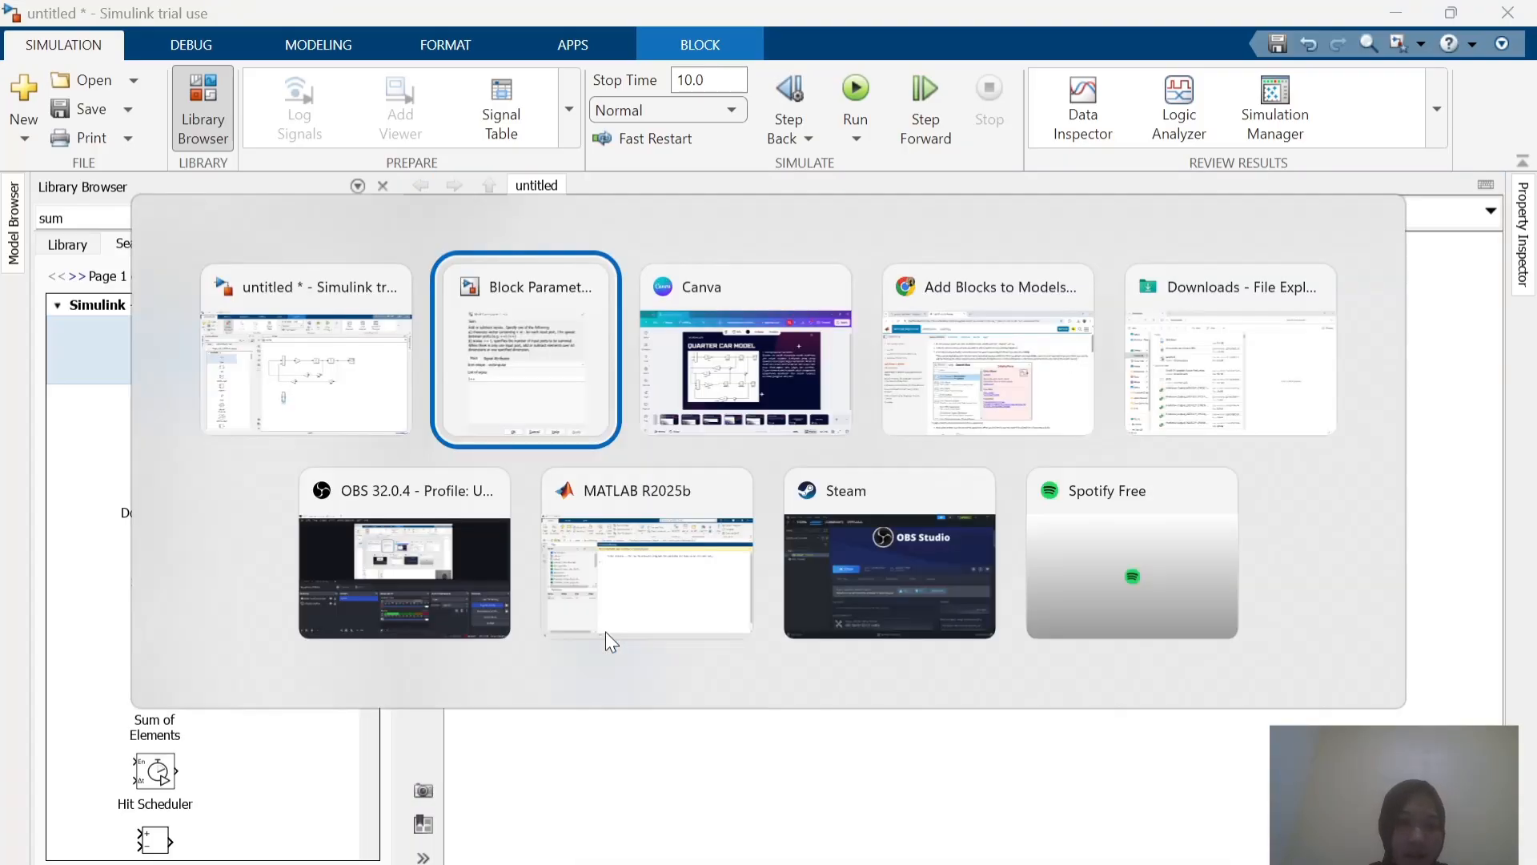
key(alt+Tab)
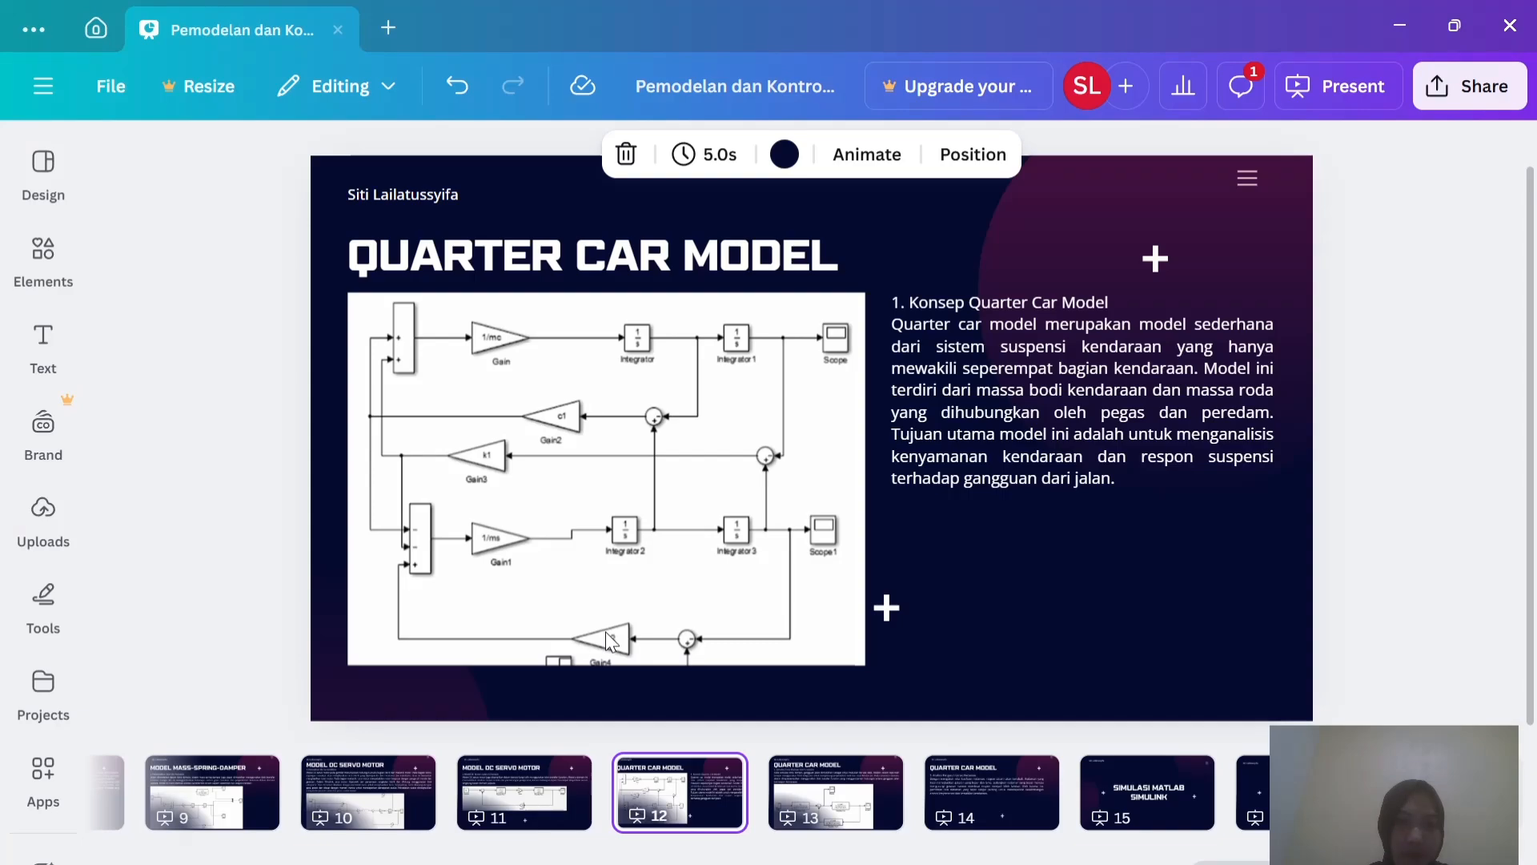
key(alt+Tab)
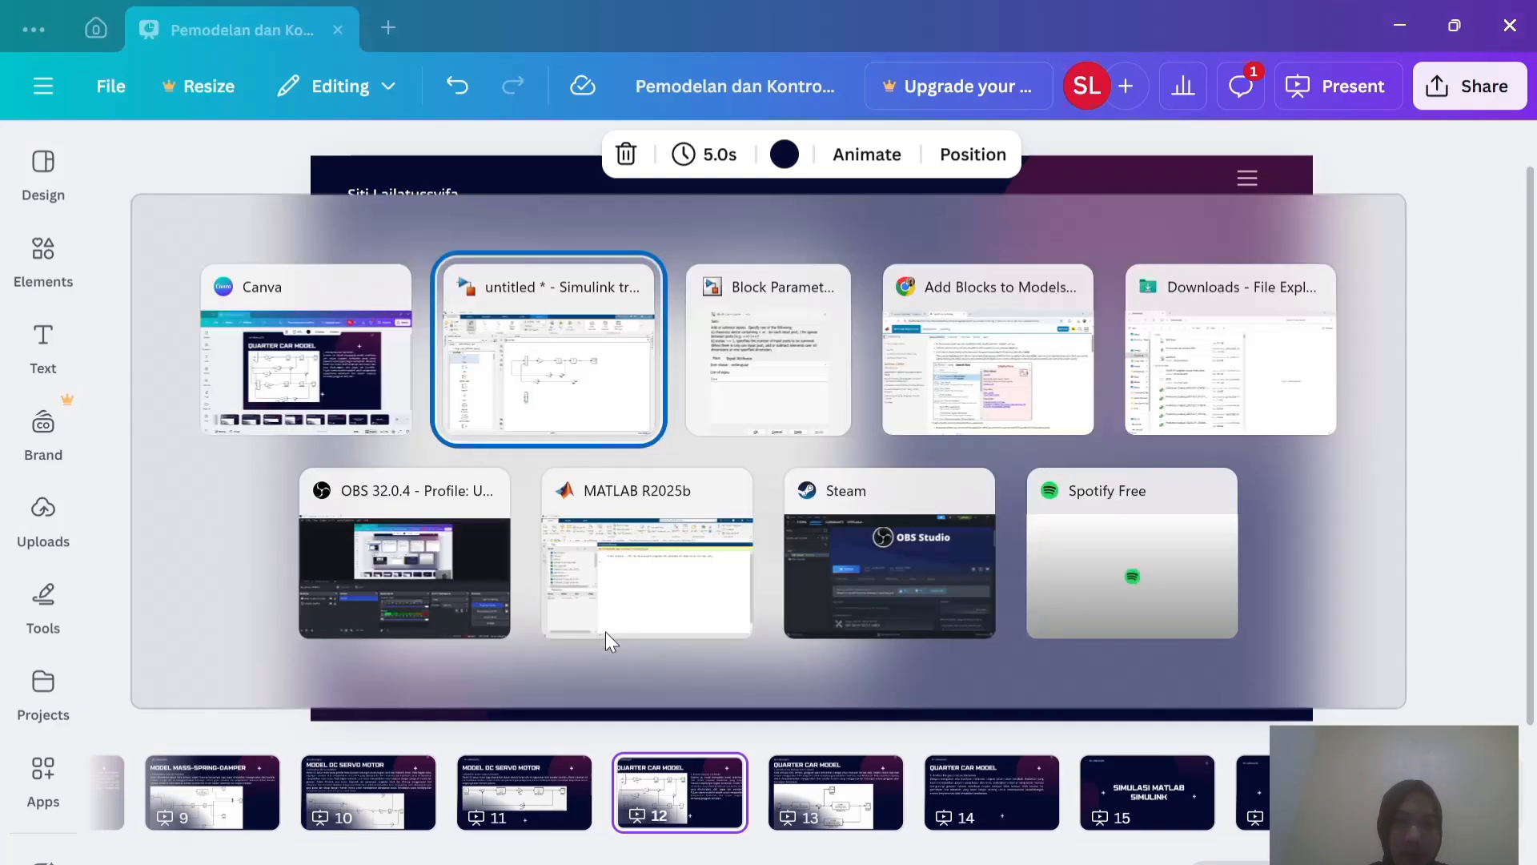
key(Tab)
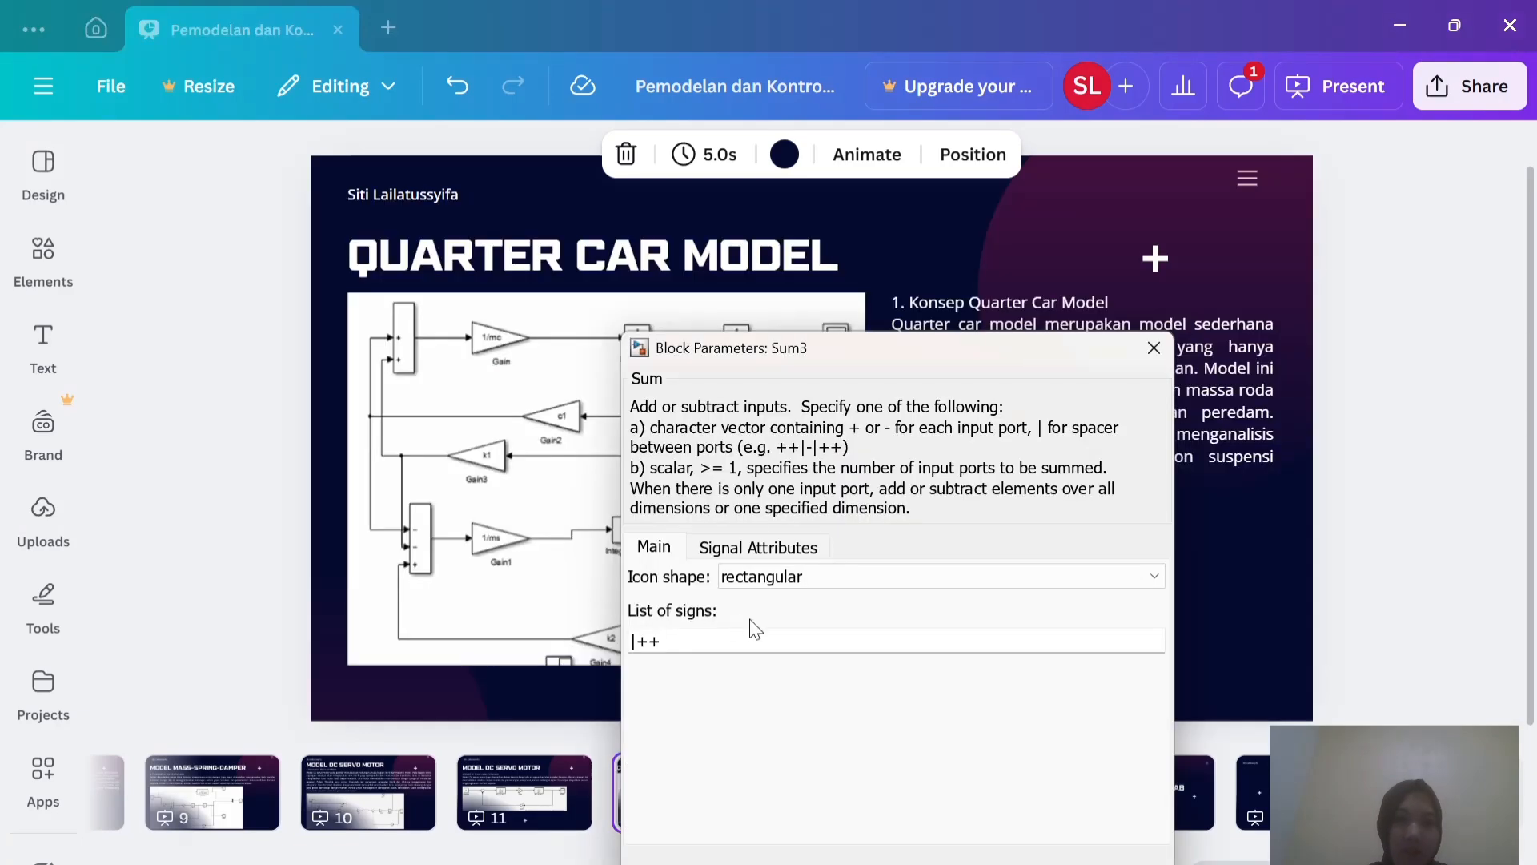
double_click(743, 630)
click(744, 630)
key(BackSpace)
key(BackSpace)
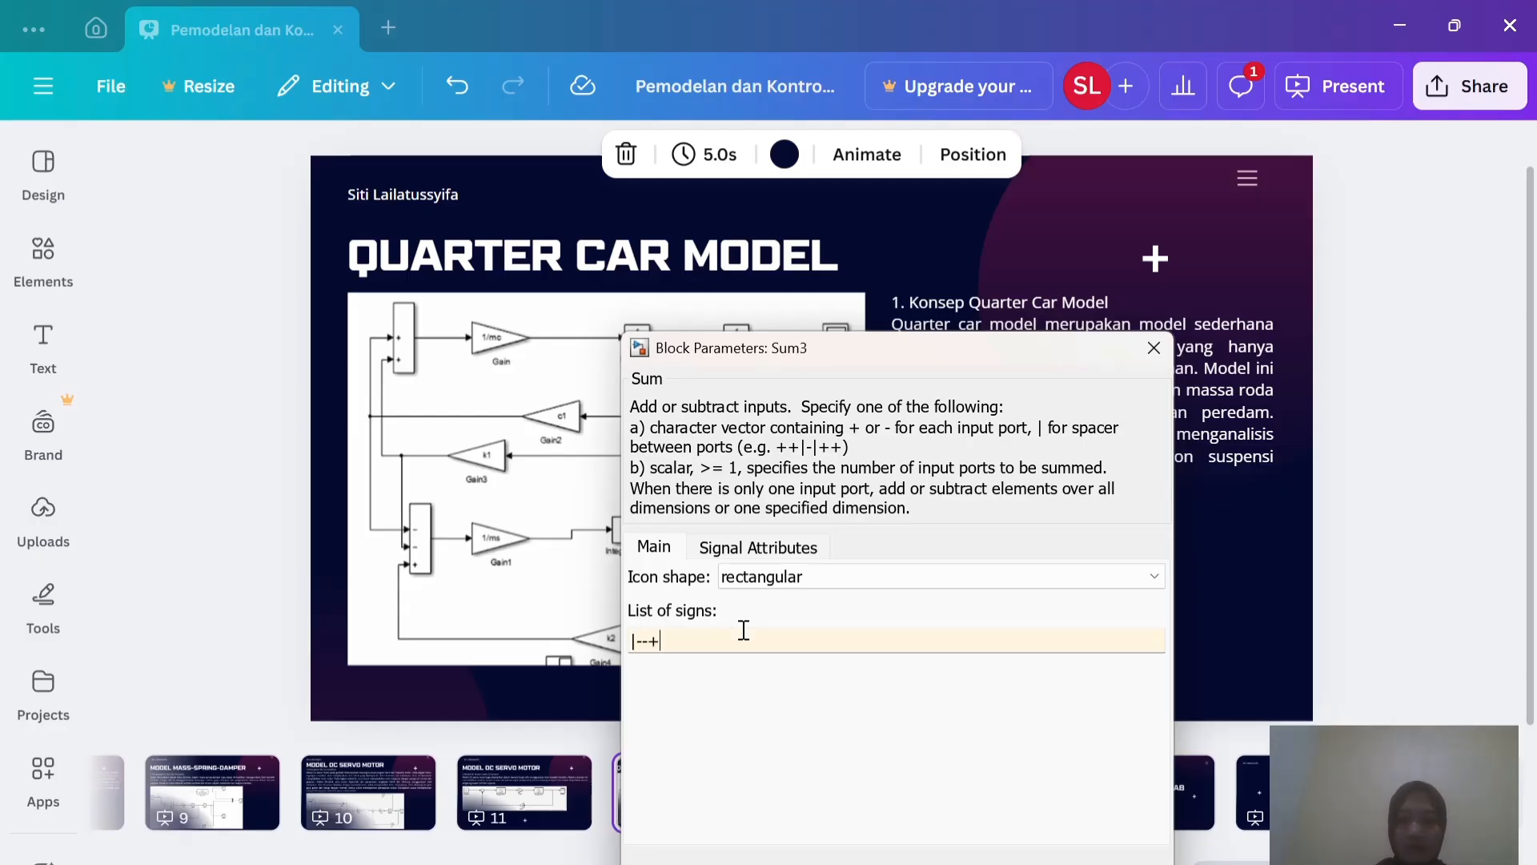
key(Return)
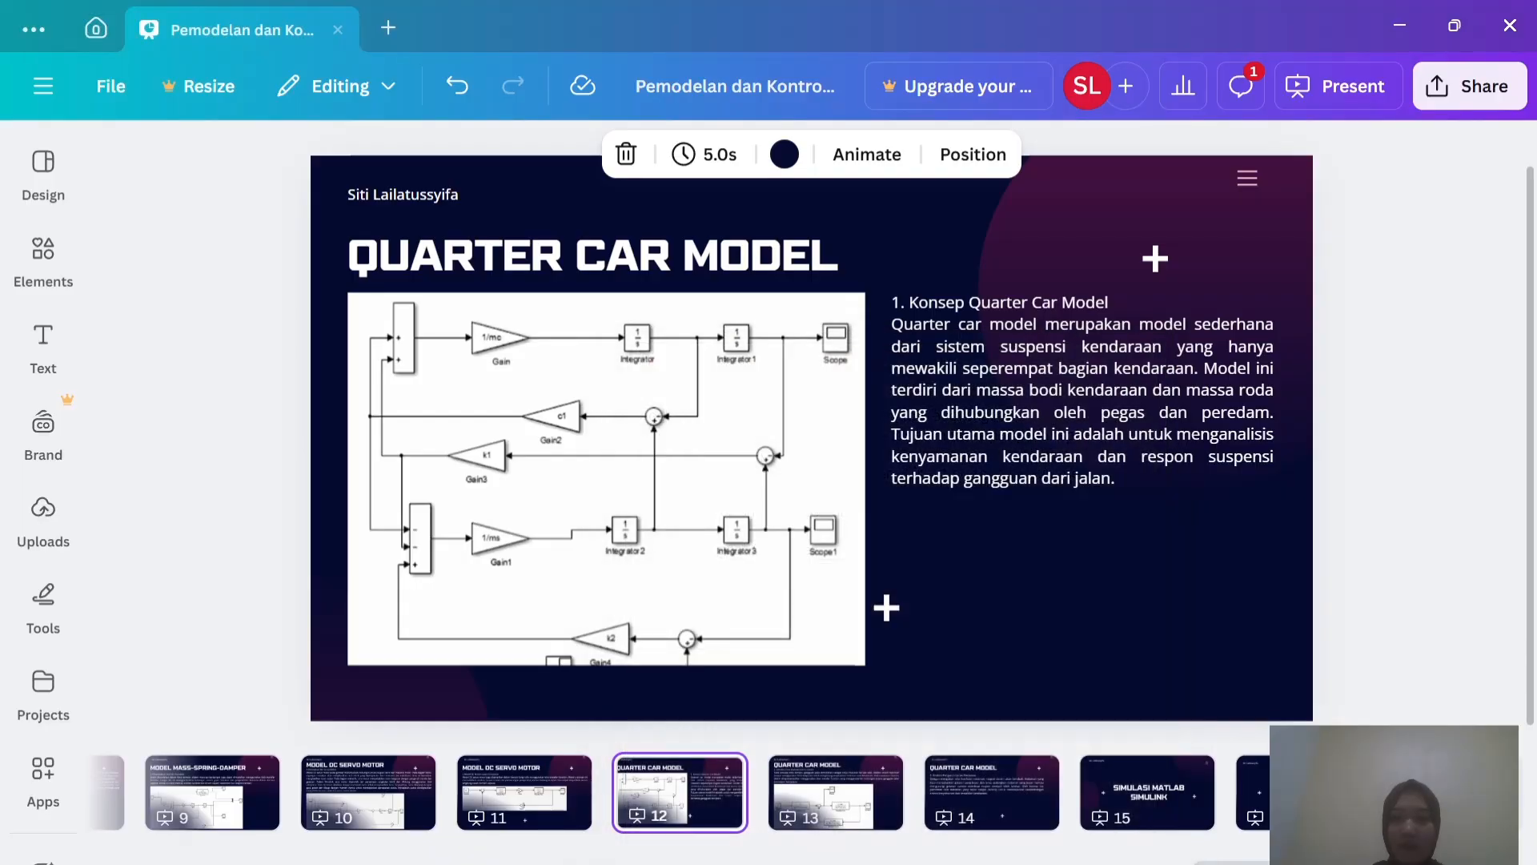
Step: Check the Canva diagram, then place a copy of the top-row Gain in line with the three-input Sum, directly below the original
key(alt+Tab)
key(alt+Tab)
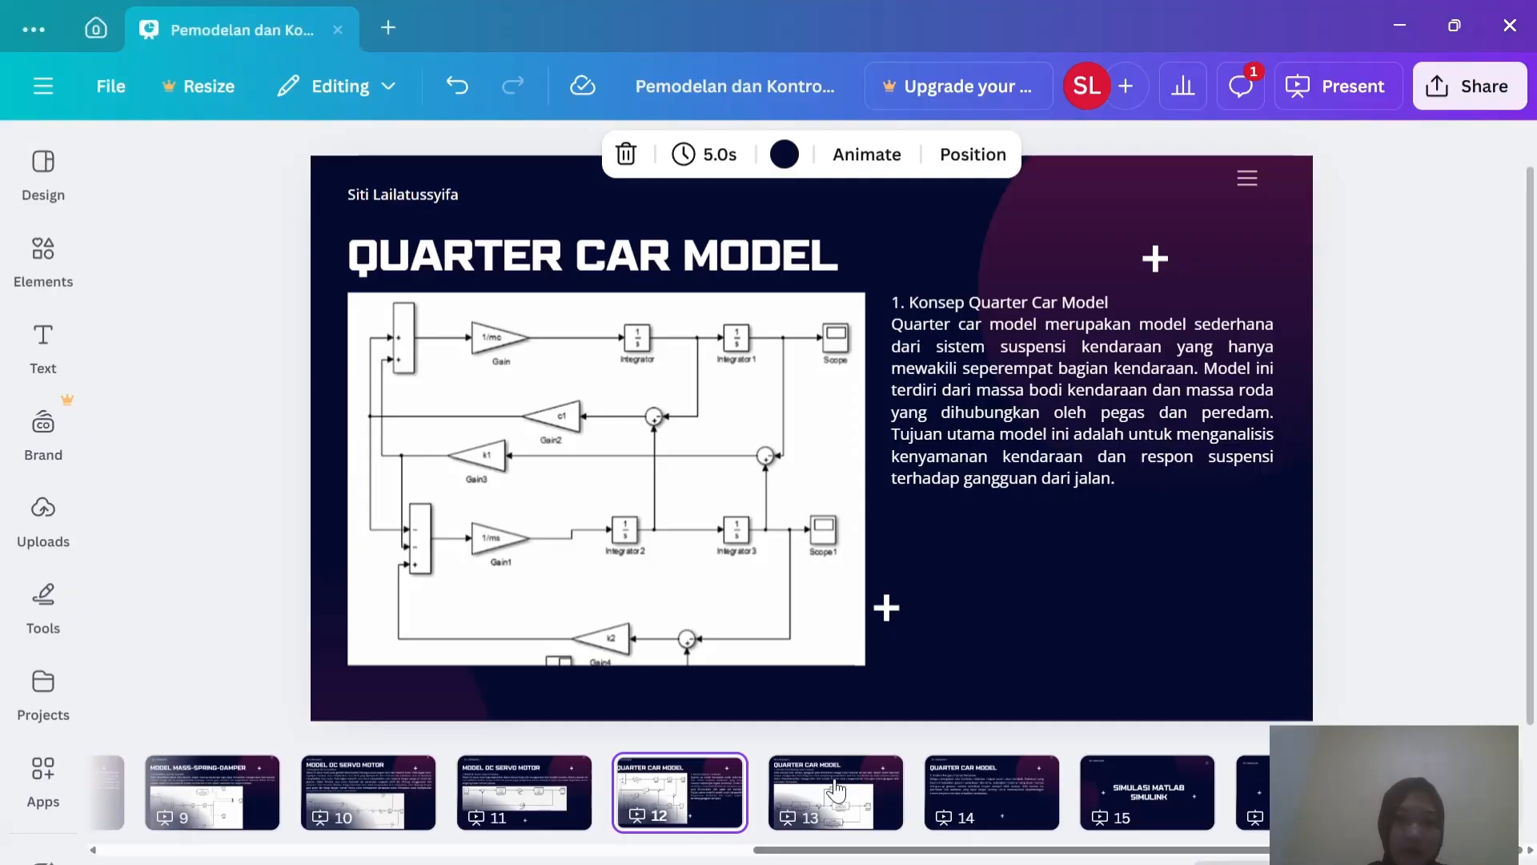
key(alt+Tab)
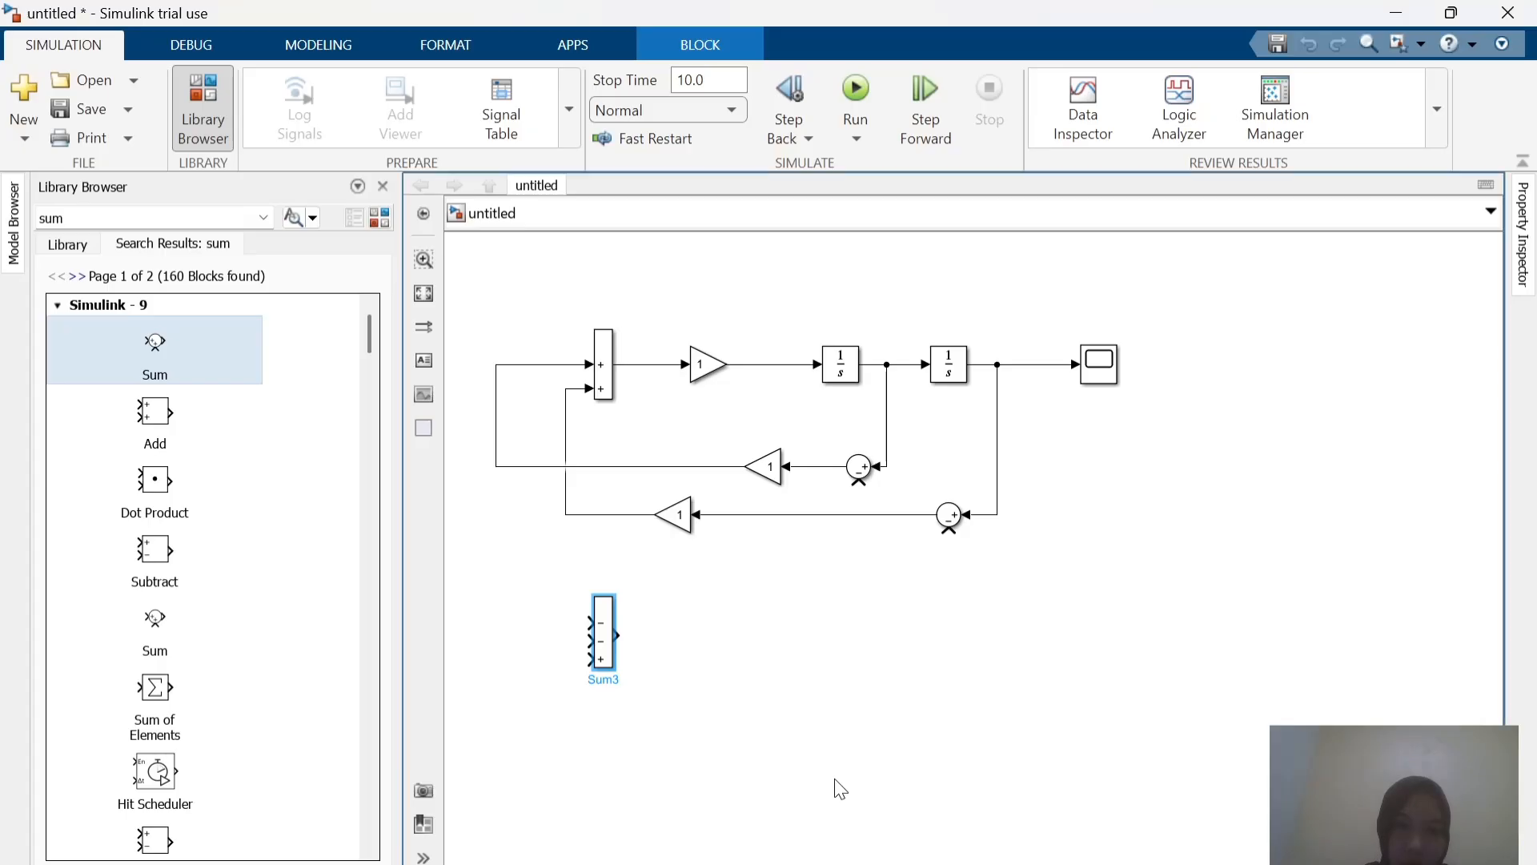
key(alt+Tab)
key(alt+Tab)
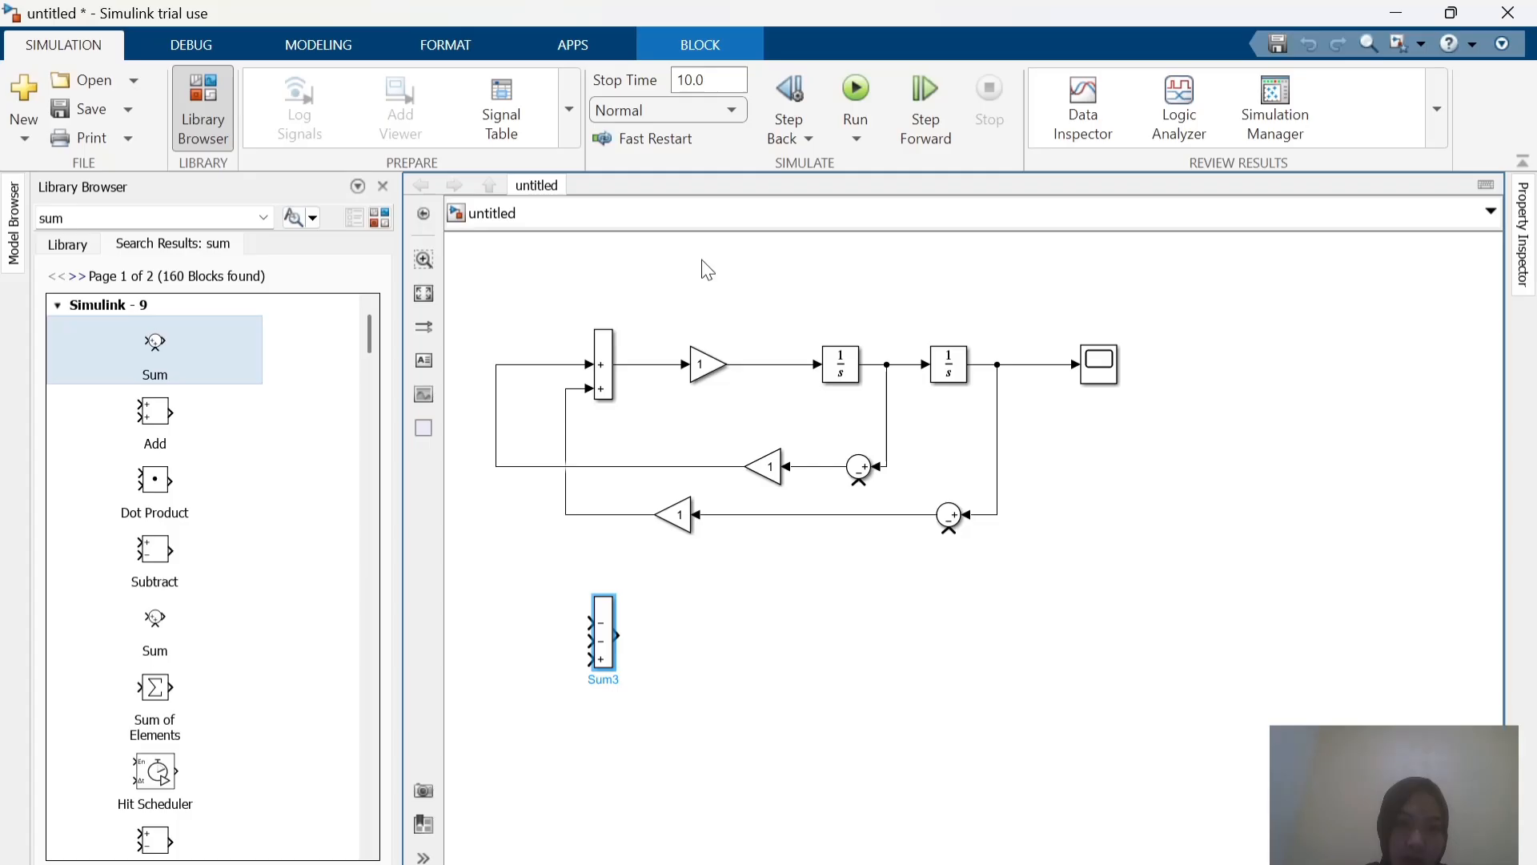
click(702, 364)
click(741, 650)
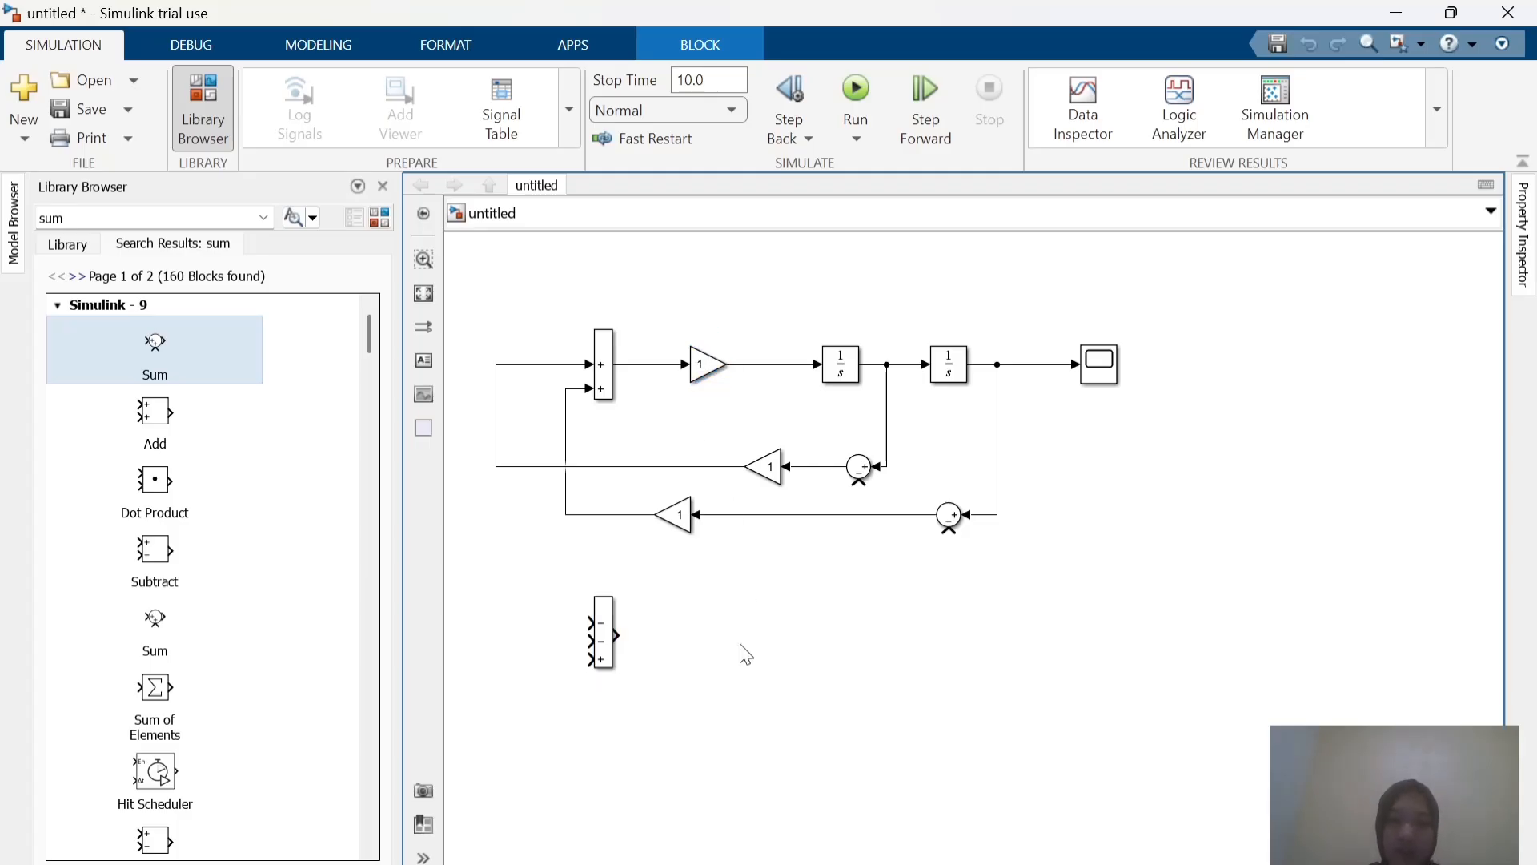
key(ctrl+v)
drag(745, 663, 706, 630)
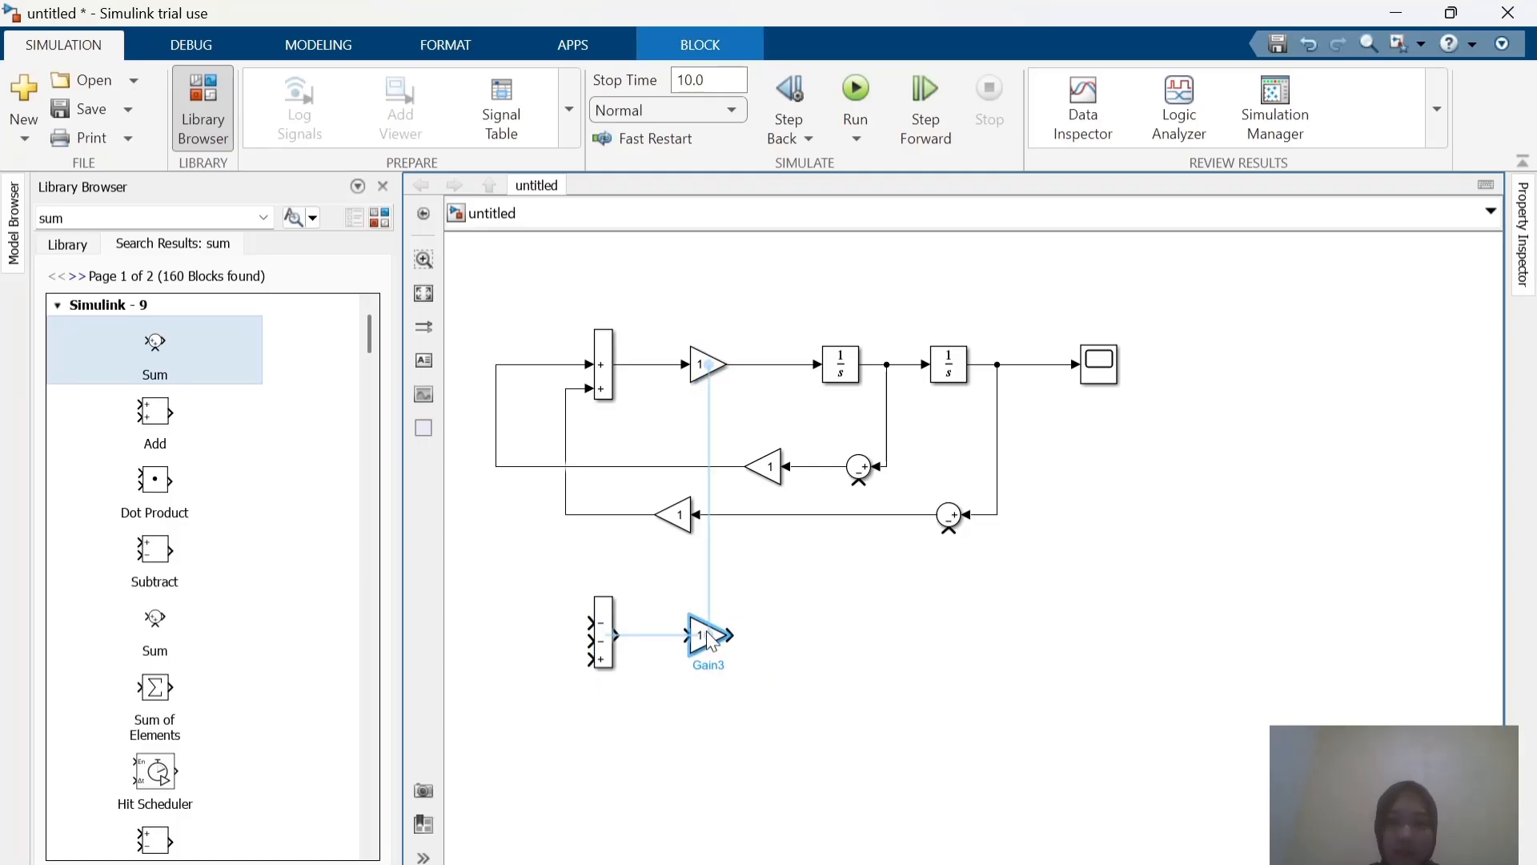
Step: Copy both Integrators with their lines into the lower row, joining the first copy to the new Gain's output and checking the Canva diagram
key(alt+Tab)
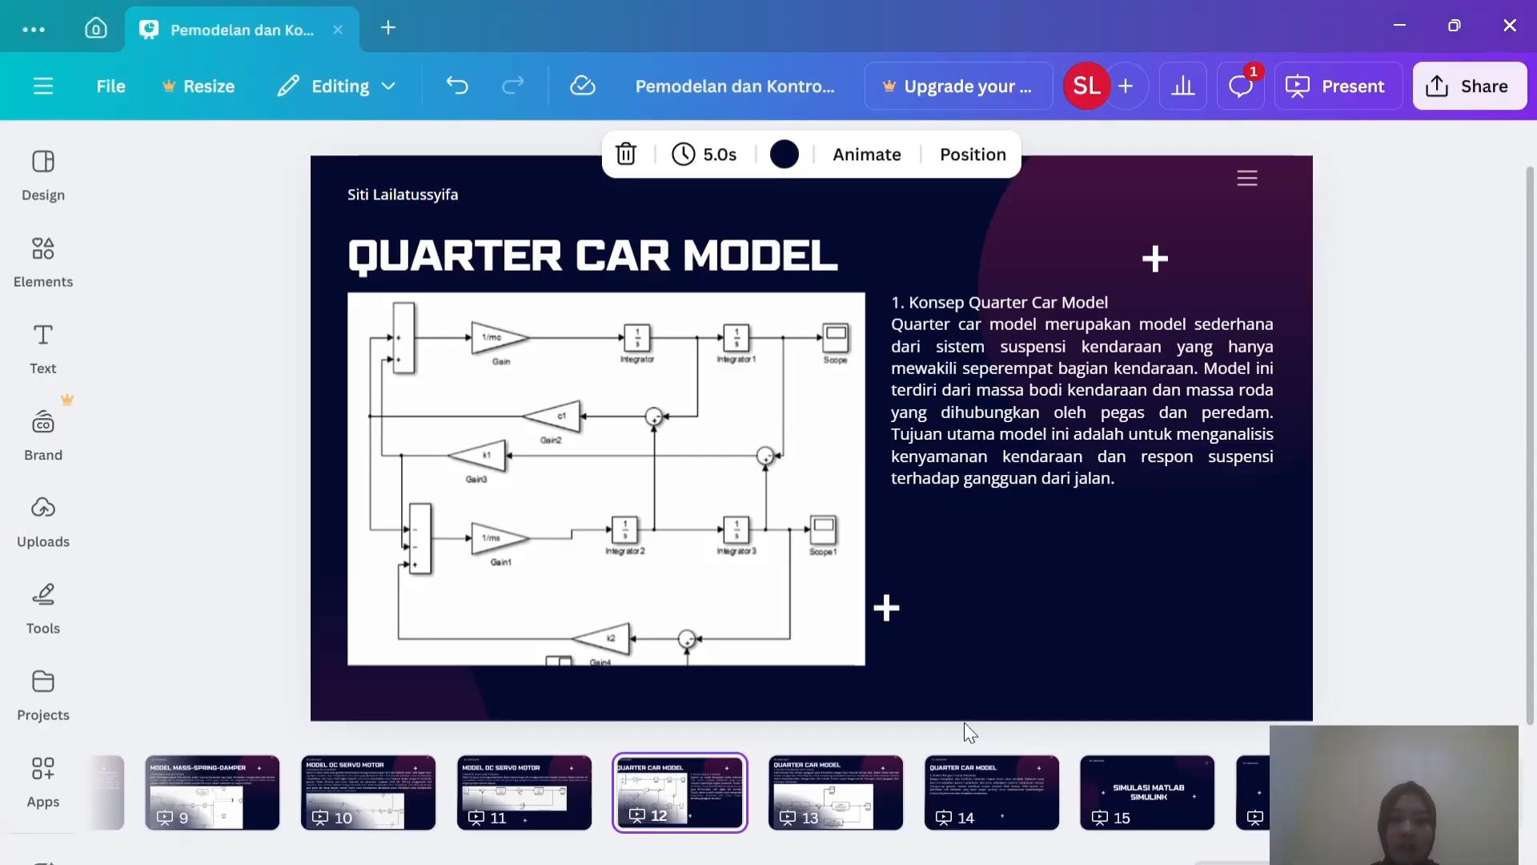
key(alt+Tab)
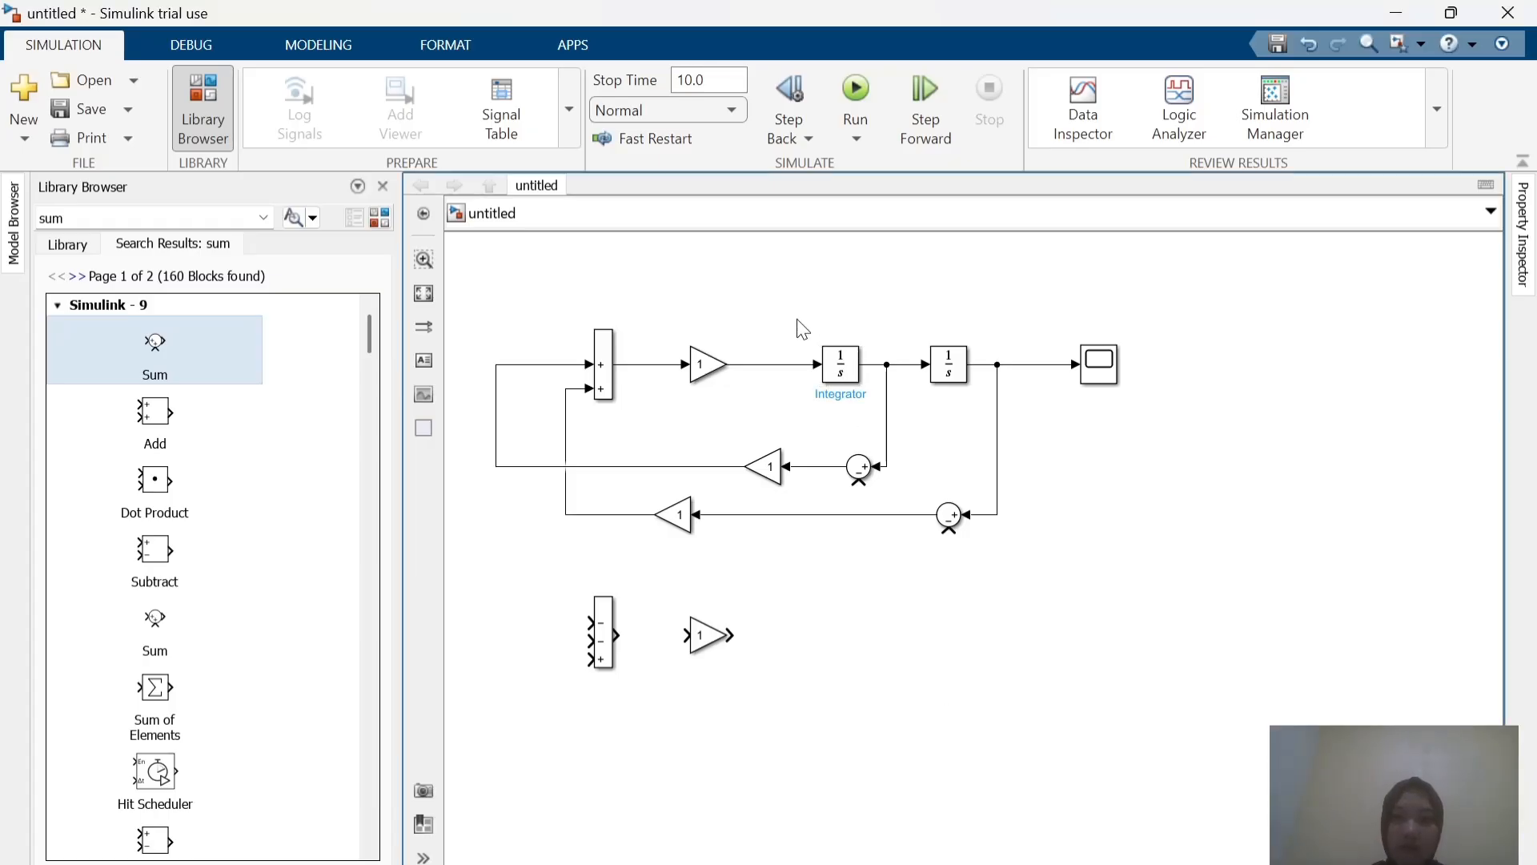
drag(796, 319, 964, 381)
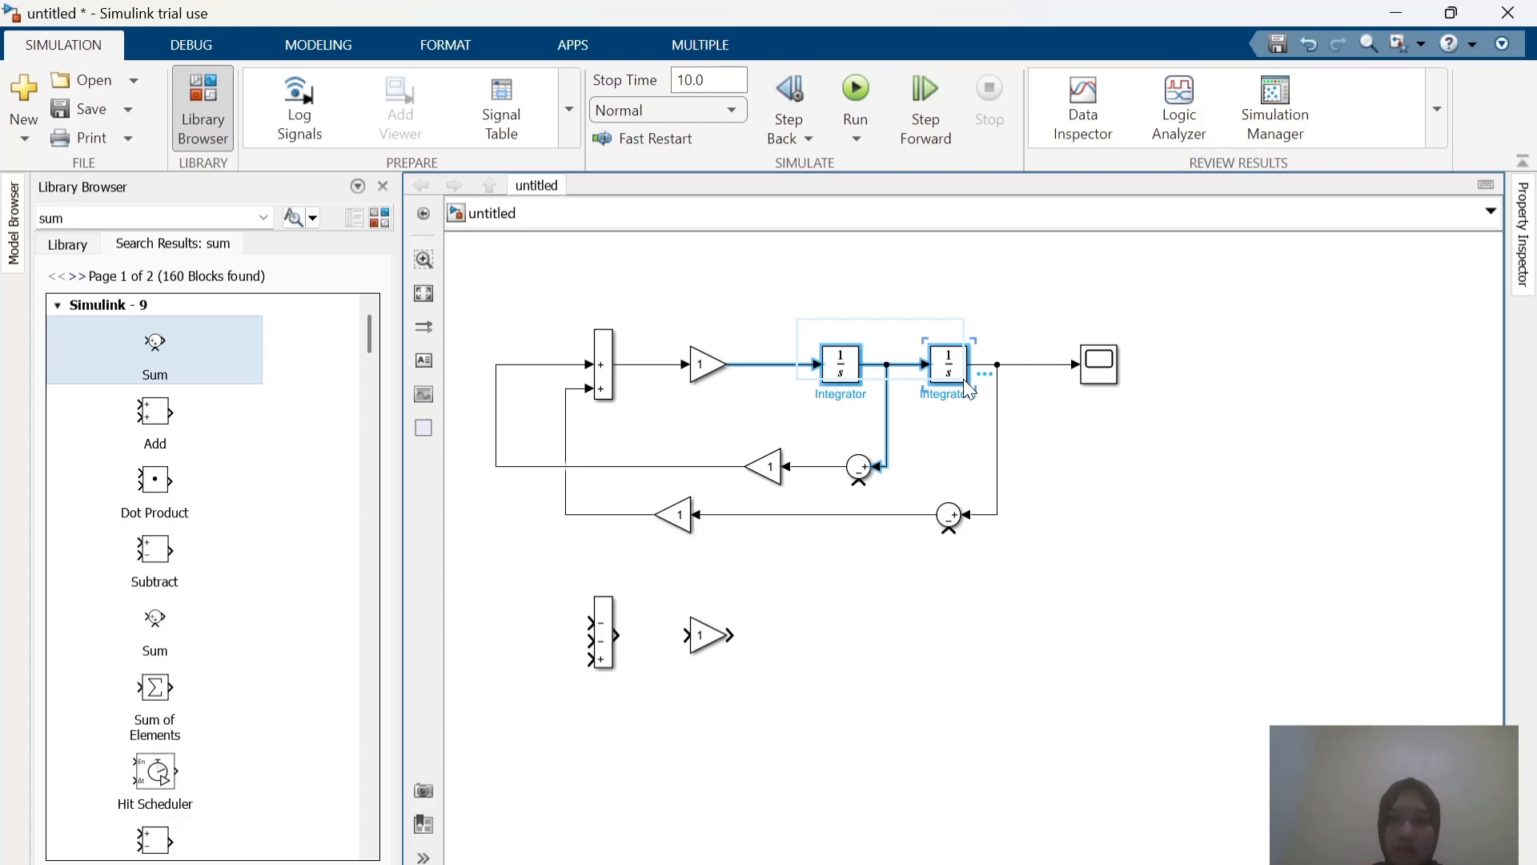
key(ctrl+c)
key(ctrl+v)
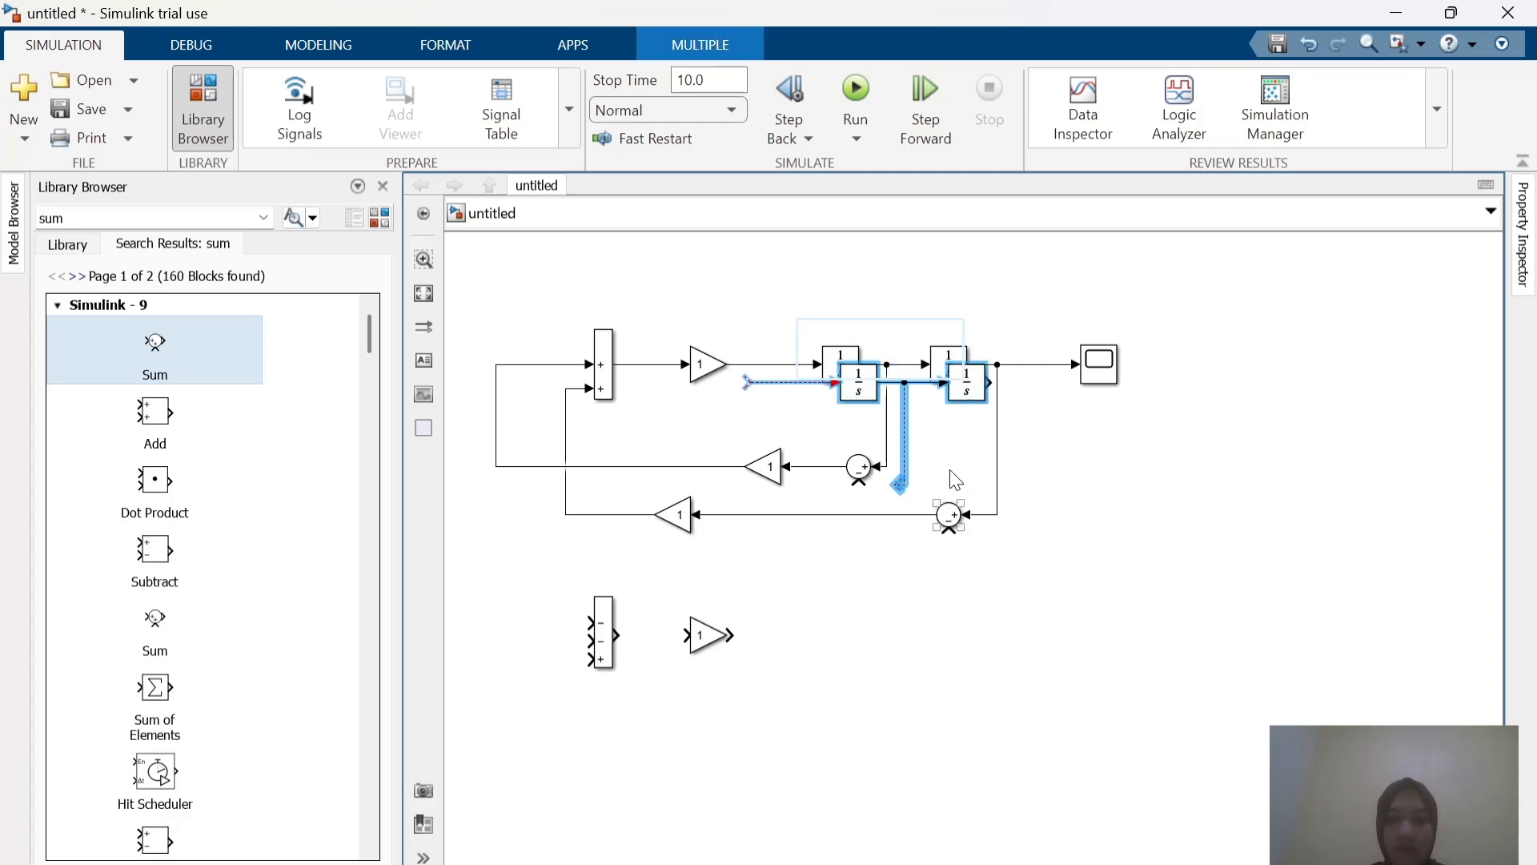
drag(975, 398, 954, 635)
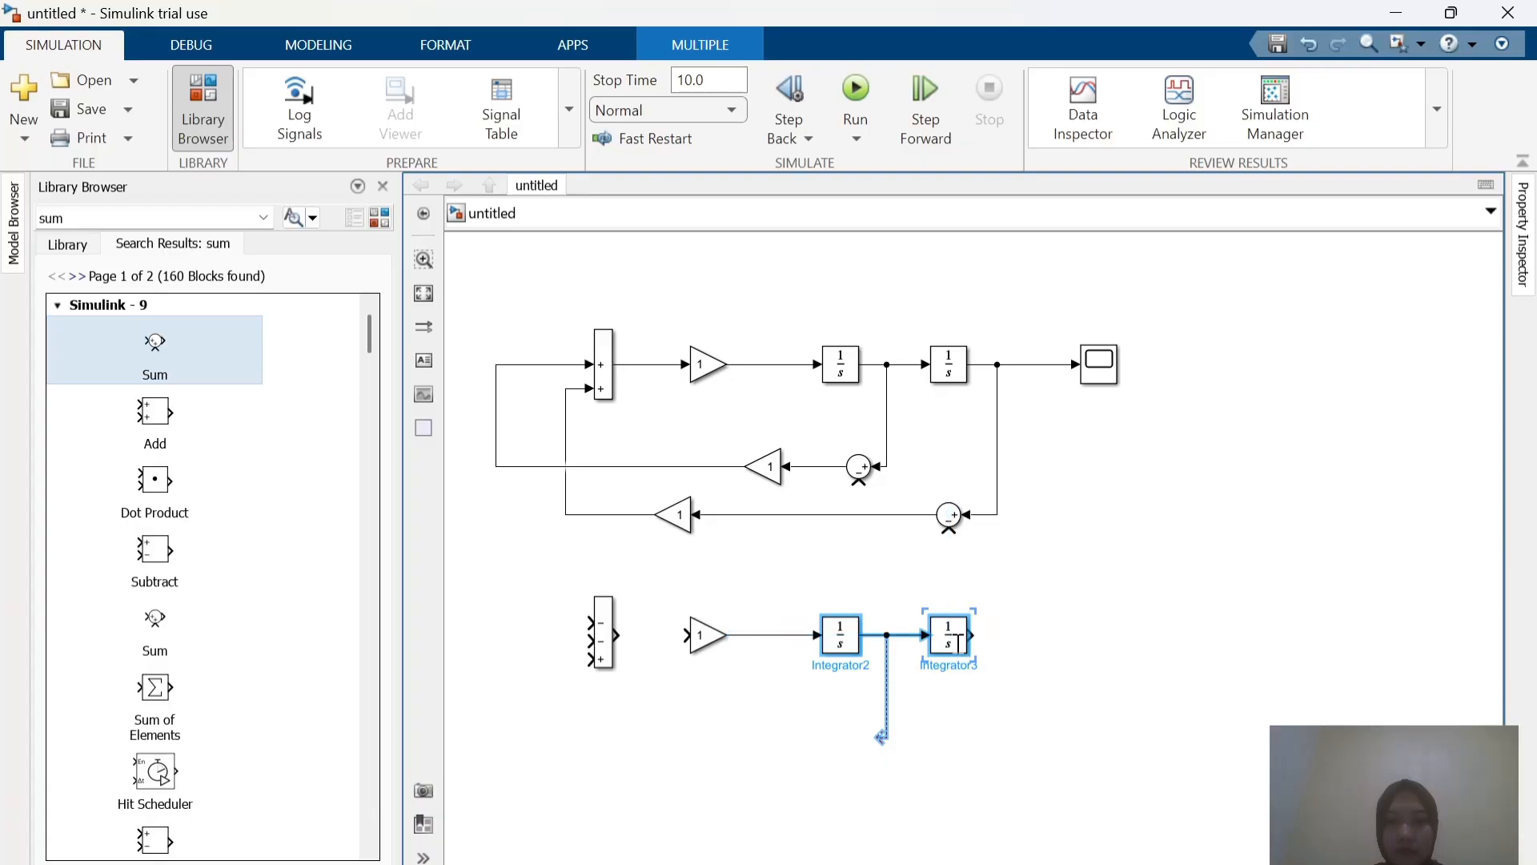
click(1002, 738)
key(alt+Tab)
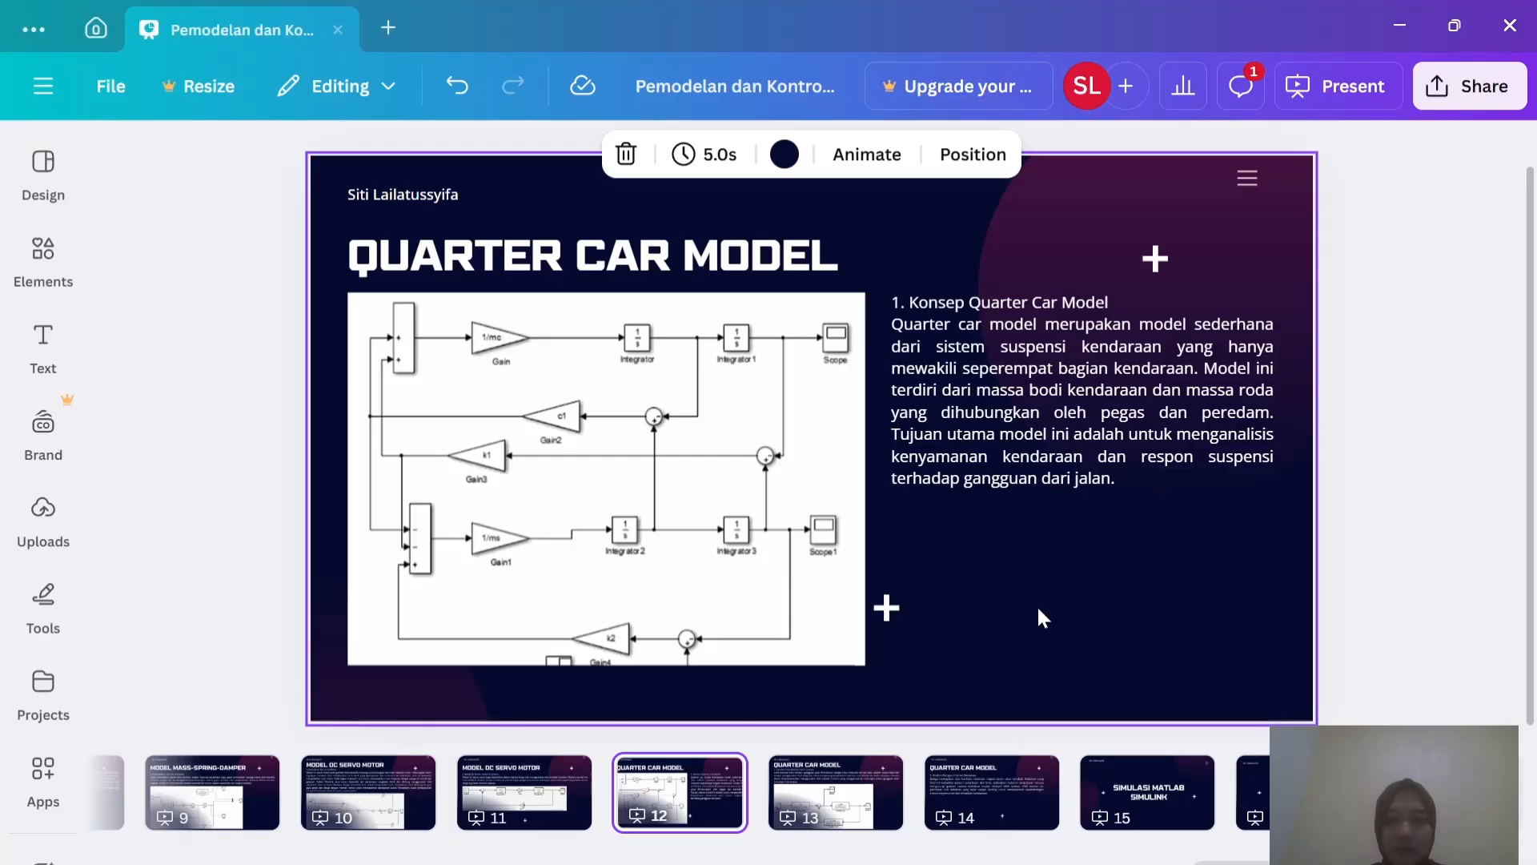
key(alt+Tab)
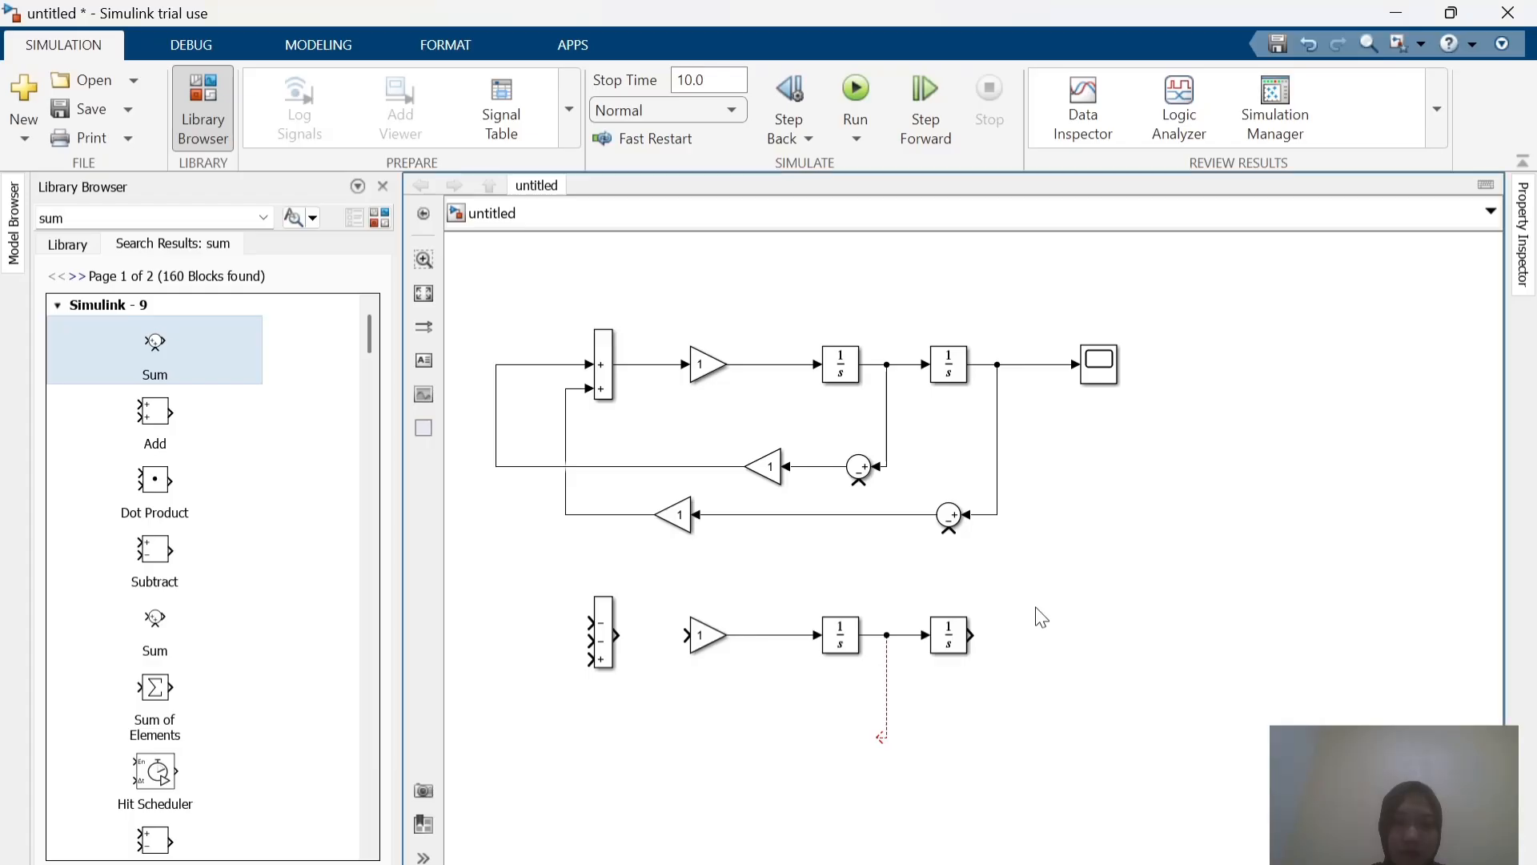
Step: Place a copy of the Scope at the end of the lower row and connect it to the second Integrator's output
click(1098, 361)
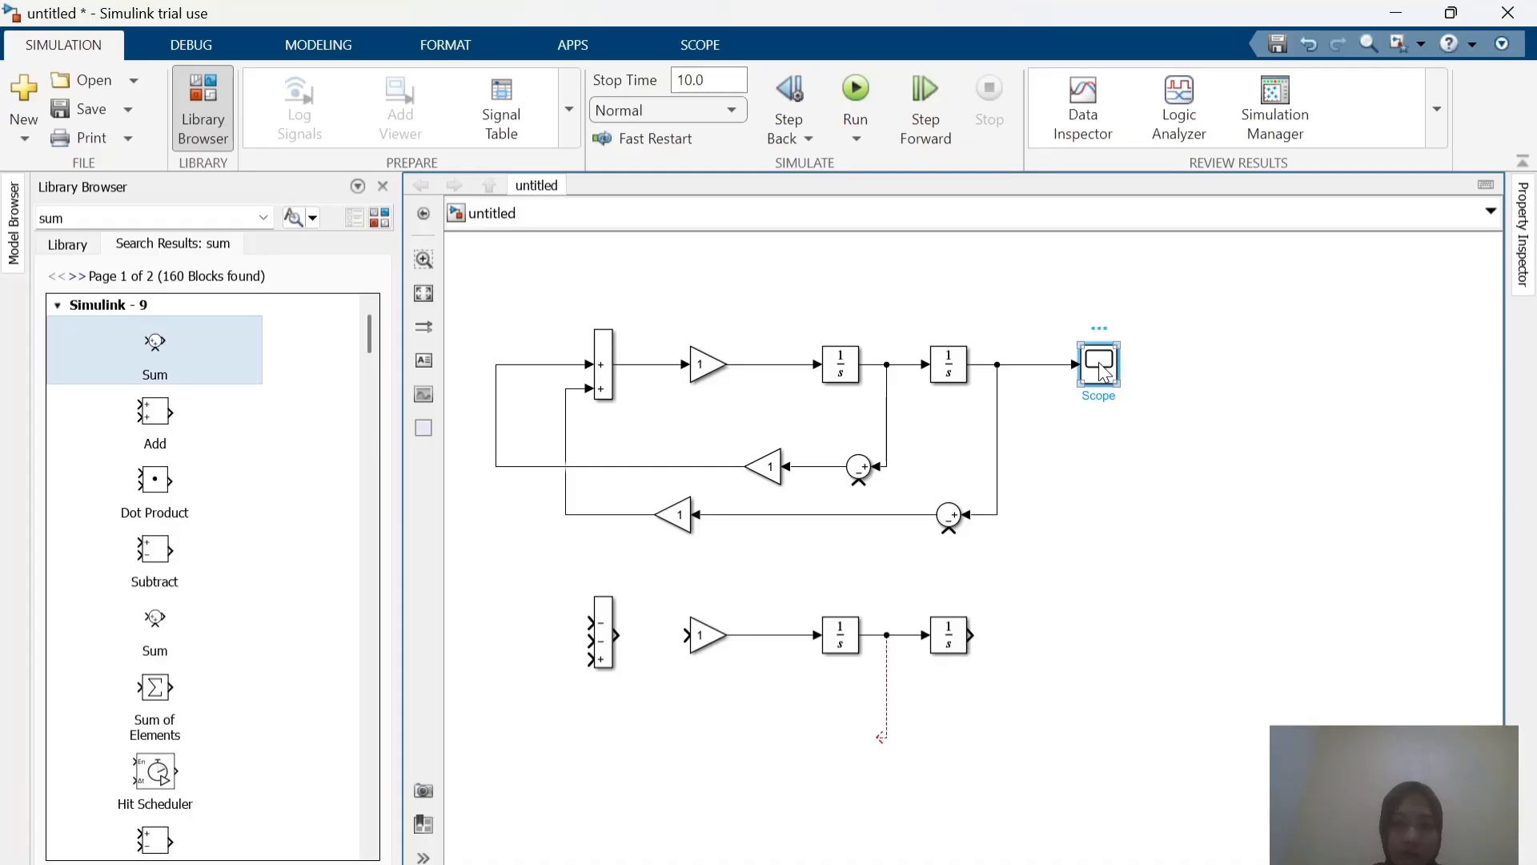
key(ctrl+c)
key(ctrl+v)
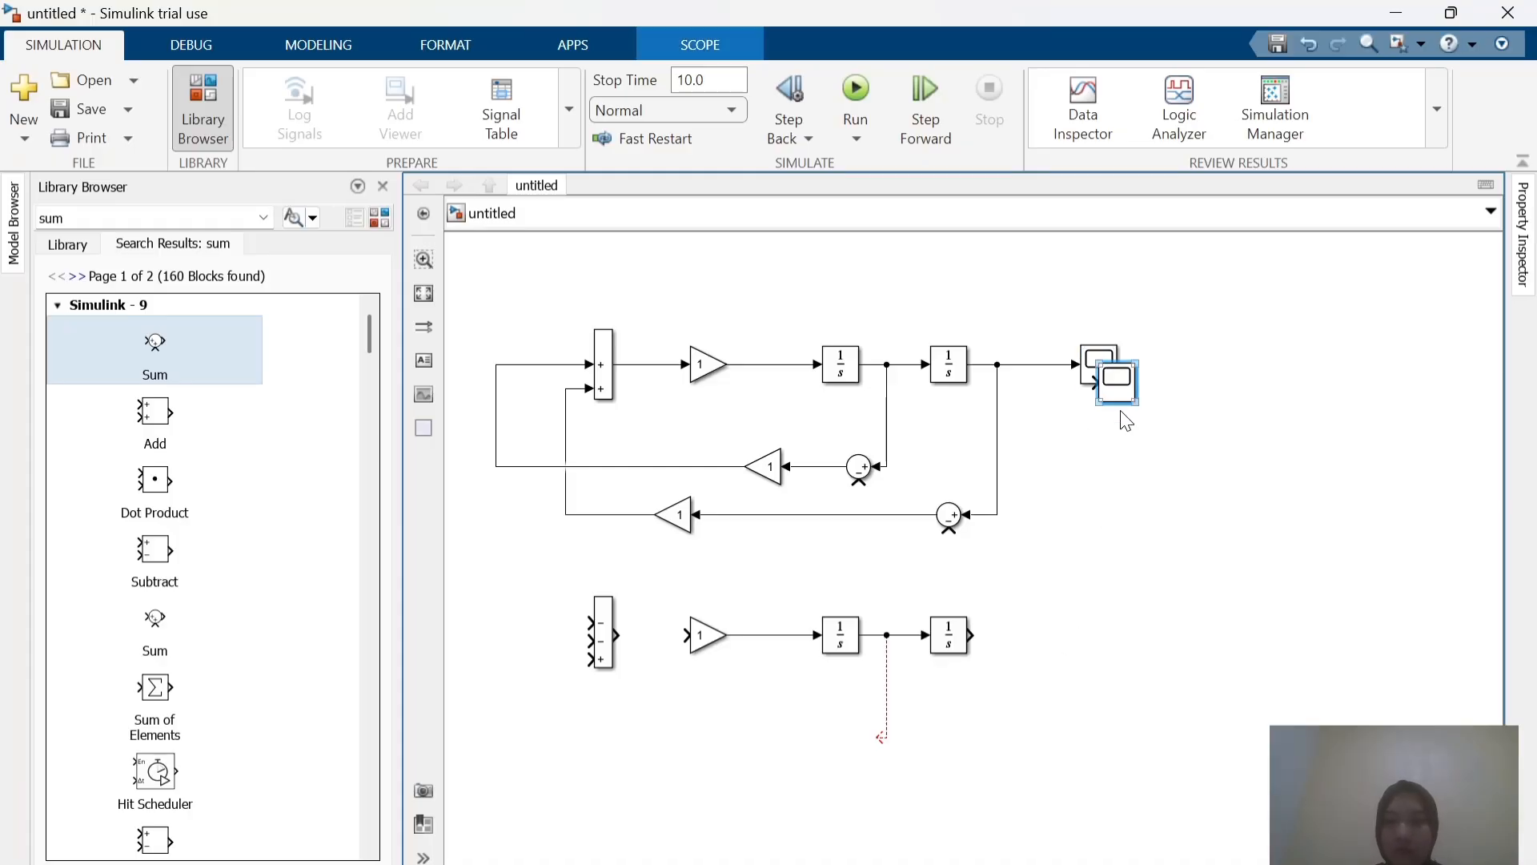
drag(1126, 396, 1091, 650)
click(1057, 637)
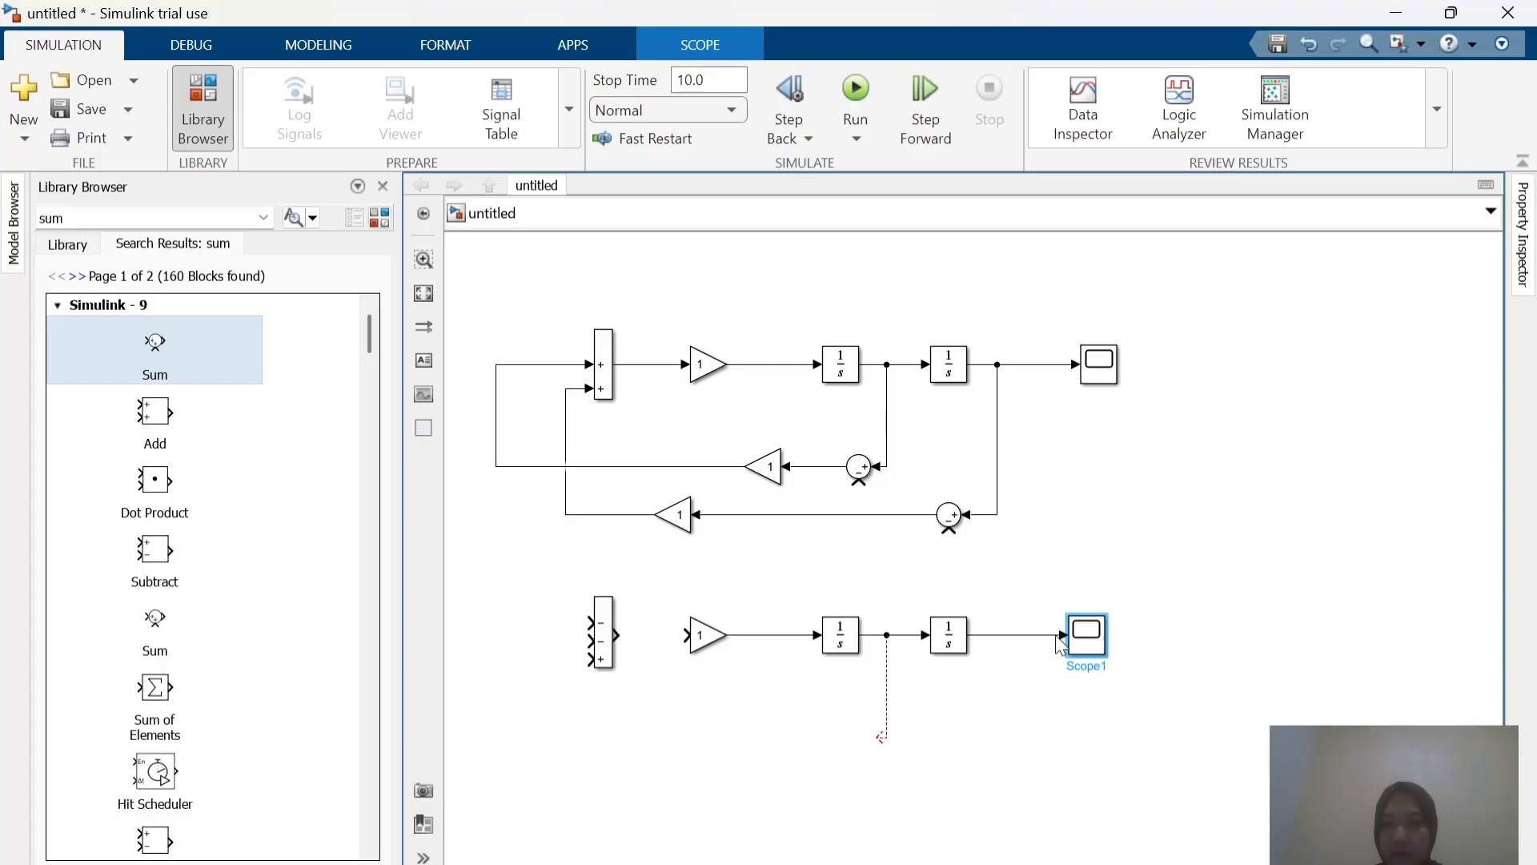
Step: Check the Canva diagram, copy the upper feedback Gain and round Sum below the lower row, and delete the dangling branch line there
key(alt+Tab)
key(alt+Tab)
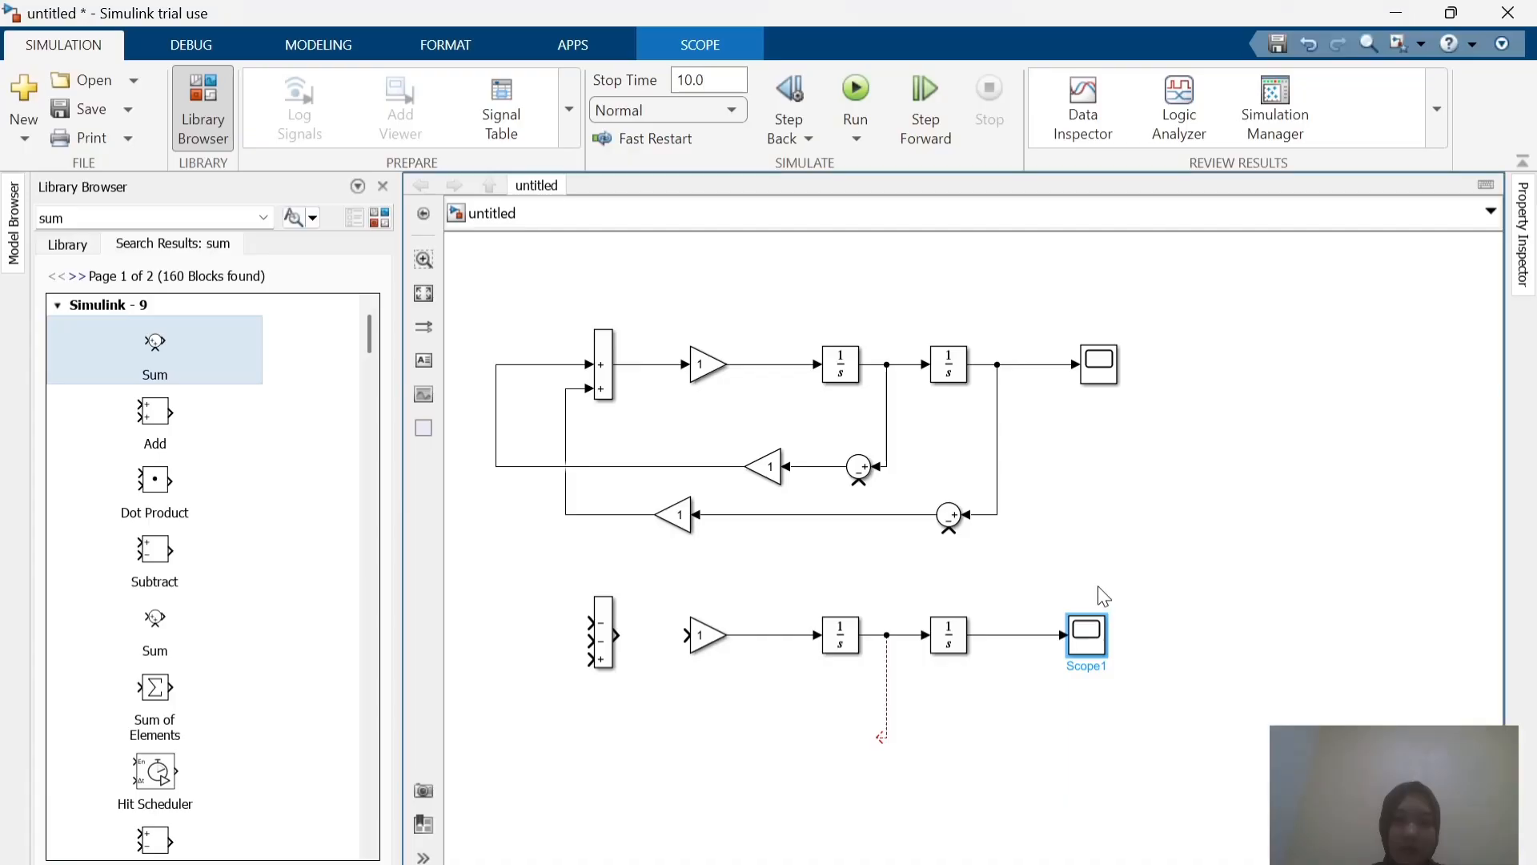
drag(723, 428, 897, 493)
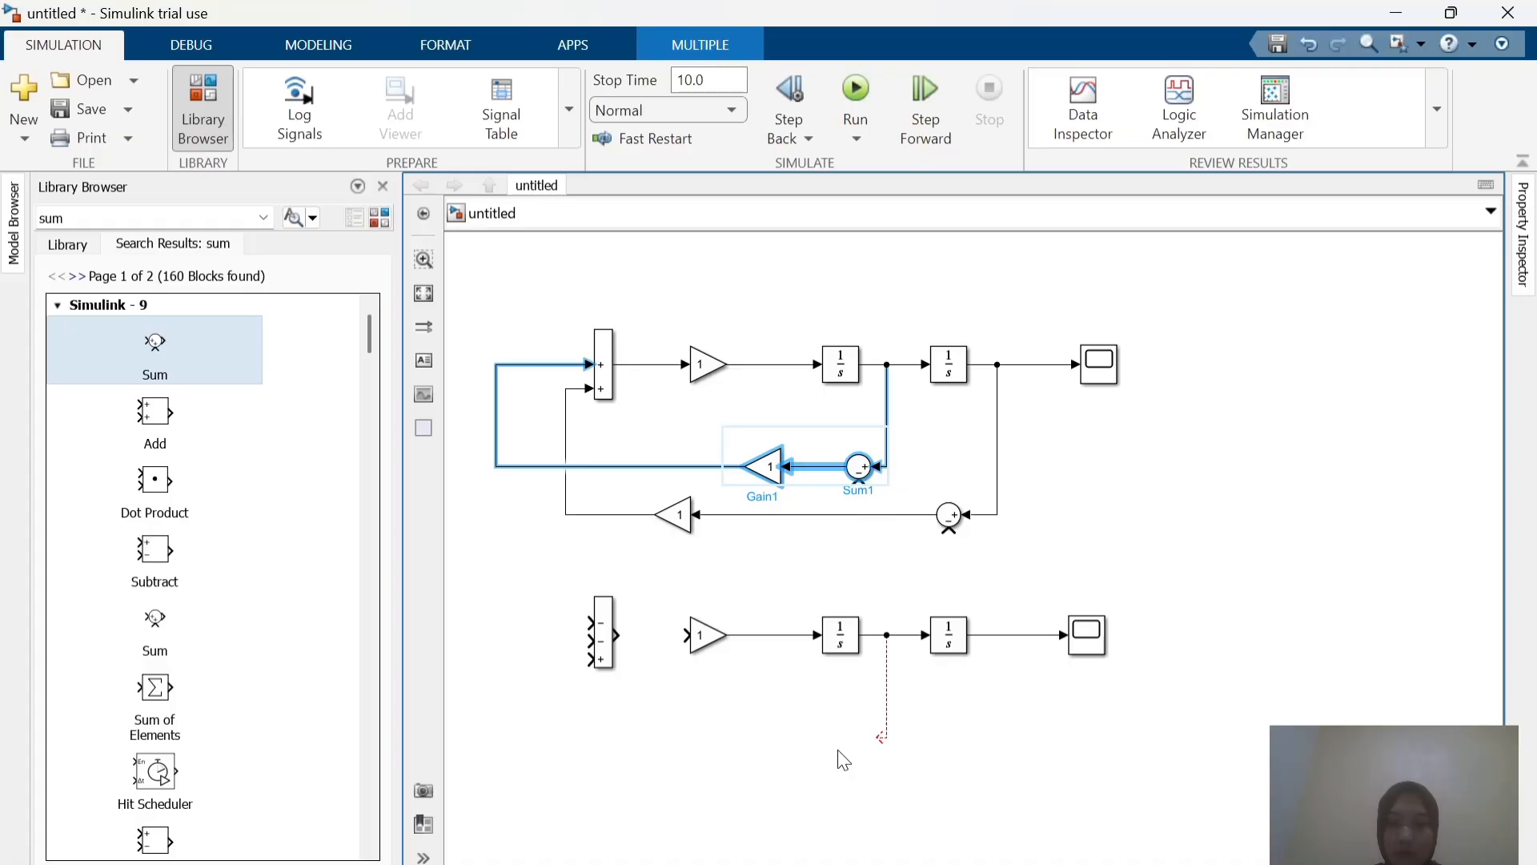
key(ctrl+v)
drag(887, 500, 870, 766)
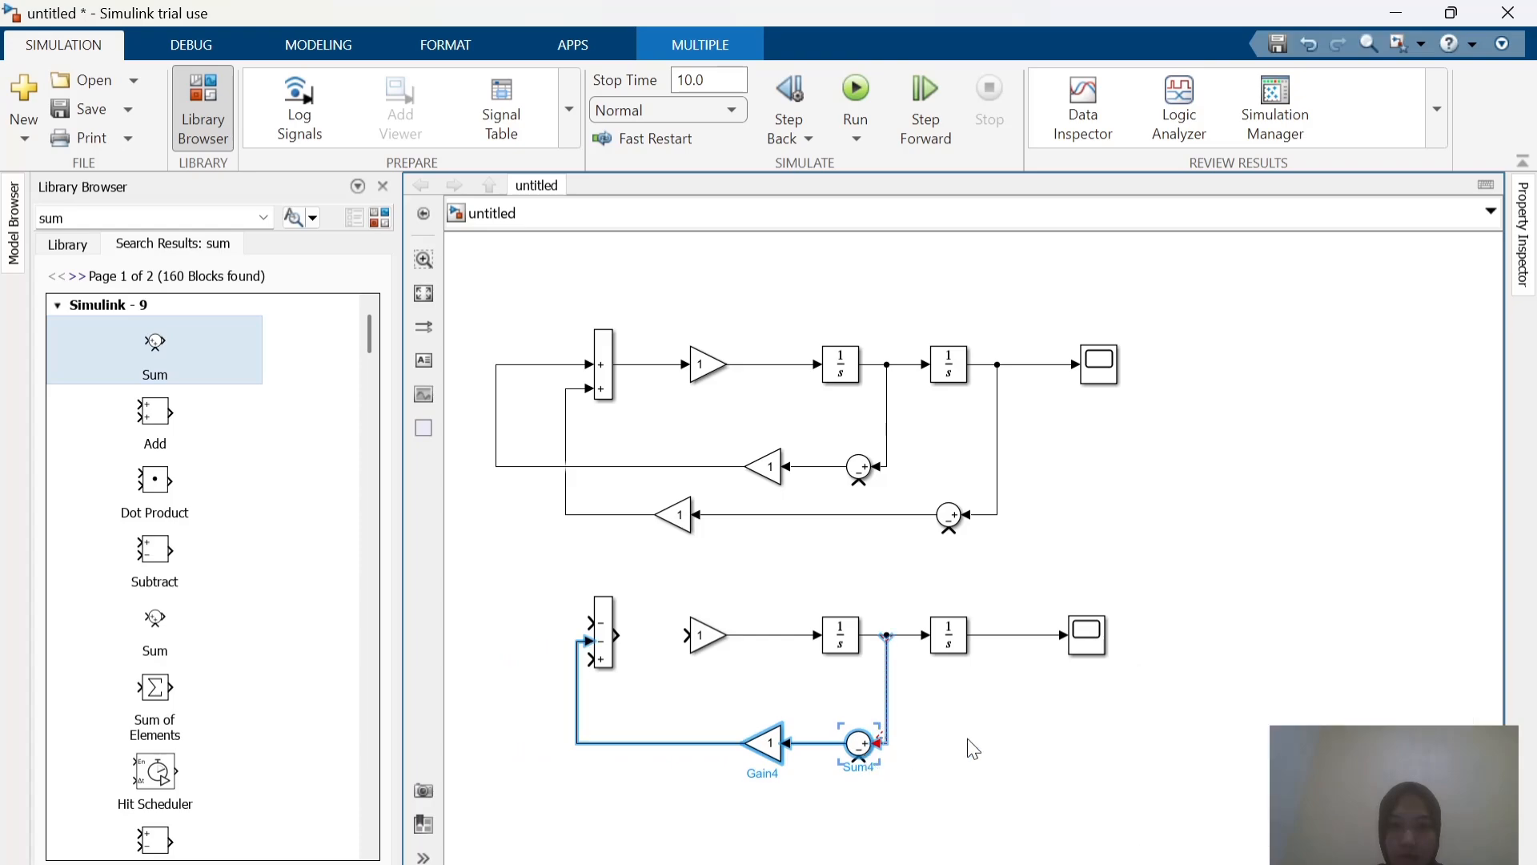
click(1006, 726)
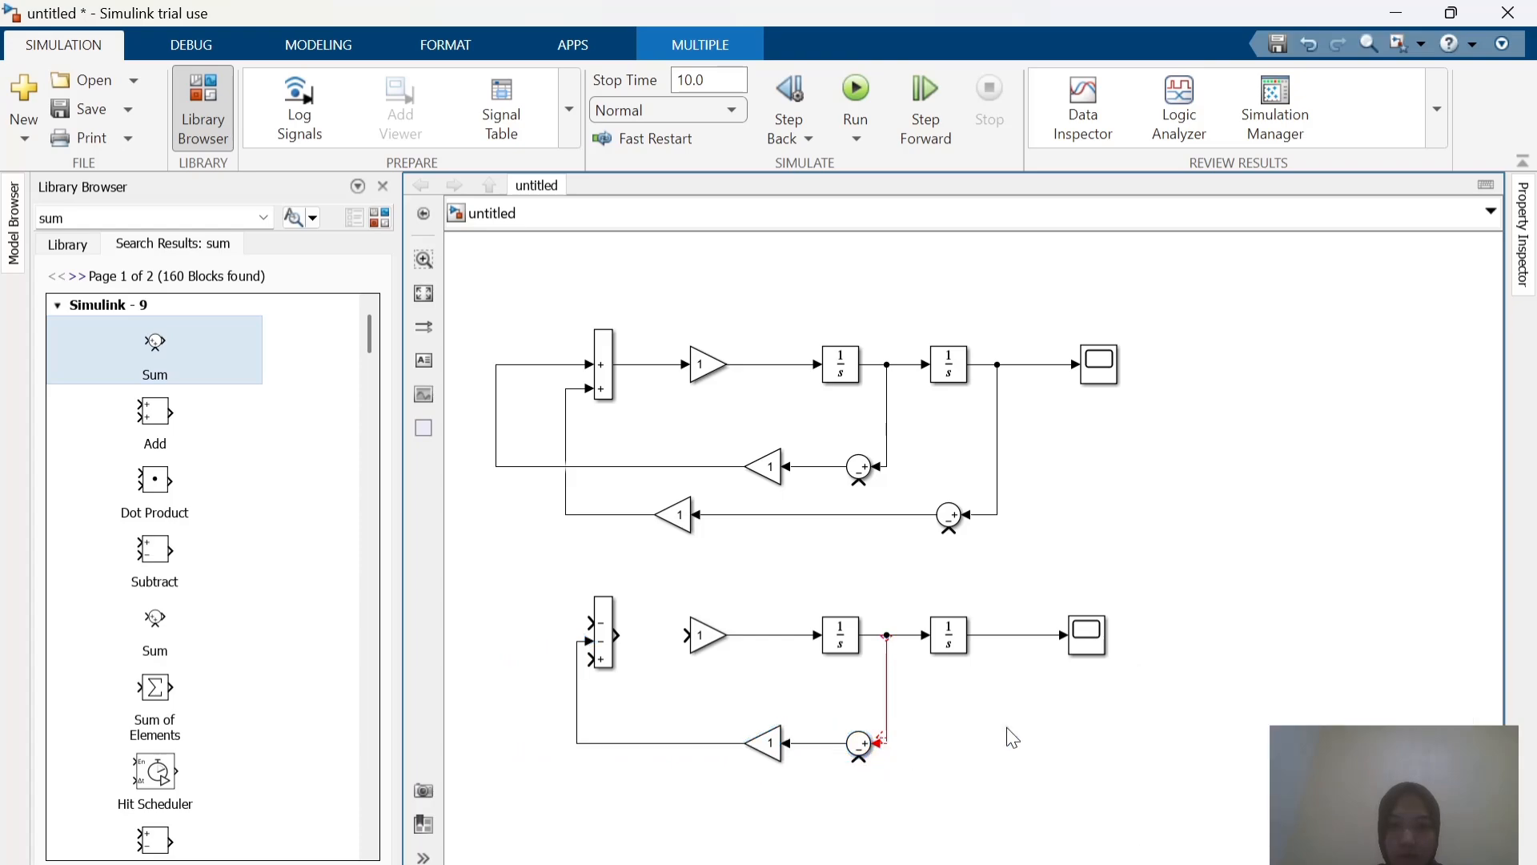
click(887, 679)
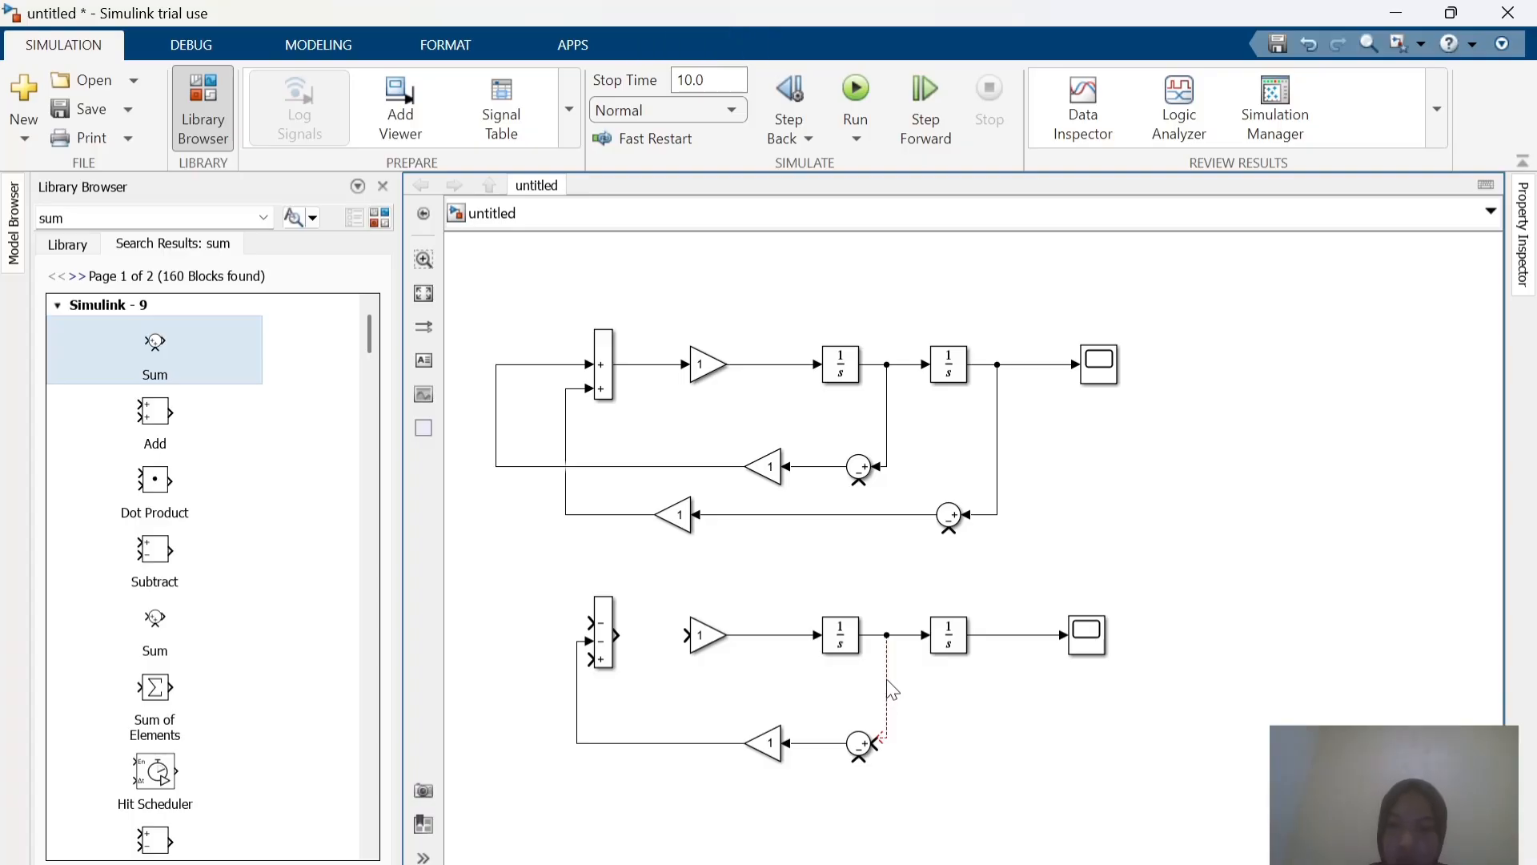
key(Delete)
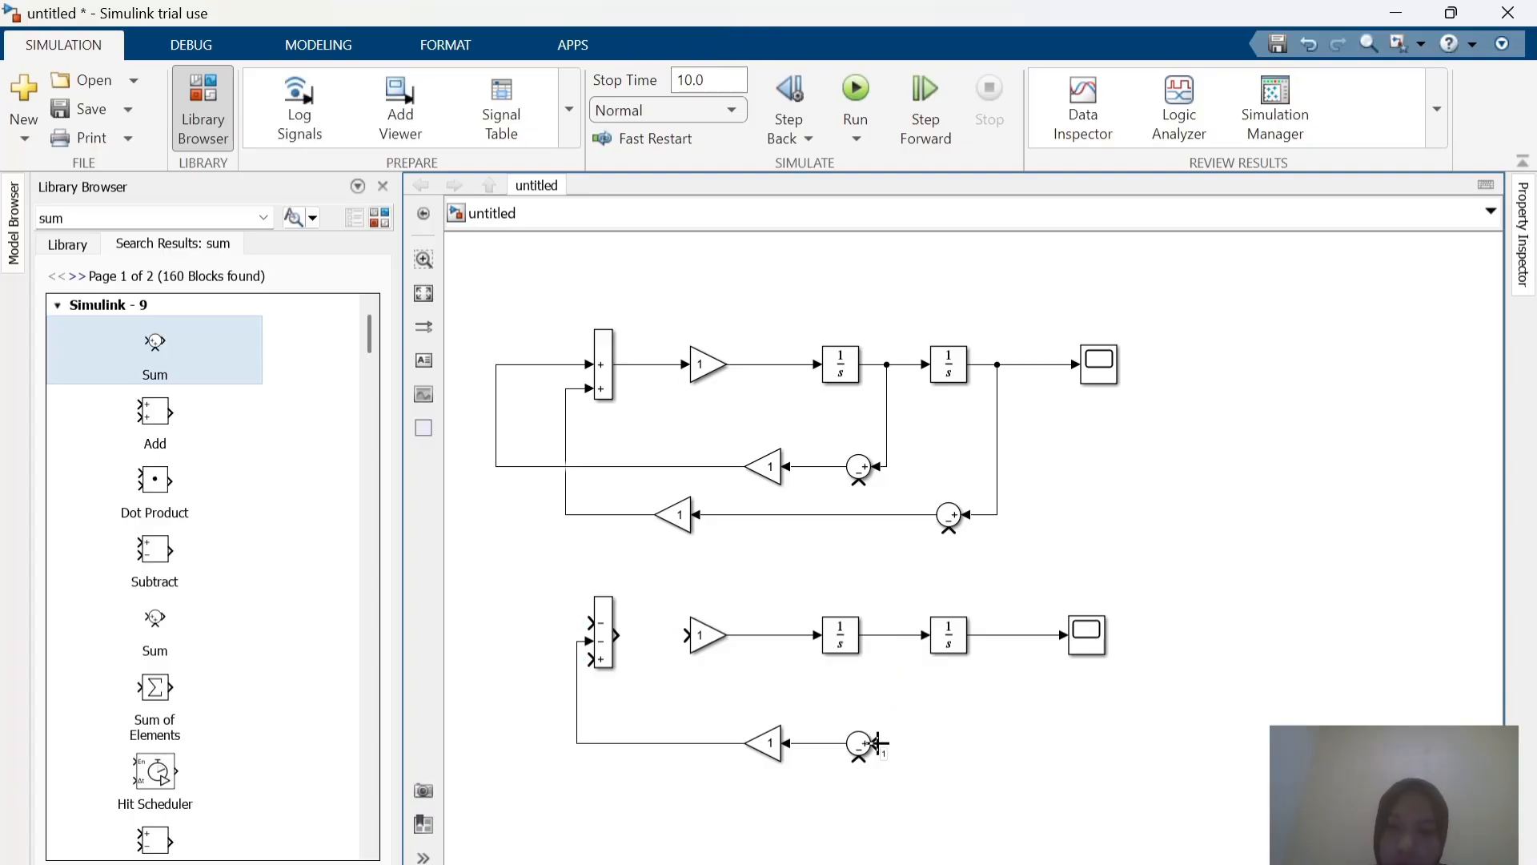
Step: Try connecting the copied round Sum's plus input to the signal line between the two lower-row Integrators
drag(878, 743, 894, 635)
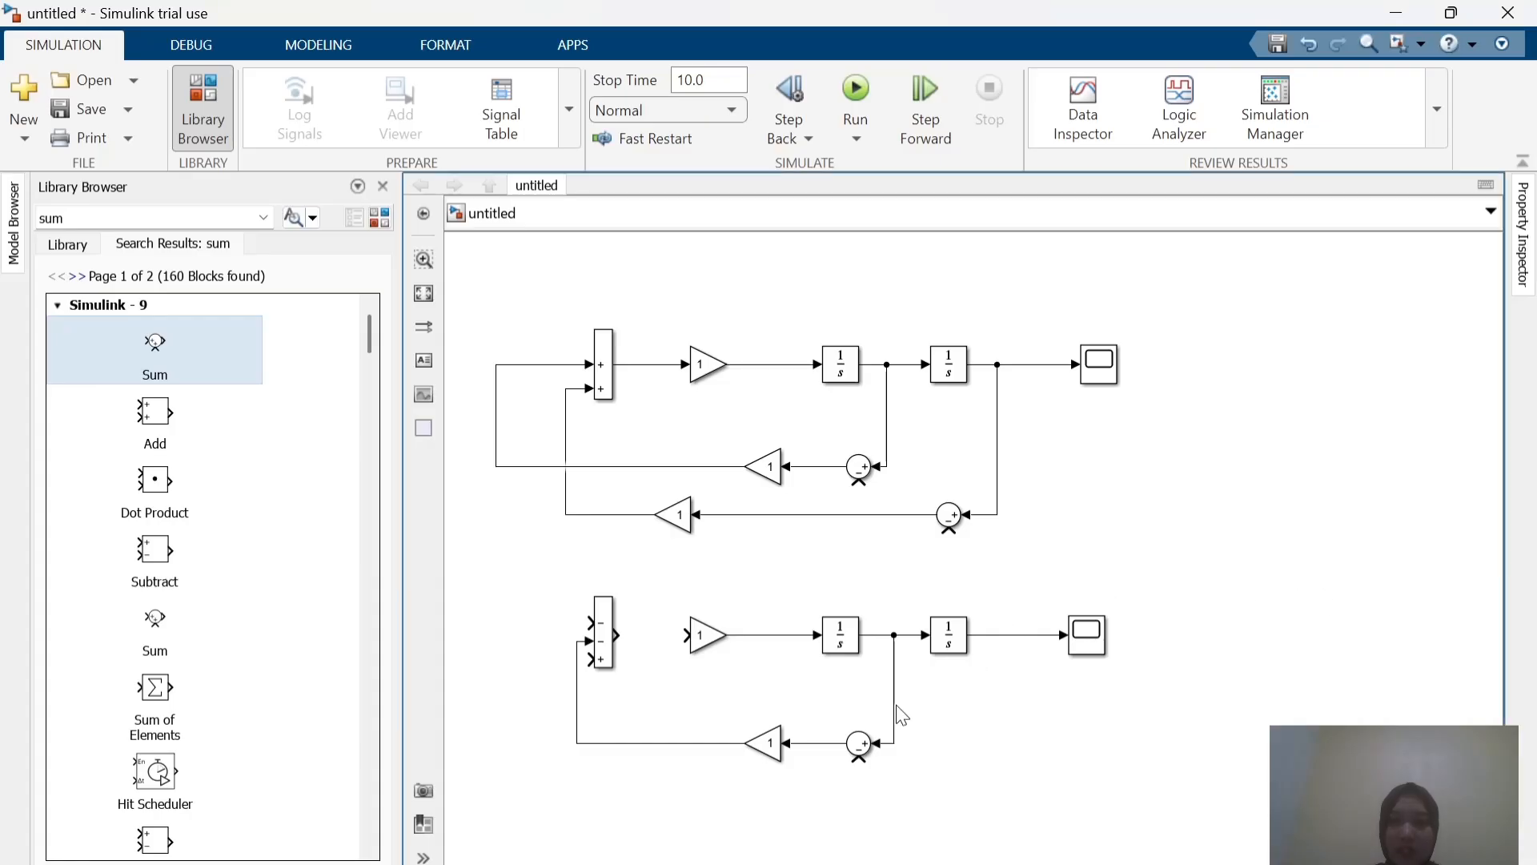
click(895, 705)
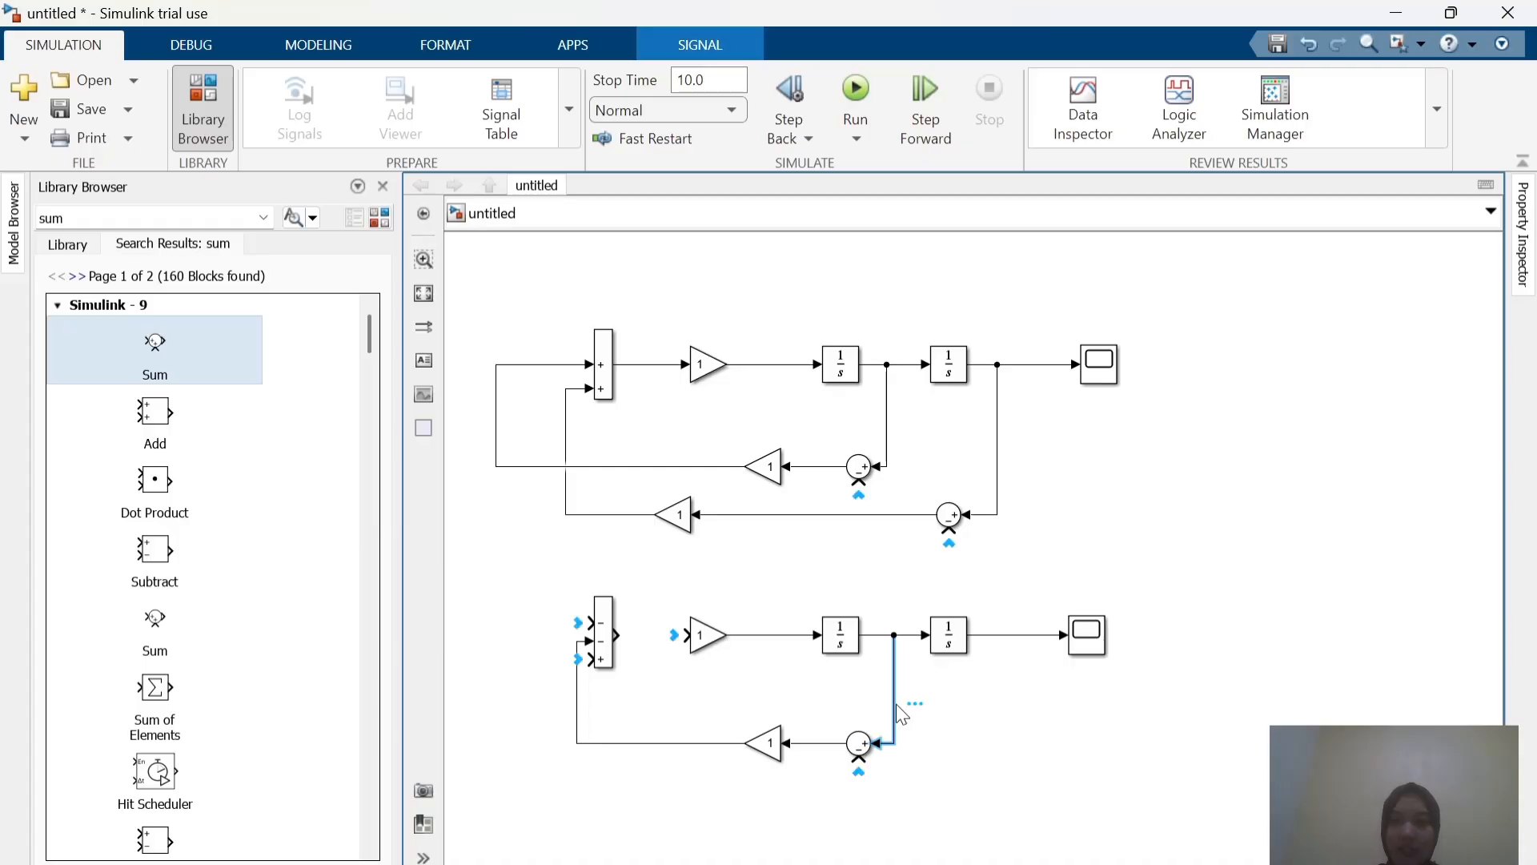
key(Delete)
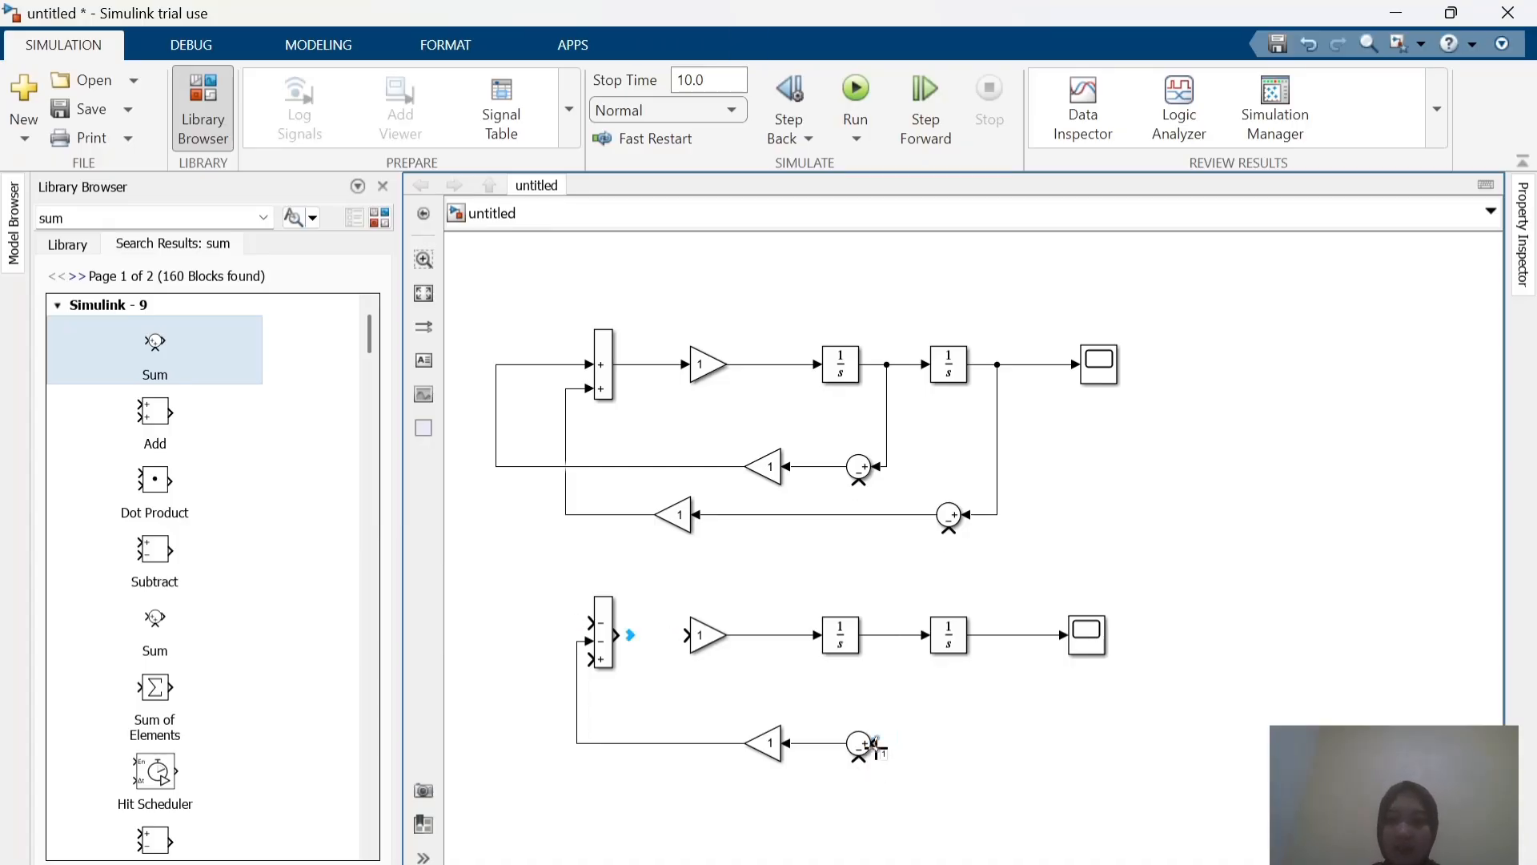
Step: Connect the copied round Sum's plus input to the lower Scope's signal line and reroute its Gain's output to the three-input Sum's plus input
drag(877, 746, 1008, 637)
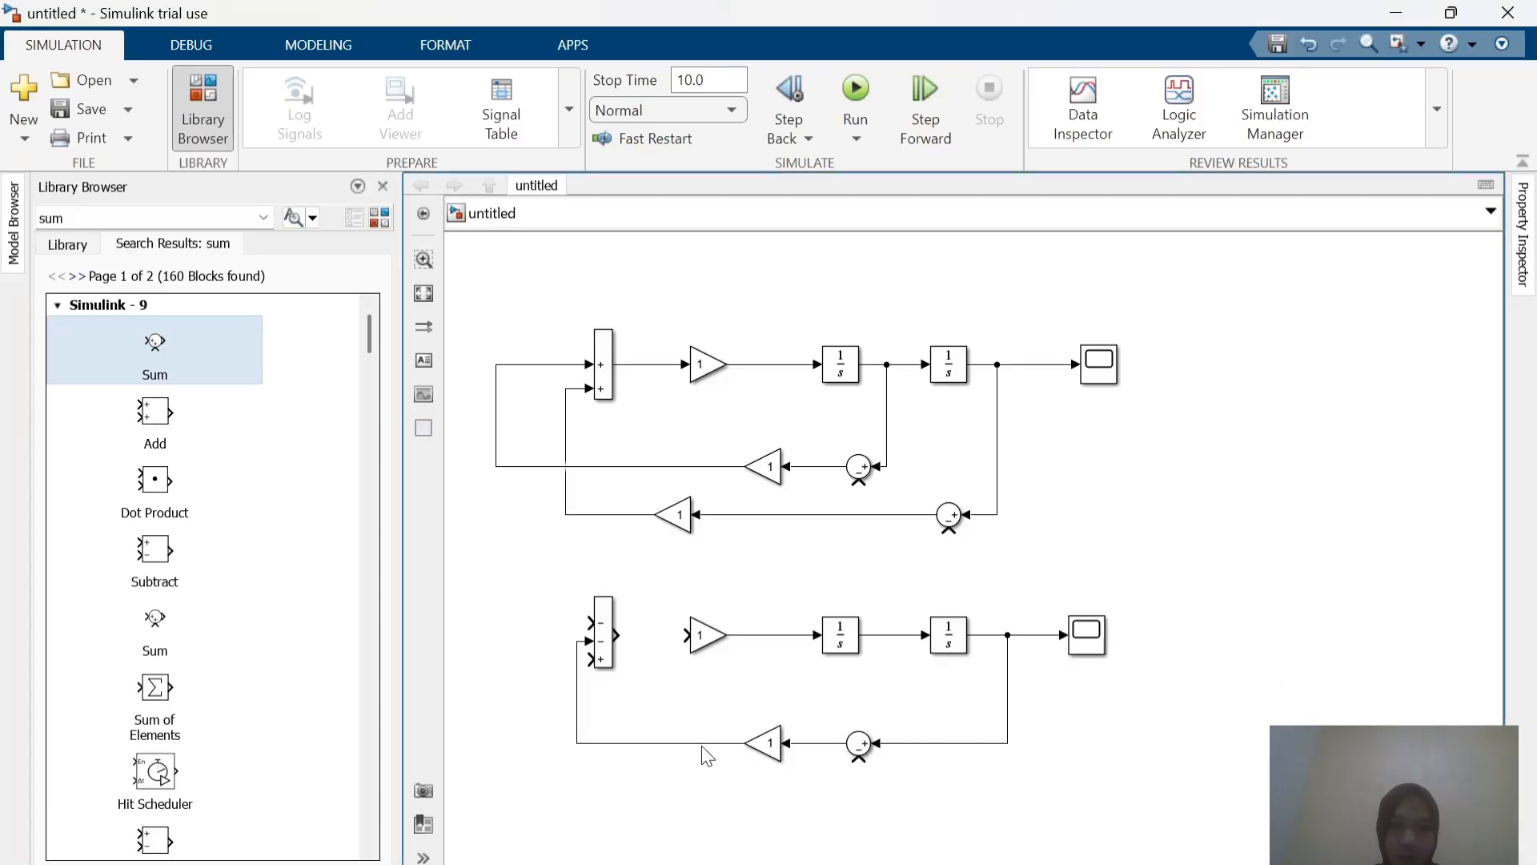
click(703, 743)
key(Delete)
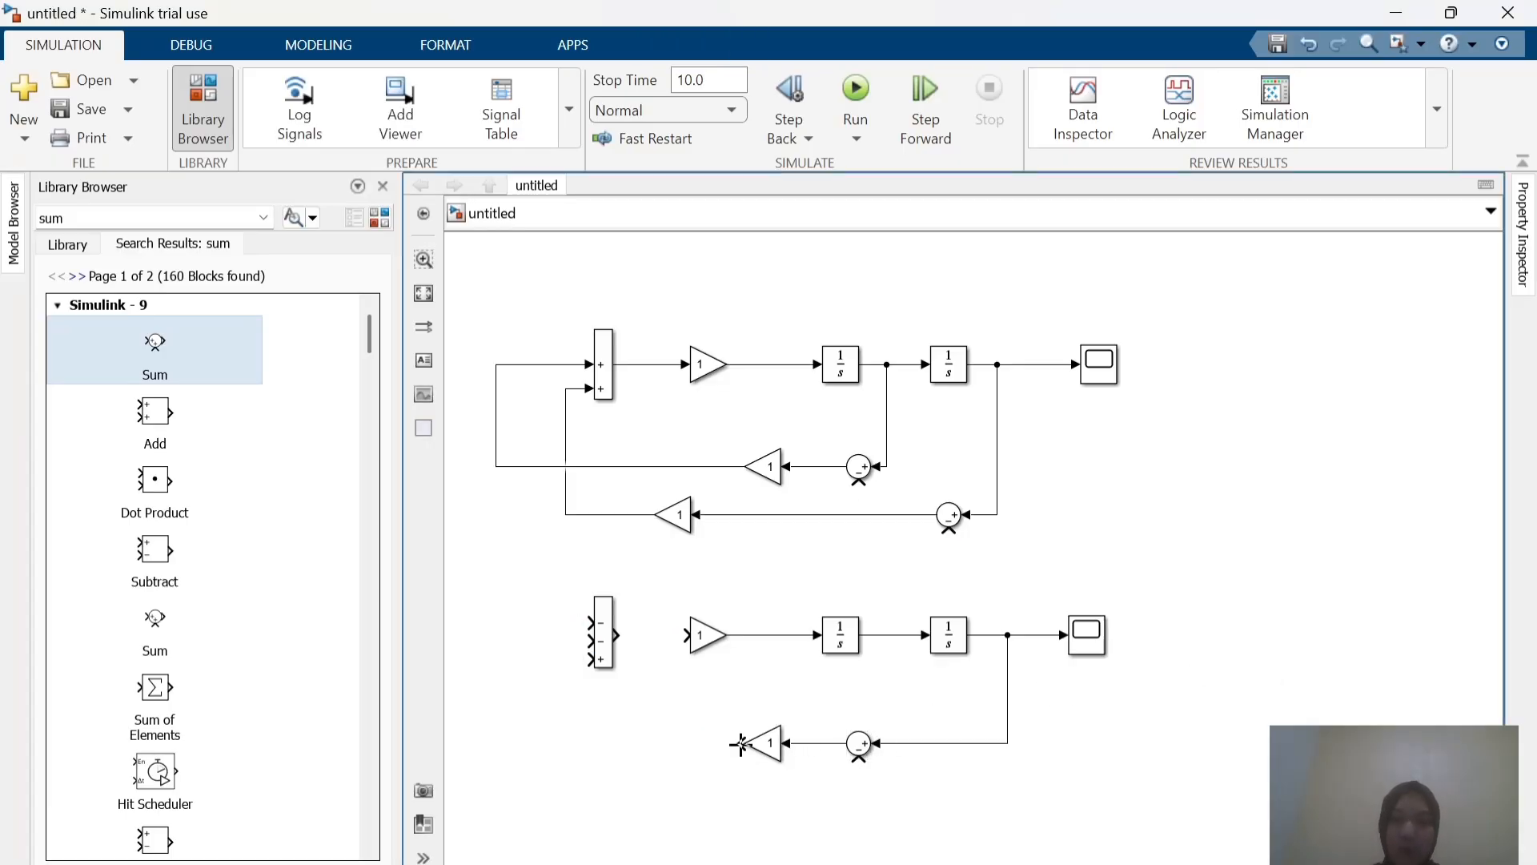
drag(738, 745, 592, 659)
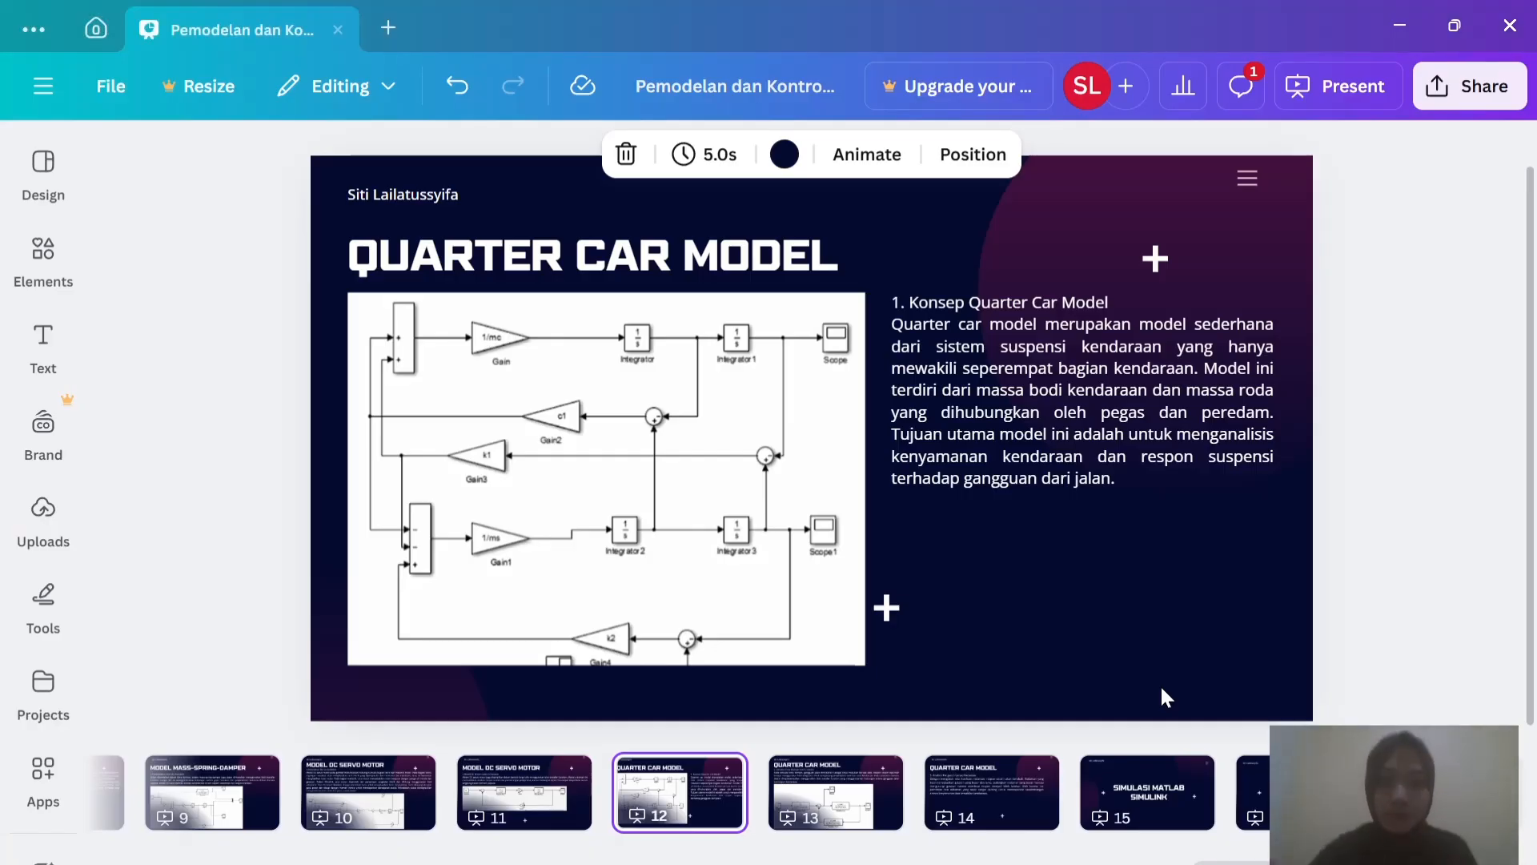
Step: Check the Canva diagram, then branch the two feedback Gains' output lines to the three-input Sum's minus inputs, the lower Gain to the first
key(super+Tab)
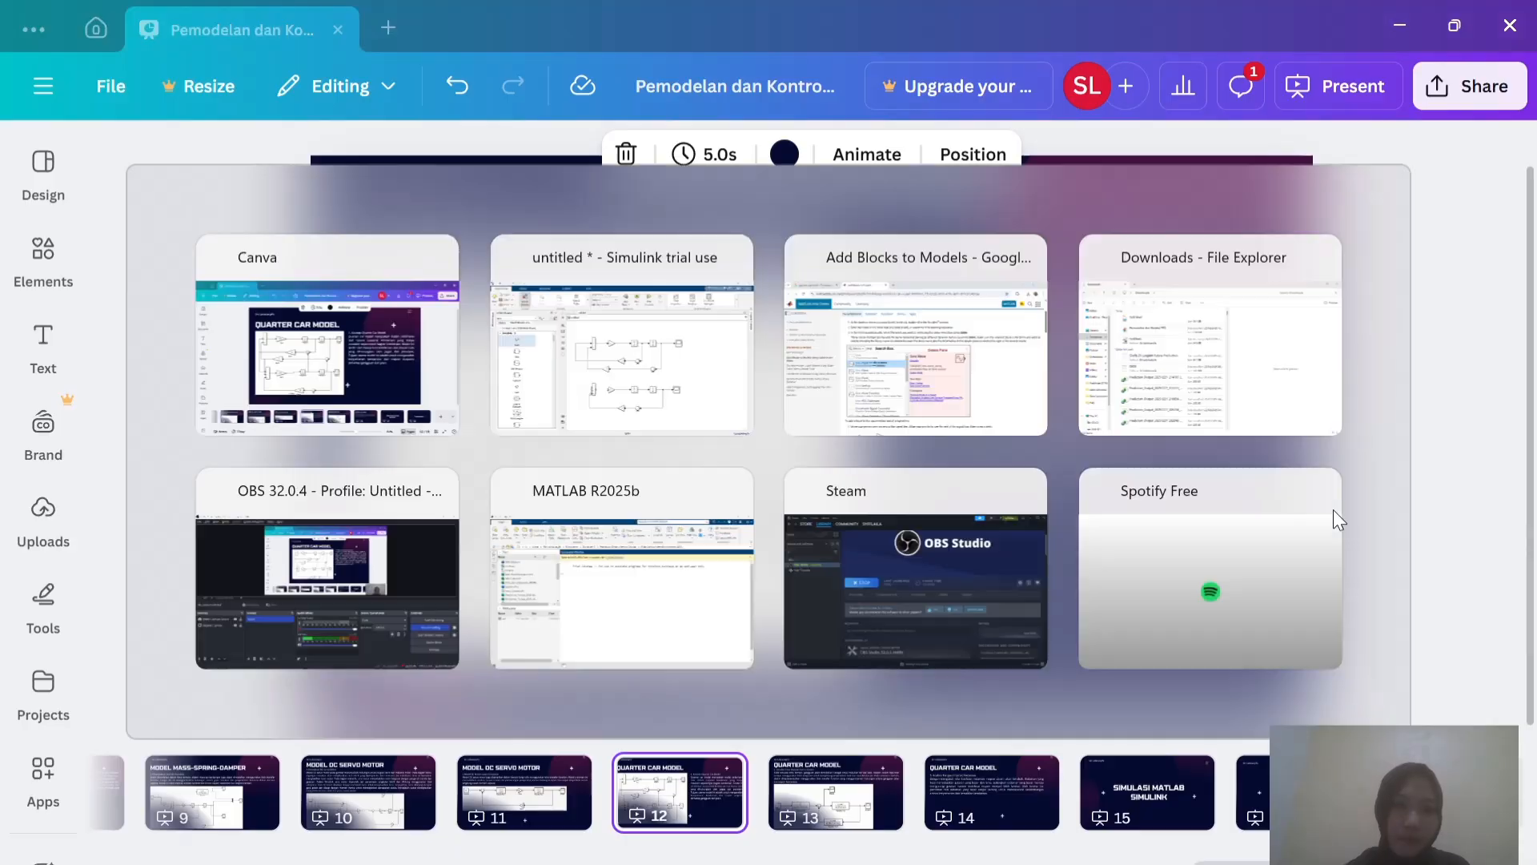
key(alt+Tab)
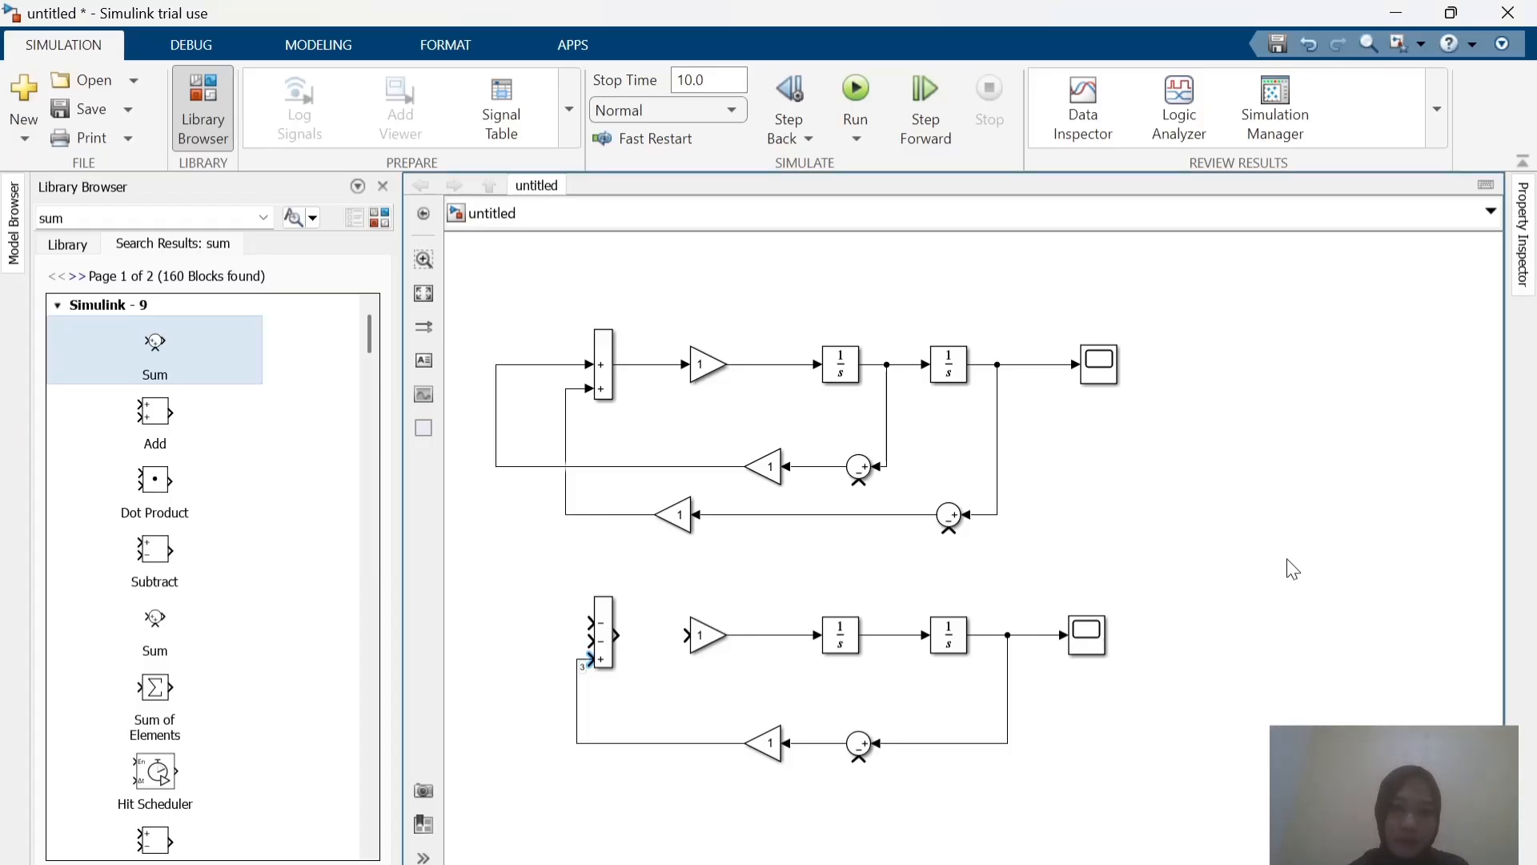
key(alt+Tab)
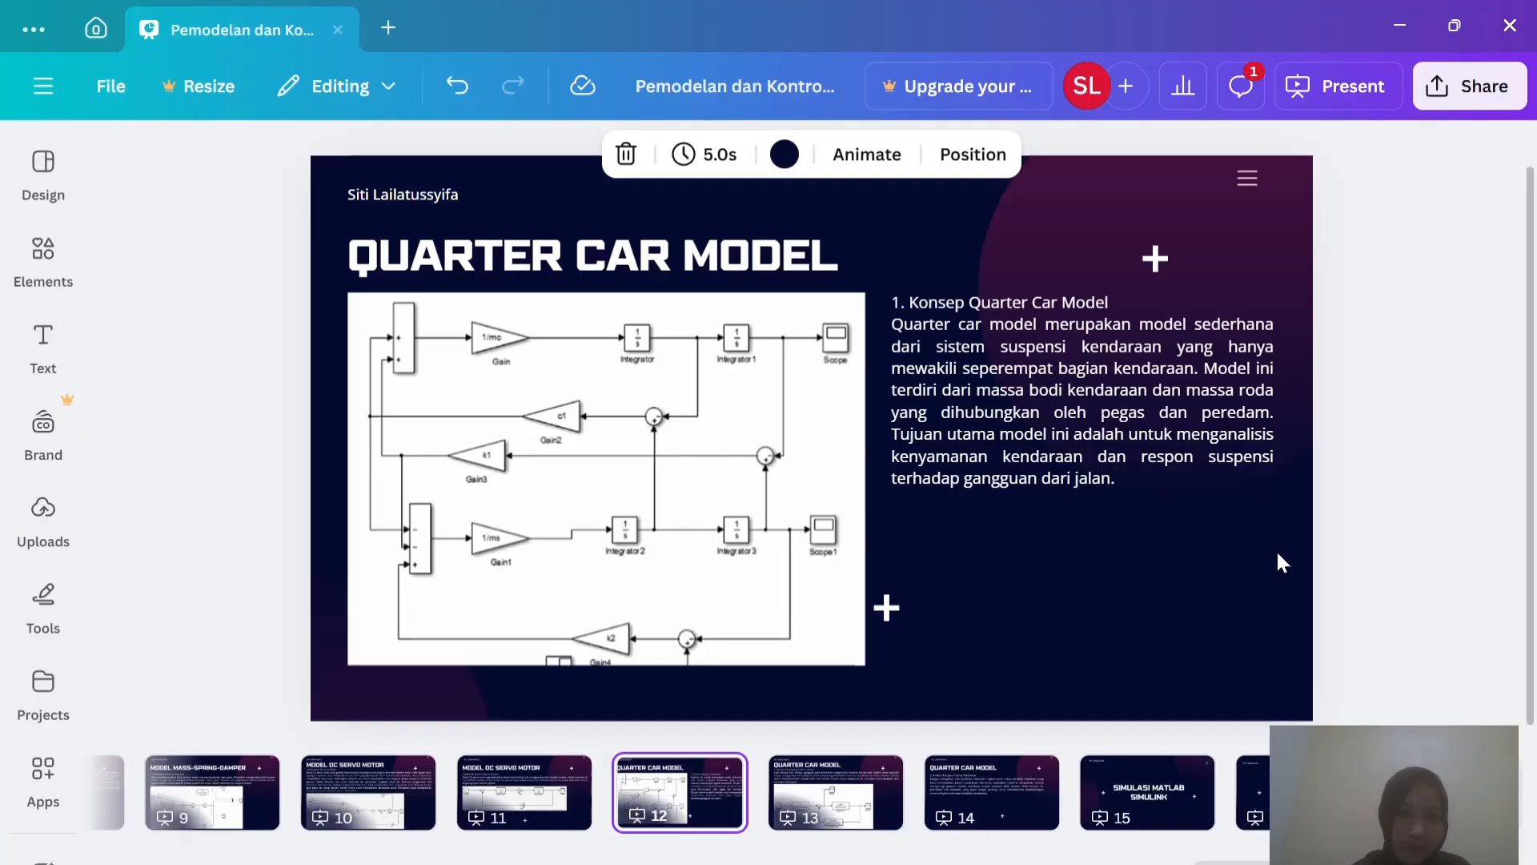
key(alt+Tab)
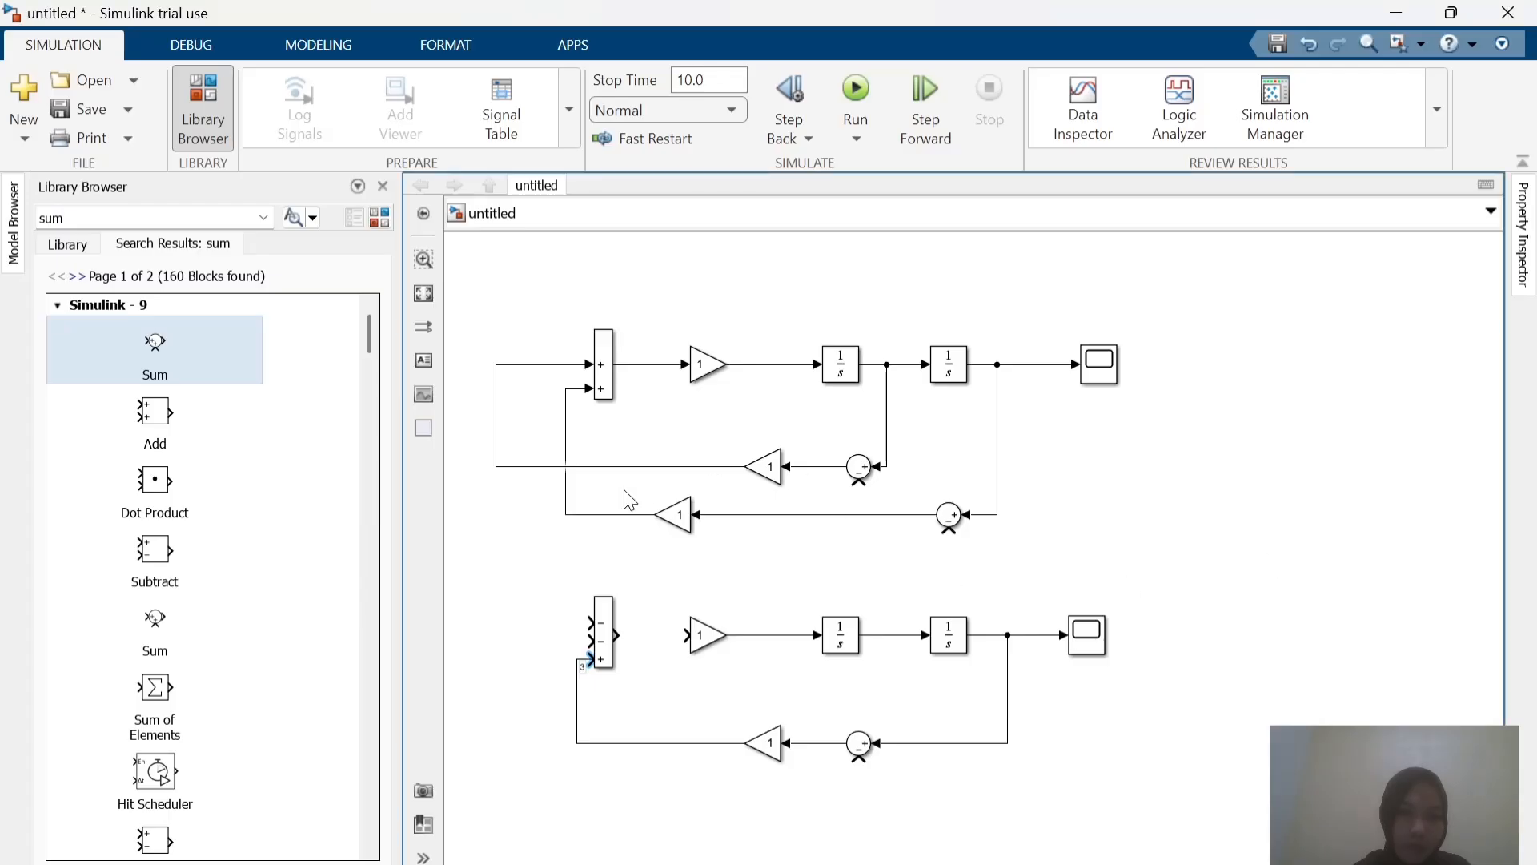
click(606, 514)
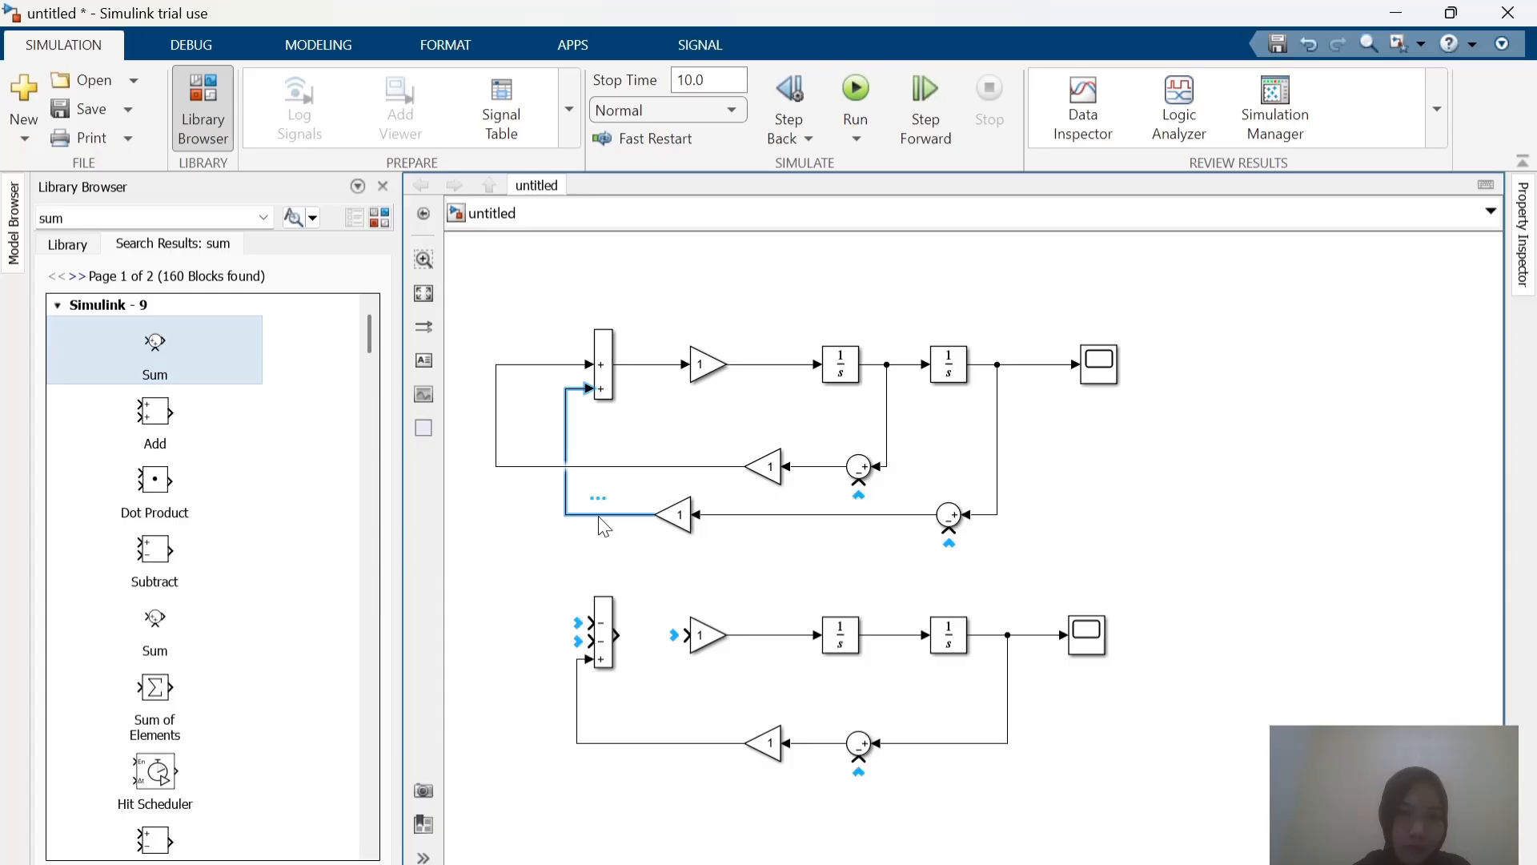
click(587, 626)
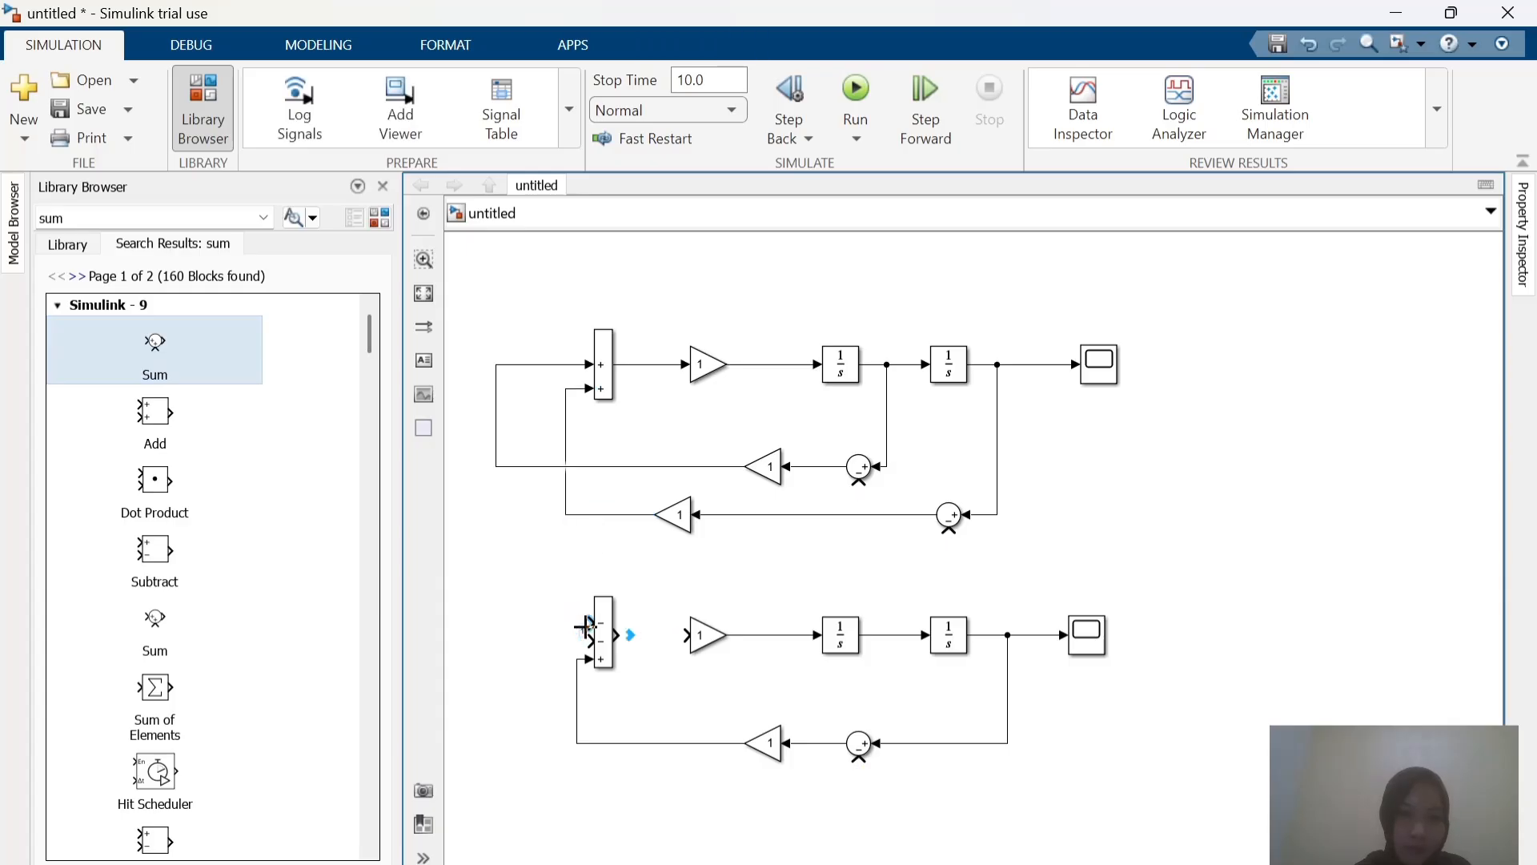
drag(587, 623, 567, 510)
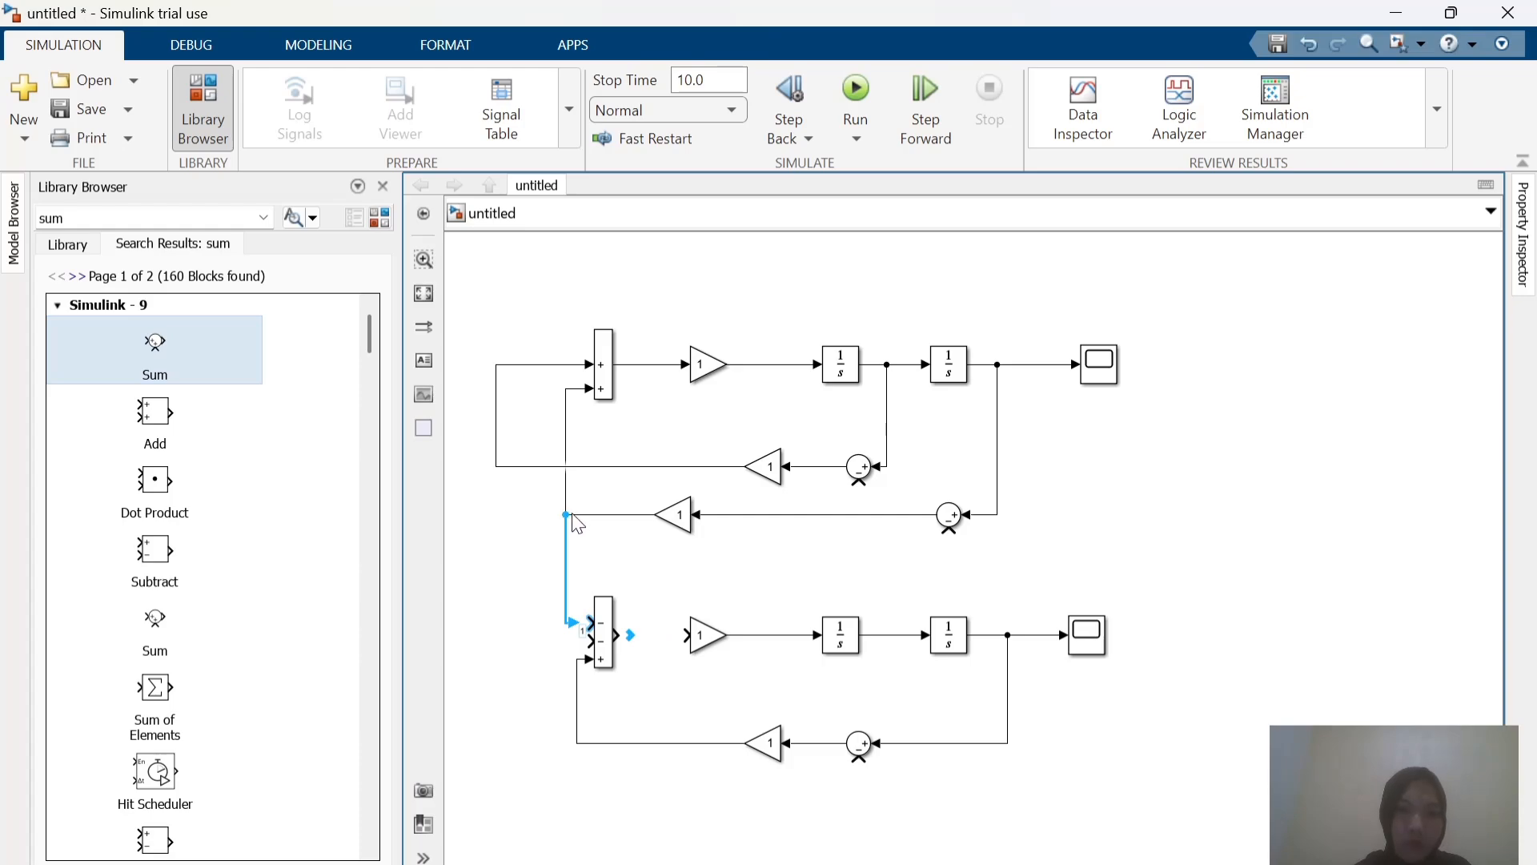
click(582, 638)
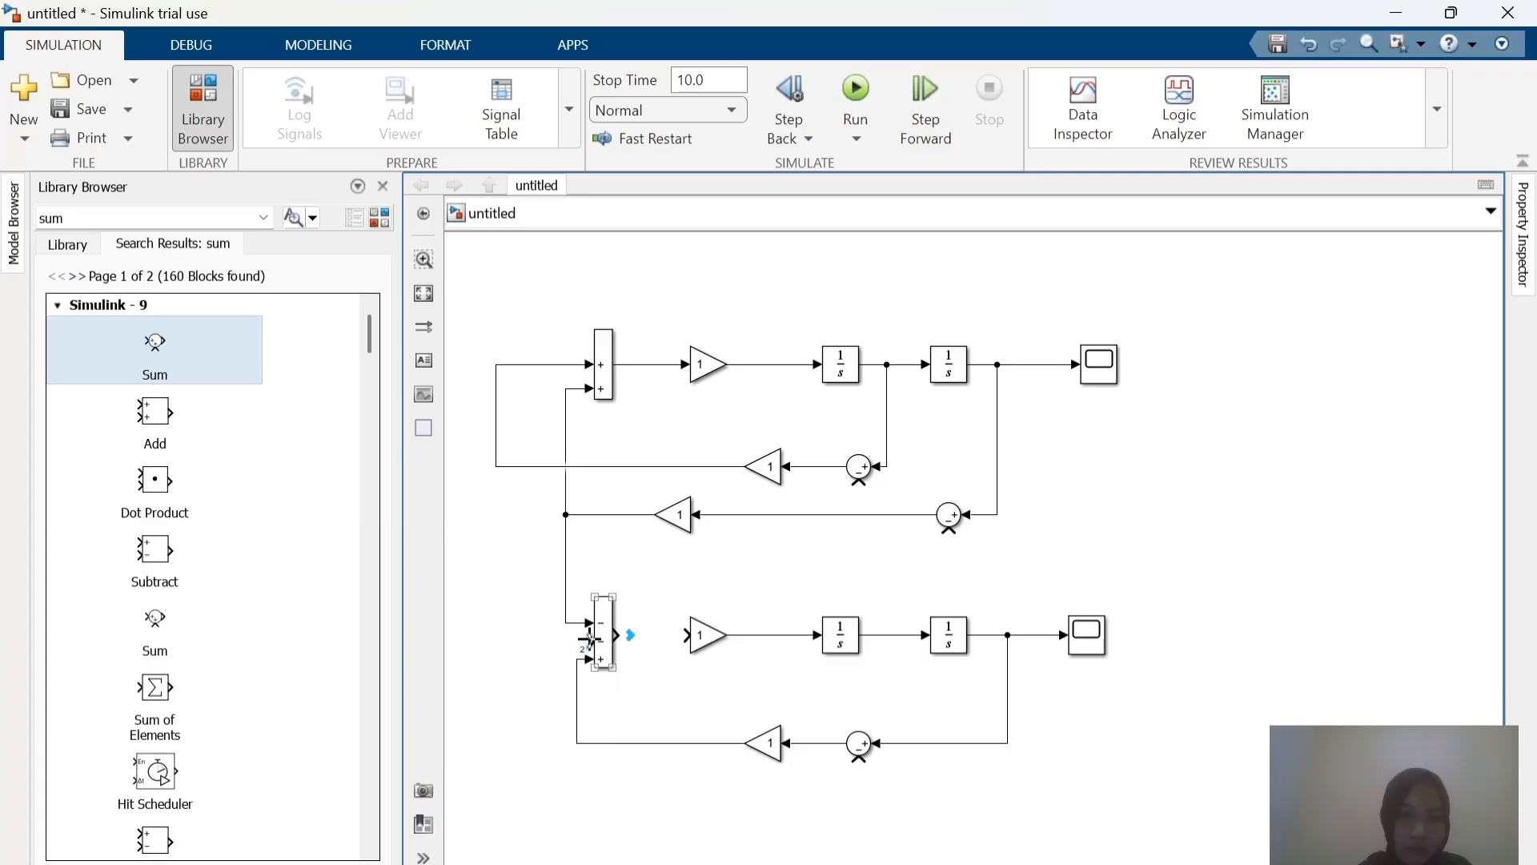
mouse_move(590, 638)
mouse_down()
mouse_move(525, 621)
mouse_move(497, 446)
mouse_move(493, 465)
mouse_up()
Step: Connect the three-input Sum's output to the lower-row Gain and compare the model with the Canva diagram
click(789, 670)
drag(616, 632, 679, 642)
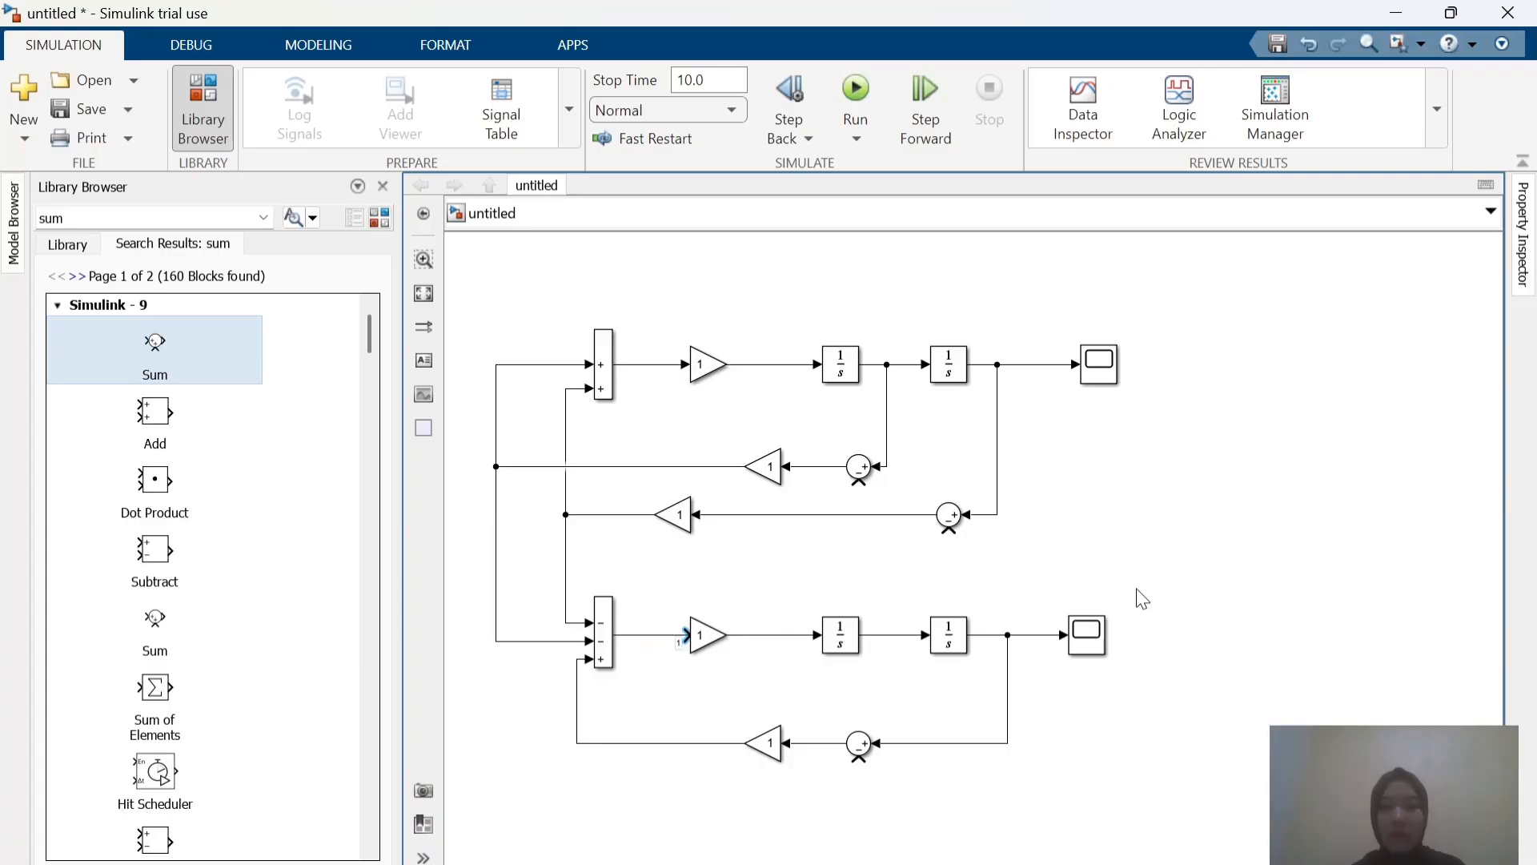
key(alt+Tab)
key(alt+Tab)
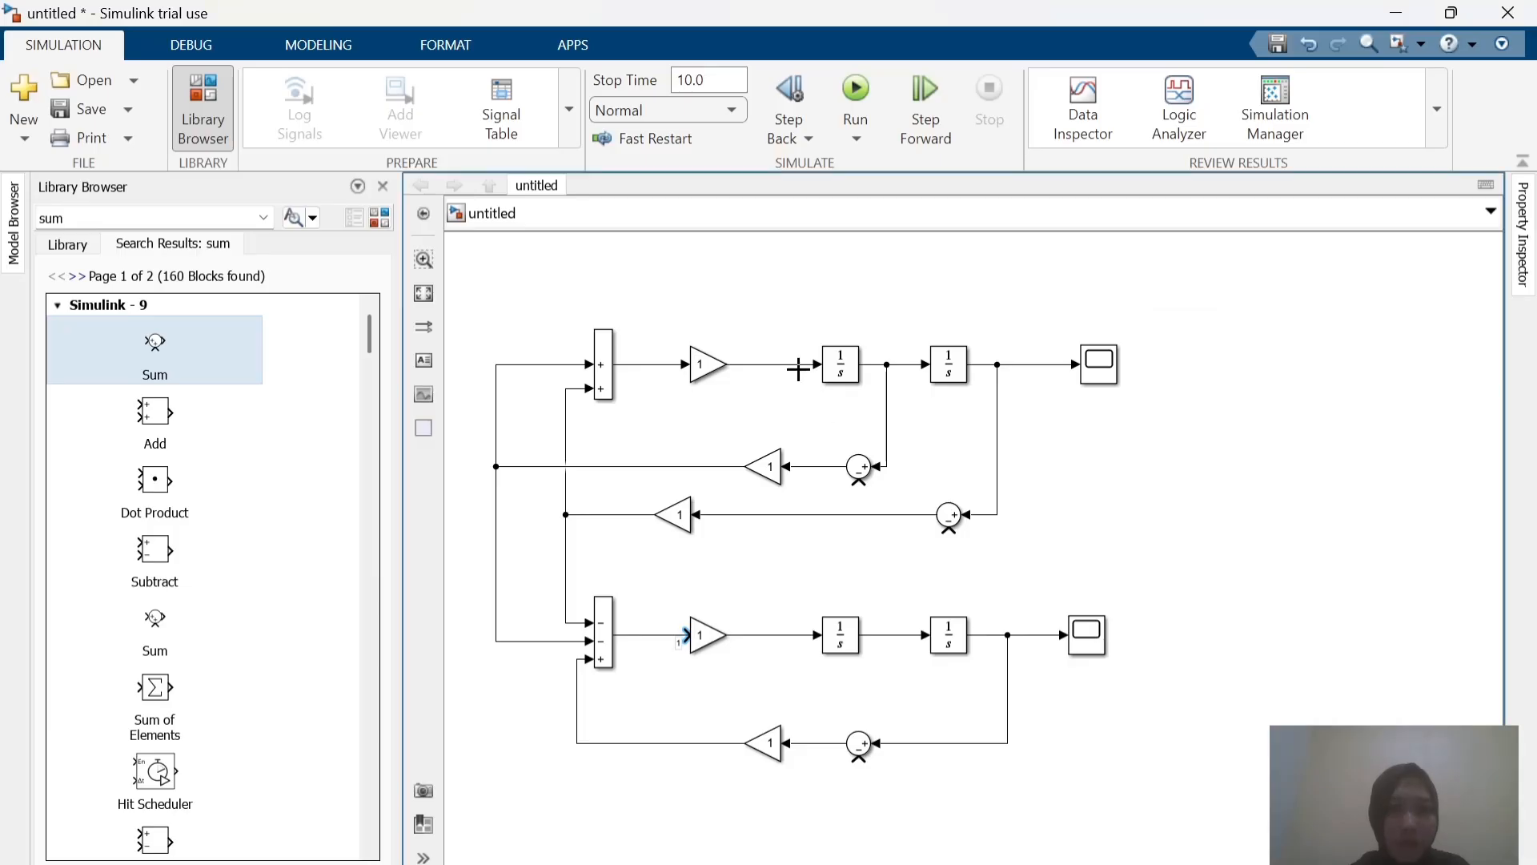
Step: Try to set the top-row Gain's value to 1/mc
double_click(708, 366)
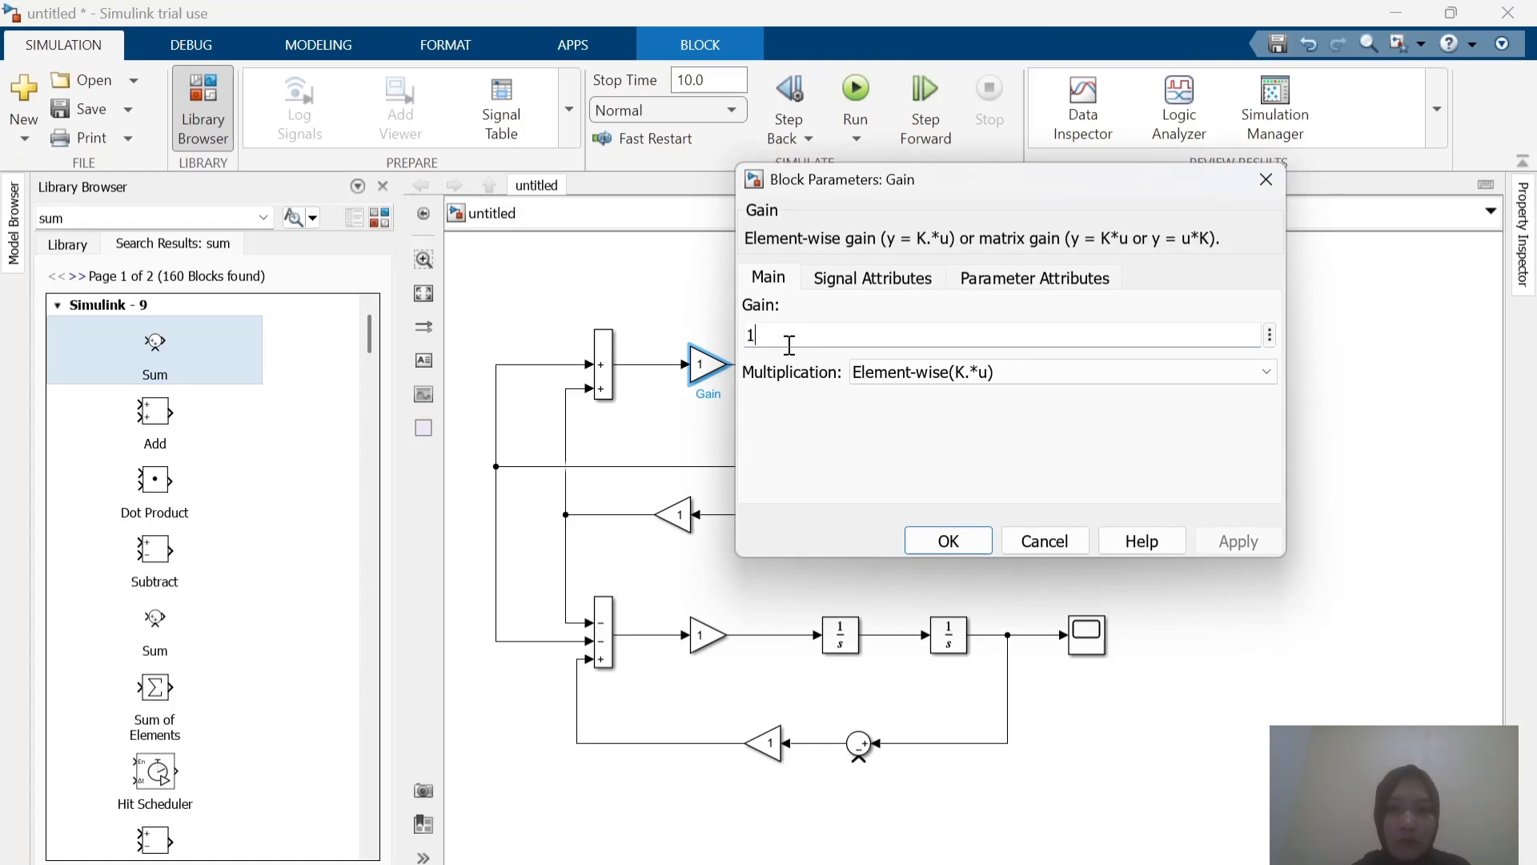
text(/mc)
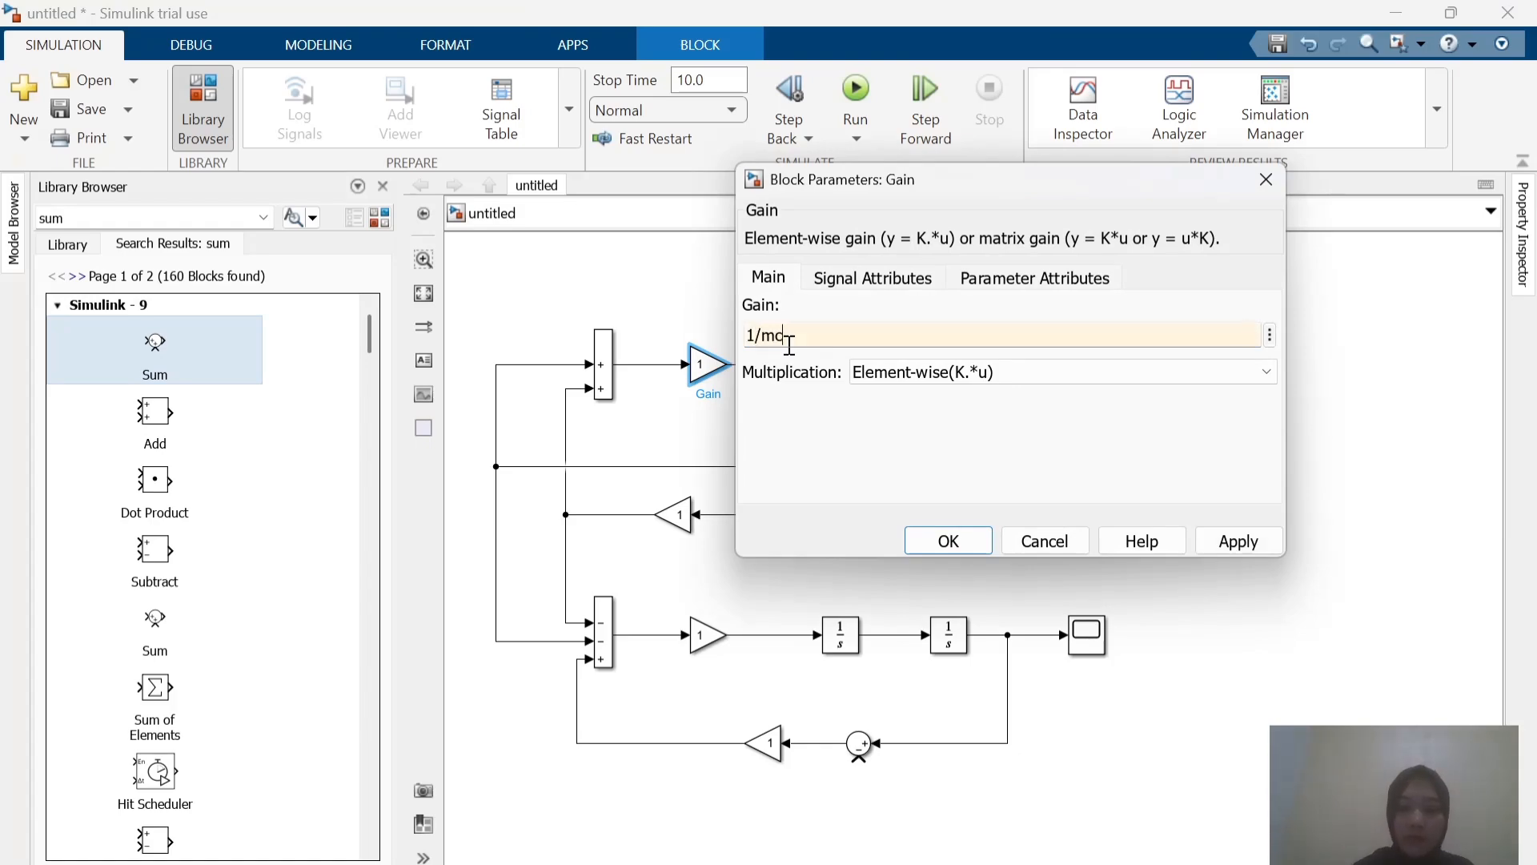
click(916, 544)
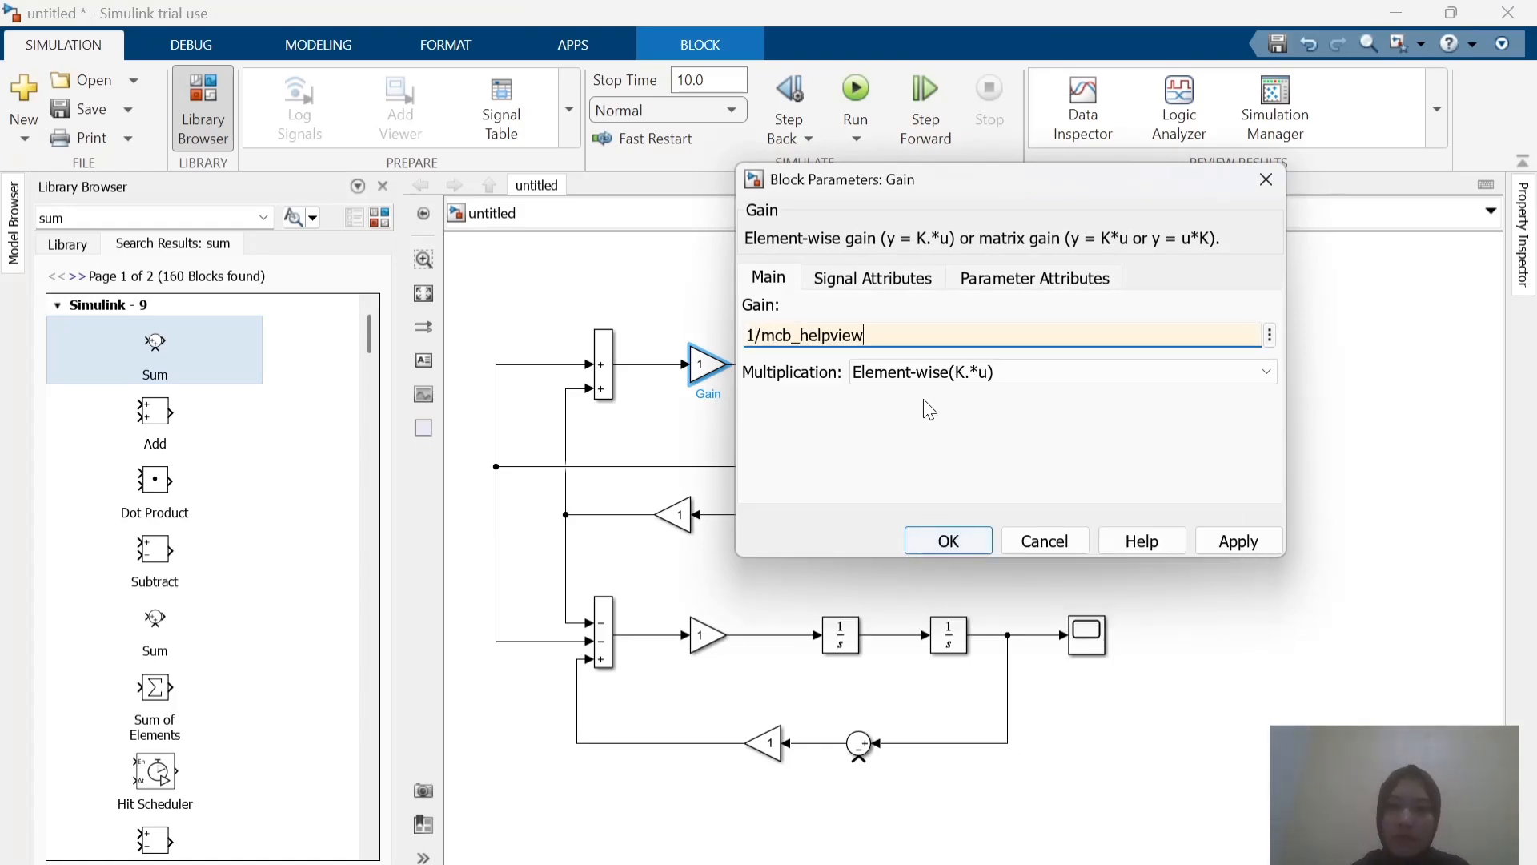
key(ctrl+a)
key(BackSpace)
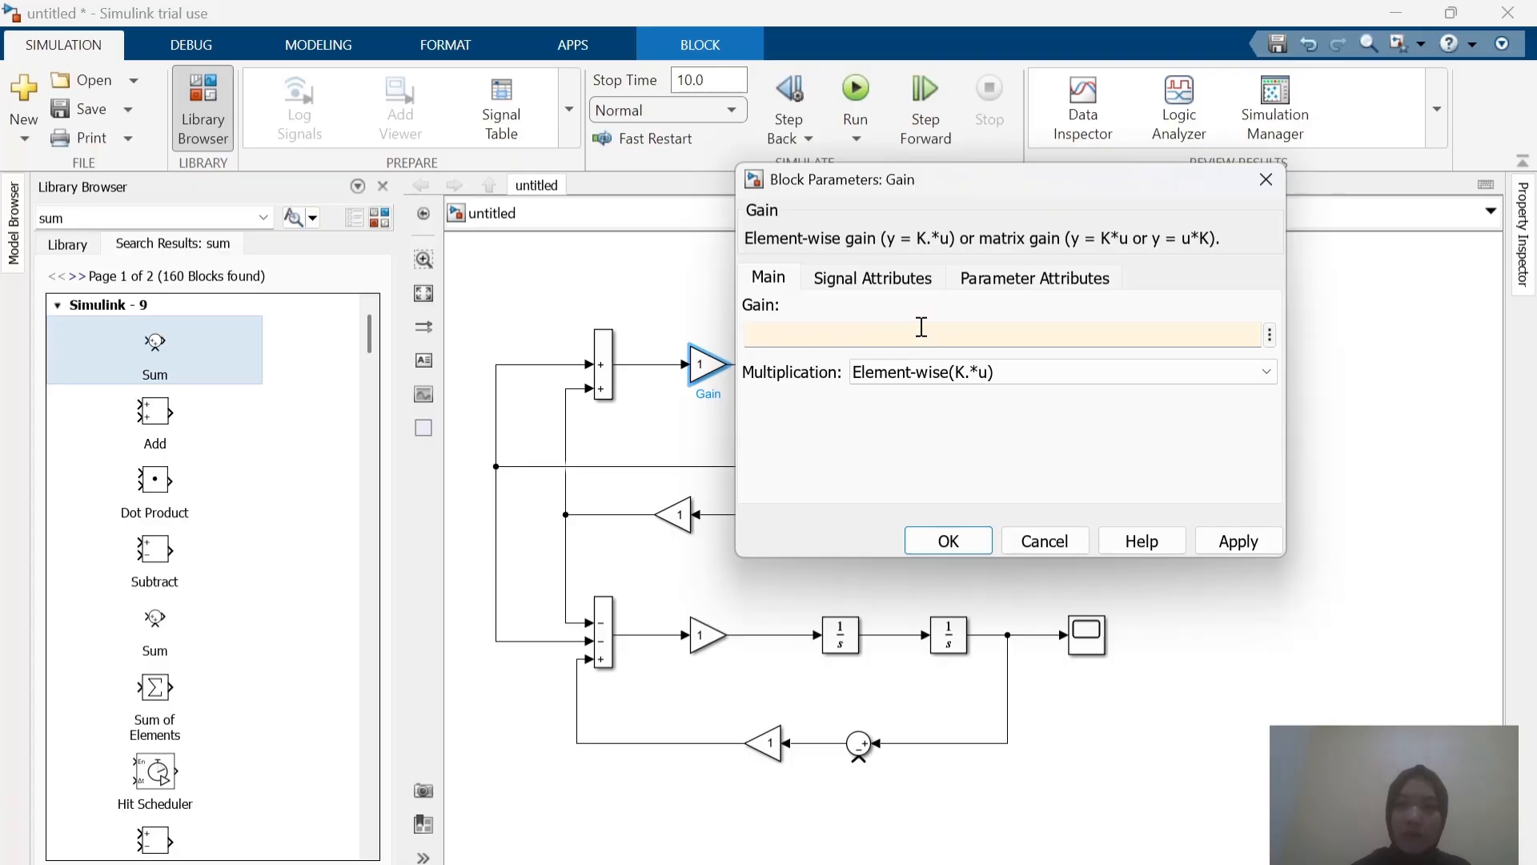
text(1/mc)
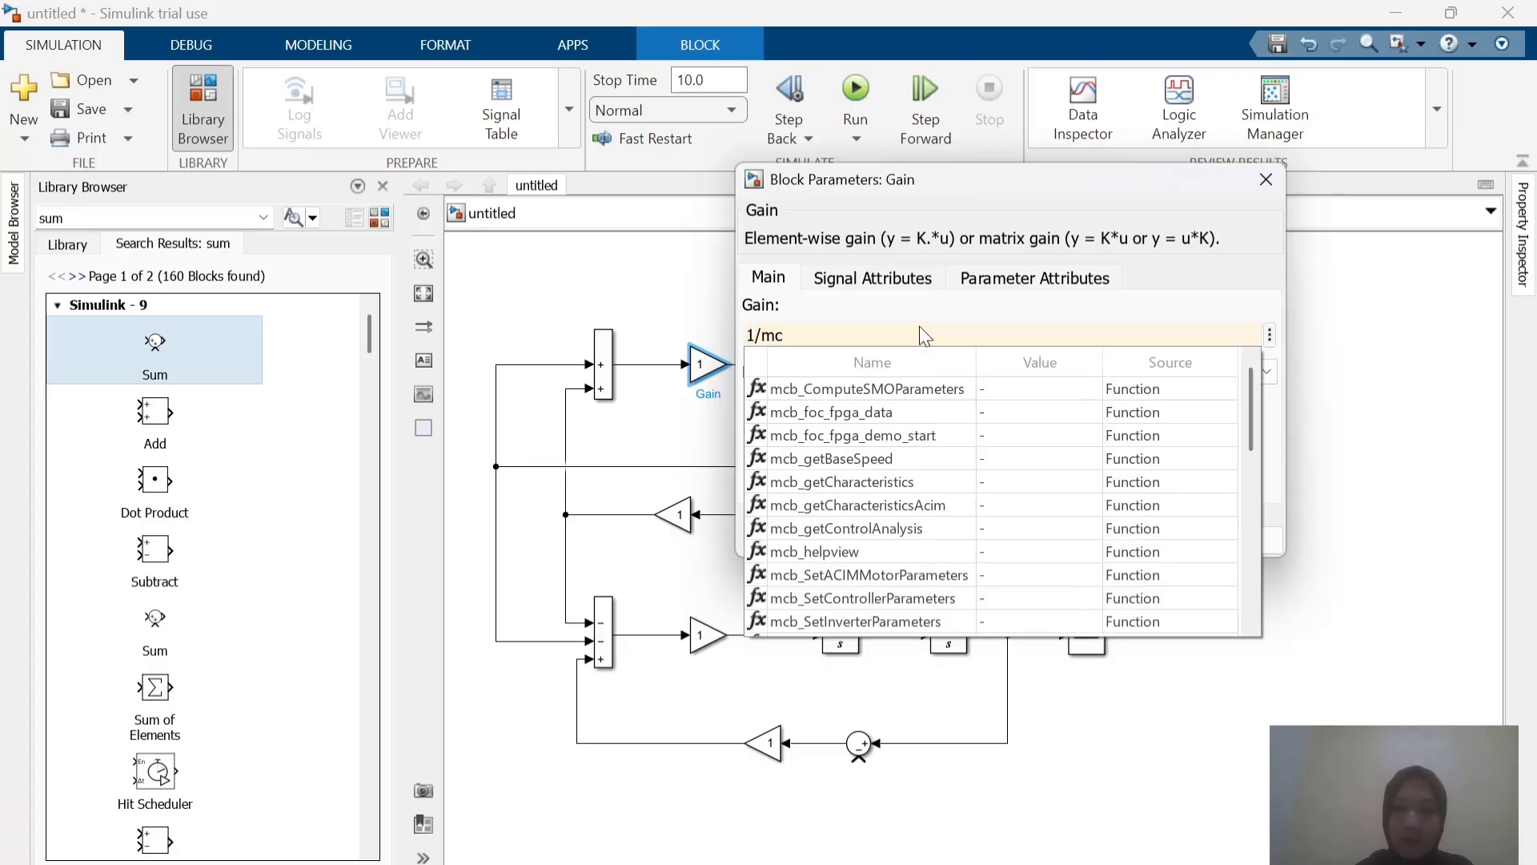
key(Escape)
Step: Switch to Canva, enlarge the quarter car diagram to examine its Gain labels, and return to the Simulink model
key(alt+Tab)
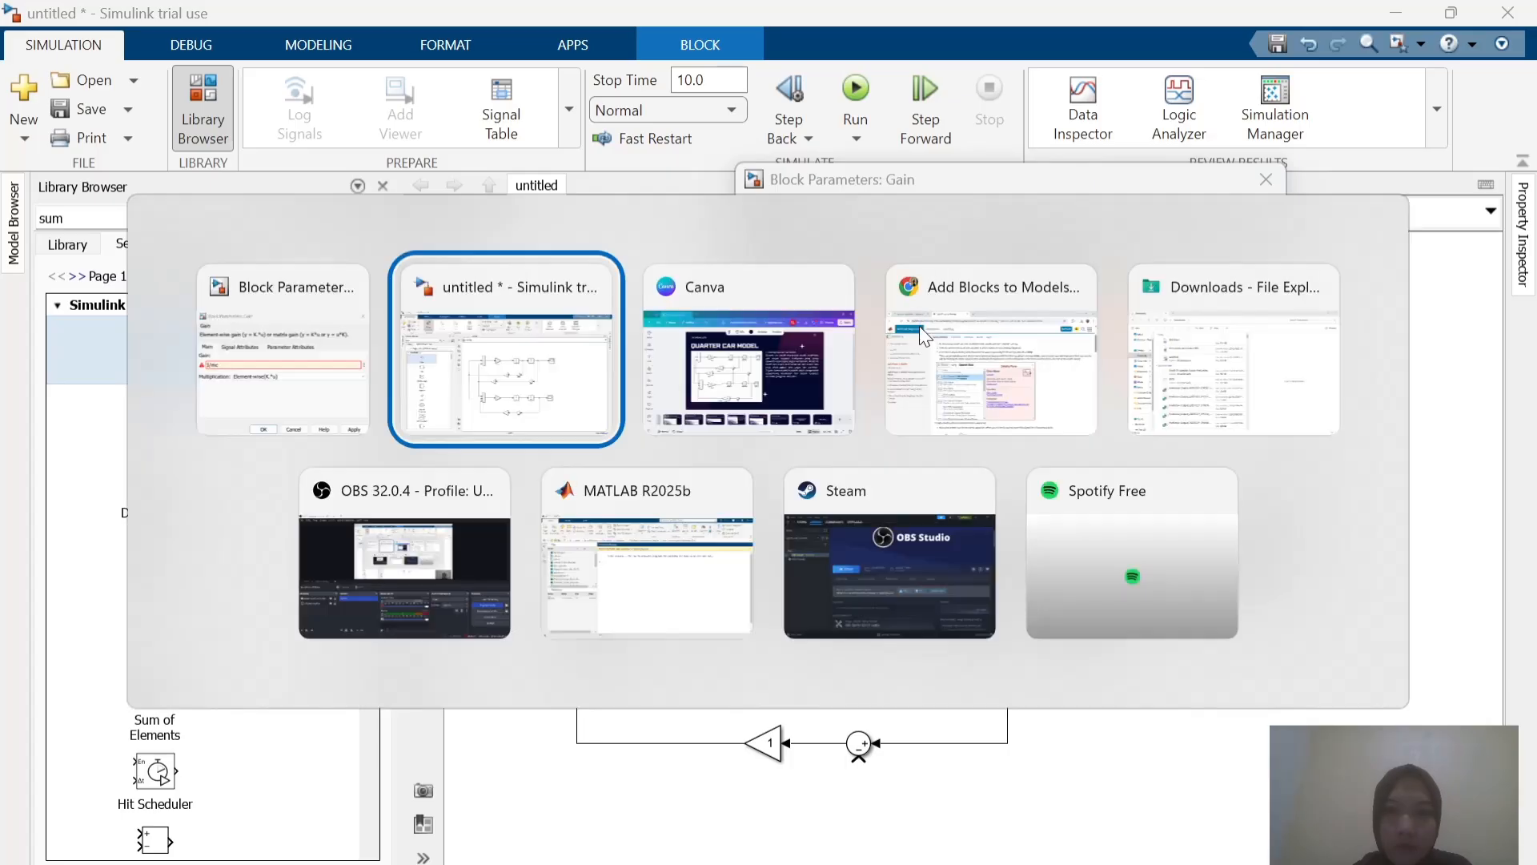
key(alt+Tab)
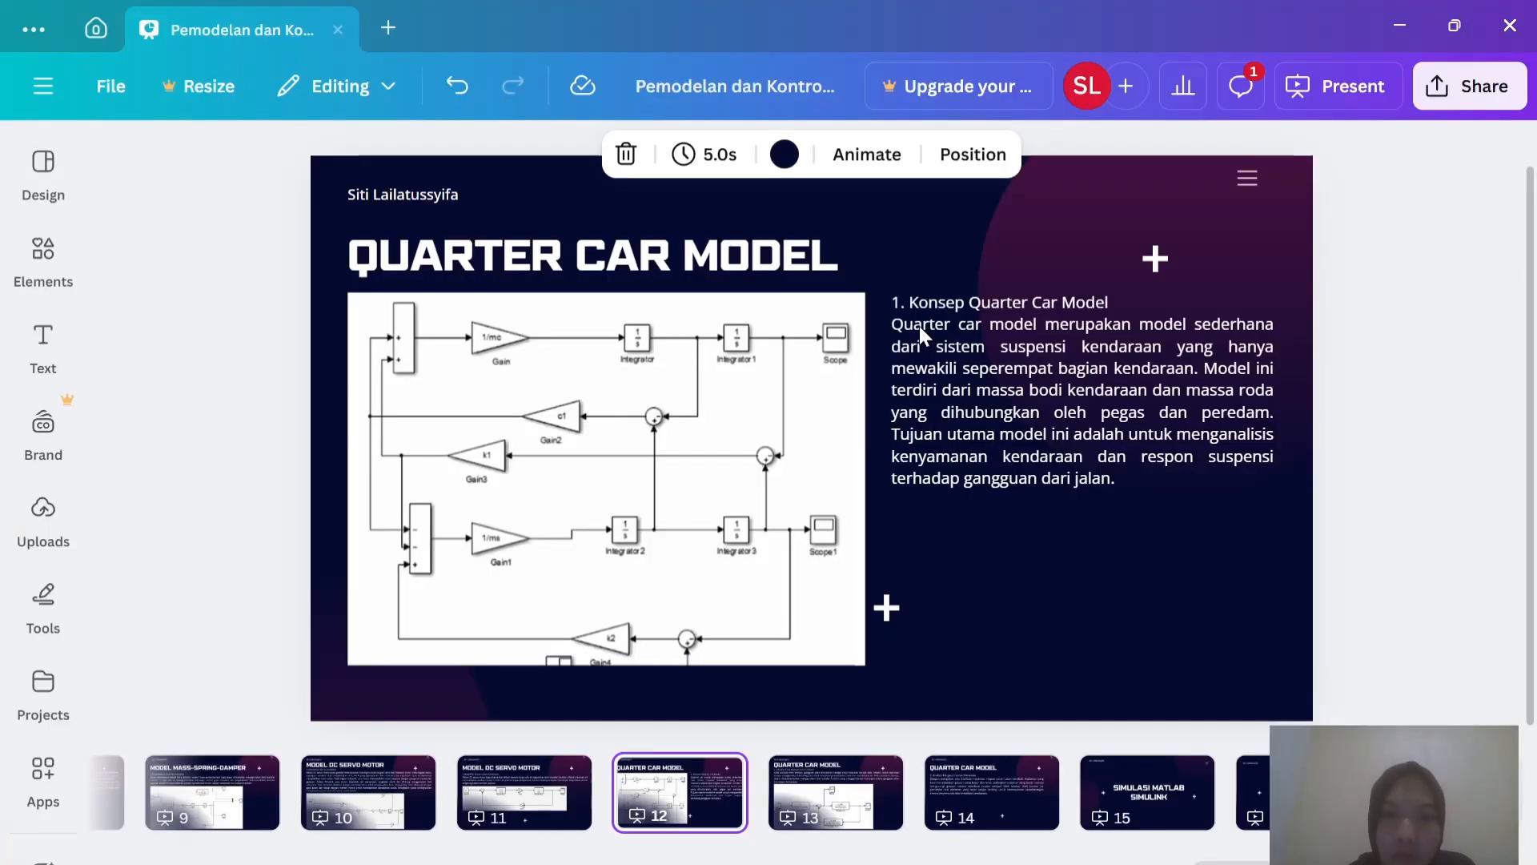
scroll(314, 437, up, 5)
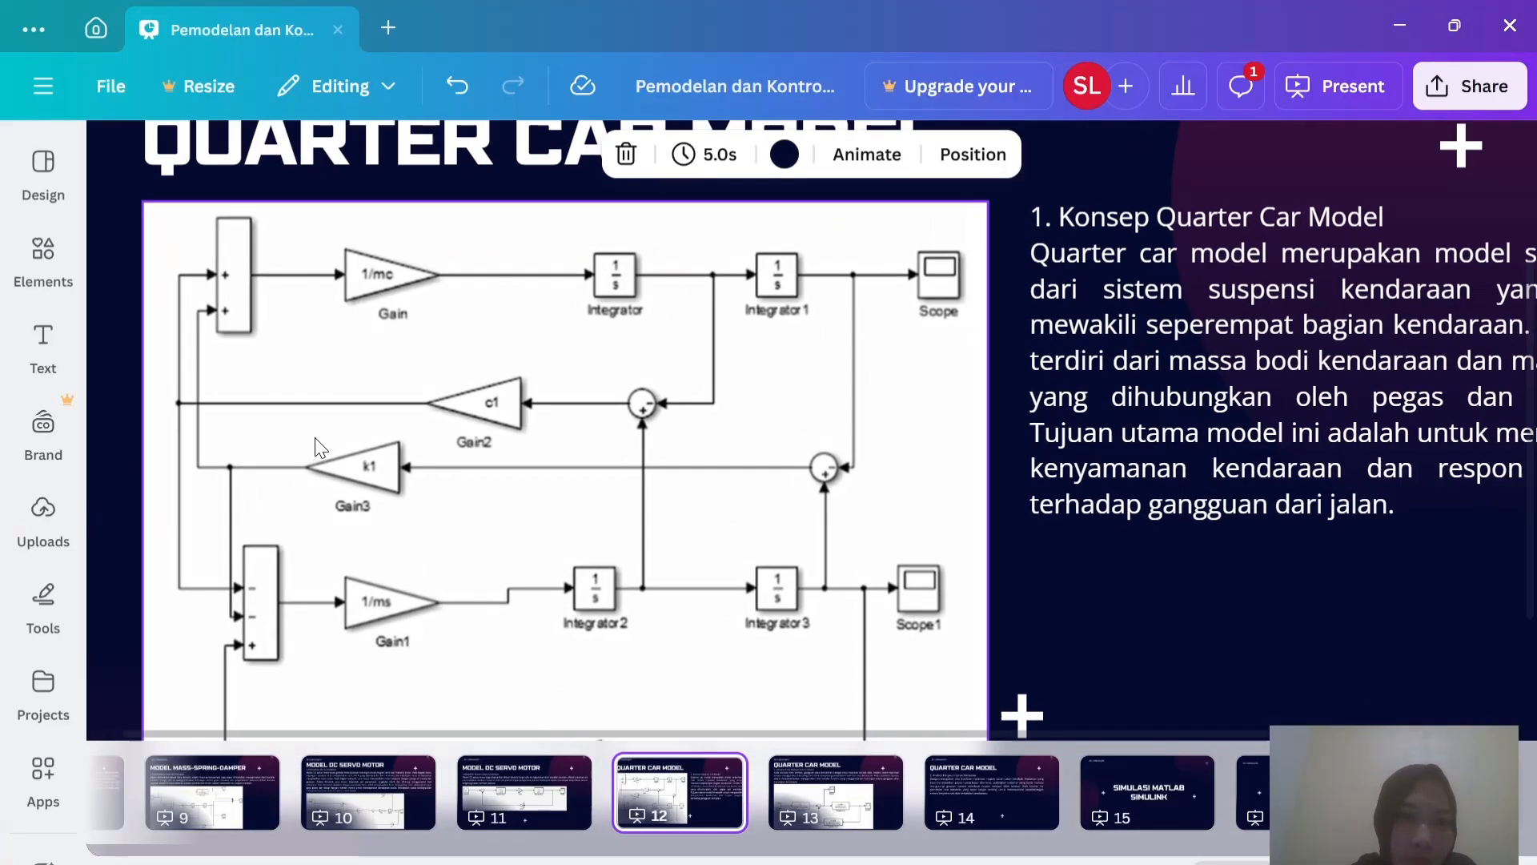
scroll(314, 437, down, 2)
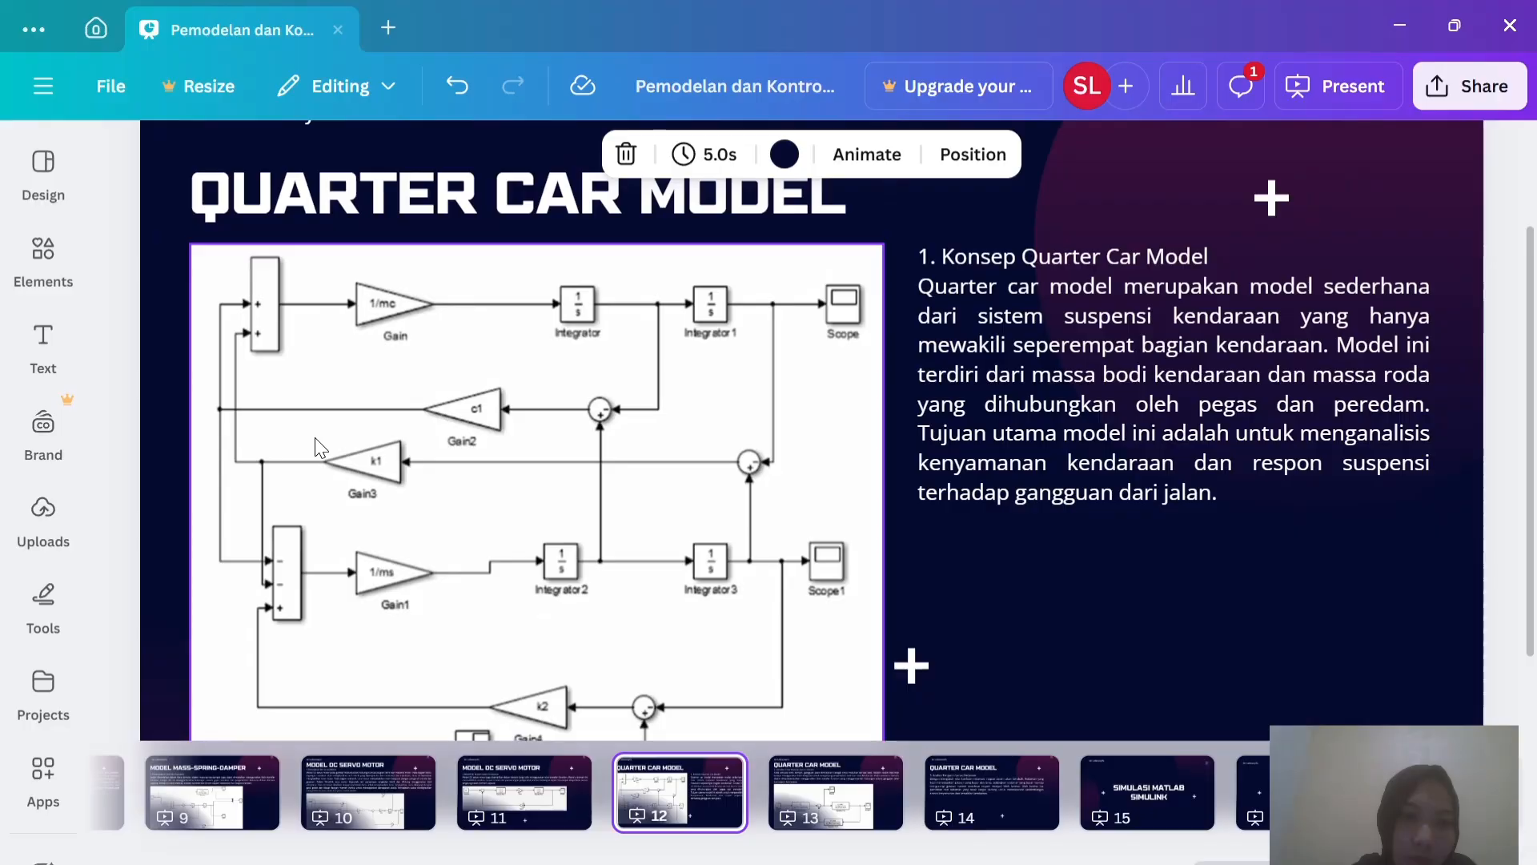
key(alt+Tab)
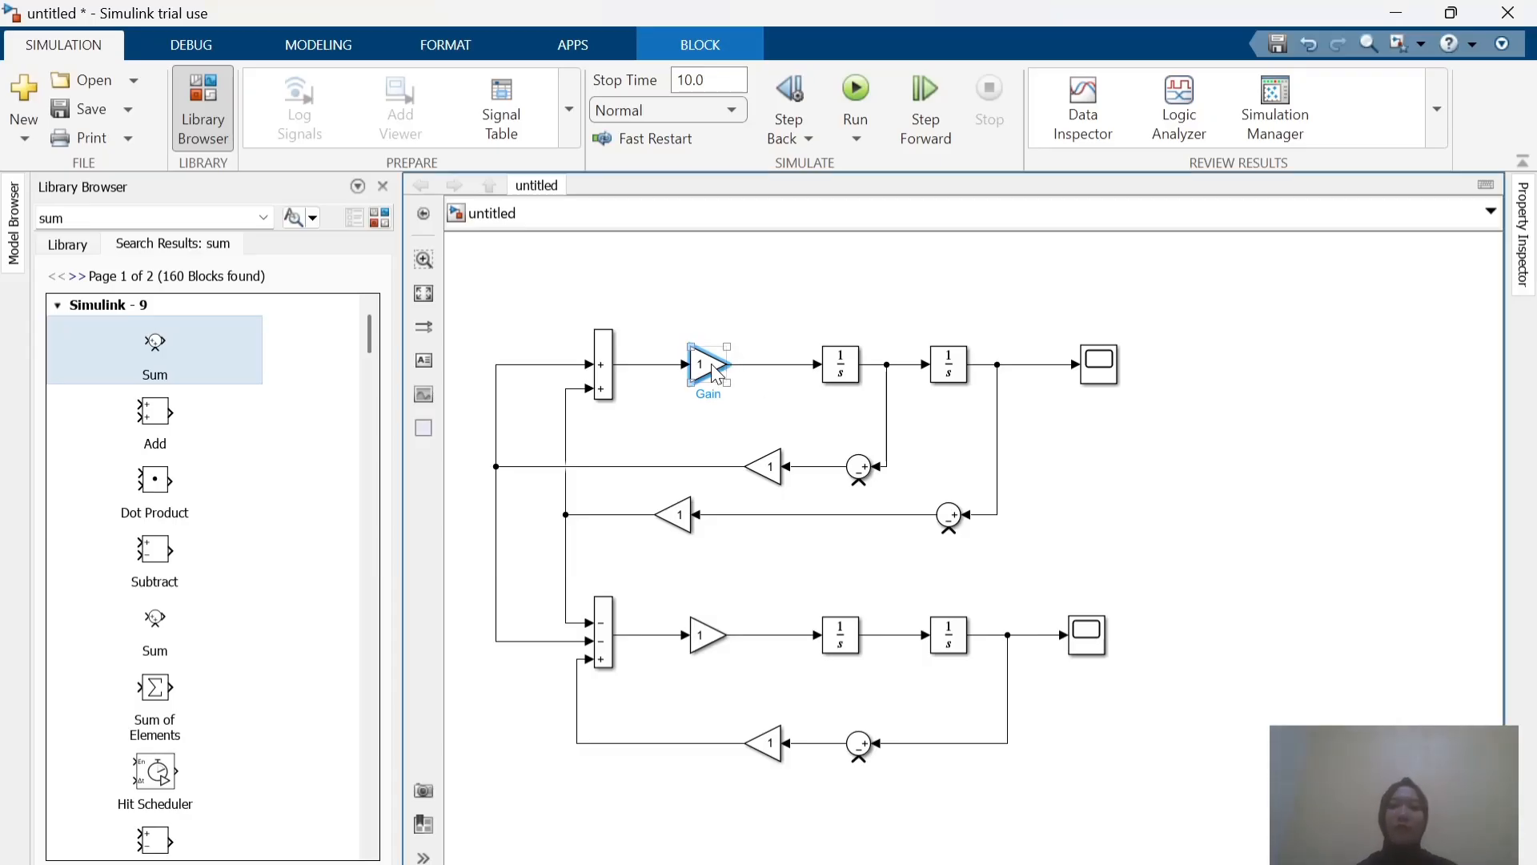
Step: Recheck the gain values of the quarter car diagram in Canva, then go back to the Simulink model
key(alt+Tab)
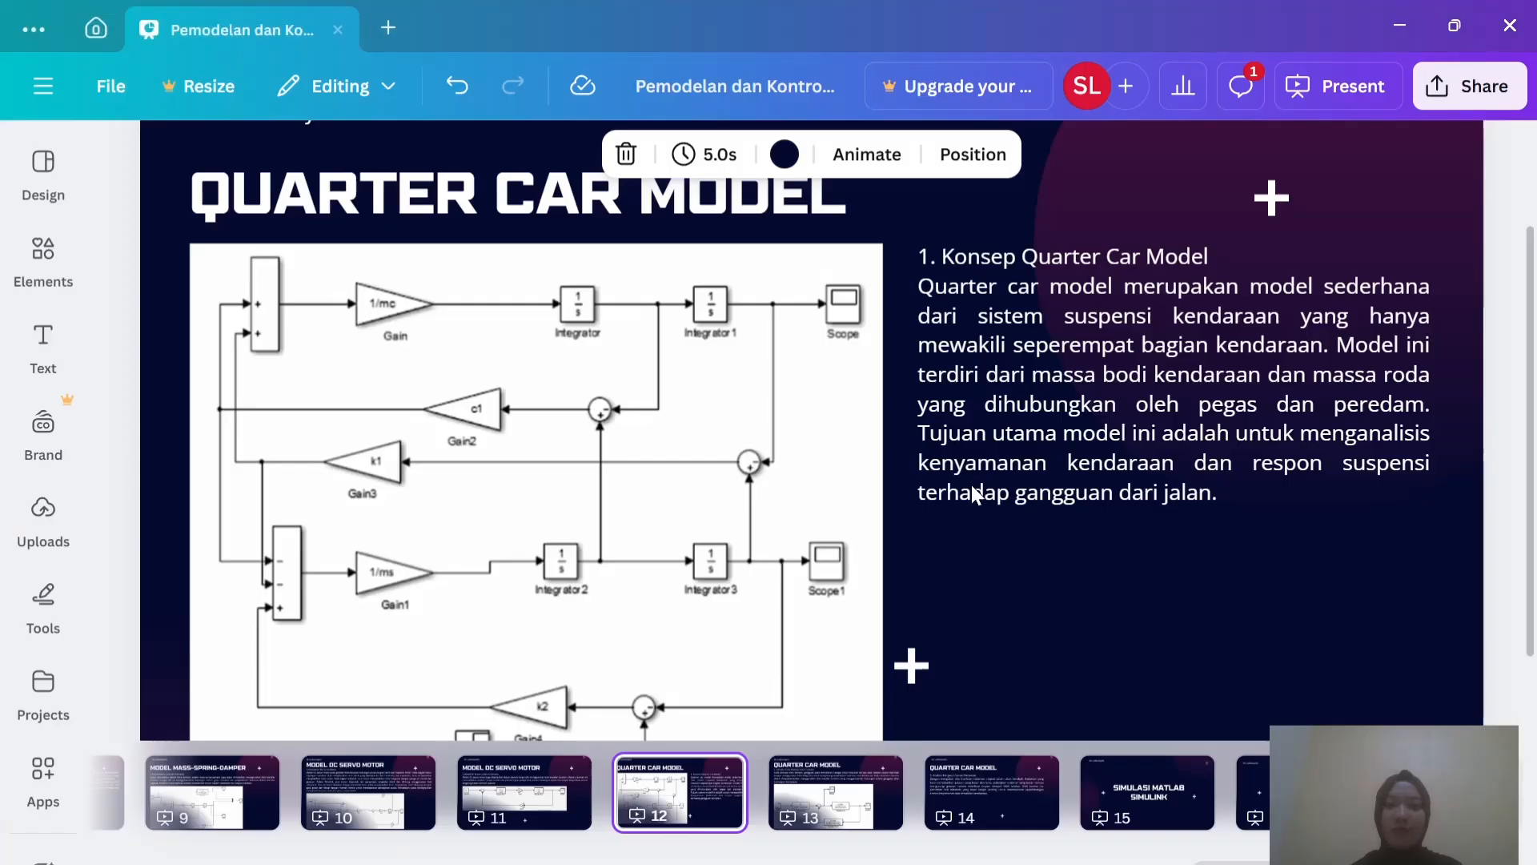
scroll(954, 539, down, 2)
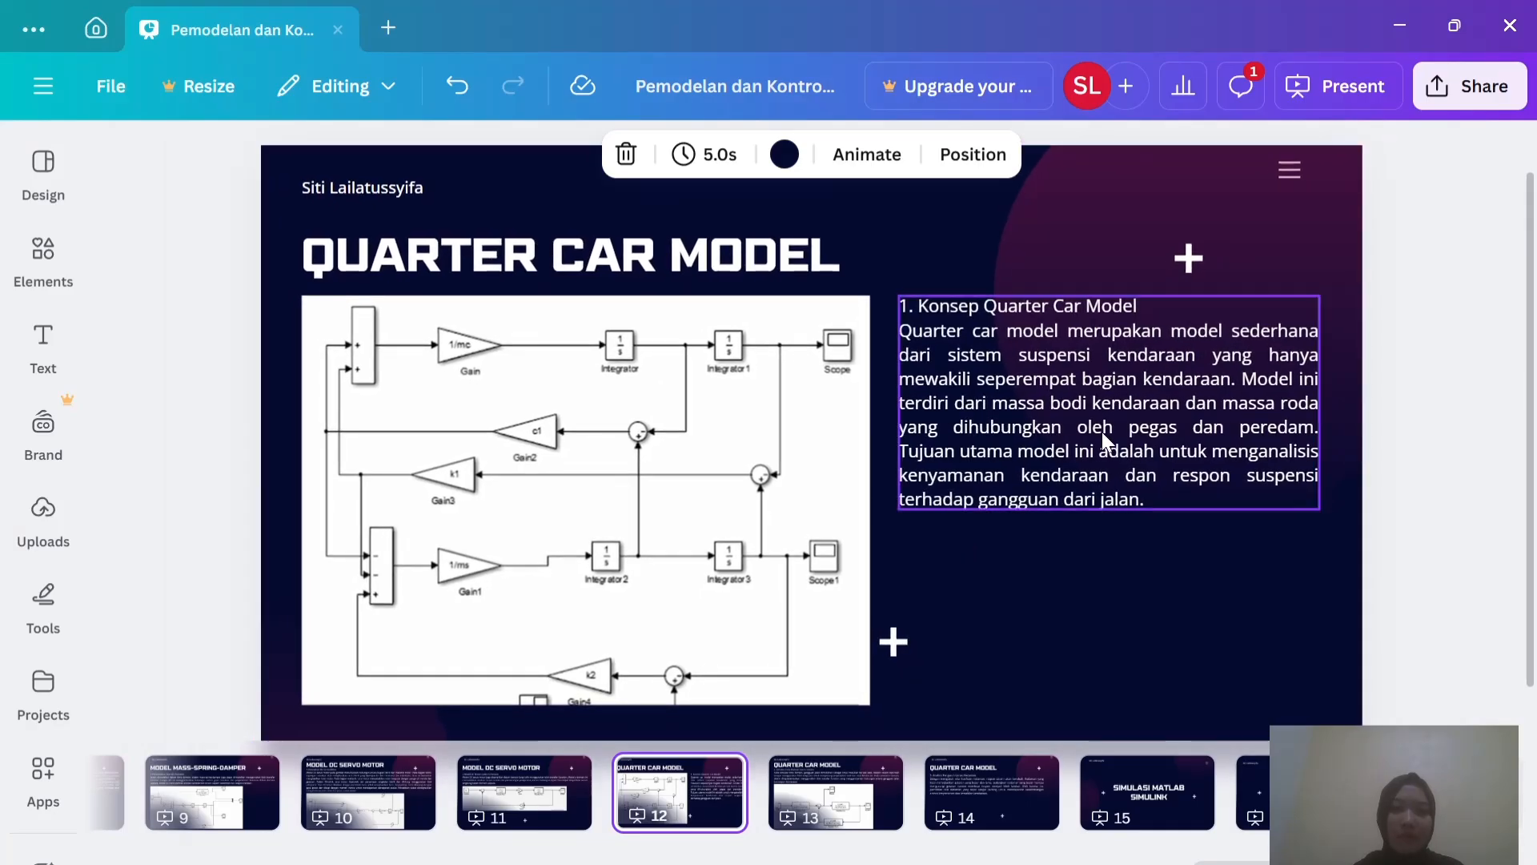
key(alt+Tab)
key(alt+Tab)
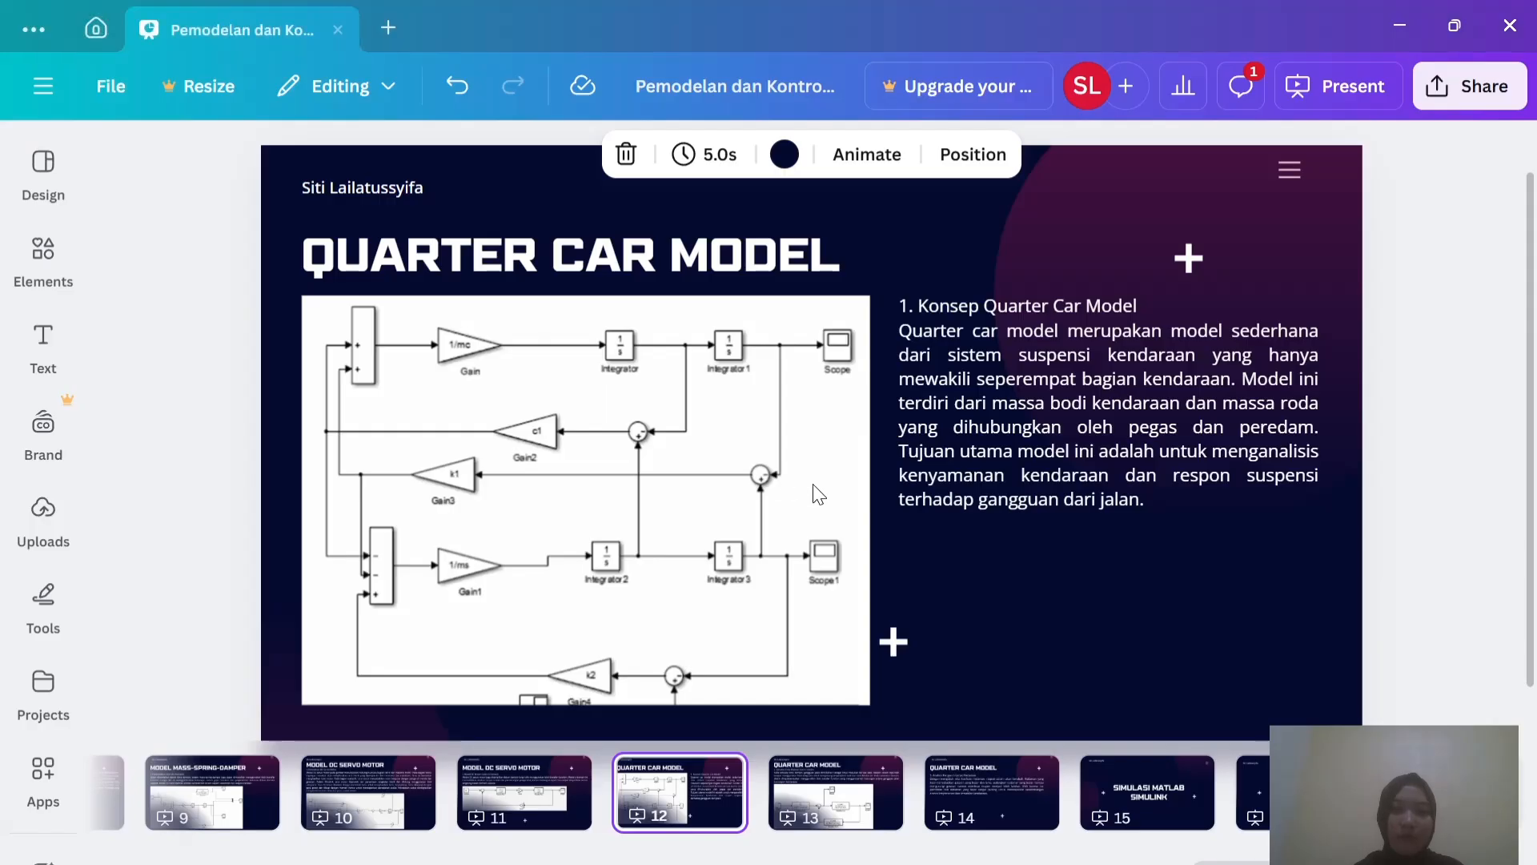
key(alt+Tab)
Step: Try to set the upper feedback Gain's value to c1
double_click(764, 467)
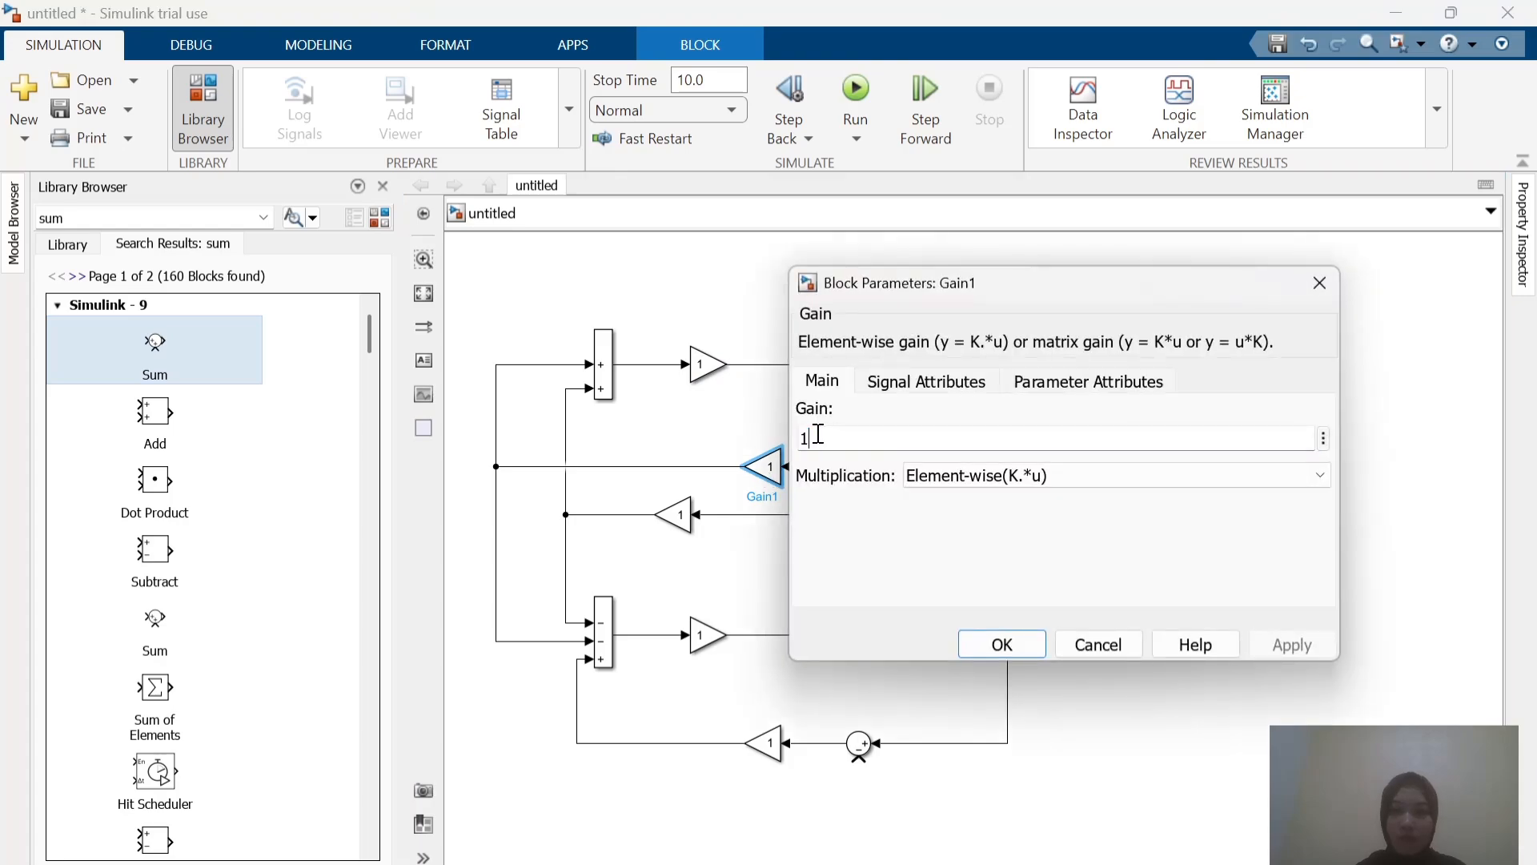
text(c)
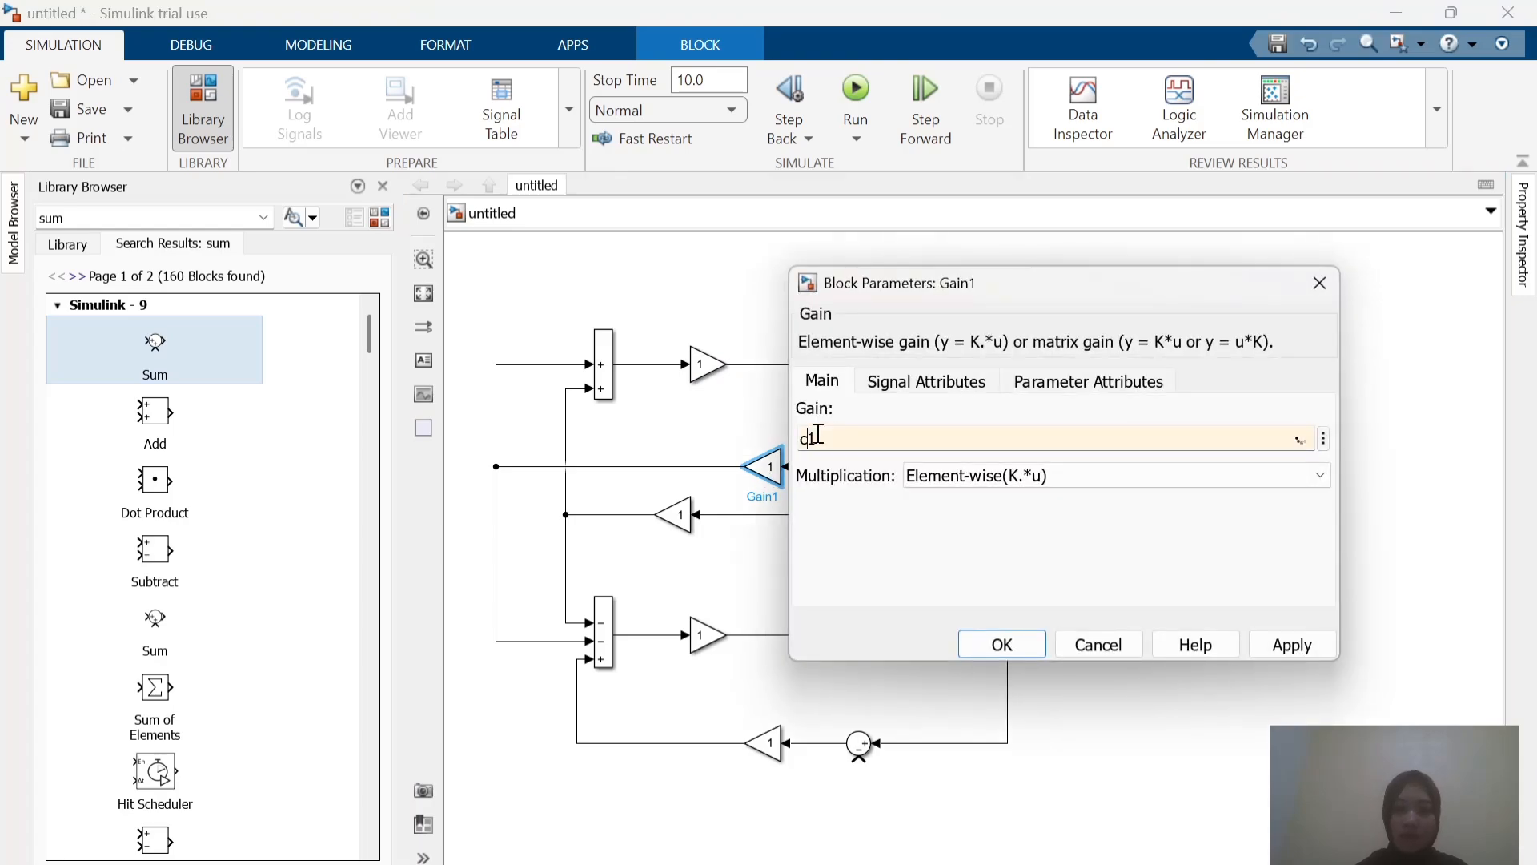
click(1001, 645)
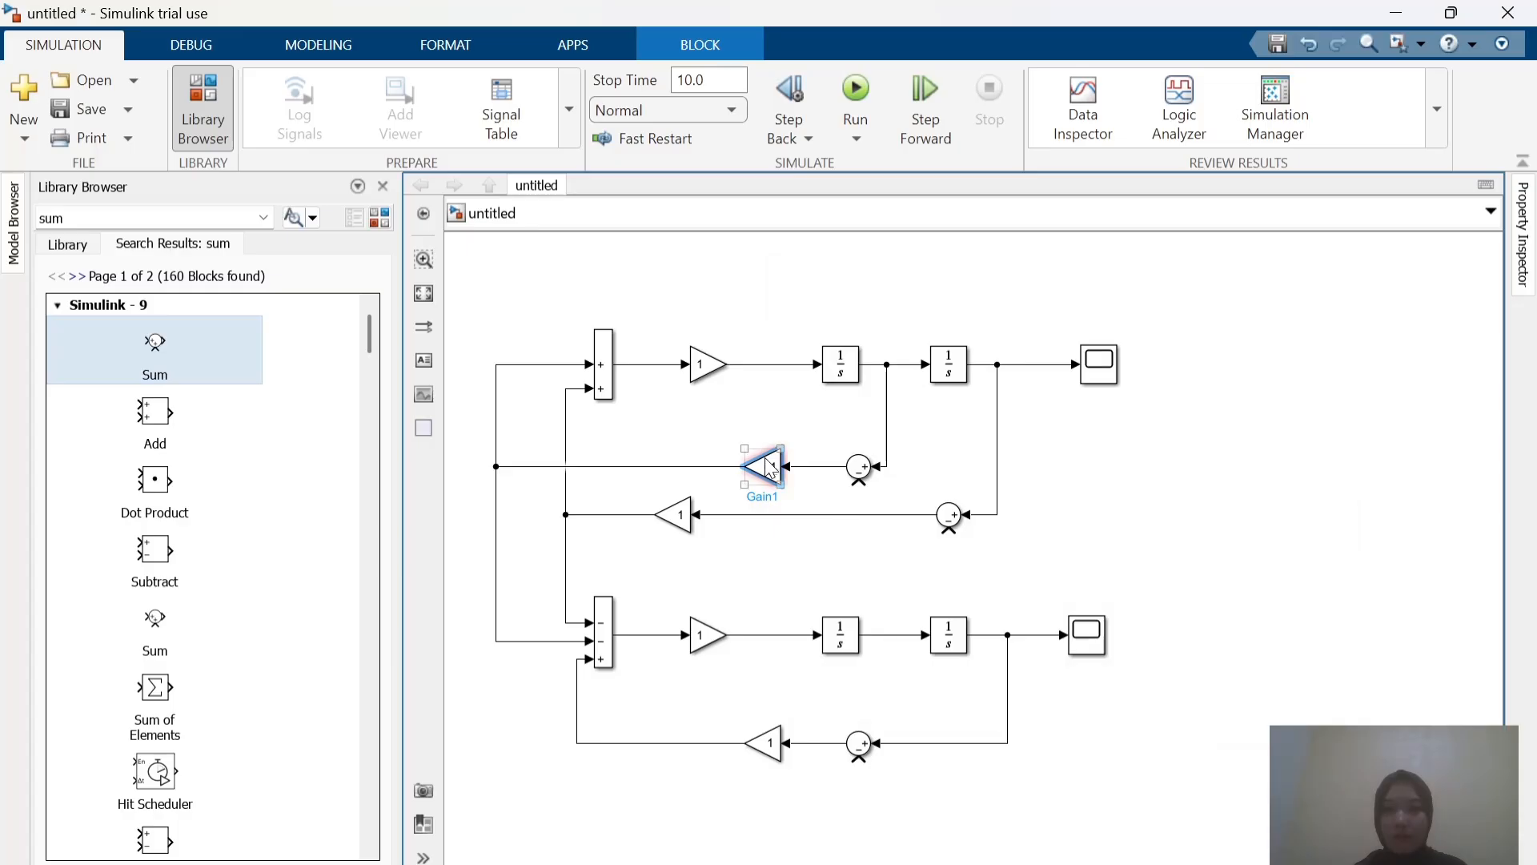
double_click(762, 467)
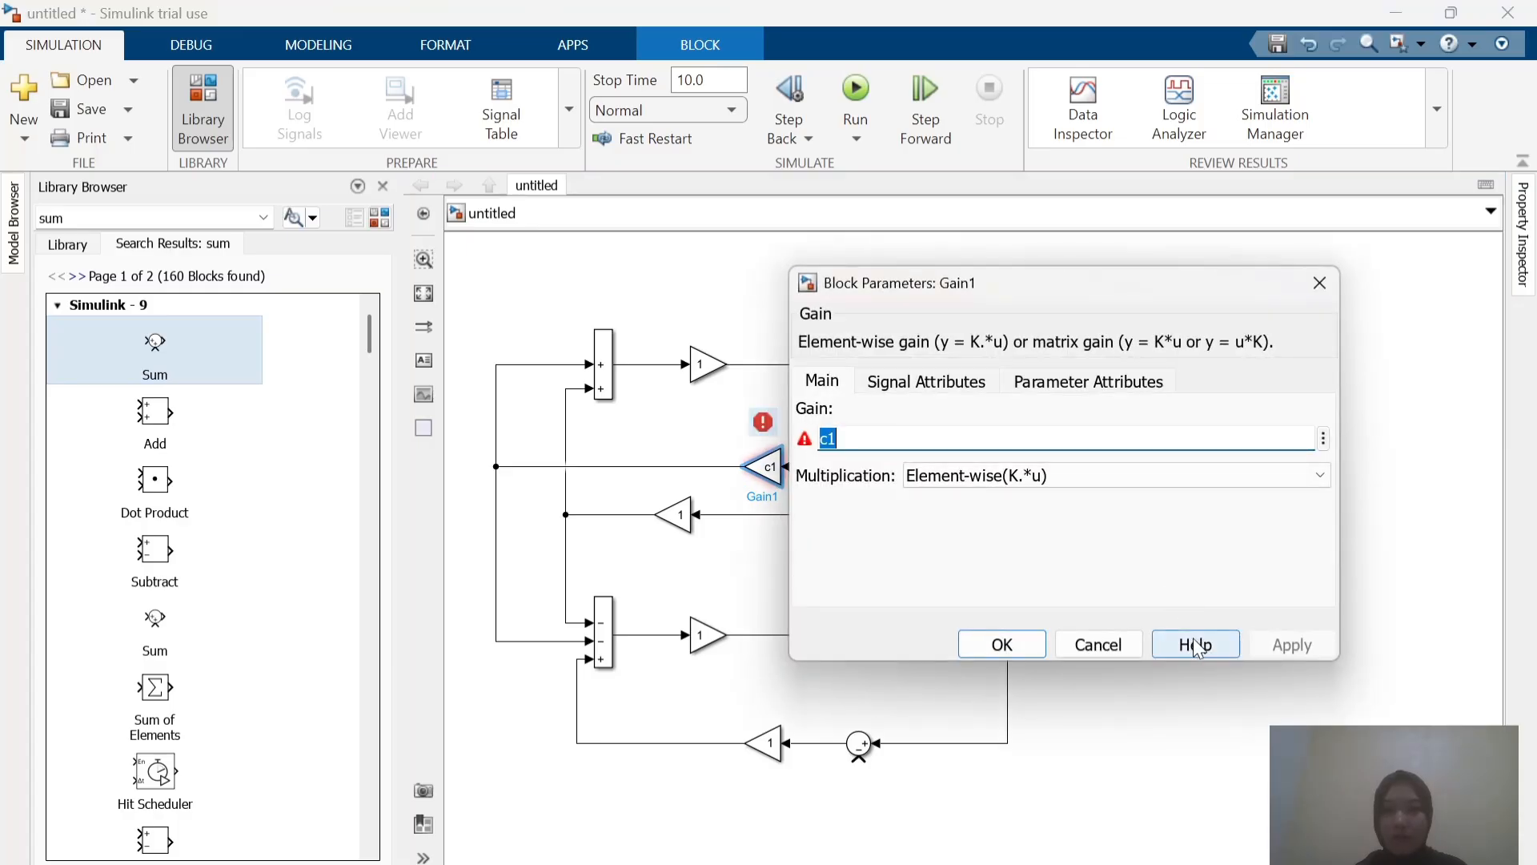
key(BackSpace)
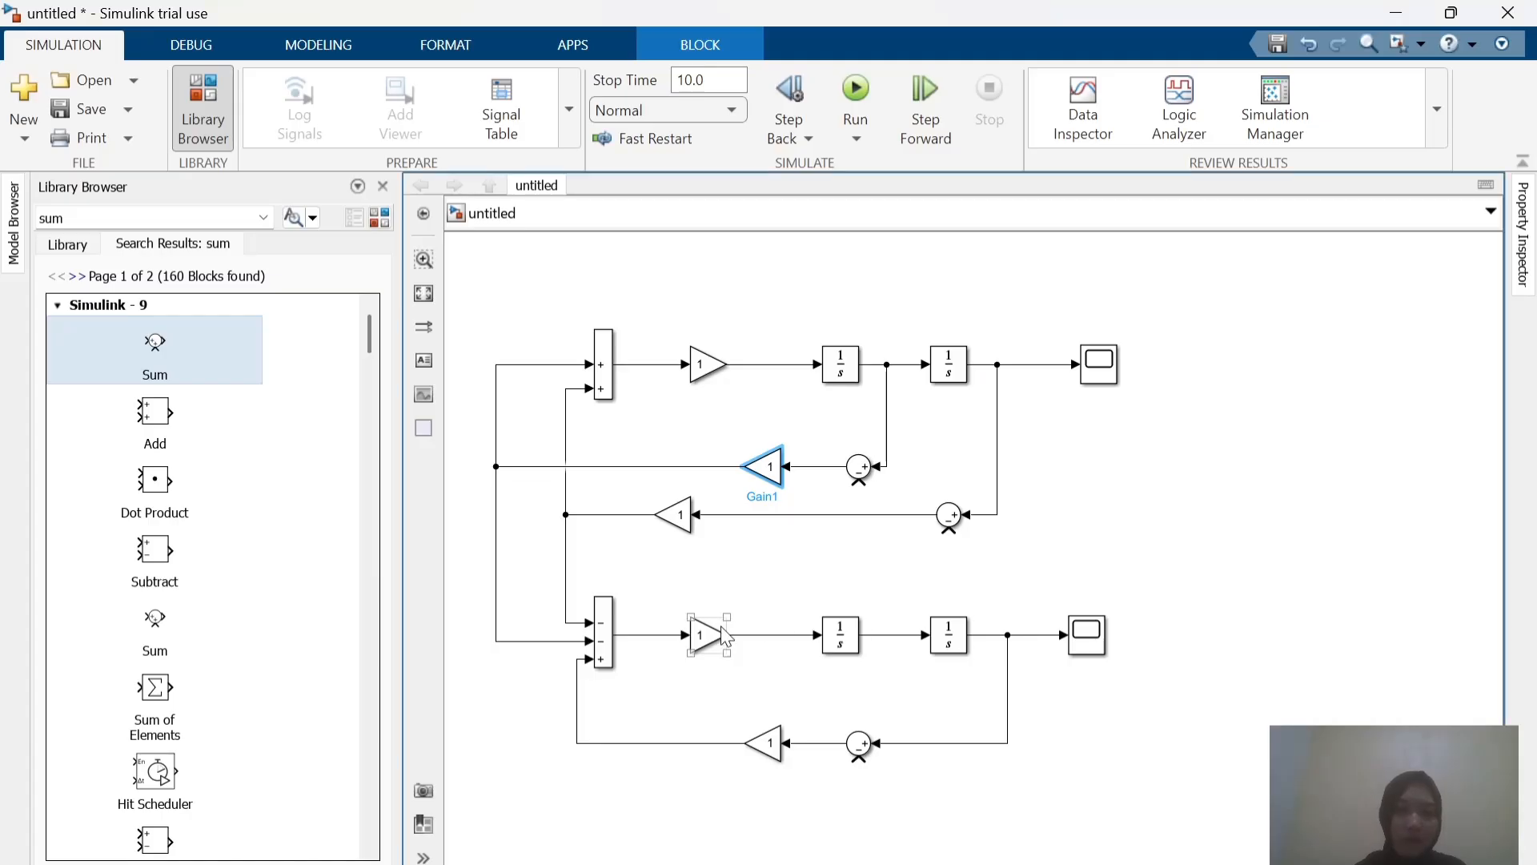
Step: Try to set the lower-row Gain's value to 1/ms
click(705, 637)
double_click(704, 638)
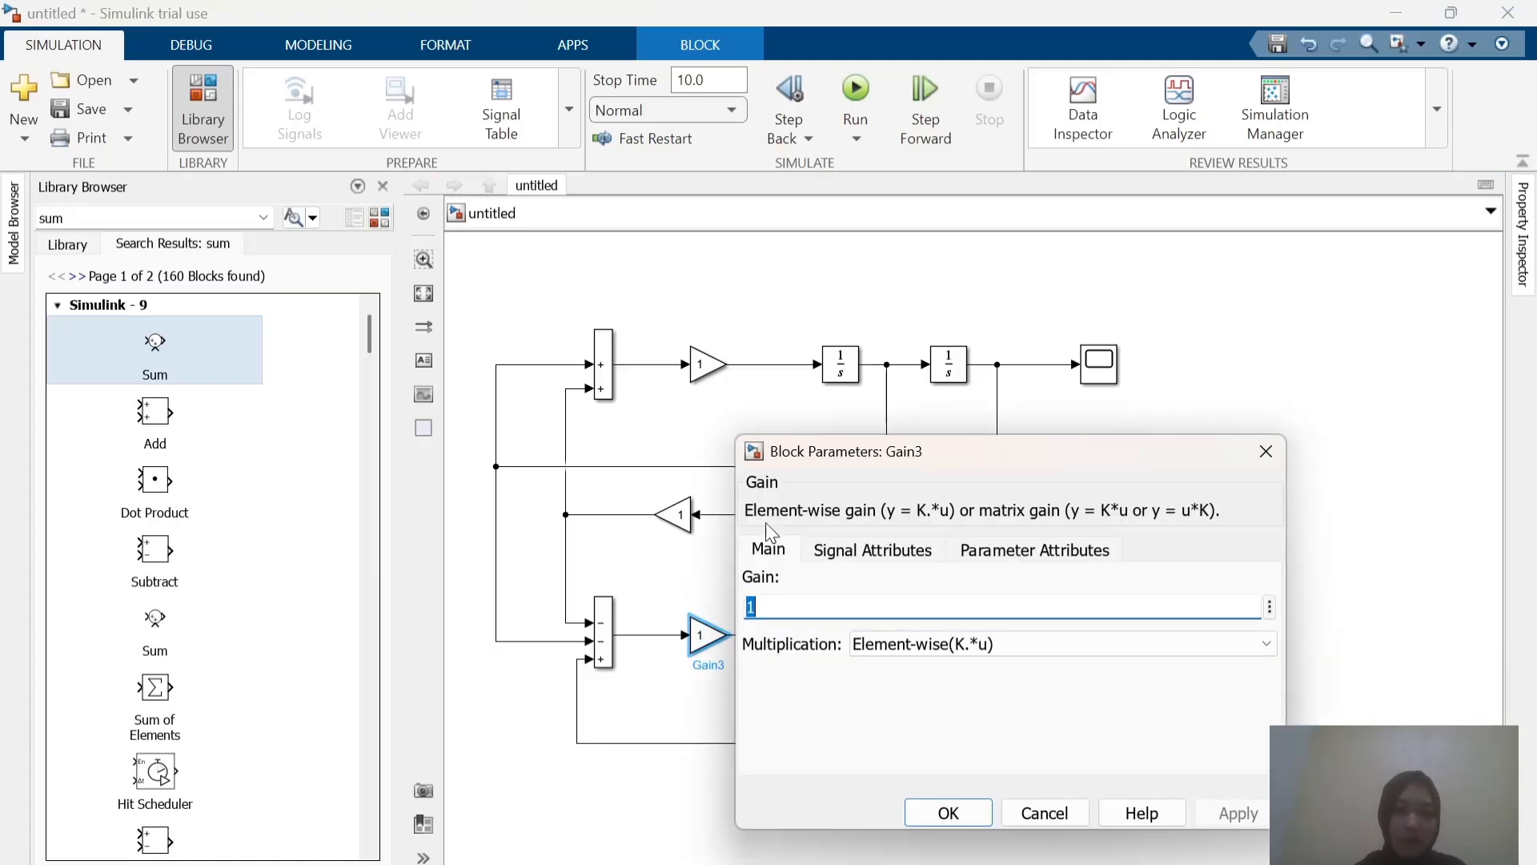
click(823, 610)
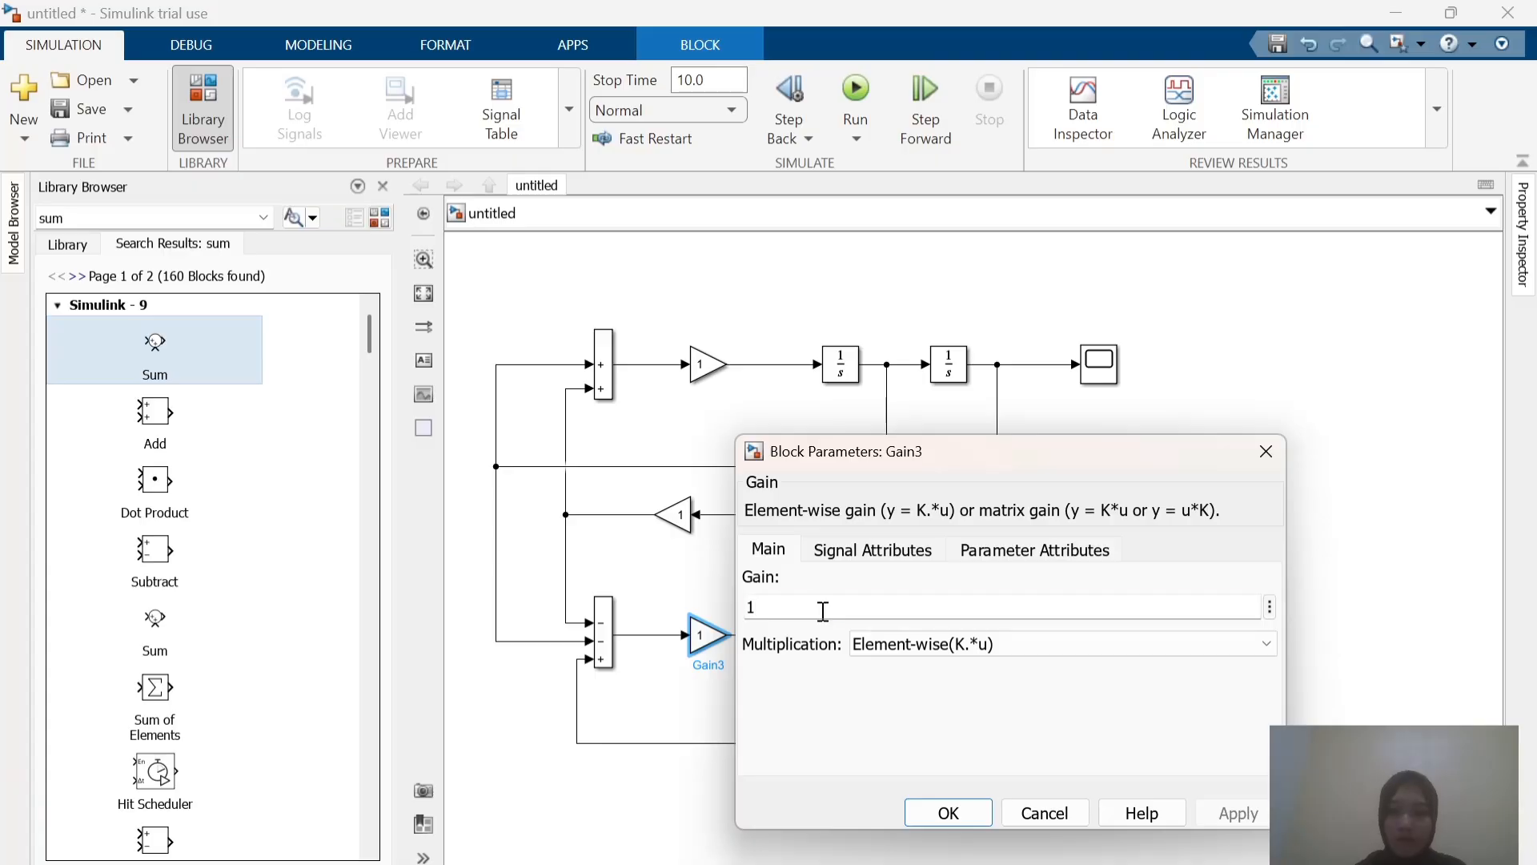
text(/ms)
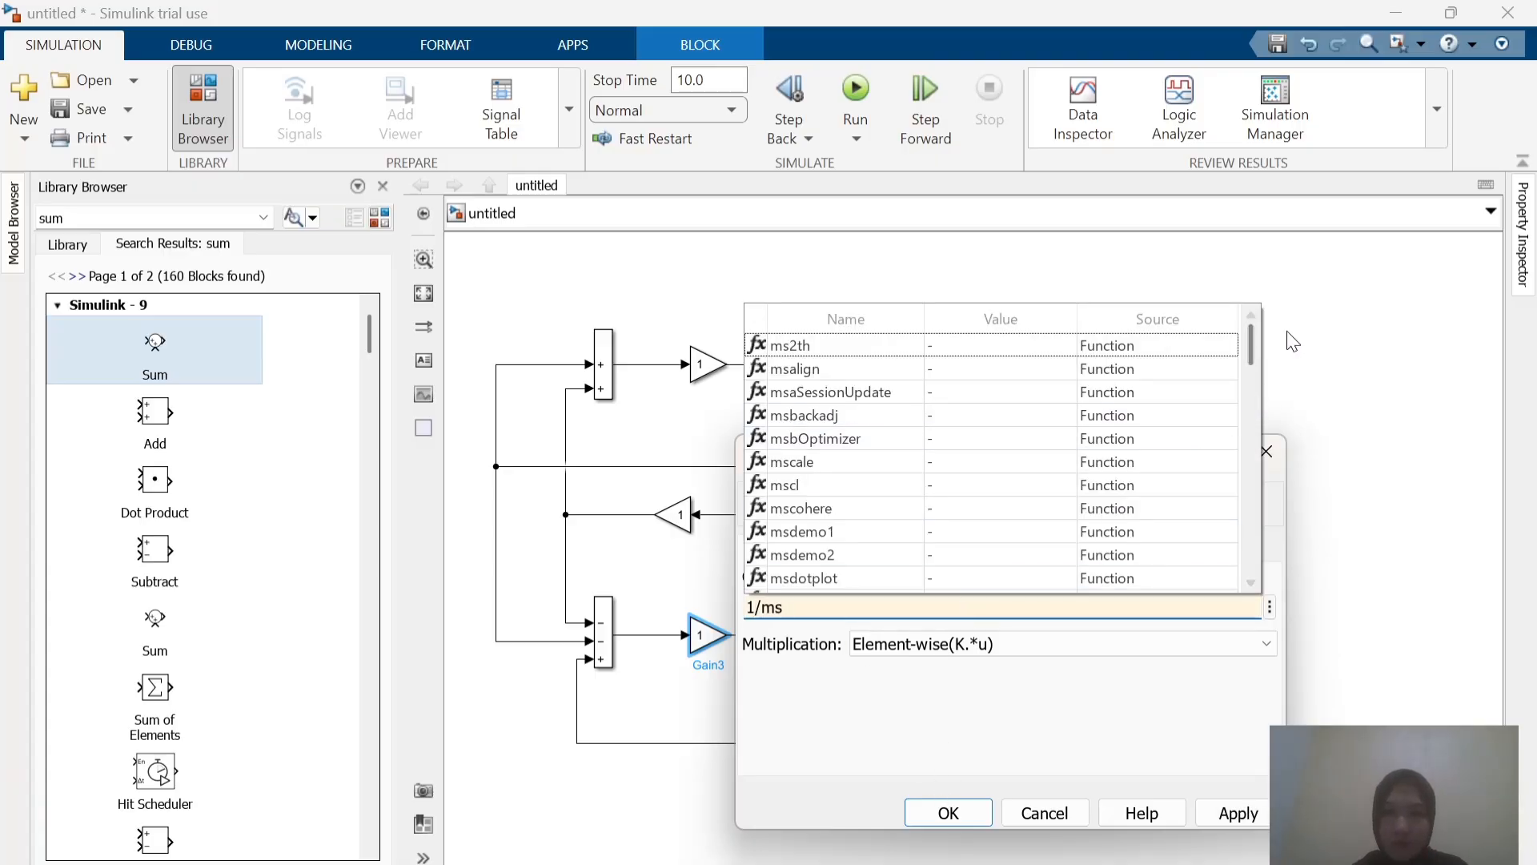
drag(1250, 343, 1259, 299)
click(967, 809)
click(967, 810)
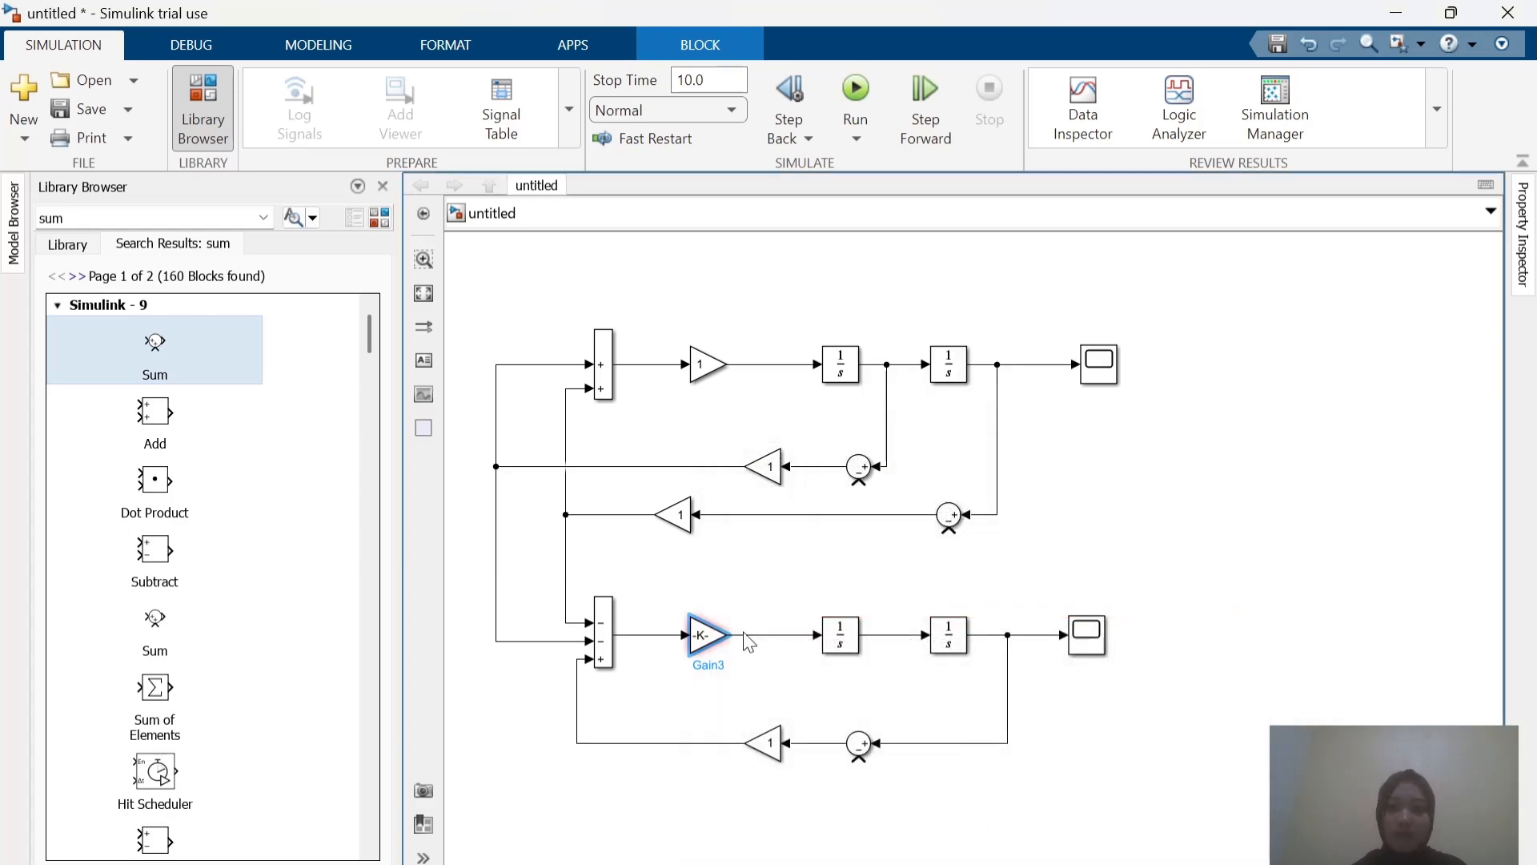
Step: Try Matrix(K*u) multiplication for the lower-row Gain, cancel the parameter changes, and revert its 1/ms value
double_click(698, 632)
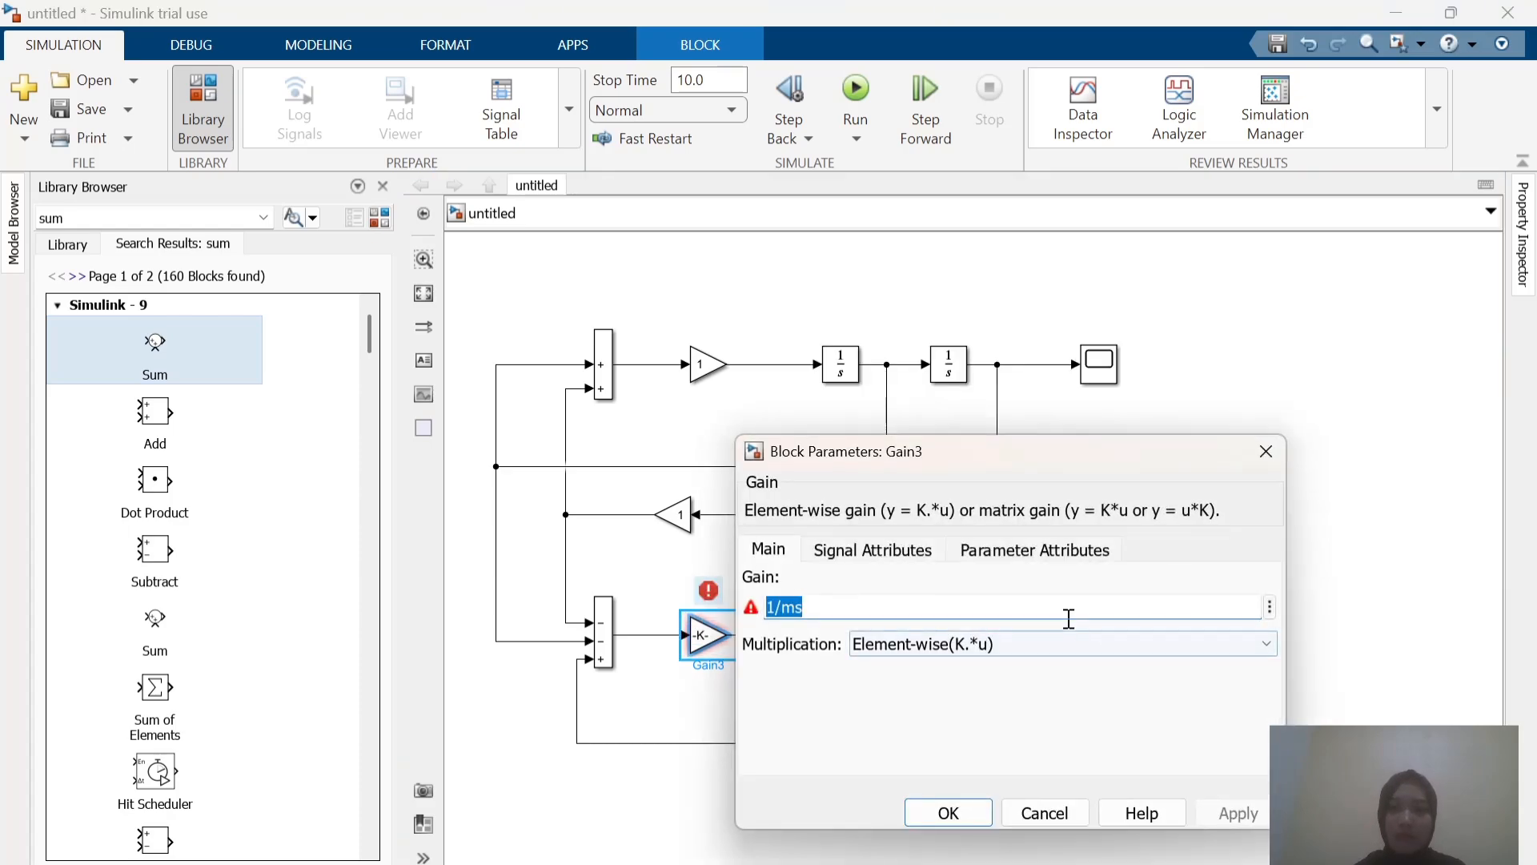
click(1060, 645)
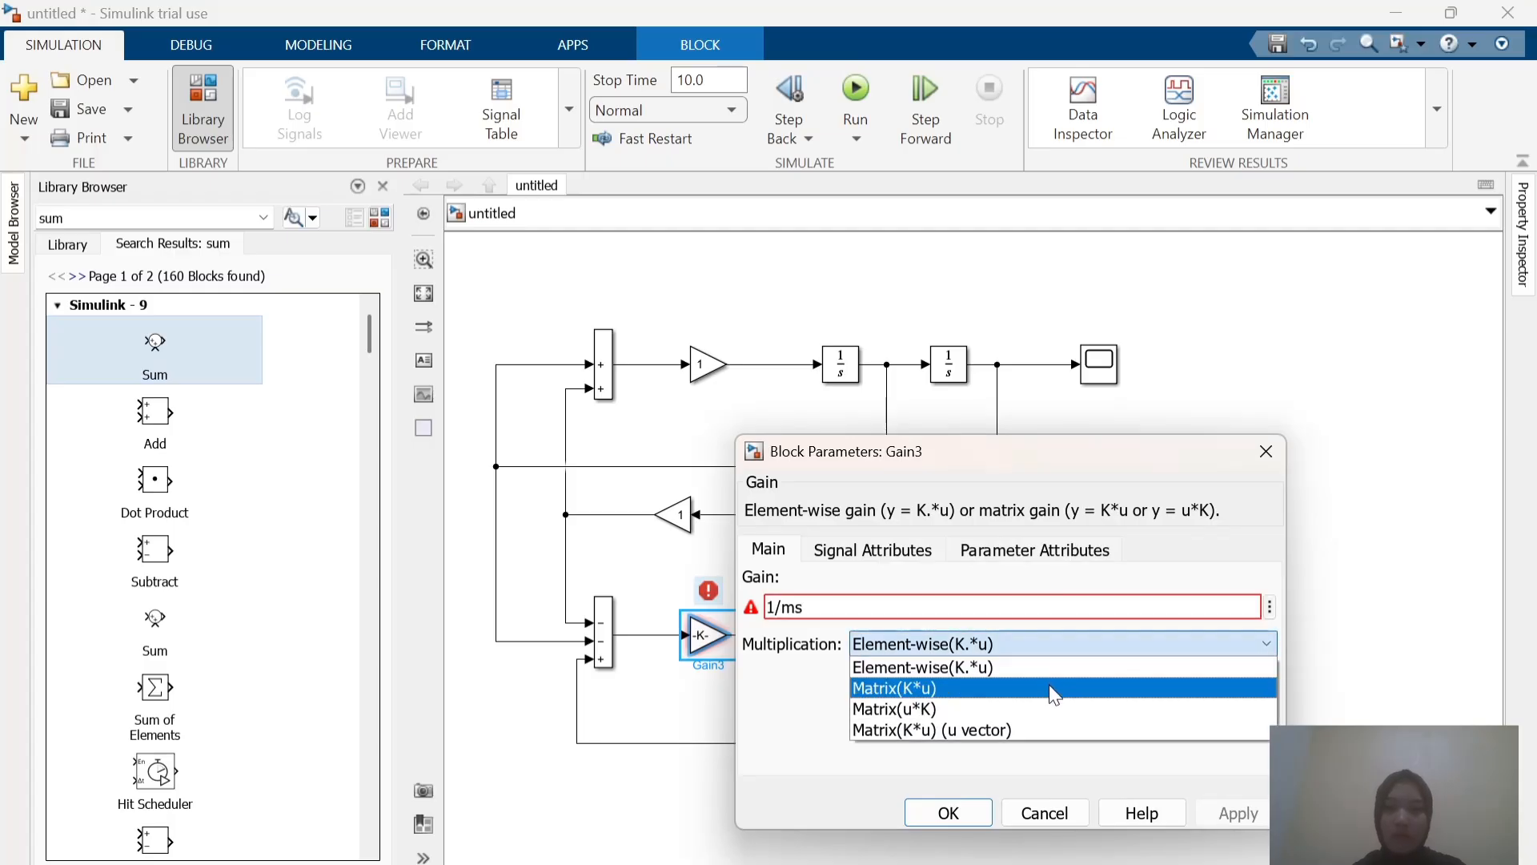
click(987, 667)
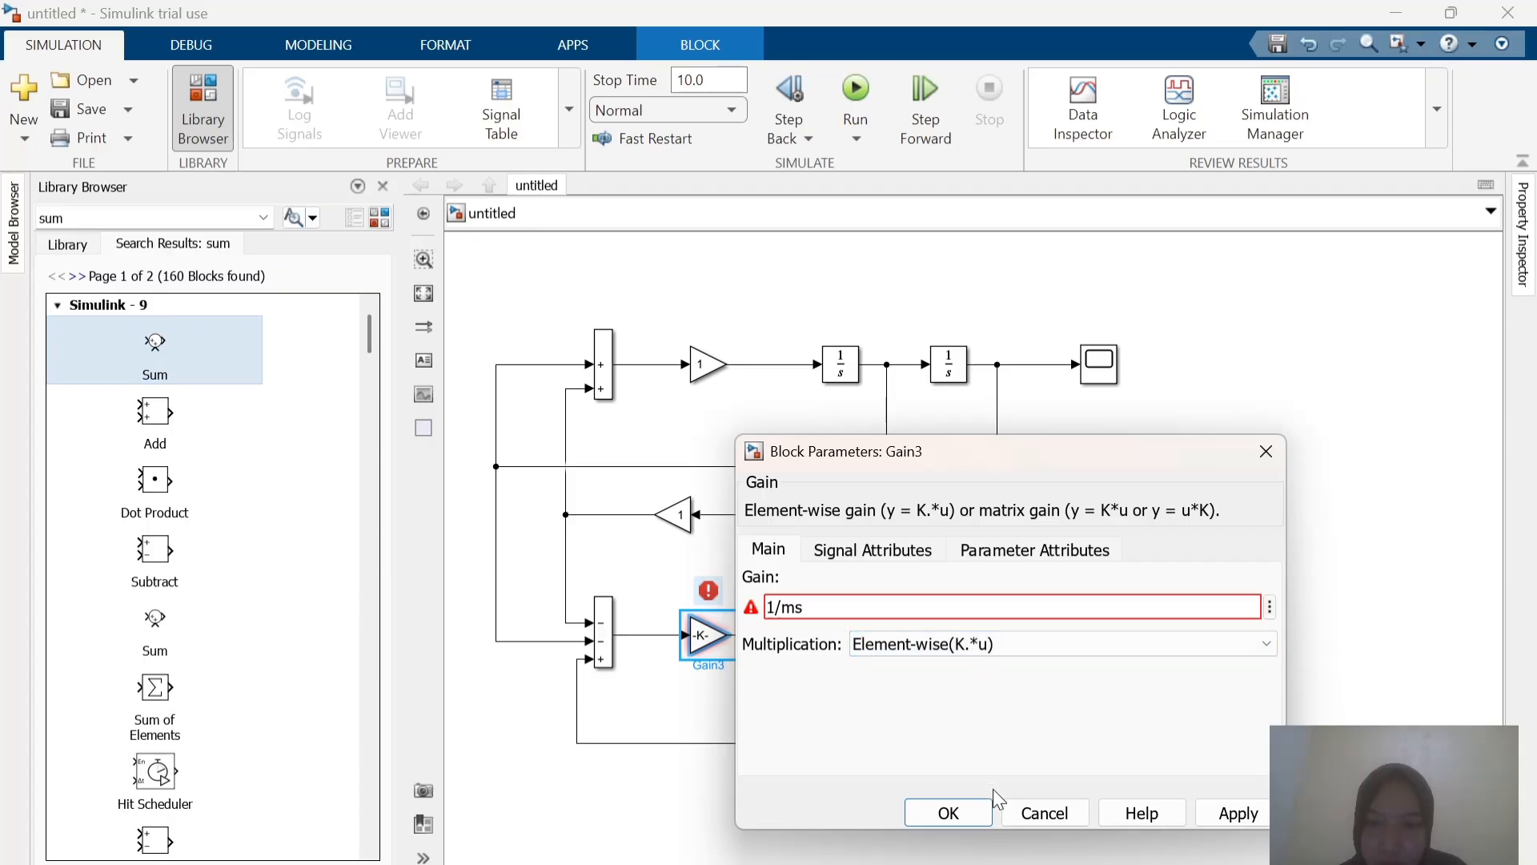
click(1015, 640)
click(1001, 687)
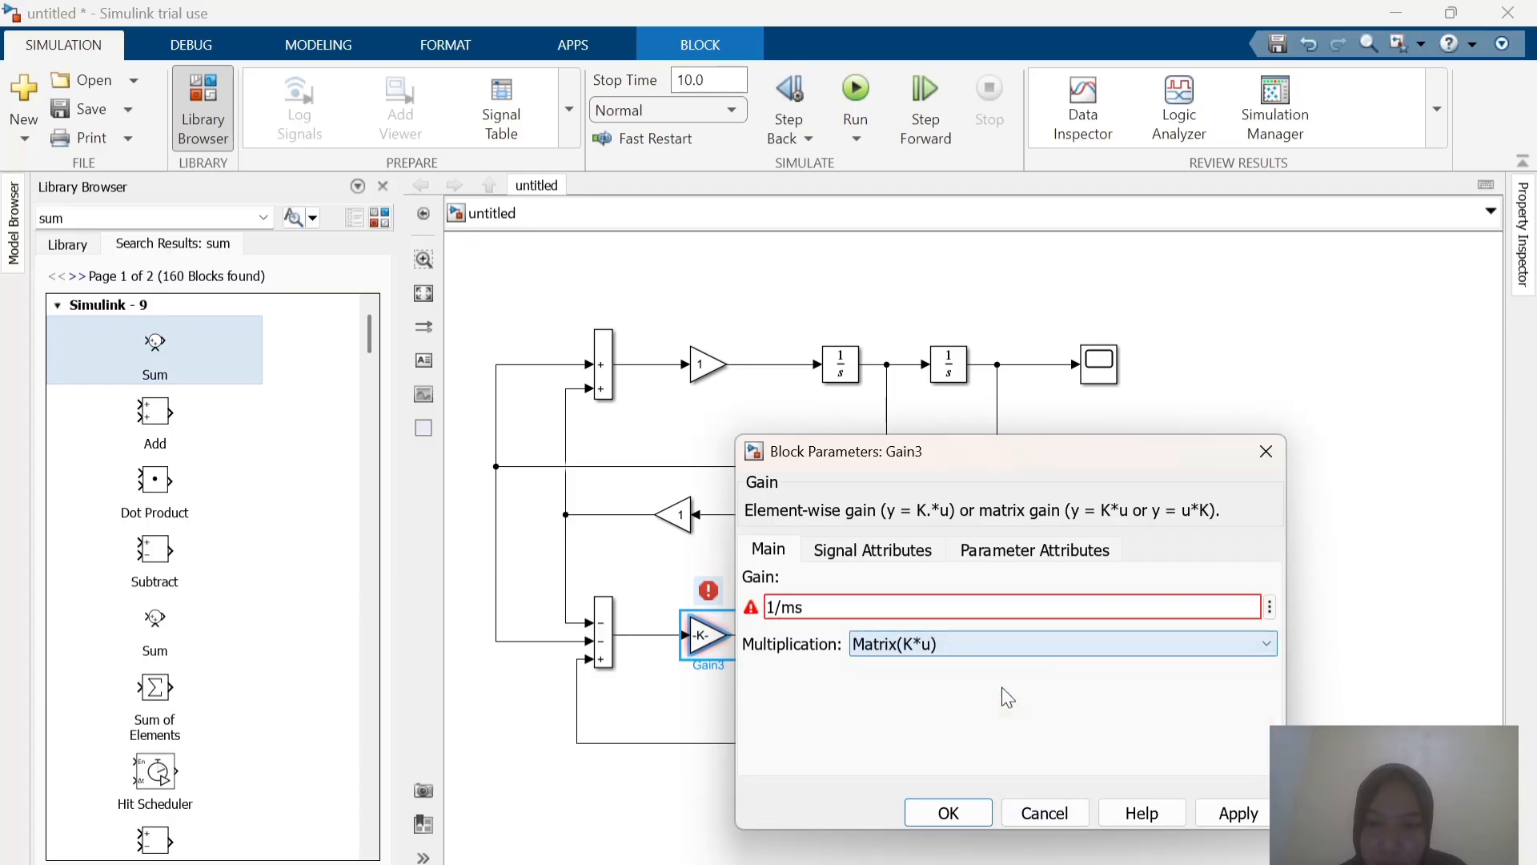
click(1030, 639)
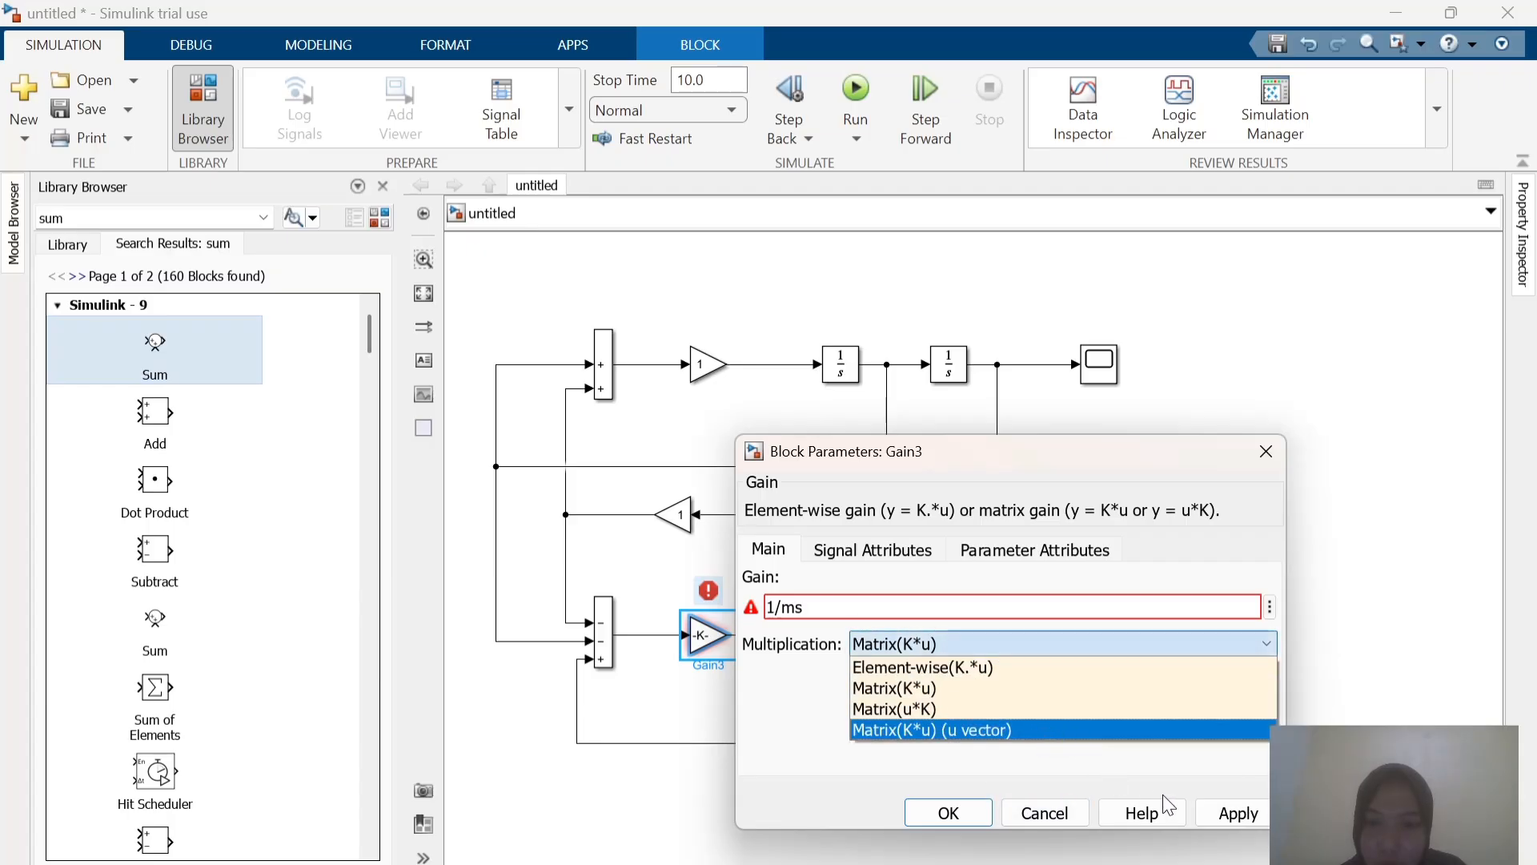
click(1041, 813)
click(1041, 814)
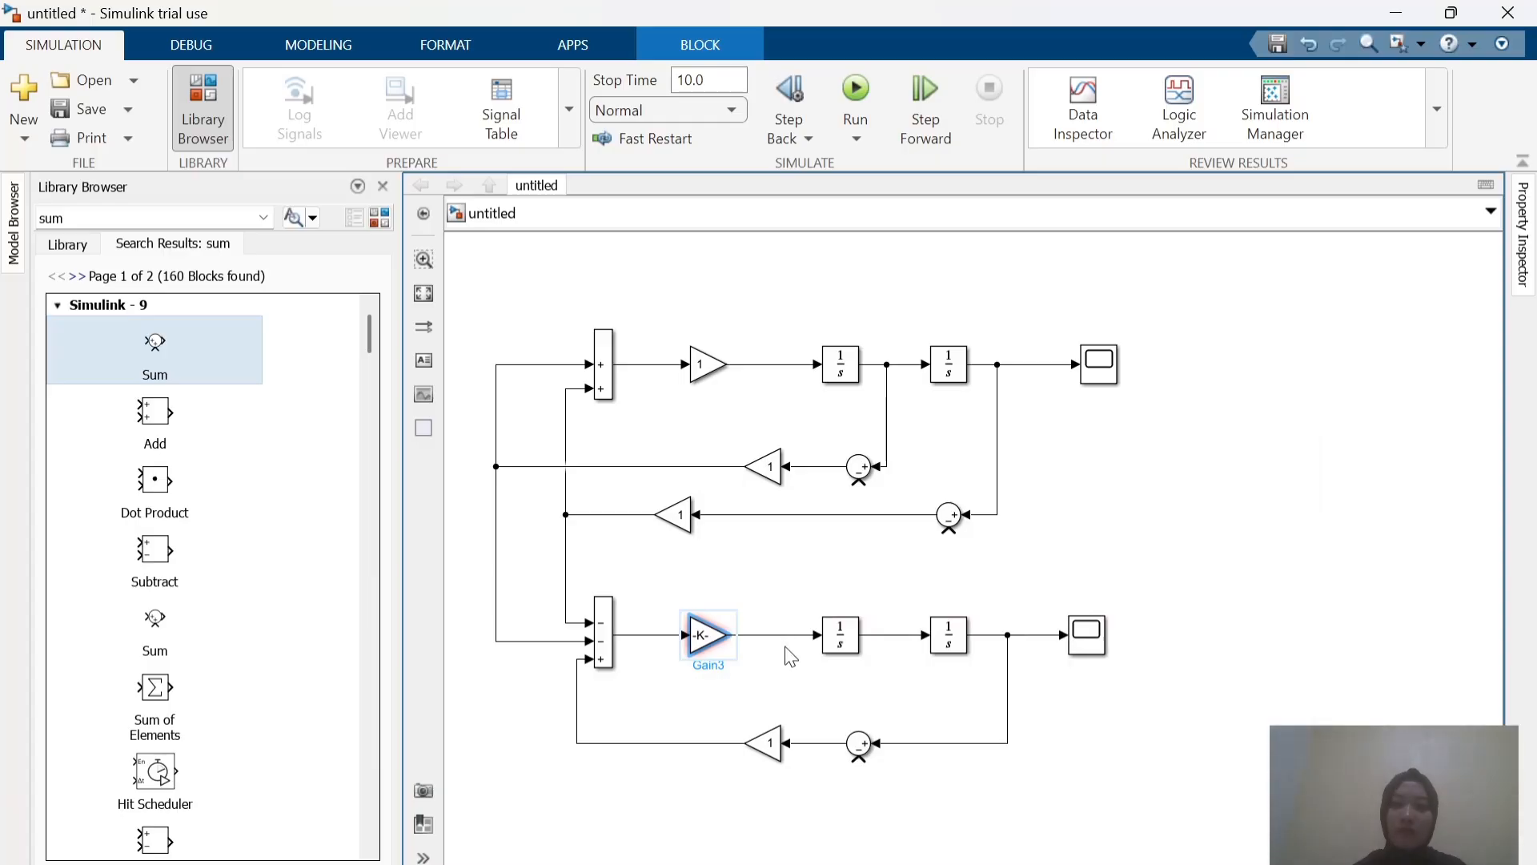
click(1143, 672)
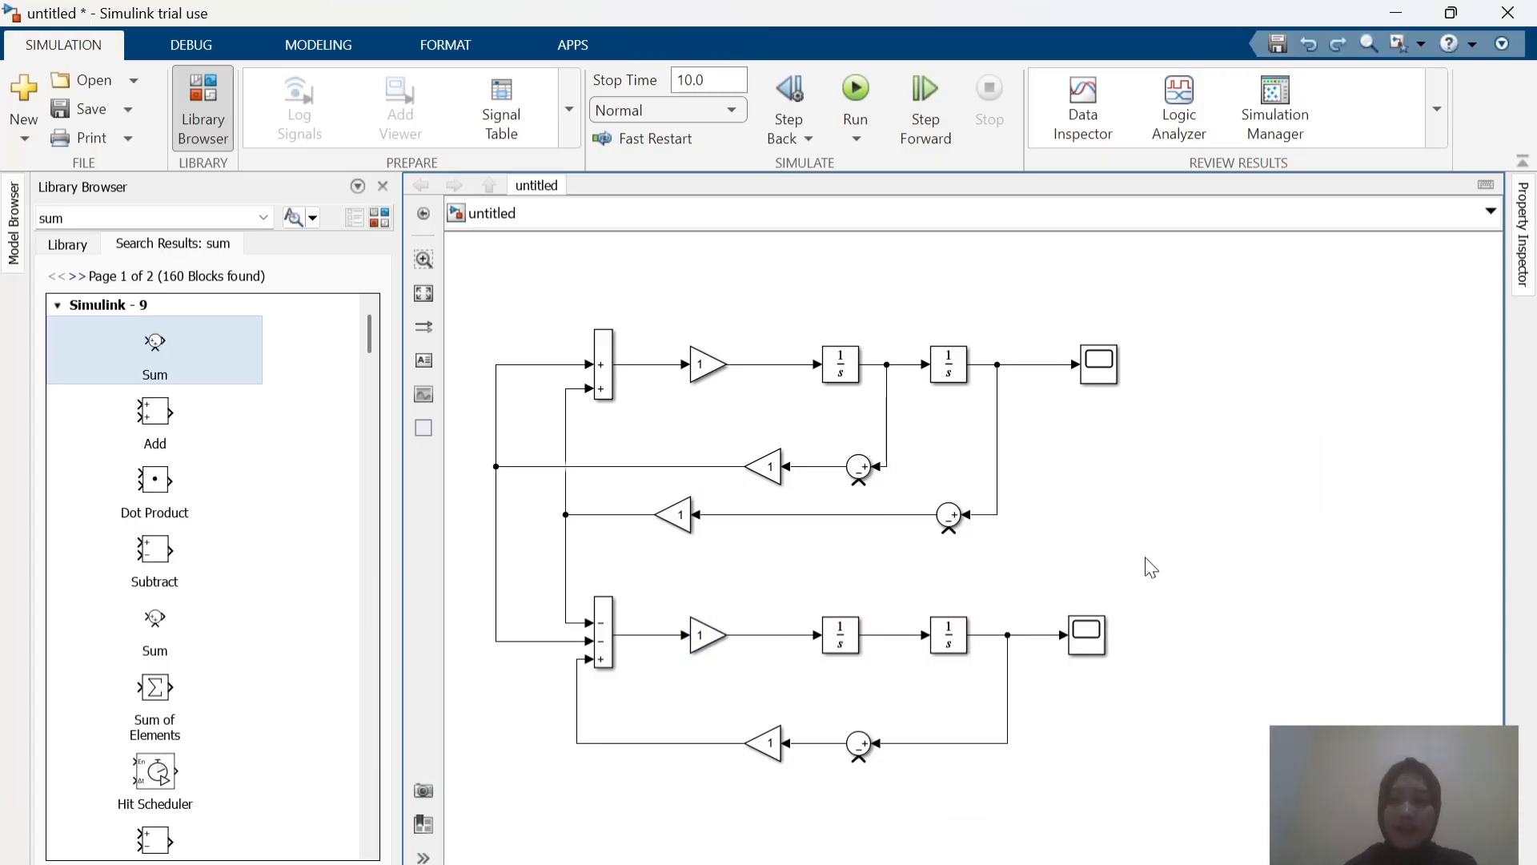
Step: Try to run the simulation, and filter the errors out of the Diagnostic Viewer
click(854, 90)
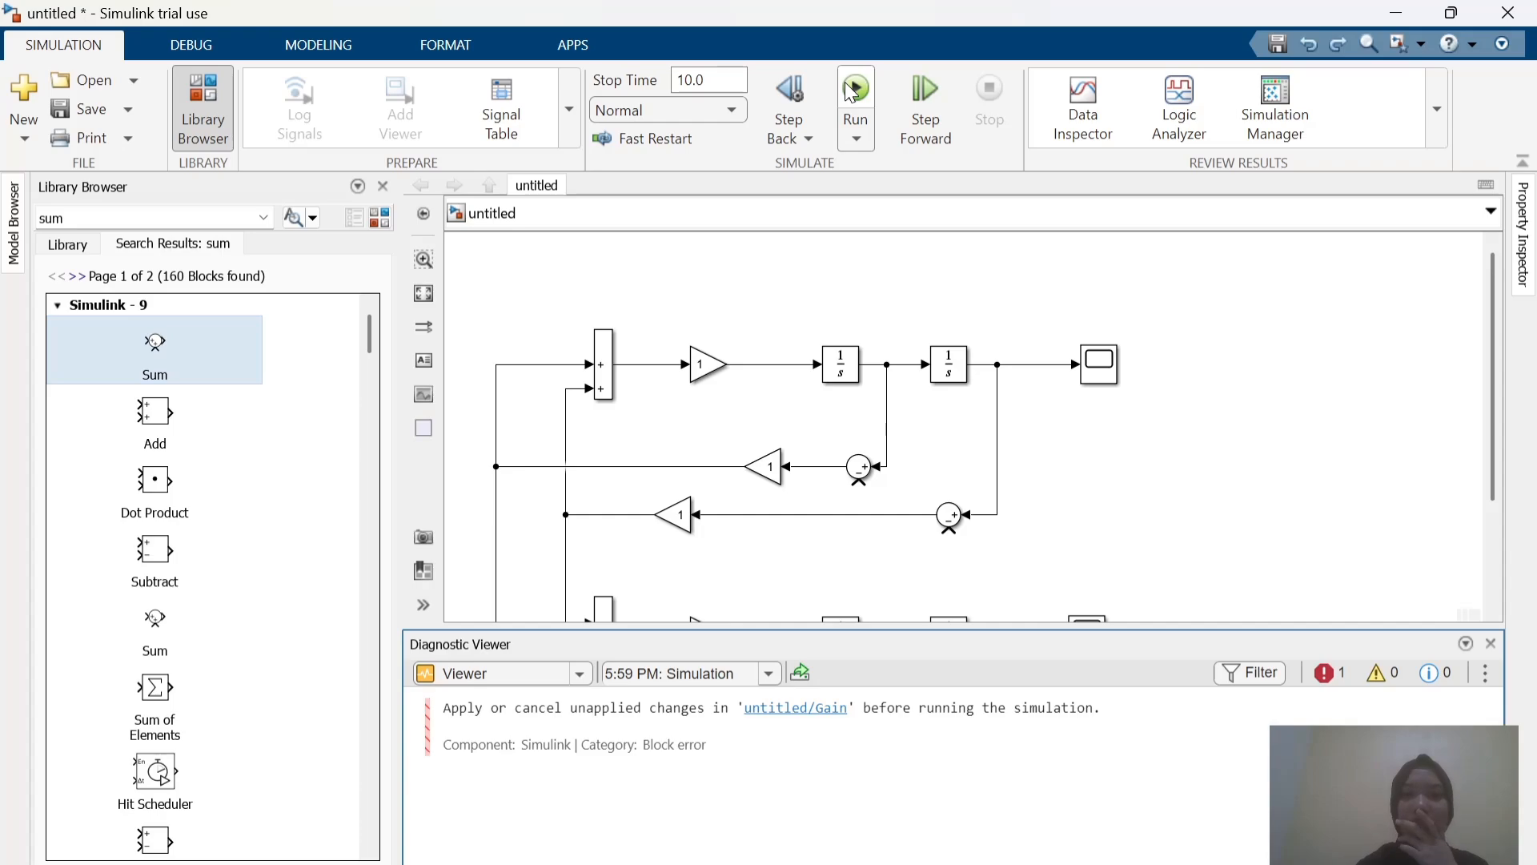
click(1327, 674)
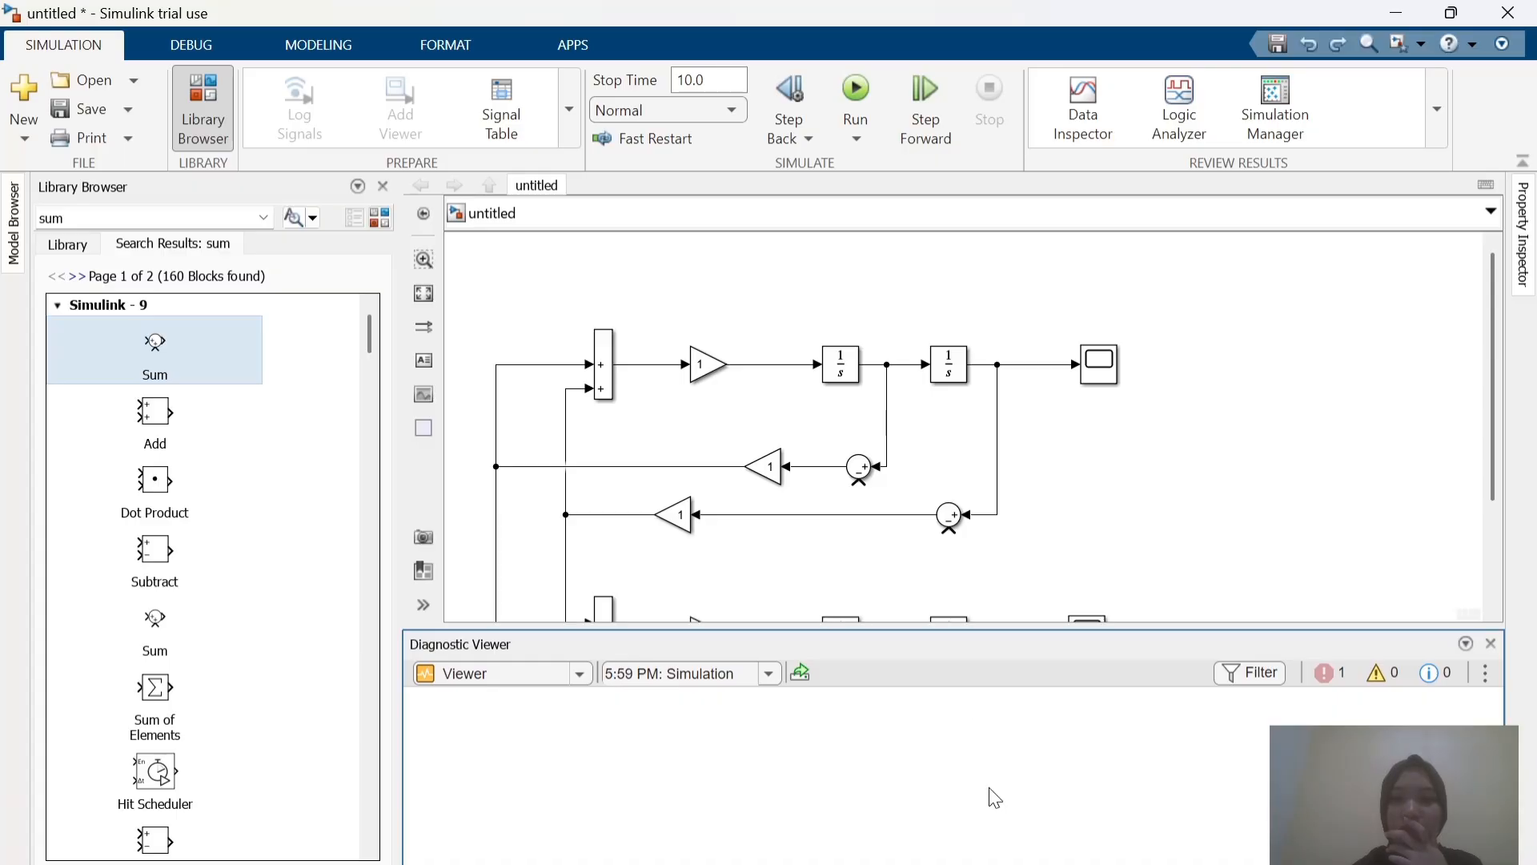
Step: Open the lower-row Scope to inspect its plot, then close it
scroll(1143, 382, down, 3)
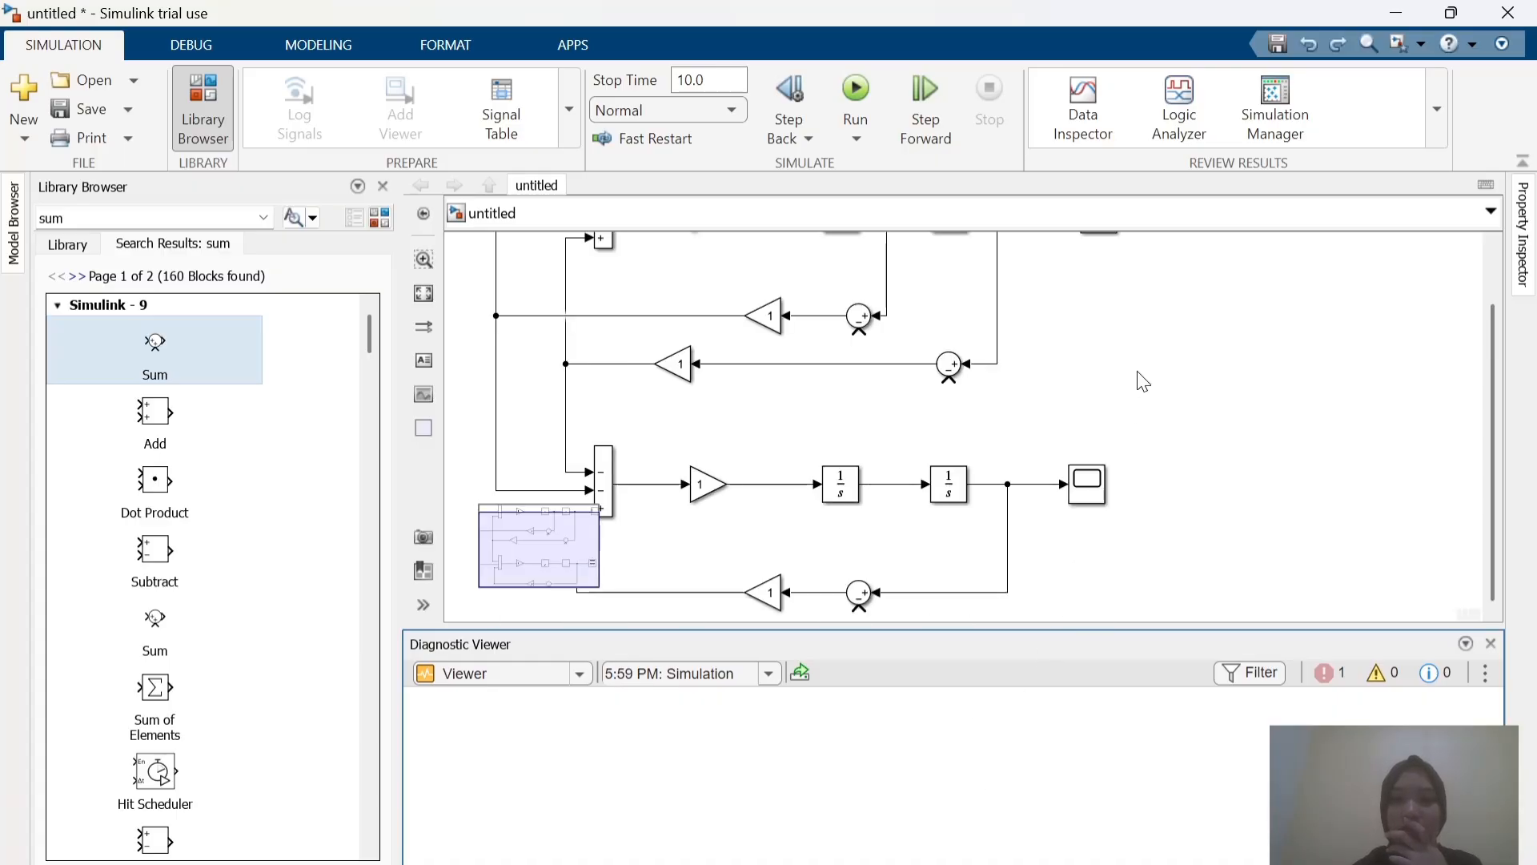
scroll(1143, 382, up, 2)
scroll(1143, 382, down, 1)
scroll(1143, 381, down, 2)
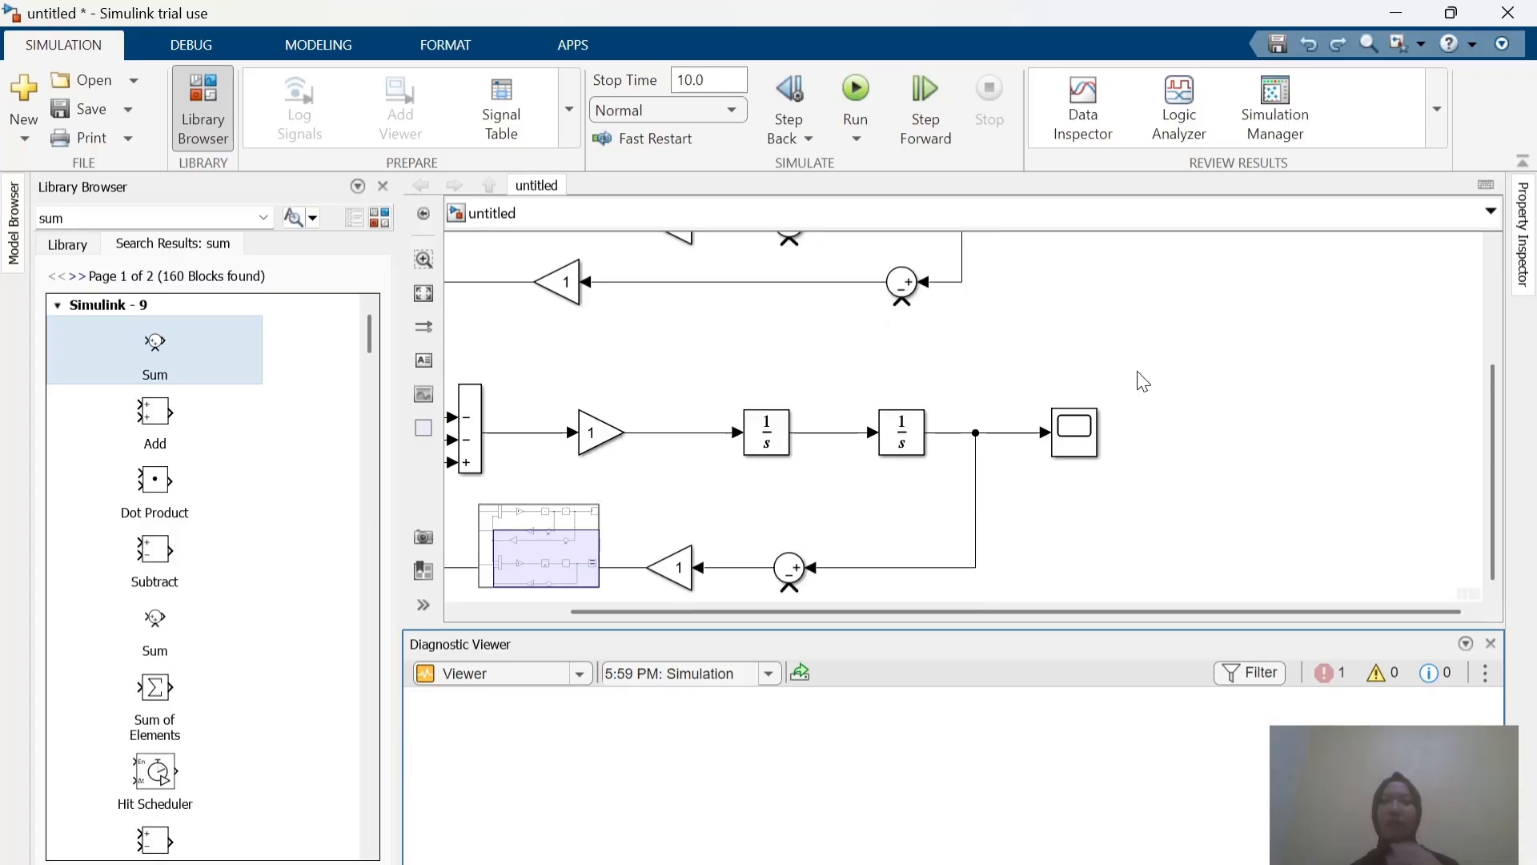
double_click(1094, 437)
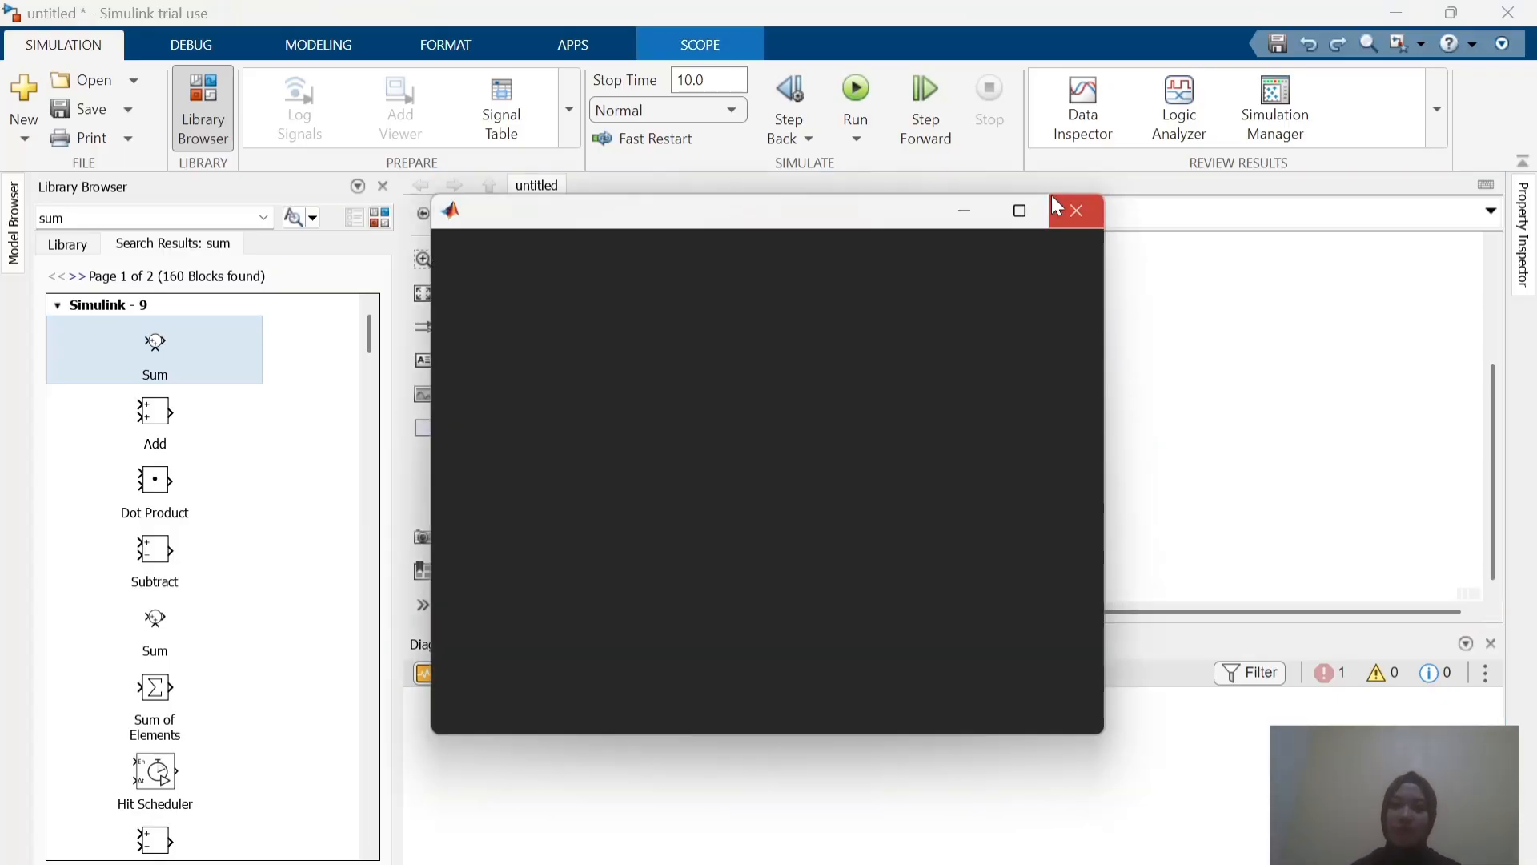
drag(760, 213, 657, 208)
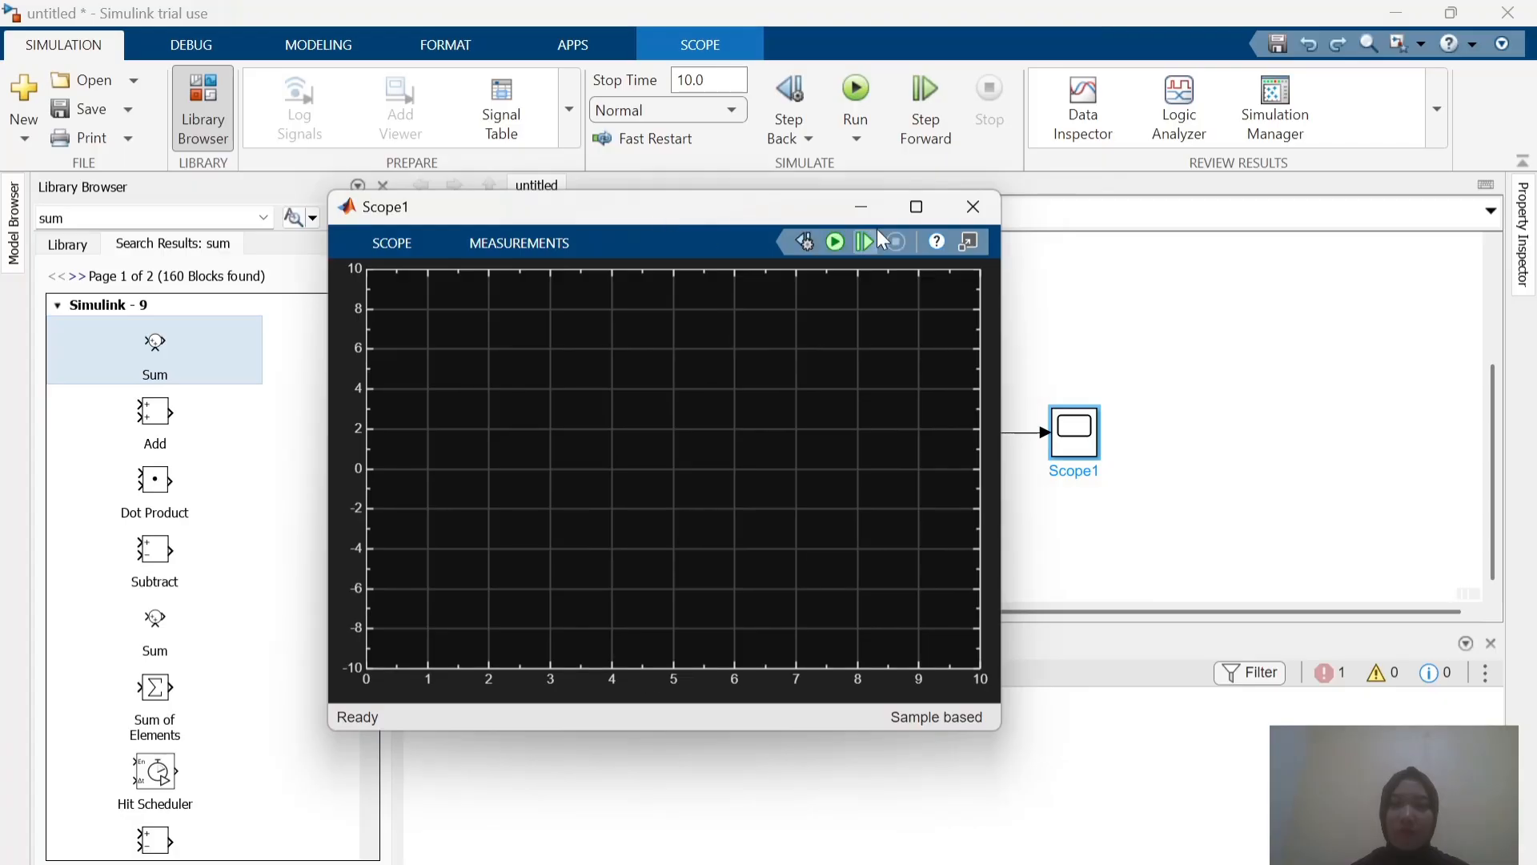
click(971, 212)
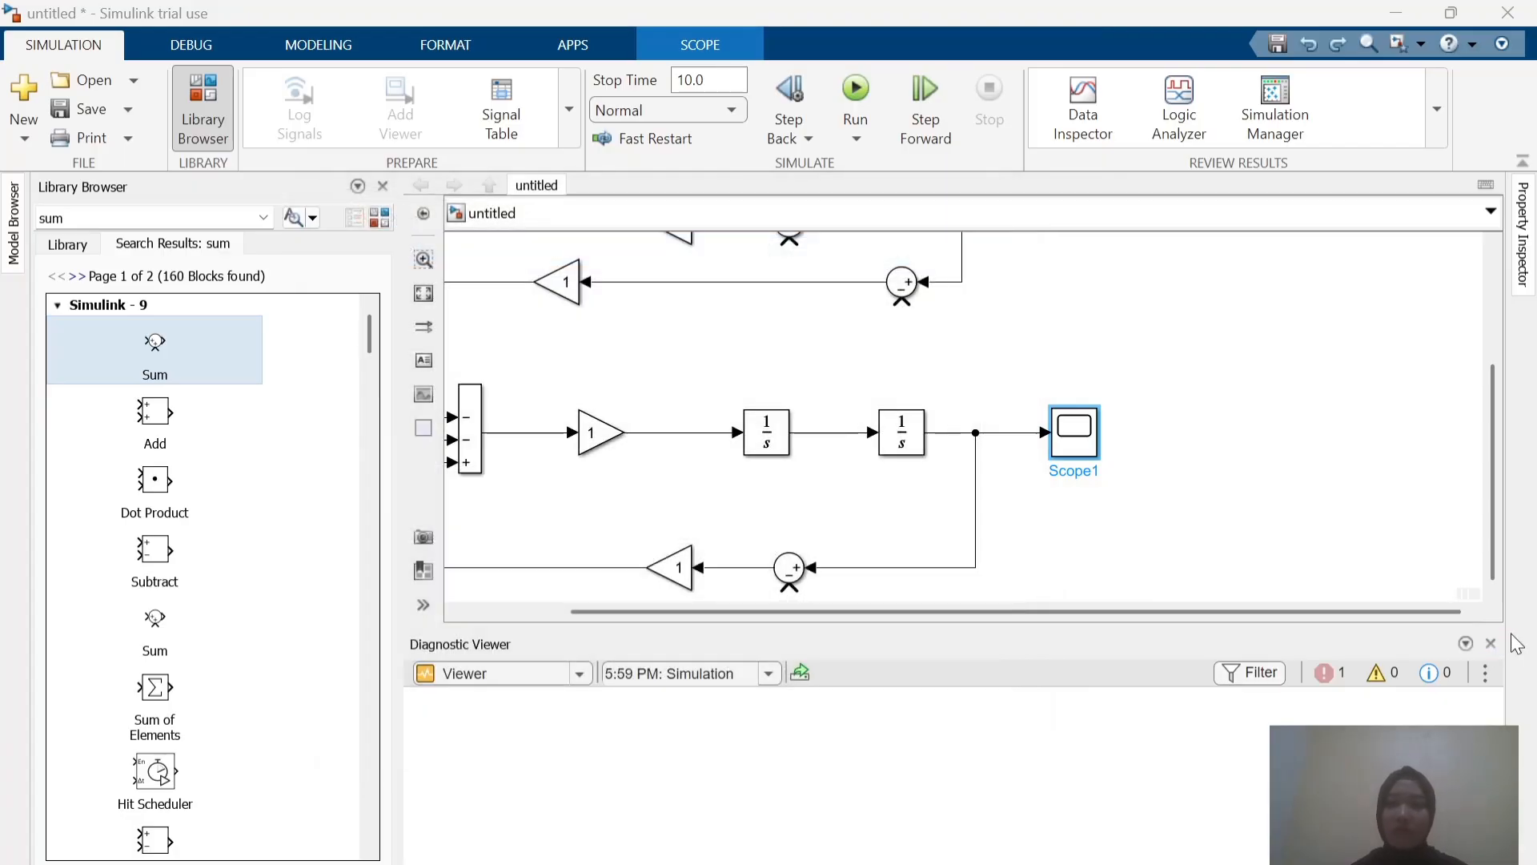
Step: Show the simulation errors in the Diagnostic Viewer again, then close the viewer
click(1332, 674)
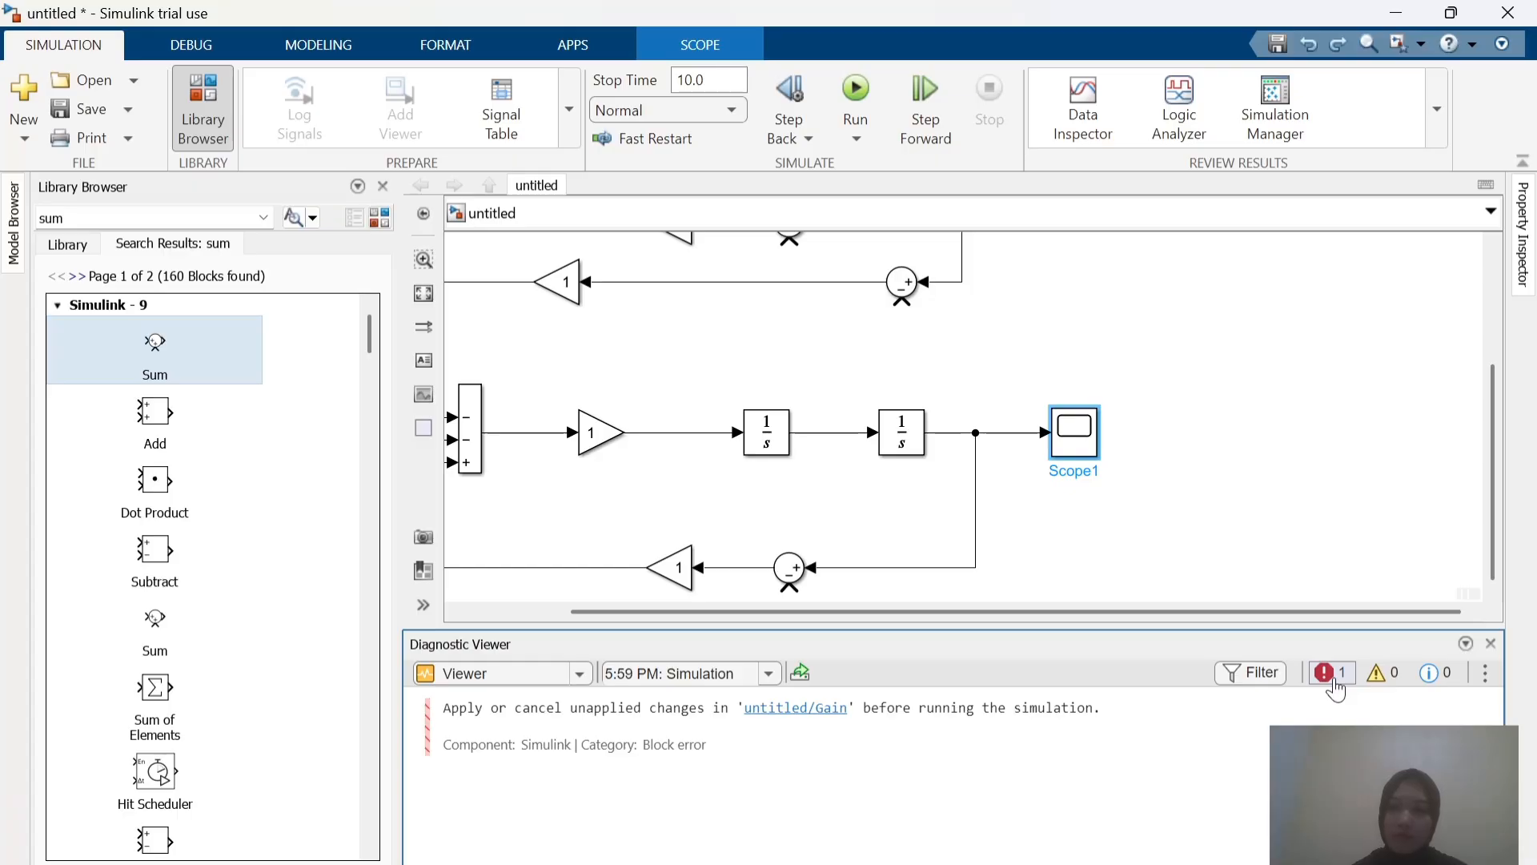
click(1492, 644)
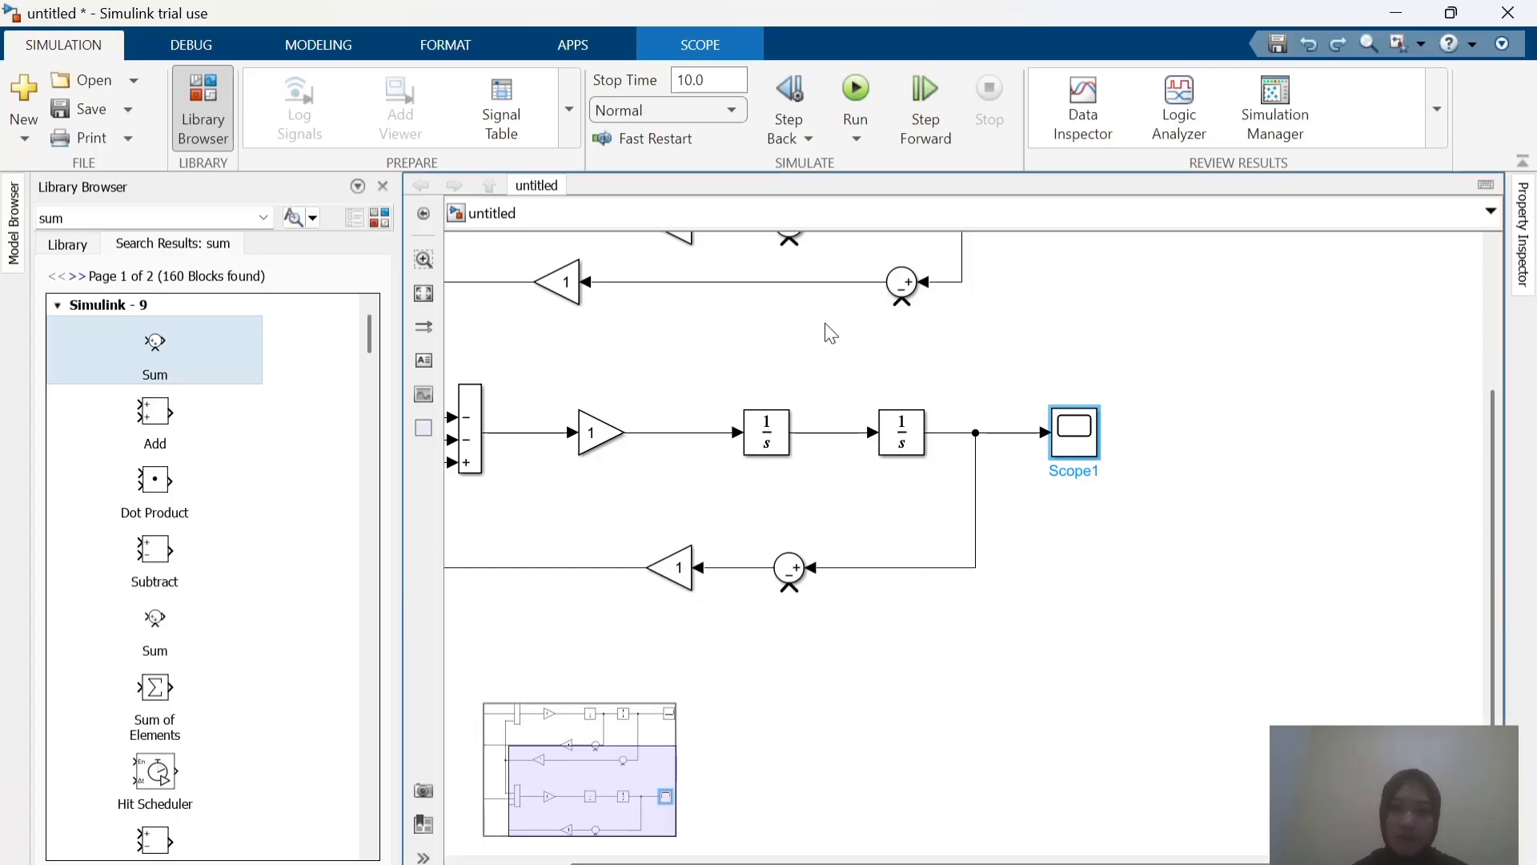
Step: Replace the pending 1/mc entry of the top-row Gain with the value 1
drag(583, 814, 579, 767)
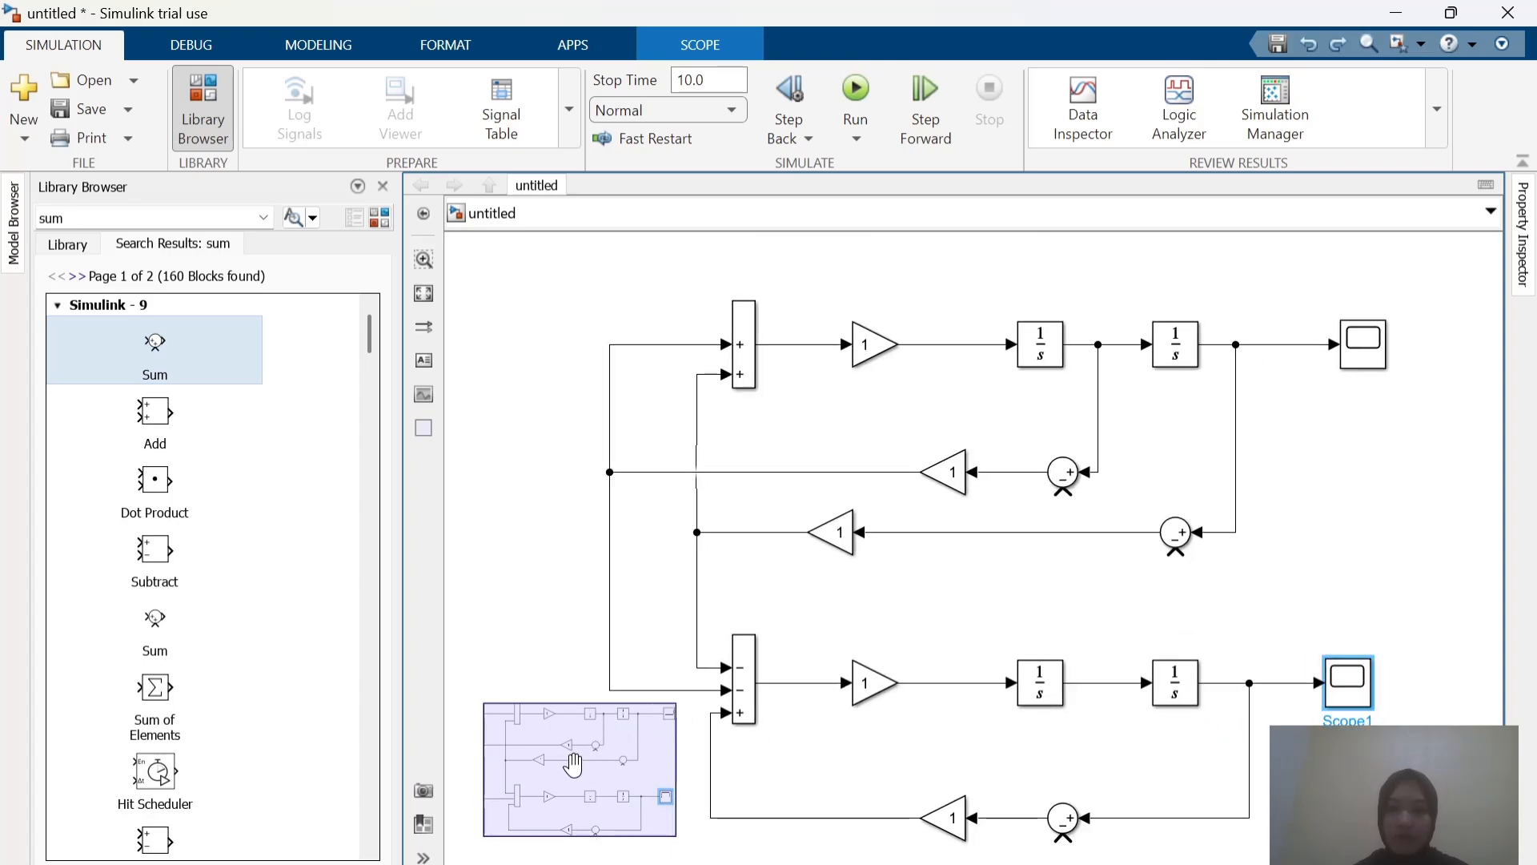
click(637, 529)
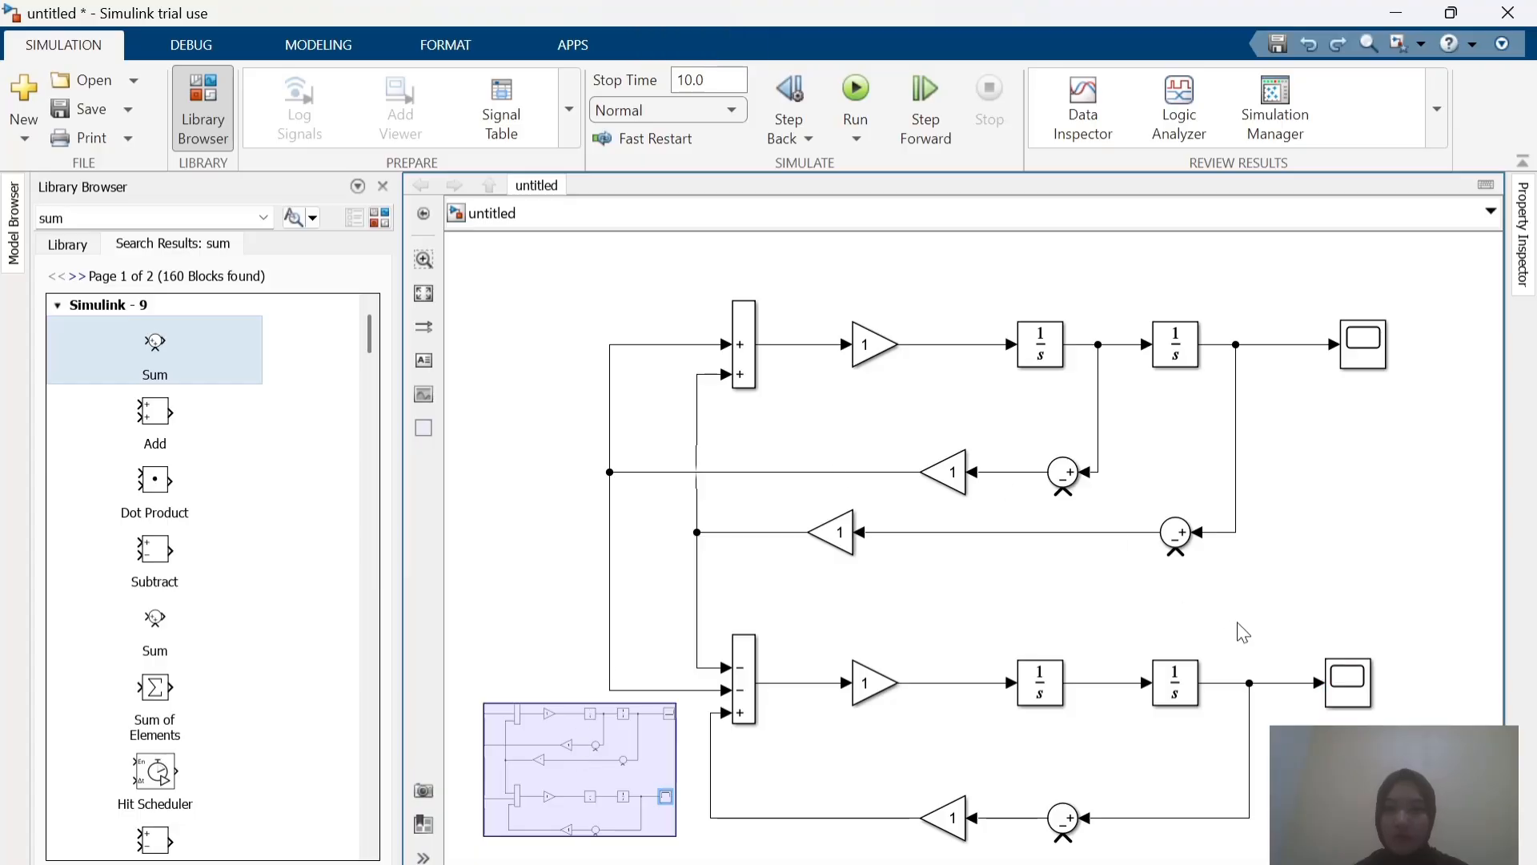
click(879, 360)
double_click(878, 361)
text(1/mc)
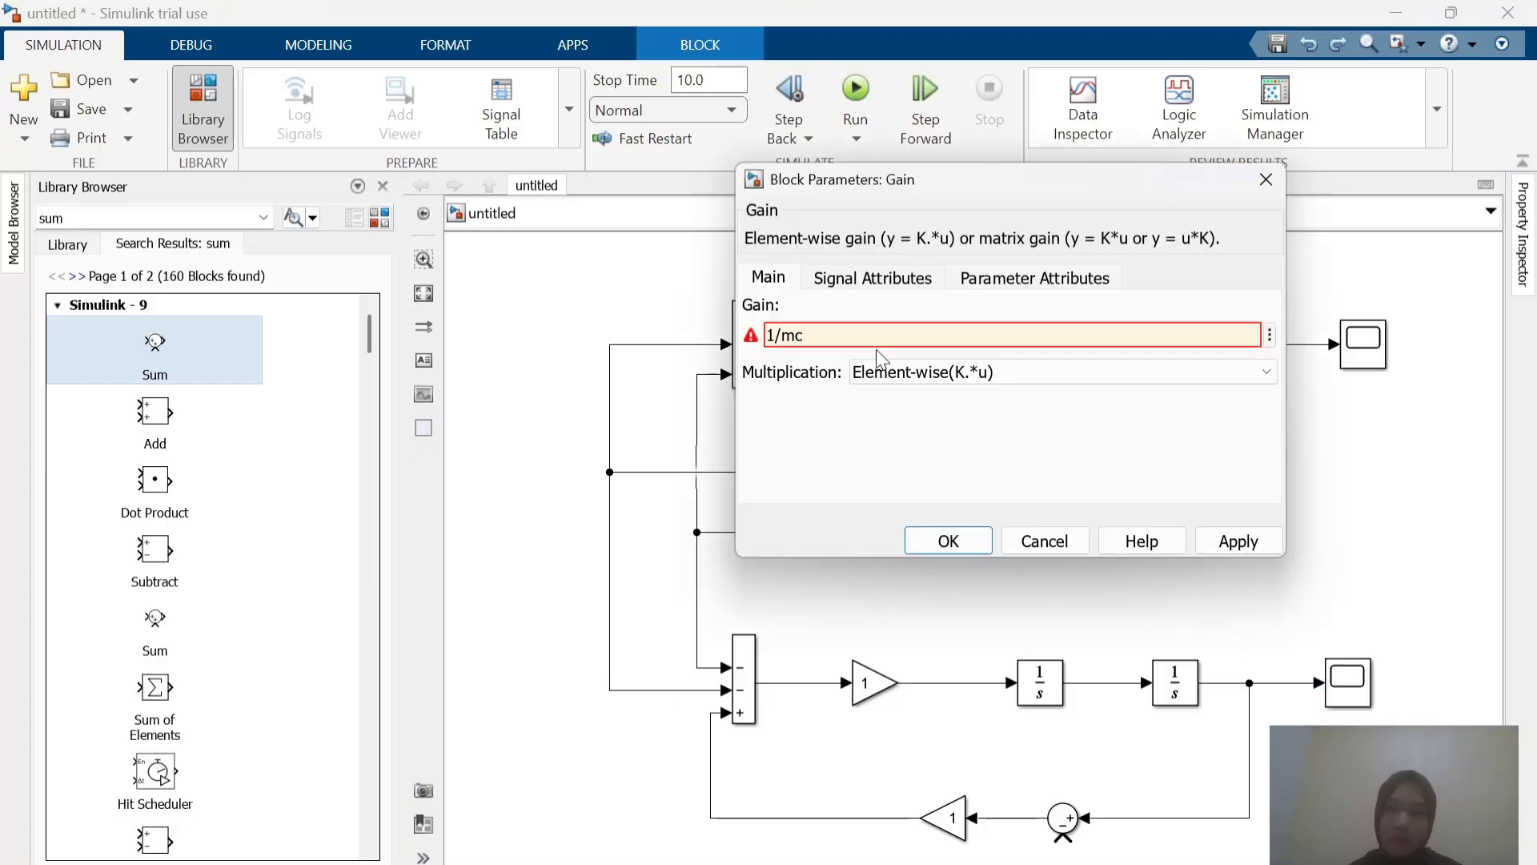
key(BackSpace)
key(BackSpace)
key(BackSpace)
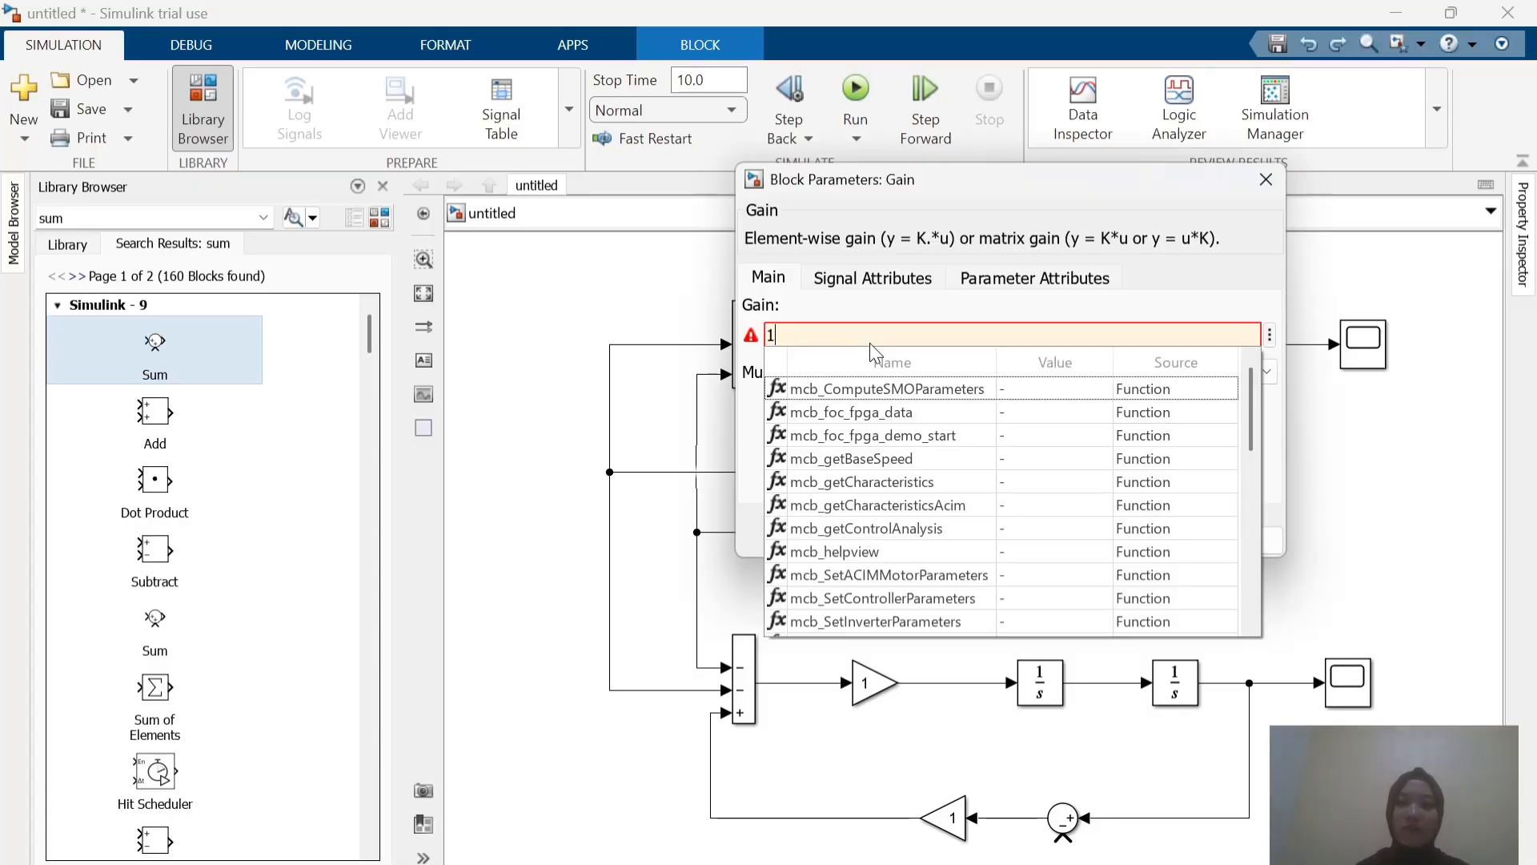
key(Return)
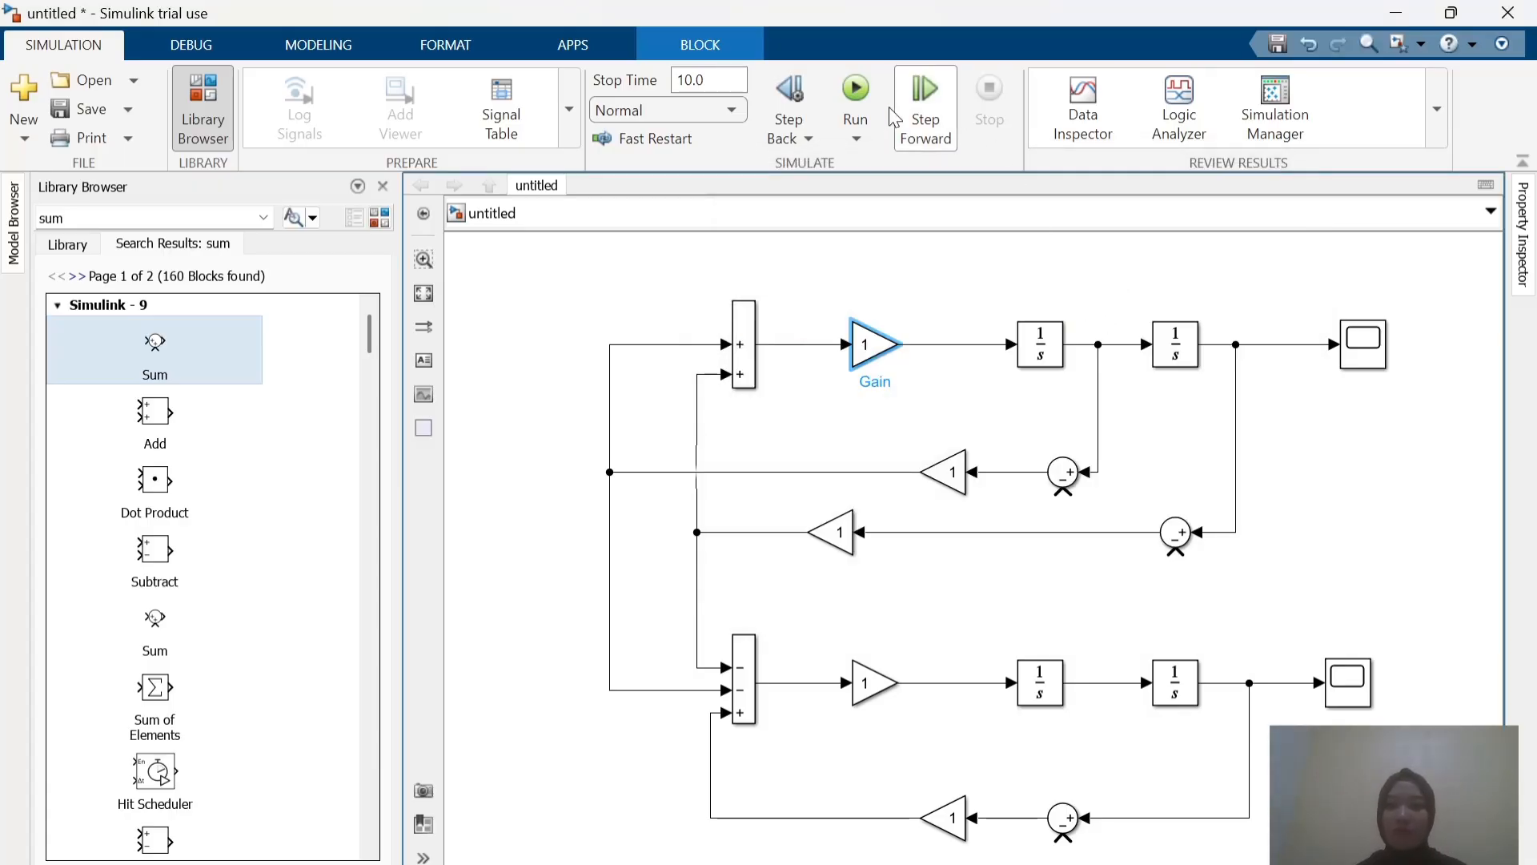
Step: Run the simulation and open the top-row Scope
click(855, 100)
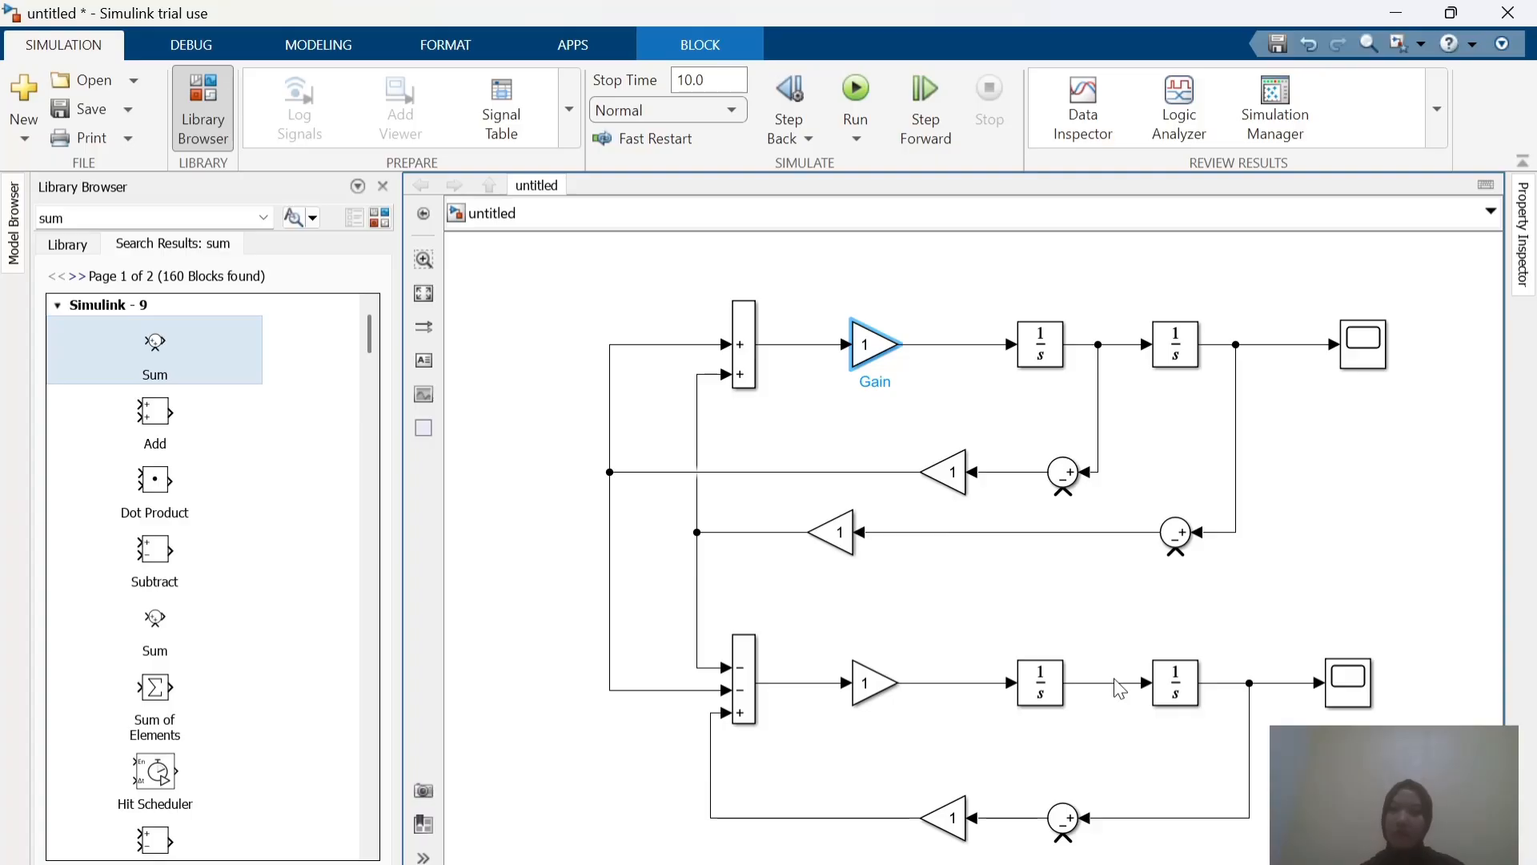
click(1364, 353)
click(1364, 353)
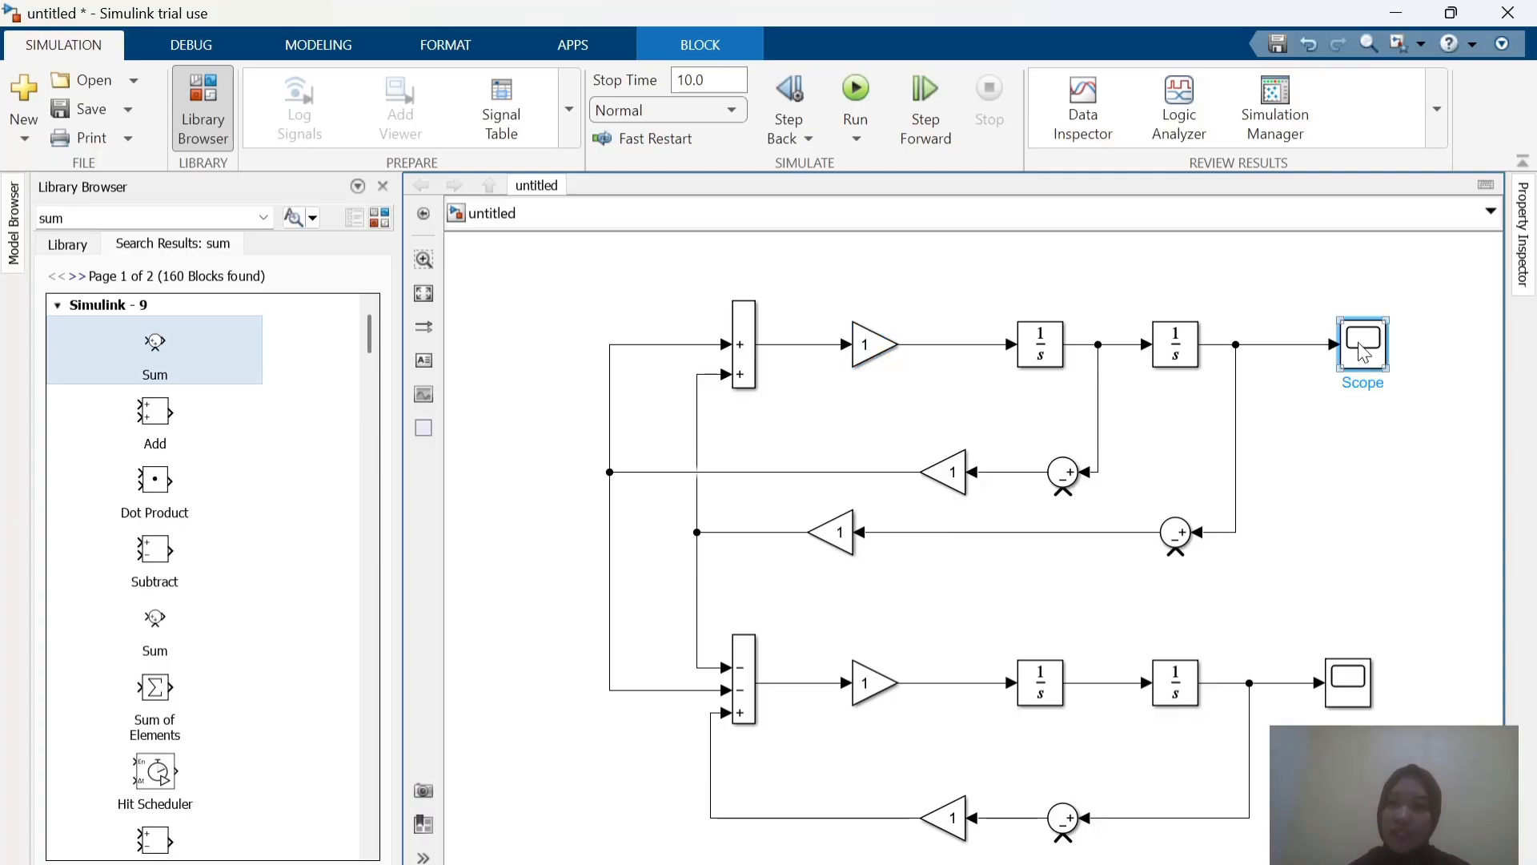
Step: Open the top-row and lower-row Scopes, compare their plots side by side, and return to the model
double_click(1364, 353)
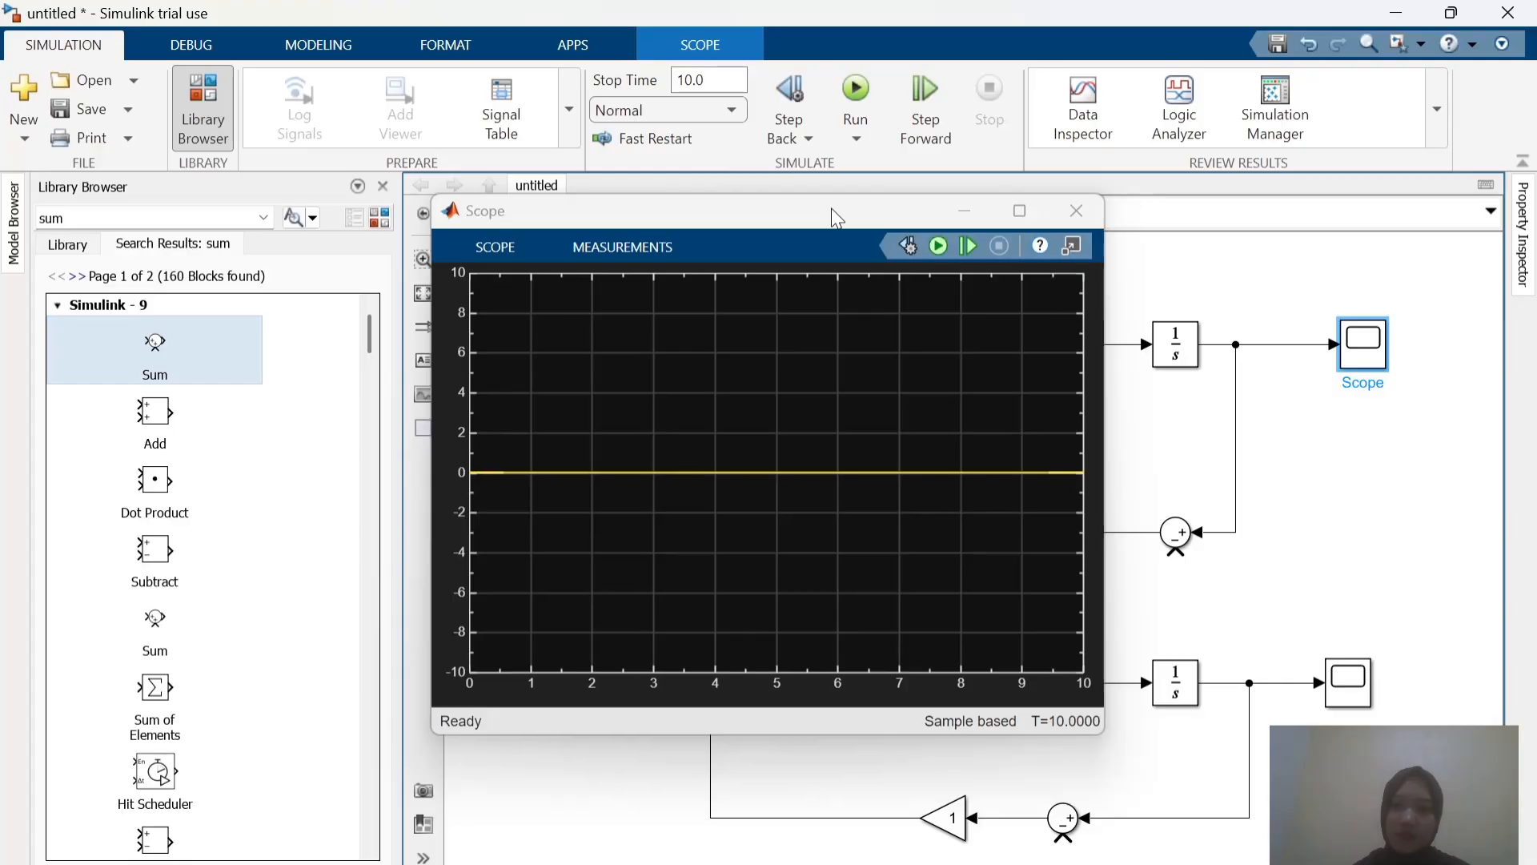
drag(831, 208, 455, 90)
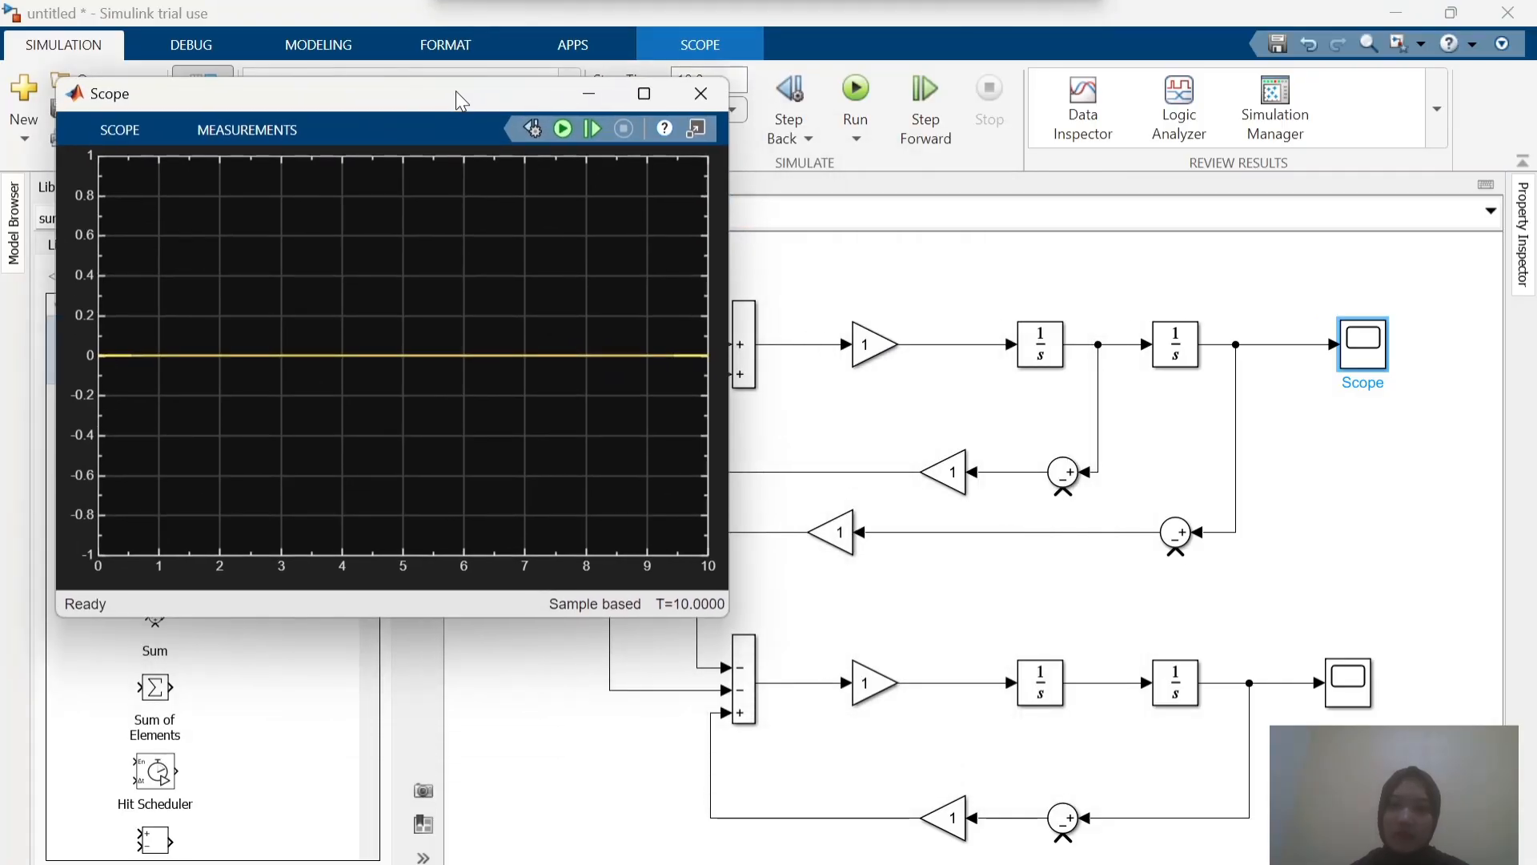
click(1359, 676)
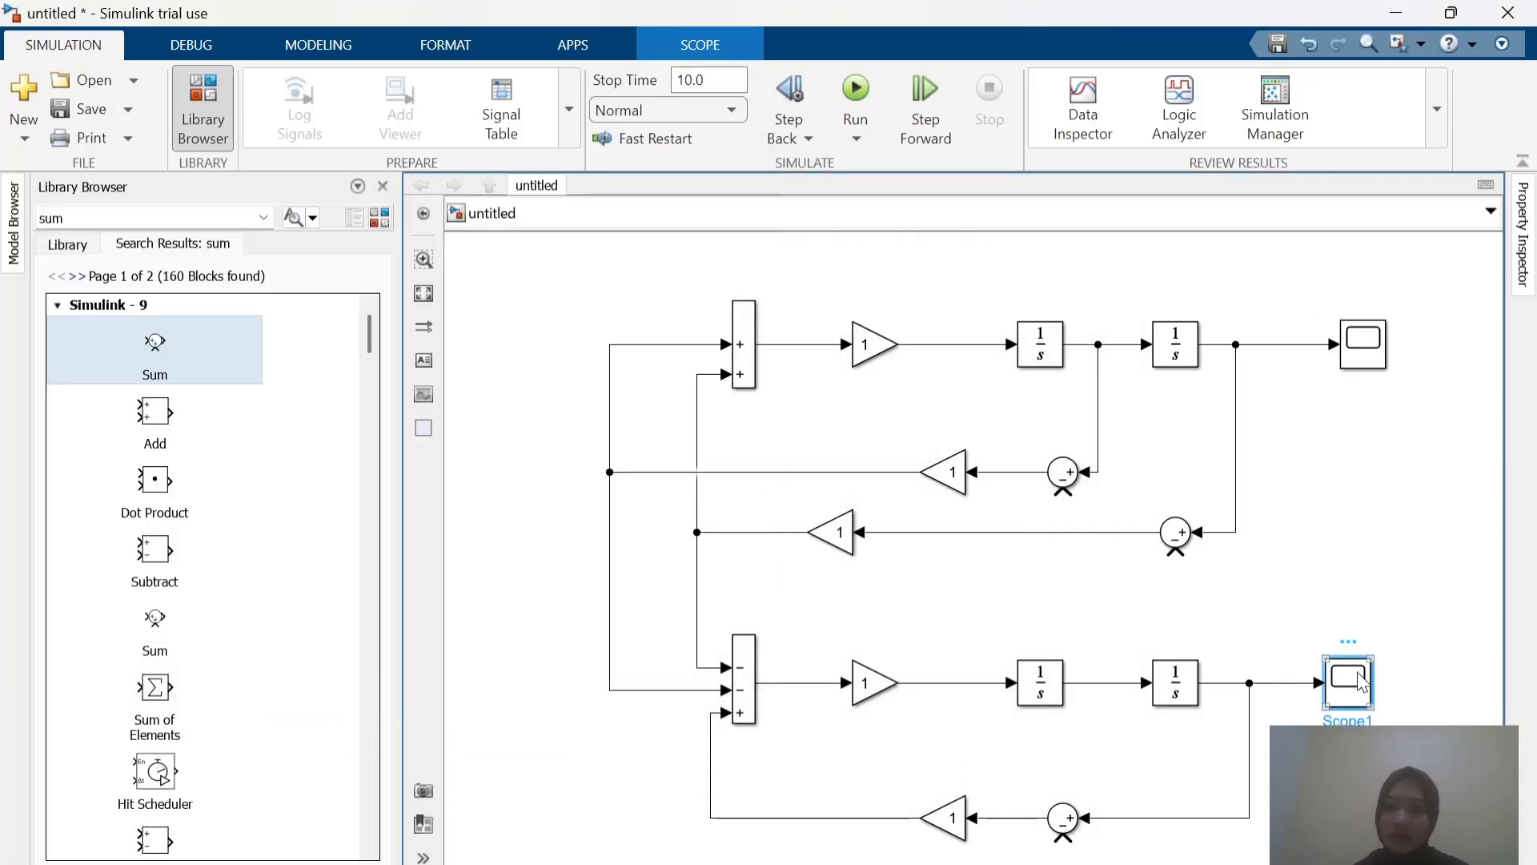
double_click(1359, 679)
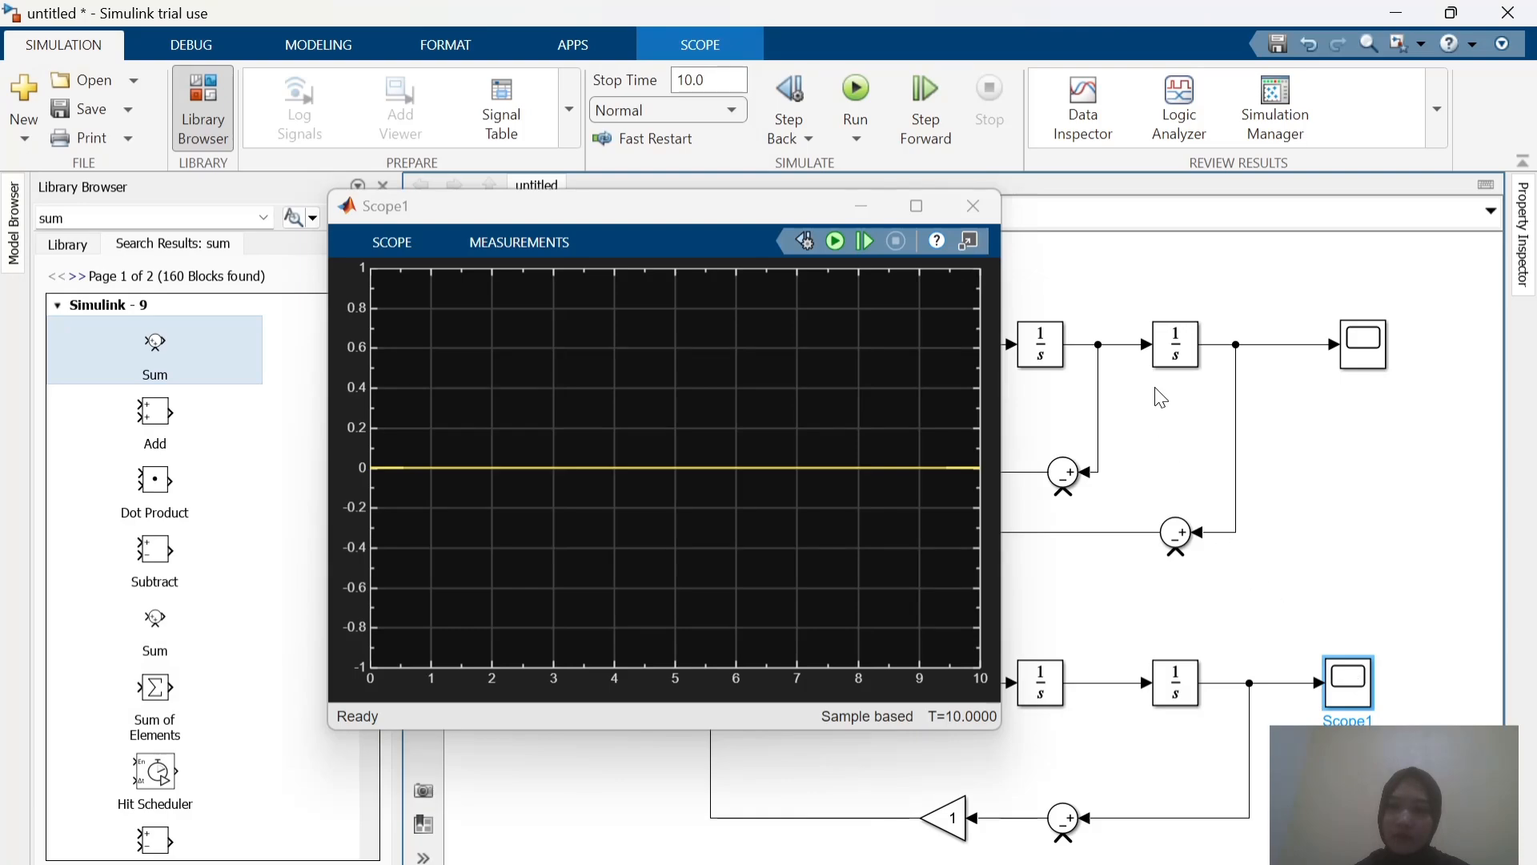
drag(738, 209, 1200, 239)
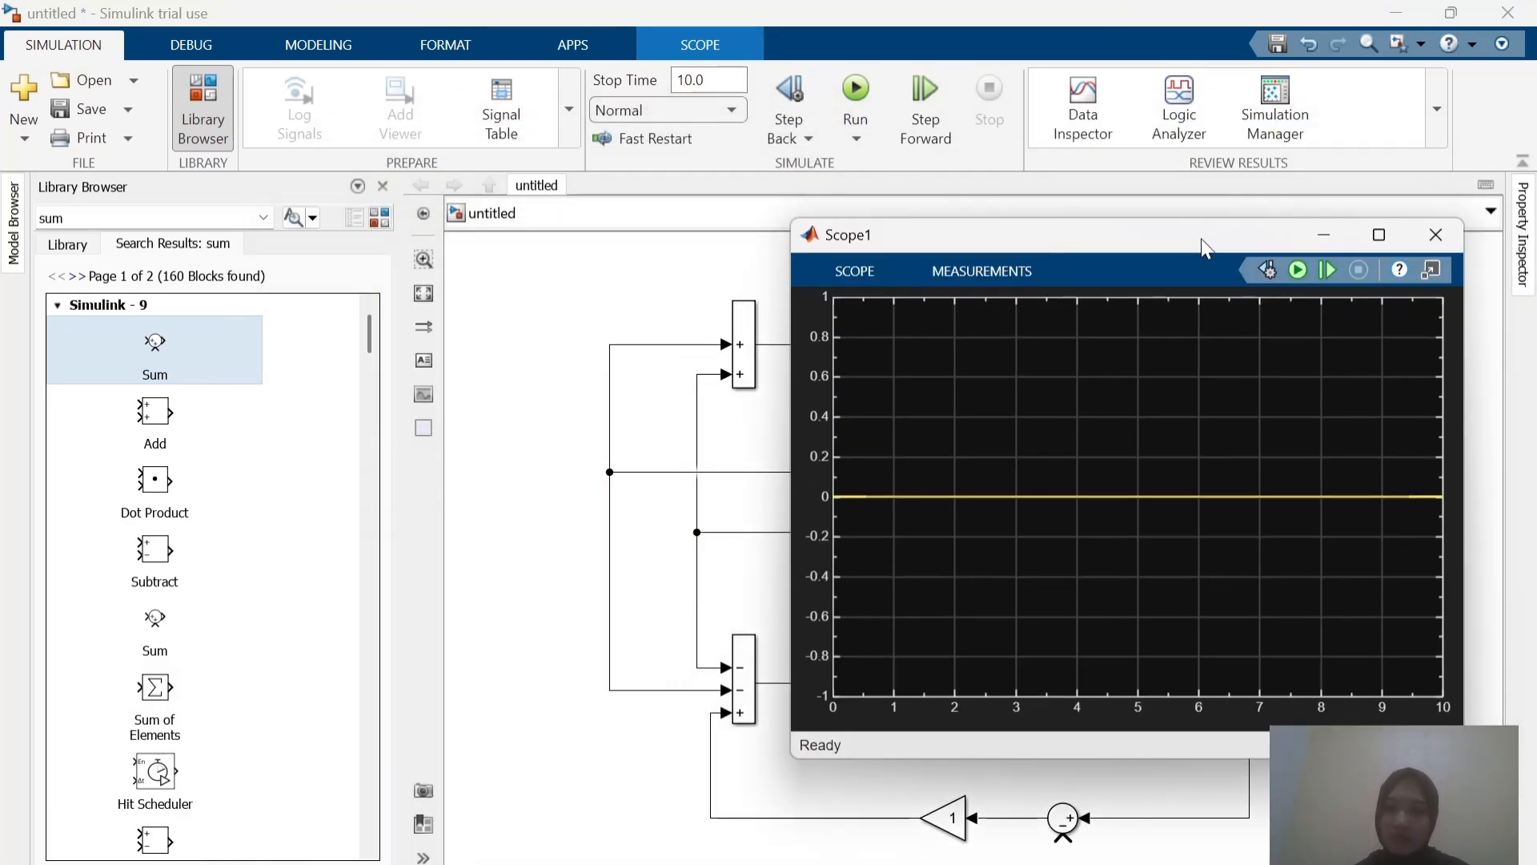
mouse_move(1233, 848)
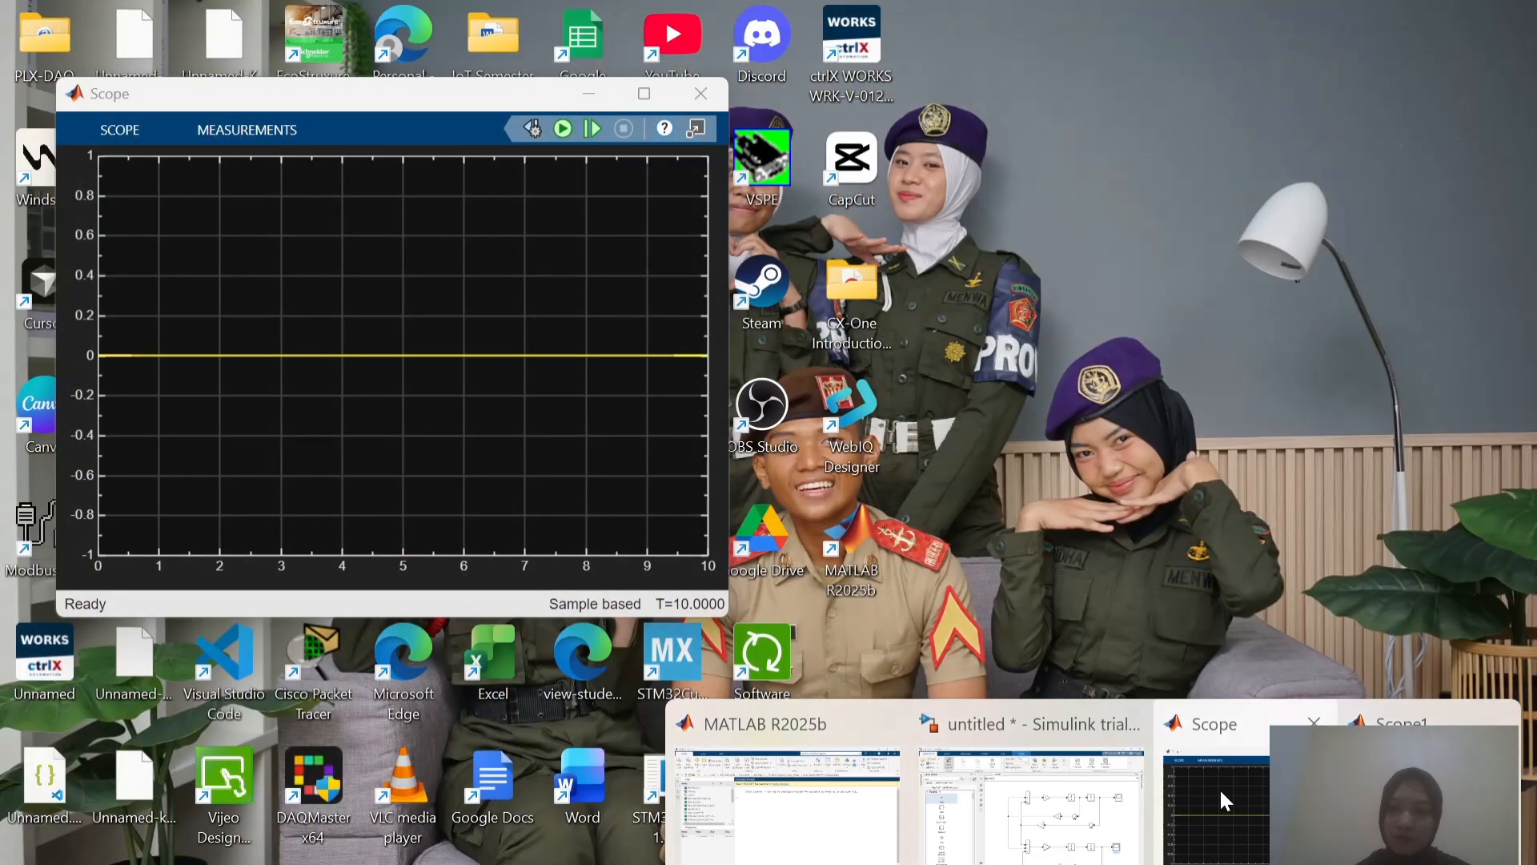
click(1217, 788)
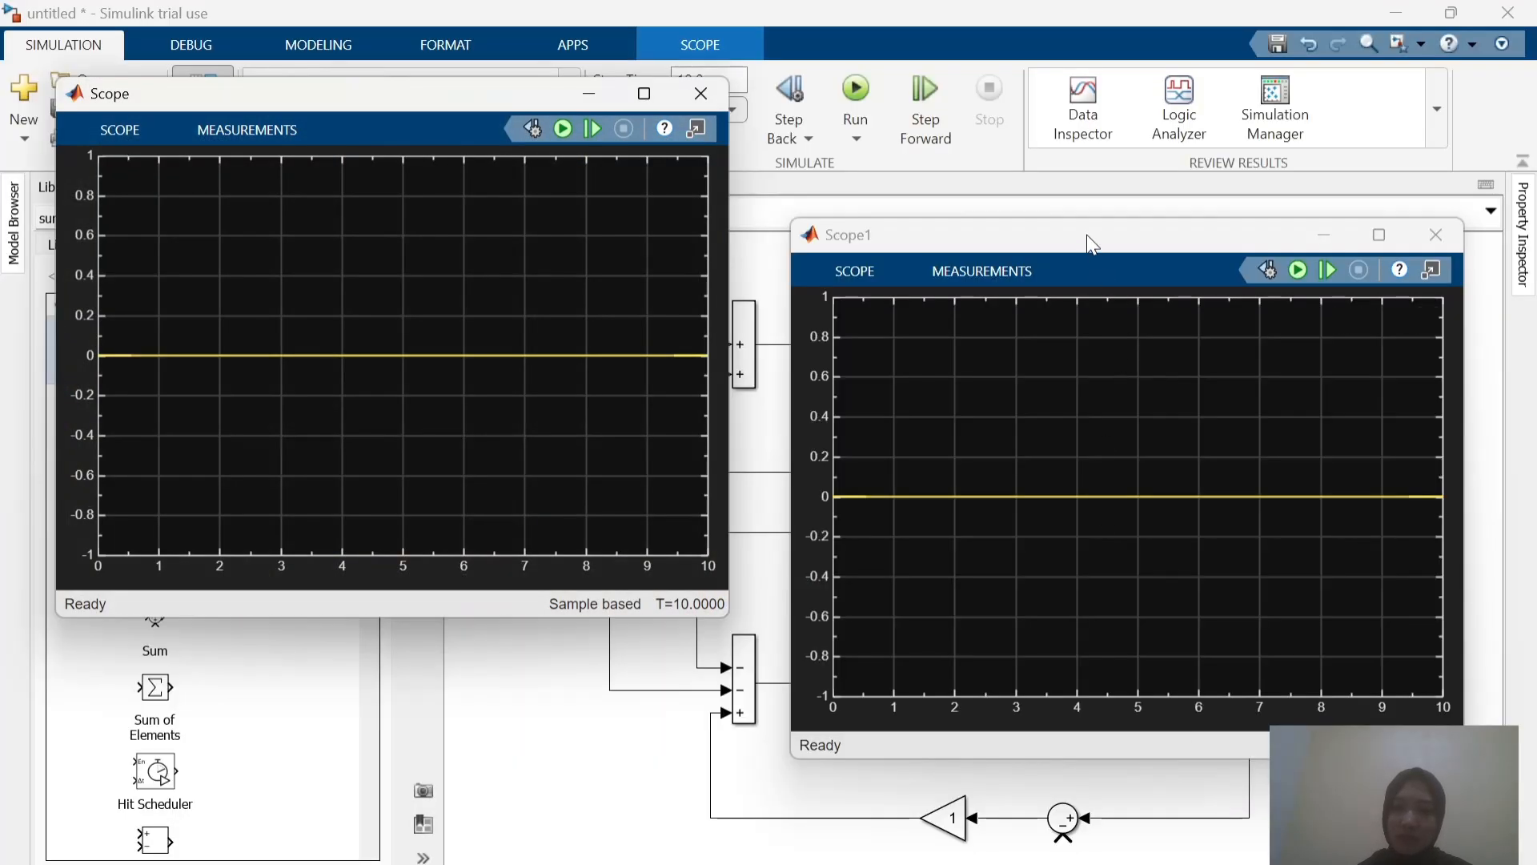
drag(1088, 234, 1080, 102)
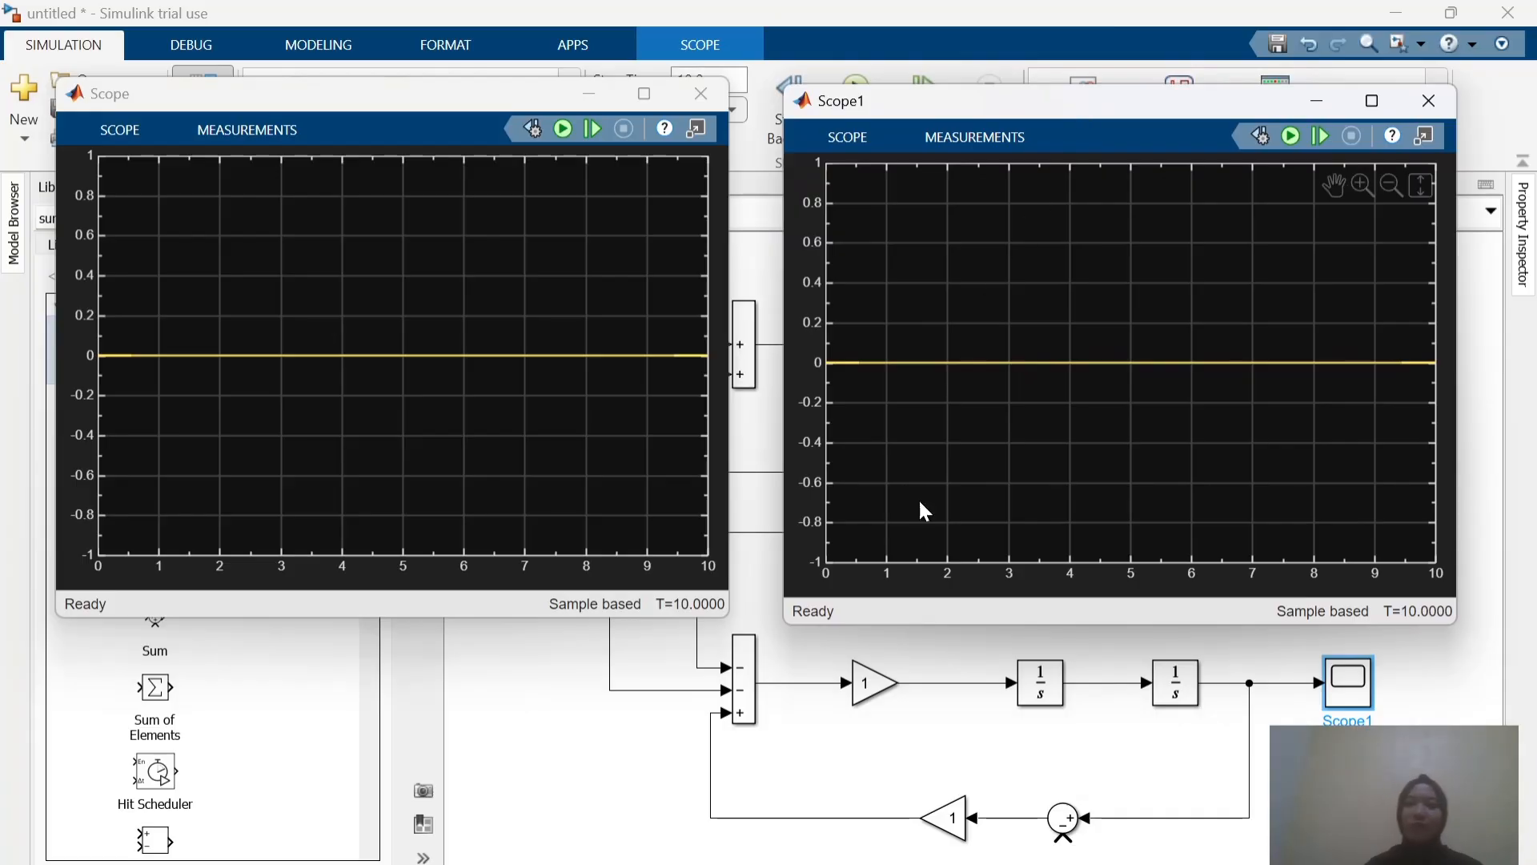
click(985, 755)
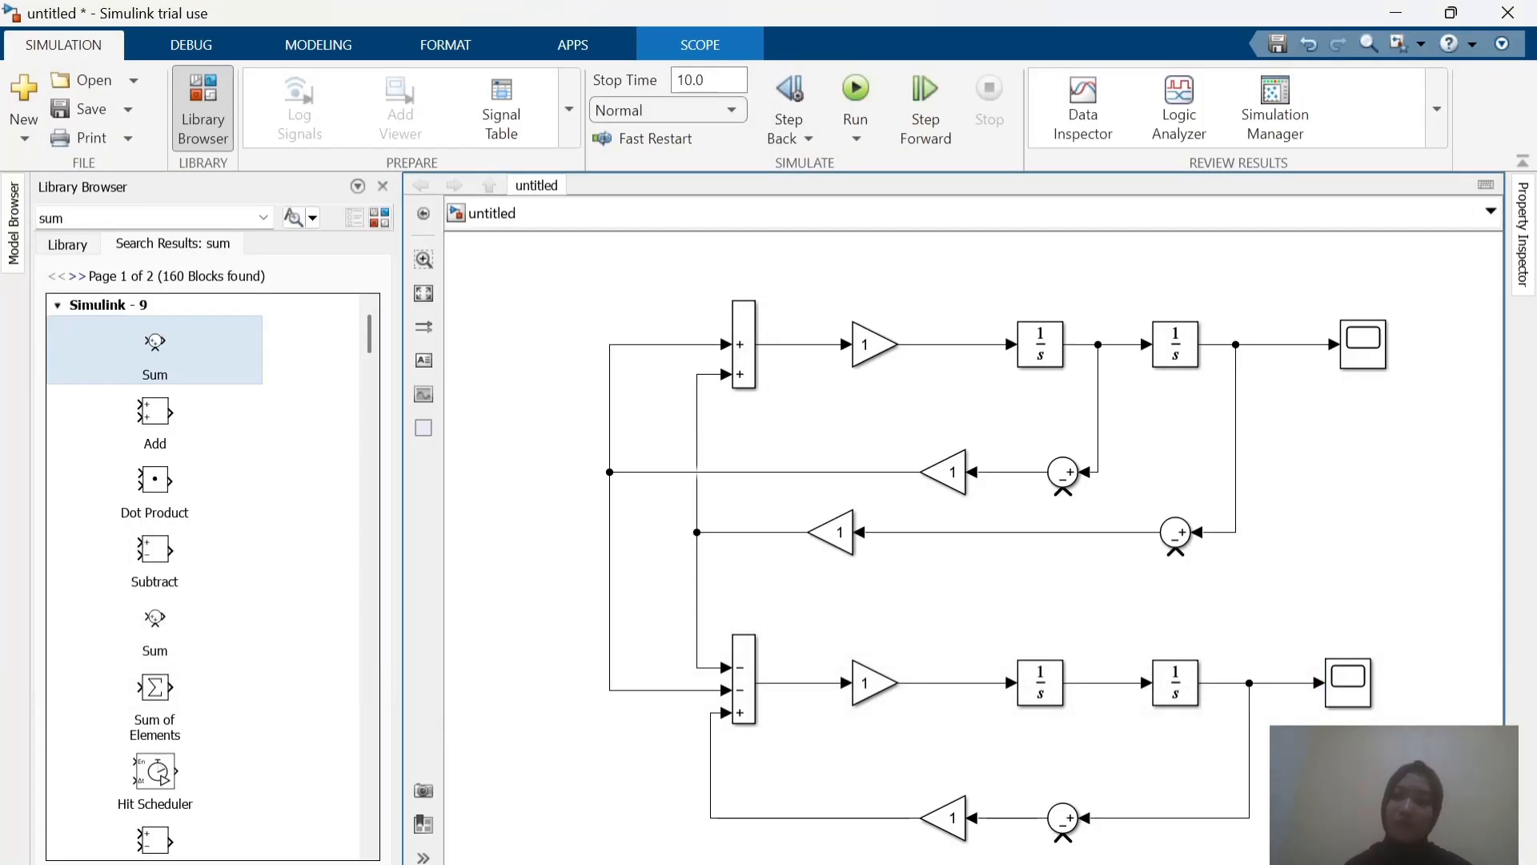
Step: Compare the Simulink model with the quarter car diagram on the Canva slide
key(alt+Tab)
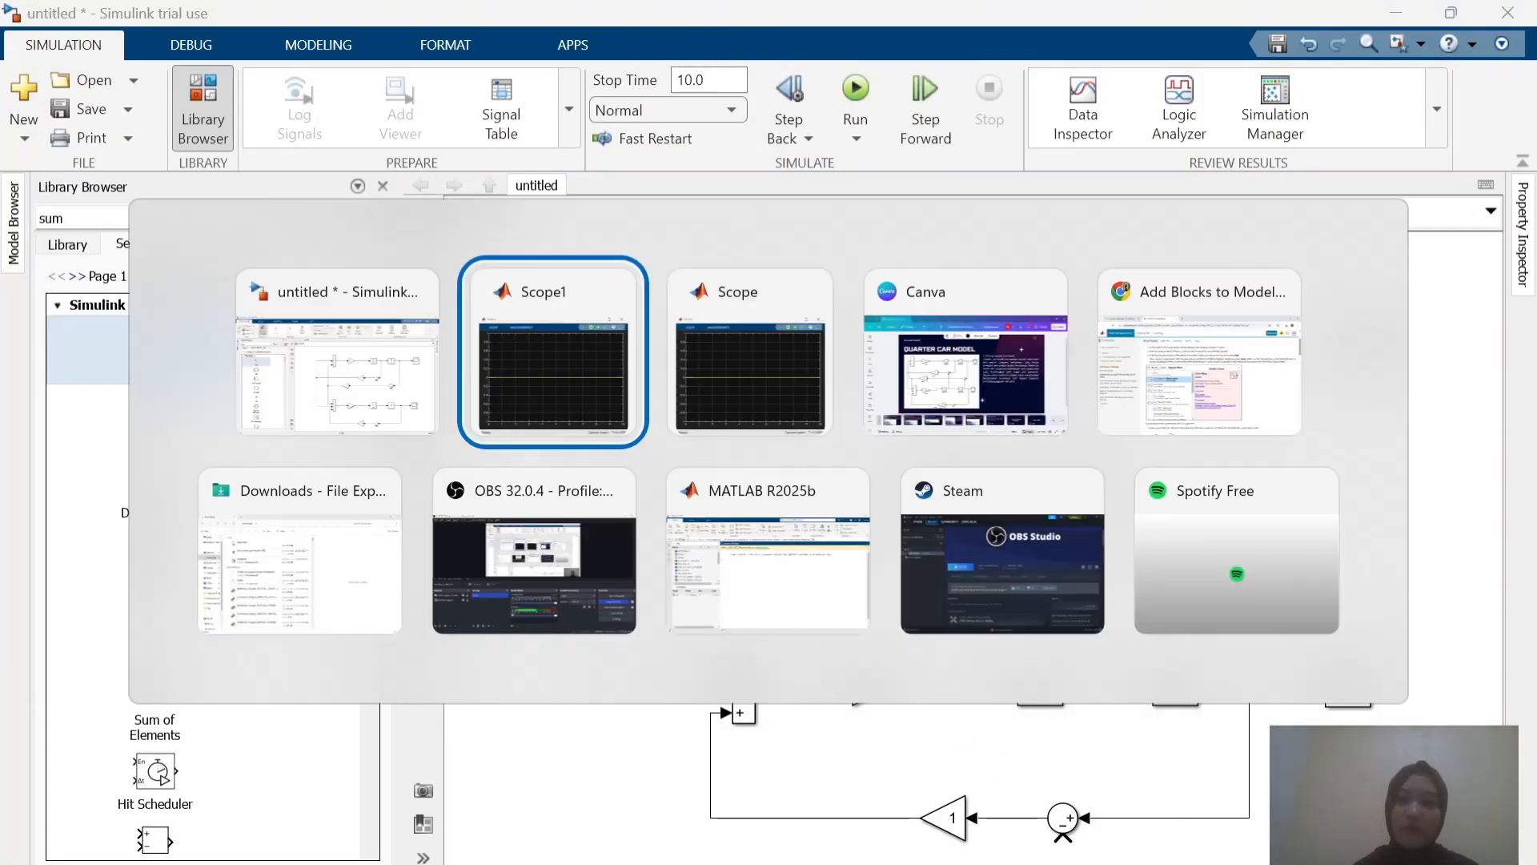
key(alt+Tab)
key(alt+Tab)
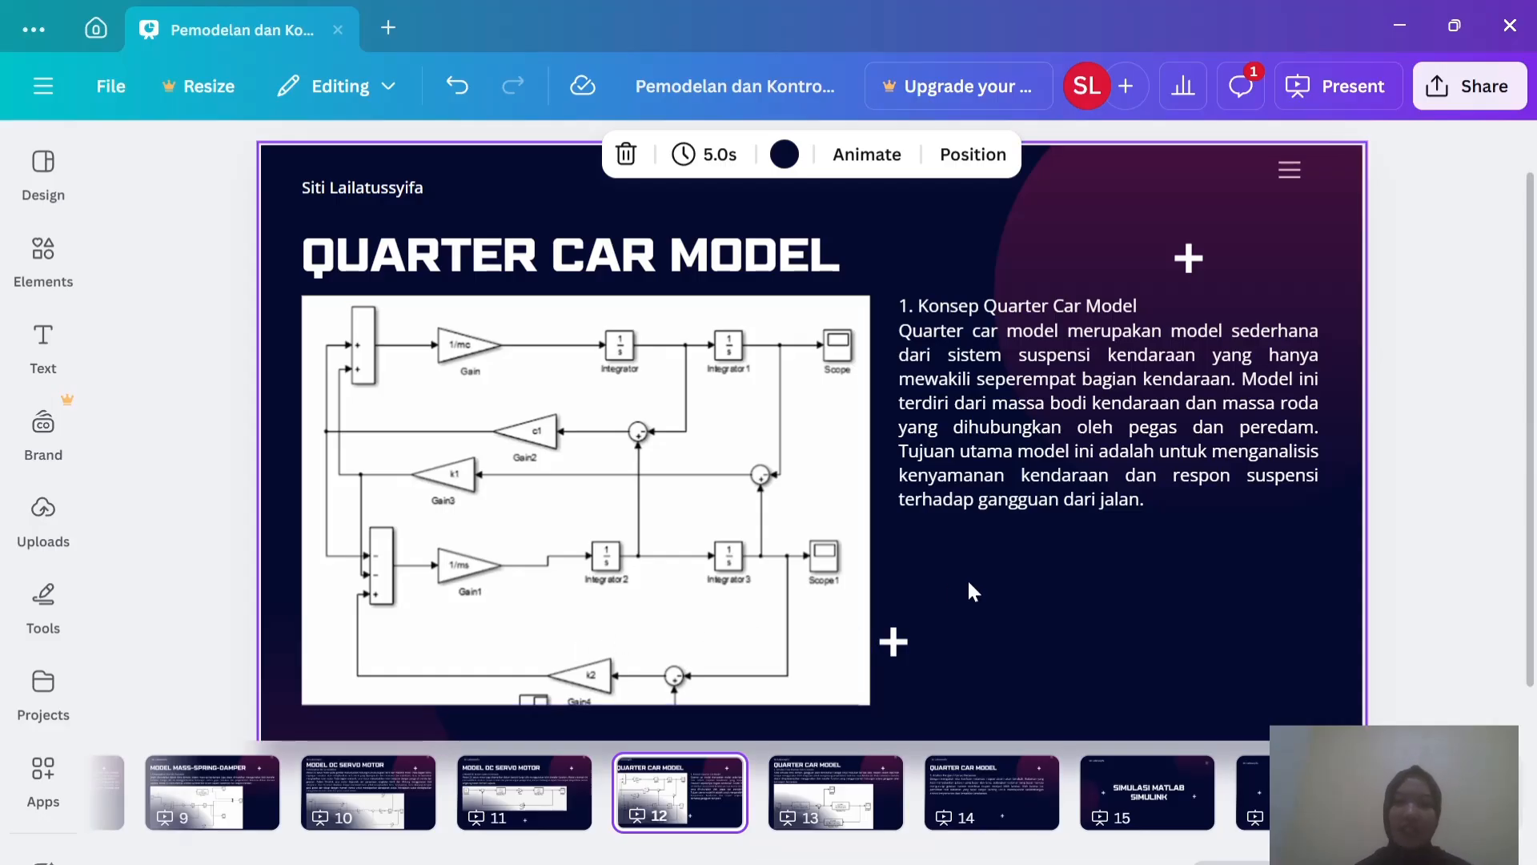
key(alt+Tab)
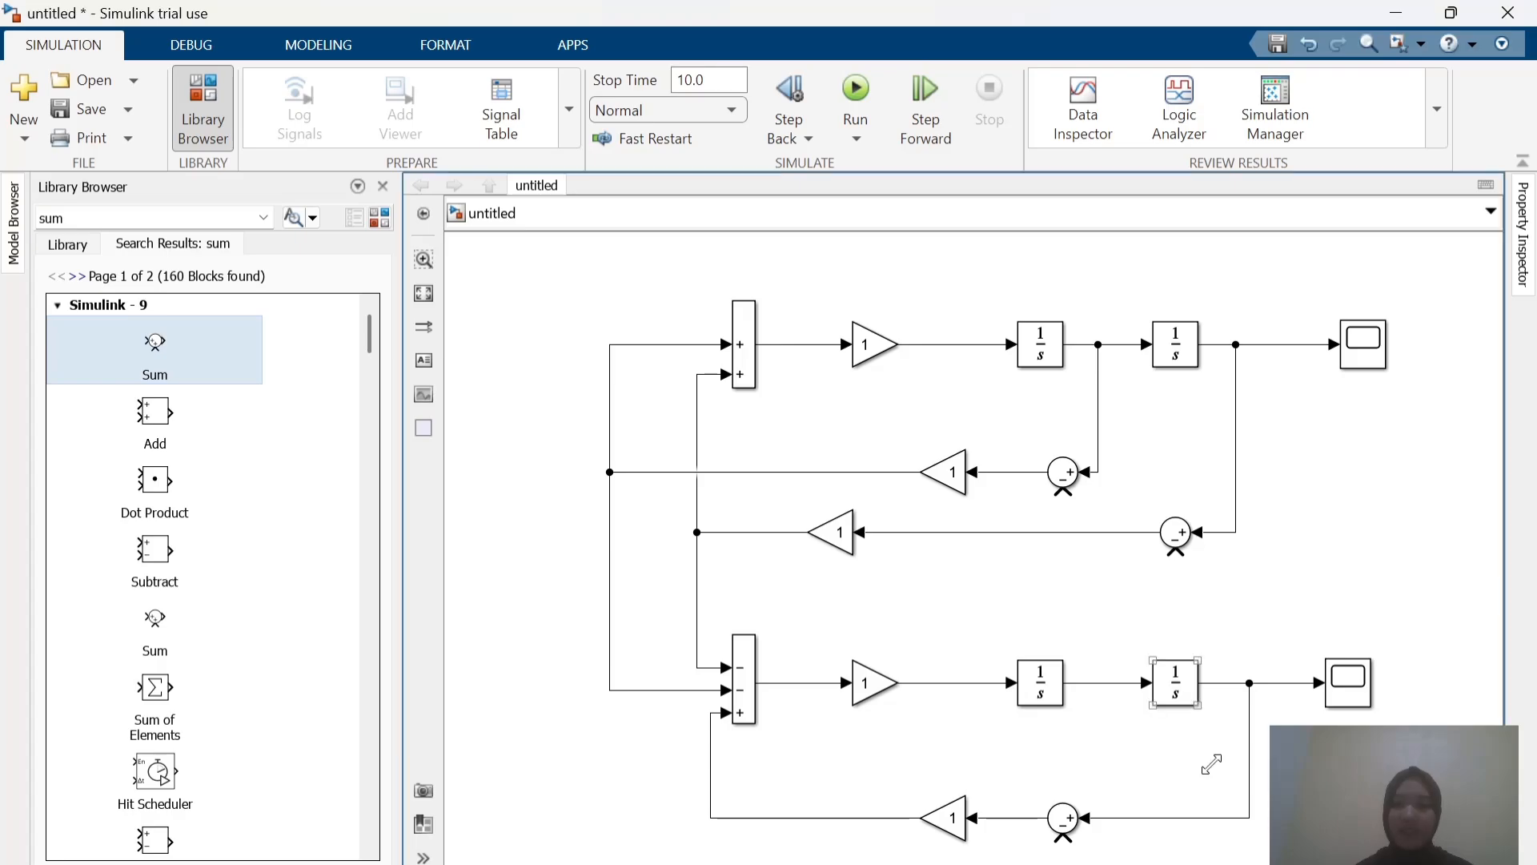
key(alt+Tab)
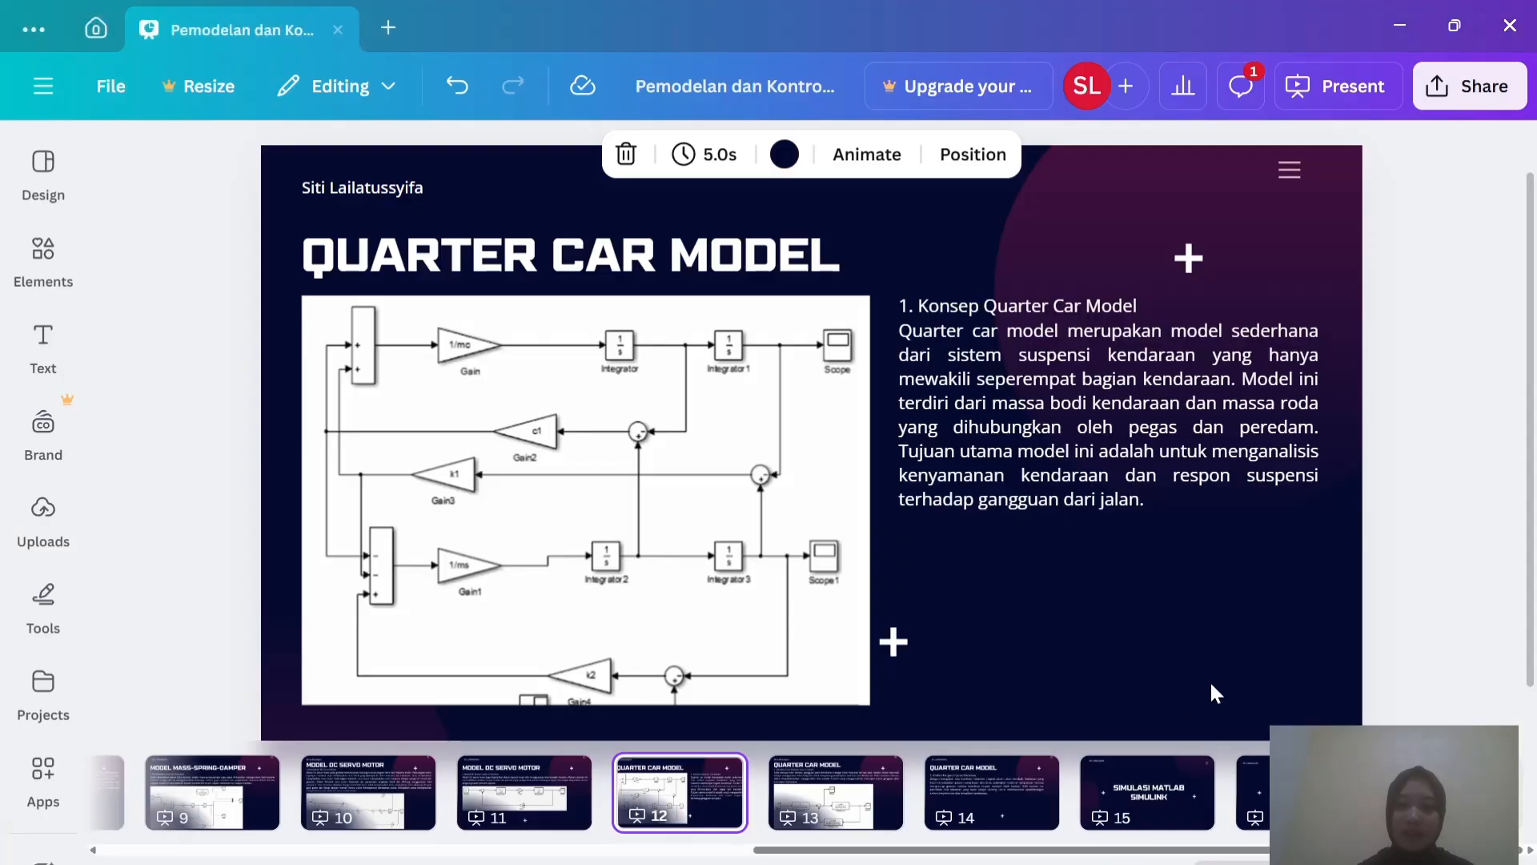
key(alt+Tab)
key(alt+Tab)
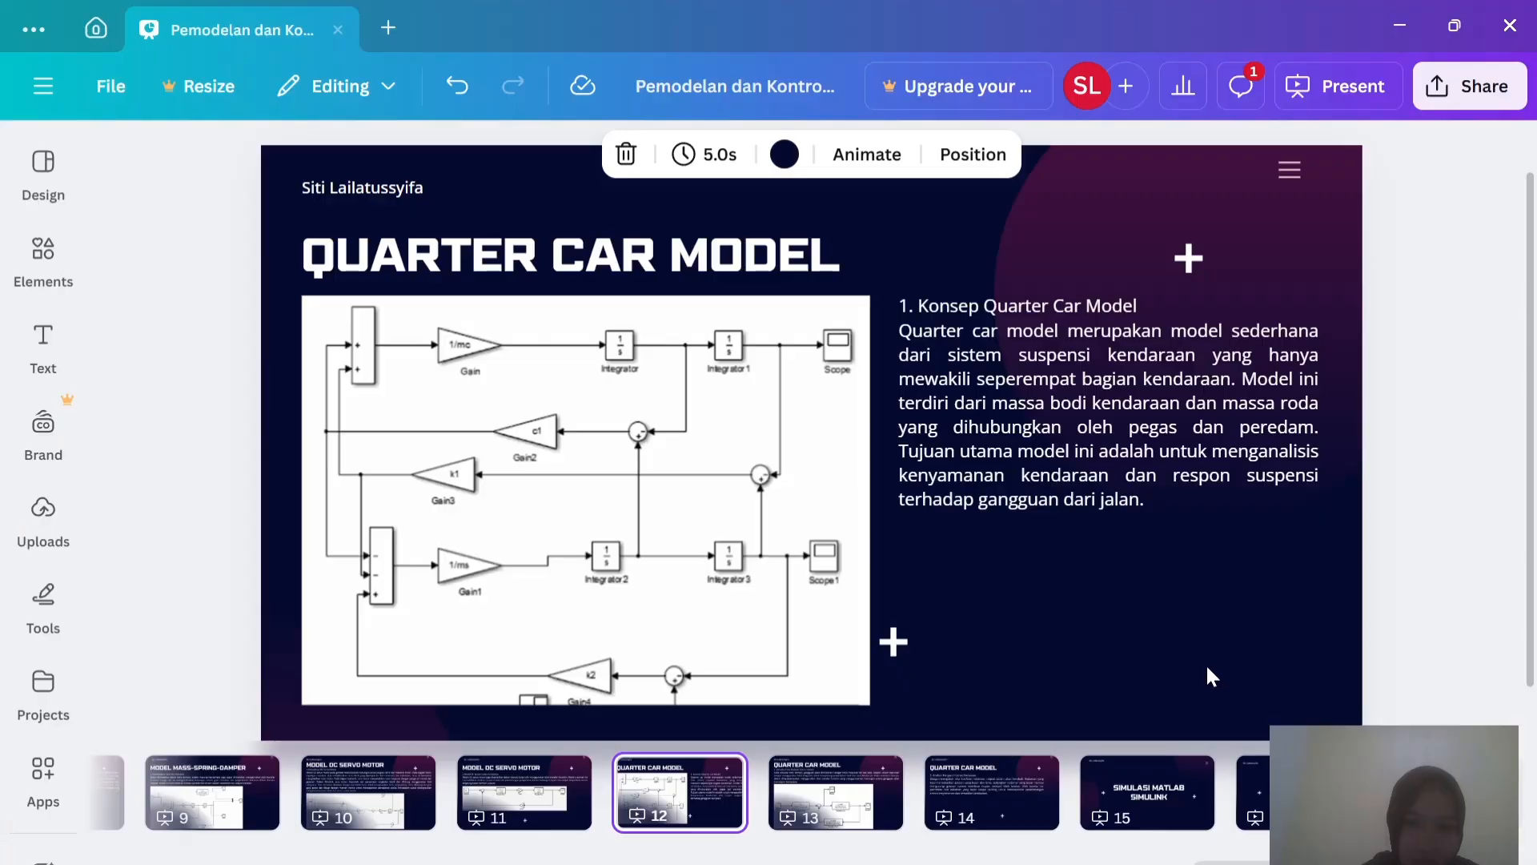
key(alt+Tab)
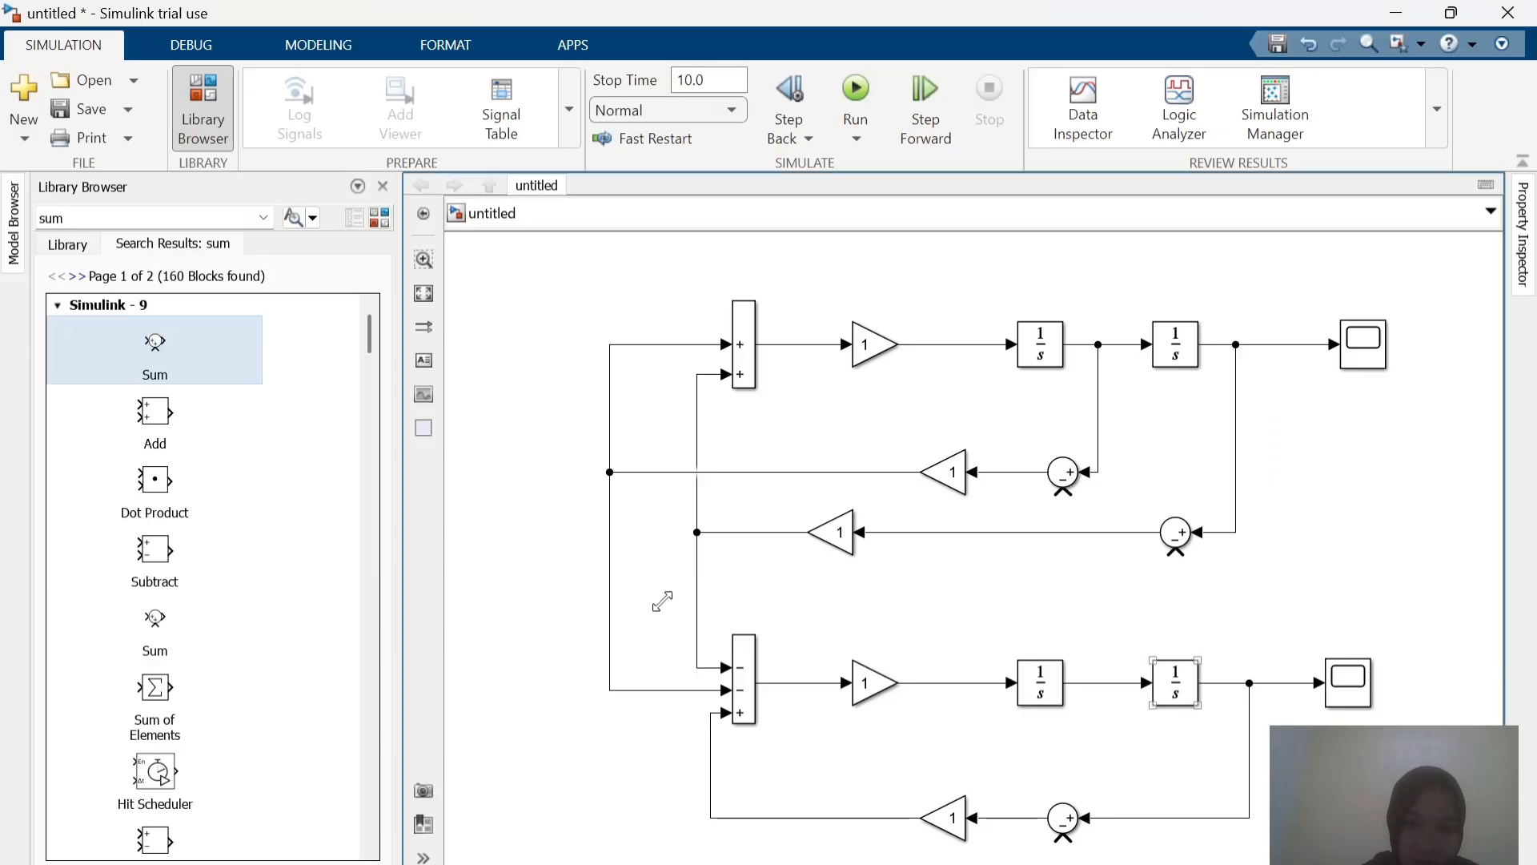
Step: Search the block library for ramp and connect a Ramp block to the open negative input of the bottom feedback Sum
double_click(160, 215)
text(ram)
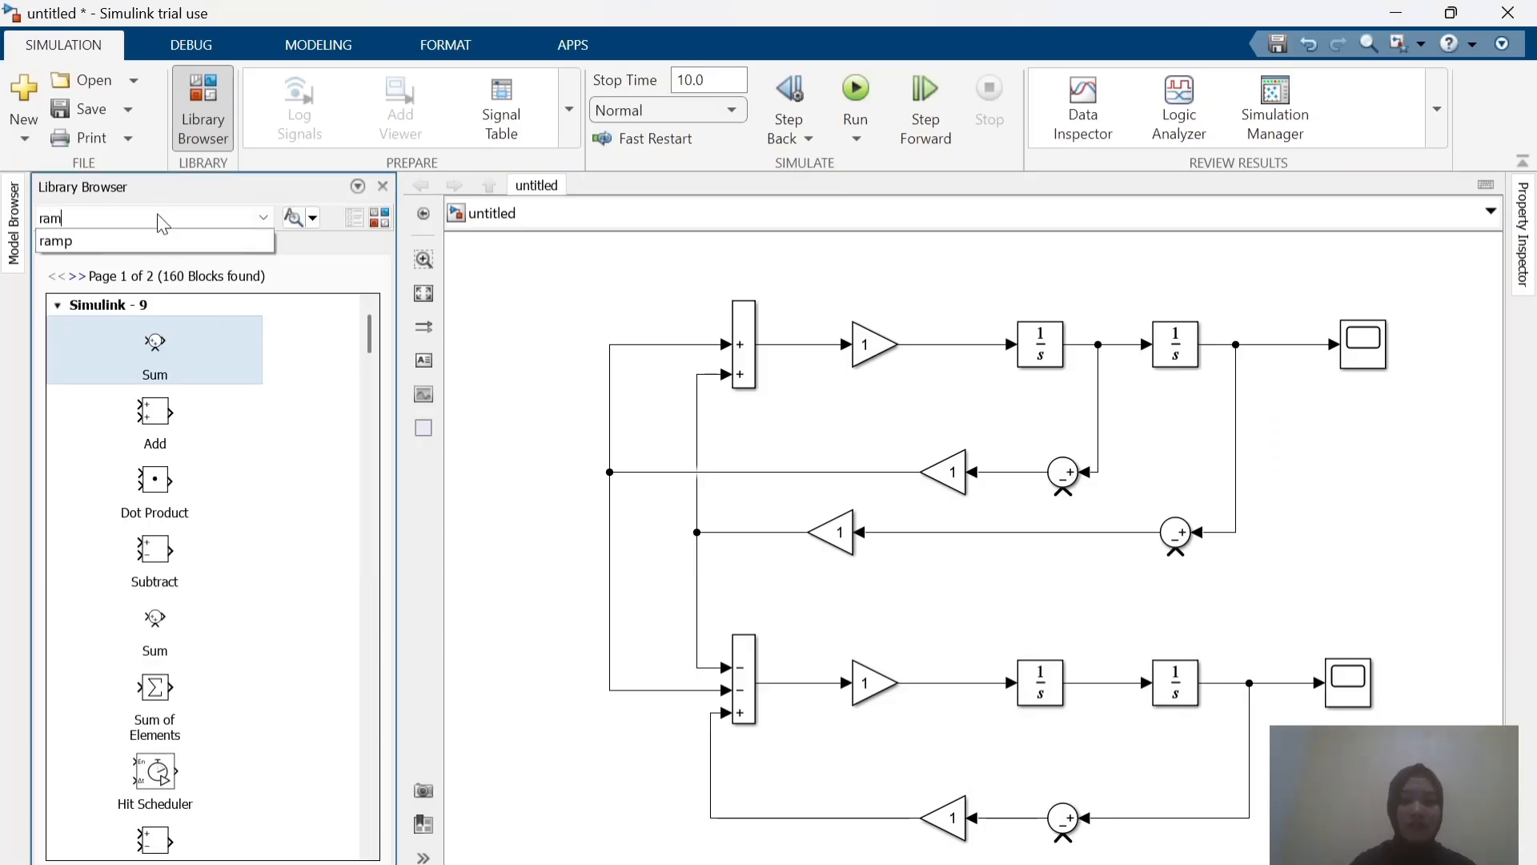
text(p)
key(Return)
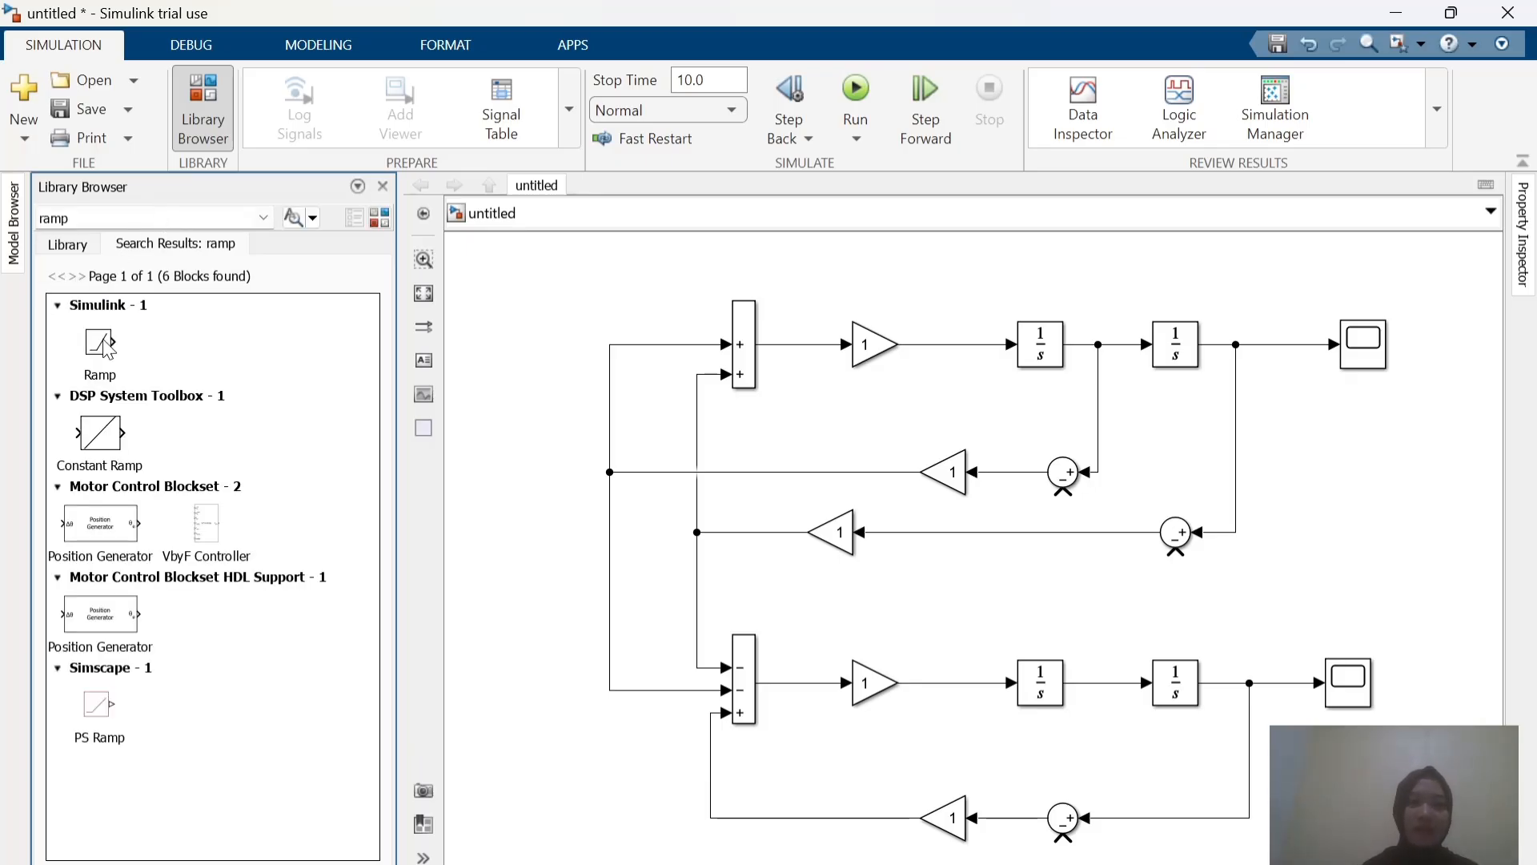
key(alt+Tab)
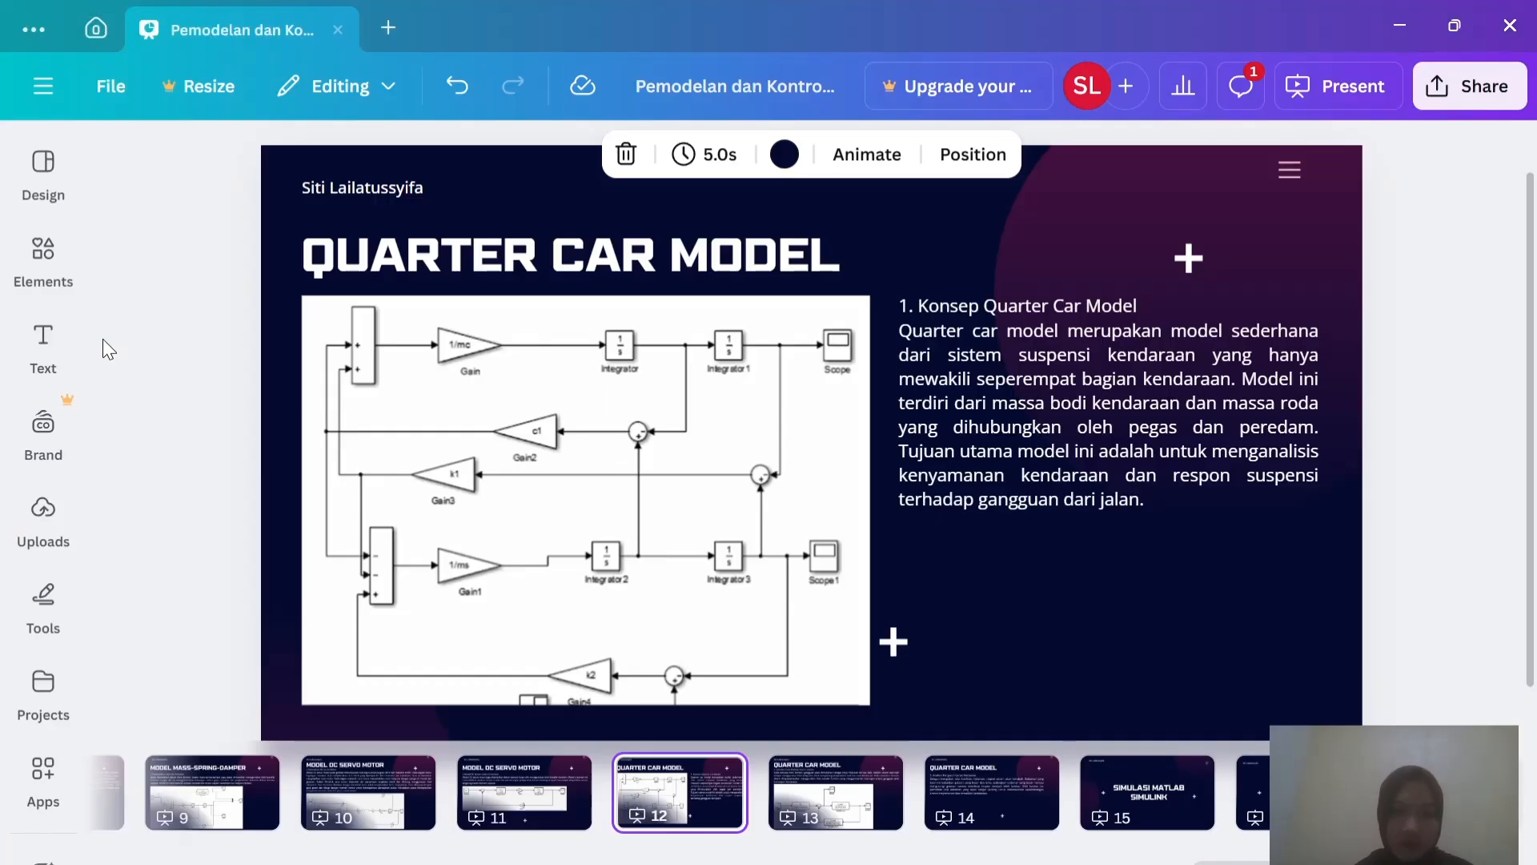
key(alt+Tab)
drag(106, 346, 1064, 737)
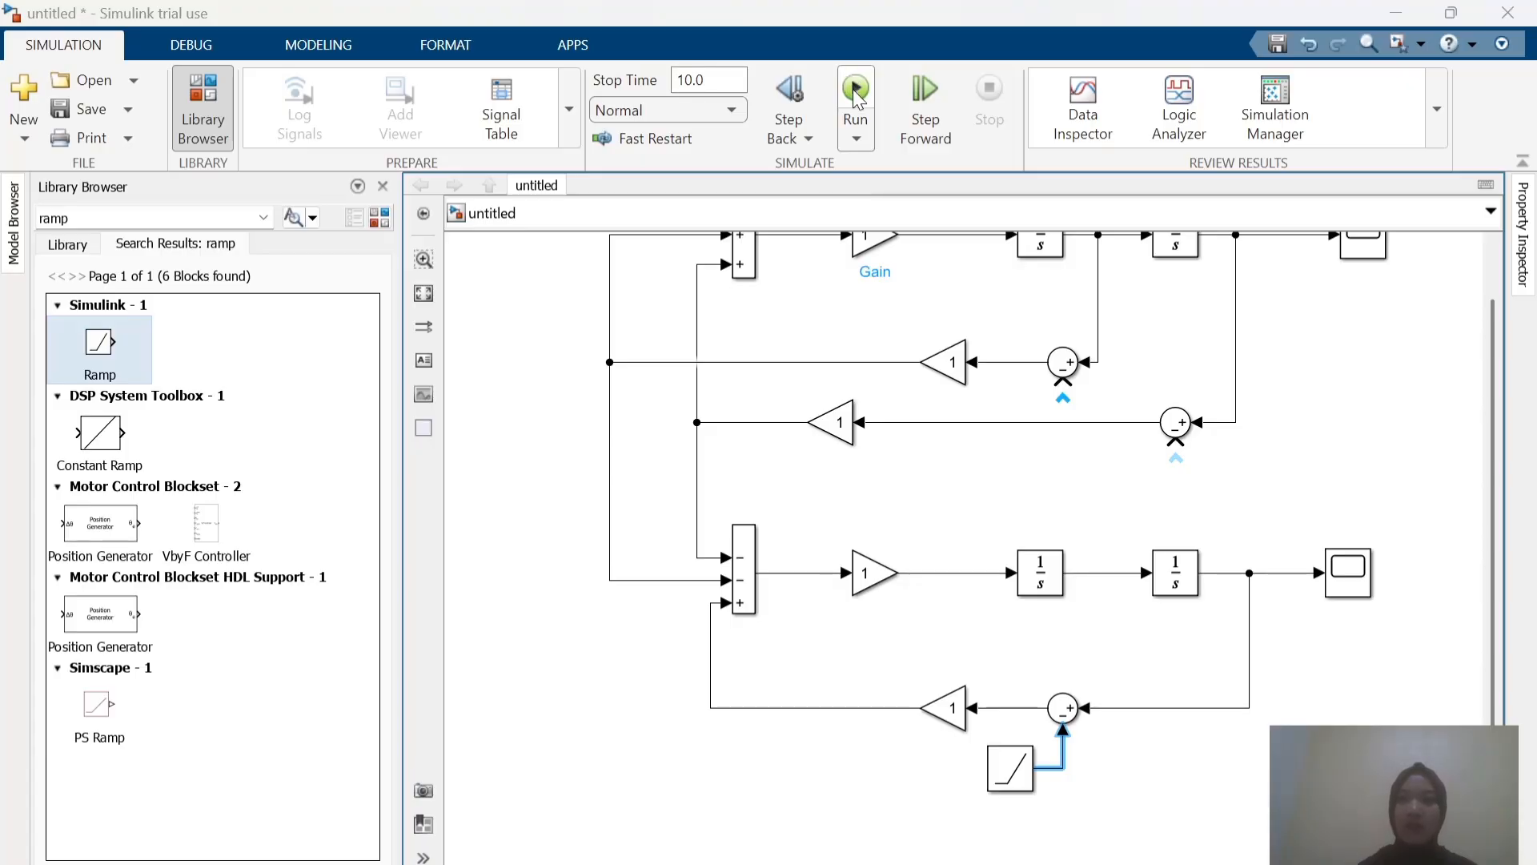
Step: Search the block library for step and add a Step block below the bottom feedback Gain
key(alt+Tab)
key(alt+Tab)
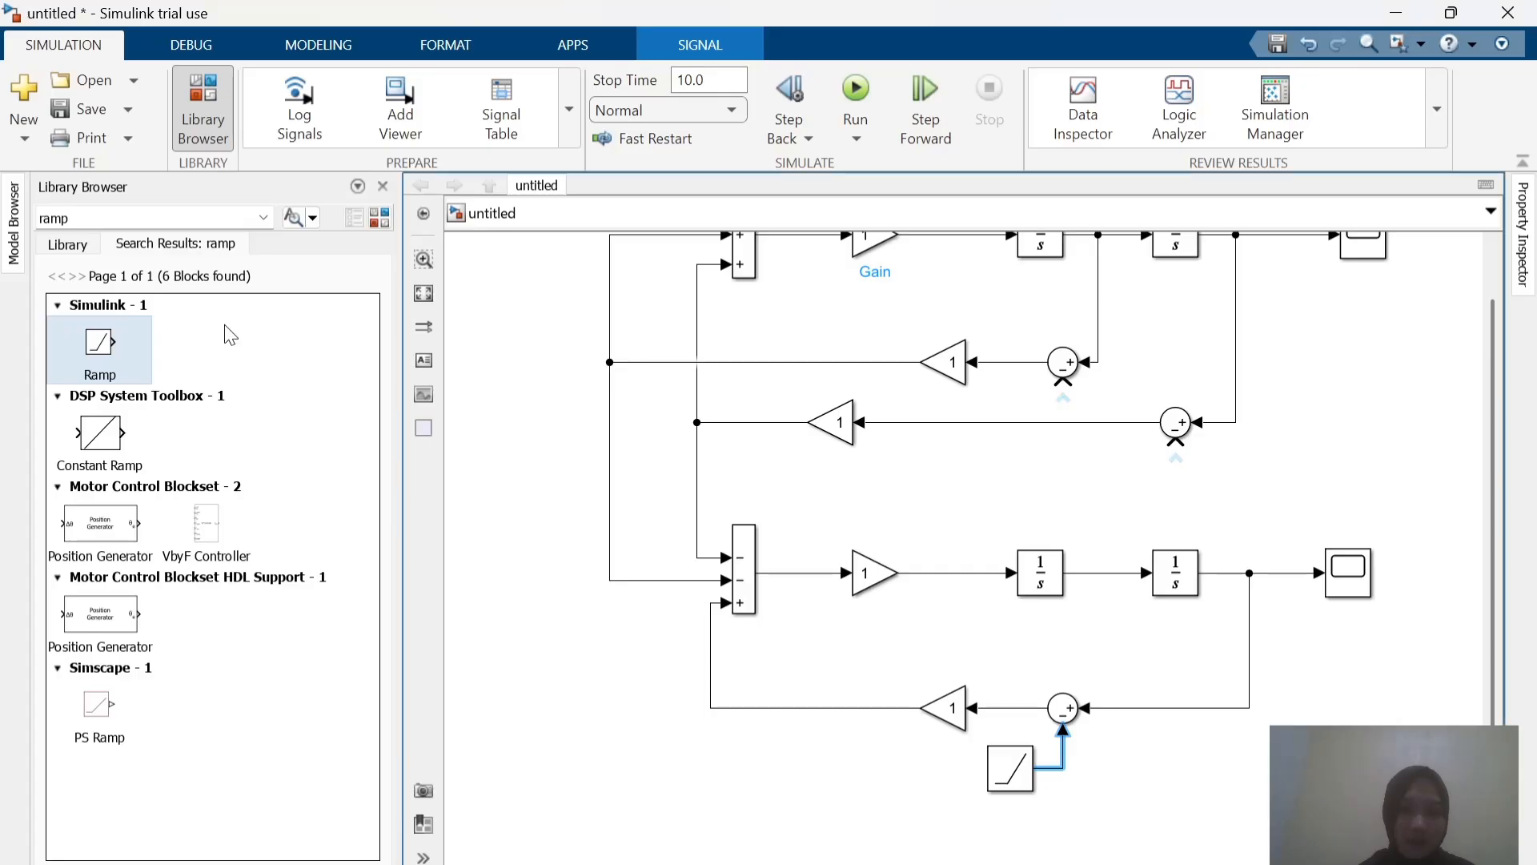
click(131, 216)
text(st)
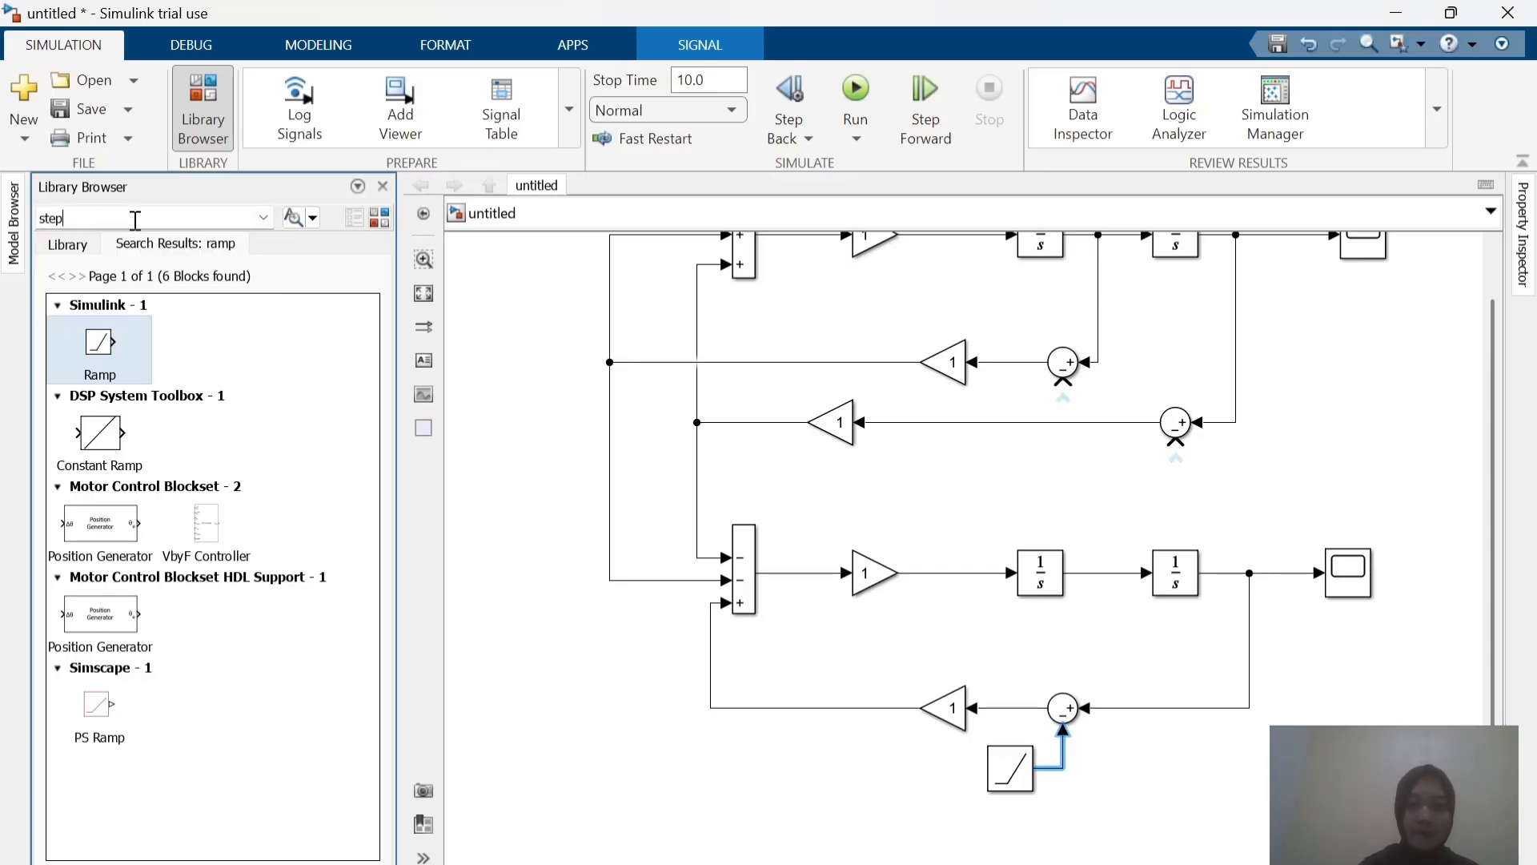
text(ep)
key(Return)
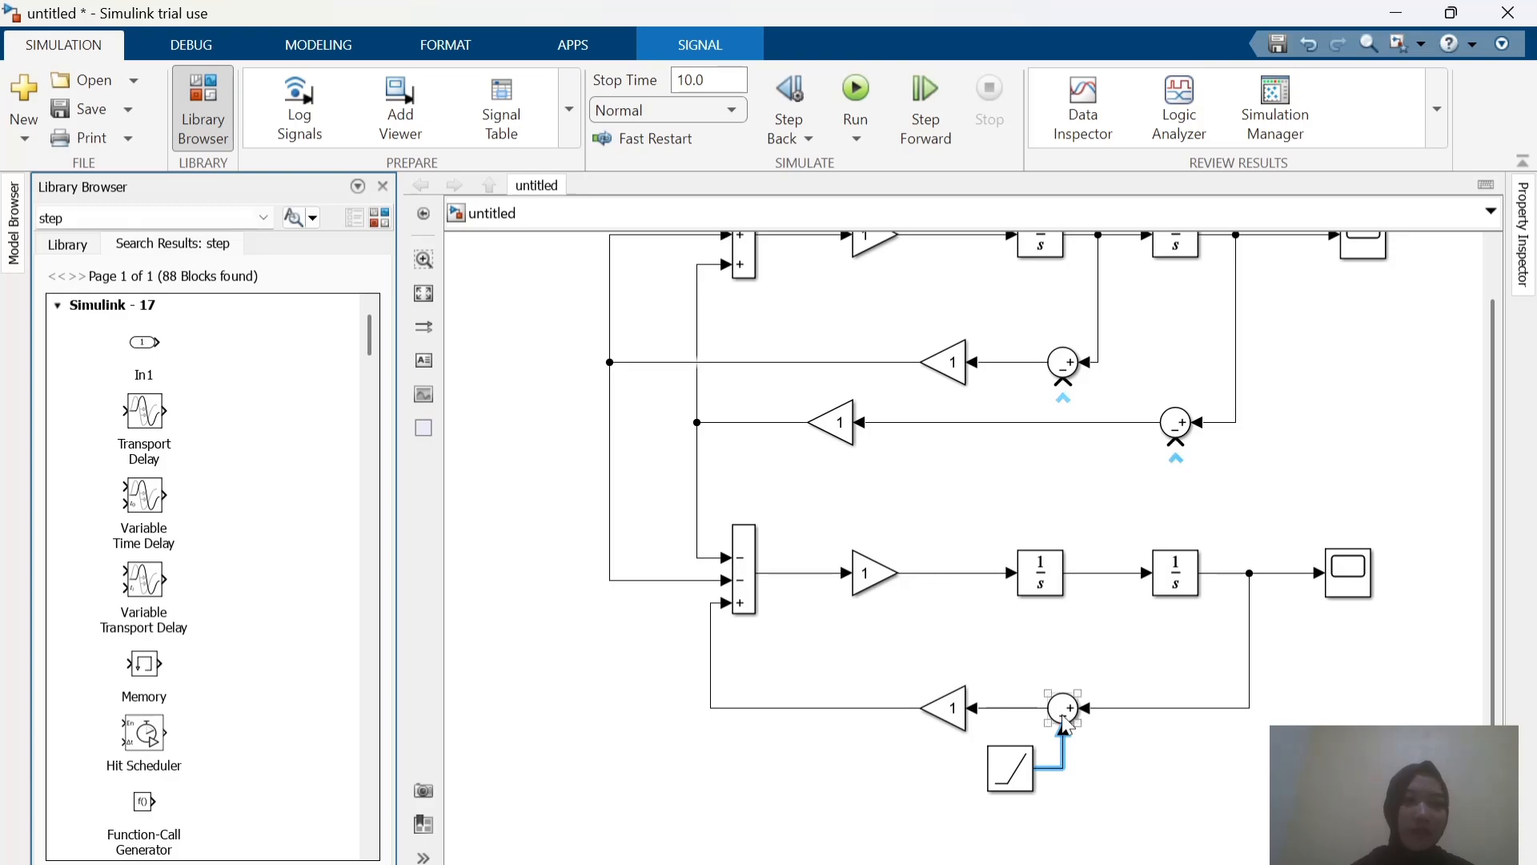
scroll(198, 556, down, 9)
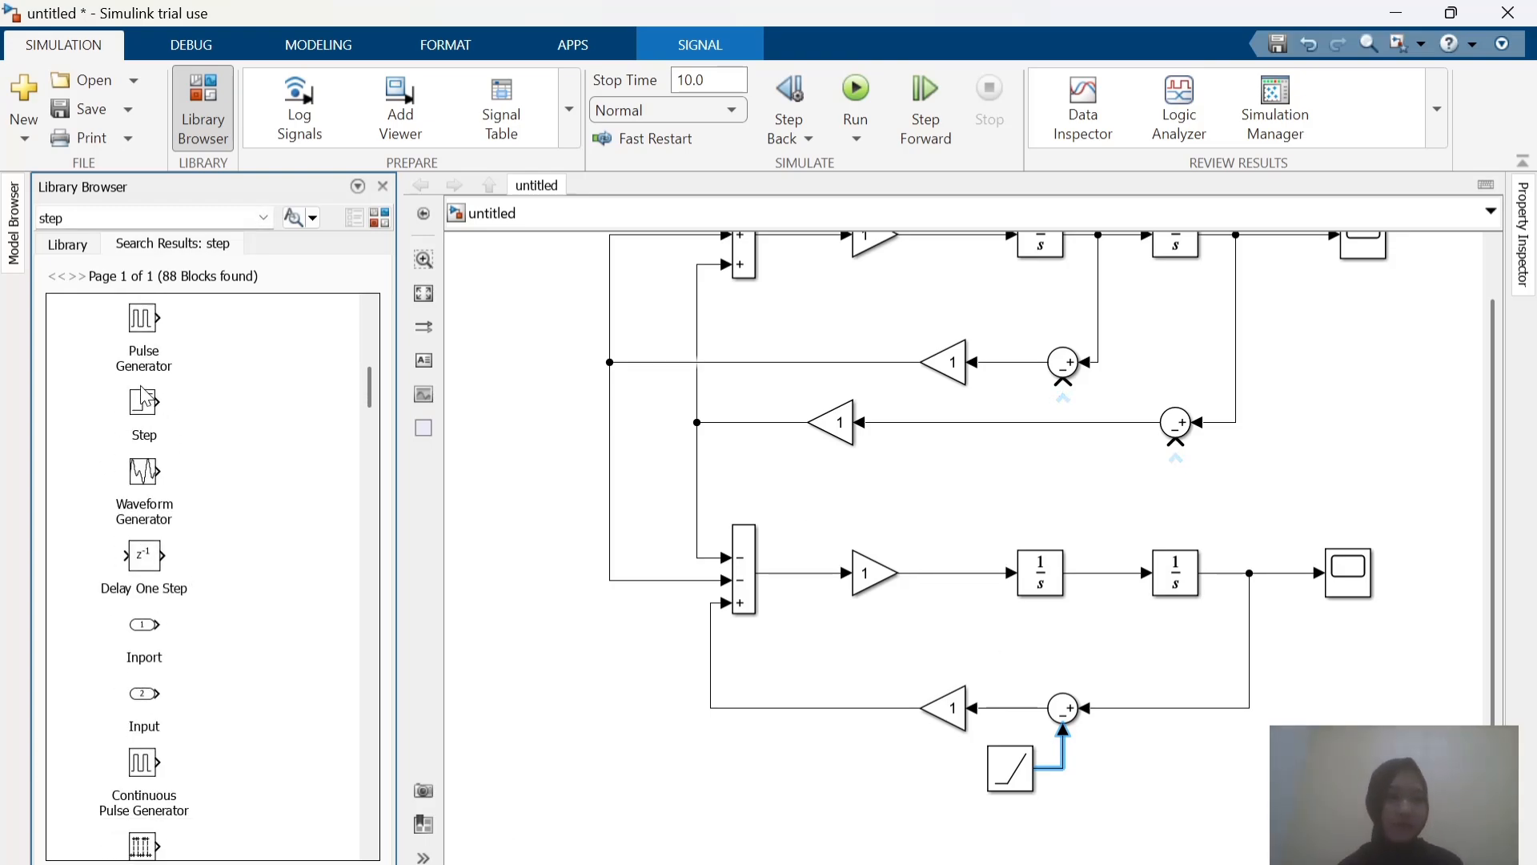
drag(144, 395, 816, 751)
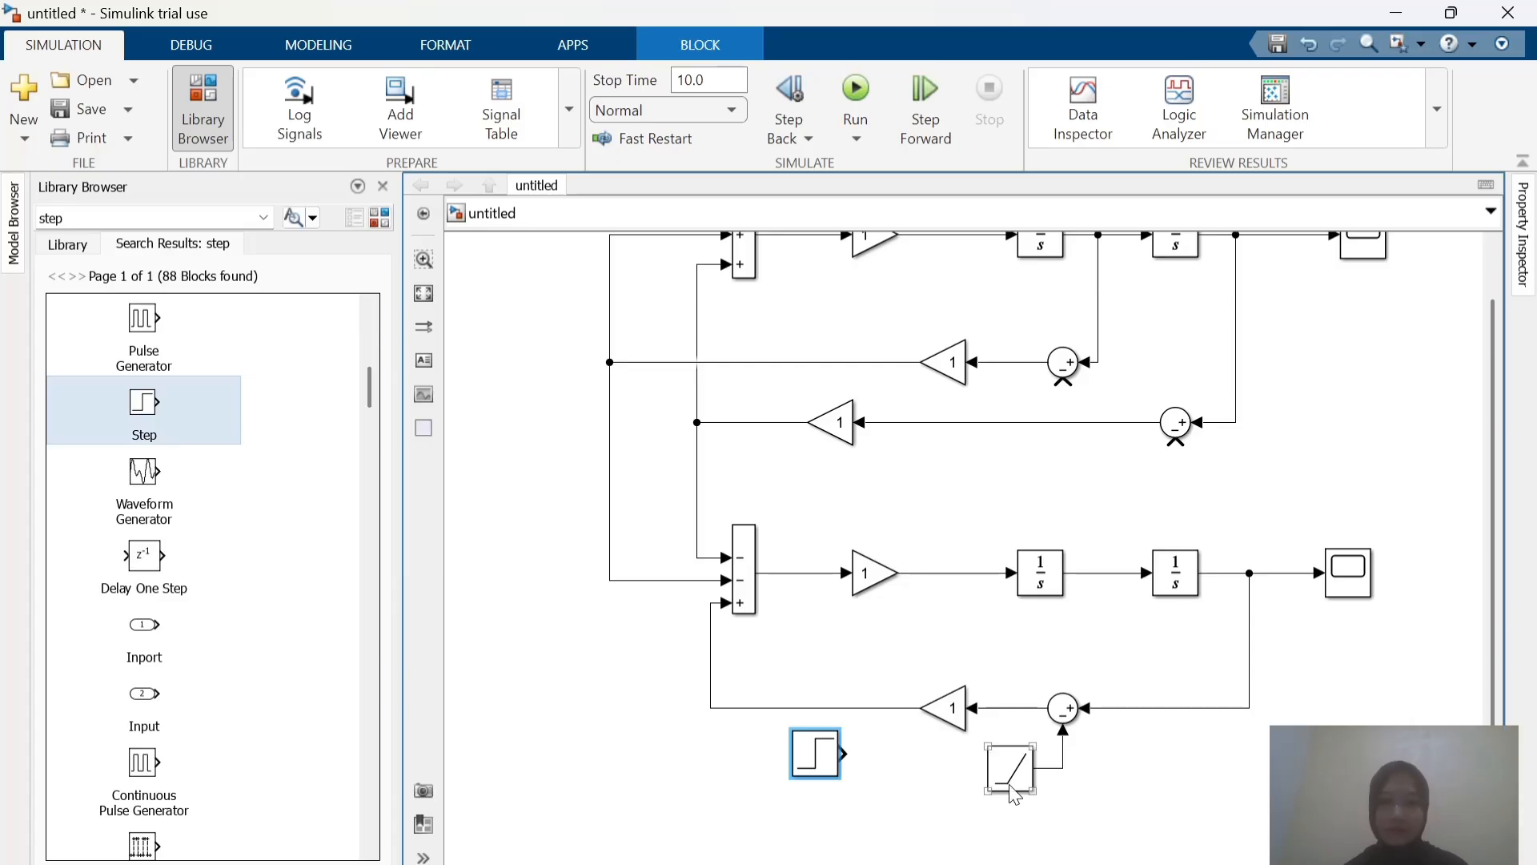
Step: Delete the Ramp block and attach the Step block to its leftover line into the bottom feedback Sum
click(1010, 788)
key(Delete)
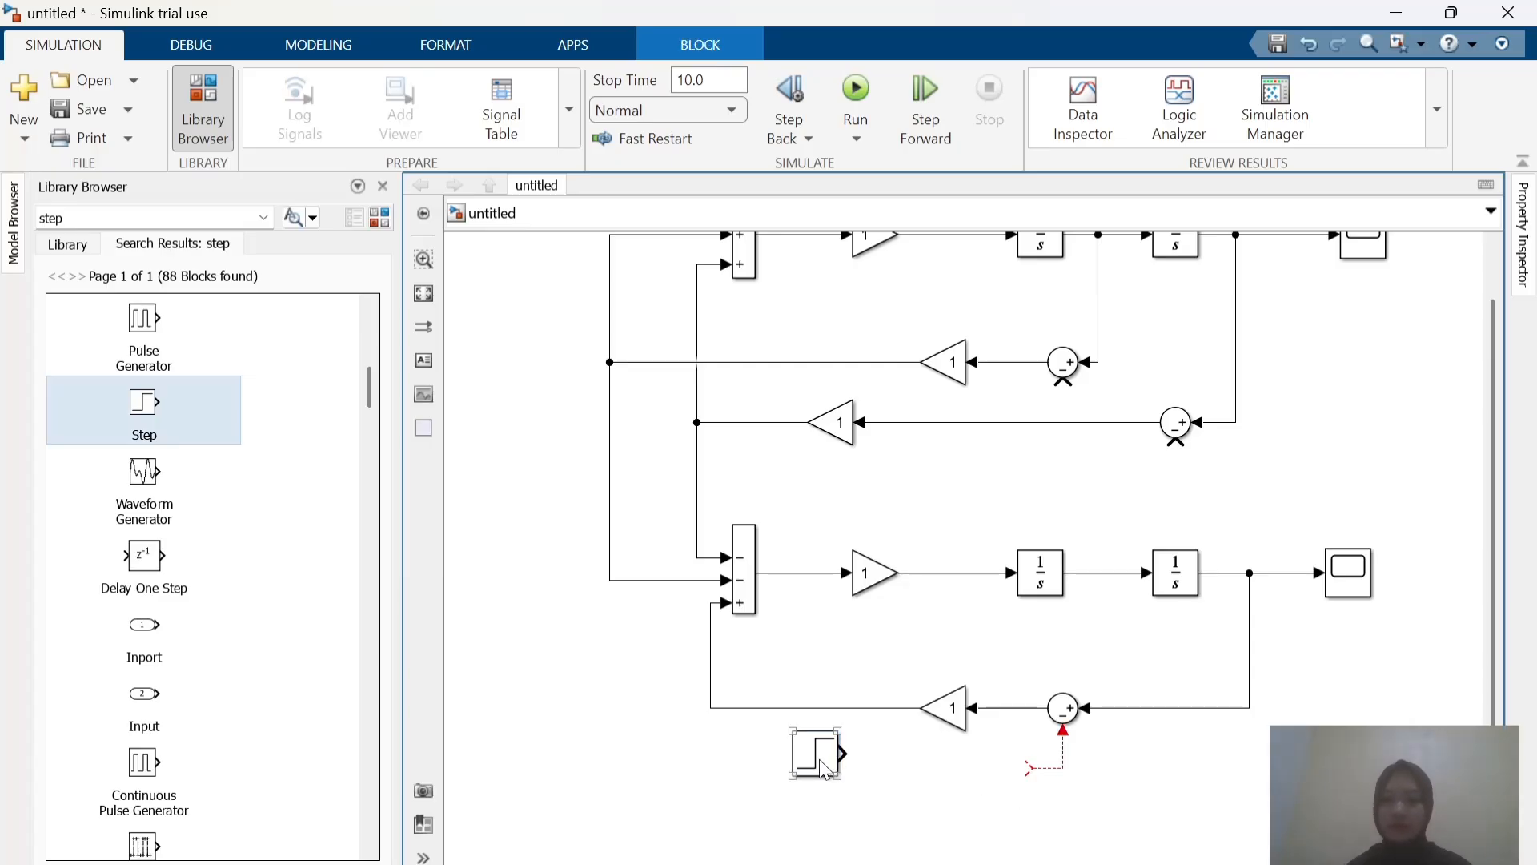
drag(819, 759, 1006, 780)
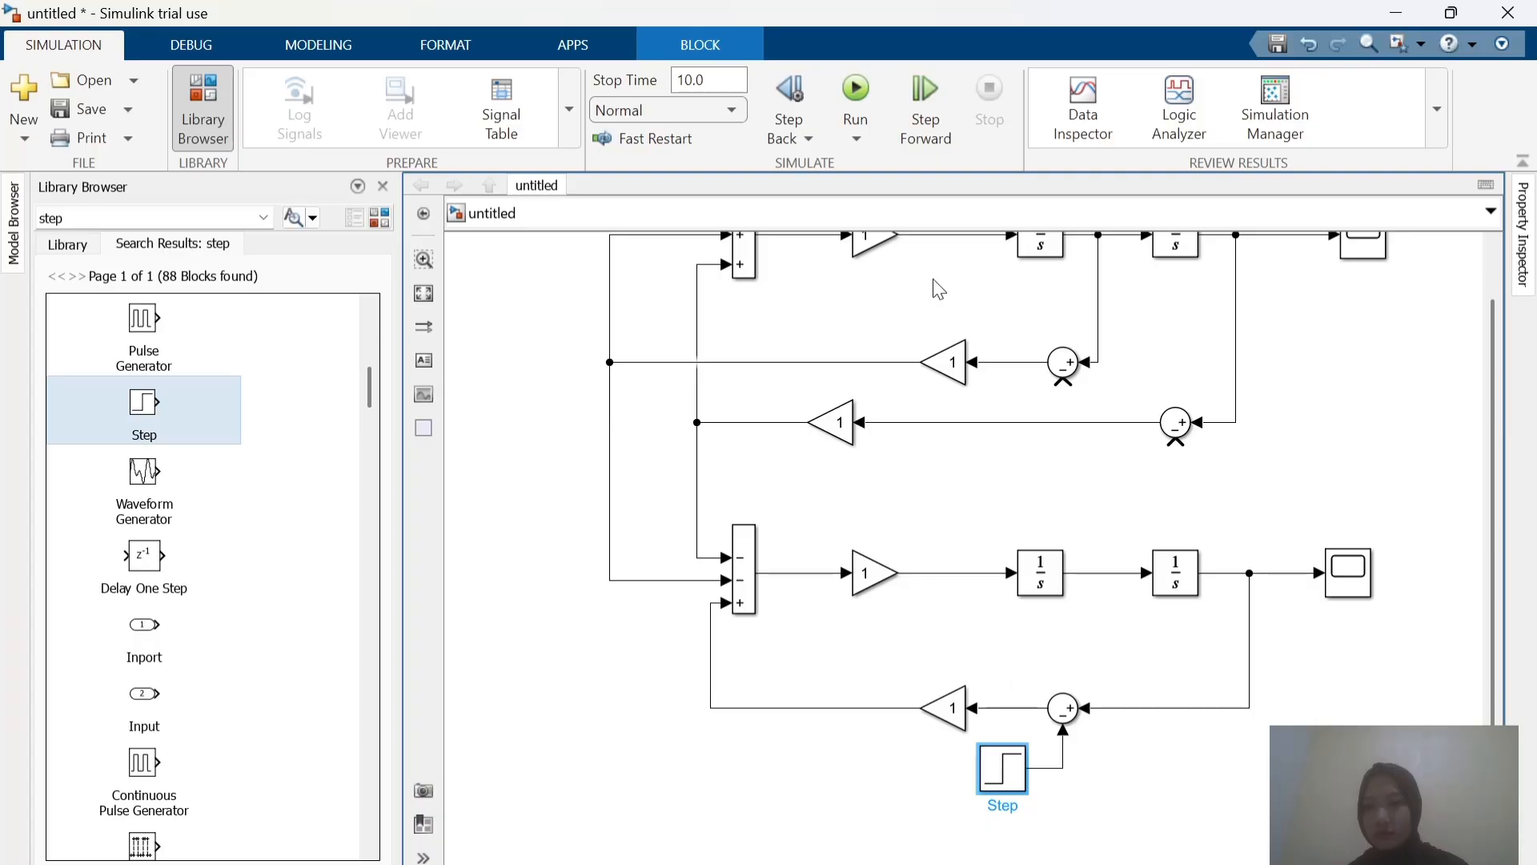
Step: Run the simulation with the Step input and open the Scopes of both rows
click(426, 297)
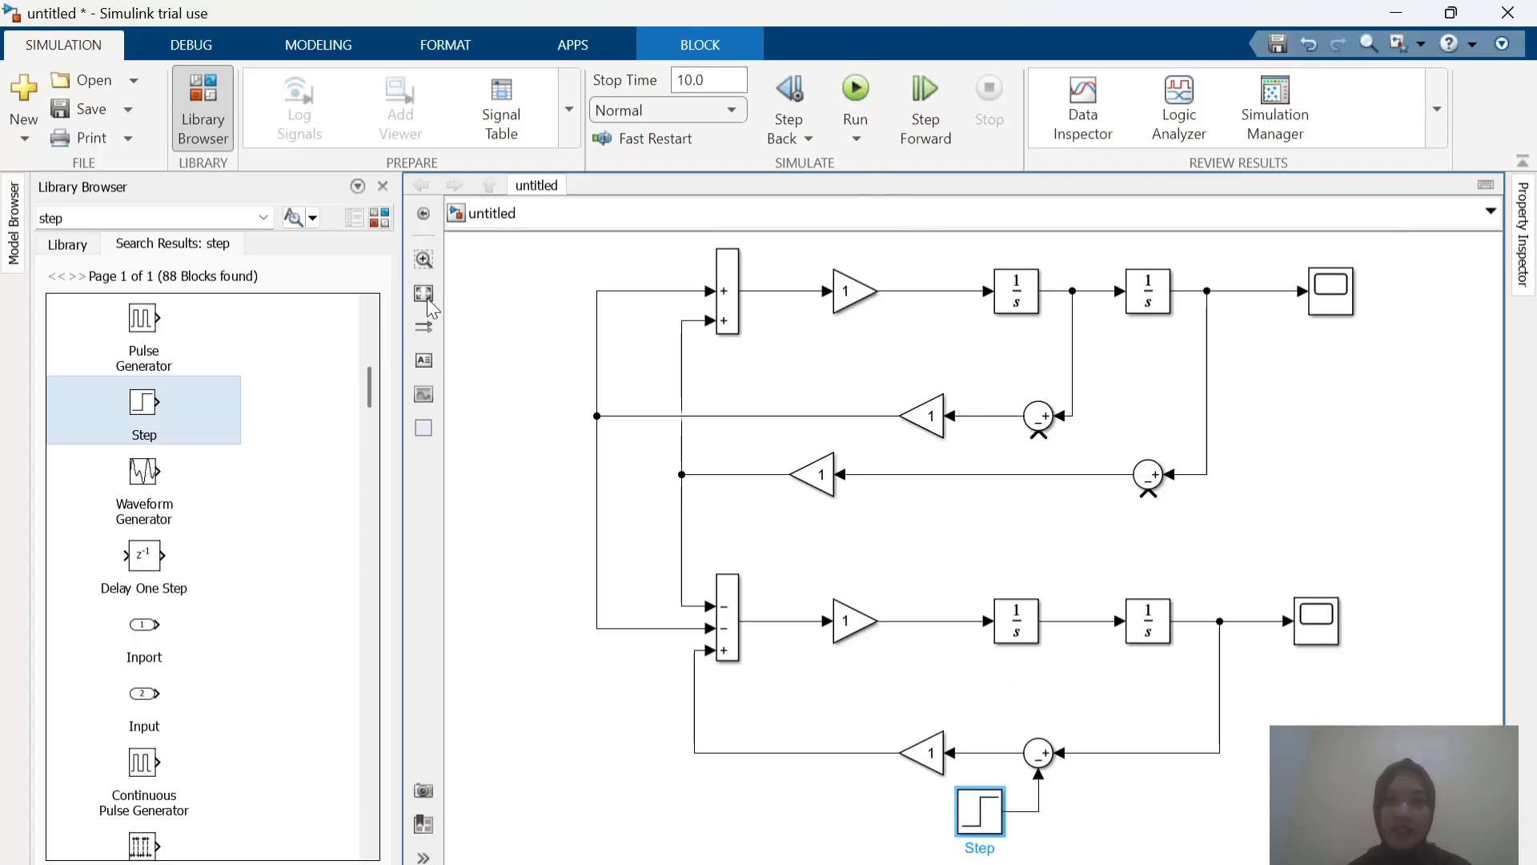
click(840, 93)
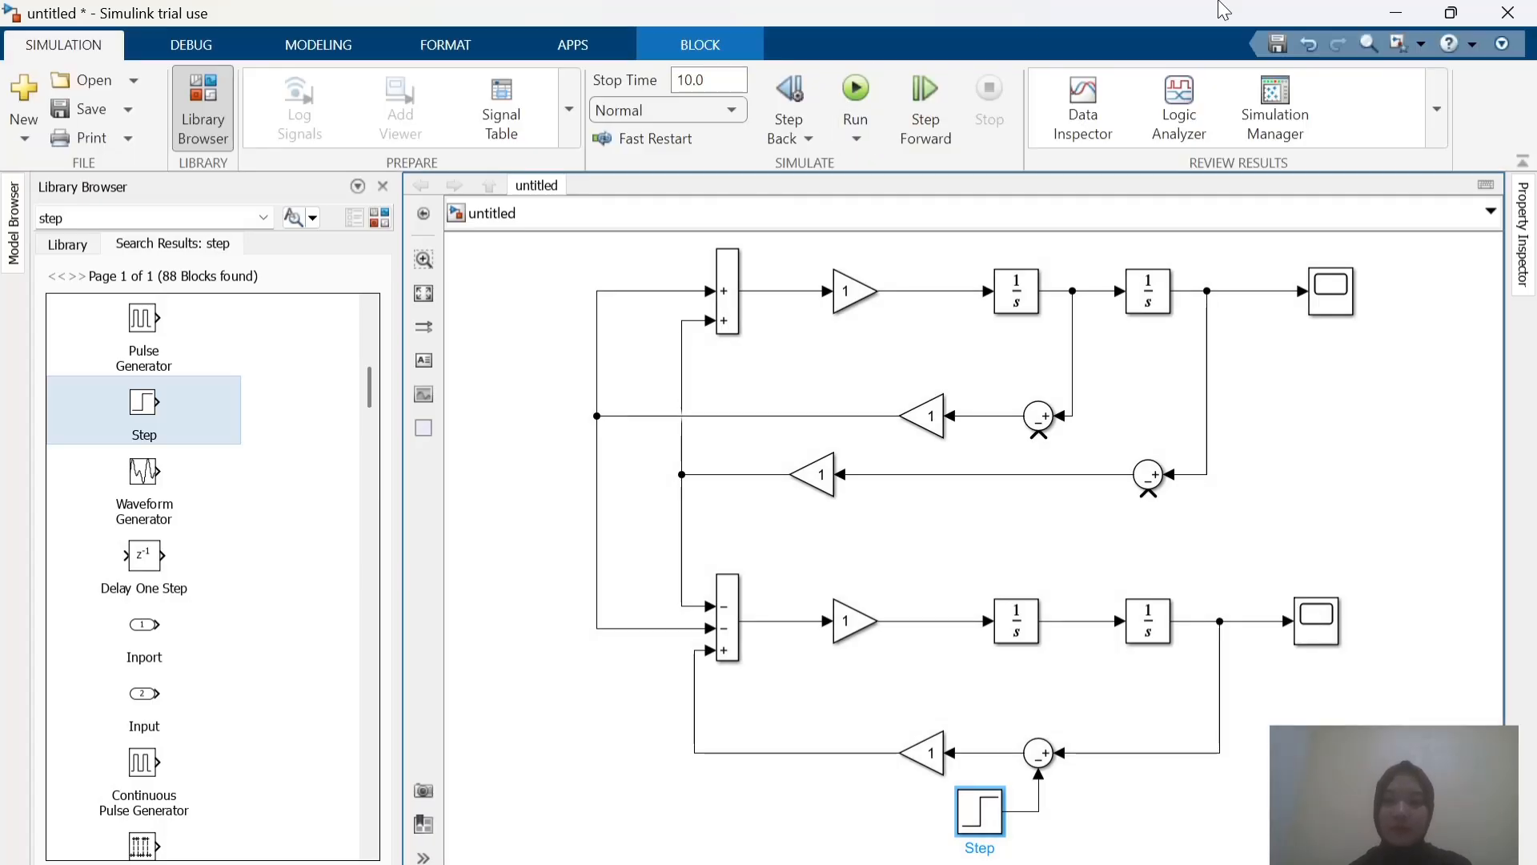
double_click(1341, 302)
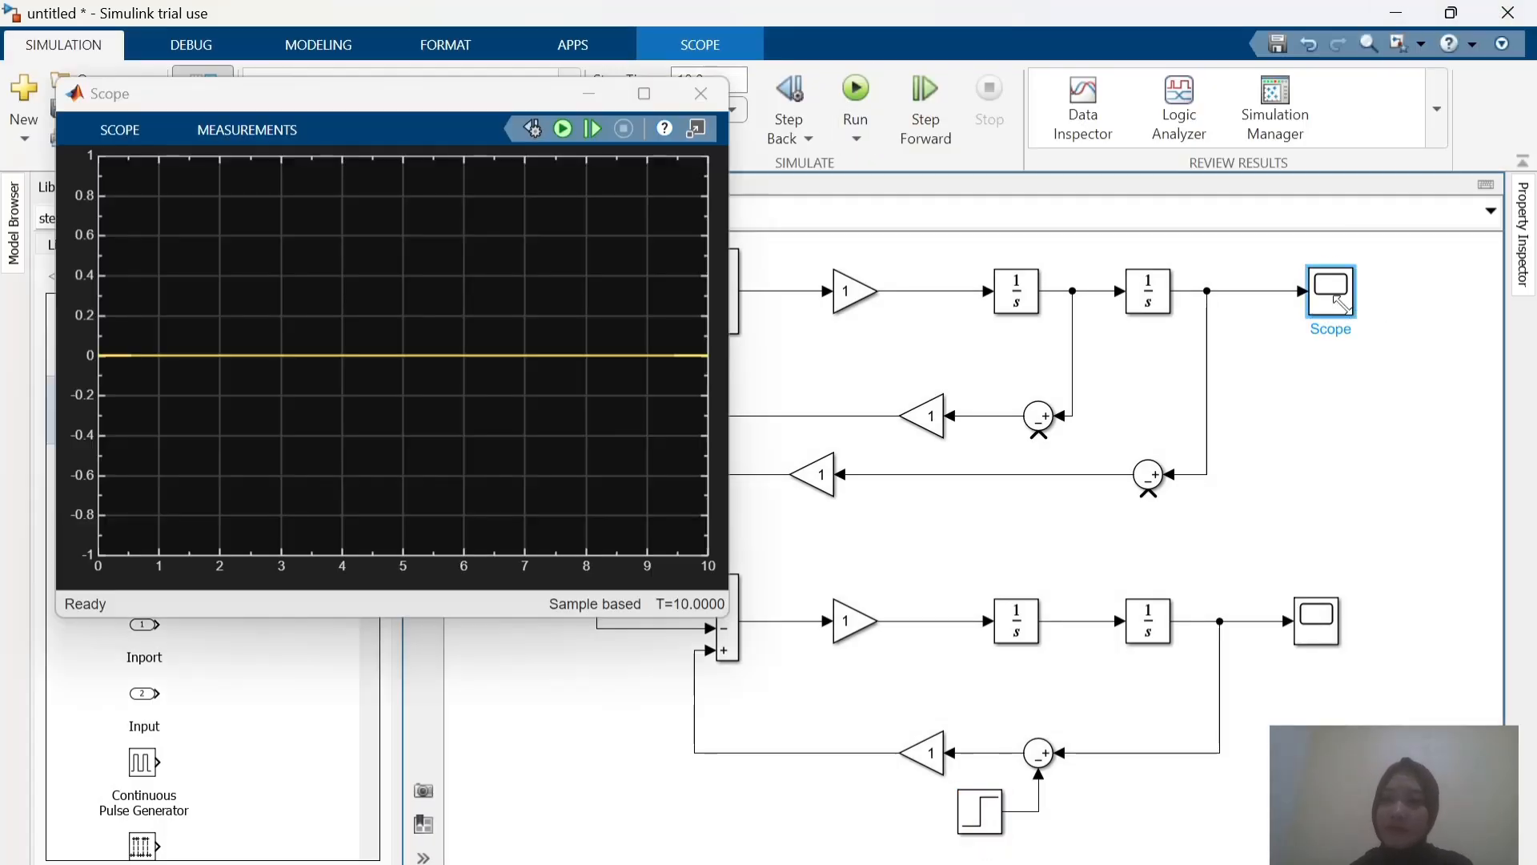
double_click(1305, 632)
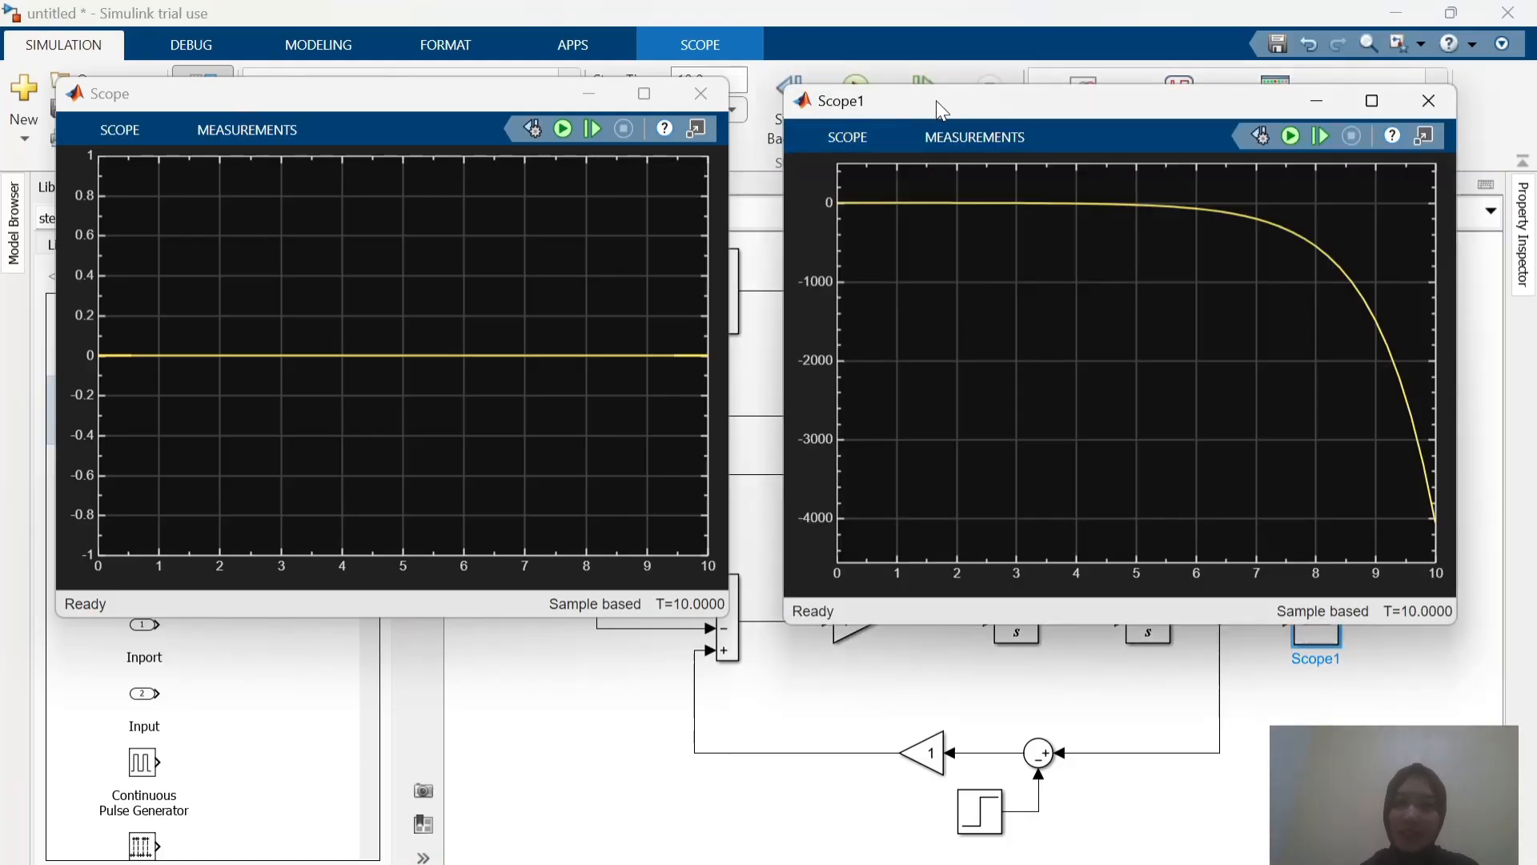
Step: Arrange the two Scope windows side by side at the same height to compare their plots
drag(935, 99, 1050, 184)
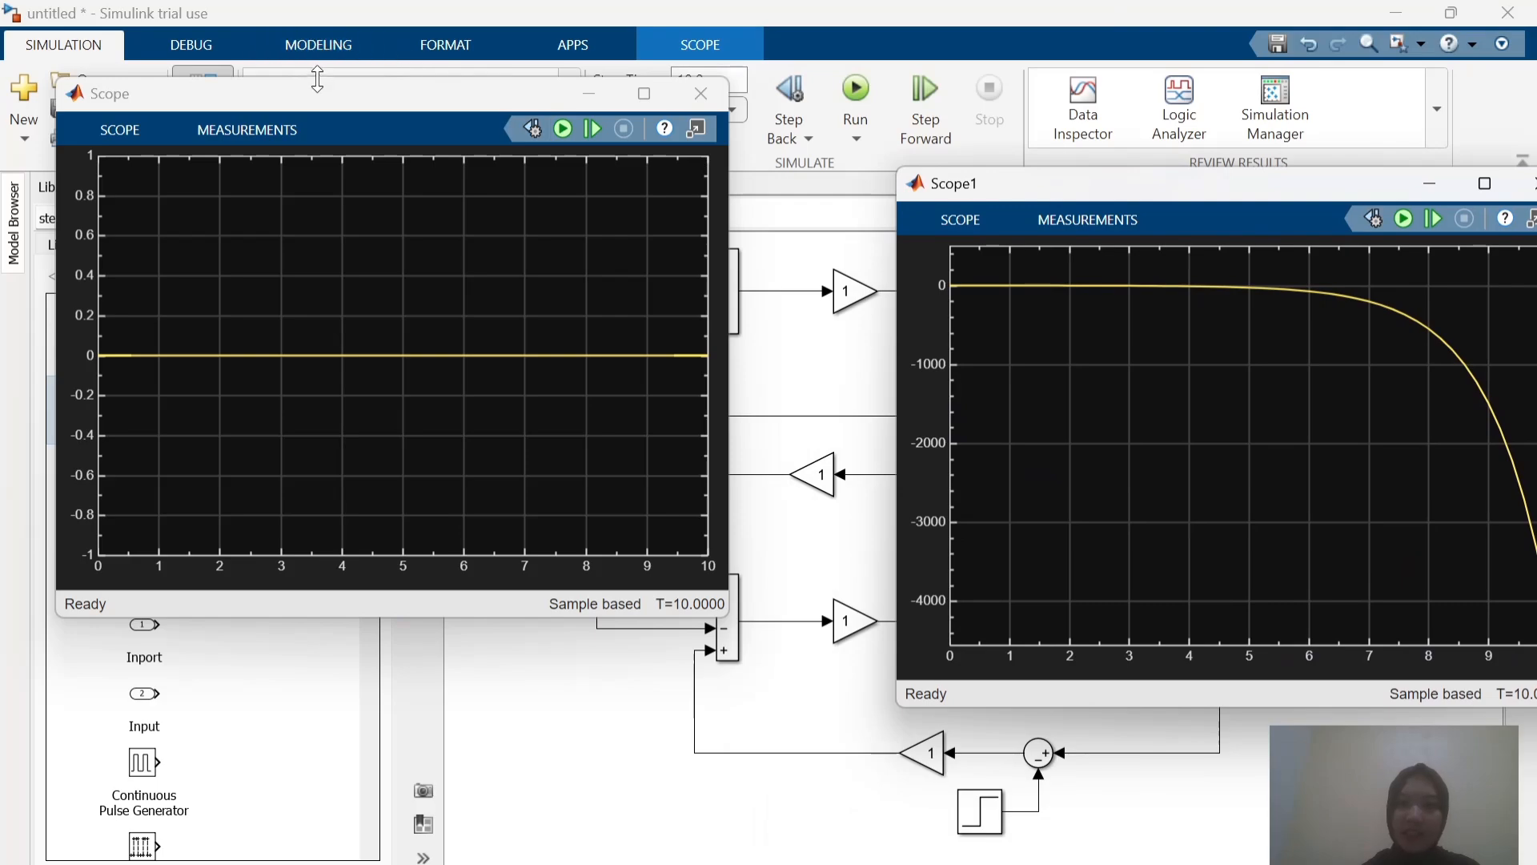
drag(321, 78, 425, 136)
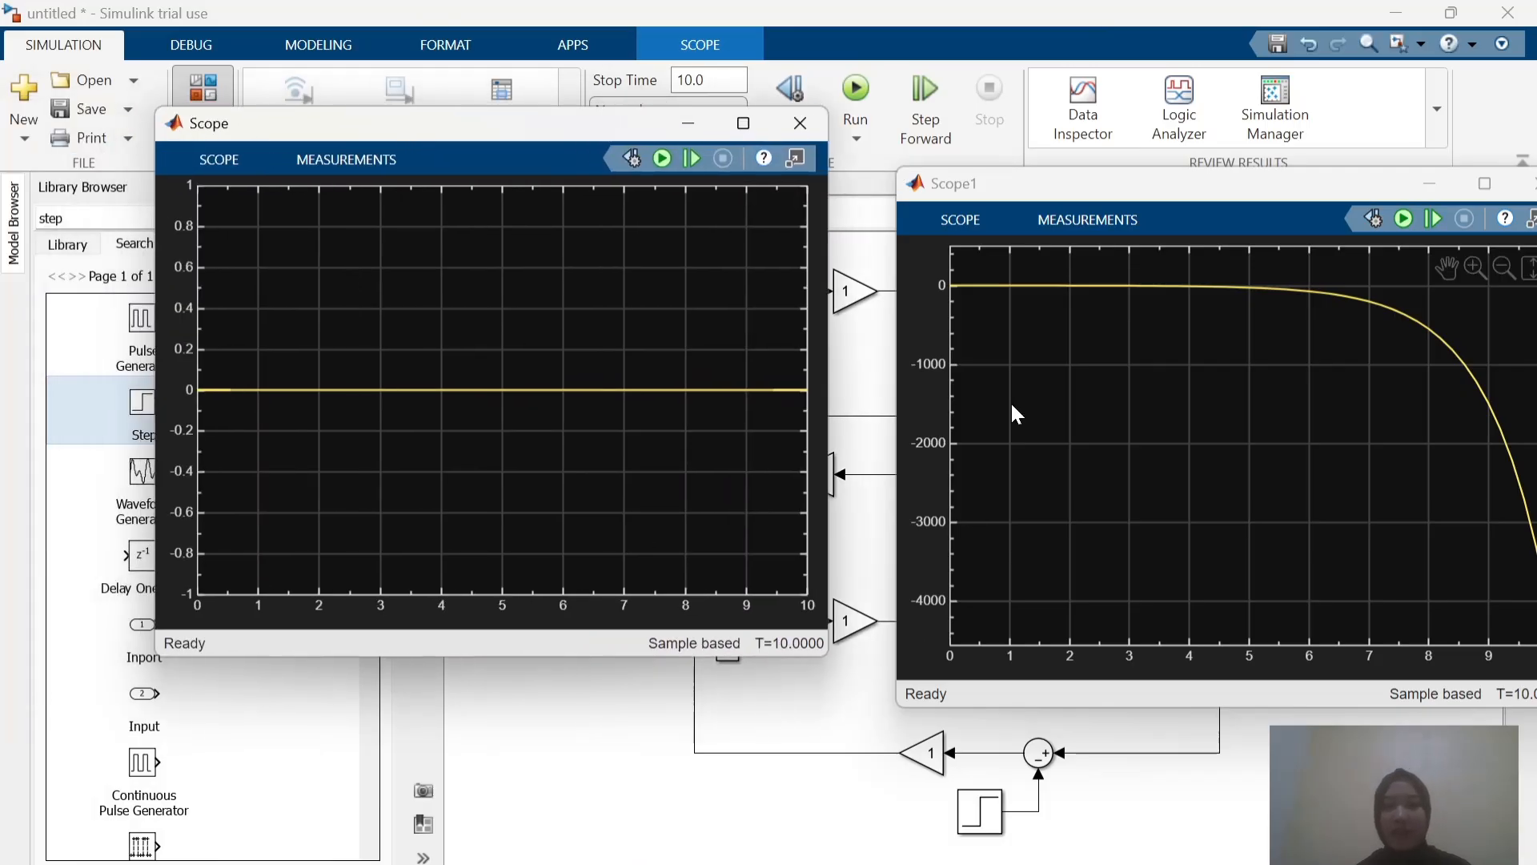
drag(1102, 192, 1030, 133)
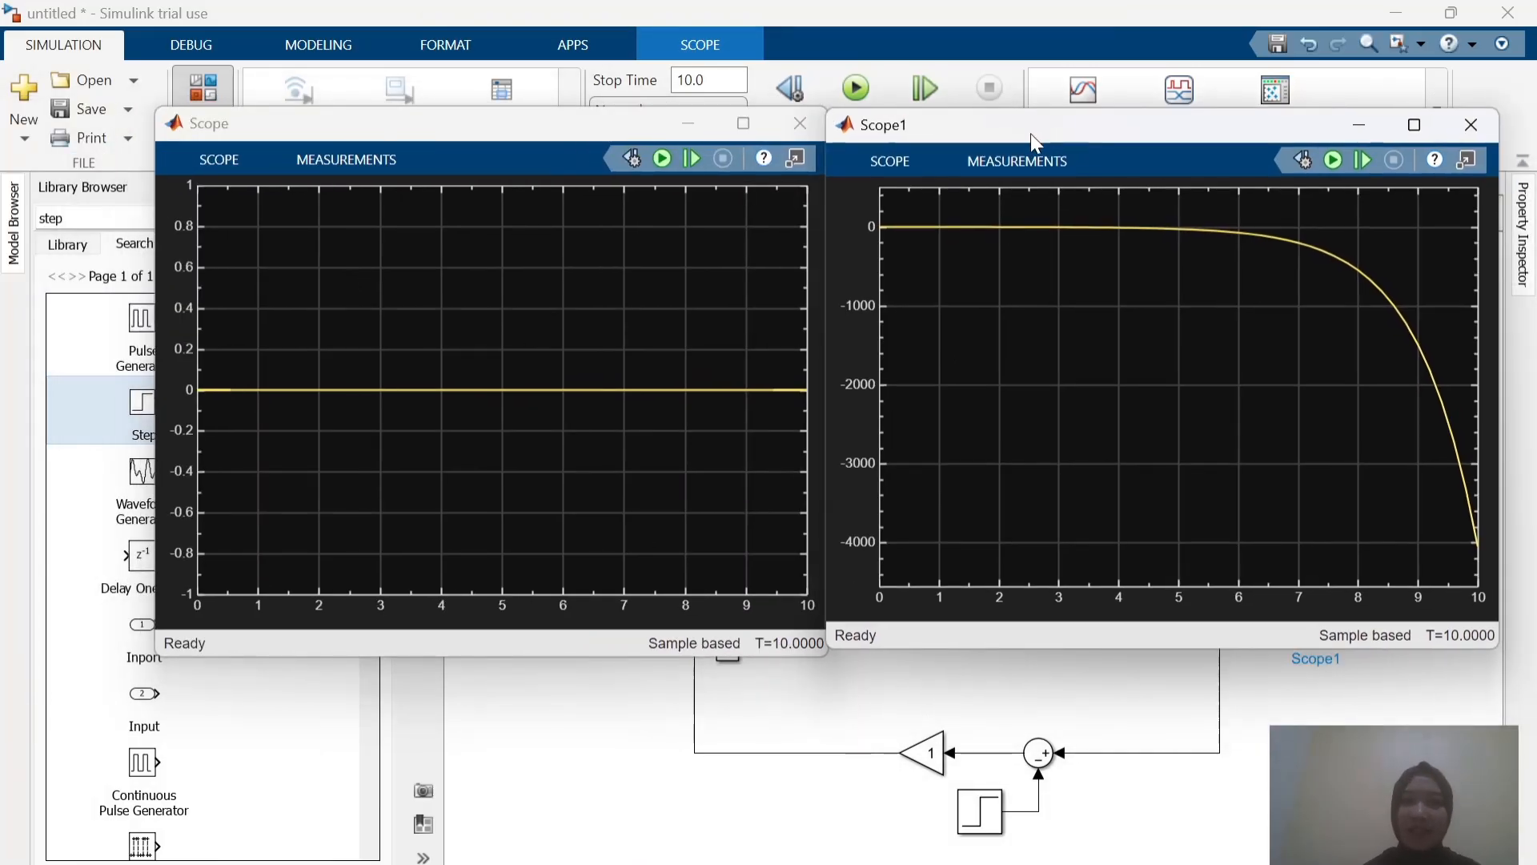
Step: Switch to Canva and examine the quarter car diagram on slide 12 up close
key(alt+Tab)
key(alt+Tab)
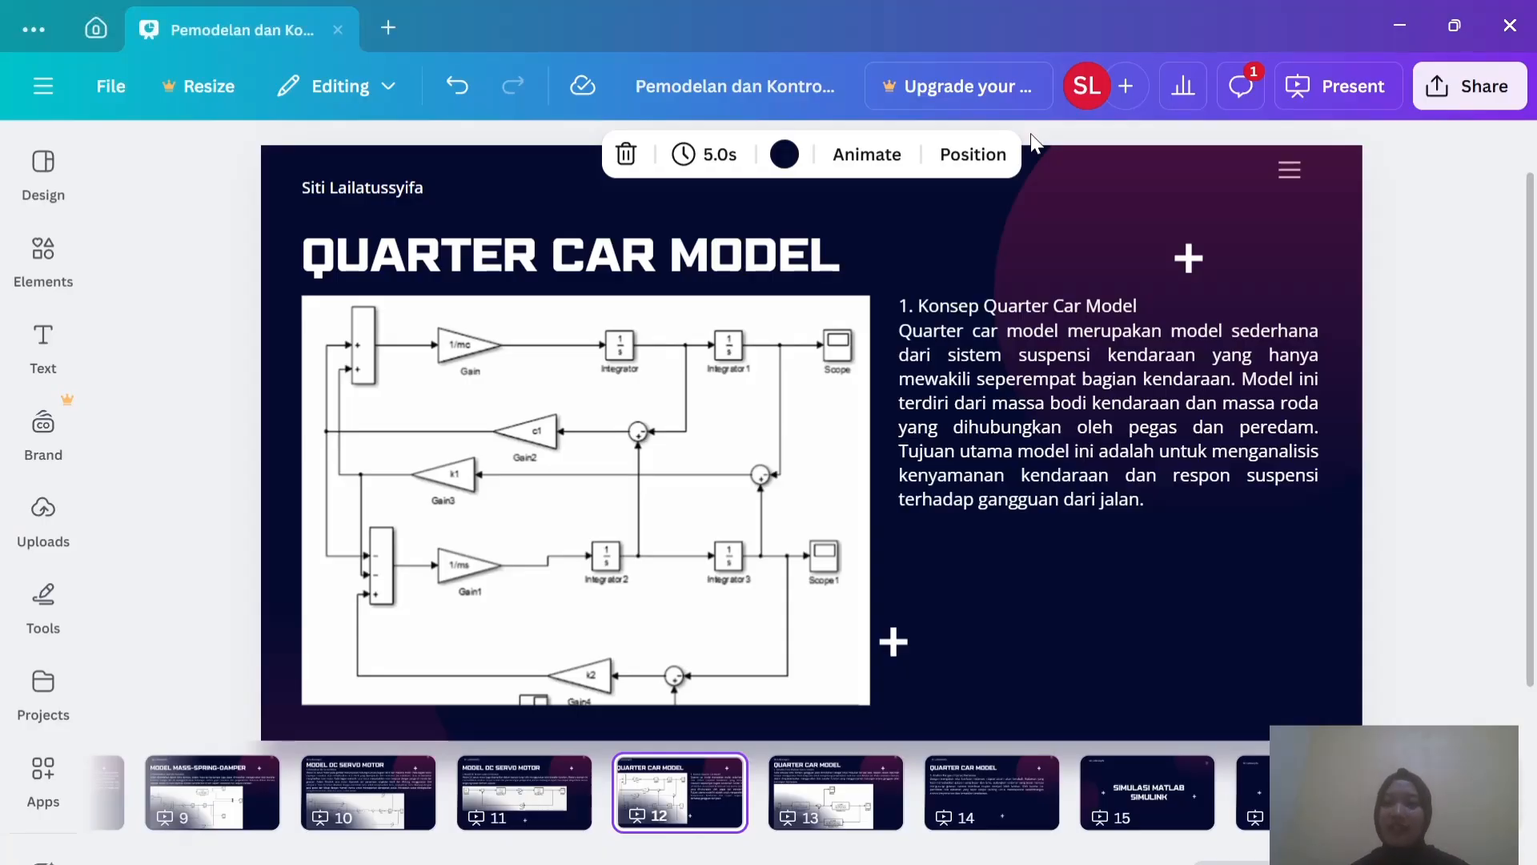
click(1273, 454)
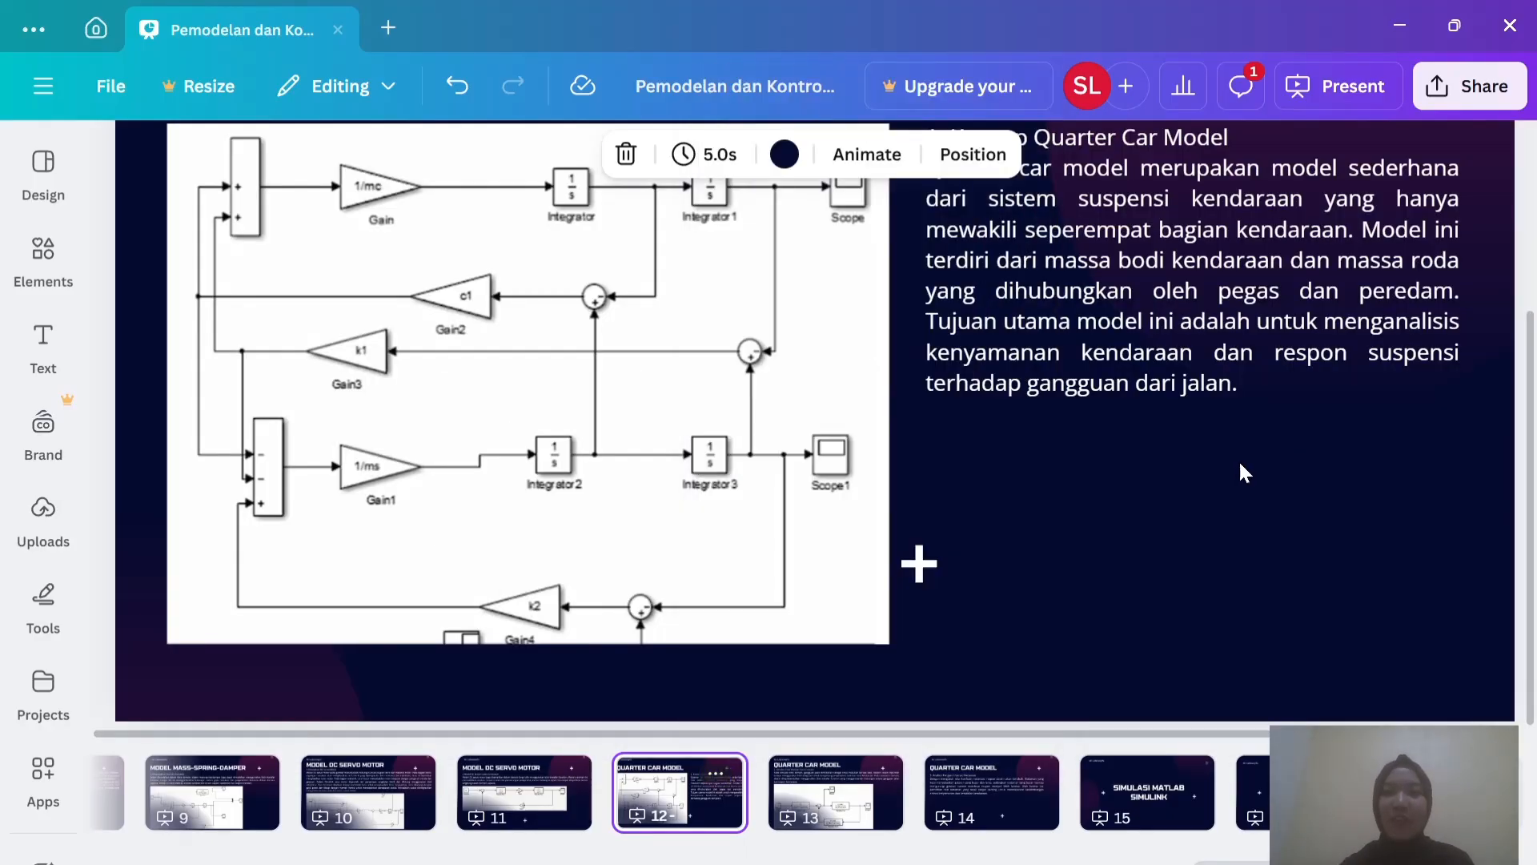
click(627, 801)
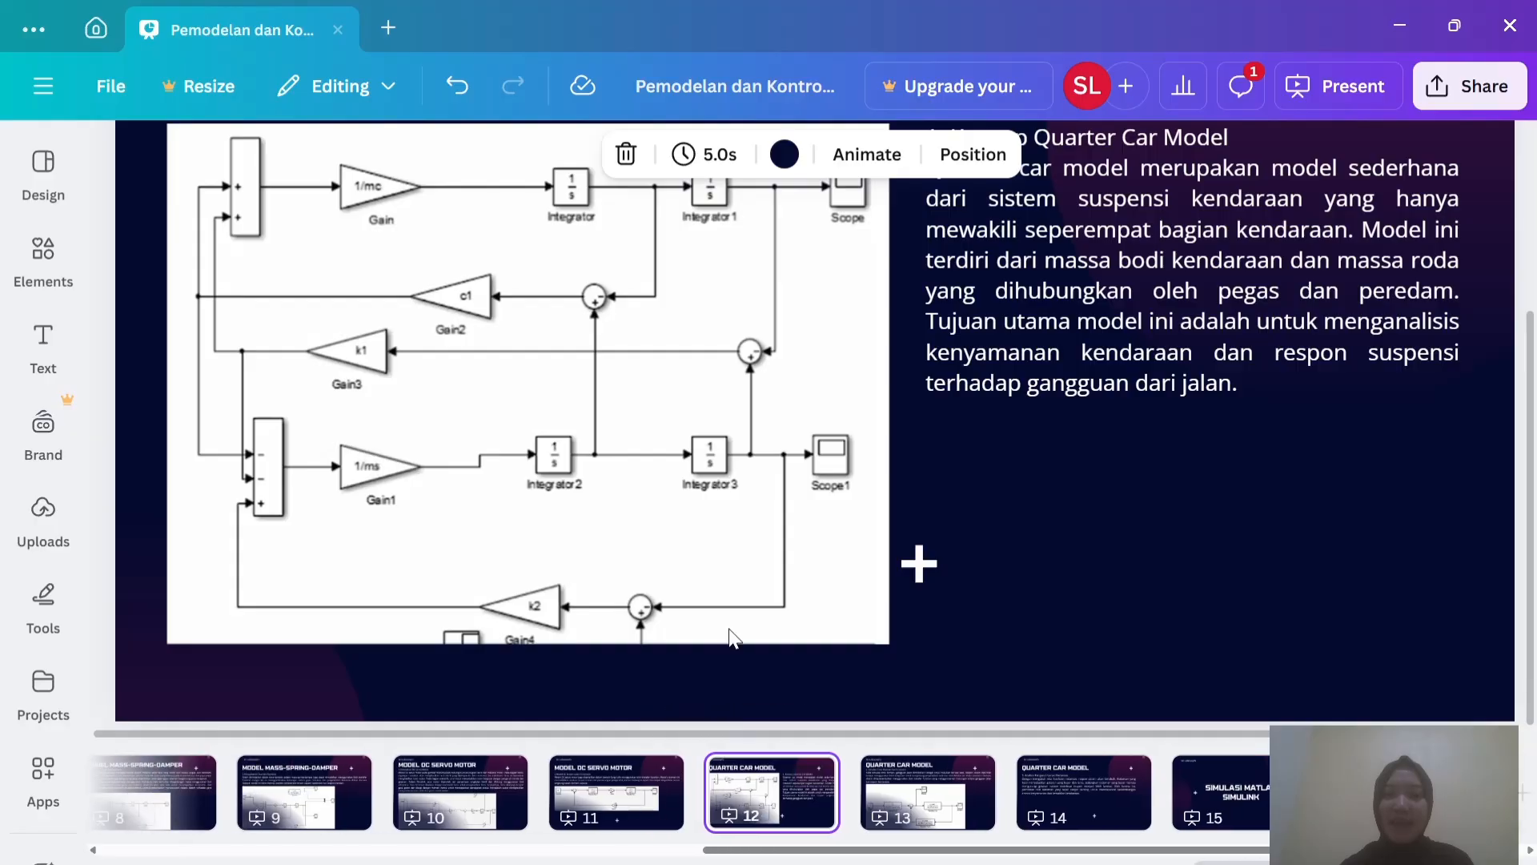